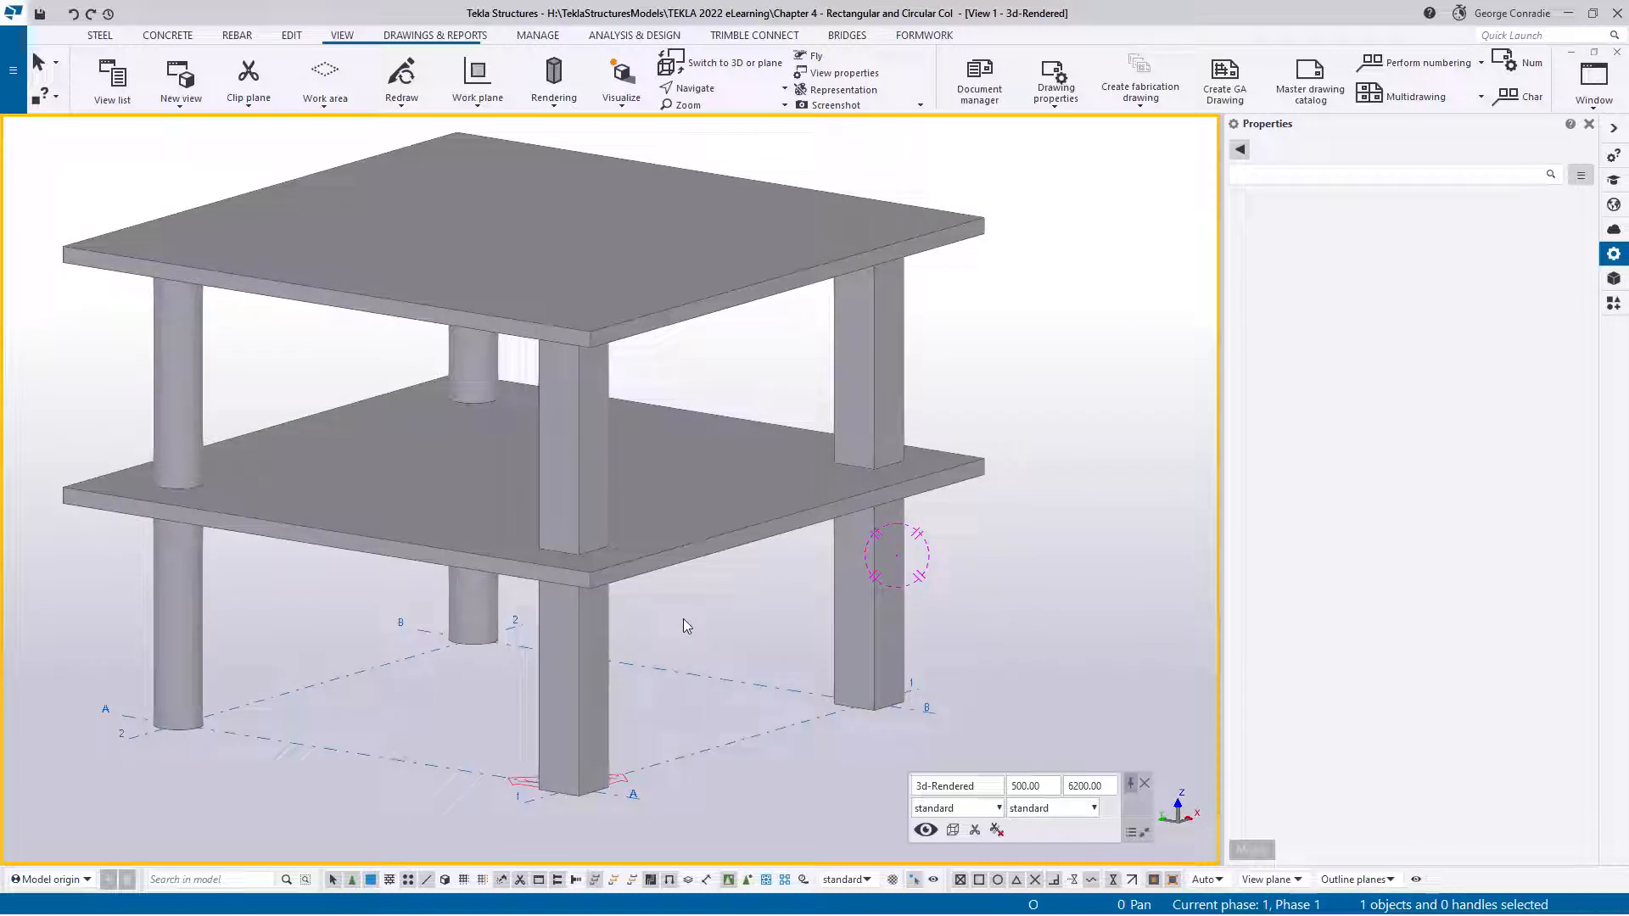
pyautogui.scroll(5, 686, 629)
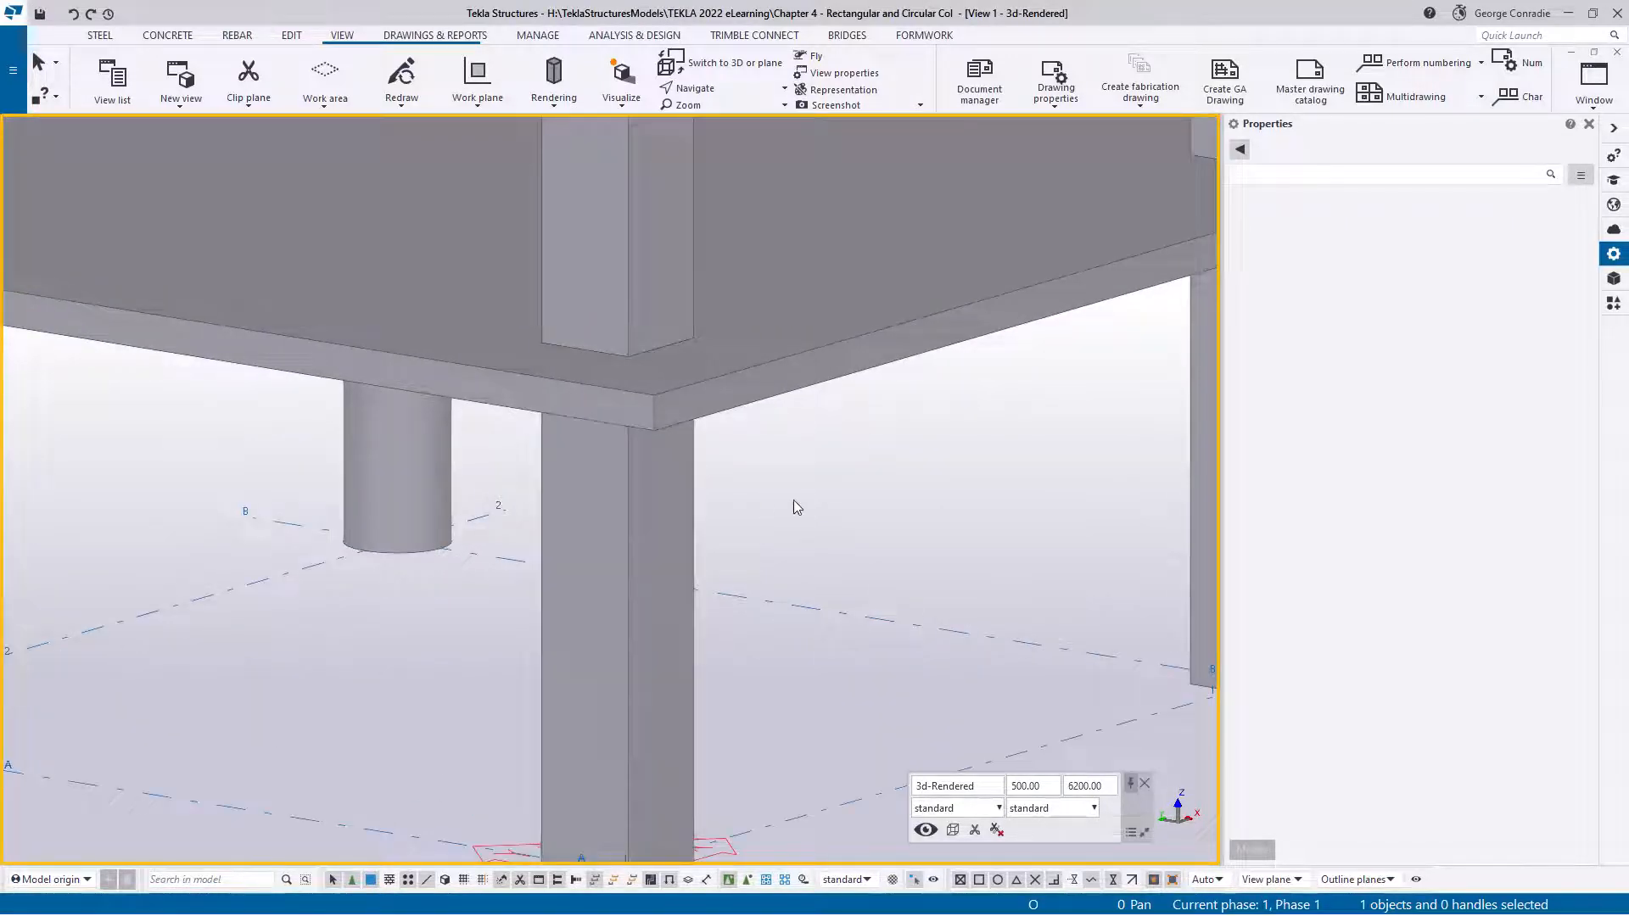
pyautogui.scroll(-6, 793, 501)
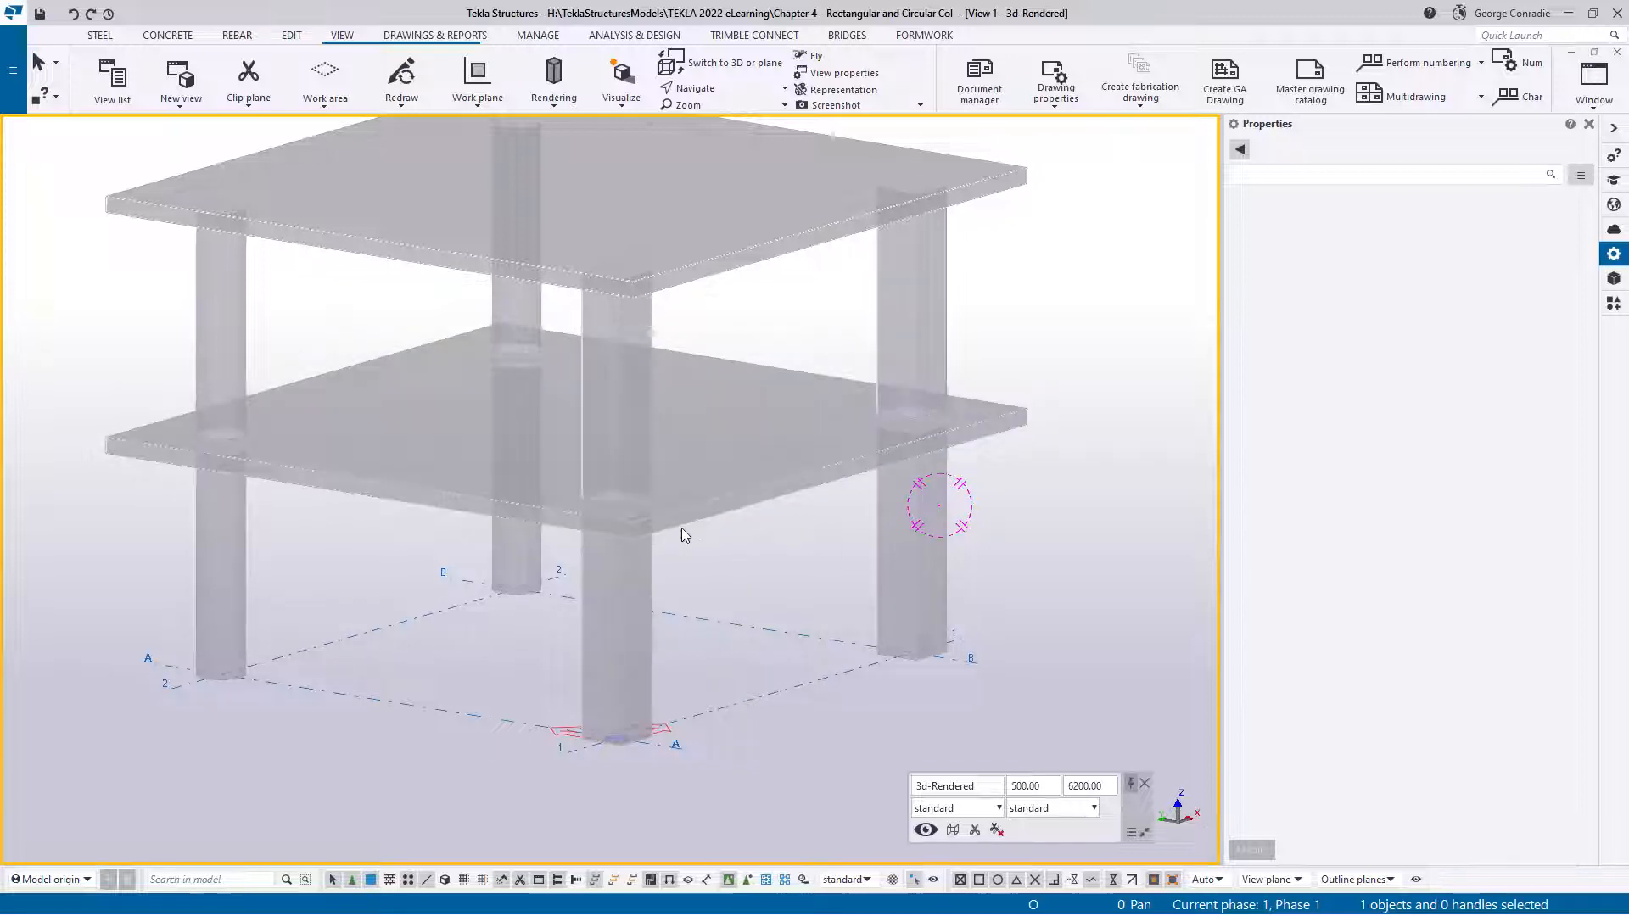
pyautogui.scroll(5, 670, 593)
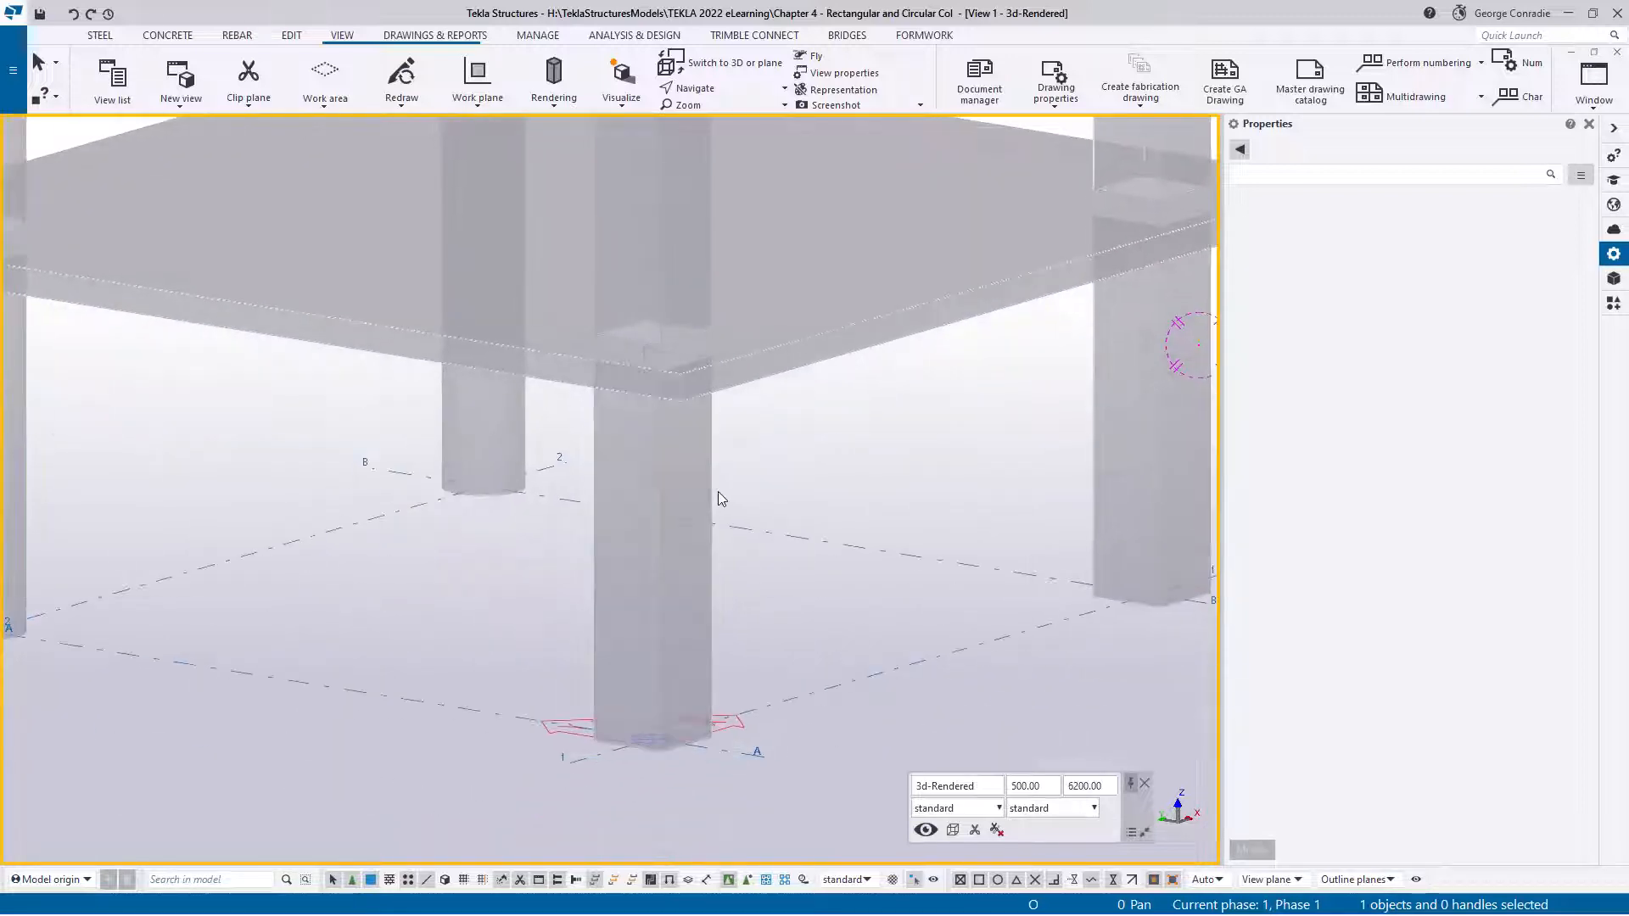
pyautogui.scroll(-3, 755, 443)
pyautogui.moveTo(776, 443); pyautogui.dragTo(757, 503, button='middle')
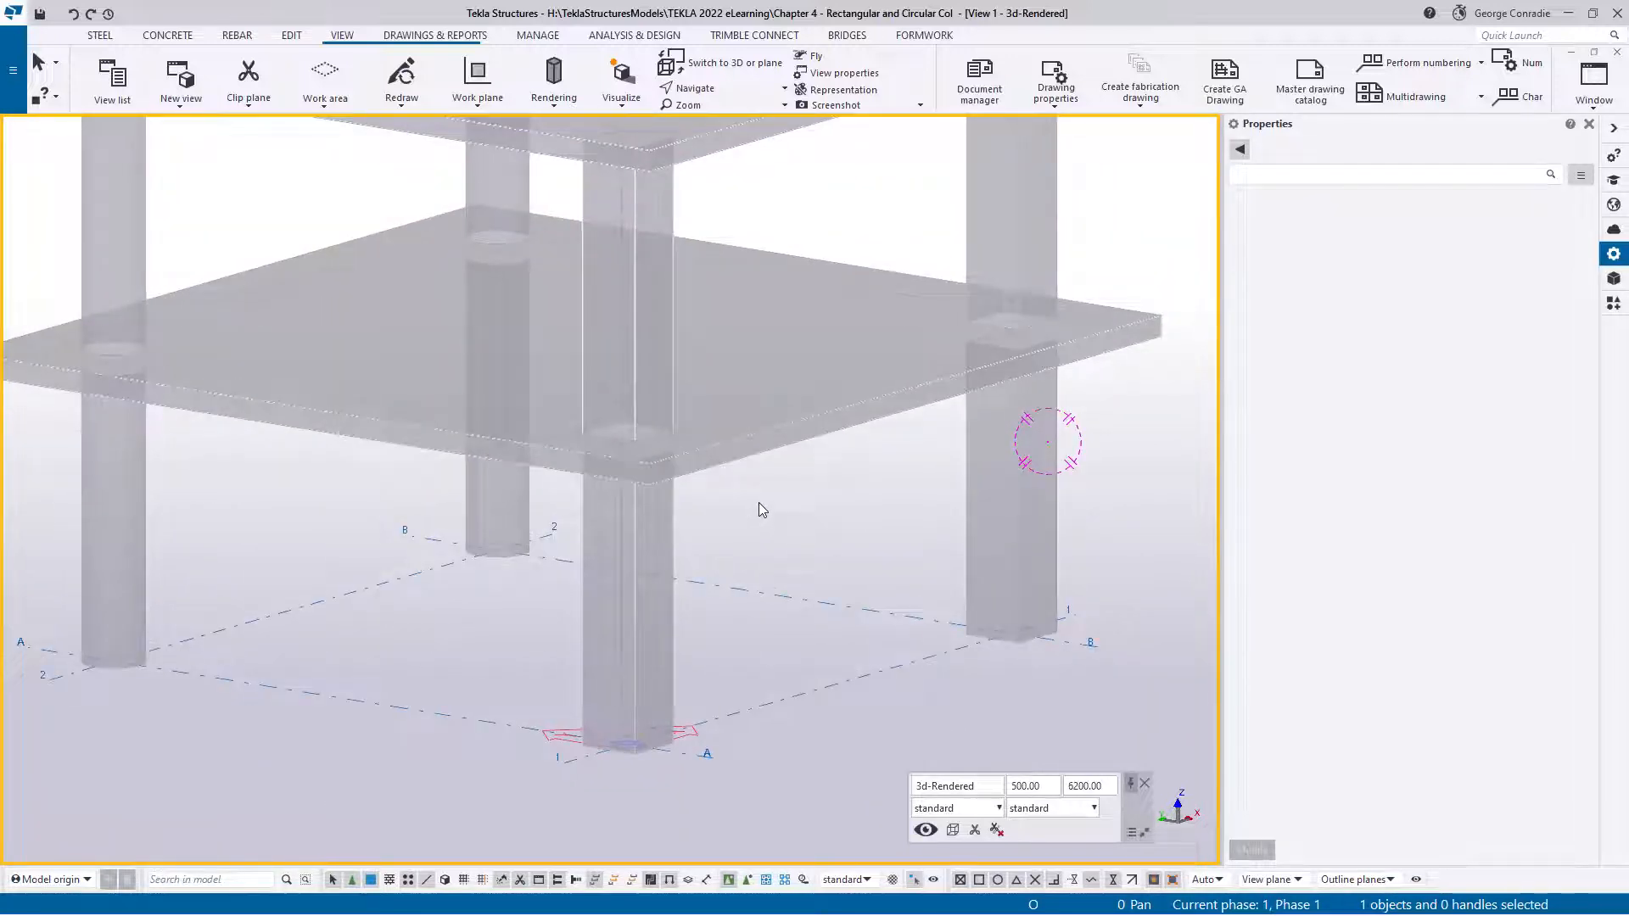
# Step: Select both rectangular columns at grid intersection A-1 in plan view and fit the work area to them
pyautogui.hotkey('ctrl', 'p')
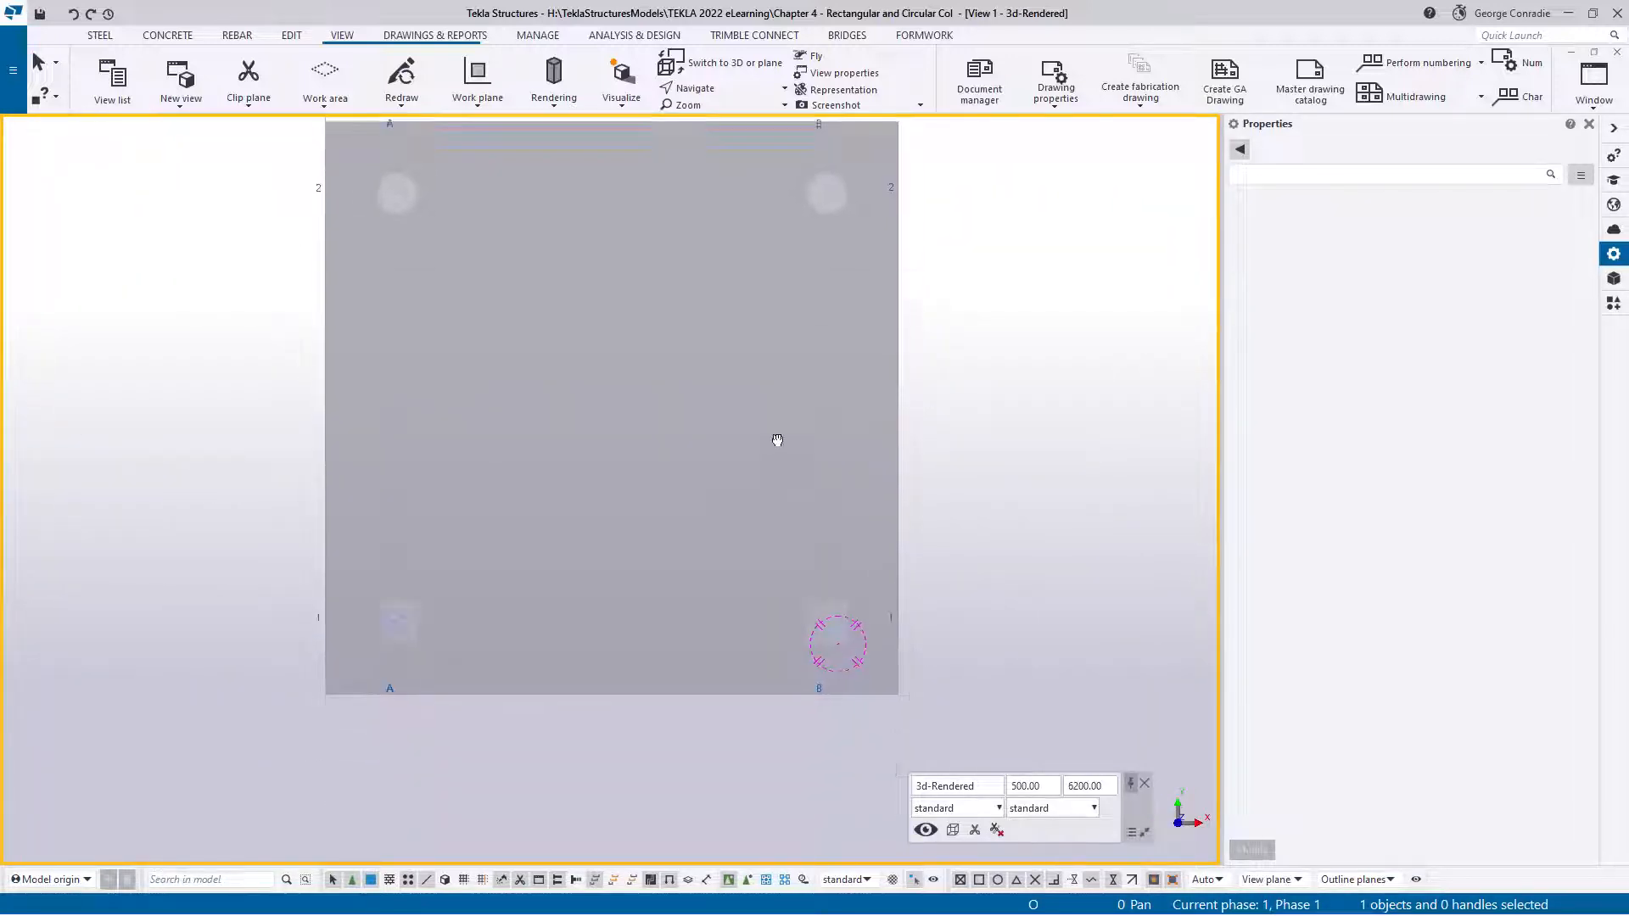
pyautogui.moveTo(279, 510); pyautogui.dragTo(485, 712)
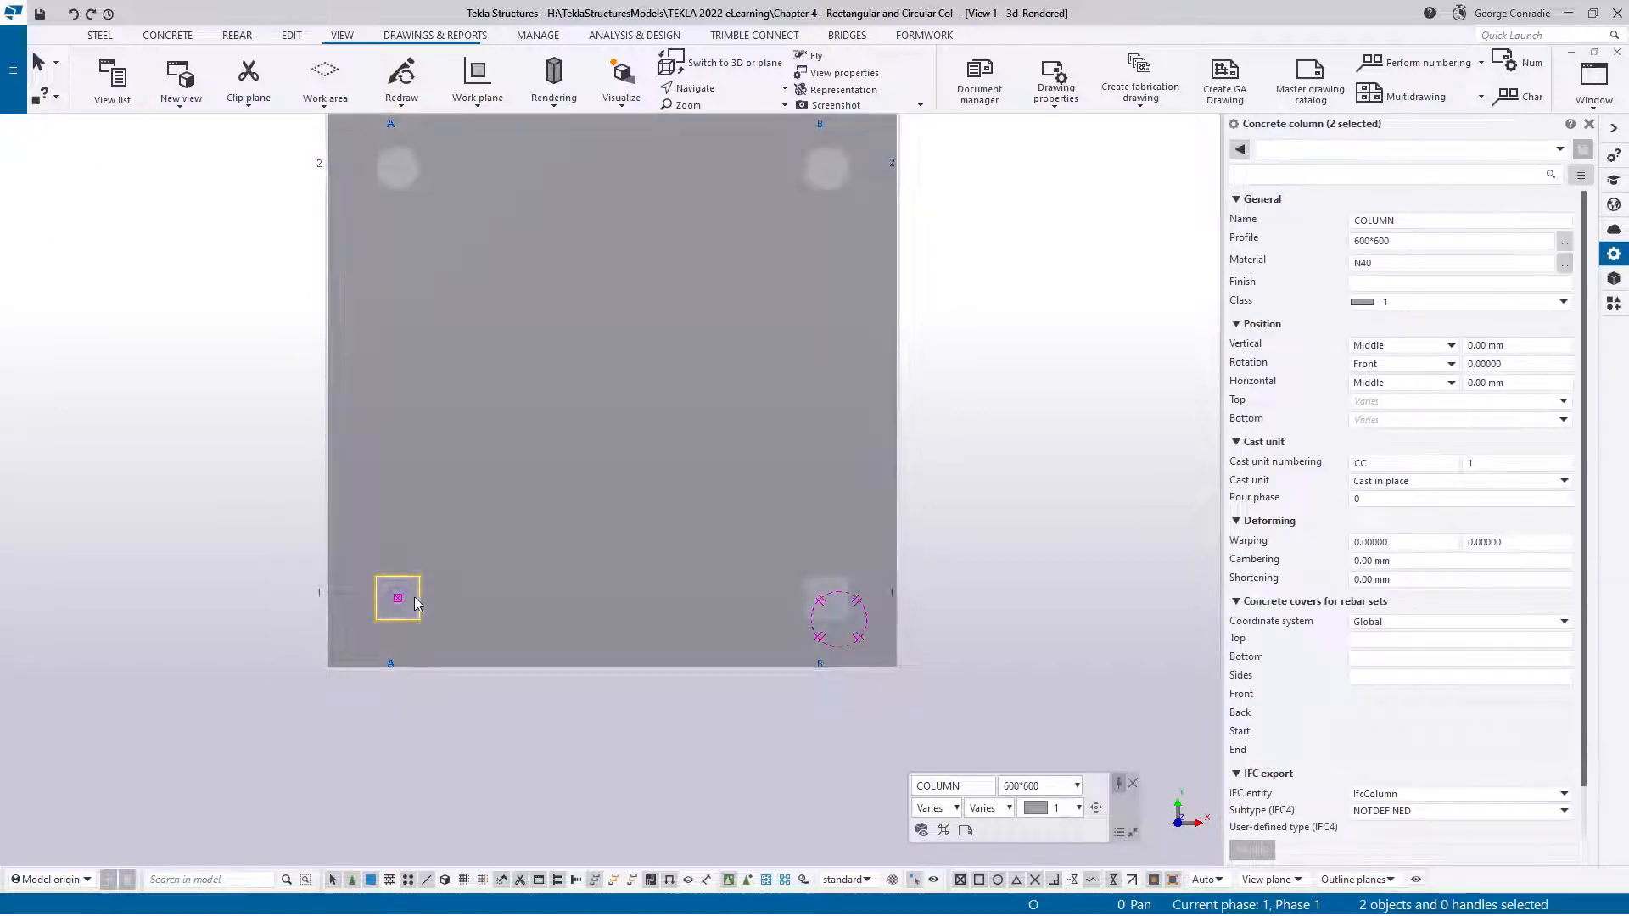
pyautogui.rightClick(1025, 582)
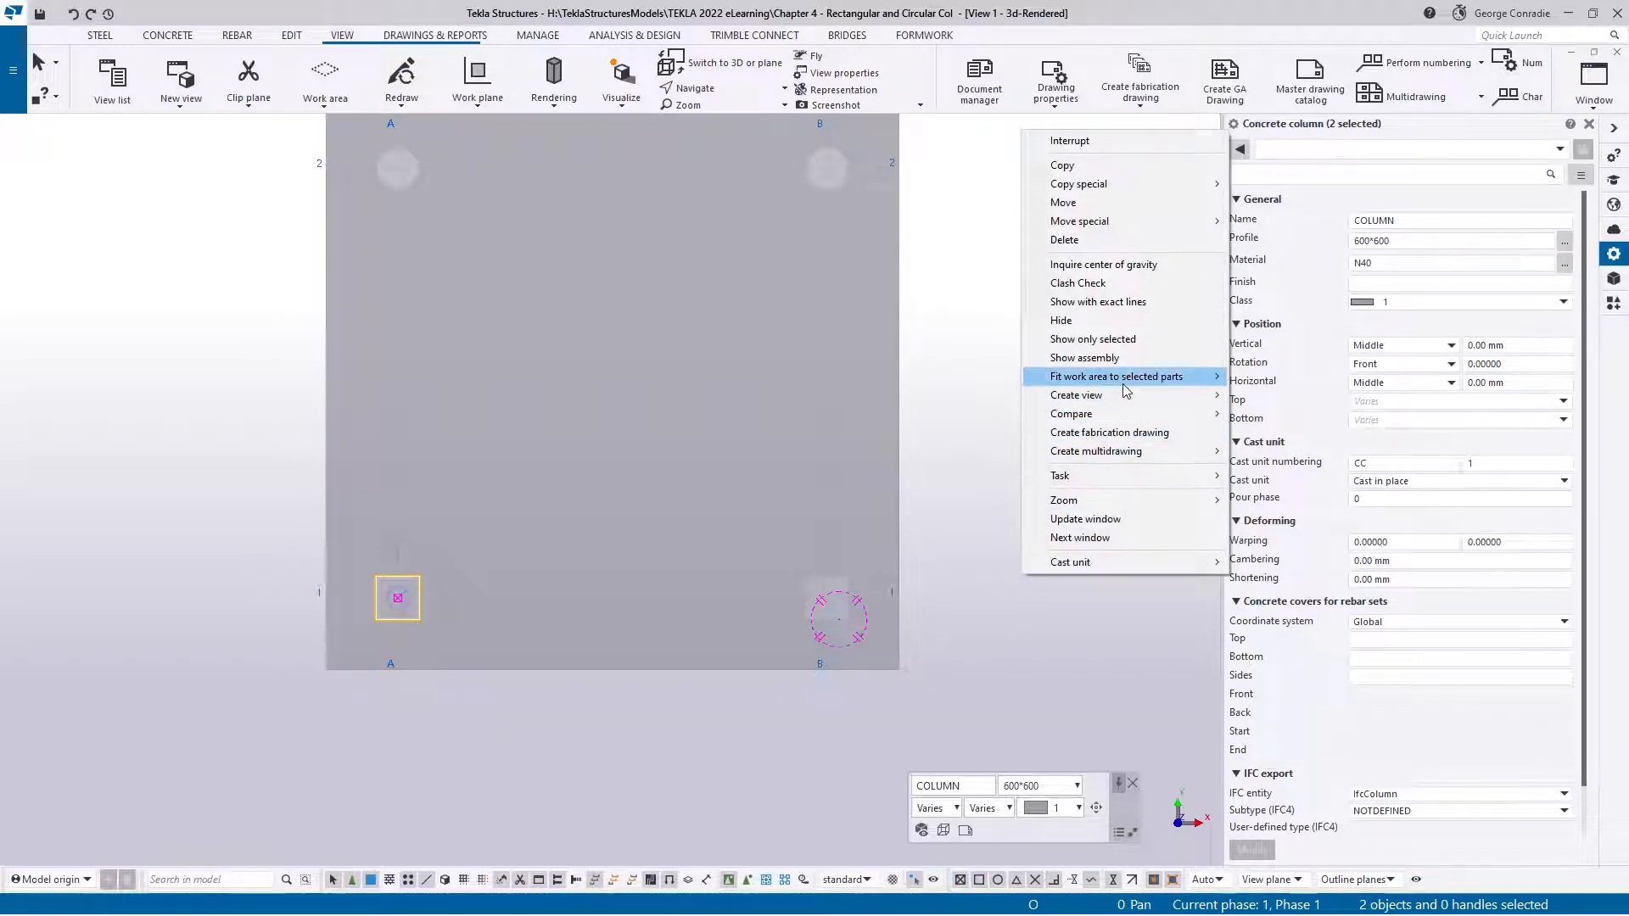
pyautogui.moveTo(1128, 377)
pyautogui.click(1259, 383)
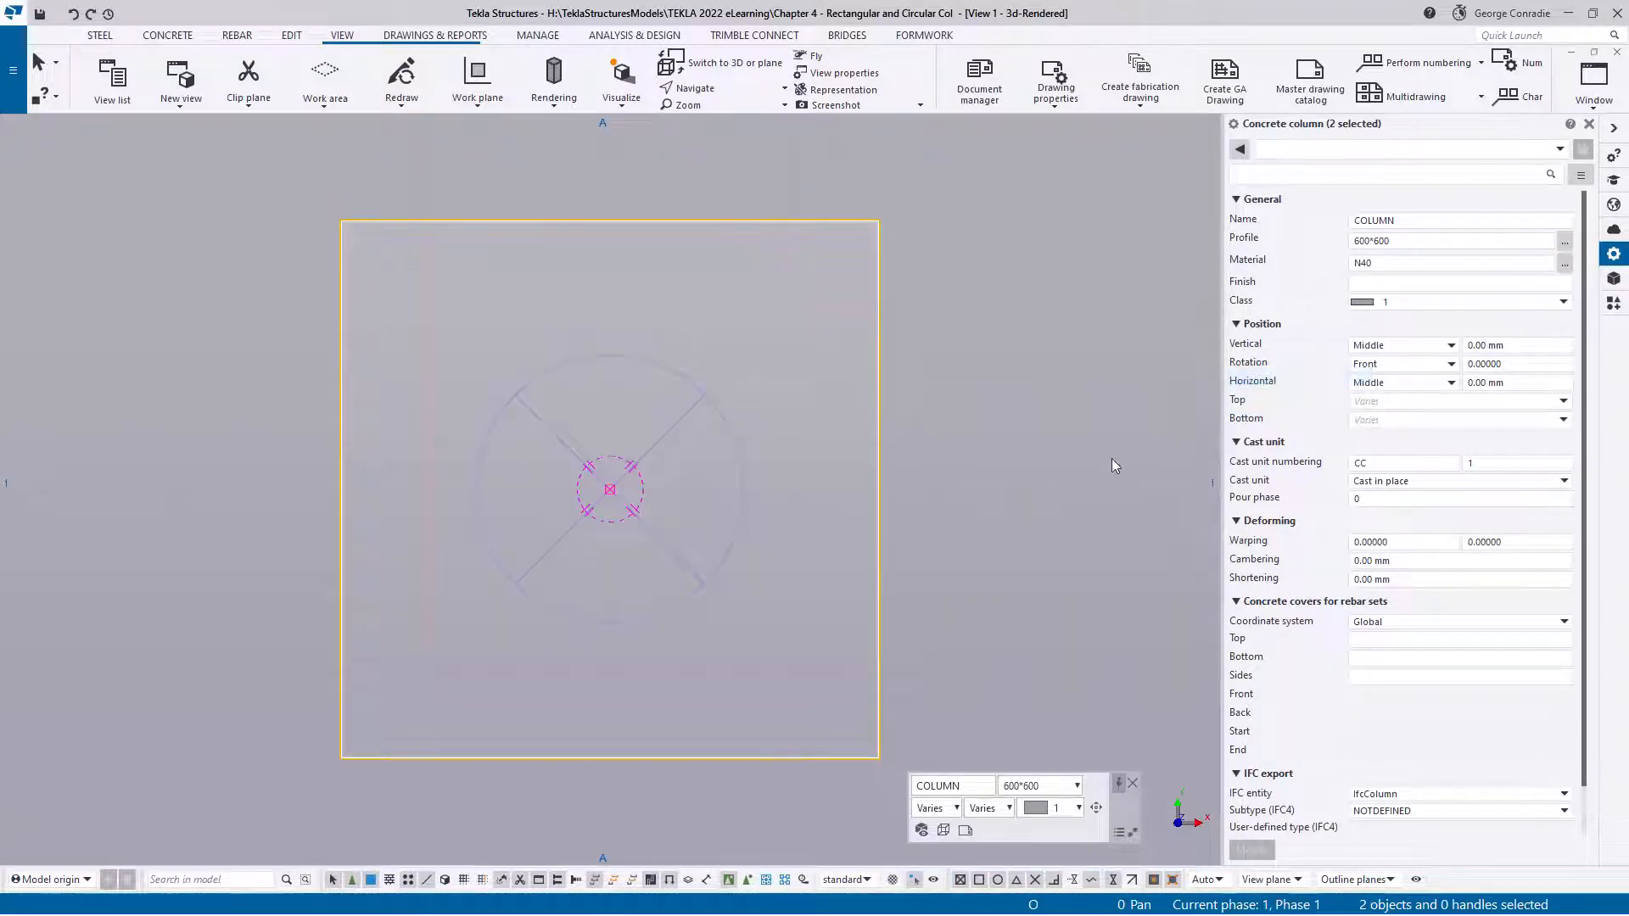
pyautogui.click(1031, 462)
pyautogui.scroll(-6, 1030, 462)
pyautogui.keyDown('ctrl'); pyautogui.moveTo(935, 485); pyautogui.dragTo(1028, 371, button='middle'); pyautogui.keyUp('ctrl')
pyautogui.press('Home')
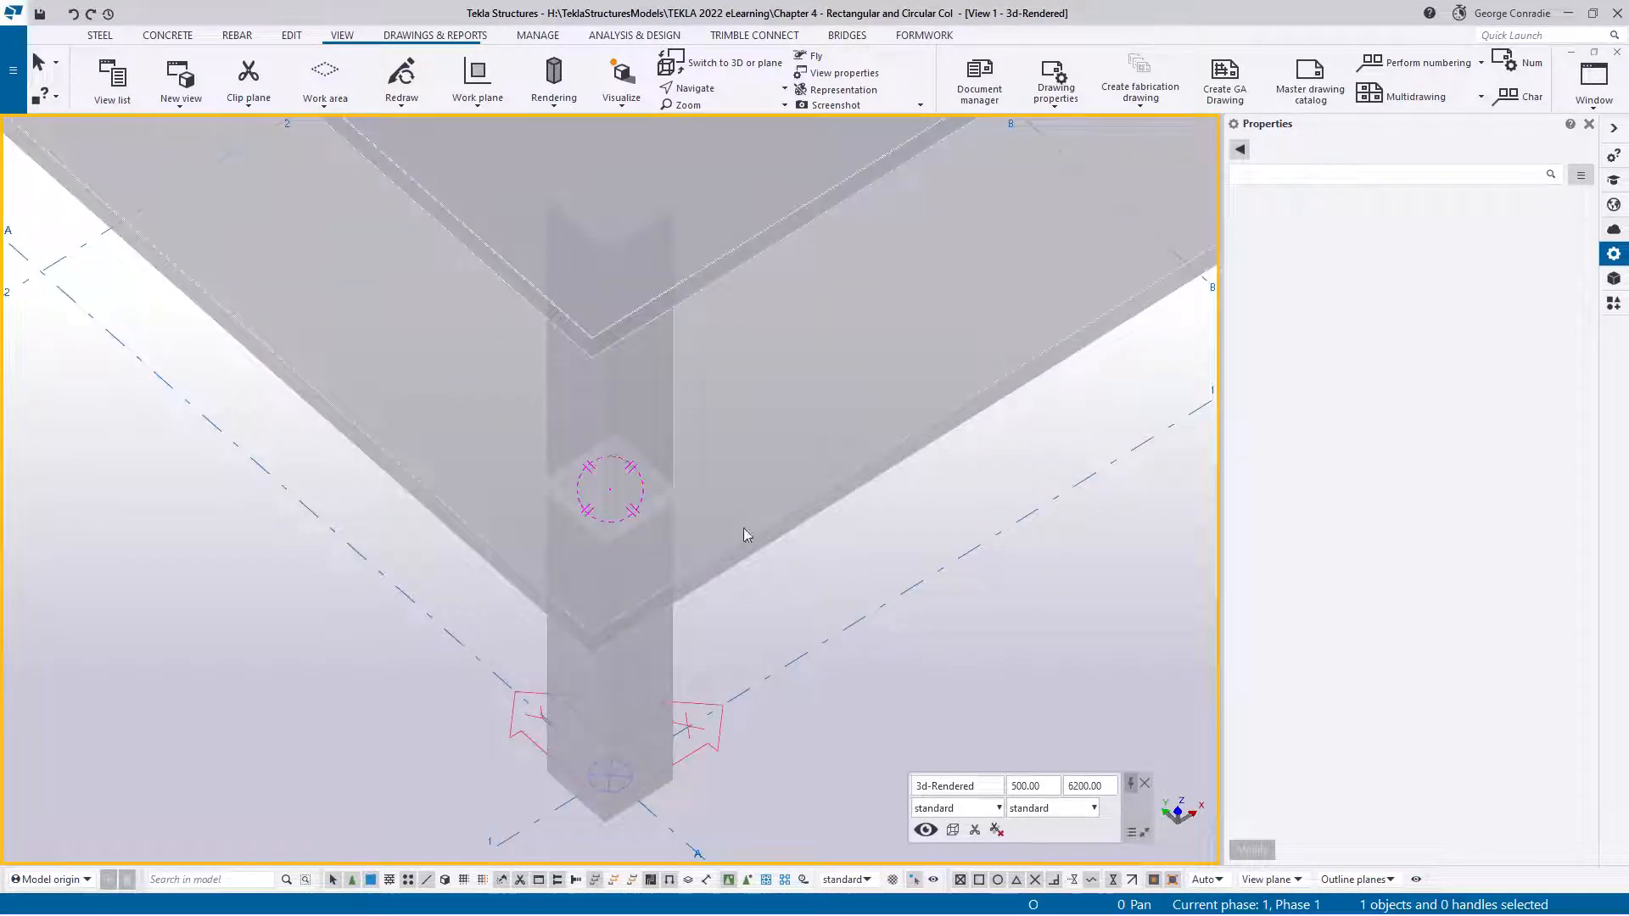
pyautogui.keyDown('ctrl'); pyautogui.moveTo(605, 592); pyautogui.dragTo(619, 511, button='middle'); pyautogui.keyUp('ctrl')
pyautogui.scroll(-3, 802, 664)
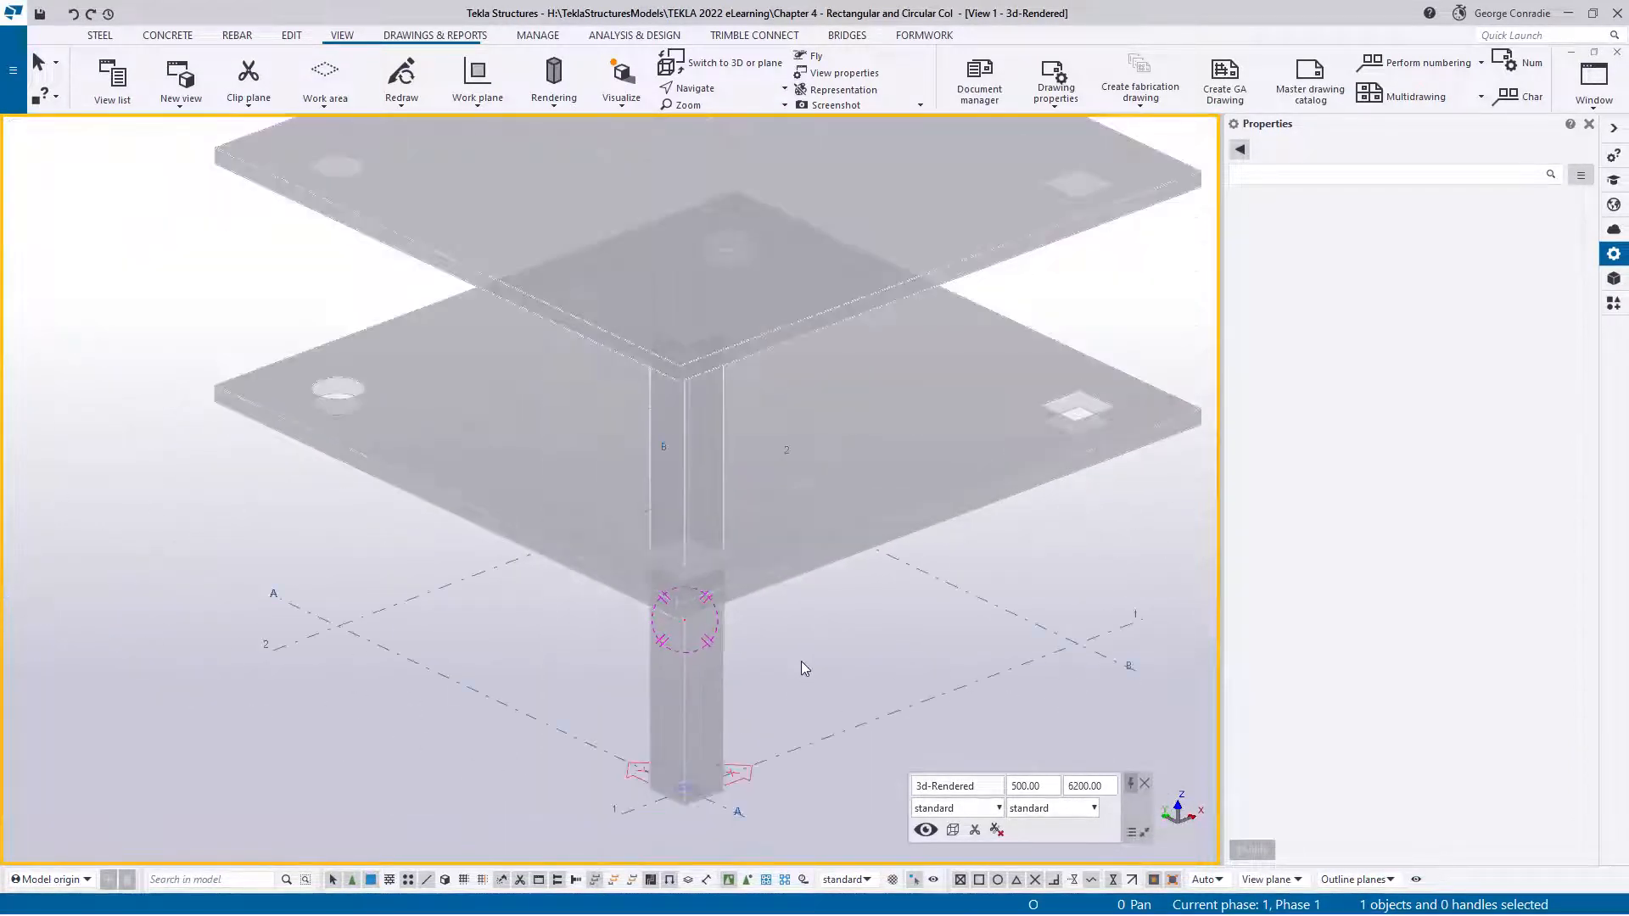
pyautogui.moveTo(803, 664); pyautogui.dragTo(750, 664, button='middle')
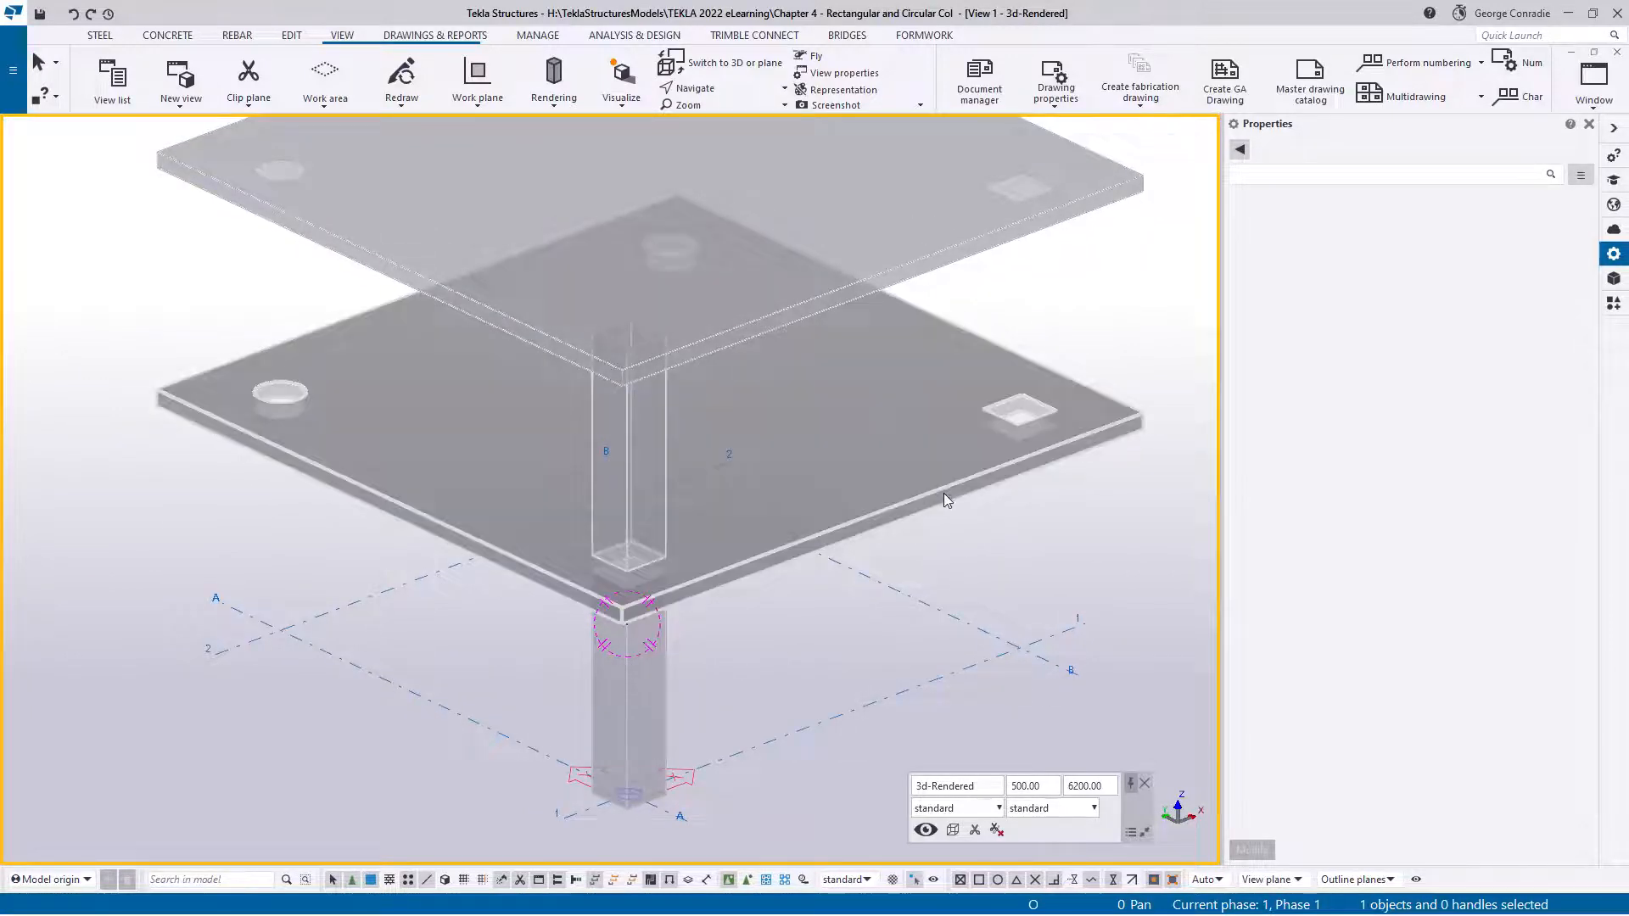
# Step: Set the cast in place parts representation to Separated in the 3D view's display properties and apply the change
pyautogui.doubleClick(765, 625)
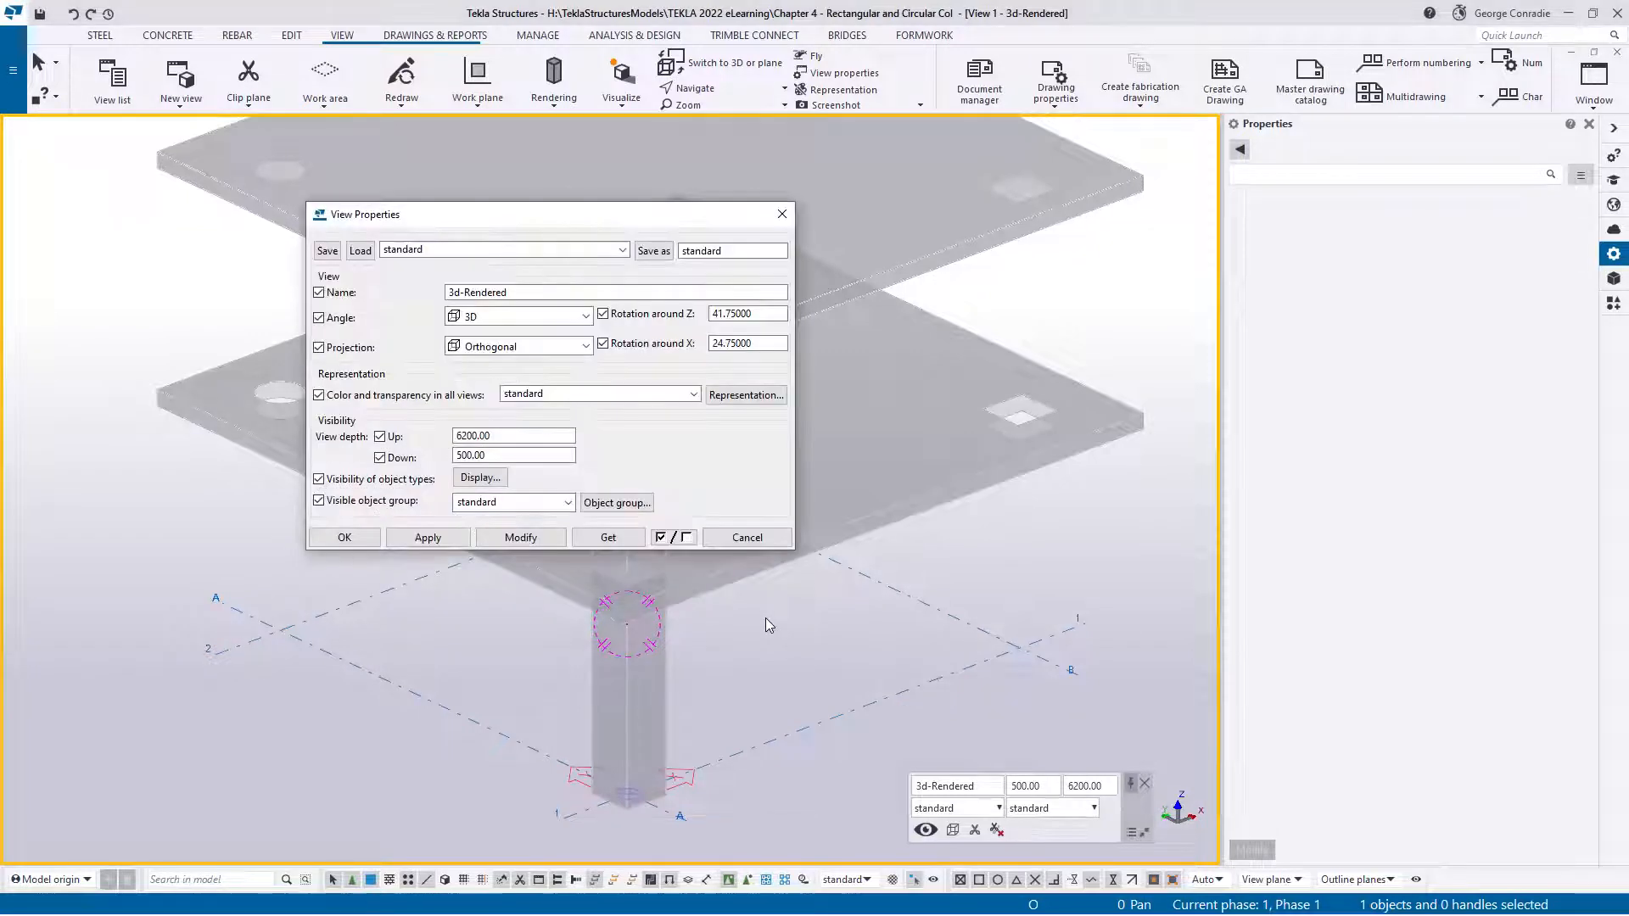
pyautogui.click(480, 478)
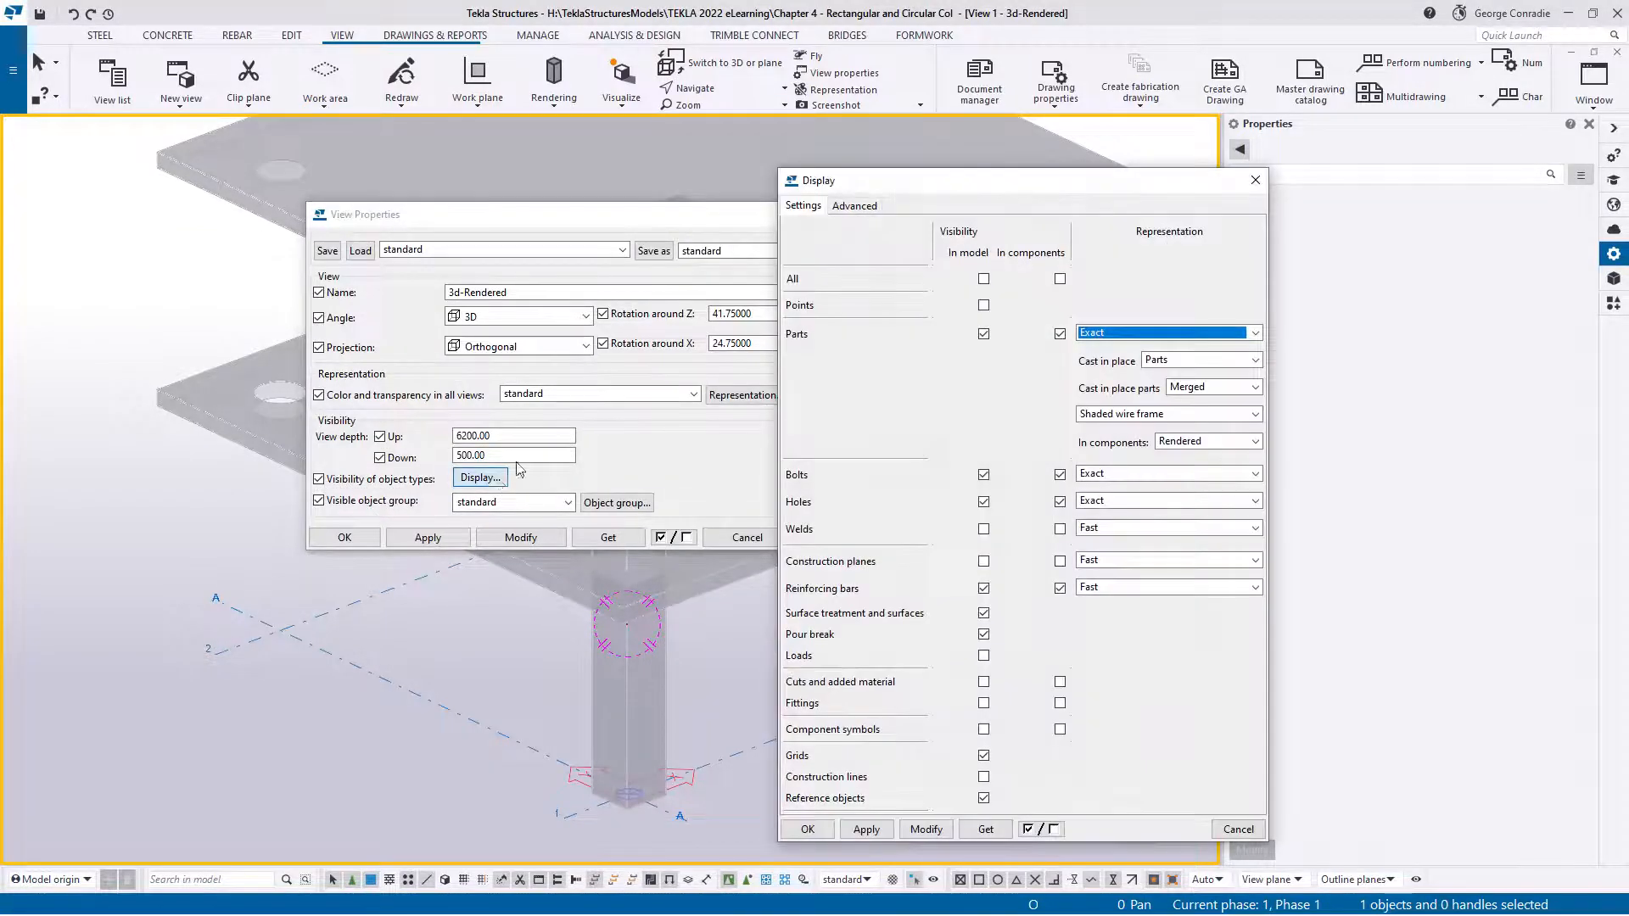
pyautogui.click(799, 212)
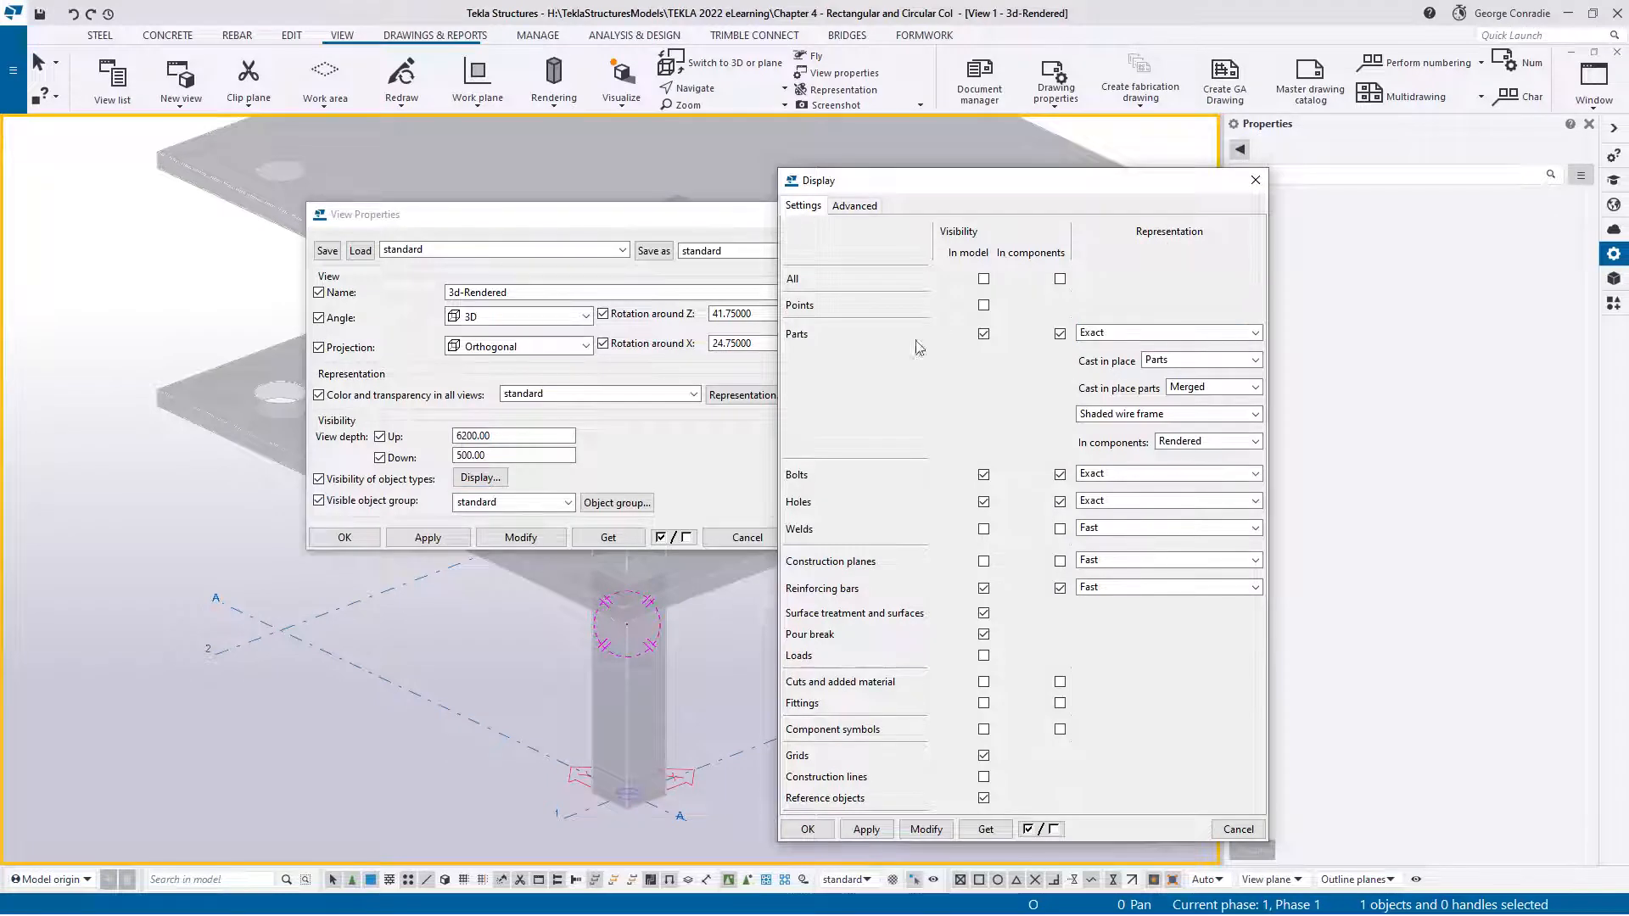
pyautogui.click(1194, 392)
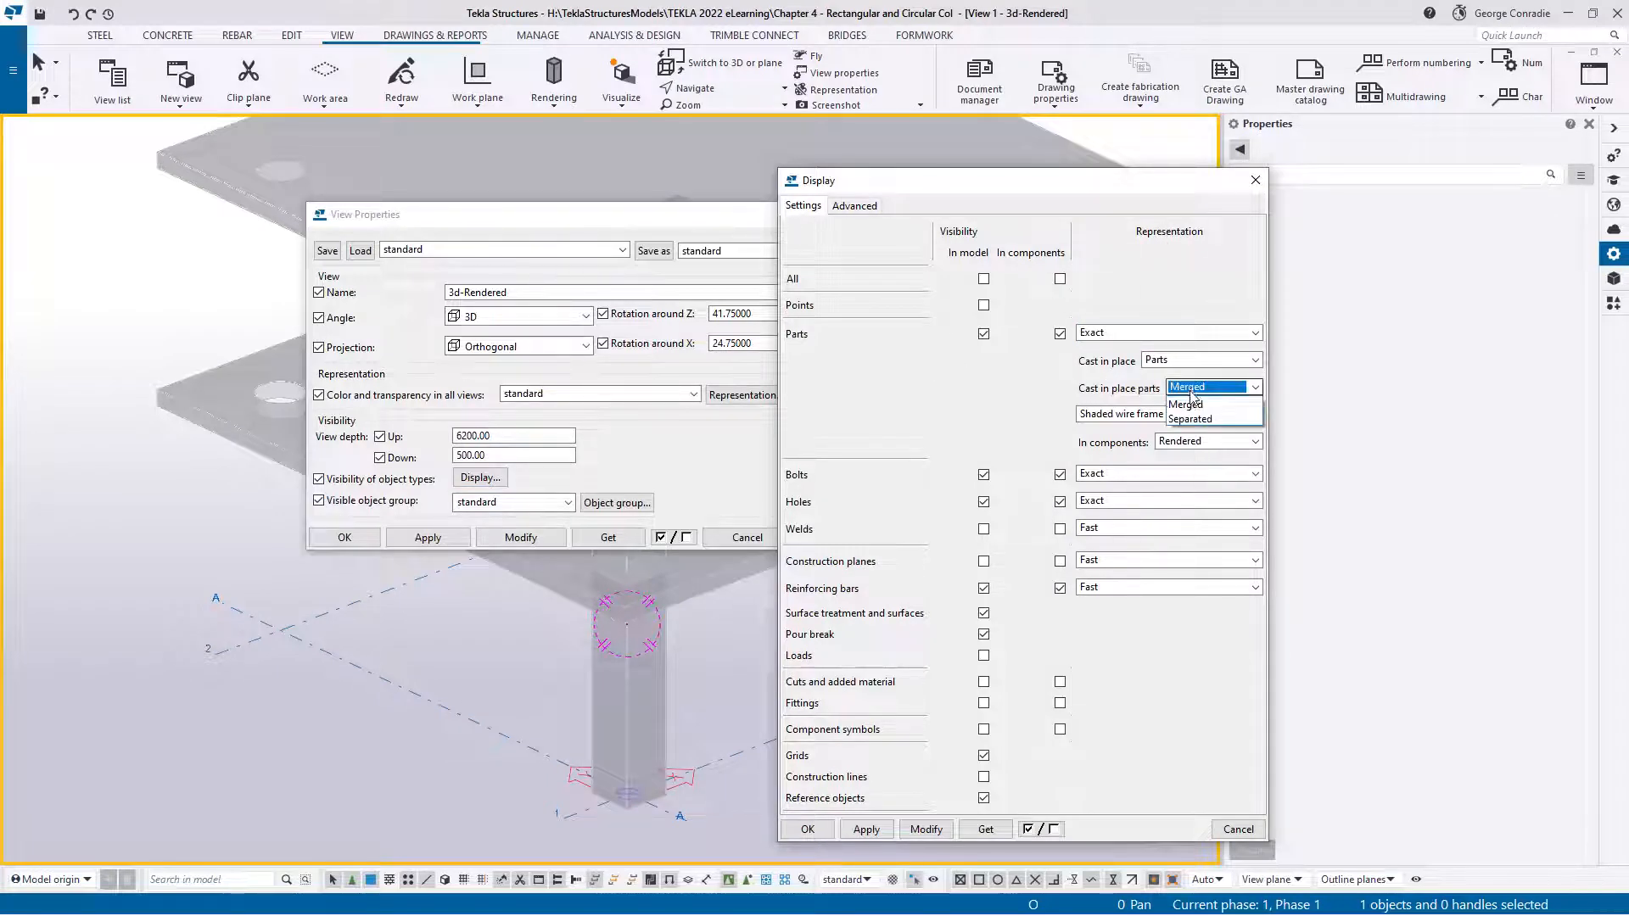
pyautogui.click(1193, 417)
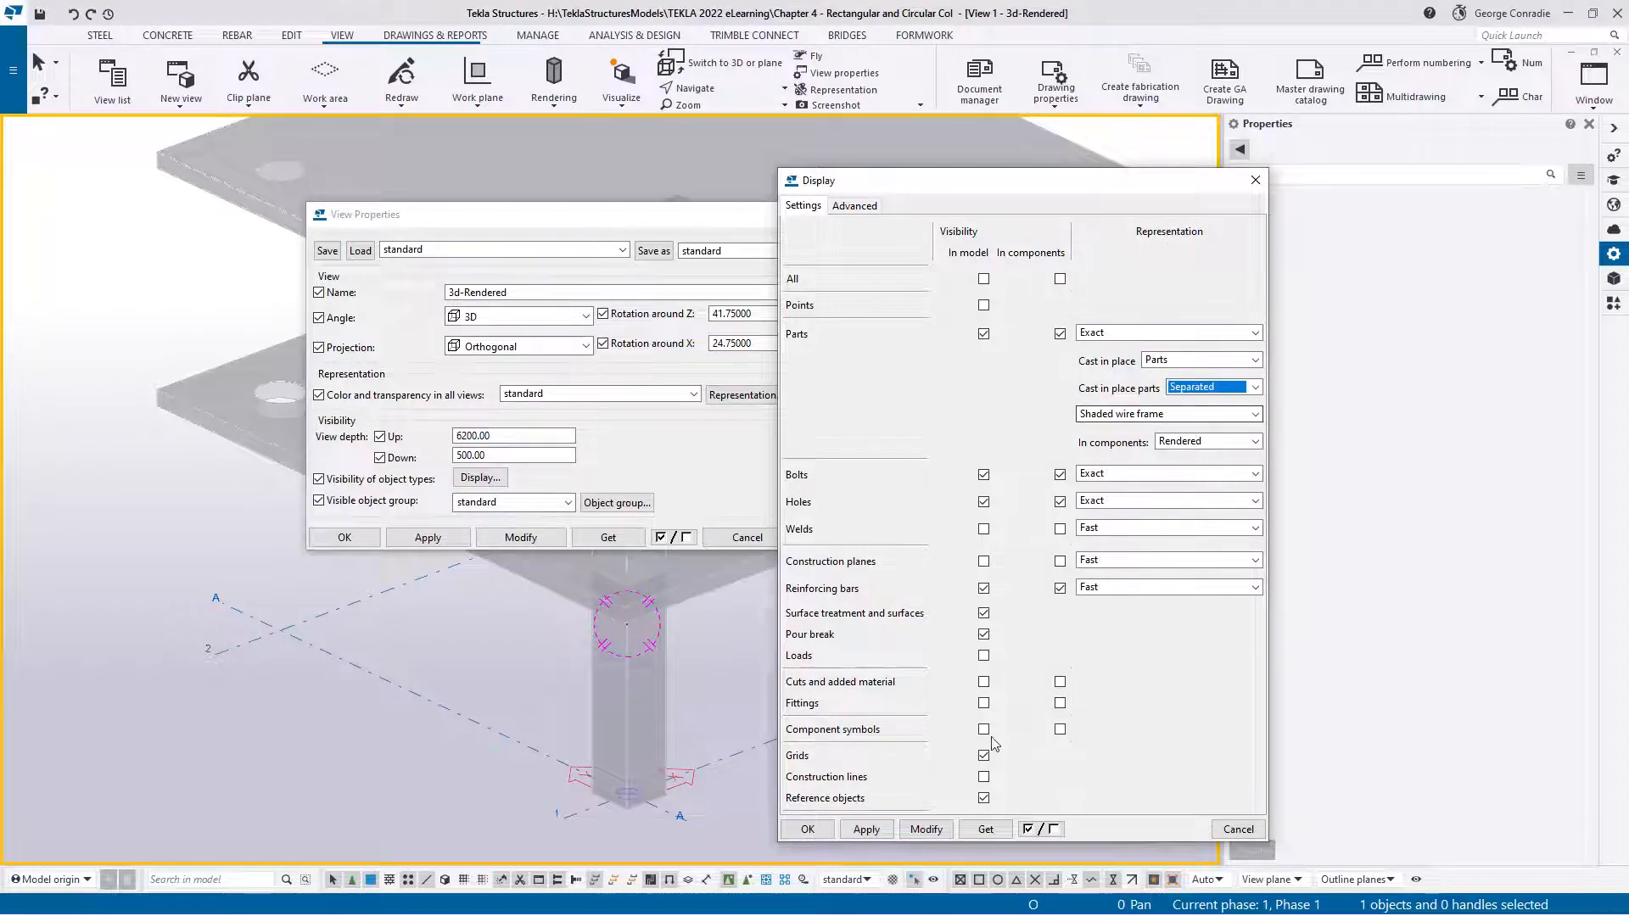
pyautogui.click(929, 828)
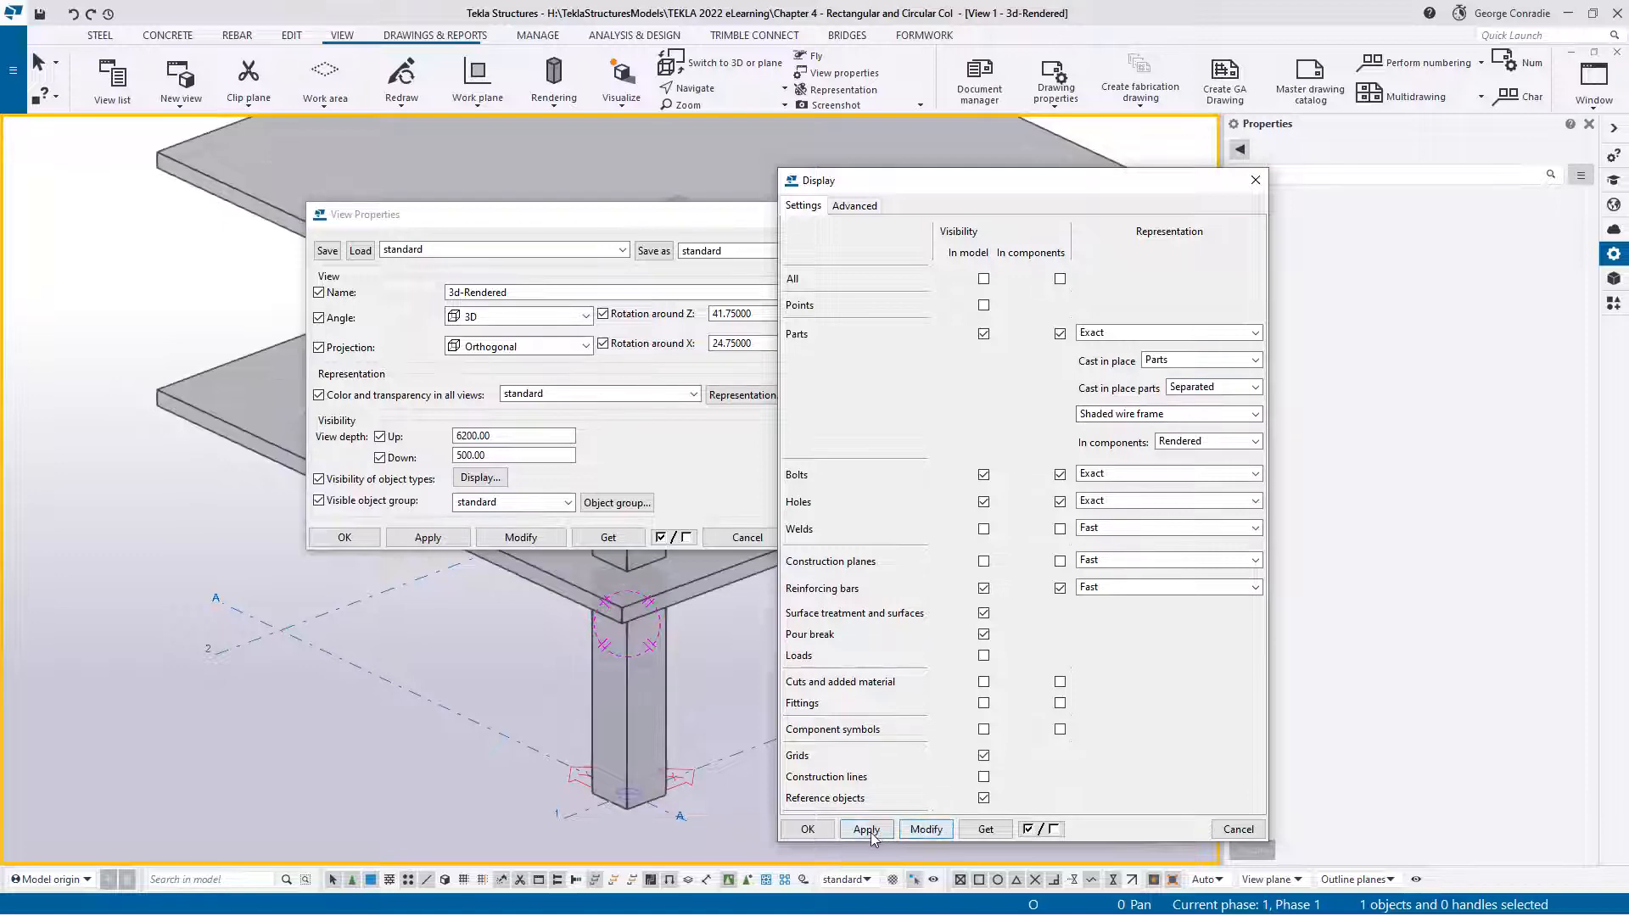
pyautogui.click(826, 830)
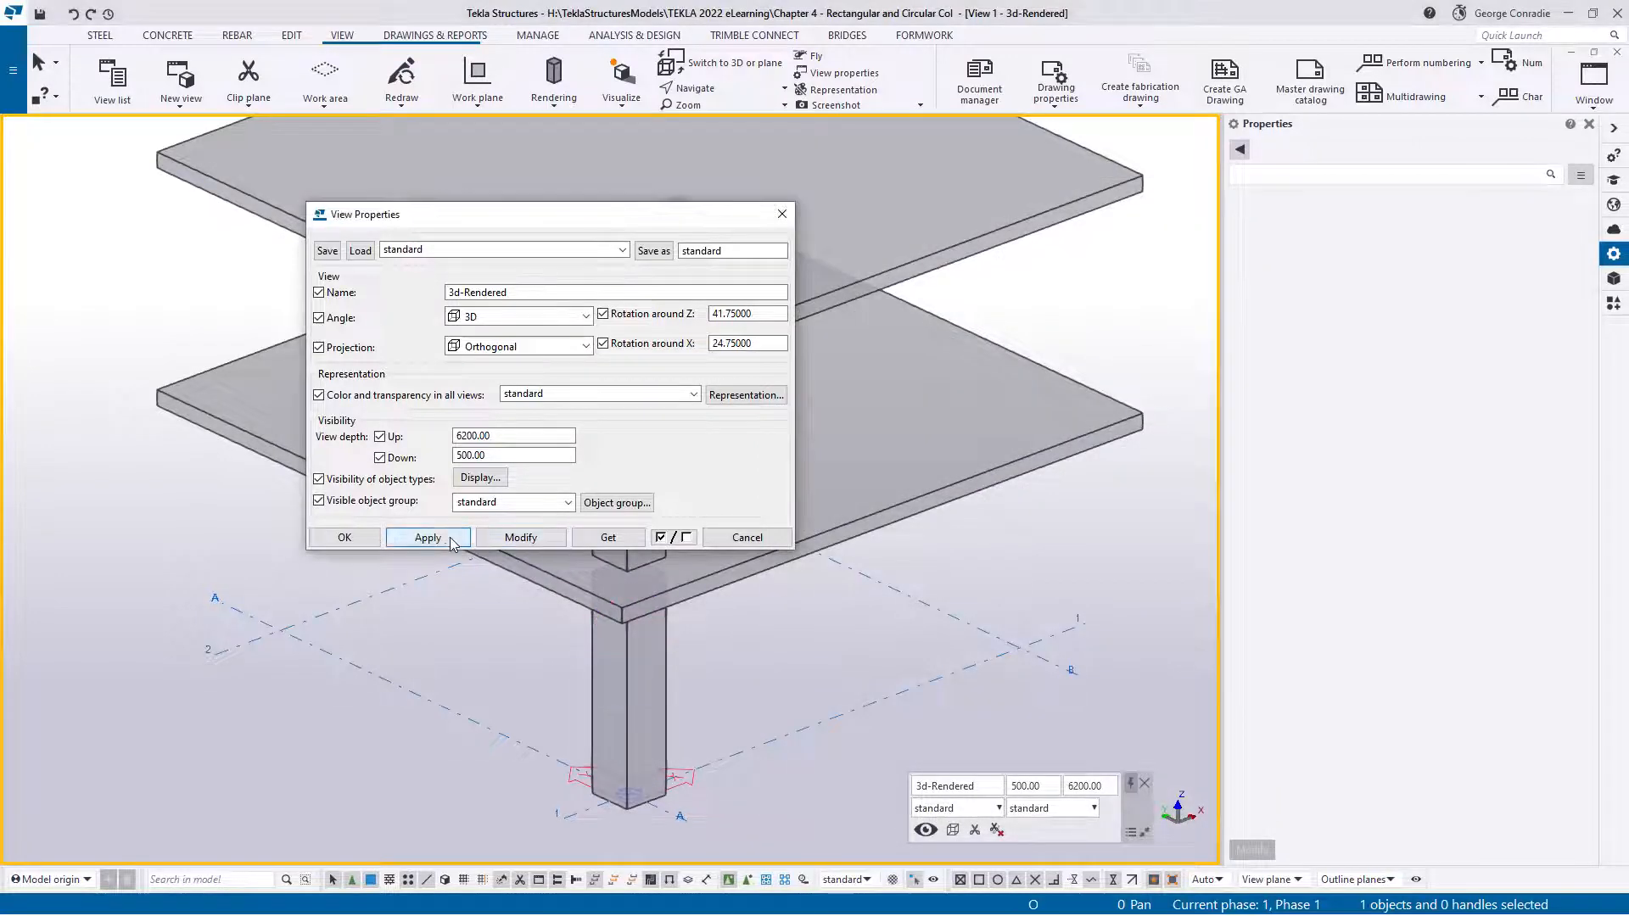
pyautogui.click(370, 541)
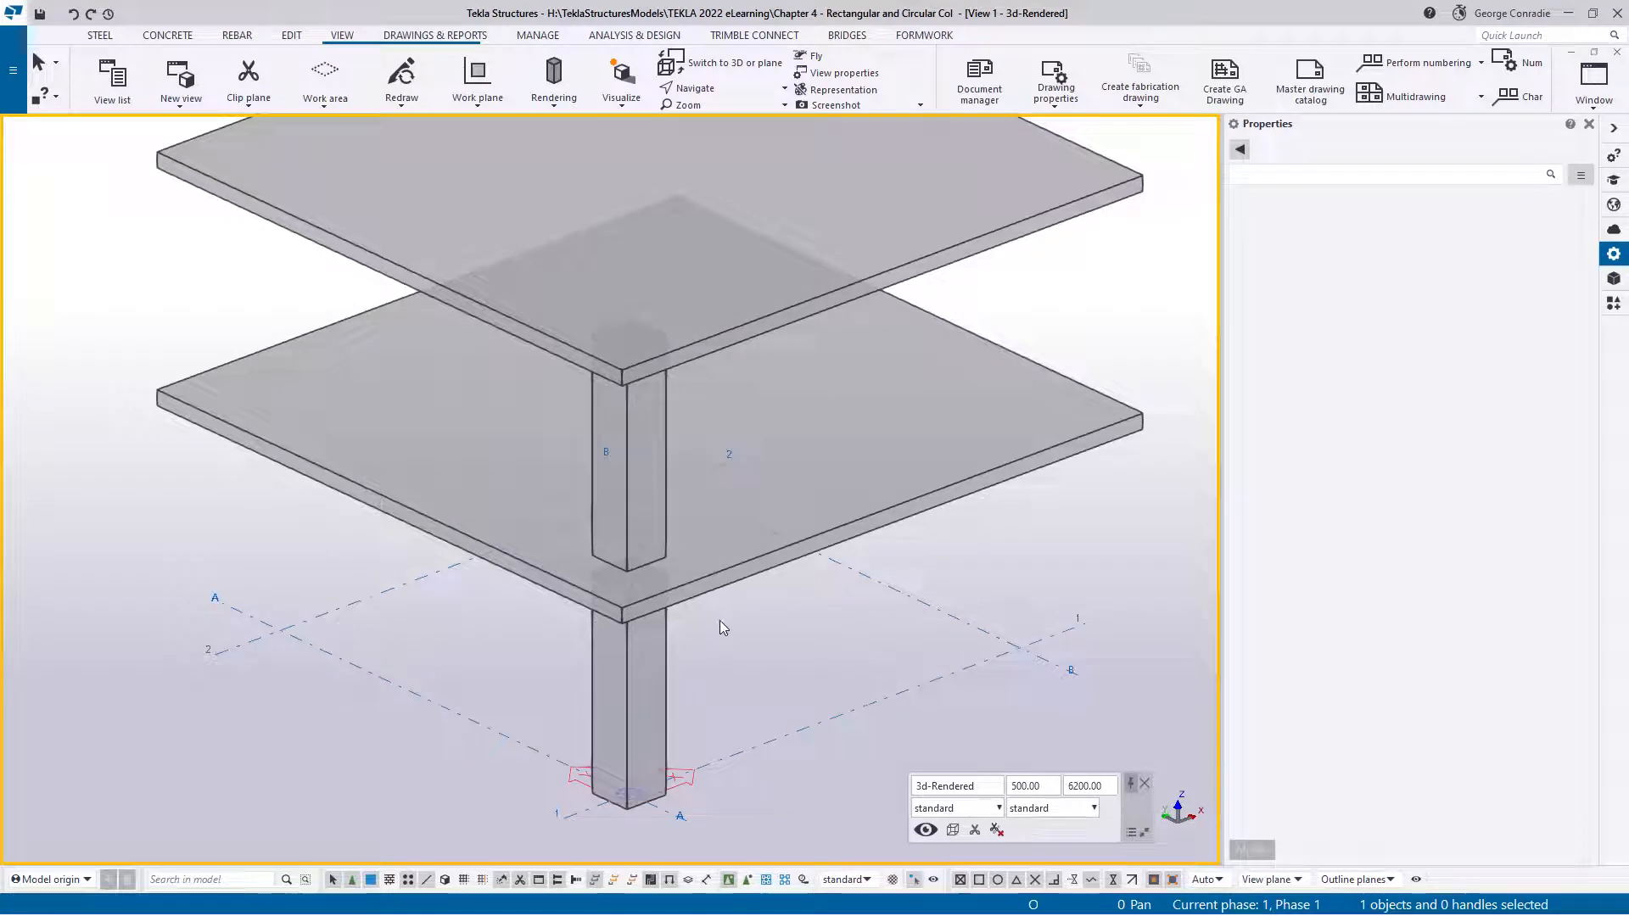
# Step: Examine how the two columns at grid A-1 meet the slab between them
pyautogui.scroll(3, 638, 620)
pyautogui.scroll(-2, 643, 568)
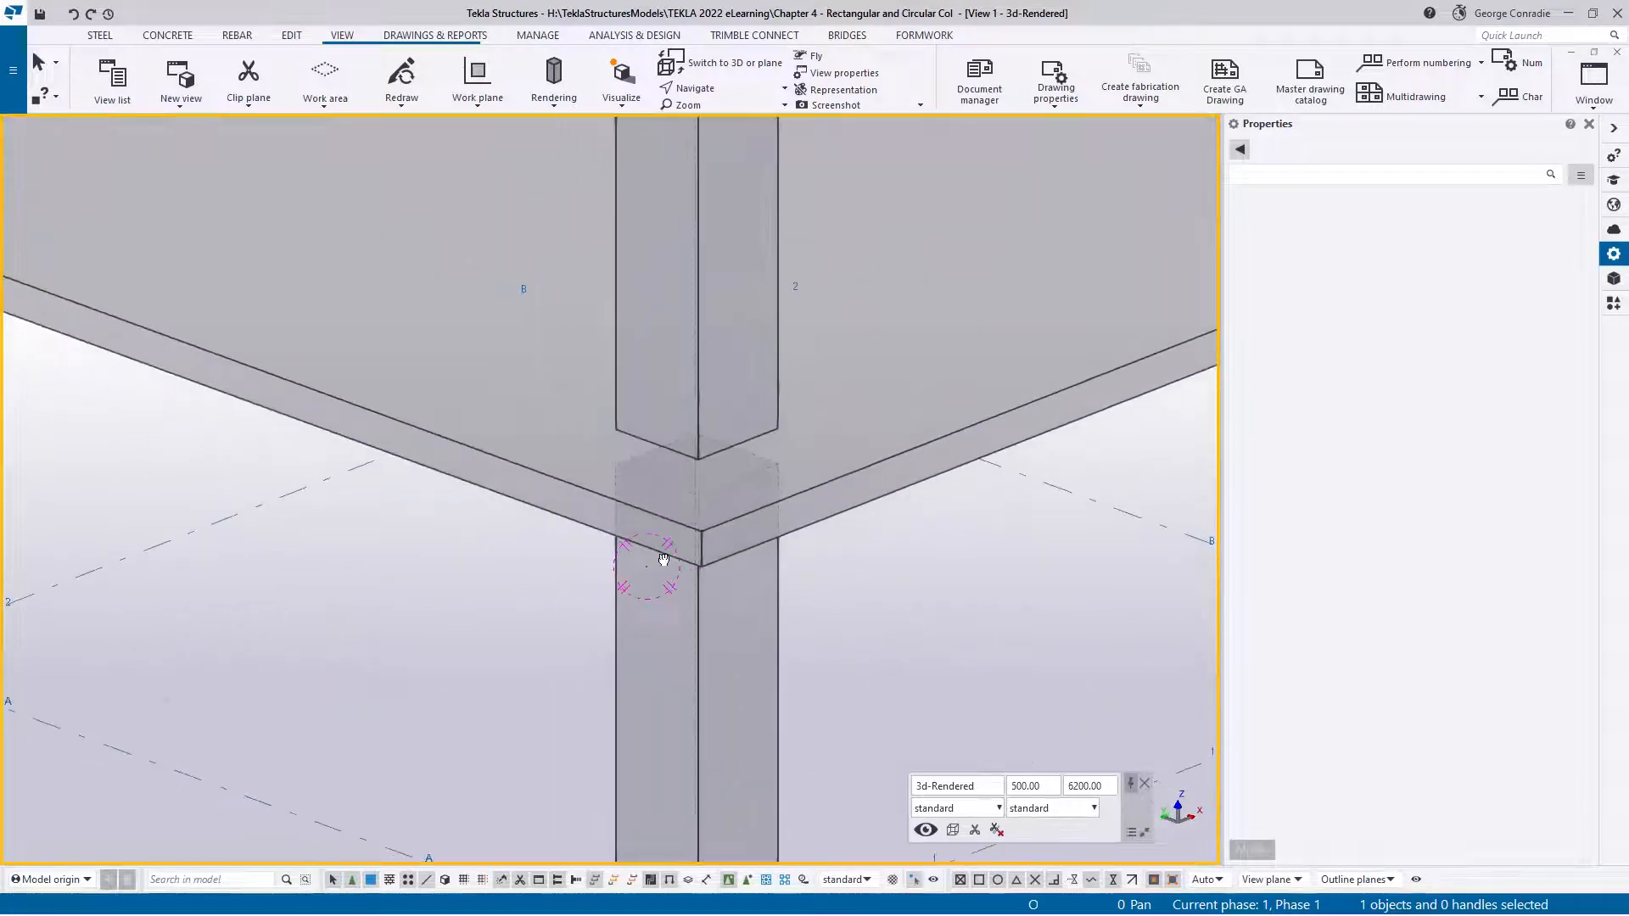
pyautogui.scroll(-3, 905, 621)
pyautogui.moveTo(919, 606); pyautogui.dragTo(614, 671, button='middle')
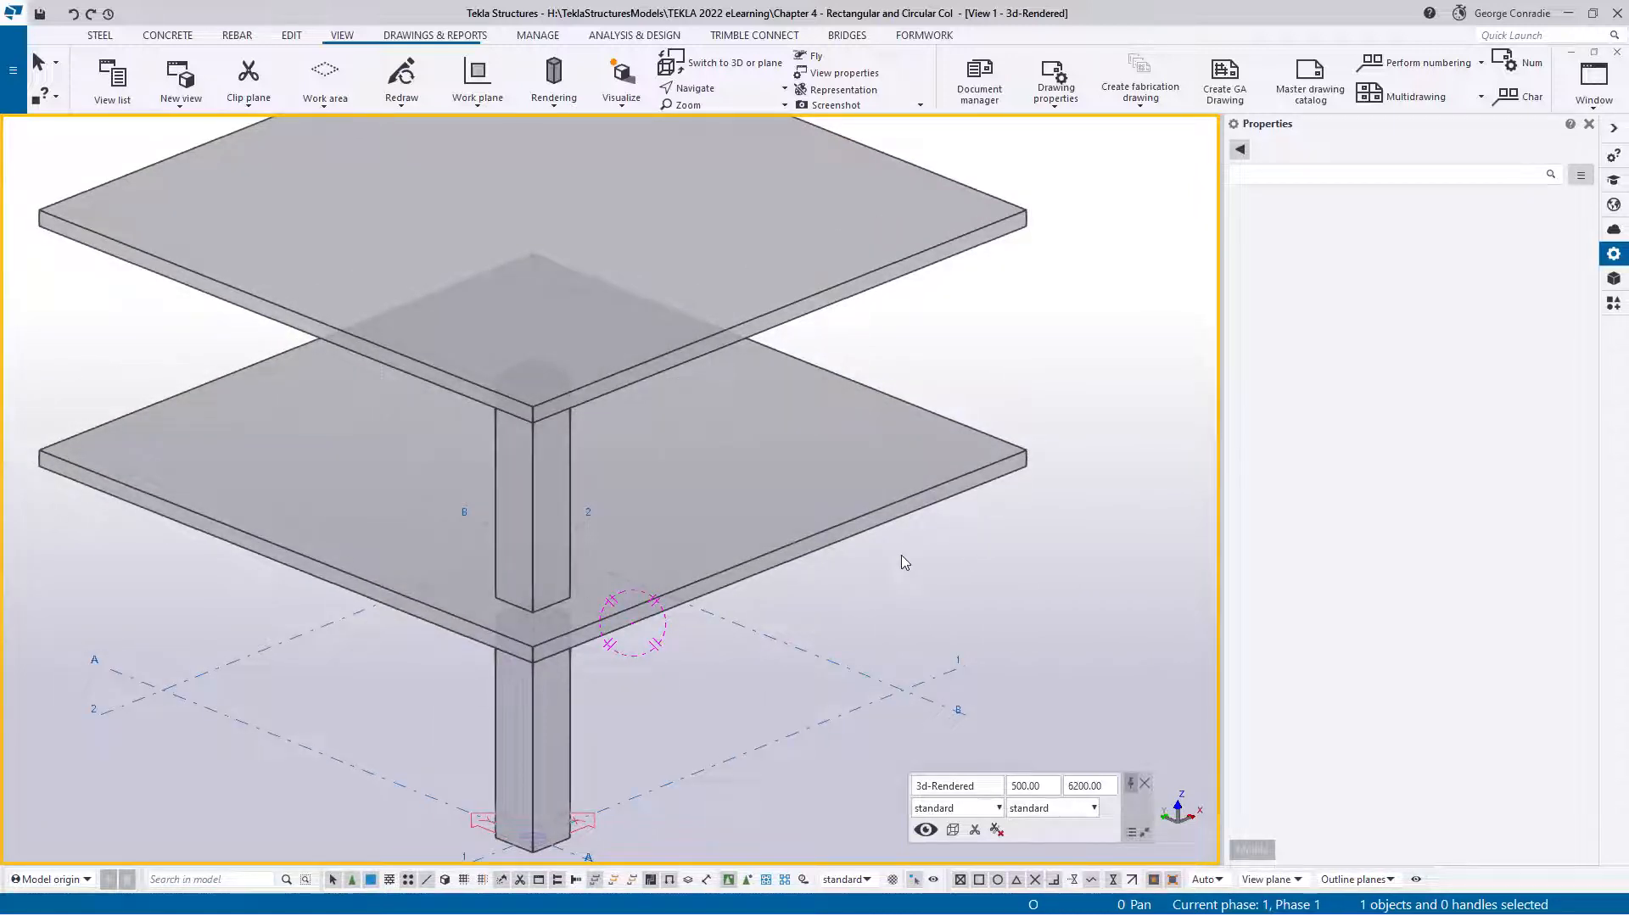
pyautogui.scroll(3, 762, 666)
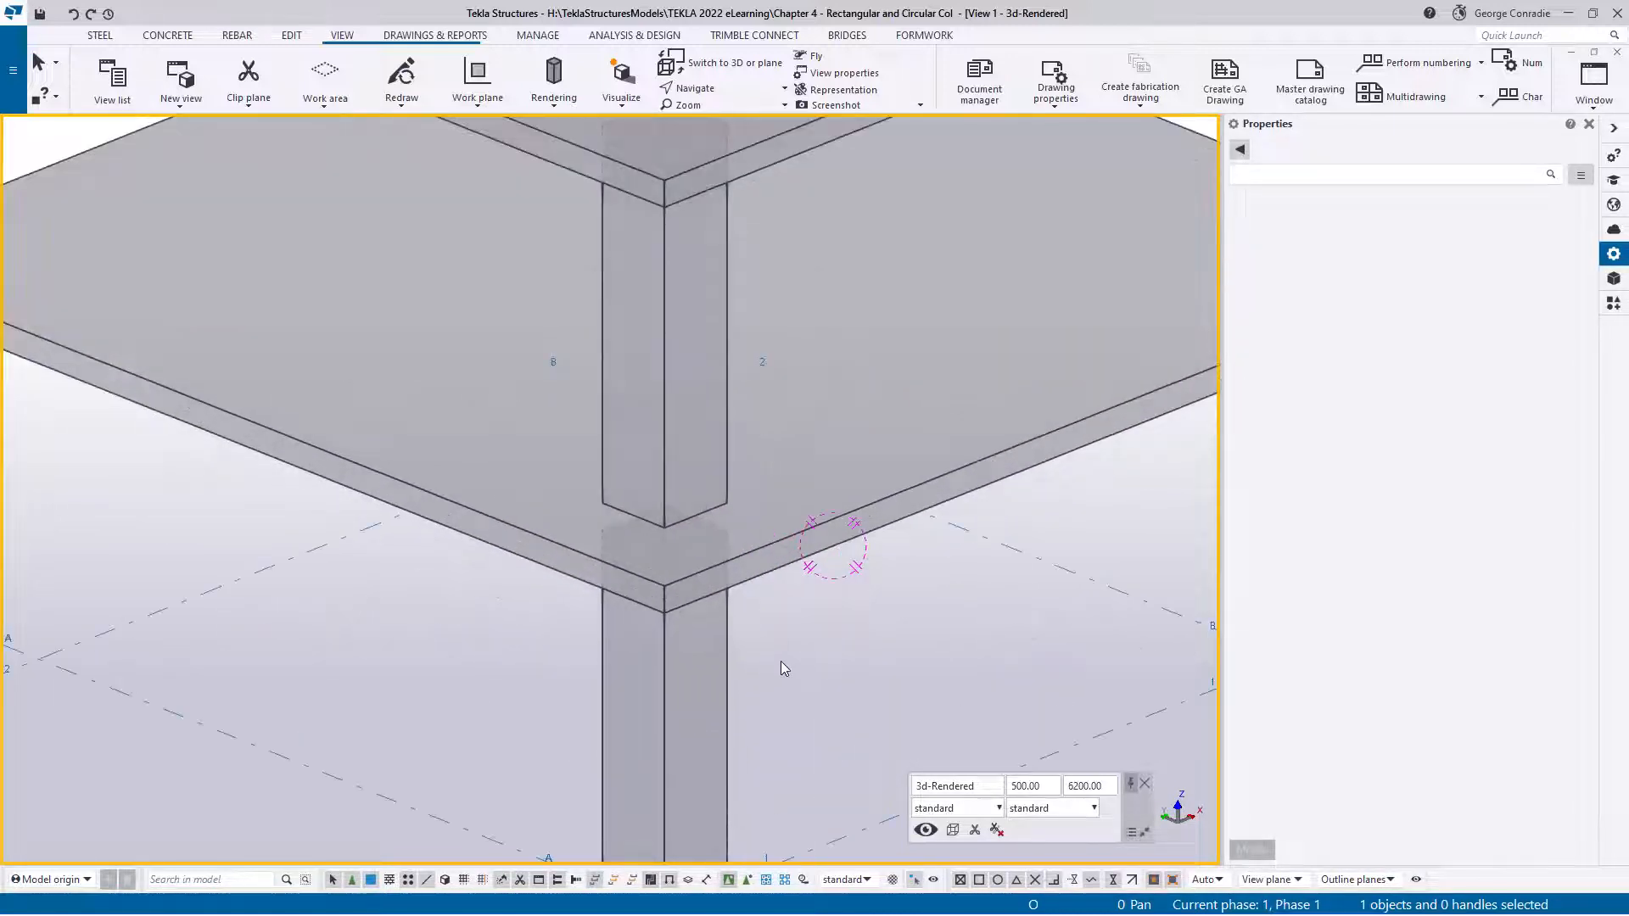
pyautogui.scroll(-1, 780, 660)
pyautogui.moveTo(839, 696); pyautogui.dragTo(752, 655, button='middle')
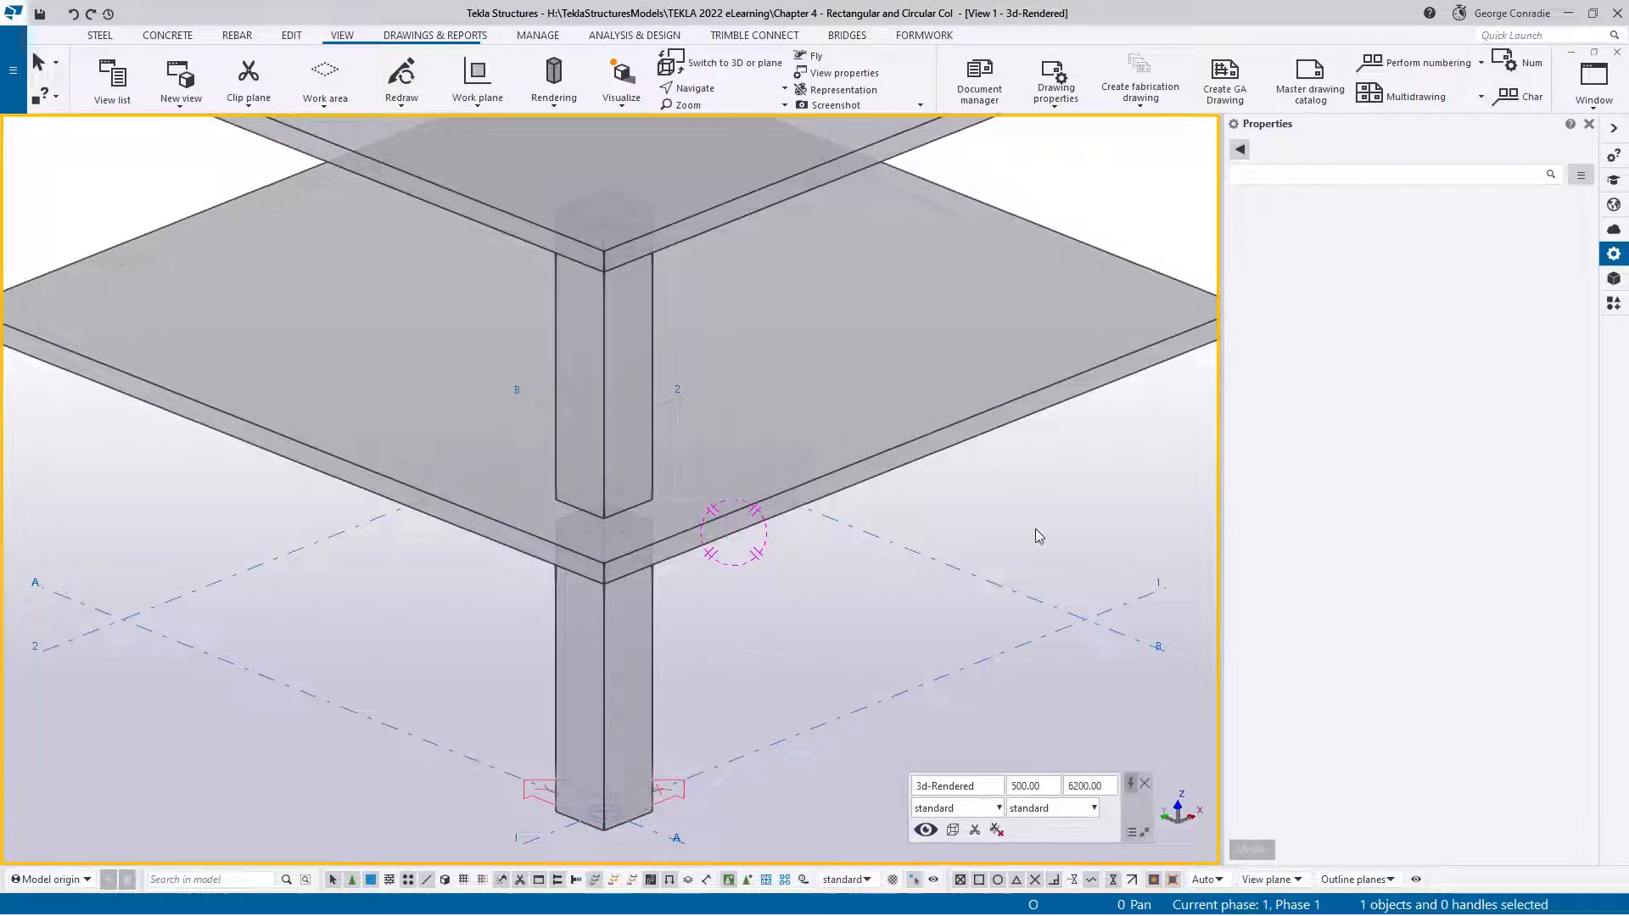
# Step: Search the applications and components catalogue for "rein" and find the rectangular column reinforcement component
pyautogui.click(1615, 307)
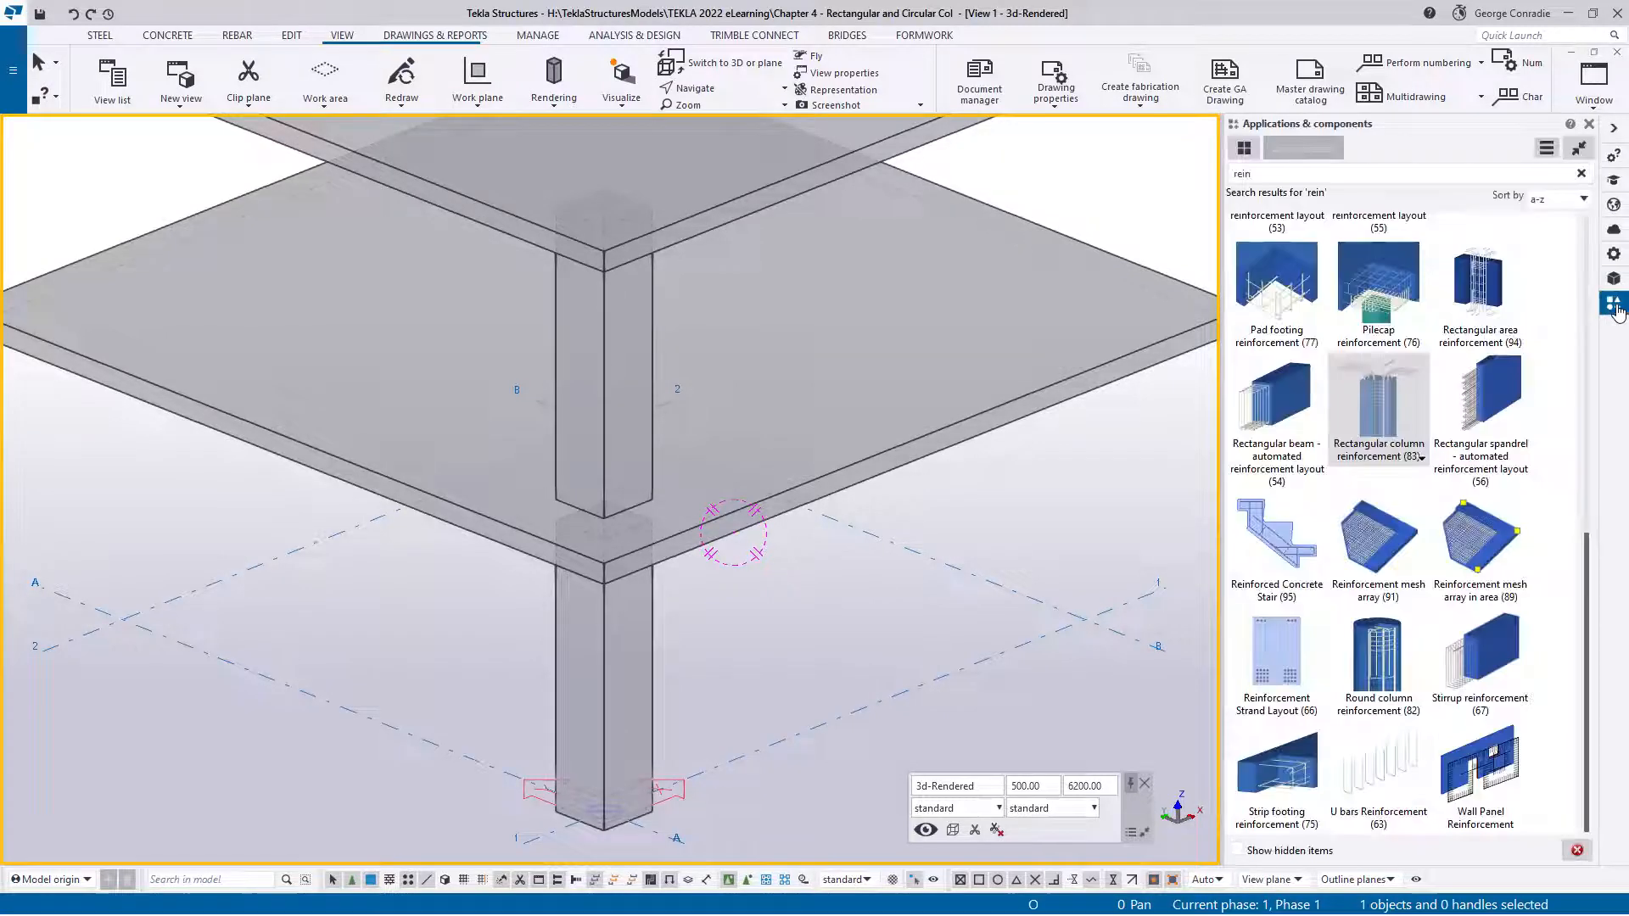
pyautogui.click(1309, 173)
pyautogui.hotkey('ctrl', 'a')
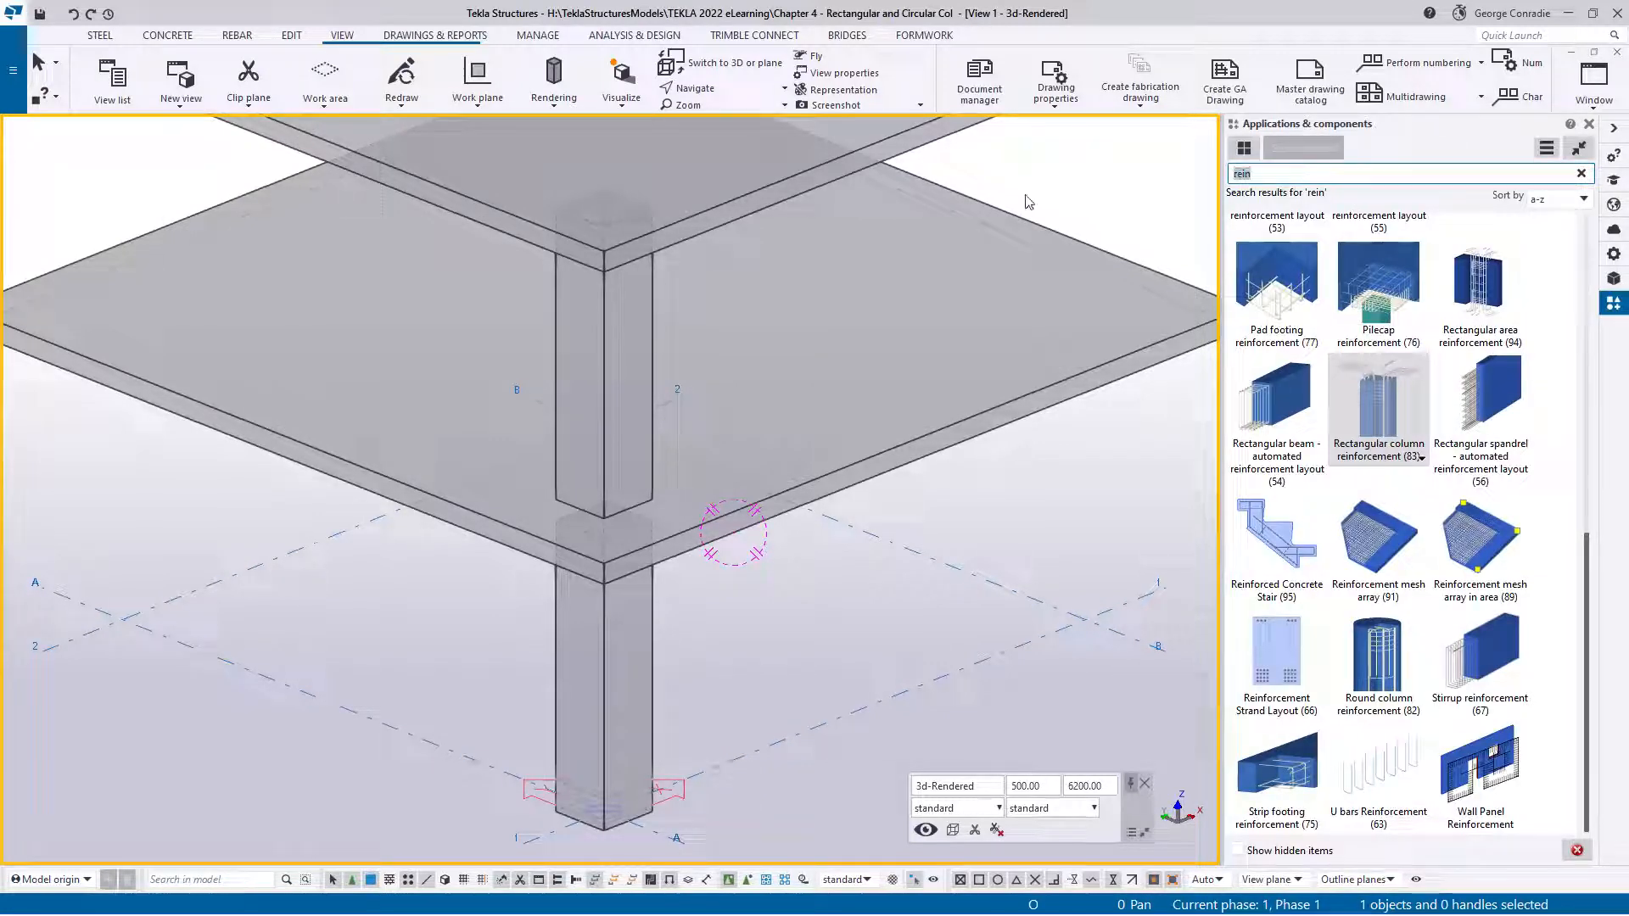
pyautogui.write('rein')
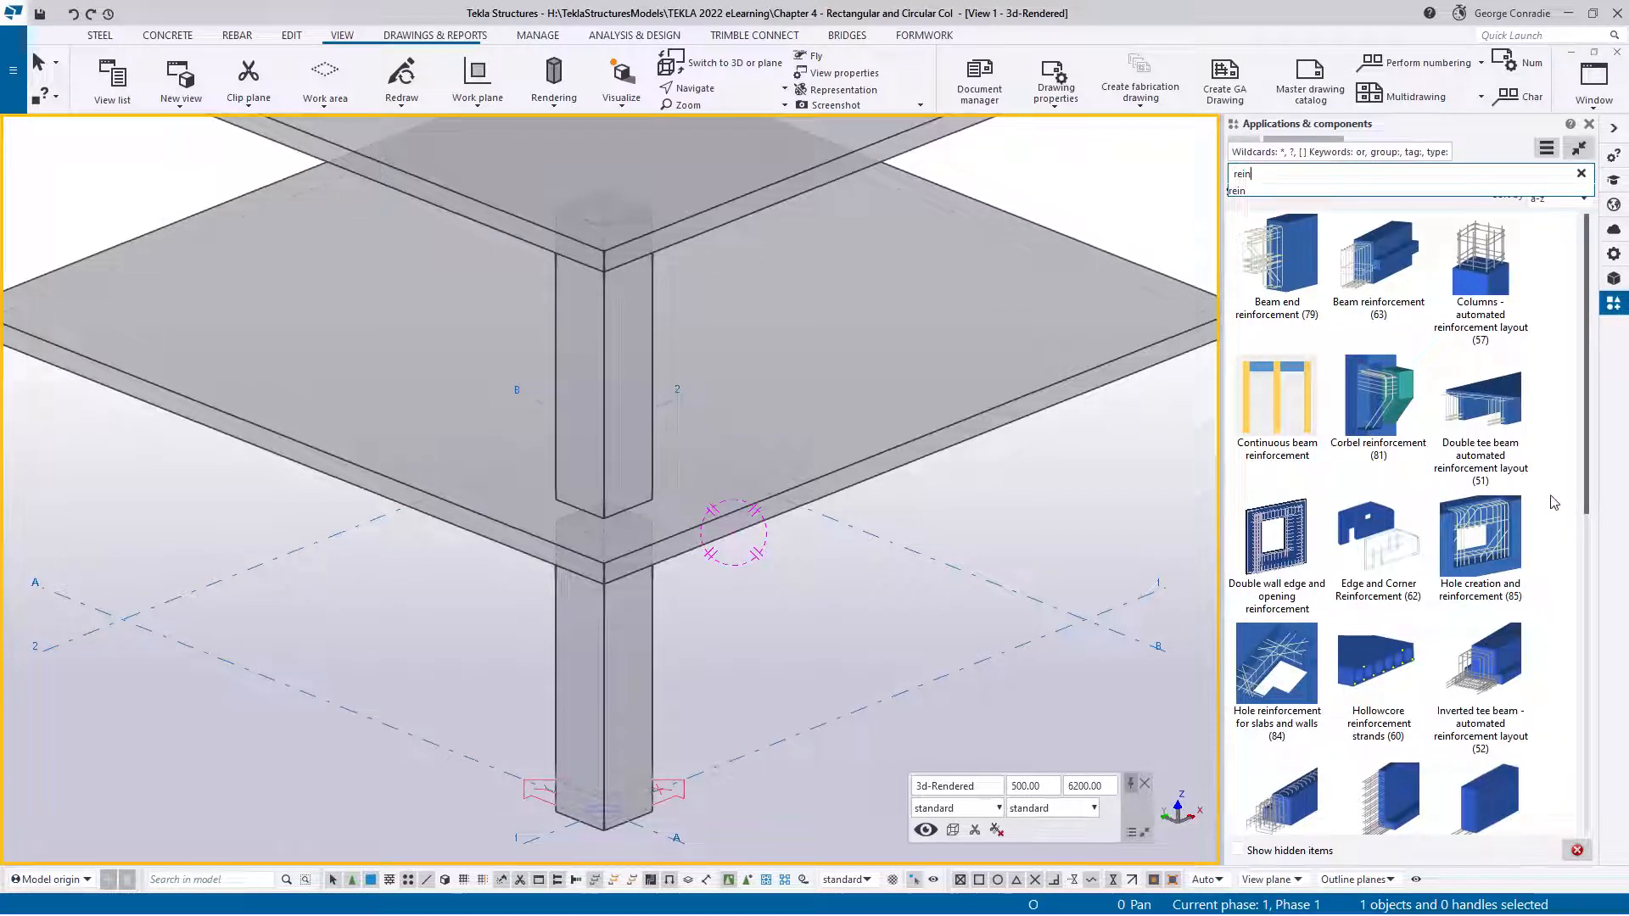
pyautogui.moveTo(1586, 491); pyautogui.dragTo(1586, 699)
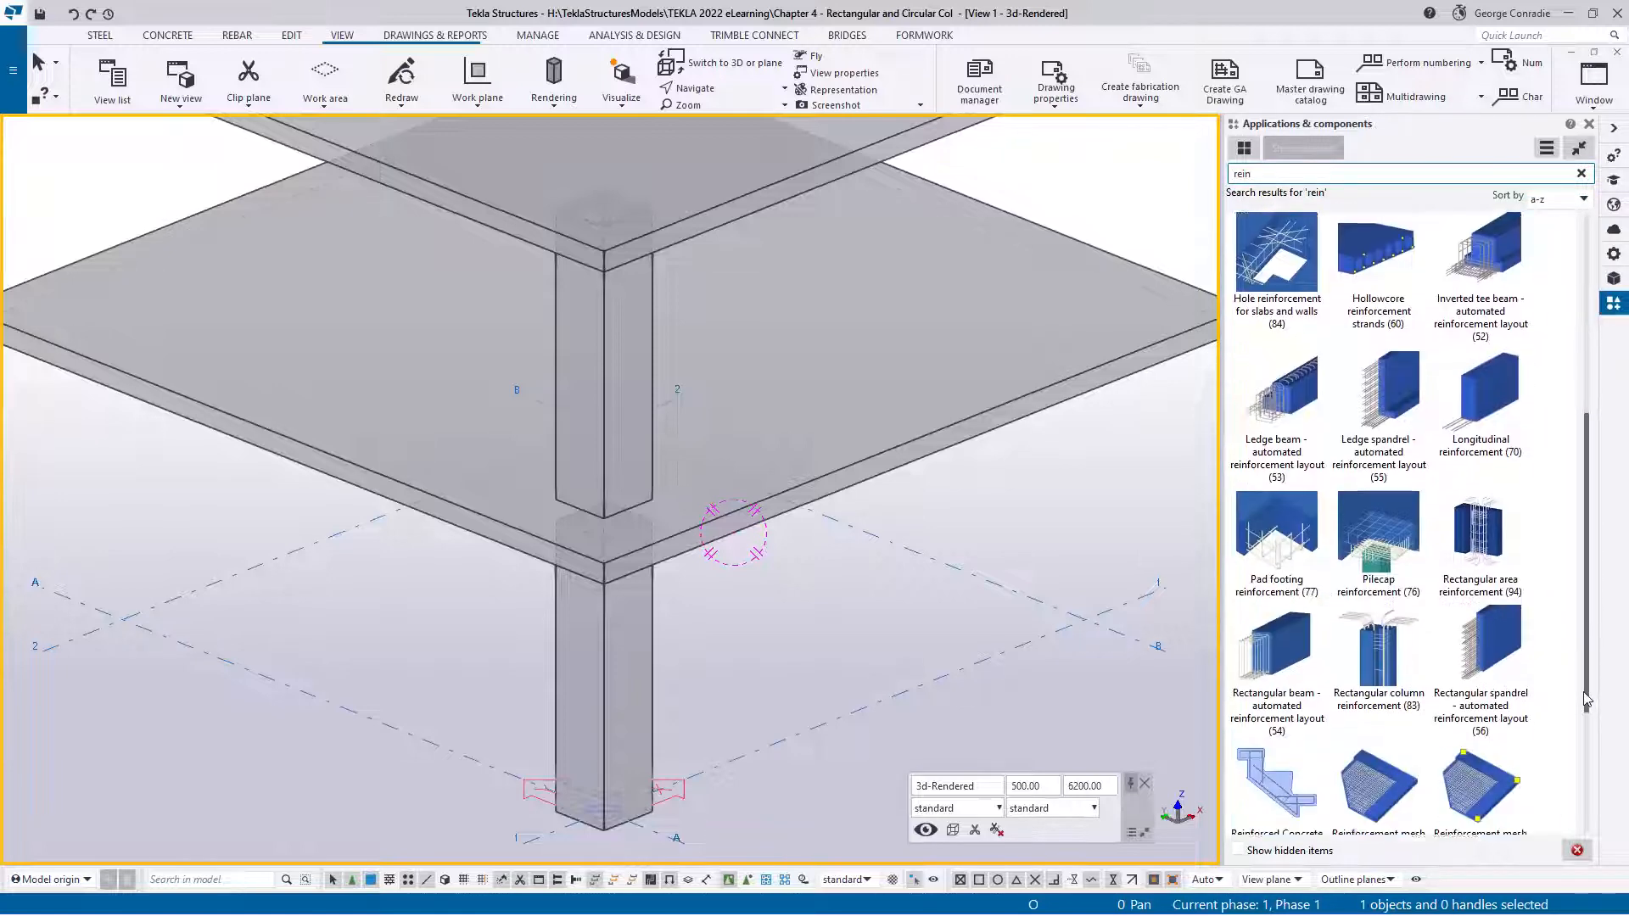
pyautogui.scroll(-3, 1496, 660)
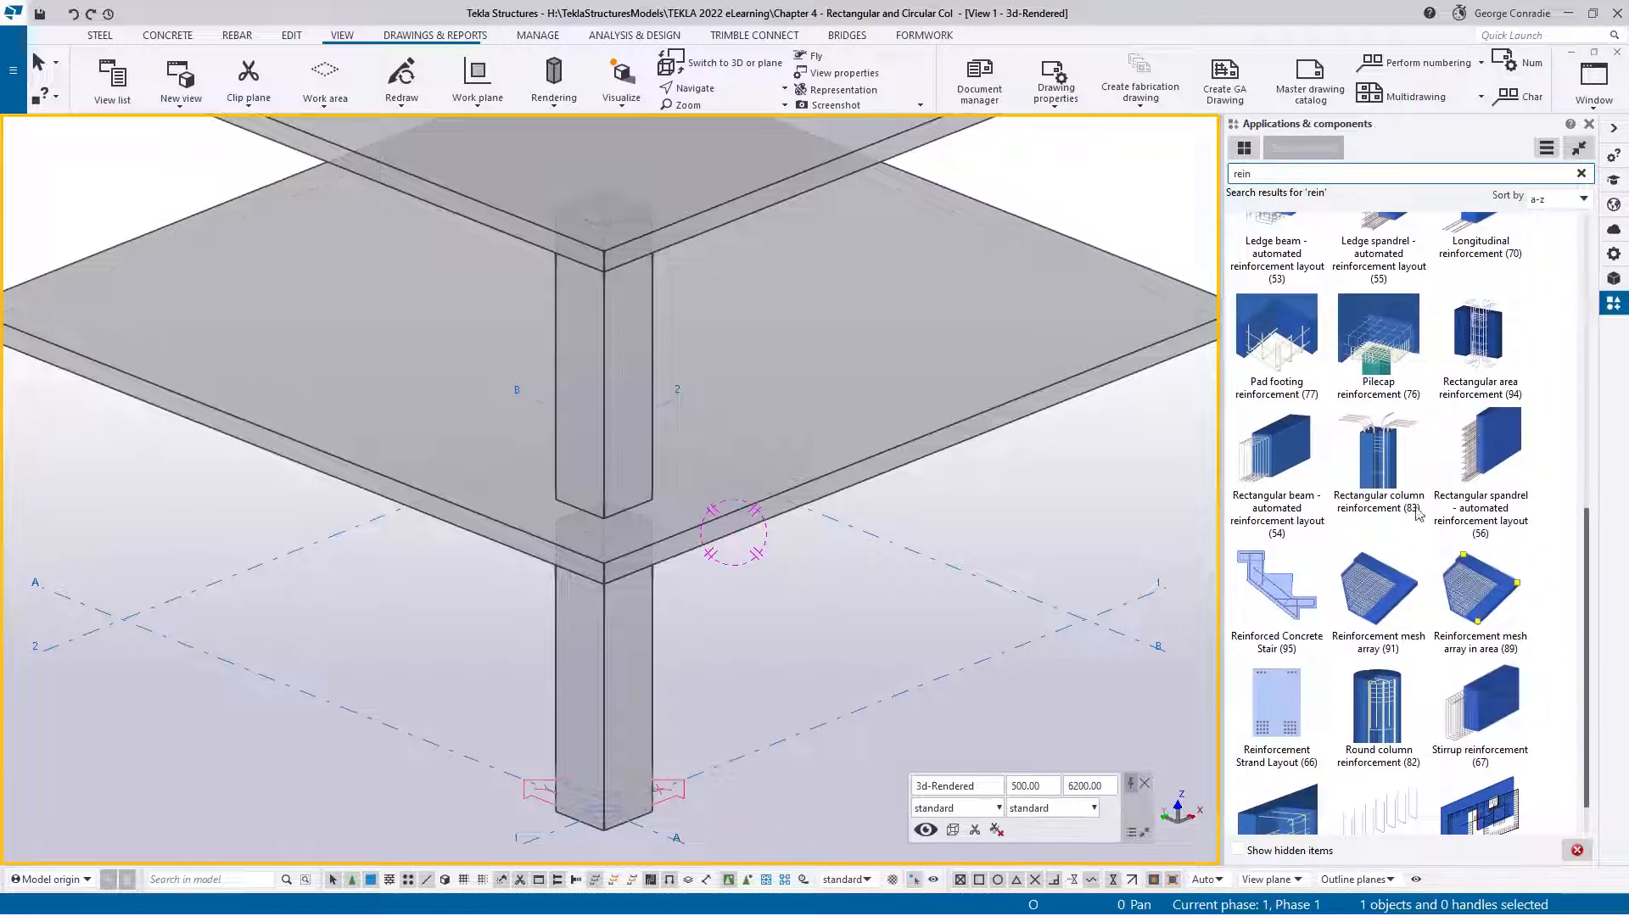
# Step: Apply Rectangular column reinforcement (83) to the lower column at grid A-1 and end the command
pyautogui.click(1382, 475)
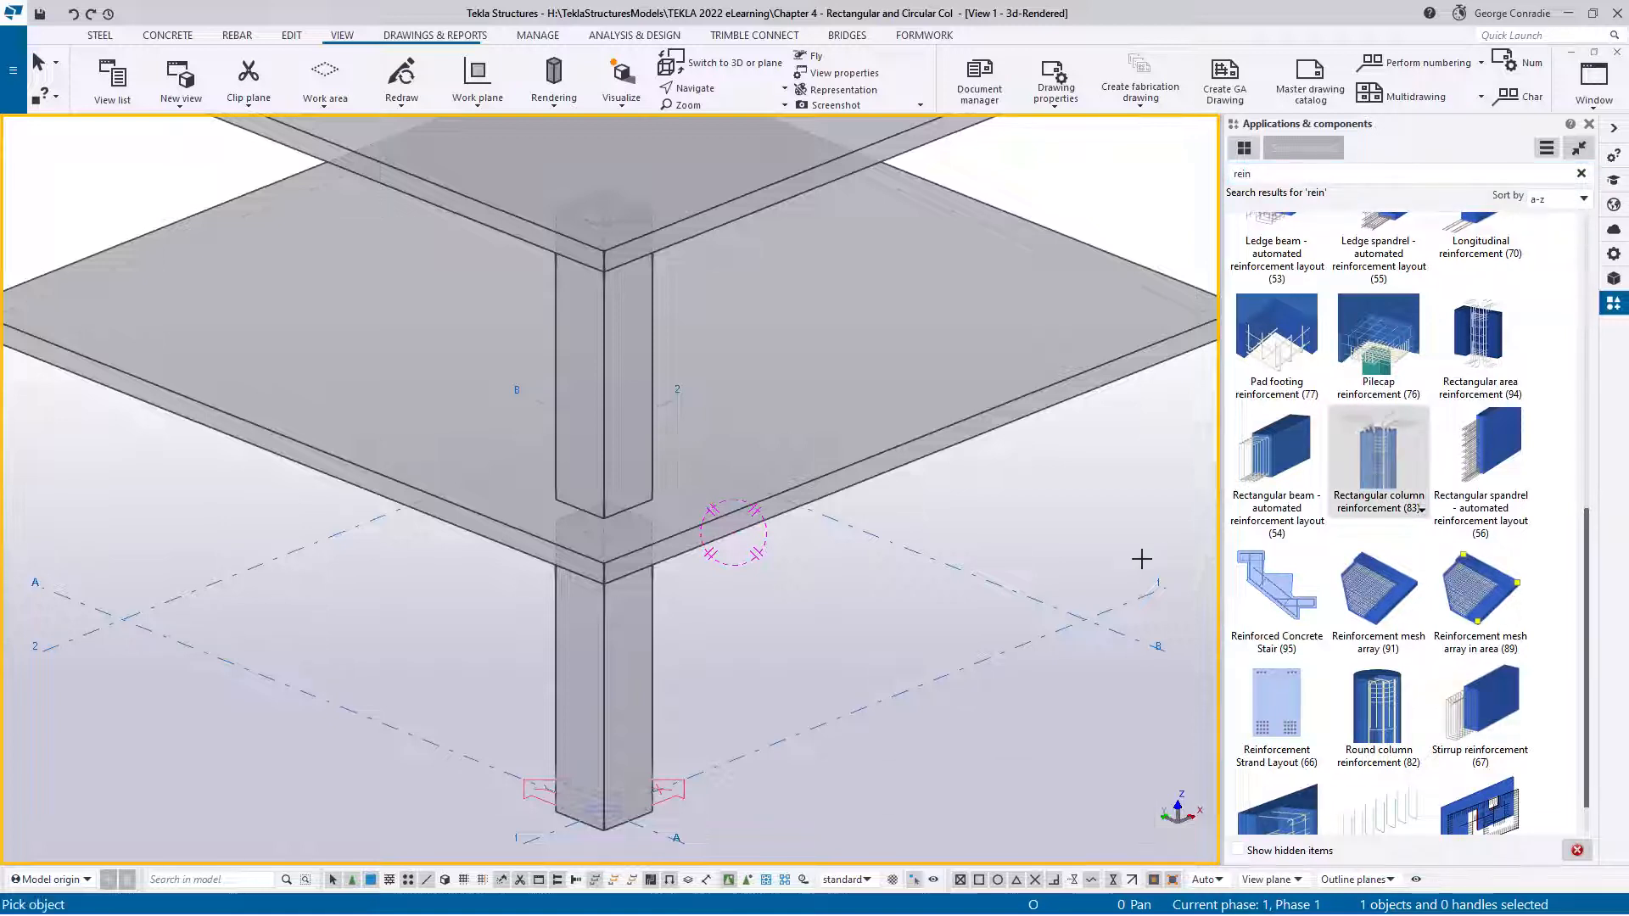
pyautogui.click(659, 675)
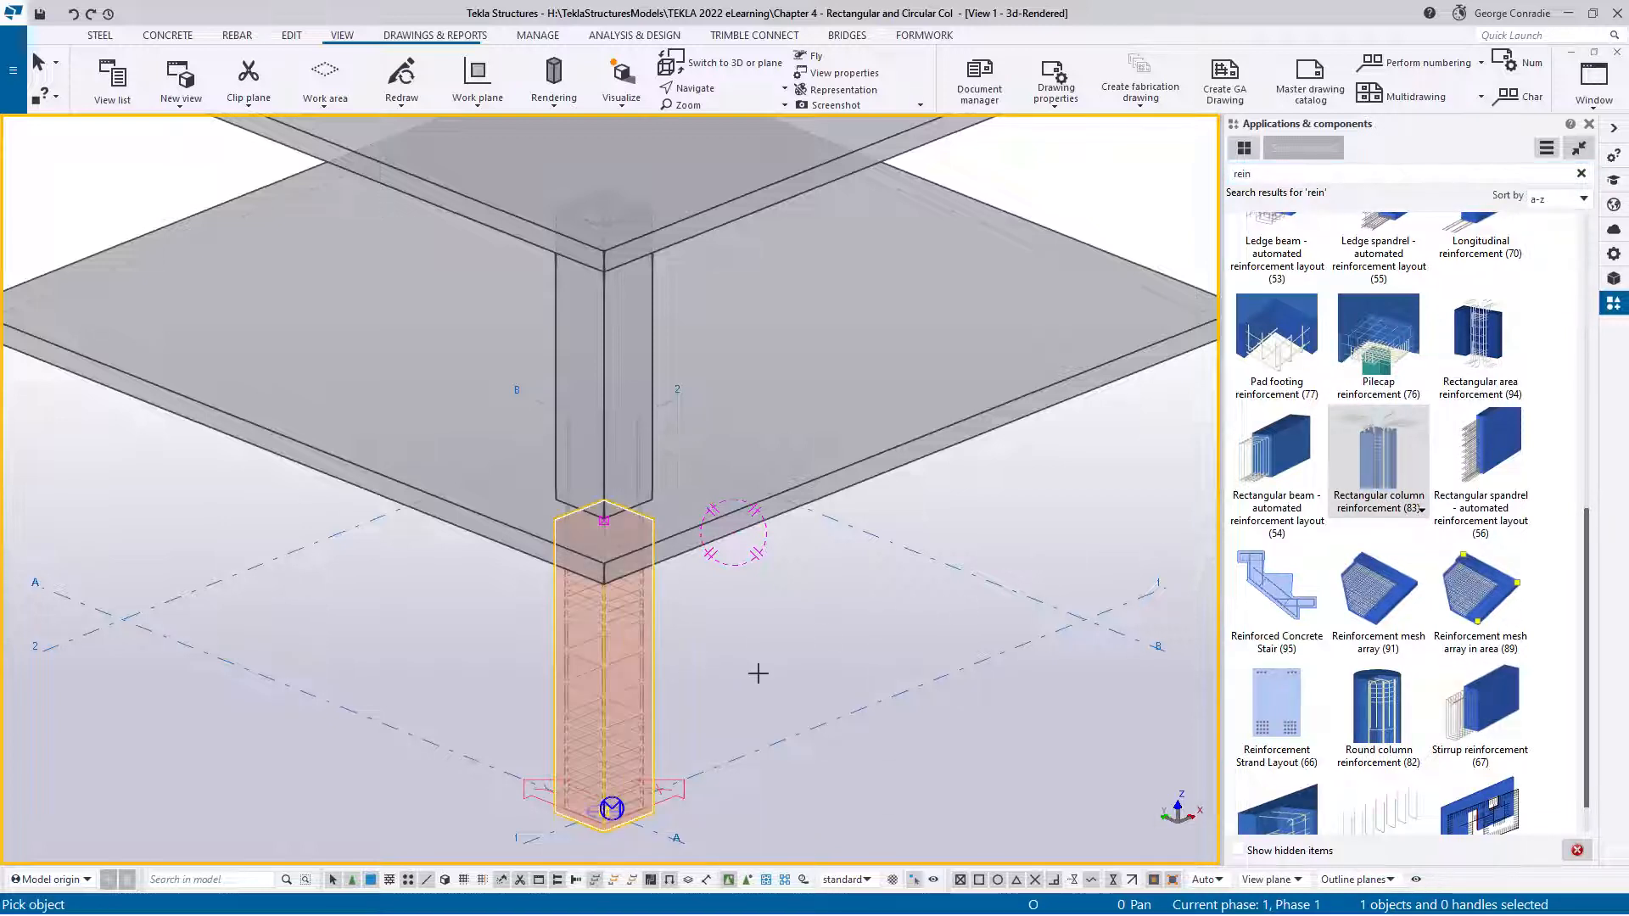
pyautogui.rightClick(764, 604)
pyautogui.click(806, 617)
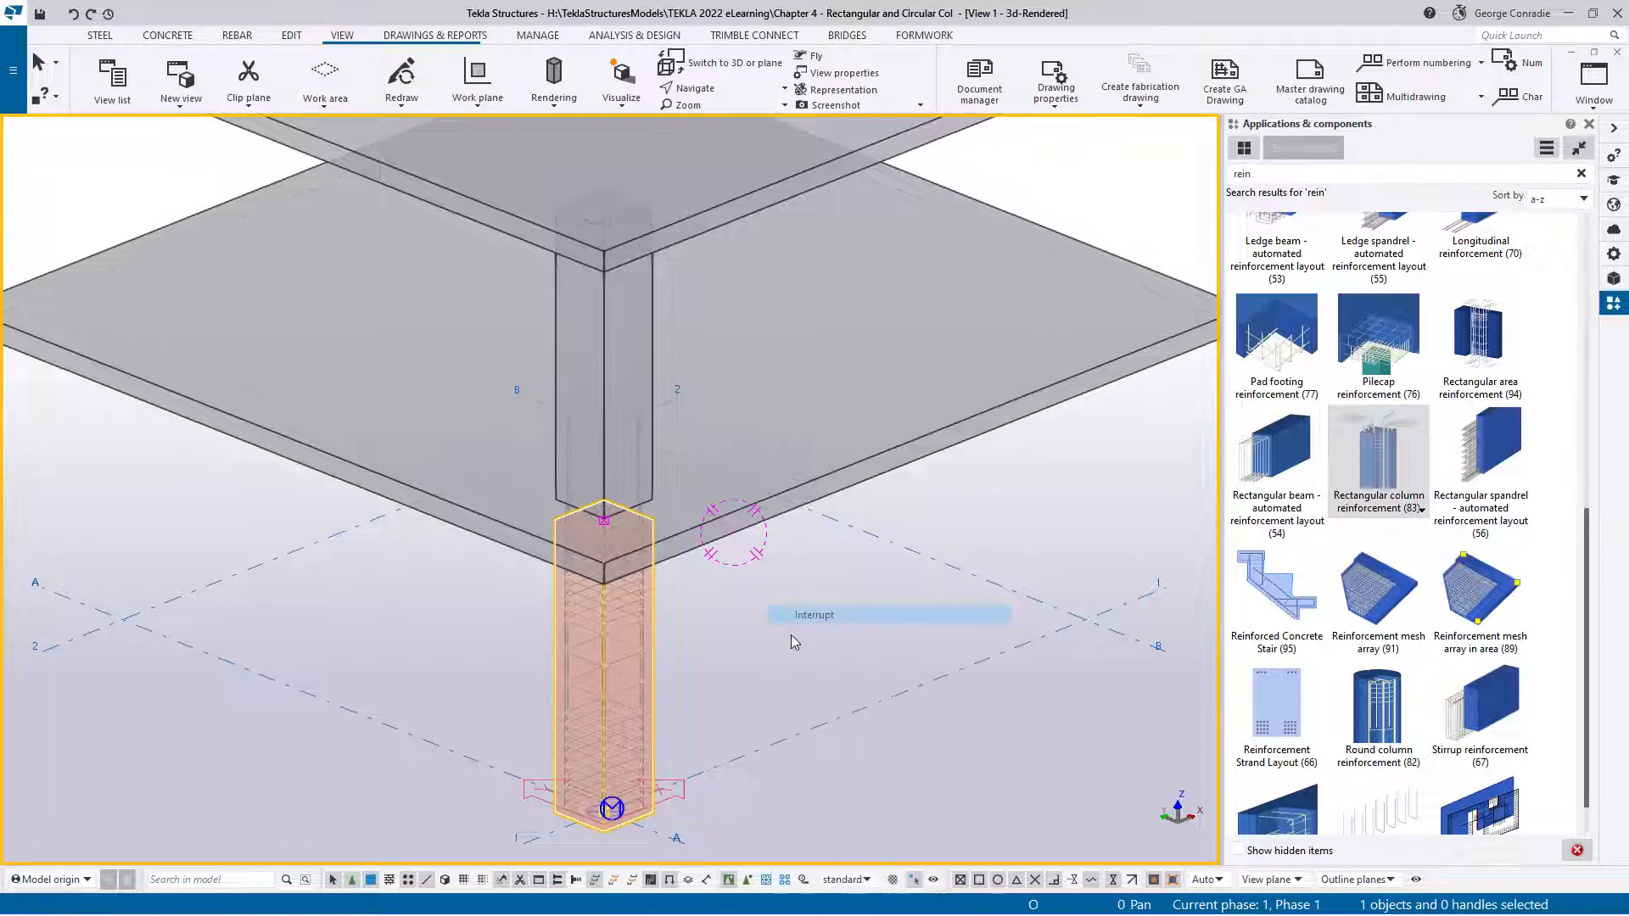
# Step: Examine the main bars and stirrups of the lower column at grid A-1 in the 3D view
pyautogui.scroll(3, 767, 611)
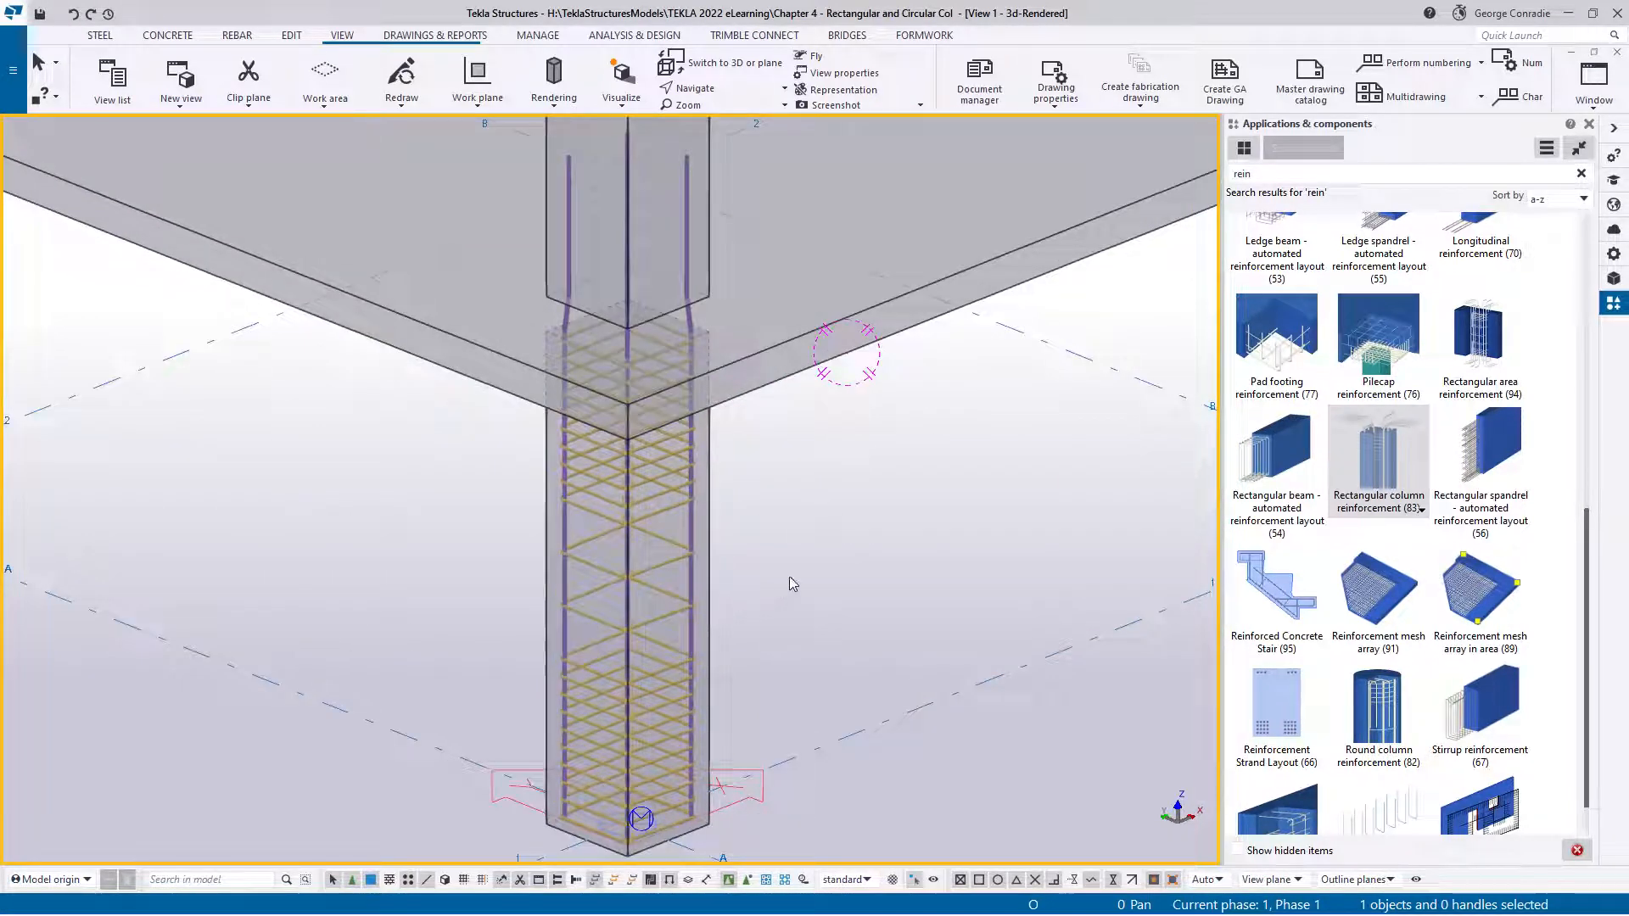
pyautogui.moveTo(686, 613); pyautogui.dragTo(651, 574, button='middle')
pyautogui.scroll(3, 656, 610)
pyautogui.scroll(-3, 655, 609)
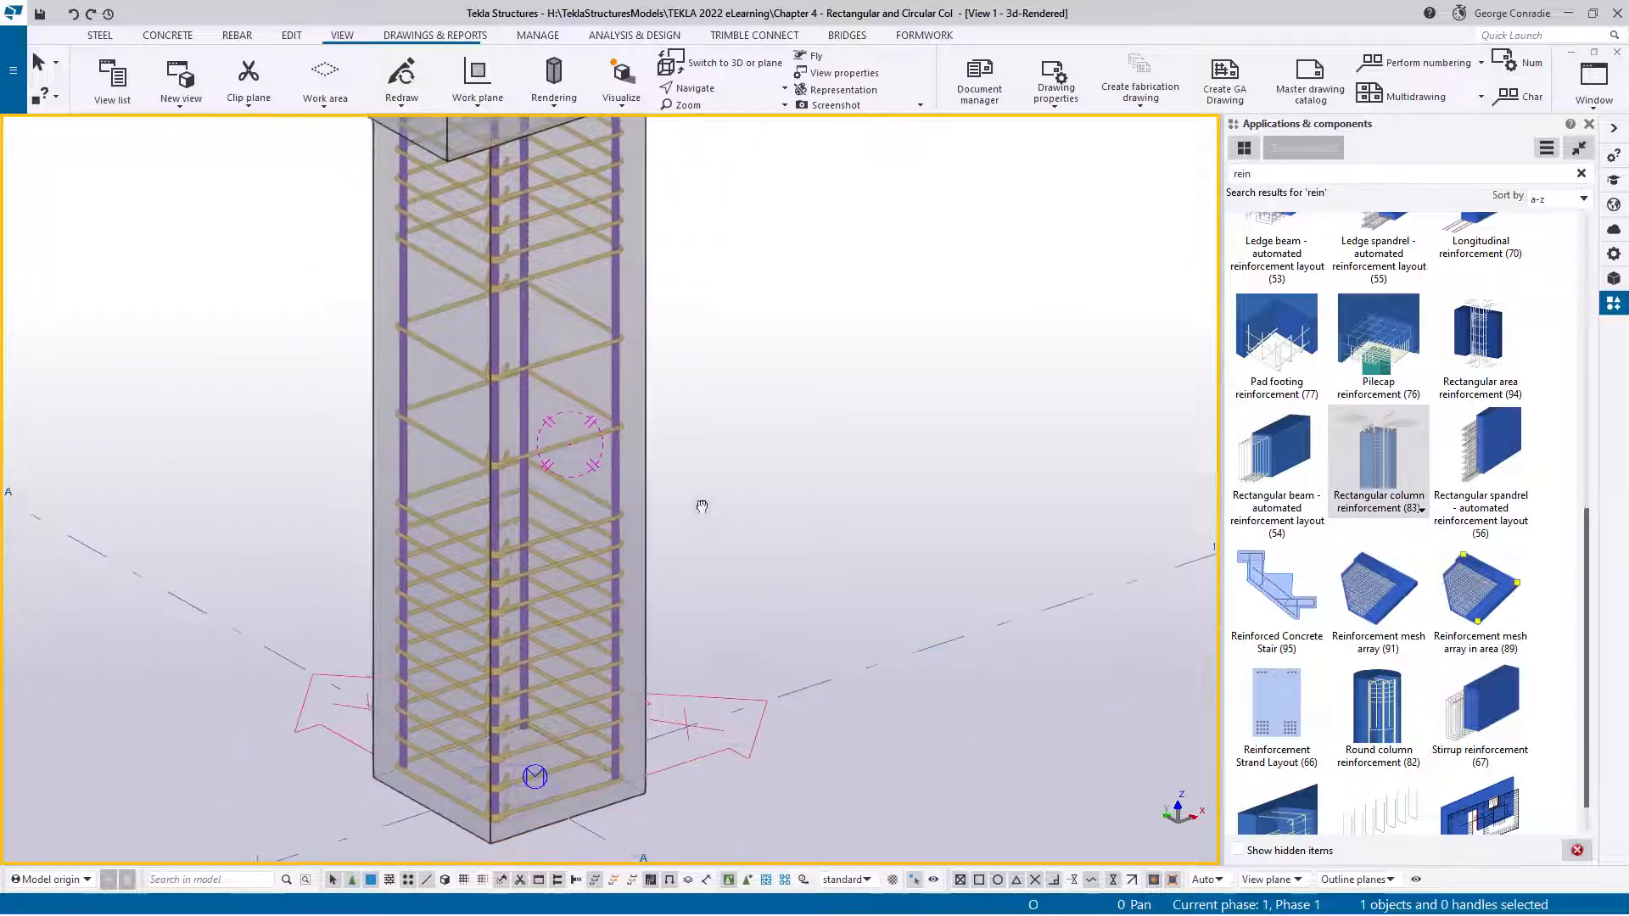
pyautogui.scroll(-3, 700, 534)
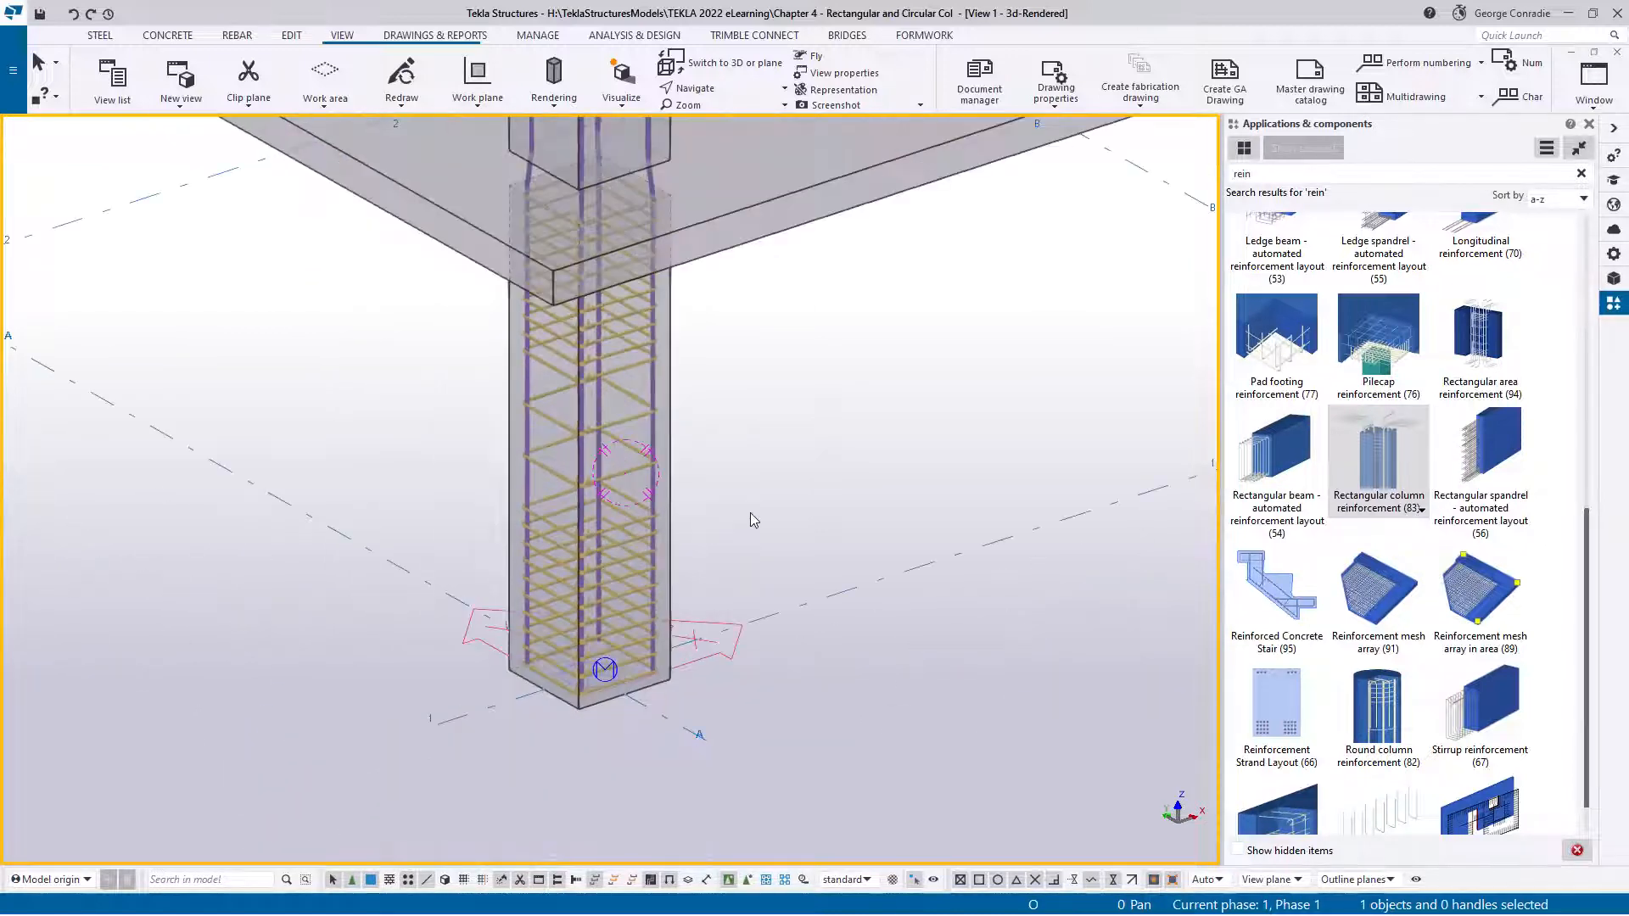
# Step: Make the named view Plan +0 visible, switch it to a plane view, and inspect the column section at grid A-1
pyautogui.click(342, 36)
pyautogui.click(112, 79)
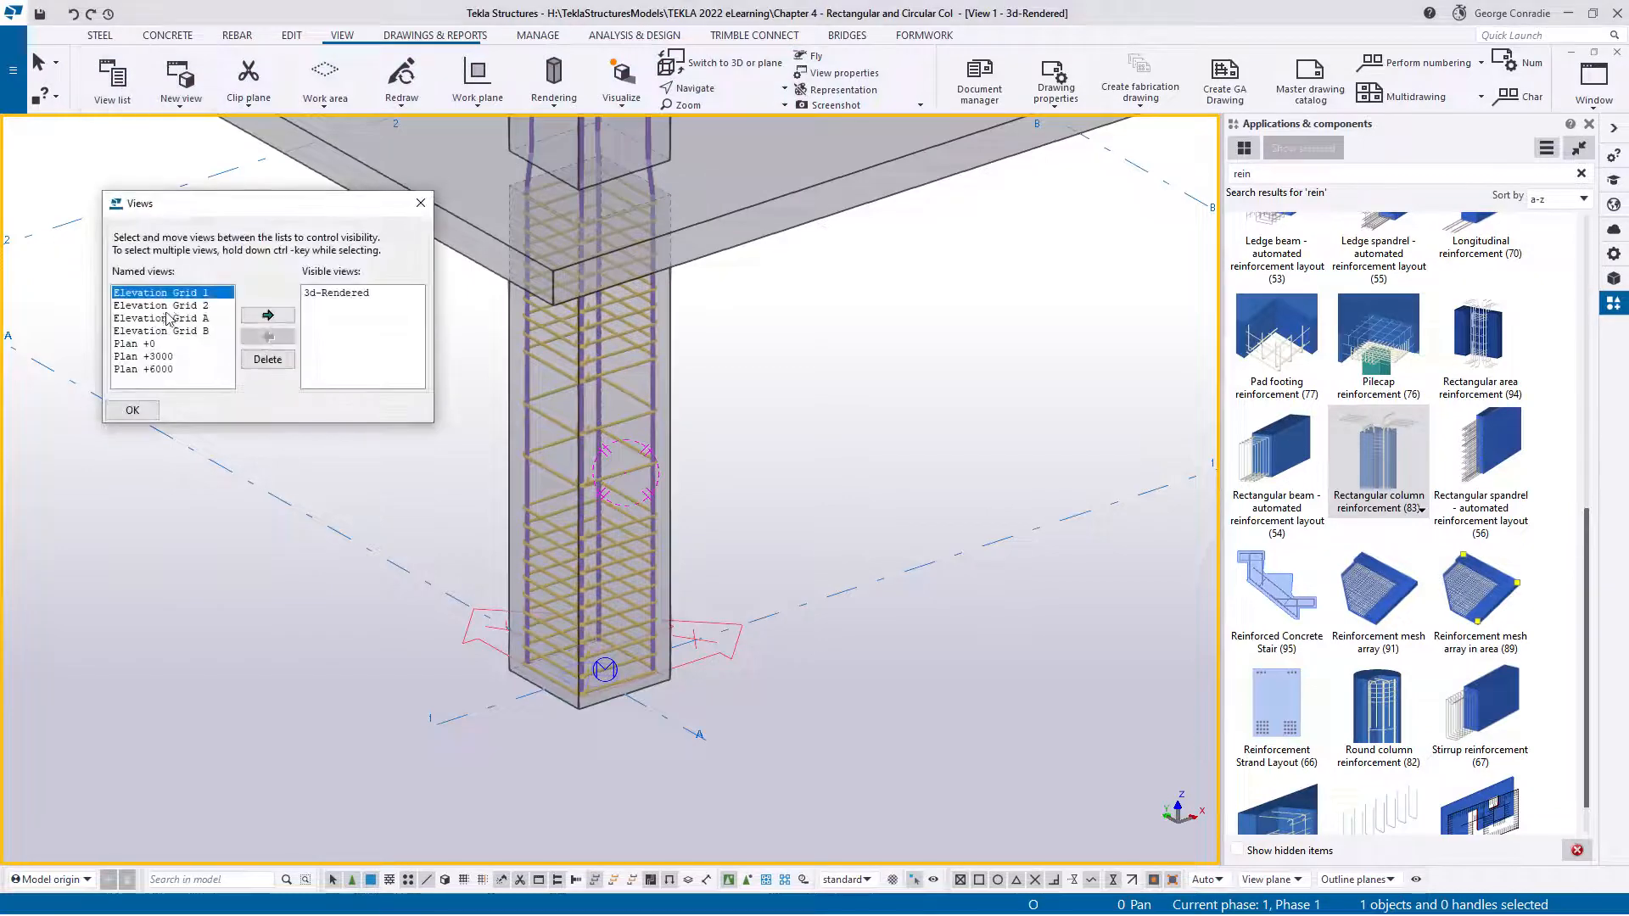
pyautogui.doubleClick(151, 344)
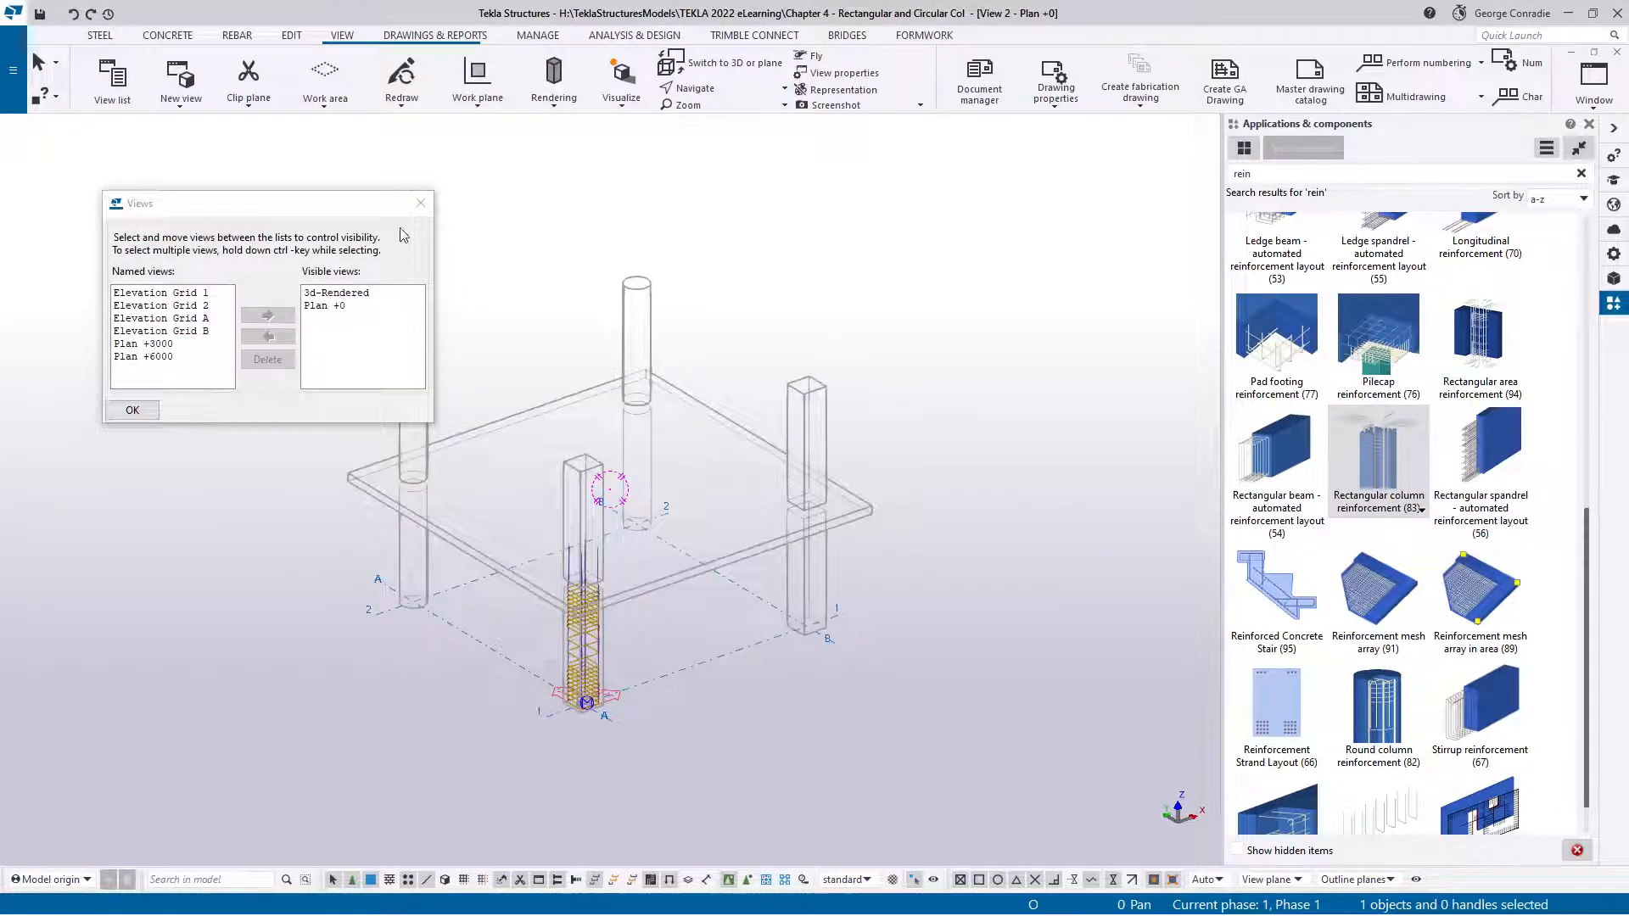
pyautogui.click(421, 202)
pyautogui.hotkey('ctrl', 'p')
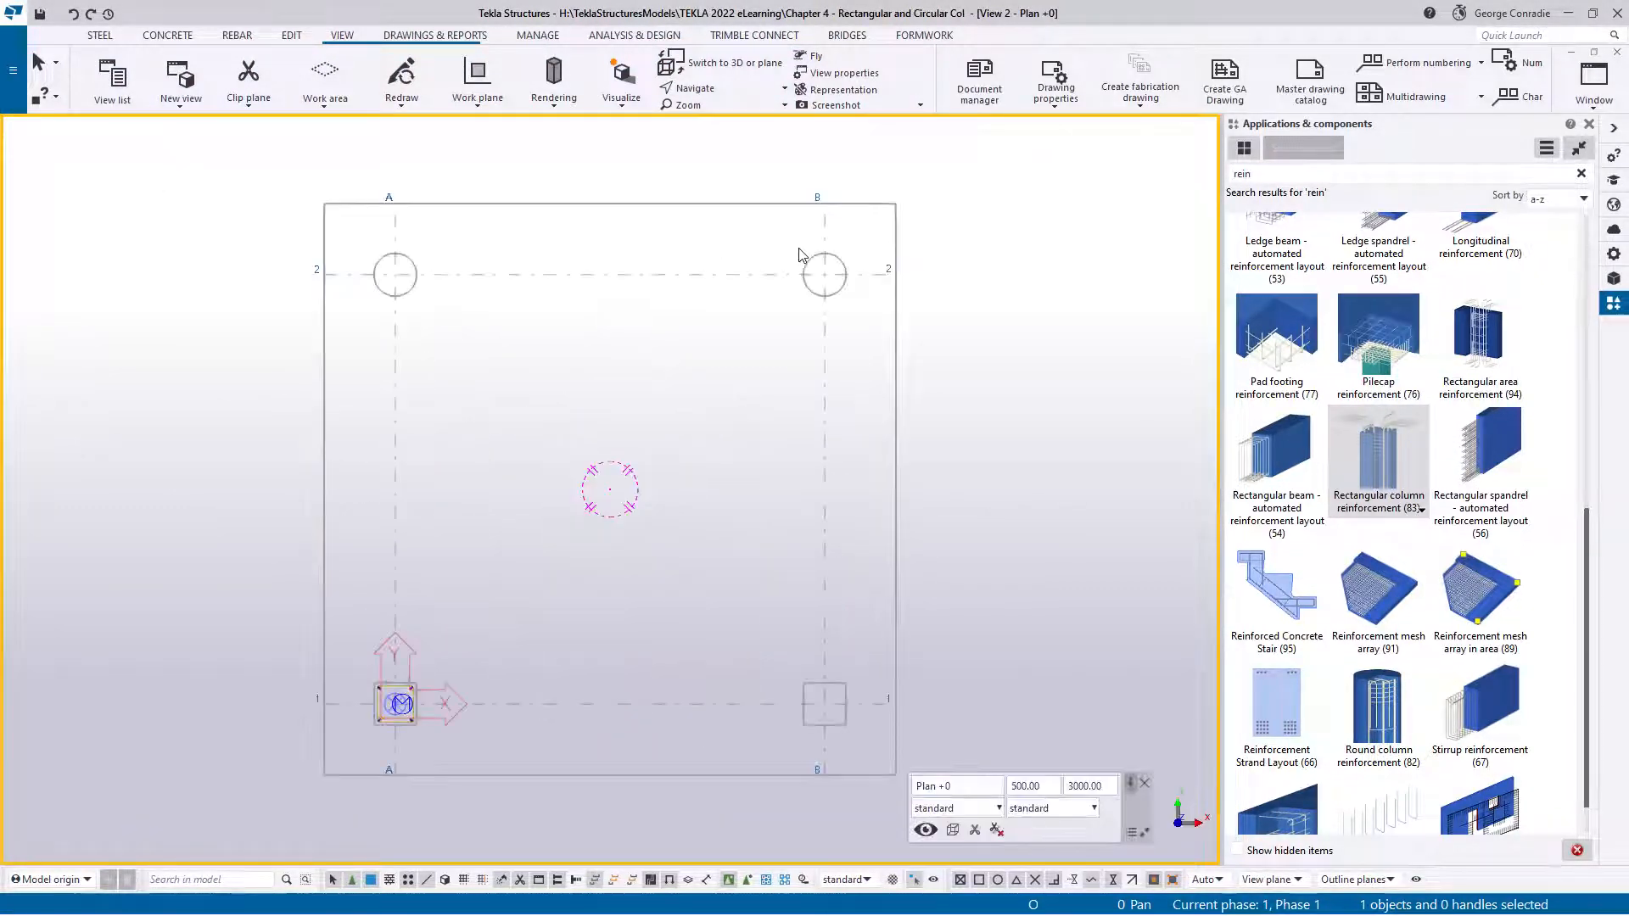
pyautogui.scroll(5, 390, 738)
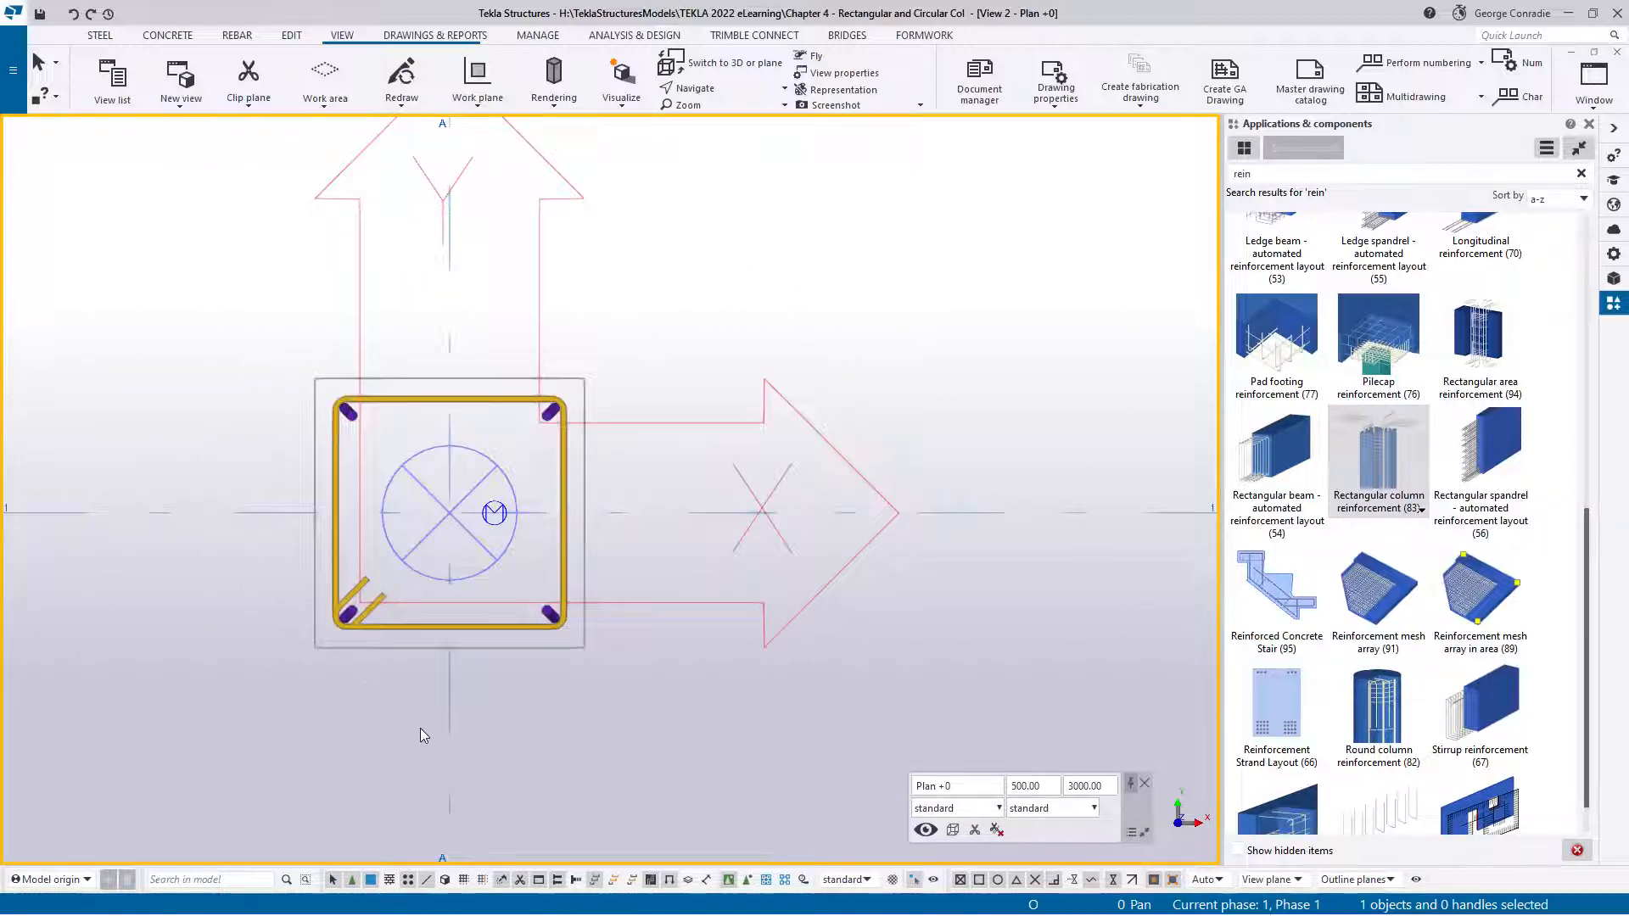
pyautogui.scroll(-4, 420, 728)
pyautogui.moveTo(442, 430); pyautogui.dragTo(790, 703)
pyautogui.click(158, 506)
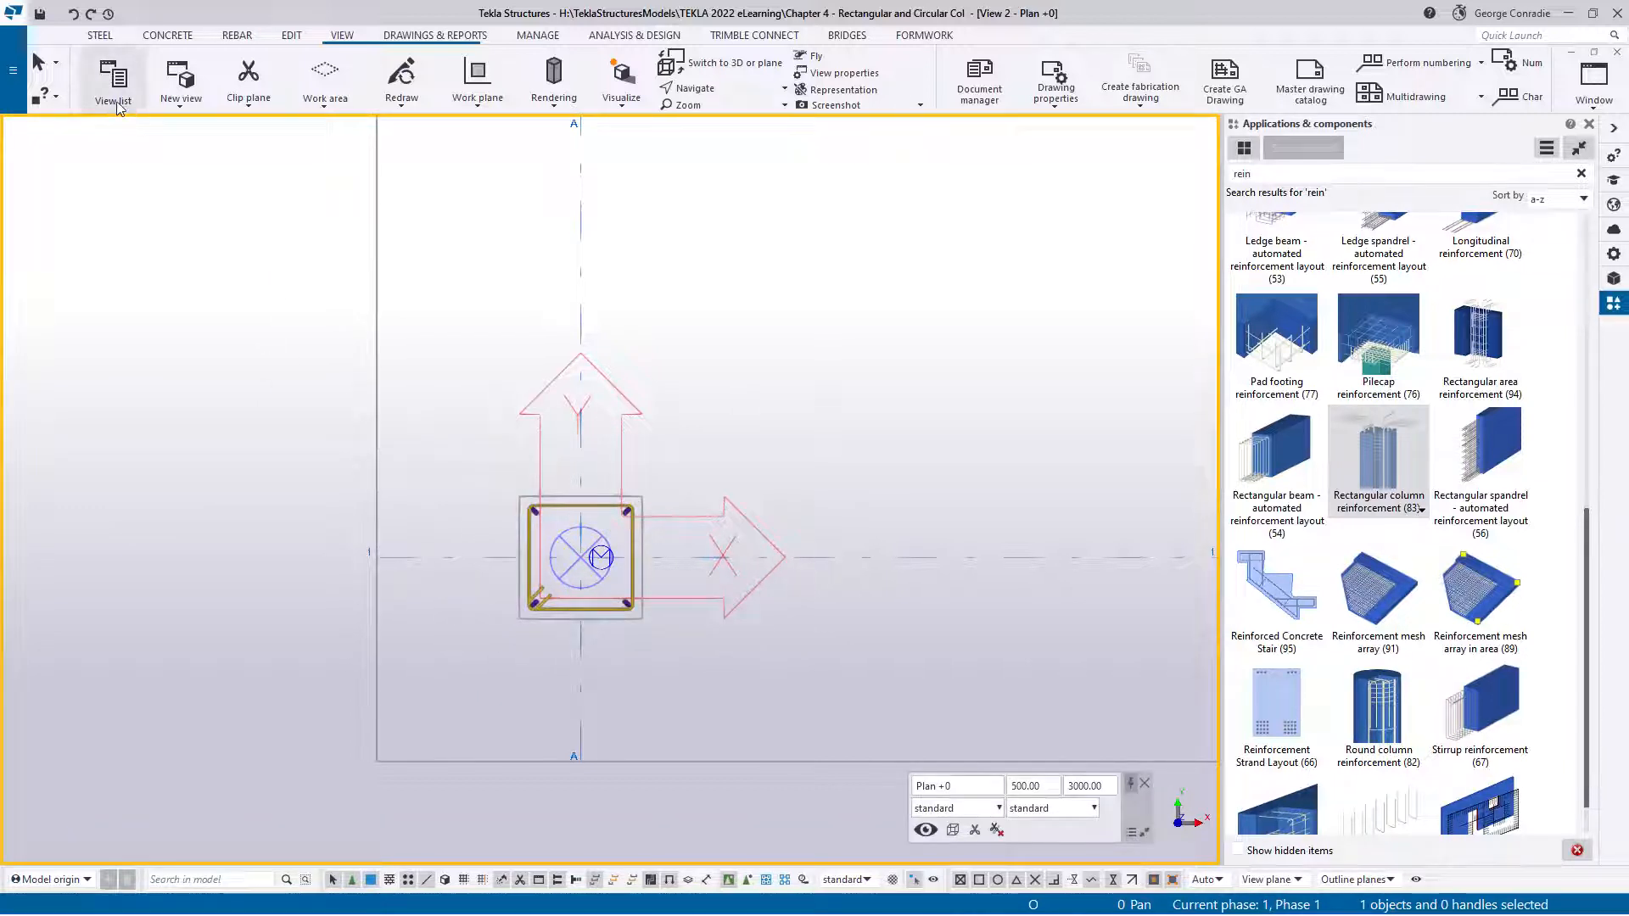
# Step: Make the named view Elevation Grid 1 visible and fit the work area in all views to the two columns at grid A
pyautogui.click(112, 78)
pyautogui.doubleClick(192, 293)
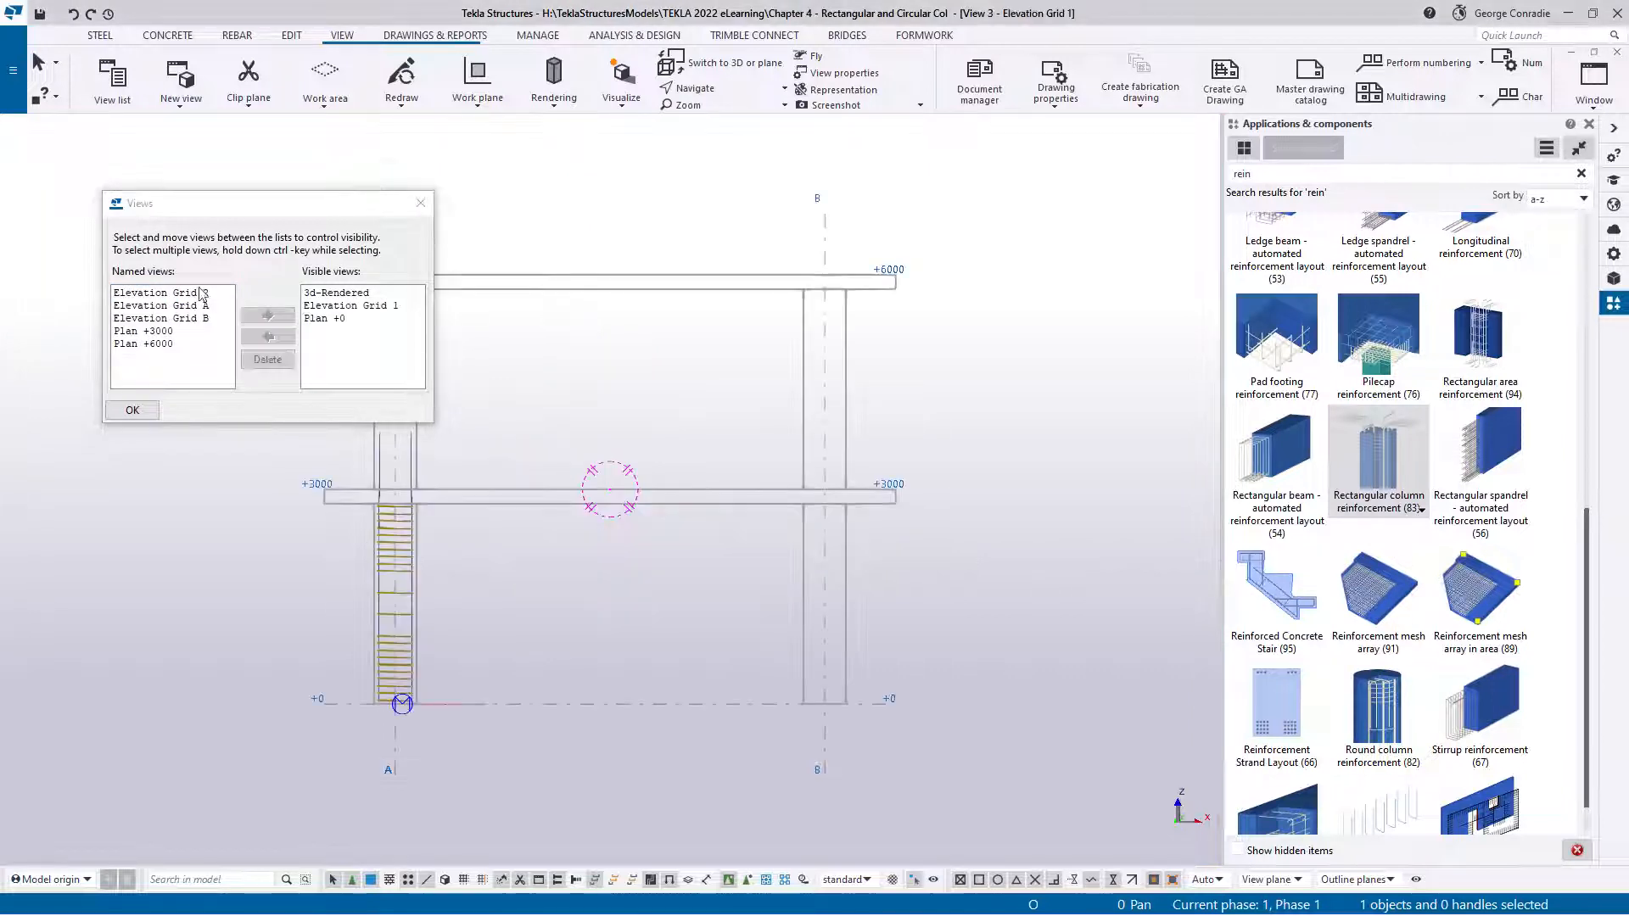
pyautogui.click(421, 203)
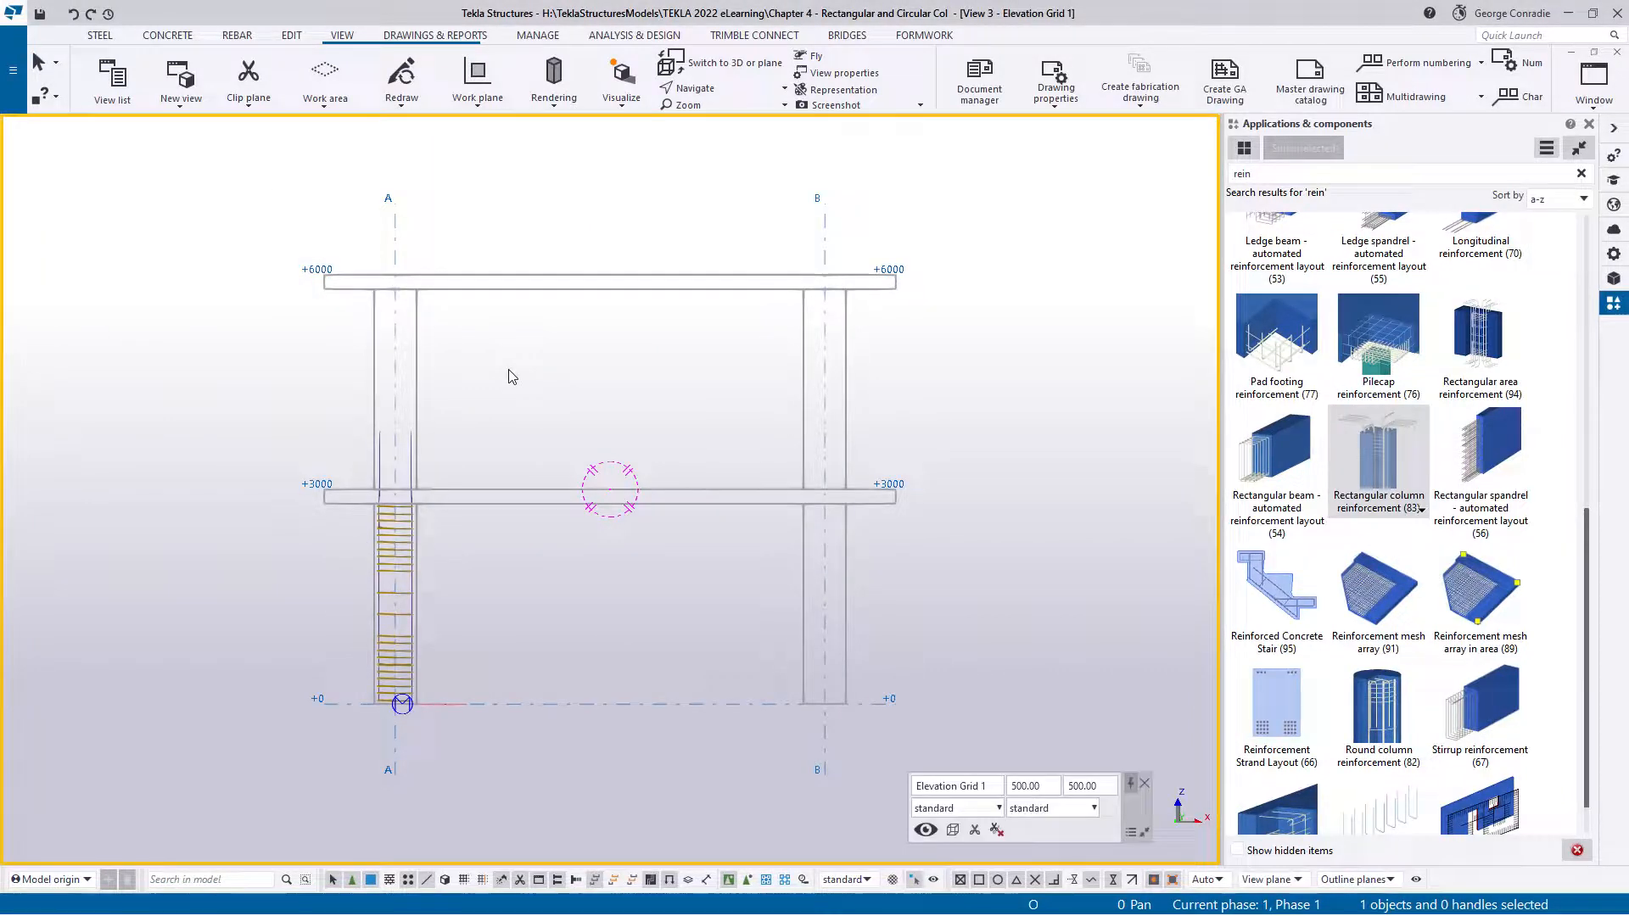
pyautogui.moveTo(359, 248); pyautogui.dragTo(441, 725)
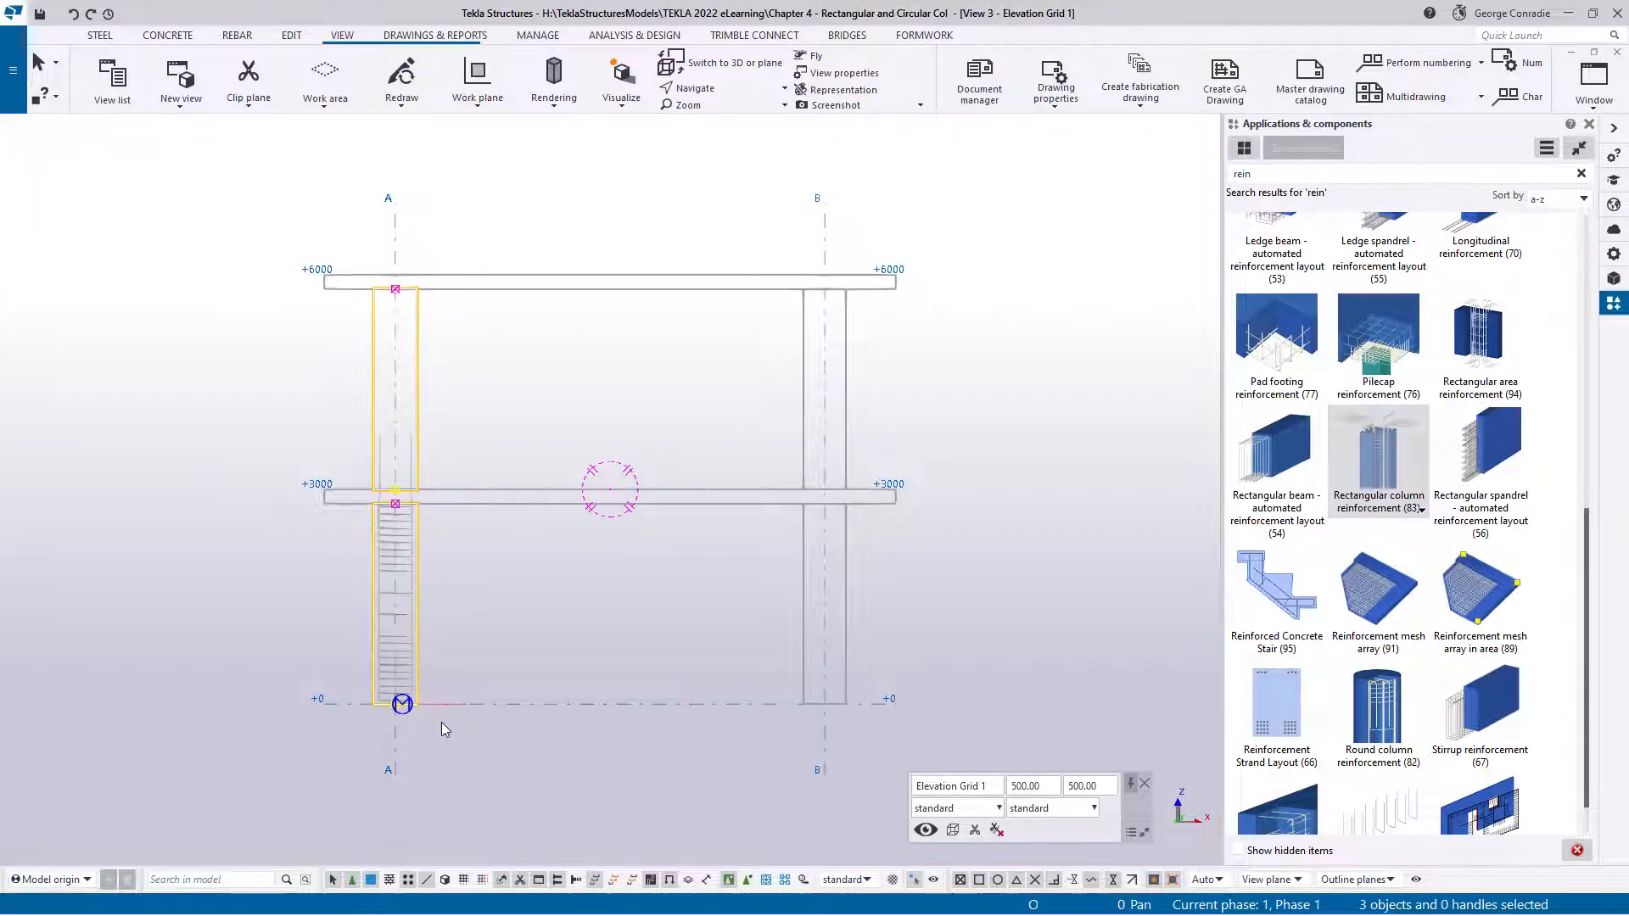
pyautogui.rightClick(503, 597)
pyautogui.moveTo(620, 445)
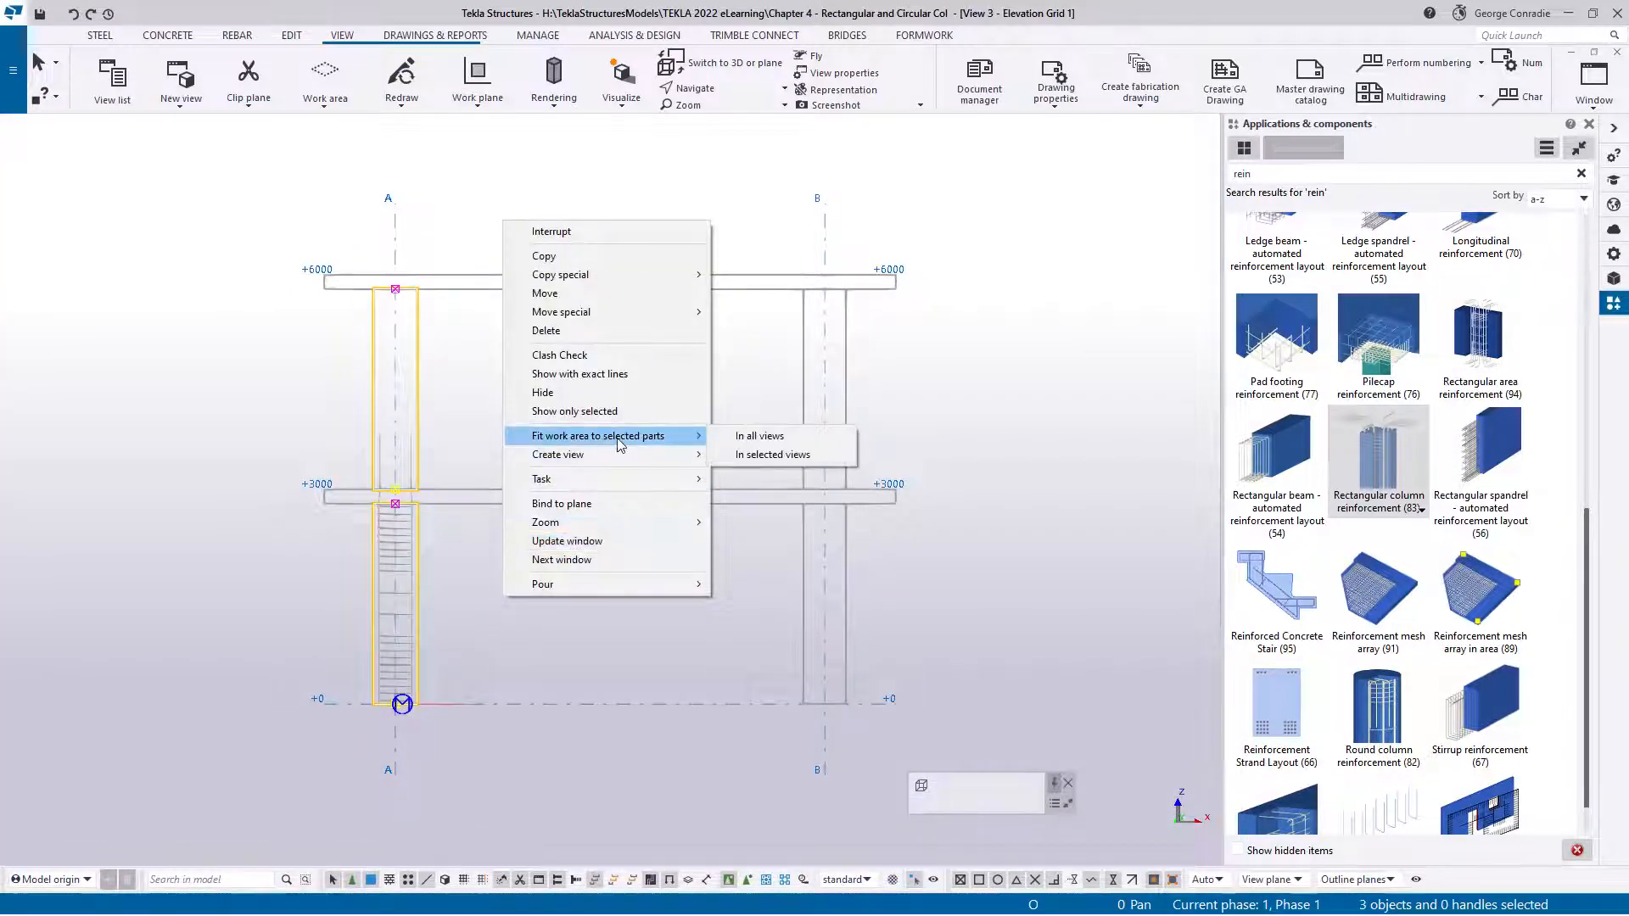
pyautogui.click(759, 436)
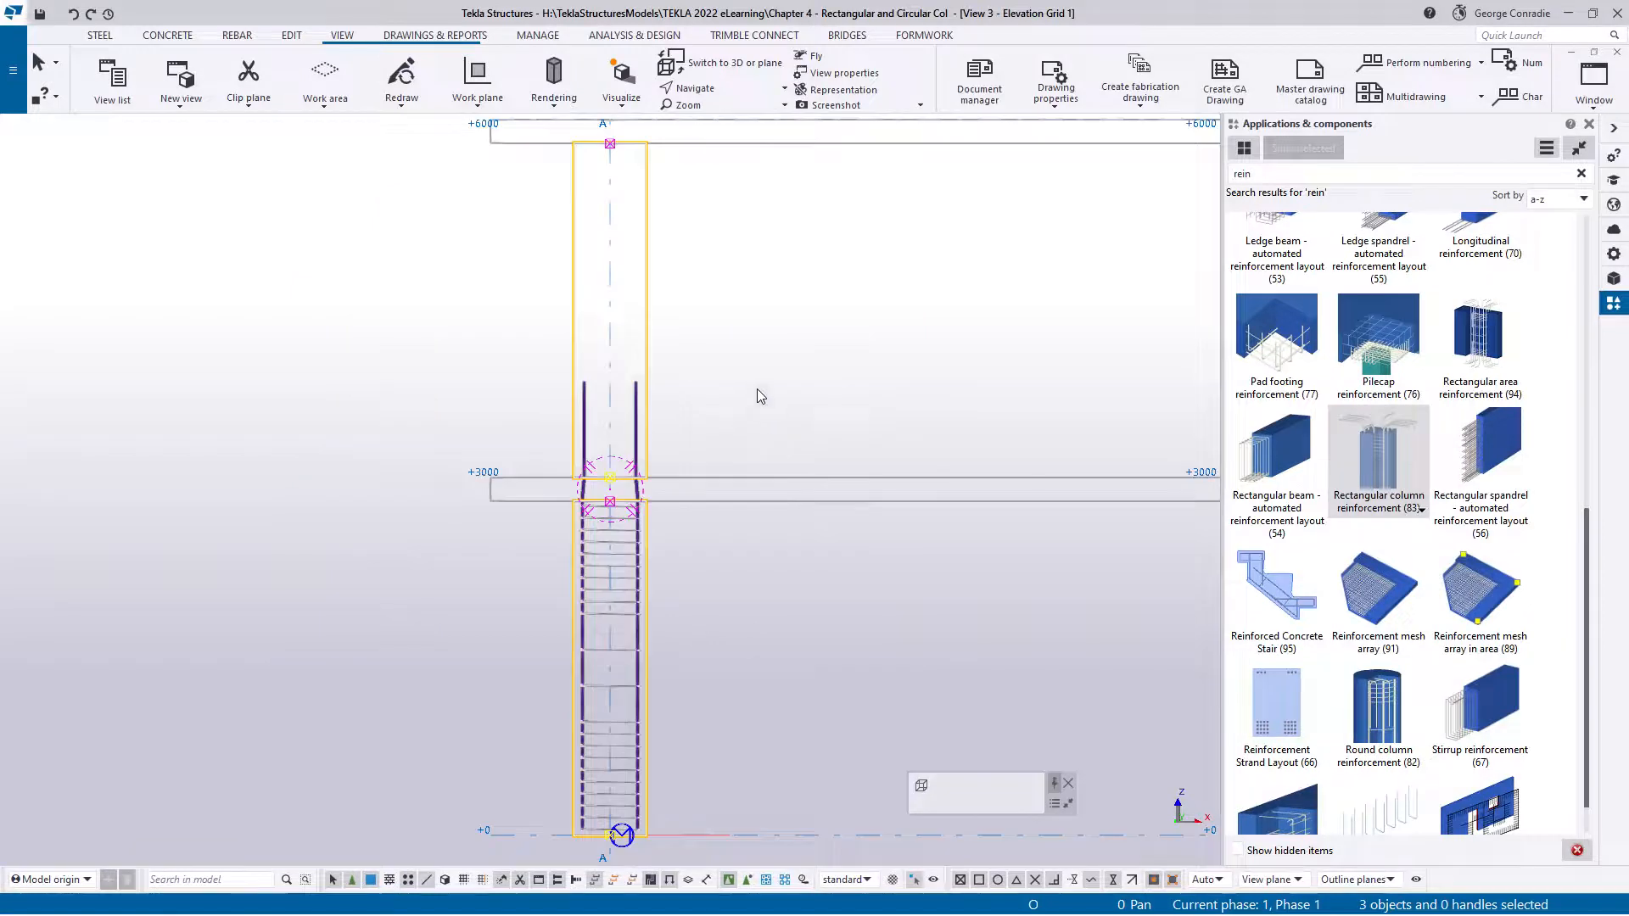
# Step: Check the column's reinforcement within the fitted work area in the Plan +0 and 3D views
pyautogui.hotkey('ctrl', 'Tab')
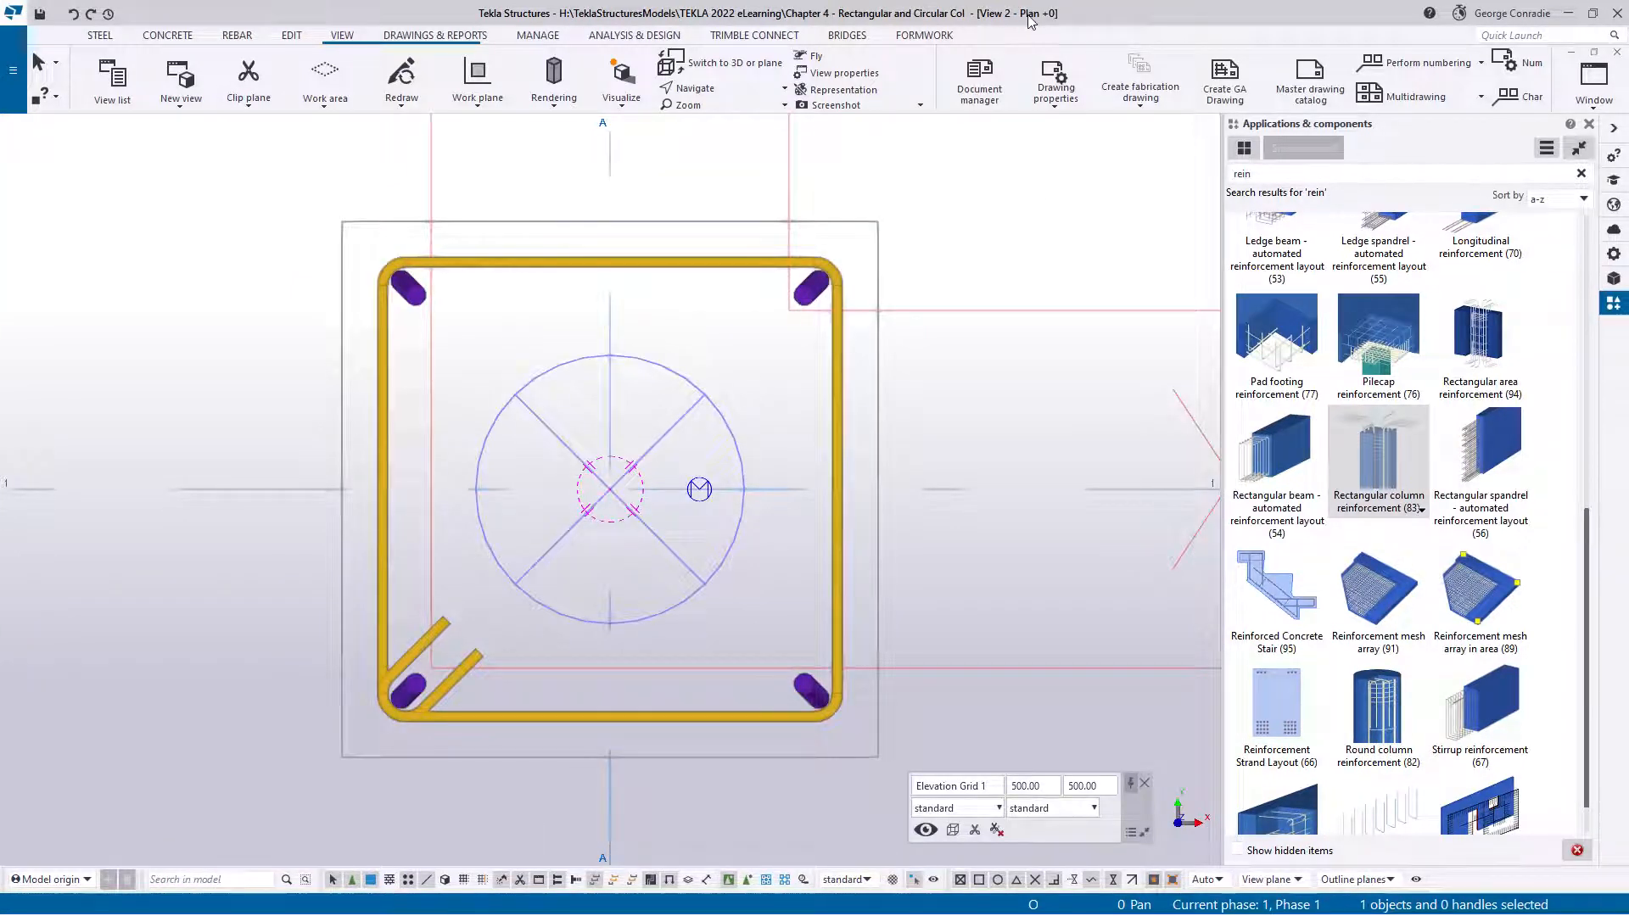
pyautogui.hotkey('ctrl', 'Tab')
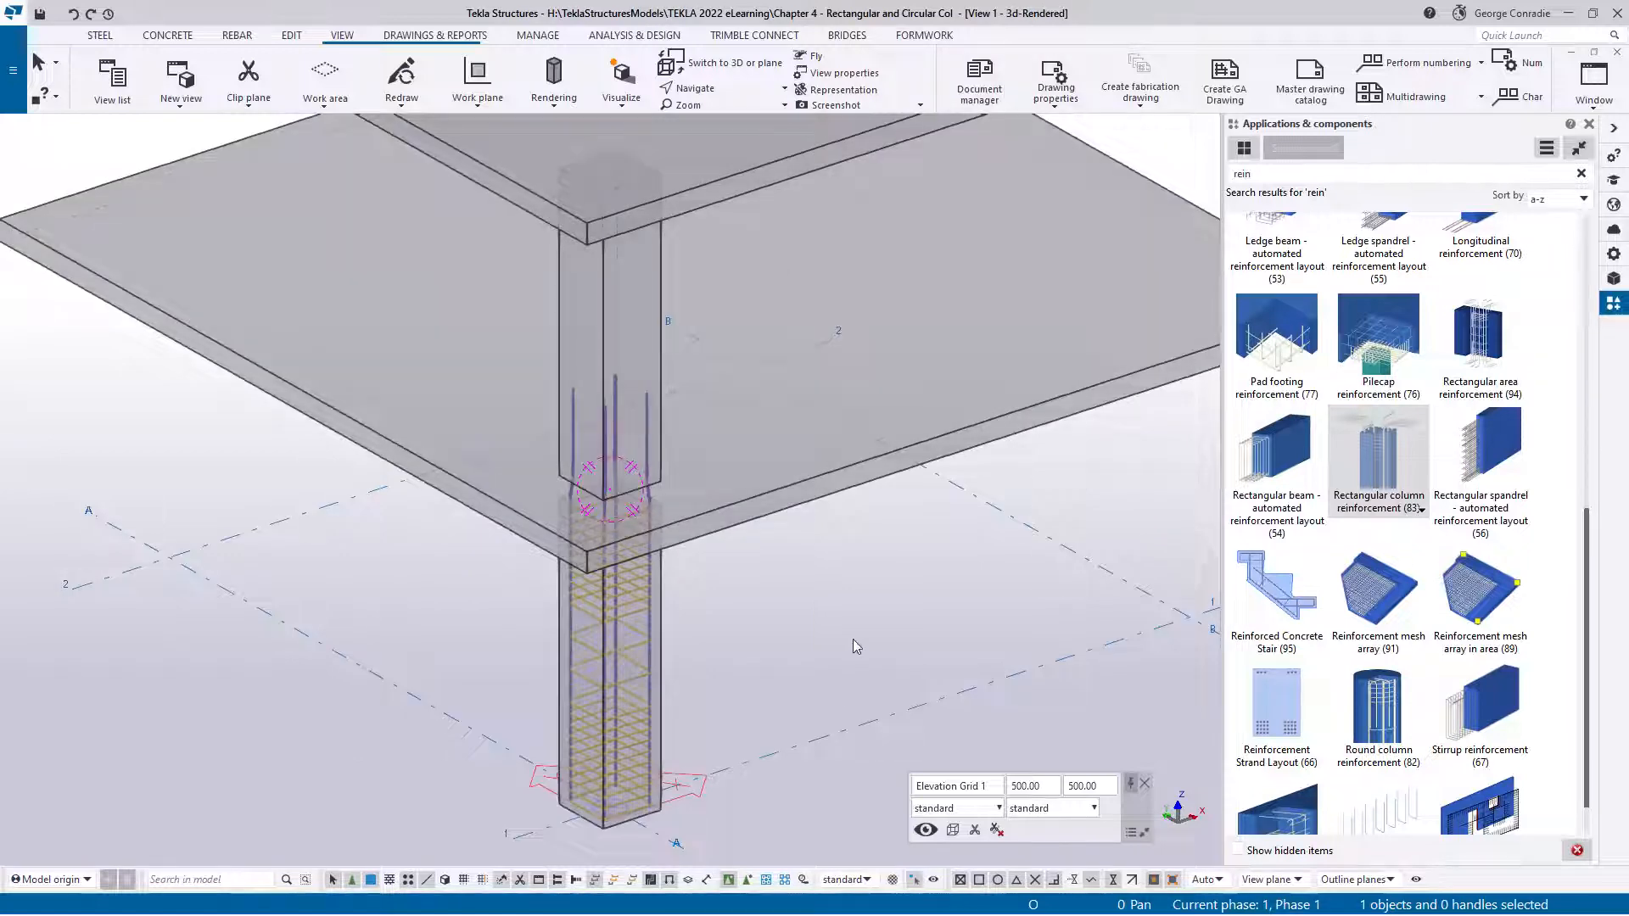
pyautogui.hotkey('ctrl', 'Tab')
pyautogui.hotkey('ctrl', 'Tab')
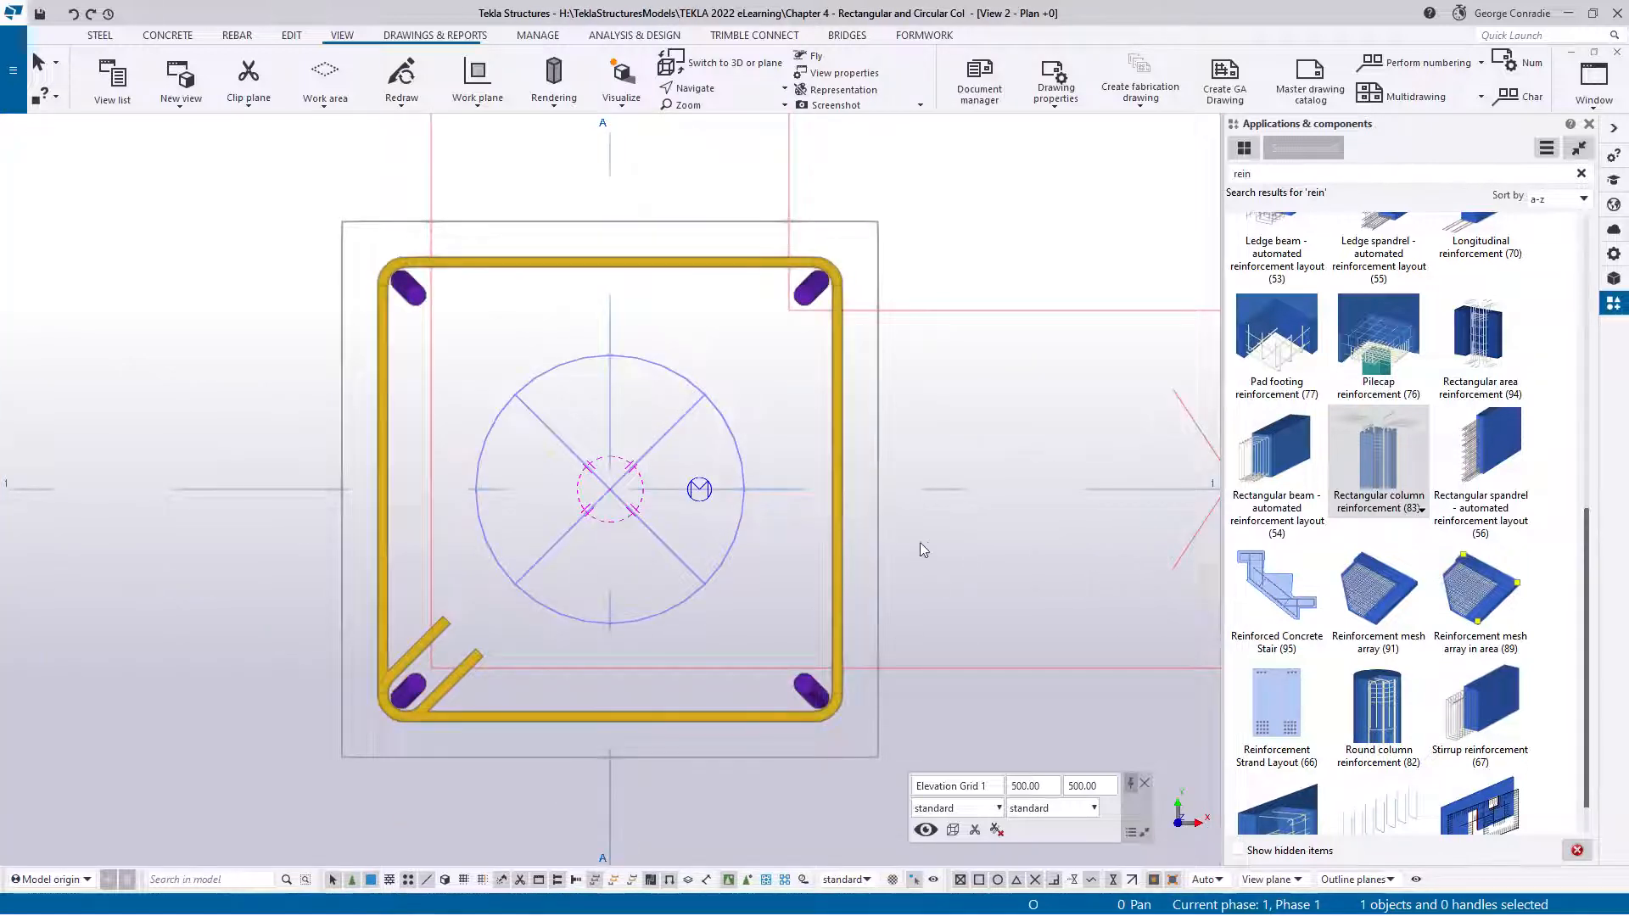
pyautogui.scroll(-3, 924, 549)
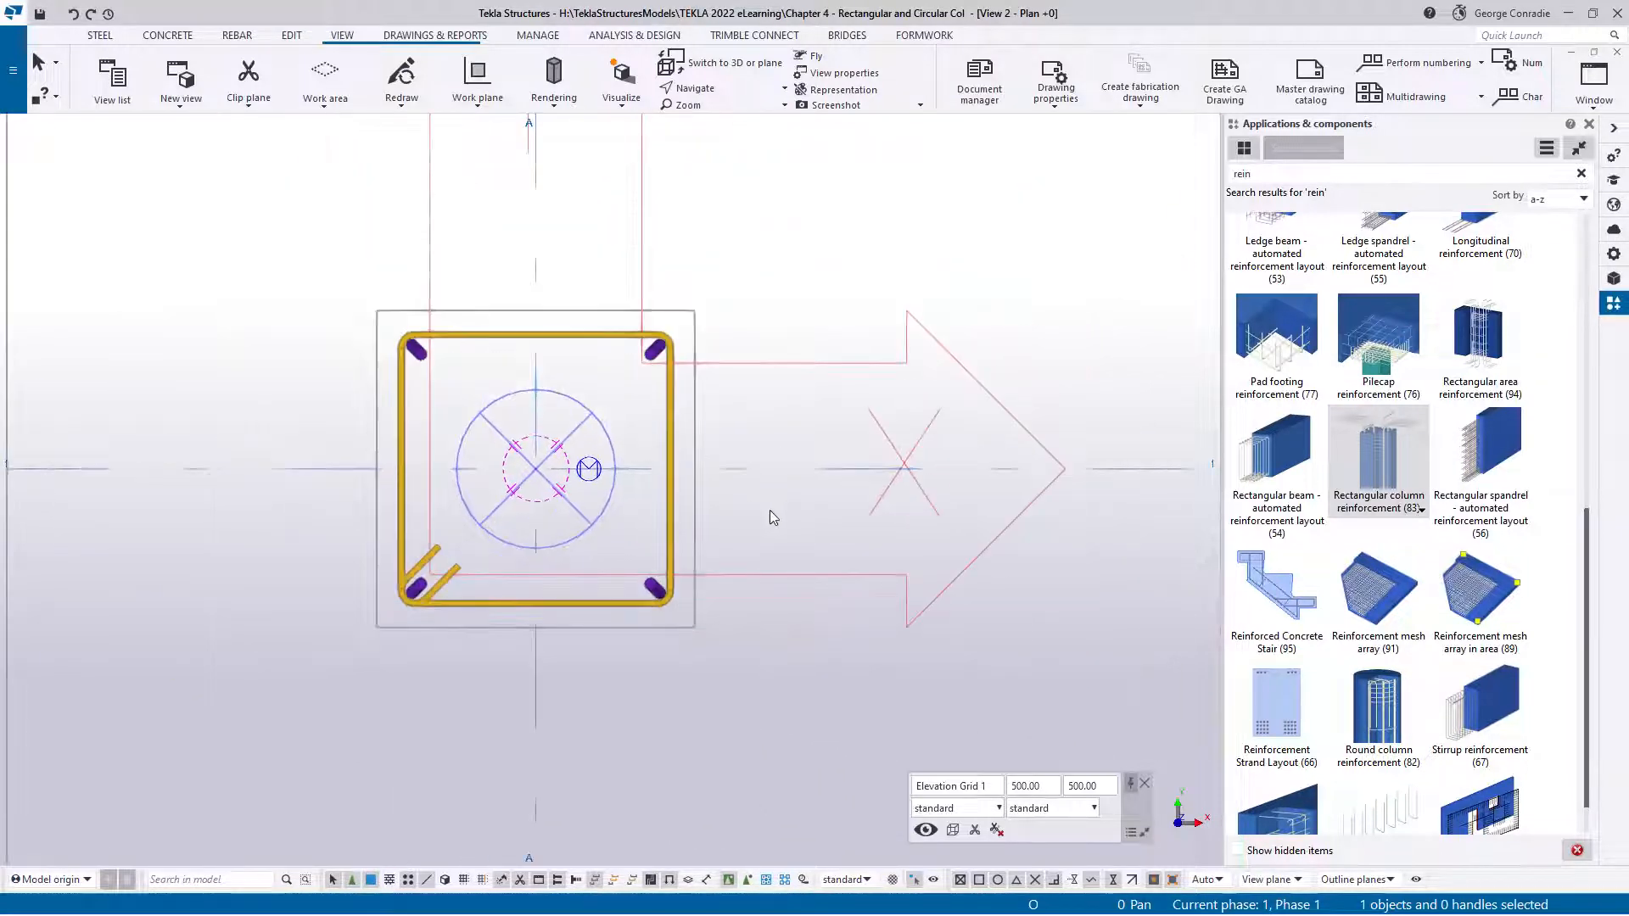
pyautogui.moveTo(770, 518); pyautogui.dragTo(599, 472, button='middle')
pyautogui.scroll(1, 462, 448)
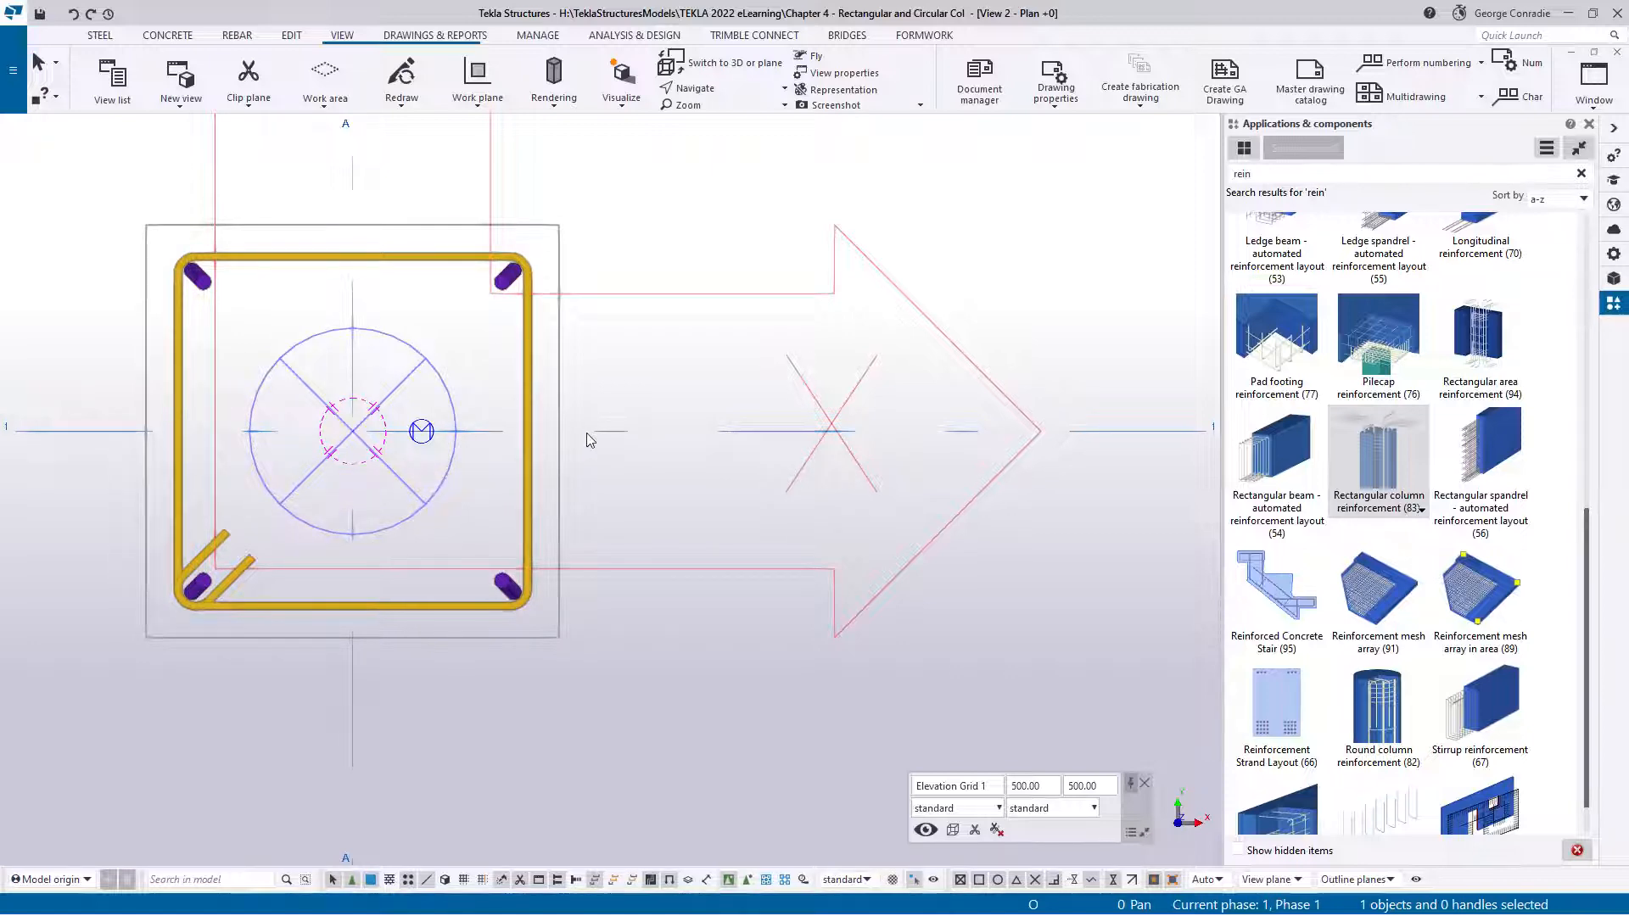
# Step: Examine the stirrup layout along the lower column's height in the Elevation Grid 1 view
pyautogui.hotkey('ctrl', 'Tab')
pyautogui.hotkey('ctrl', 'Tab')
pyautogui.moveTo(676, 616); pyautogui.dragTo(533, 476, button='middle')
pyautogui.scroll(2, 578, 474)
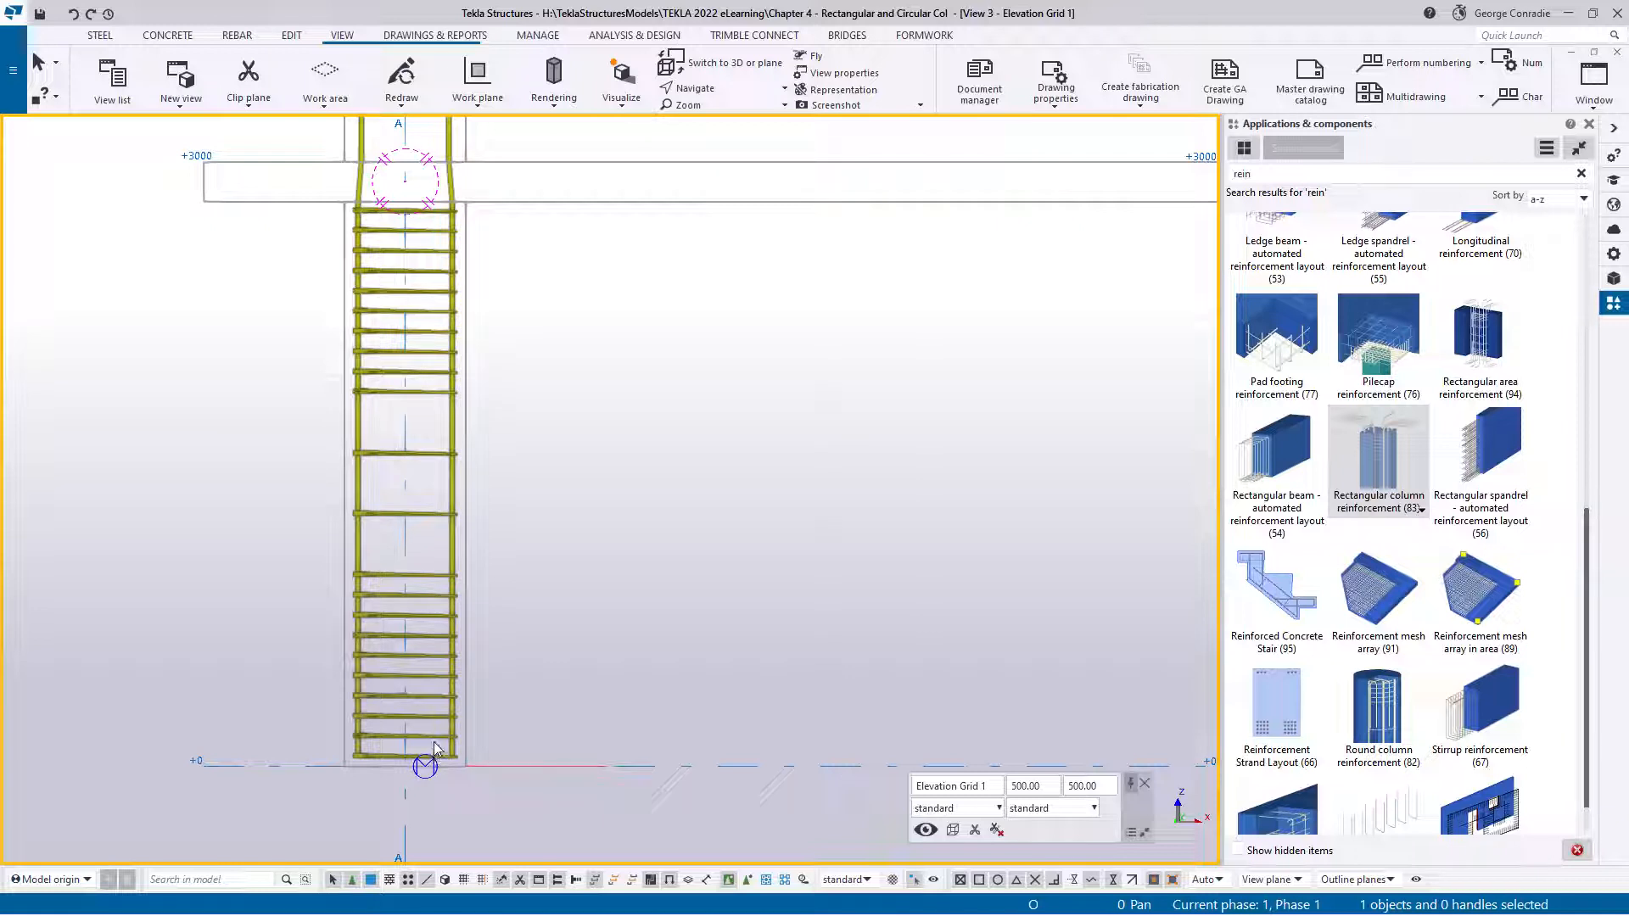
pyautogui.click(455, 237)
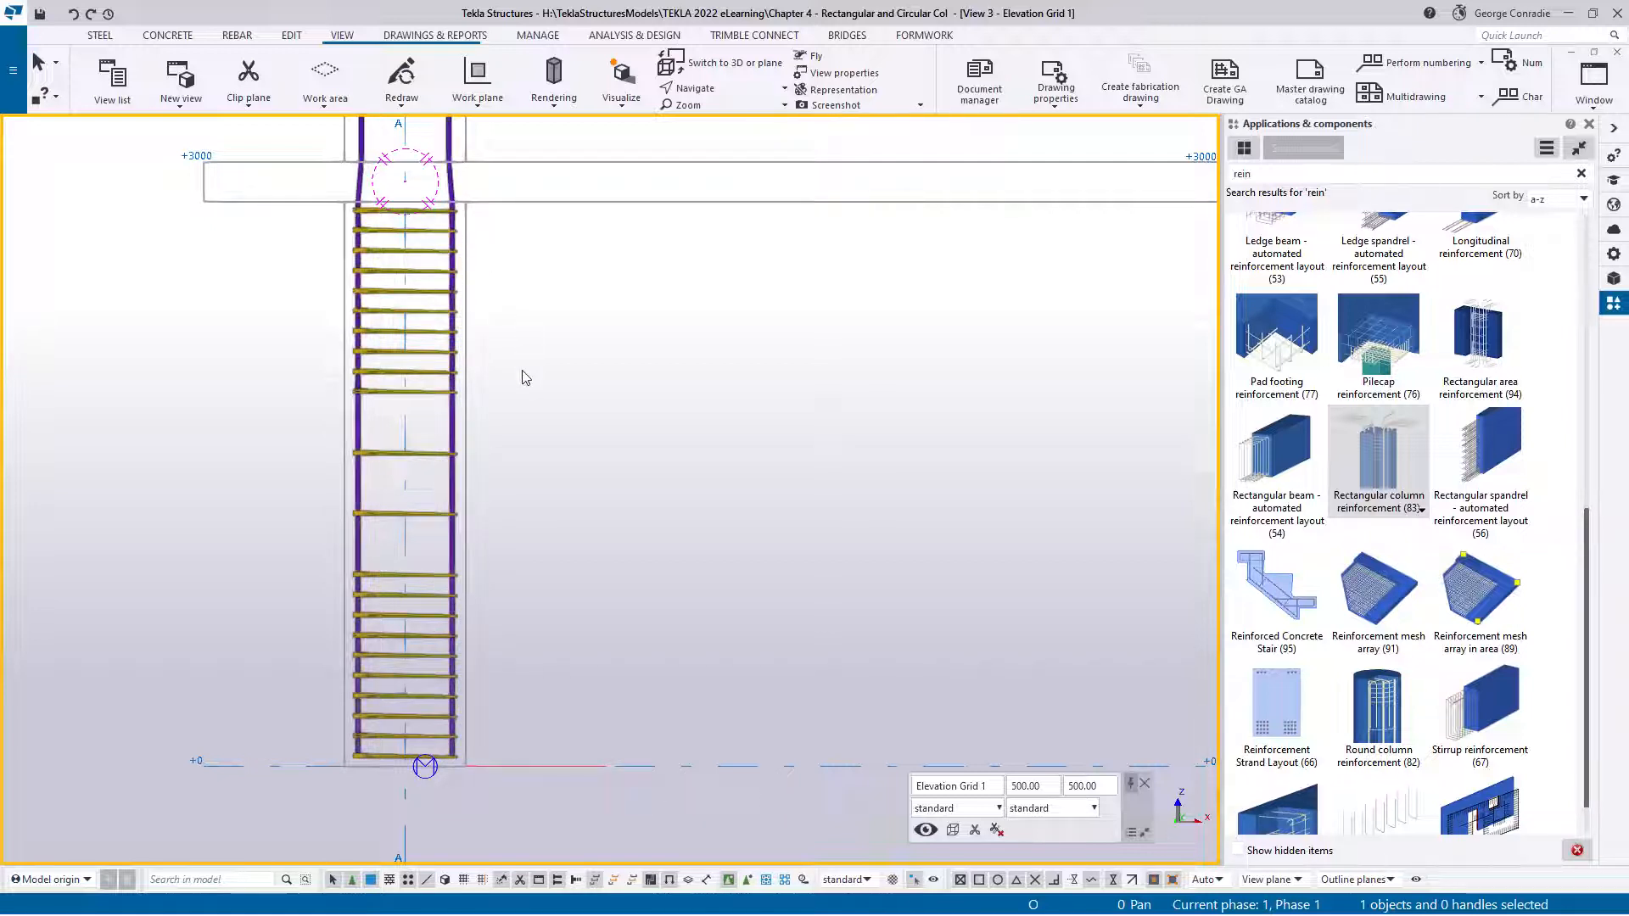
# Step: Open the column reinforcement component's properties from the Plan +0 view and set the main bars' symmetrical condition to all four corners alike
pyautogui.hotkey('ctrl', 'Tab')
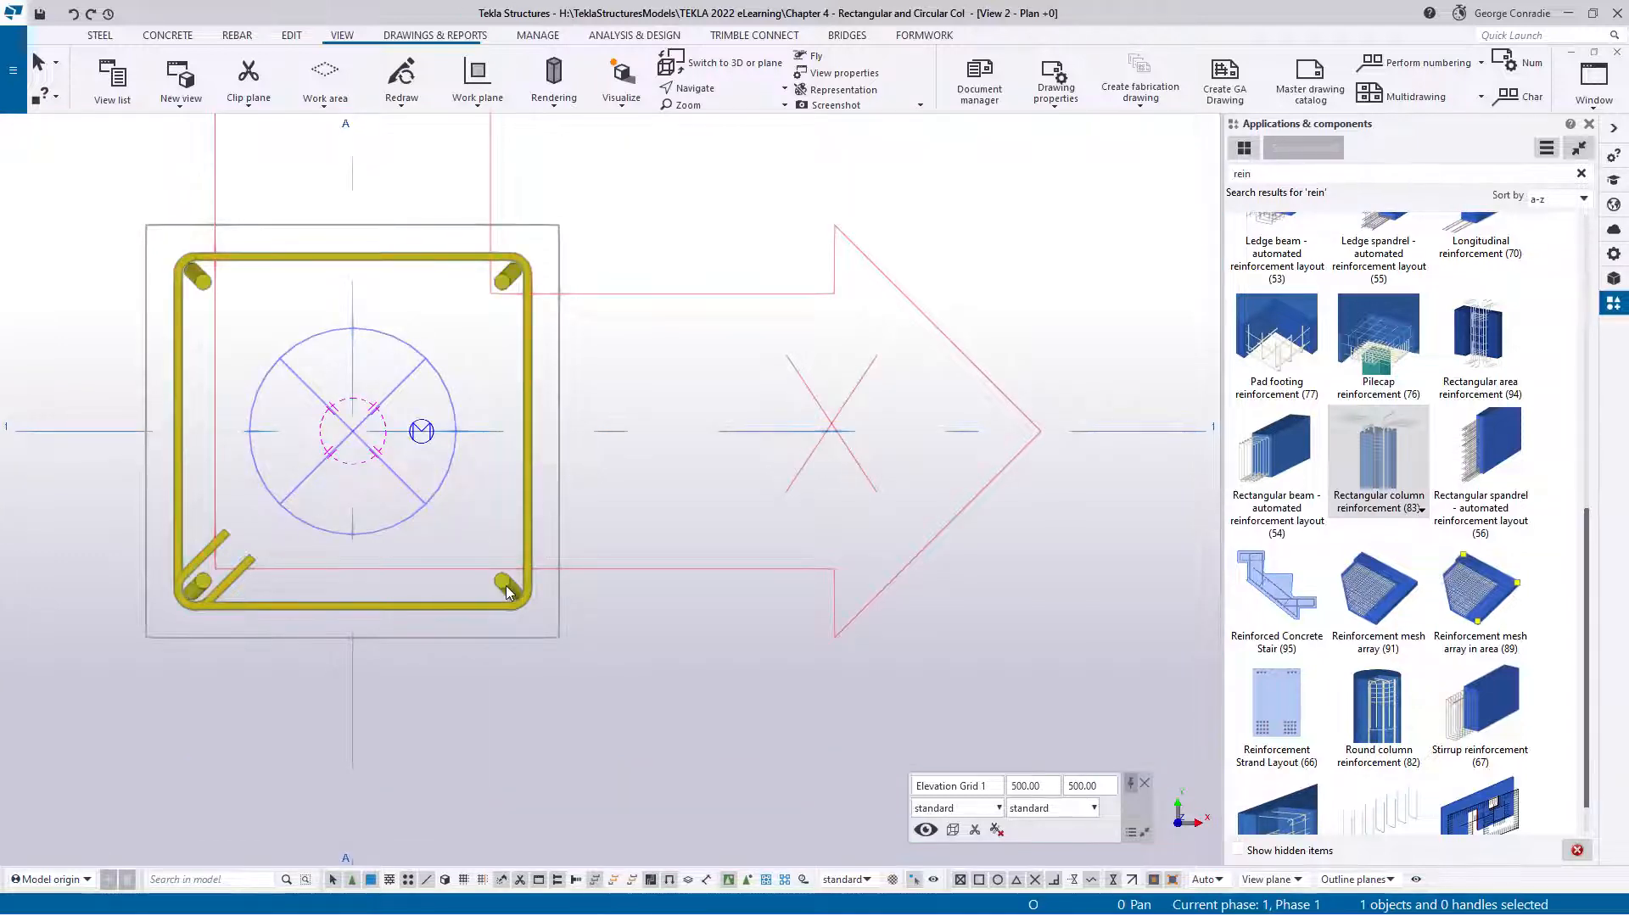
pyautogui.click(507, 586)
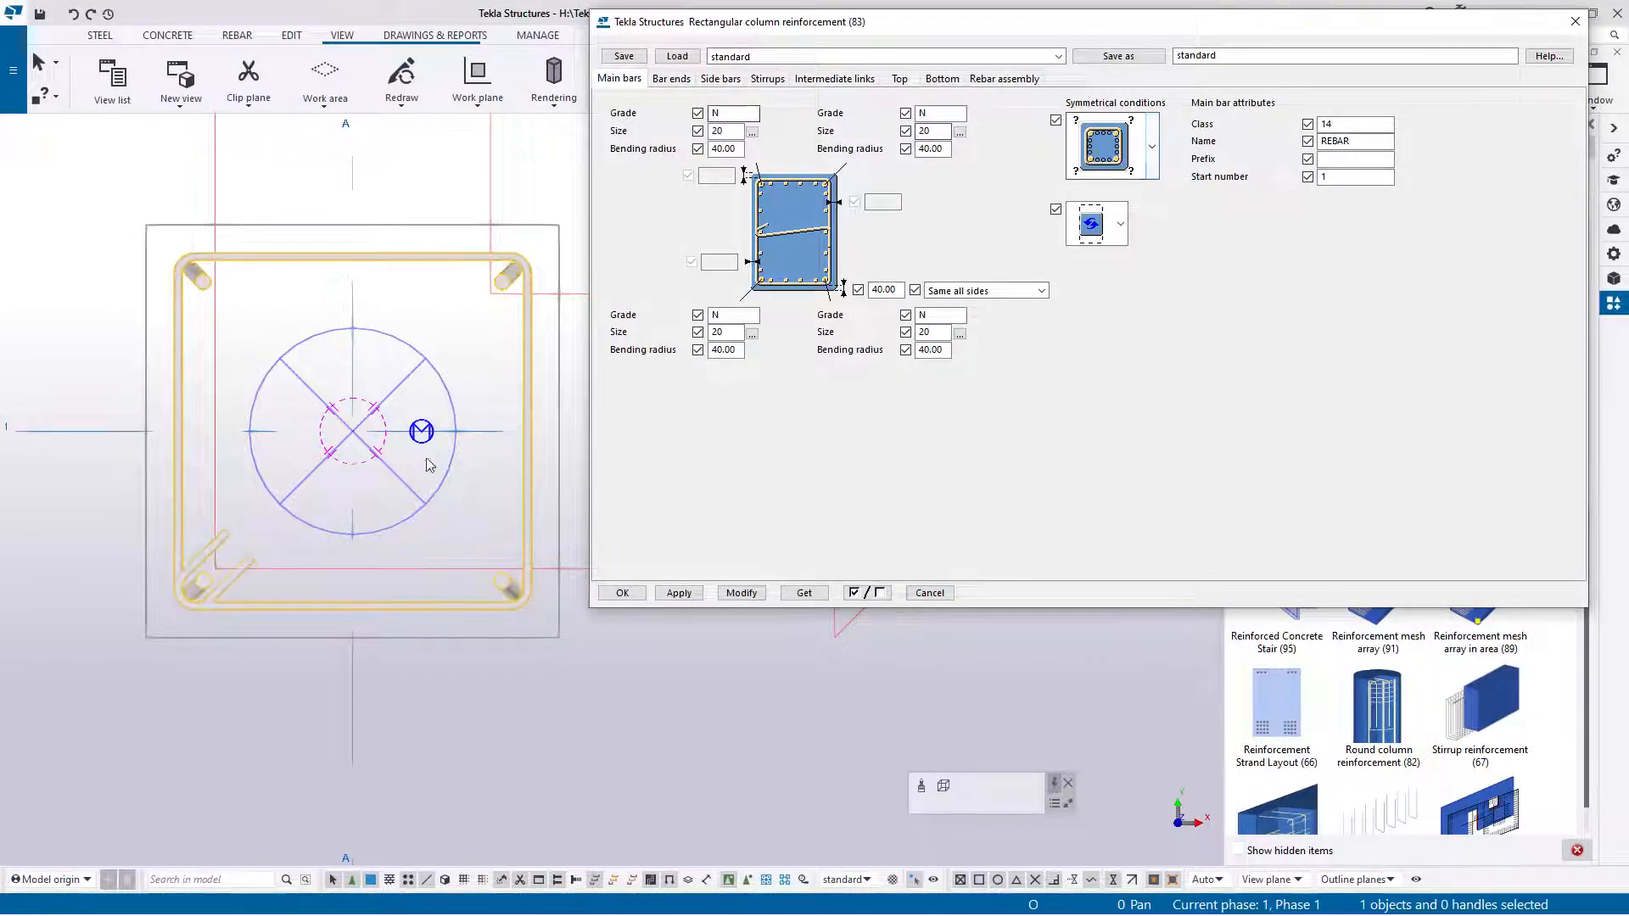
pyautogui.moveTo(491, 431); pyautogui.dragTo(417, 410, button='middle')
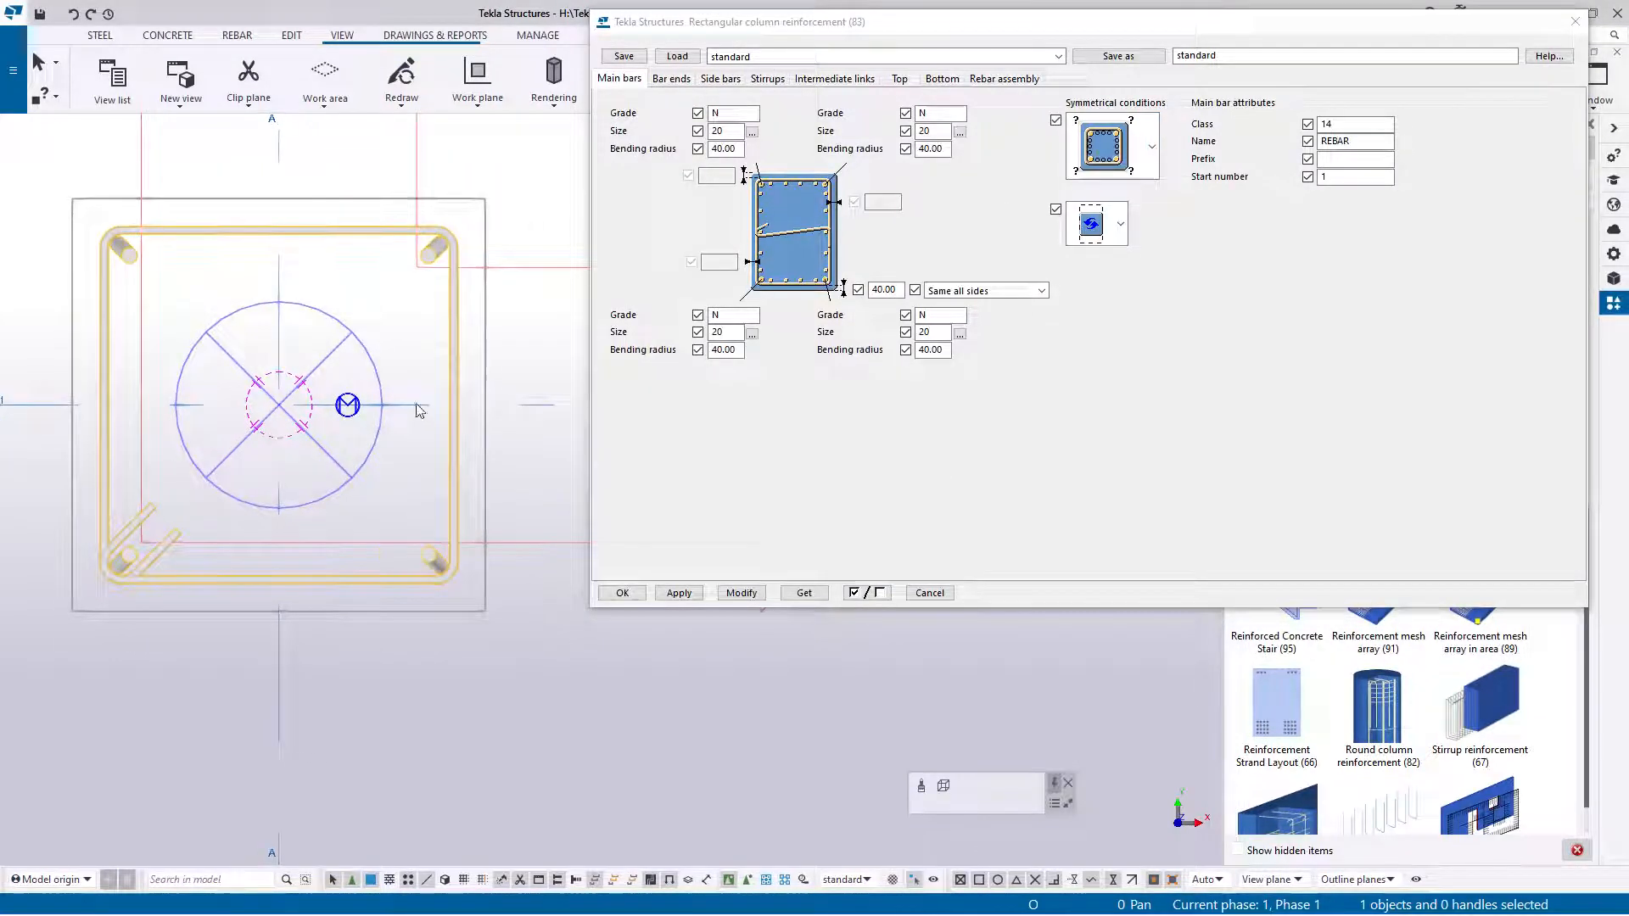
pyautogui.click(1151, 143)
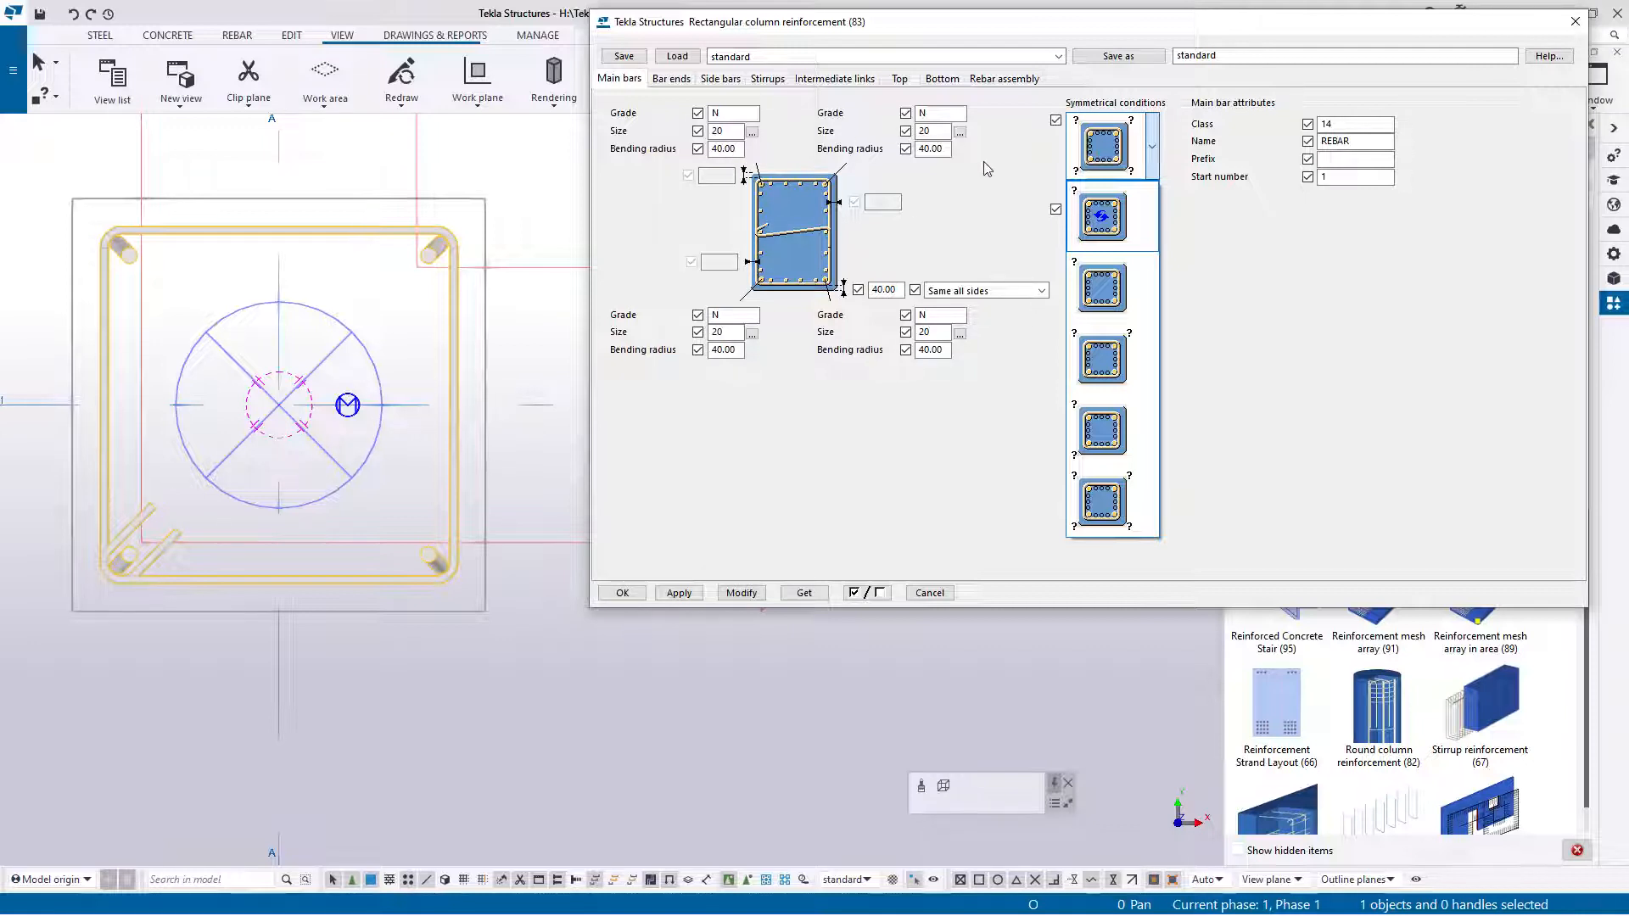
pyautogui.click(1096, 210)
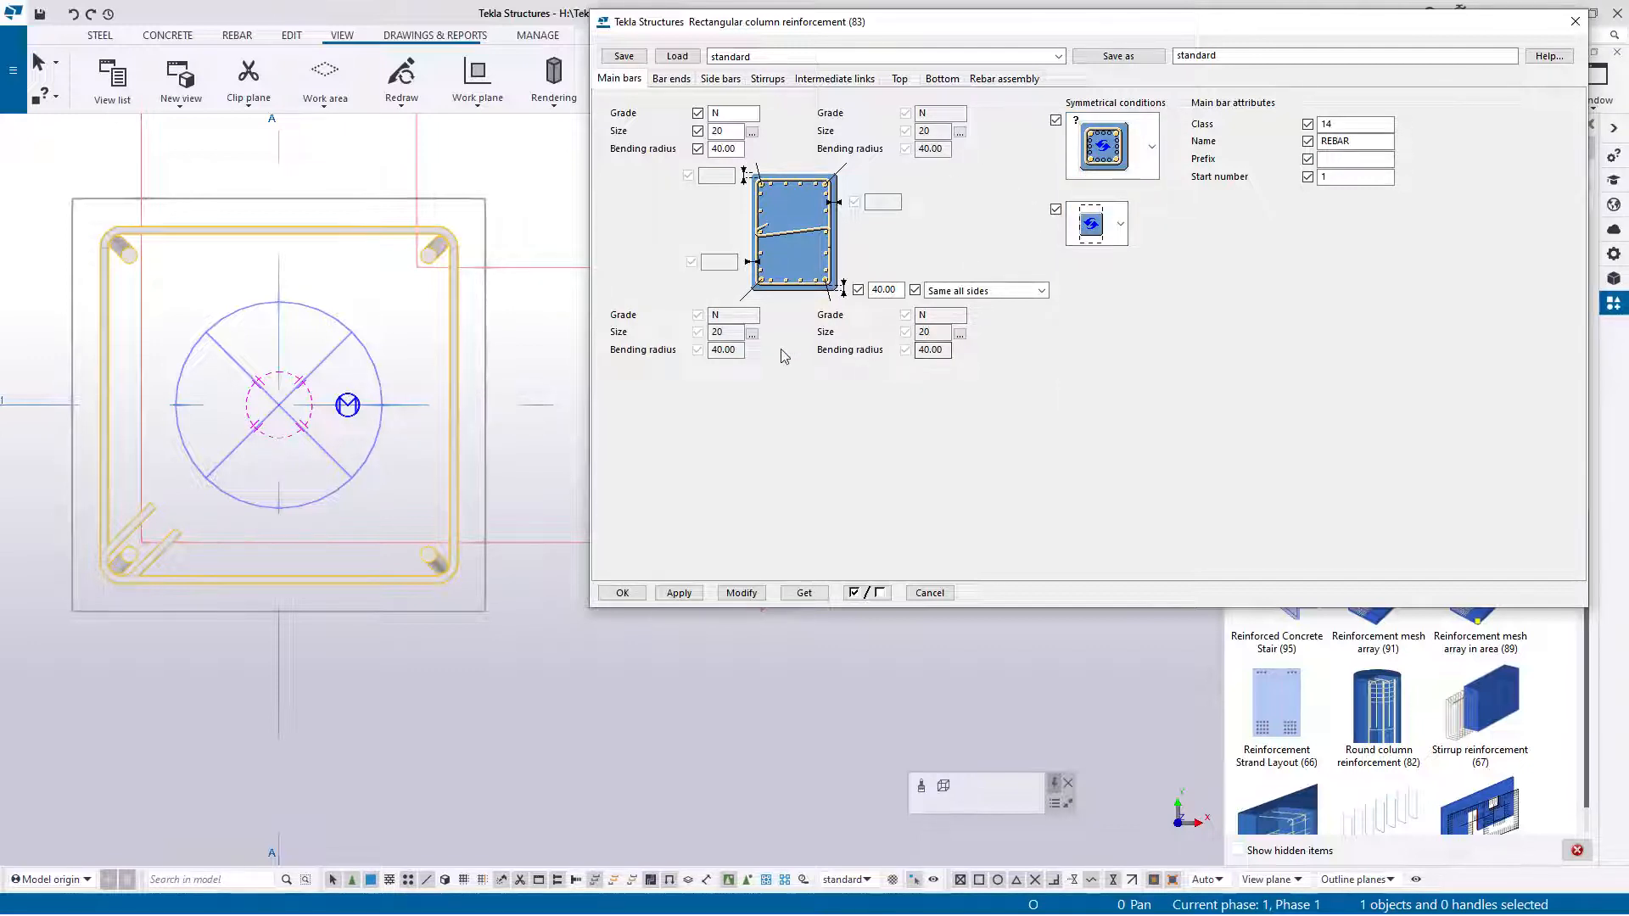
# Step: Pick the grade N, size 20 main rebar for the main bars, set their class to 4, and modify the component
pyautogui.click(752, 132)
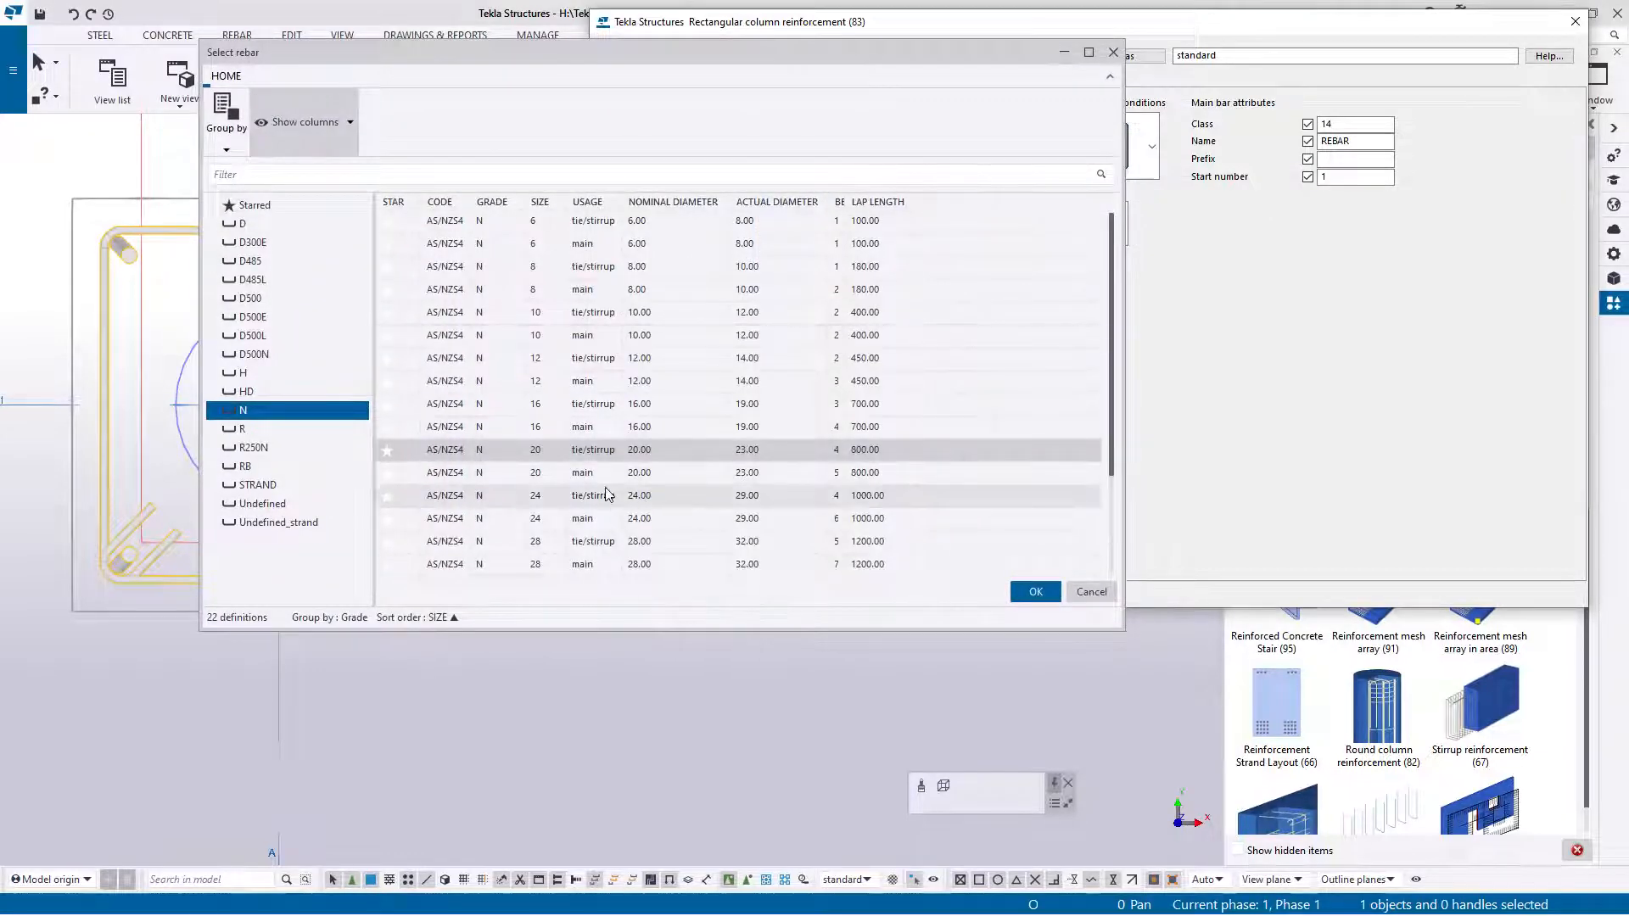
pyautogui.doubleClick(582, 473)
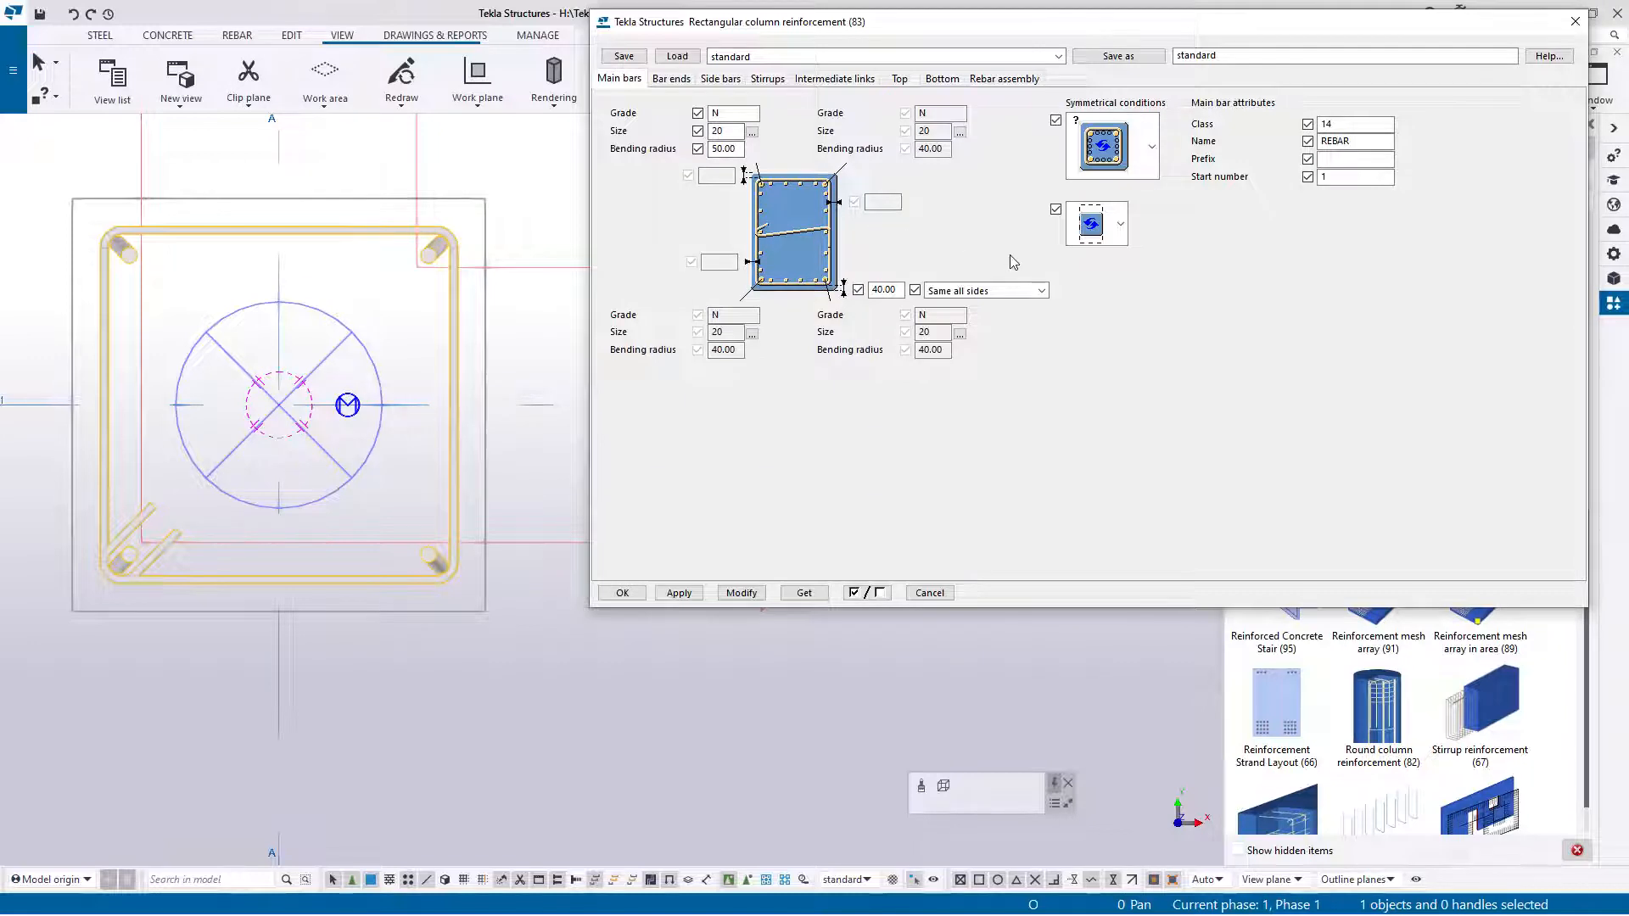
pyautogui.doubleClick(1346, 125)
pyautogui.write('4')
pyautogui.click(1347, 158)
pyautogui.click(739, 593)
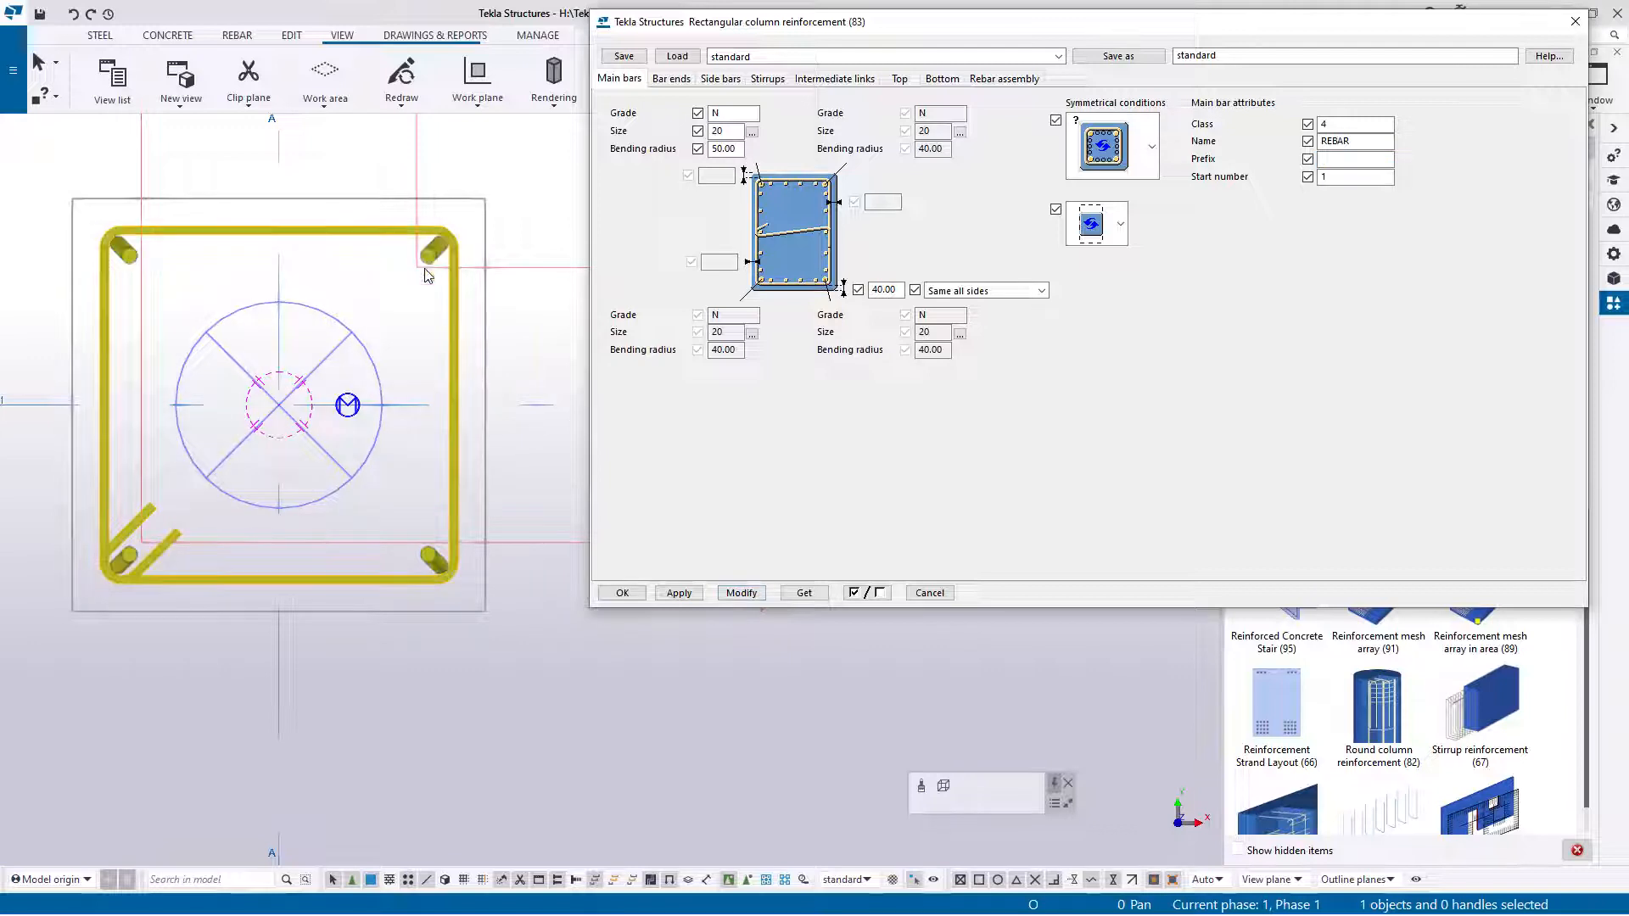
# Step: Use the side bar condition with opposite sides symmetrical, set Side bars 1 to 1 in both directions, and modify the component
pyautogui.click(720, 79)
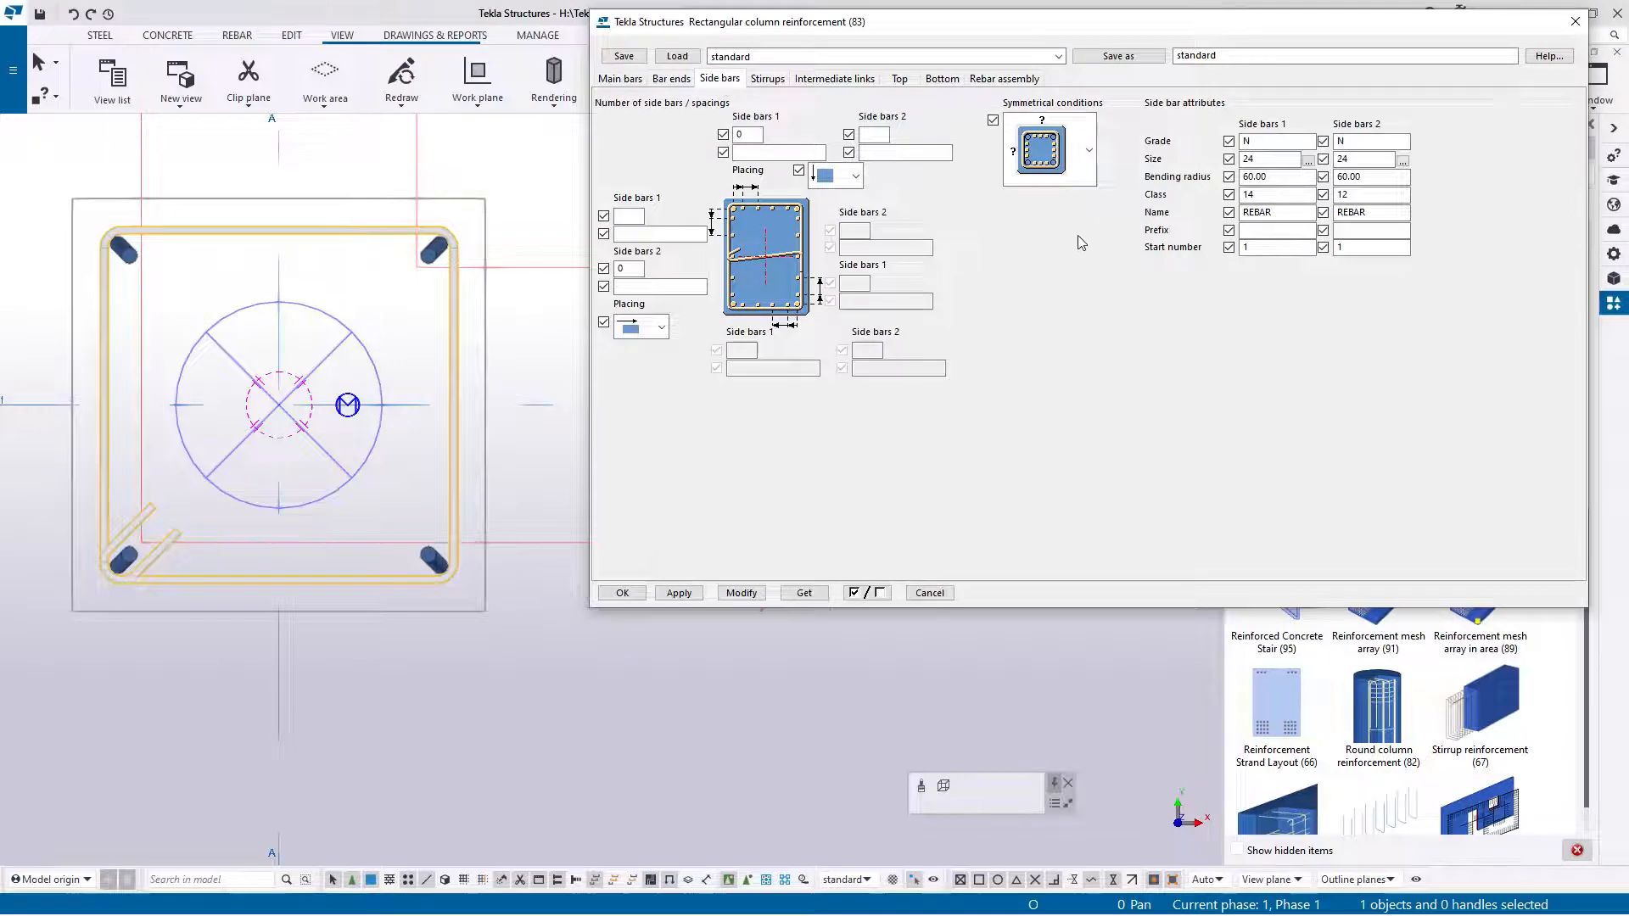
pyautogui.click(1090, 165)
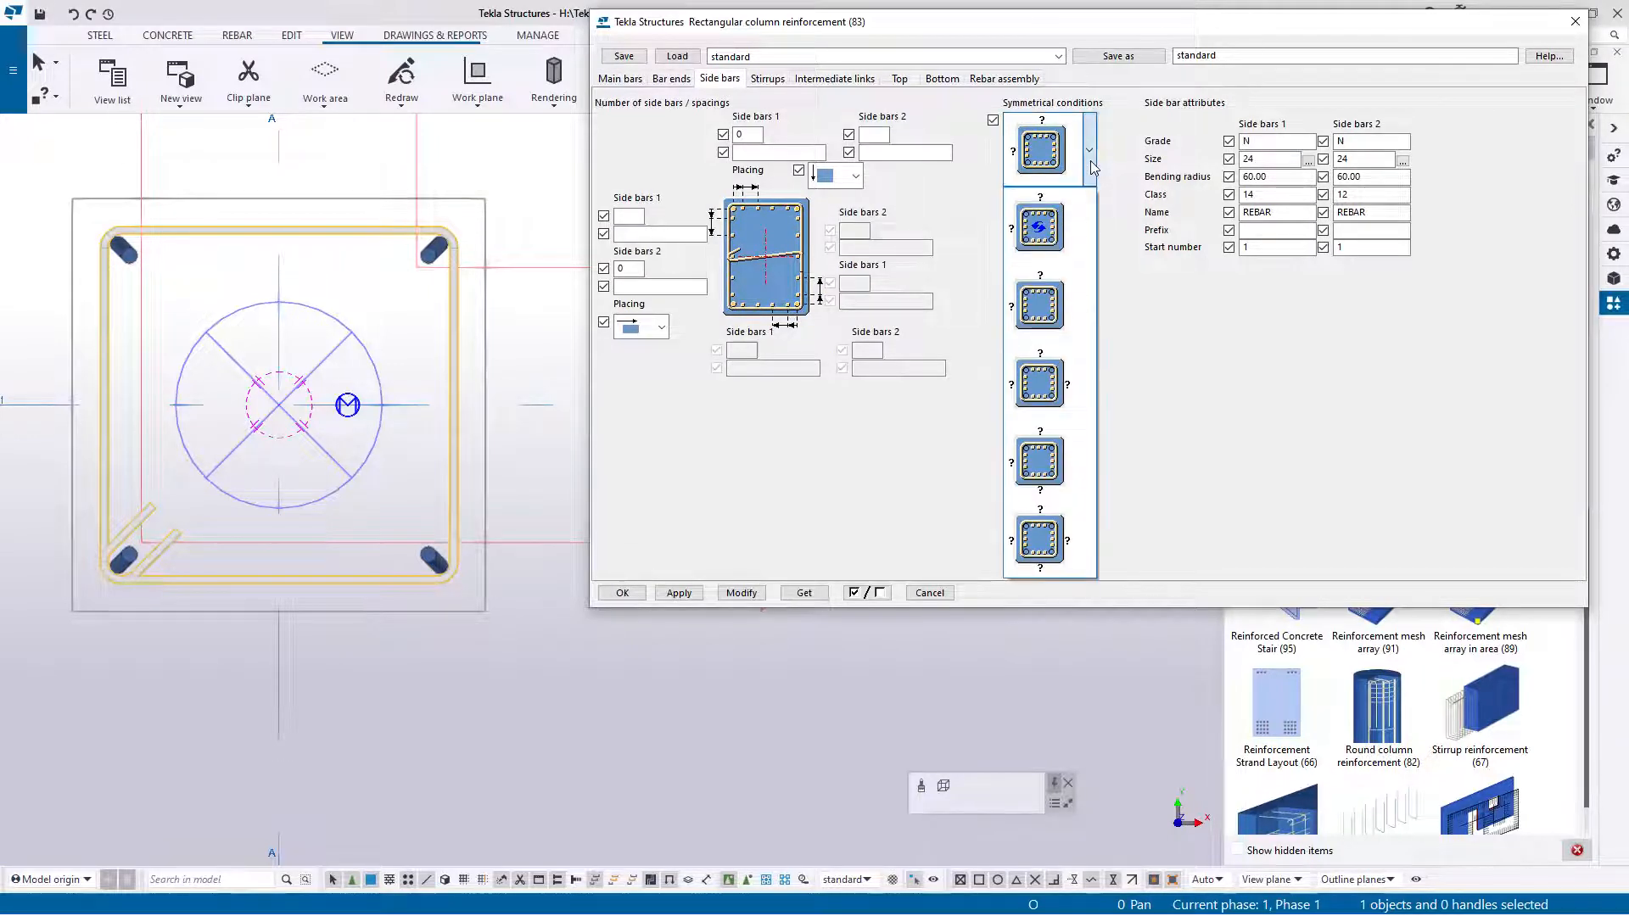
pyautogui.click(1070, 307)
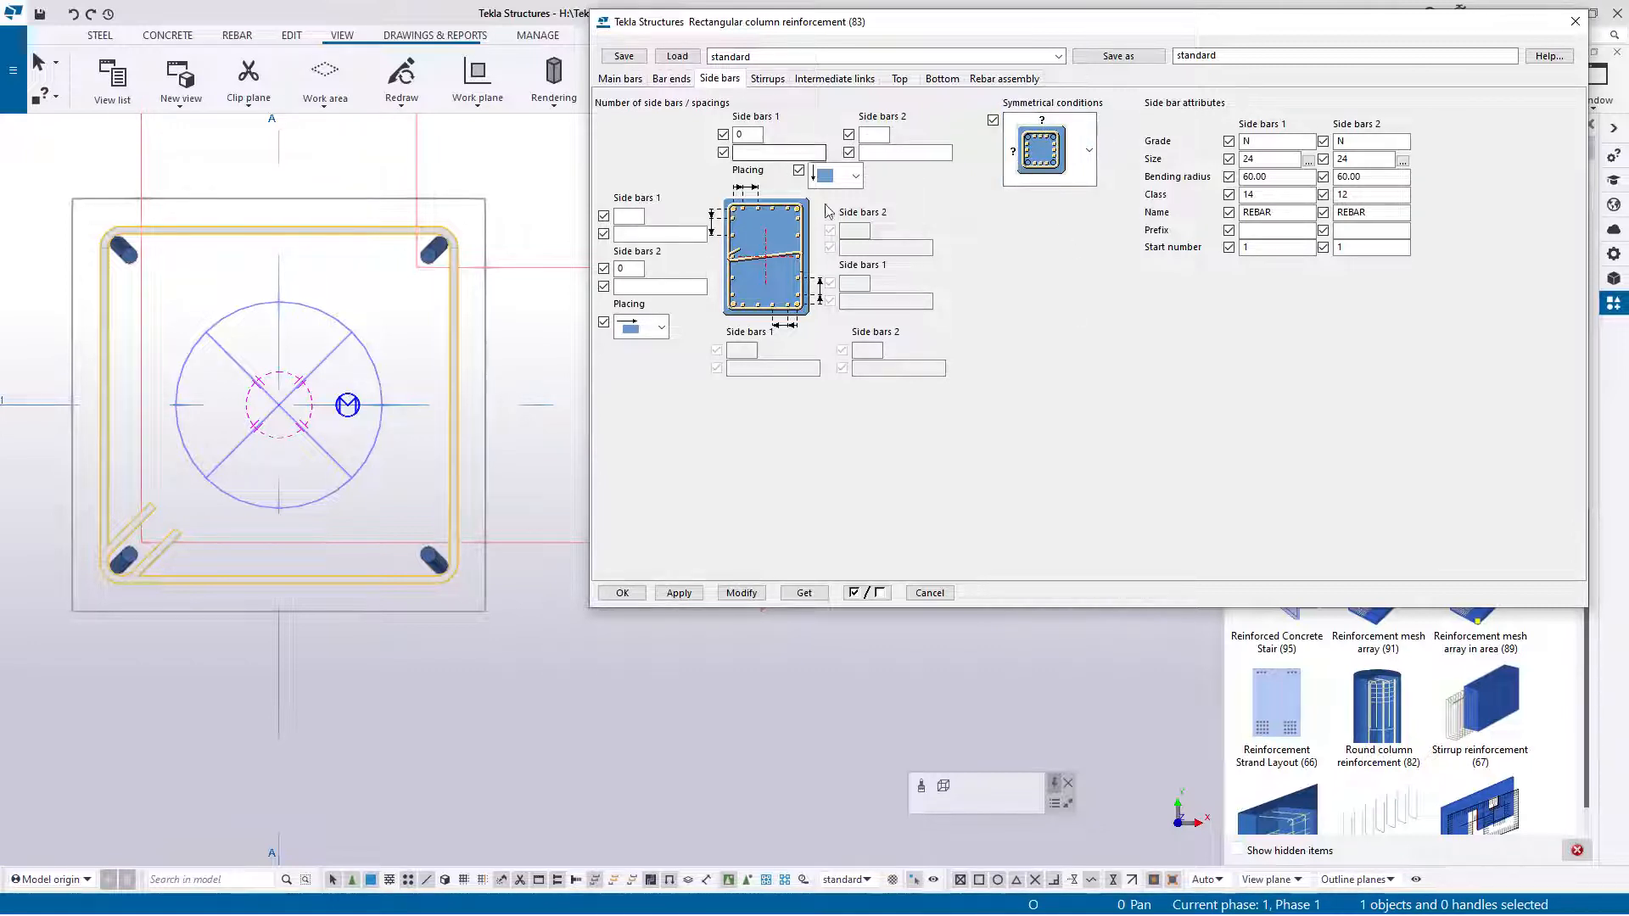
pyautogui.doubleClick(755, 135)
pyautogui.click(626, 218)
pyautogui.write('1')
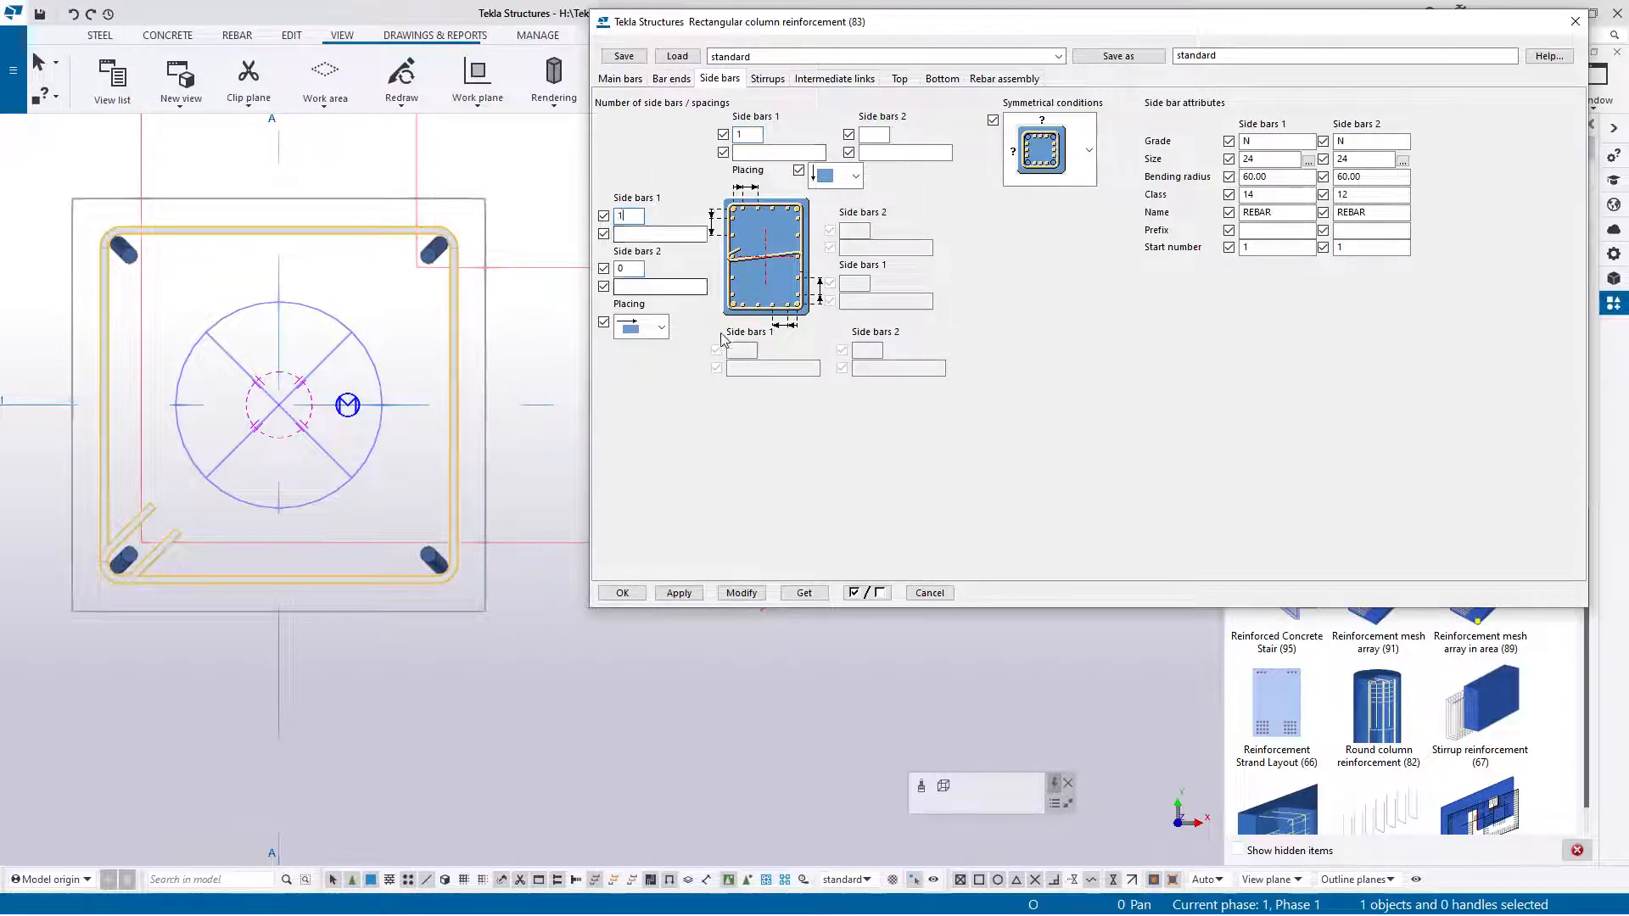
pyautogui.click(754, 596)
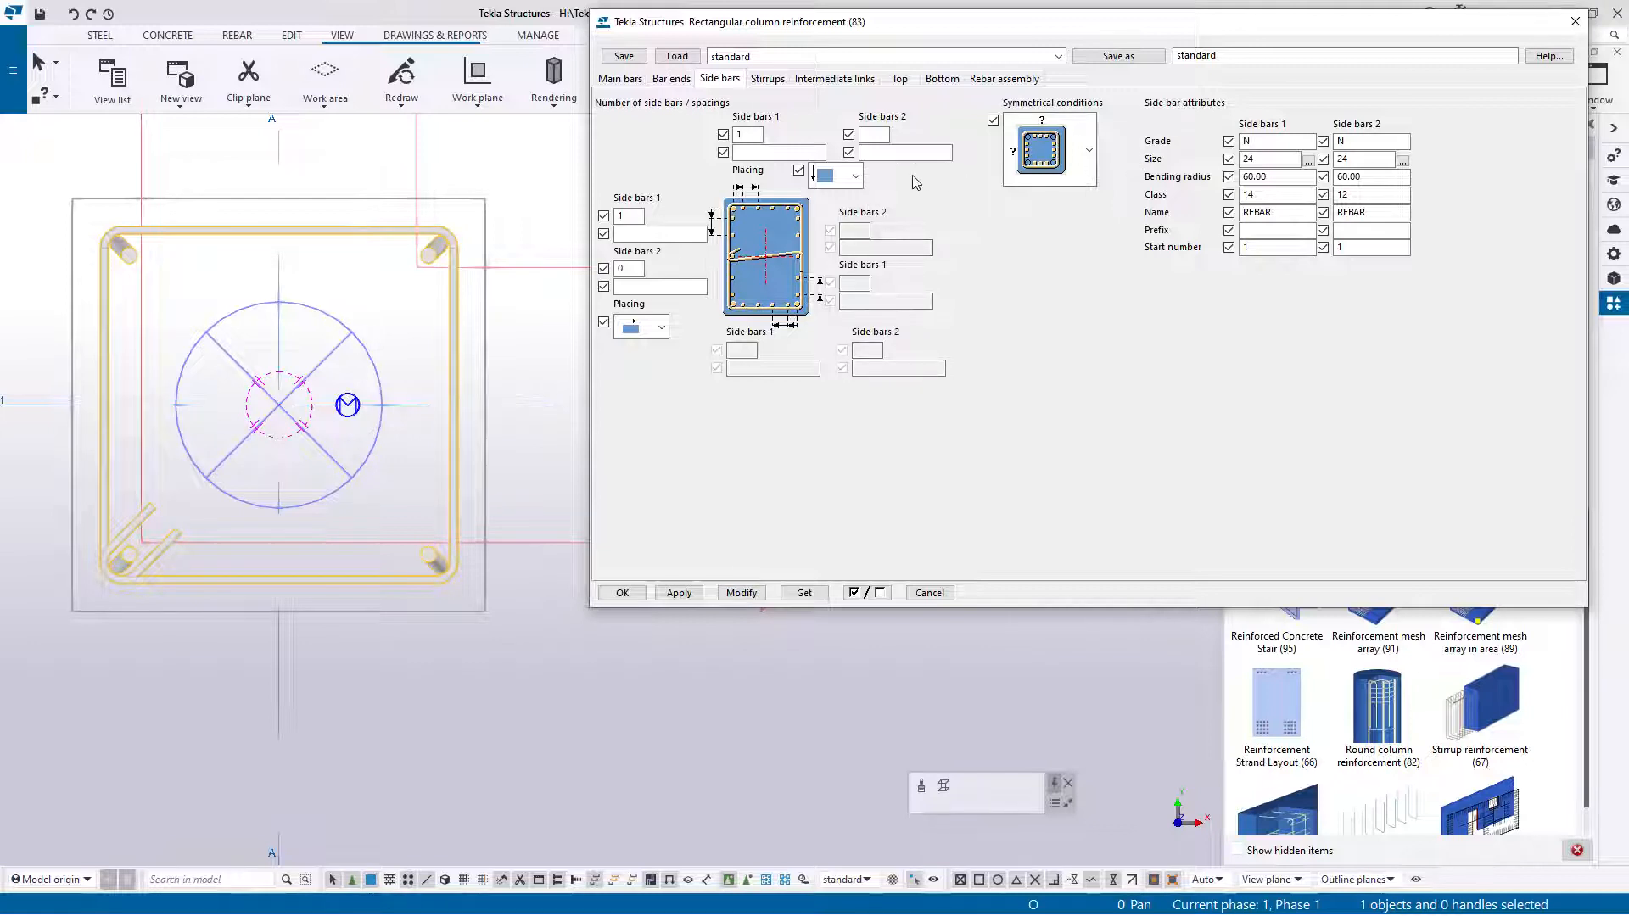
# Step: Set the Side bars placing to the opposing-arrows option in both directions and modify the column reinforcement
pyautogui.click(855, 176)
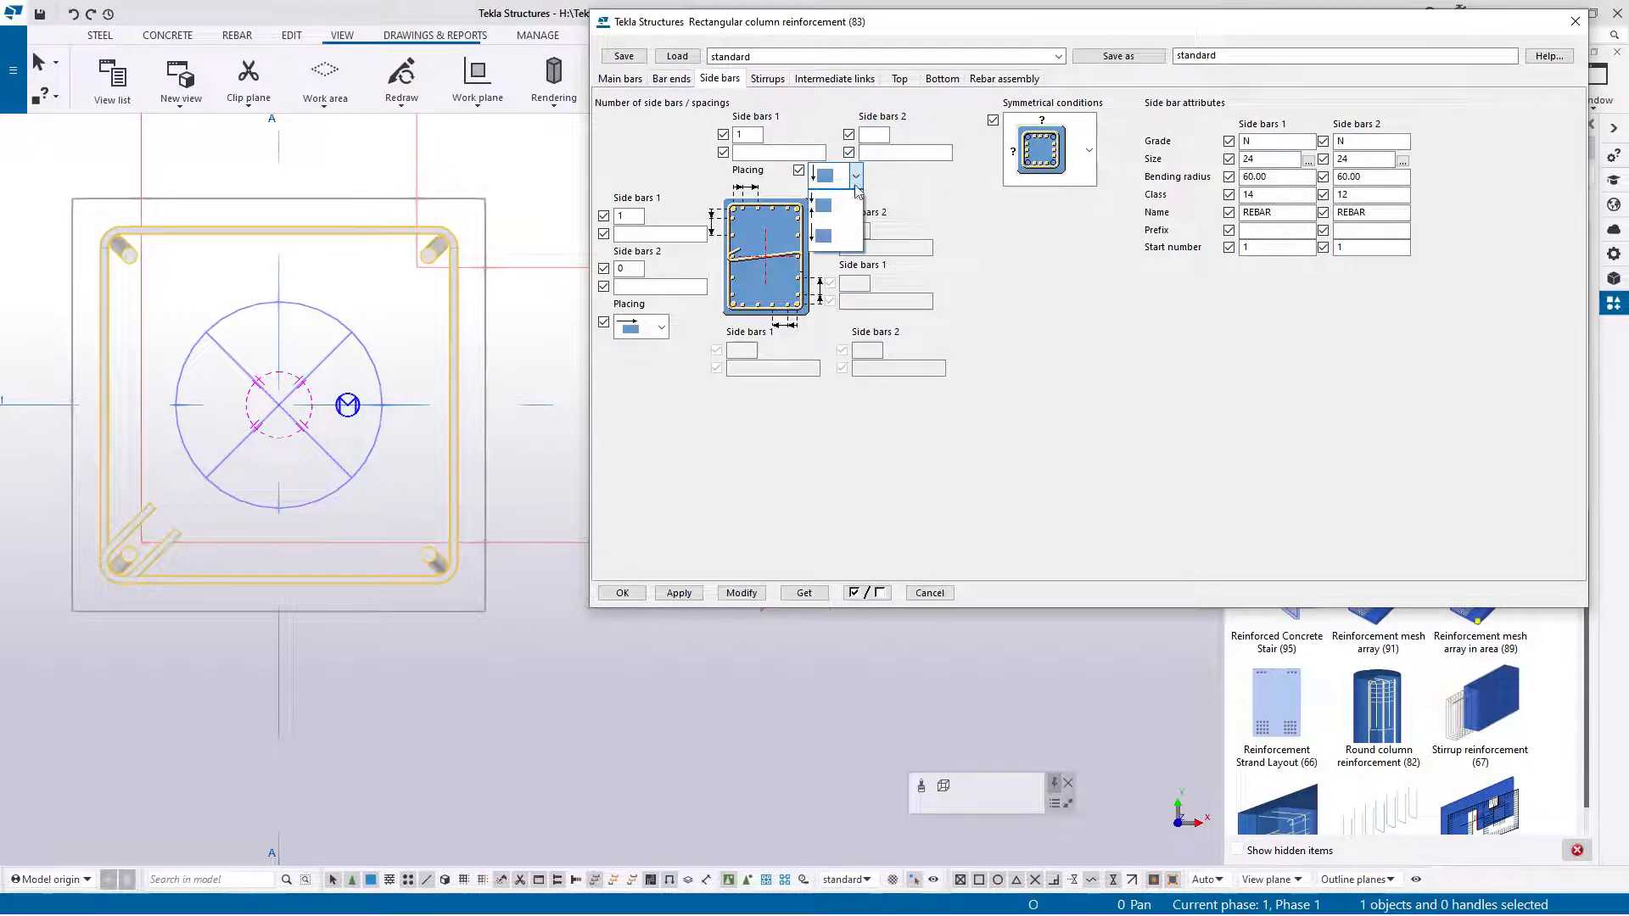
pyautogui.click(824, 206)
pyautogui.click(661, 327)
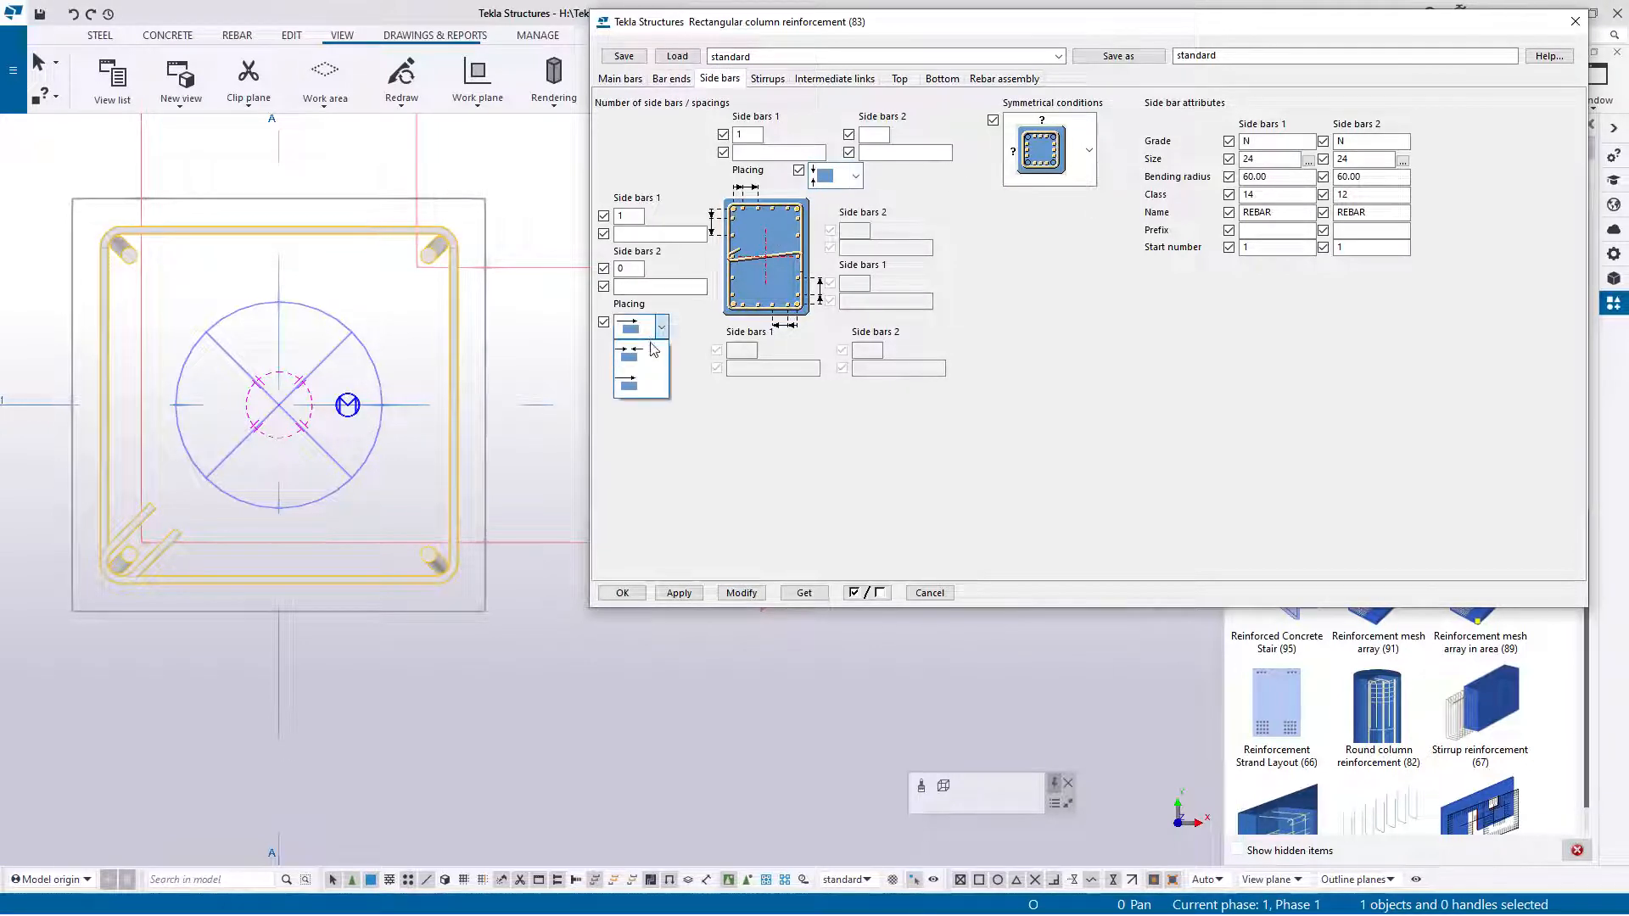
pyautogui.click(651, 351)
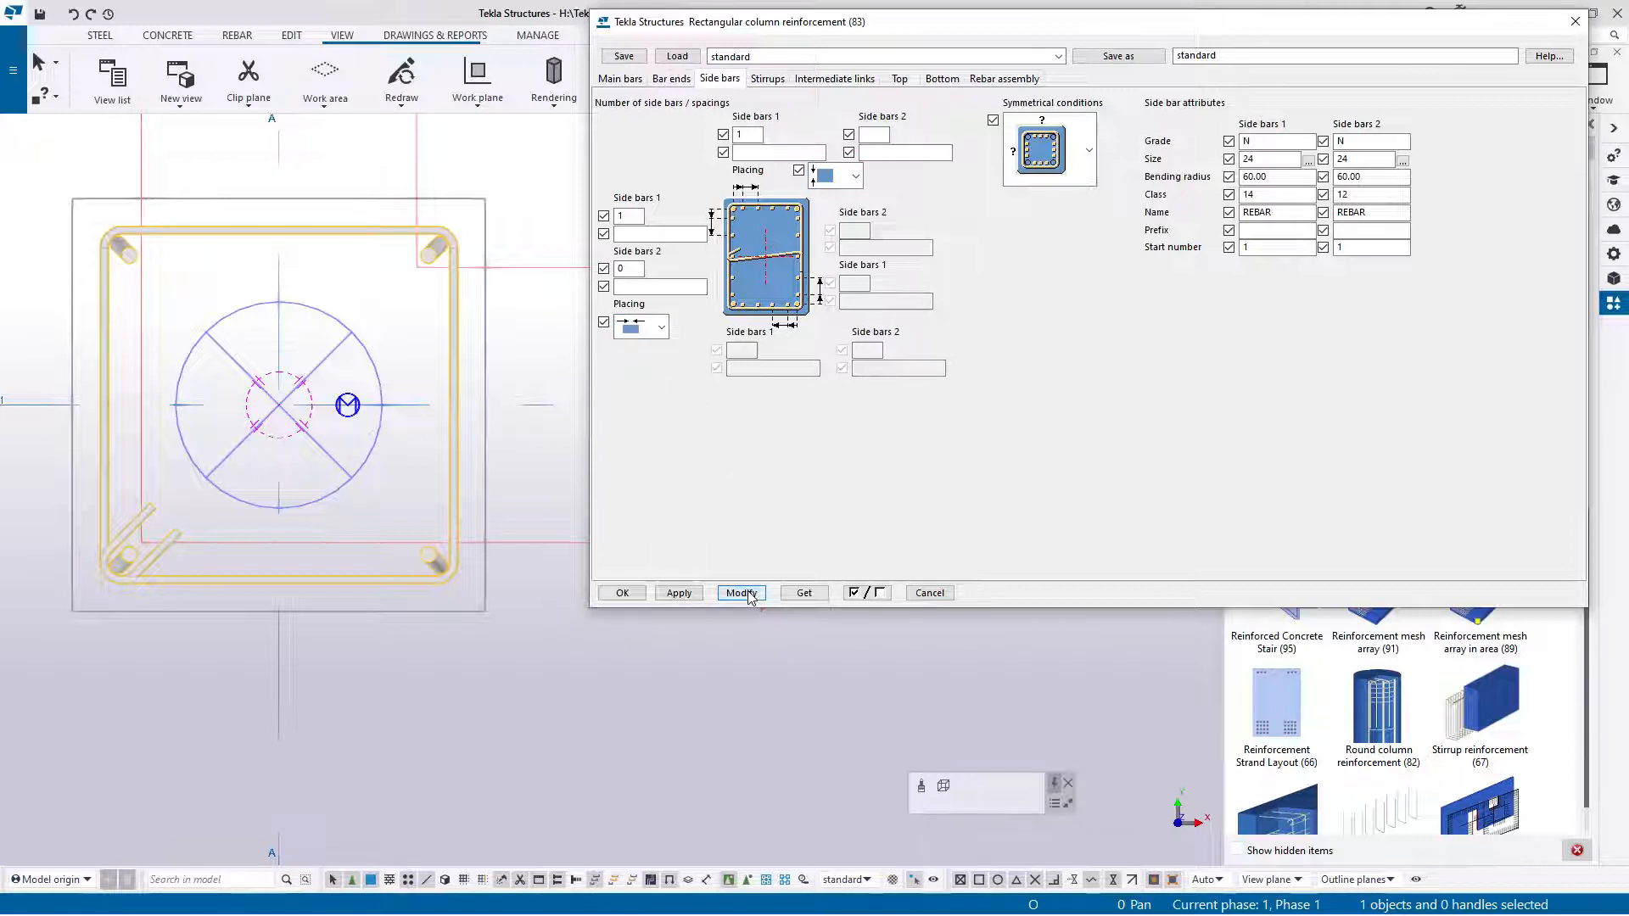
pyautogui.click(750, 593)
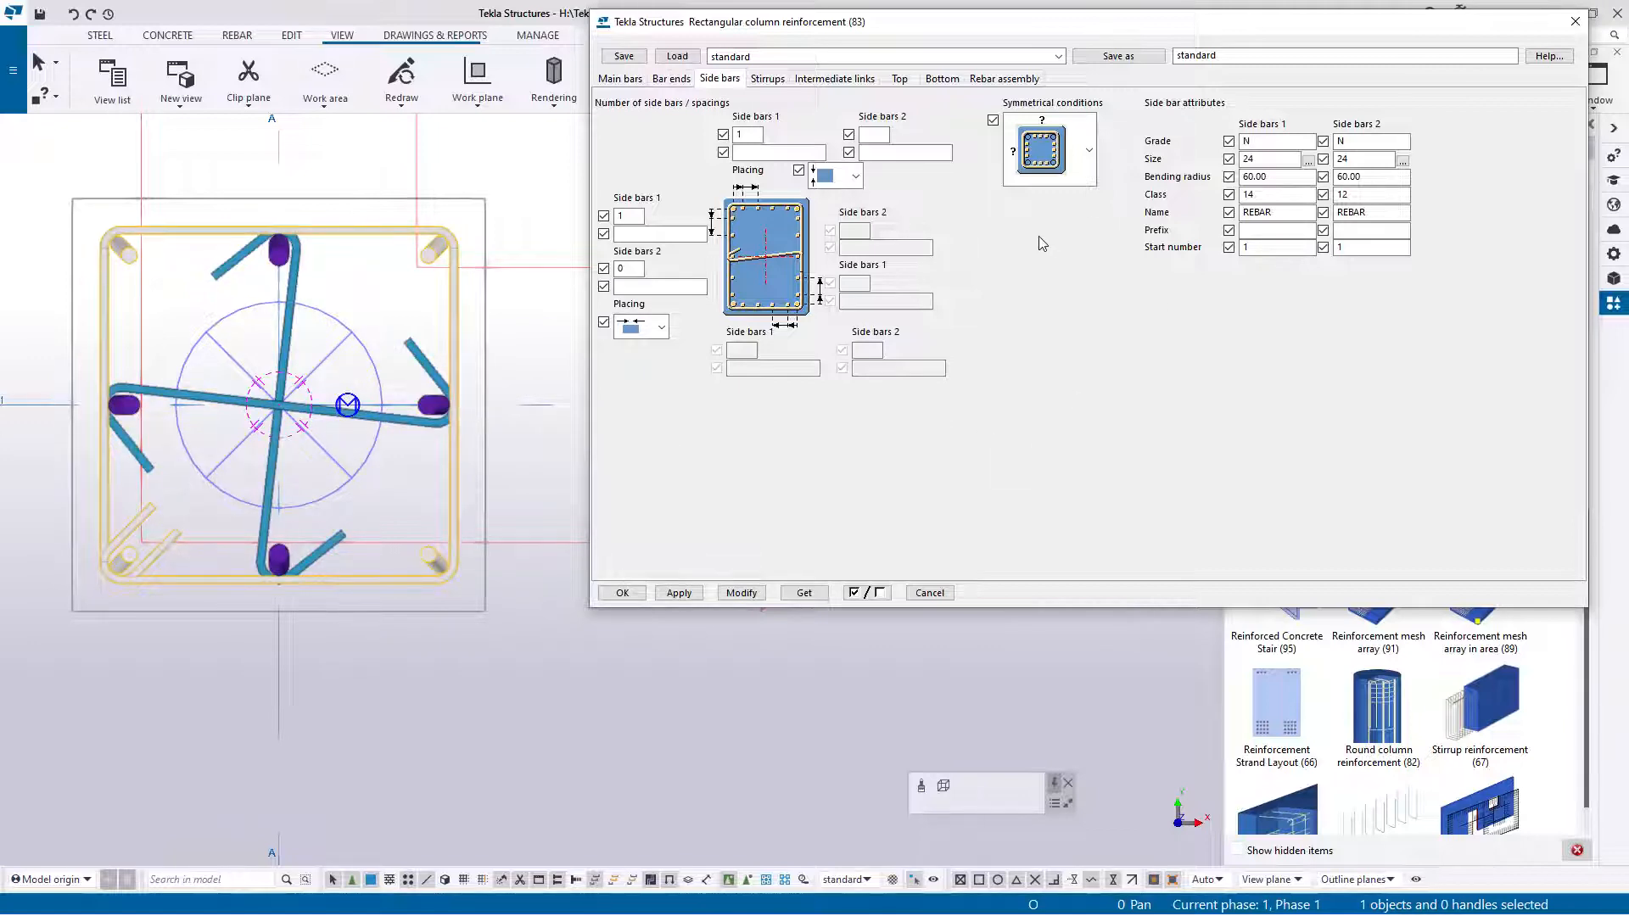
# Step: Pick the grade N, size 20 rebar for Side bars 1, set their class to 4, and modify the component
pyautogui.click(1308, 161)
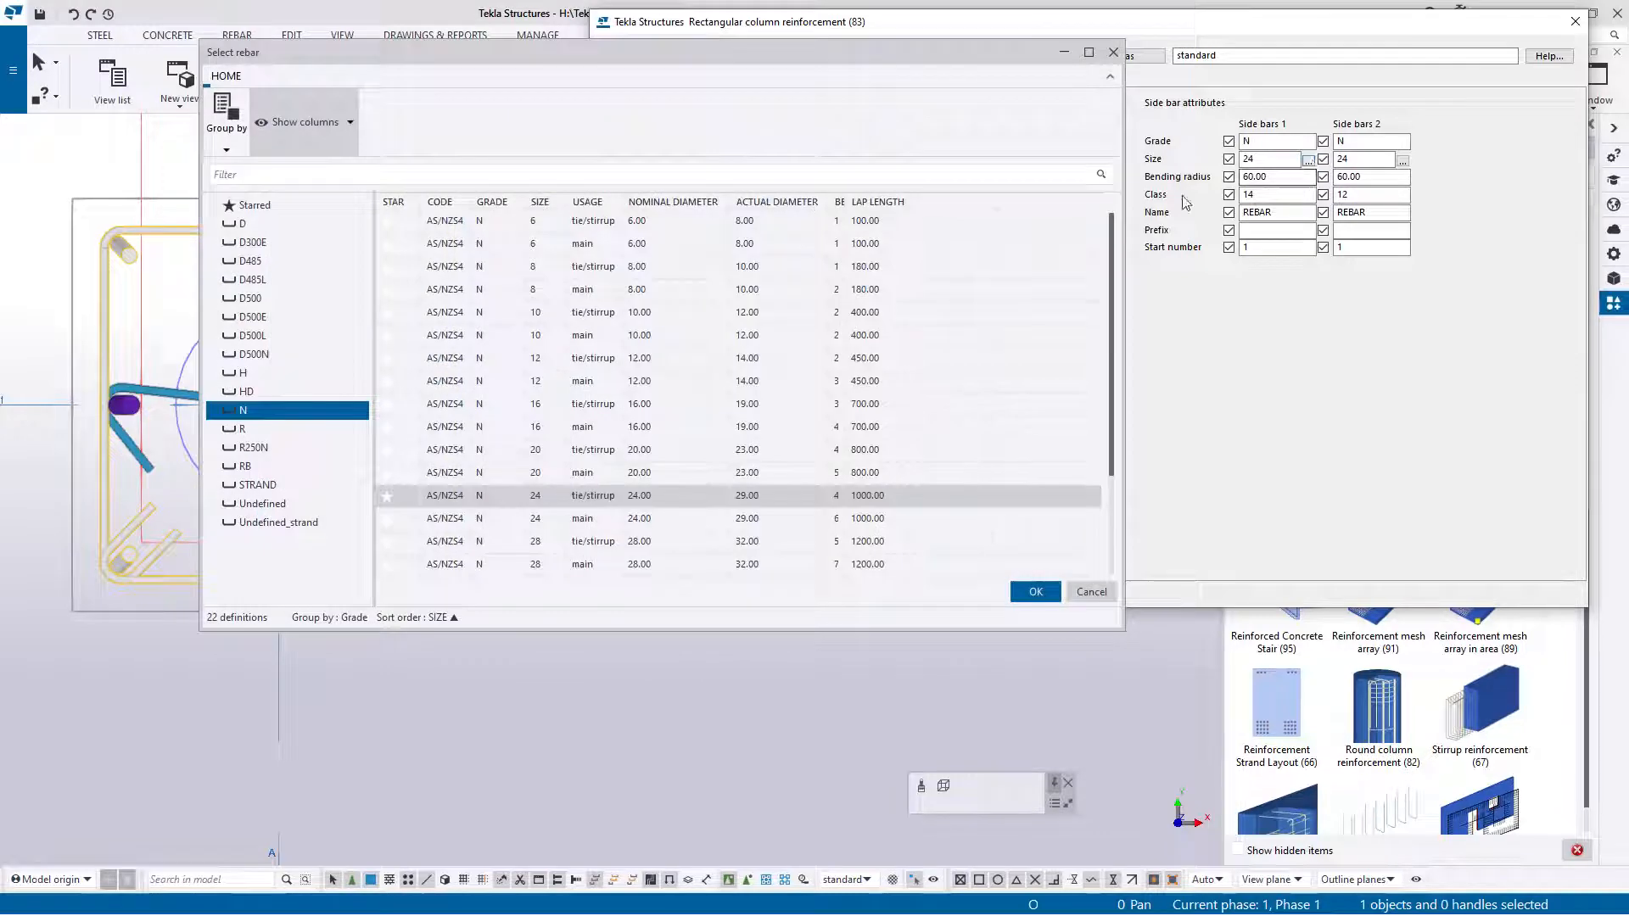
pyautogui.doubleClick(538, 469)
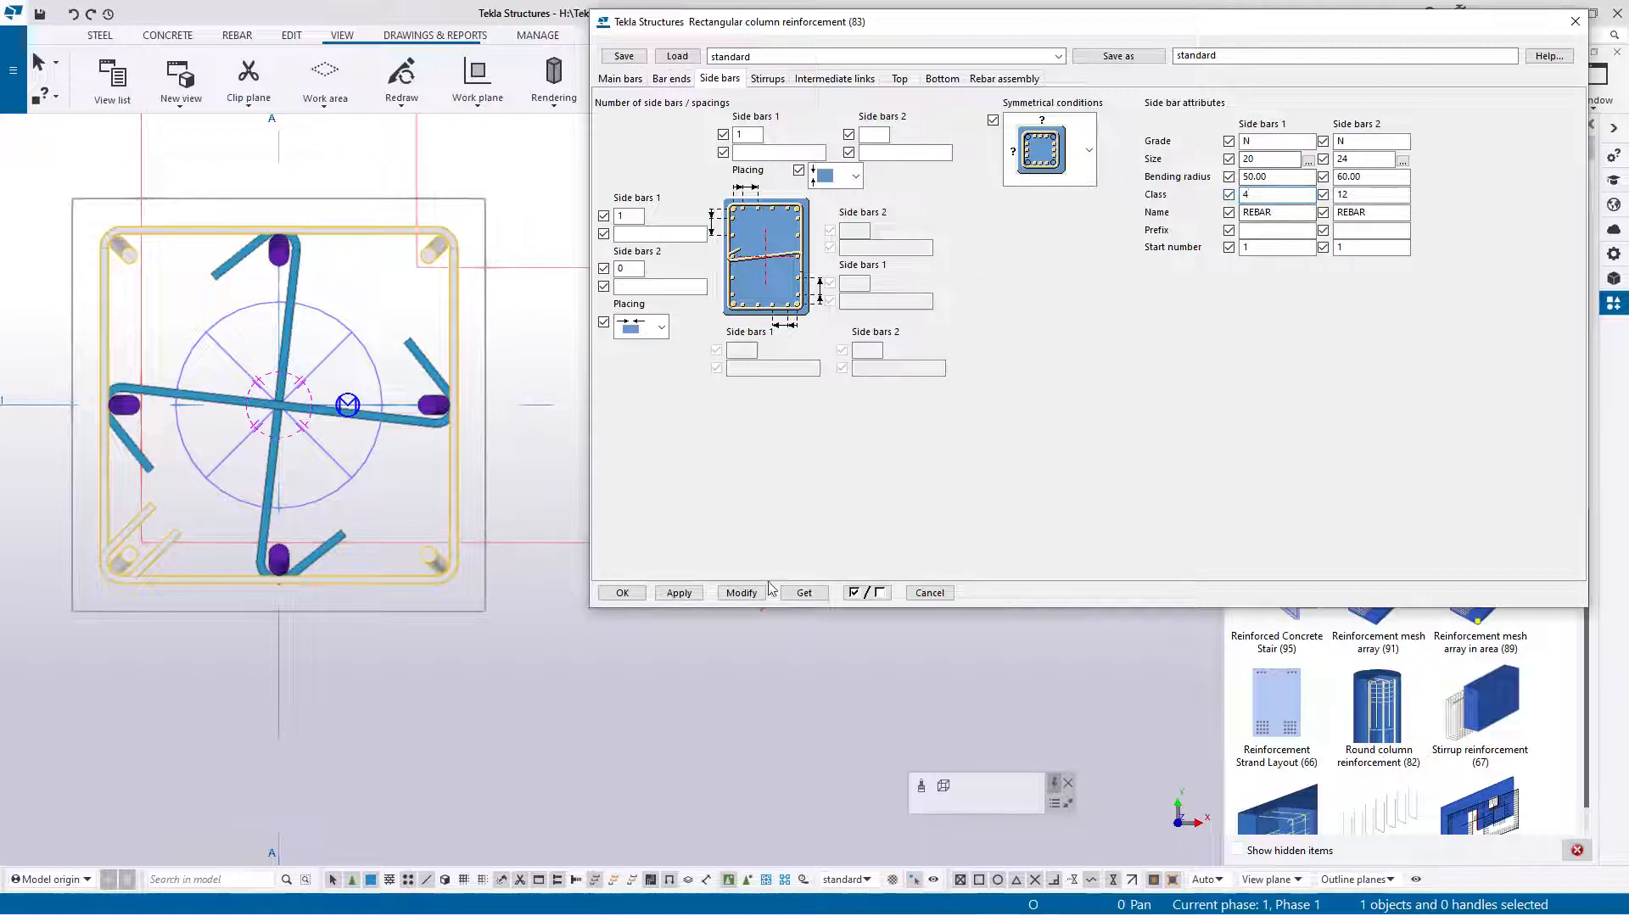
pyautogui.click(742, 594)
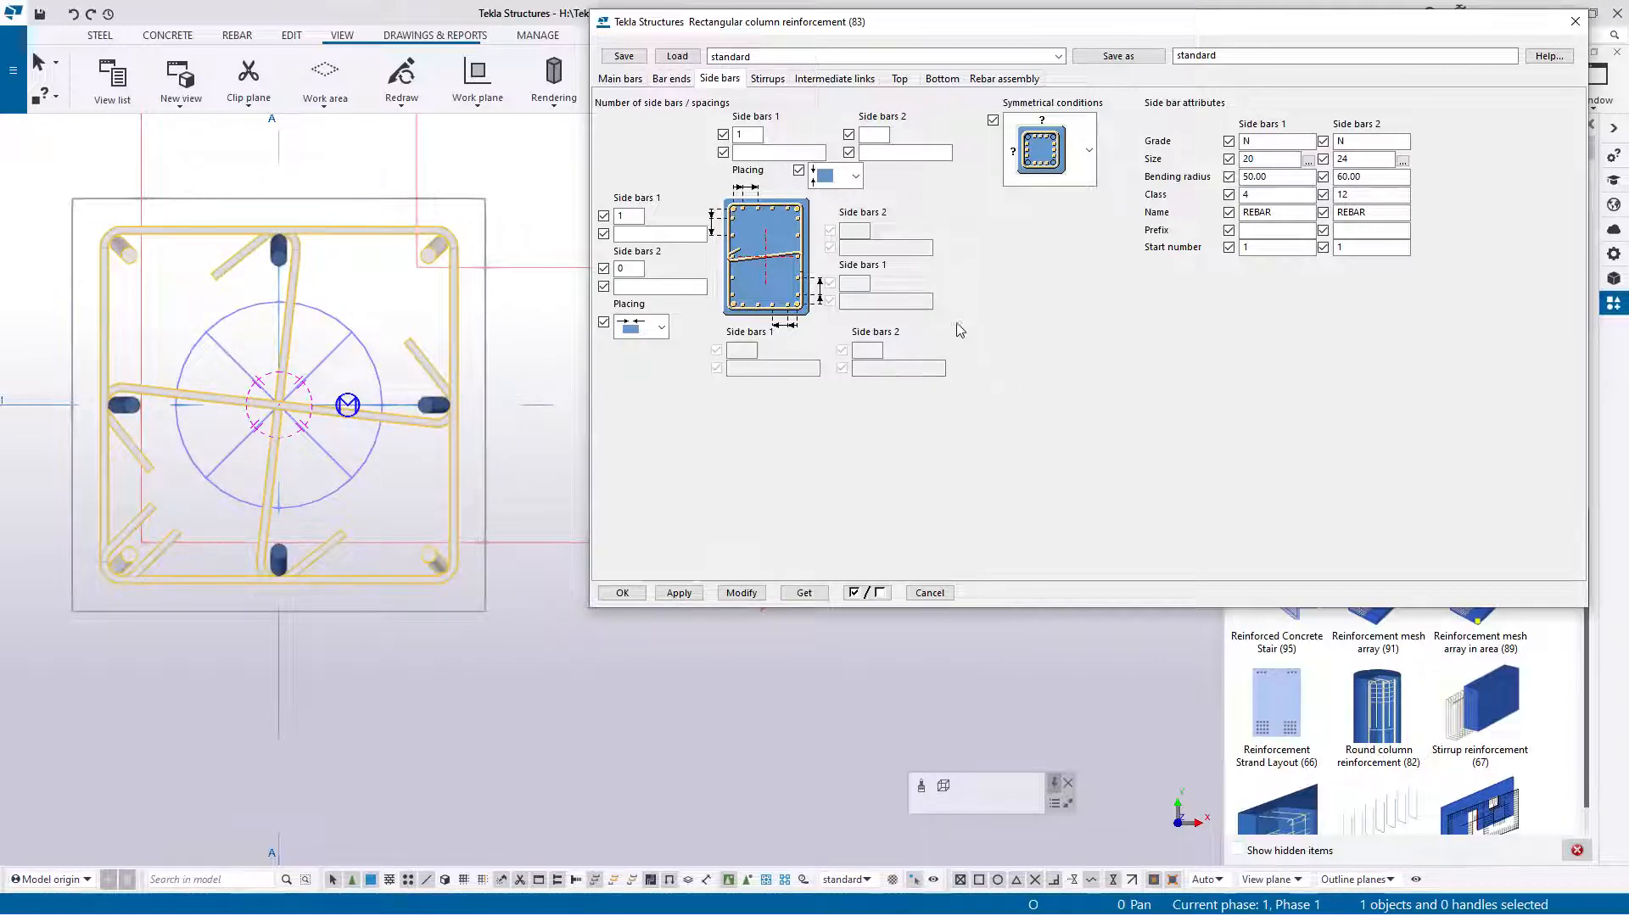
# Step: Open the bar end settings, switch to the Elevation Grid 1 view, and select the lower column's reinforcement component
pyautogui.click(672, 79)
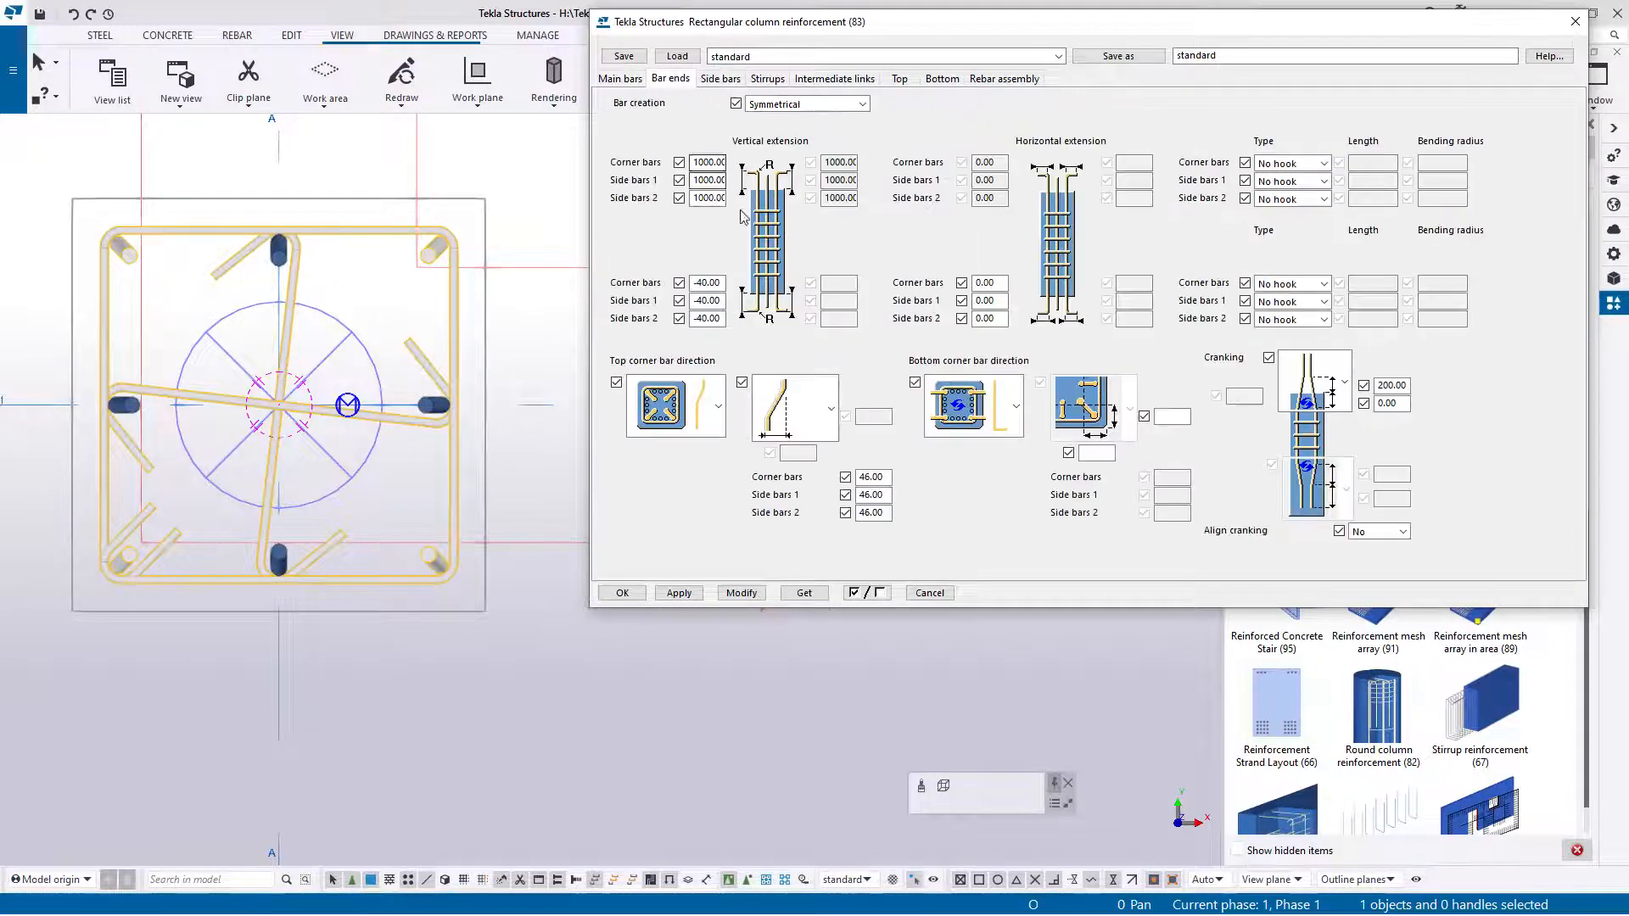
pyautogui.click(537, 441)
pyautogui.hotkey('ctrl', 'Tab')
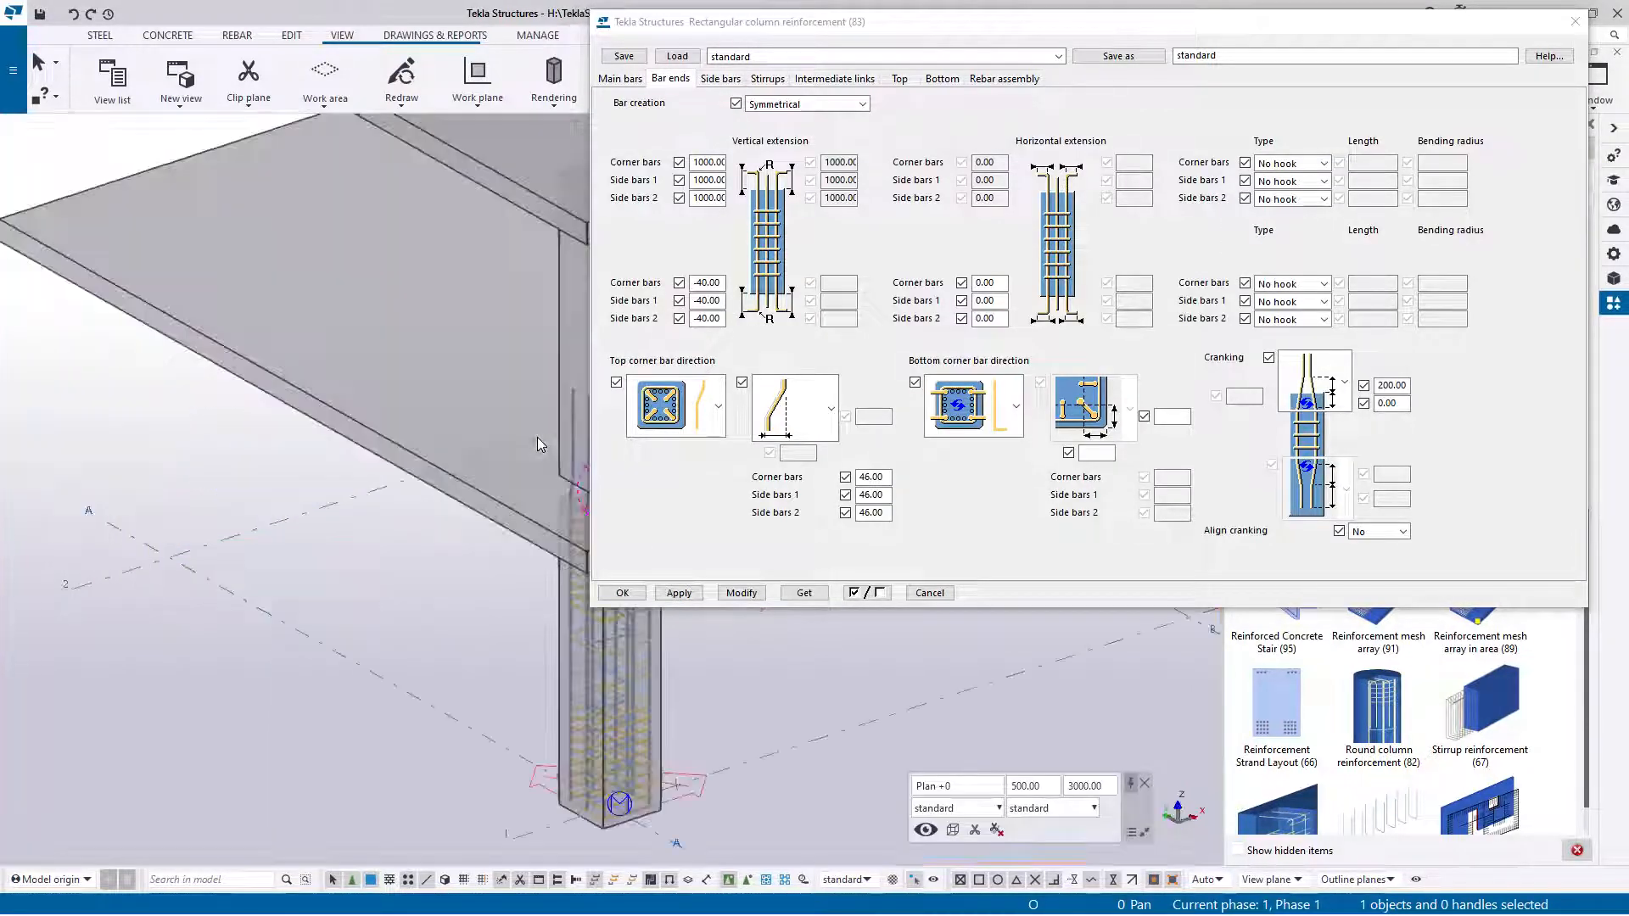
pyautogui.hotkey('ctrl', 'Tab')
pyautogui.moveTo(537, 437); pyautogui.dragTo(404, 535, button='middle')
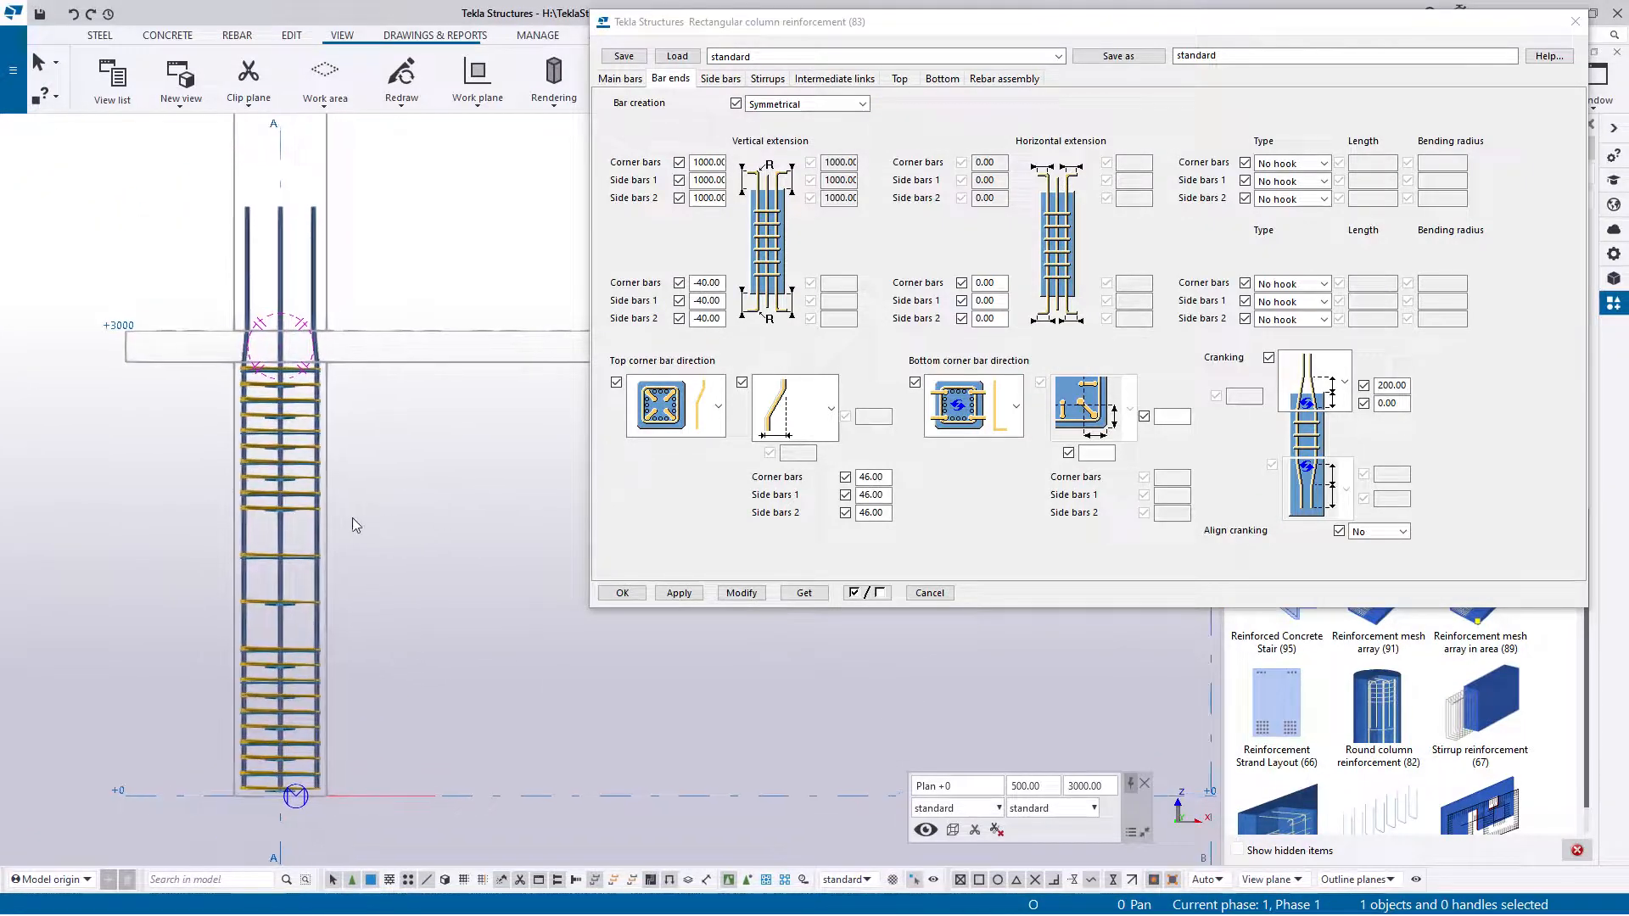
pyautogui.click(298, 511)
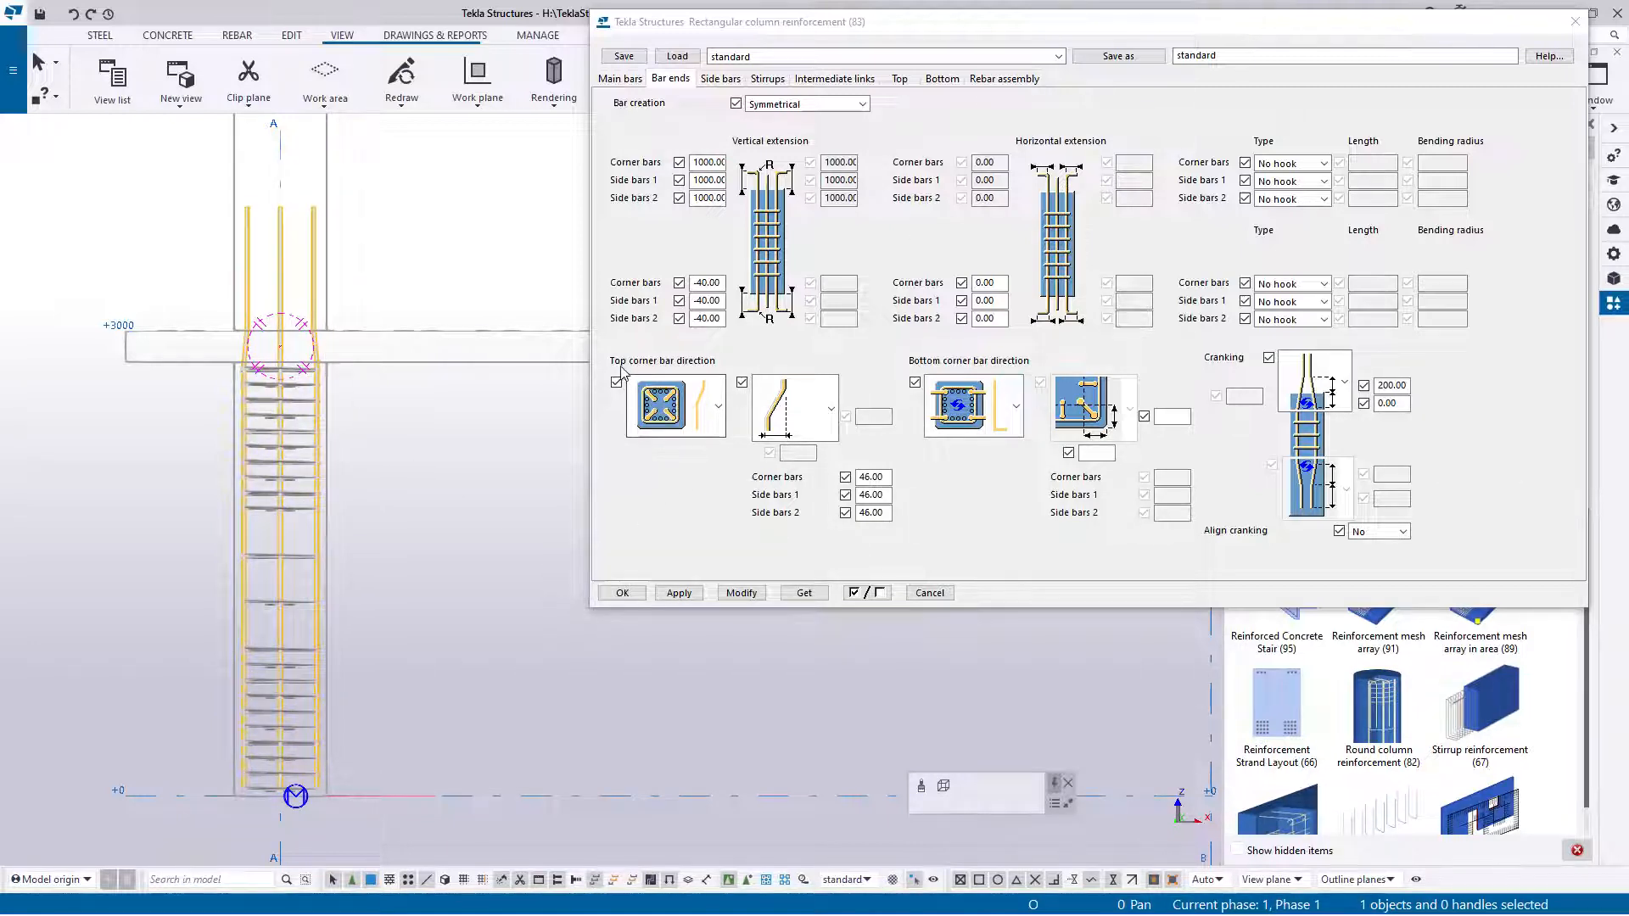
# Step: Review the top corner bar direction and crank type options, keeping the inward-cranked bars with 46.00 offsets for corner and side bars
pyautogui.click(709, 426)
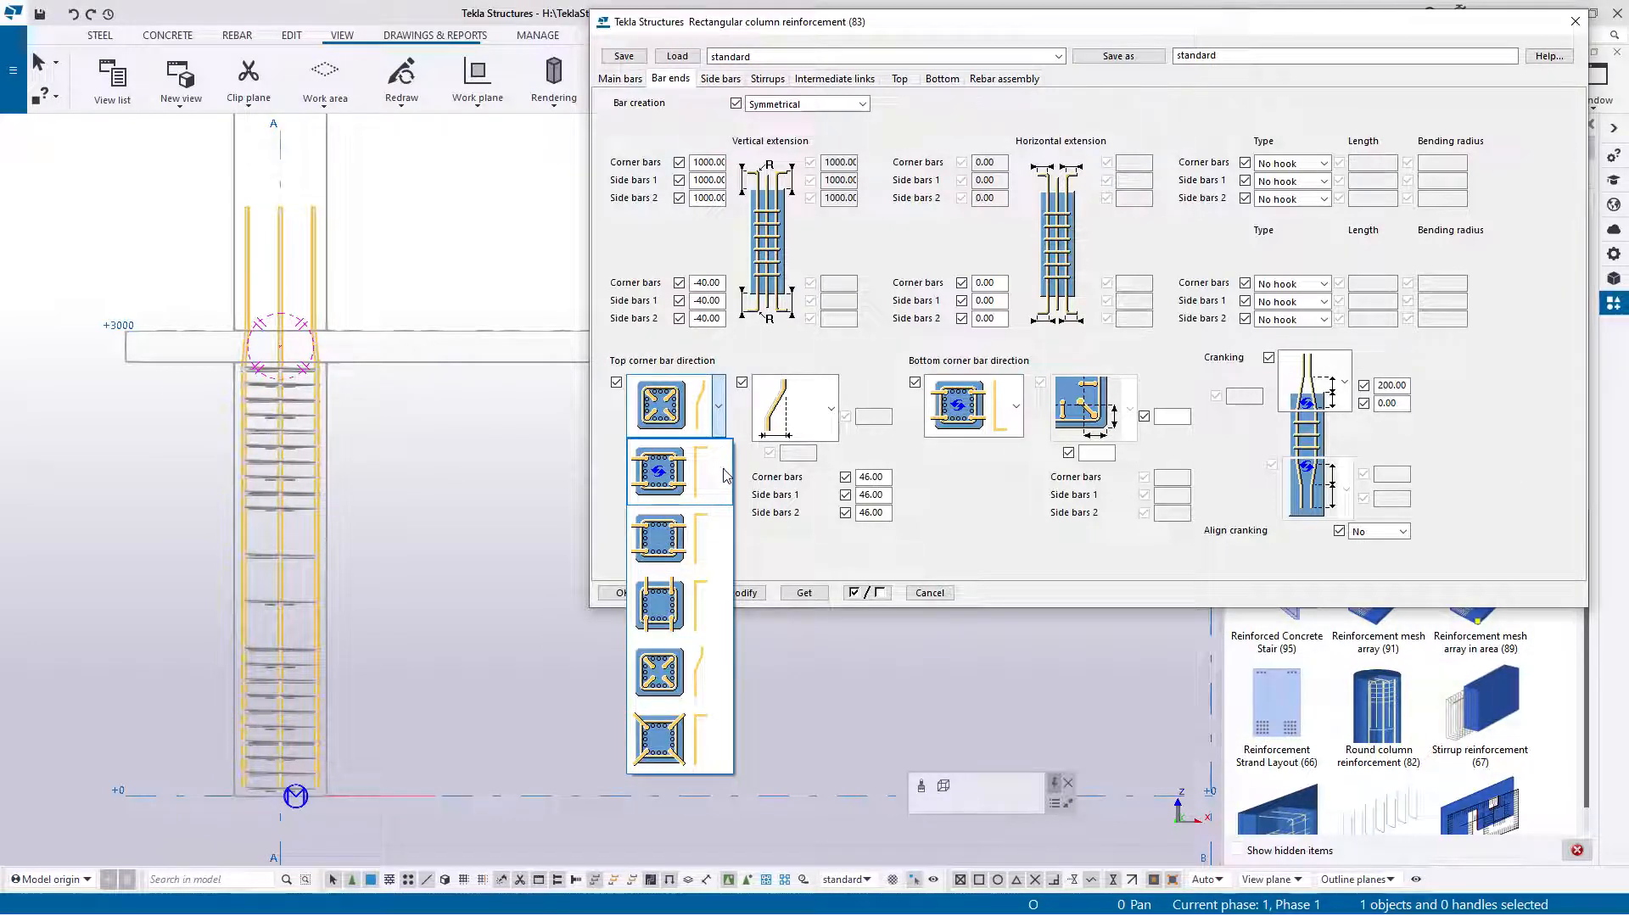
pyautogui.click(679, 684)
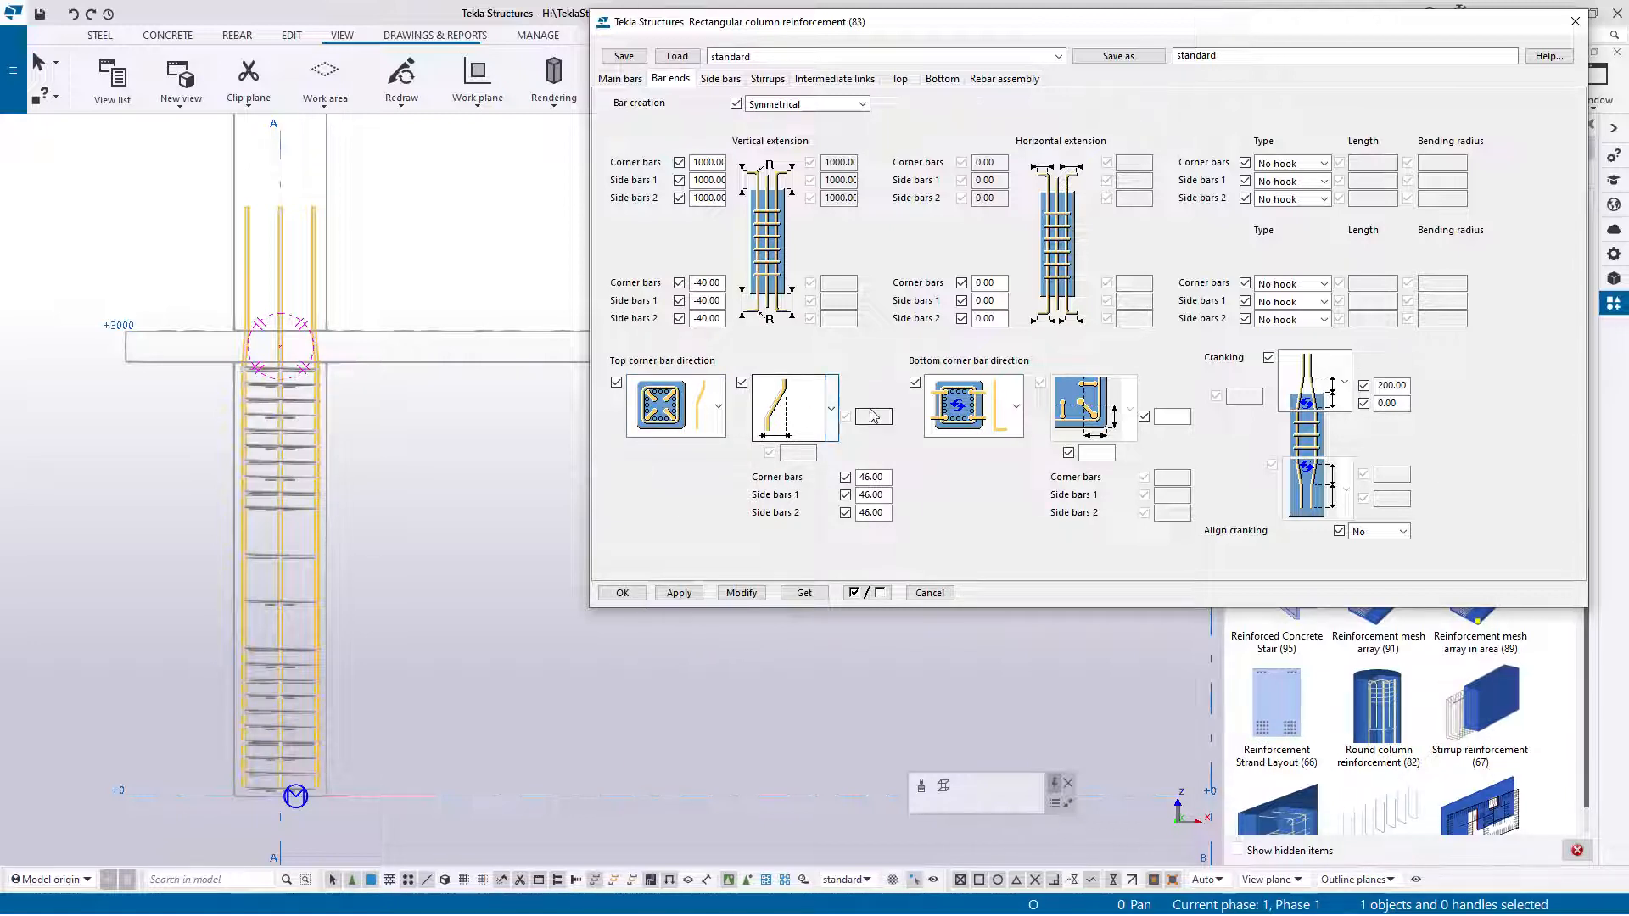
pyautogui.click(832, 420)
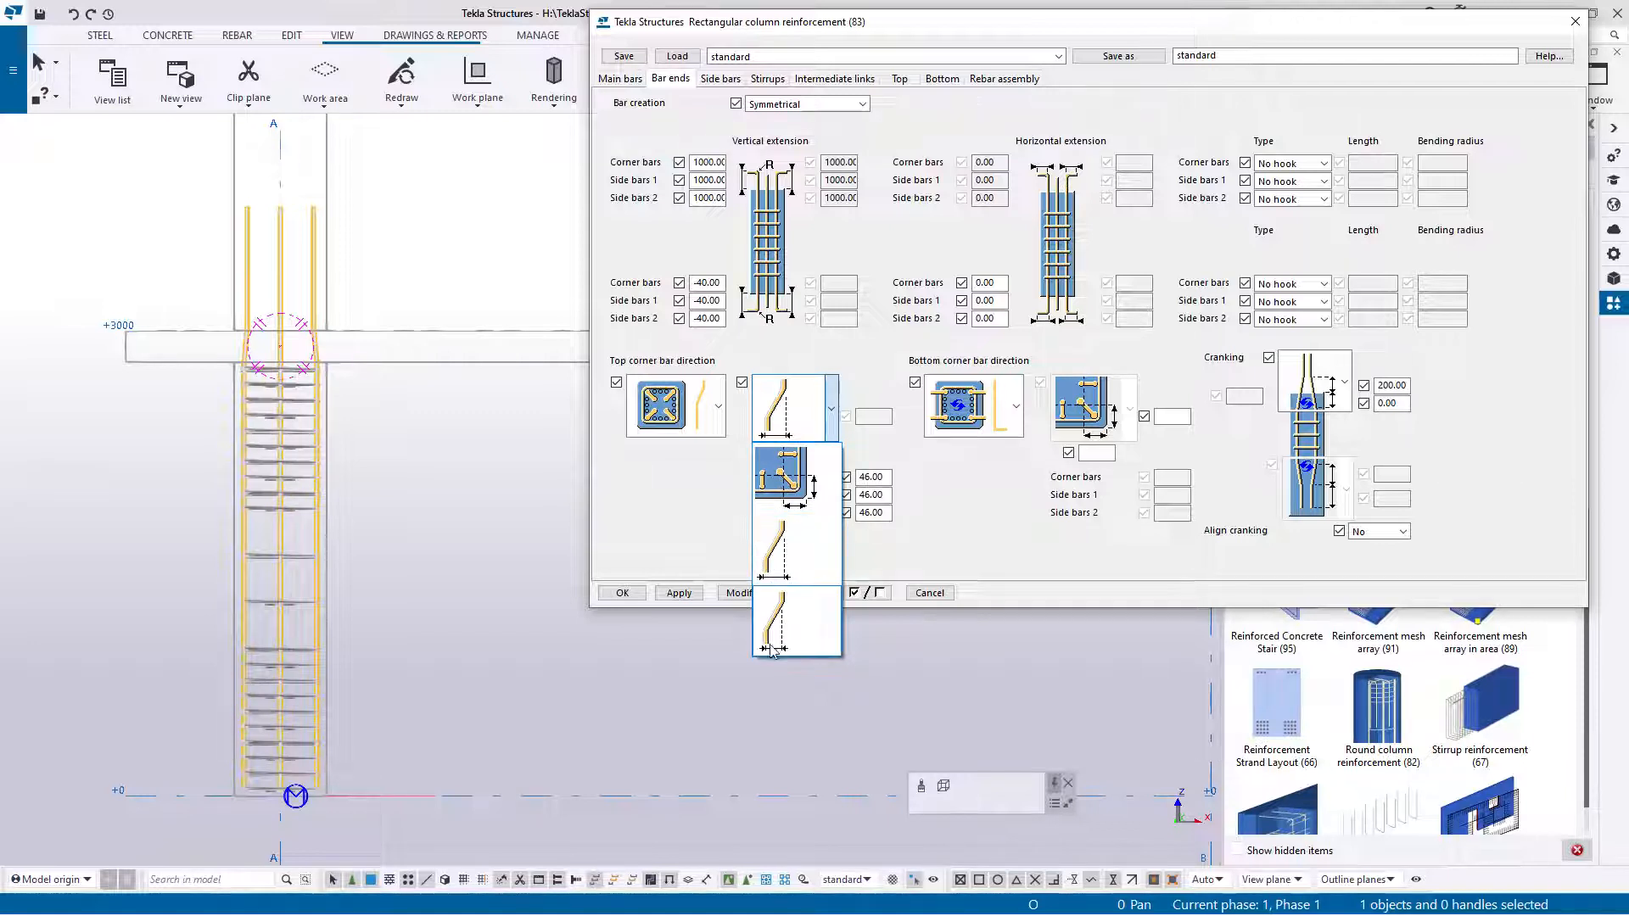
pyautogui.click(787, 558)
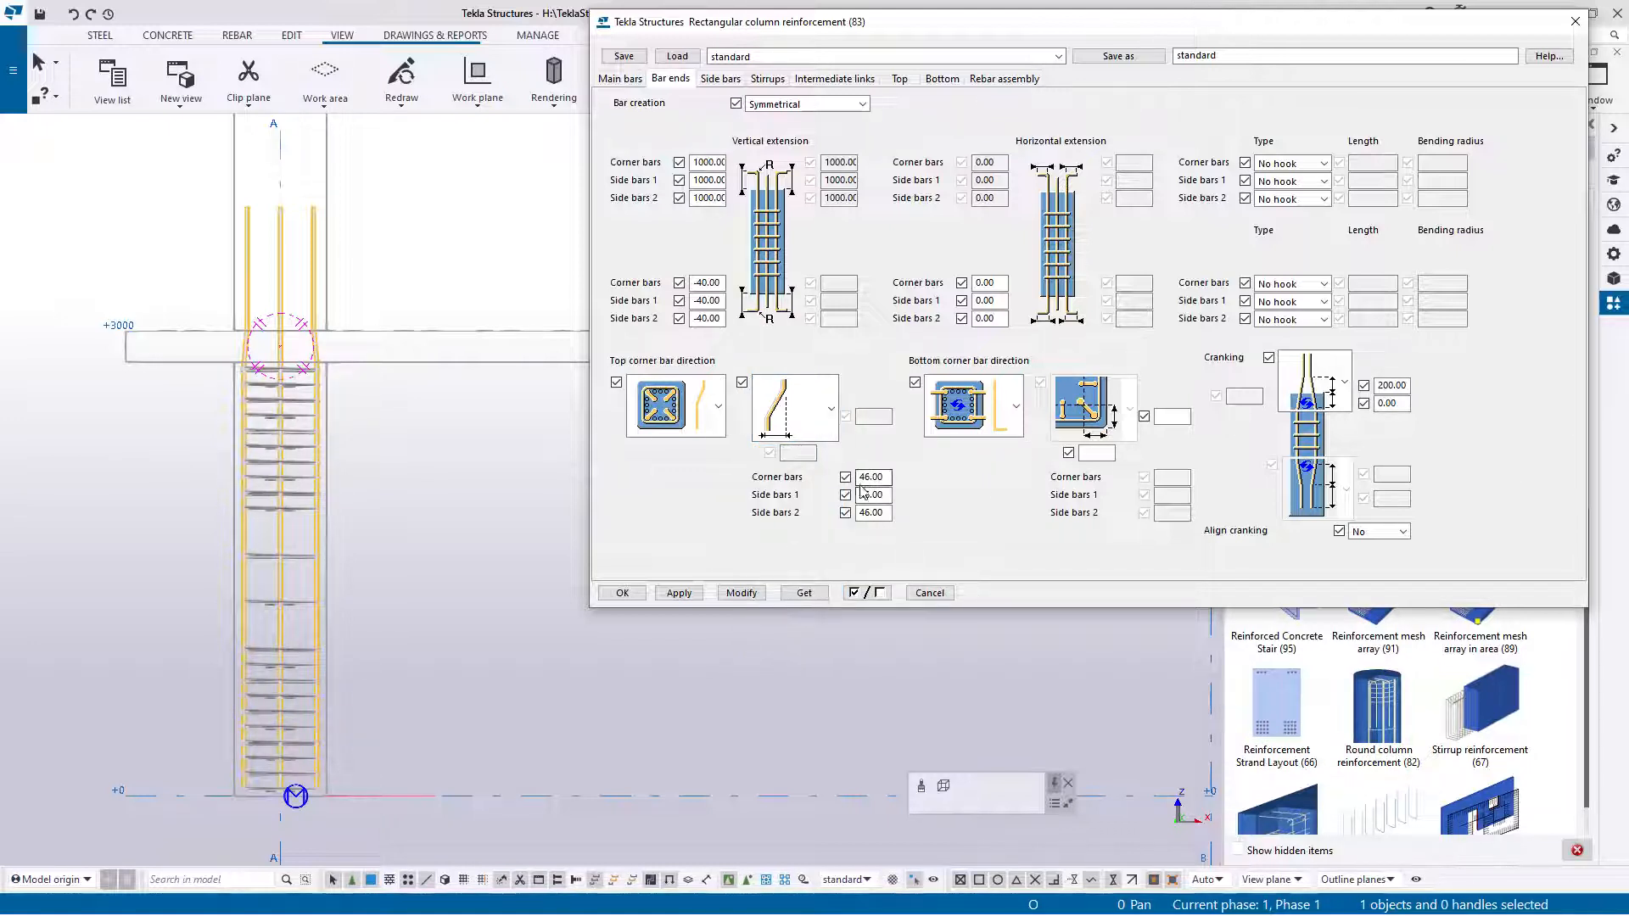
pyautogui.moveTo(885, 478); pyautogui.dragTo(835, 484)
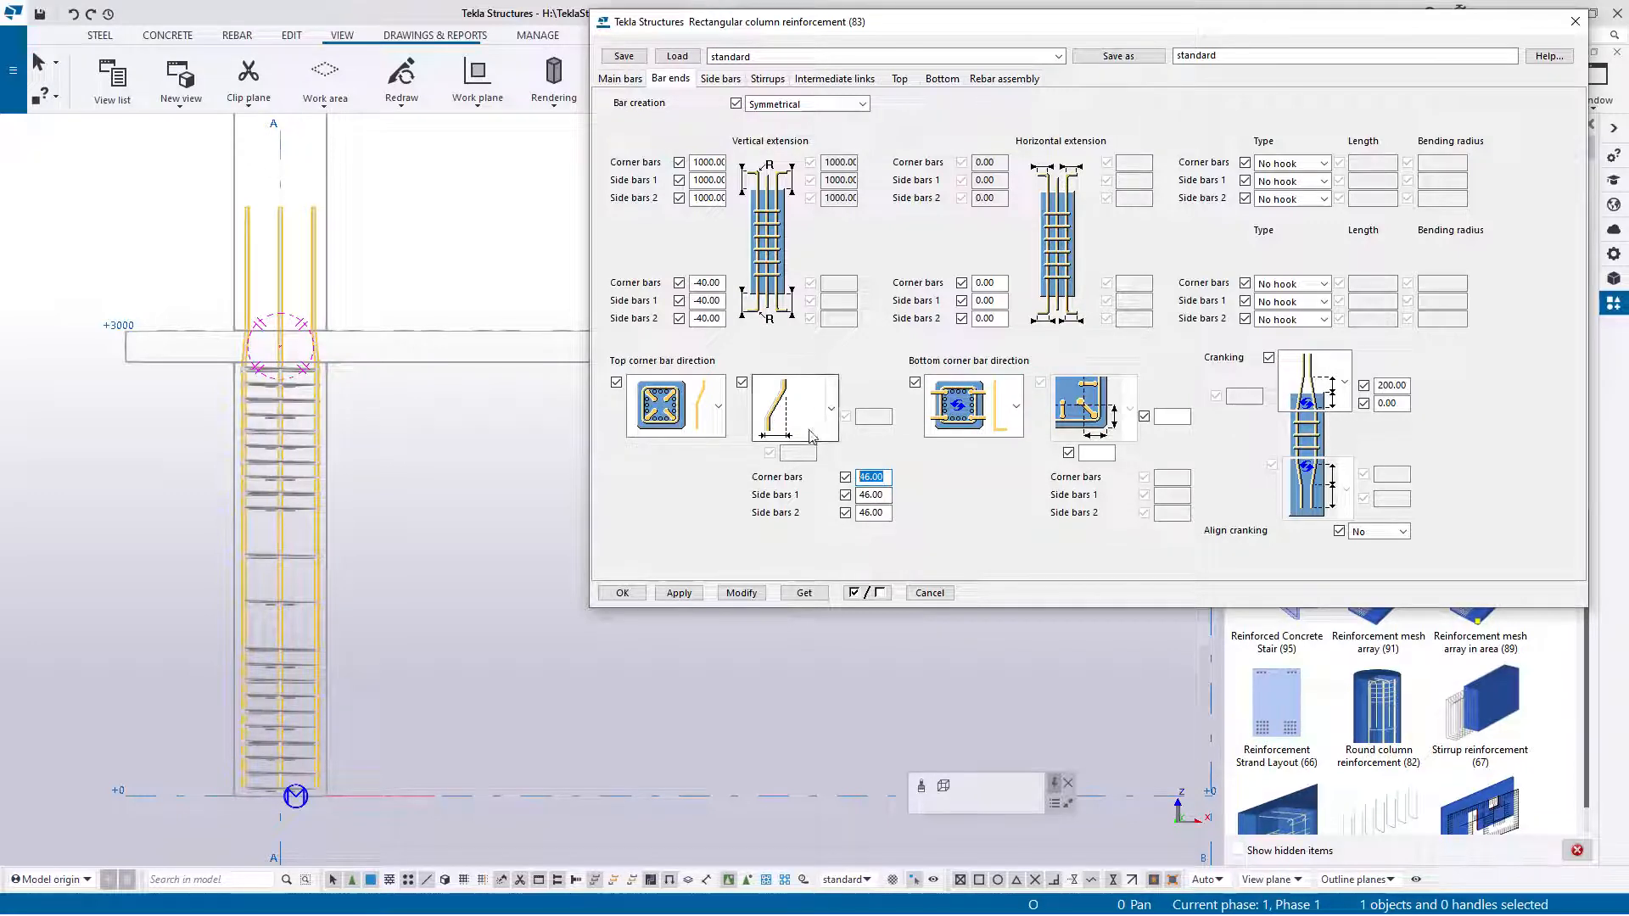
pyautogui.click(886, 477)
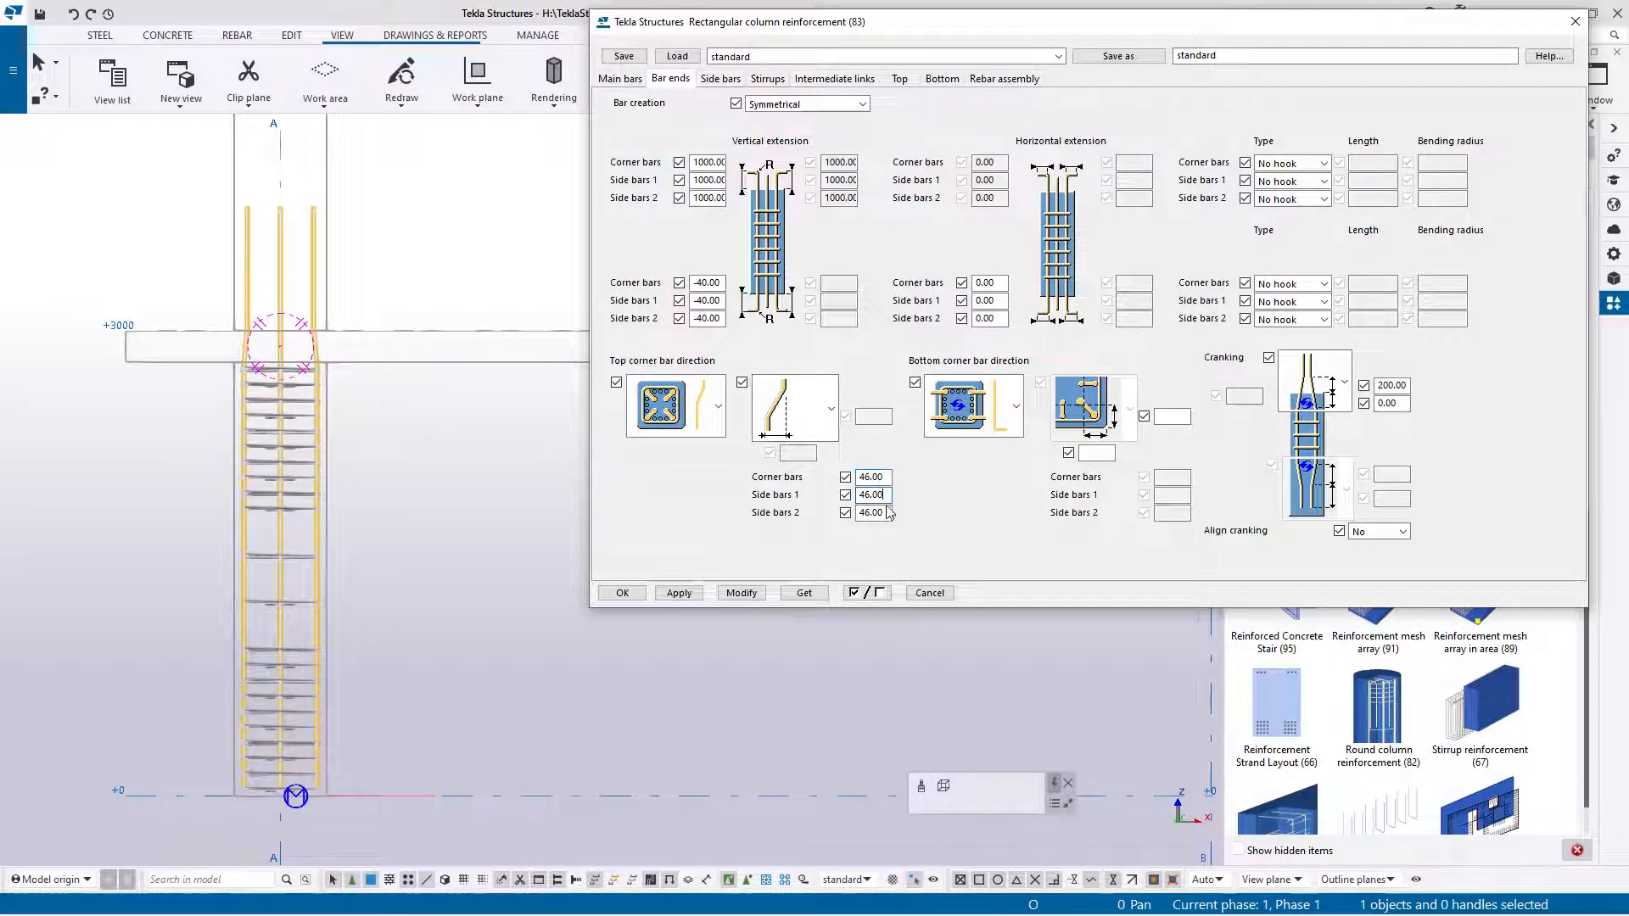
pyautogui.click(882, 512)
pyautogui.click(739, 593)
# Step: Review the top cranking options and vertical extensions, keeping the default cranking with 200.00 and 0.00, and modify the component
pyautogui.click(1345, 383)
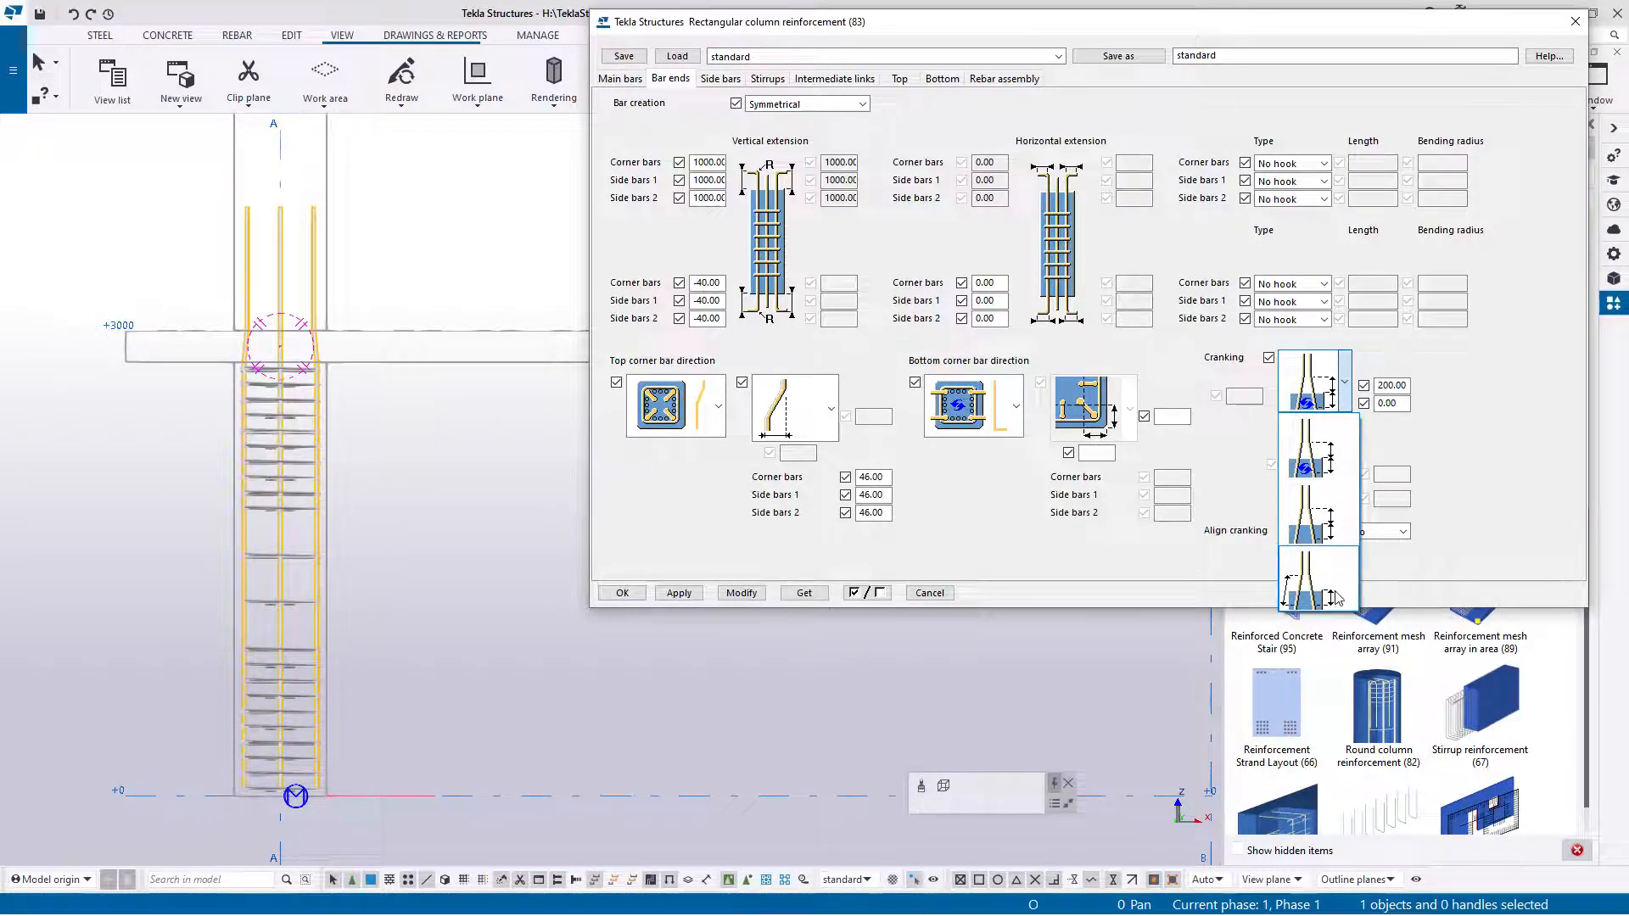
pyautogui.click(1335, 465)
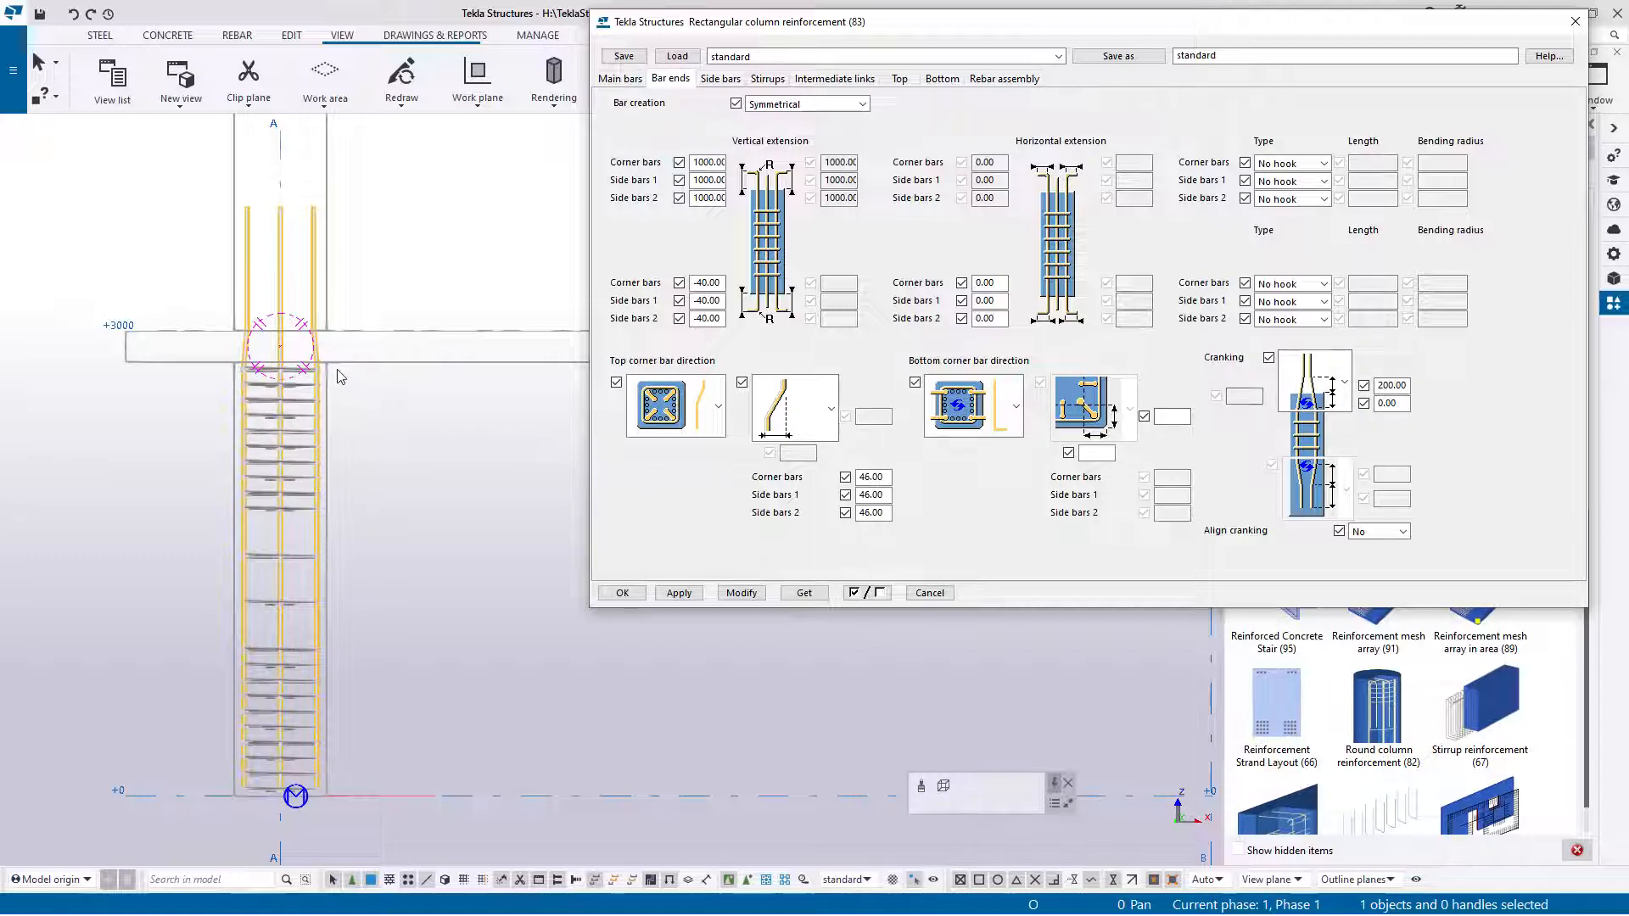
pyautogui.click(1403, 405)
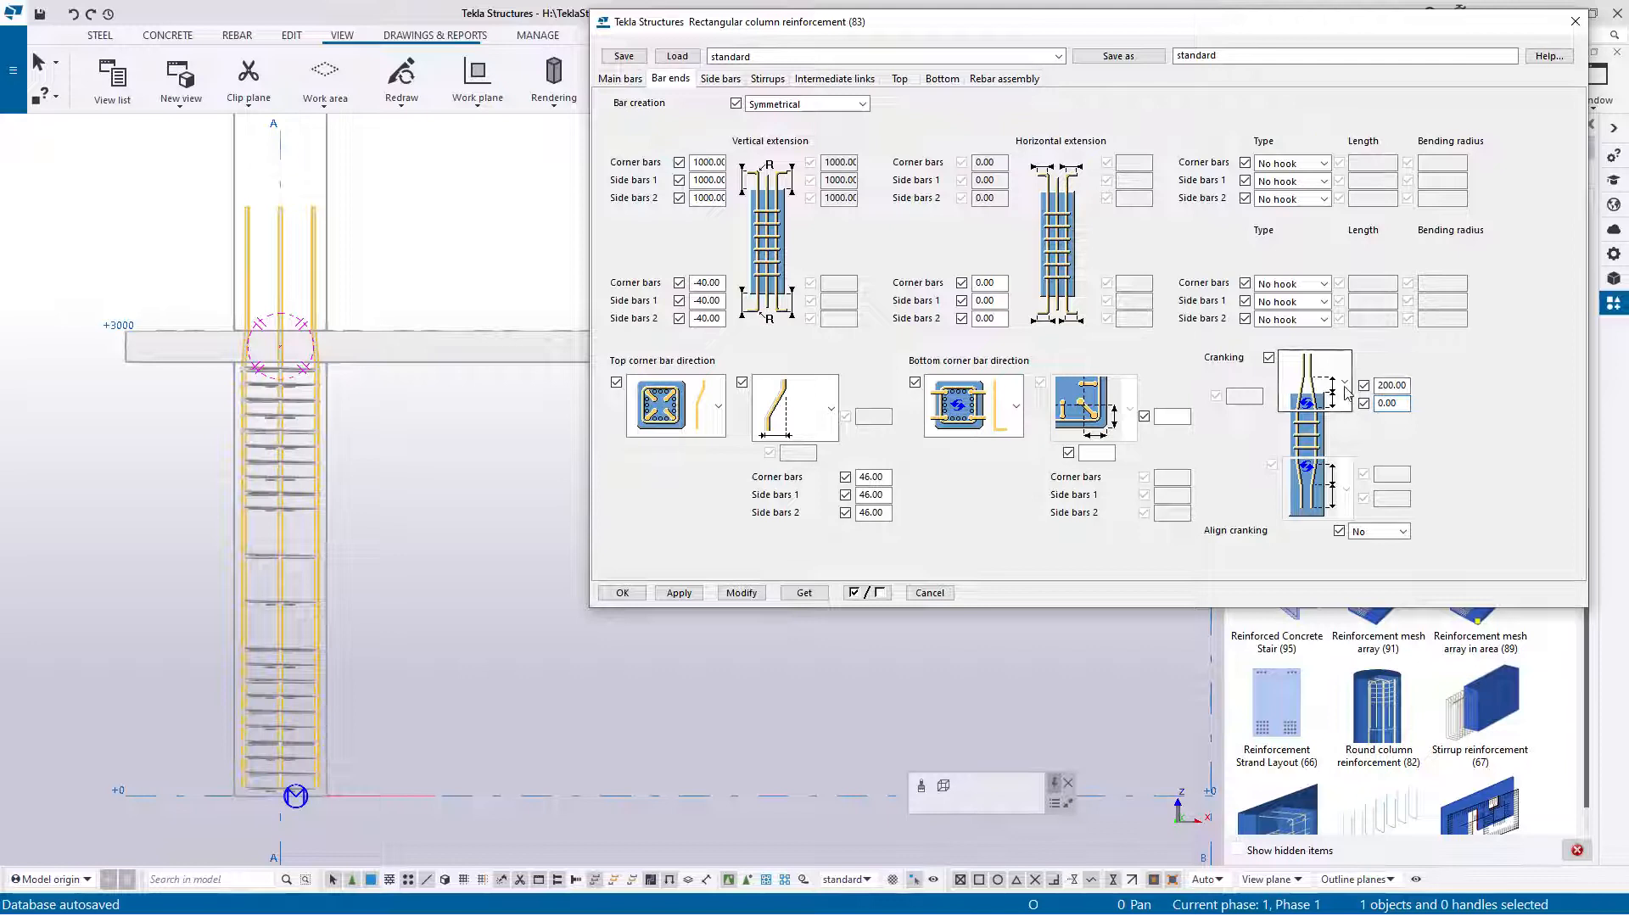
pyautogui.click(1402, 386)
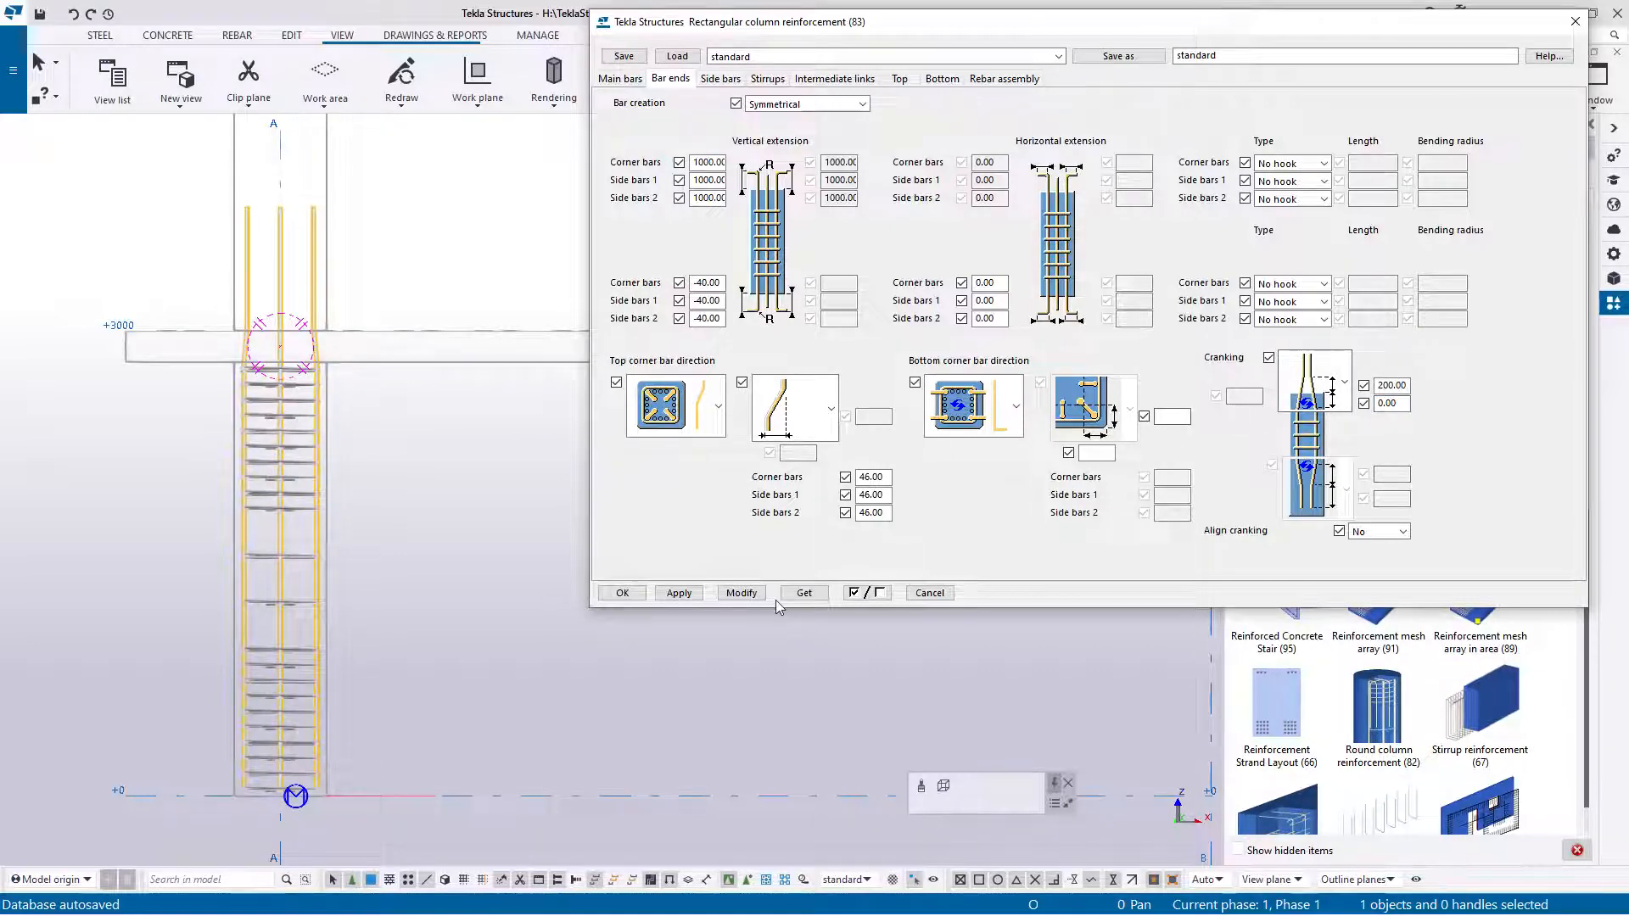
pyautogui.click(749, 597)
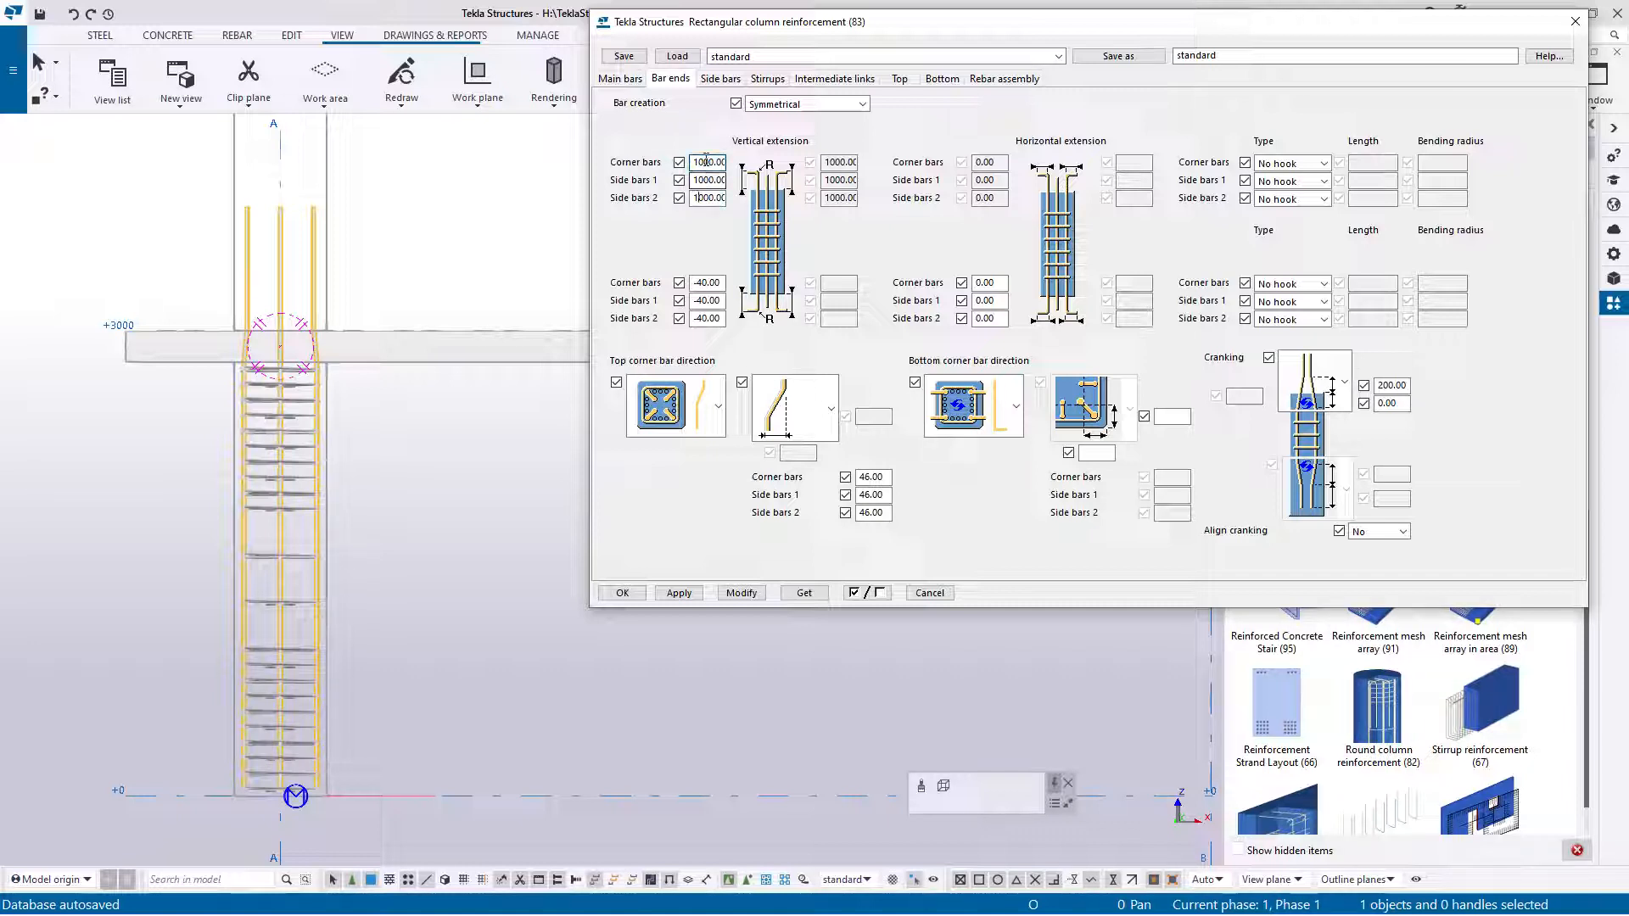
pyautogui.click(741, 592)
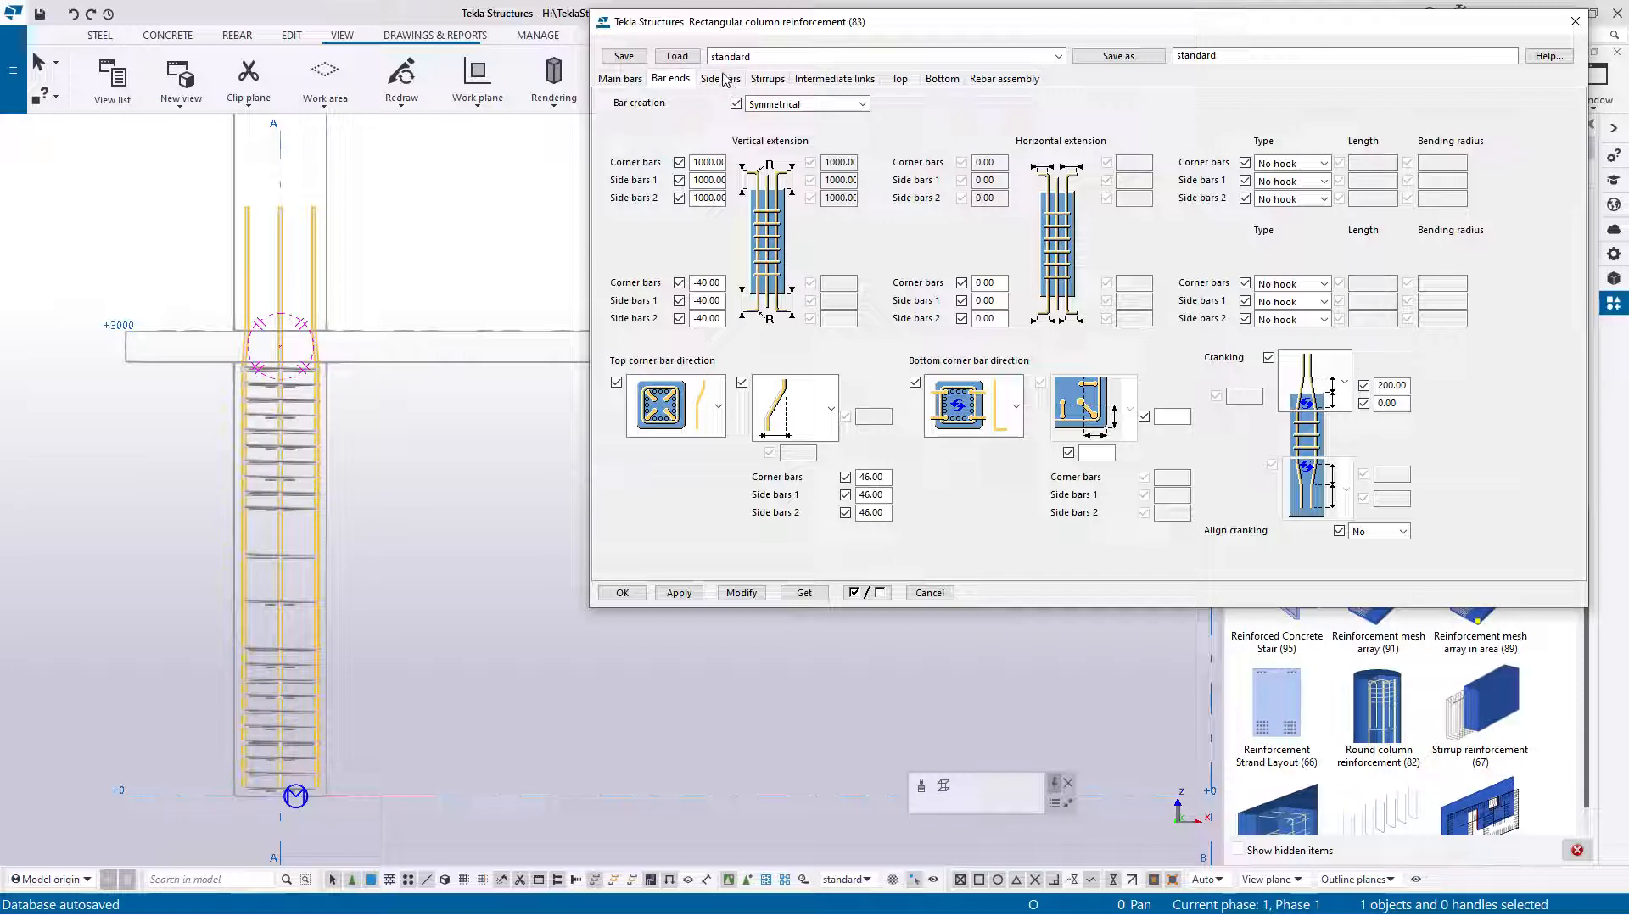
# Step: Set the stirrup end distances to 50 at the column's top and 100 at its base, modify the component, and check the base stirrups
pyautogui.click(768, 79)
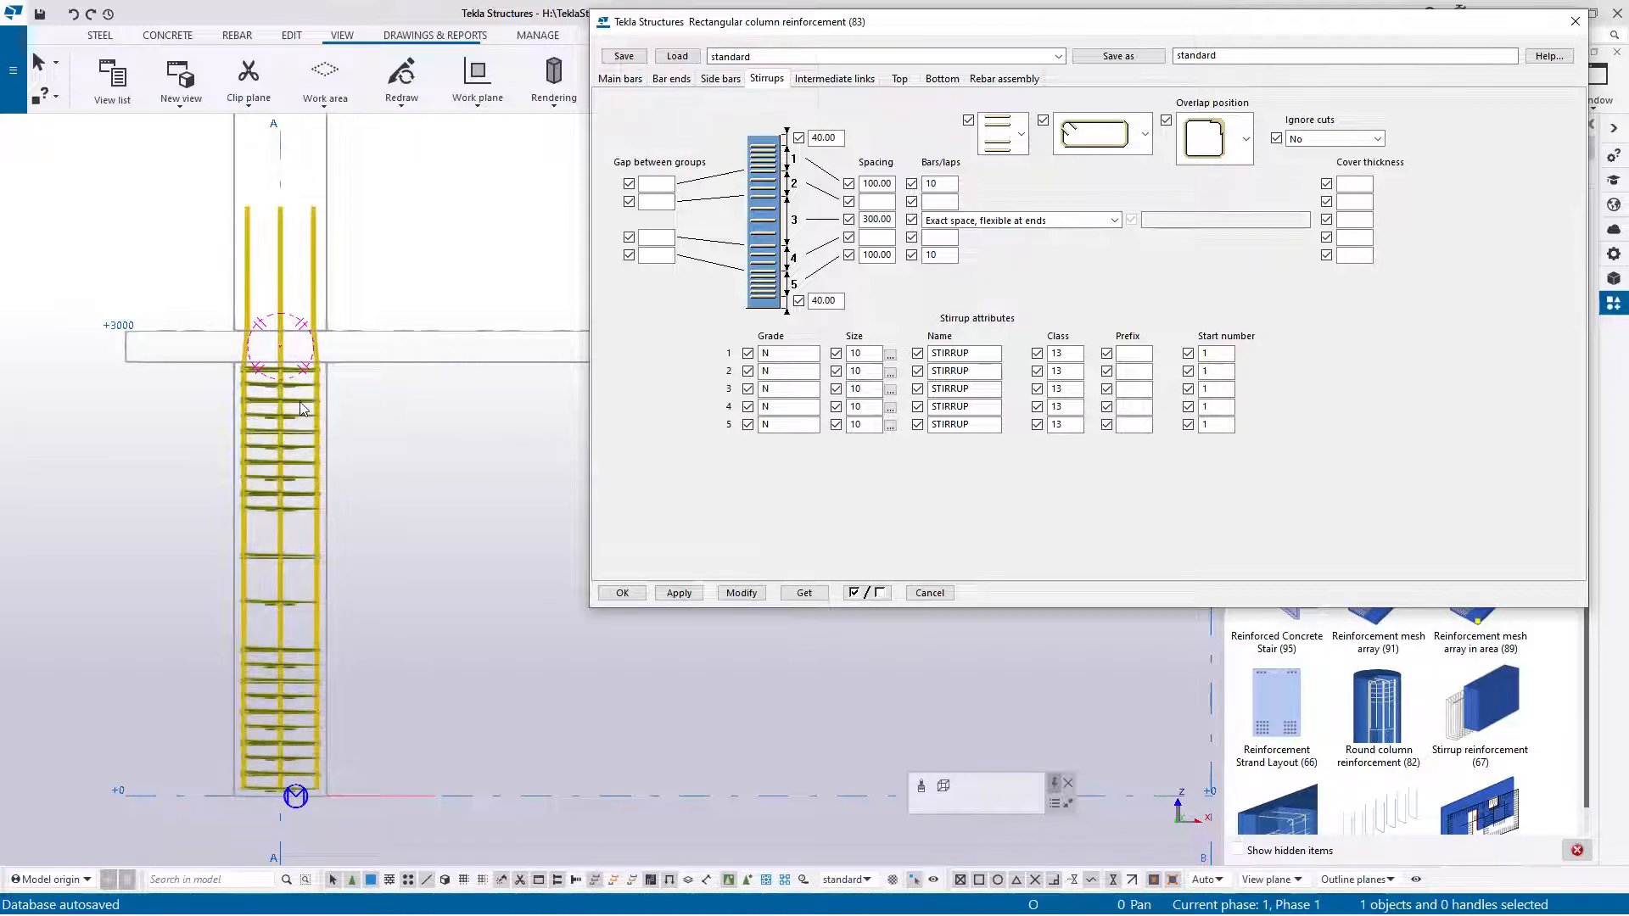
pyautogui.doubleClick(820, 137)
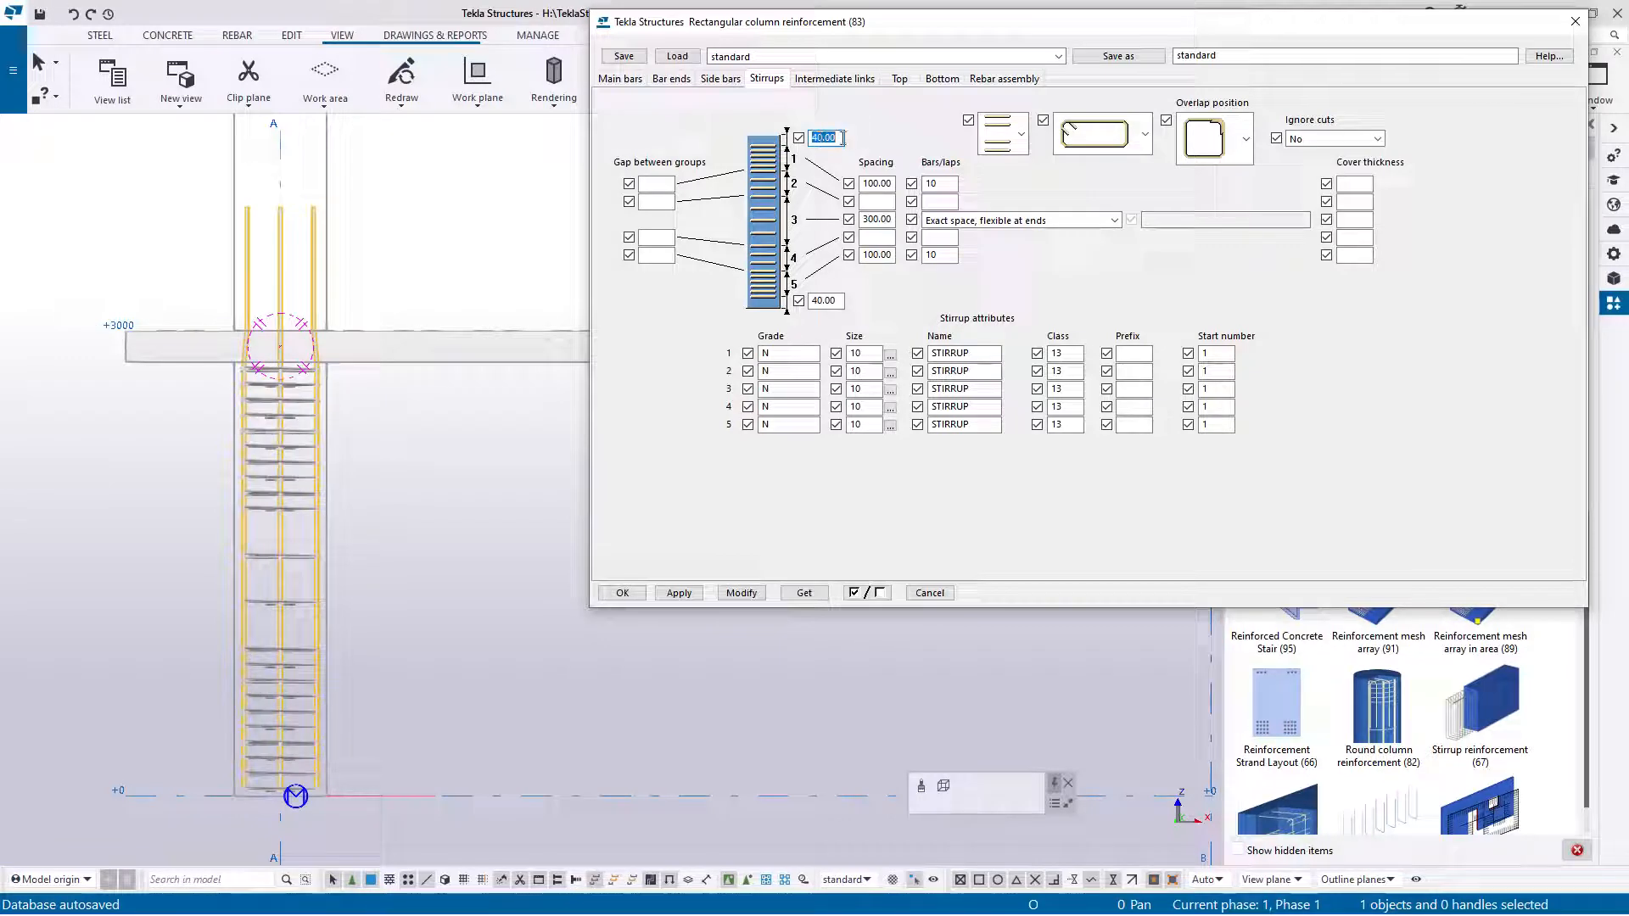
pyautogui.write('50')
pyautogui.doubleClick(818, 300)
pyautogui.write('100')
pyautogui.click(737, 595)
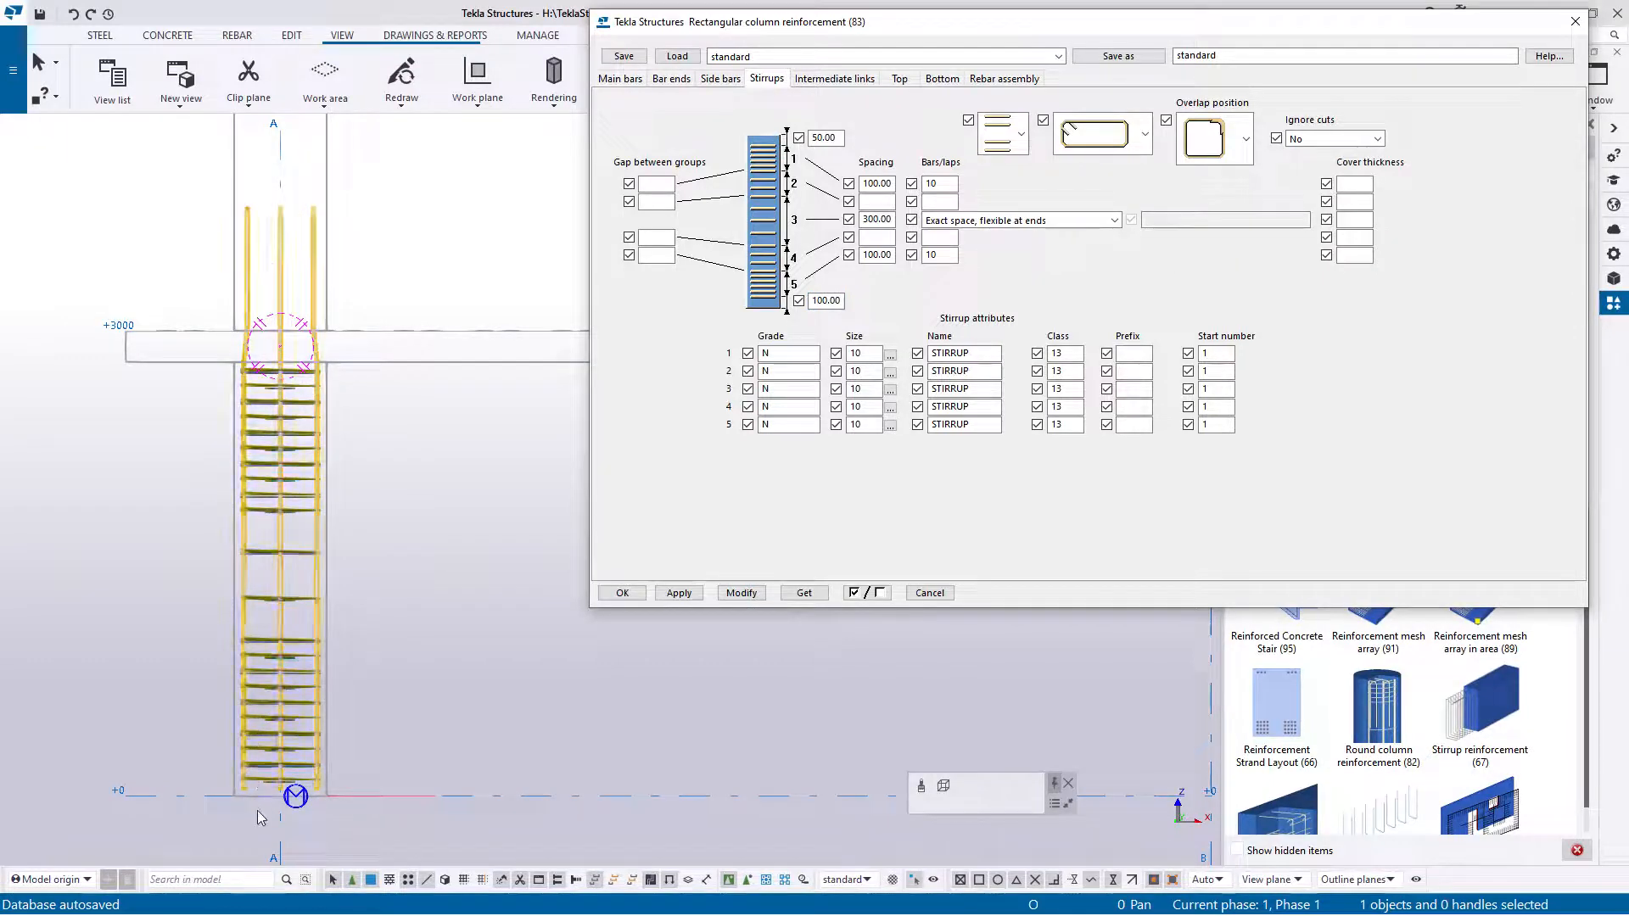
pyautogui.scroll(8, 261, 804)
pyautogui.moveTo(262, 804); pyautogui.dragTo(317, 732, button='middle')
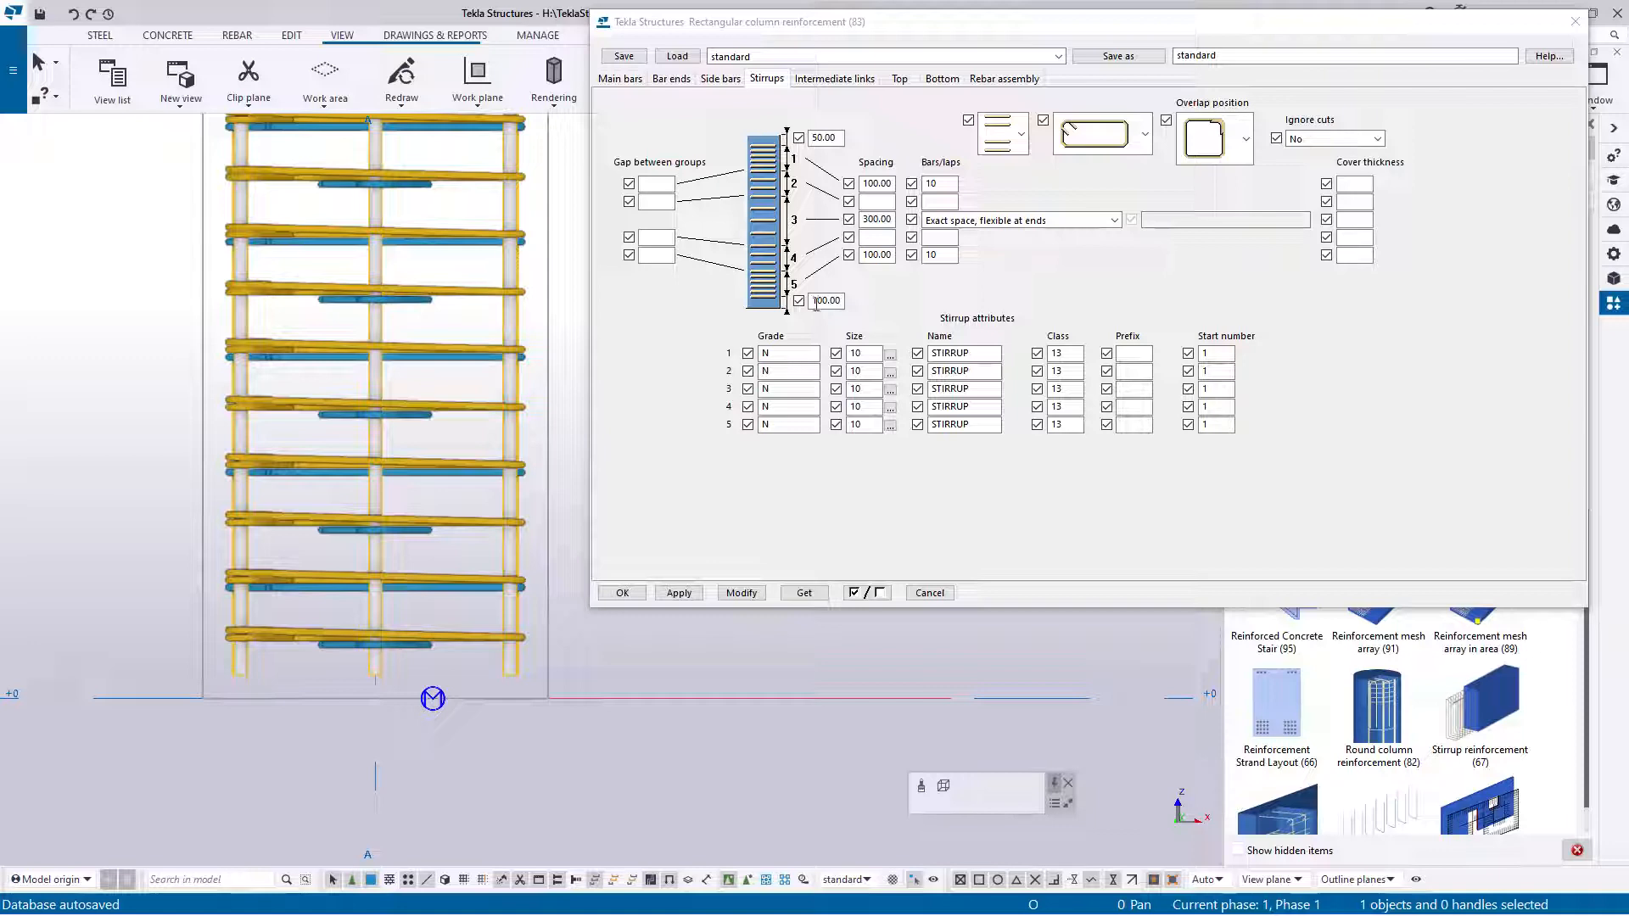
# Step: Set the spacing of the middle stirrup group 3 to 200, modify the component, and check the column's mid-height stirrups
pyautogui.scroll(-1, 500, 409)
pyautogui.moveTo(500, 378); pyautogui.dragTo(379, 462, button='middle')
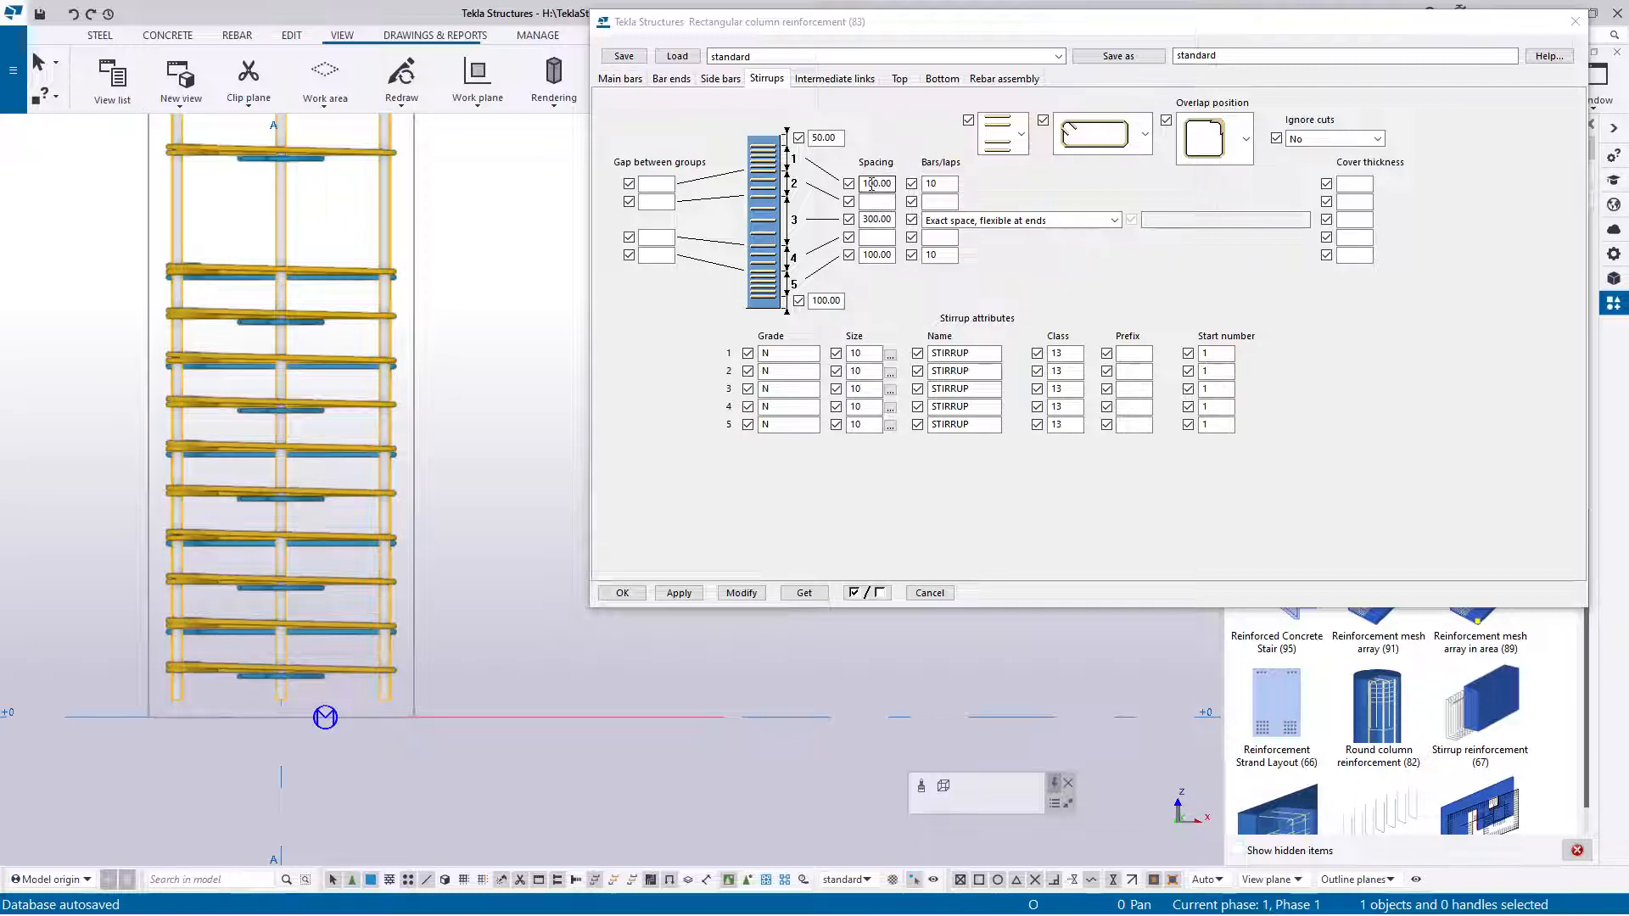
pyautogui.doubleClick(878, 220)
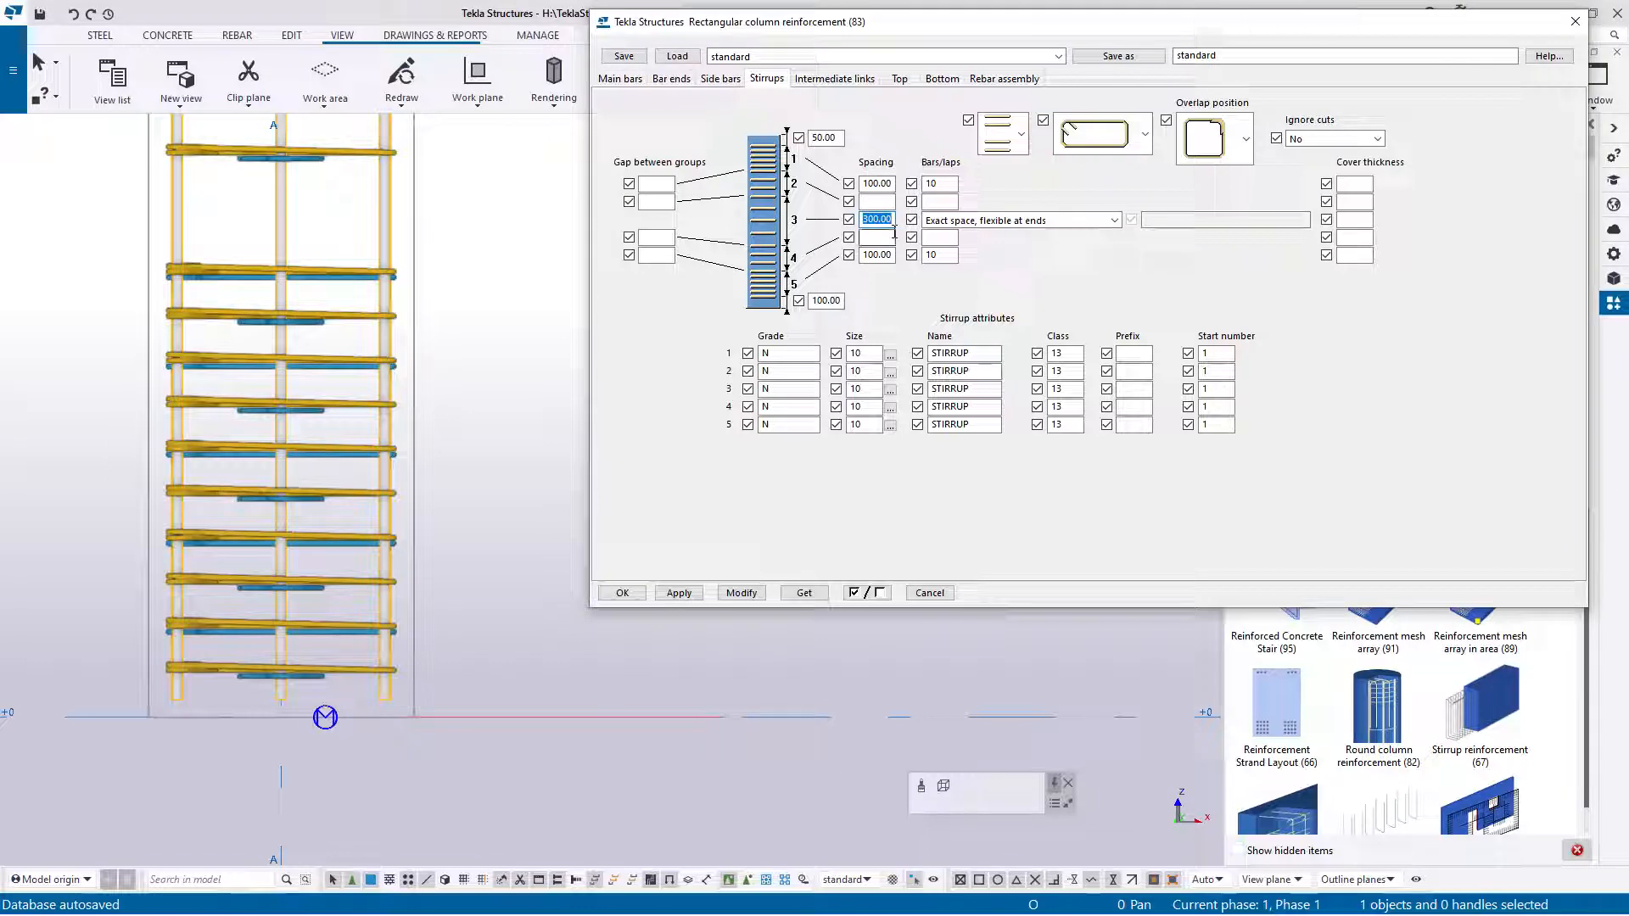
pyautogui.write('2')
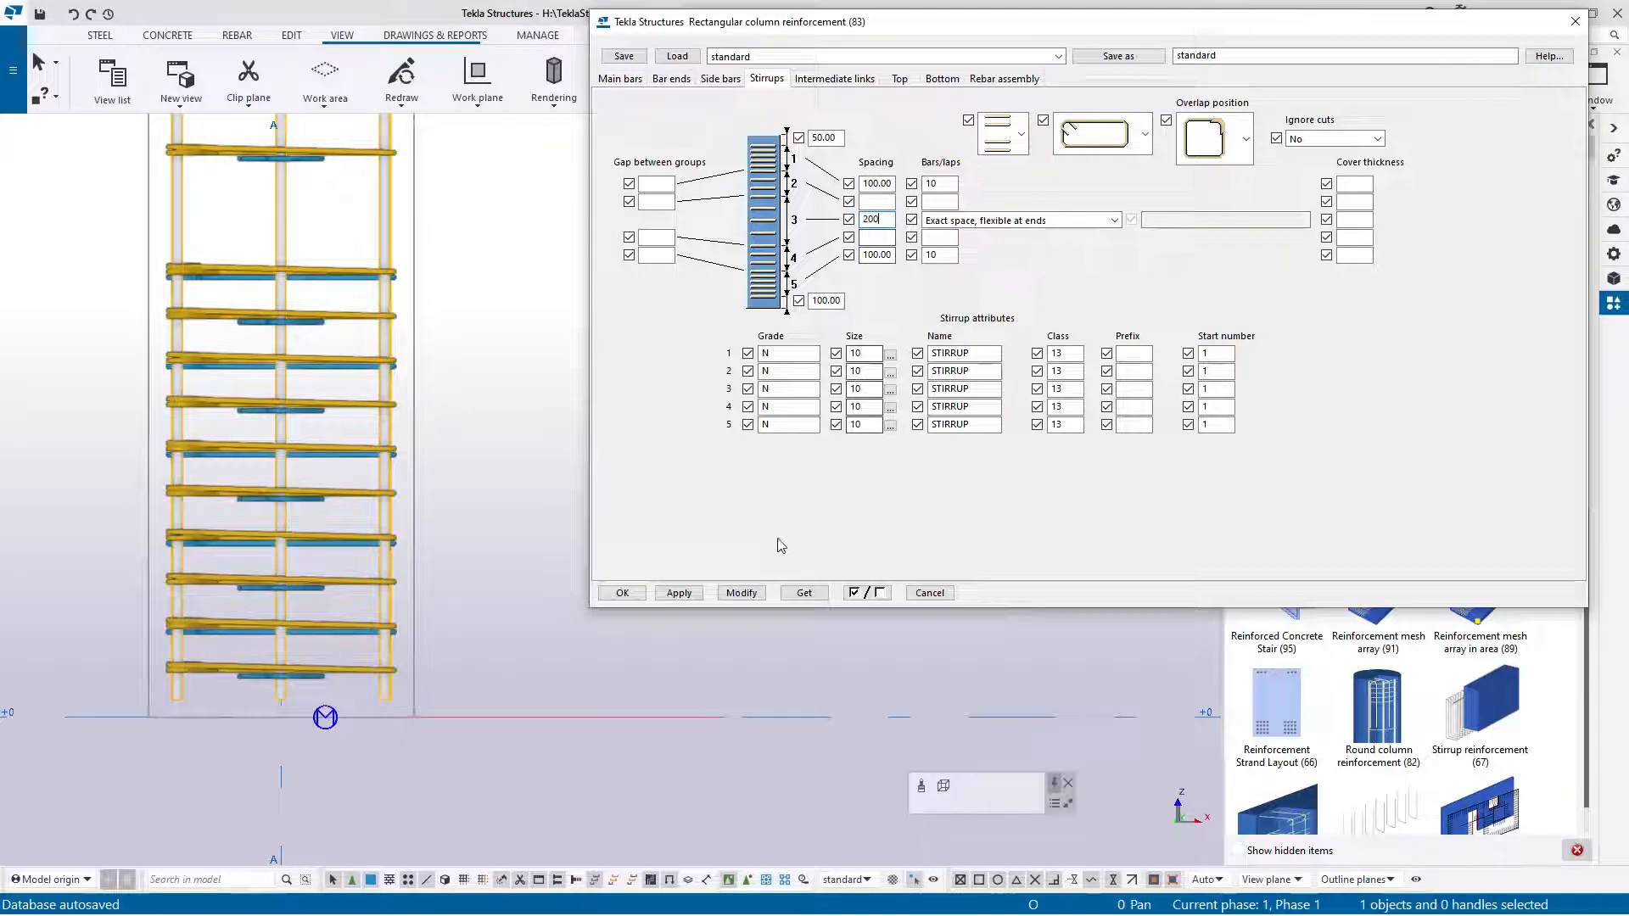
pyautogui.click(741, 593)
pyautogui.scroll(-2, 425, 353)
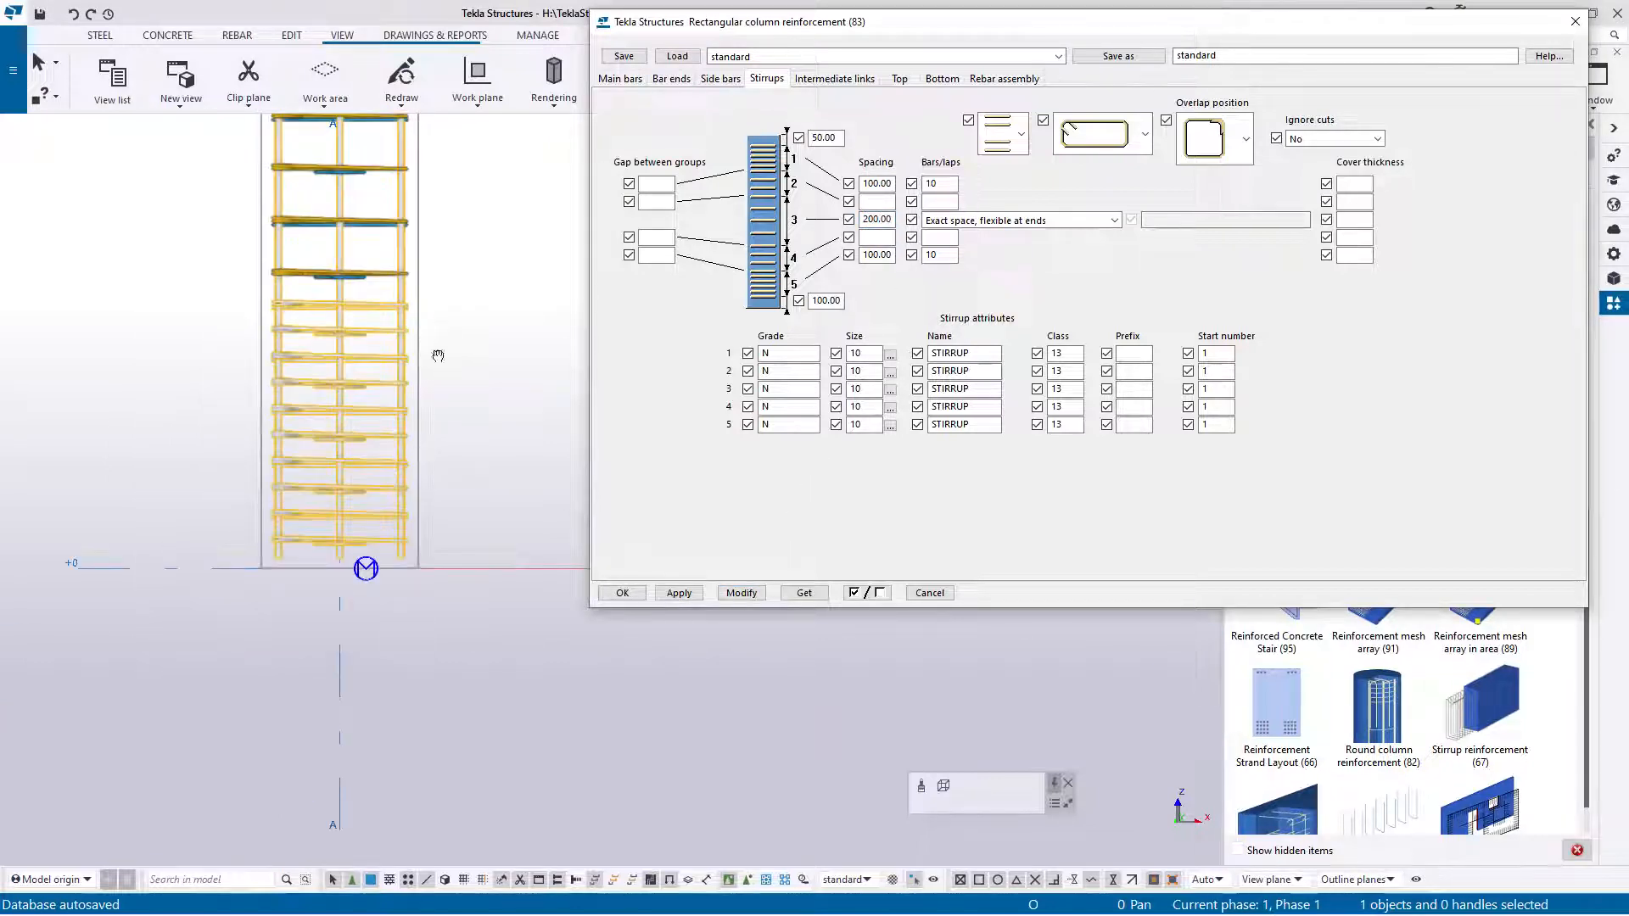
pyautogui.moveTo(435, 356); pyautogui.dragTo(363, 472, button='middle')
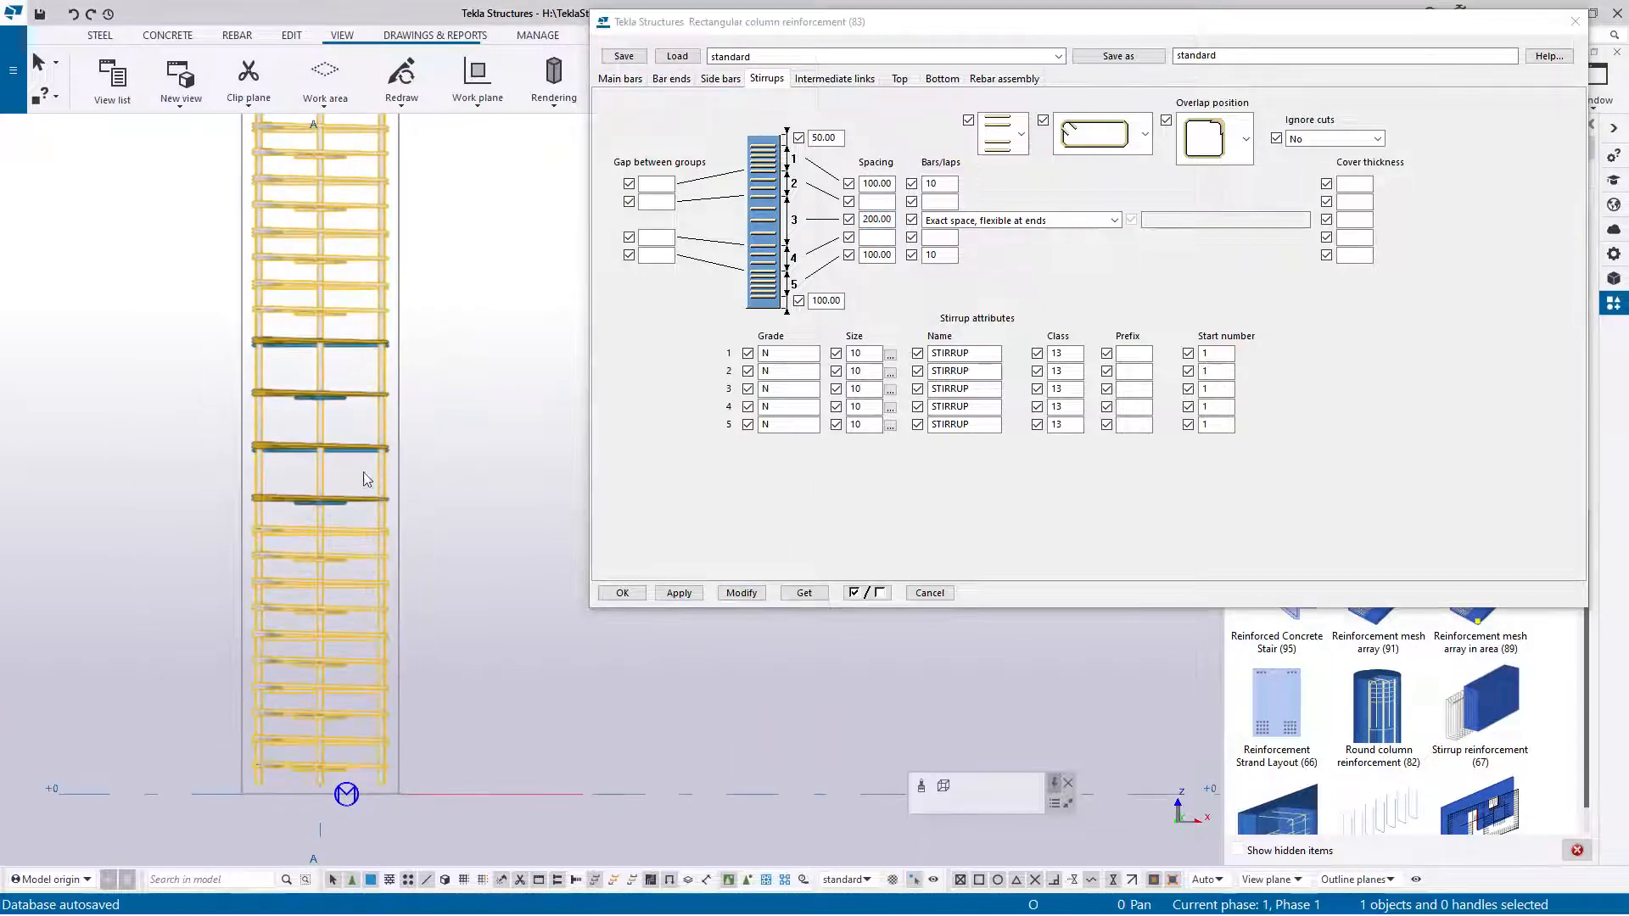
# Step: Set the top stirrup group 1 to 4 bars at 50 spacing, modify the component, and check the full column elevation
pyautogui.click(871, 255)
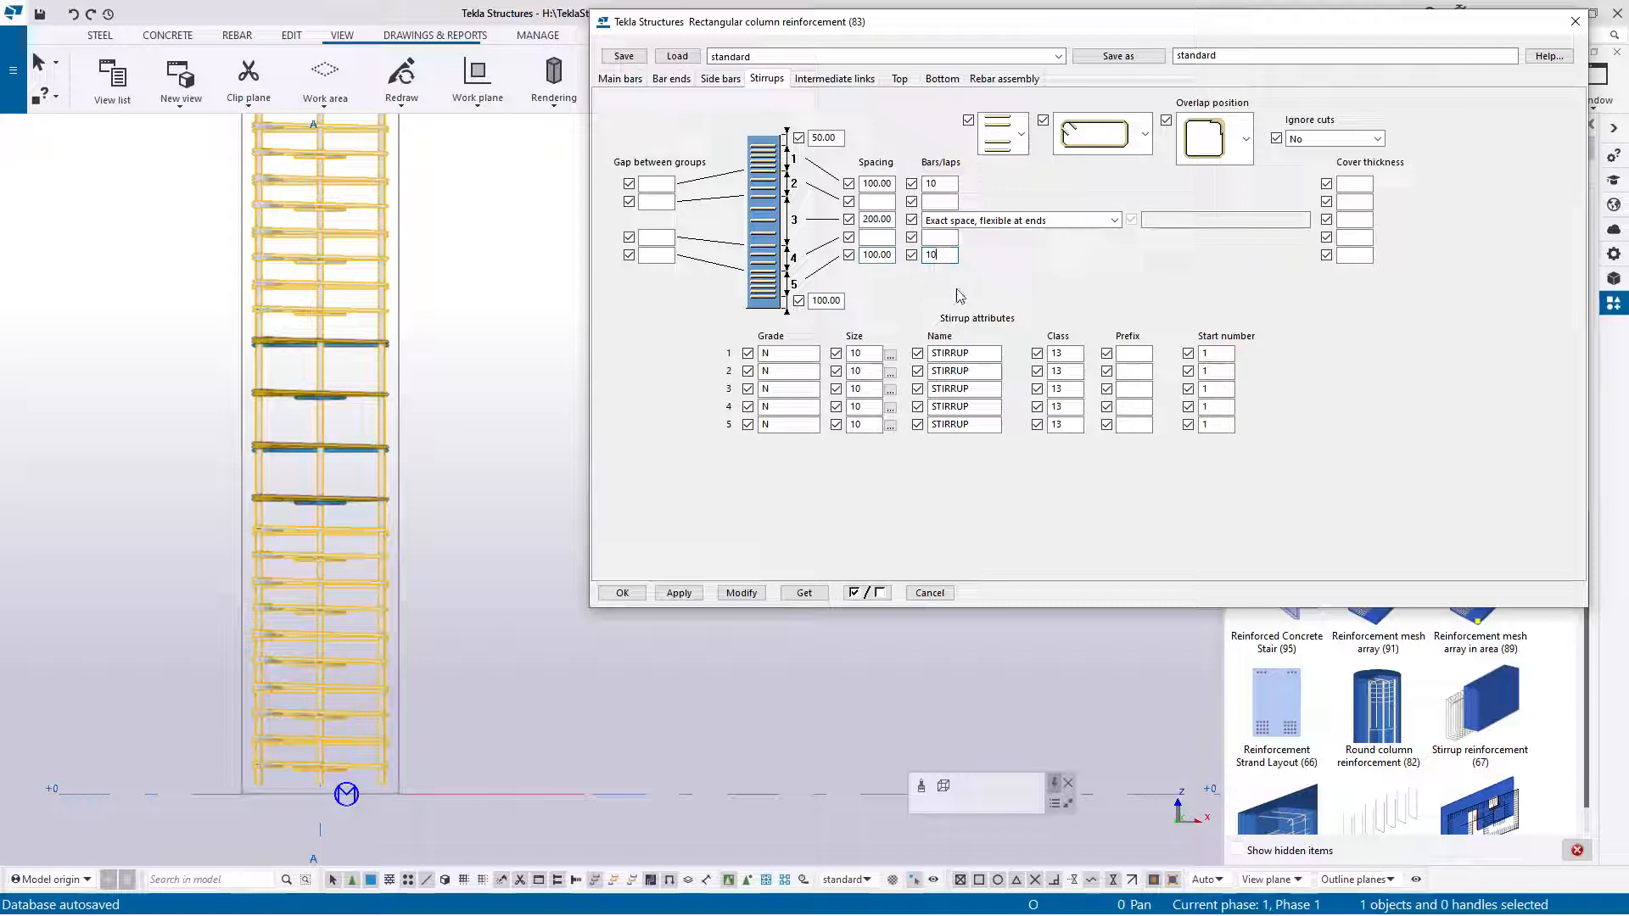
pyautogui.doubleClick(940, 183)
pyautogui.write('4')
pyautogui.doubleClick(875, 184)
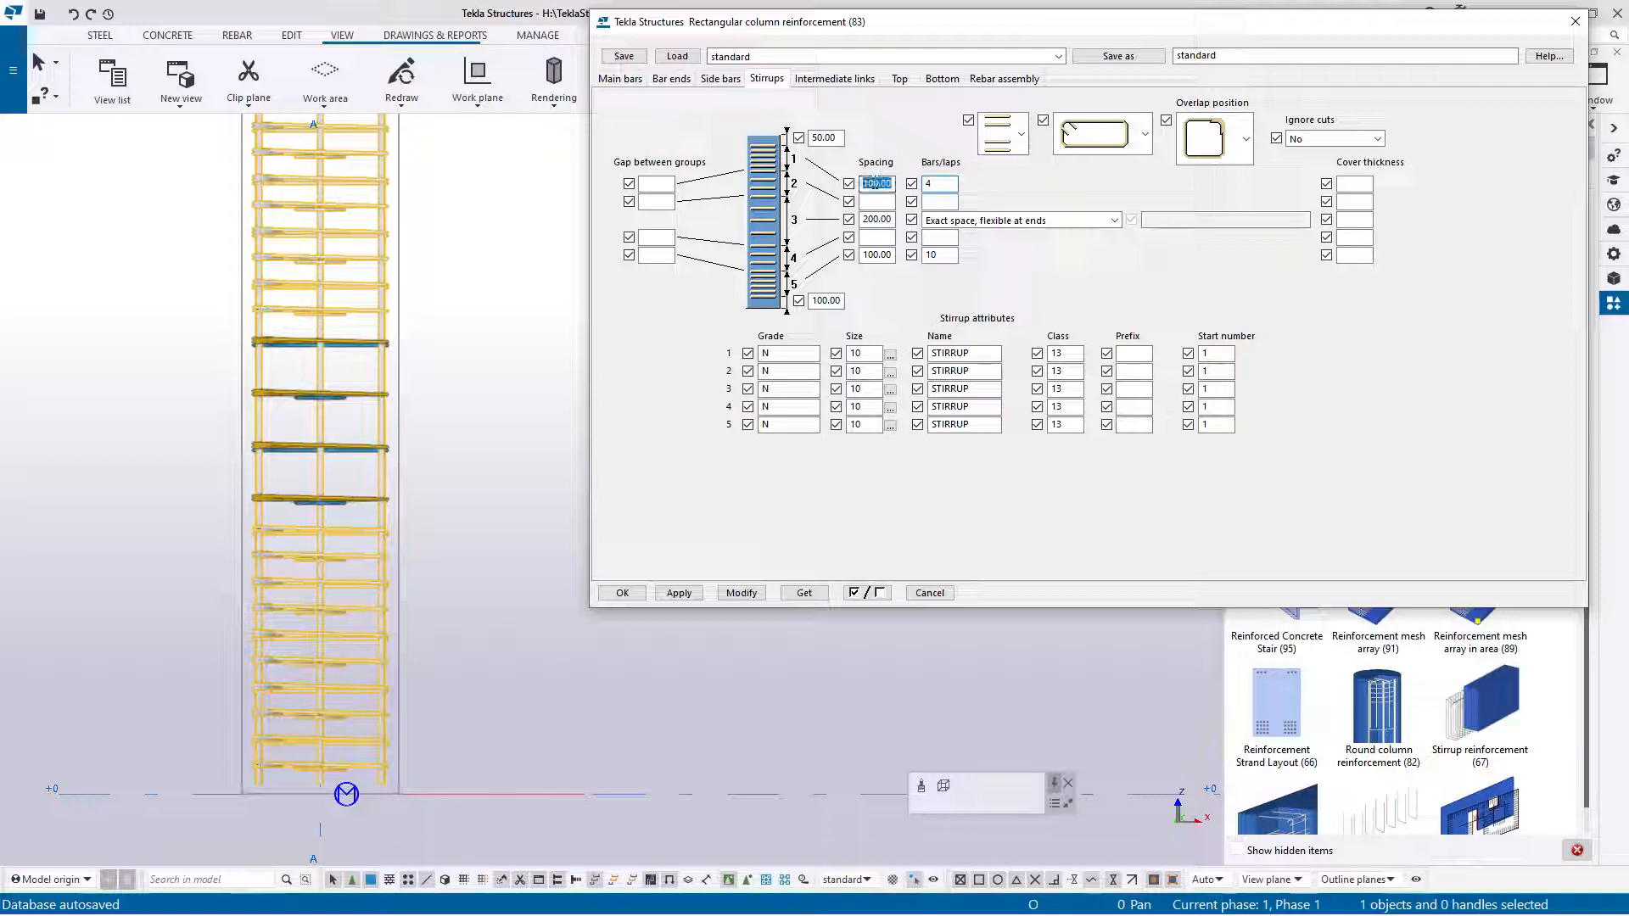
pyautogui.write('50')
pyautogui.click(731, 592)
pyautogui.scroll(-2, 546, 549)
pyautogui.scroll(3, 449, 519)
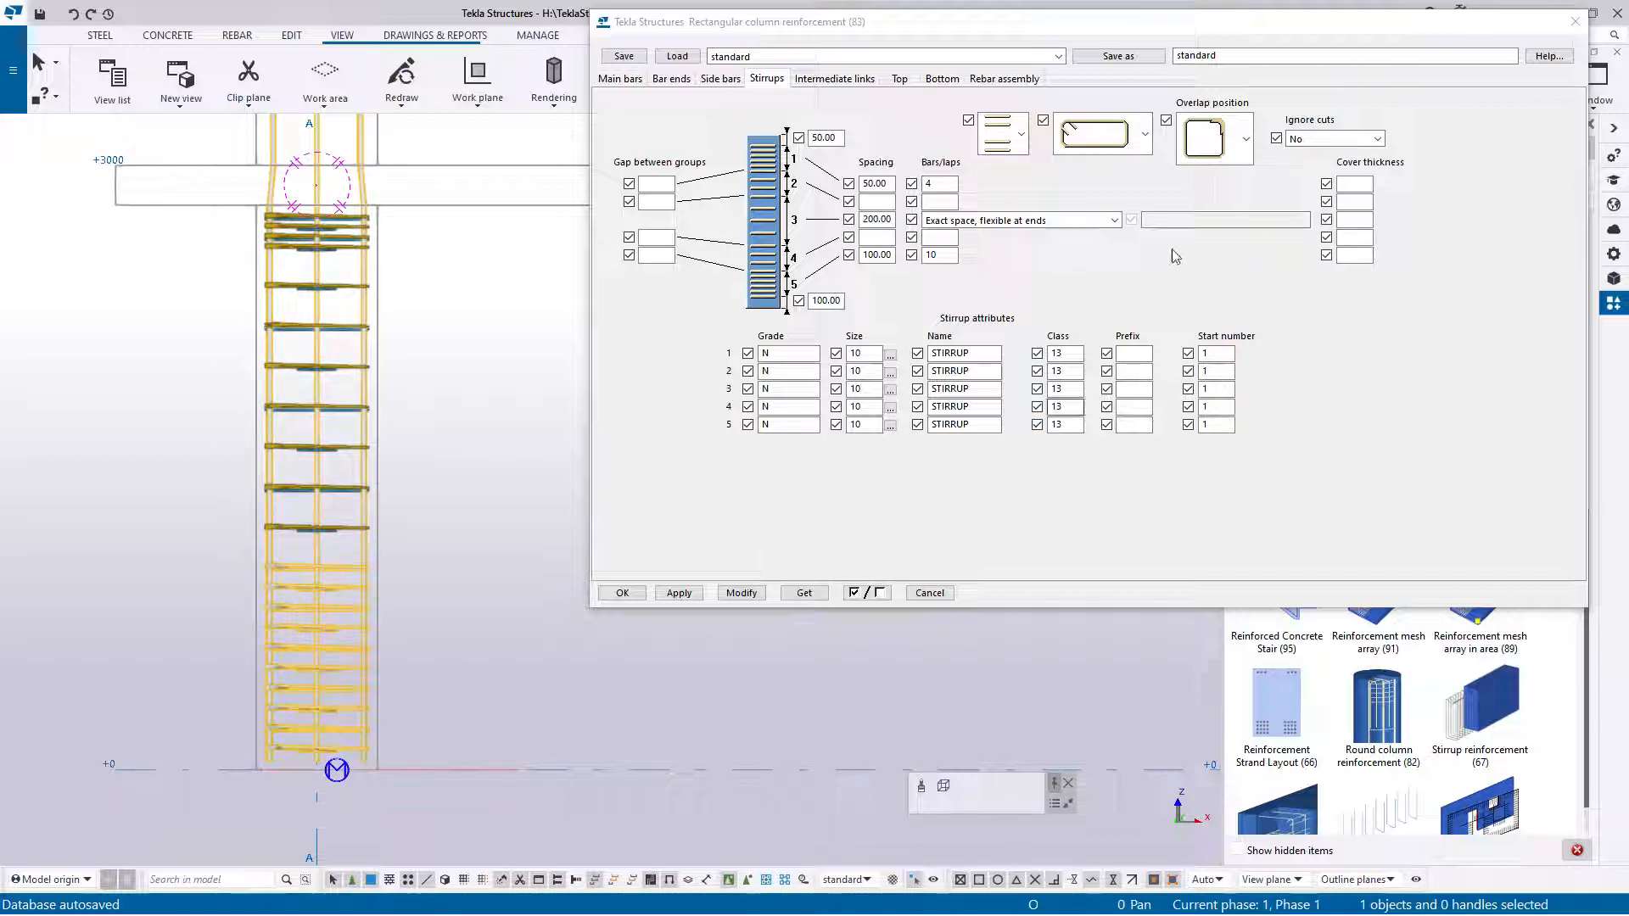
# Step: Try the continuous spiral stirrup type on the column, modifying the component, and restore the separate stirrup groups
pyautogui.click(1023, 143)
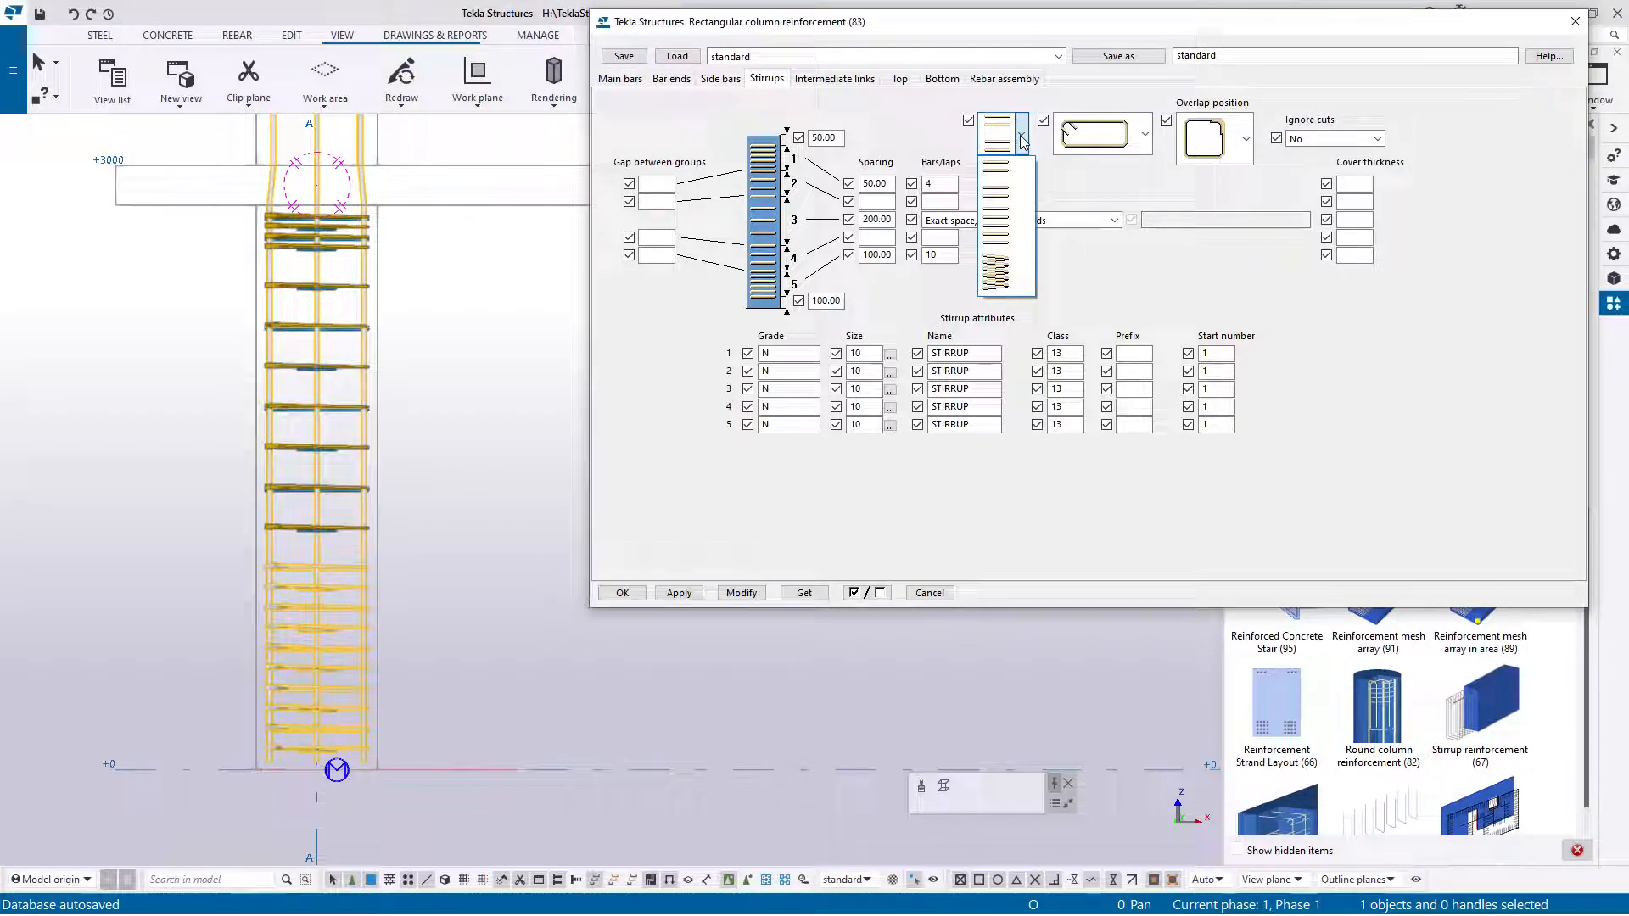
pyautogui.click(1007, 290)
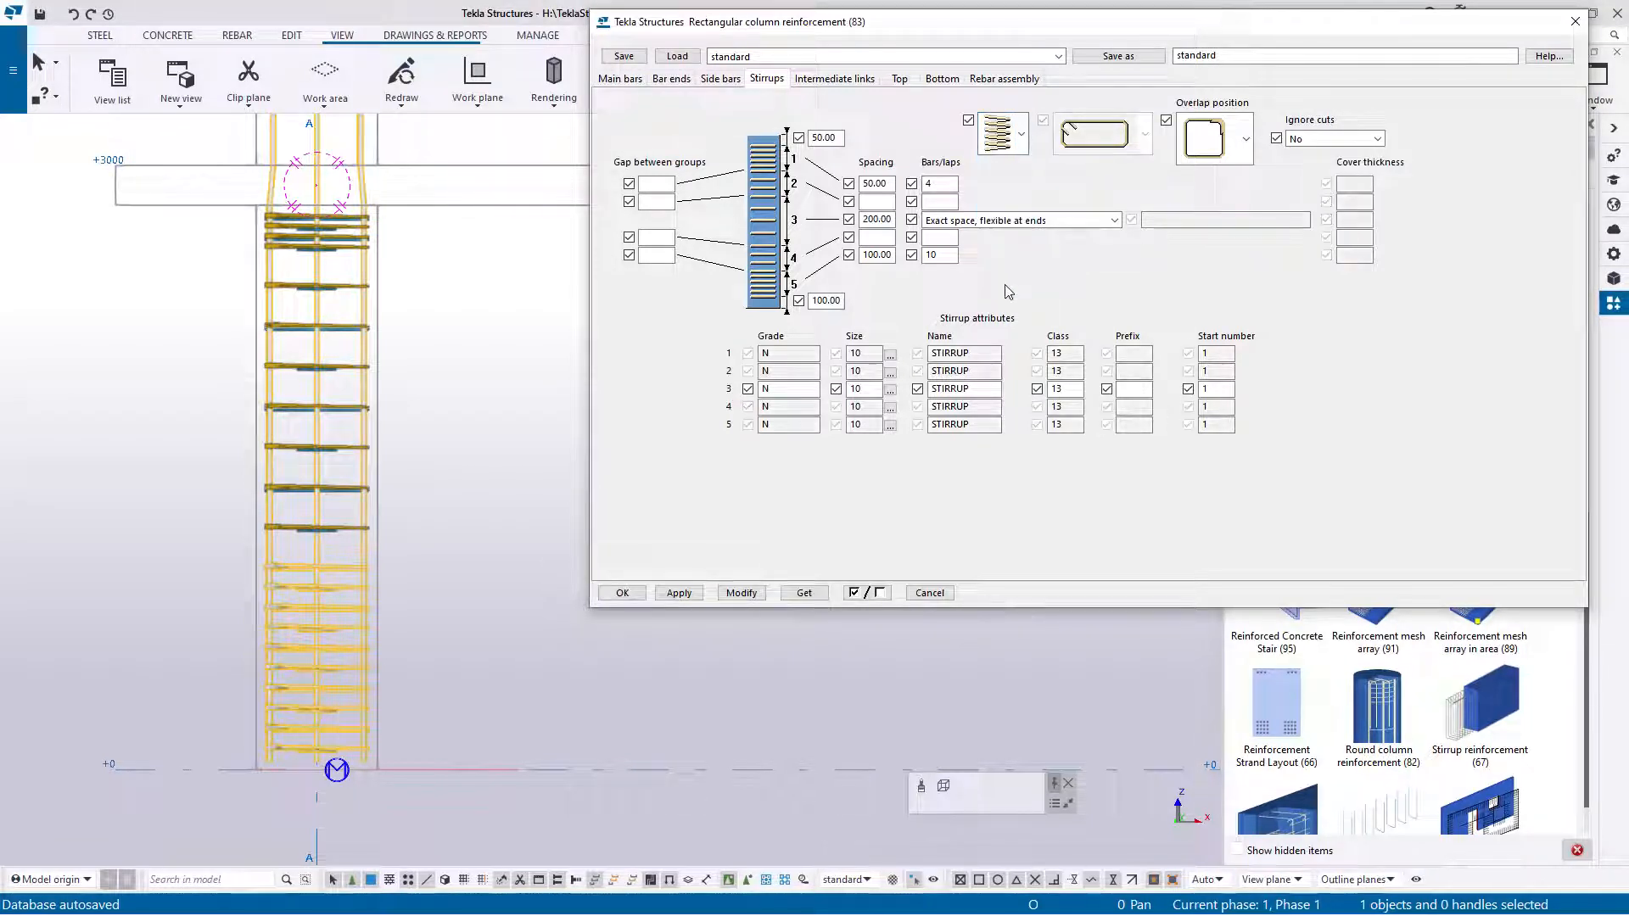
pyautogui.click(741, 592)
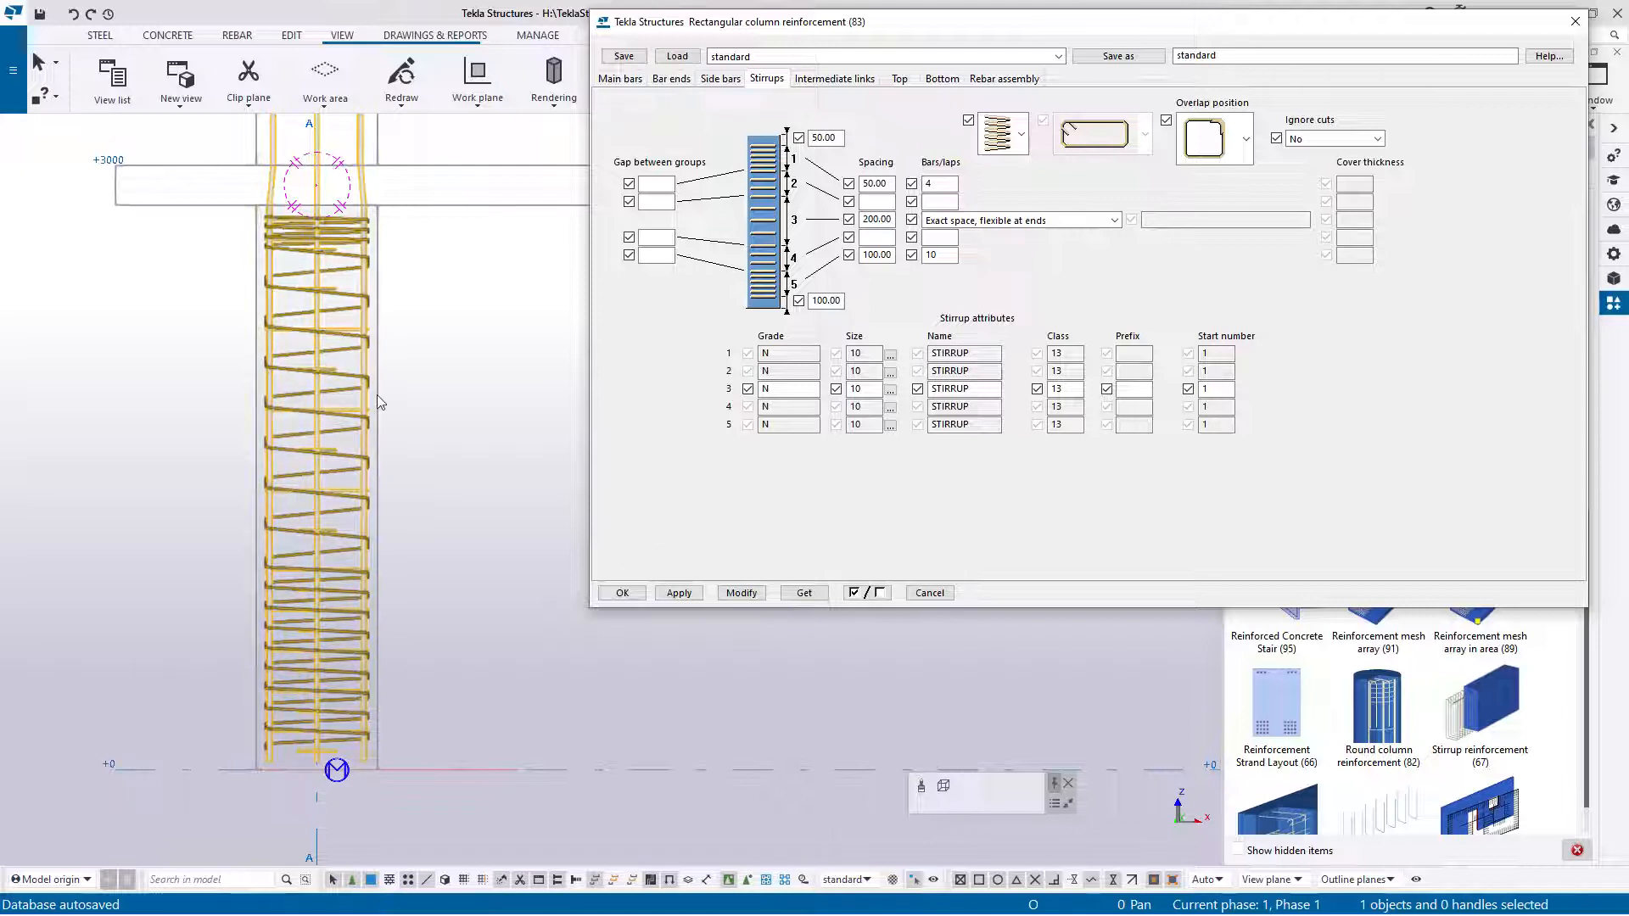
pyautogui.click(1024, 136)
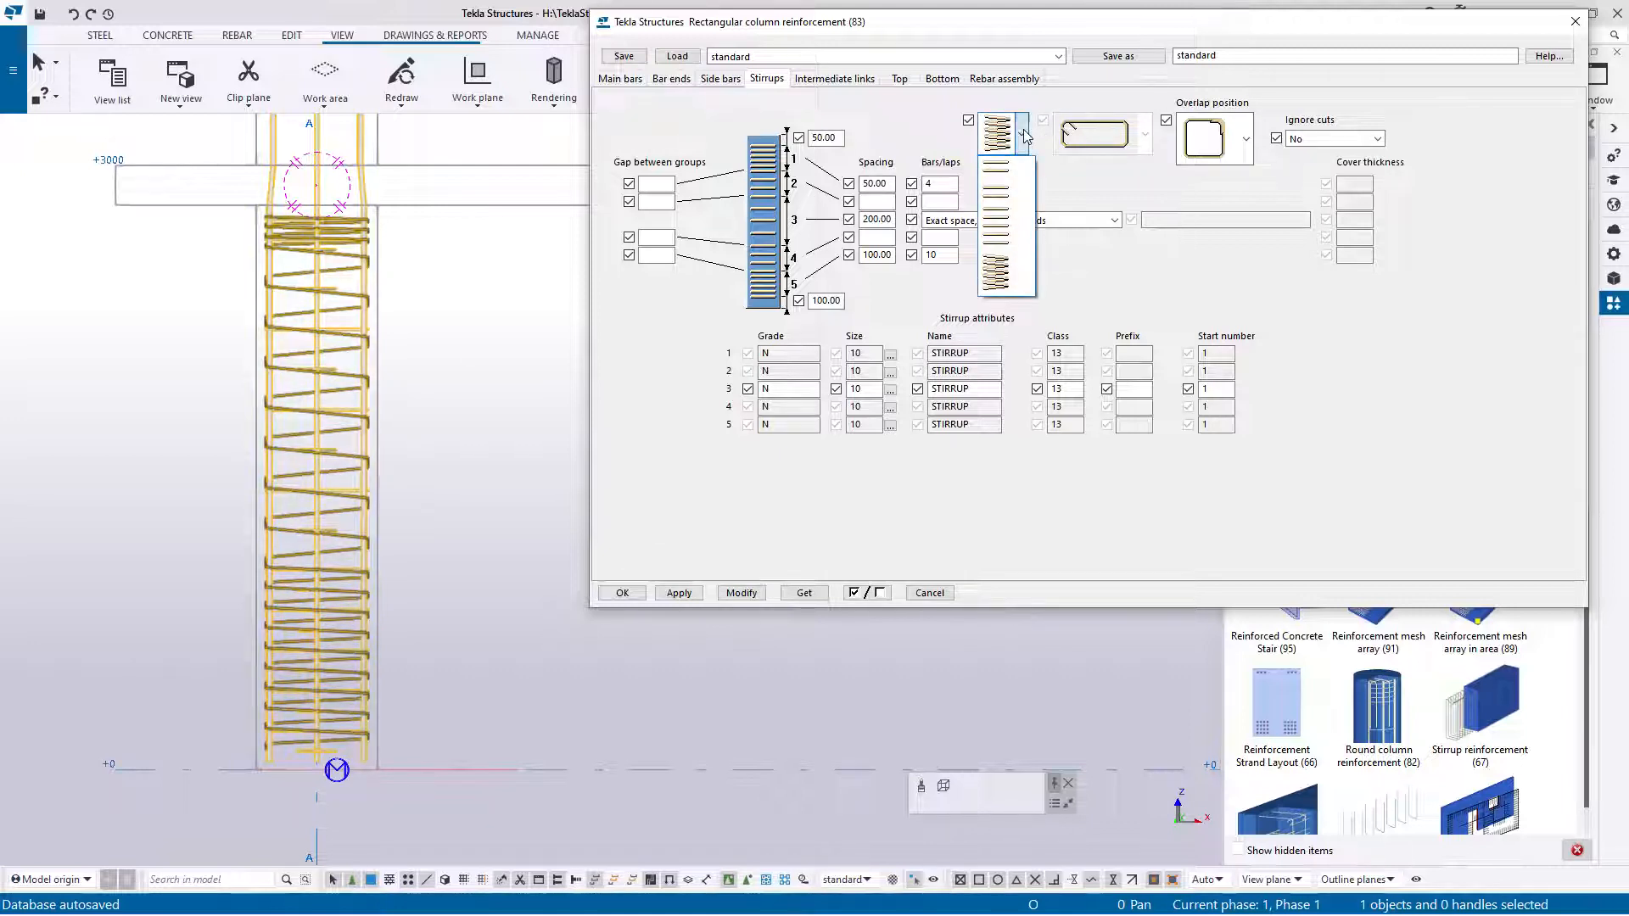
pyautogui.click(1010, 175)
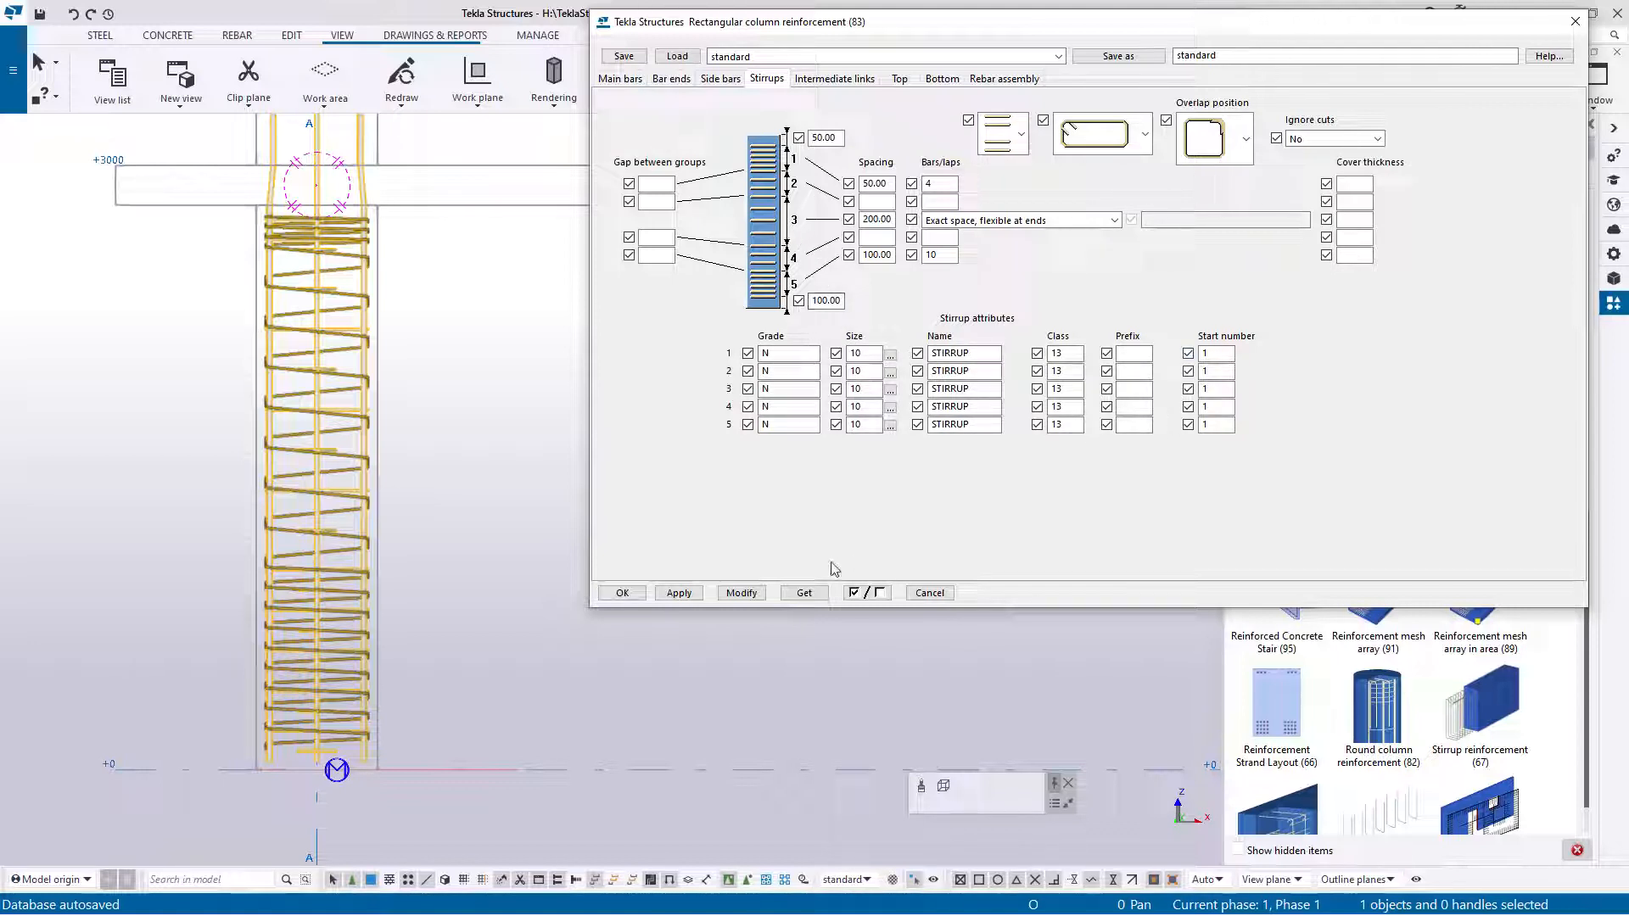
pyautogui.click(742, 593)
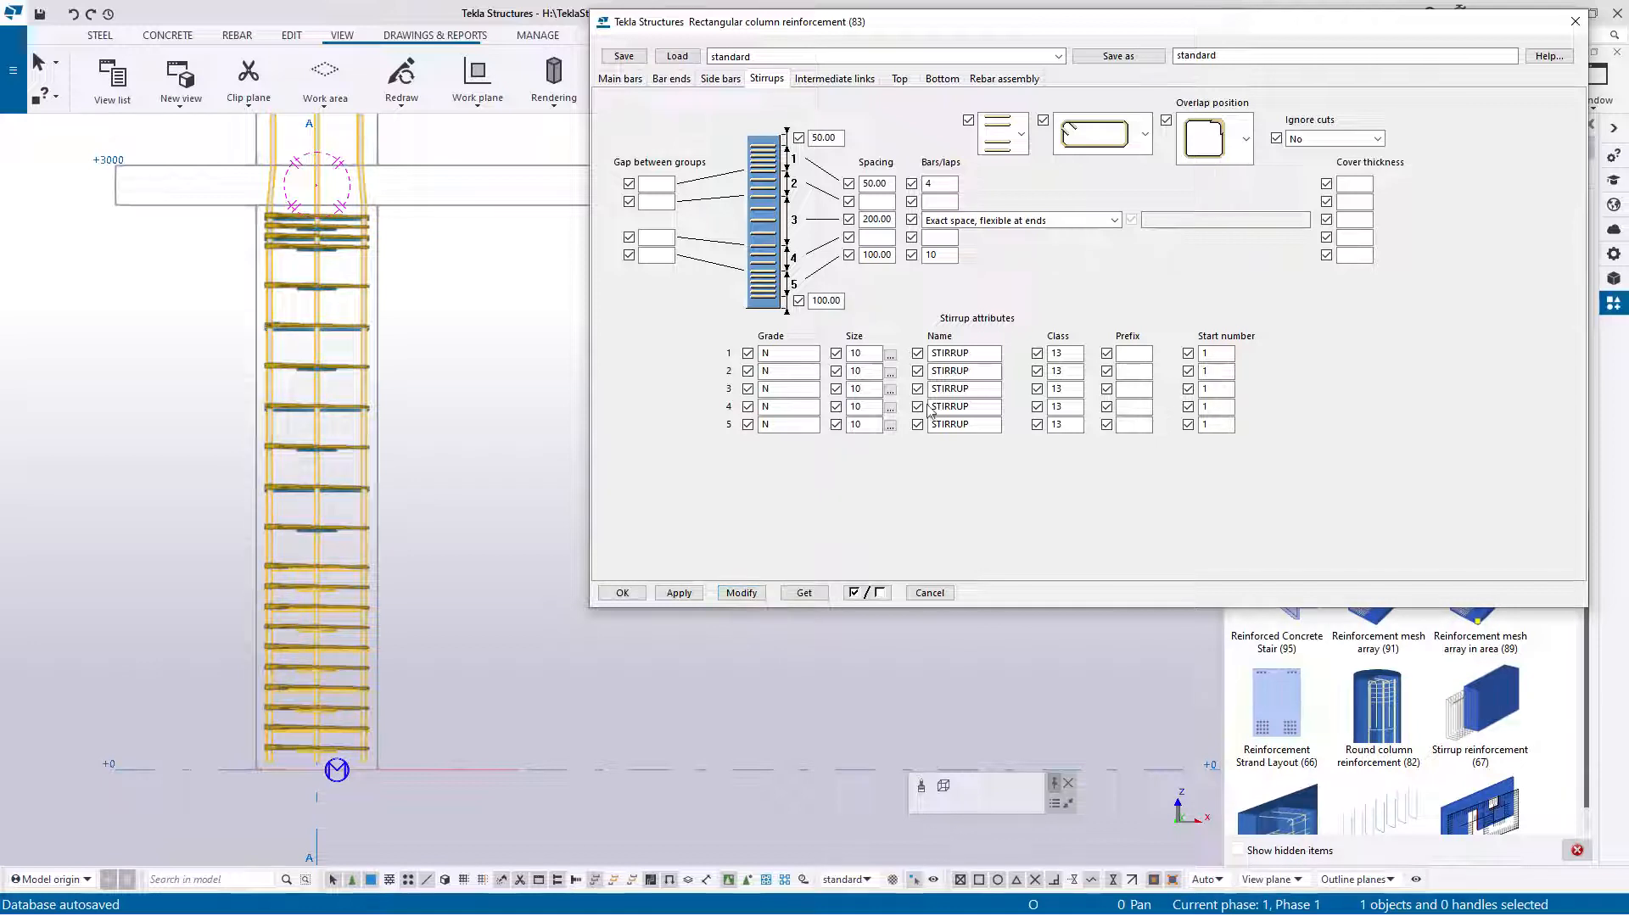
# Step: Set the class of stirrup groups 1, 3 and 5 to 2, 3 and 4 respectively, and modify the component
pyautogui.moveTo(1070, 356); pyautogui.dragTo(1035, 430)
pyautogui.write('2')
pyautogui.write('3')
pyautogui.write('4')
pyautogui.click(742, 592)
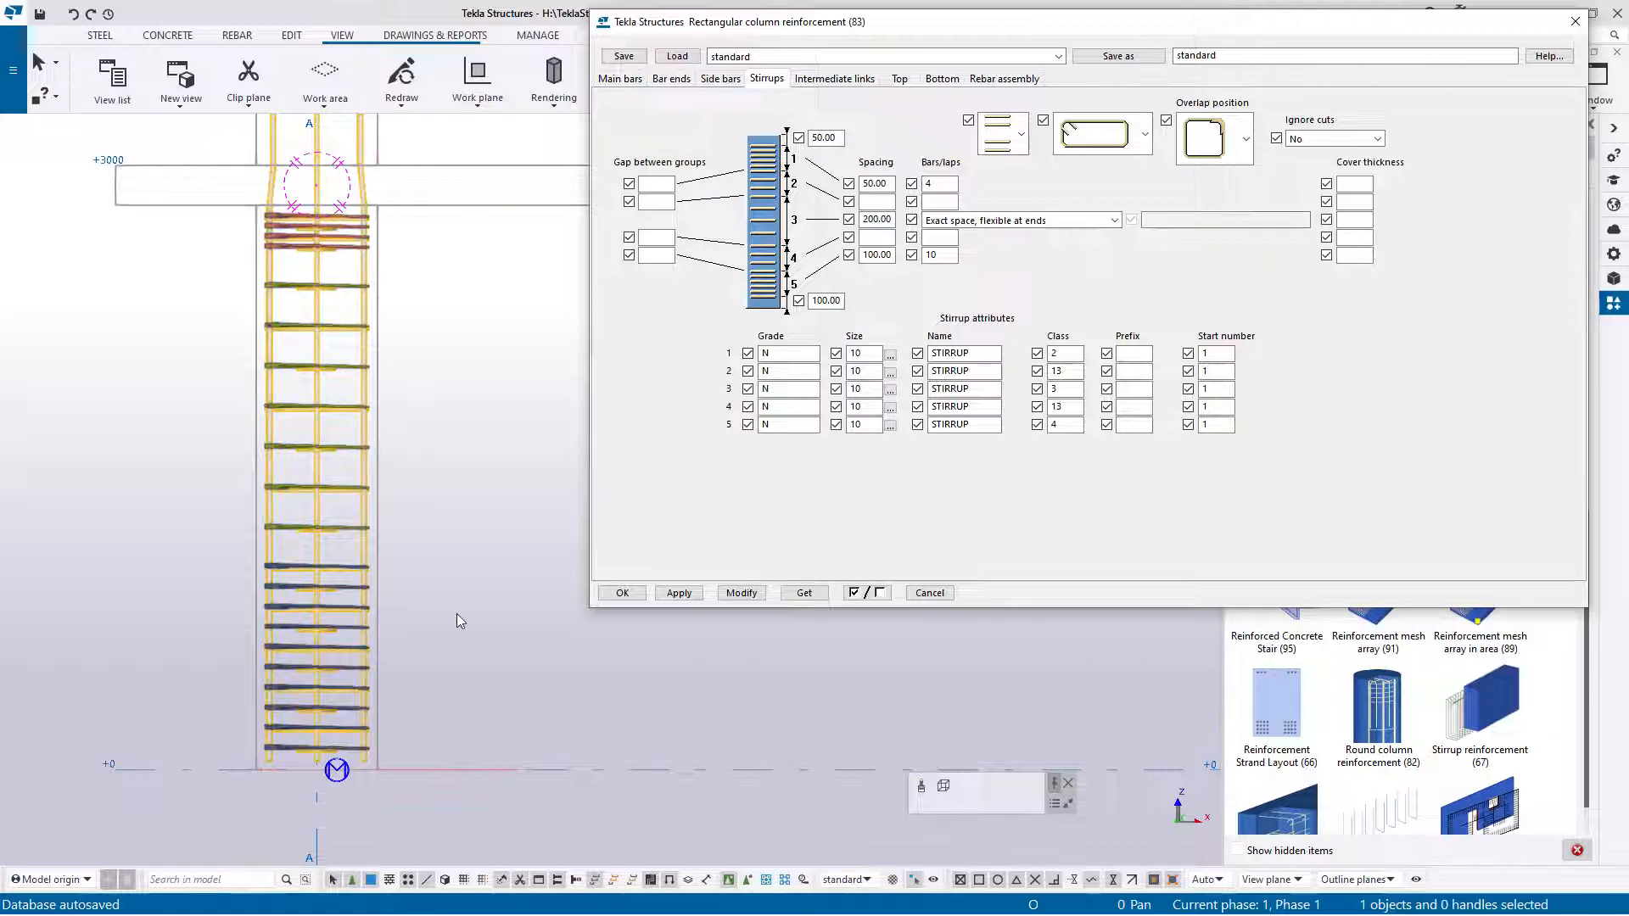
# Step: Choose the stirrup type that uses only row 3's attributes, and pick the grade R size 10 tie/stirrup bar for it
pyautogui.click(1021, 134)
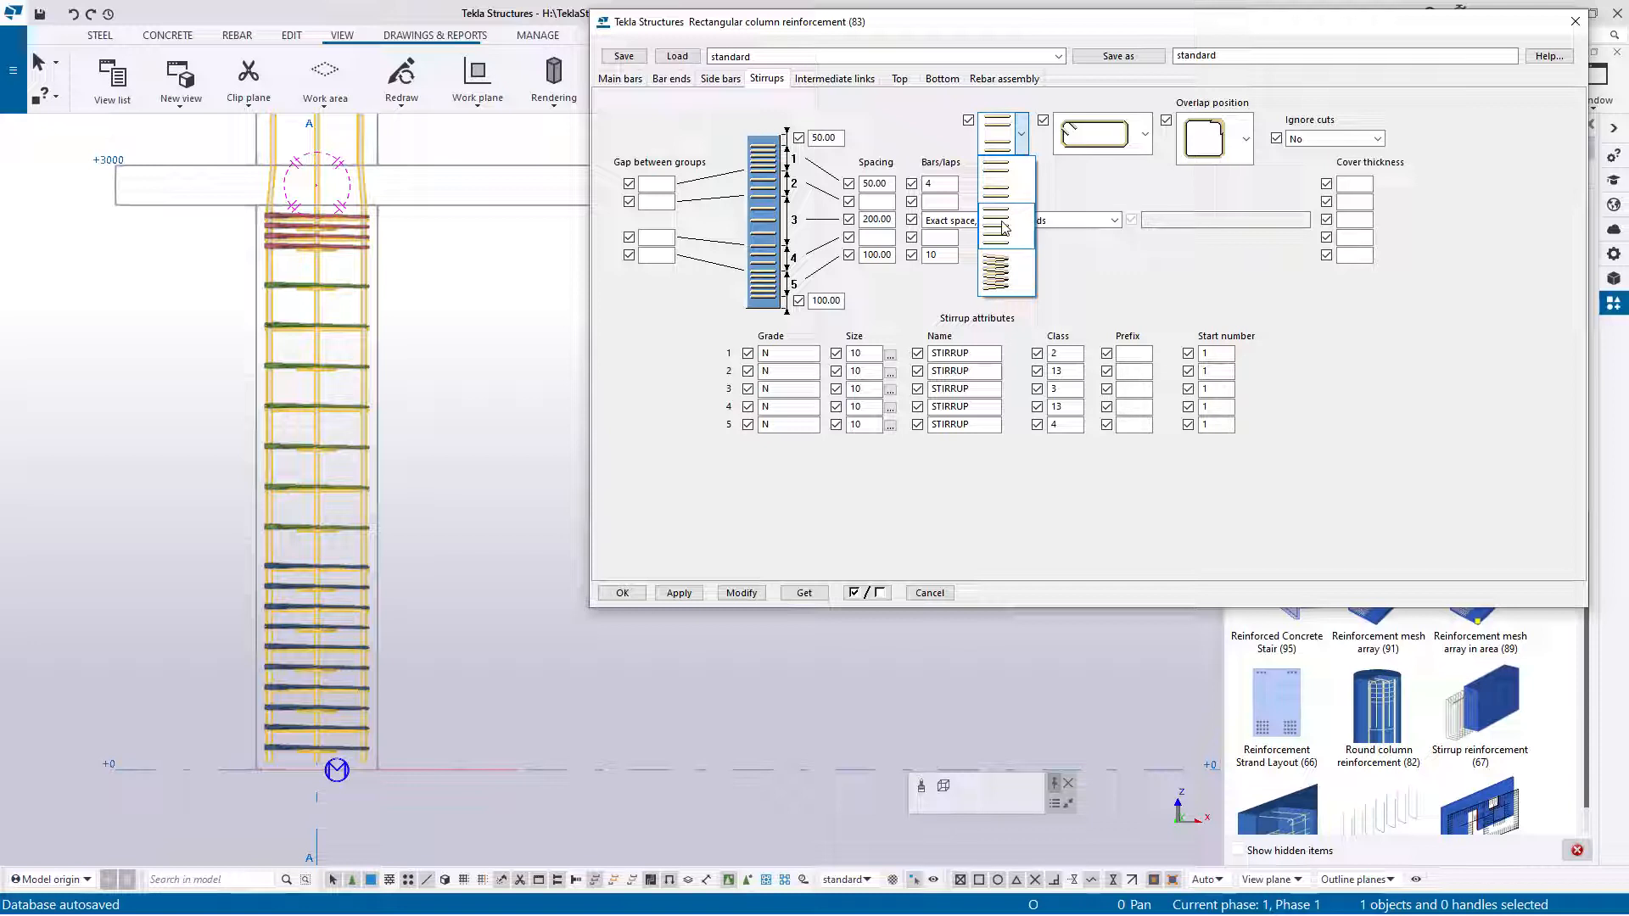
pyautogui.click(1002, 227)
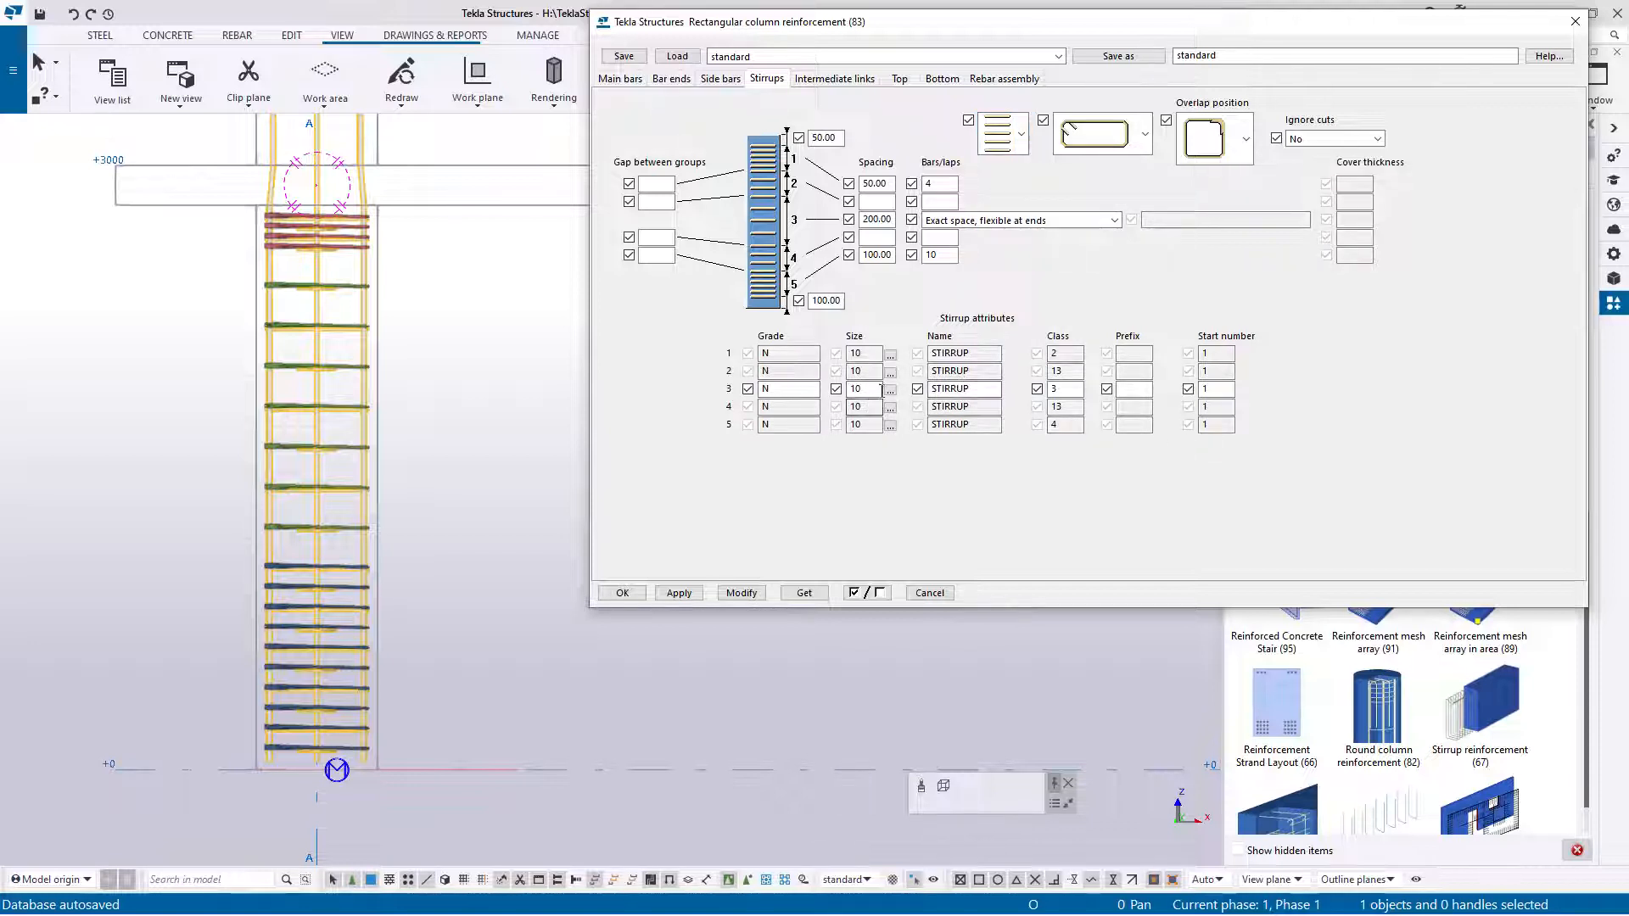
pyautogui.click(891, 391)
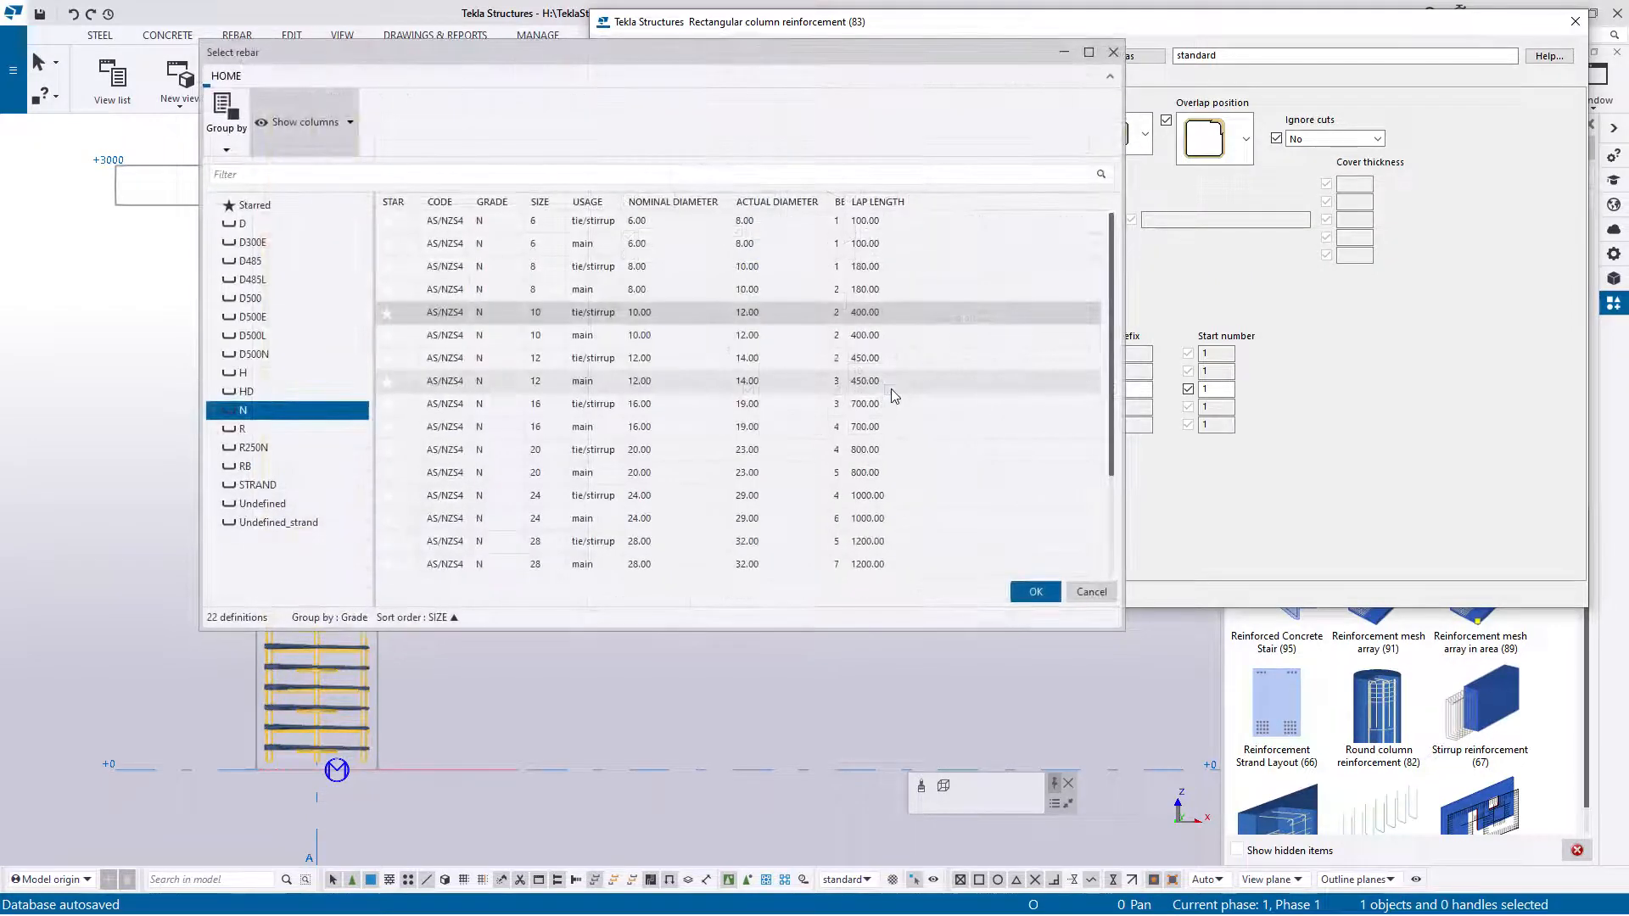
pyautogui.click(261, 428)
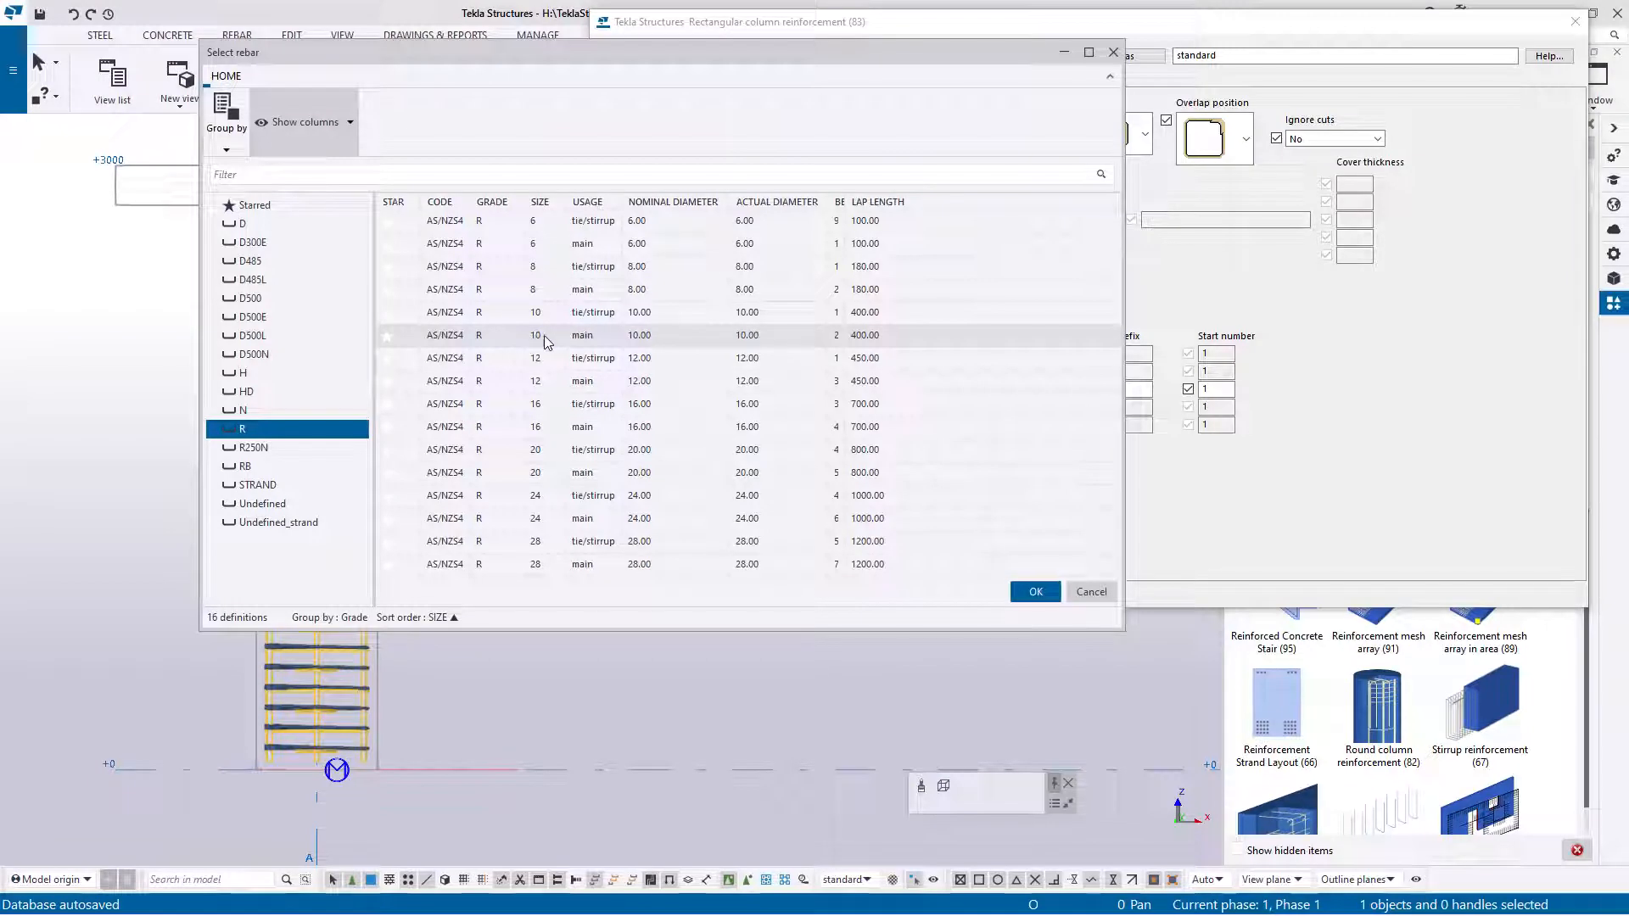
pyautogui.doubleClick(558, 316)
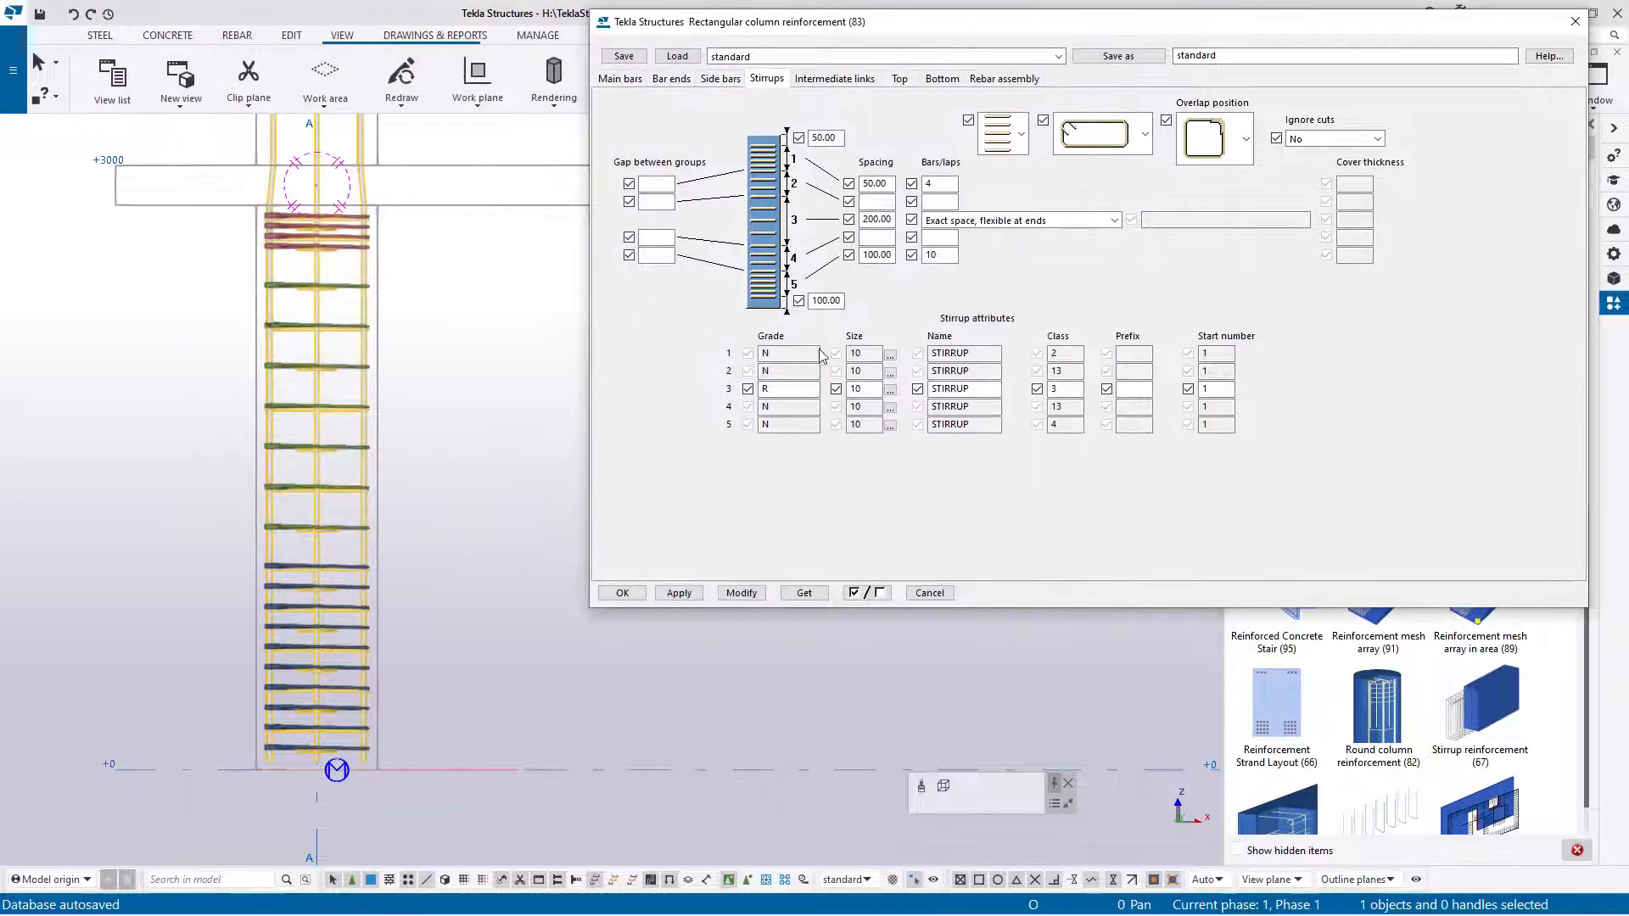
# Step: Set the class of stirrup row 3 to 5 and modify the component
pyautogui.doubleClick(1067, 388)
pyautogui.write('5')
pyautogui.click(742, 593)
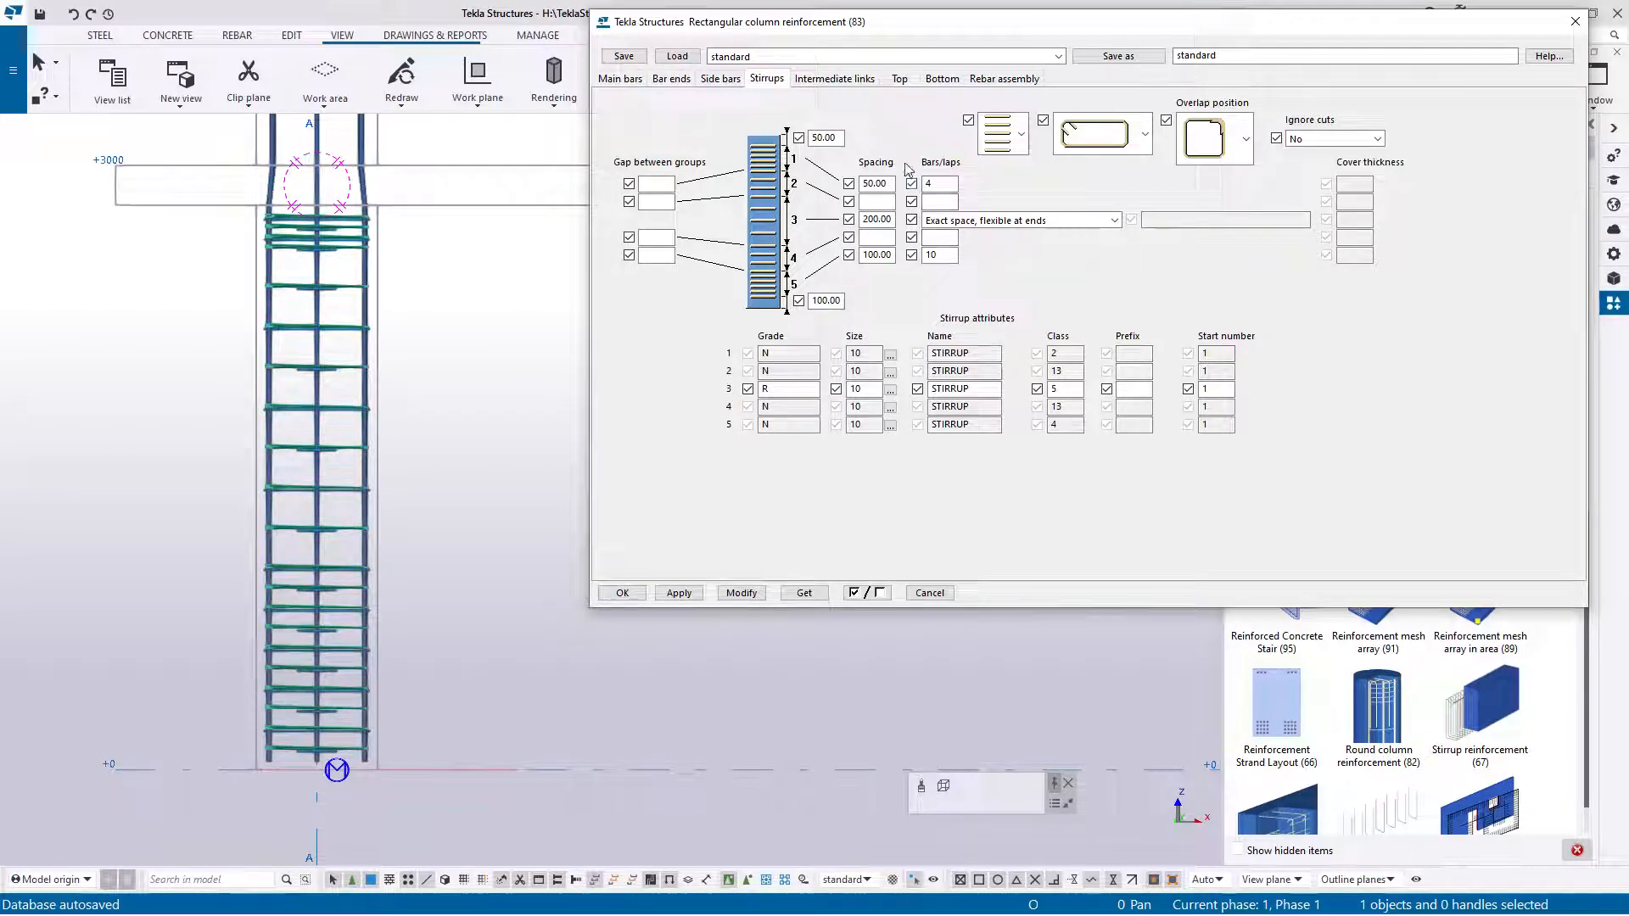
# Step: Change the intermediate links to the closed rectangular link arrangement and modify the component, checking the column in plan
pyautogui.click(834, 78)
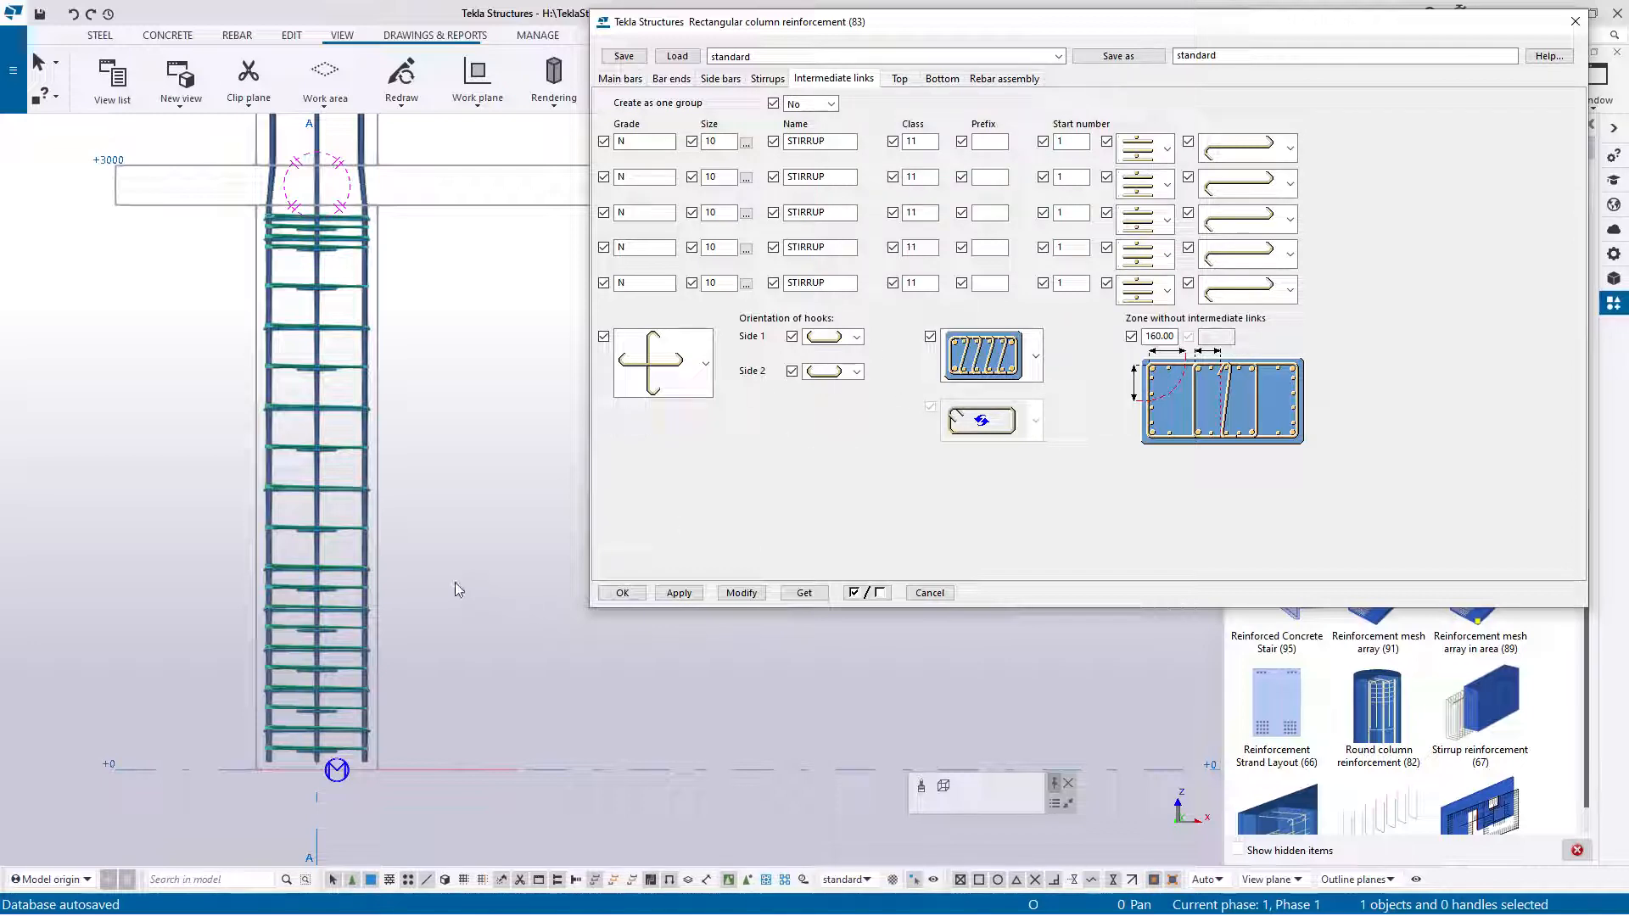
pyautogui.moveTo(452, 581); pyautogui.dragTo(423, 611, button='middle')
pyautogui.hotkey('ctrl', 'Tab')
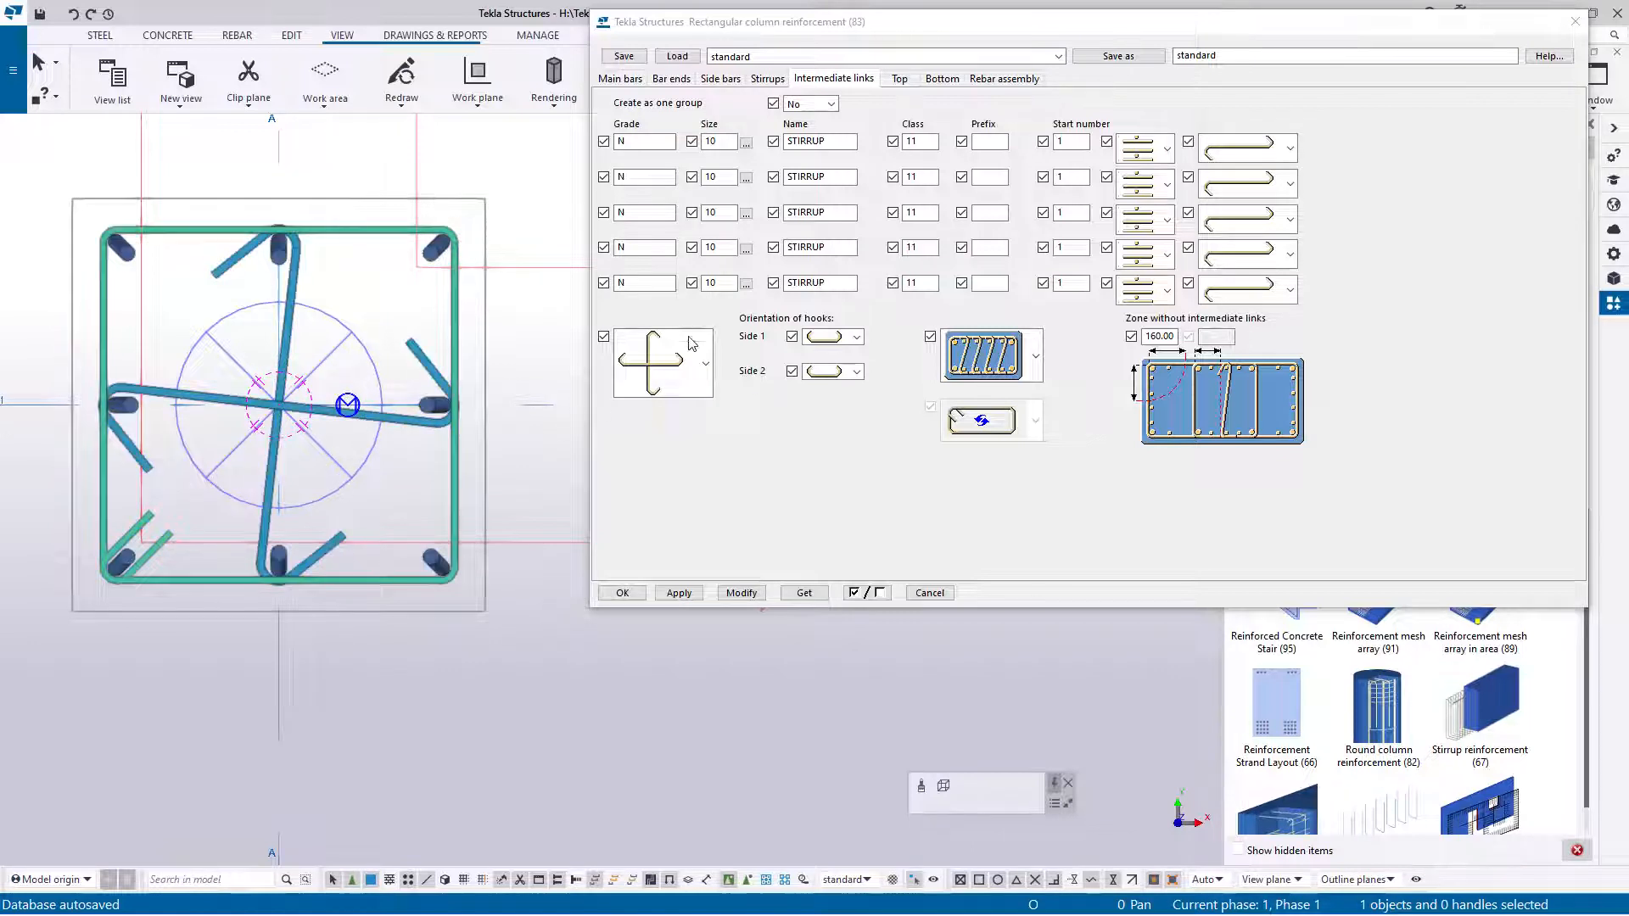
pyautogui.click(1036, 359)
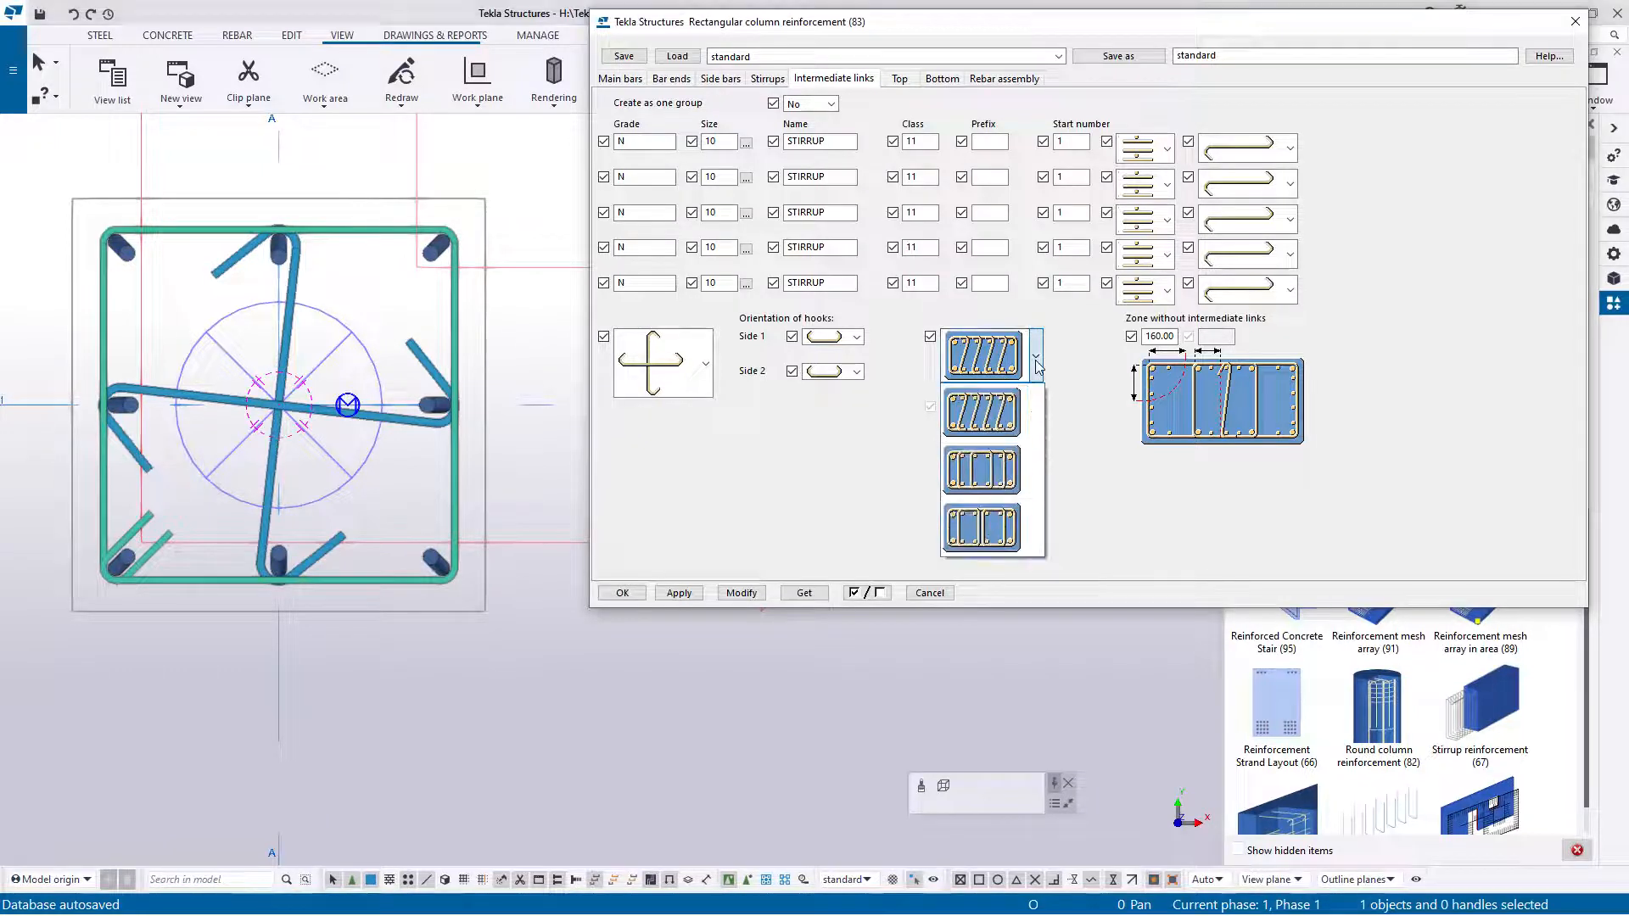
pyautogui.click(1004, 469)
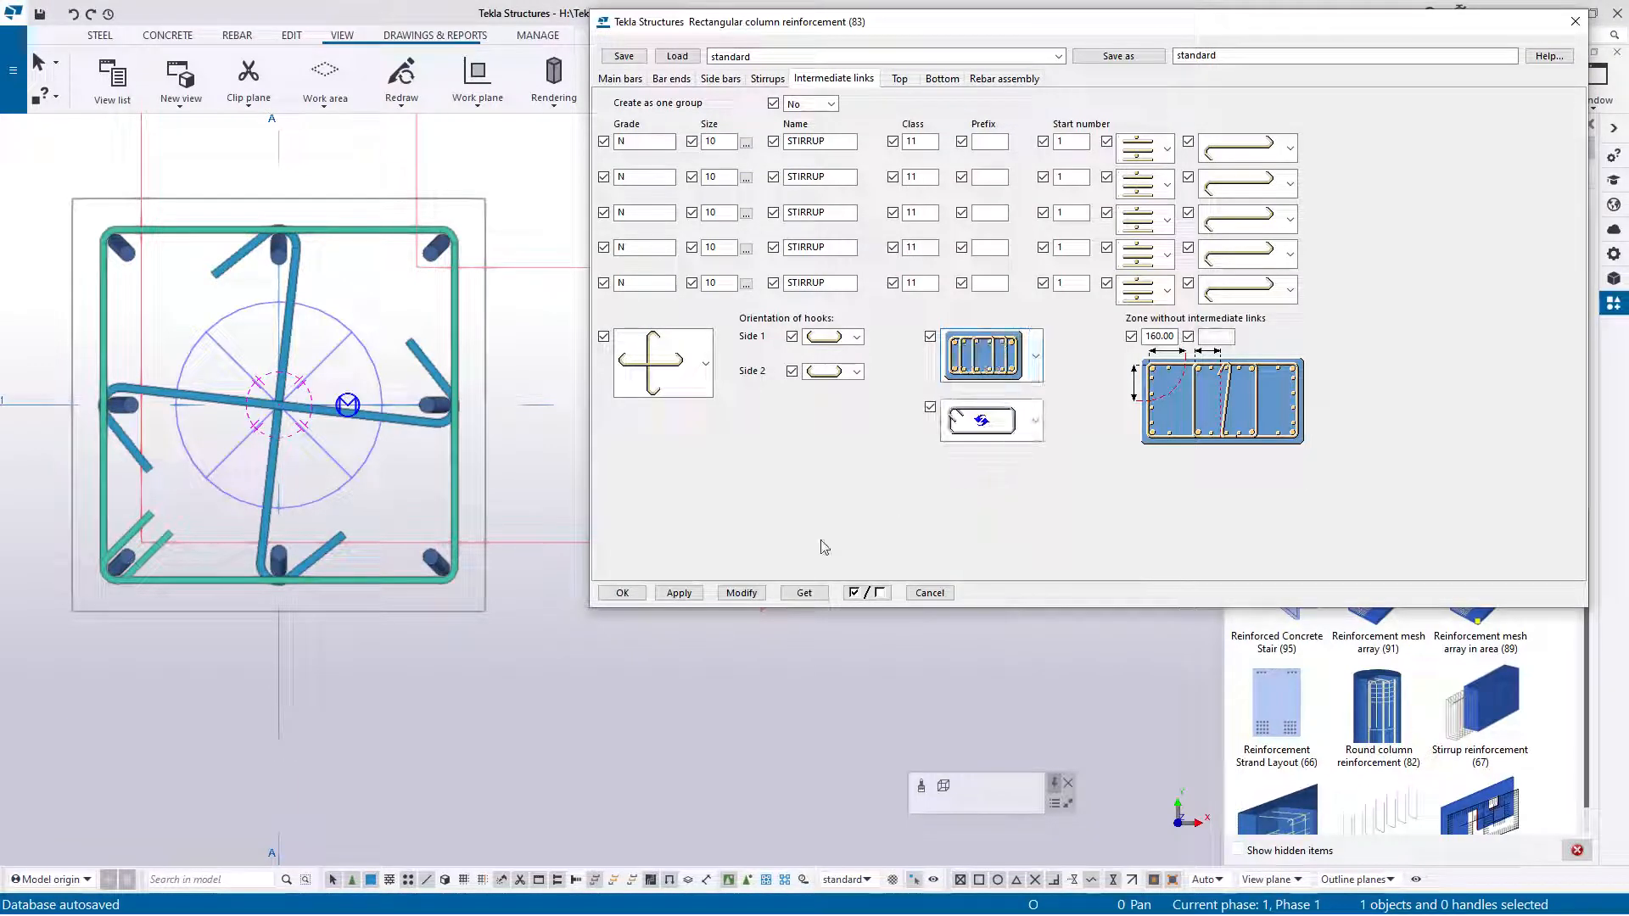
pyautogui.click(740, 593)
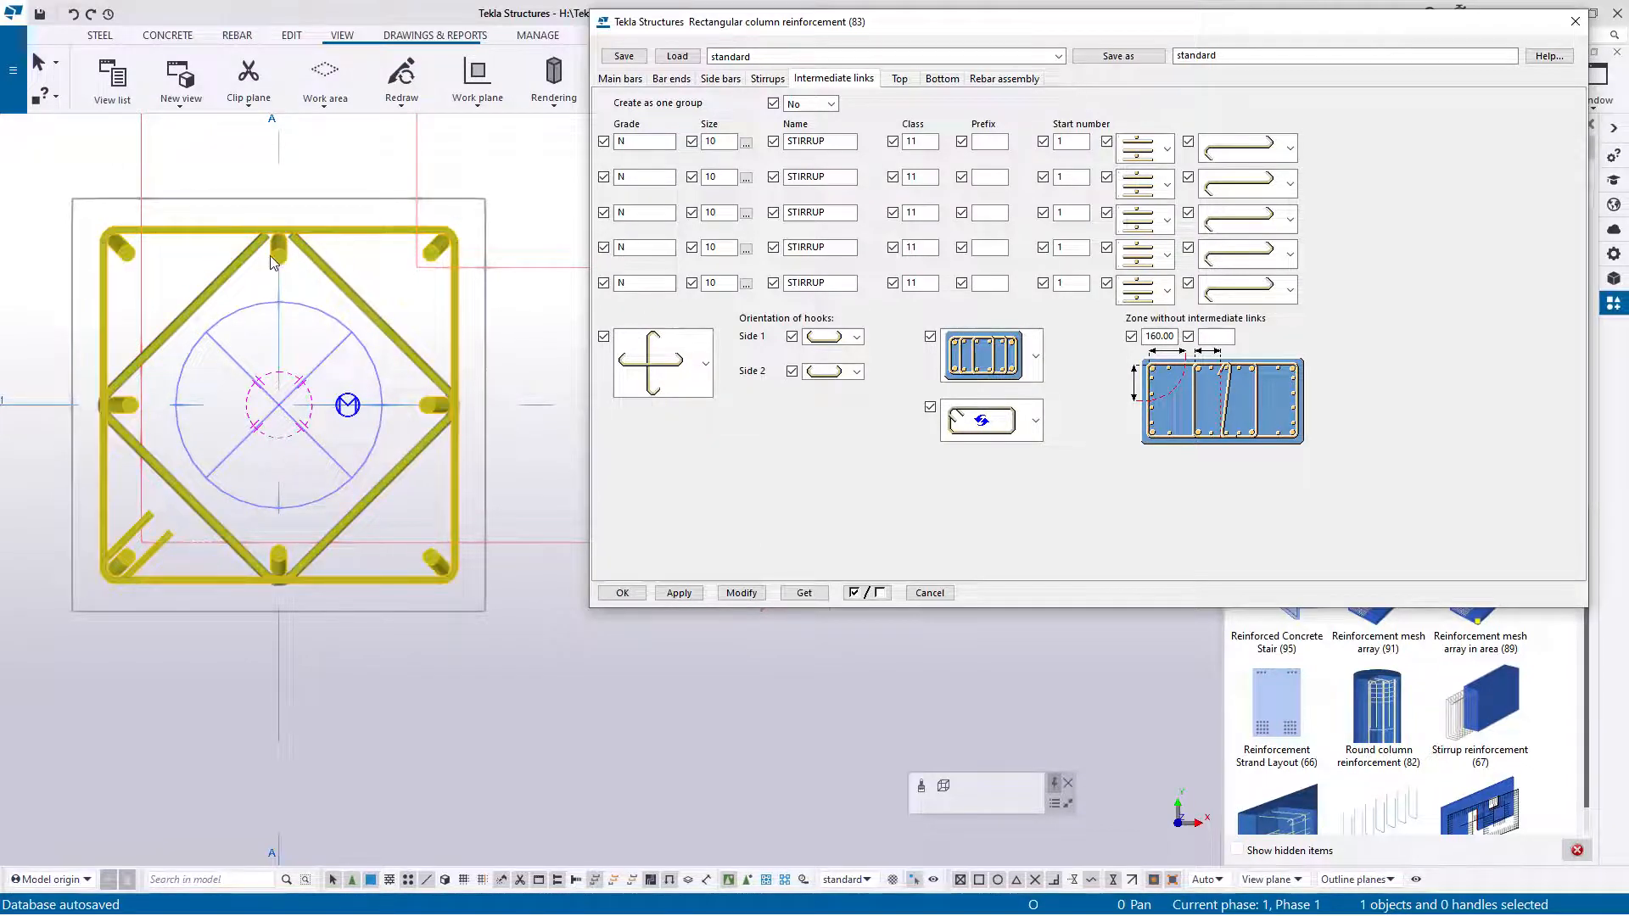
# Step: Try a zone without intermediate links of 250, modifying the component, and restore the zone to 160
pyautogui.doubleClick(1151, 335)
pyautogui.write('250')
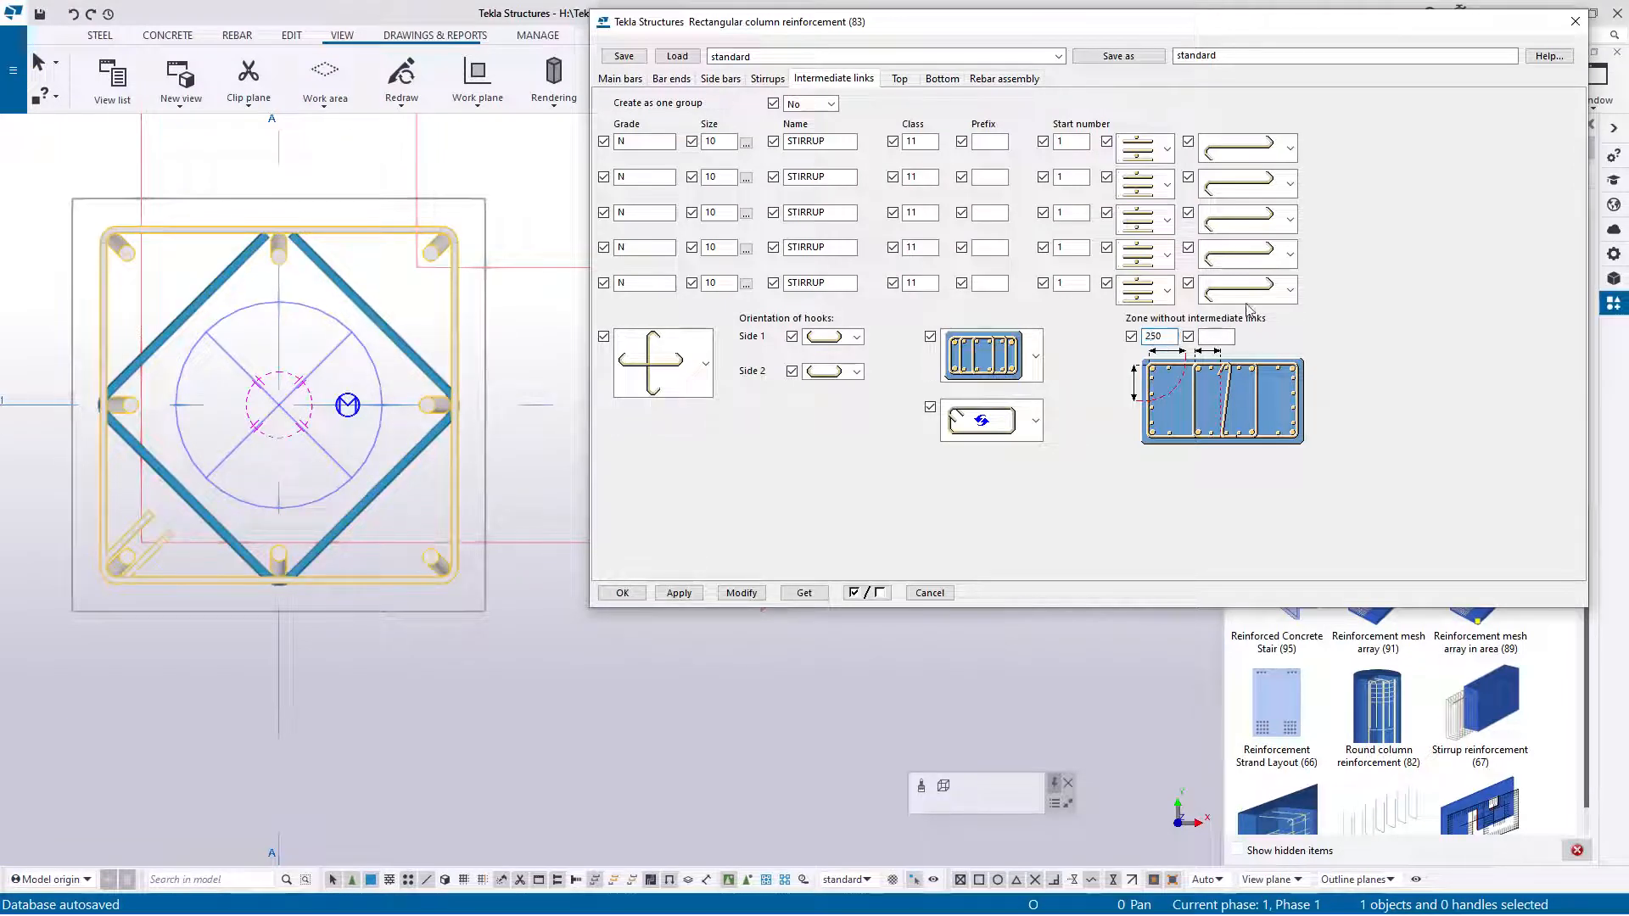
pyautogui.click(744, 592)
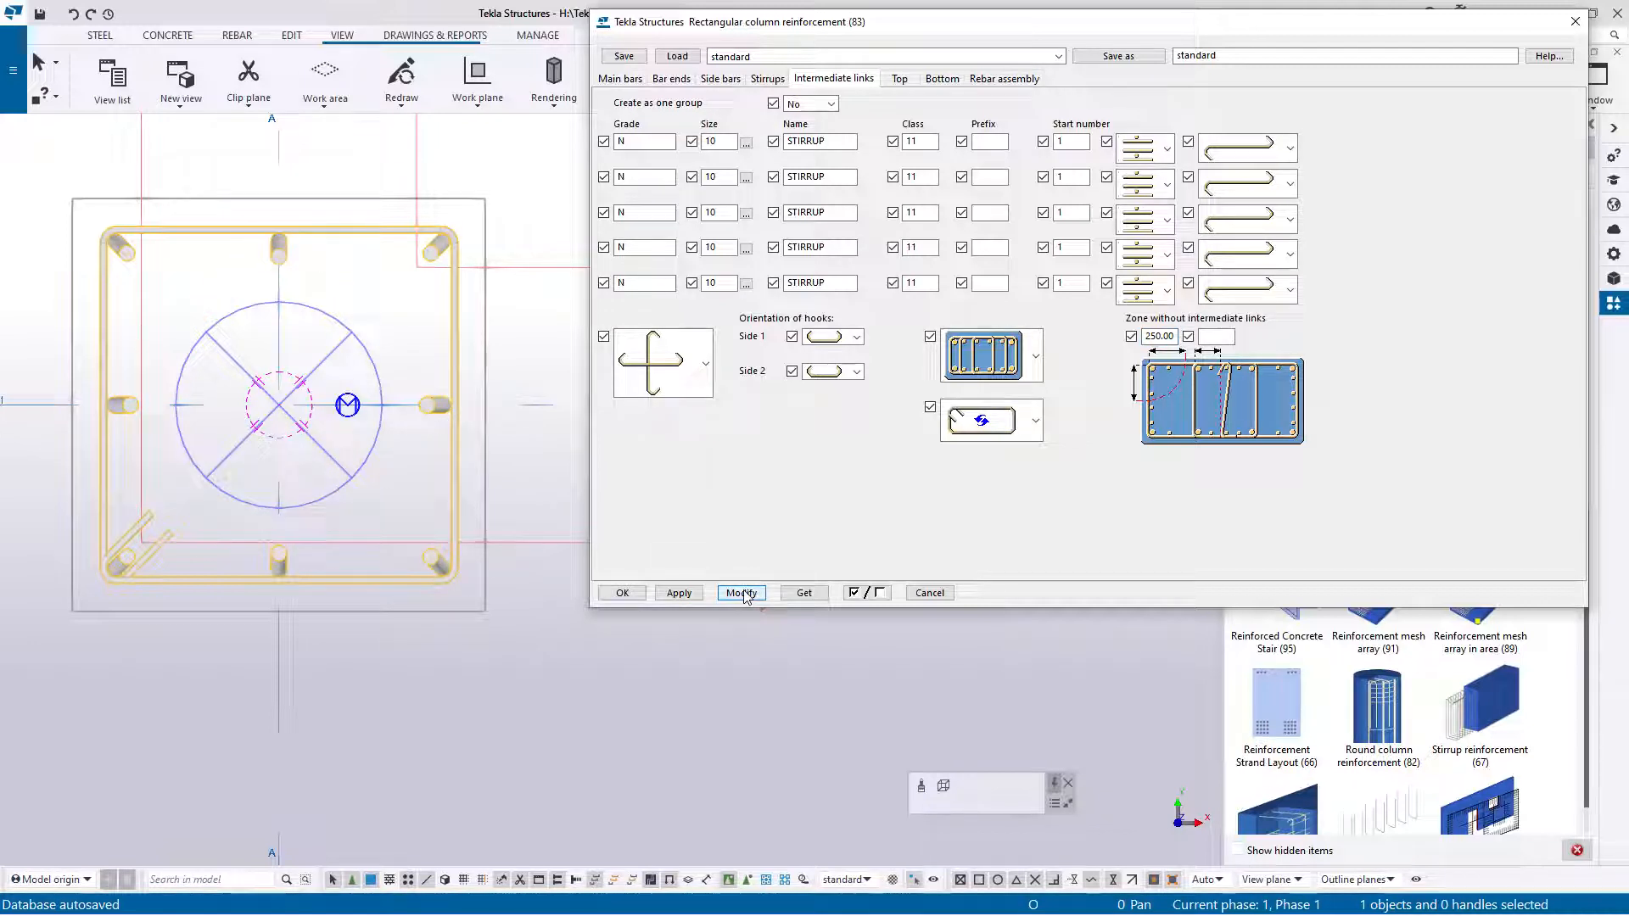
pyautogui.click(1161, 338)
pyautogui.moveTo(1177, 336); pyautogui.dragTo(1150, 331)
pyautogui.write('160')
pyautogui.click(743, 593)
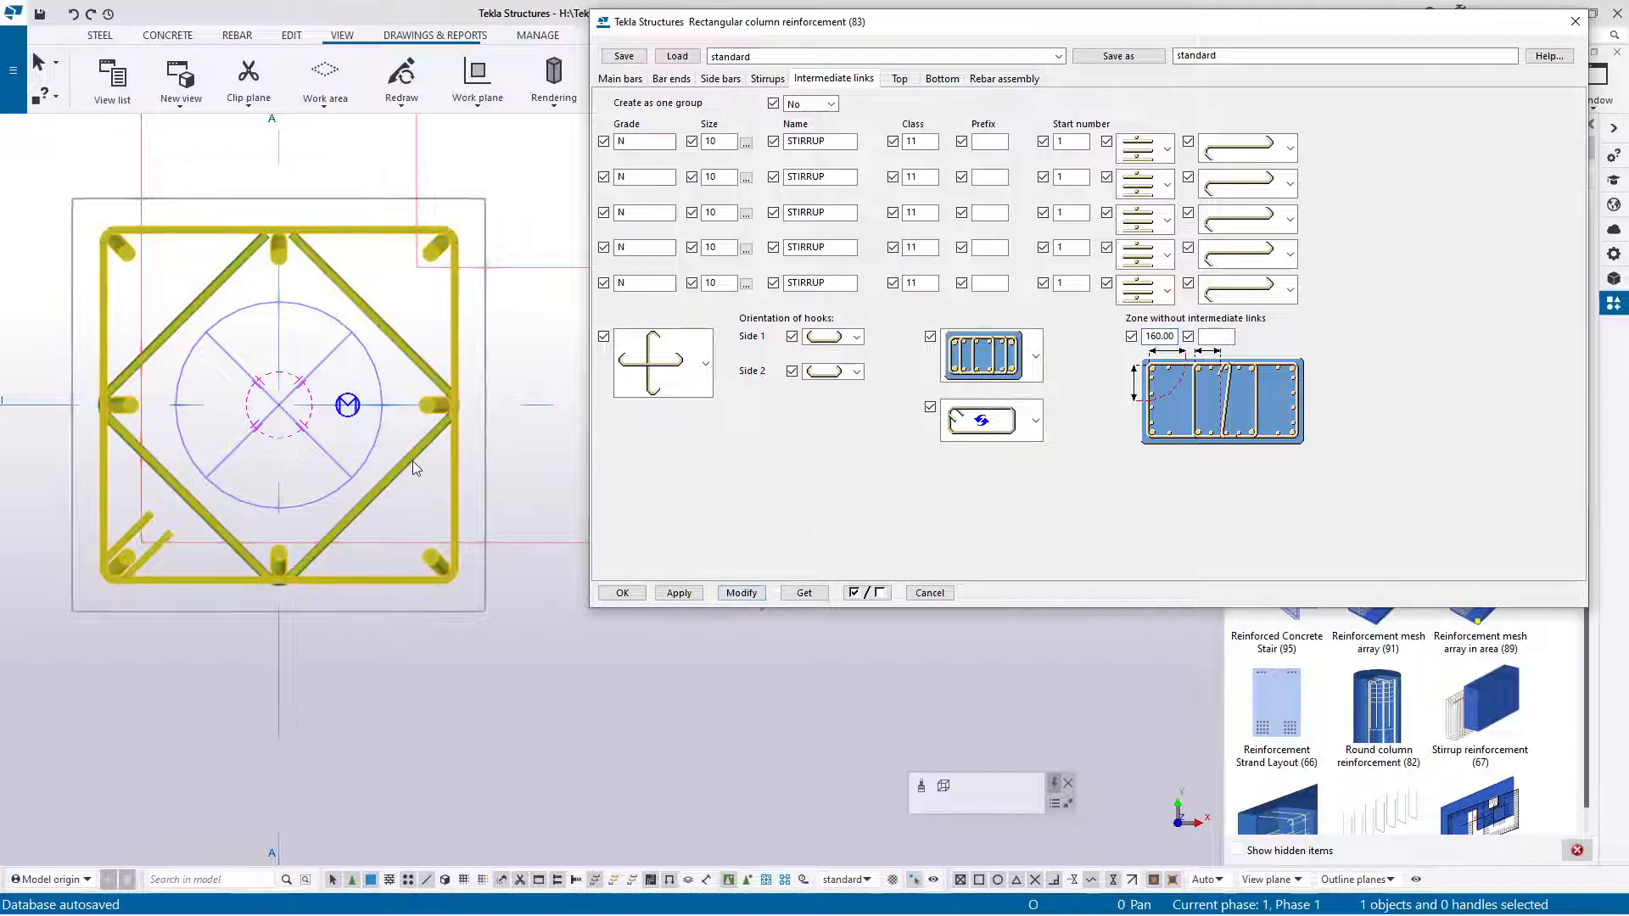
# Step: Inspect the stirrup hooks at the column's top in 3D, then try the rotating-hook stirrup shape and modify the component
pyautogui.scroll(-1, 380, 495)
pyautogui.keyDown('ctrl'); pyautogui.moveTo(319, 497); pyautogui.dragTo(393, 669, button='middle'); pyautogui.keyUp('ctrl')
pyautogui.moveTo(290, 146); pyautogui.dragTo(339, 358, button='middle')
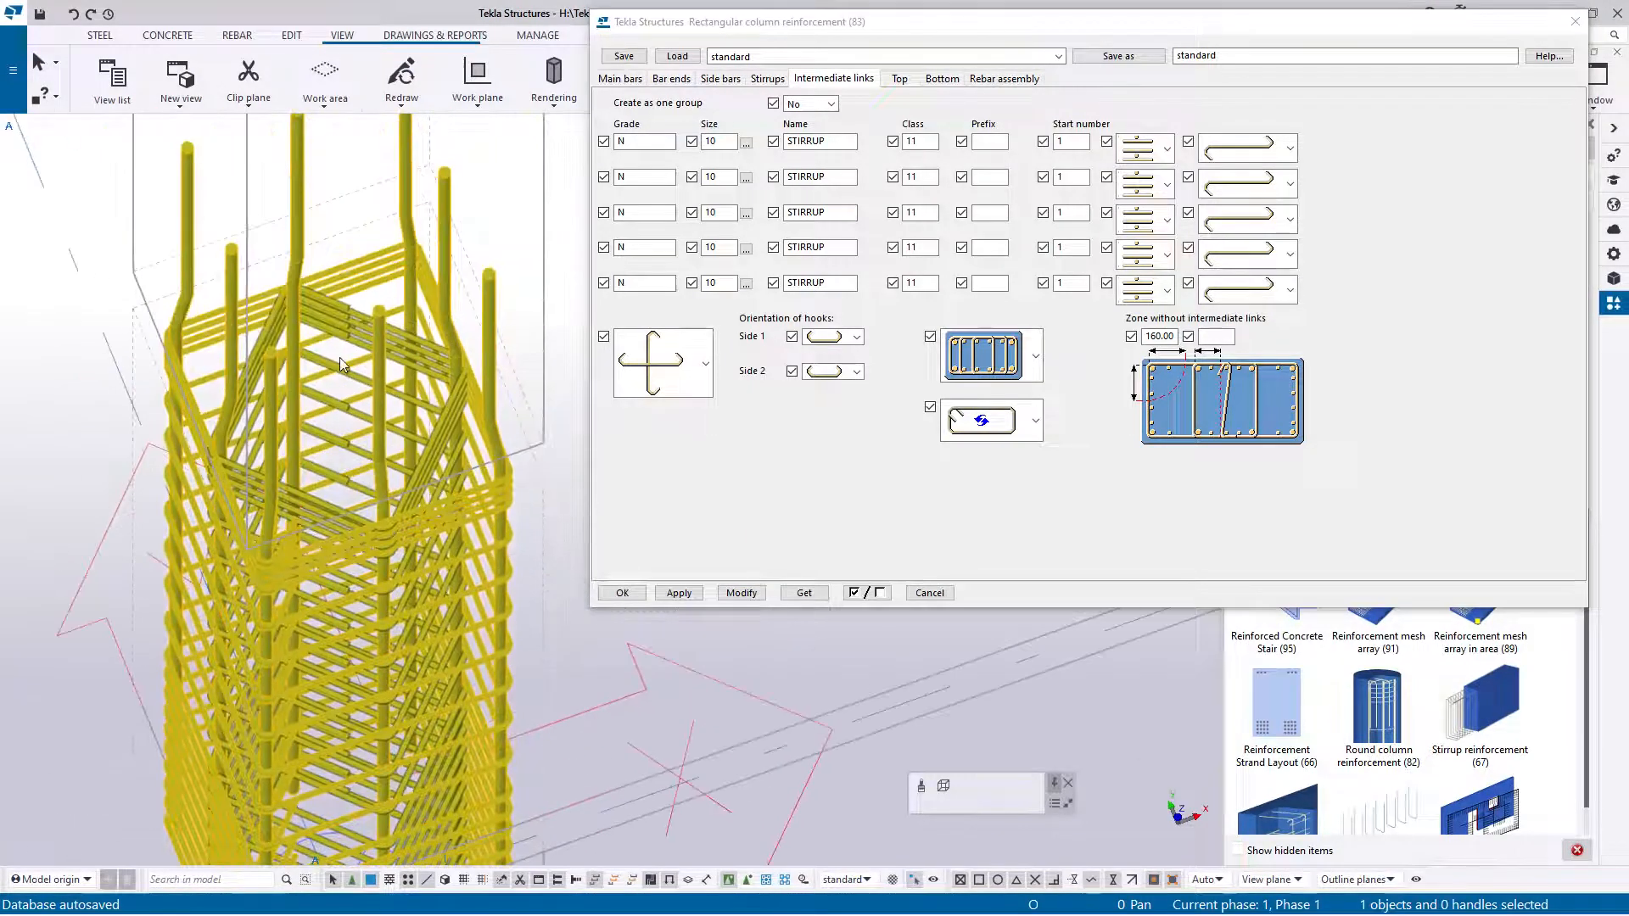
pyautogui.scroll(2, 340, 358)
pyautogui.scroll(5, 321, 391)
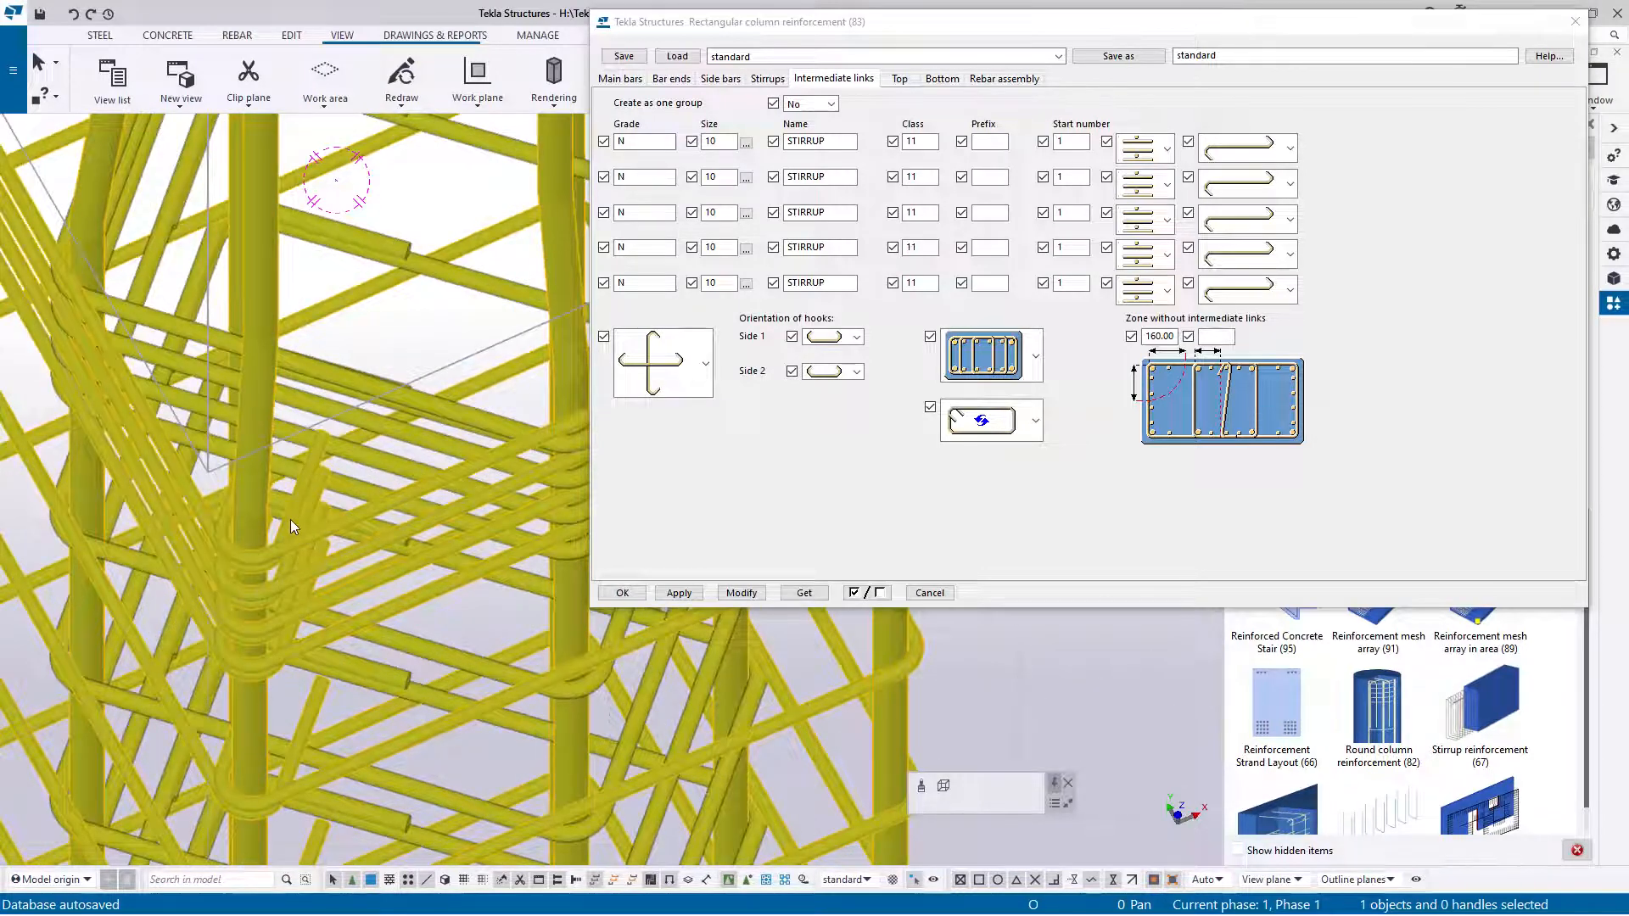
pyautogui.click(766, 78)
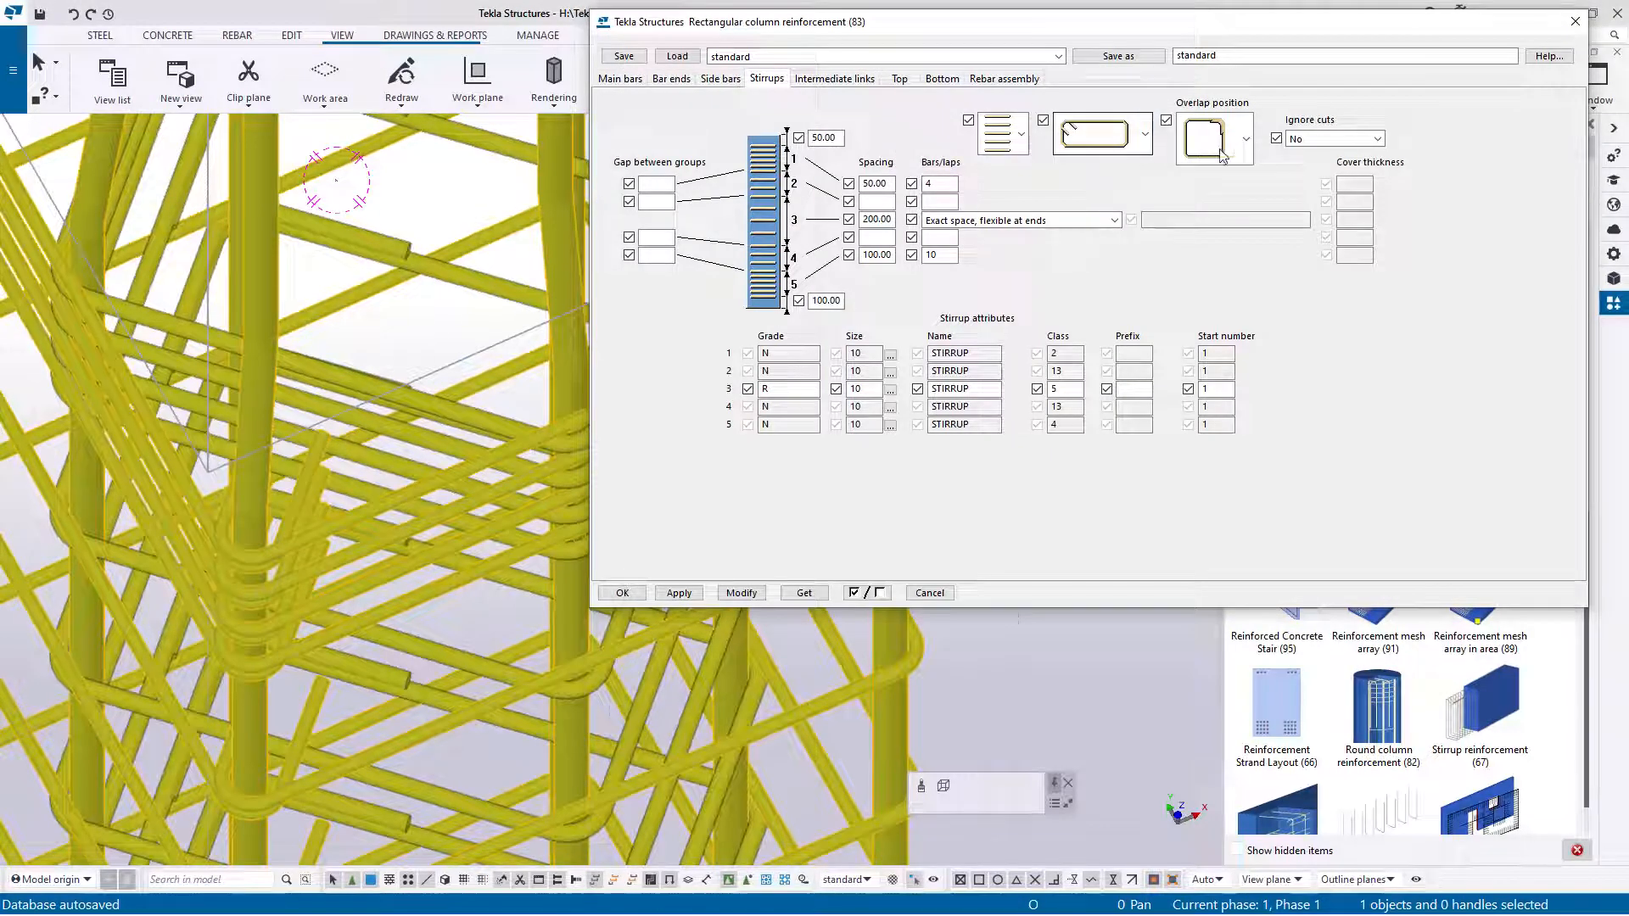
pyautogui.click(1145, 136)
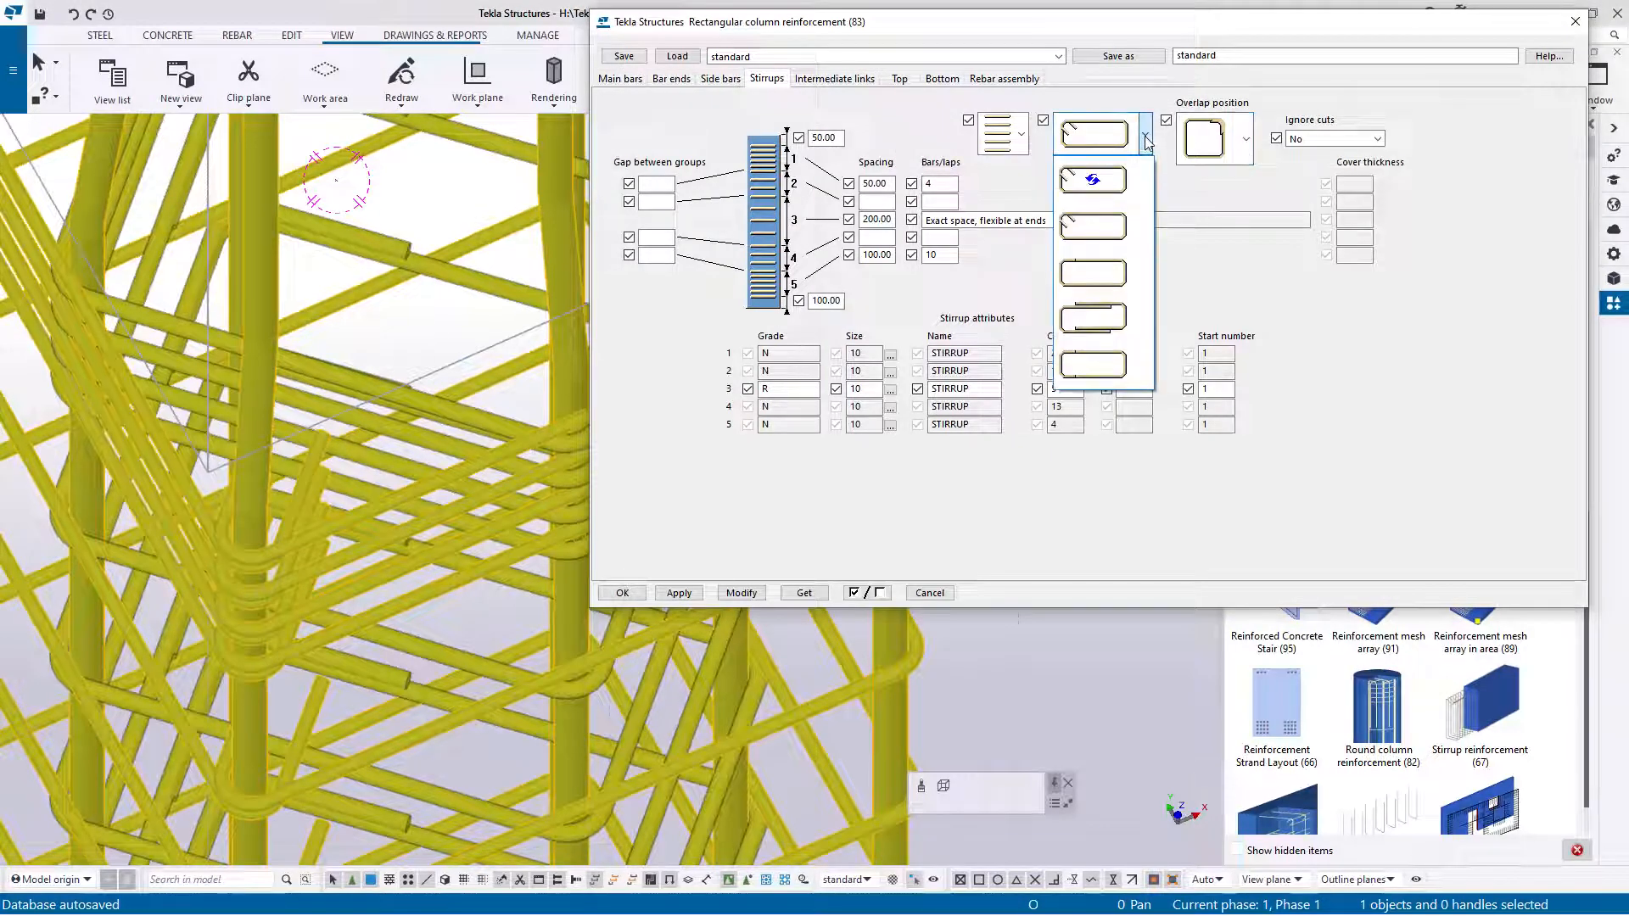
pyautogui.click(1090, 181)
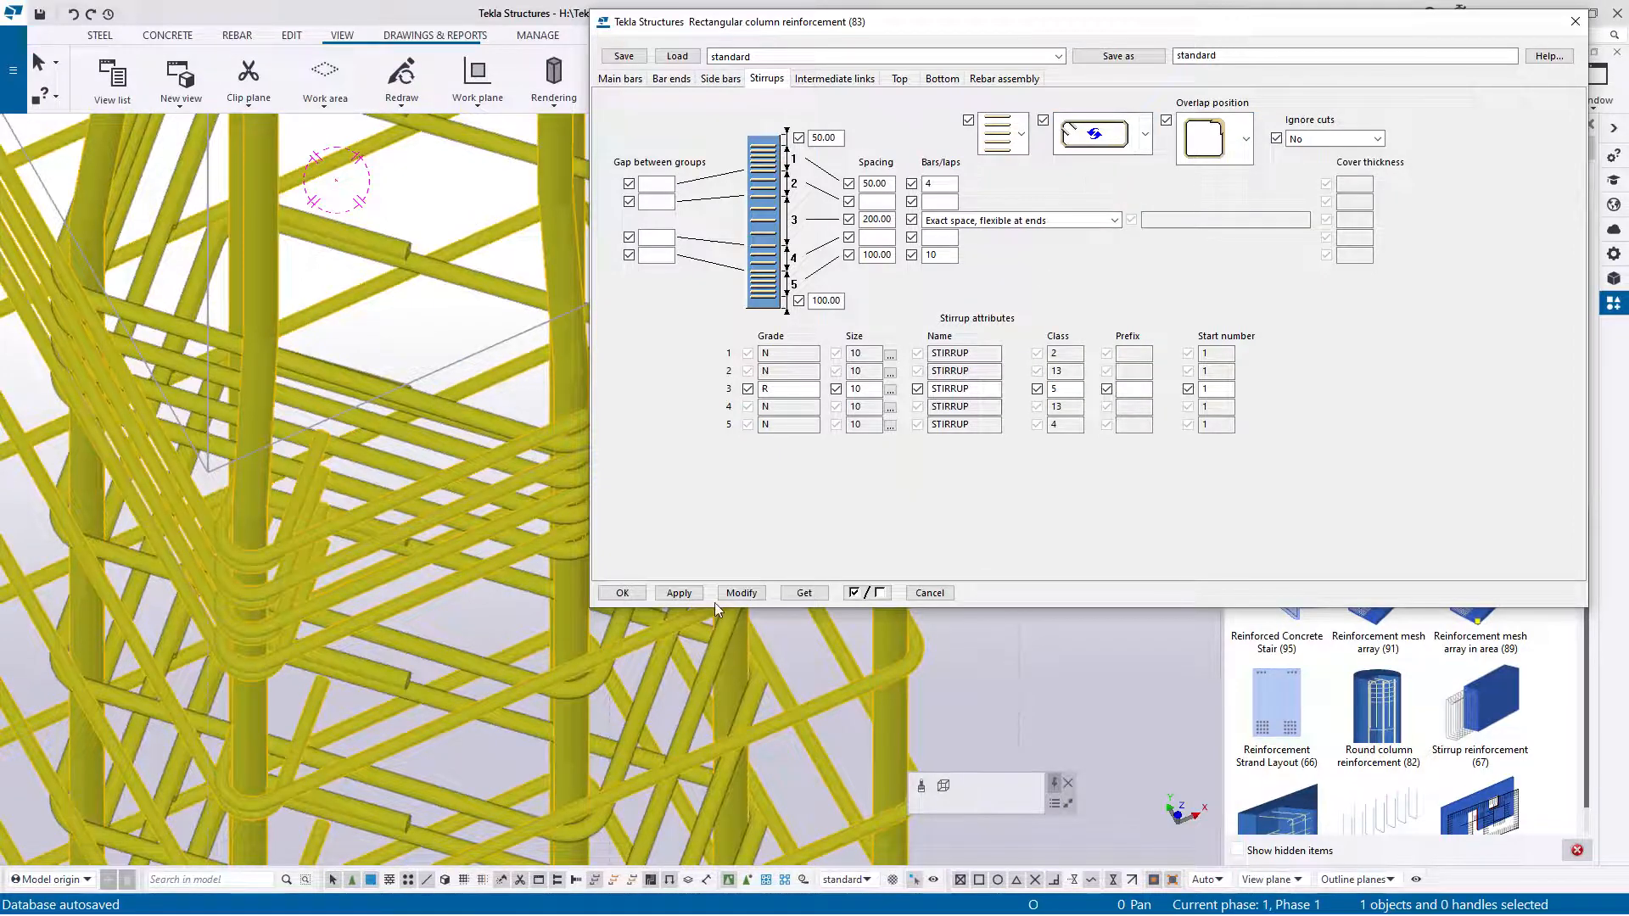
pyautogui.click(741, 593)
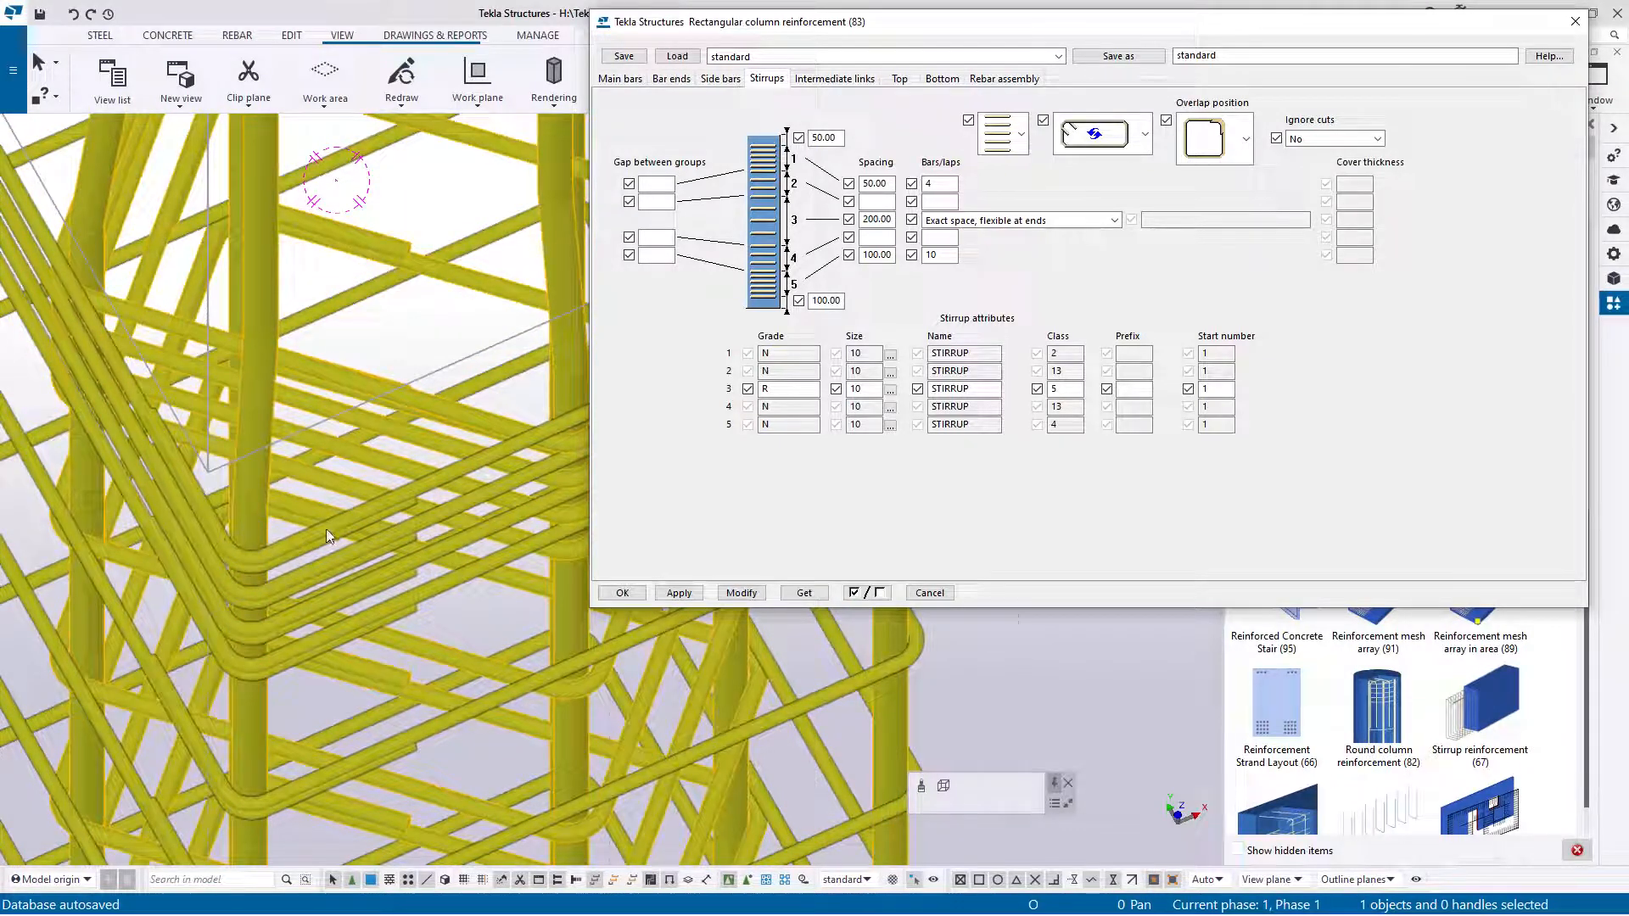
# Step: Restore the stirrup shape with hooks fixed at one corner and modify the component
pyautogui.click(1145, 136)
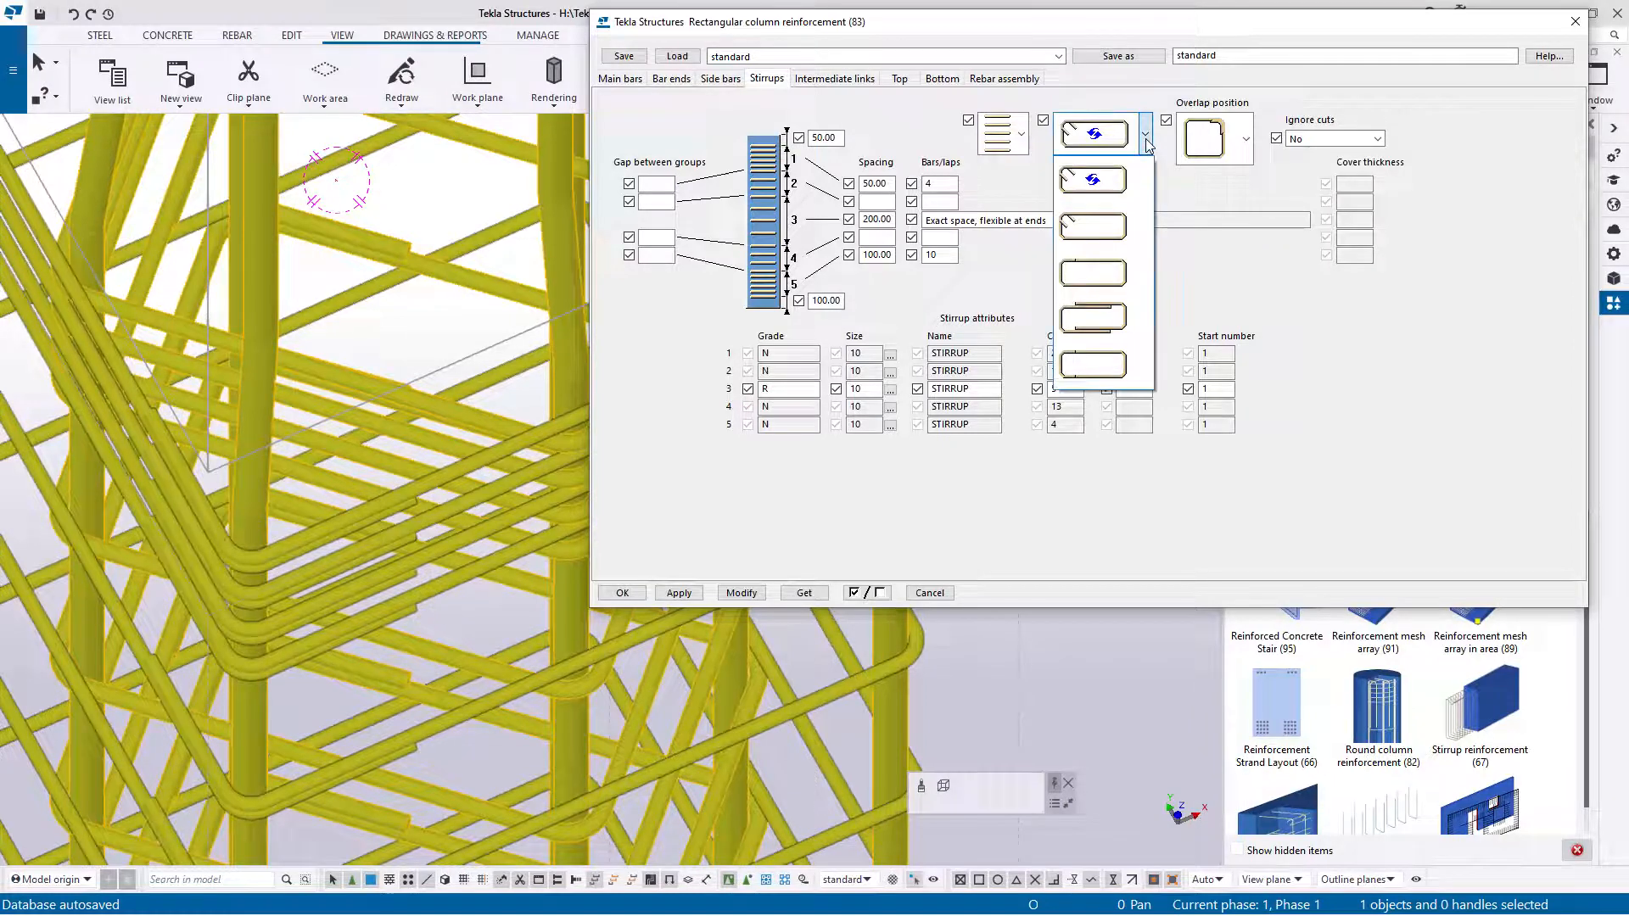
pyautogui.click(1098, 227)
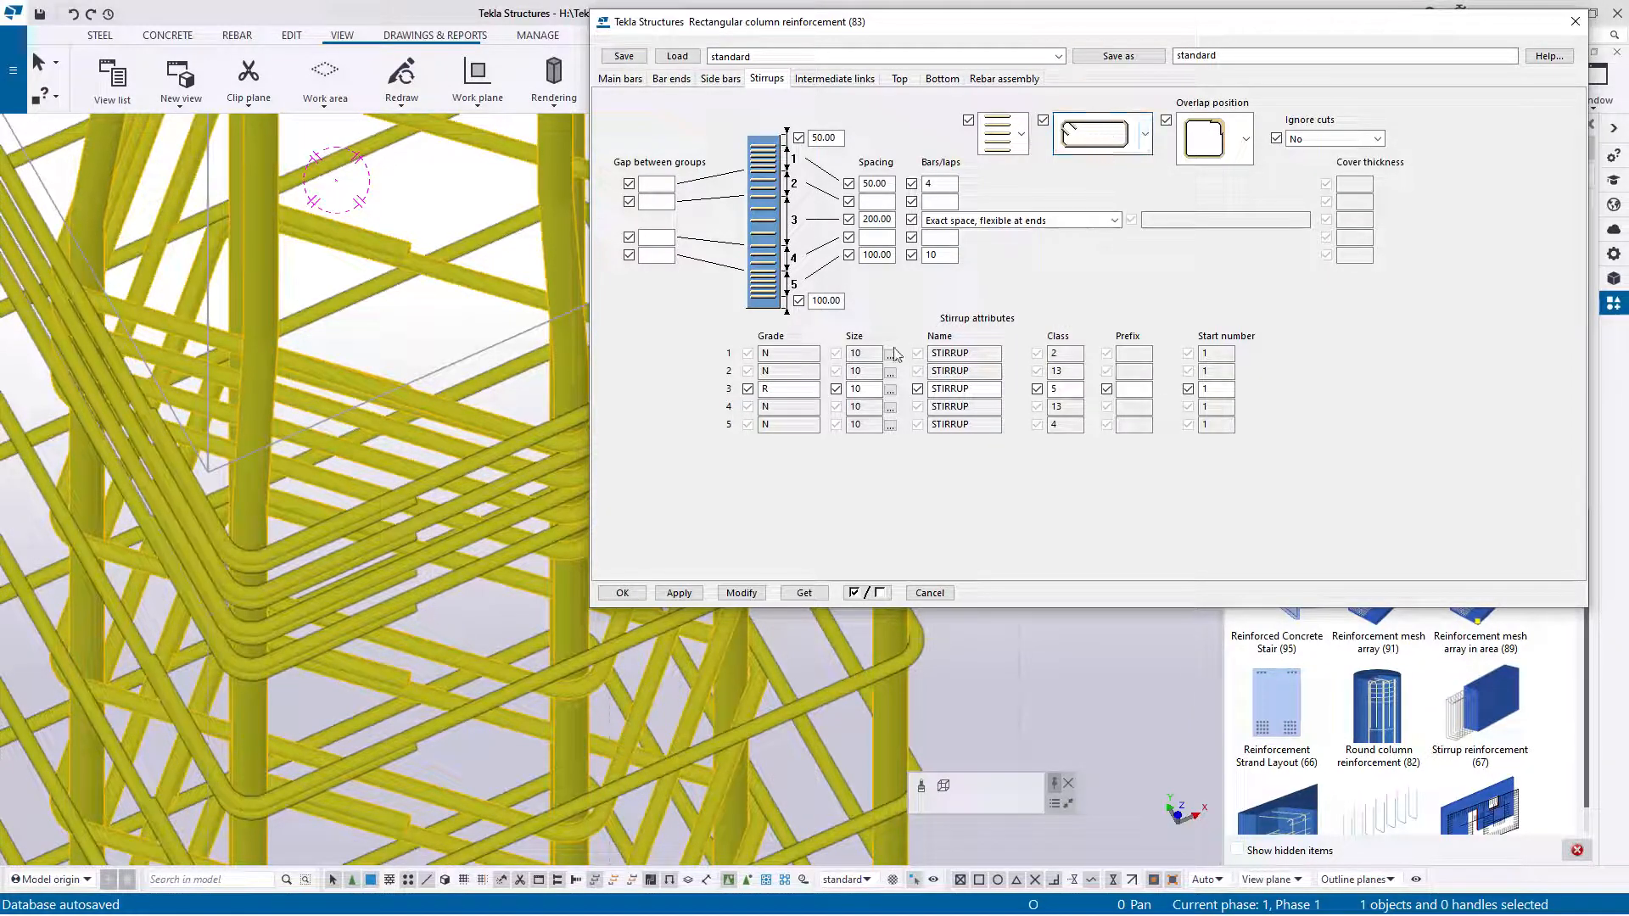
pyautogui.click(738, 593)
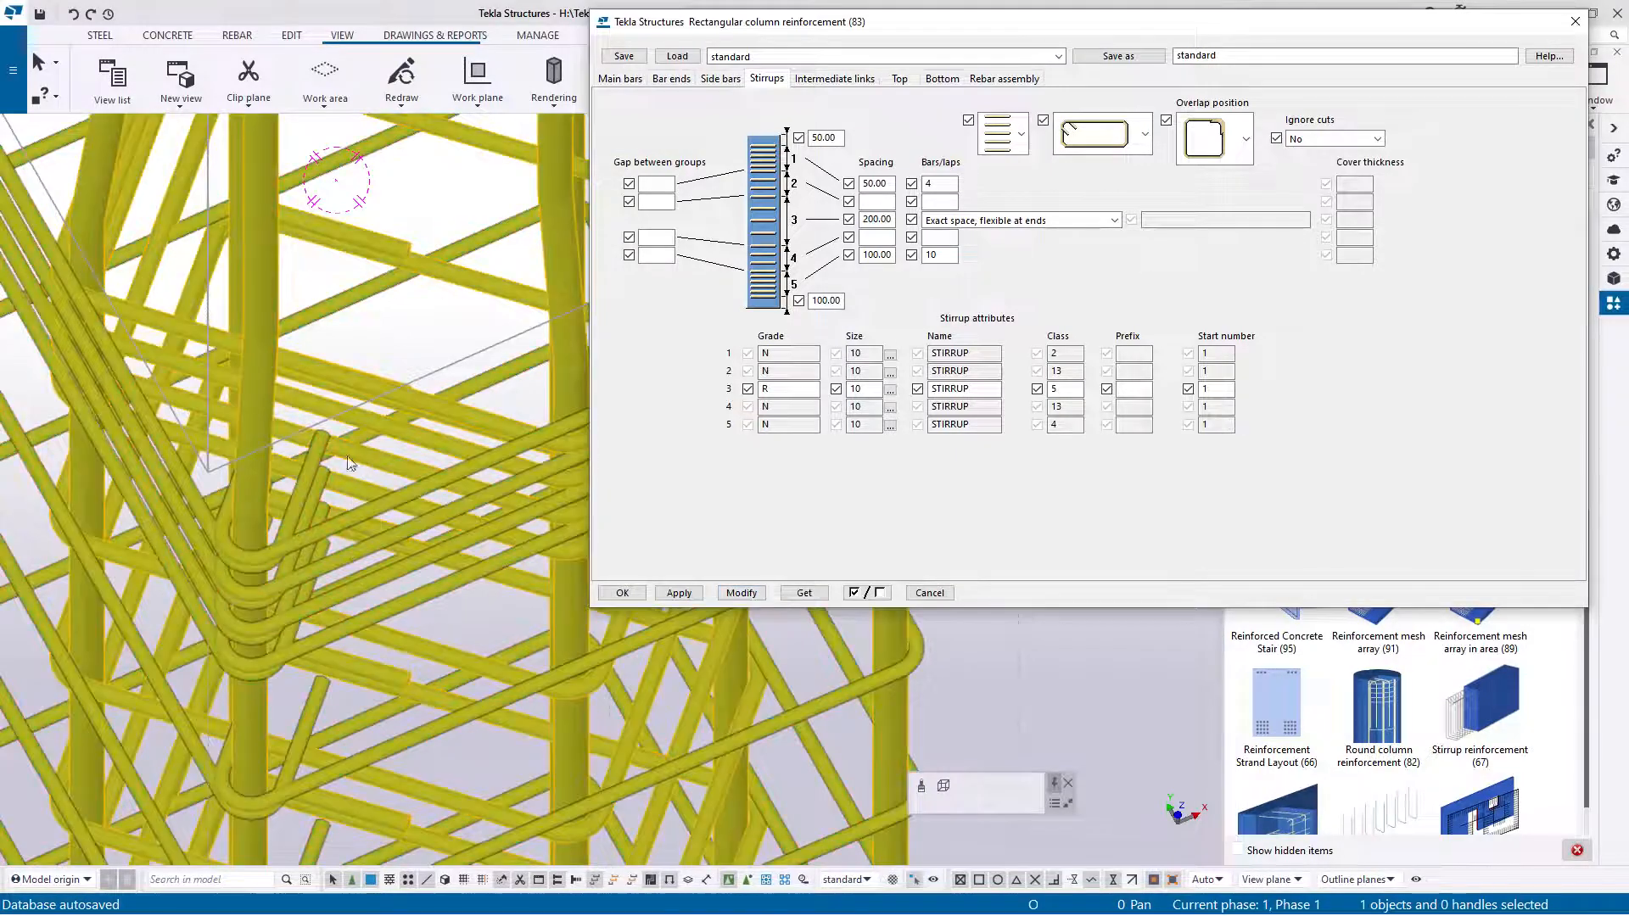
# Step: Review the intermediate link shape options, keeping the rotating-hook closed link, modify the component, and examine the links near the column's top
pyautogui.scroll(-4, 303, 502)
pyautogui.moveTo(374, 472); pyautogui.dragTo(578, 420, button='middle')
pyautogui.moveTo(335, 368); pyautogui.dragTo(338, 513, button='middle')
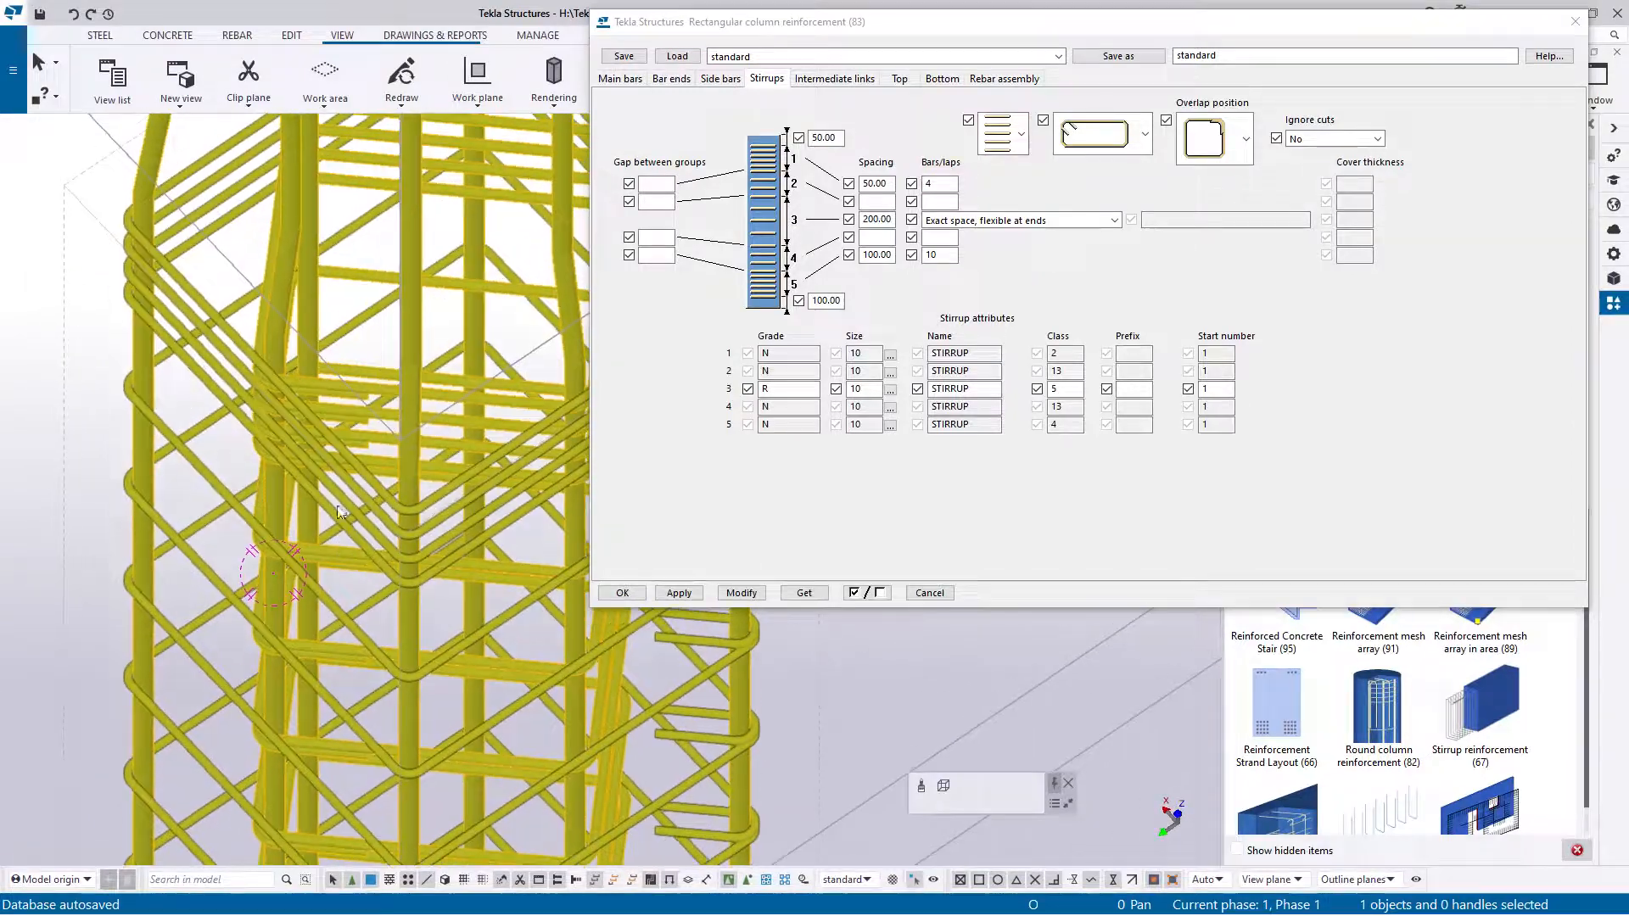
pyautogui.click(849, 80)
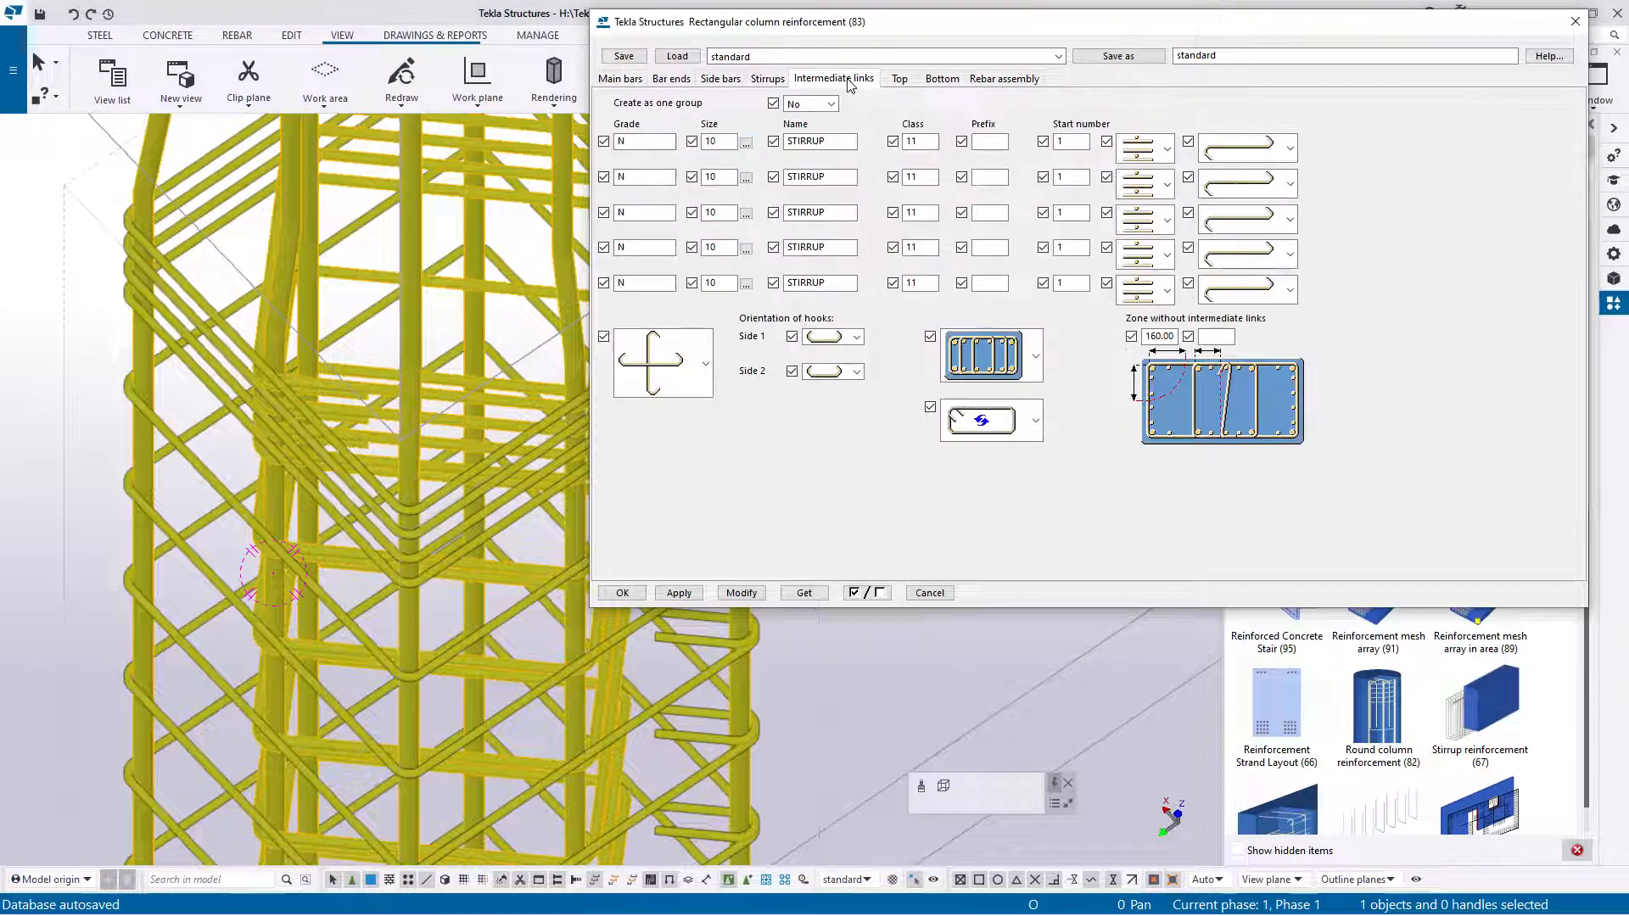
pyautogui.click(1036, 422)
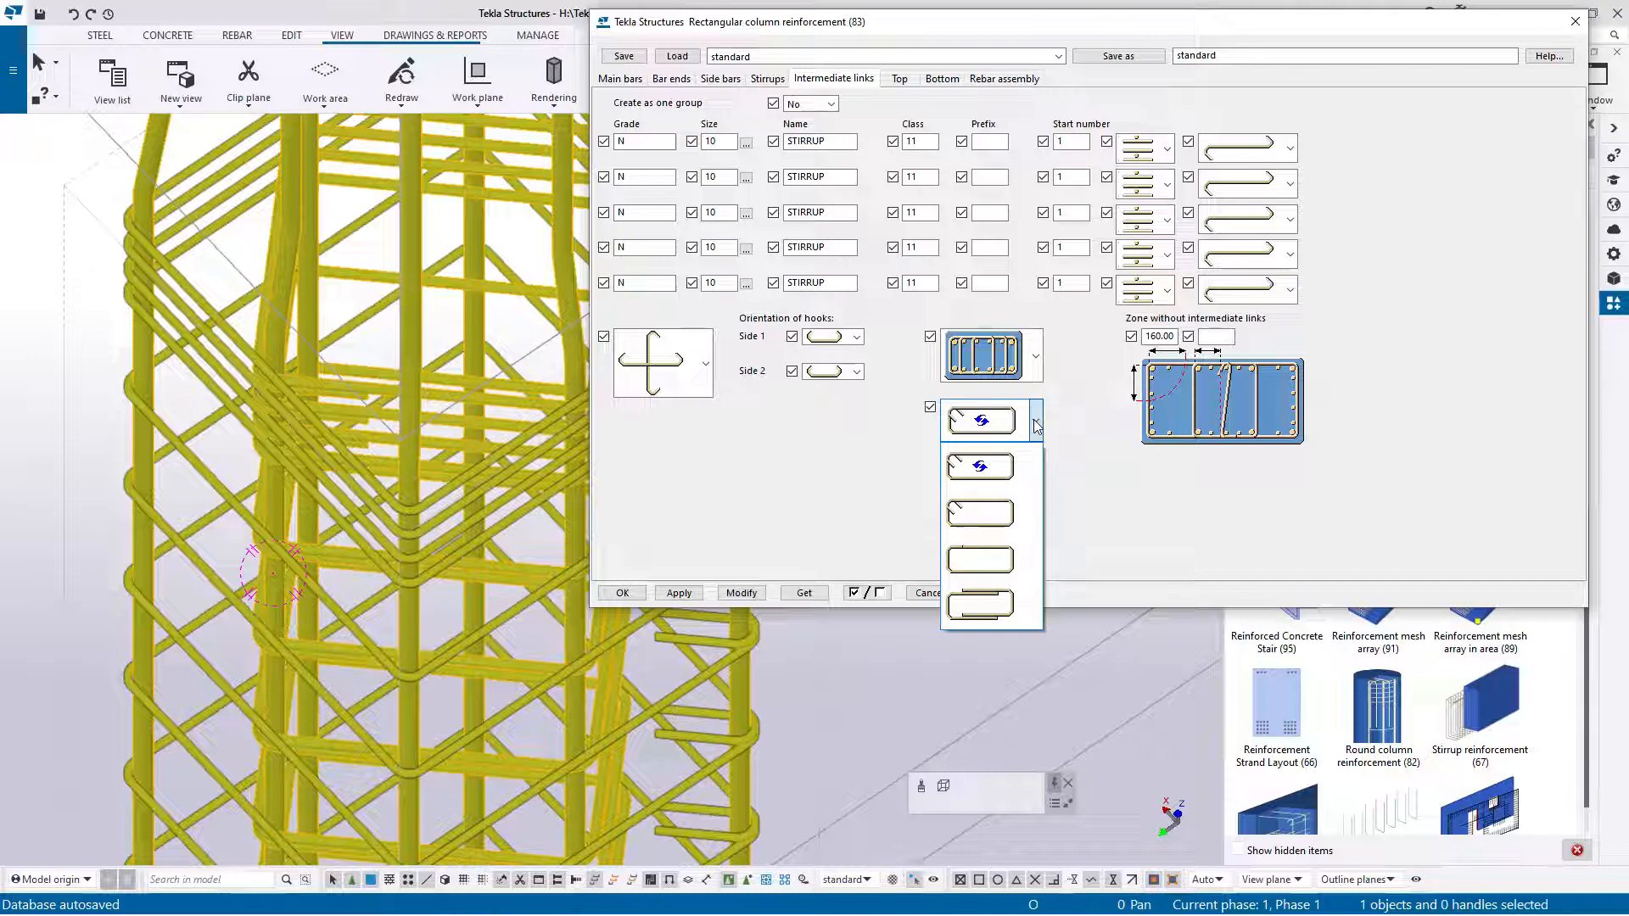
pyautogui.click(984, 471)
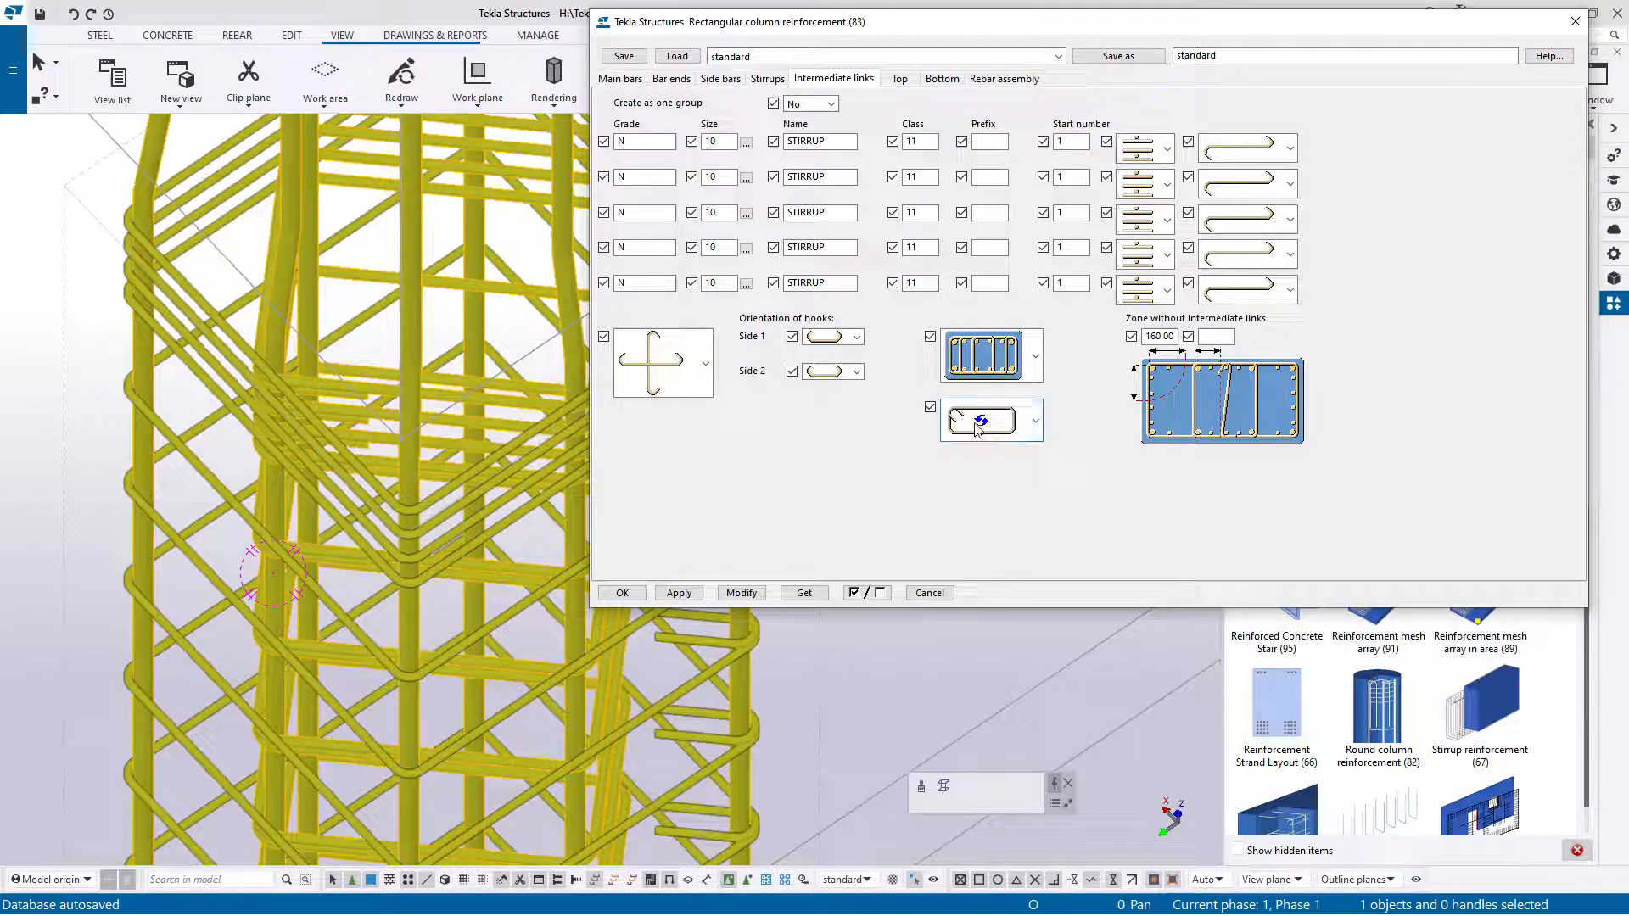
pyautogui.click(741, 592)
pyautogui.scroll(2, 339, 393)
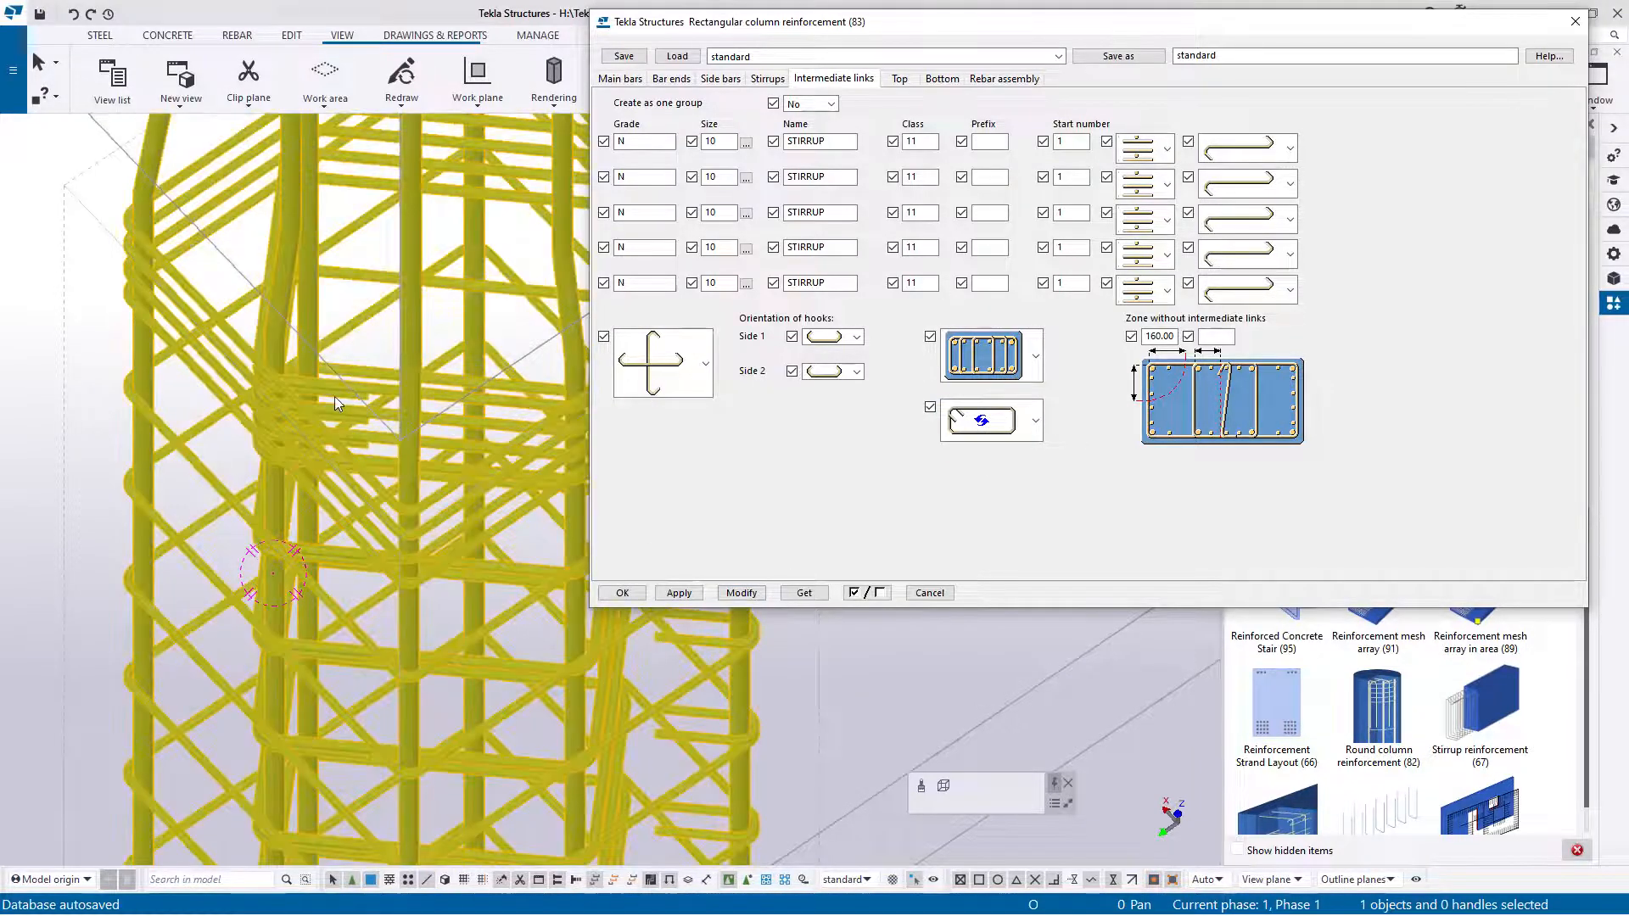
# Step: Set the intermediate link shape to the closed link with hooks fixed at one corner, modify the component, and check the links
pyautogui.click(1035, 422)
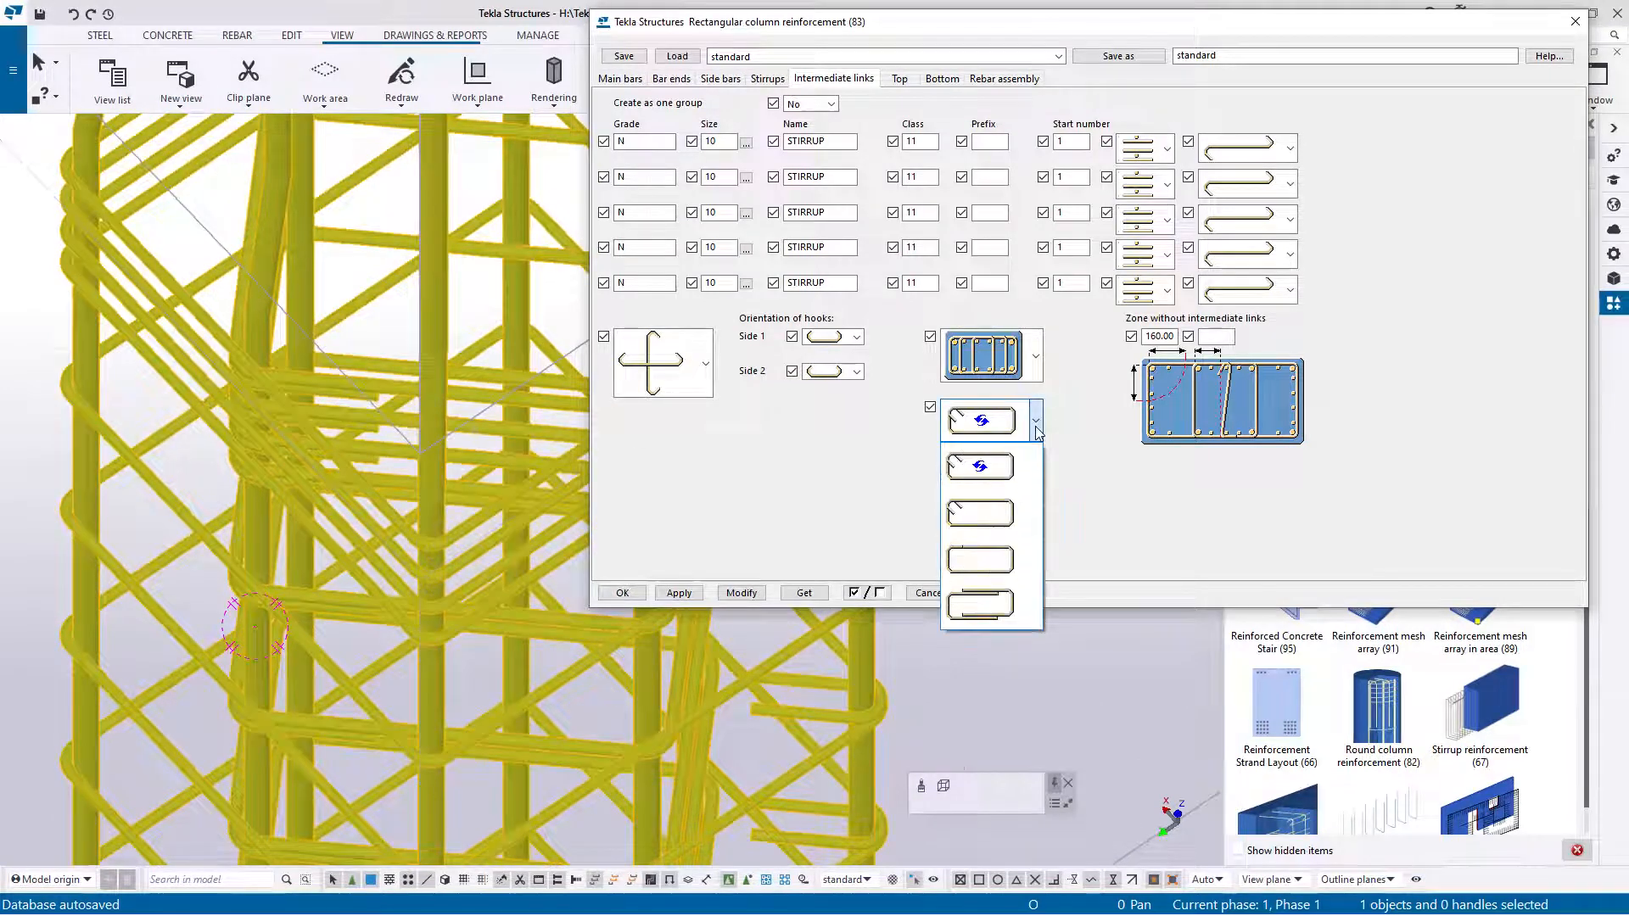
pyautogui.click(959, 514)
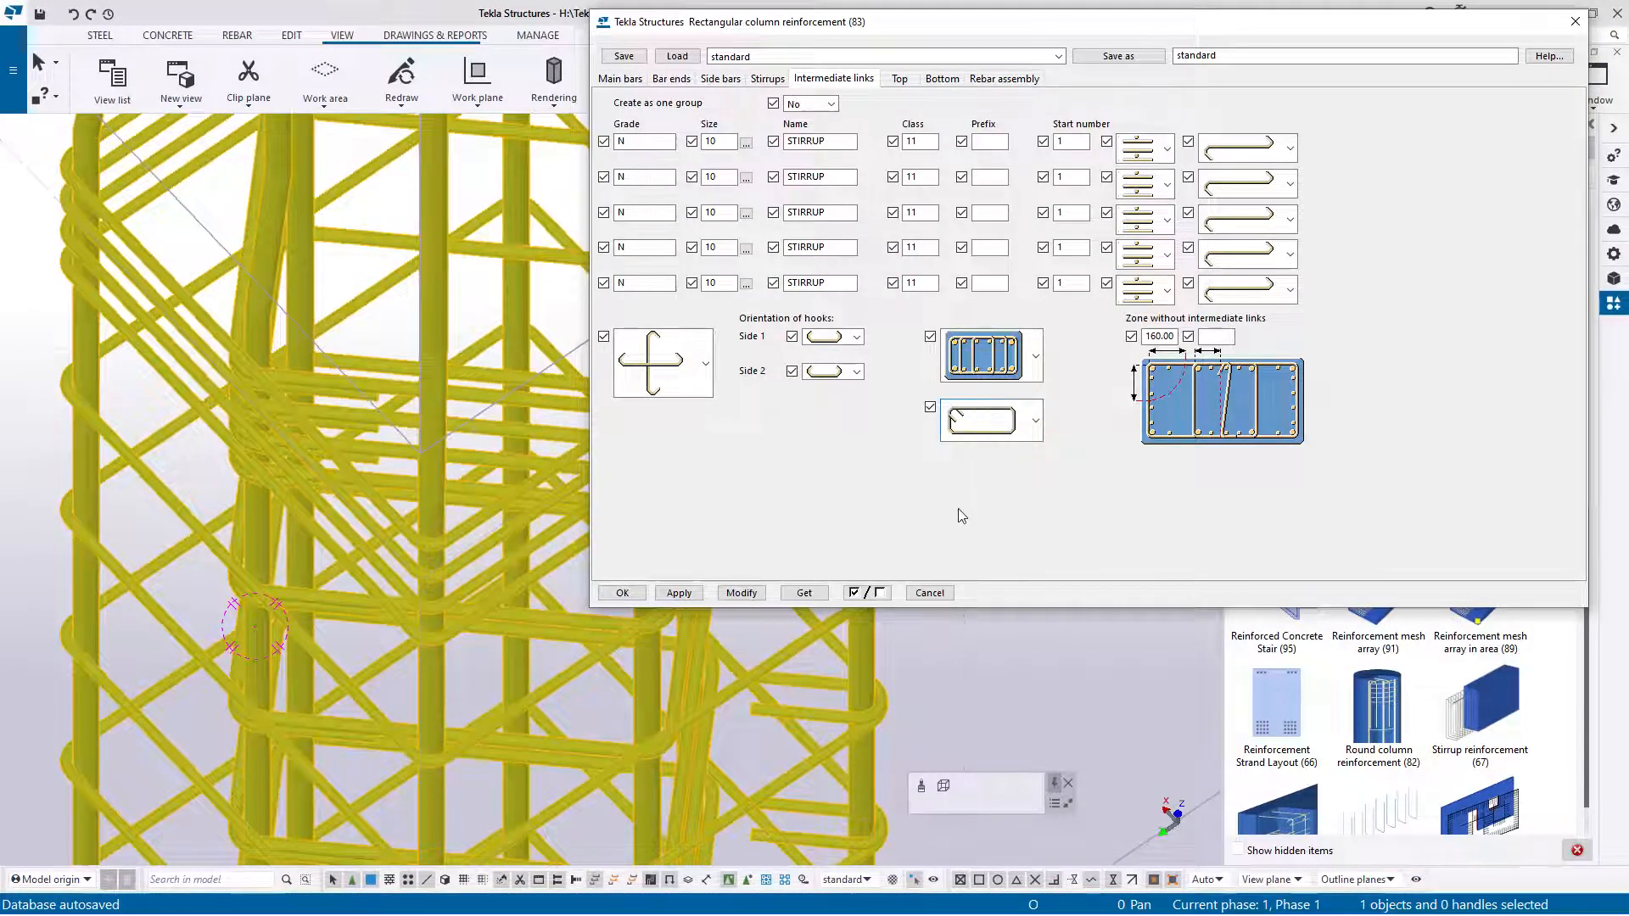
pyautogui.click(740, 592)
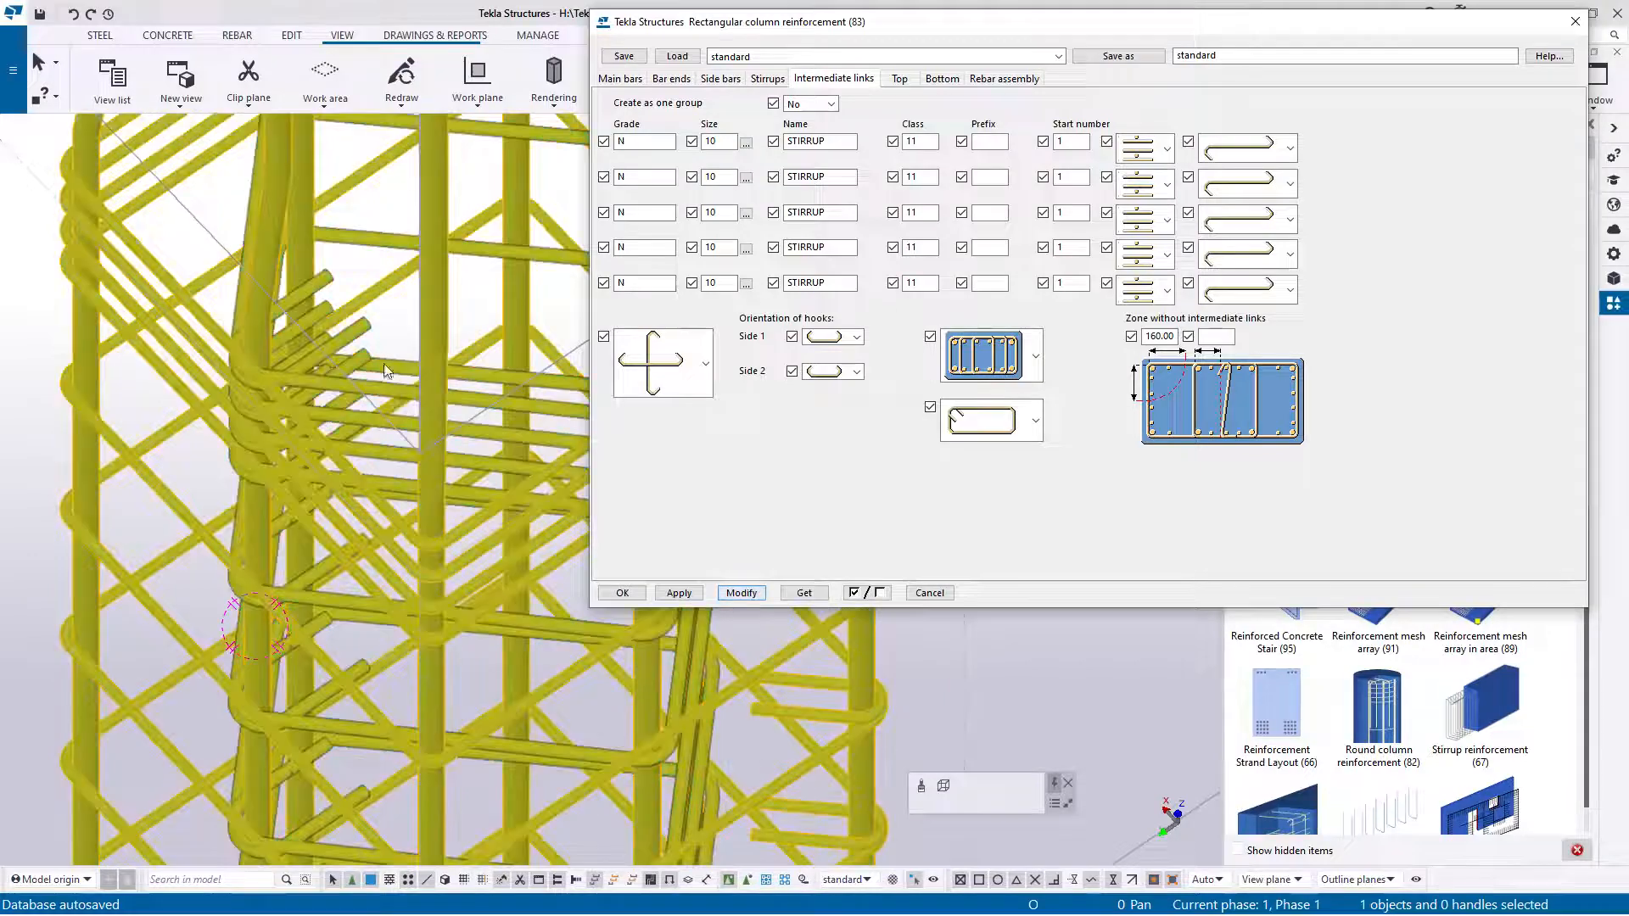
pyautogui.scroll(-5, 344, 342)
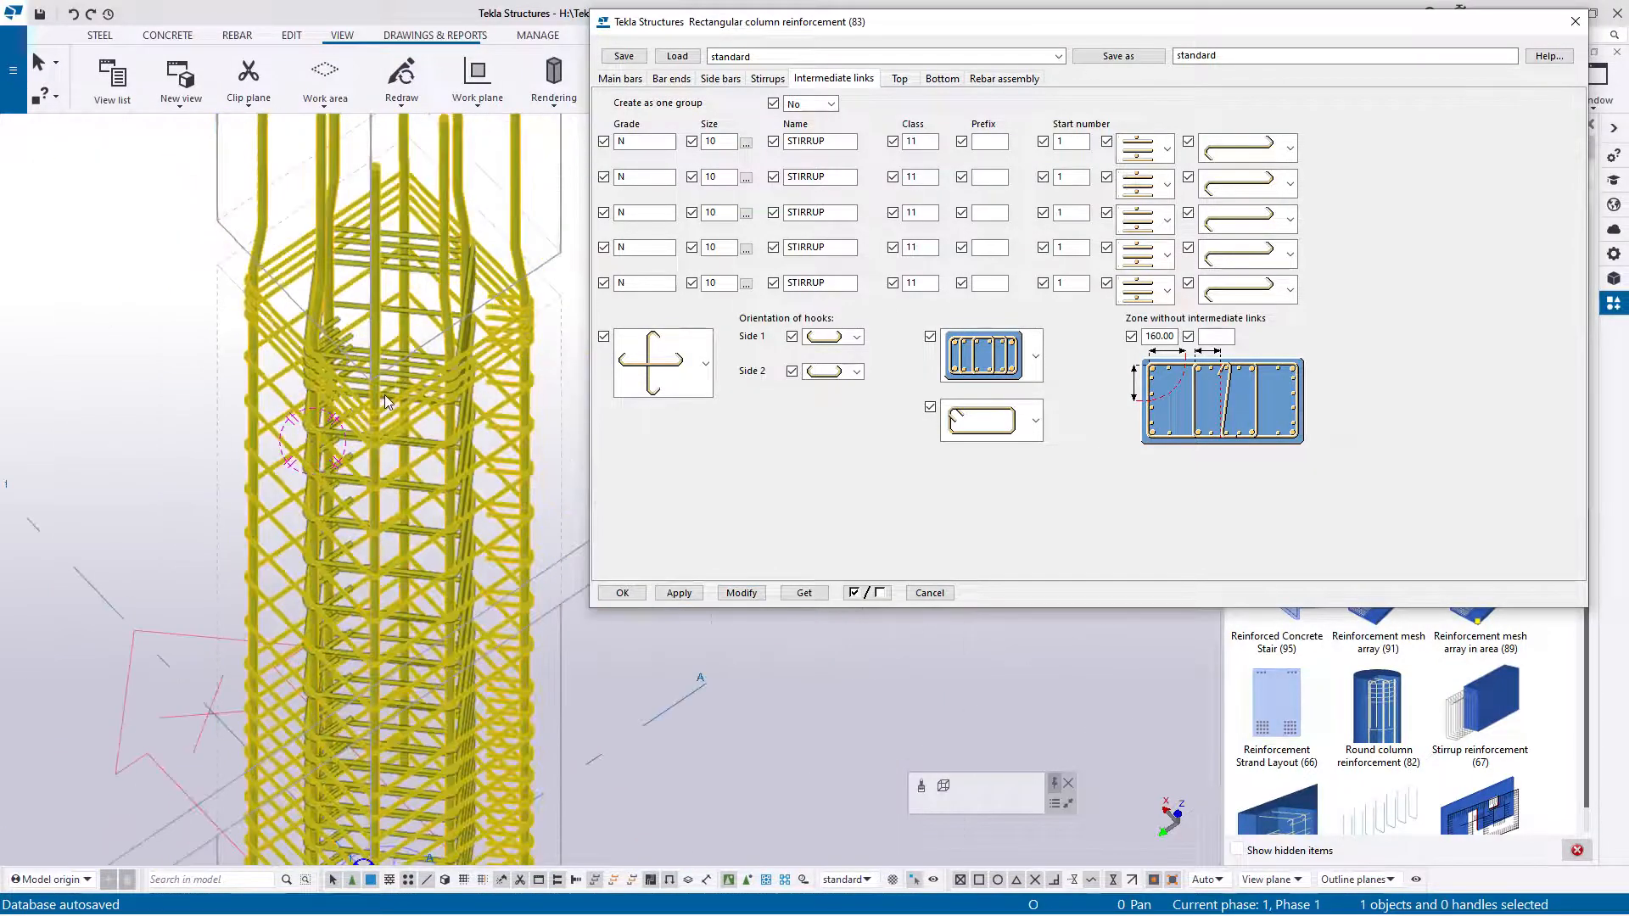
pyautogui.keyDown('ctrl'); pyautogui.moveTo(382, 384); pyautogui.dragTo(327, 259, button='middle'); pyautogui.keyUp('ctrl')
pyautogui.scroll(-3, 326, 257)
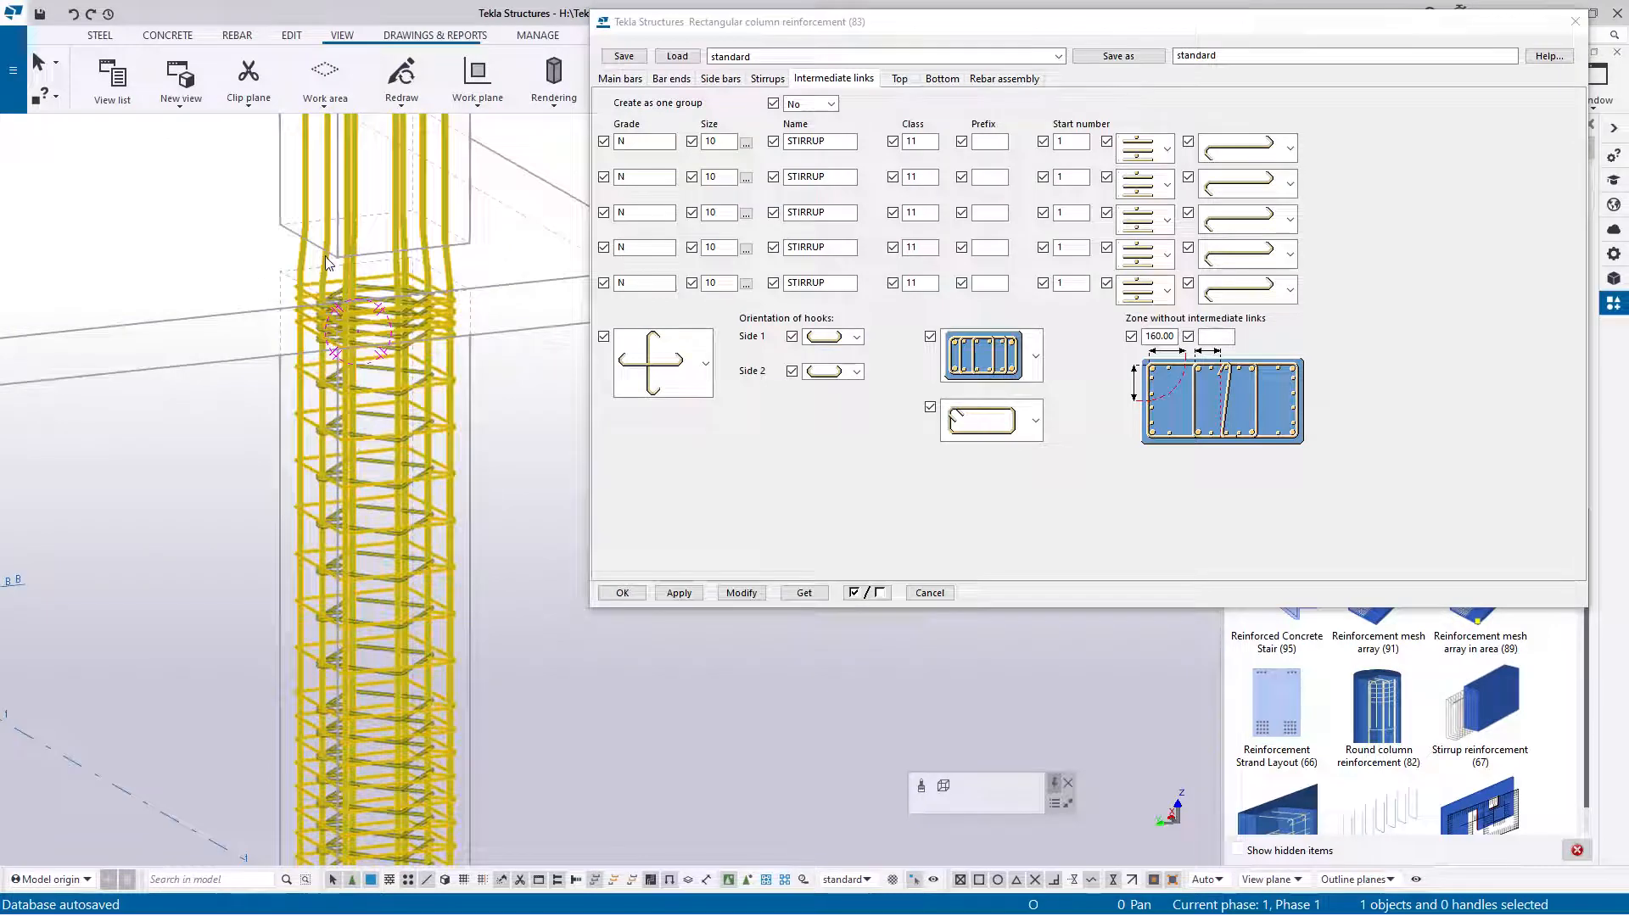
# Step: Review the top, bottom and rebar assembly settings, modify the column reinforcement, and accept and close its settings
pyautogui.click(904, 82)
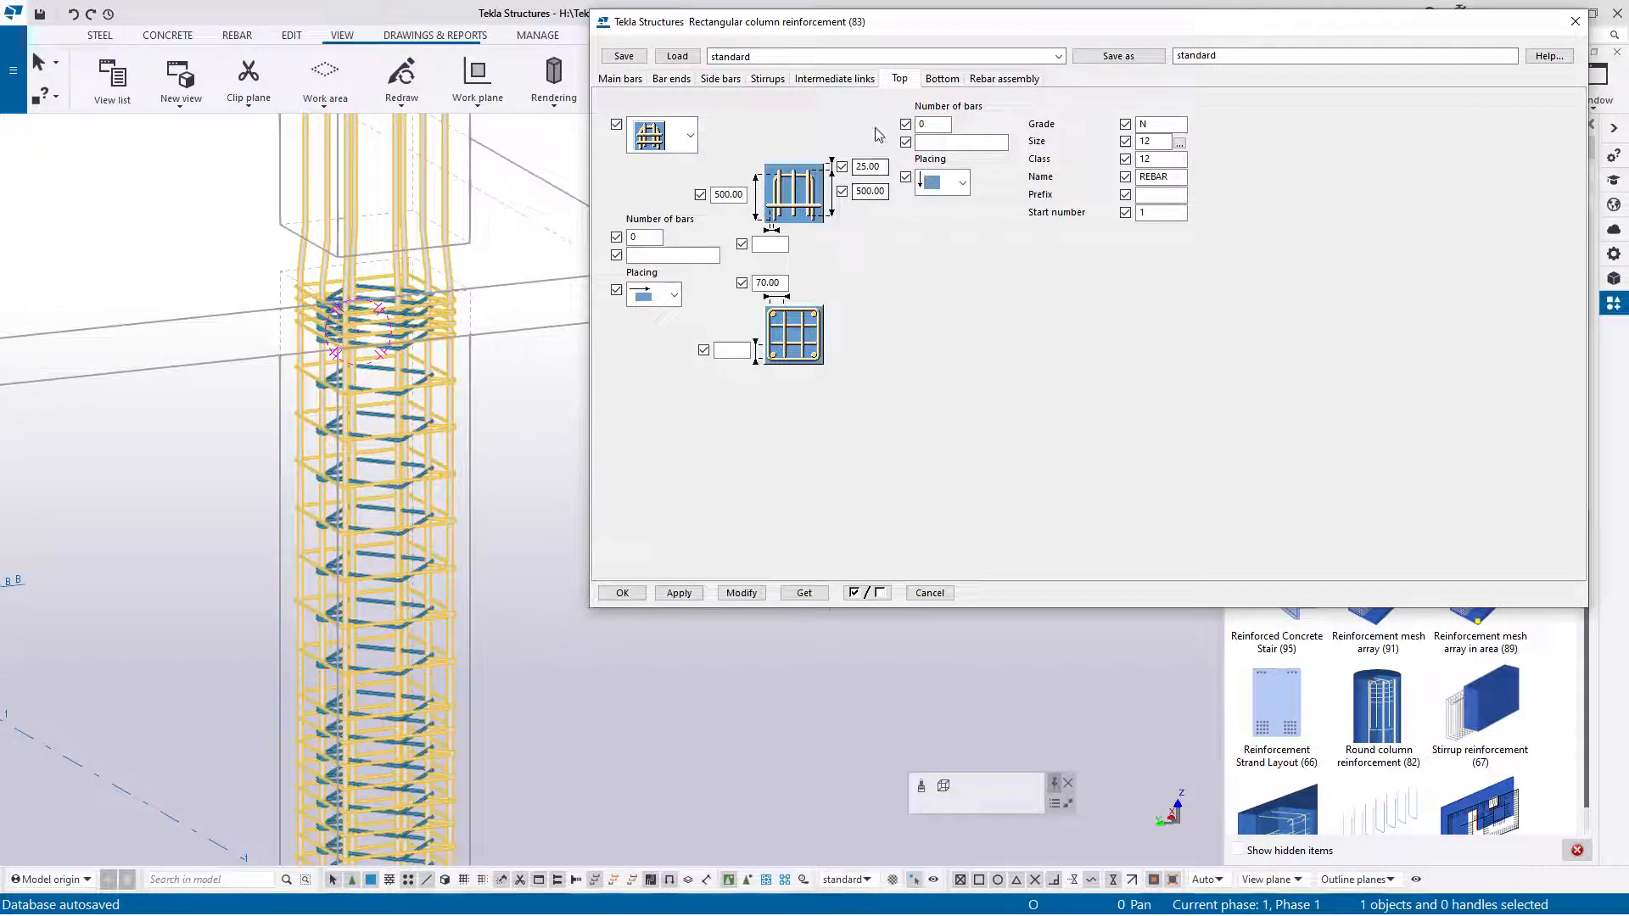
pyautogui.click(929, 80)
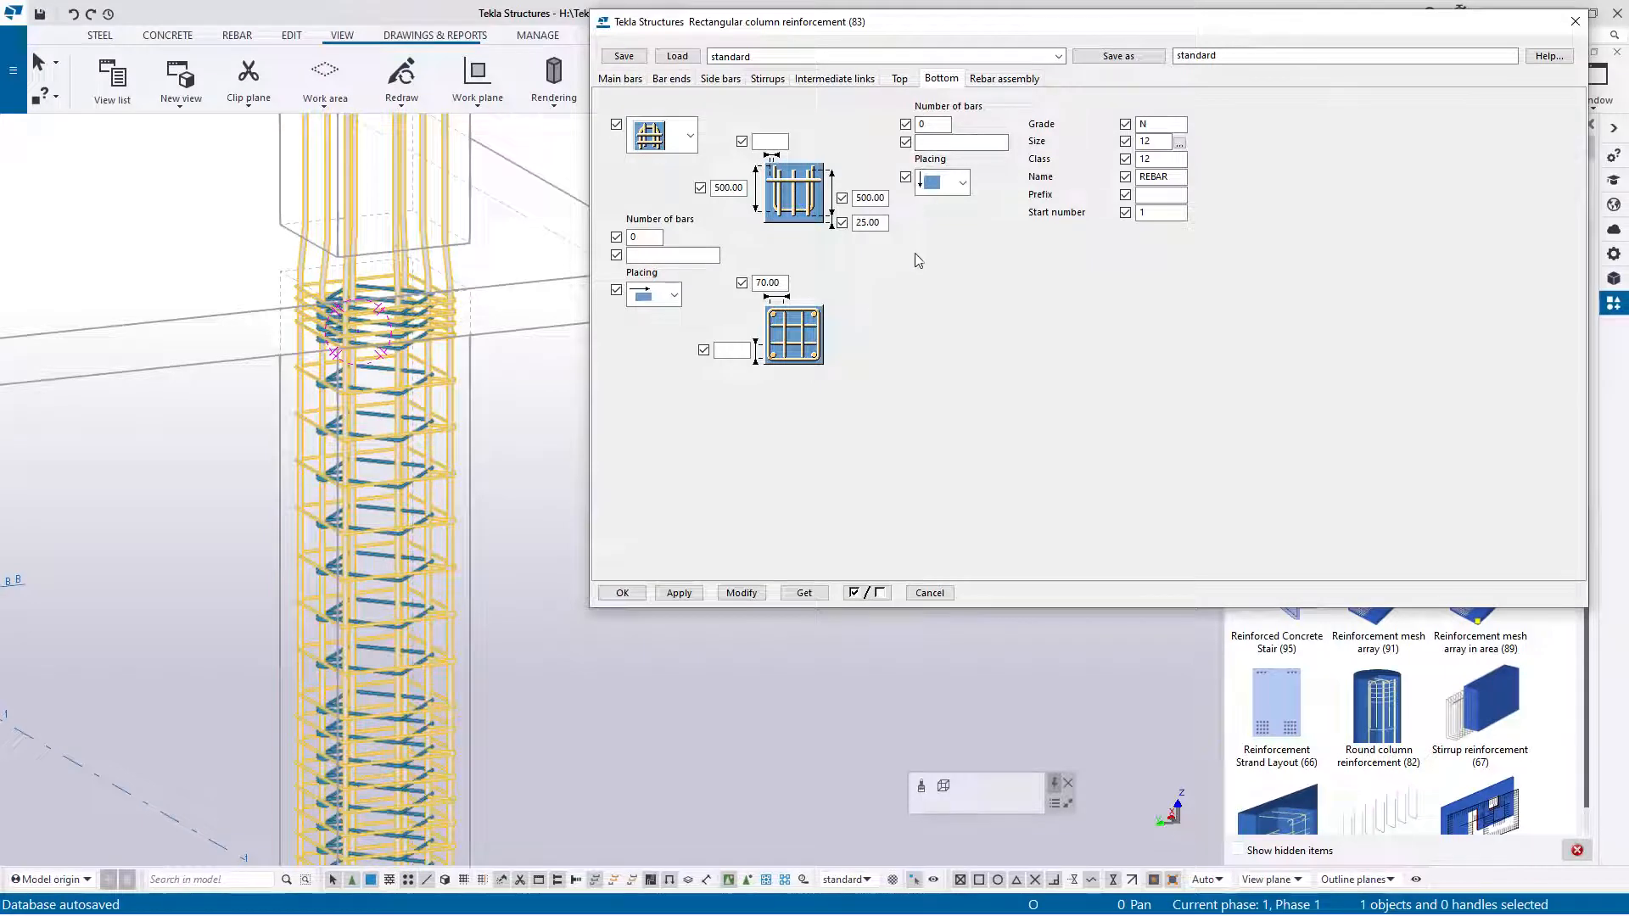
pyautogui.click(991, 81)
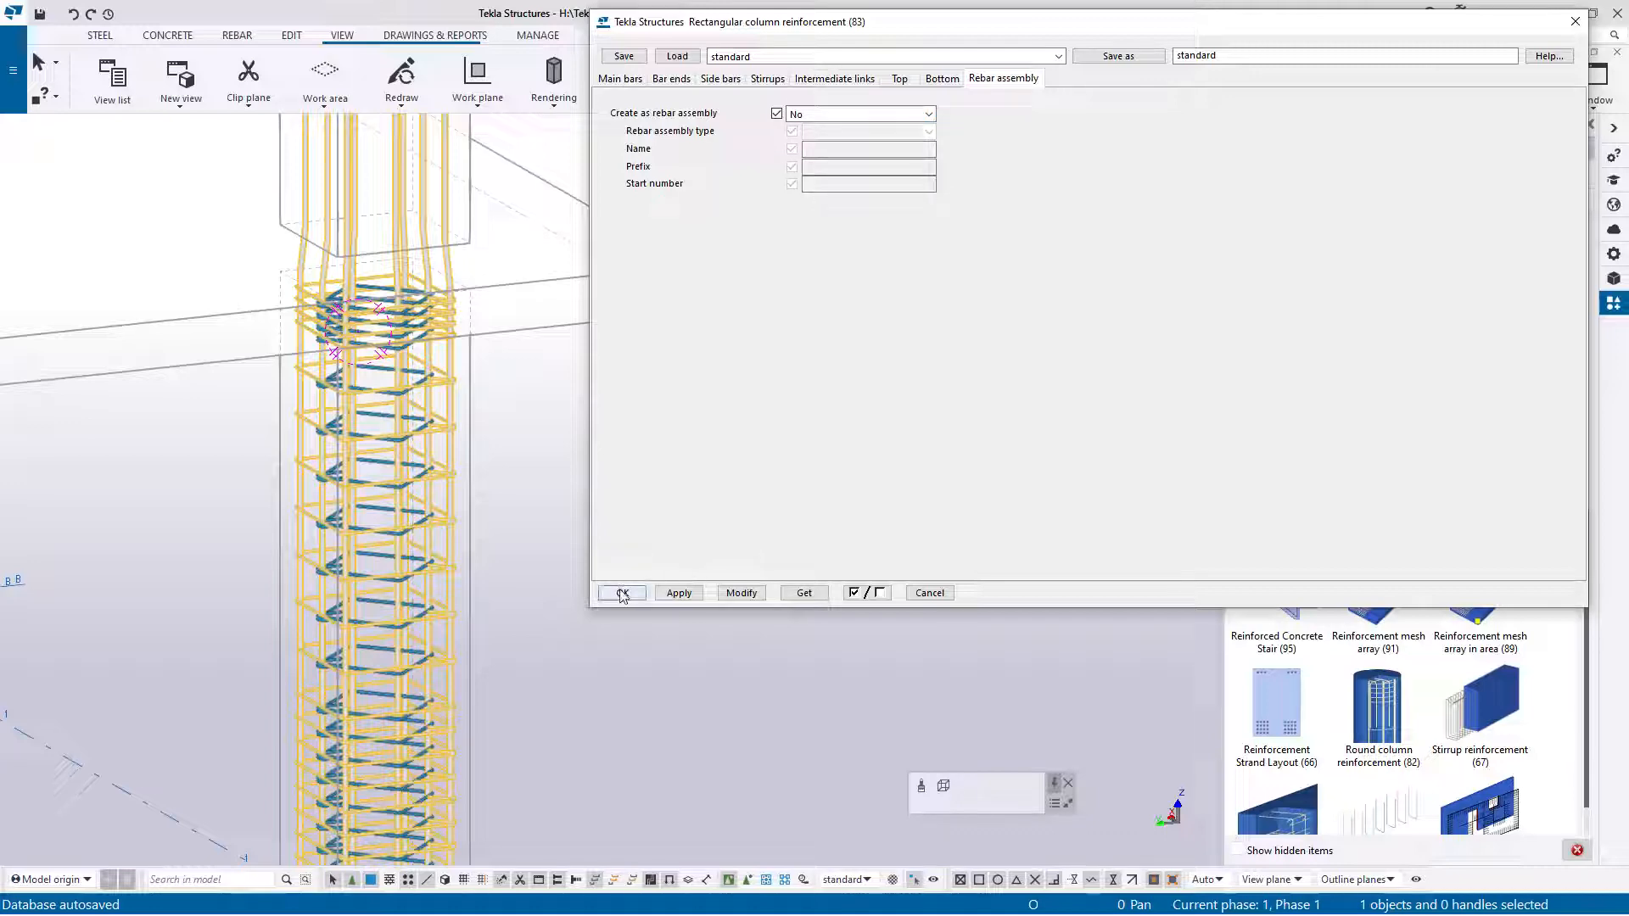
pyautogui.click(742, 593)
pyautogui.click(622, 593)
pyautogui.click(536, 491)
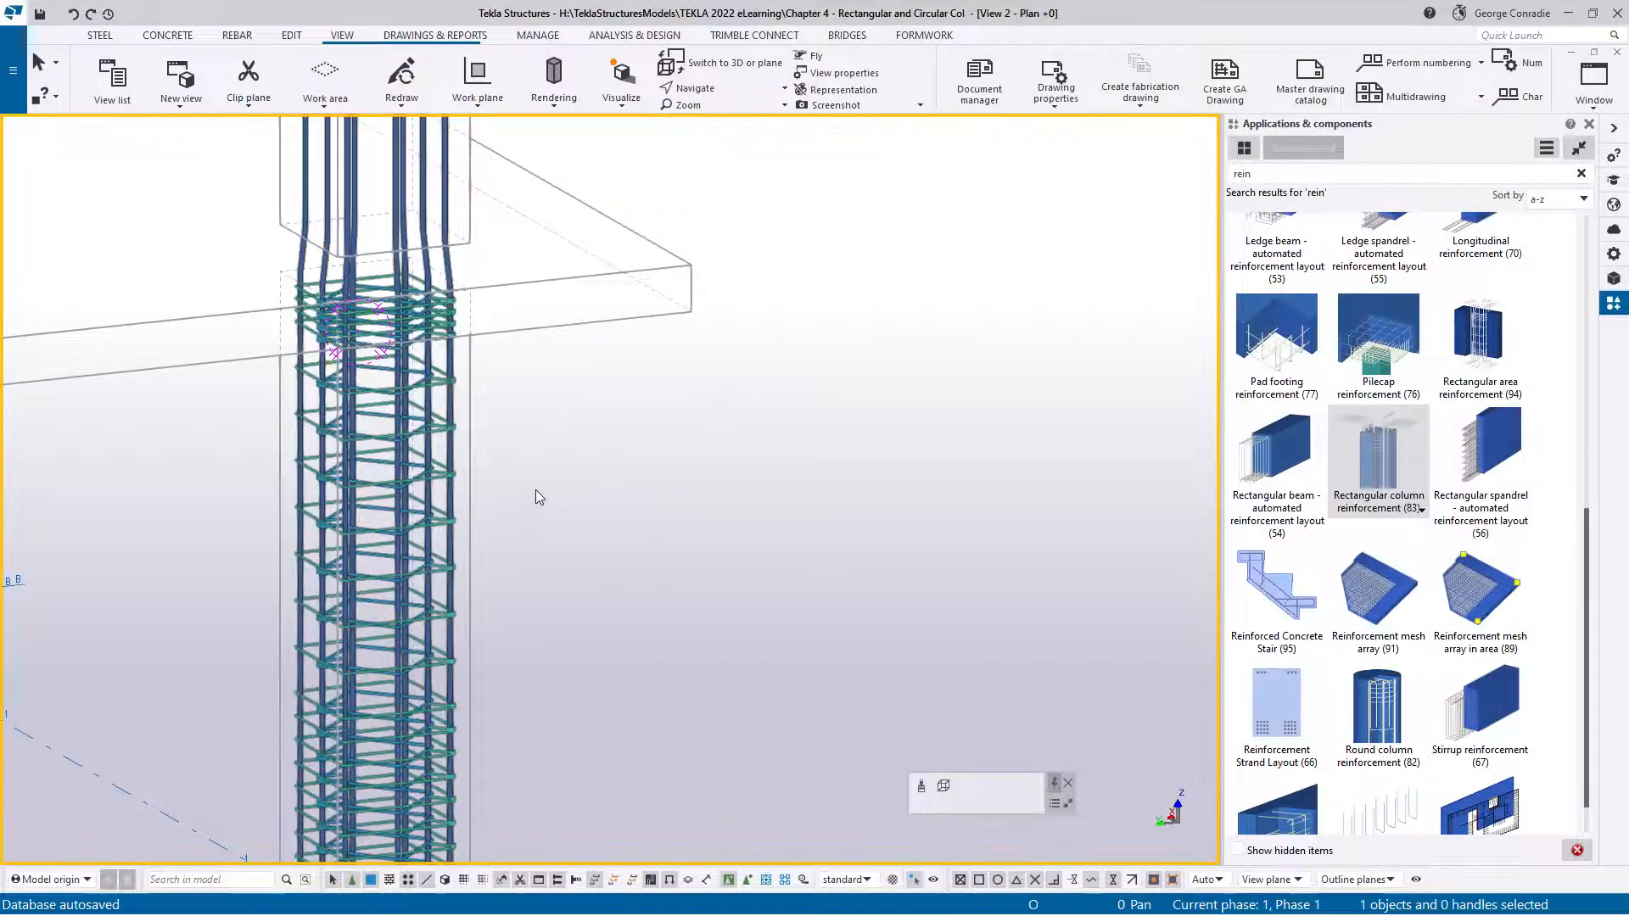
# Step: Try applying Rectangular column reinforcement (83) to the upper column at A-1 in the Plan +0 view, and delete the placed component
pyautogui.scroll(-3, 537, 487)
pyautogui.keyDown('ctrl'); pyautogui.moveTo(551, 427); pyautogui.dragTo(665, 510, button='middle'); pyautogui.keyUp('ctrl')
pyautogui.scroll(-2, 665, 511)
pyautogui.scroll(1, 703, 341)
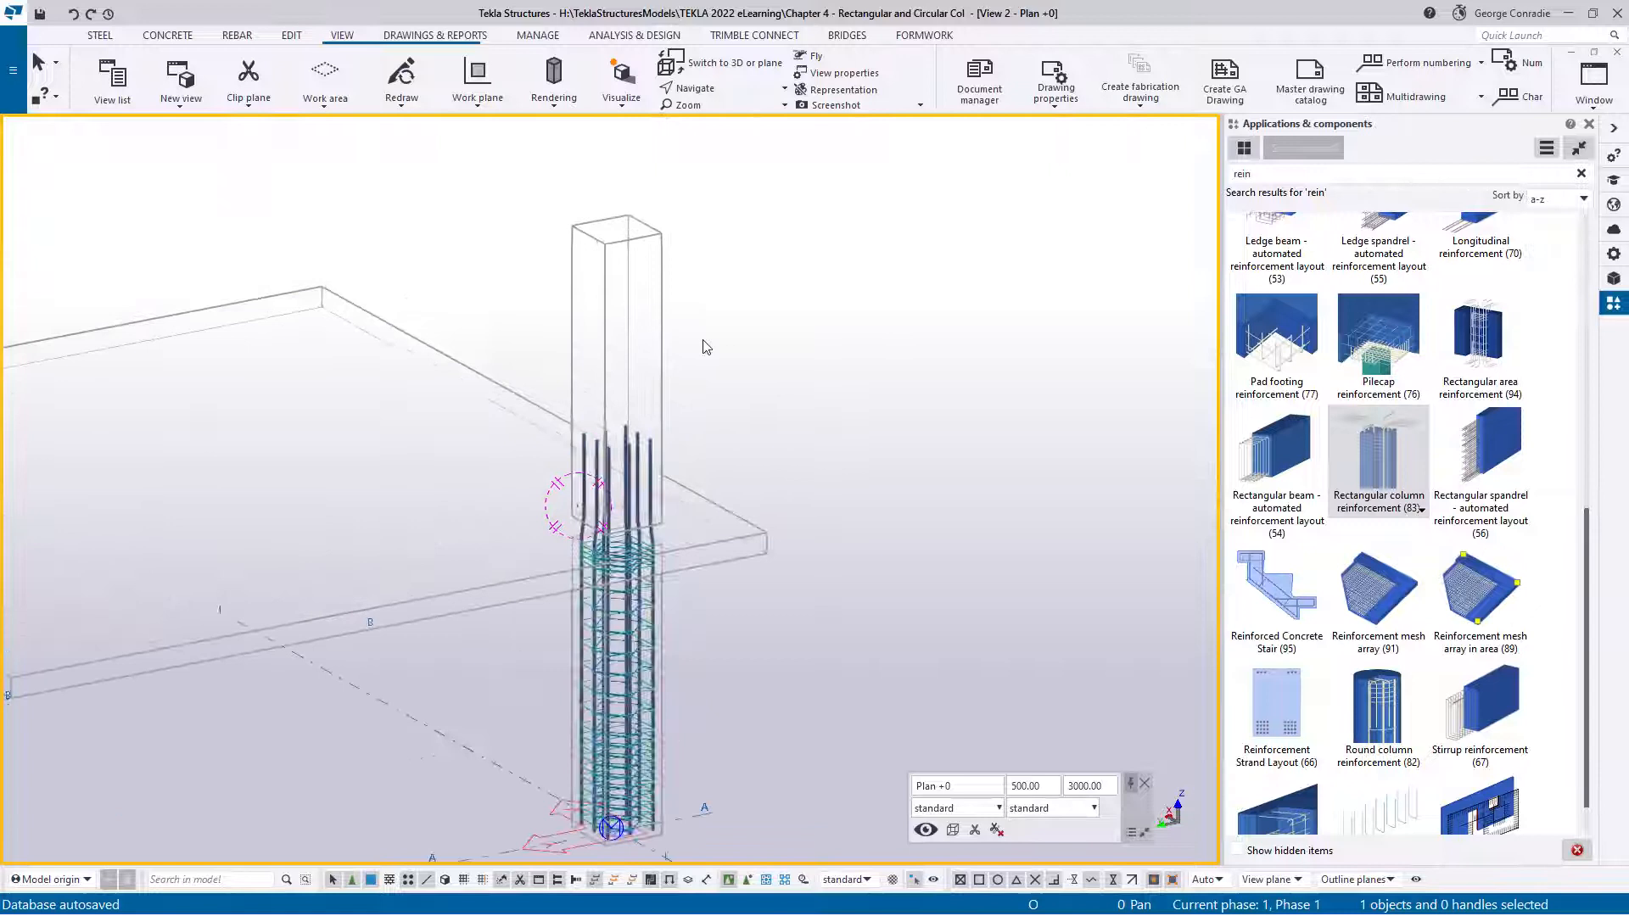
pyautogui.click(1378, 449)
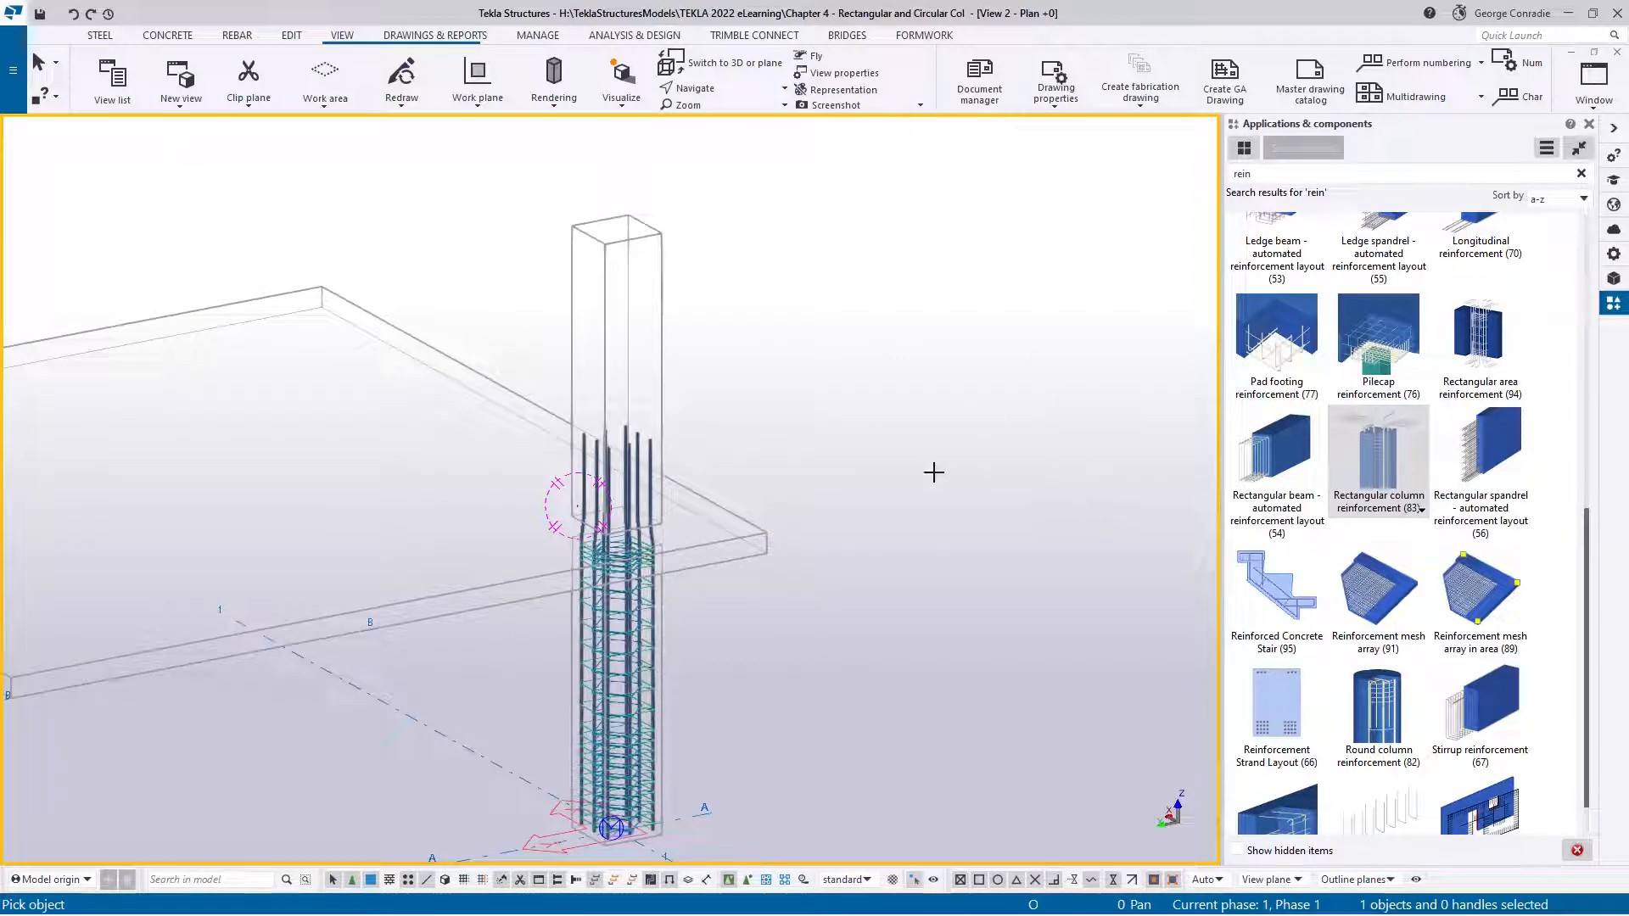
pyautogui.click(662, 359)
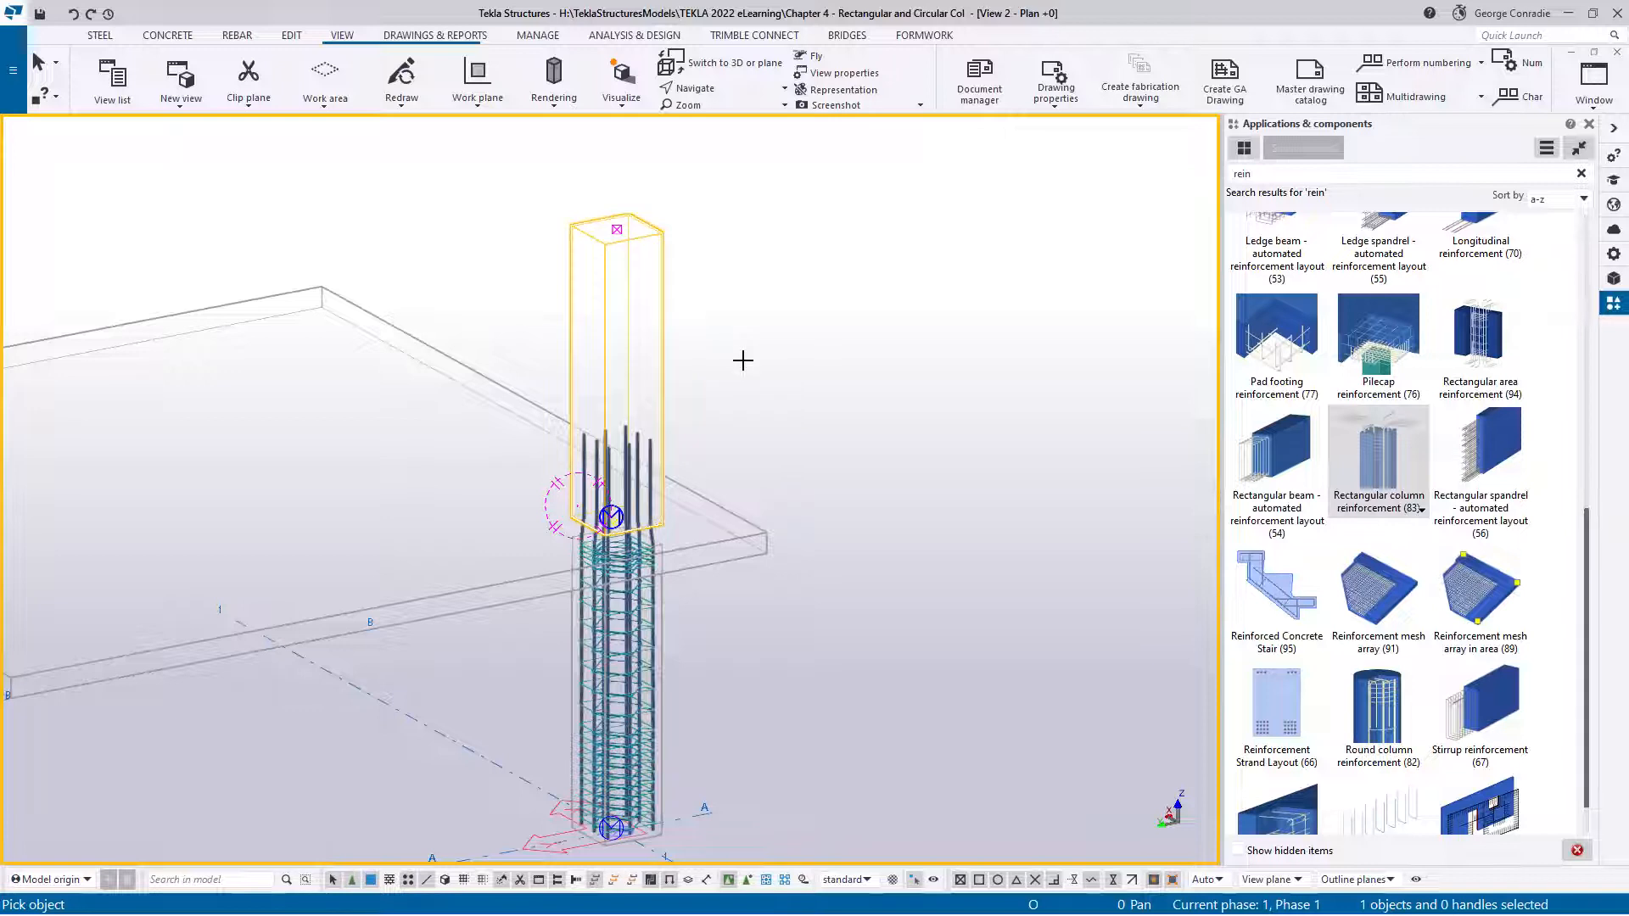
pyautogui.rightClick(814, 354)
pyautogui.click(848, 363)
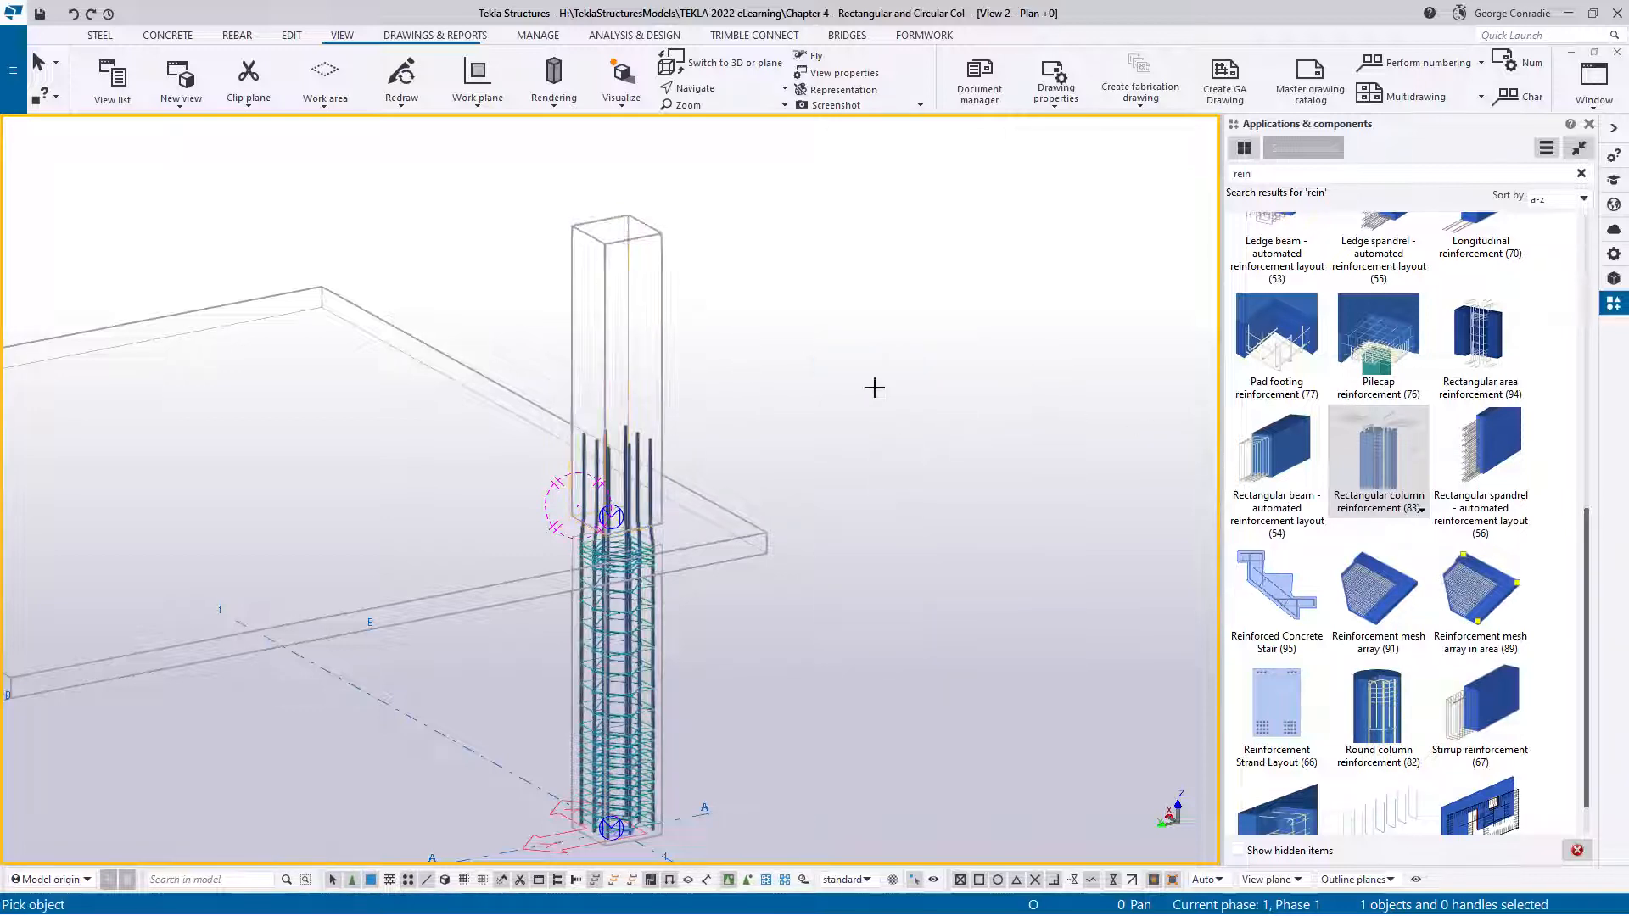
pyautogui.click(661, 389)
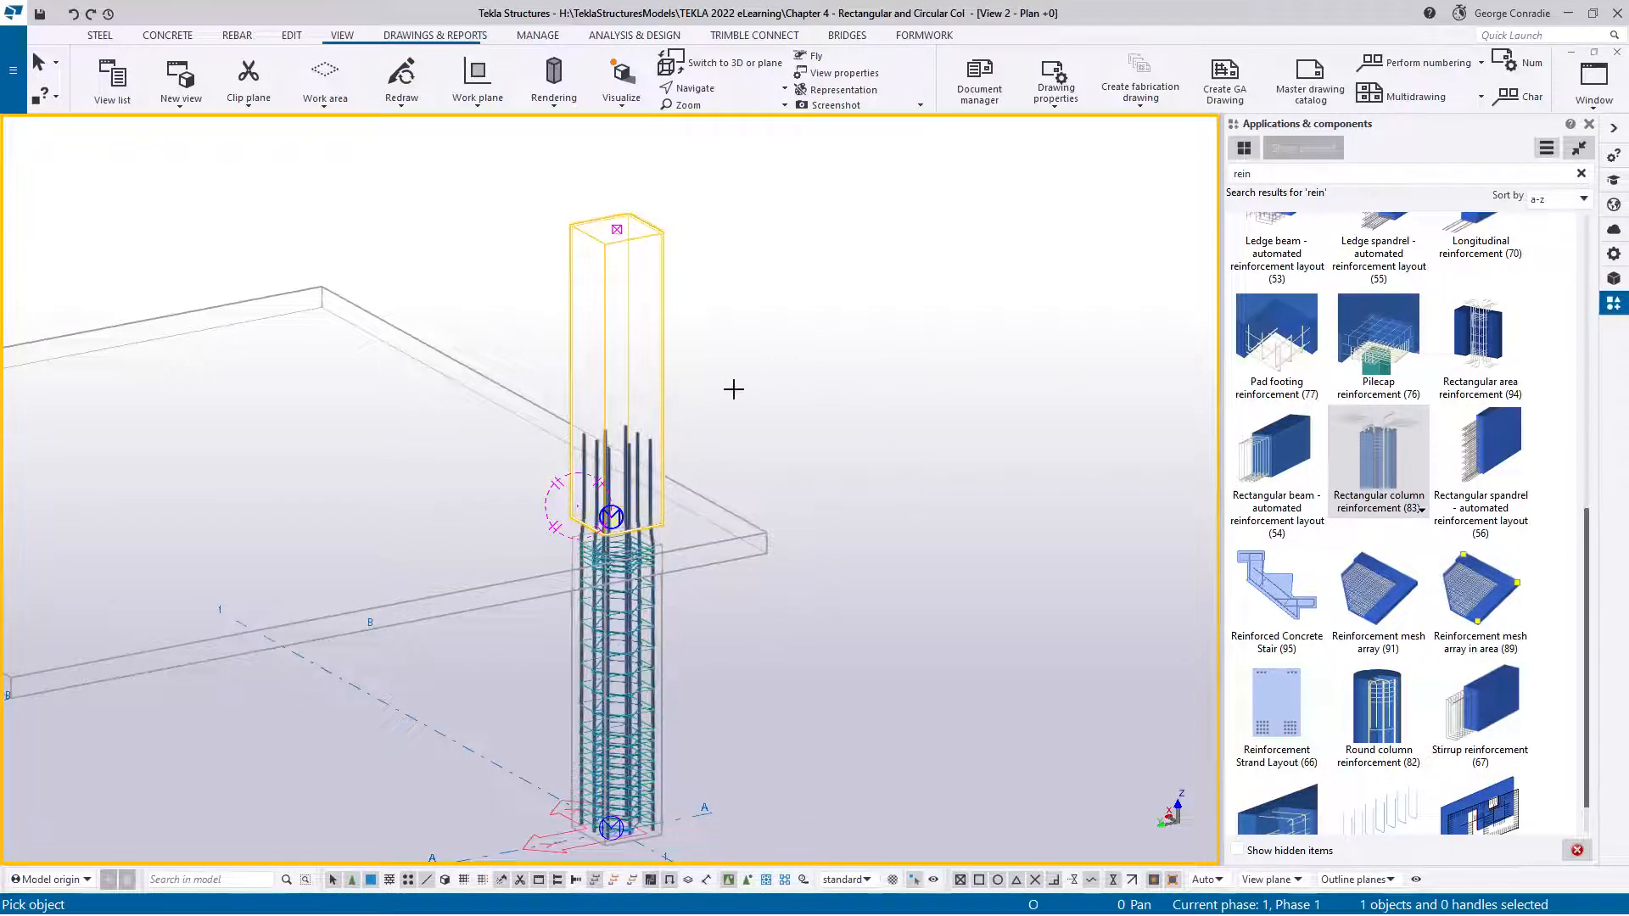
pyautogui.rightClick(732, 389)
pyautogui.click(793, 402)
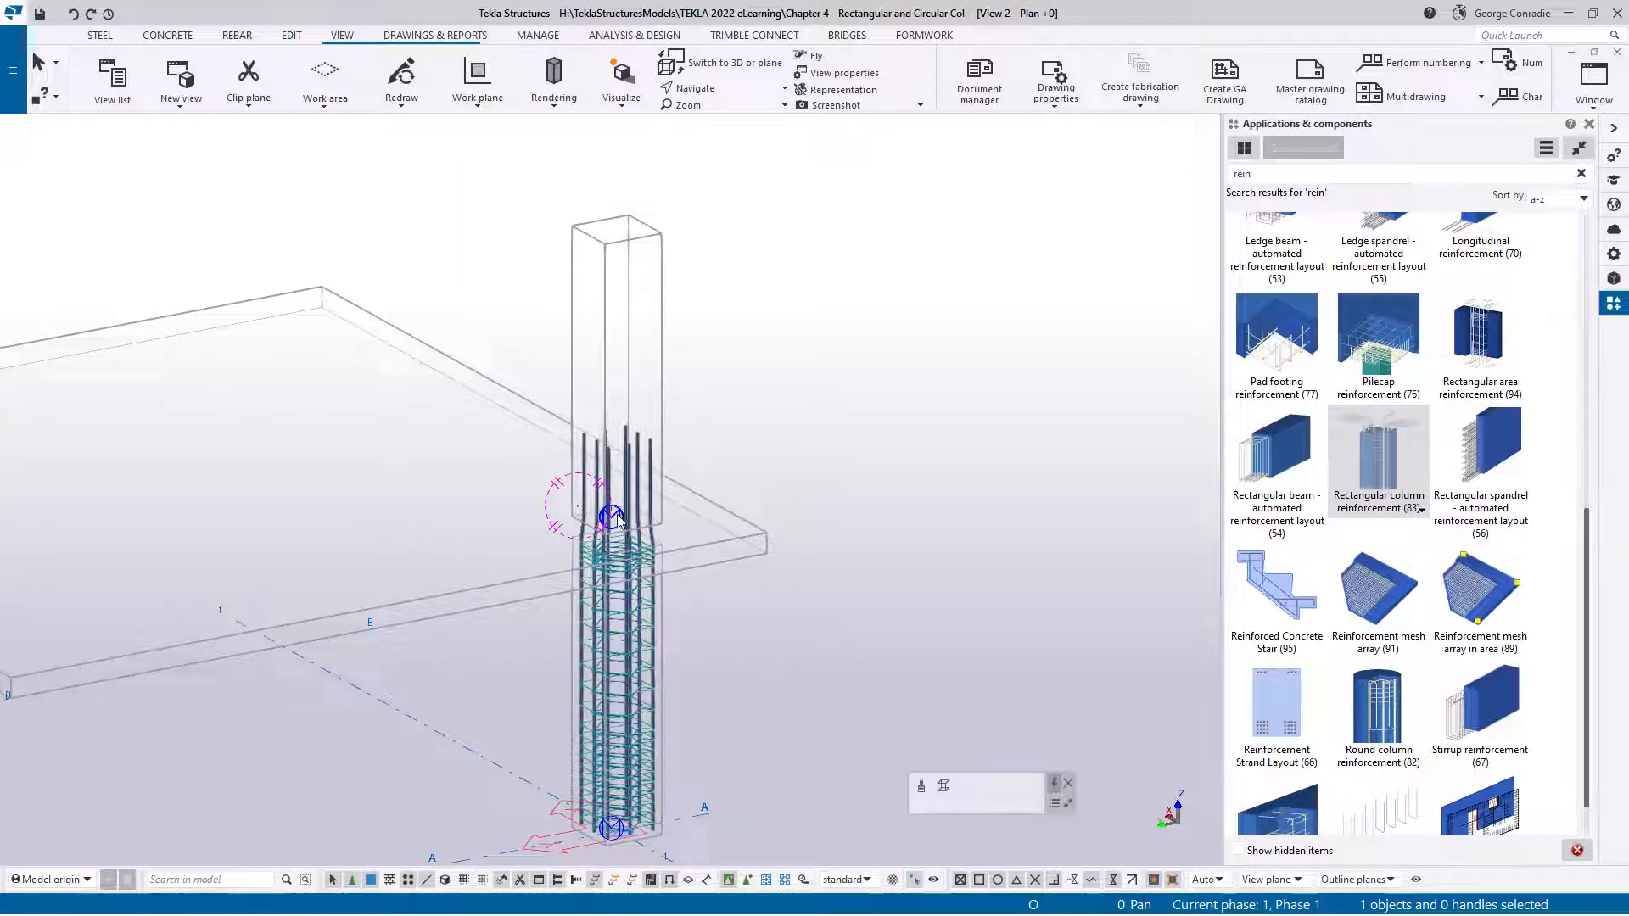
pyautogui.press('Delete')
pyautogui.click(786, 445)
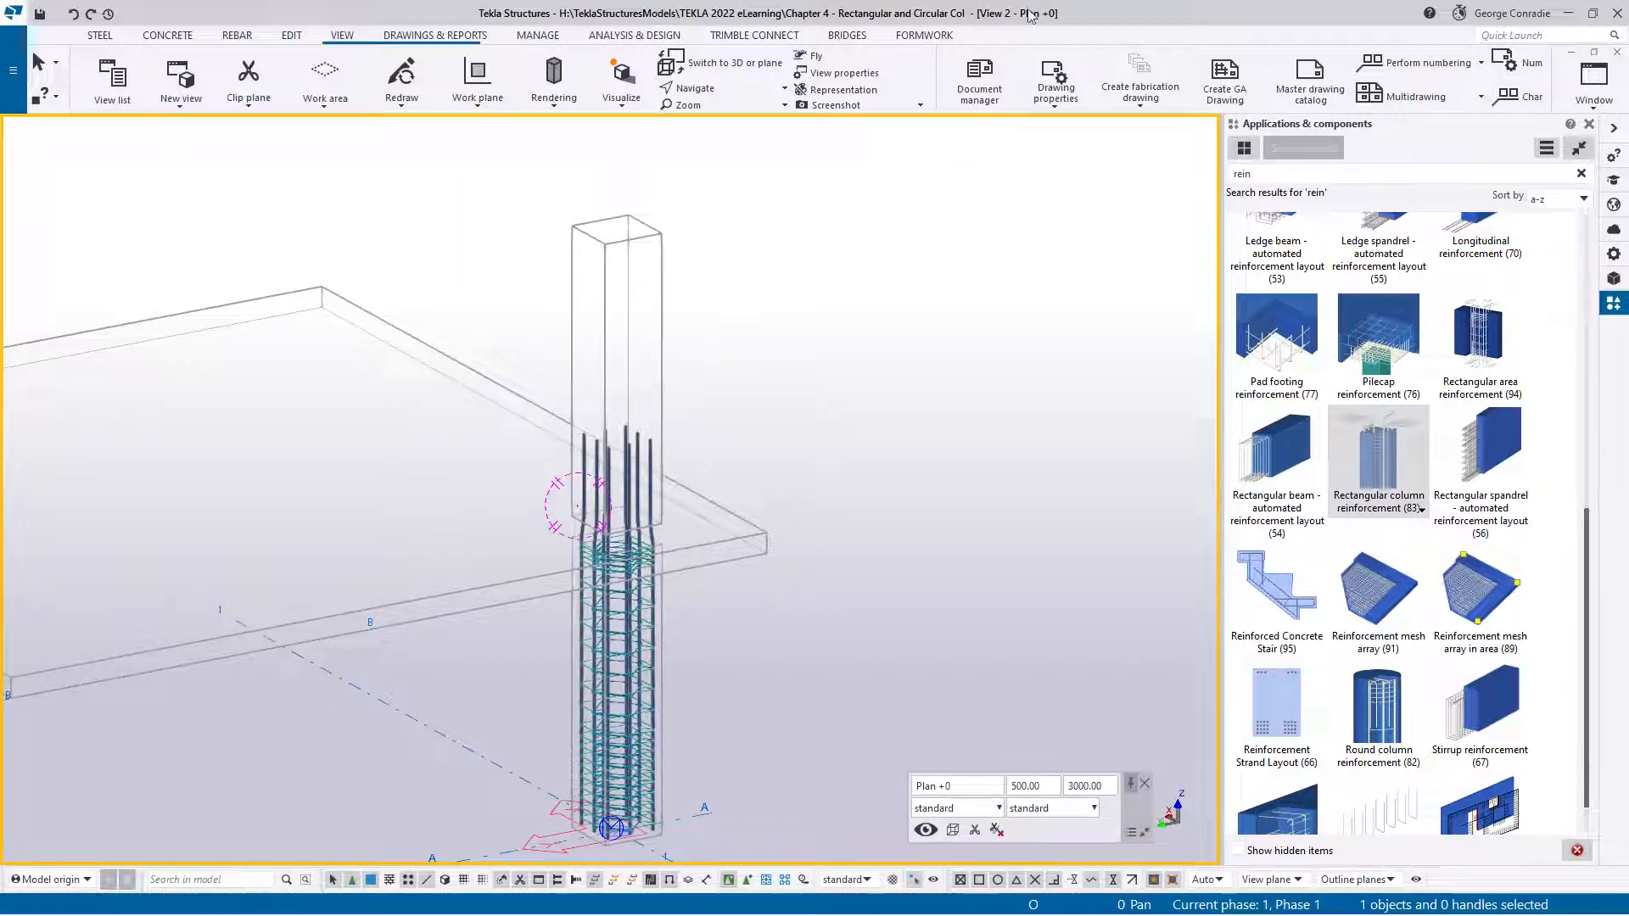
# Step: Apply Rectangular column reinforcement (83) to the upper-storey column at A-1 in the 3d-Rendered view and end the command
pyautogui.hotkey('ctrl', 'Tab')
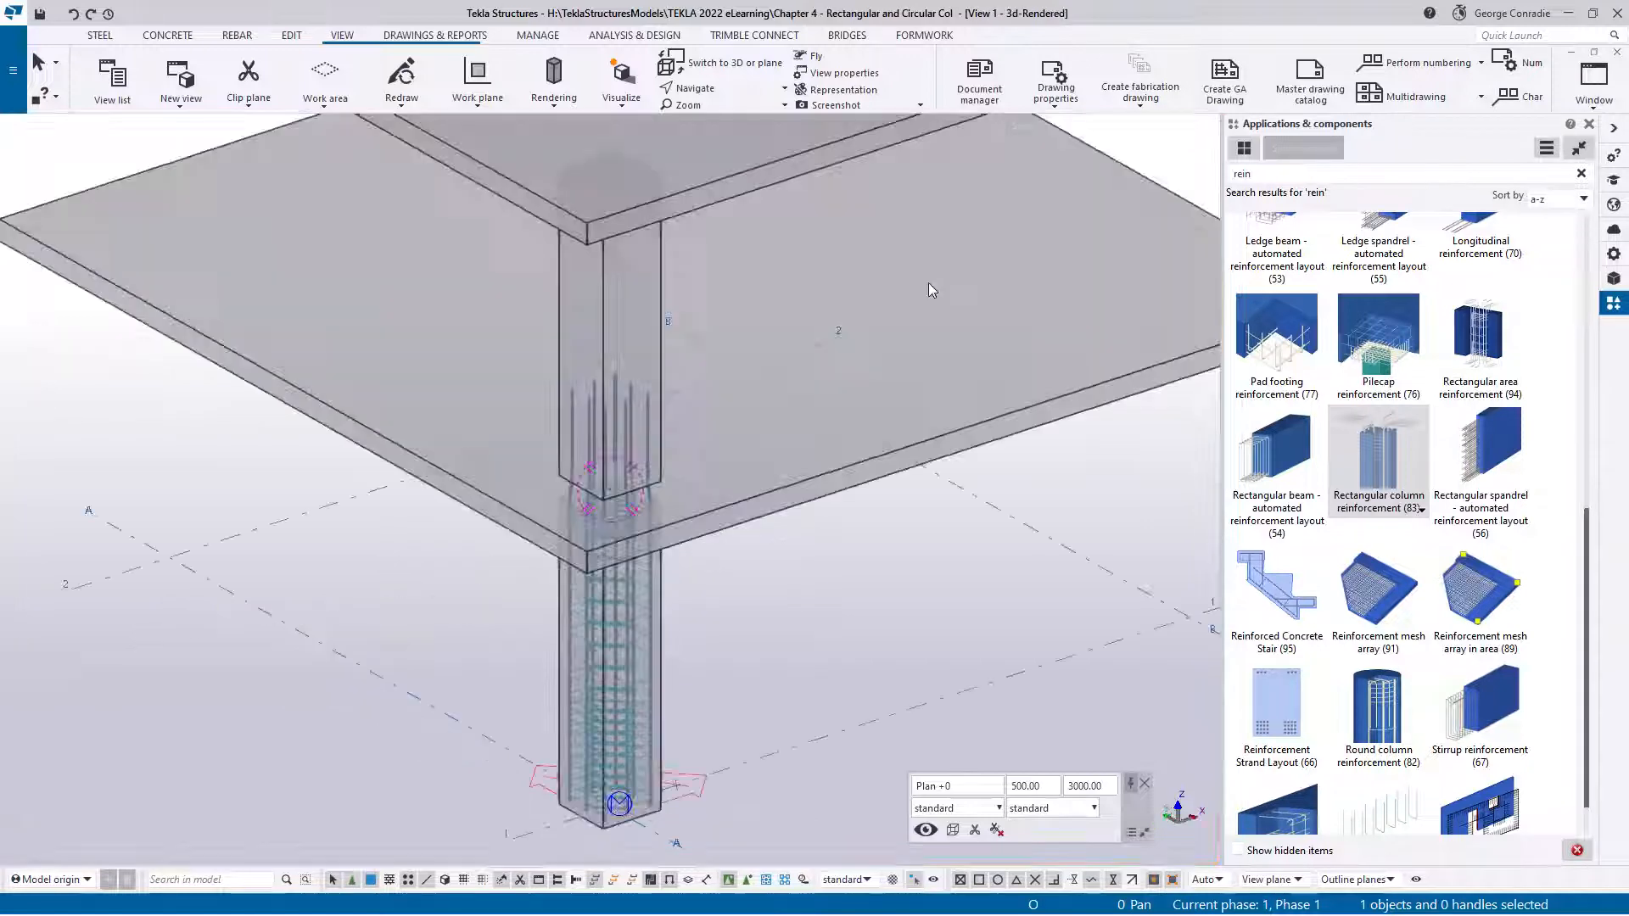
pyautogui.scroll(-1, 746, 448)
pyautogui.moveTo(684, 380); pyautogui.dragTo(739, 427, button='middle')
pyautogui.click(1372, 443)
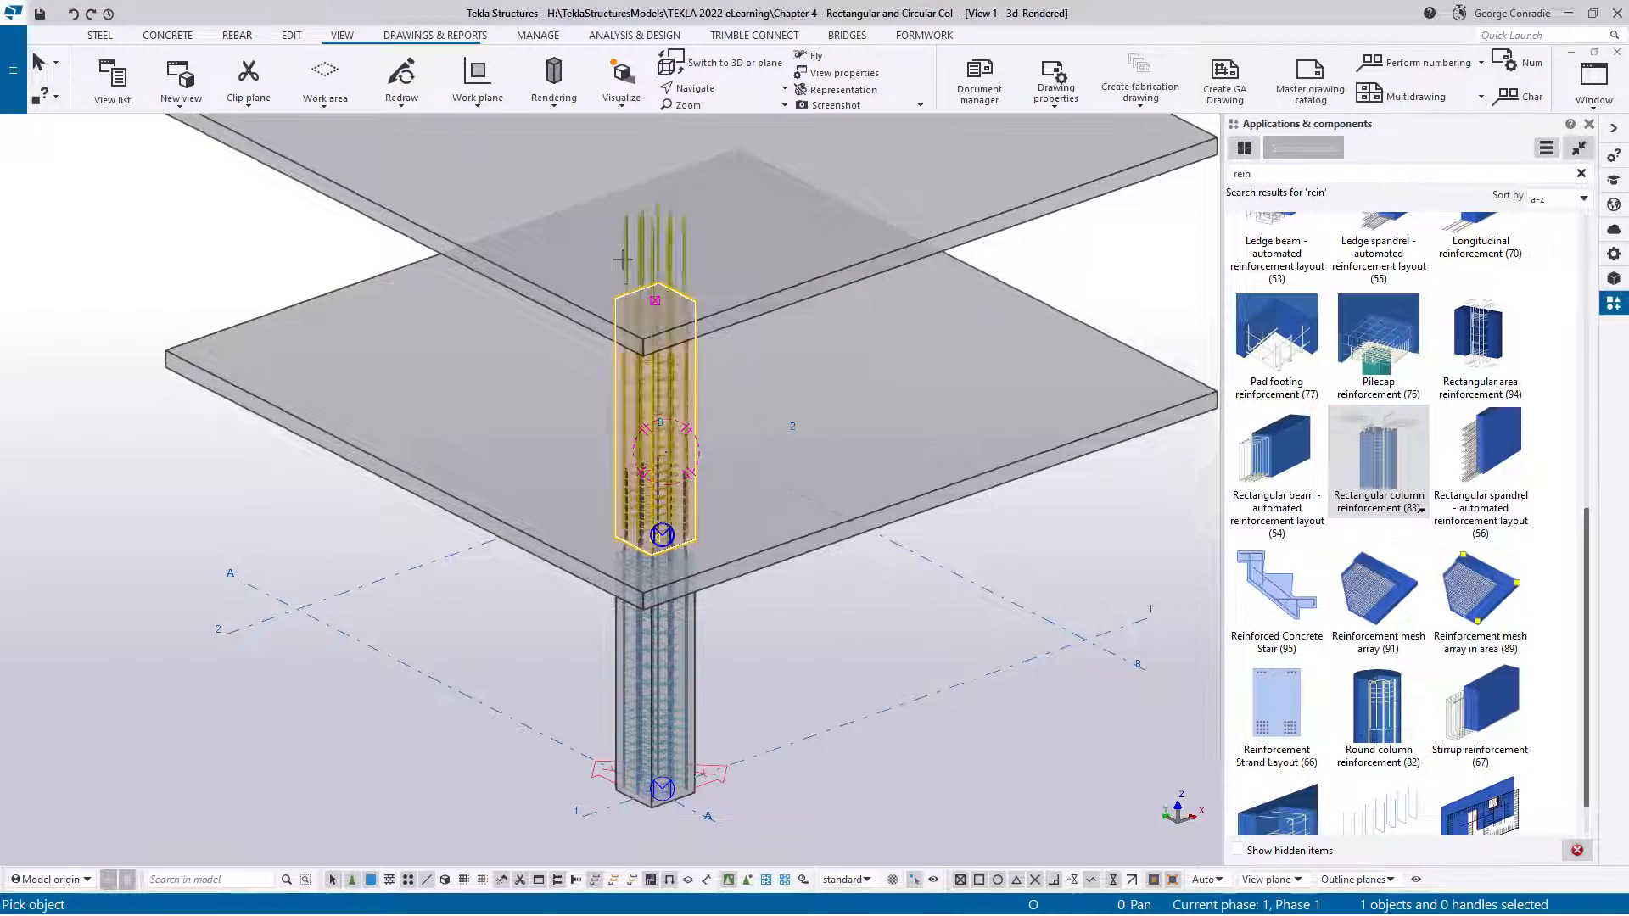
pyautogui.rightClick(834, 590)
pyautogui.click(873, 600)
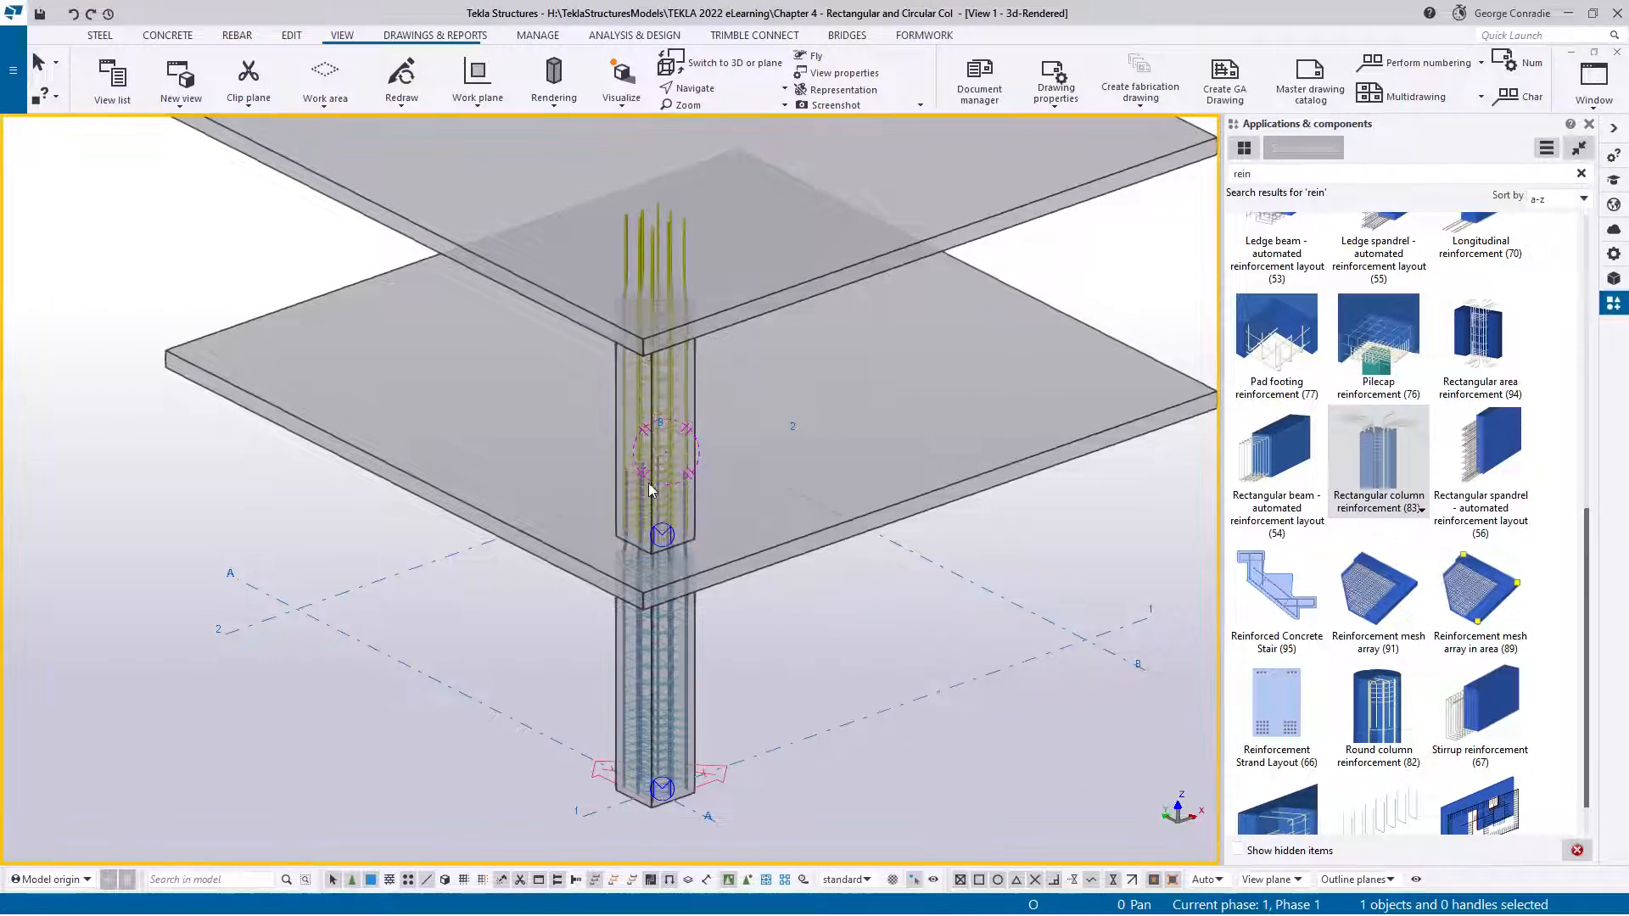
# Step: Check the column reinforcement in the Elevation Grid 1 and Plan +0 views, and close the Plan +0 view
pyautogui.hotkey('ctrl', 'Tab')
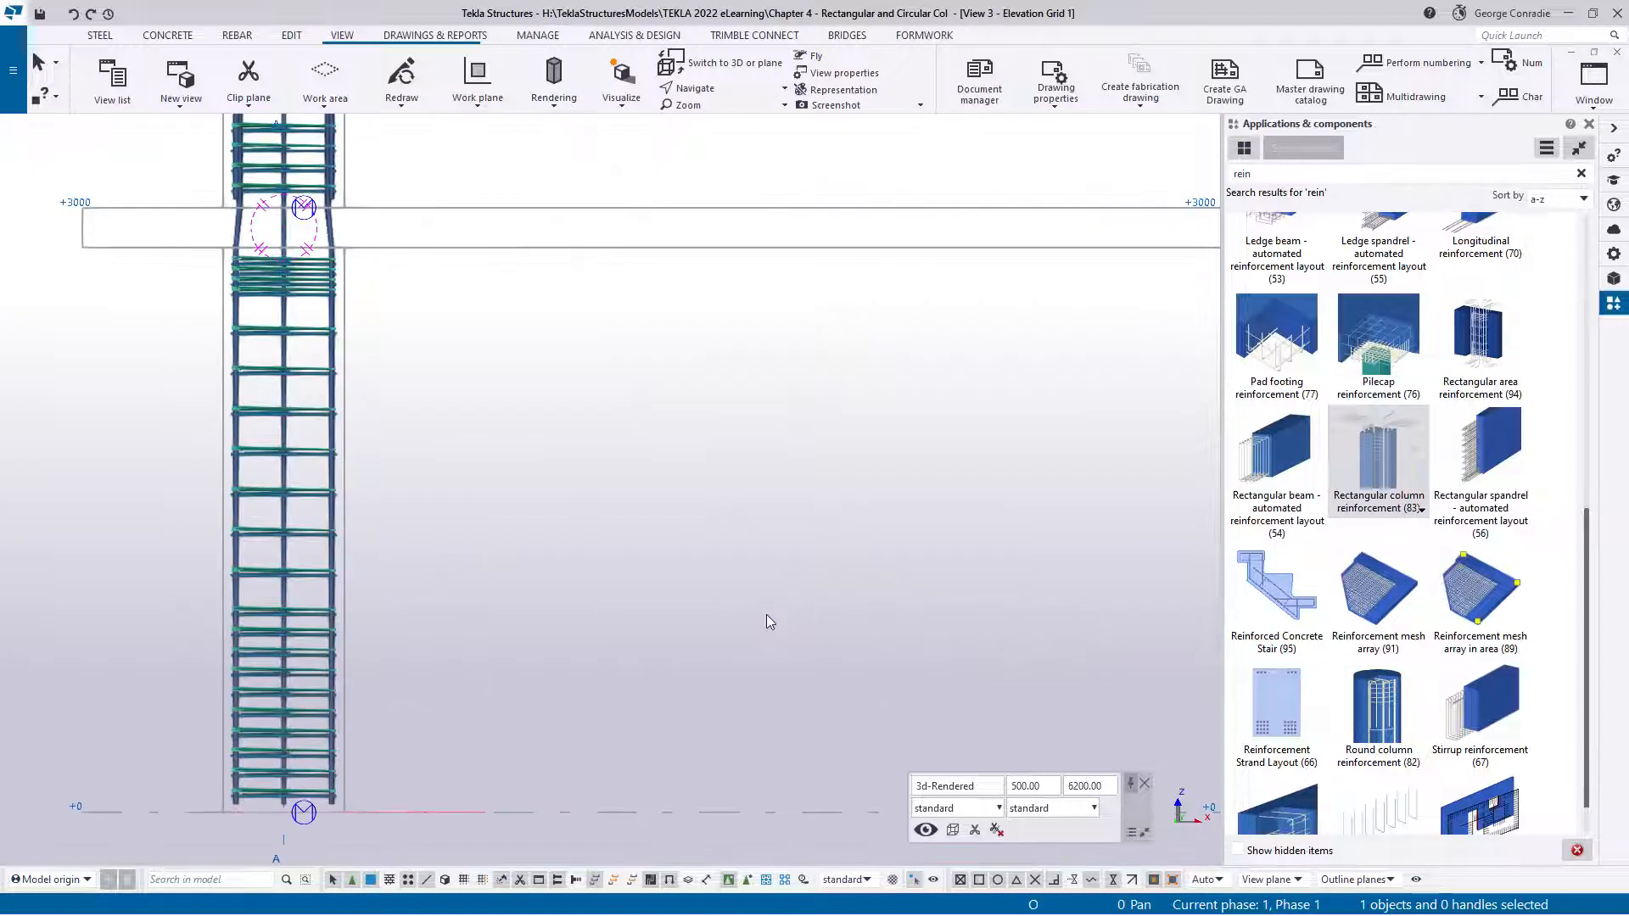
pyautogui.hotkey('ctrl', 'Tab')
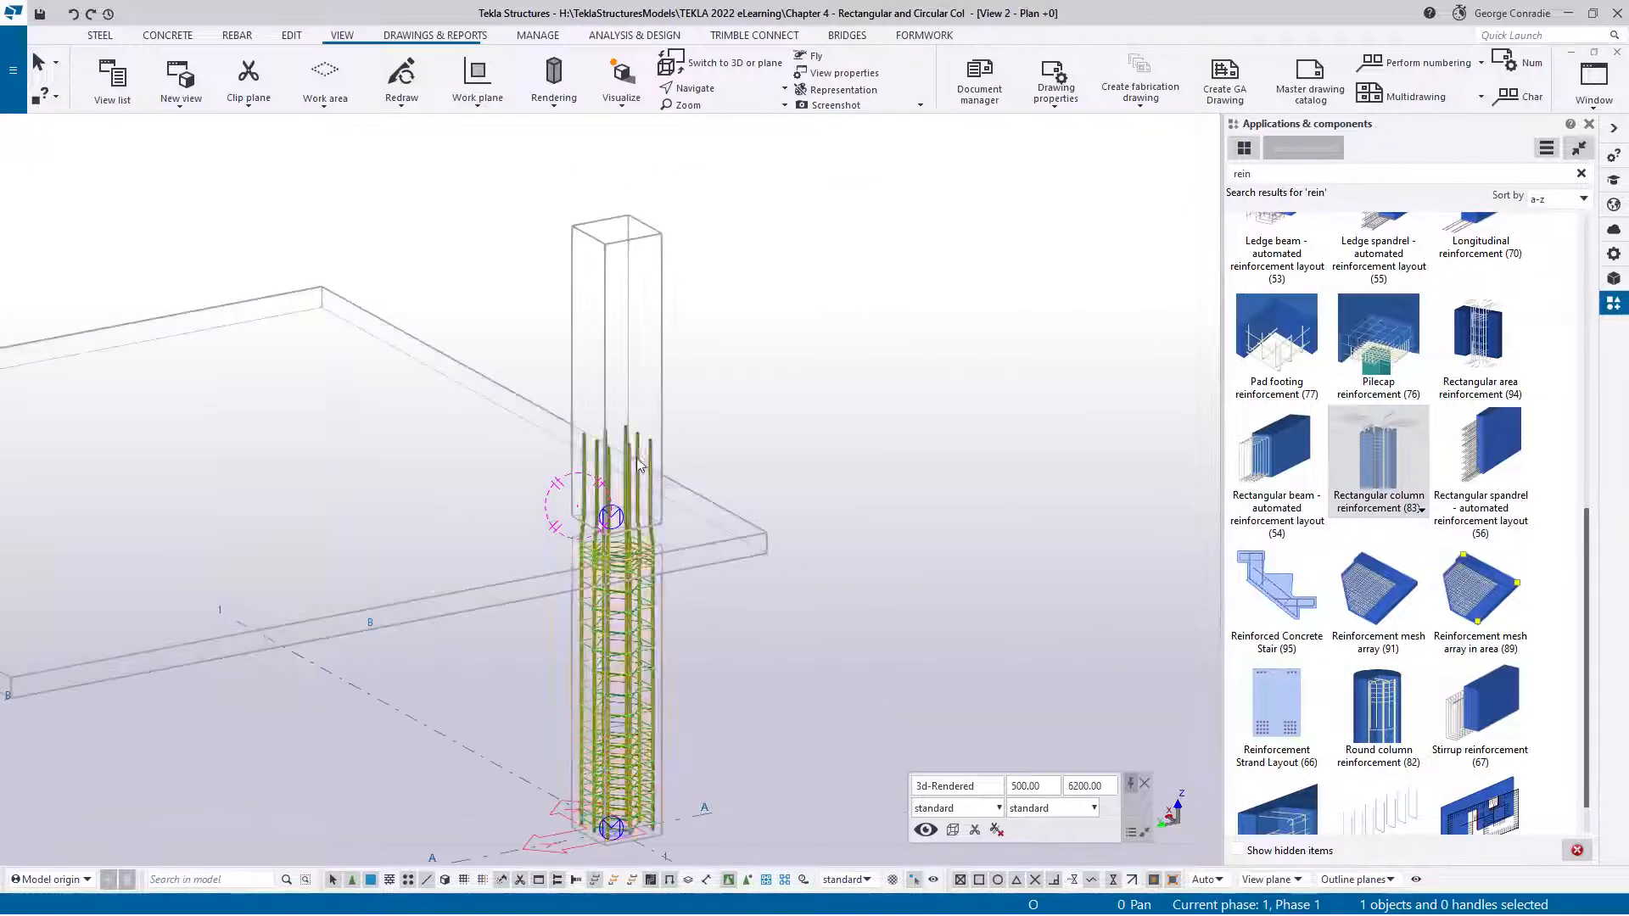
pyautogui.click(1617, 52)
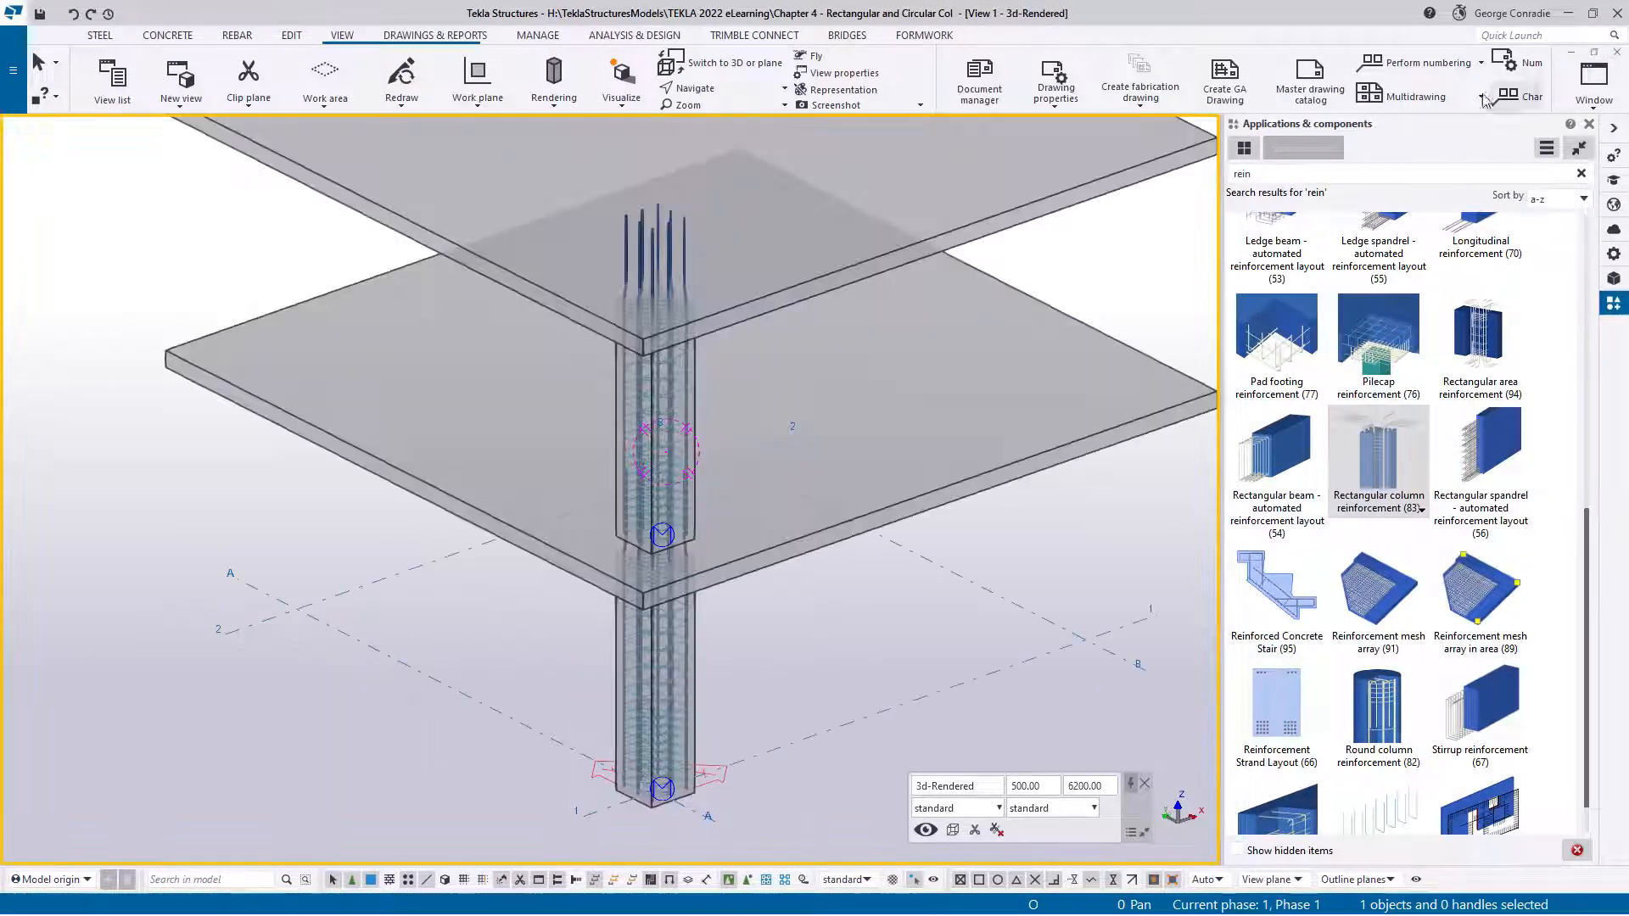
# Step: Open the Plan +3000 view in 3D to examine the reinforcement of both columns, and close that view
pyautogui.click(132, 89)
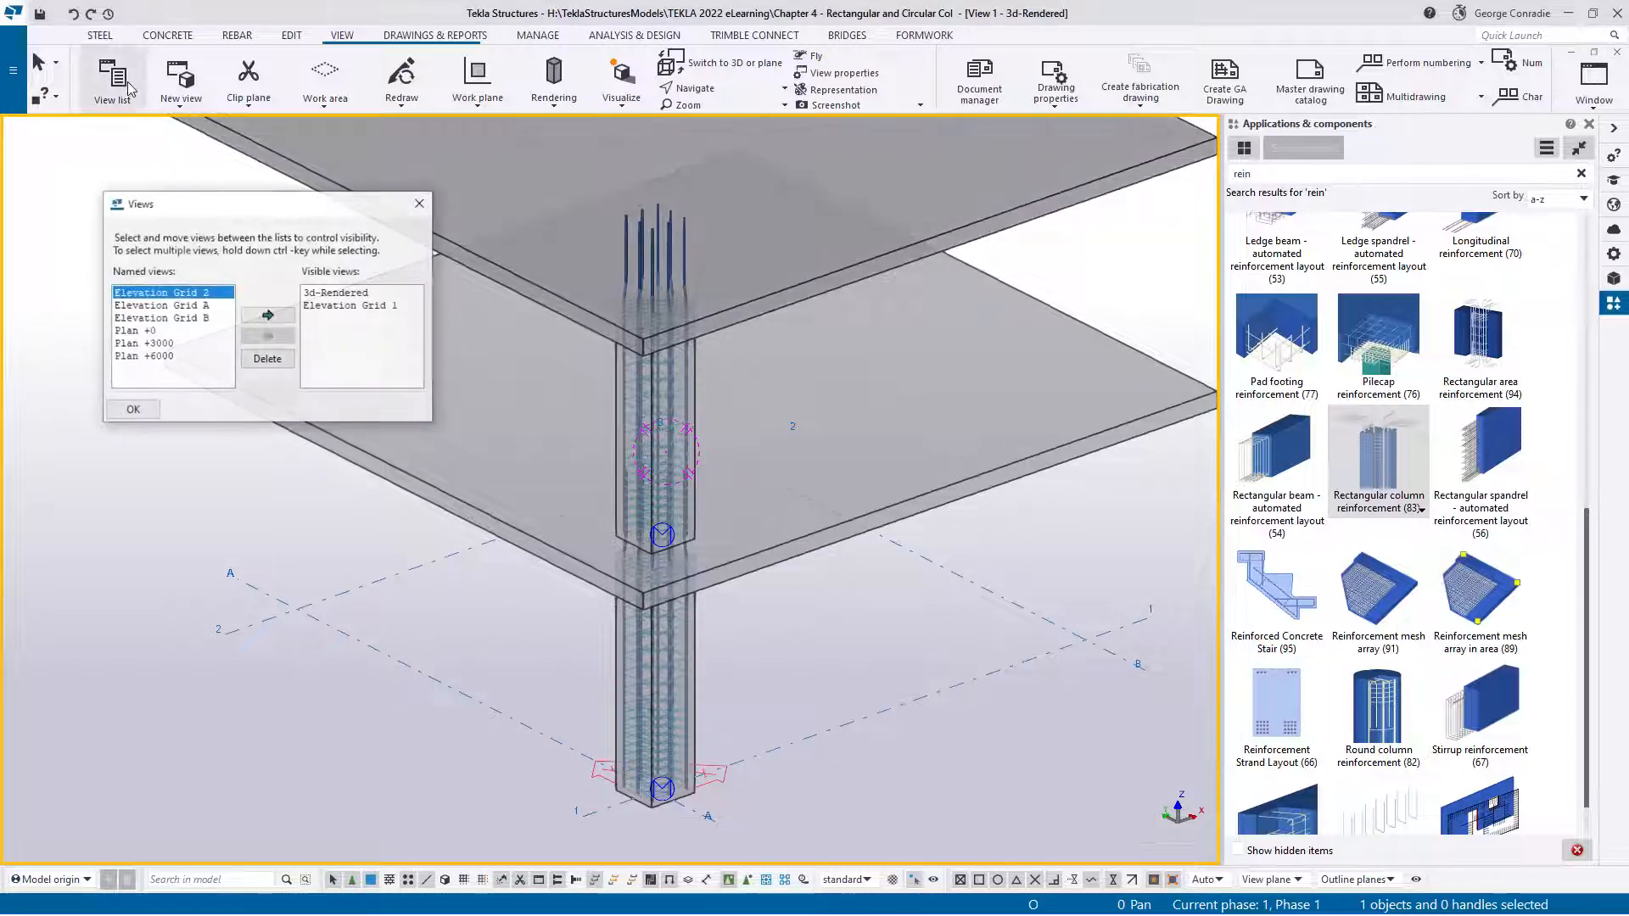
pyautogui.click(161, 348)
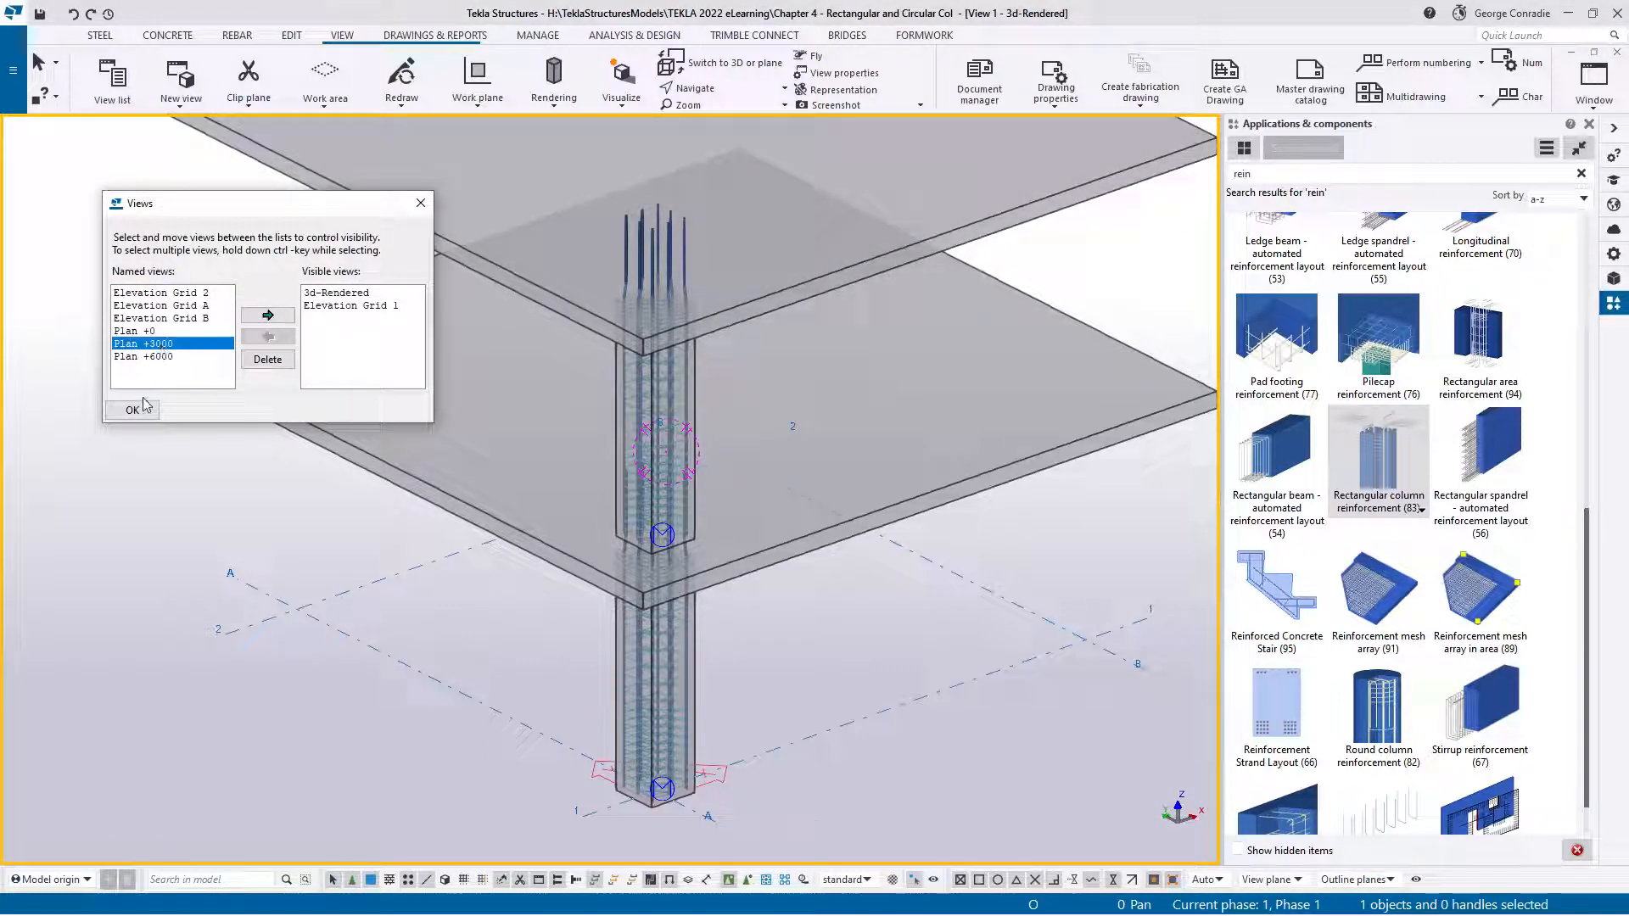
pyautogui.doubleClick(157, 348)
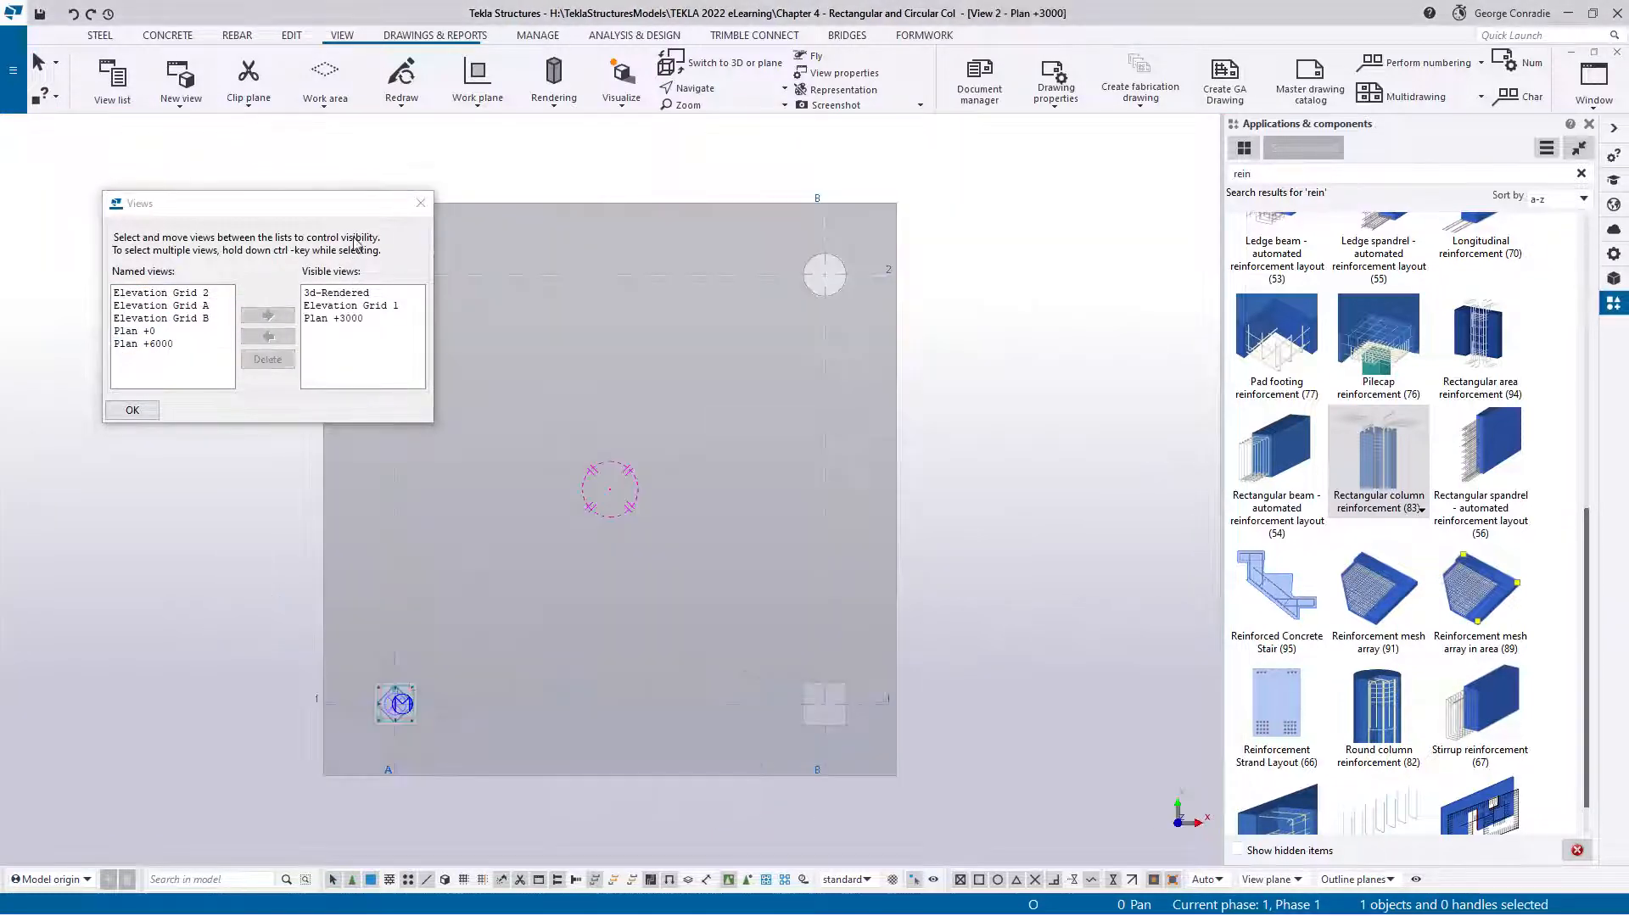
pyautogui.click(420, 203)
pyautogui.hotkey('ctrl', 'p')
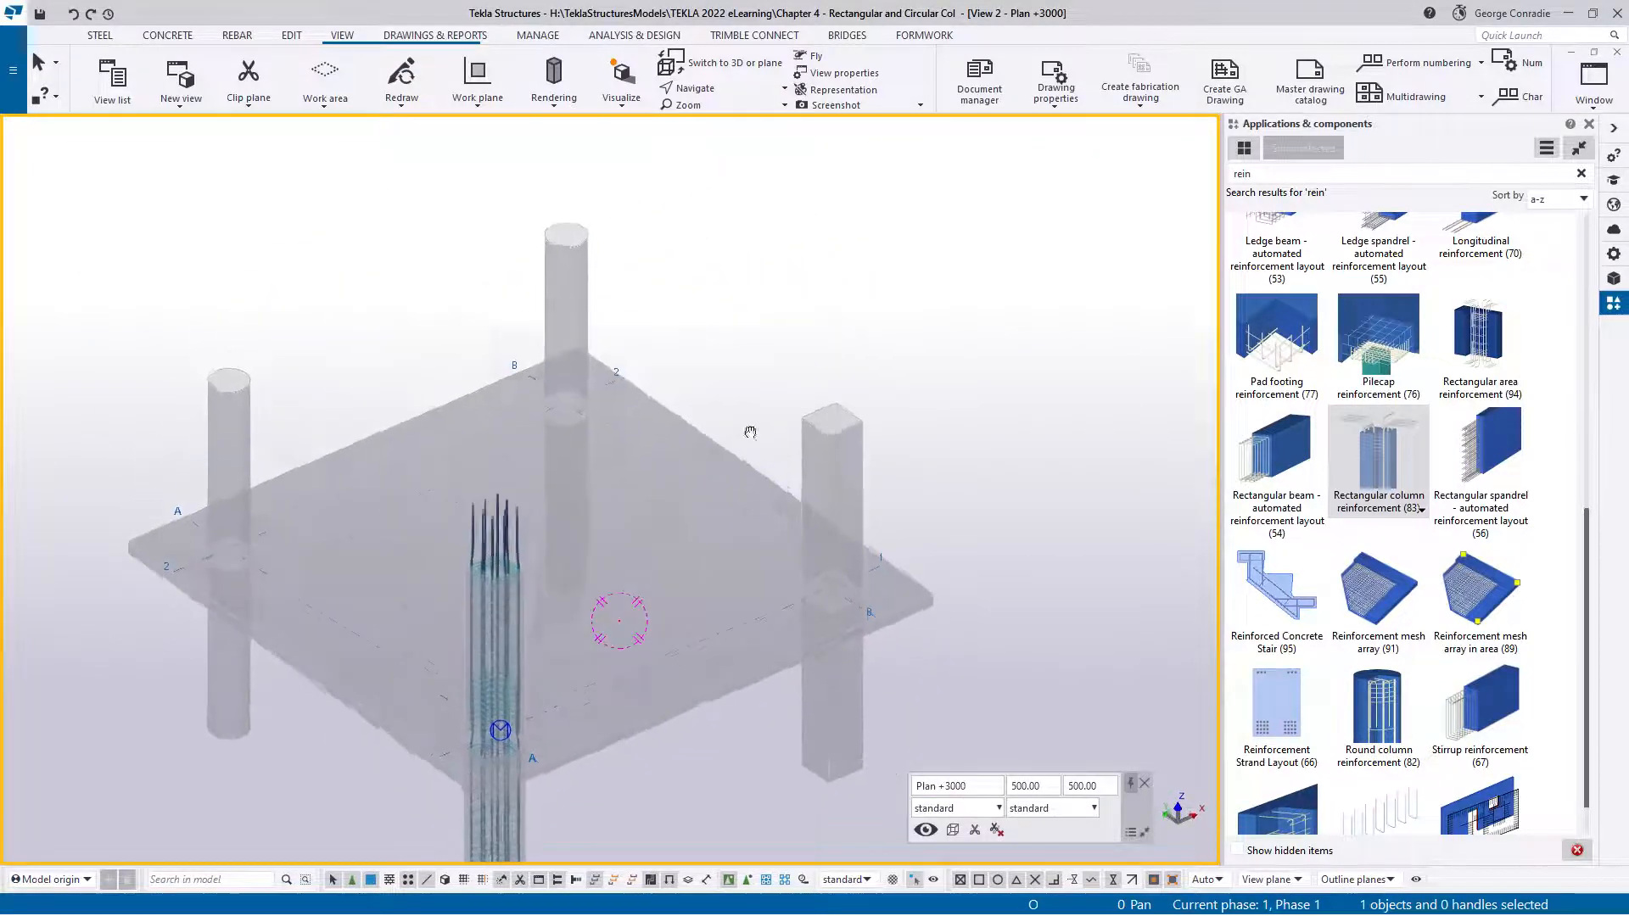
pyautogui.scroll(3, 437, 716)
pyautogui.moveTo(439, 714); pyautogui.dragTo(552, 557, button='middle')
pyautogui.scroll(-5, 552, 557)
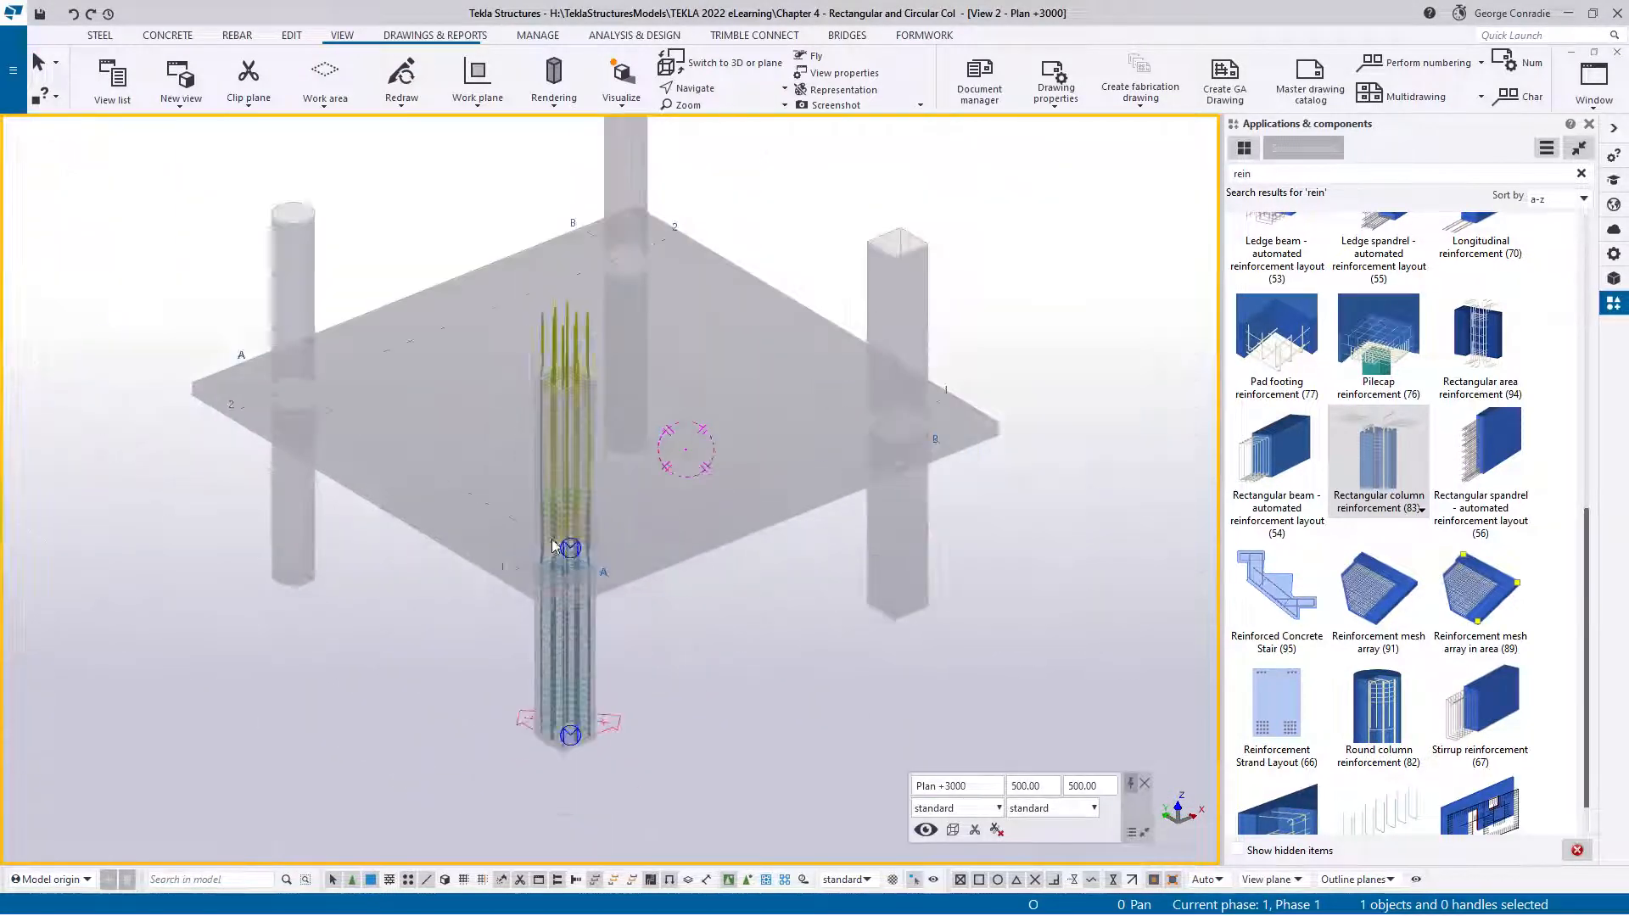
pyautogui.click(1616, 52)
# Step: Examine the overlap between the lower column's projecting bars and the upper column's main bars and stirrups in 3D
pyautogui.scroll(3, 666, 462)
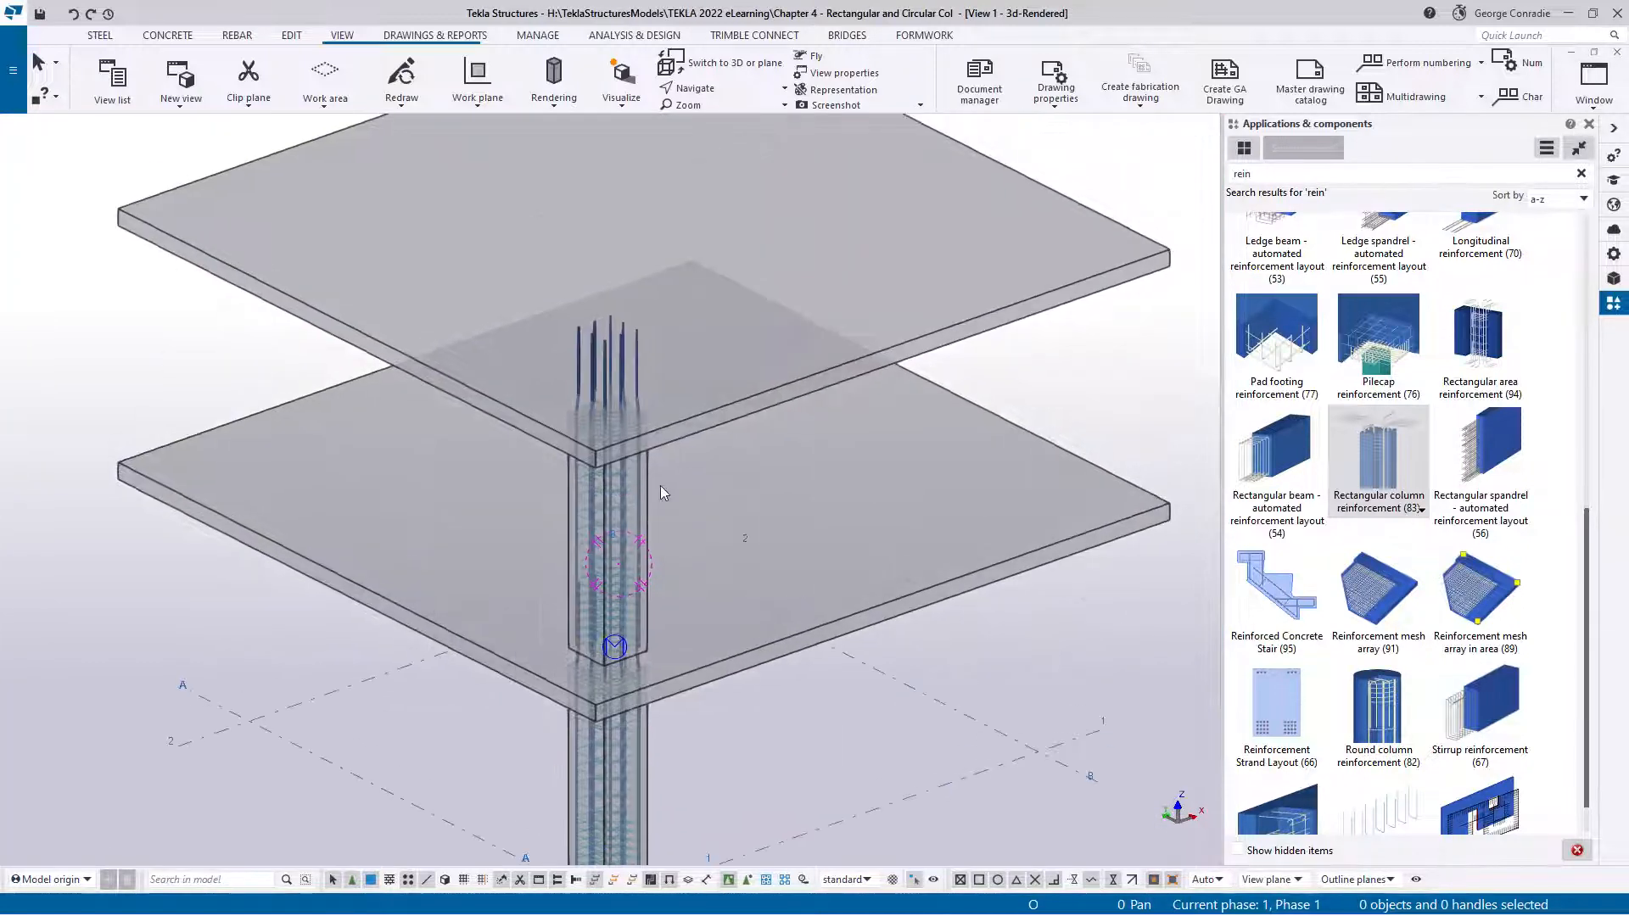
pyautogui.scroll(8, 625, 643)
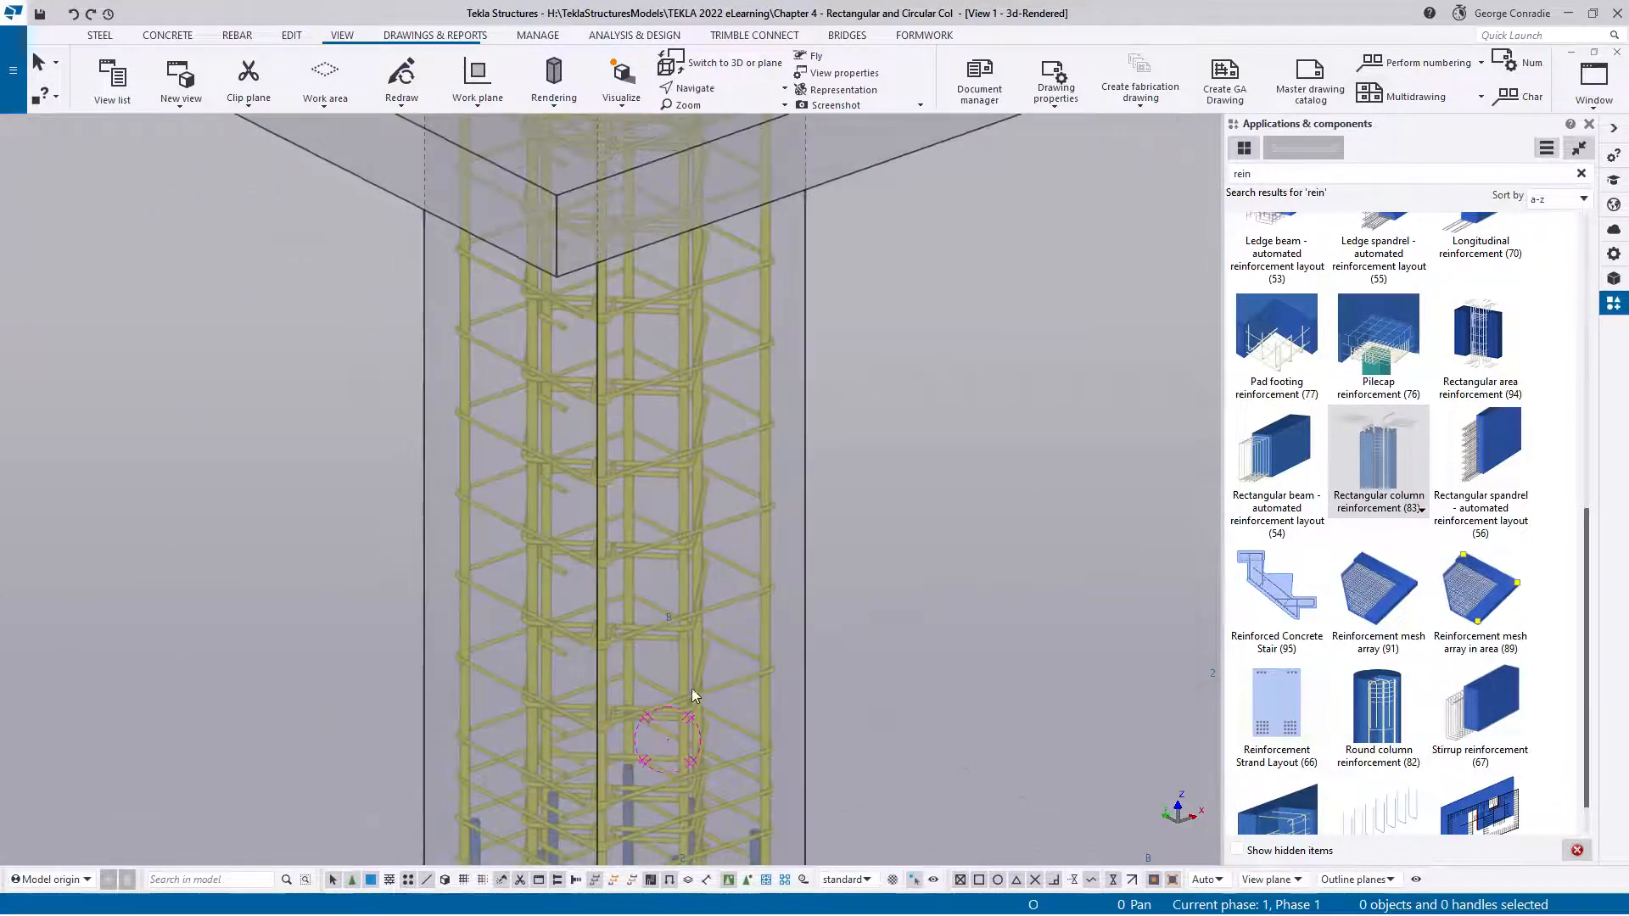
pyautogui.scroll(10, 766, 522)
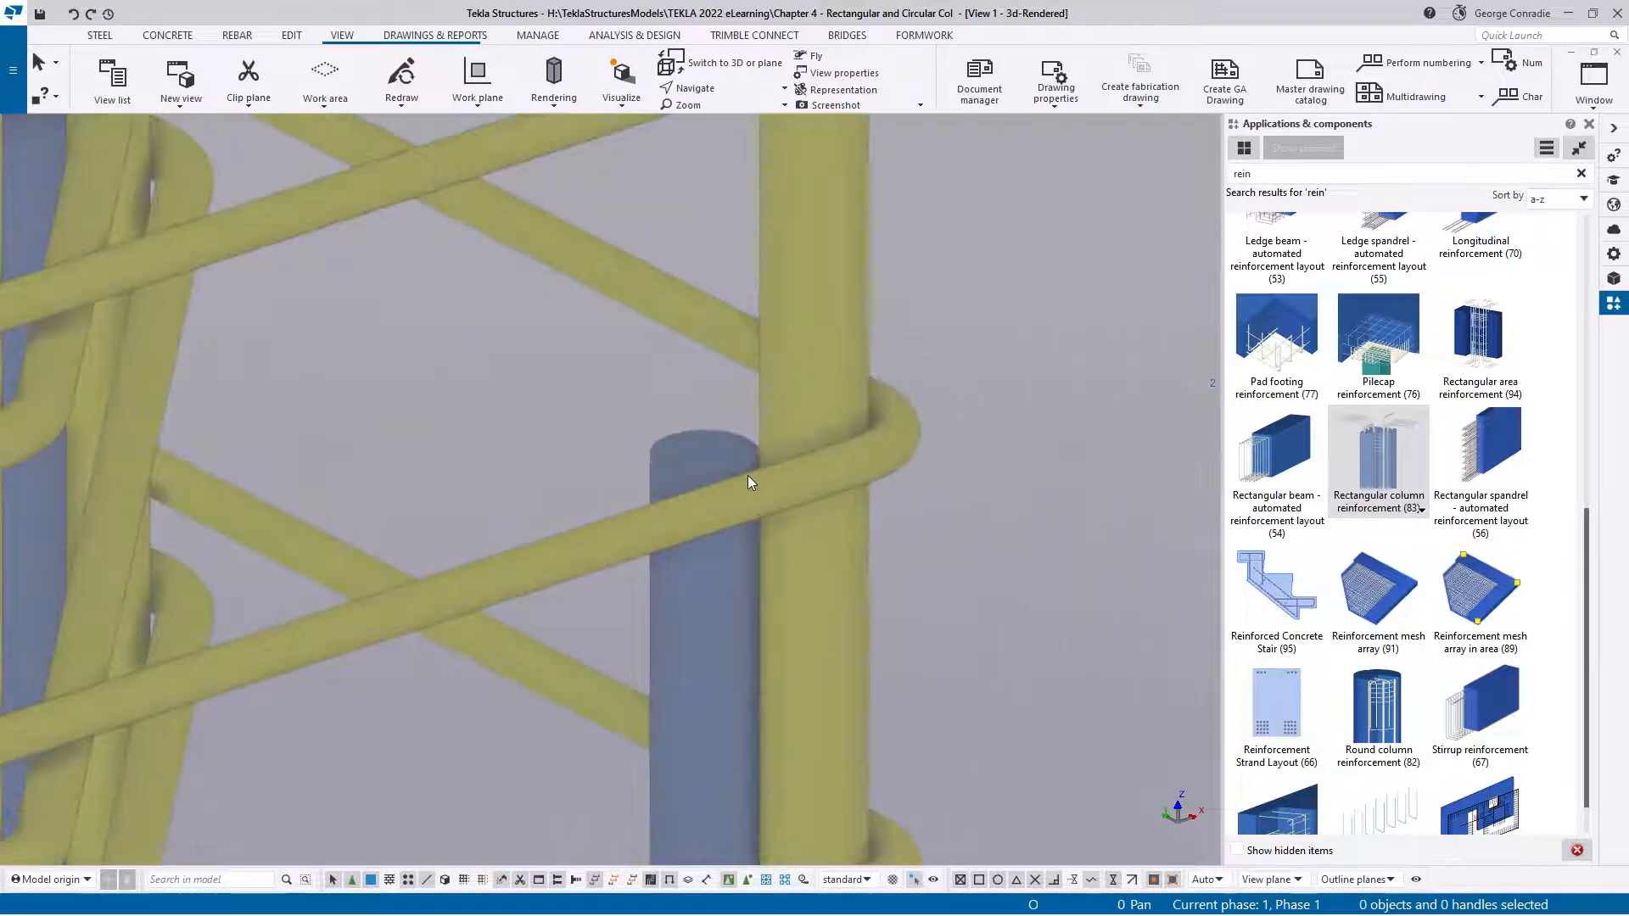
pyautogui.keyDown('ctrl'); pyautogui.moveTo(775, 504); pyautogui.dragTo(771, 516, button='middle'); pyautogui.keyUp('ctrl')
pyautogui.scroll(5, 735, 409)
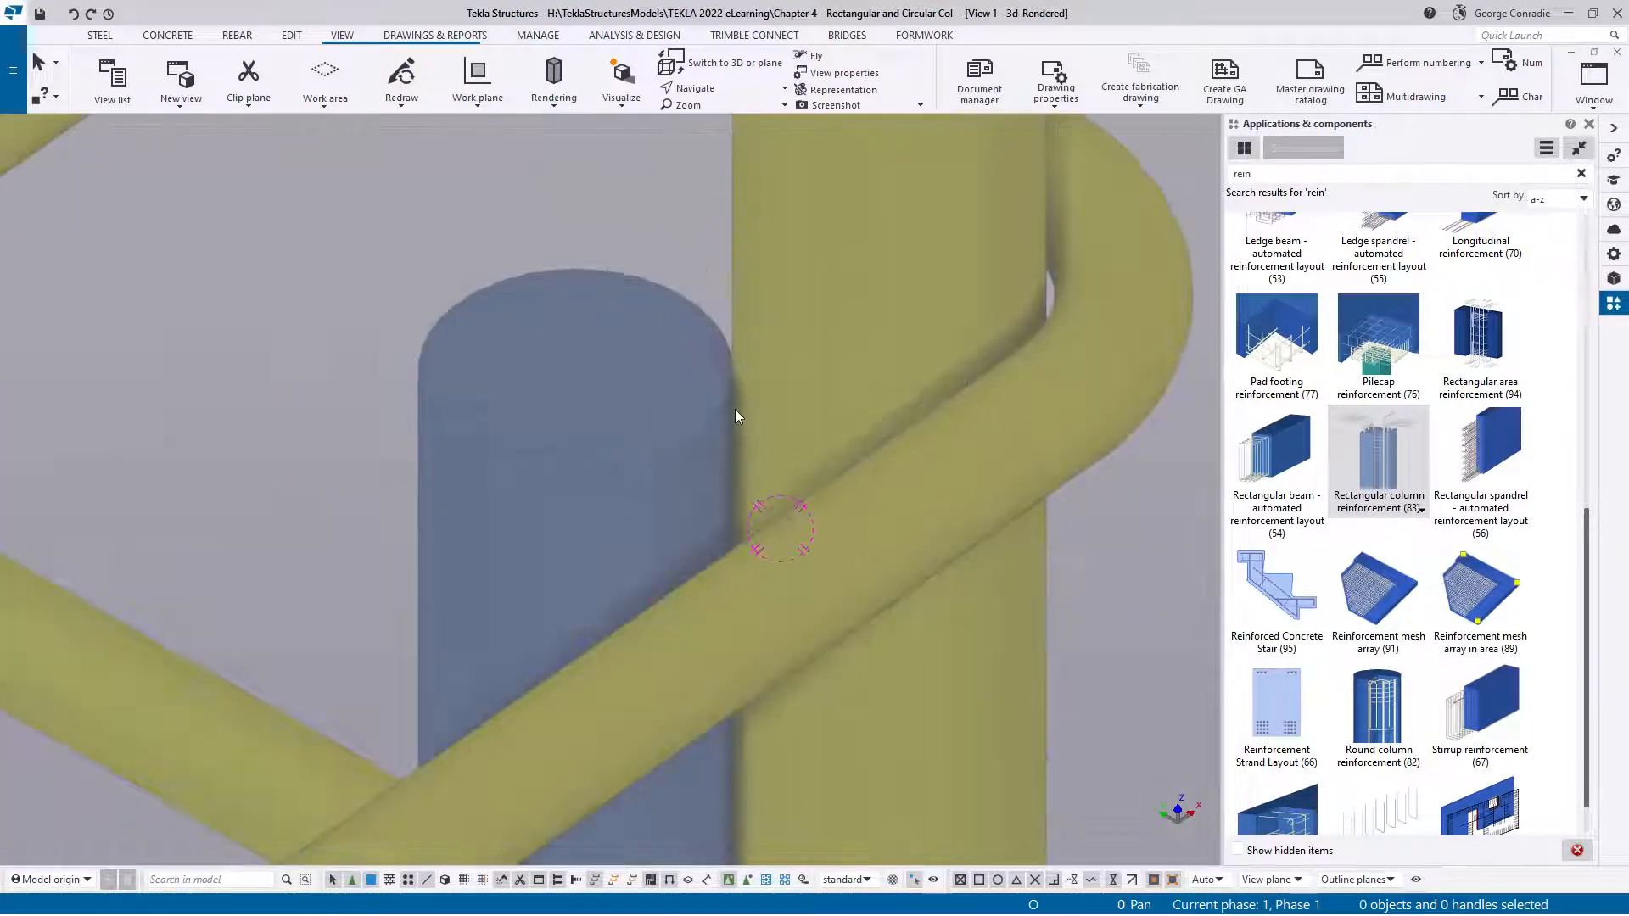
pyautogui.scroll(-3, 734, 364)
pyautogui.scroll(-3, 734, 365)
pyautogui.moveTo(692, 477); pyautogui.dragTo(884, 317, button='middle')
pyautogui.scroll(-3, 884, 317)
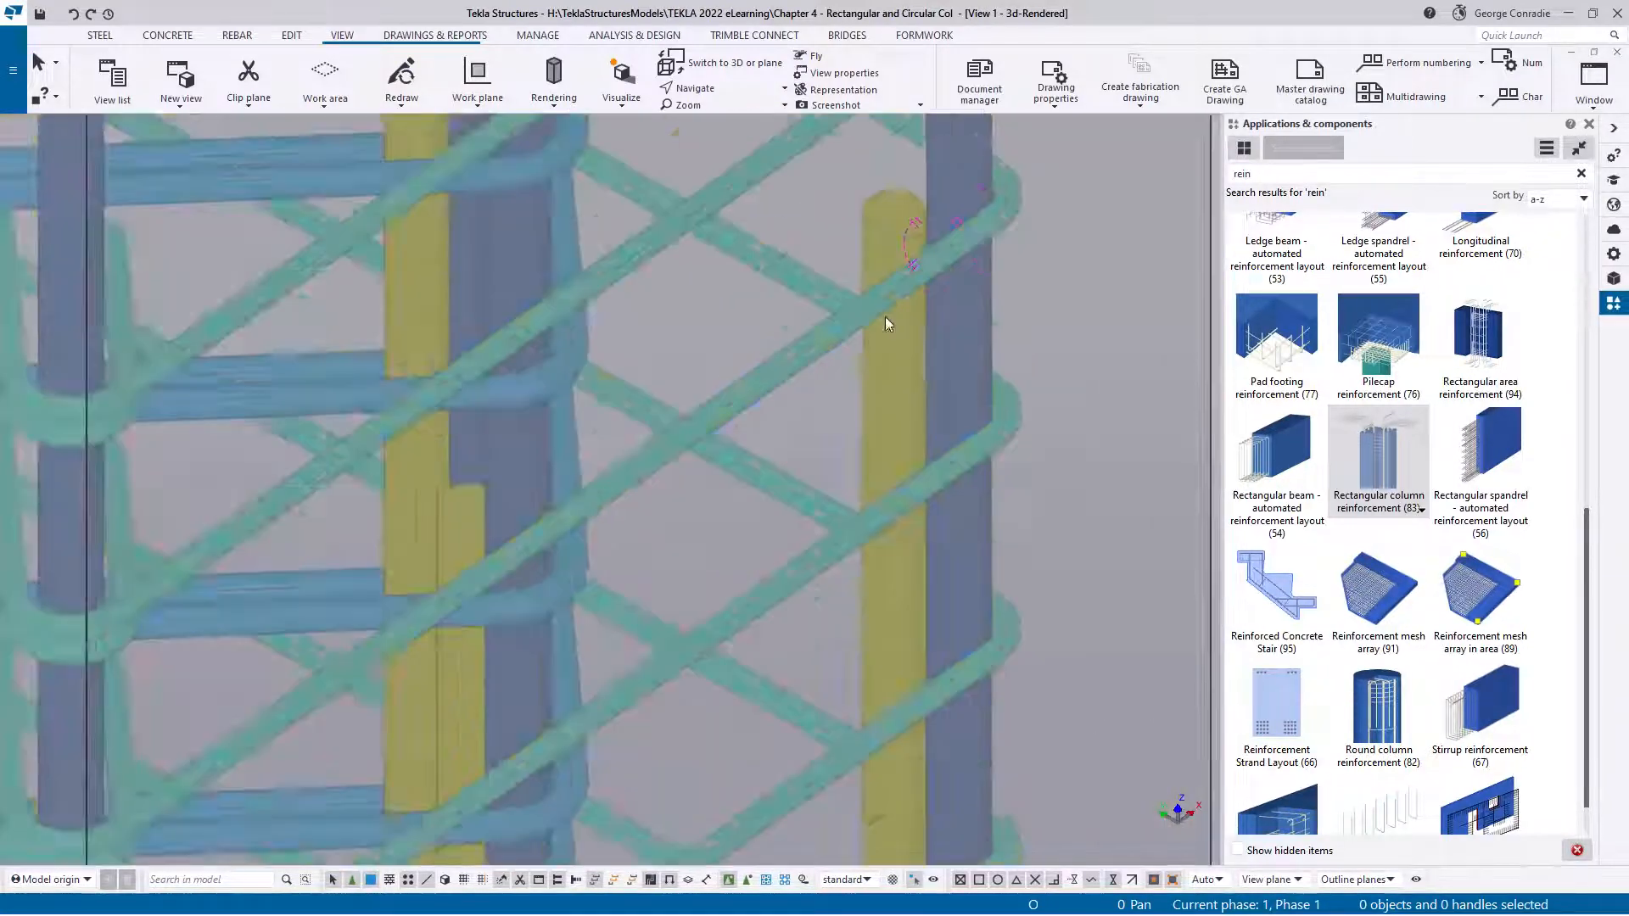
pyautogui.moveTo(698, 488); pyautogui.dragTo(668, 492, button='middle')
pyautogui.scroll(8, 668, 491)
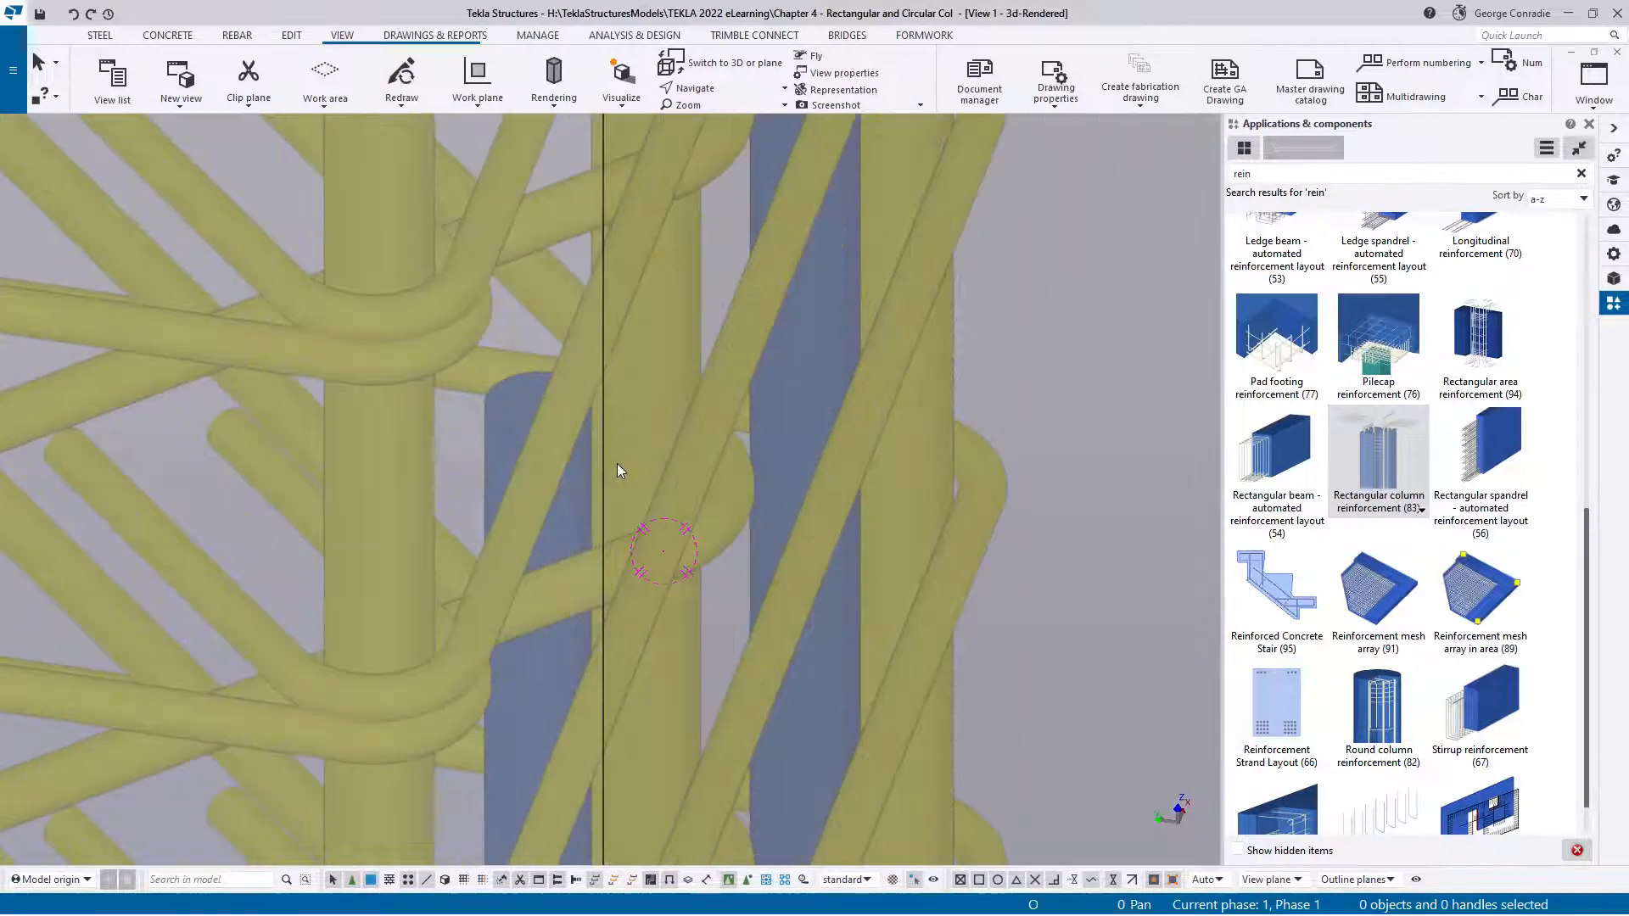
pyautogui.keyDown('ctrl'); pyautogui.moveTo(614, 418); pyautogui.dragTo(569, 431, button='middle'); pyautogui.keyUp('ctrl')
pyautogui.scroll(-5, 572, 437)
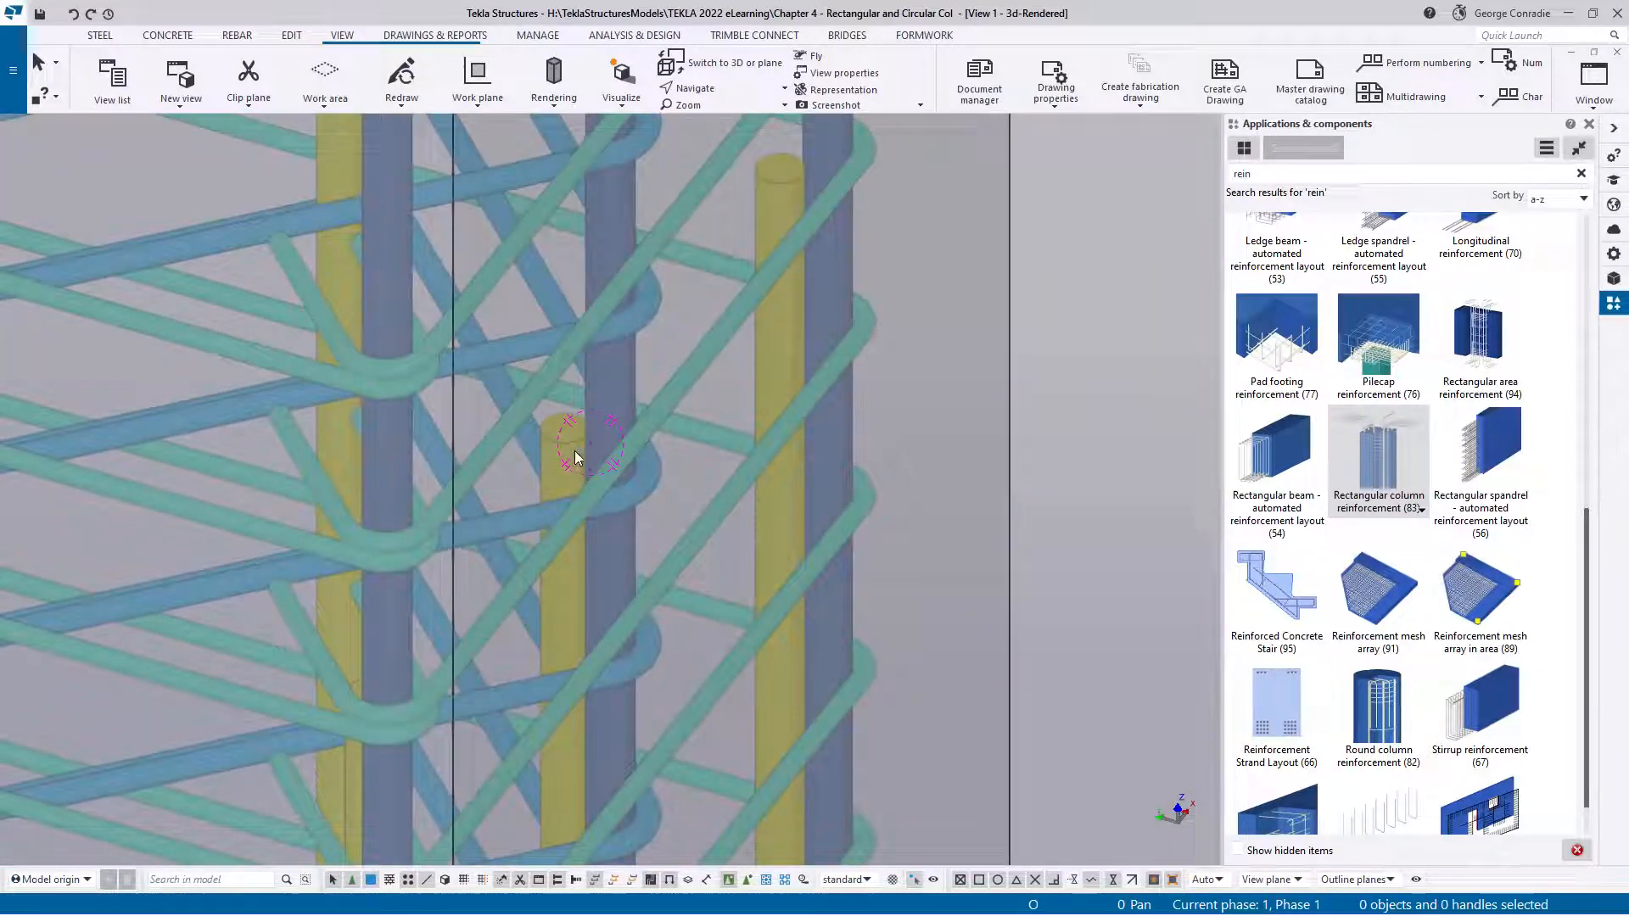
pyautogui.scroll(-4, 573, 450)
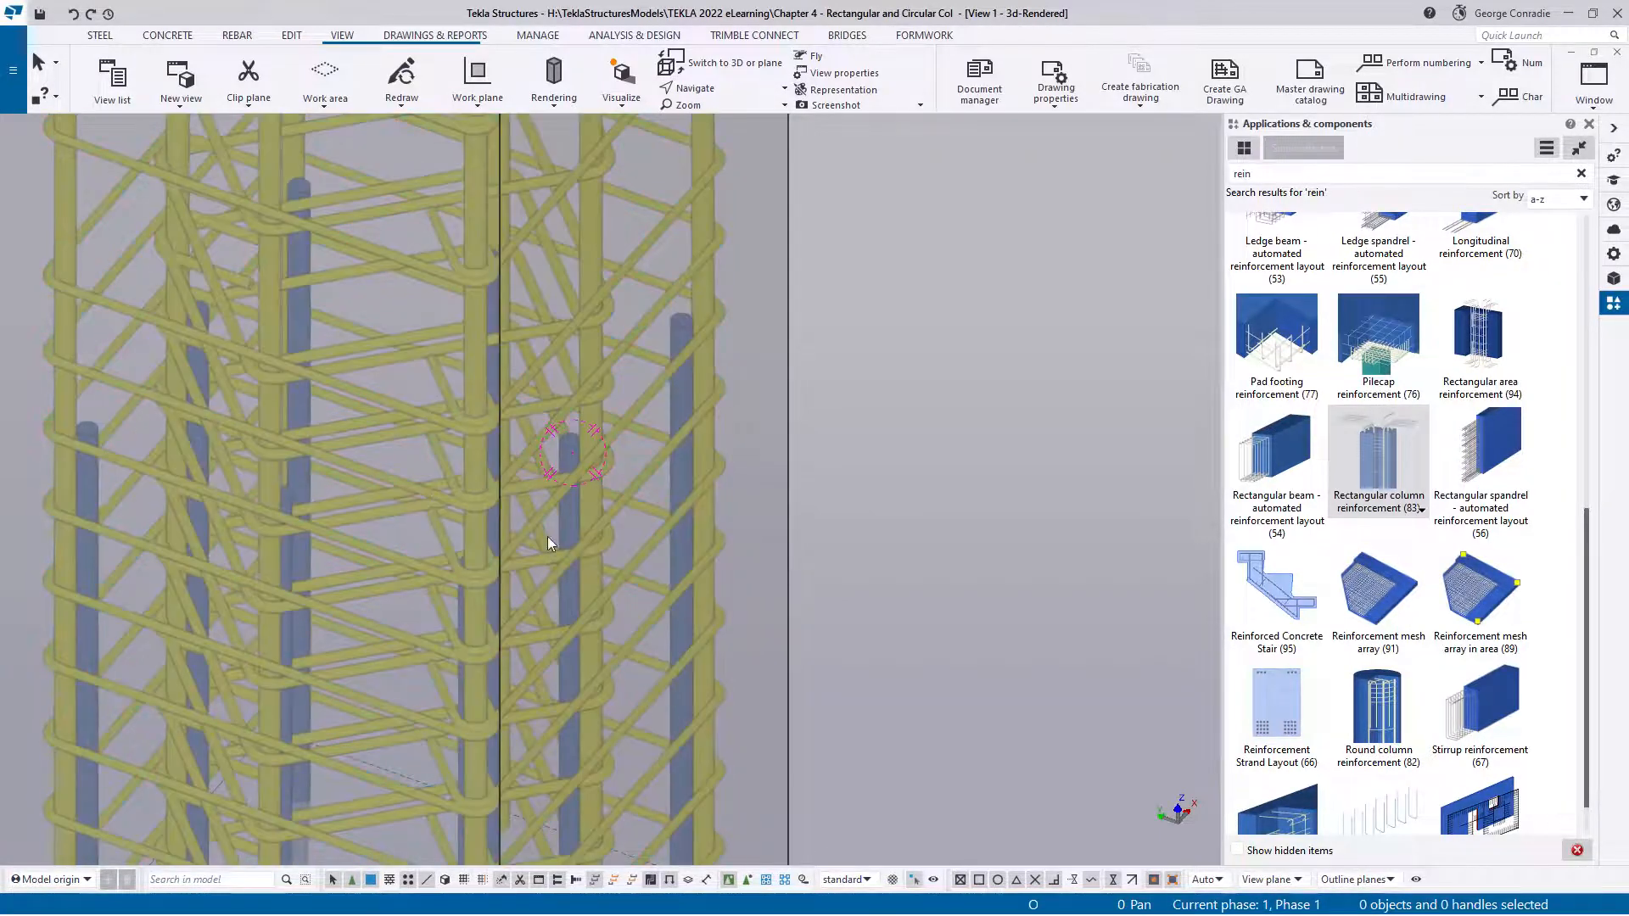
# Step: Modify the upper A-1 column's reinforcement so its top corner bar direction uses the diagonal outward option instead of the cranked one
pyautogui.scroll(-5, 547, 536)
pyautogui.moveTo(648, 562); pyautogui.dragTo(633, 666, button='middle')
pyautogui.scroll(3, 585, 324)
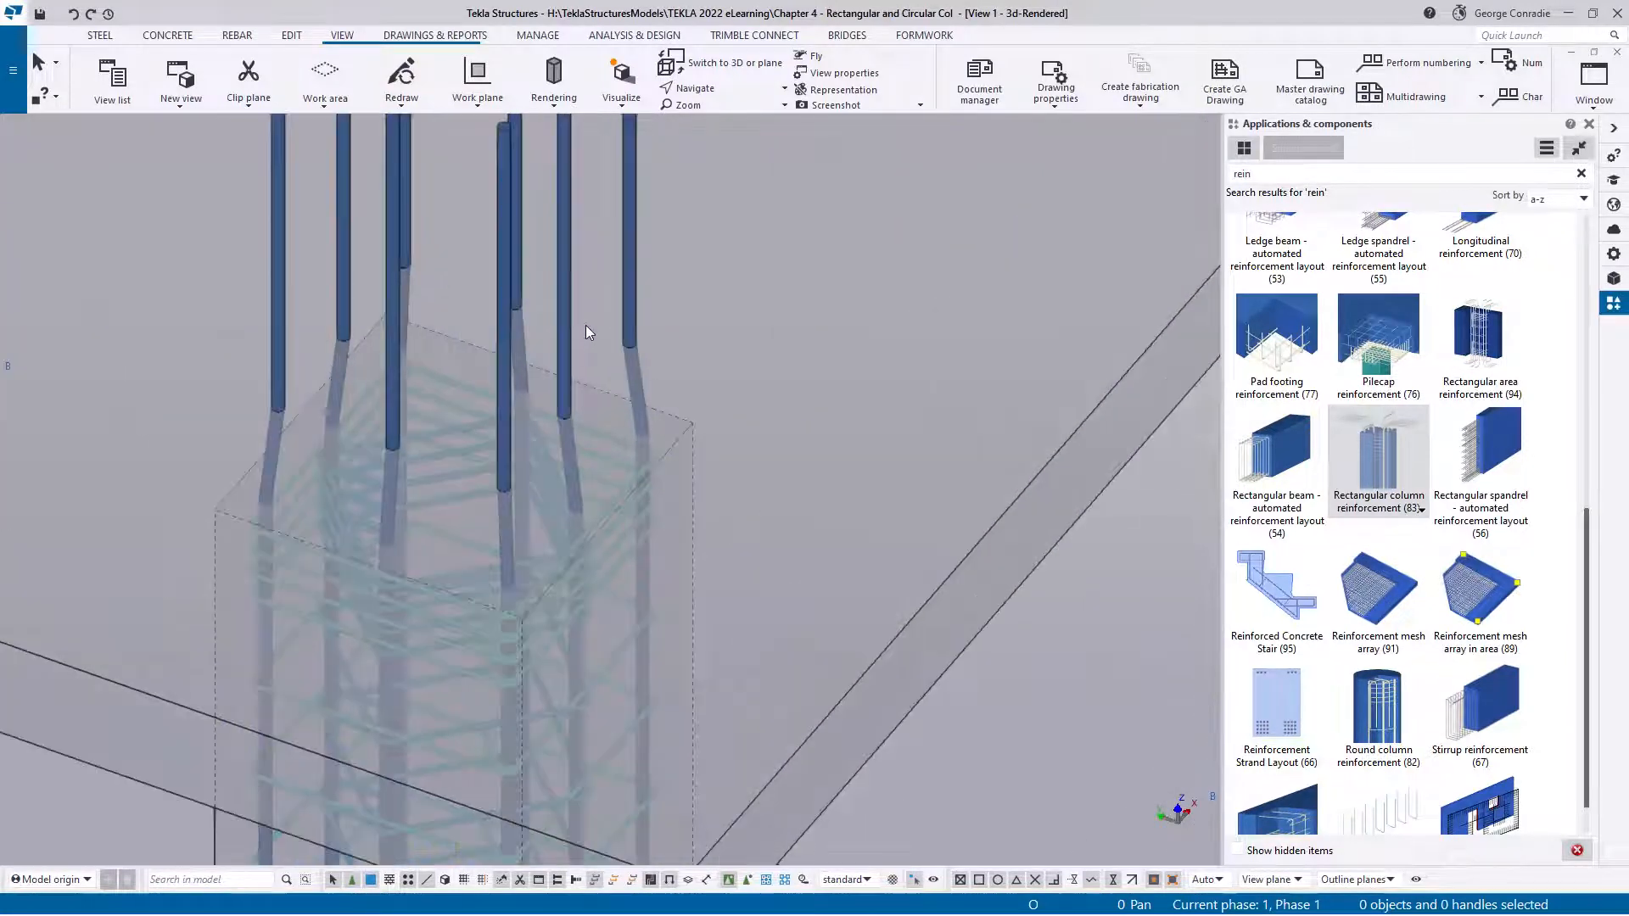
pyautogui.keyDown('ctrl'); pyautogui.moveTo(603, 393); pyautogui.dragTo(582, 265, button='middle'); pyautogui.keyUp('ctrl')
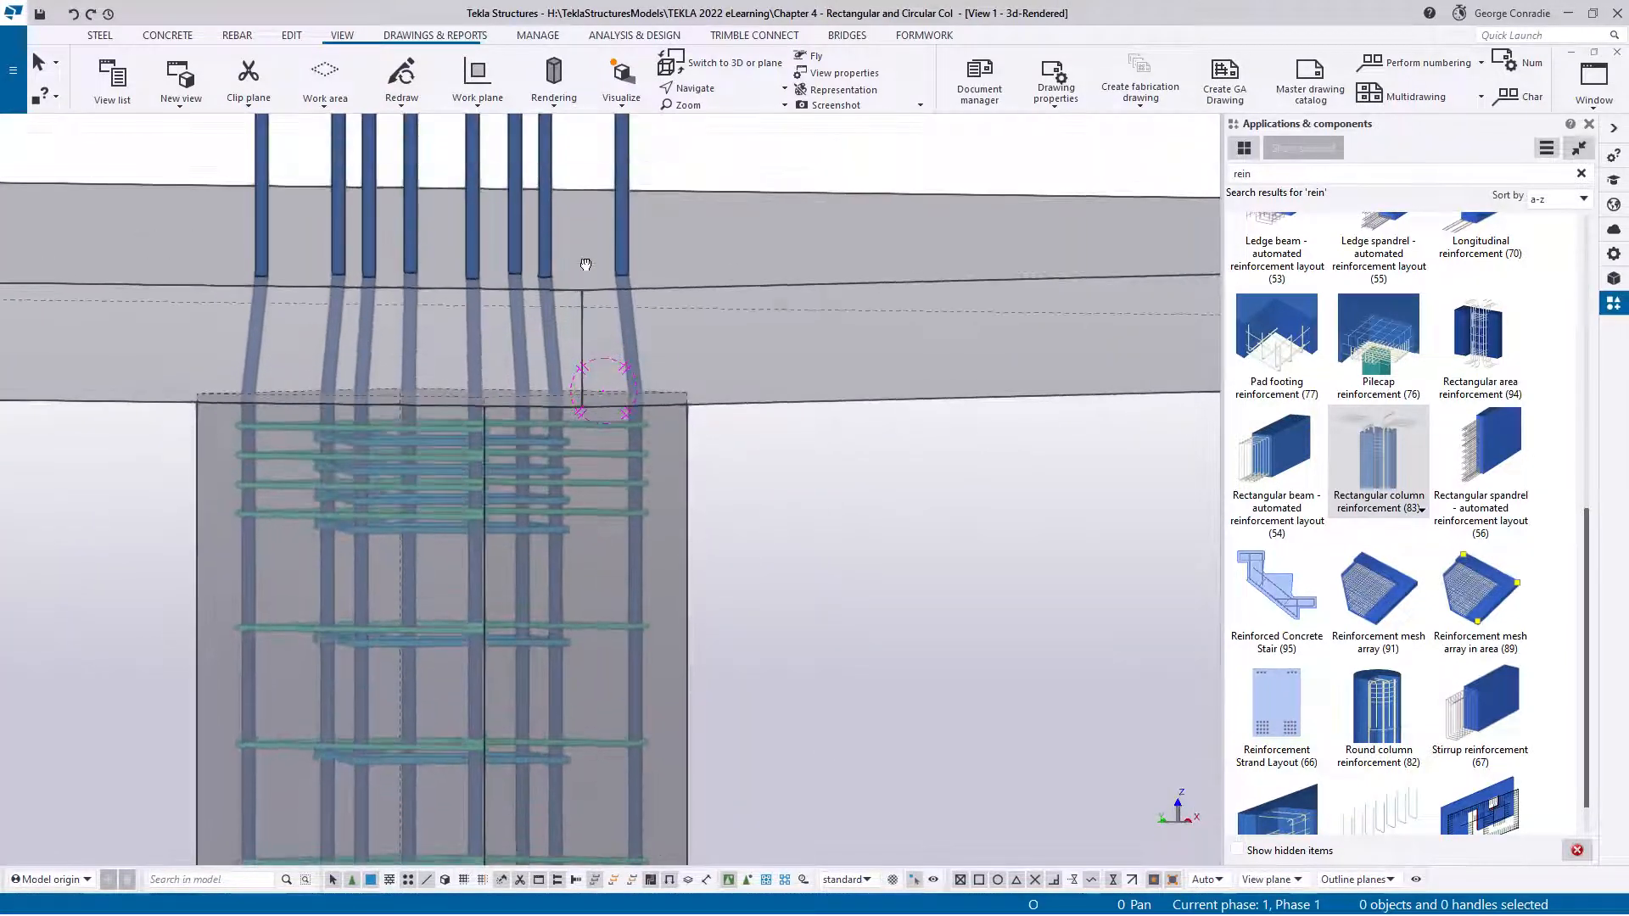
pyautogui.keyDown('ctrl'); pyautogui.moveTo(649, 368); pyautogui.dragTo(621, 322, button='middle'); pyautogui.keyUp('ctrl')
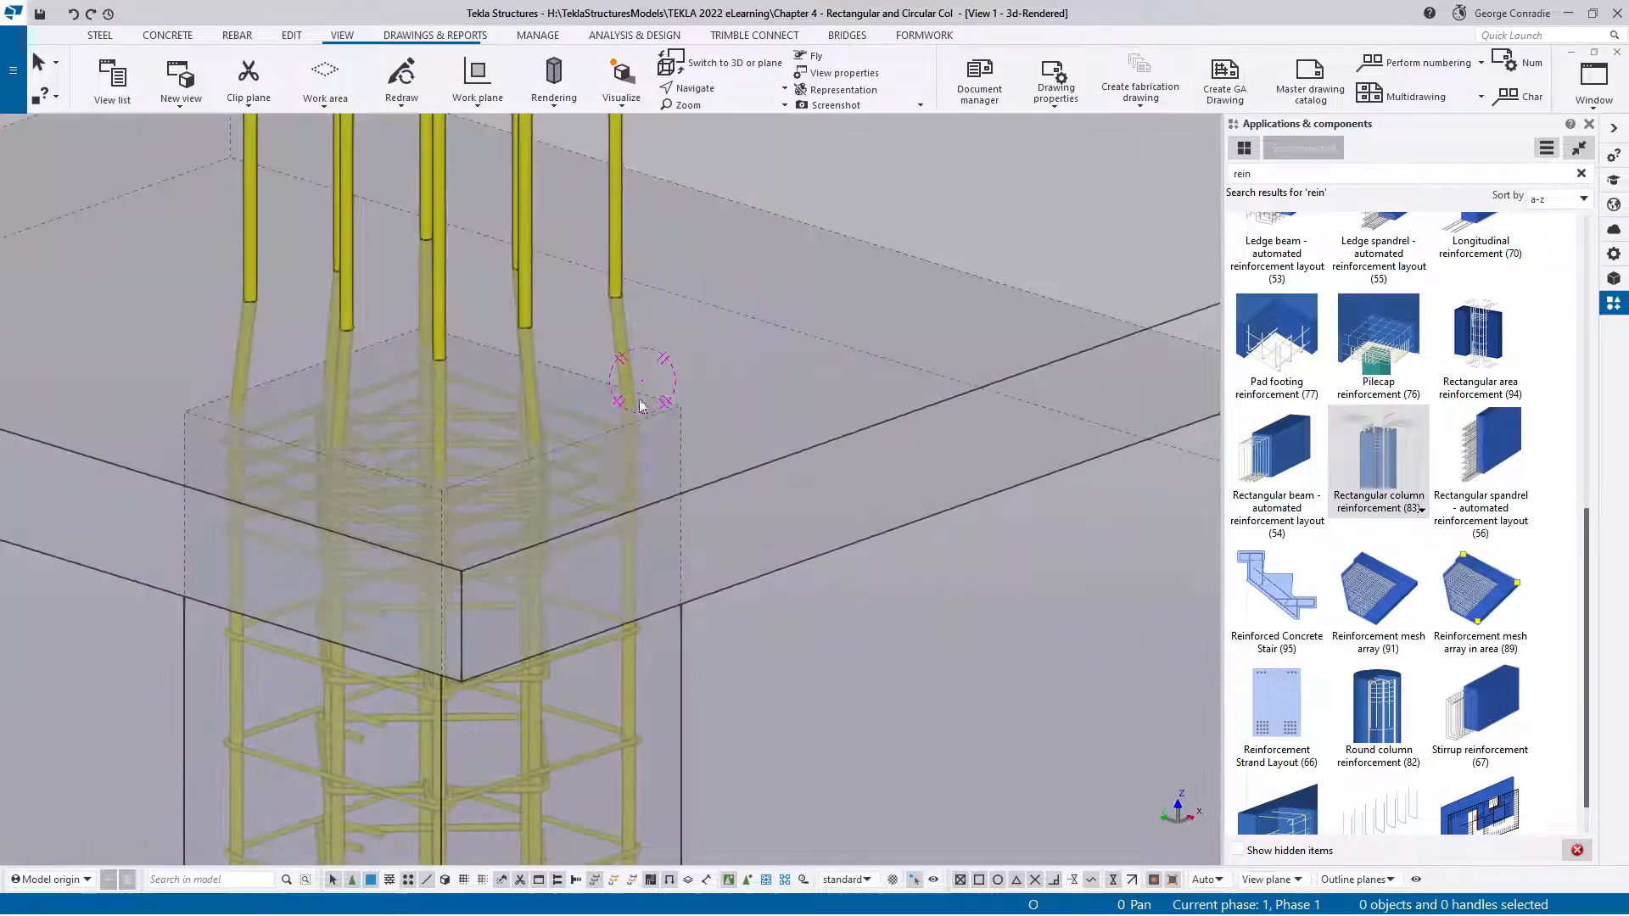
pyautogui.doubleClick(620, 319)
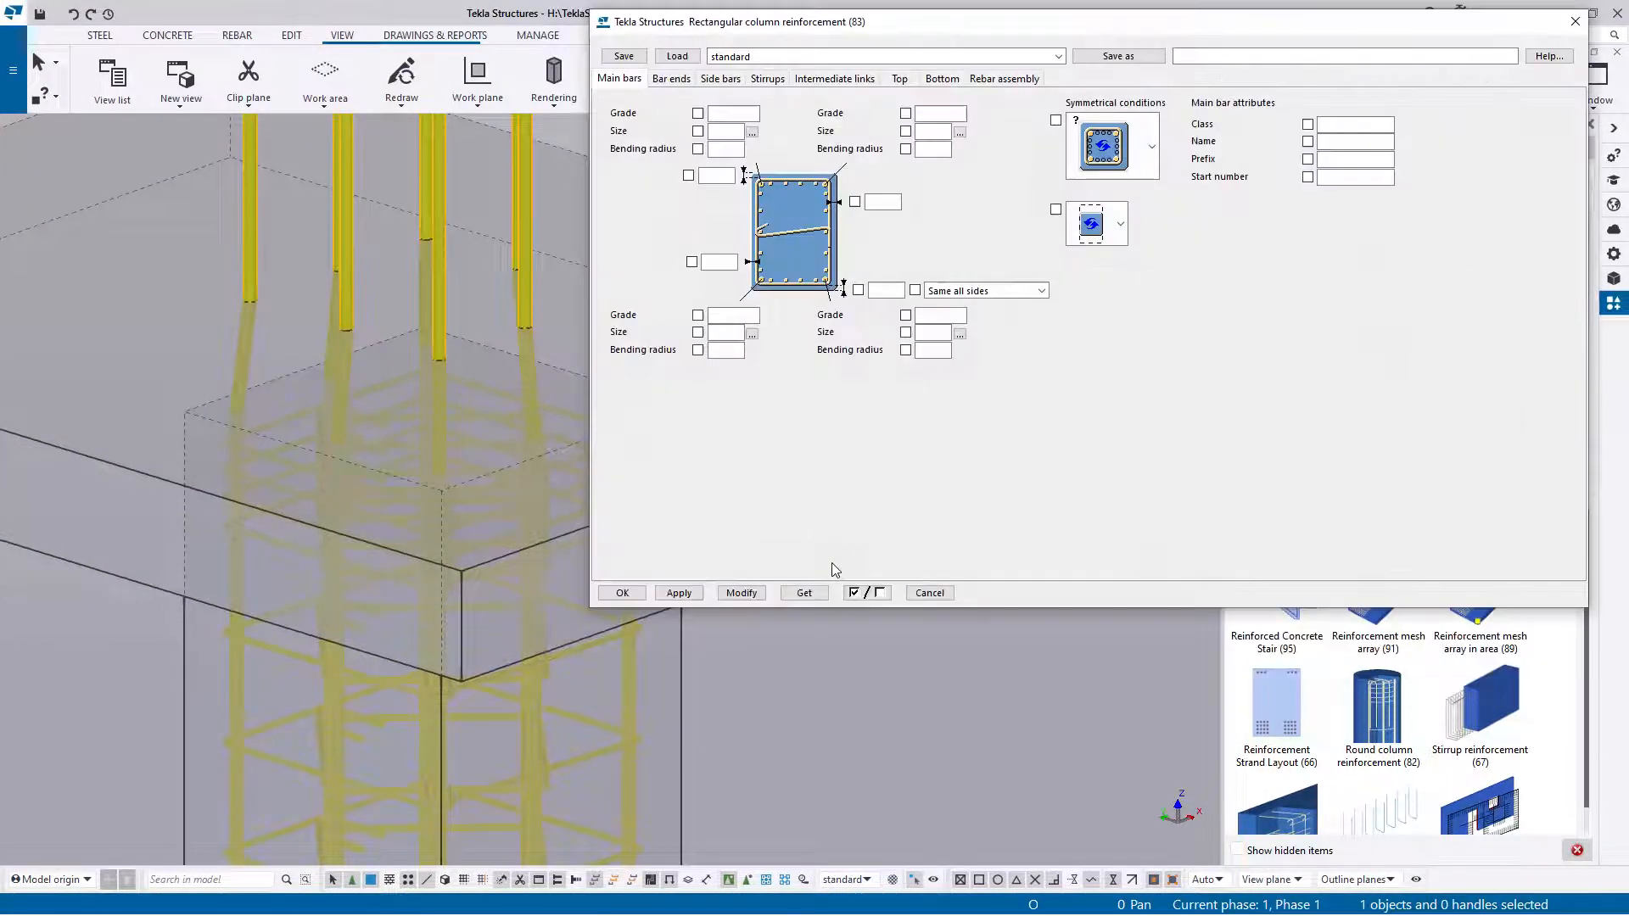
pyautogui.keyDown('ctrl'); pyautogui.moveTo(548, 557); pyautogui.dragTo(486, 450, button='middle'); pyautogui.keyUp('ctrl')
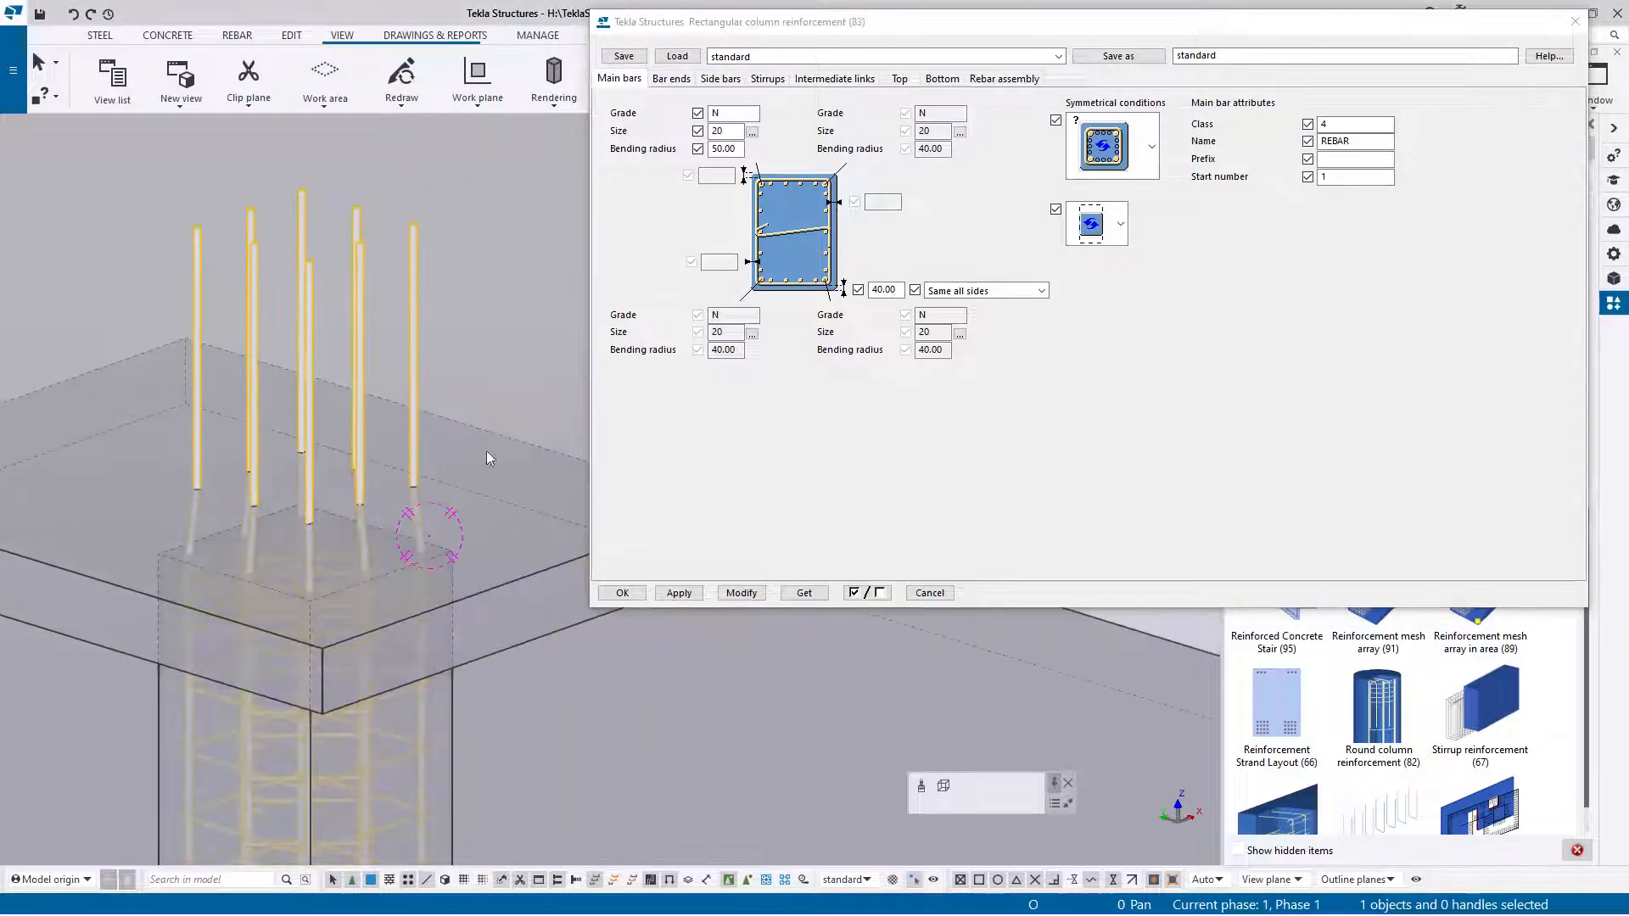
pyautogui.click(672, 79)
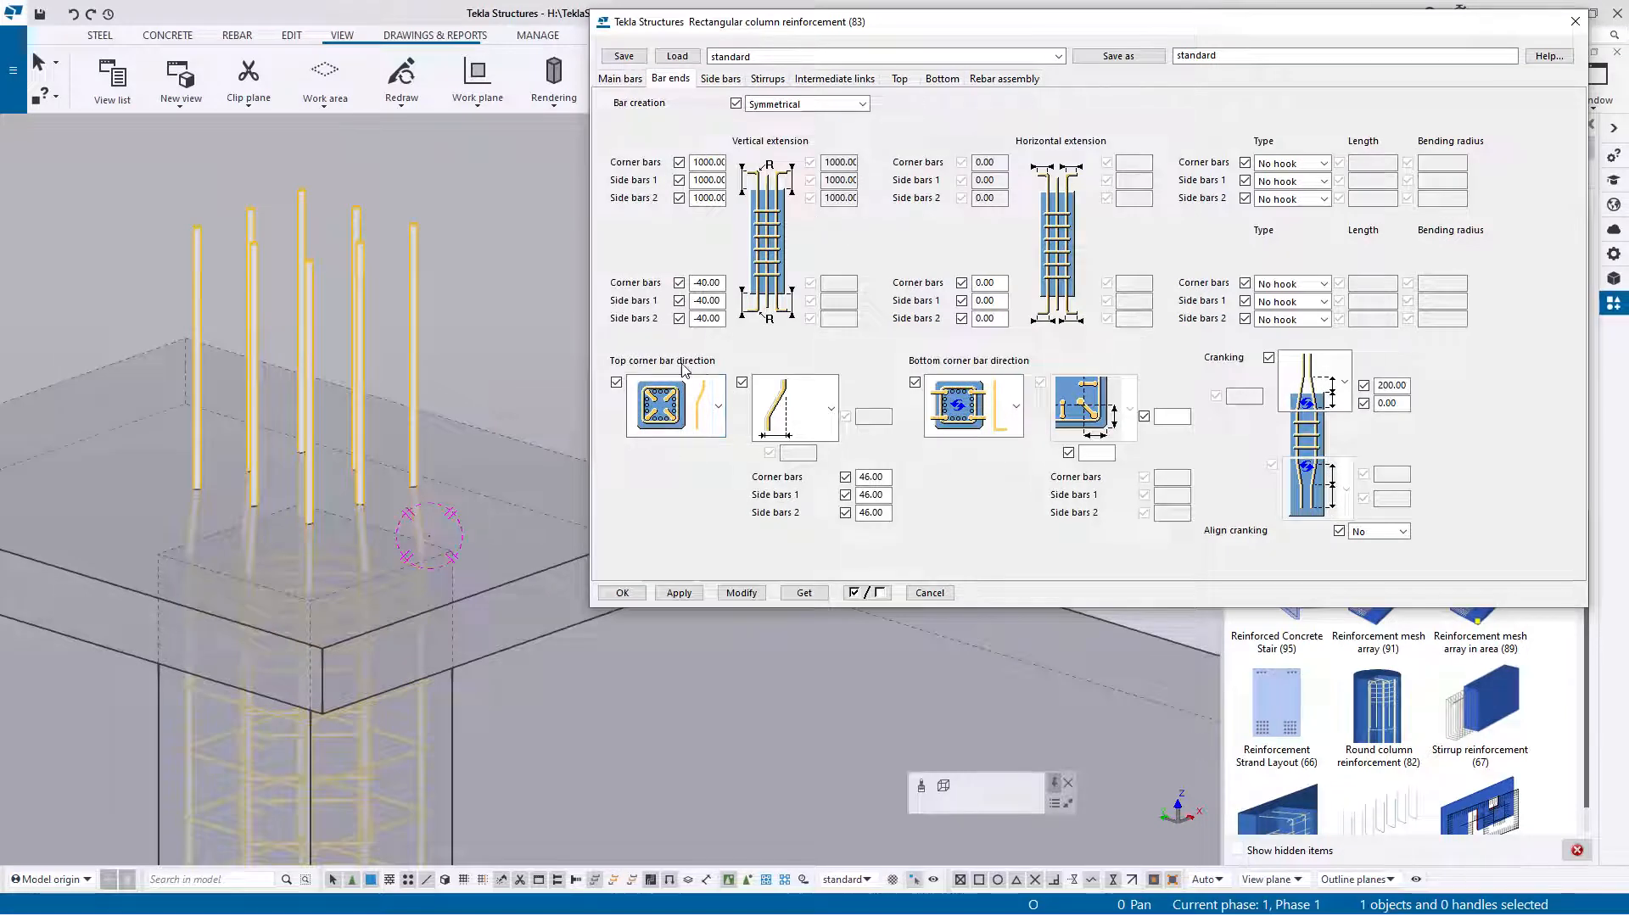
pyautogui.click(719, 399)
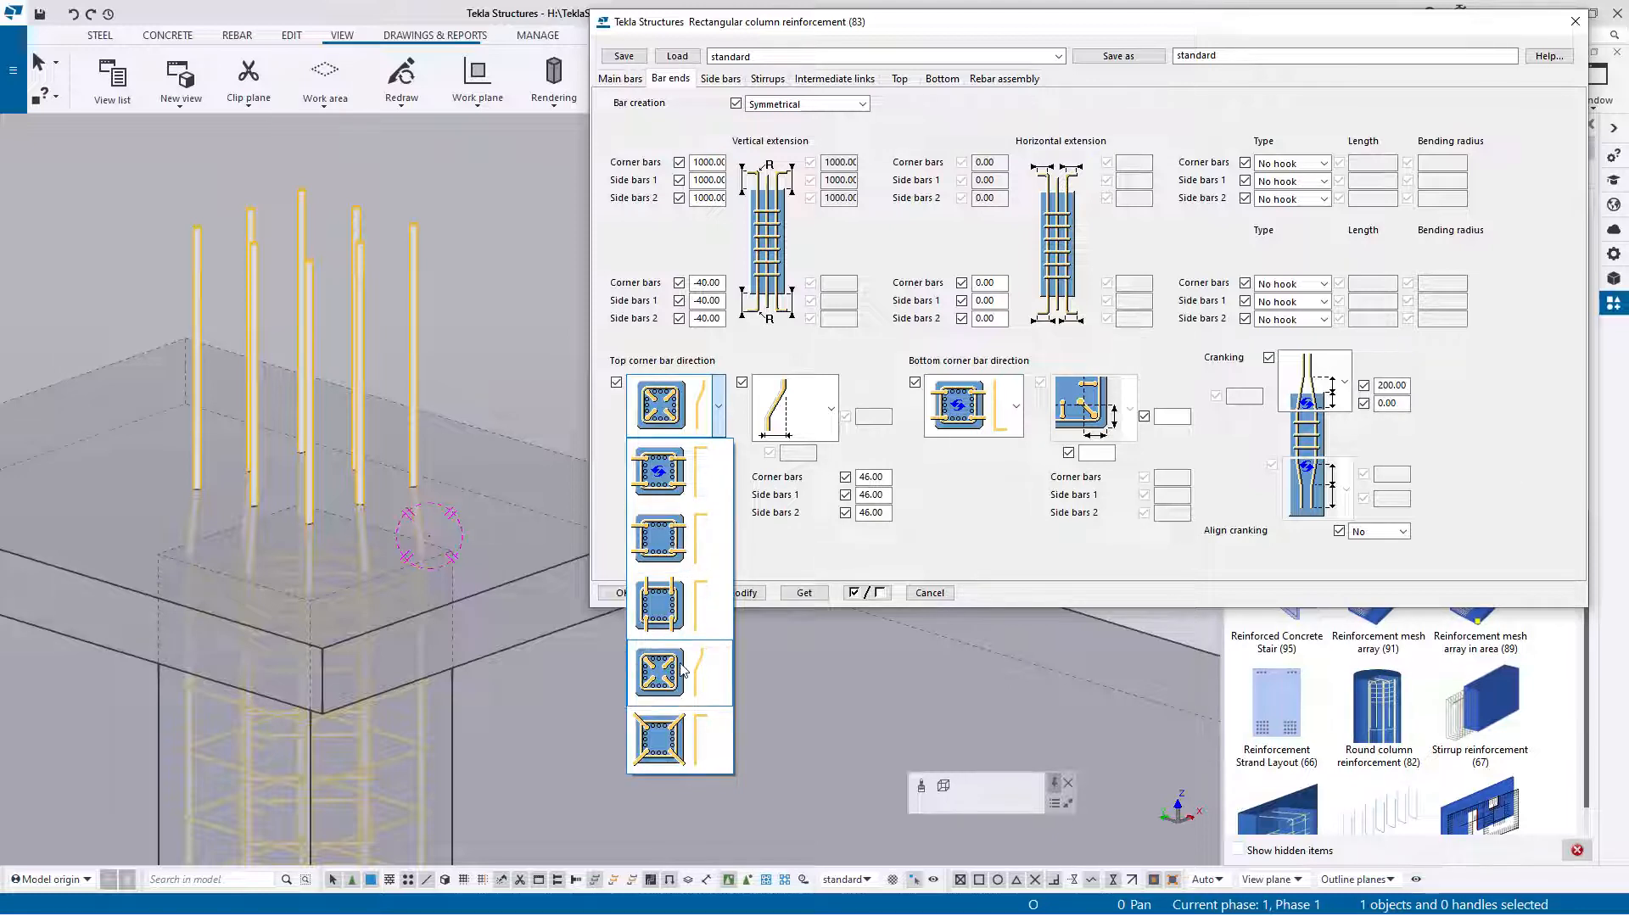
pyautogui.click(674, 734)
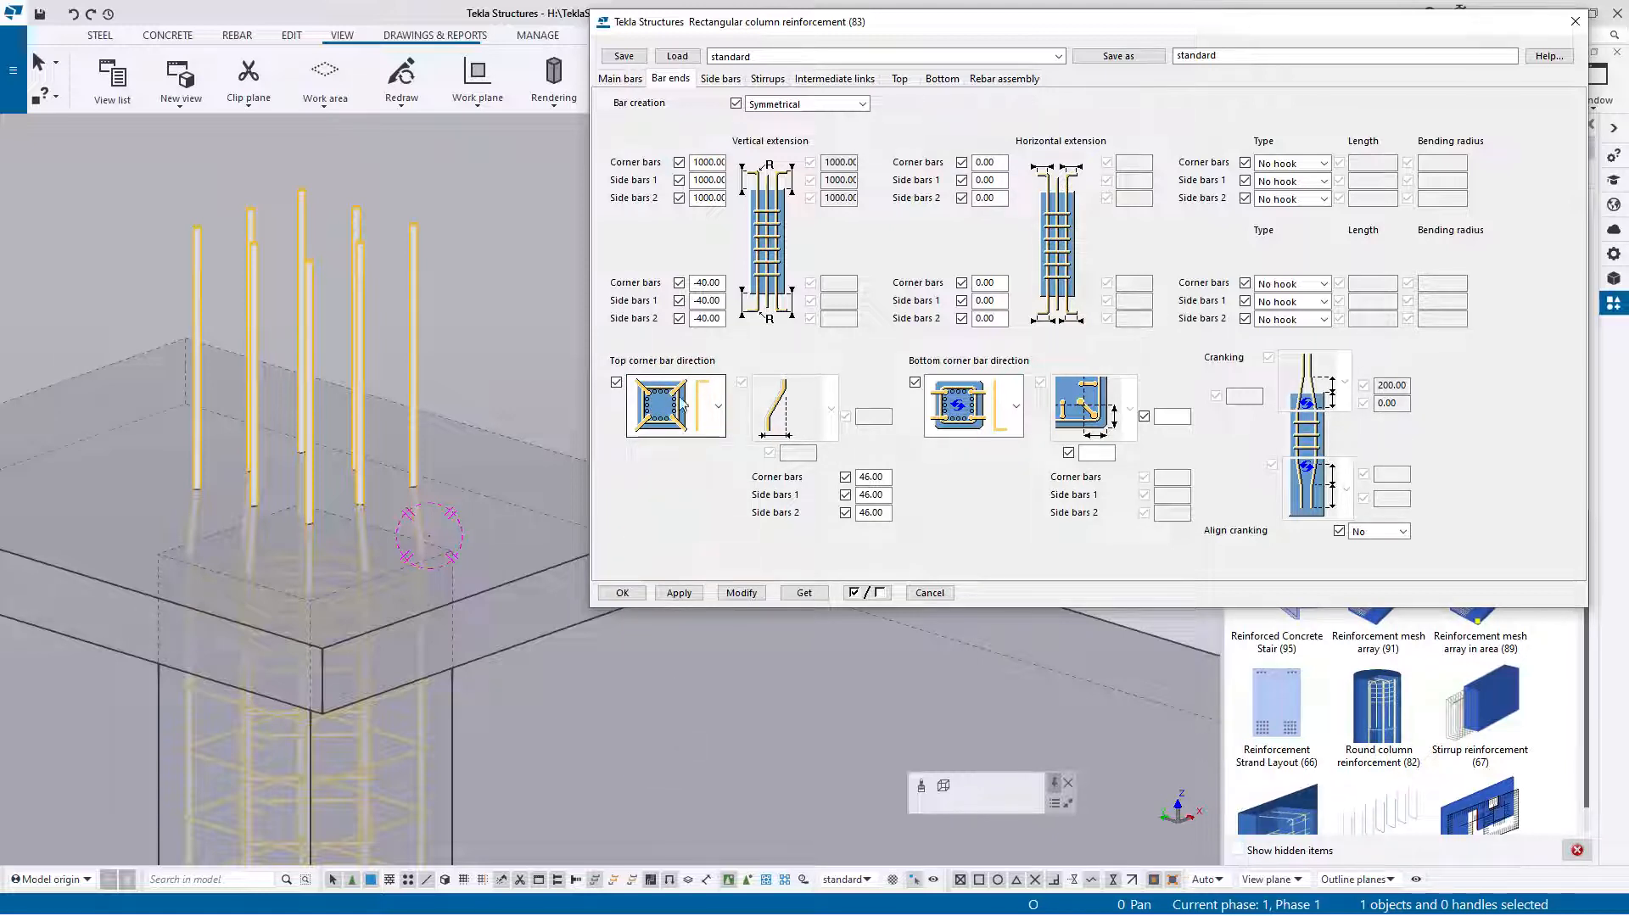
pyautogui.click(742, 593)
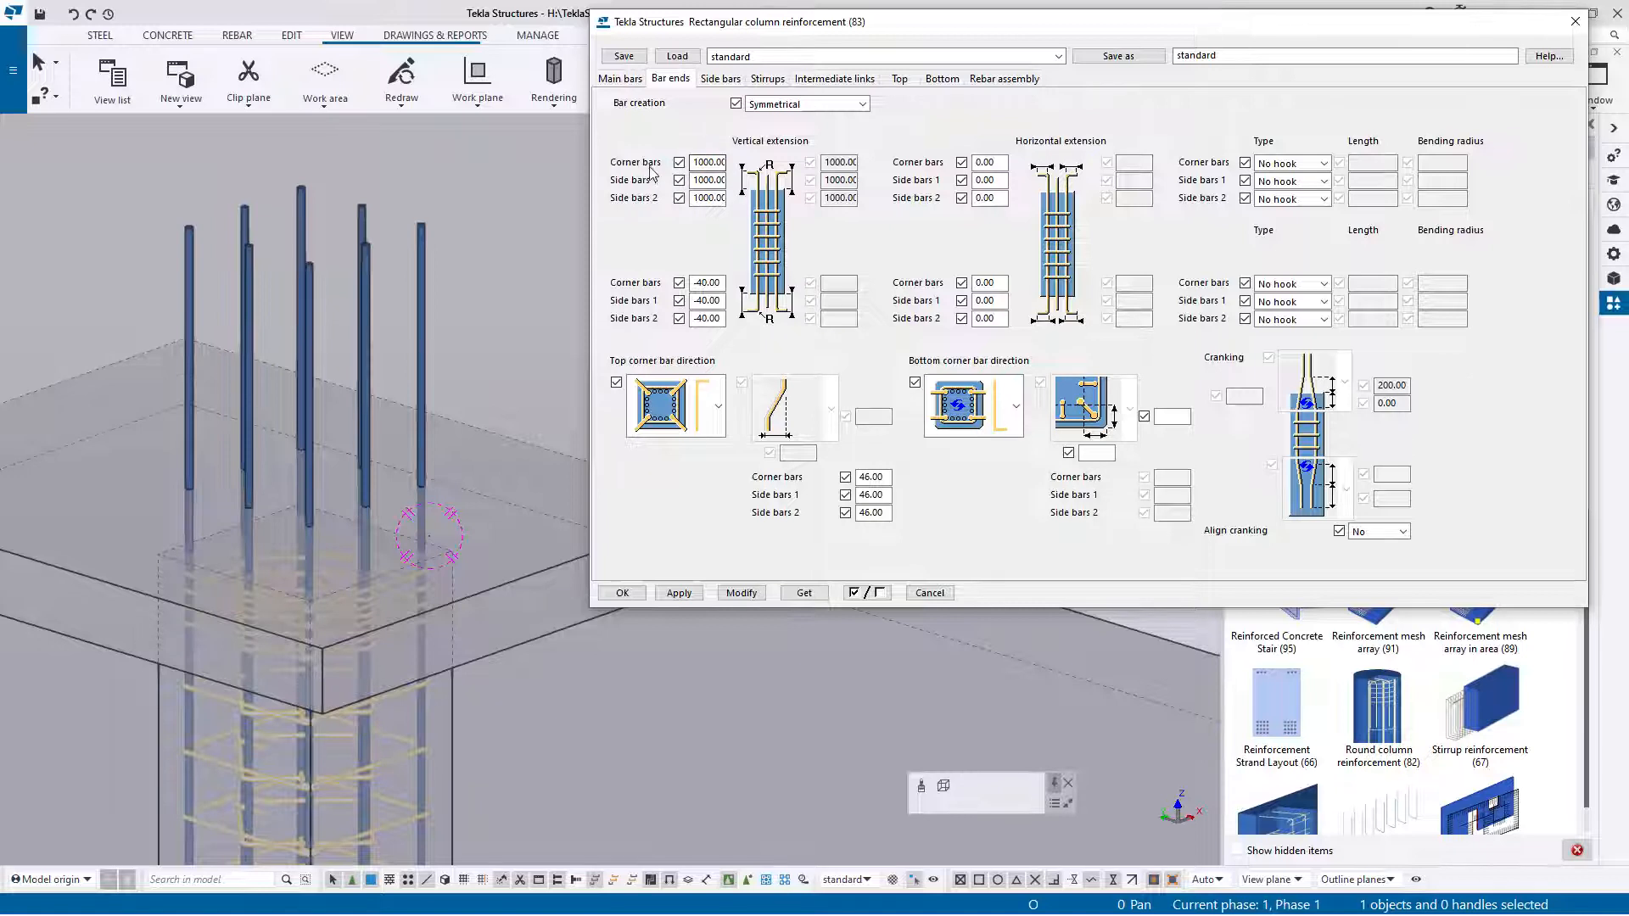
# Step: Set the top vertical extension of the corner bars and both side bar groups to 150 and modify the upper column's reinforcement
pyautogui.doubleClick(696, 162)
pyautogui.write('150')
pyautogui.doubleClick(705, 180)
pyautogui.write('15')
pyautogui.doubleClick(704, 197)
pyautogui.write('1')
pyautogui.click(741, 593)
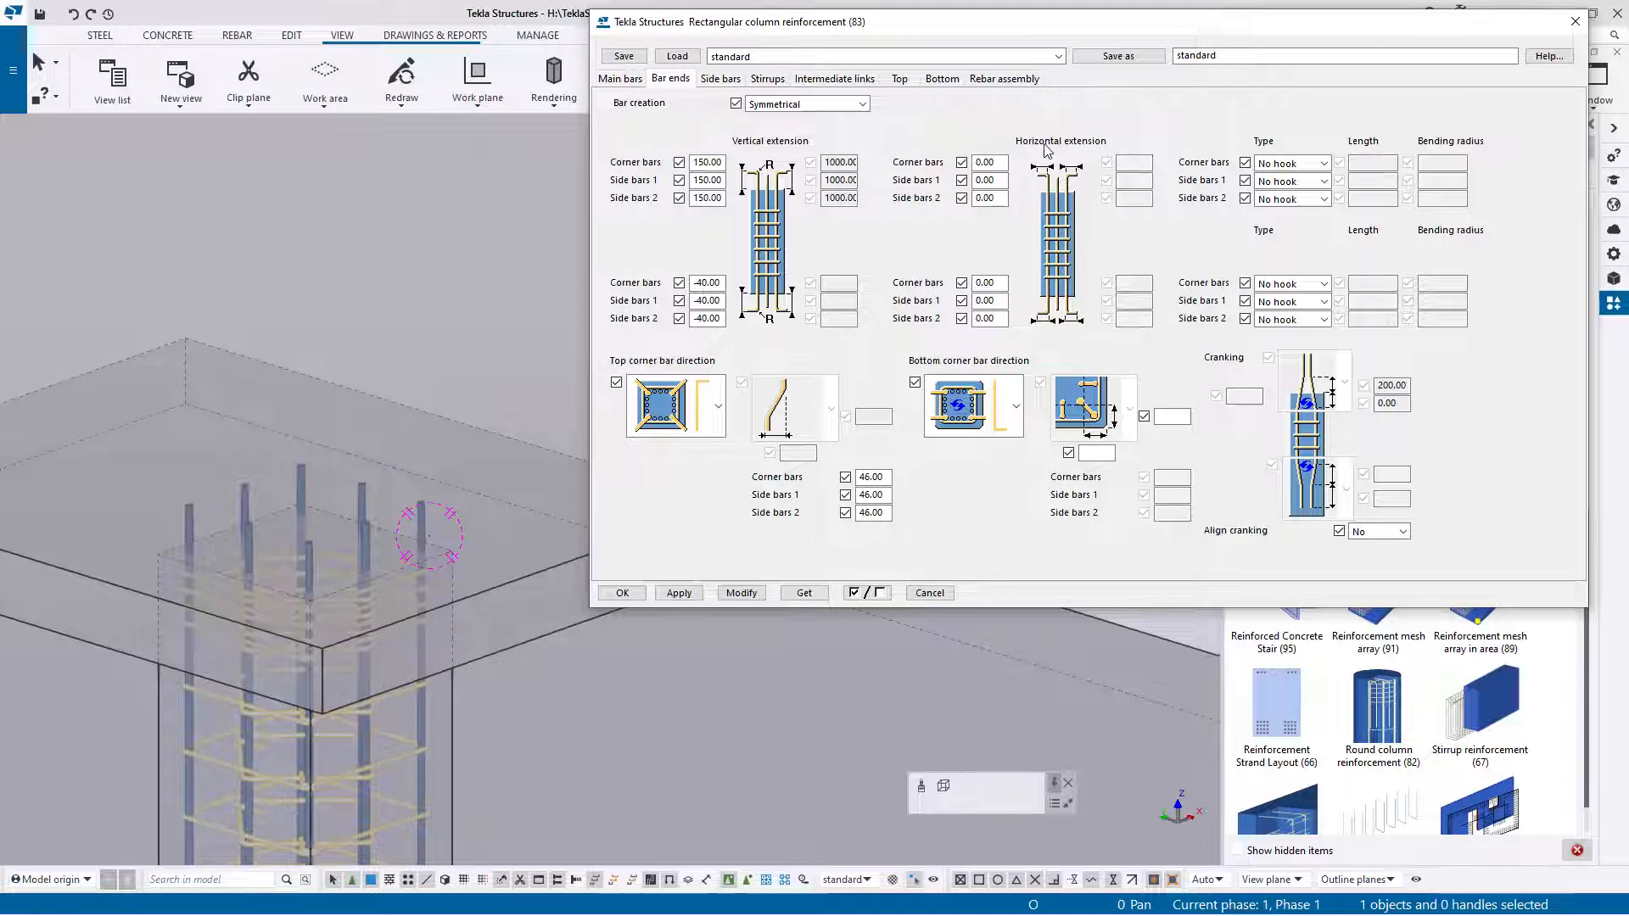
# Step: Set the top horizontal extension of the corner bars and both side bar groups to 250, modify the reinforcement and accept the settings
pyautogui.click(997, 162)
pyautogui.doubleClick(1002, 162)
pyautogui.write('25')
pyautogui.write('0')
pyautogui.press('Tab')
pyautogui.press('Tab')
pyautogui.click(739, 593)
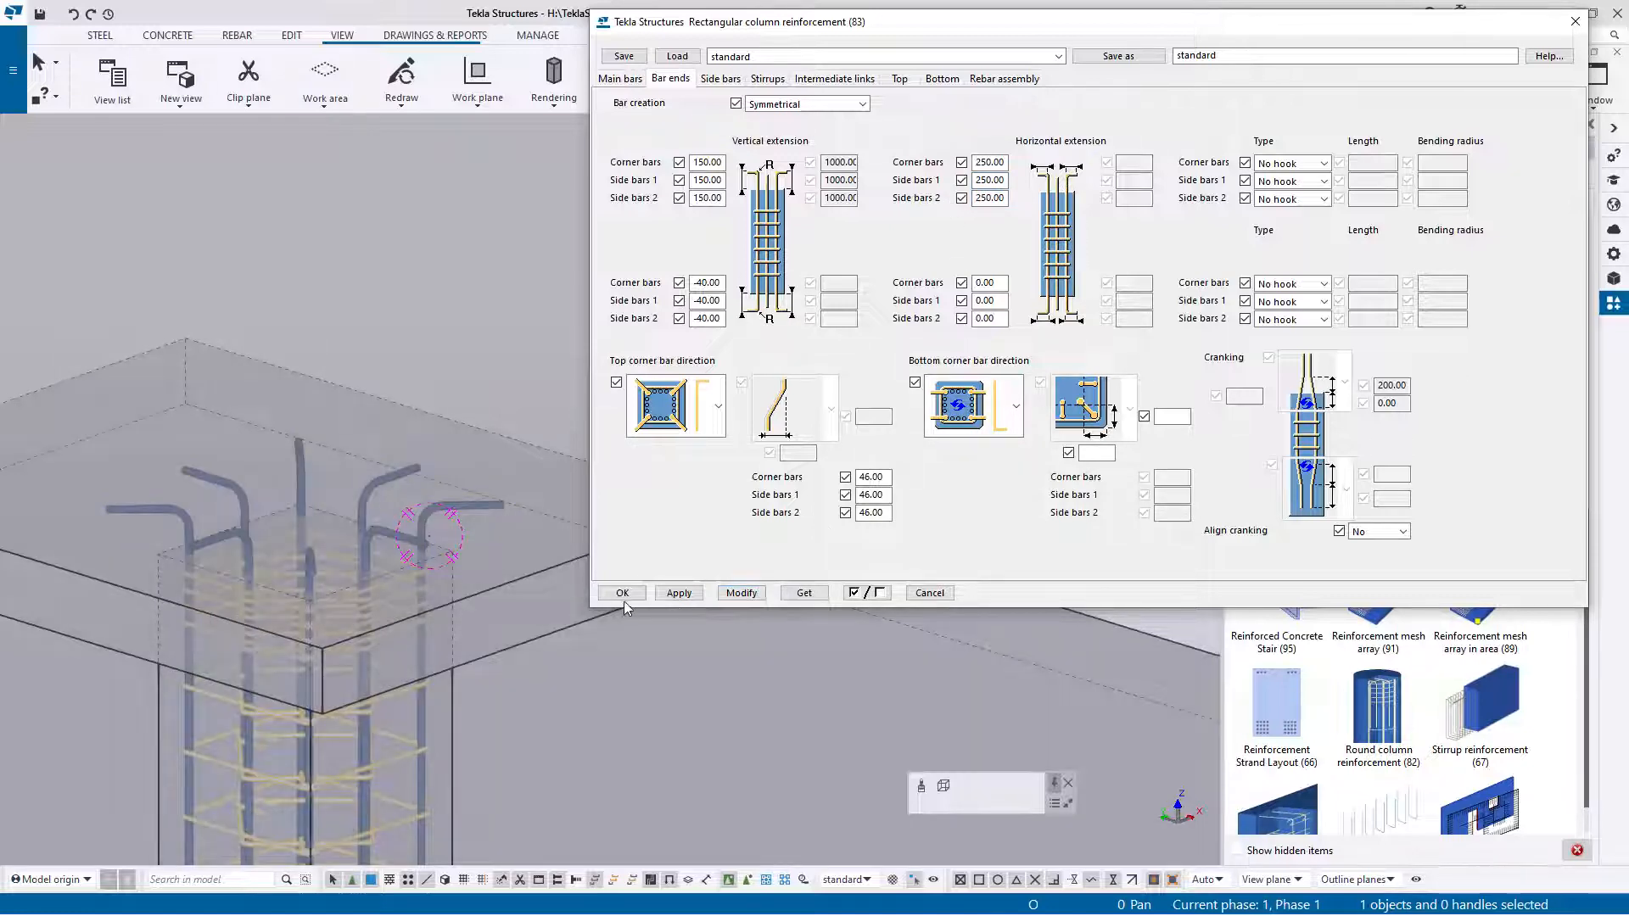
pyautogui.click(622, 593)
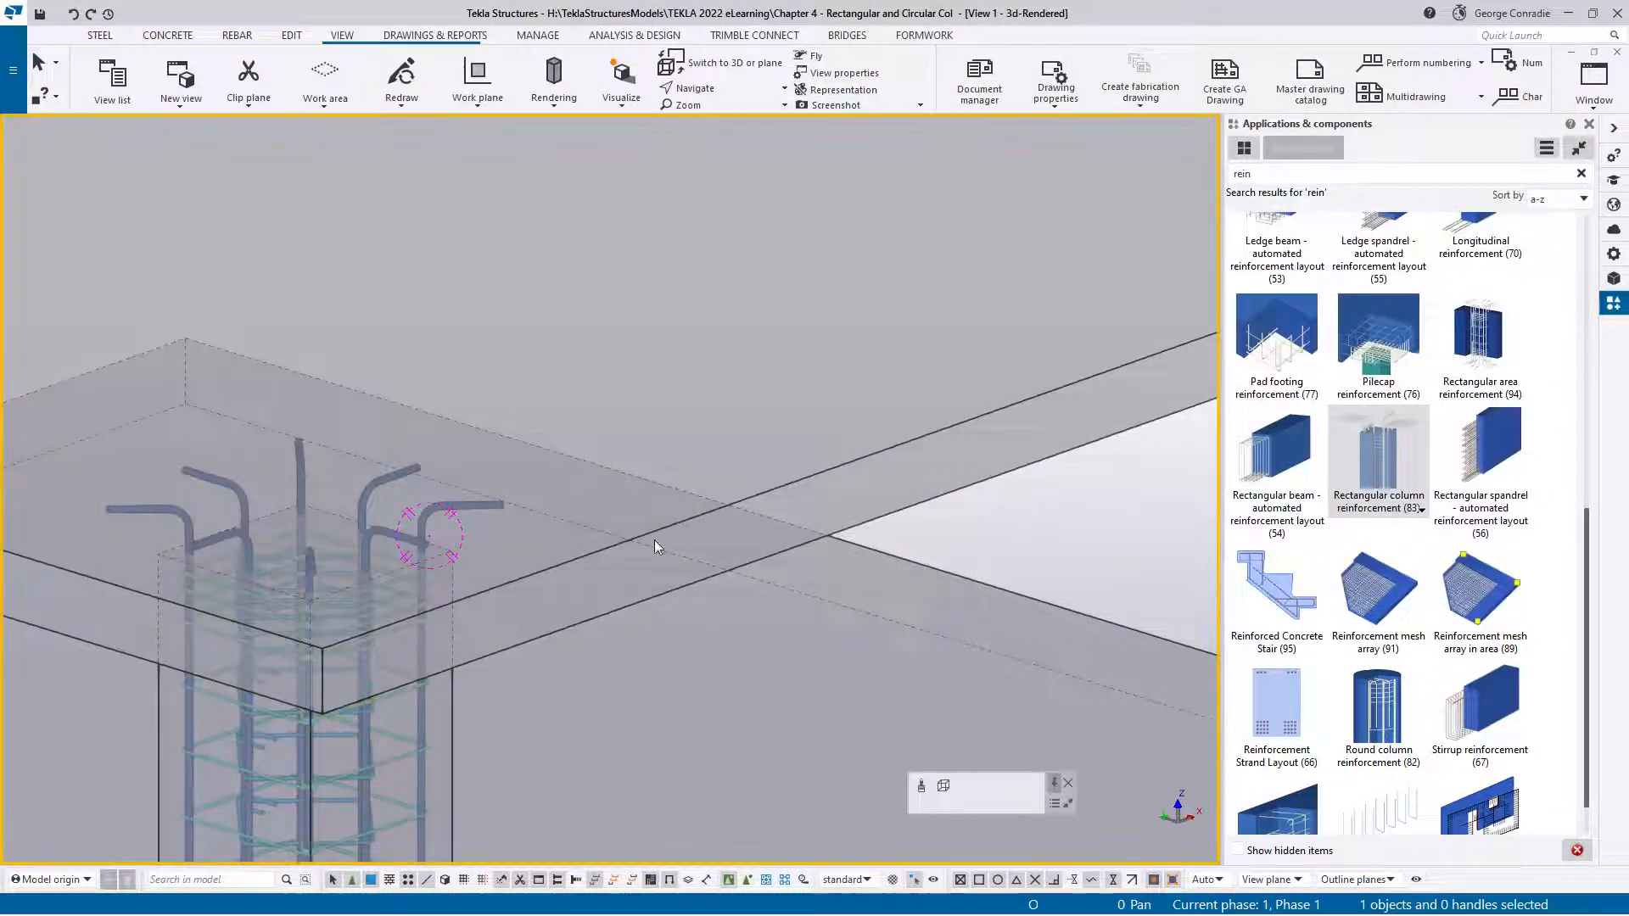
# Step: Inspect the upper column's bent top bars and fit the 3d-Rendered view's work area to the entire model
pyautogui.scroll(-2, 543, 550)
pyautogui.keyDown('ctrl'); pyautogui.moveTo(532, 552); pyautogui.dragTo(591, 346, button='middle'); pyautogui.keyUp('ctrl')
pyautogui.scroll(3, 553, 593)
pyautogui.scroll(2, 590, 346)
pyautogui.scroll(-5, 590, 346)
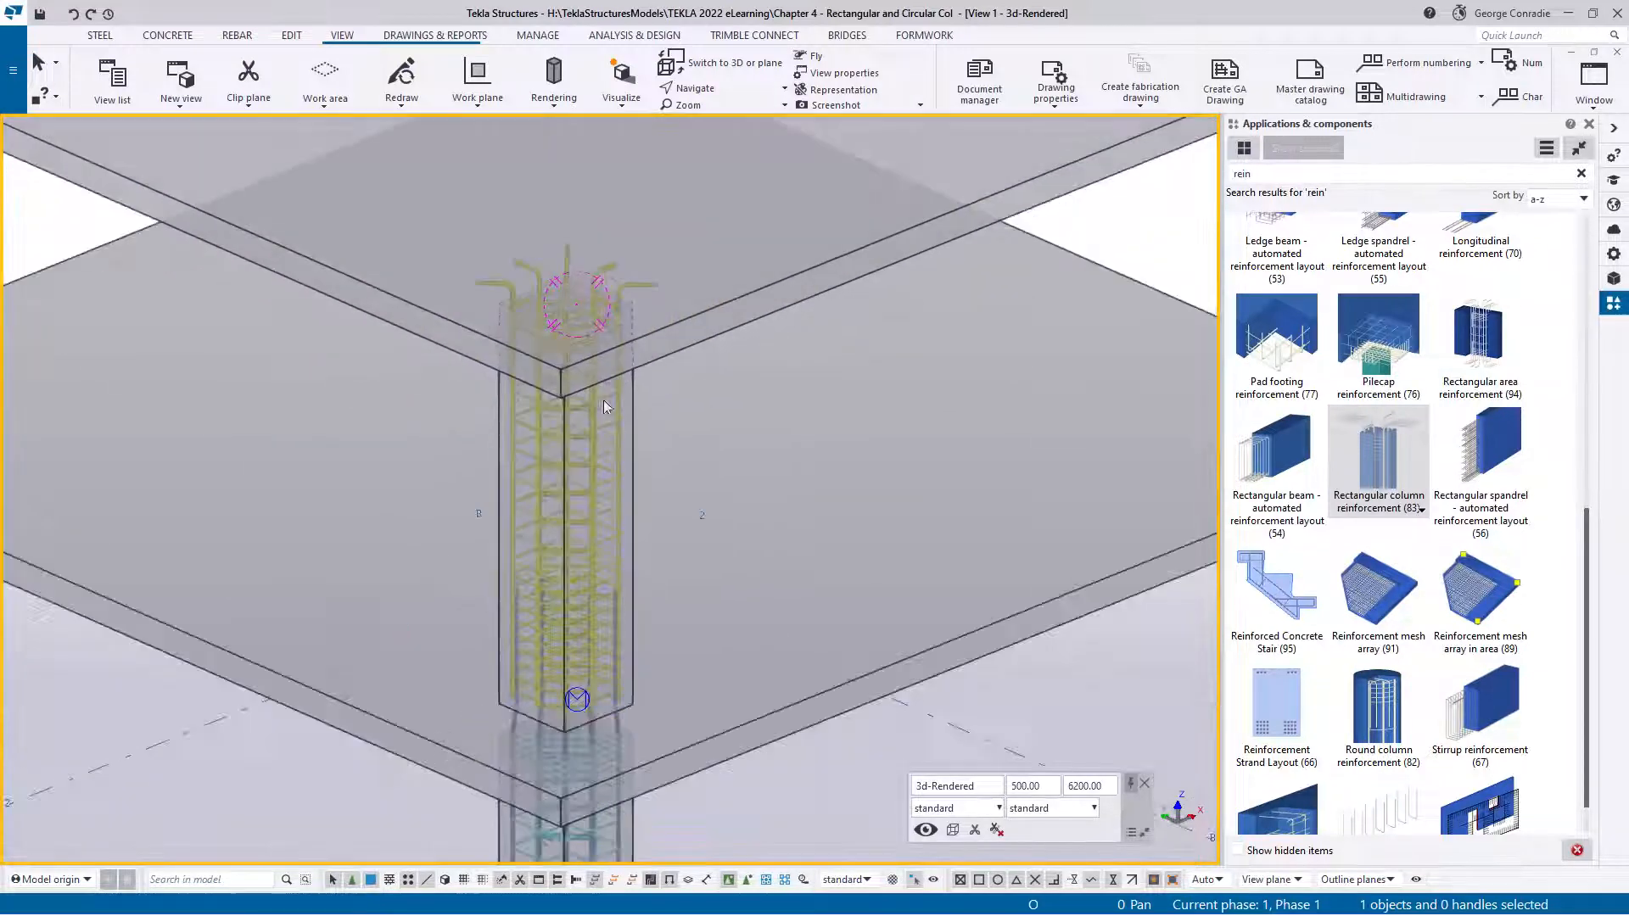
pyautogui.moveTo(590, 523); pyautogui.dragTo(609, 384, button='middle')
pyautogui.scroll(-6, 618, 388)
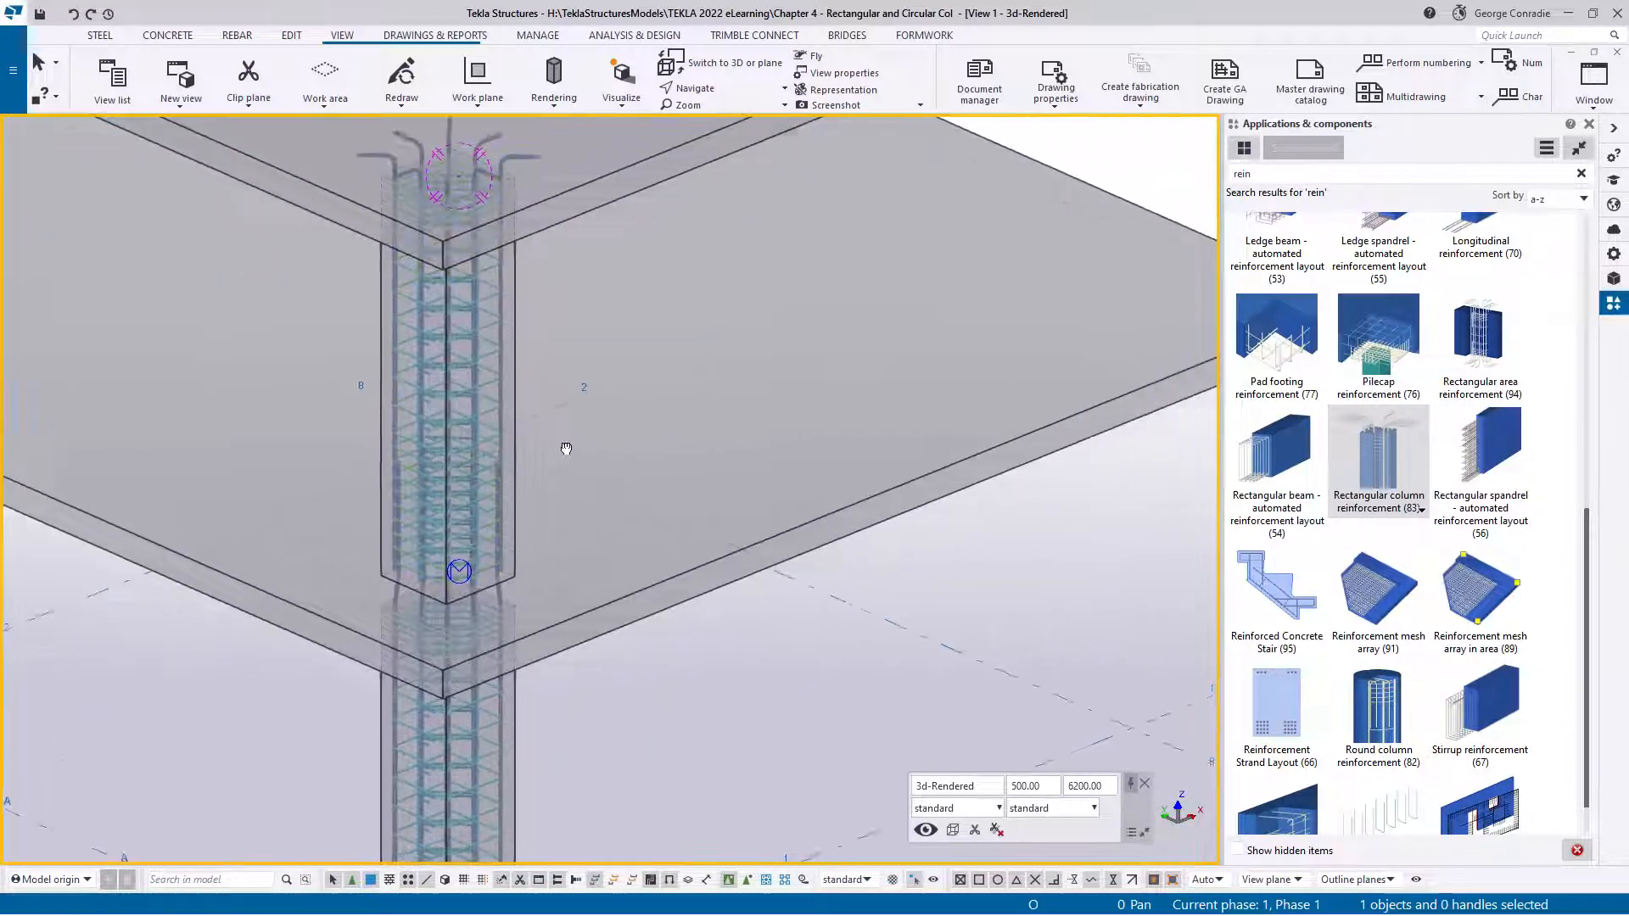
pyautogui.rightClick(862, 480)
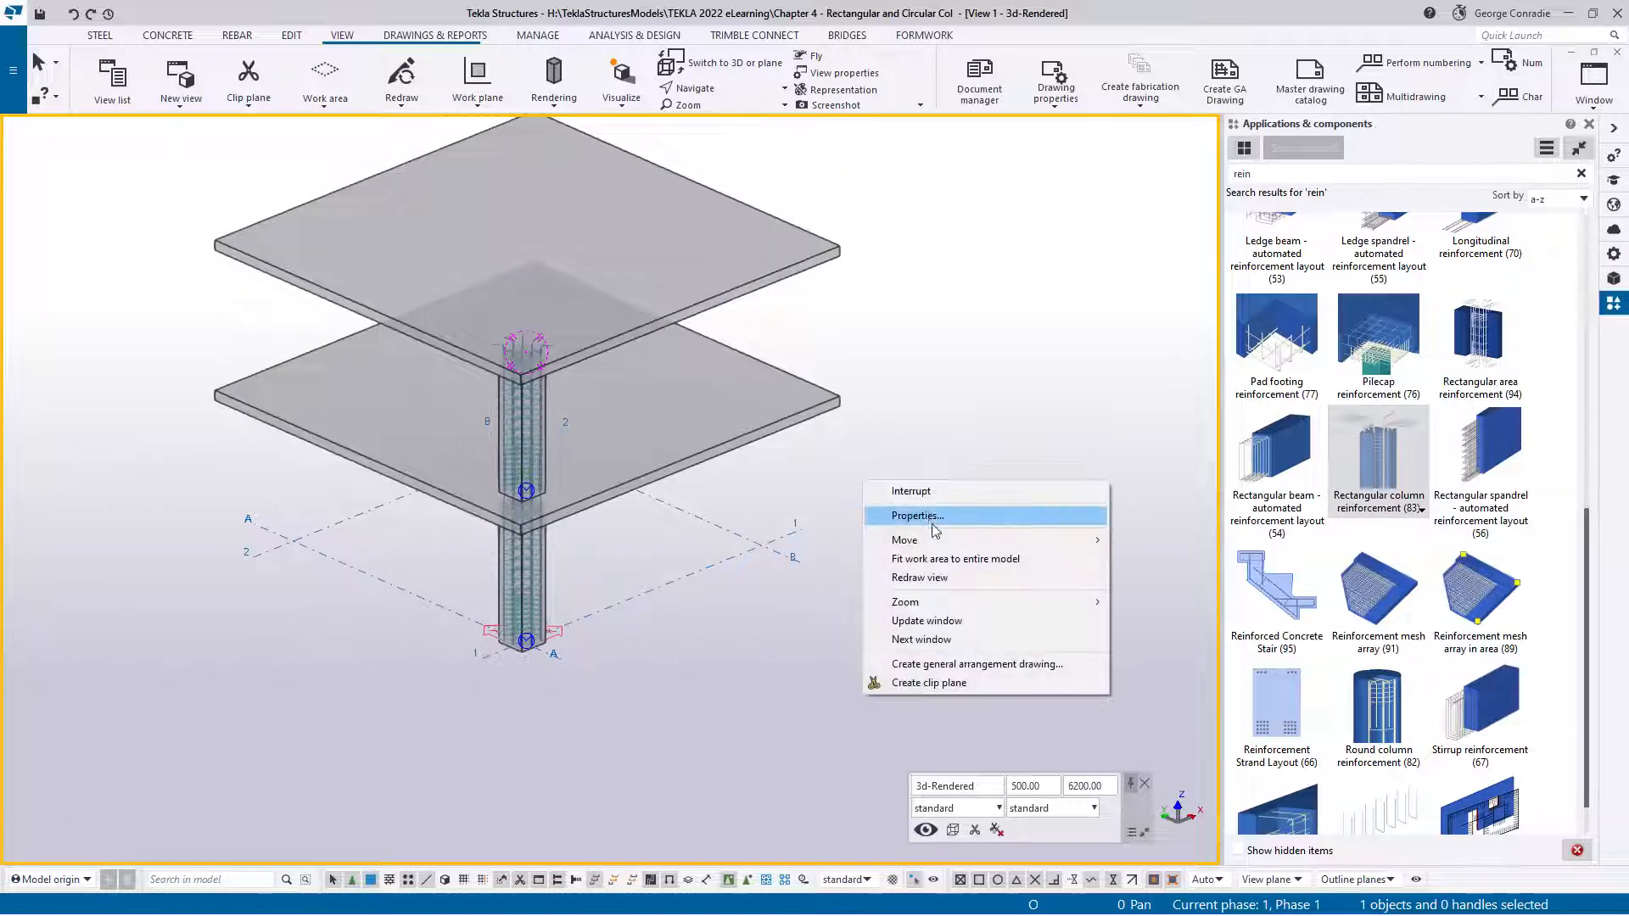
pyautogui.click(941, 557)
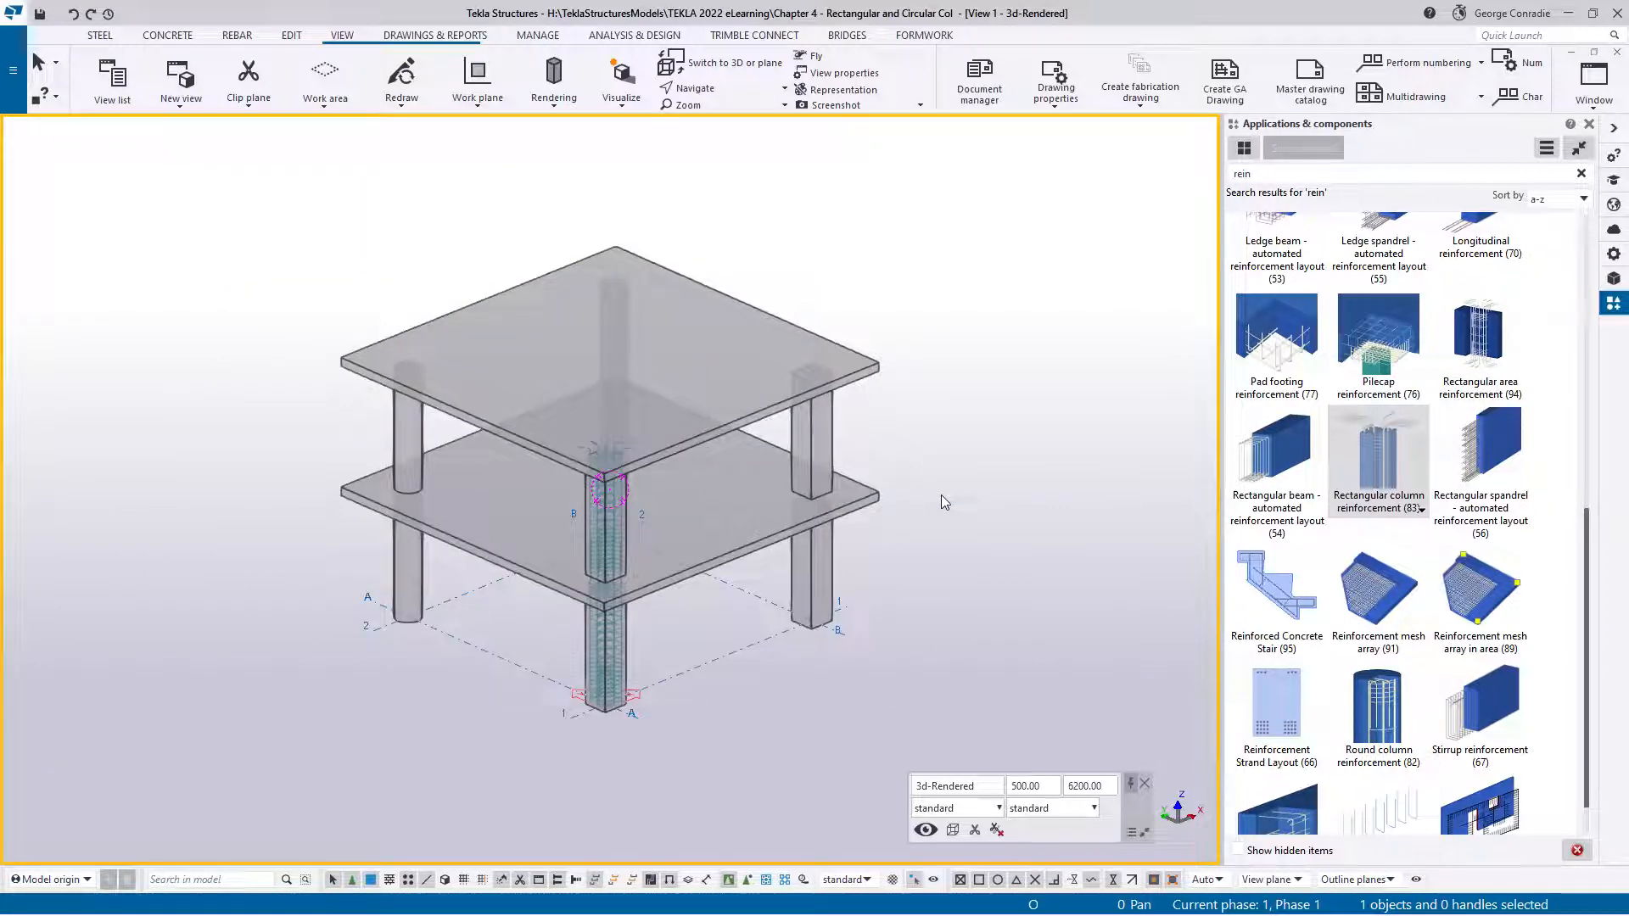
# Step: Fit the work area to the entire model in the Elevation Grid 1 view
pyautogui.hotkey('ctrl', 'Tab')
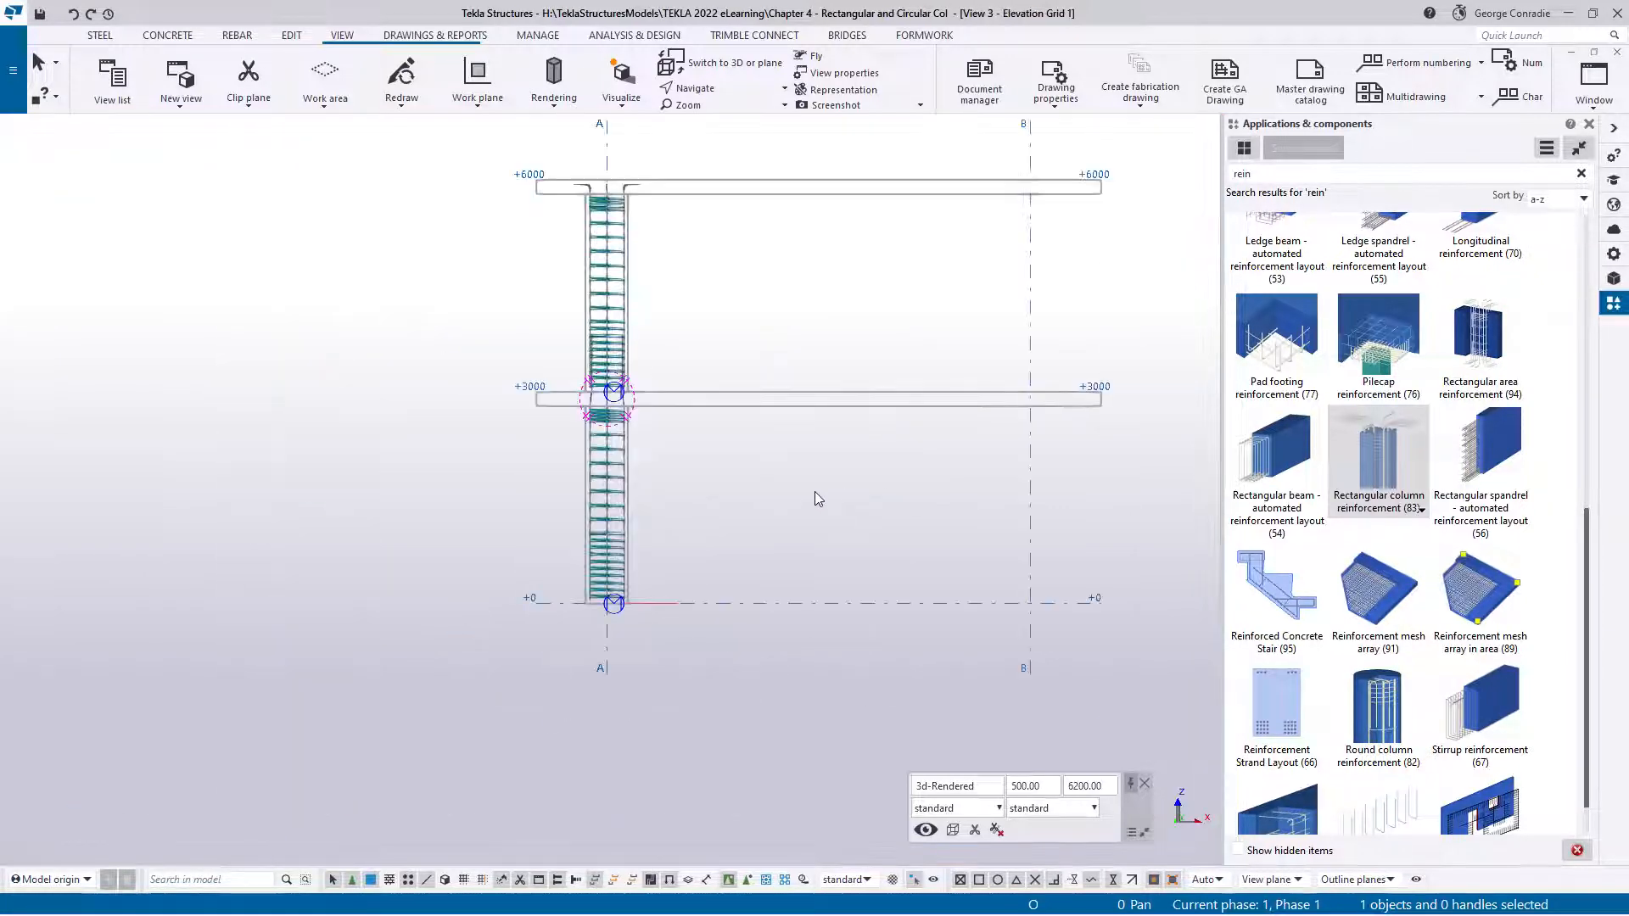
pyautogui.rightClick(823, 490)
pyautogui.click(915, 569)
pyautogui.rightClick(850, 536)
pyautogui.click(933, 604)
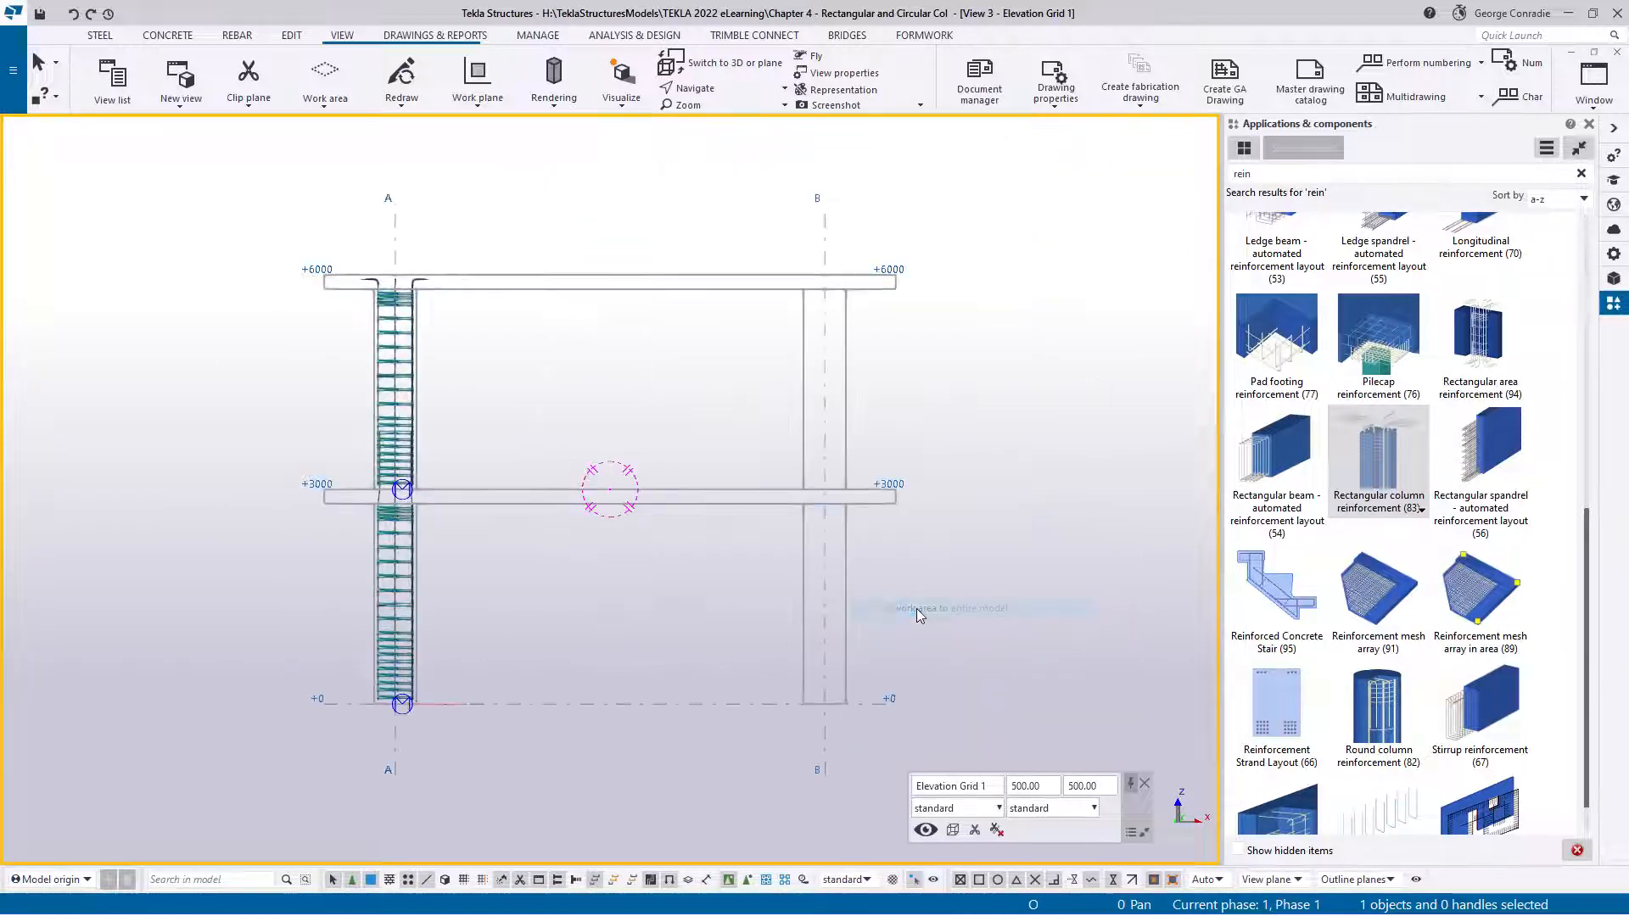
# Step: Examine the bar ends and stirrups at the base of the lower A-1 column in the 3d-Rendered view
pyautogui.hotkey('ctrl', 'Tab')
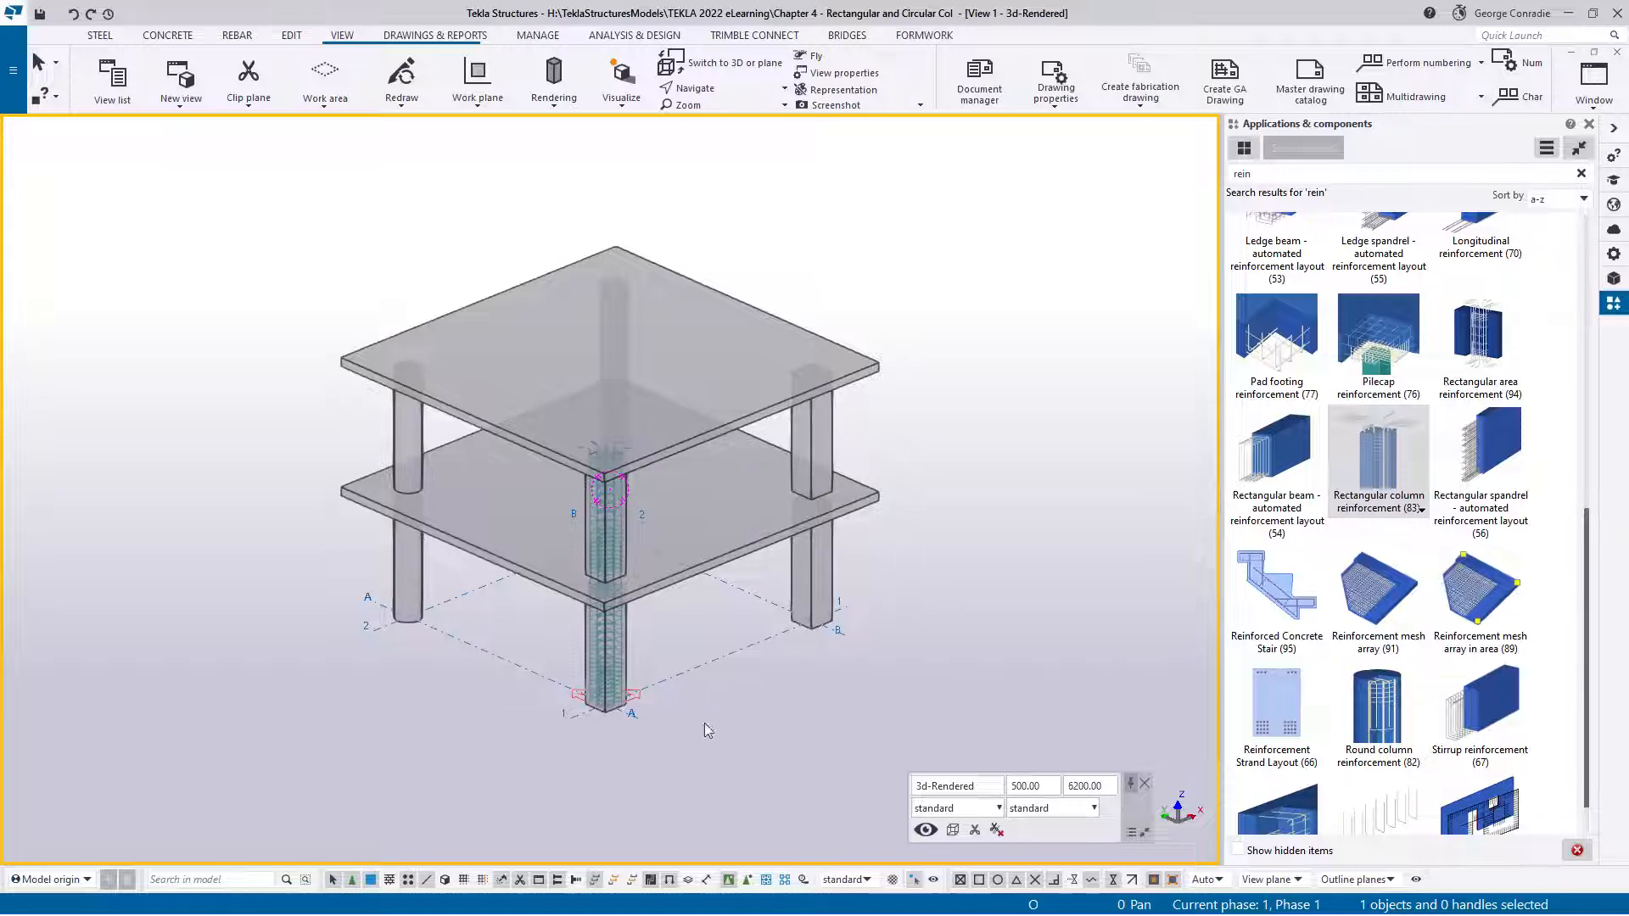
pyautogui.scroll(6, 617, 709)
pyautogui.scroll(5, 618, 709)
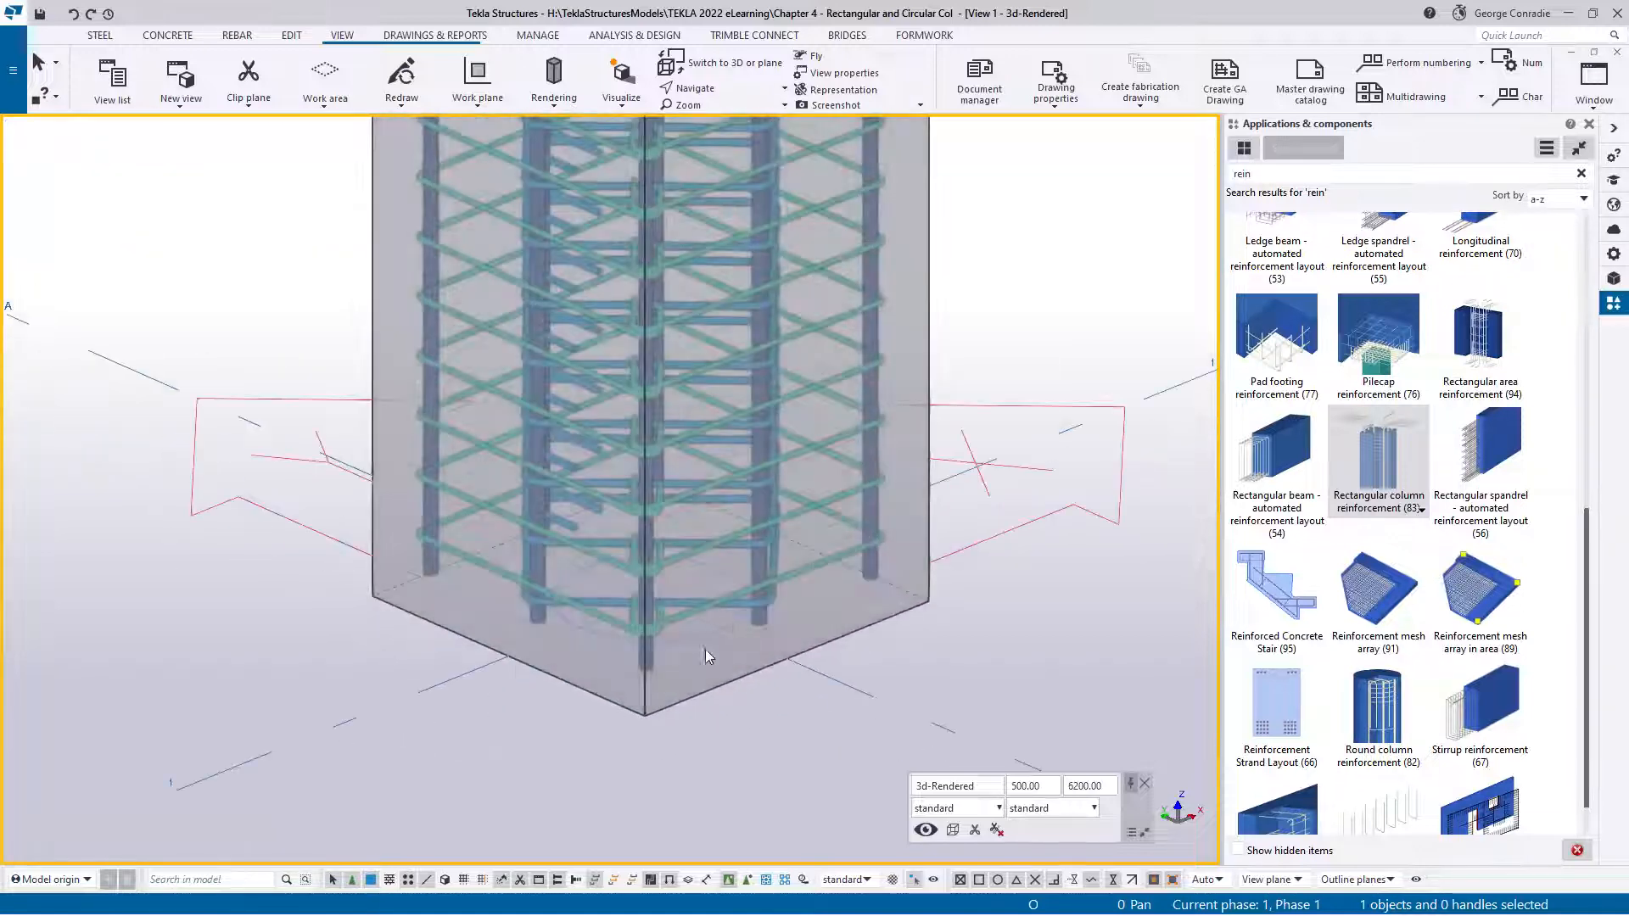
pyautogui.moveTo(644, 640)
pyautogui.keyDown('ctrl'); pyautogui.mouseDown(button='middle')
pyautogui.moveTo(574, 639)
pyautogui.moveTo(574, 624)
pyautogui.moveTo(614, 604)
pyautogui.moveTo(721, 628)
pyautogui.mouseUp(button='middle'); pyautogui.keyUp('ctrl')
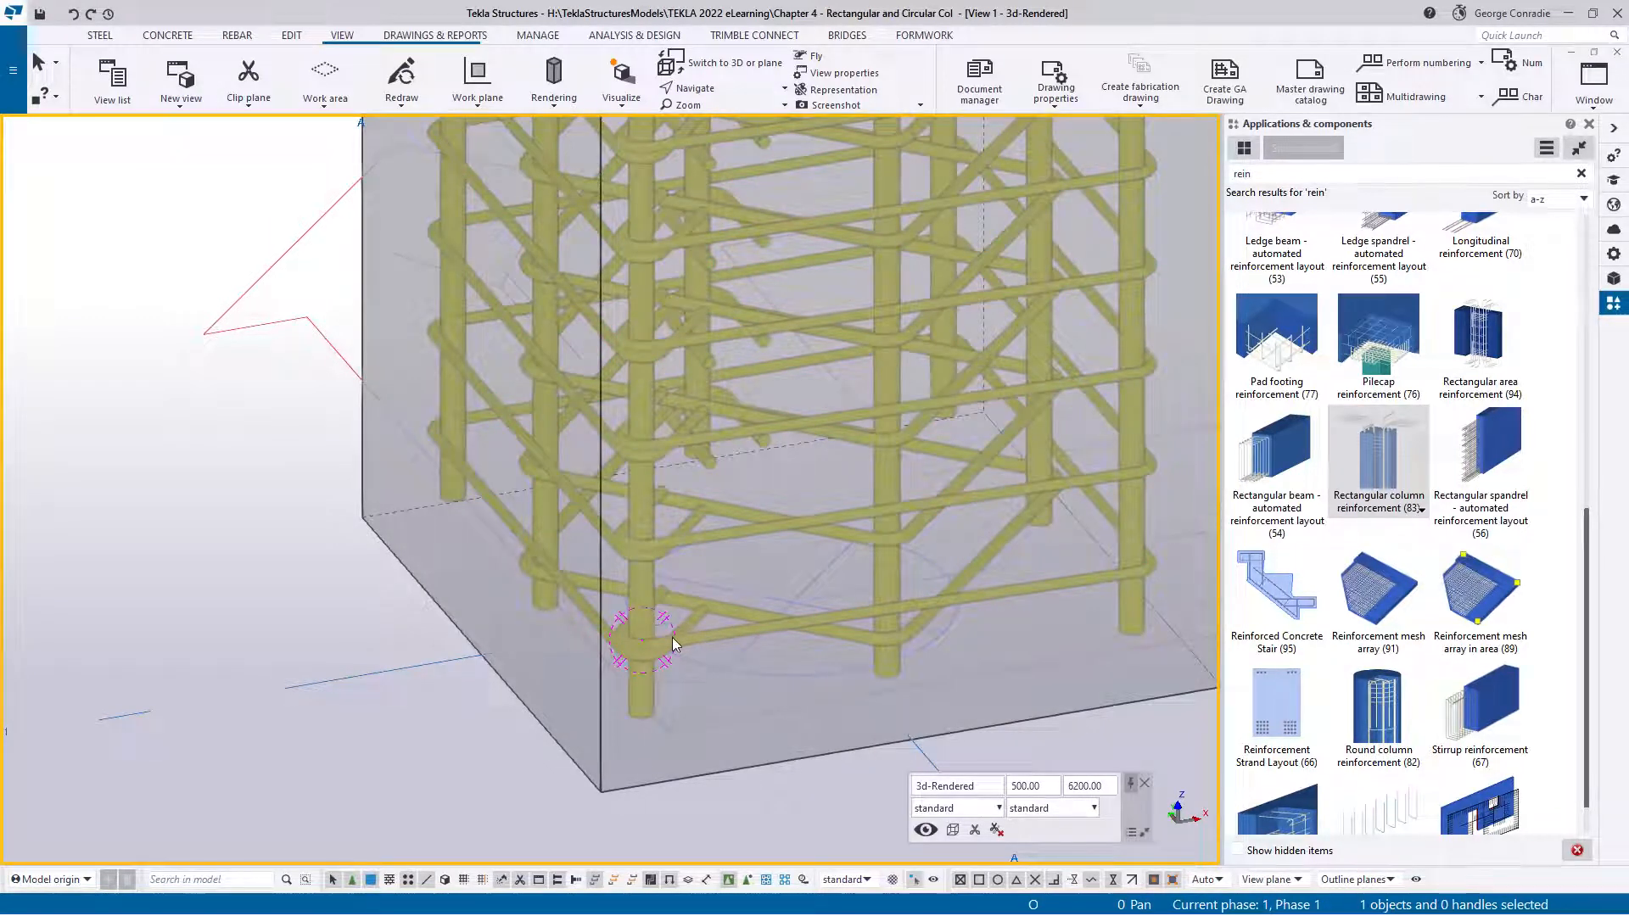
pyautogui.moveTo(675, 583)
pyautogui.keyDown('ctrl'); pyautogui.mouseDown(button='middle')
pyautogui.moveTo(660, 612)
pyautogui.moveTo(674, 573)
pyautogui.mouseUp(button='middle'); pyautogui.keyUp('ctrl')
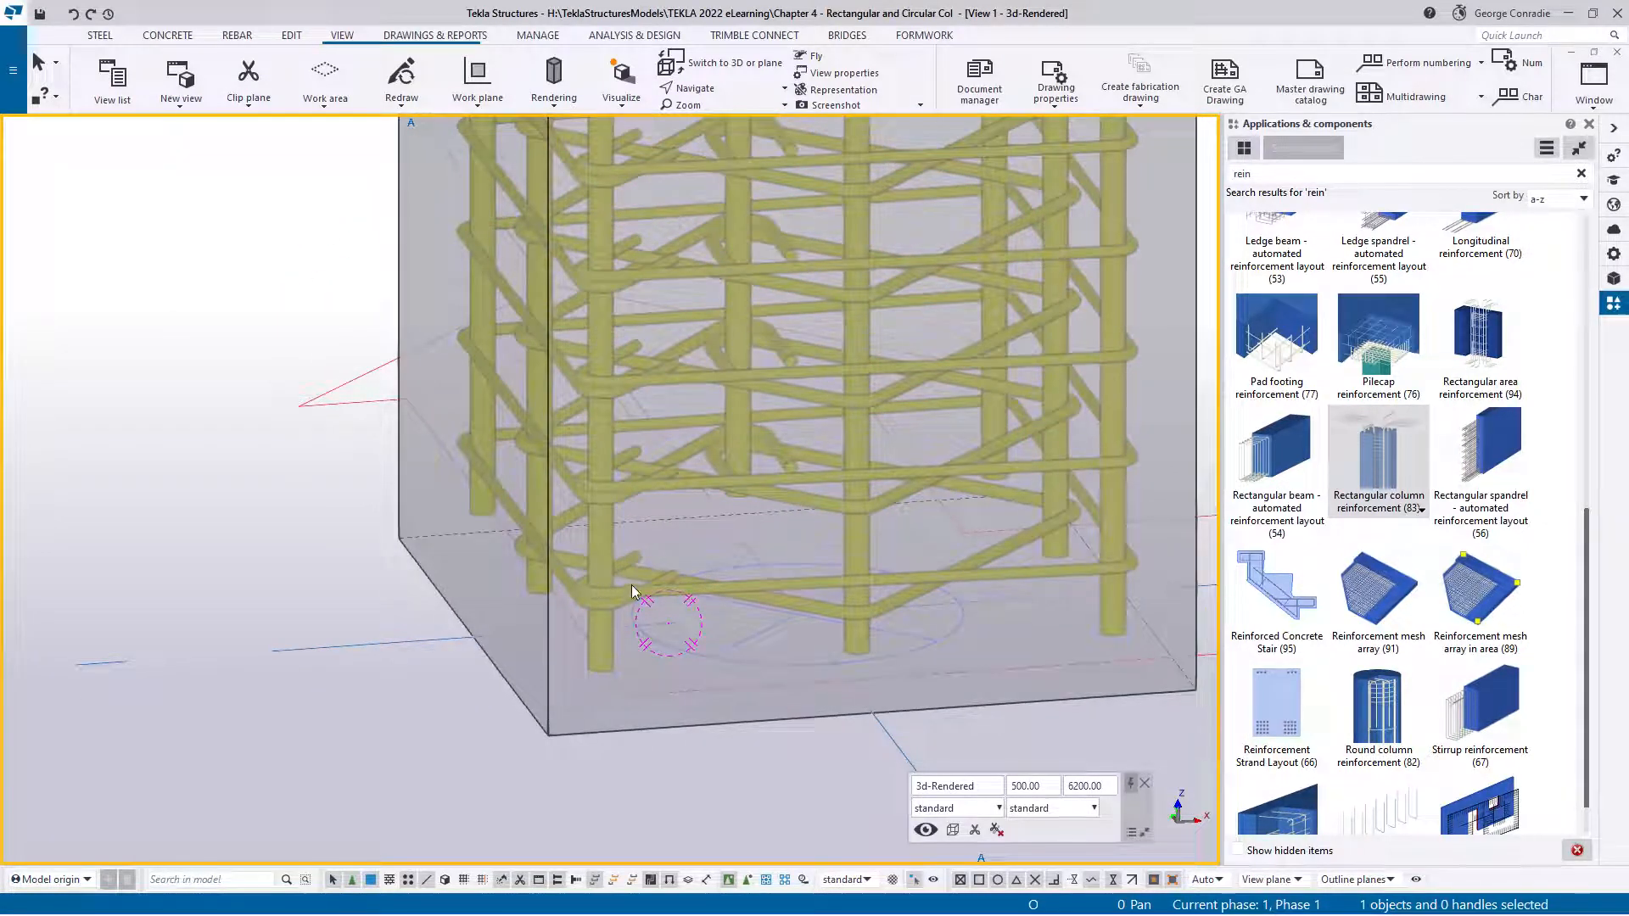
pyautogui.keyDown('ctrl'); pyautogui.moveTo(642, 594); pyautogui.dragTo(642, 585, button='middle'); pyautogui.keyUp('ctrl')
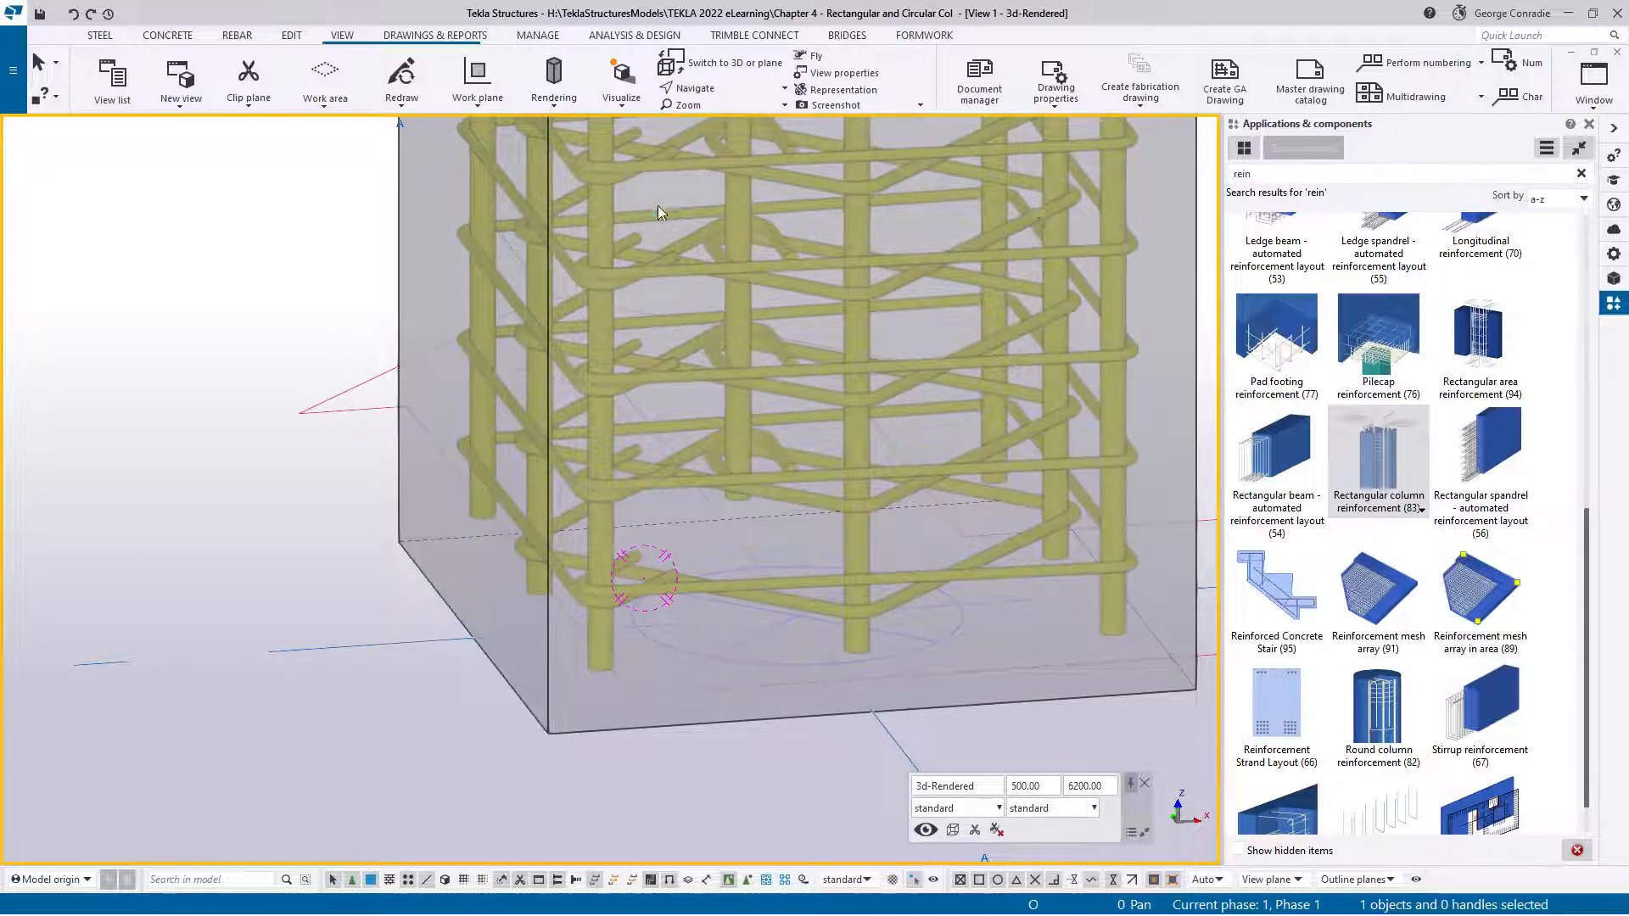
pyautogui.scroll(-5, 766, 406)
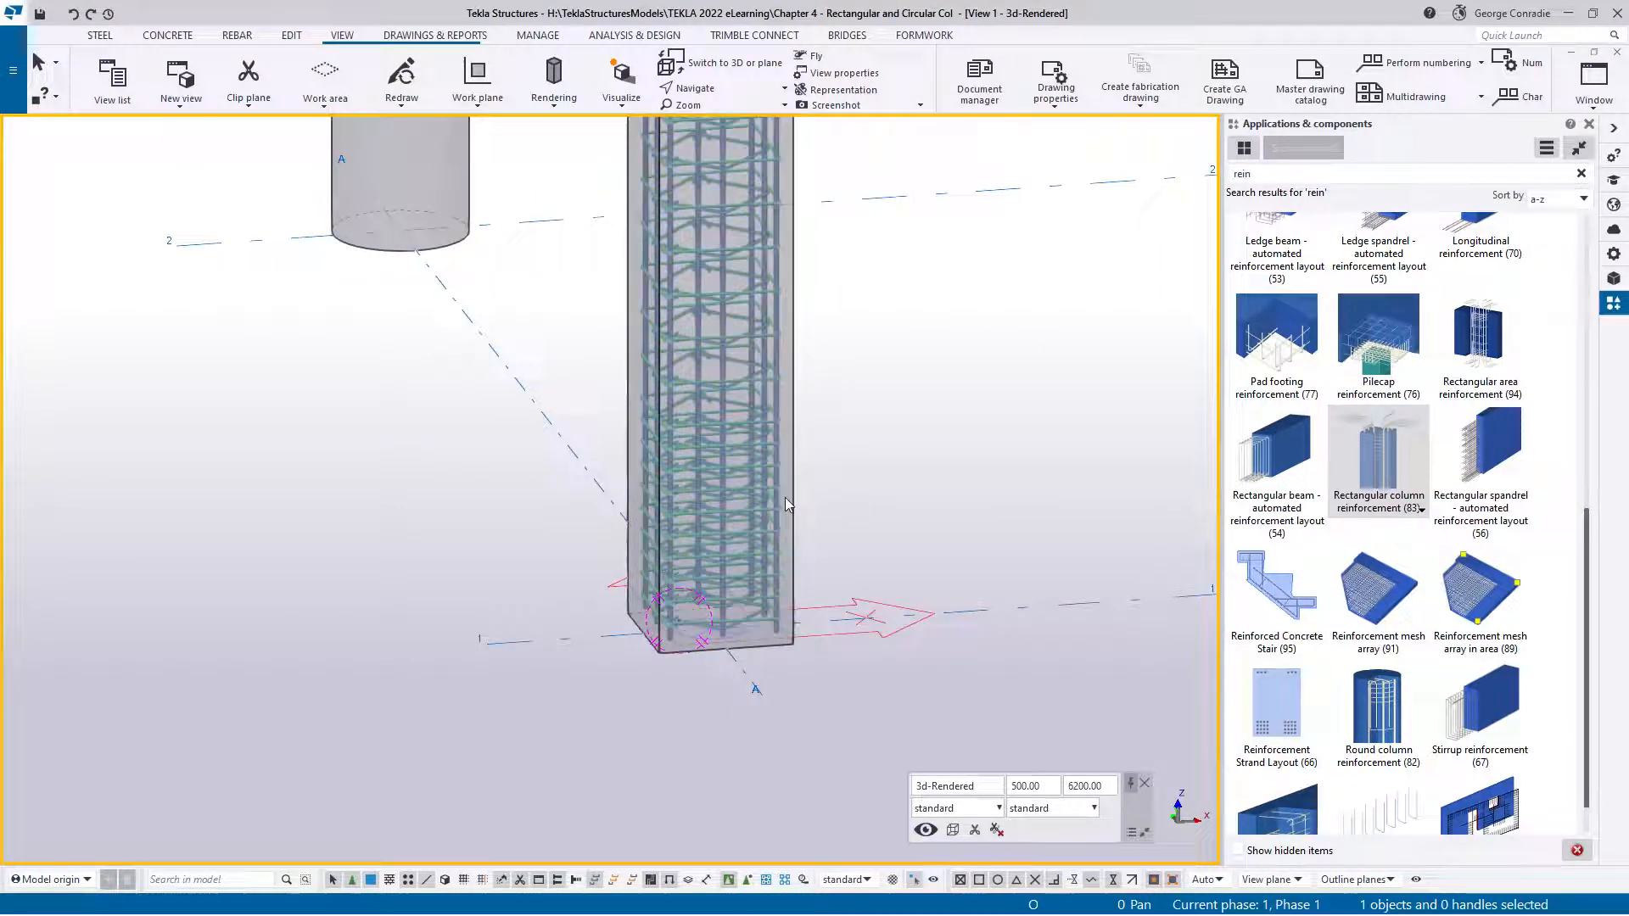
pyautogui.scroll(-5, 808, 476)
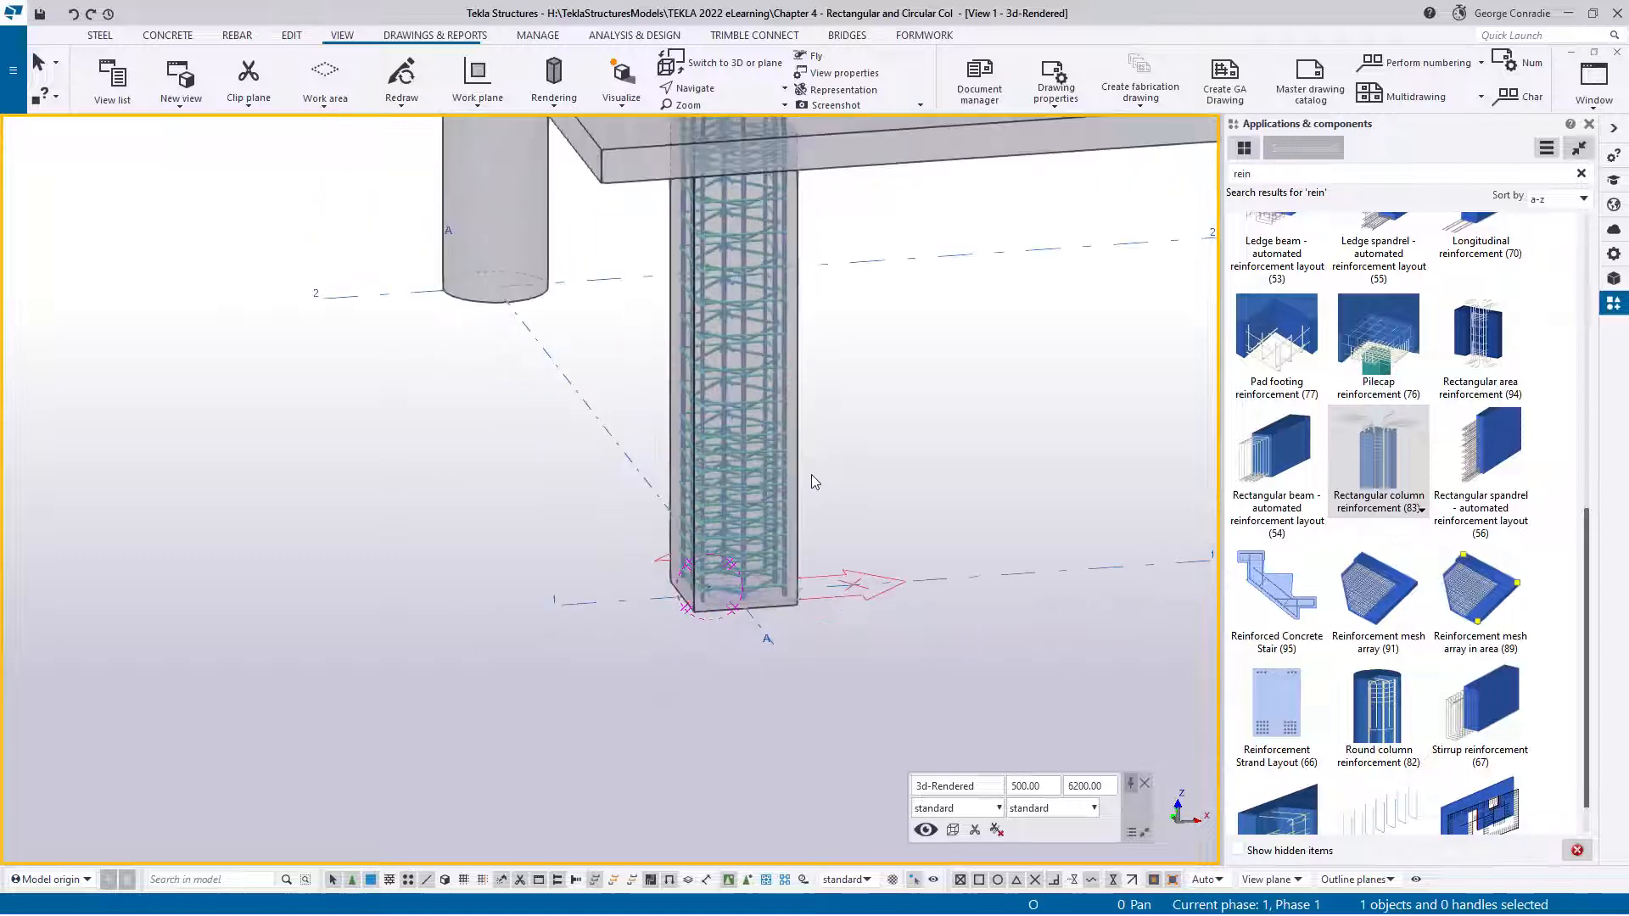
pyautogui.scroll(4, 770, 528)
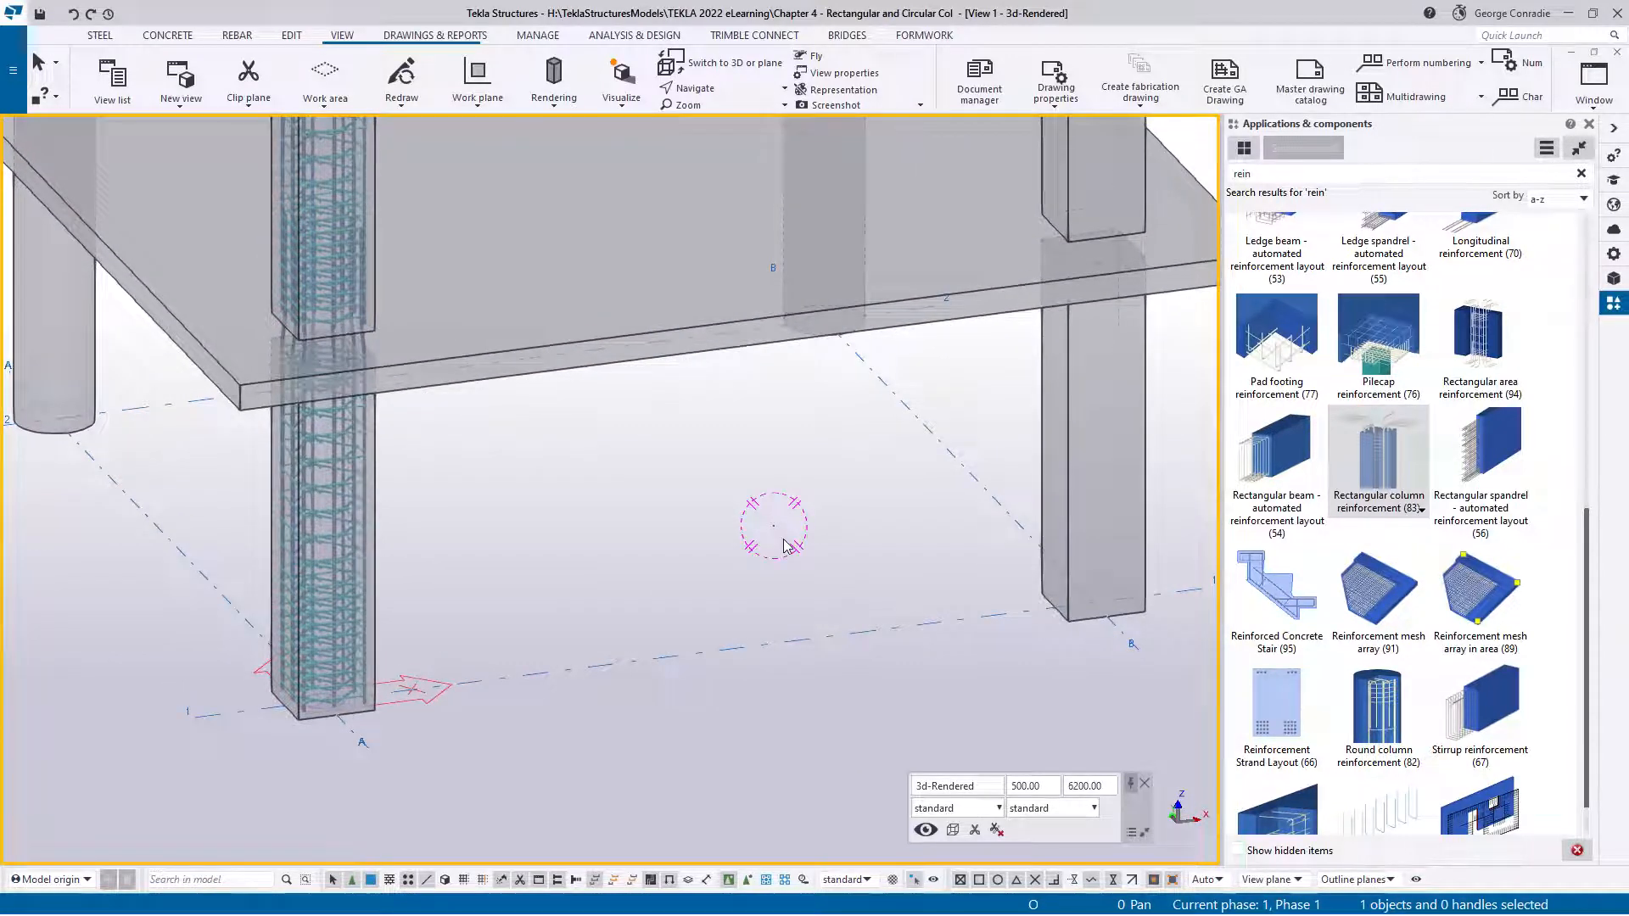
pyautogui.scroll(-3, 780, 543)
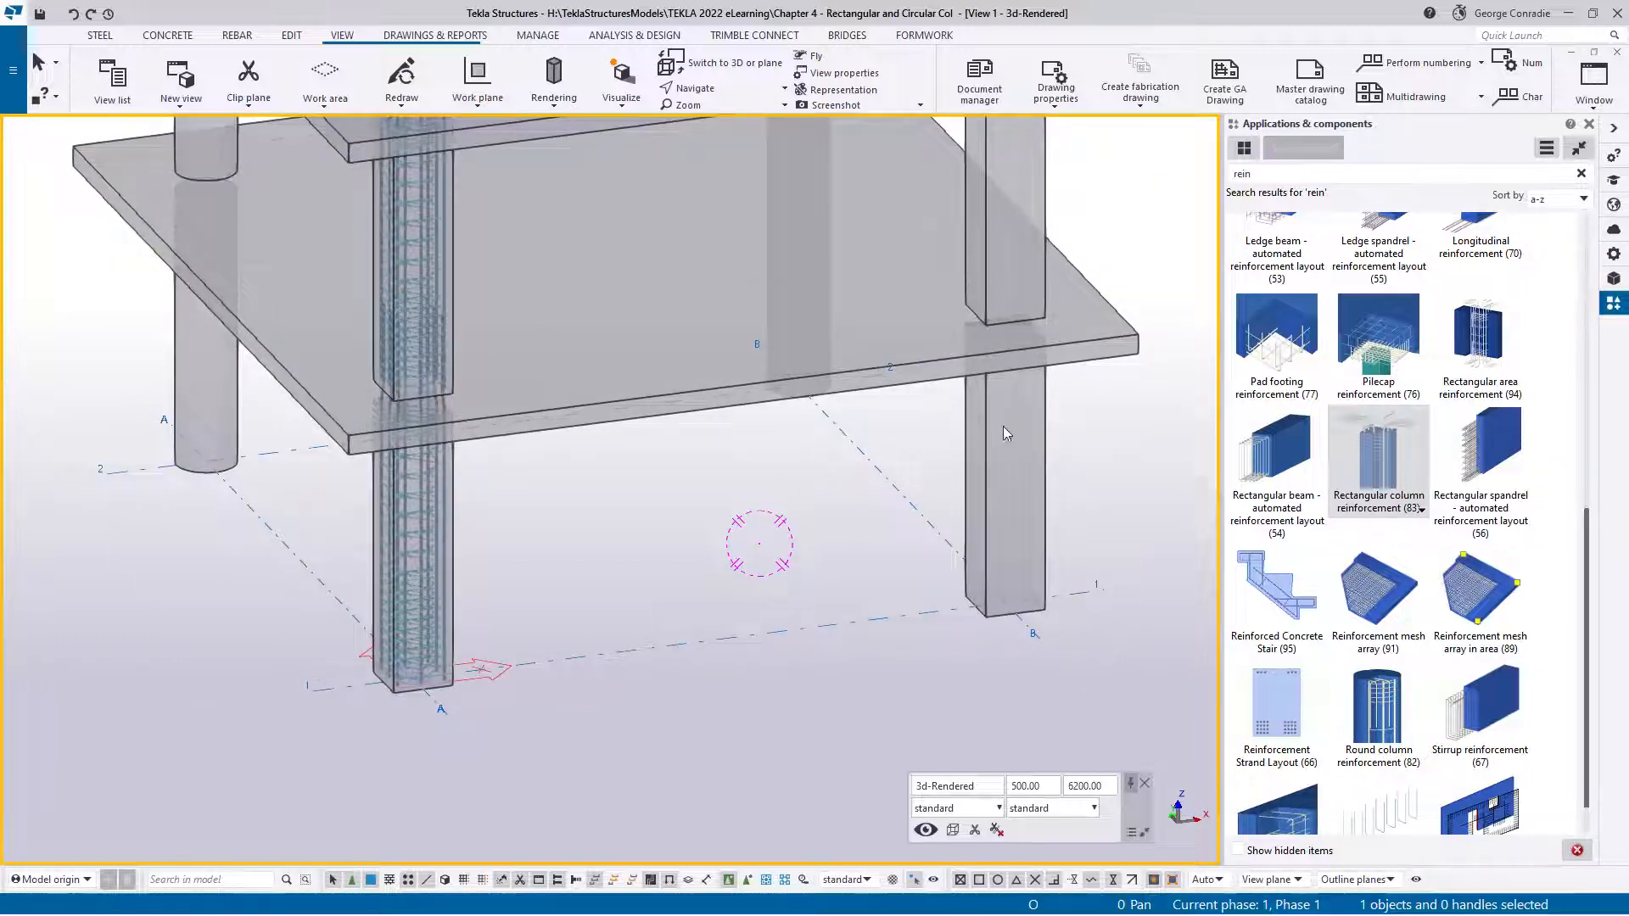
pyautogui.scroll(-1, 1042, 460)
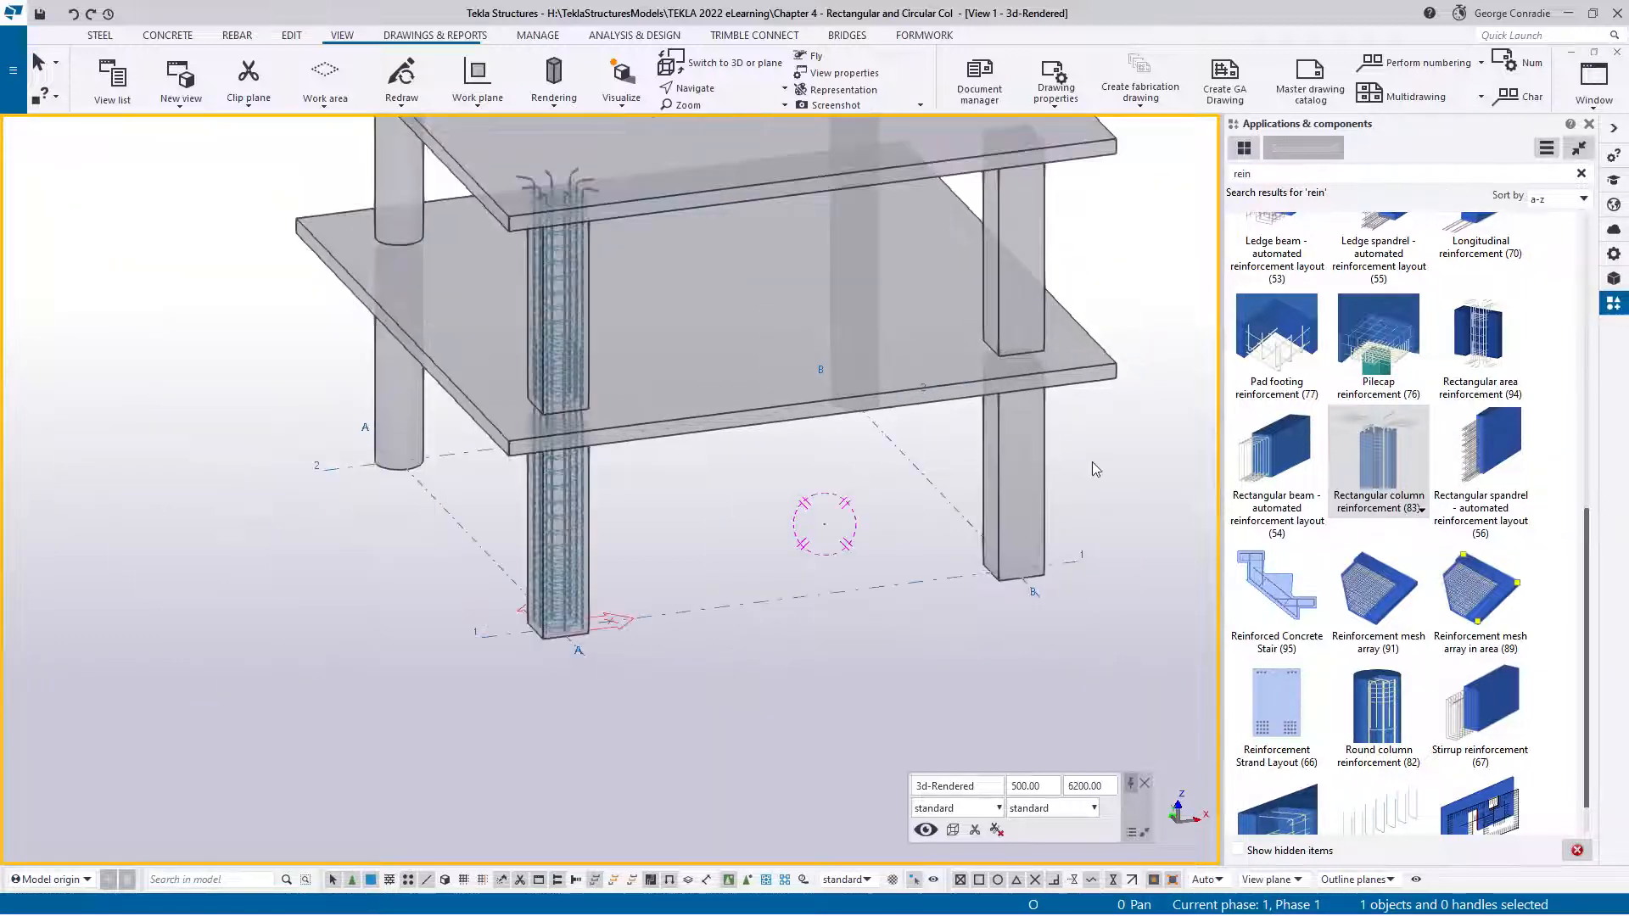
# Step: Select both rectangular columns at grid B-1 in plan, fit the work area to them and view them in 3D
pyautogui.hotkey('ctrl', 'p')
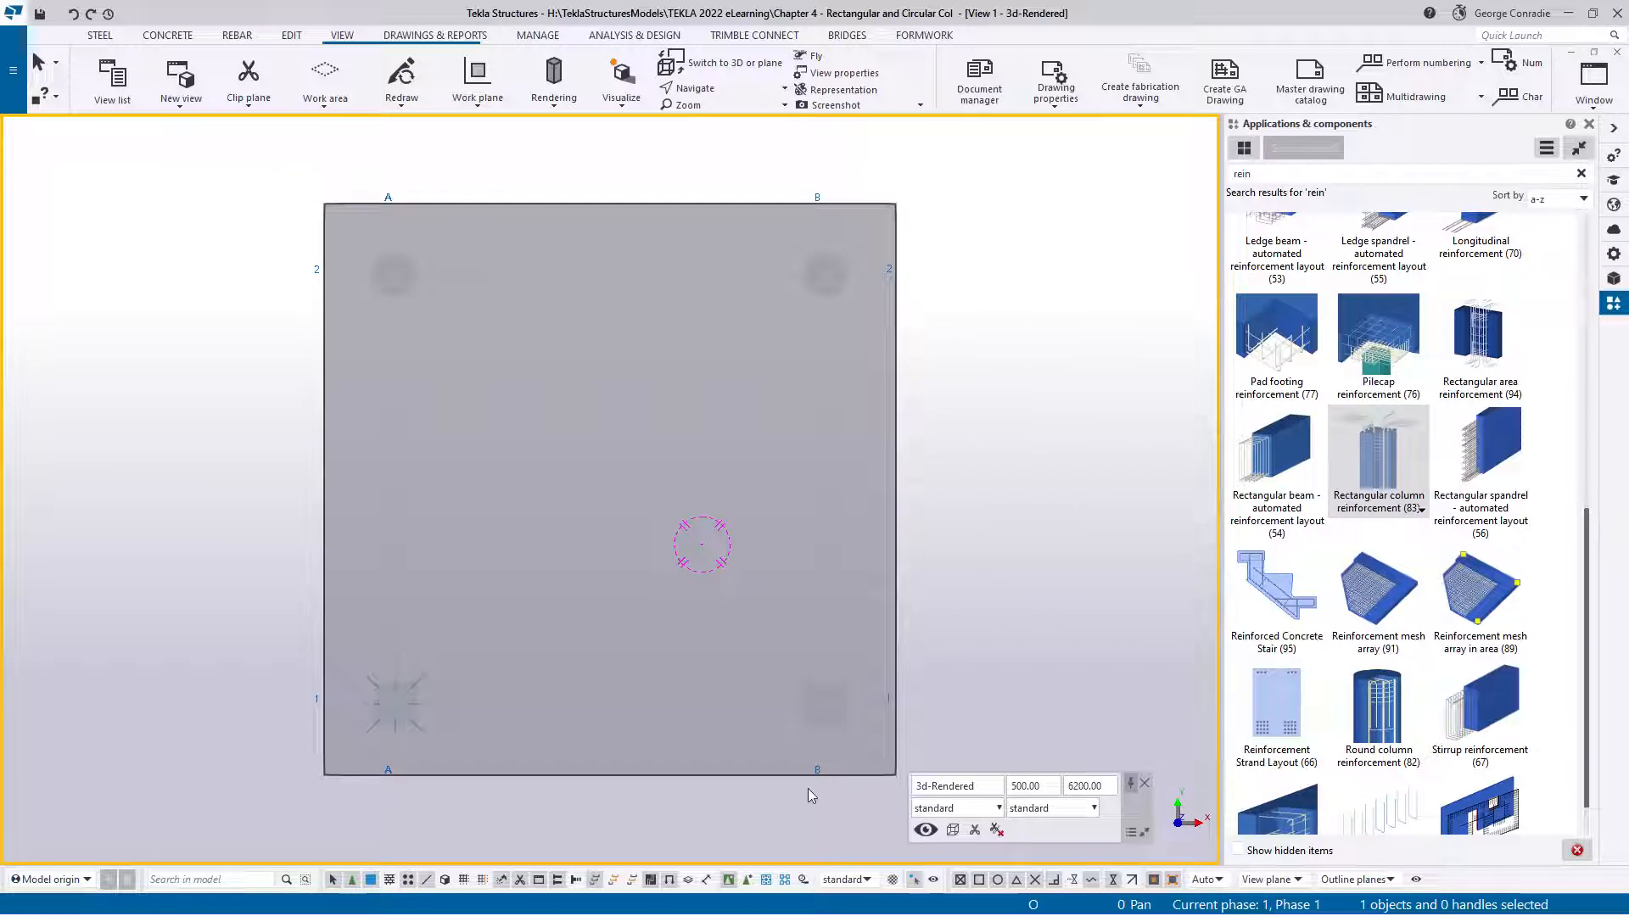
pyautogui.moveTo(808, 796); pyautogui.dragTo(897, 644)
pyautogui.rightClick(969, 594)
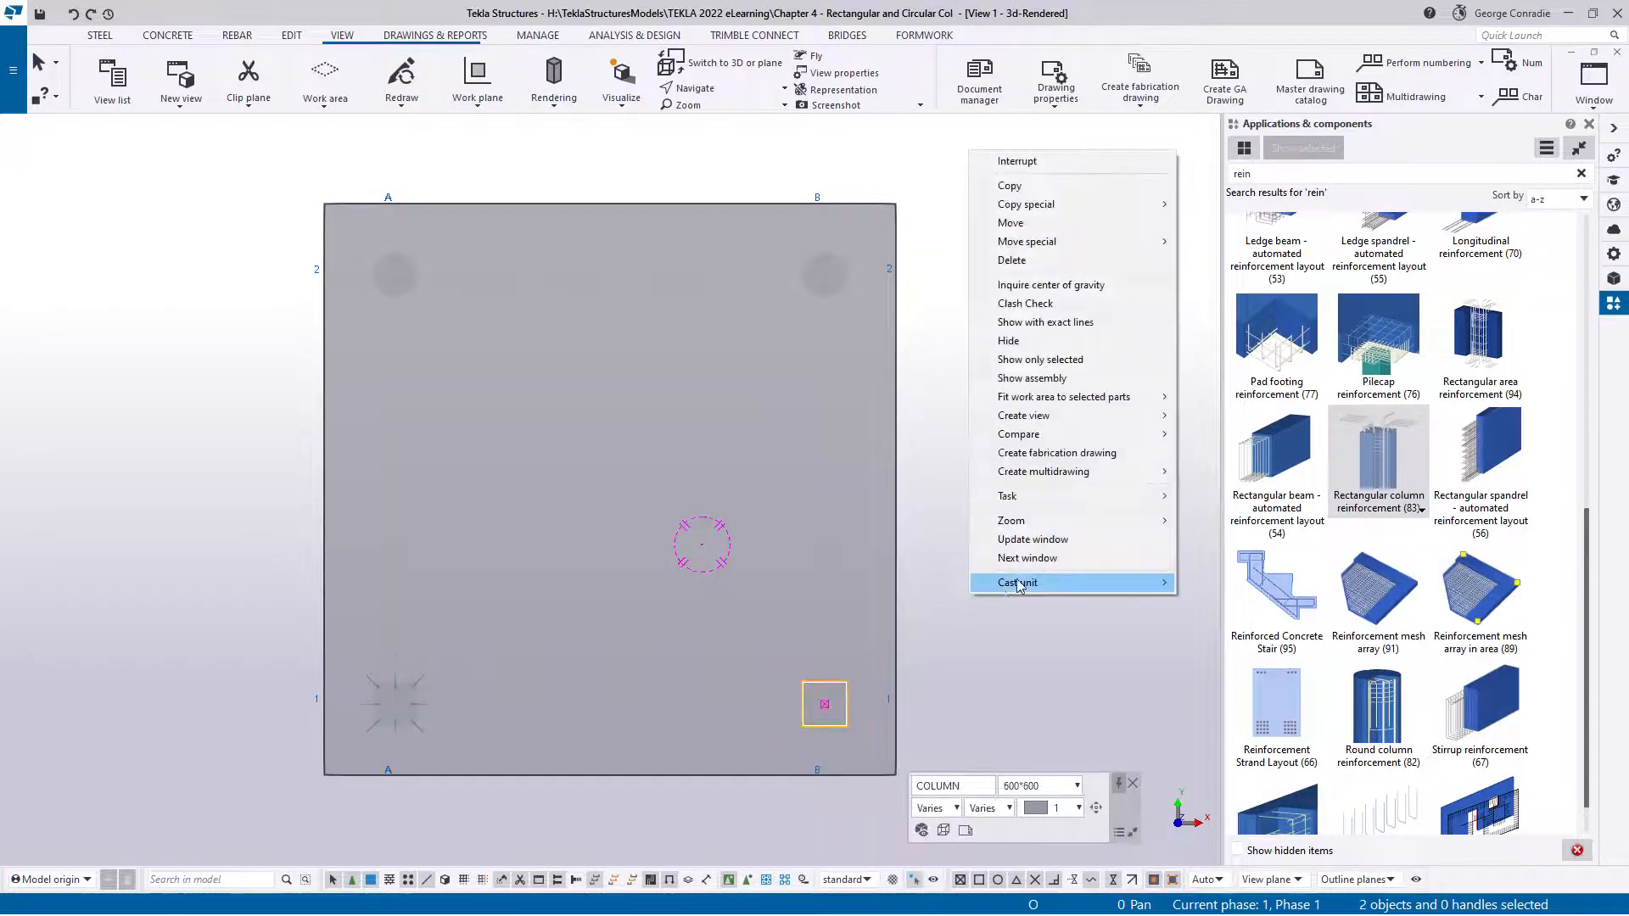
pyautogui.moveTo(1111, 398)
pyautogui.click(1218, 402)
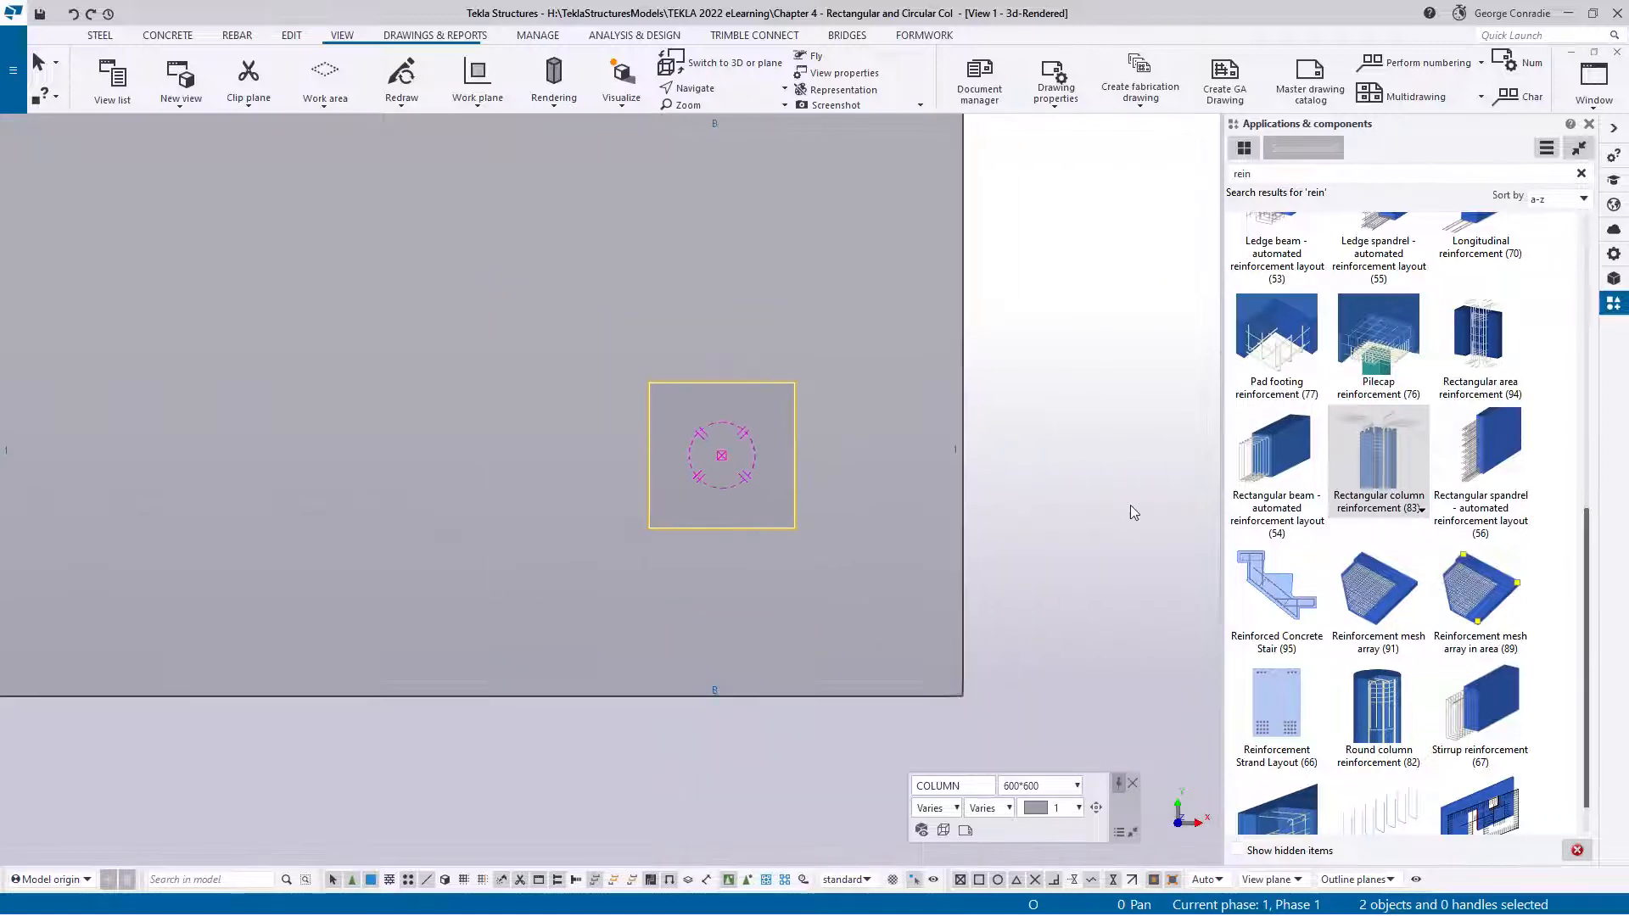
pyautogui.click(1108, 508)
pyautogui.keyDown('ctrl'); pyautogui.moveTo(827, 552); pyautogui.dragTo(806, 523, button='middle'); pyautogui.keyUp('ctrl')
pyautogui.moveTo(764, 419); pyautogui.dragTo(738, 584, button='middle')
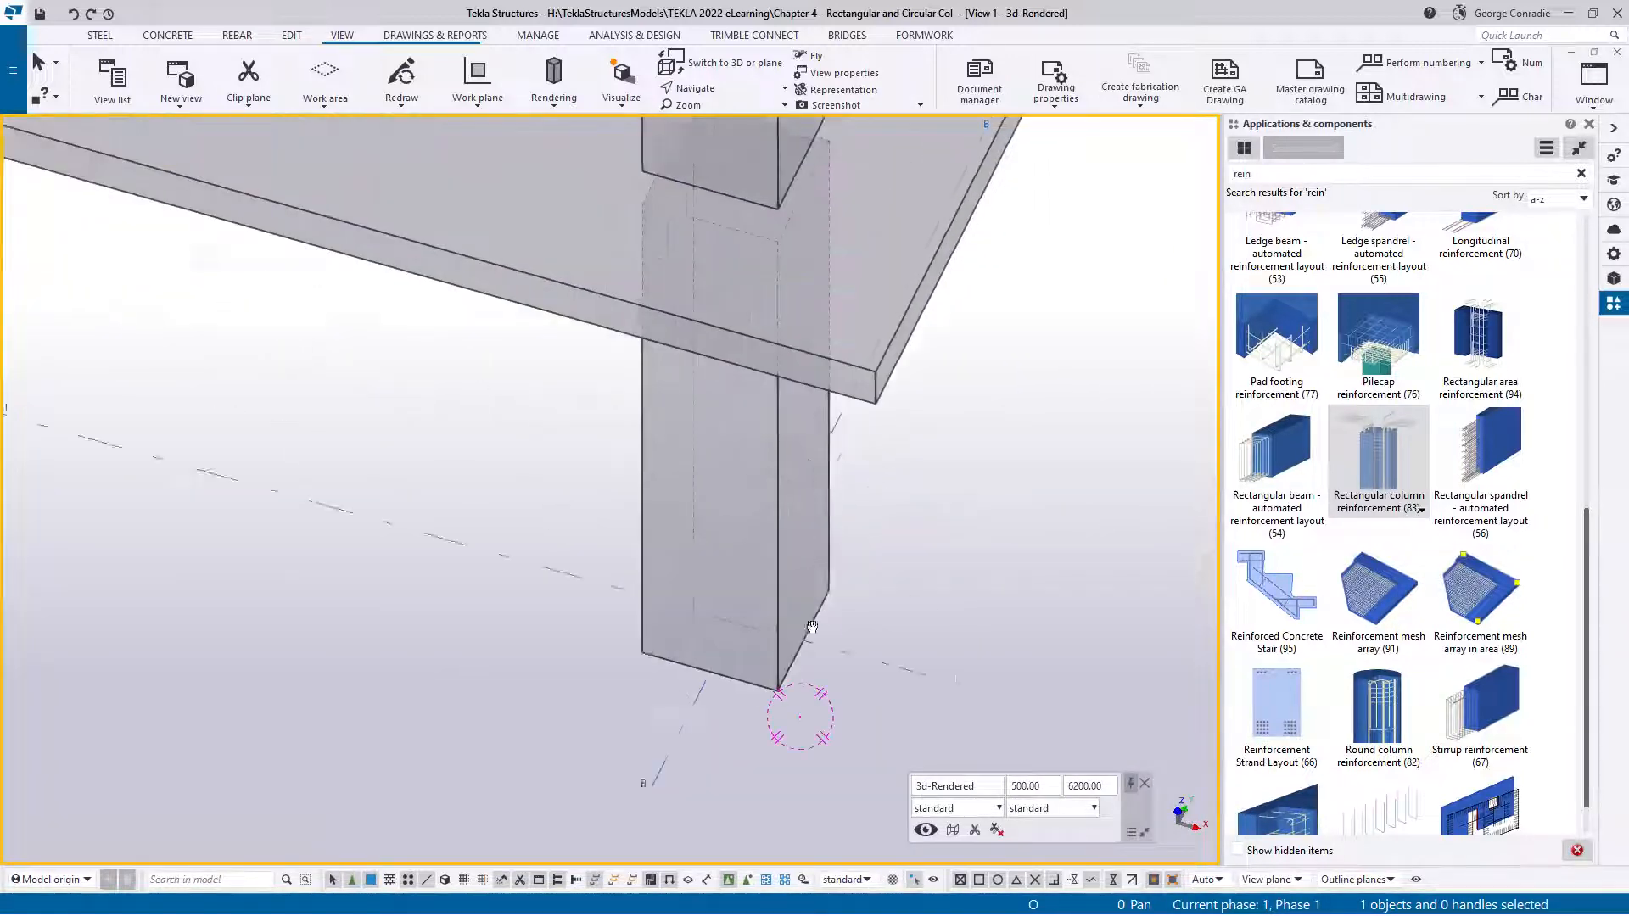
pyautogui.scroll(-2, 806, 626)
pyautogui.moveTo(816, 651); pyautogui.dragTo(801, 667, button='middle')
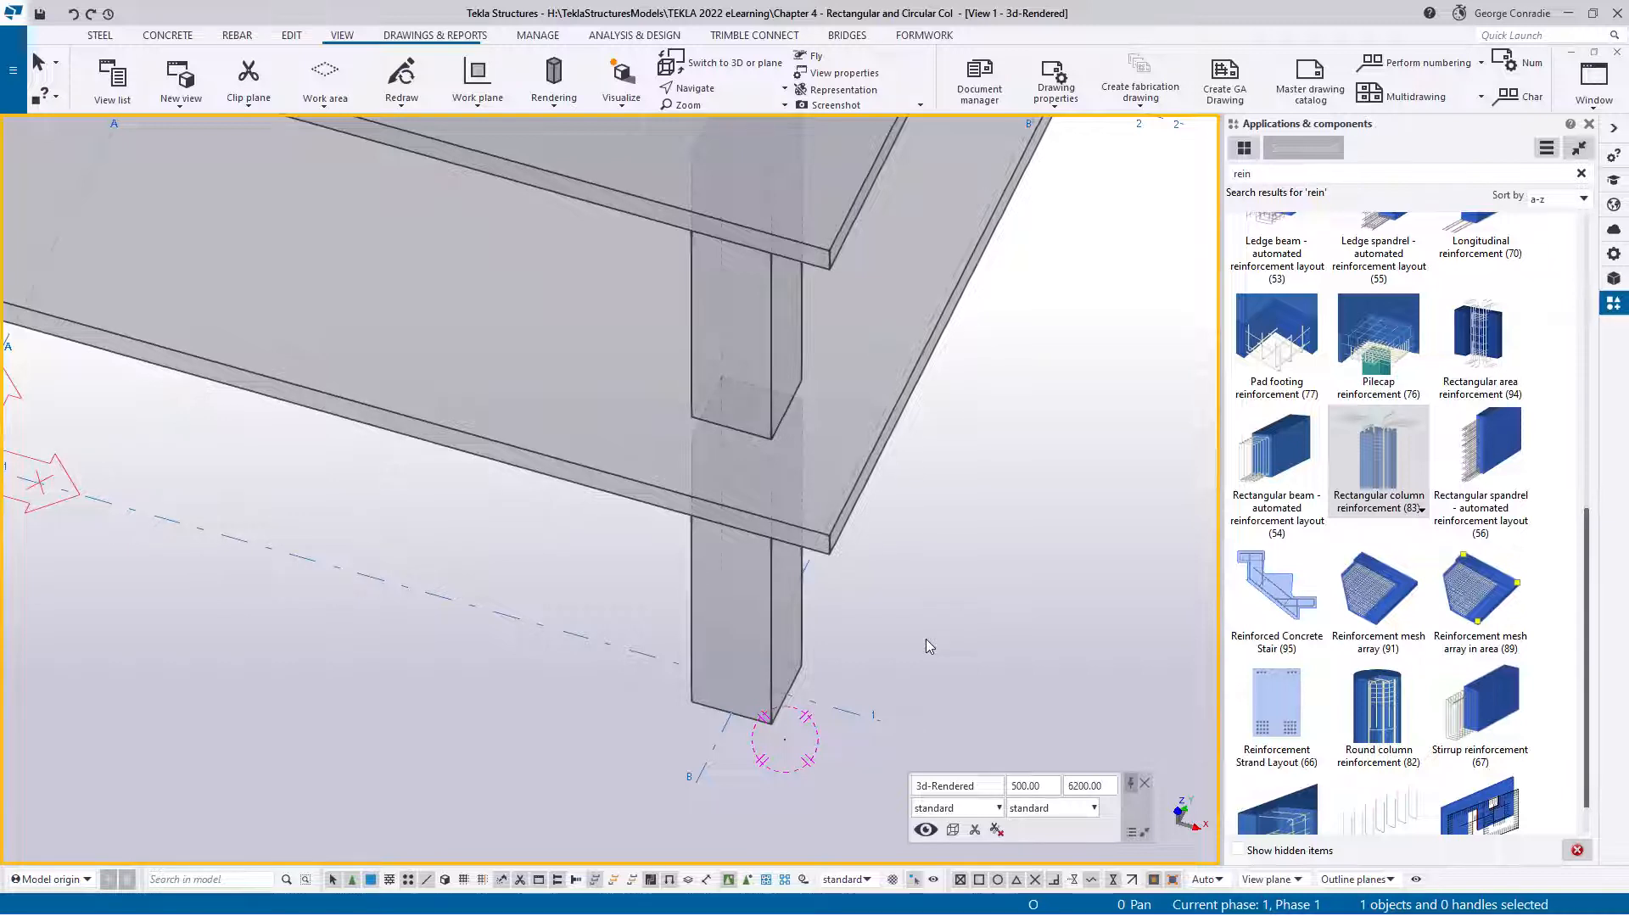
# Step: Start a Single bar in the Elevation Grid 1 view with its On plane and Start cover thickness set to 0
pyautogui.hotkey('ctrl', 'Tab')
pyautogui.moveTo(827, 648); pyautogui.dragTo(863, 614, button='middle')
pyautogui.scroll(2, 884, 574)
pyautogui.scroll(-1, 862, 538)
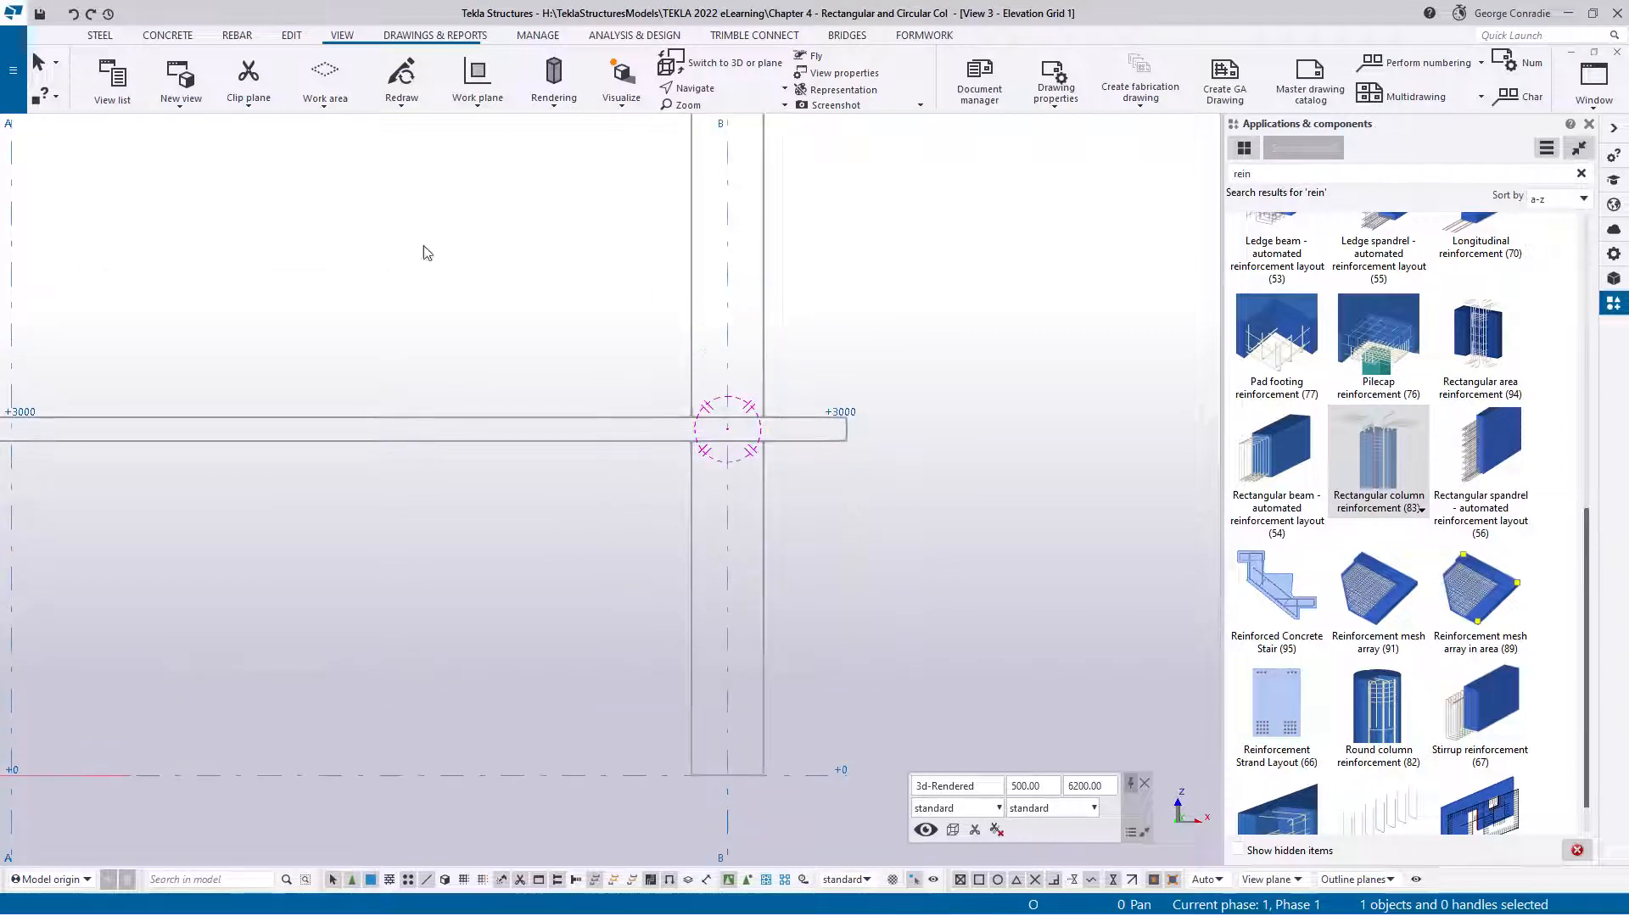
pyautogui.click(238, 37)
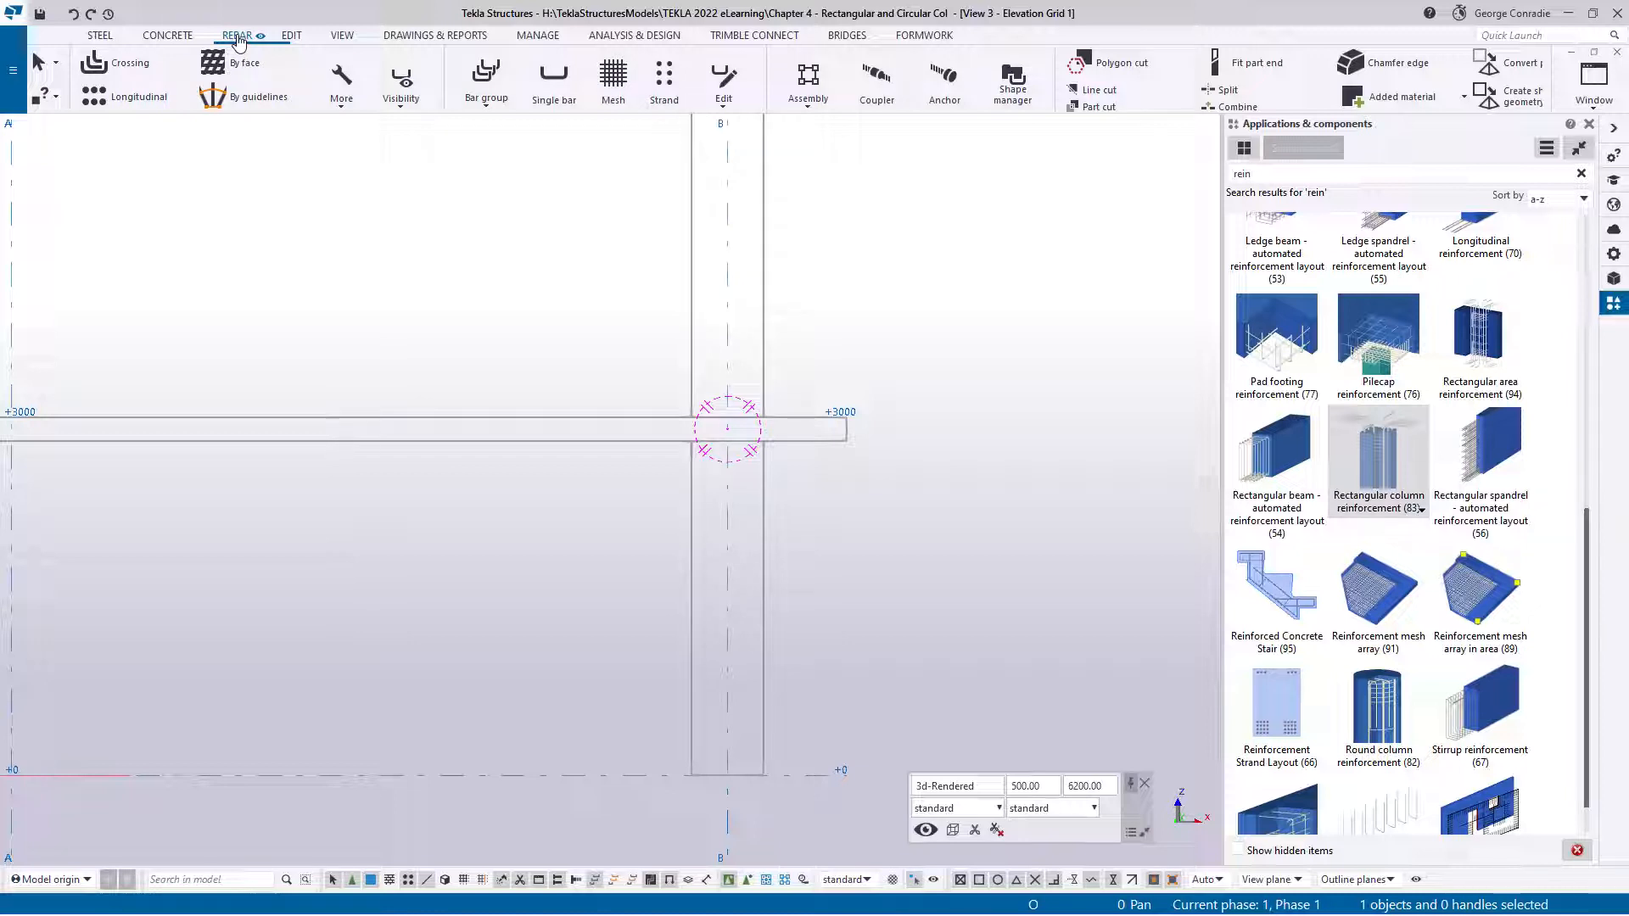
pyautogui.click(555, 83)
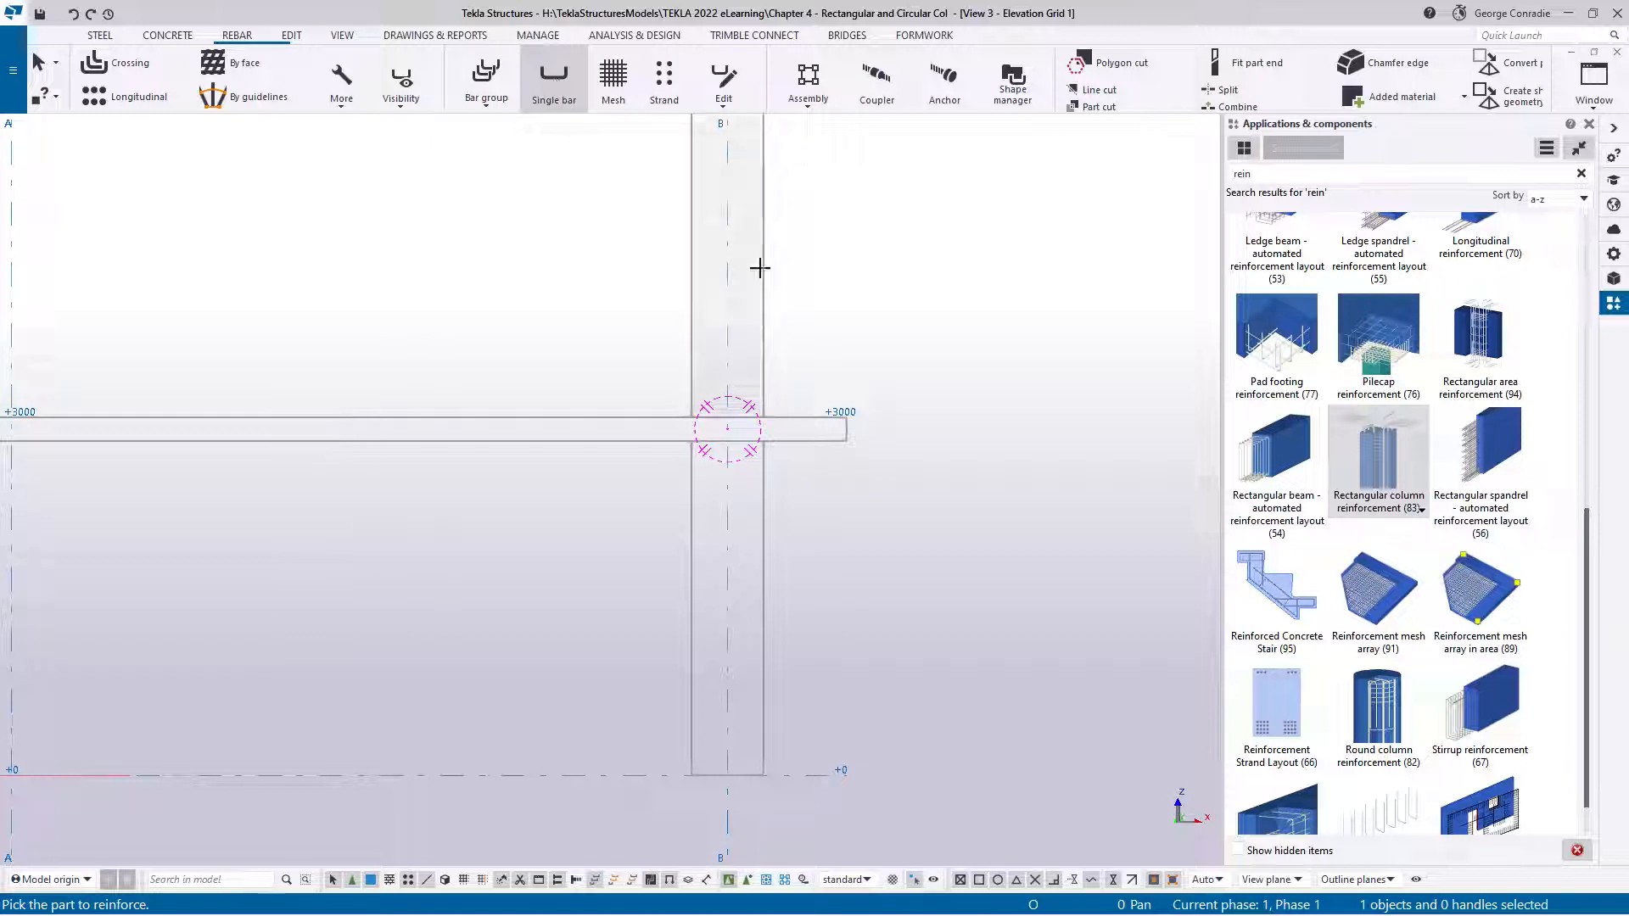
pyautogui.click(1614, 255)
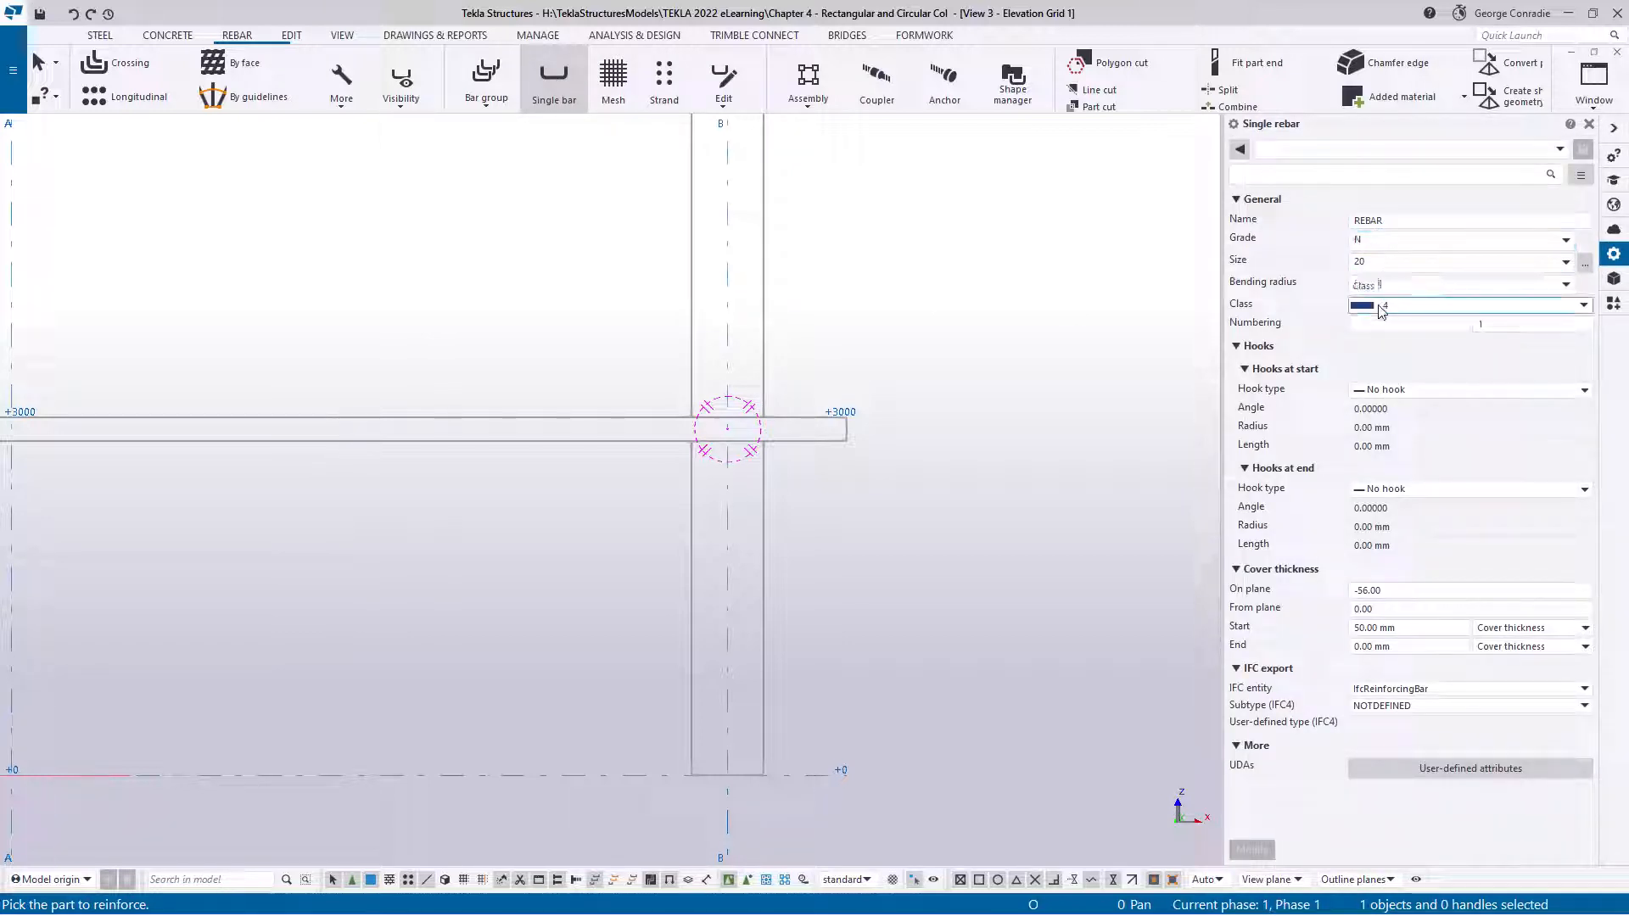
pyautogui.click(1398, 590)
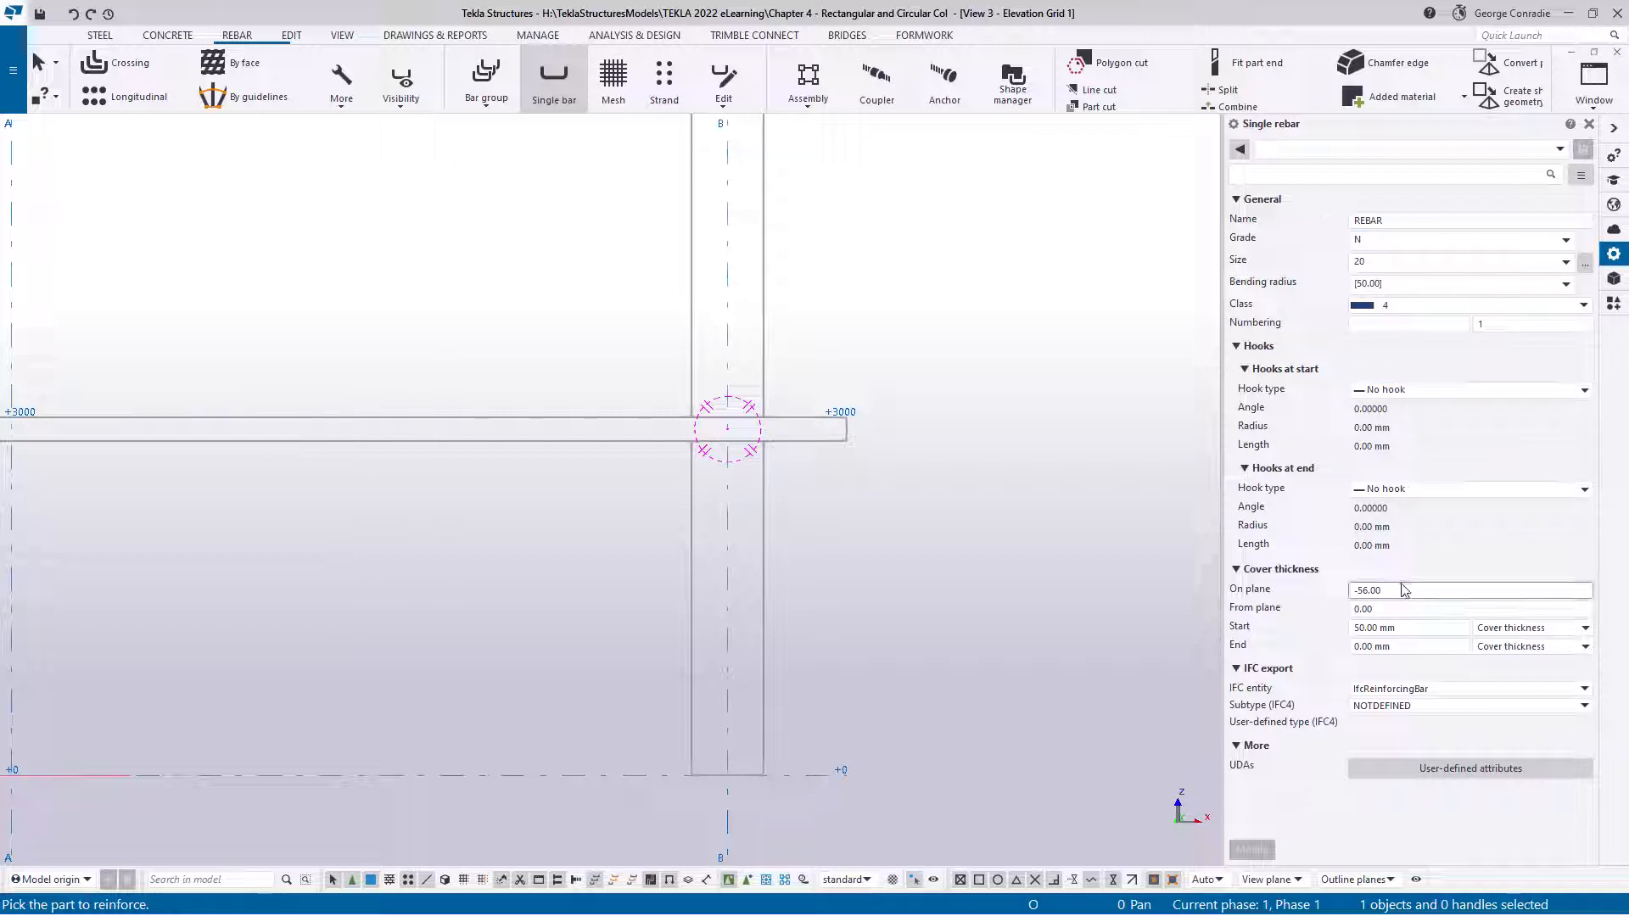
pyautogui.write('0')
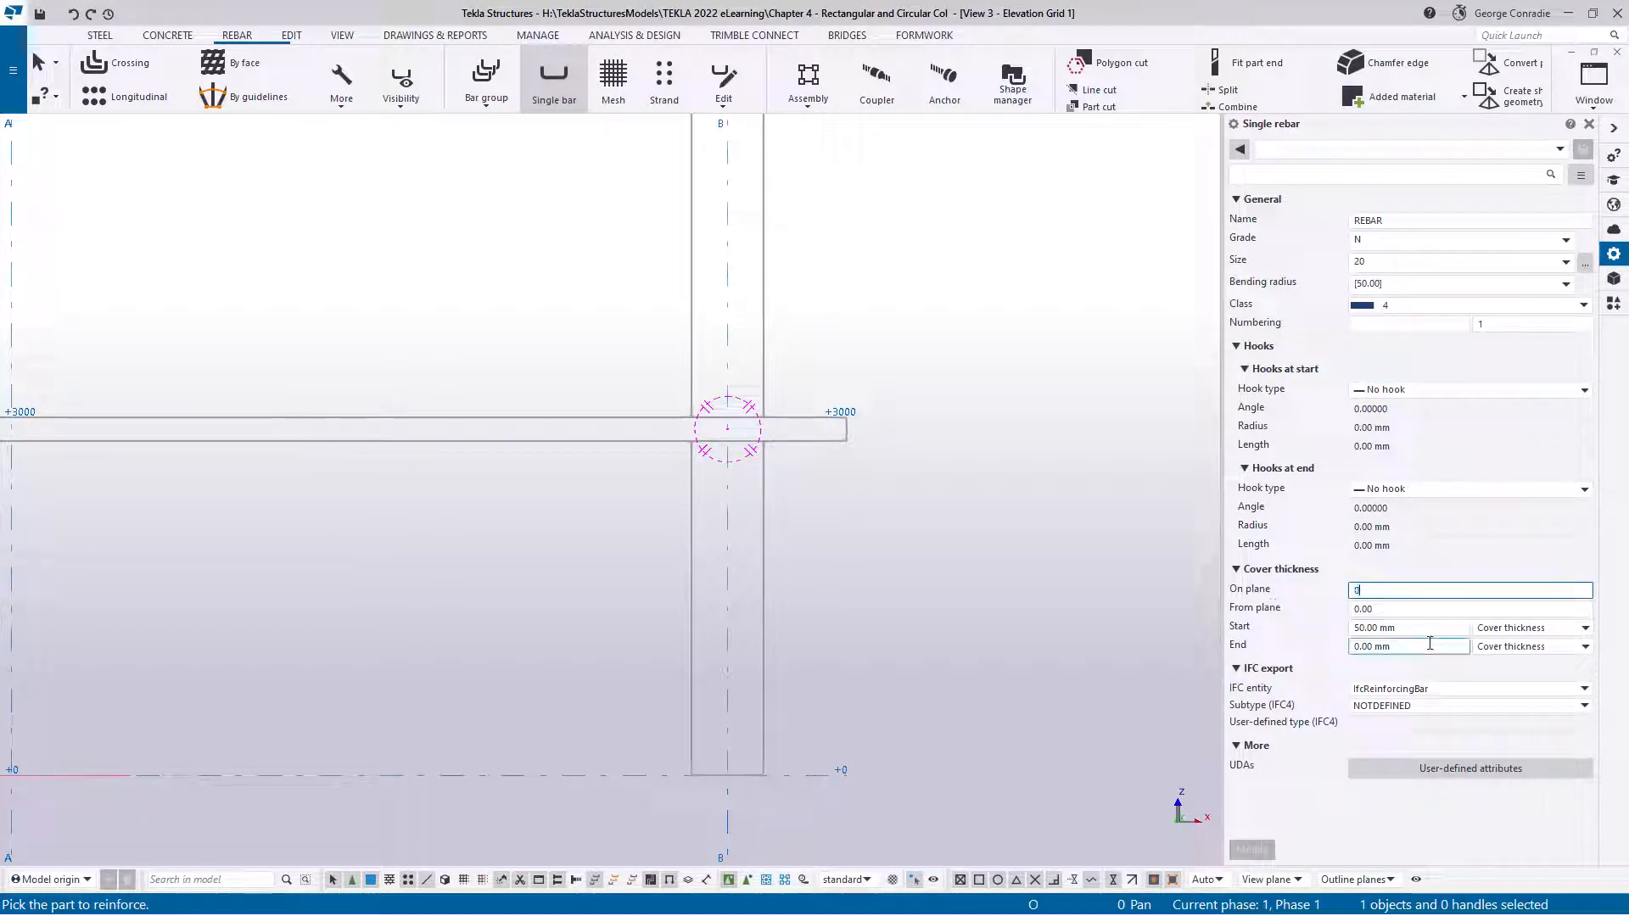
pyautogui.press('Tab')
pyautogui.press('Tab')
pyautogui.write('0')
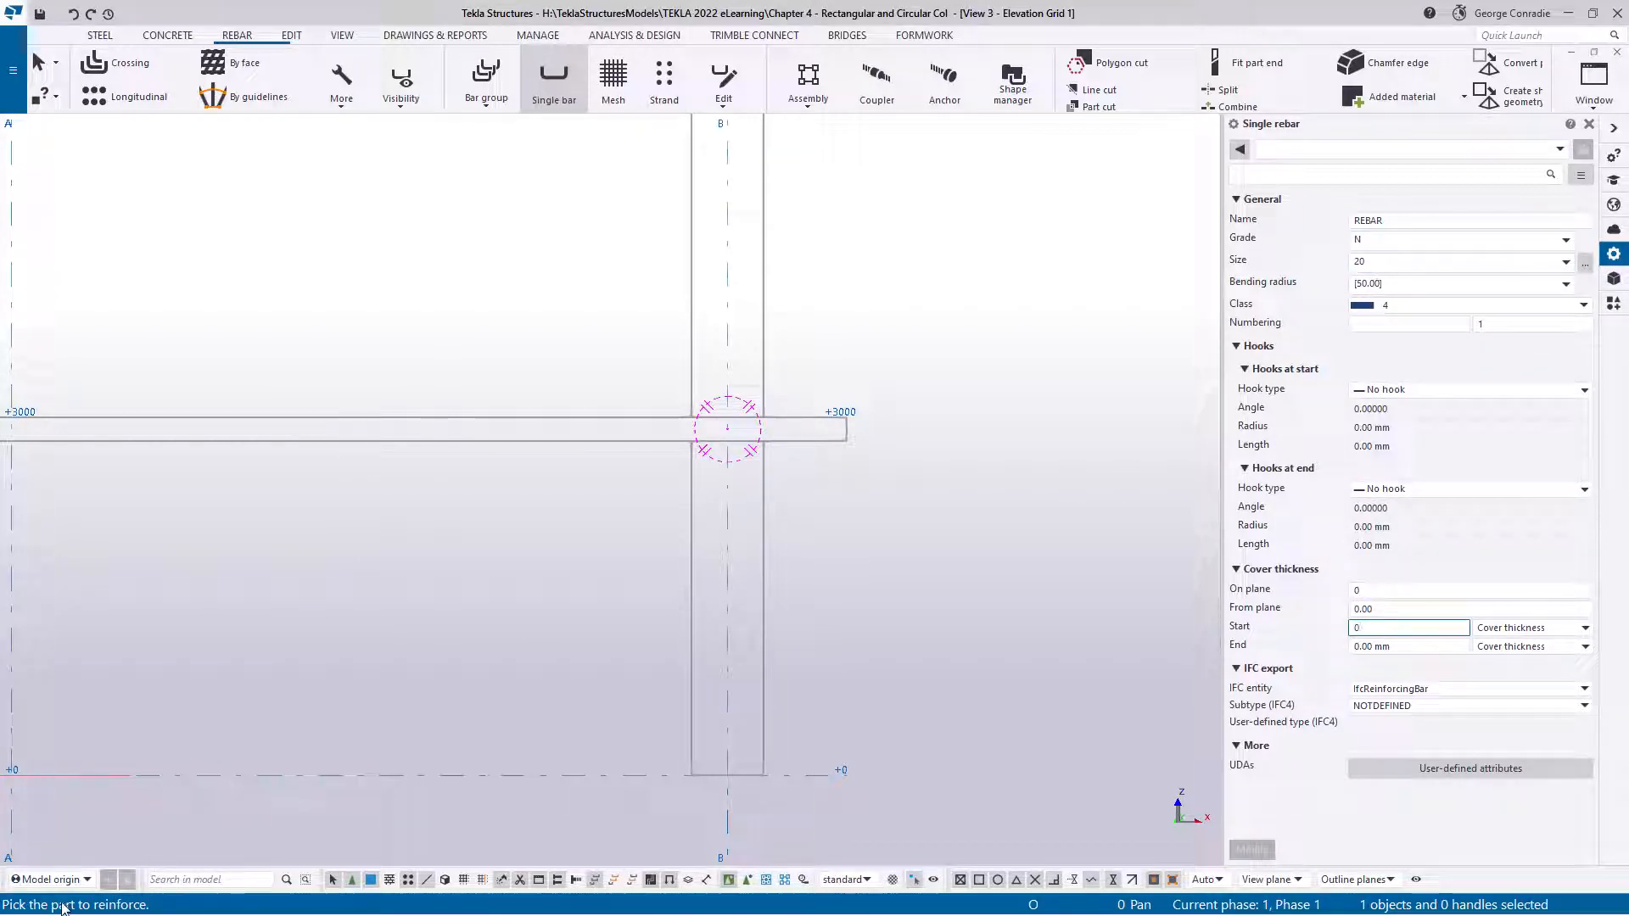
# Step: Reinforce the lower B-1 column with a single bar along its outer edge, running 2800 mm, 200 mm through the slab and 1000 mm above
pyautogui.click(762, 662)
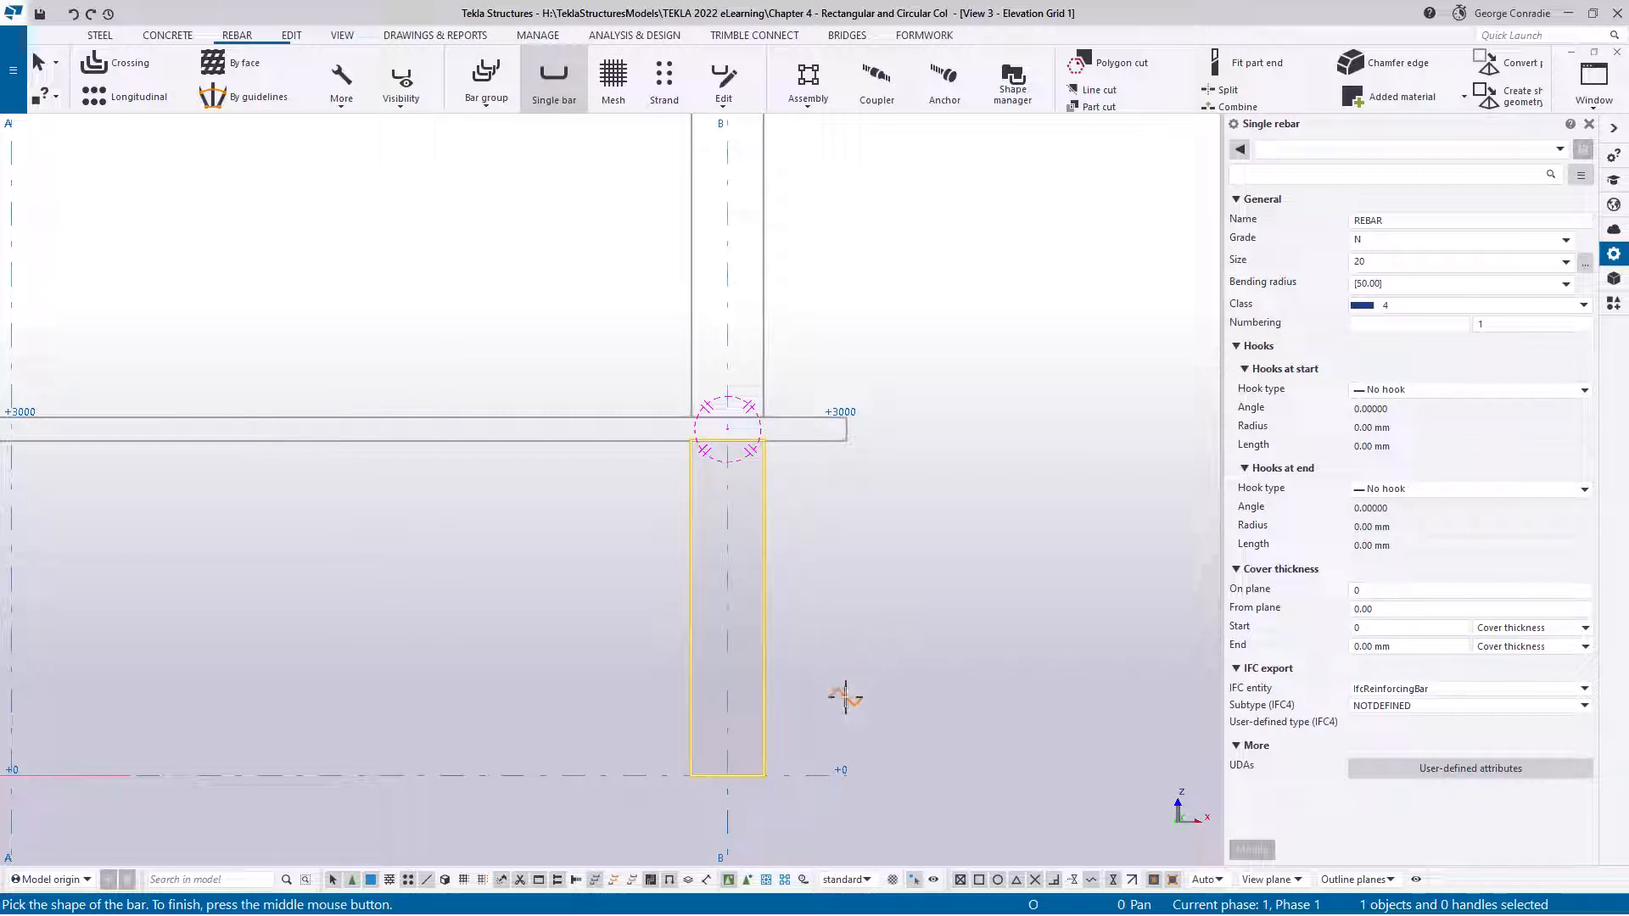
pyautogui.click(762, 775)
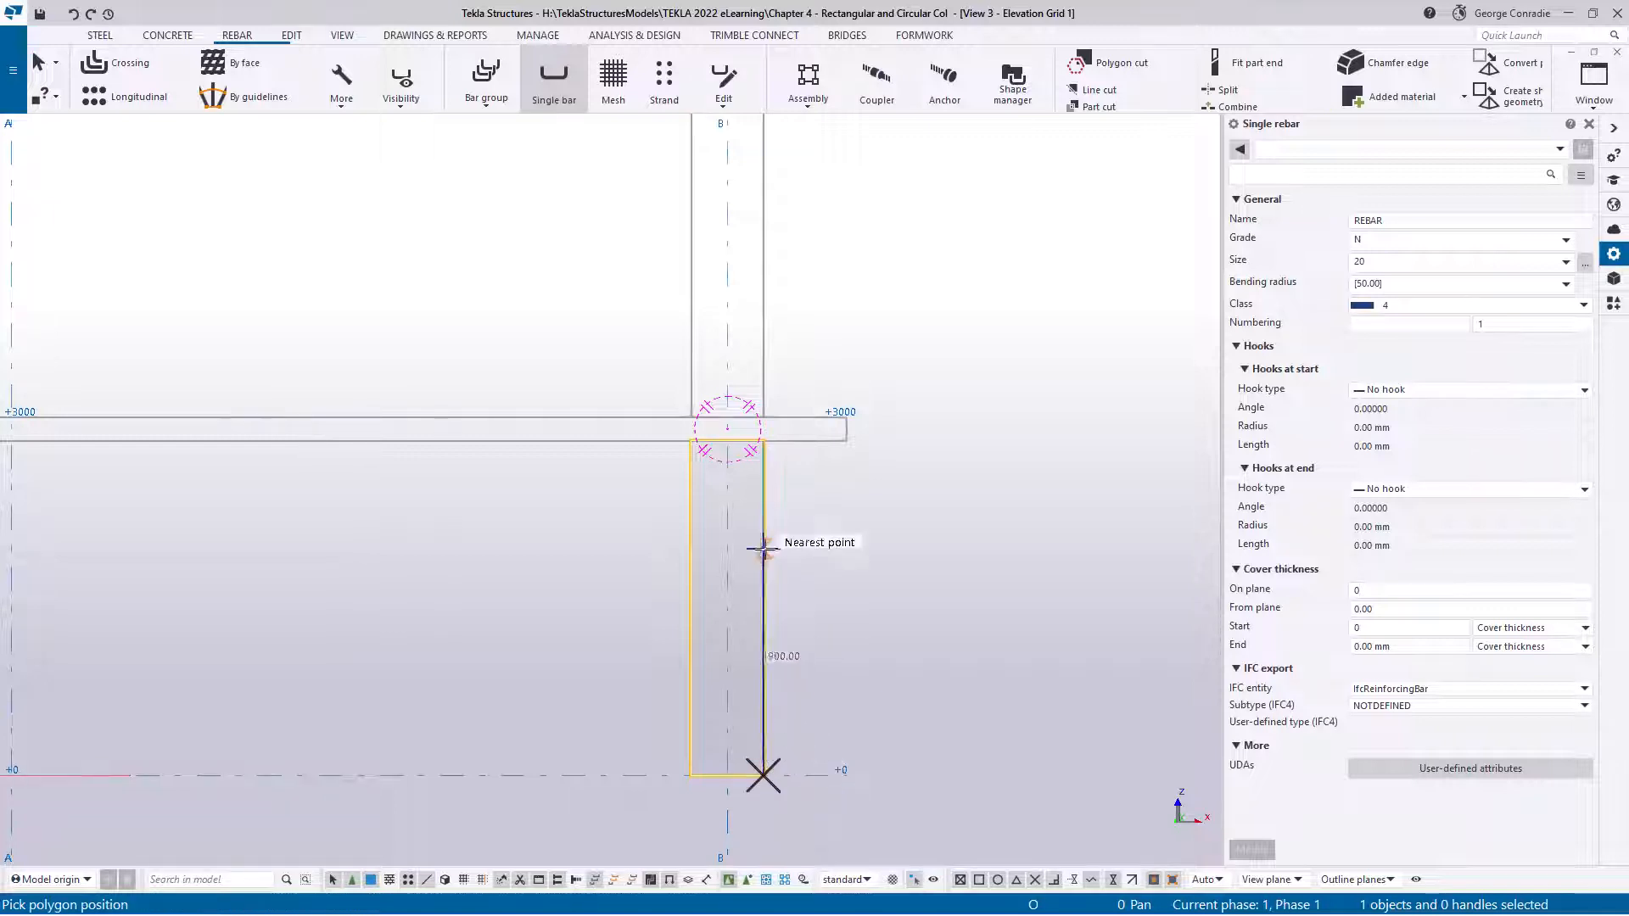
pyautogui.scroll(6, 754, 436)
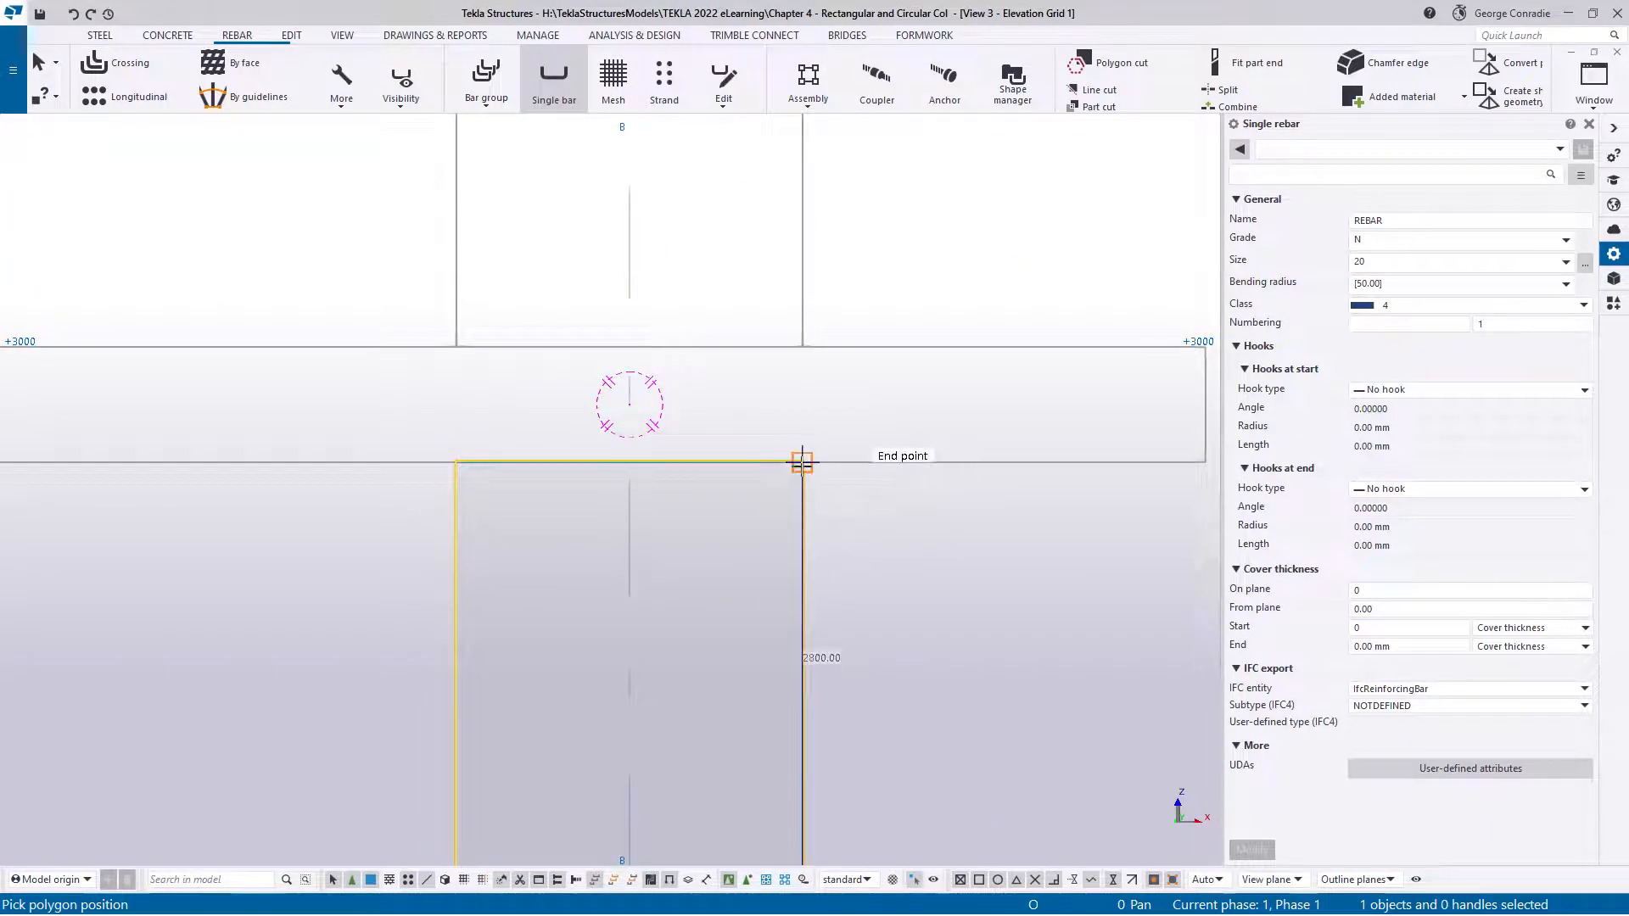
pyautogui.click(801, 463)
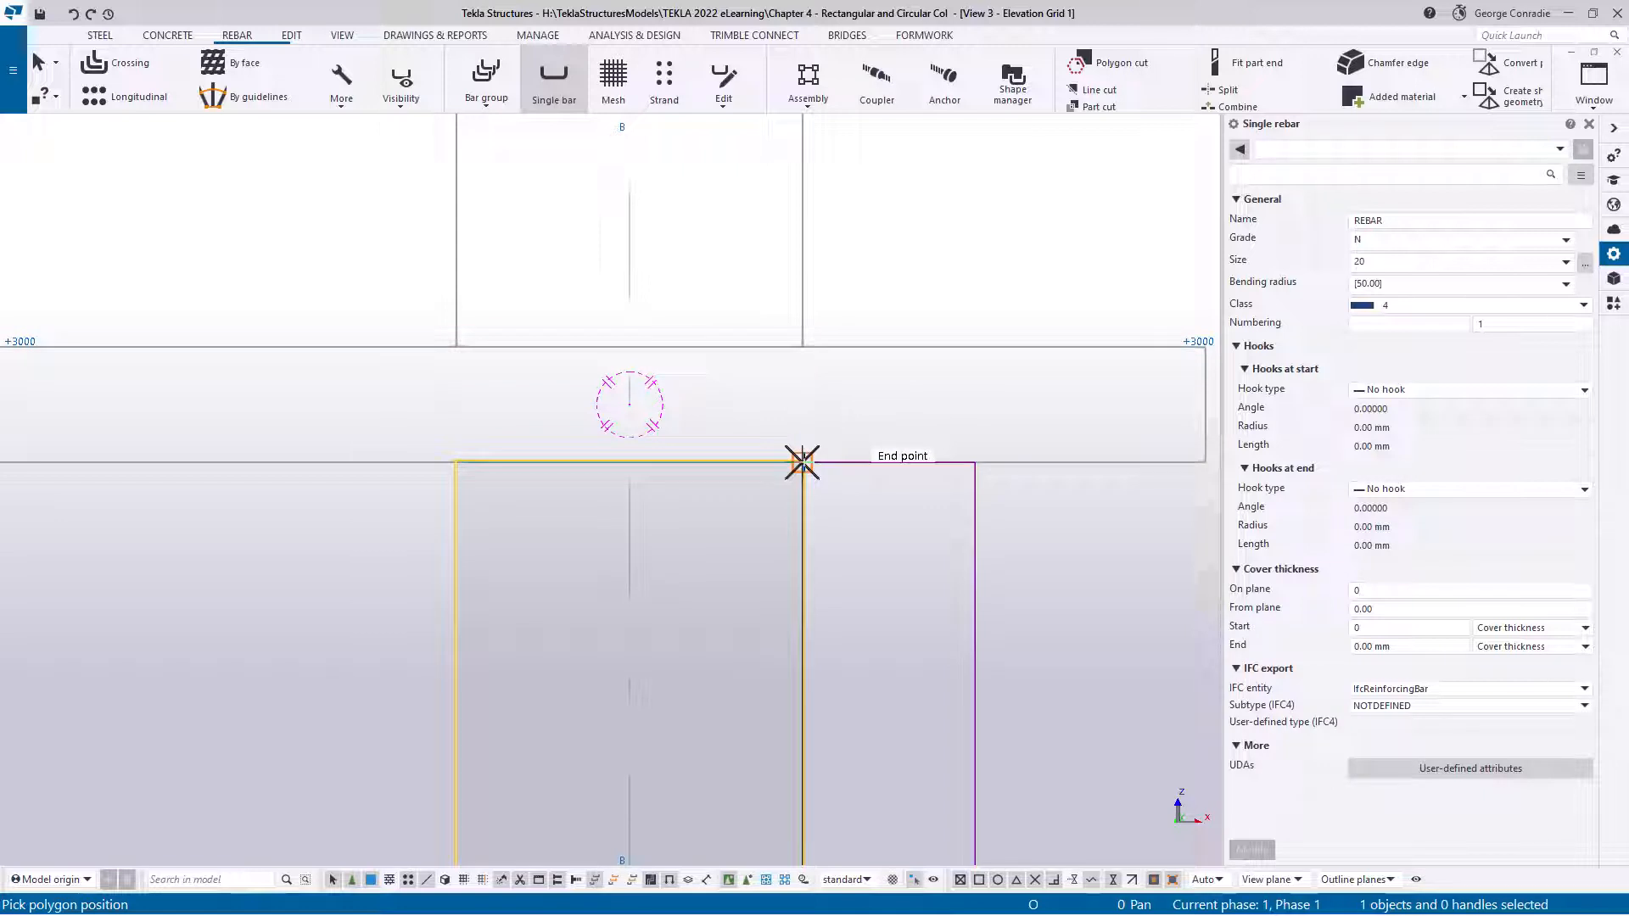
pyautogui.click(803, 347)
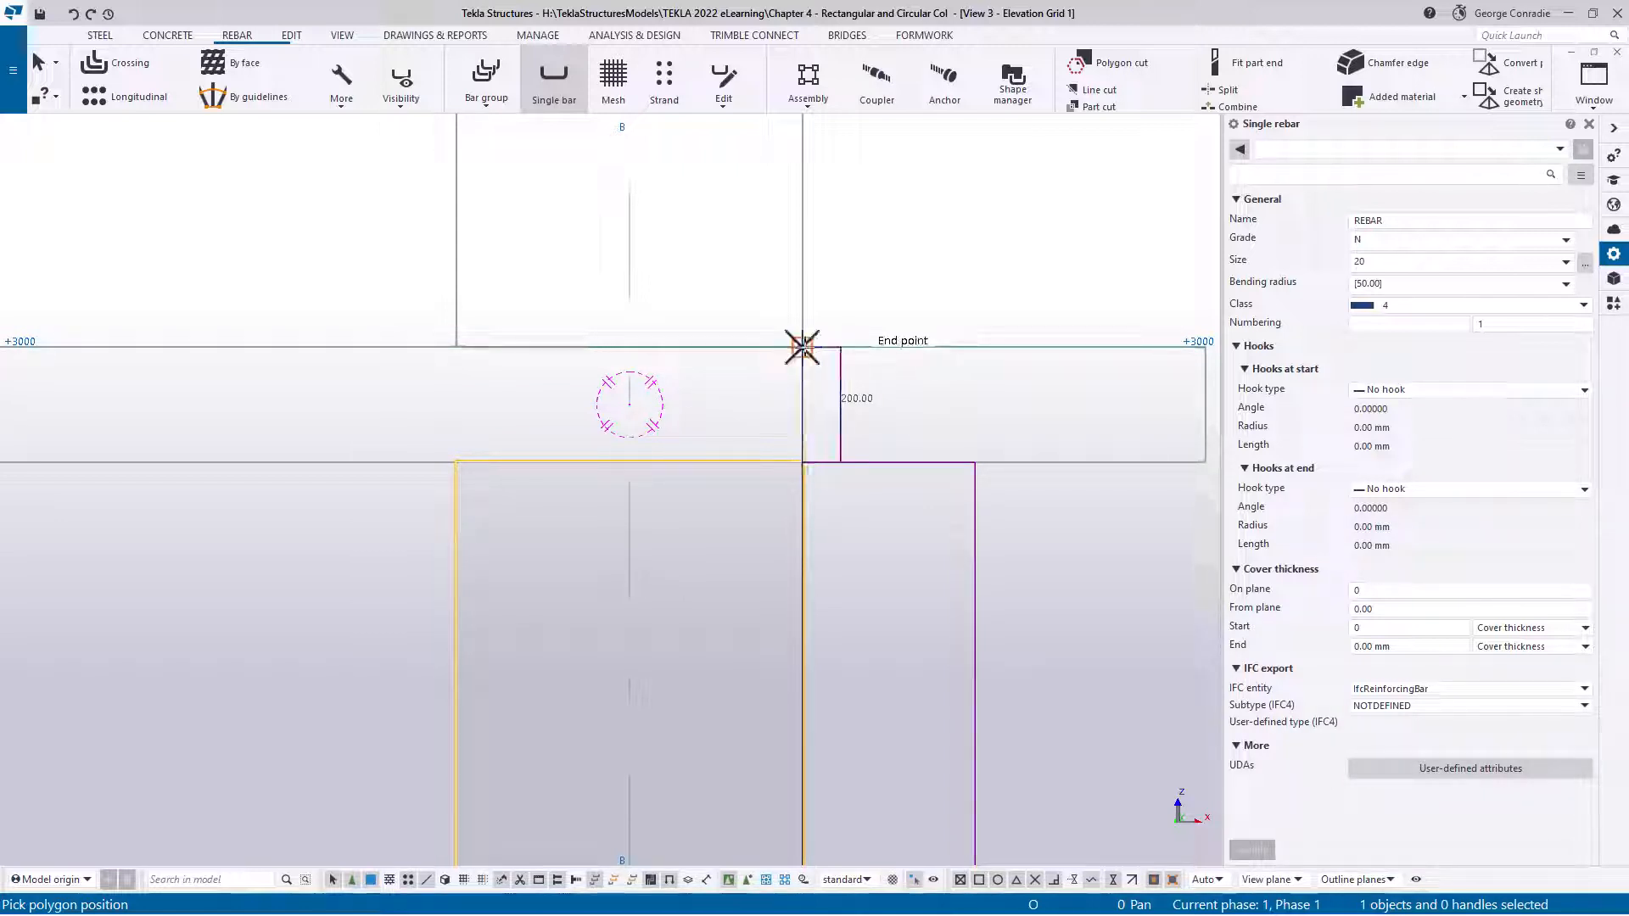
pyautogui.scroll(-3, 816, 418)
pyautogui.moveTo(846, 341); pyautogui.dragTo(818, 468, button='middle')
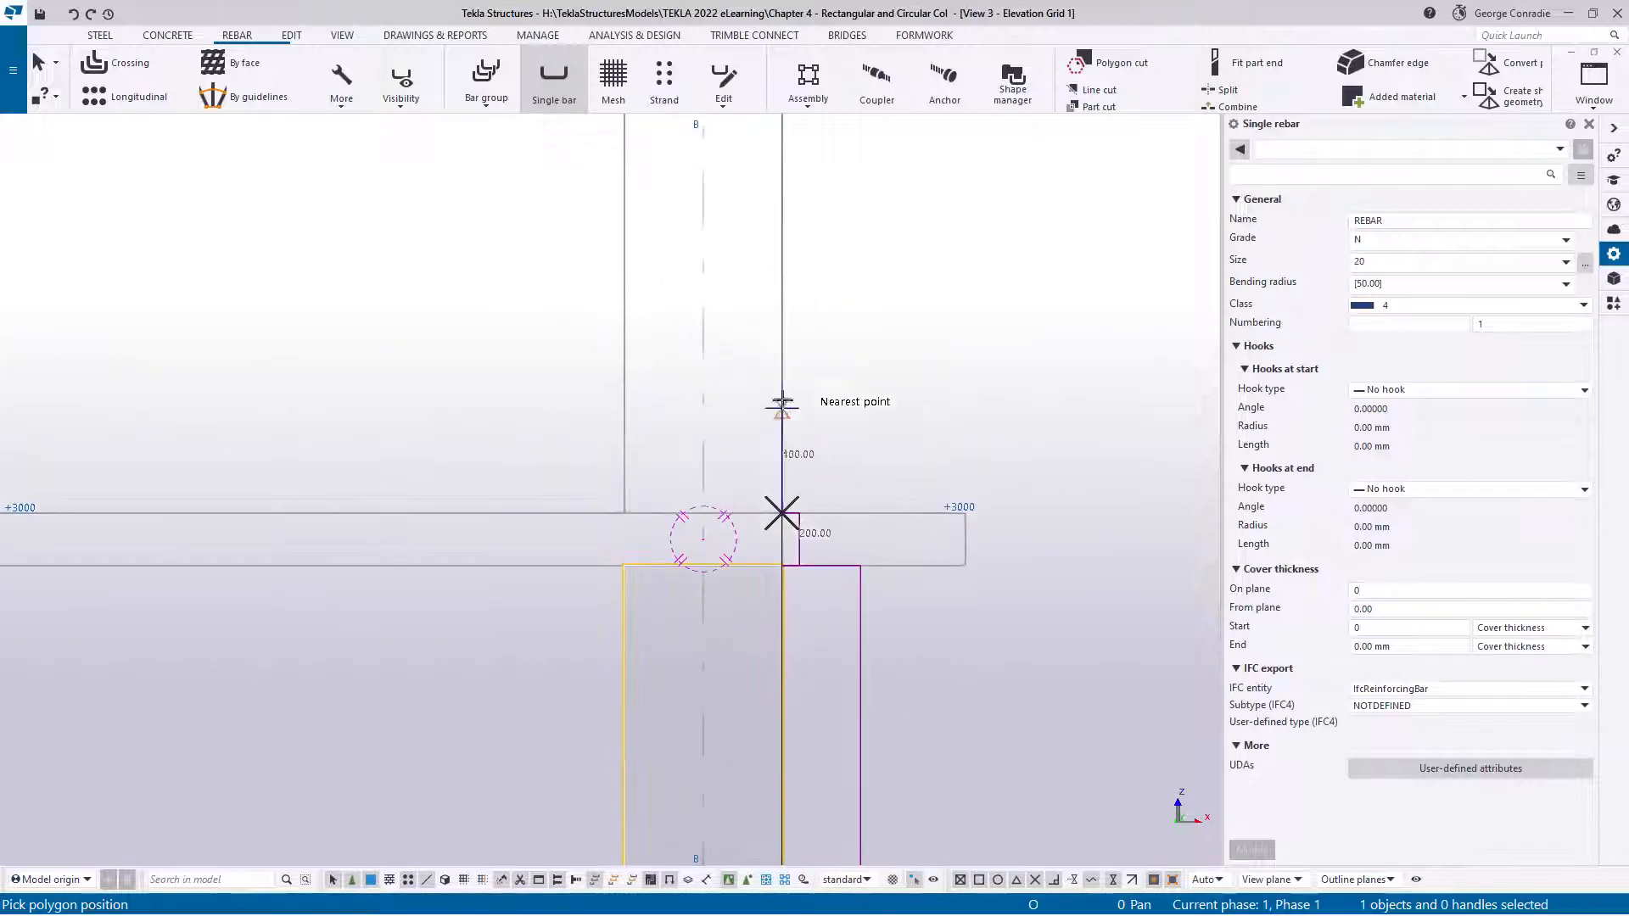
pyautogui.click(781, 251)
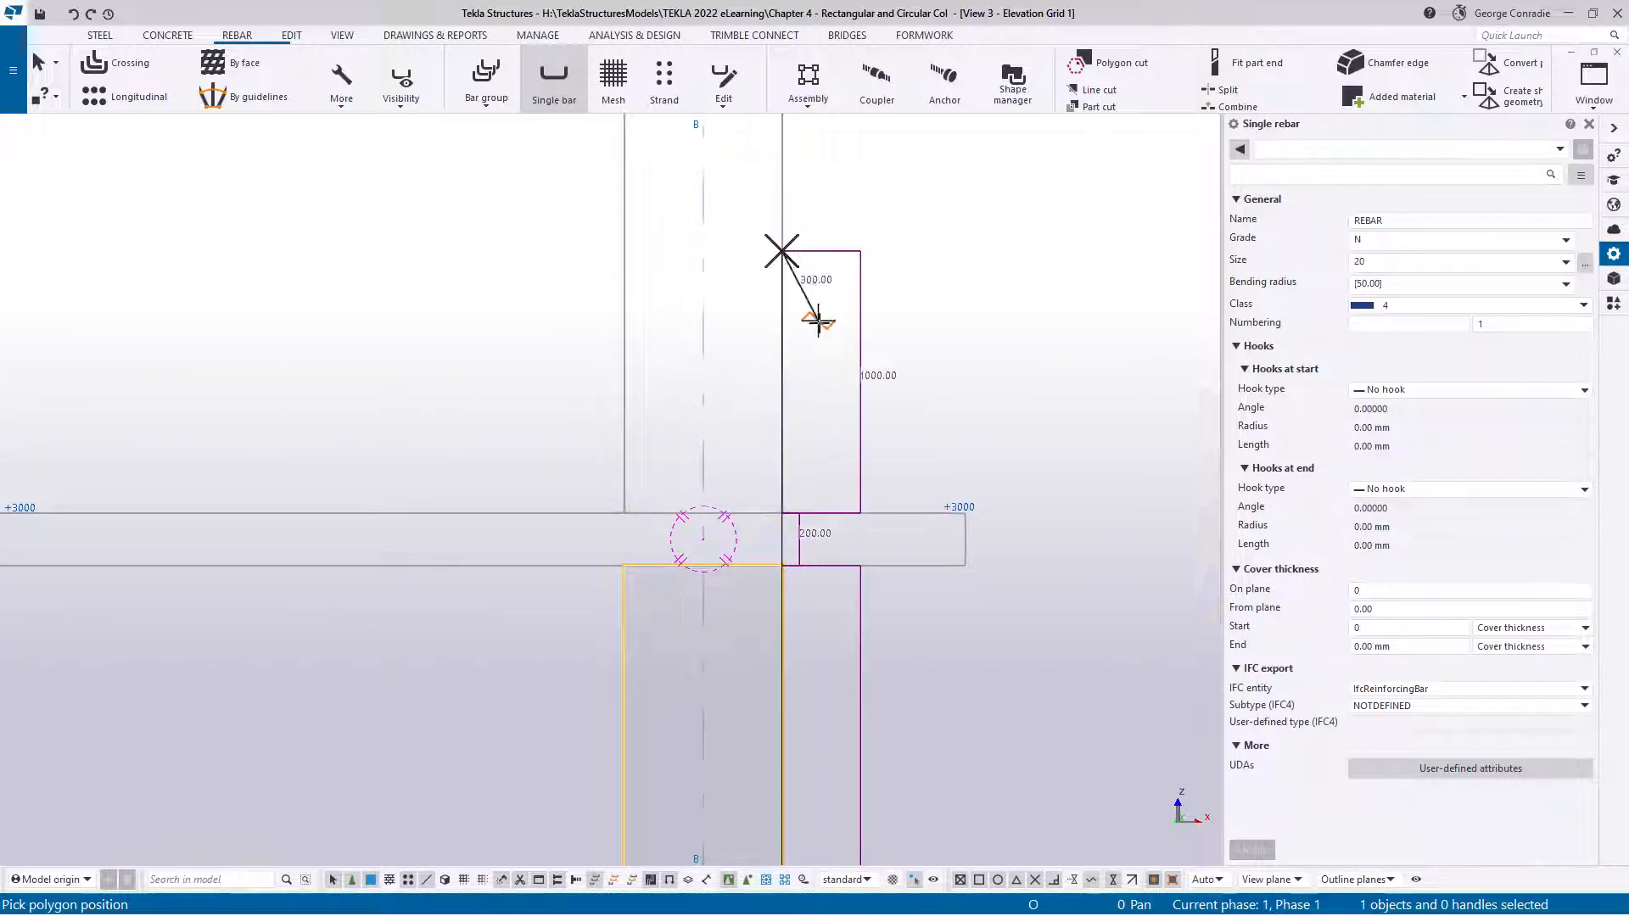
pyautogui.middleClick(818, 320)
pyautogui.scroll(-3, 836, 423)
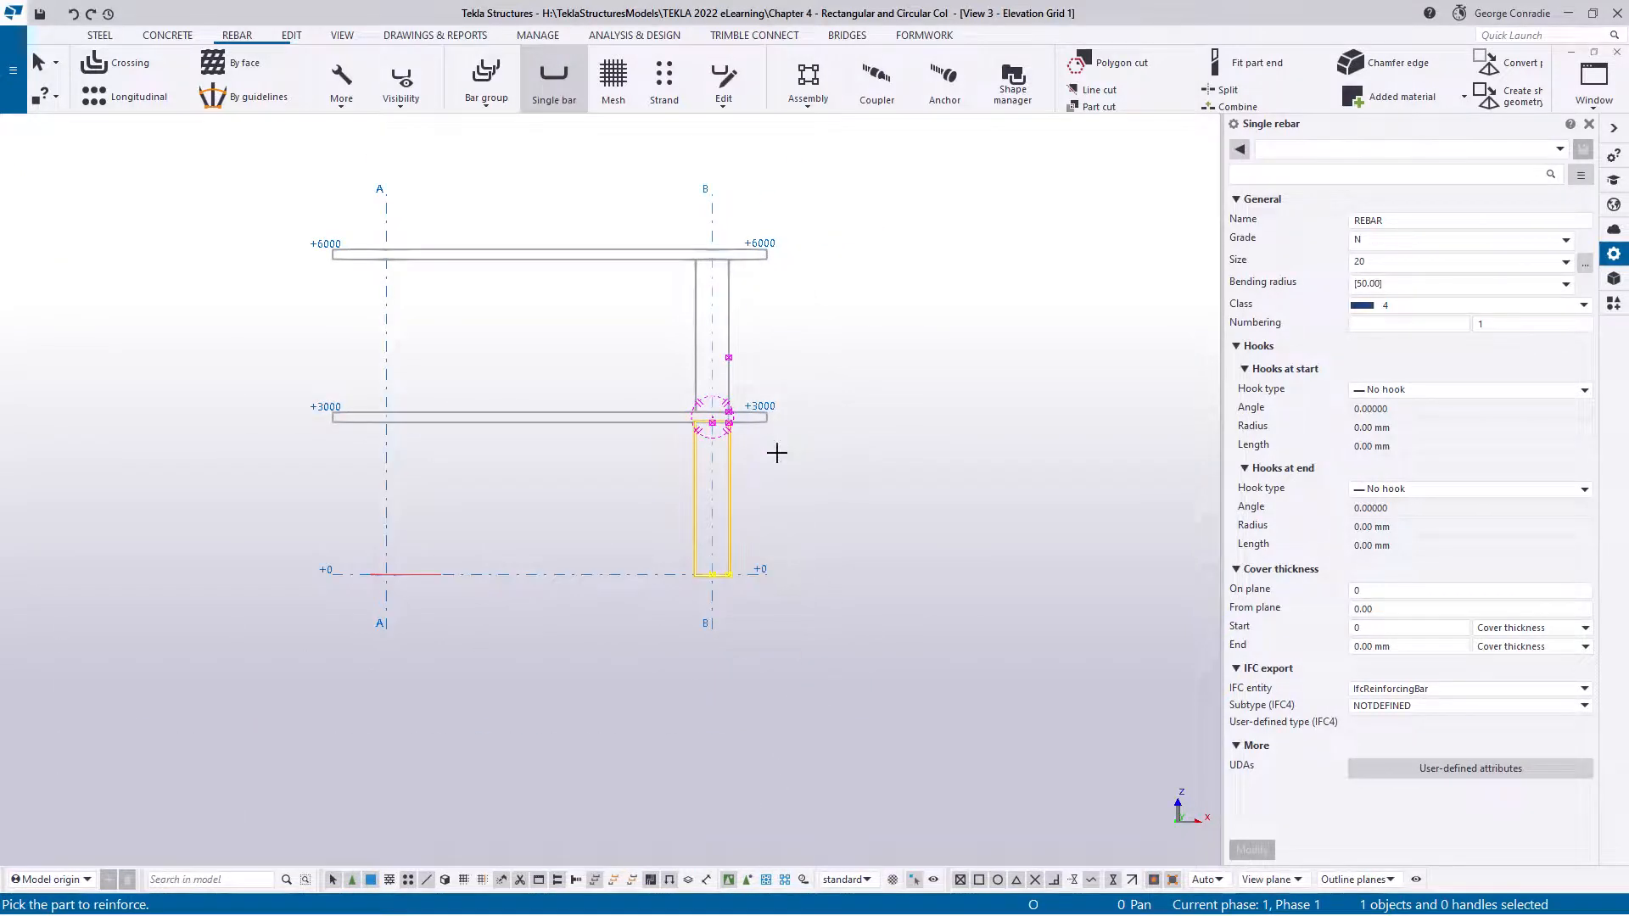
pyautogui.rightClick(776, 453)
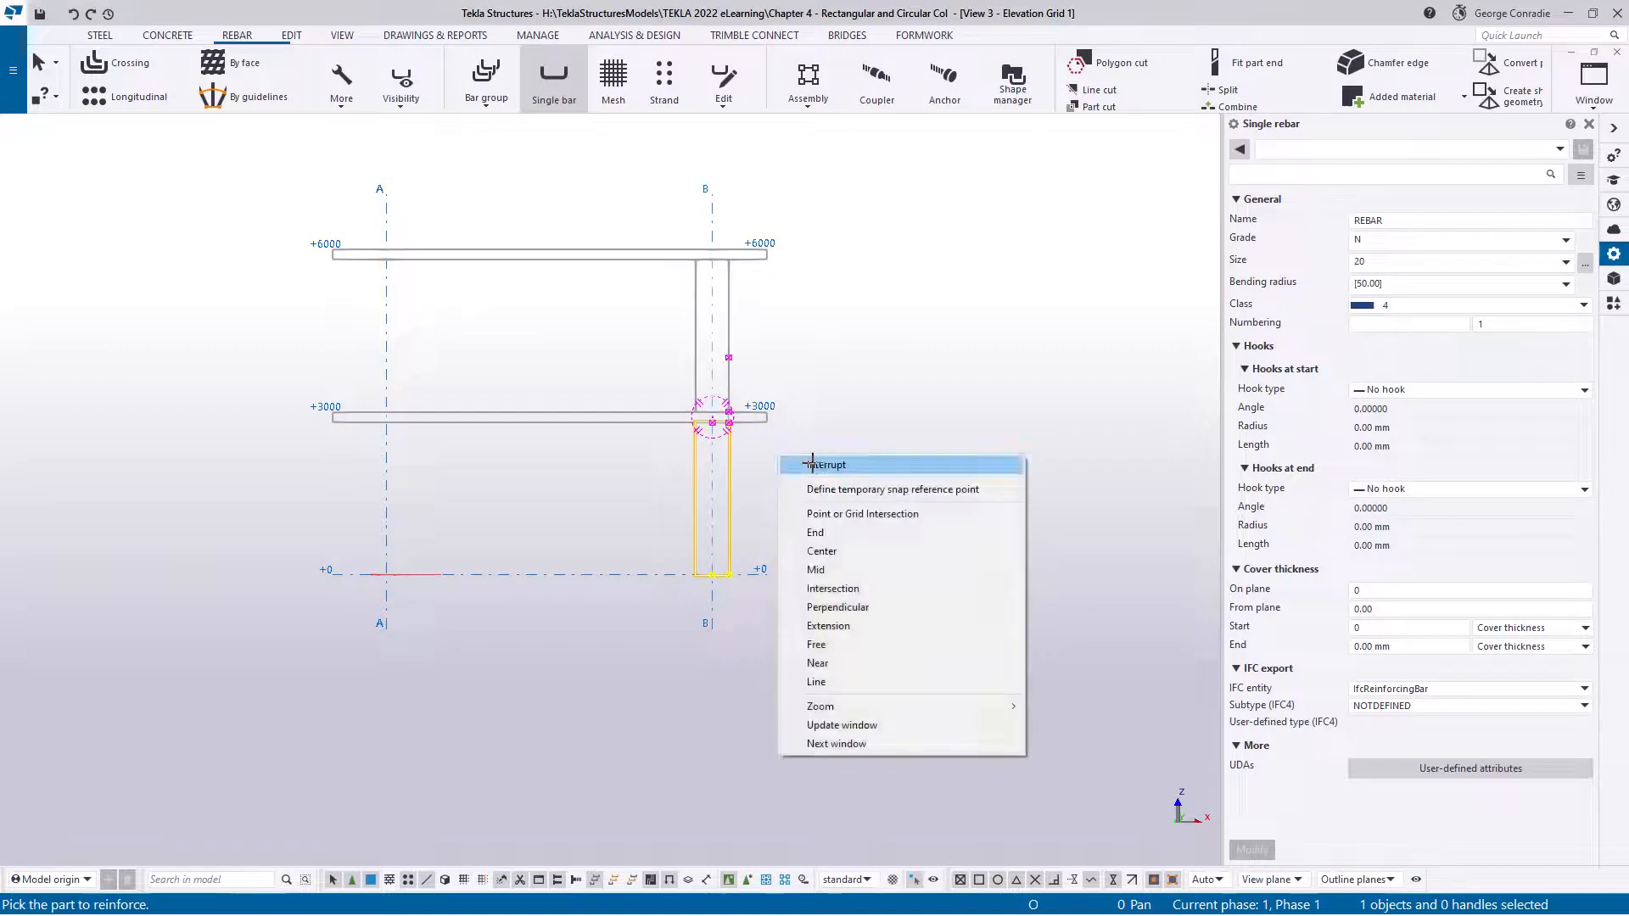
pyautogui.click(801, 465)
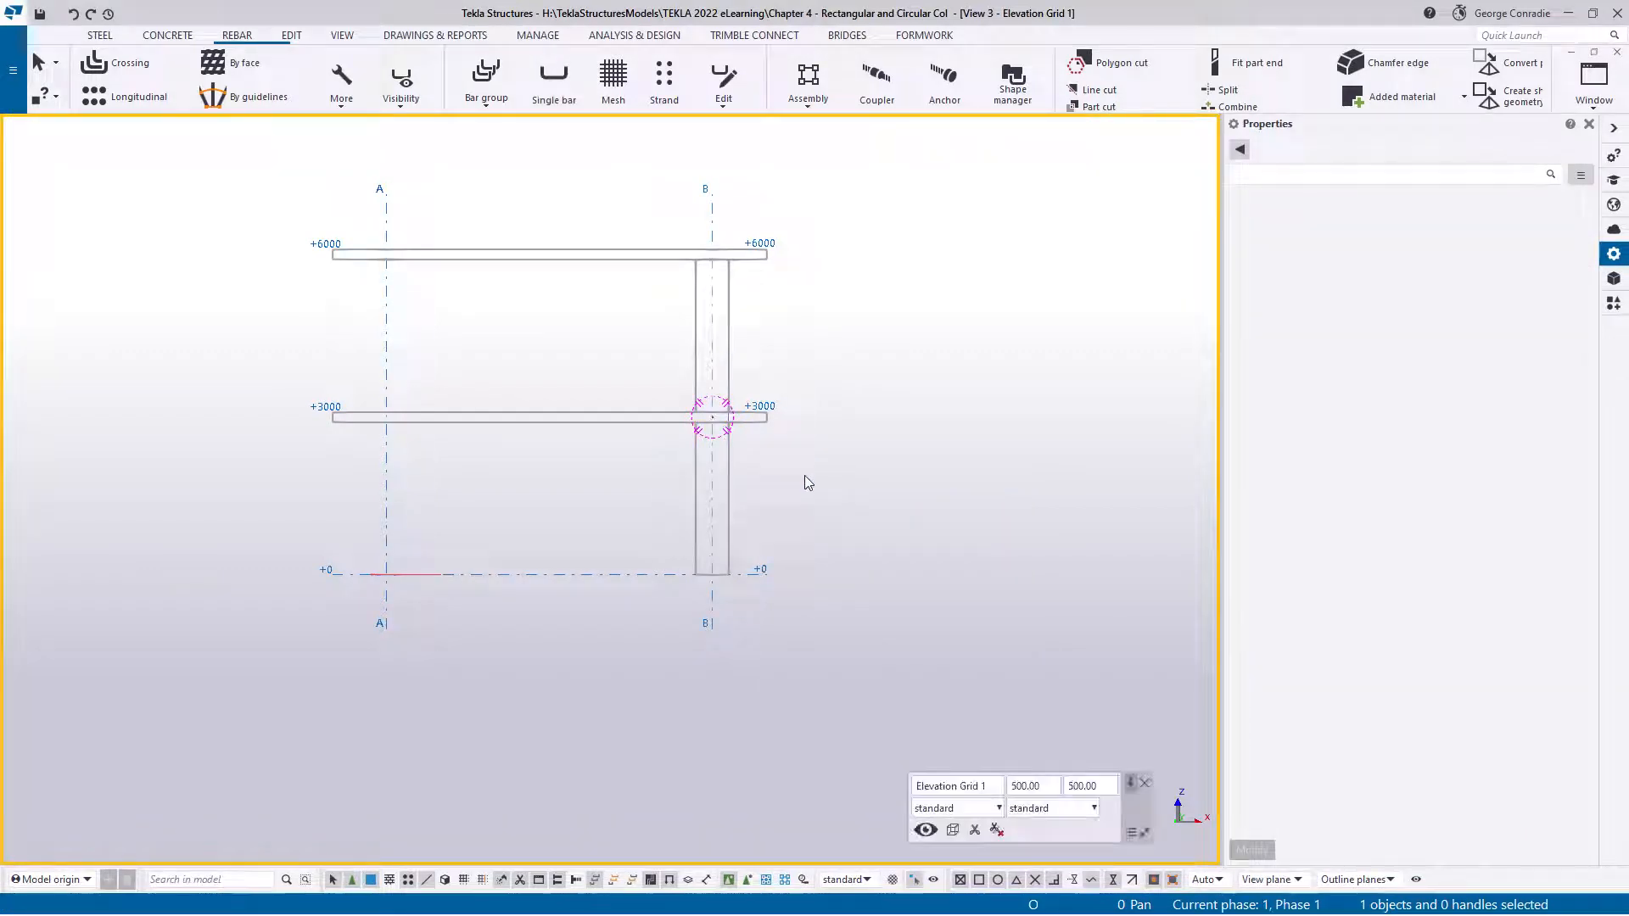
# Step: Switch the 3d-Rendered view to plan and add Plan +0 to the visible views
pyautogui.hotkey('ctrl', 'Tab')
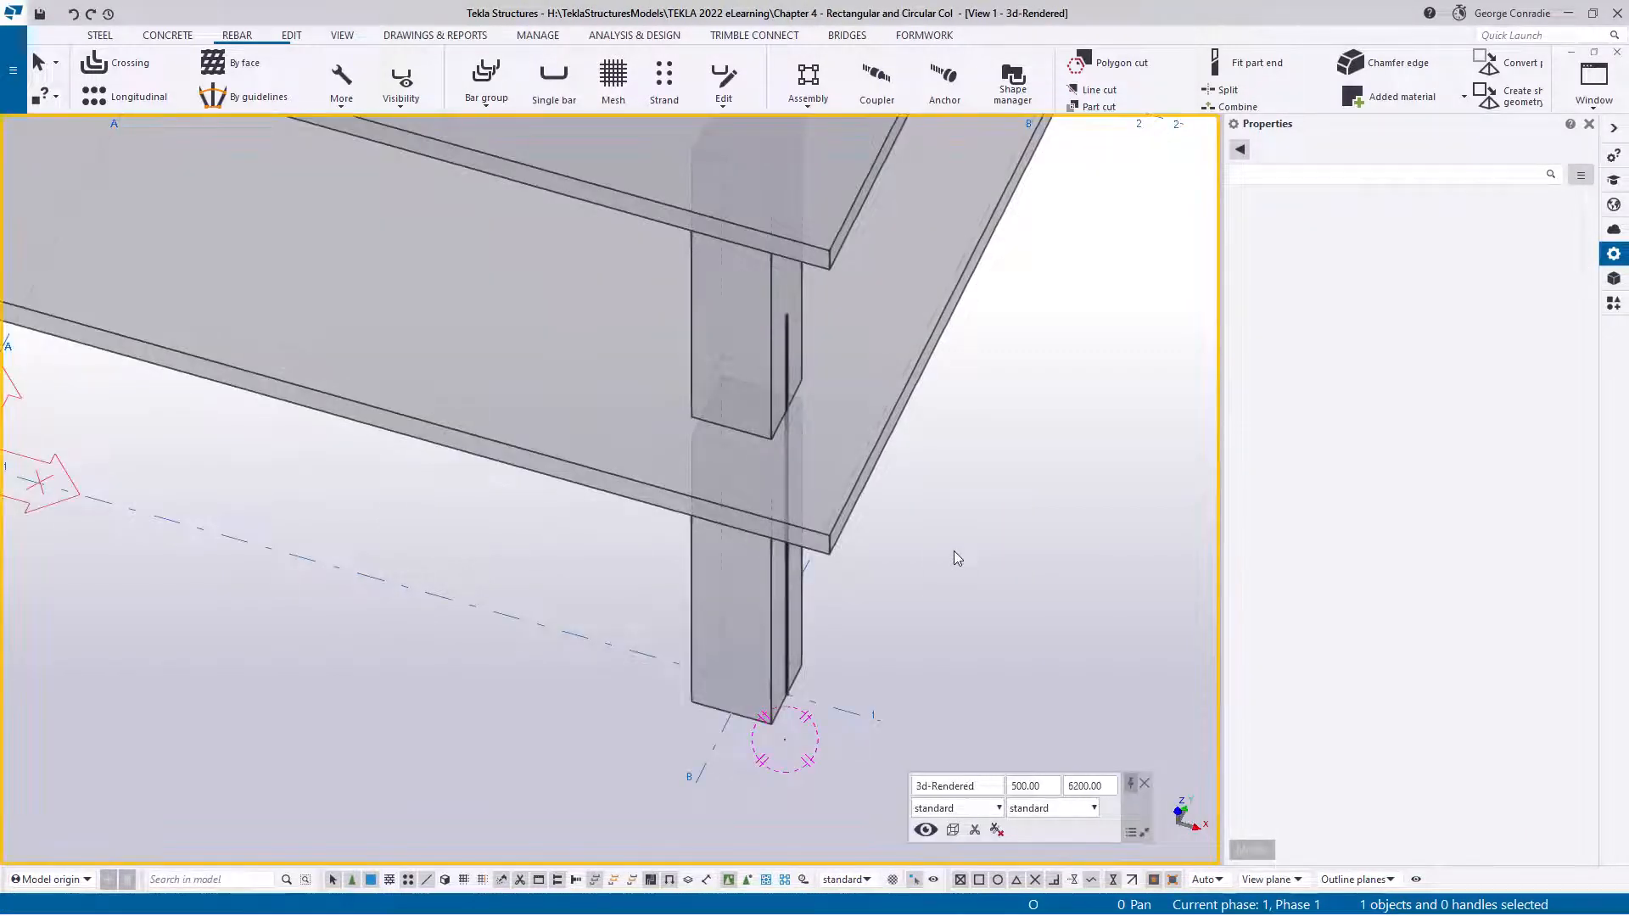
pyautogui.hotkey('ctrl', 'p')
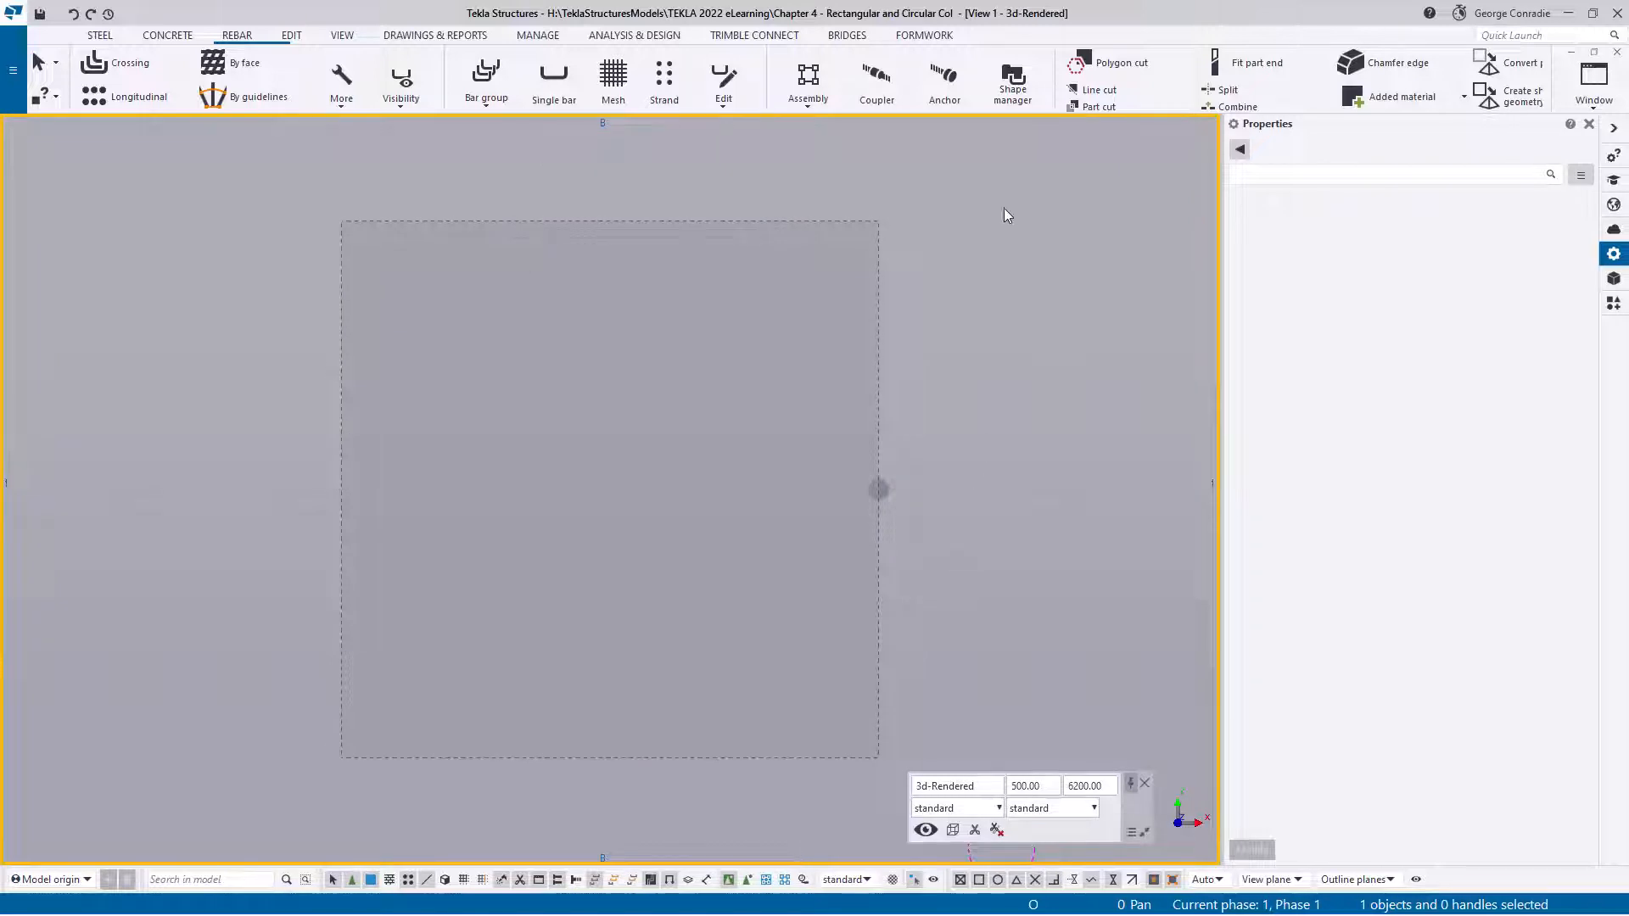
pyautogui.click(341, 38)
pyautogui.hotkey('ctrl', 'i')
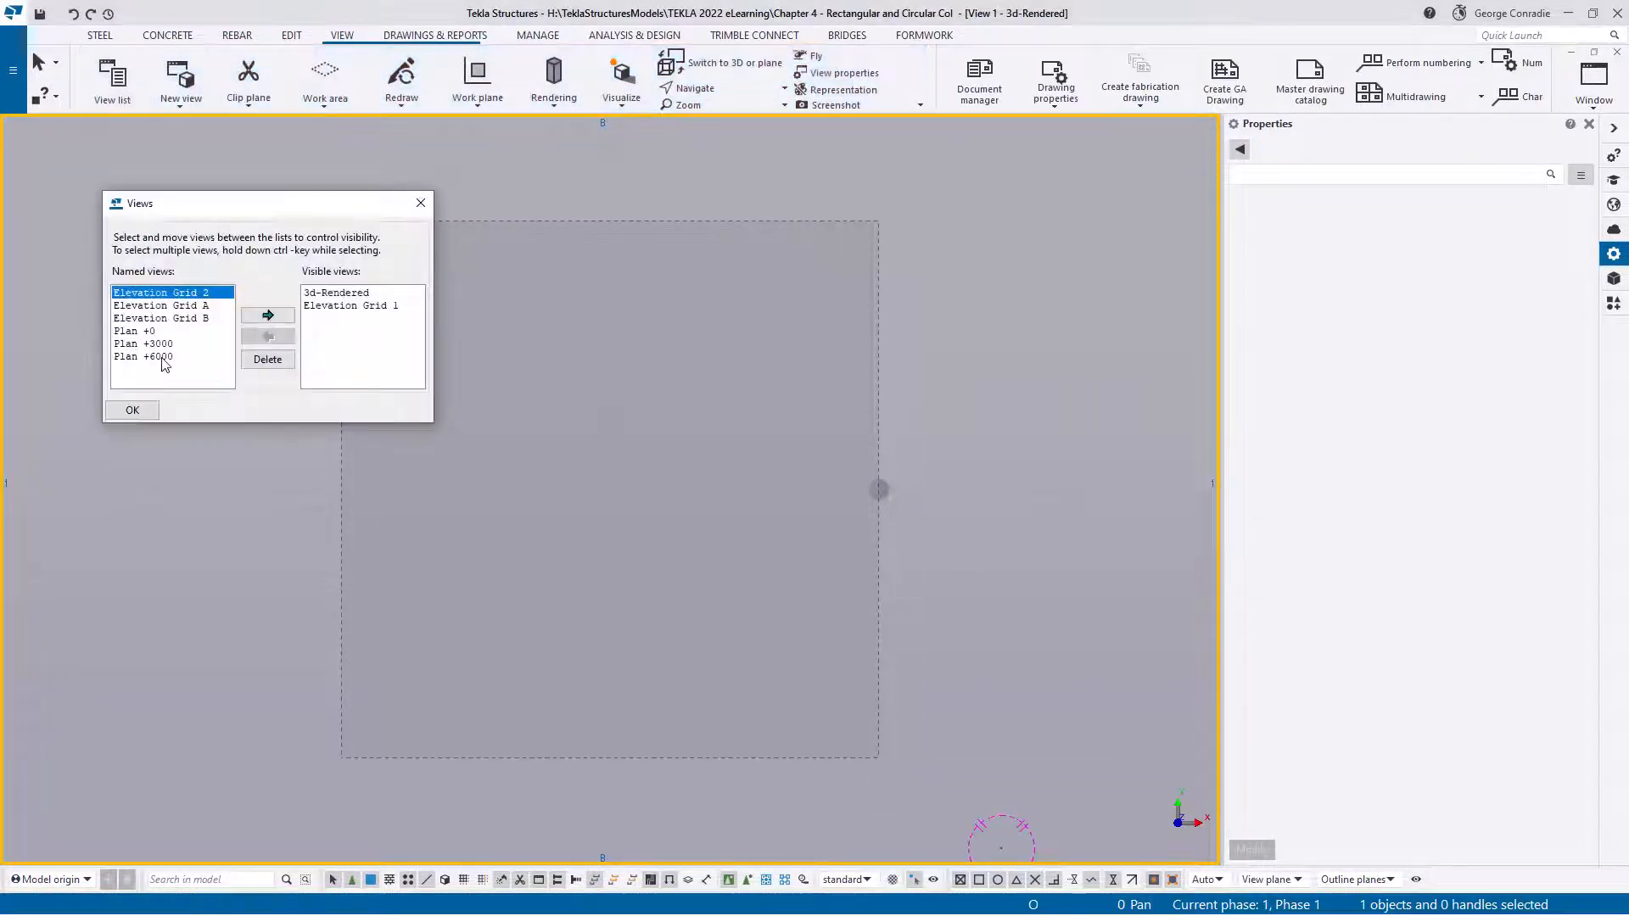
pyautogui.click(136, 330)
pyautogui.click(267, 315)
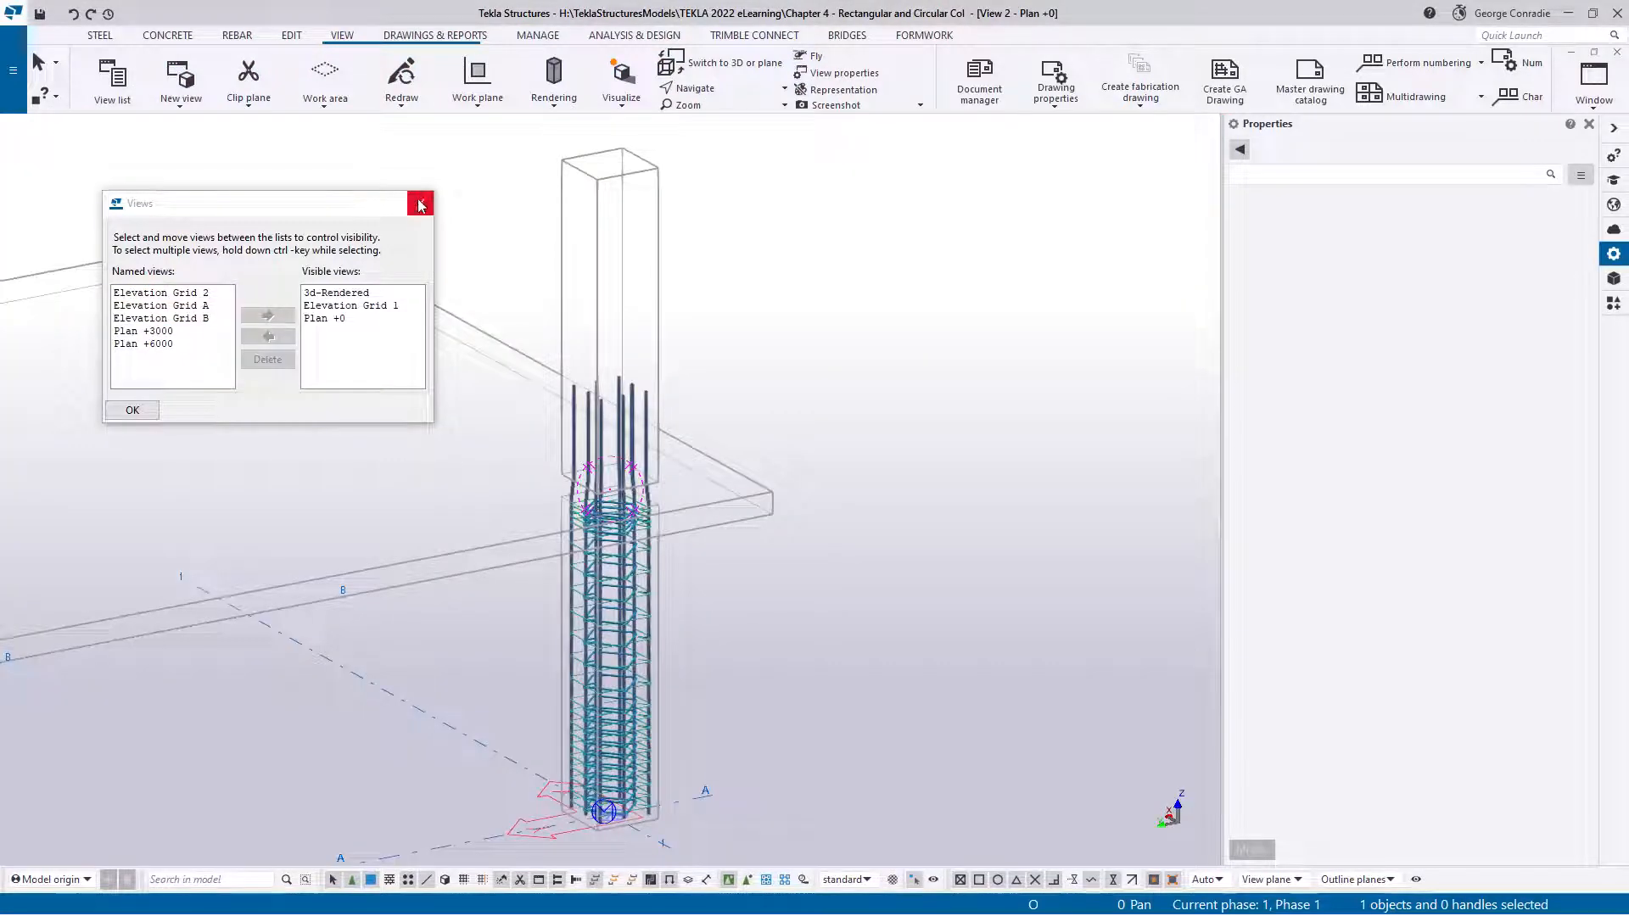
pyautogui.click(420, 206)
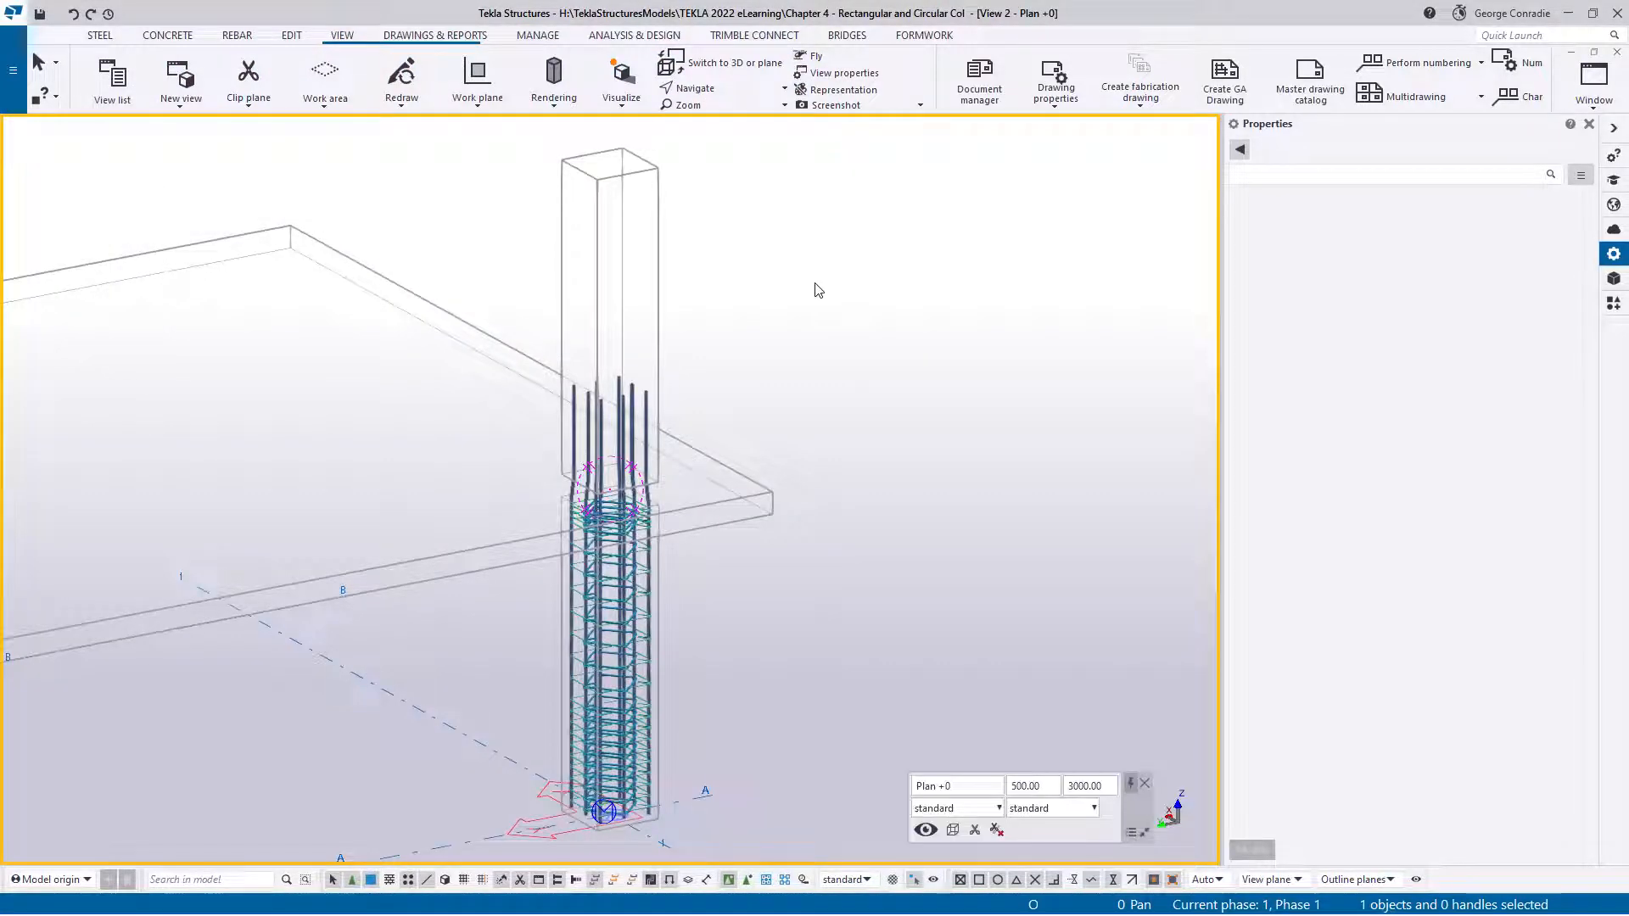
# Step: Show the Plan +0 view as a plane and fit its work area to the entire model
pyautogui.hotkey('ctrl', 'p')
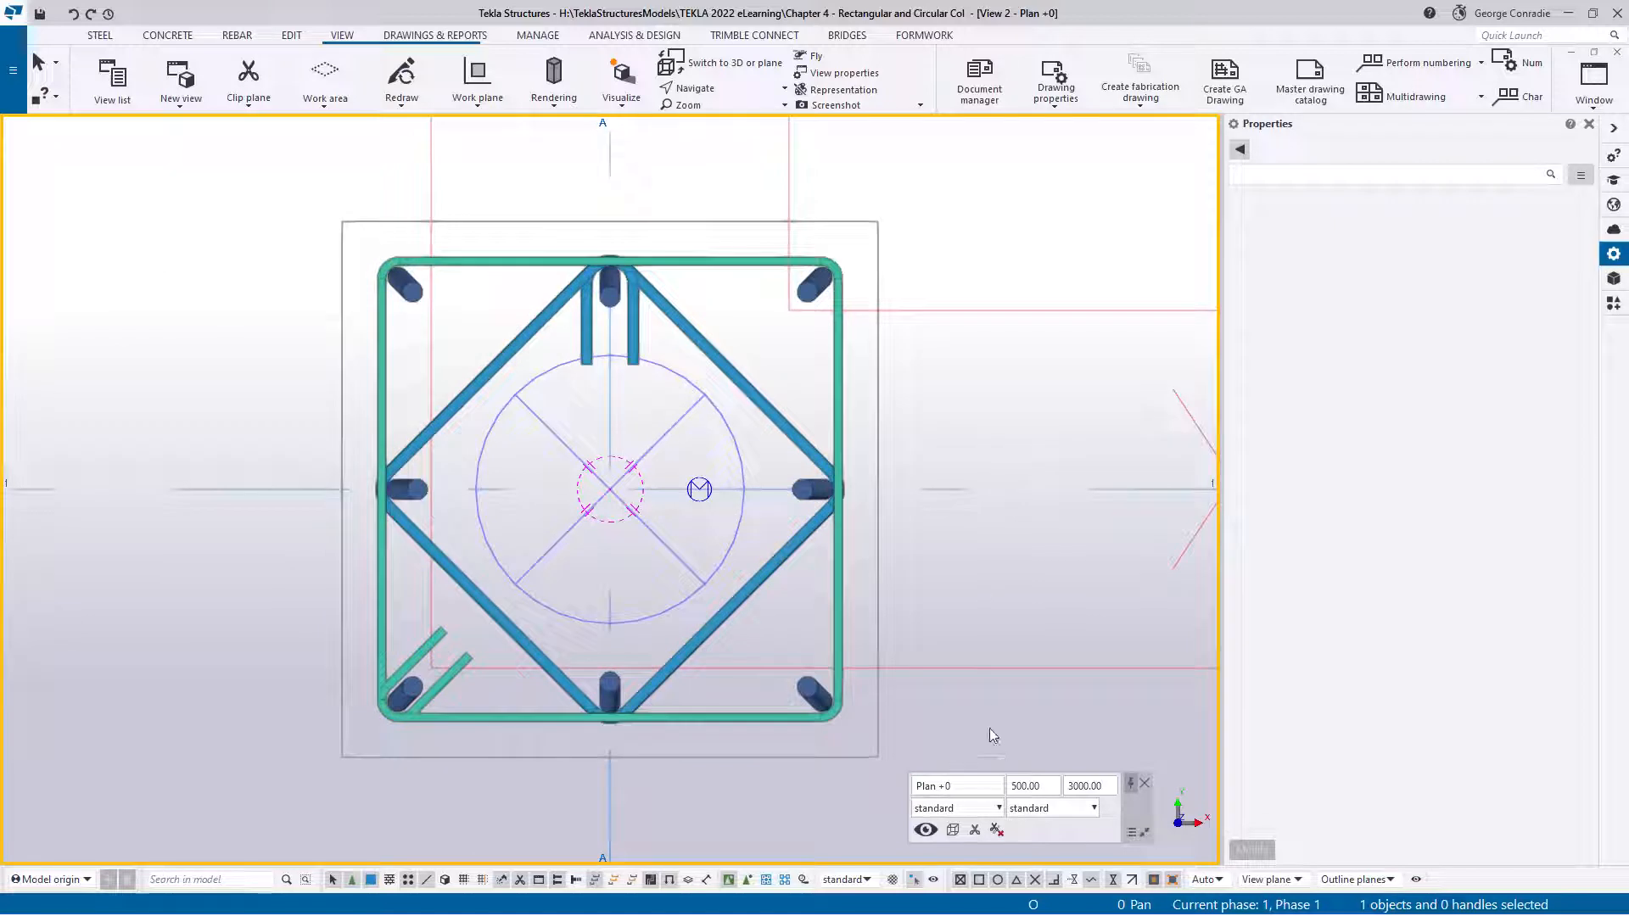
pyautogui.rightClick(987, 720)
pyautogui.click(1133, 585)
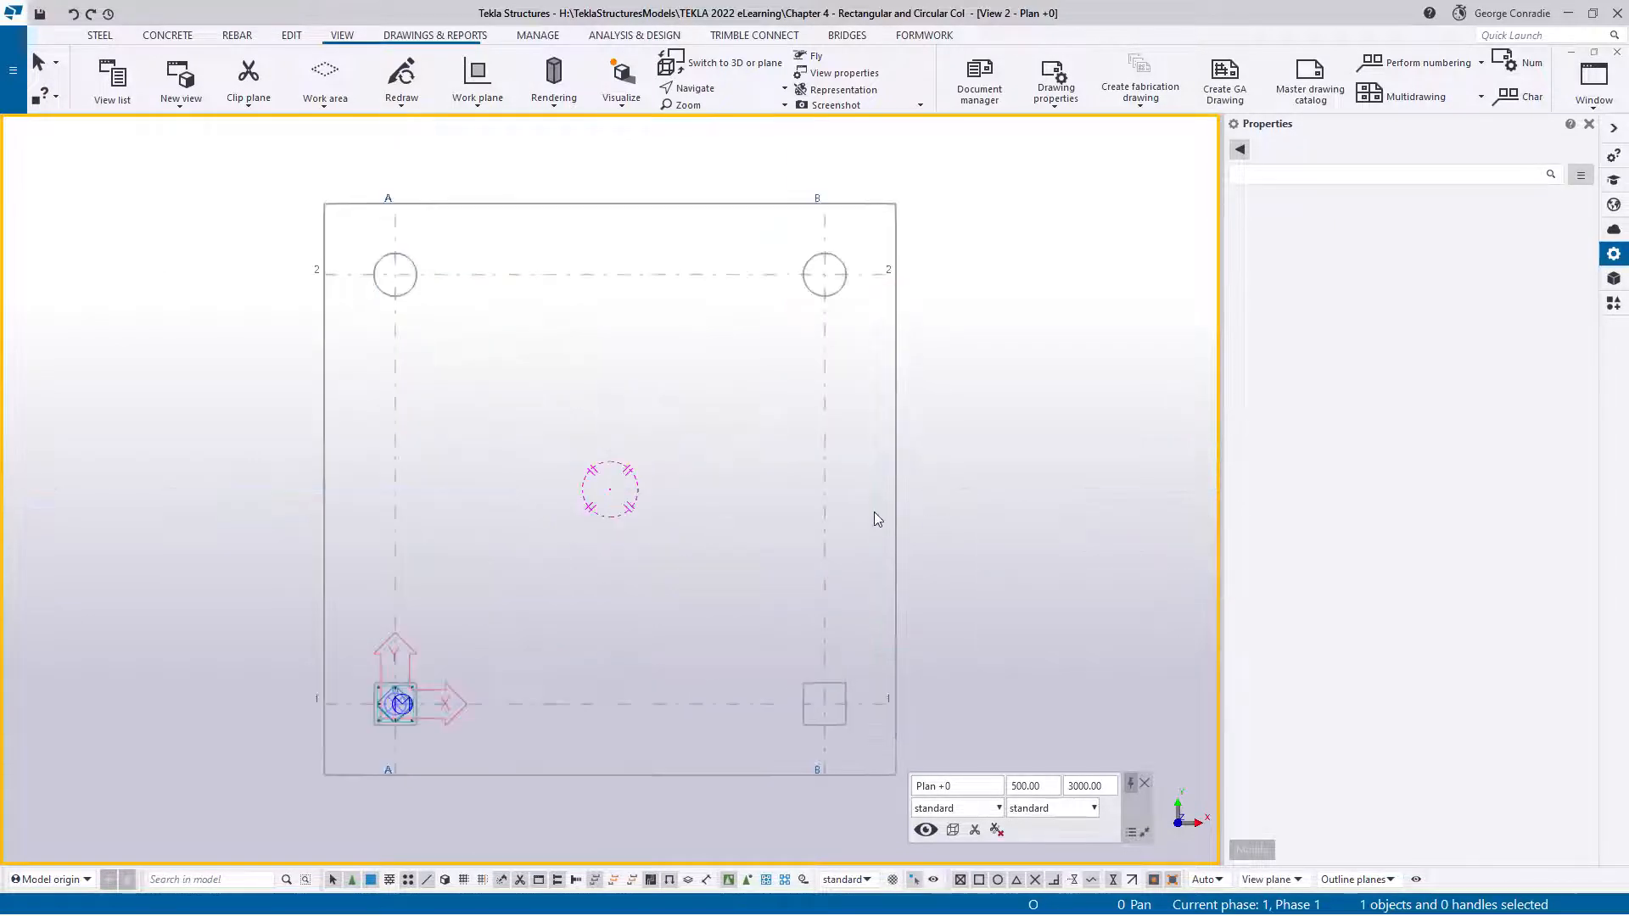
# Step: Select the B-1 columns with their new bar and fit the work area to them in all views
pyautogui.scroll(-5, 874, 511)
pyautogui.scroll(5, 848, 543)
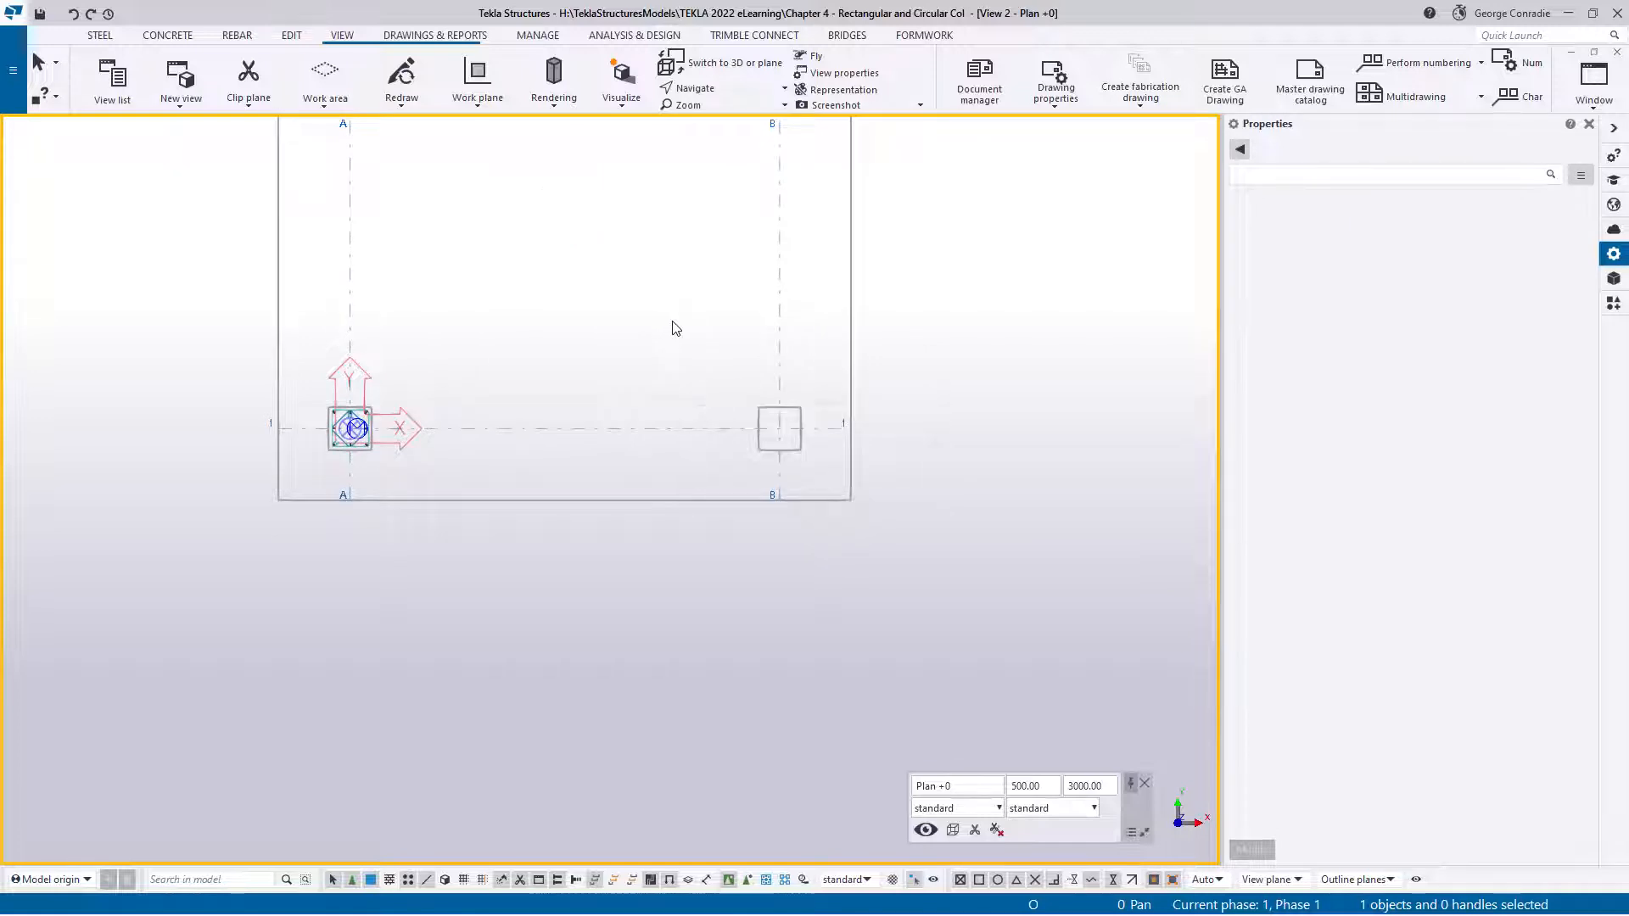
pyautogui.scroll(5, 794, 449)
pyautogui.scroll(-2, 794, 450)
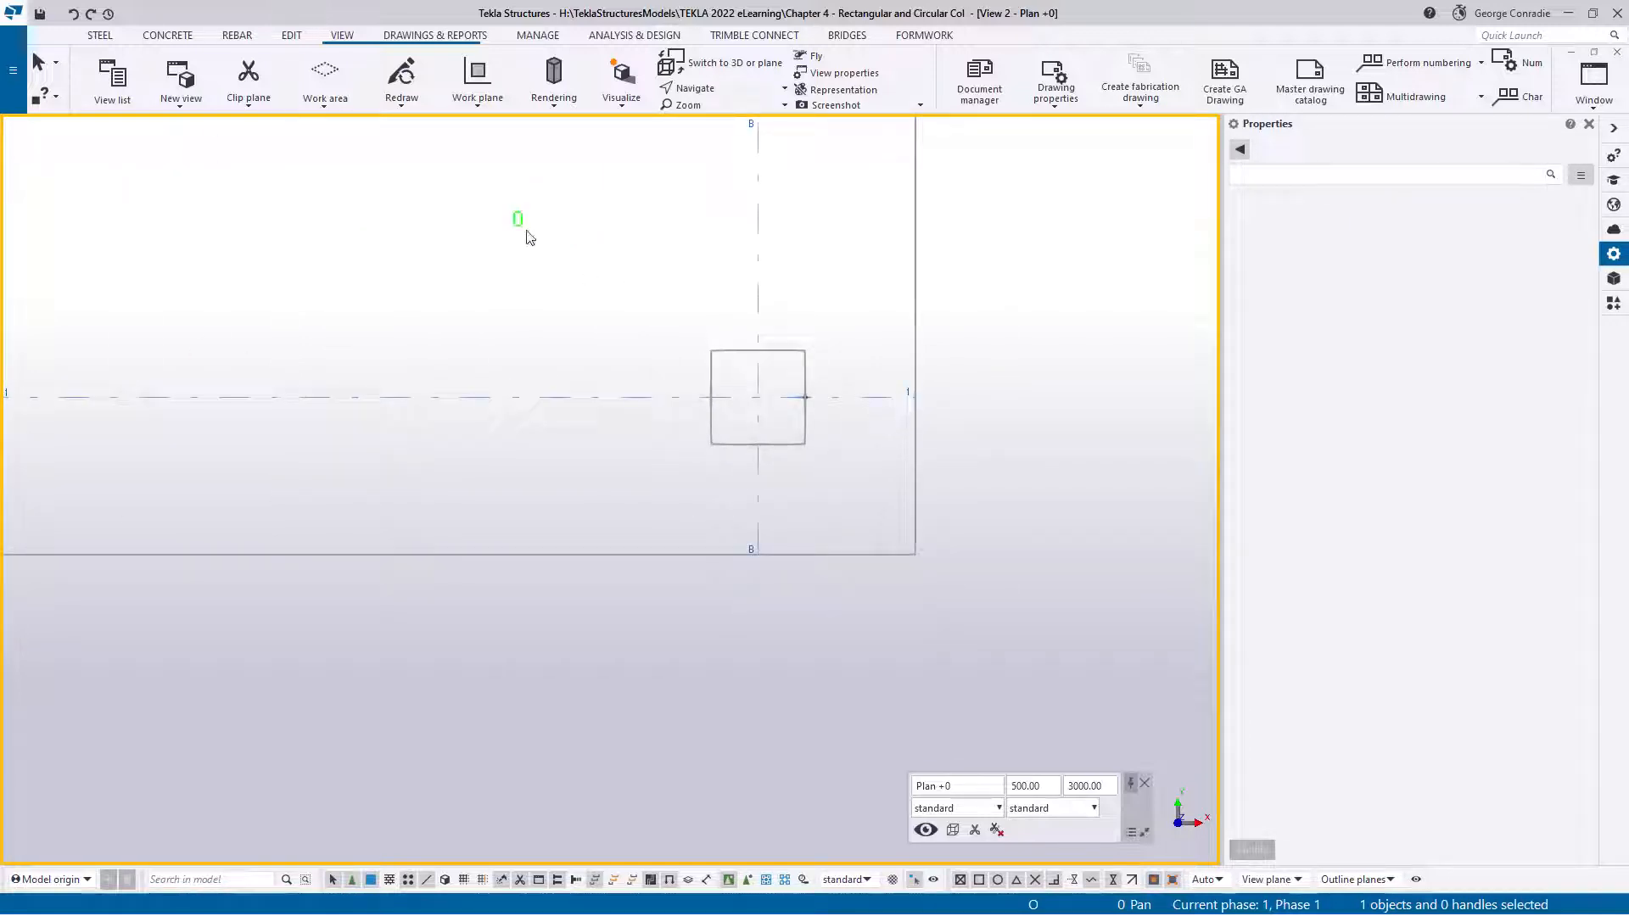
pyautogui.moveTo(526, 231); pyautogui.dragTo(979, 636)
pyautogui.rightClick(1064, 530)
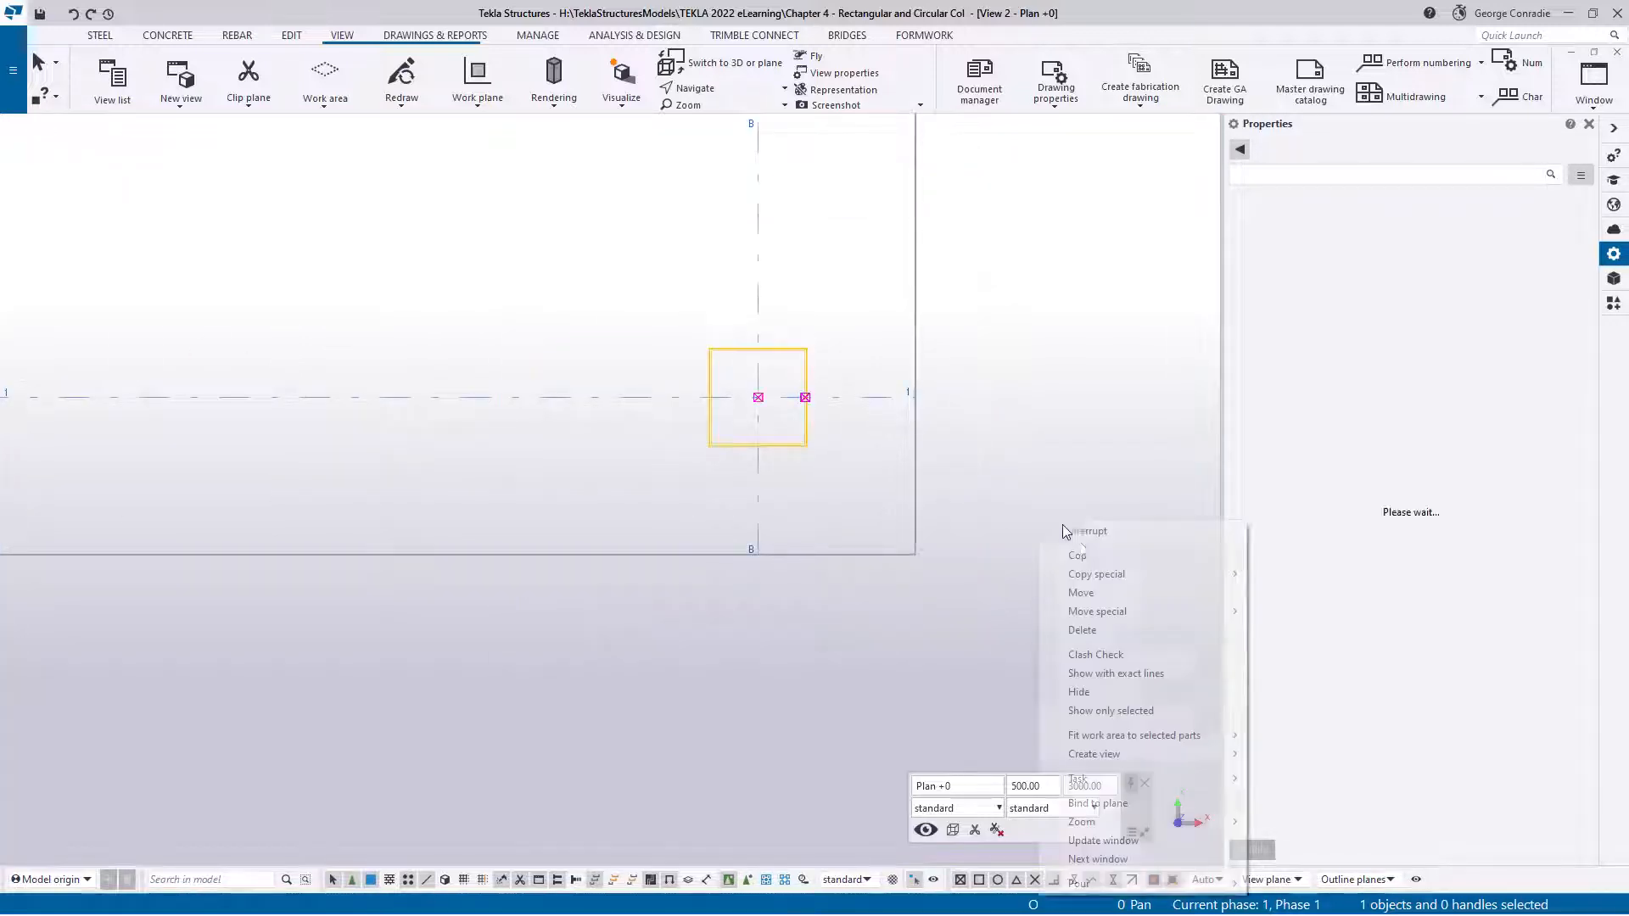
pyautogui.moveTo(1188, 735)
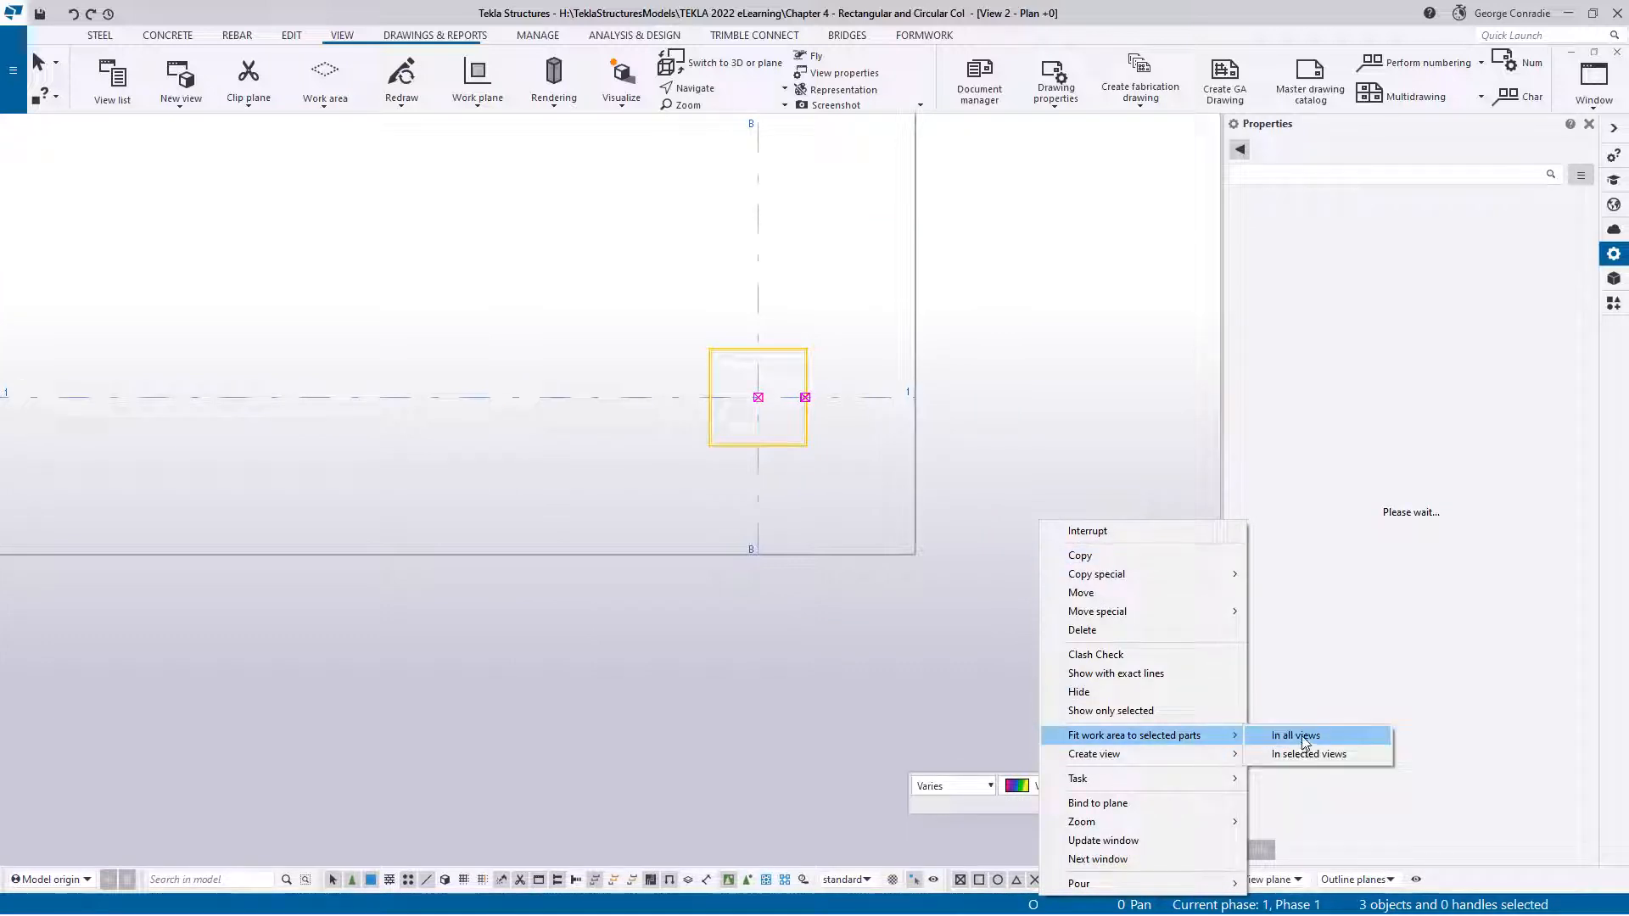
pyautogui.click(1303, 737)
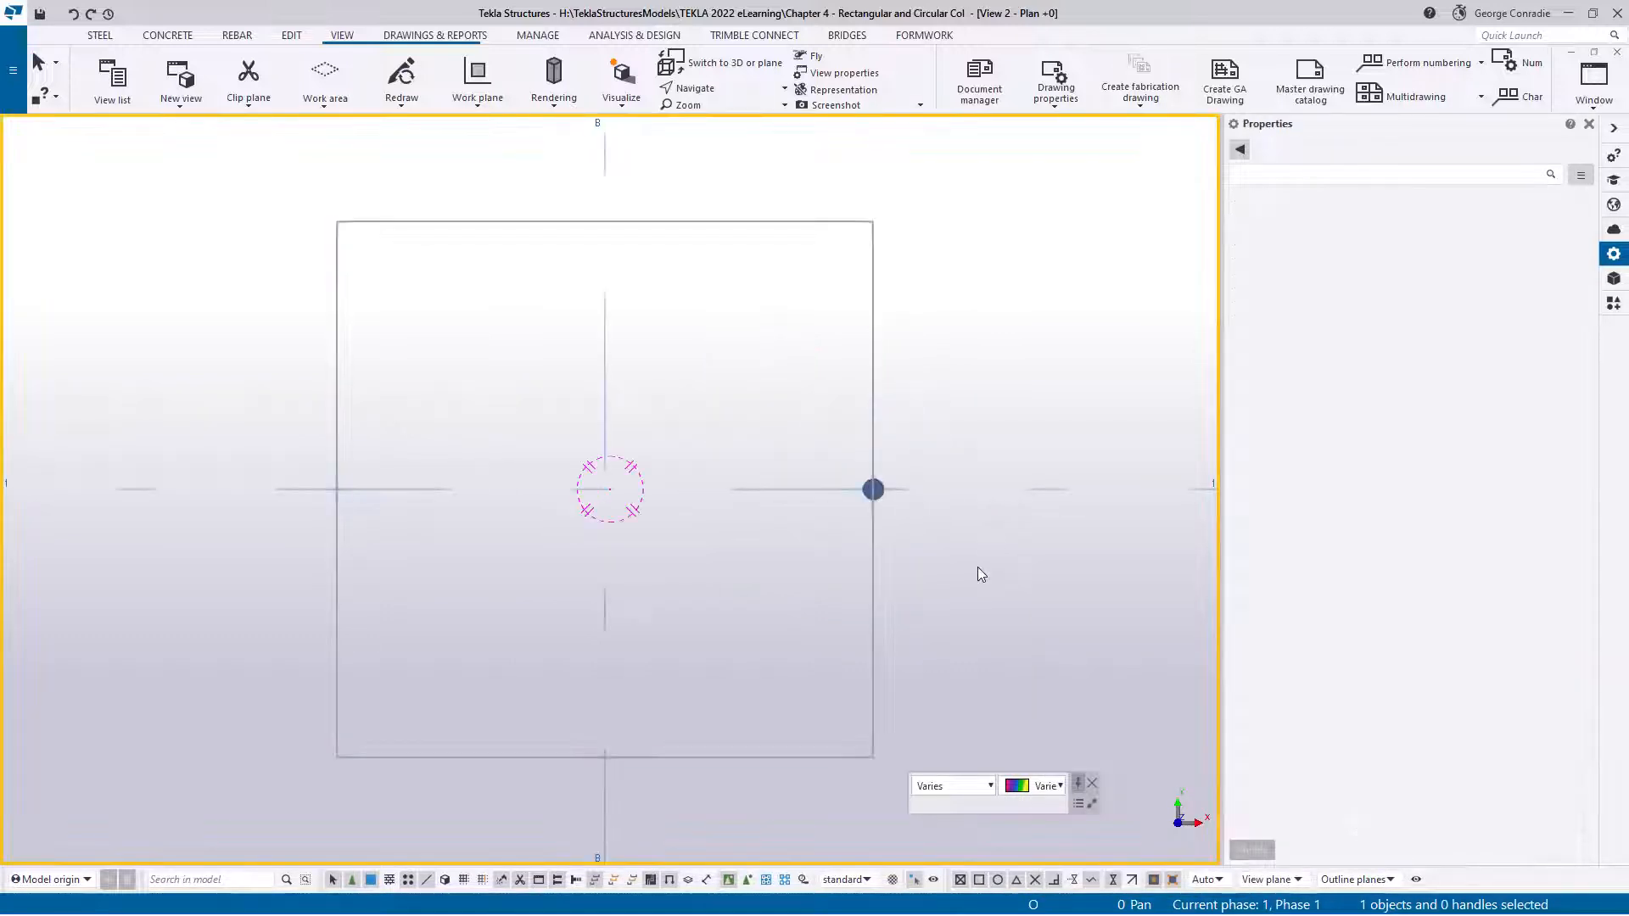
# Step: Select the new single bar at the B-1 column's edge in plan and display it in the Elevation Grid 1 view
pyautogui.scroll(5, 818, 478)
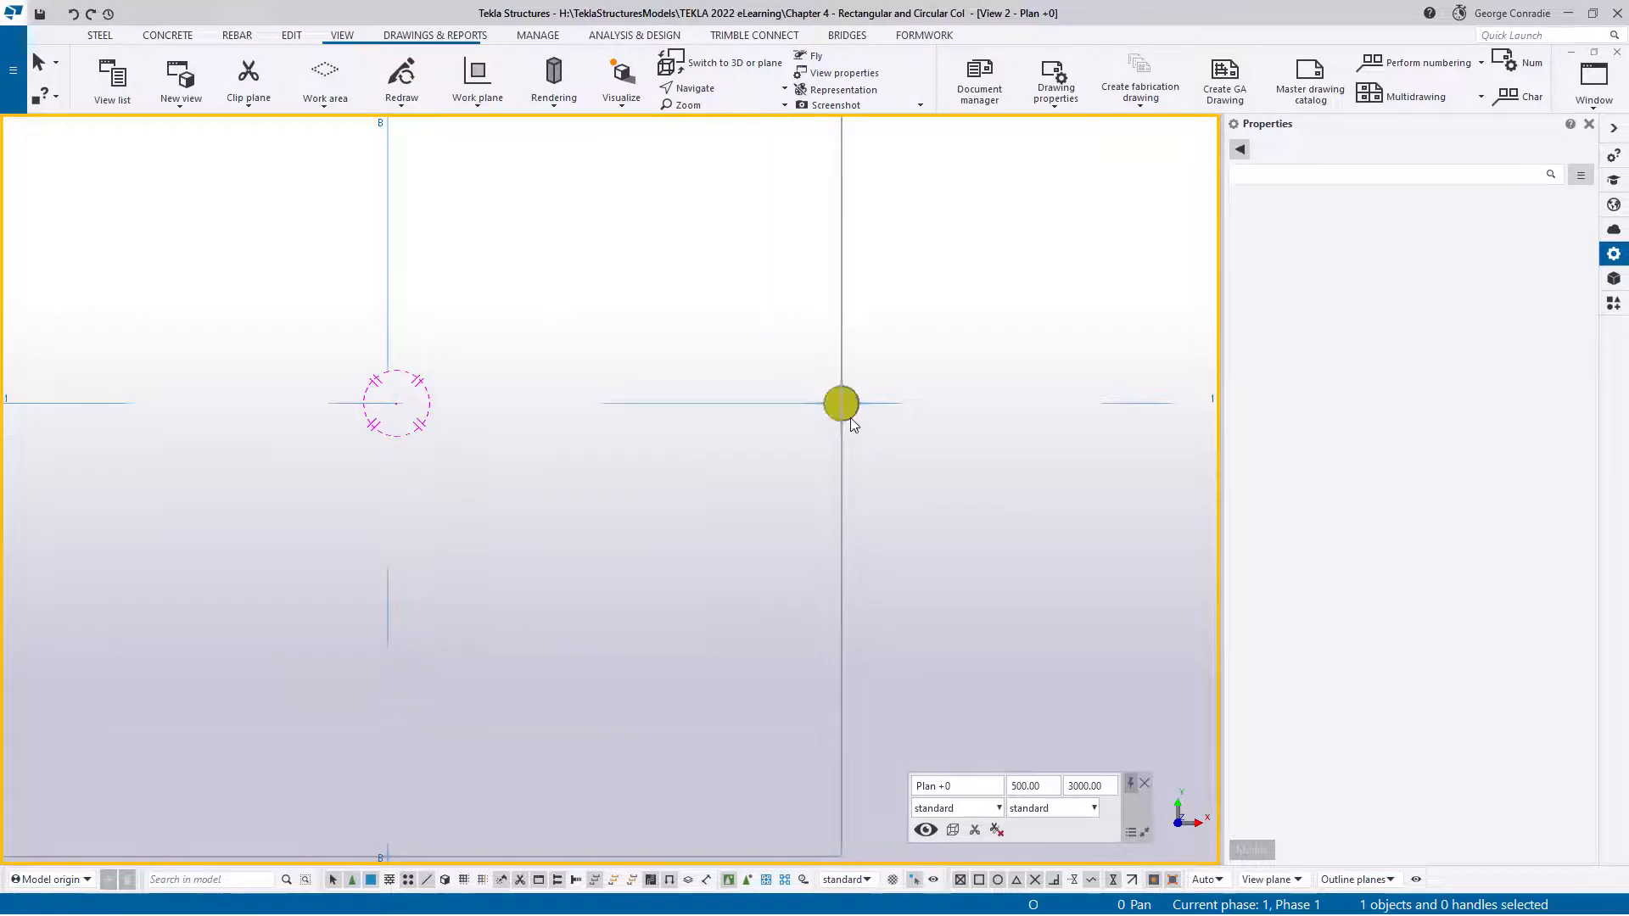
pyautogui.click(850, 417)
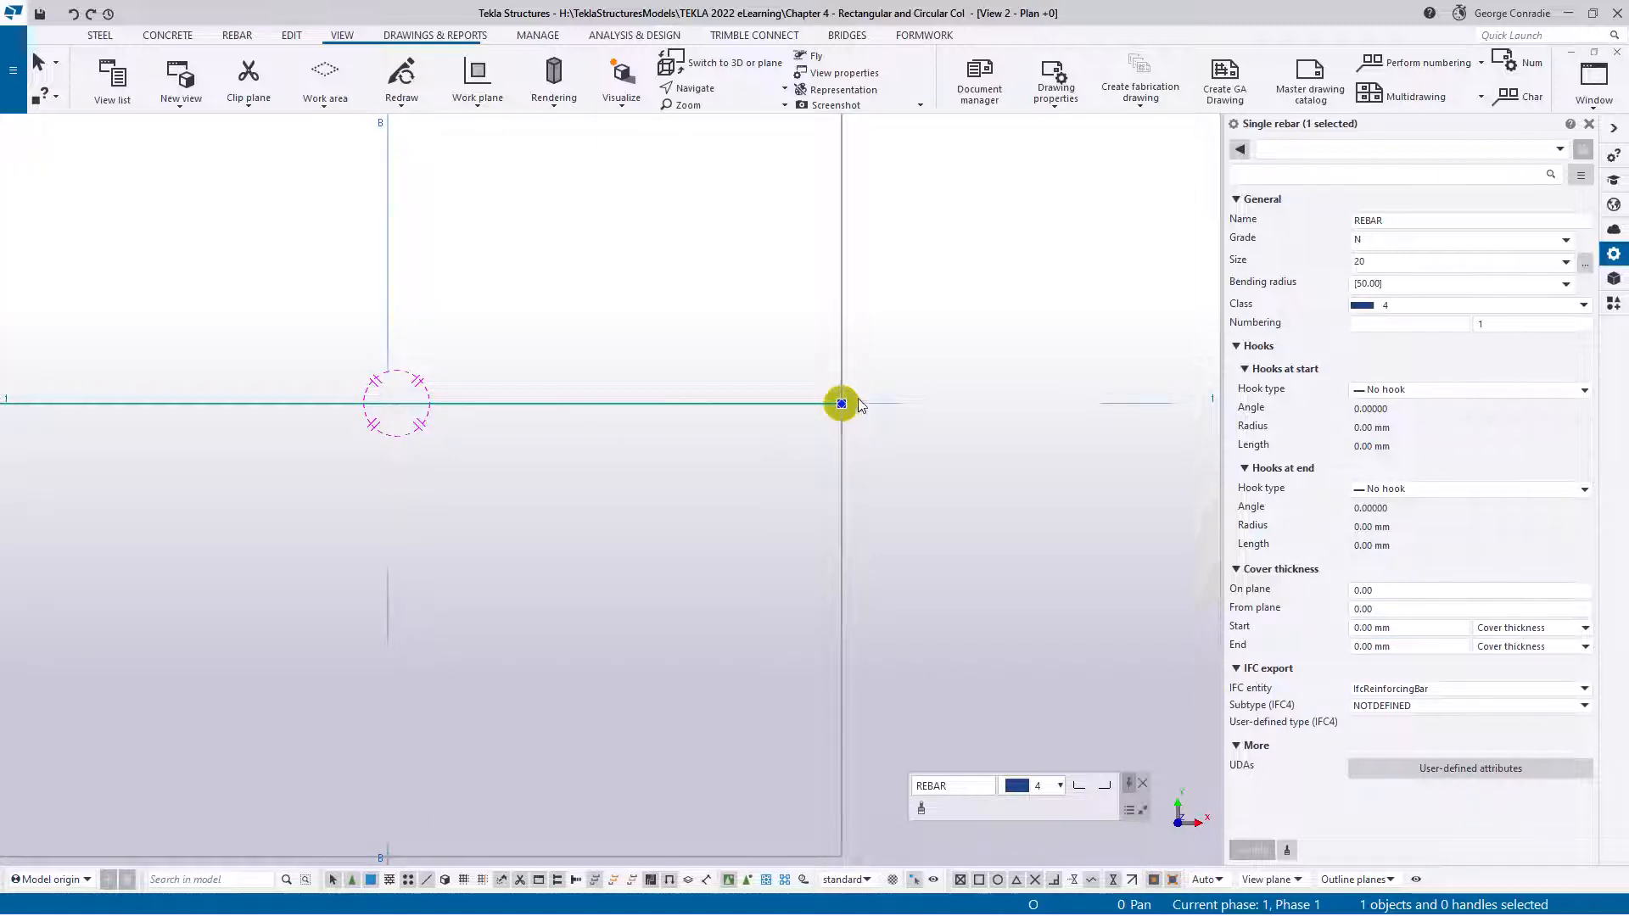
pyautogui.scroll(-2, 829, 471)
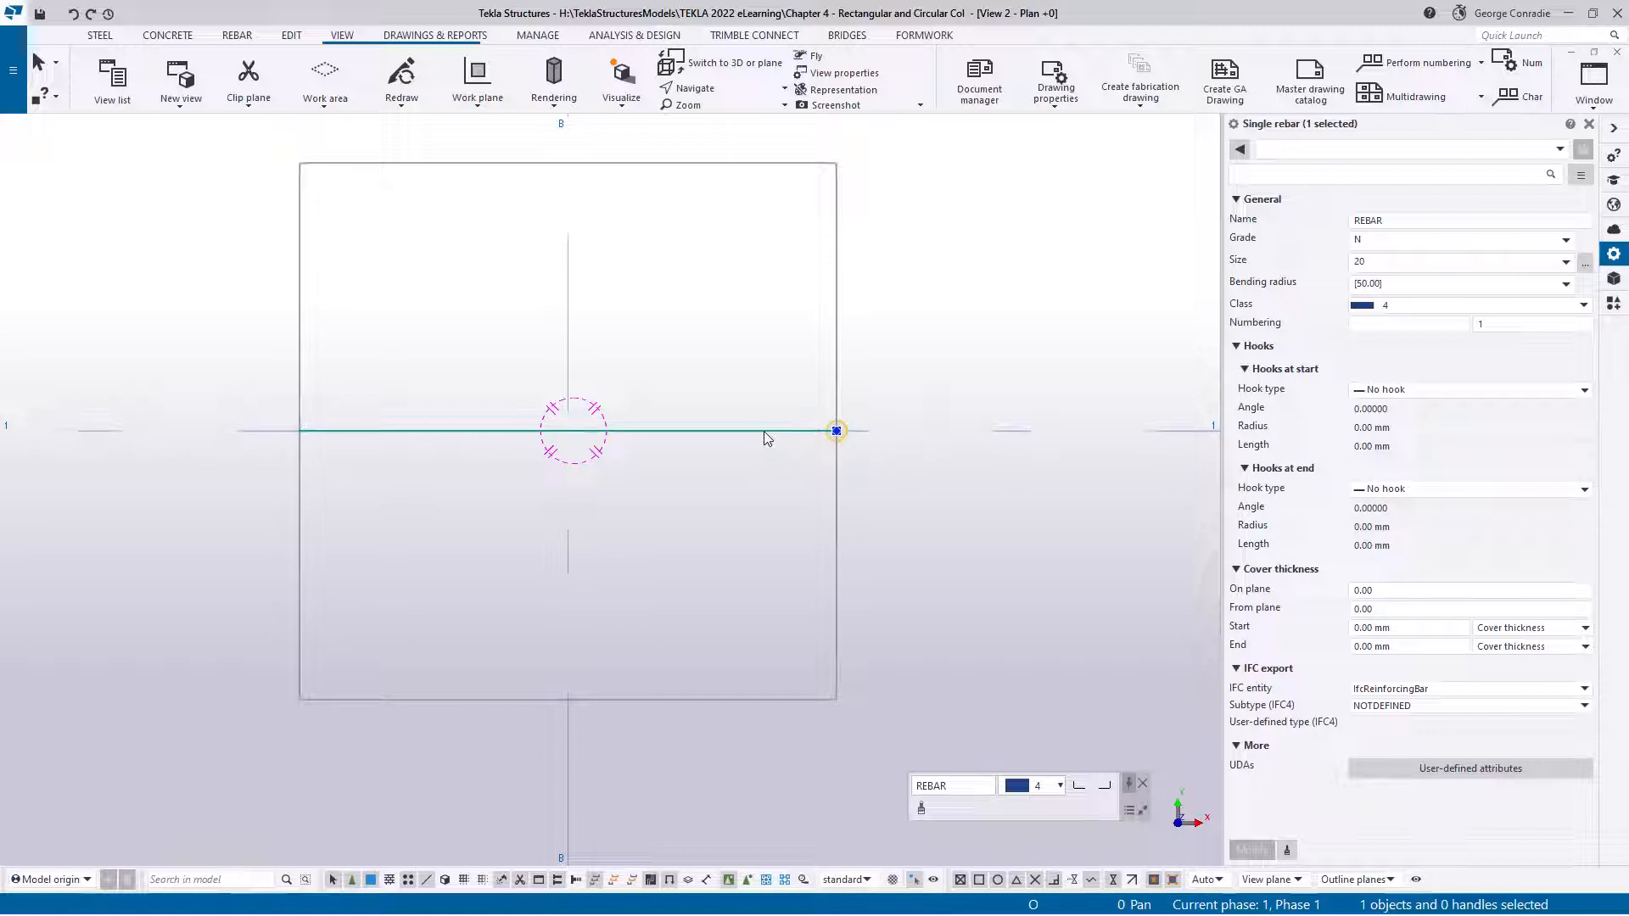
pyautogui.hotkey('ctrl', 'Tab')
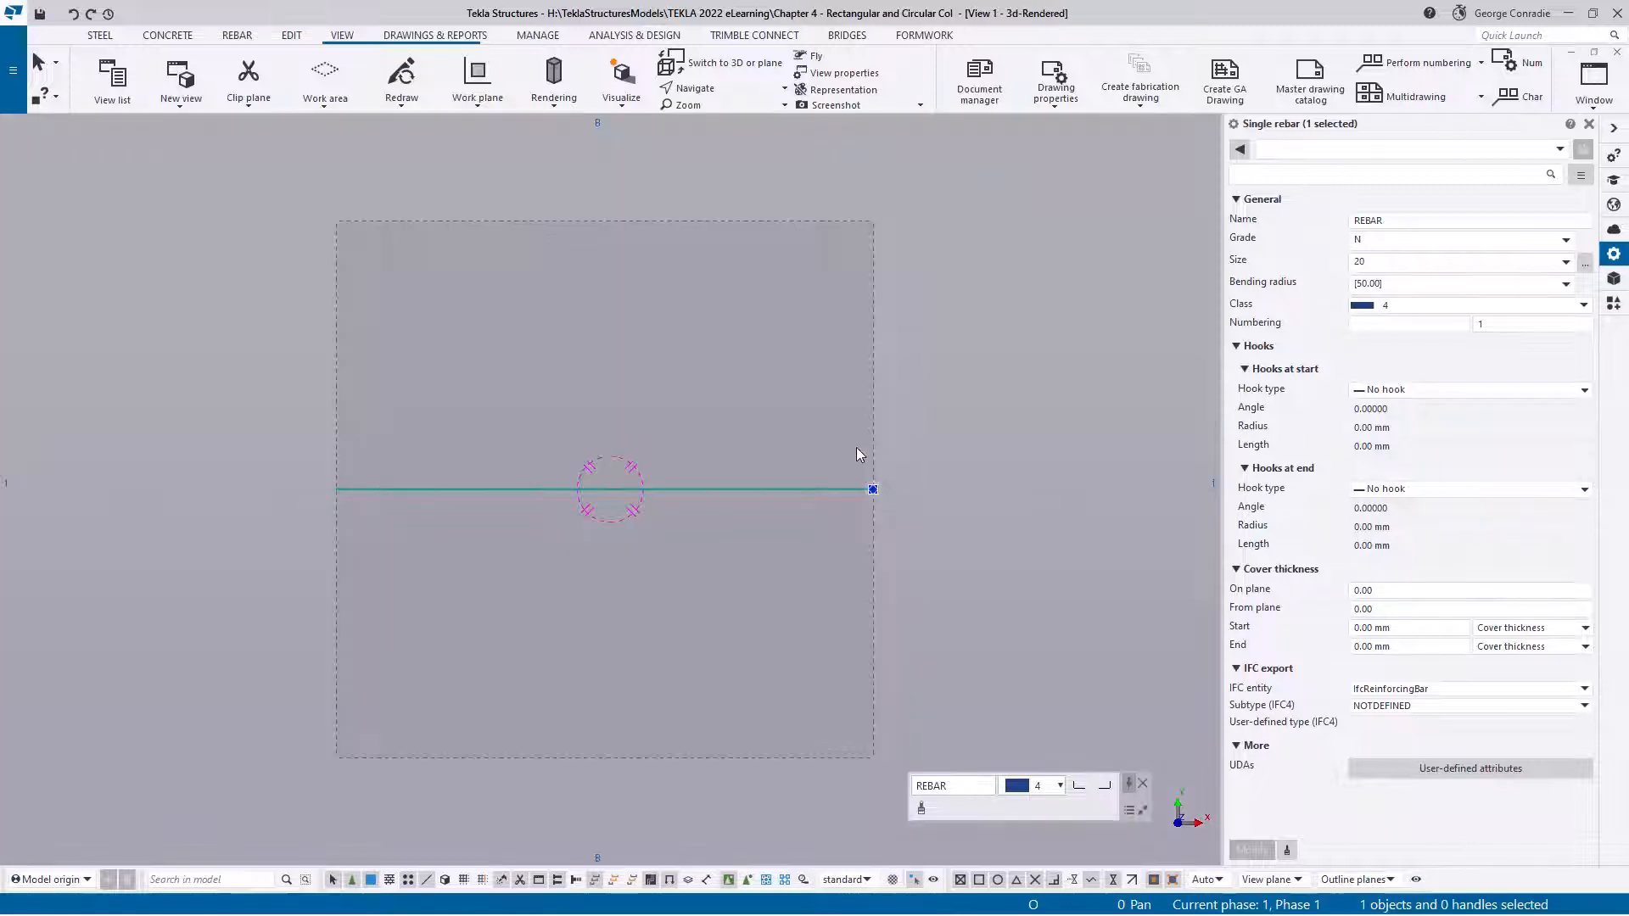
pyautogui.hotkey('ctrl', 'Tab')
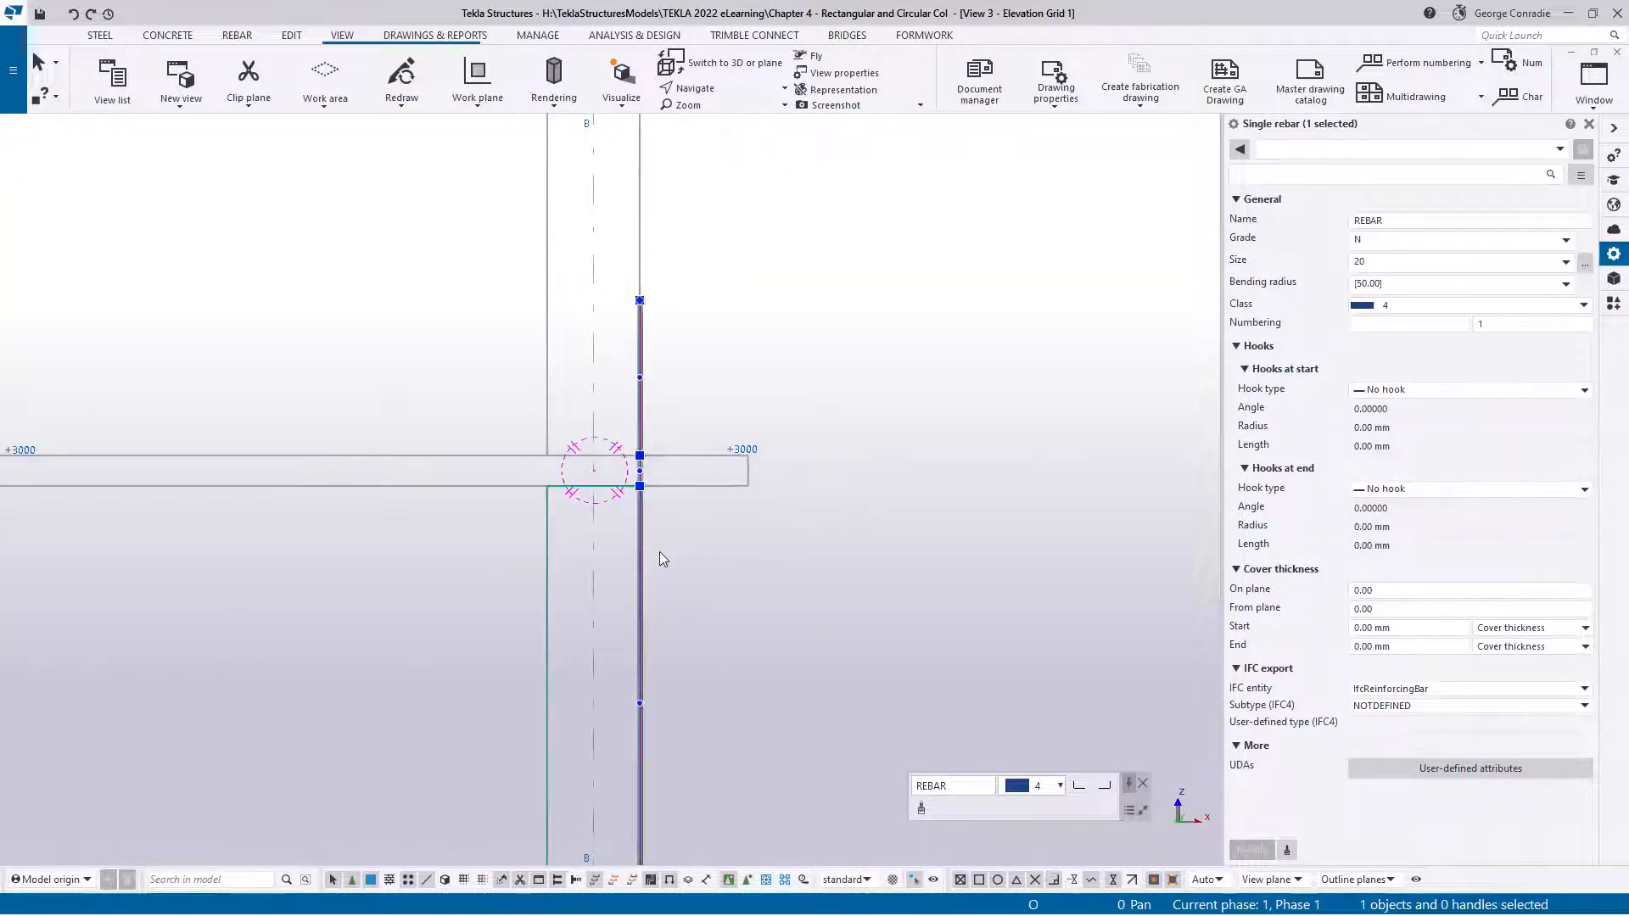
pyautogui.scroll(2, 660, 551)
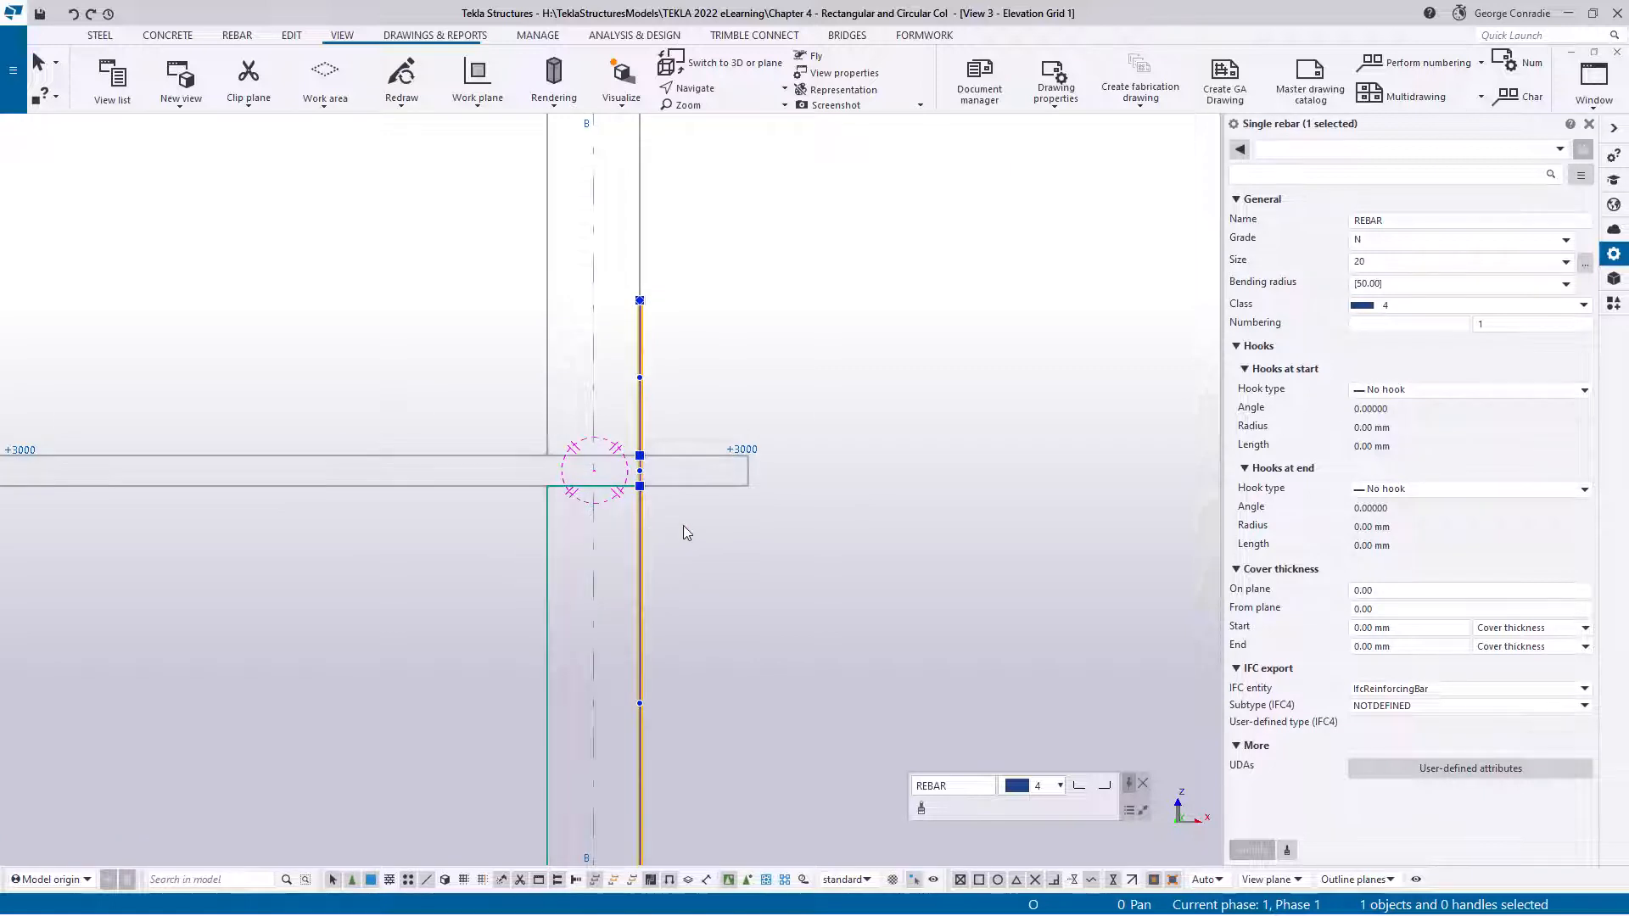
# Step: Move the bar's two upper handles linearly by dX -23 mm in the elevation to crank the bar within the slab depth
pyautogui.moveTo(705, 507); pyautogui.dragTo(833, 444, button='middle')
pyautogui.scroll(1, 816, 334)
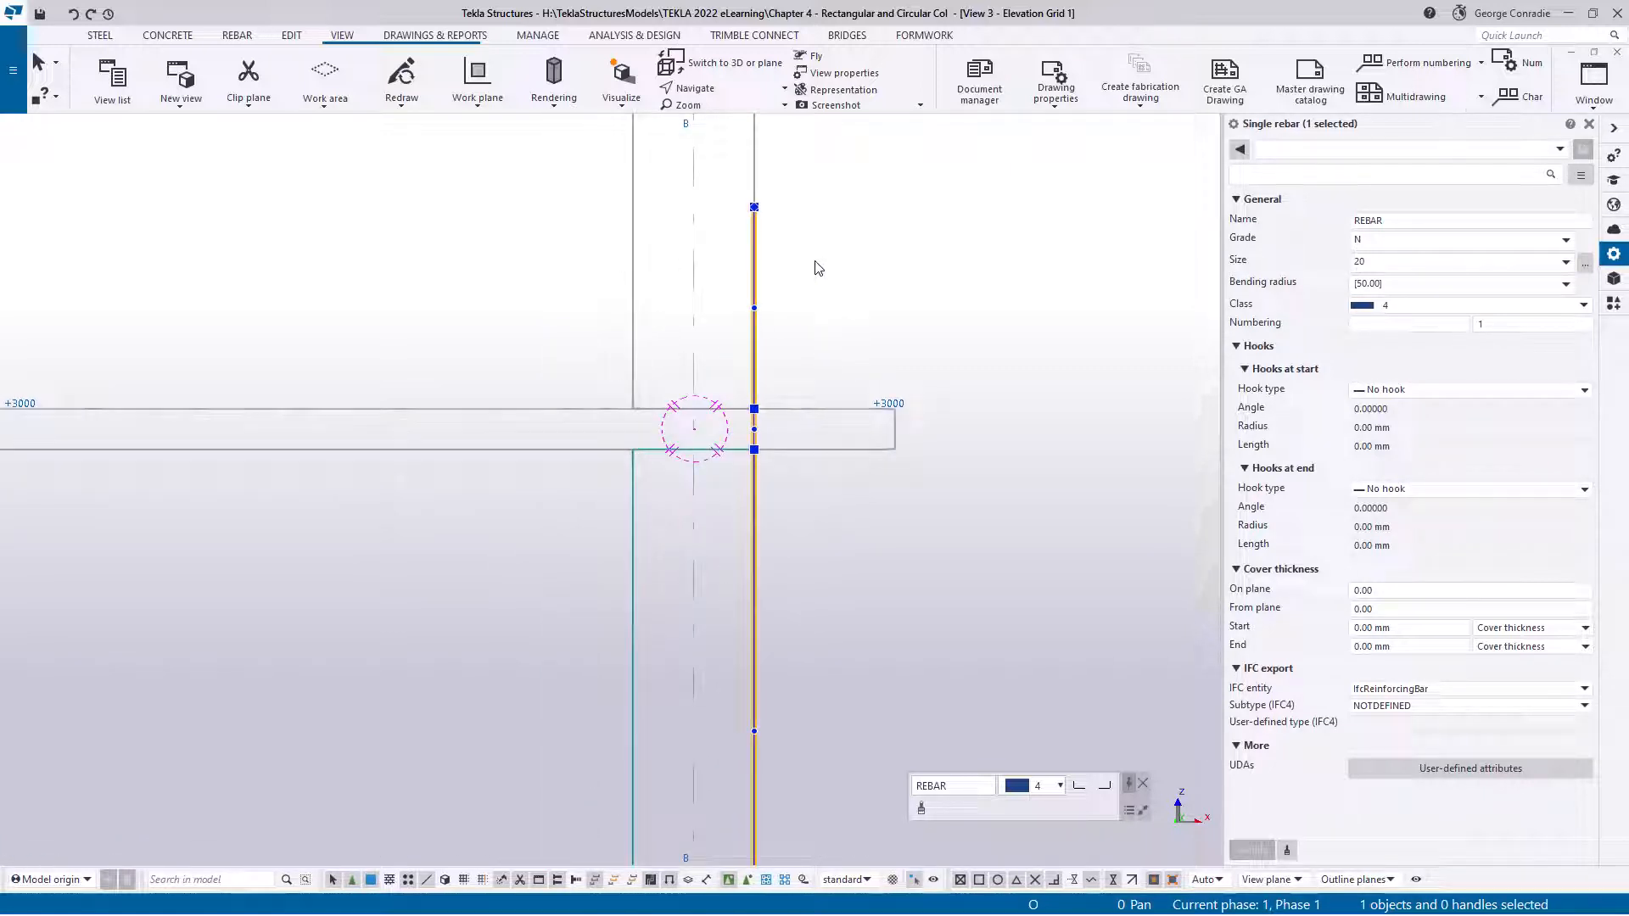
pyautogui.moveTo(728, 162); pyautogui.dragTo(797, 420)
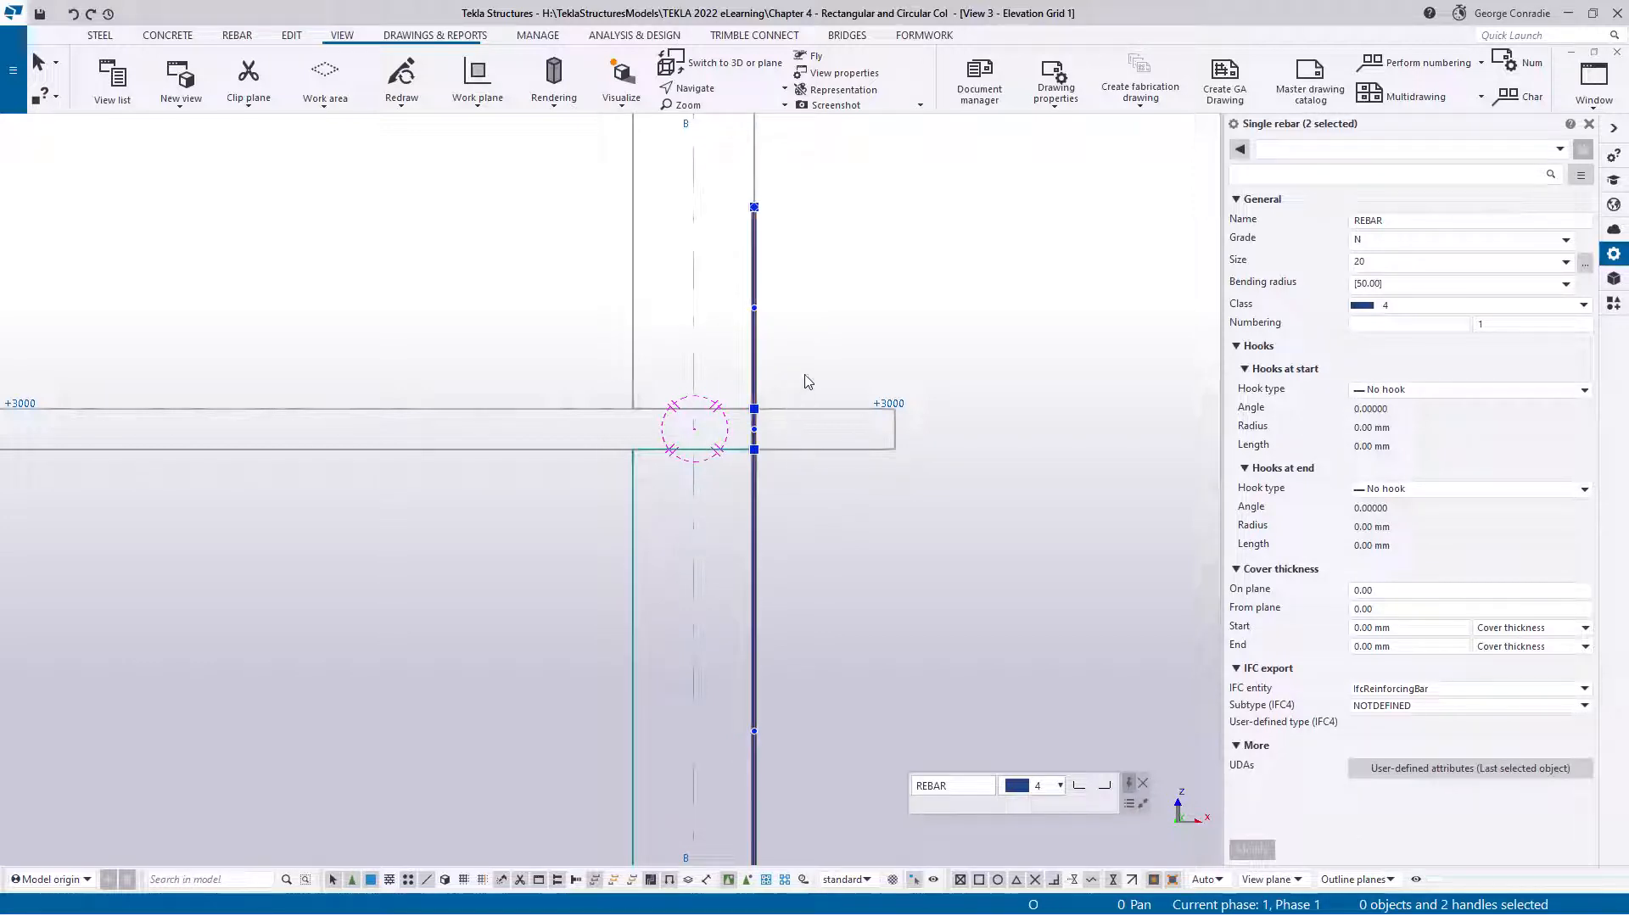
pyautogui.rightClick(805, 380)
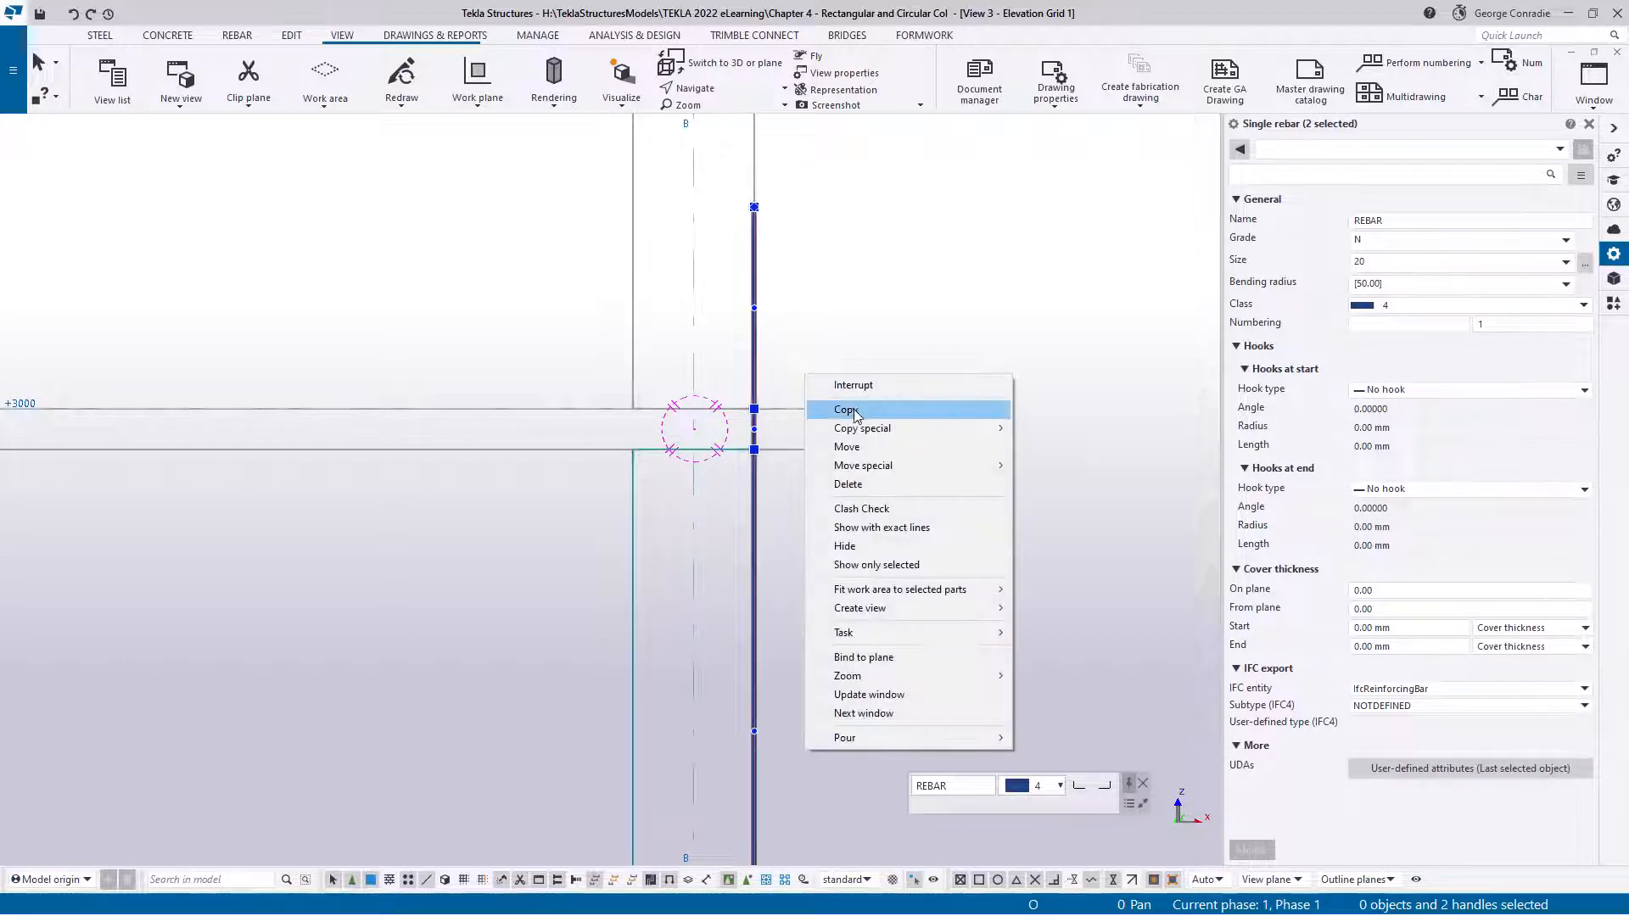
pyautogui.moveTo(874, 469)
pyautogui.click(1052, 464)
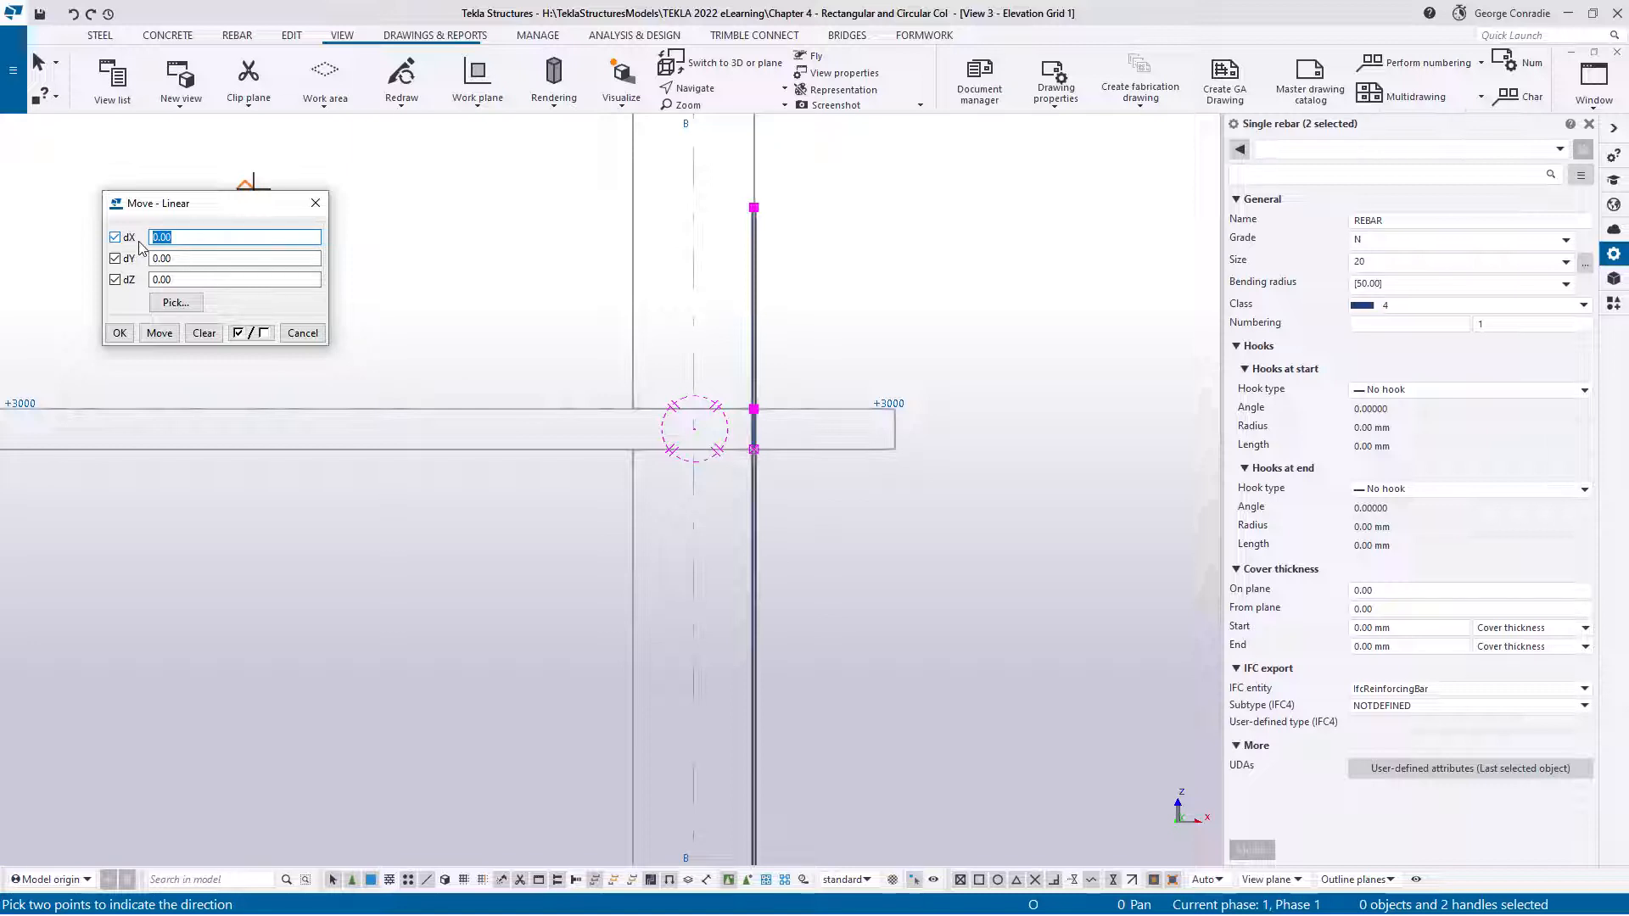
pyautogui.write('-23')
pyautogui.click(160, 333)
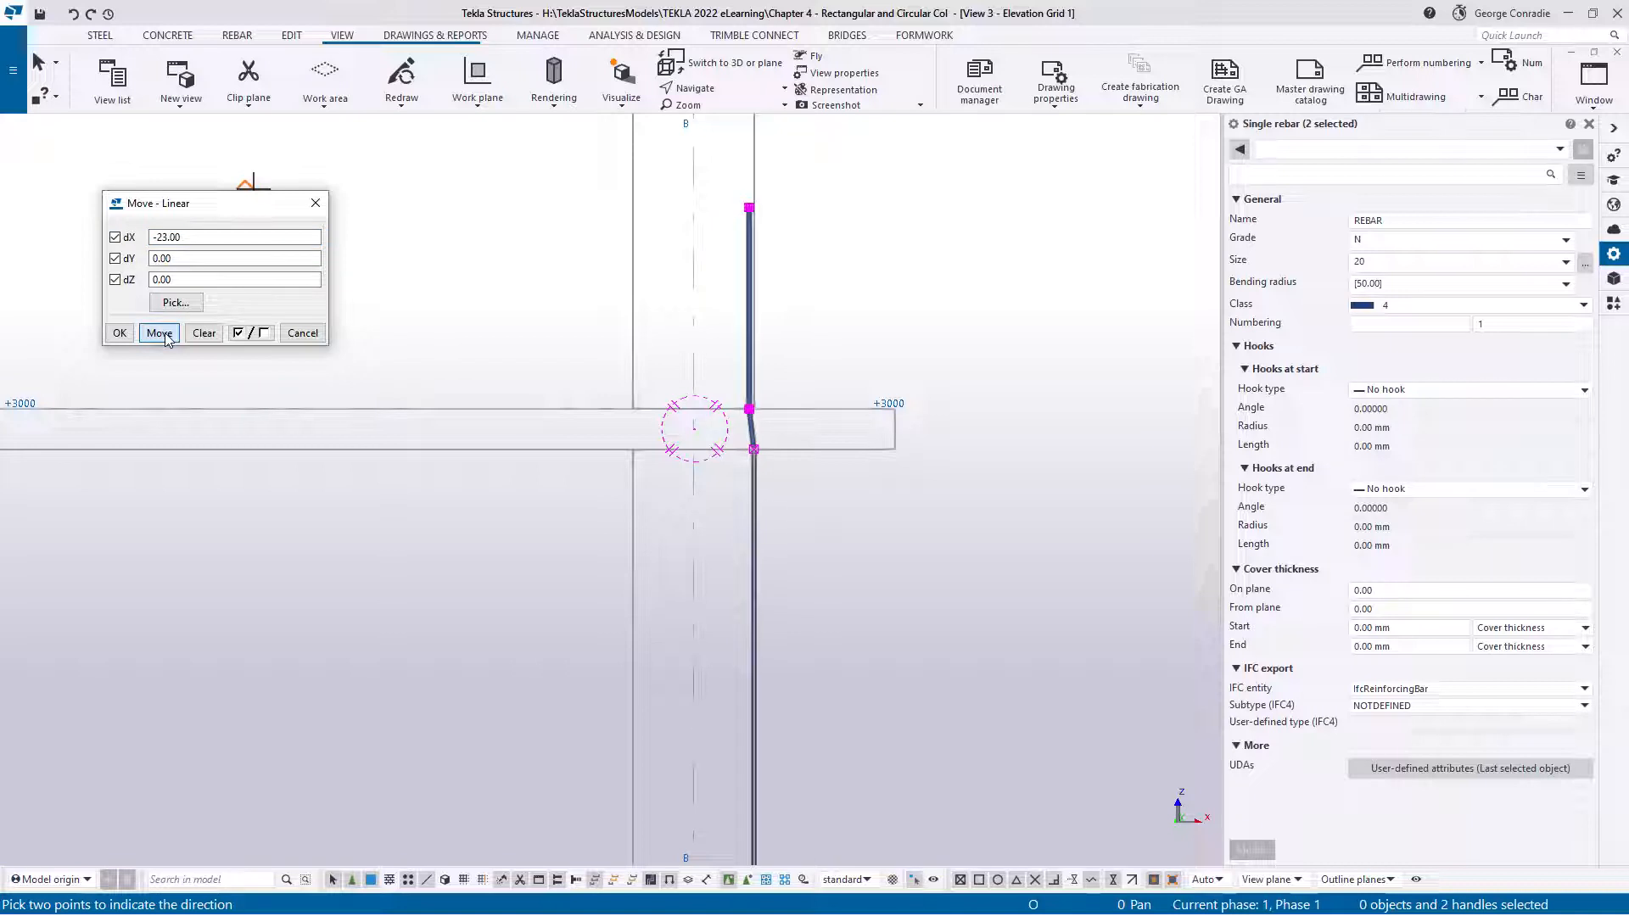
pyautogui.click(302, 333)
pyautogui.rightClick(854, 335)
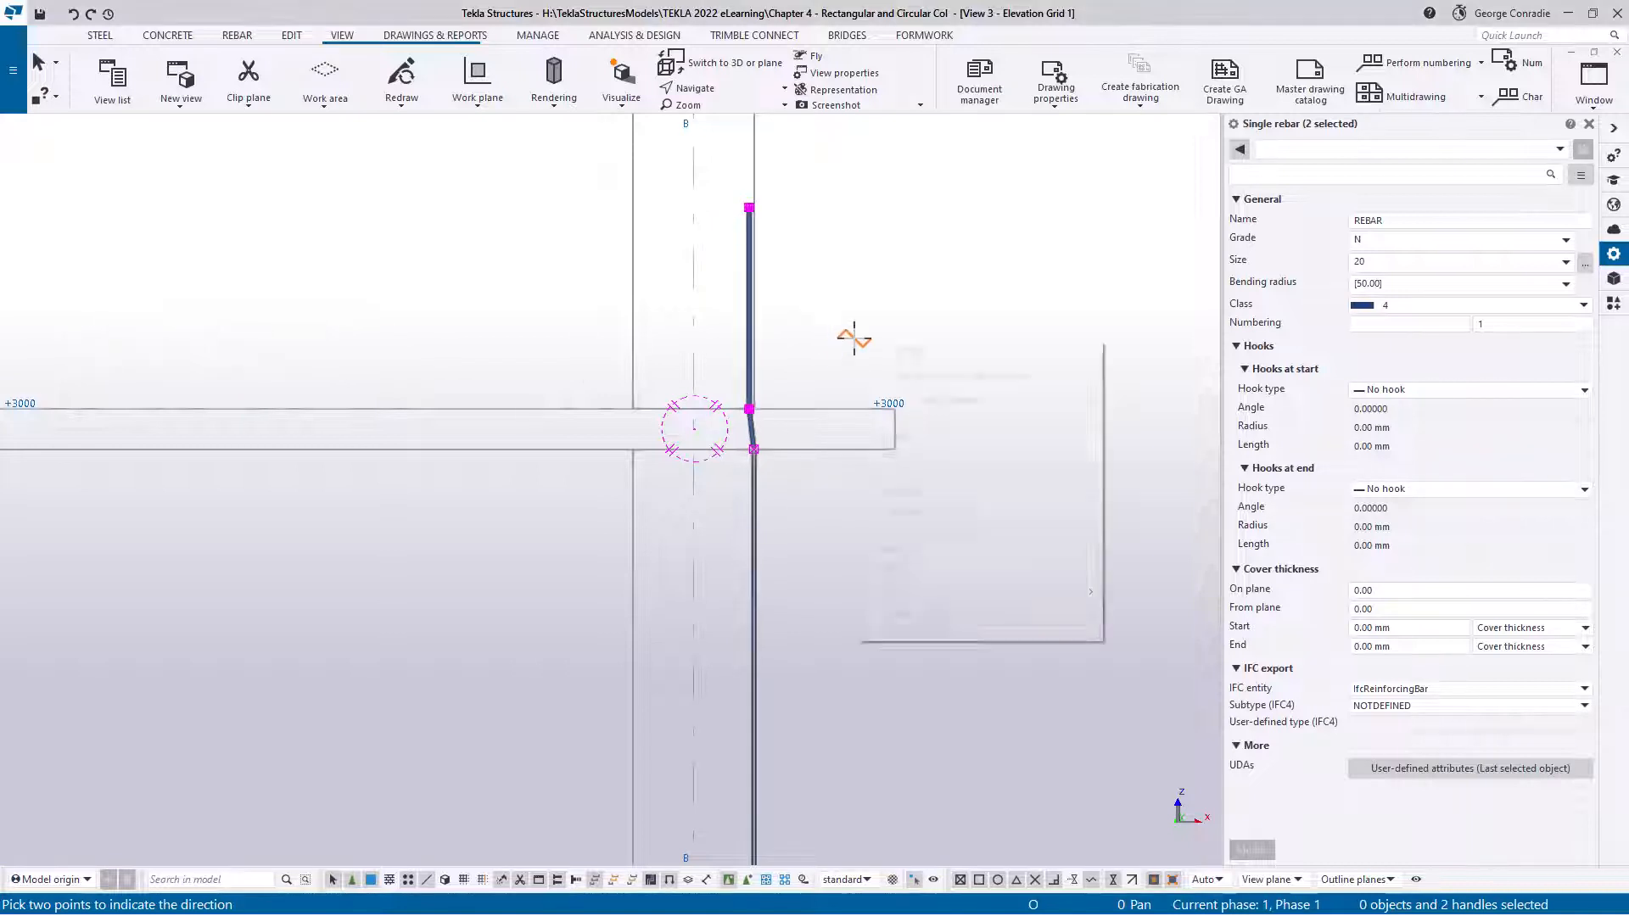
pyautogui.click(896, 350)
pyautogui.click(848, 480)
# Step: Select the cranked bar in the Plan +0 view and set its on-plane cover thickness to -35 mm
pyautogui.scroll(3, 799, 473)
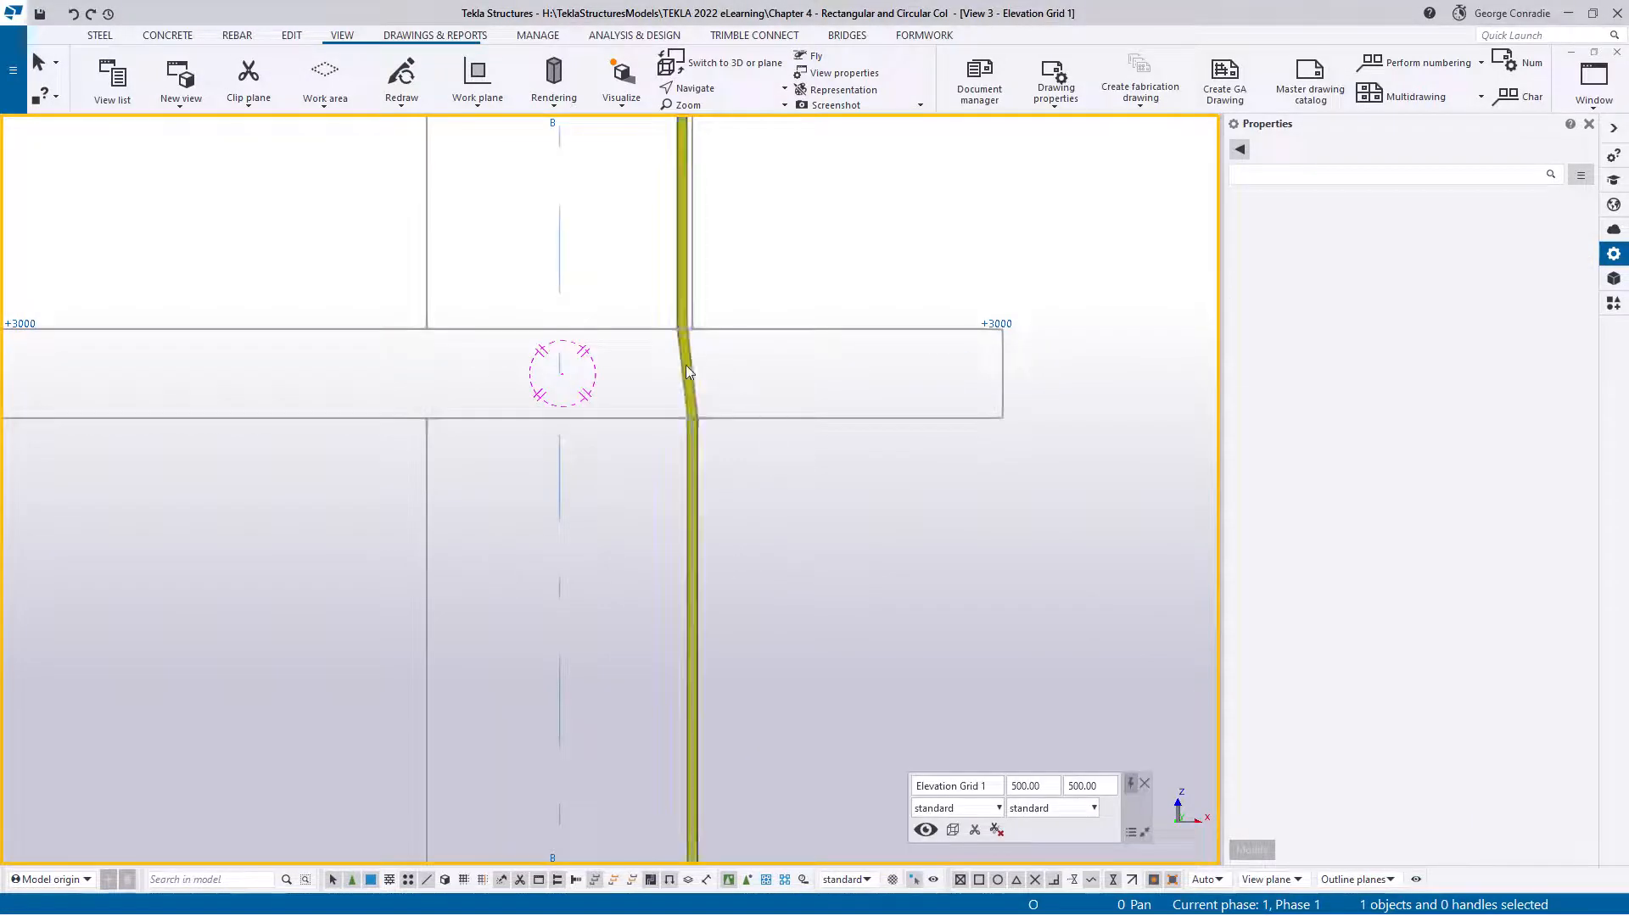
pyautogui.click(686, 365)
pyautogui.click(882, 589)
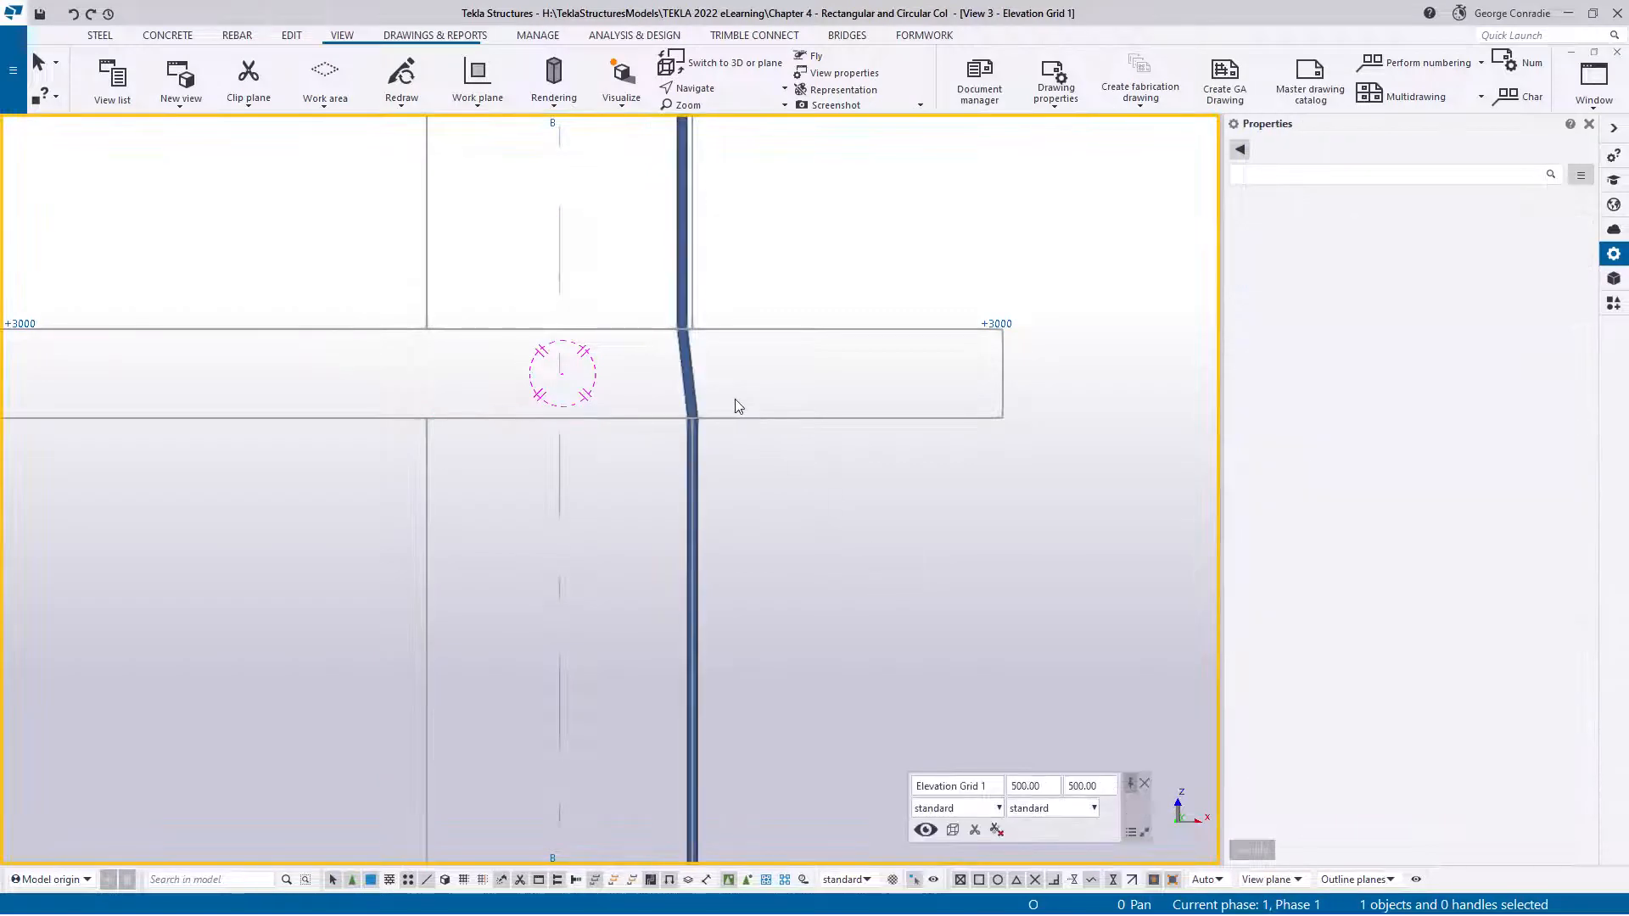
pyautogui.hotkey('ctrl', 'Tab')
pyautogui.scroll(4, 838, 438)
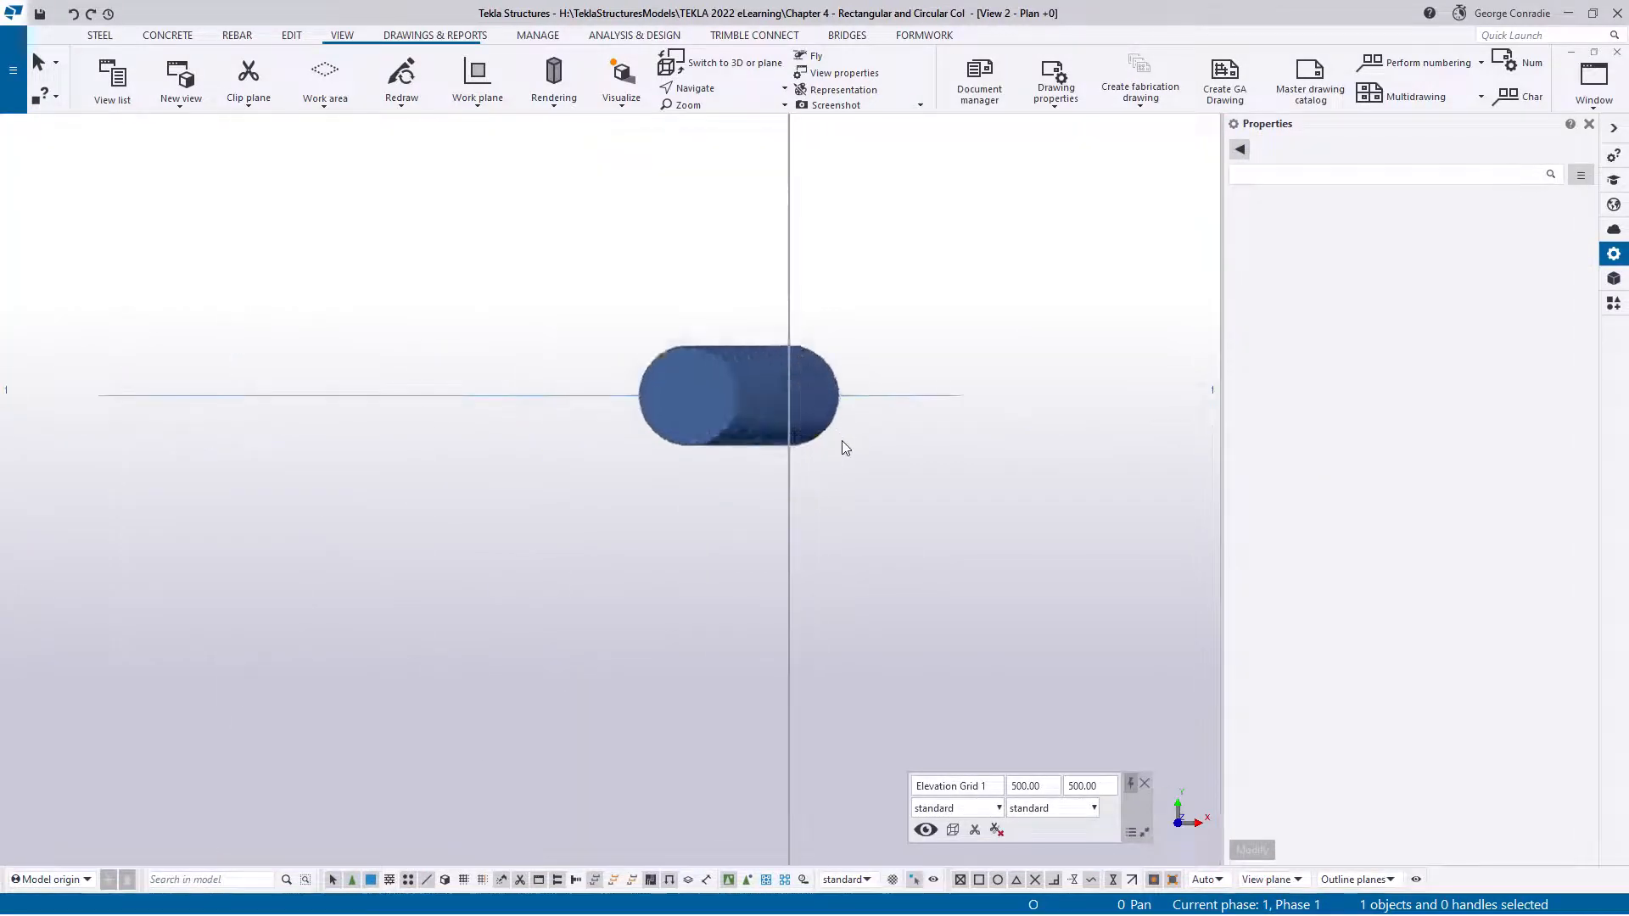
pyautogui.click(727, 440)
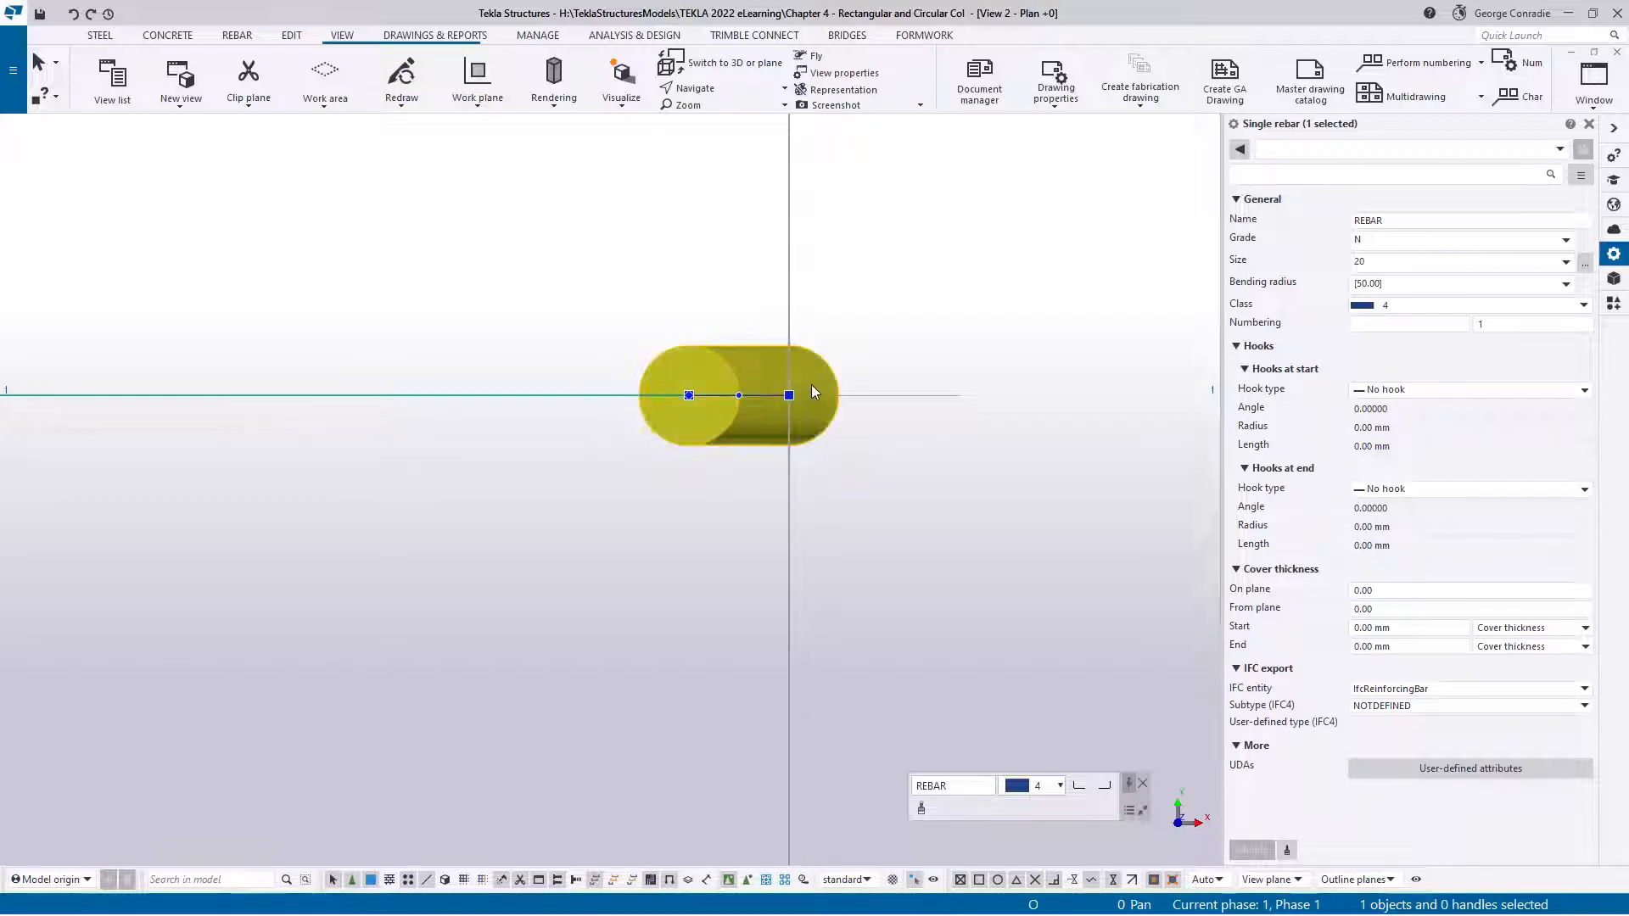
pyautogui.click(1359, 591)
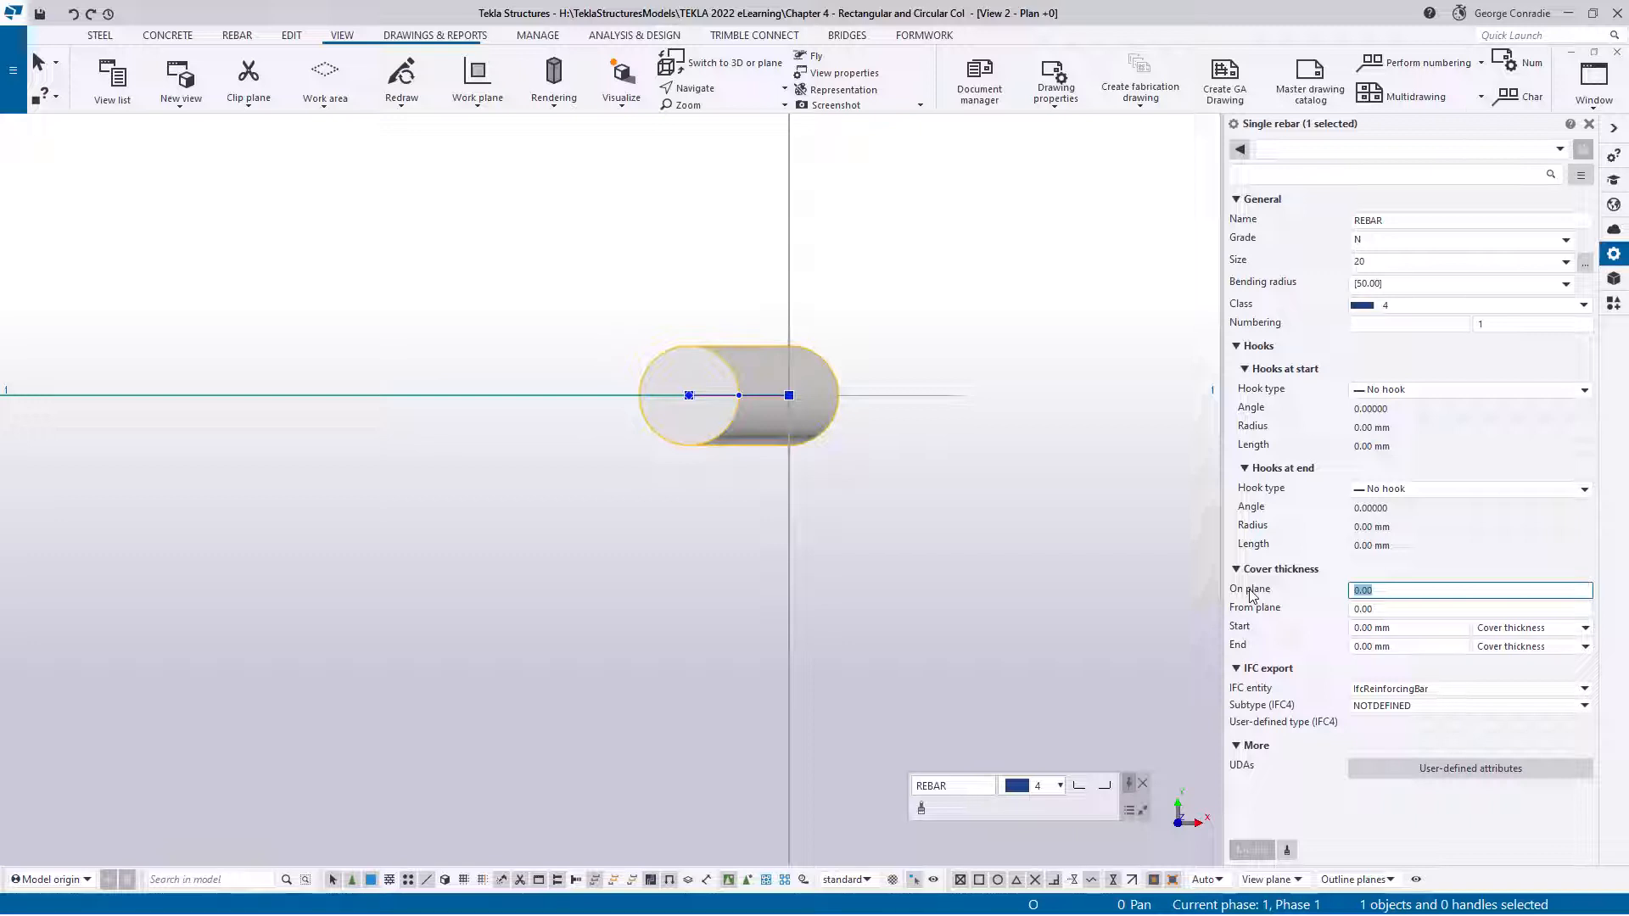
pyautogui.write('35')
pyautogui.press('Return')
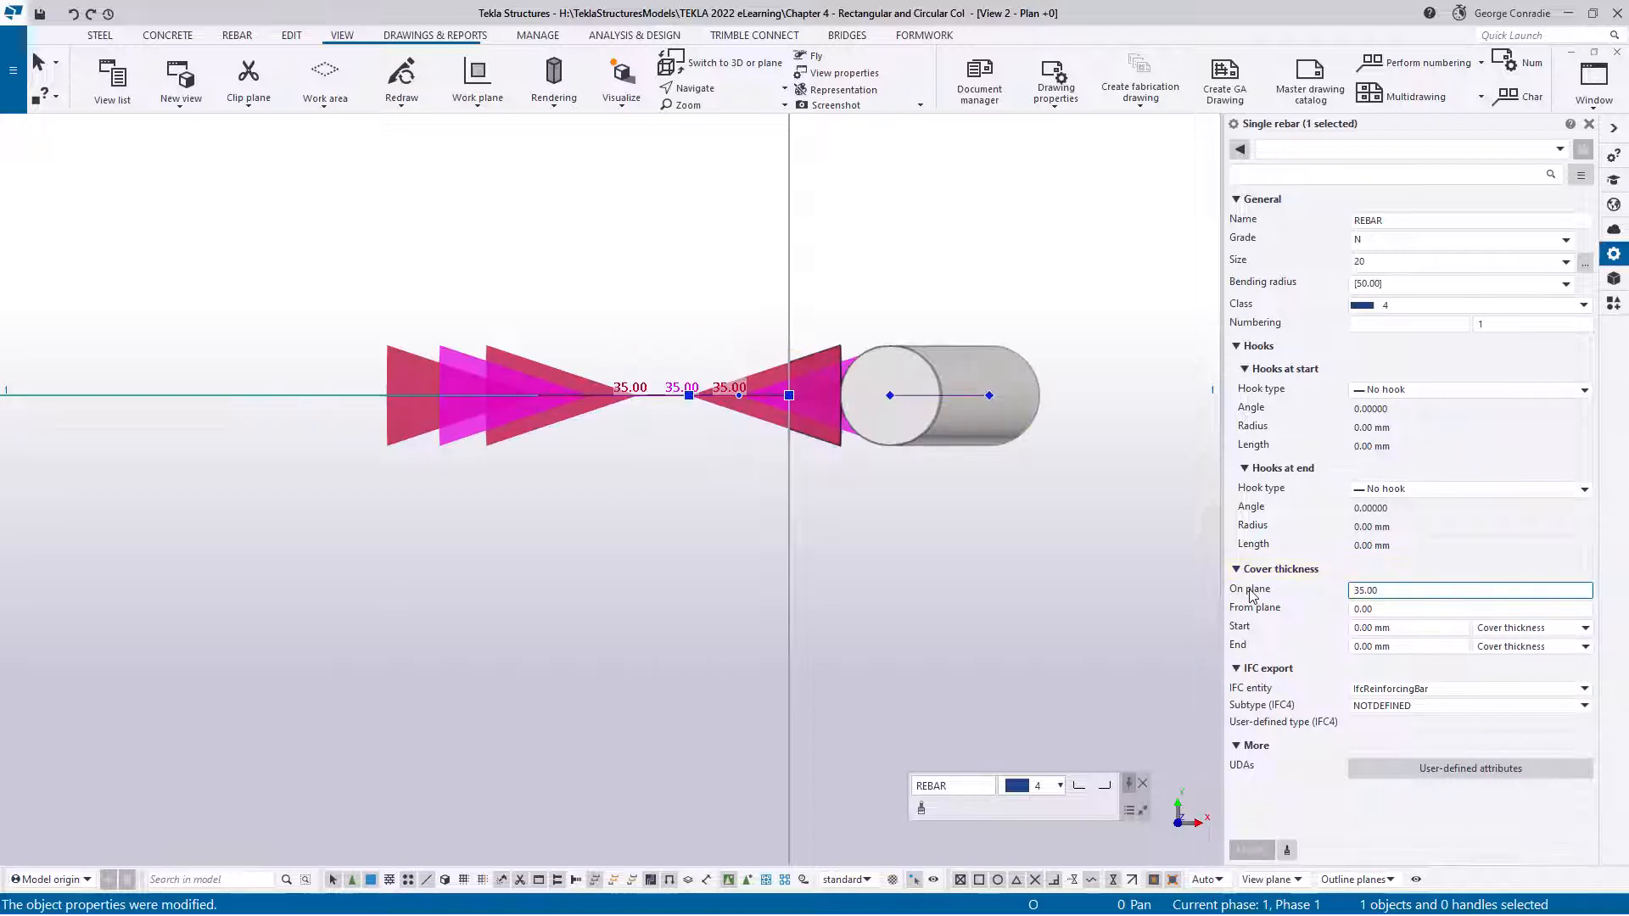
pyautogui.write('-')
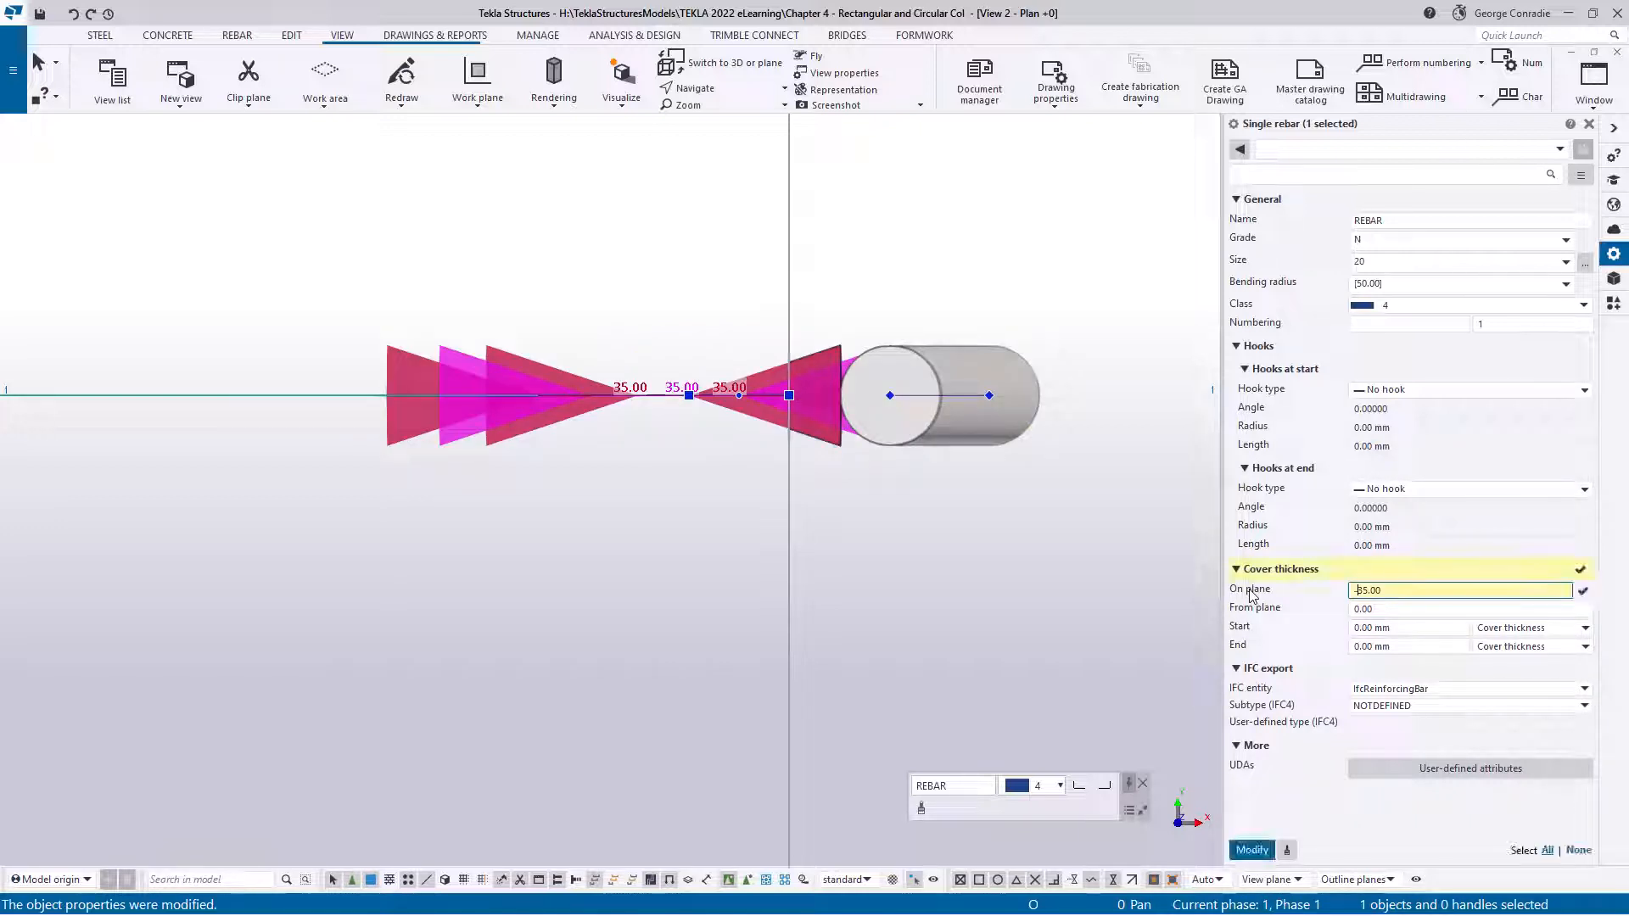
pyautogui.press('Return')
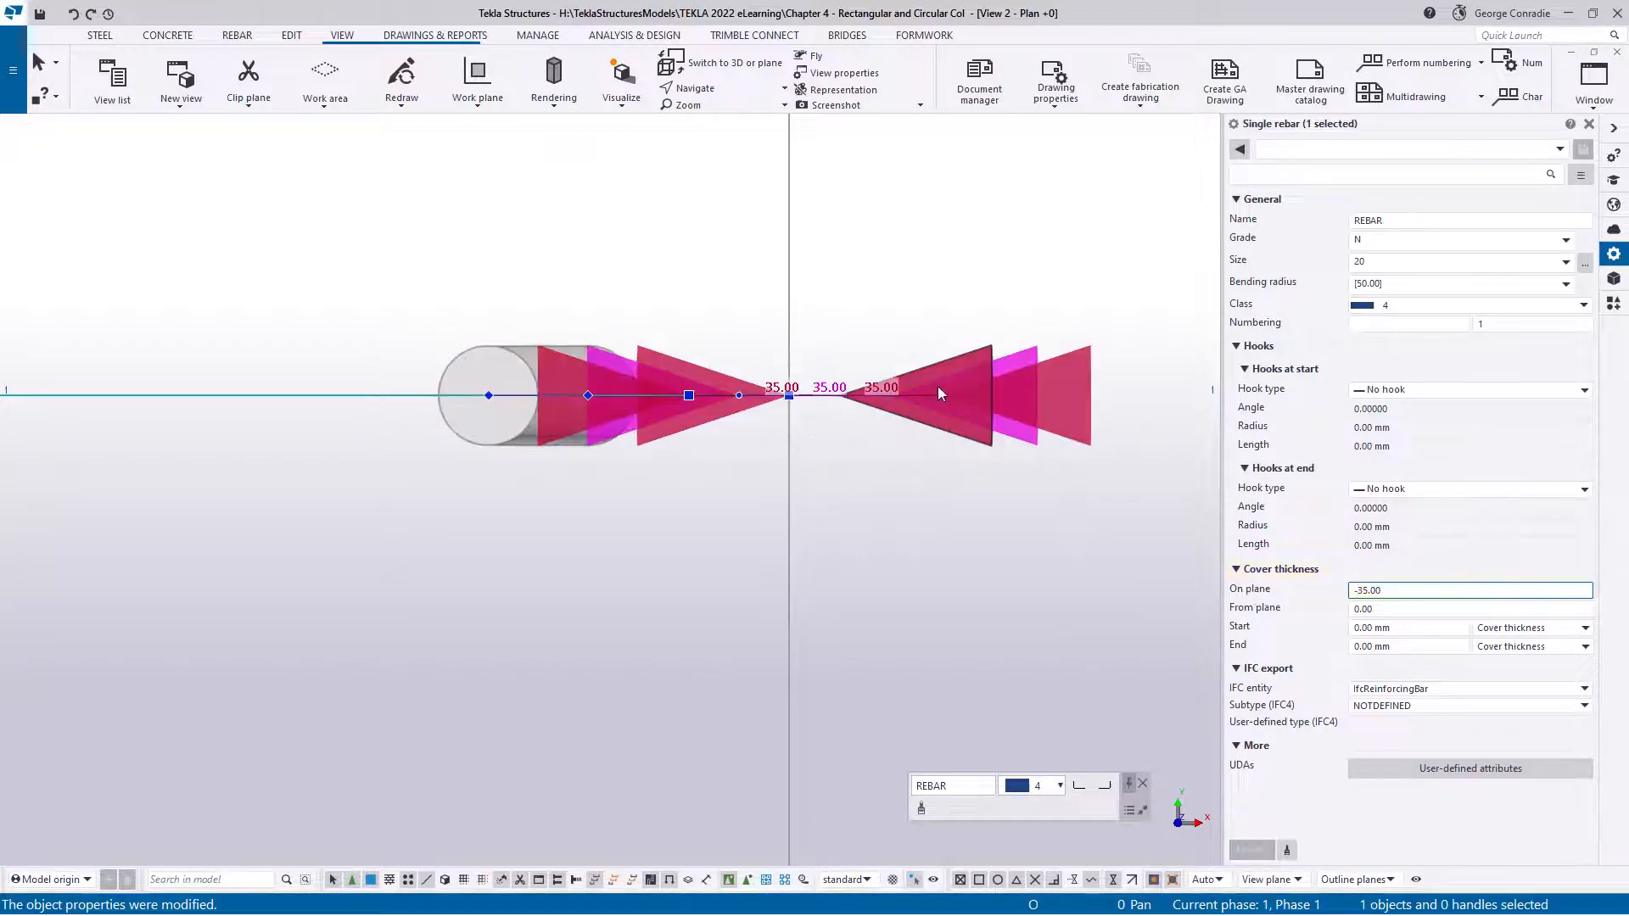
pyautogui.click(889, 485)
# Step: Inspect the bar's cover to the B-1 column face along its height in the Elevation Grid 1 view
pyautogui.hotkey('ctrl', 'Tab')
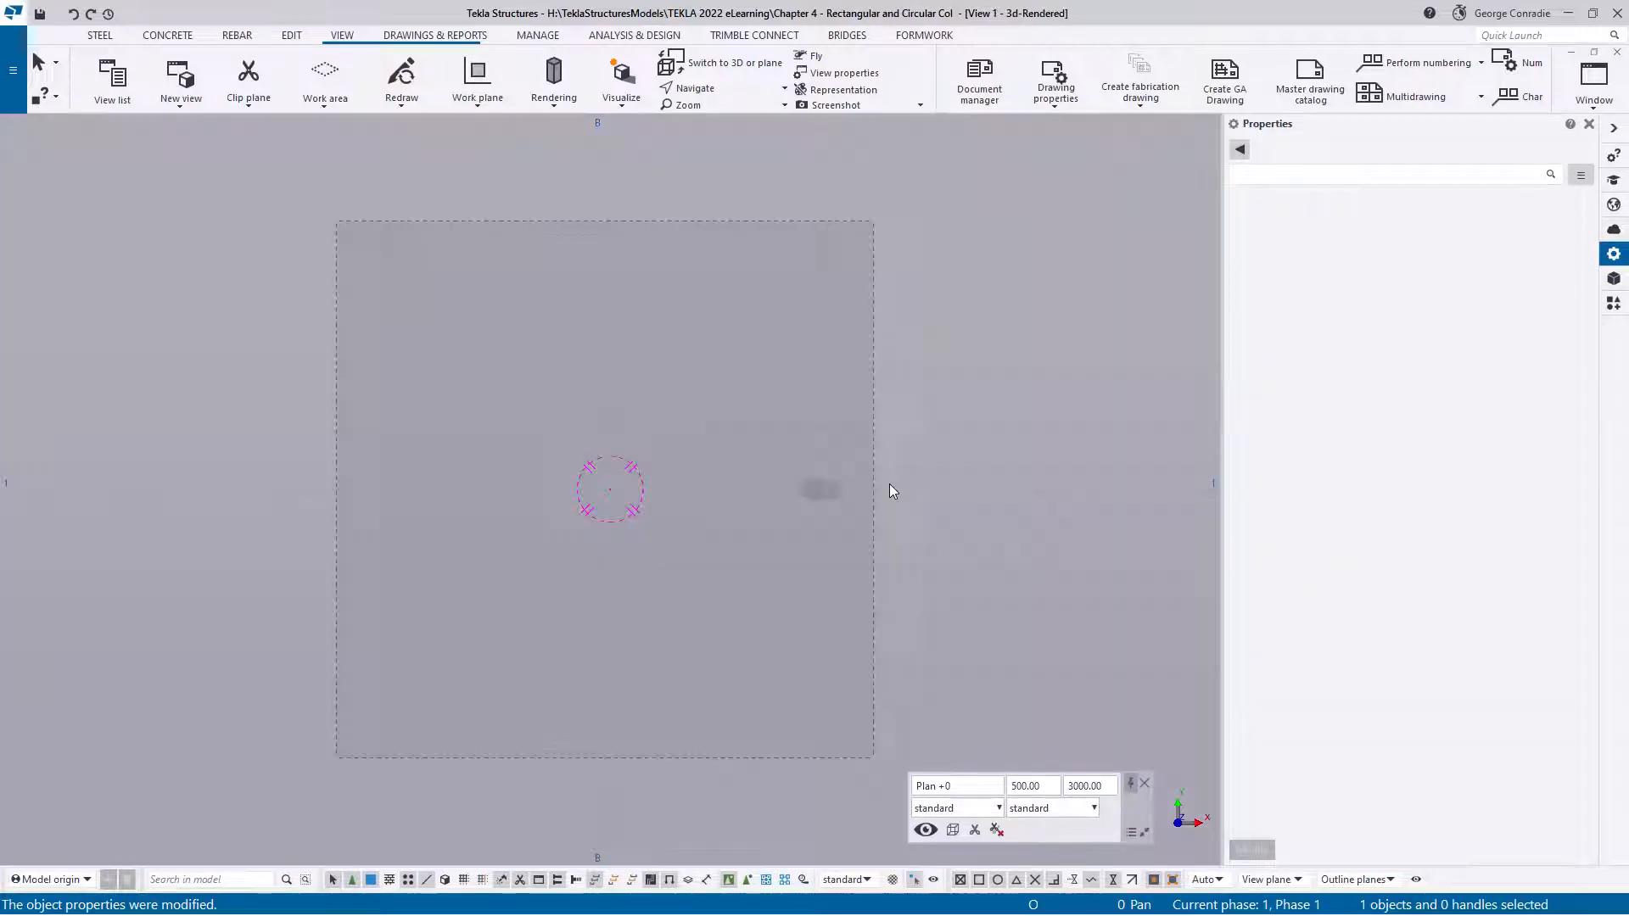
pyautogui.hotkey('ctrl', 'Tab')
pyautogui.scroll(-4, 734, 496)
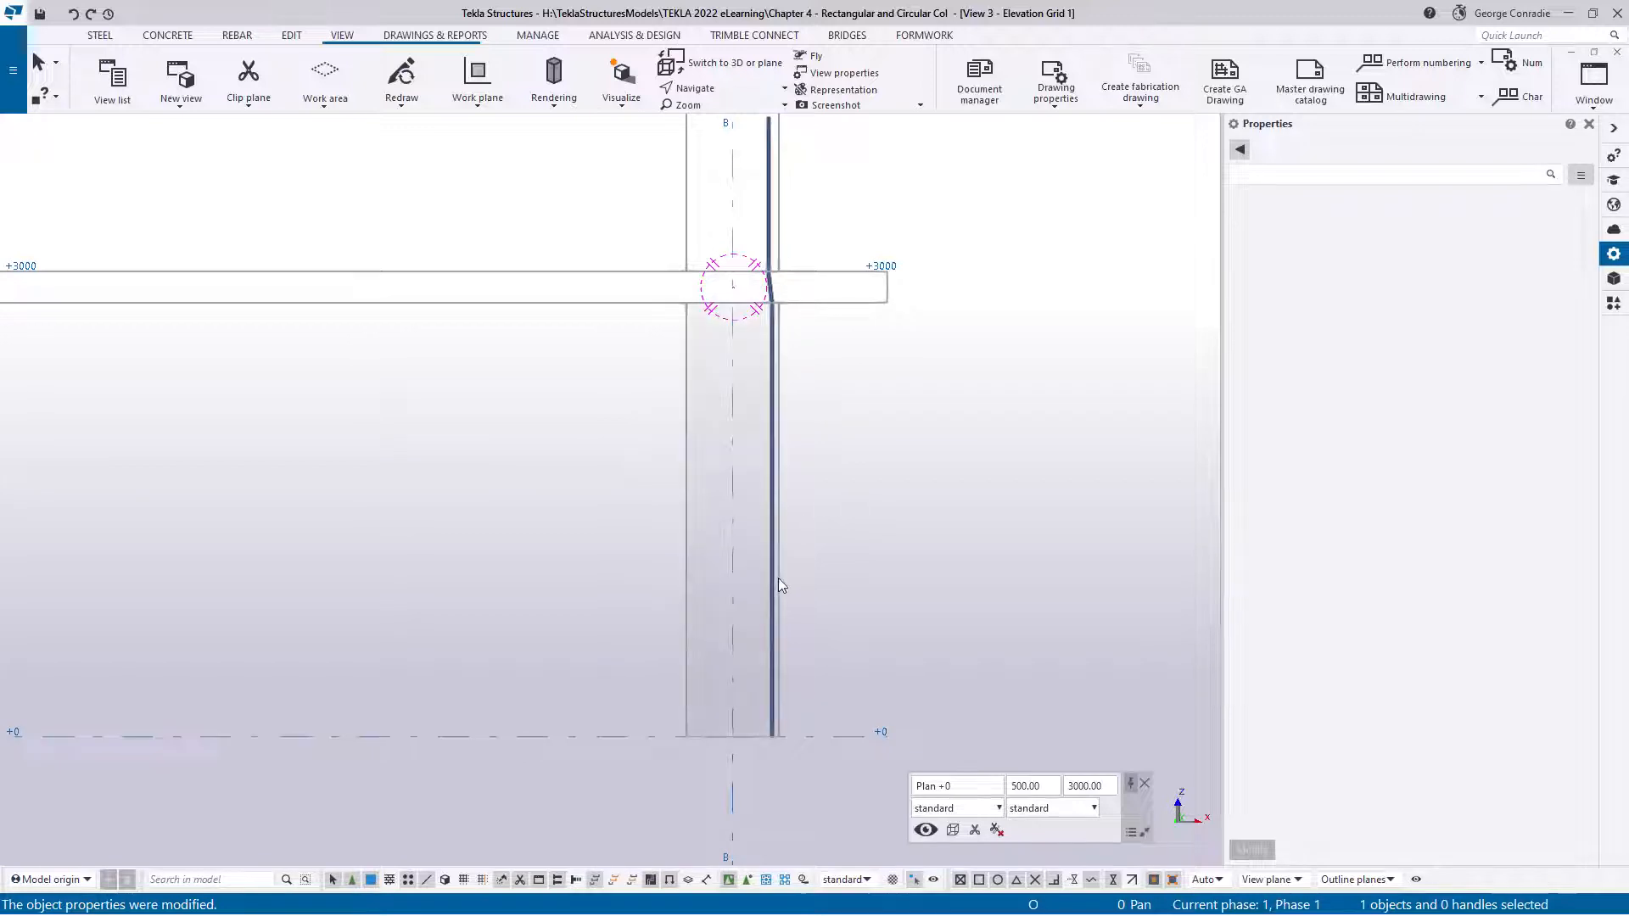
pyautogui.scroll(5, 777, 578)
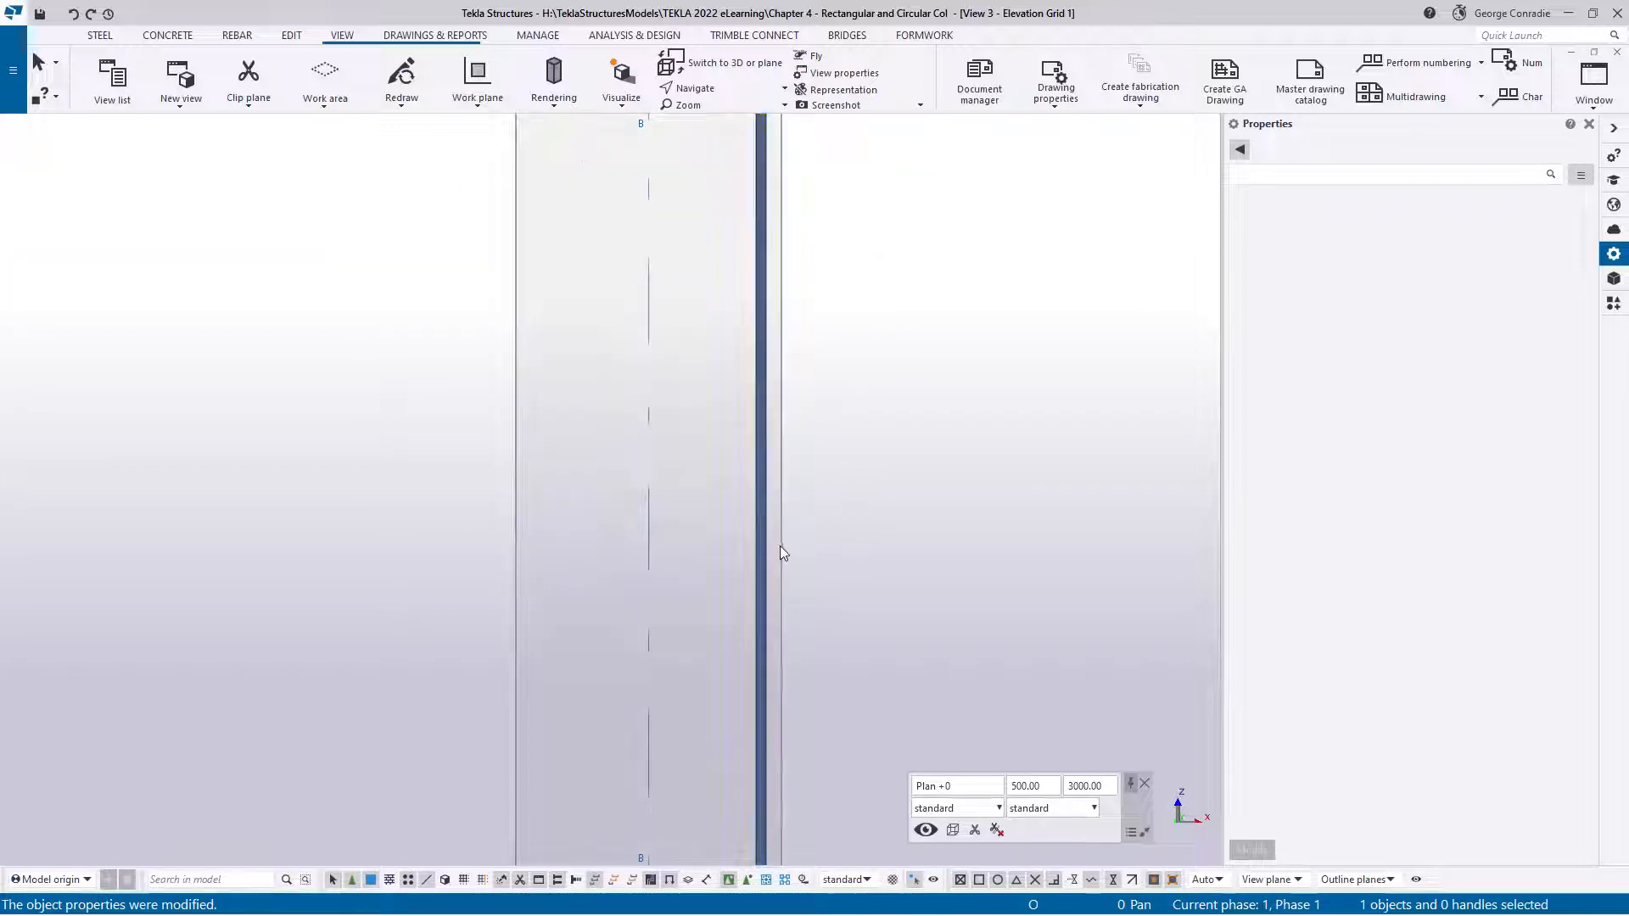
pyautogui.click(770, 557)
pyautogui.scroll(5, 786, 434)
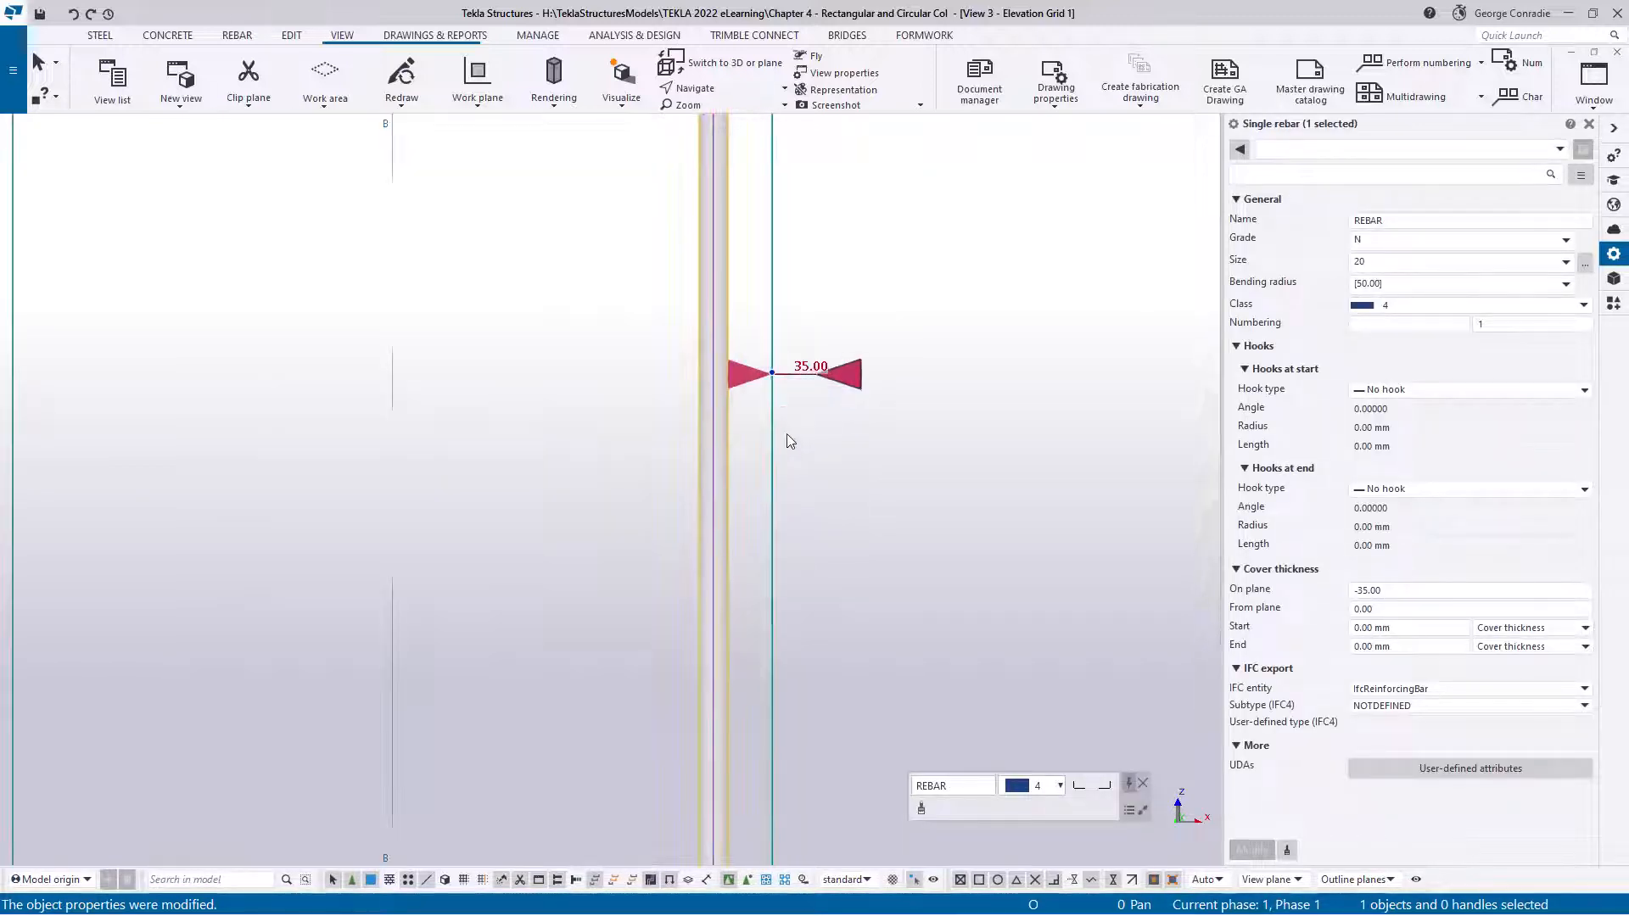
pyautogui.scroll(-4, 898, 486)
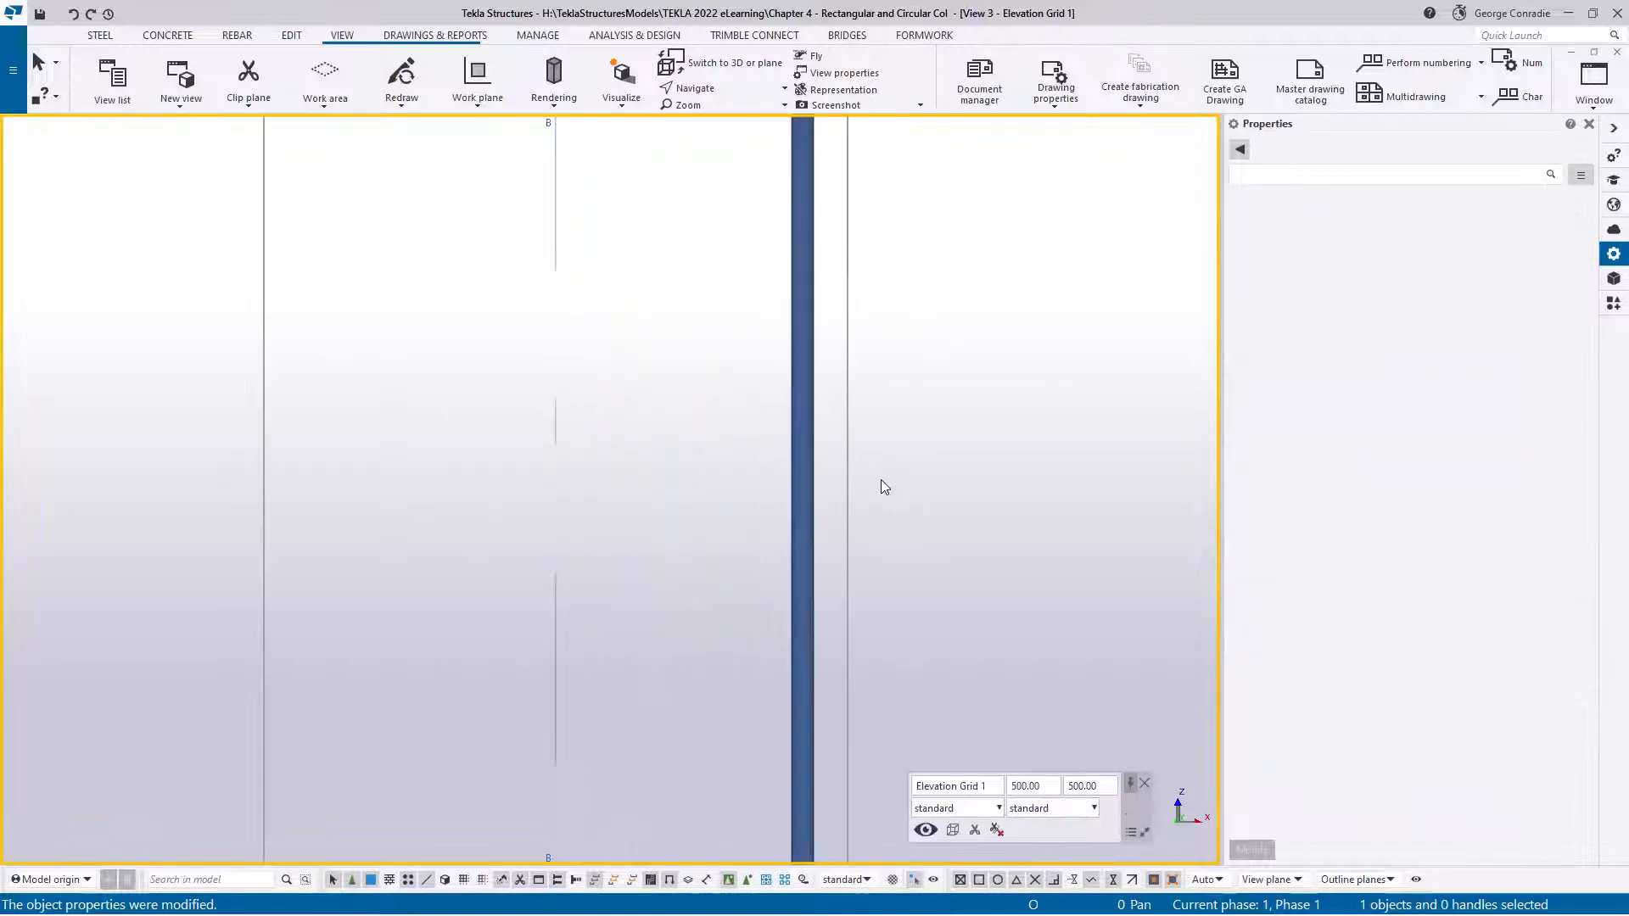
pyautogui.scroll(-4, 893, 482)
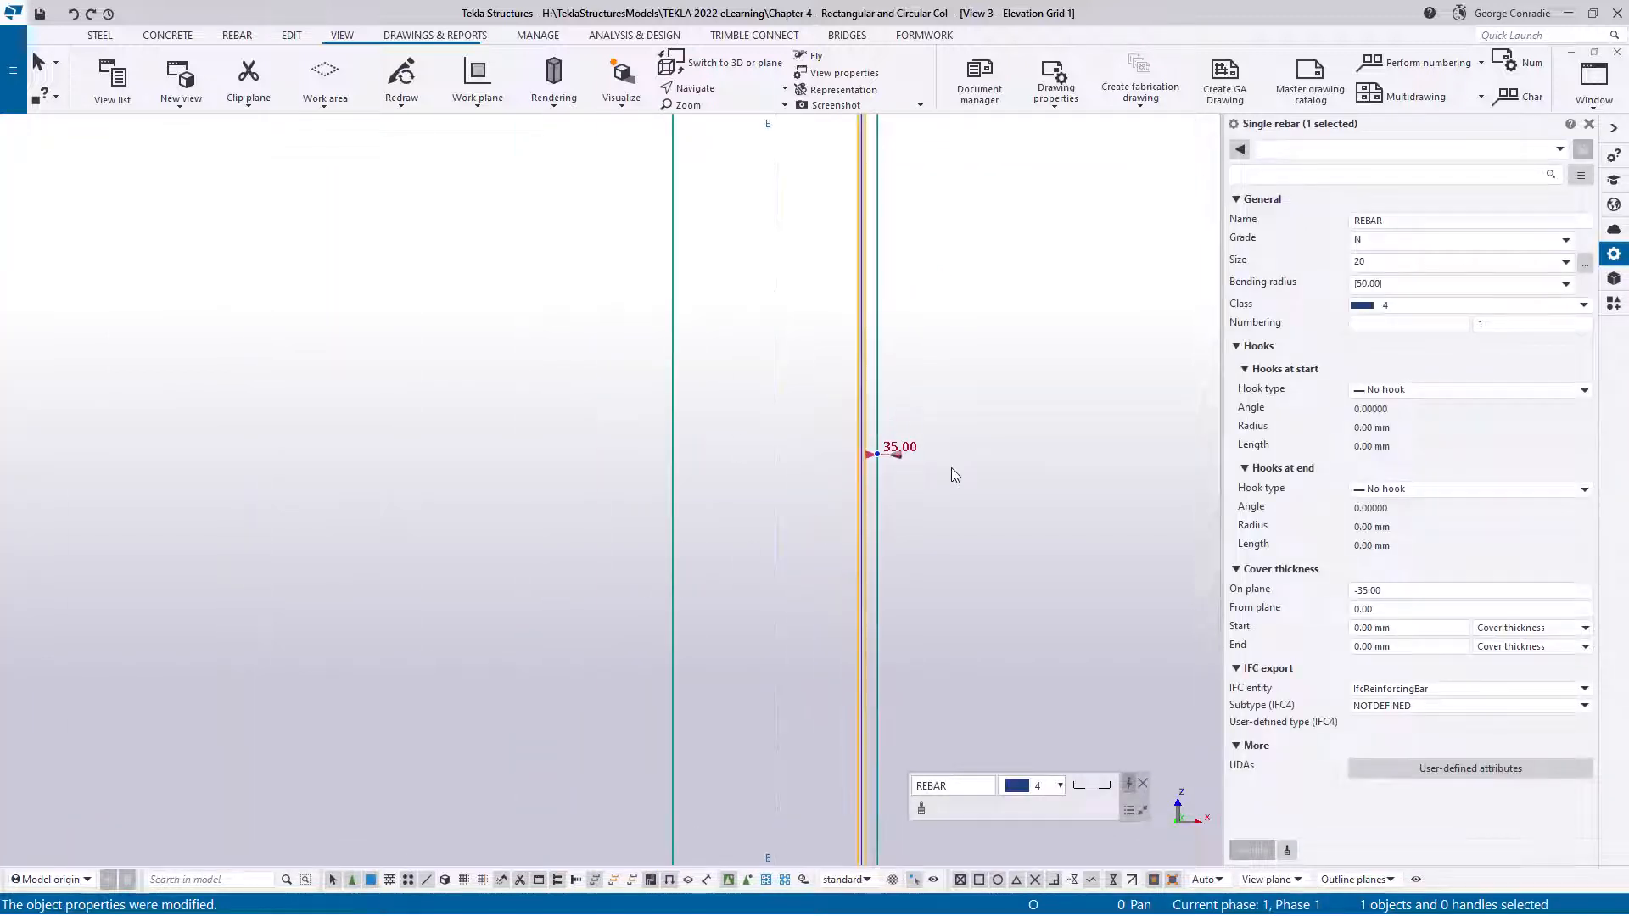
pyautogui.click(928, 396)
pyautogui.scroll(3, 890, 322)
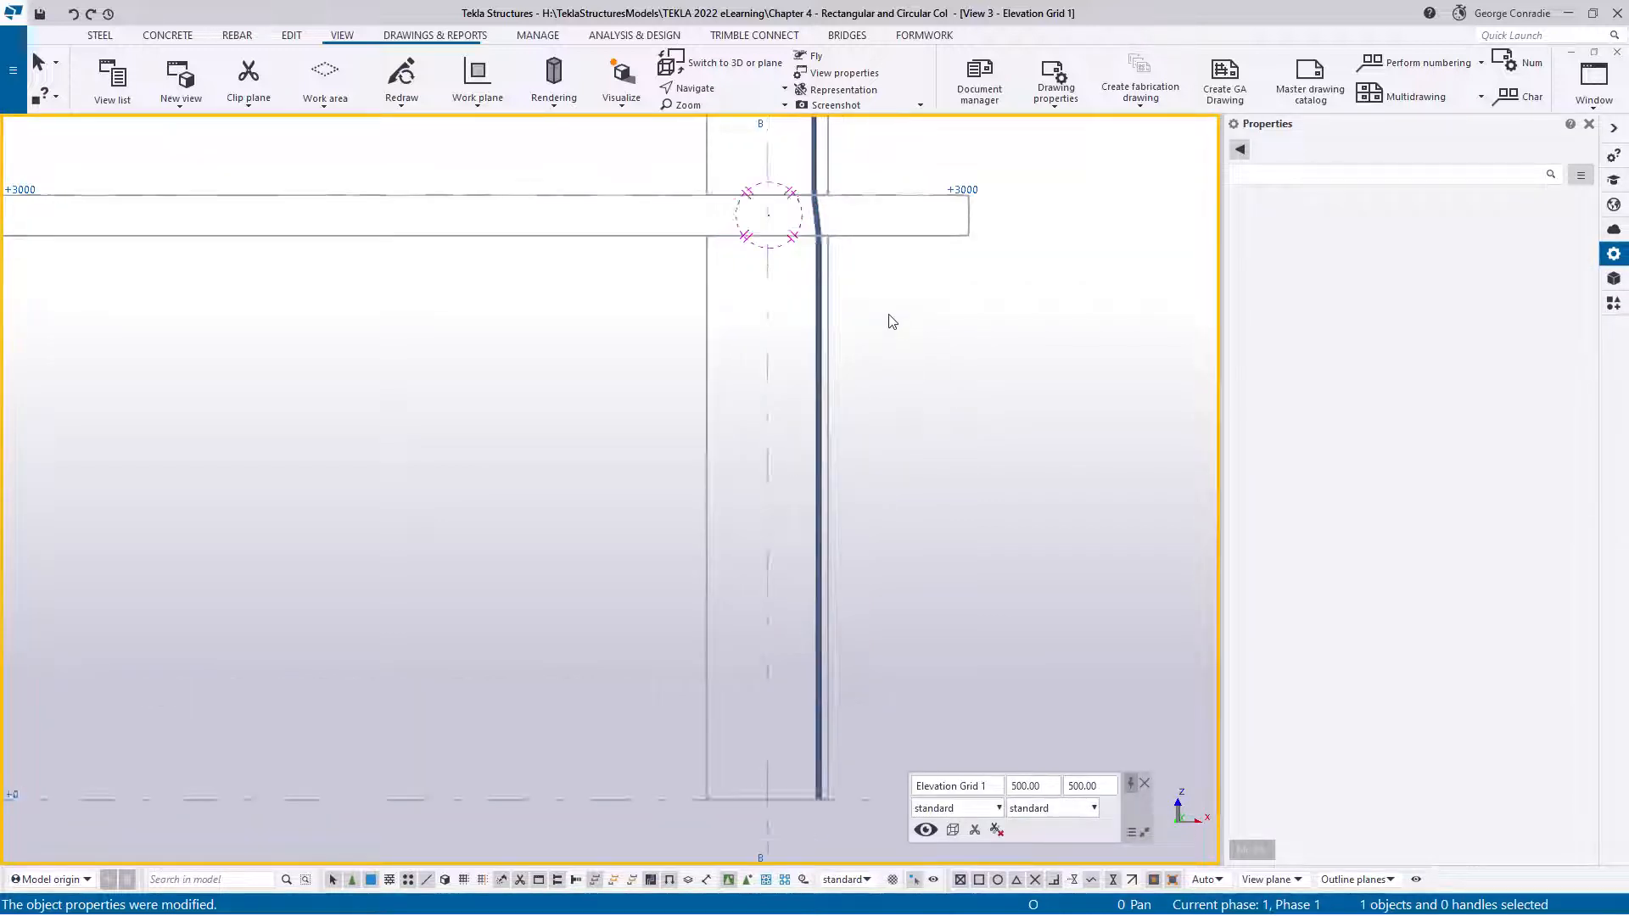
pyautogui.click(797, 383)
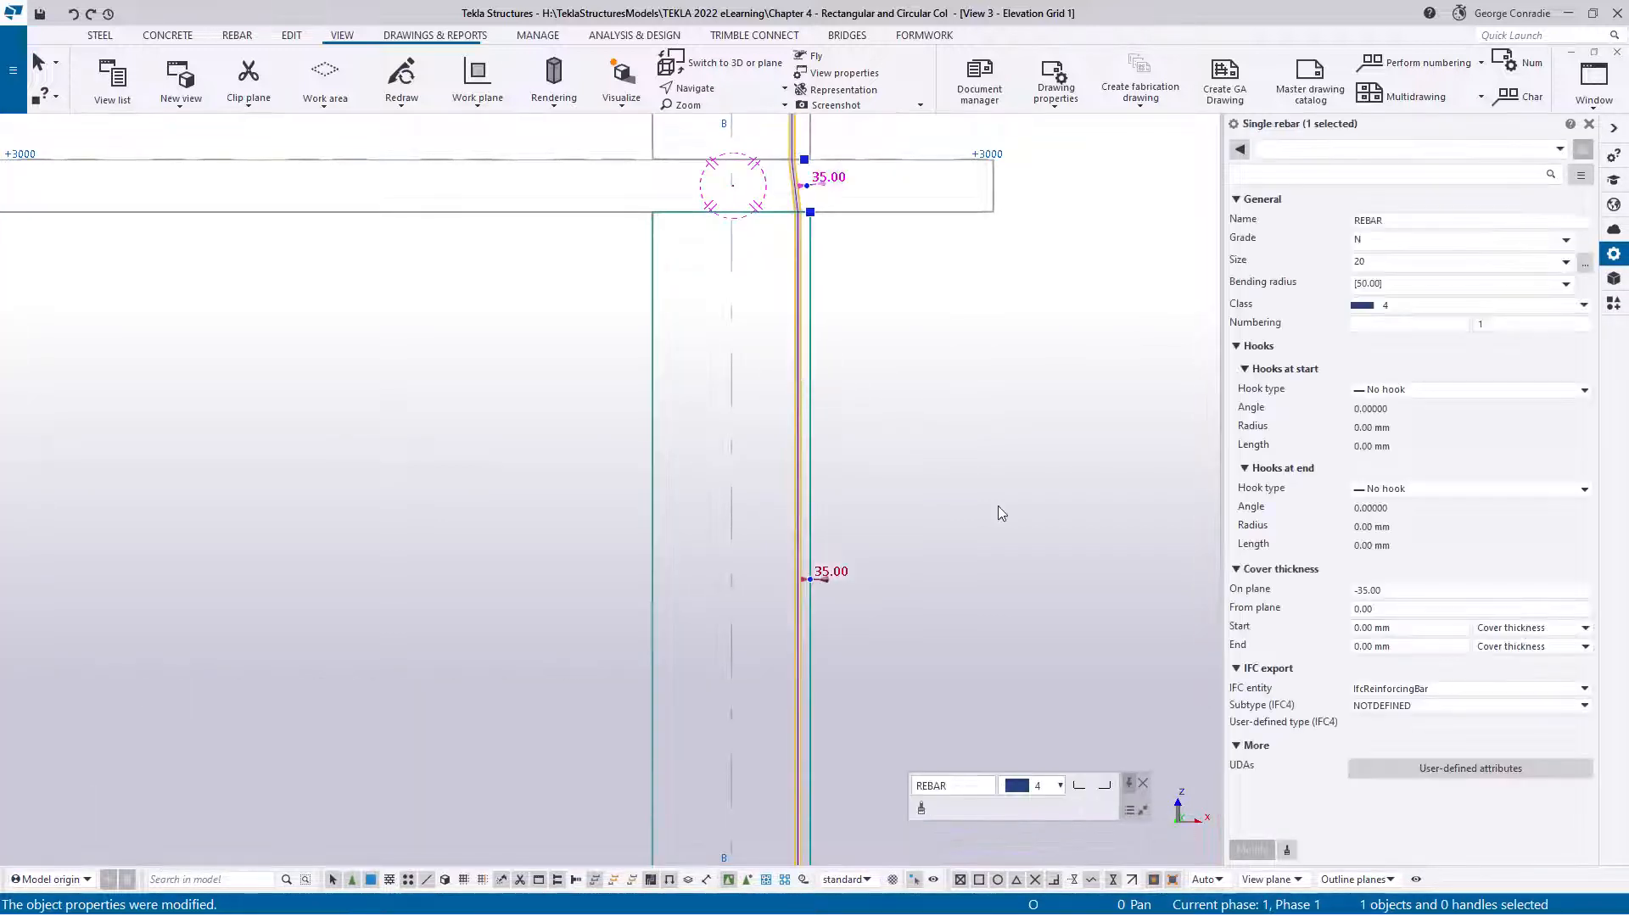
pyautogui.scroll(3, 808, 619)
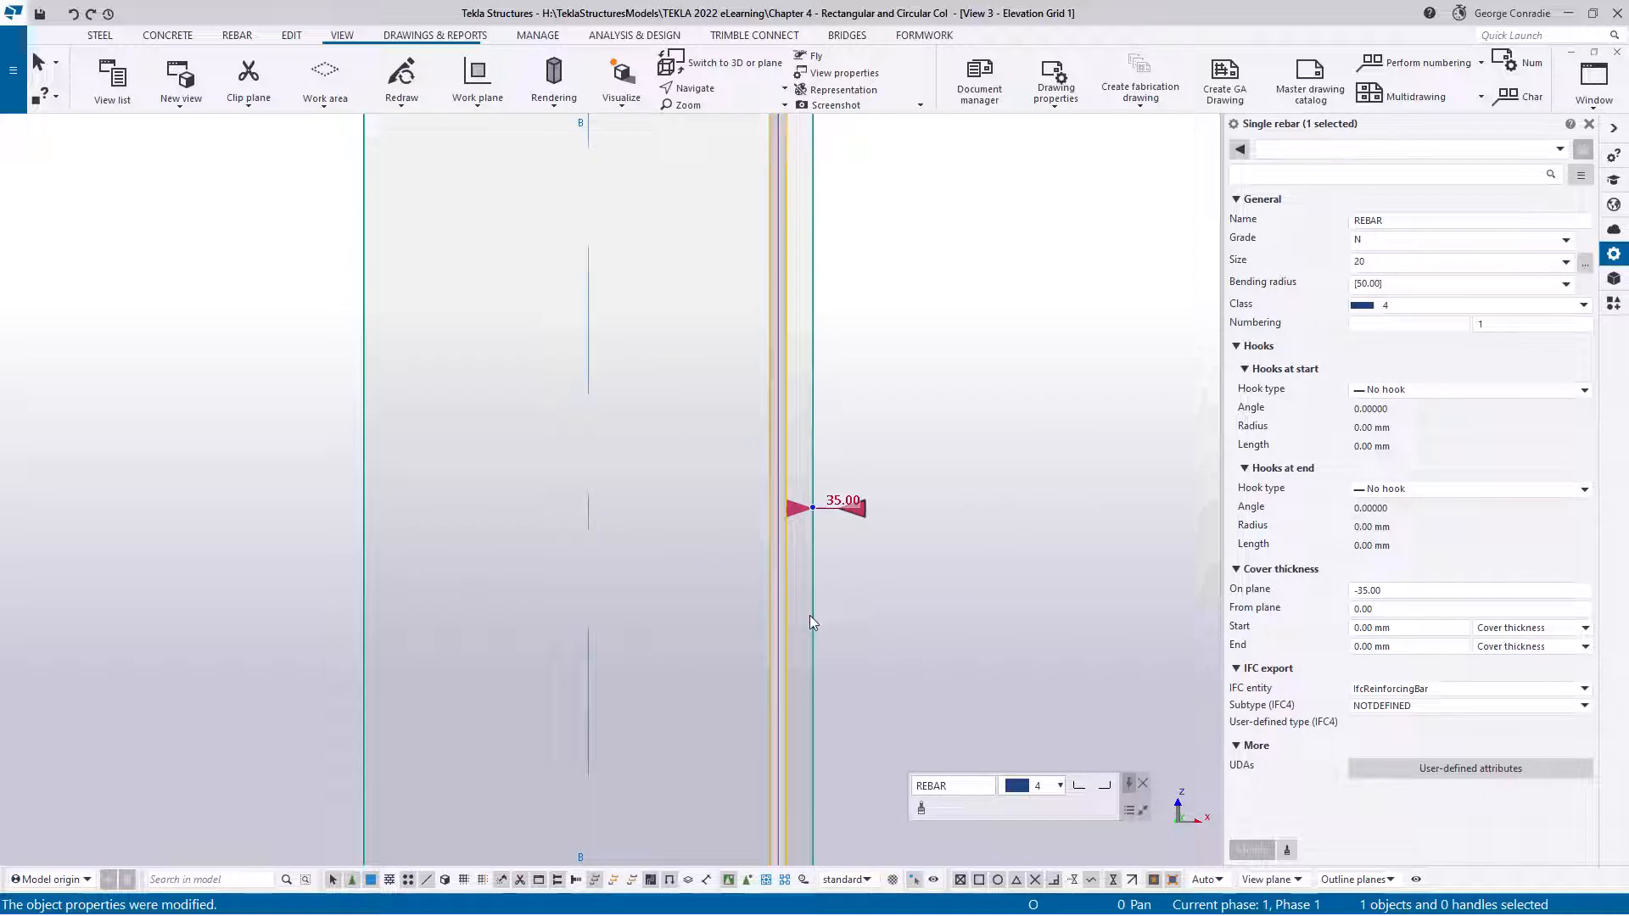
pyautogui.scroll(2, 812, 604)
pyautogui.scroll(-3, 813, 604)
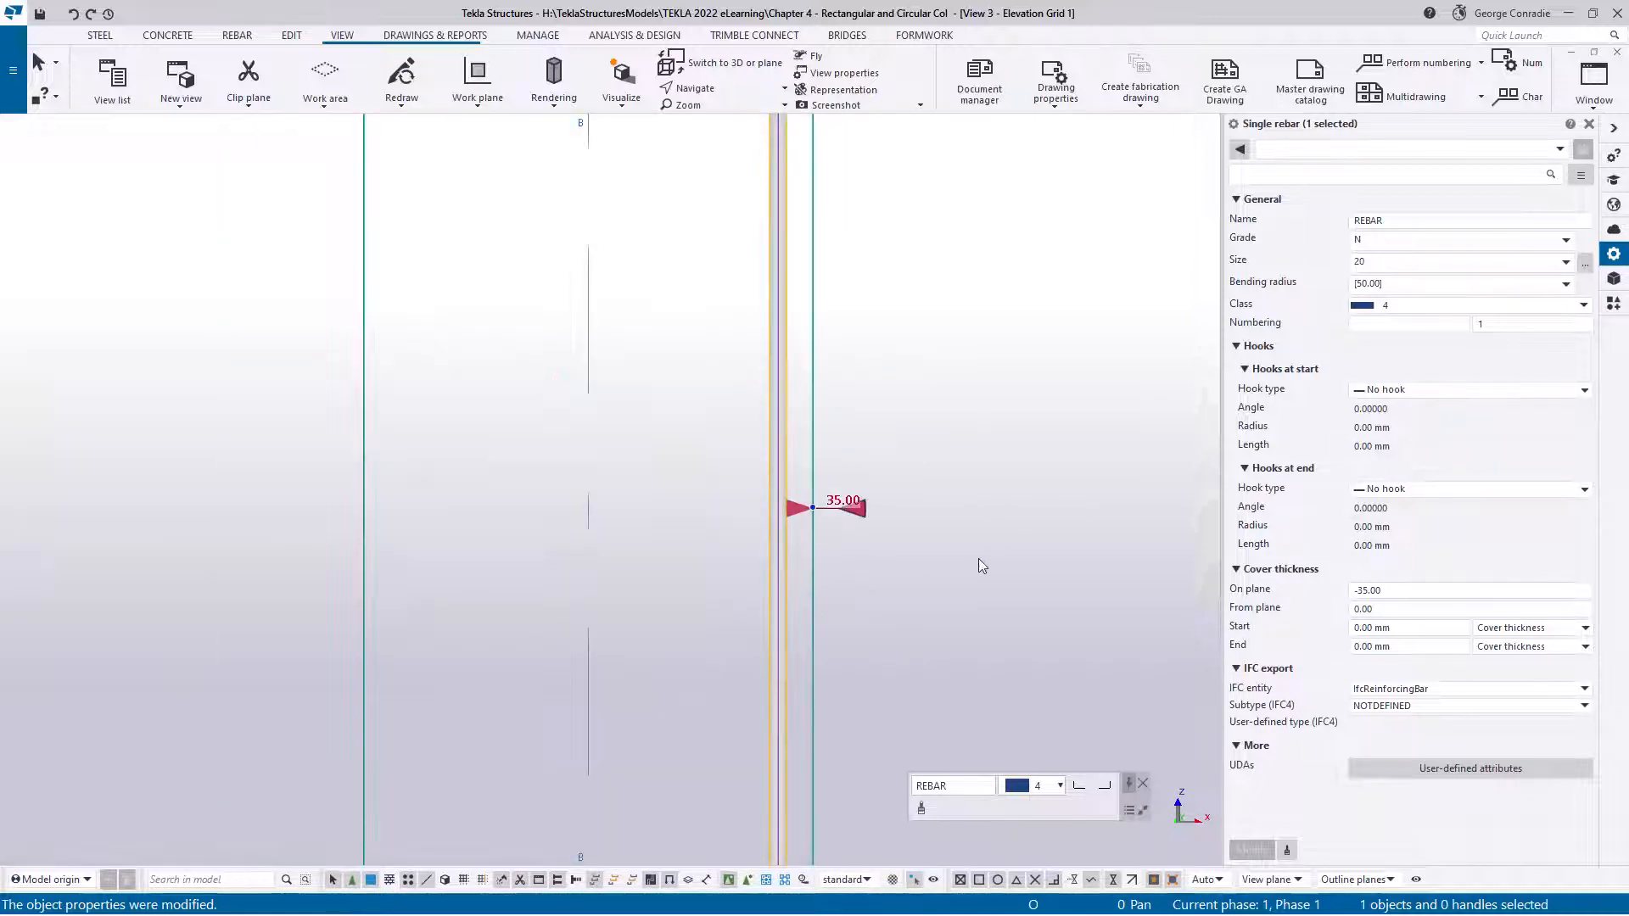
pyautogui.click(979, 558)
# Step: Copy the bar by rotation about the column centre in the Plan +0 view, with 3 copies at 90 degrees around Z
pyautogui.hotkey('ctrl', 'Tab')
pyautogui.scroll(-5, 979, 558)
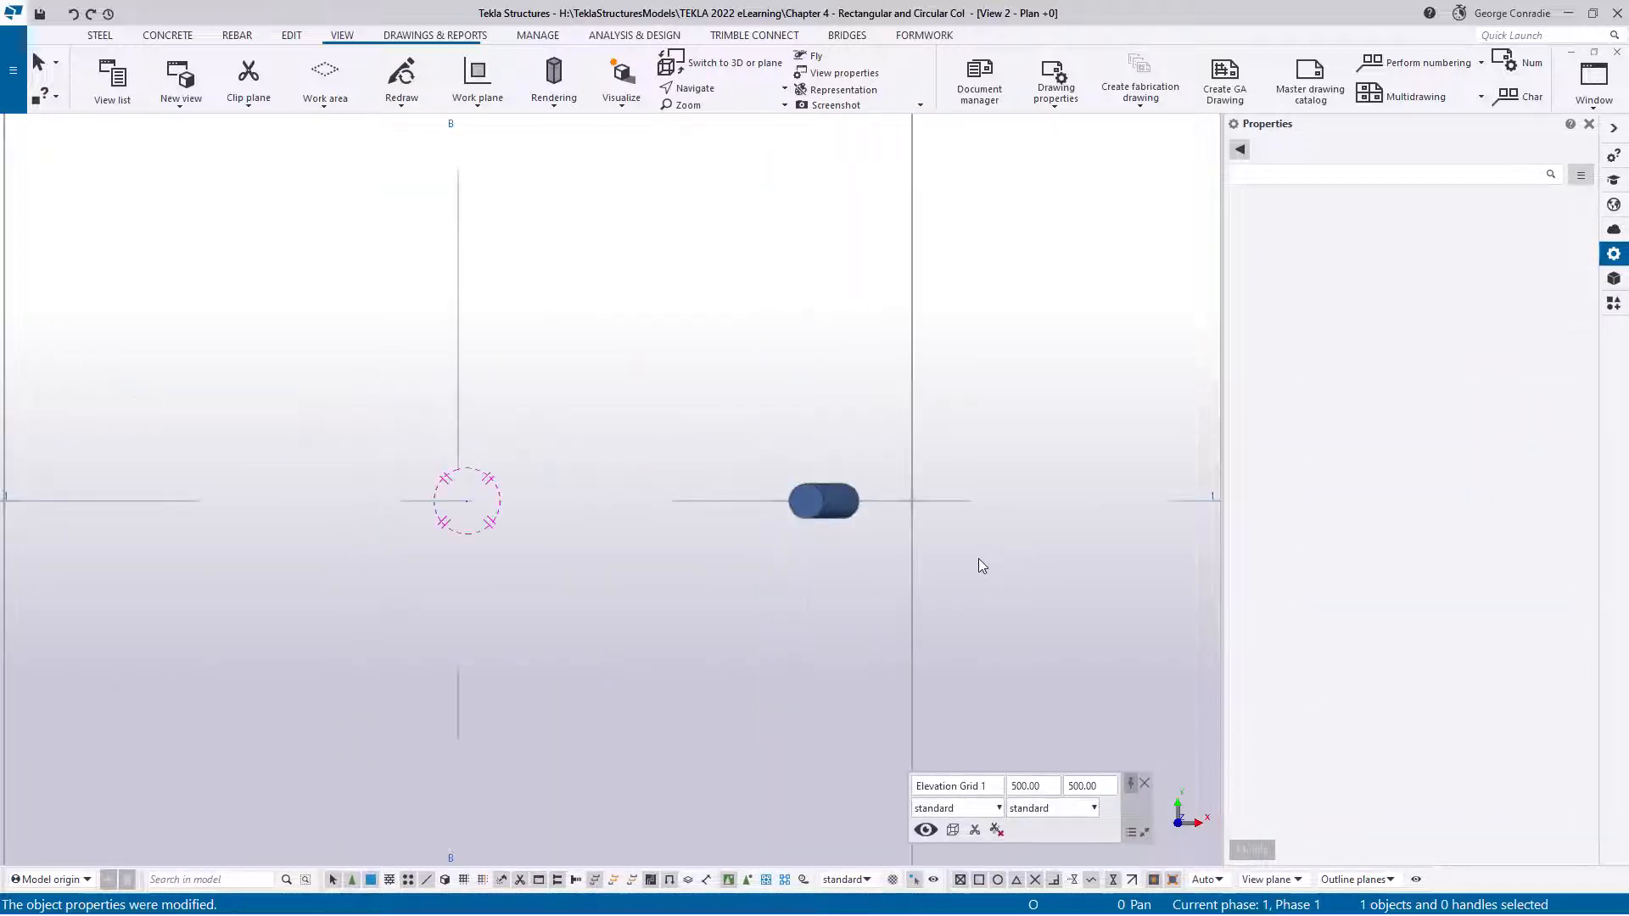
pyautogui.moveTo(999, 582); pyautogui.dragTo(950, 532, button='middle')
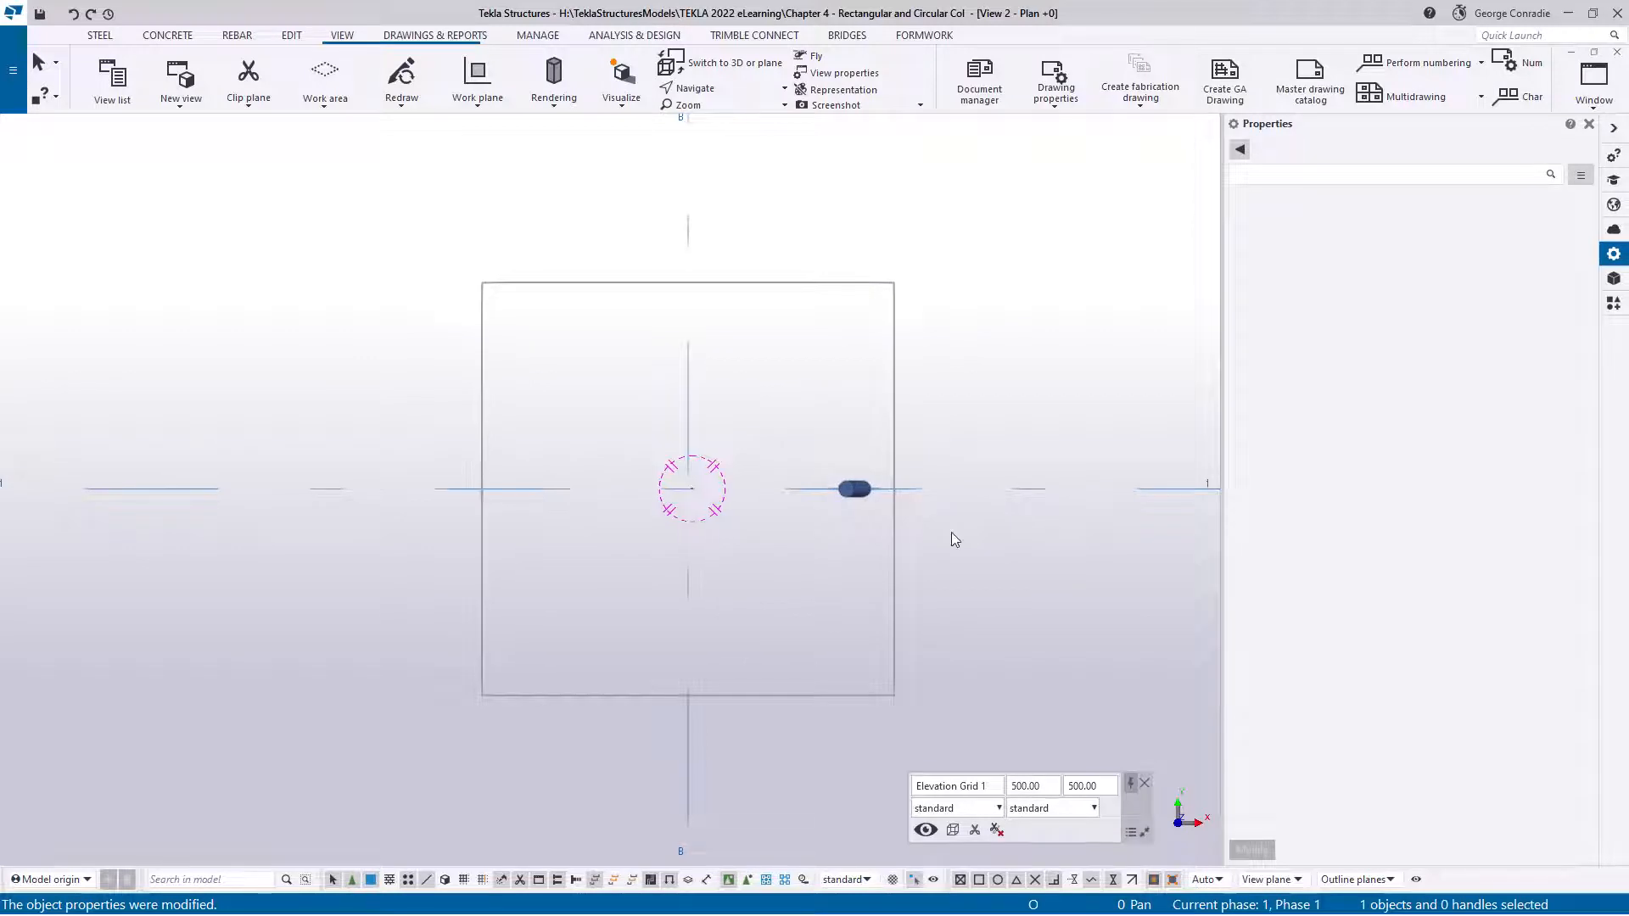
pyautogui.click(851, 496)
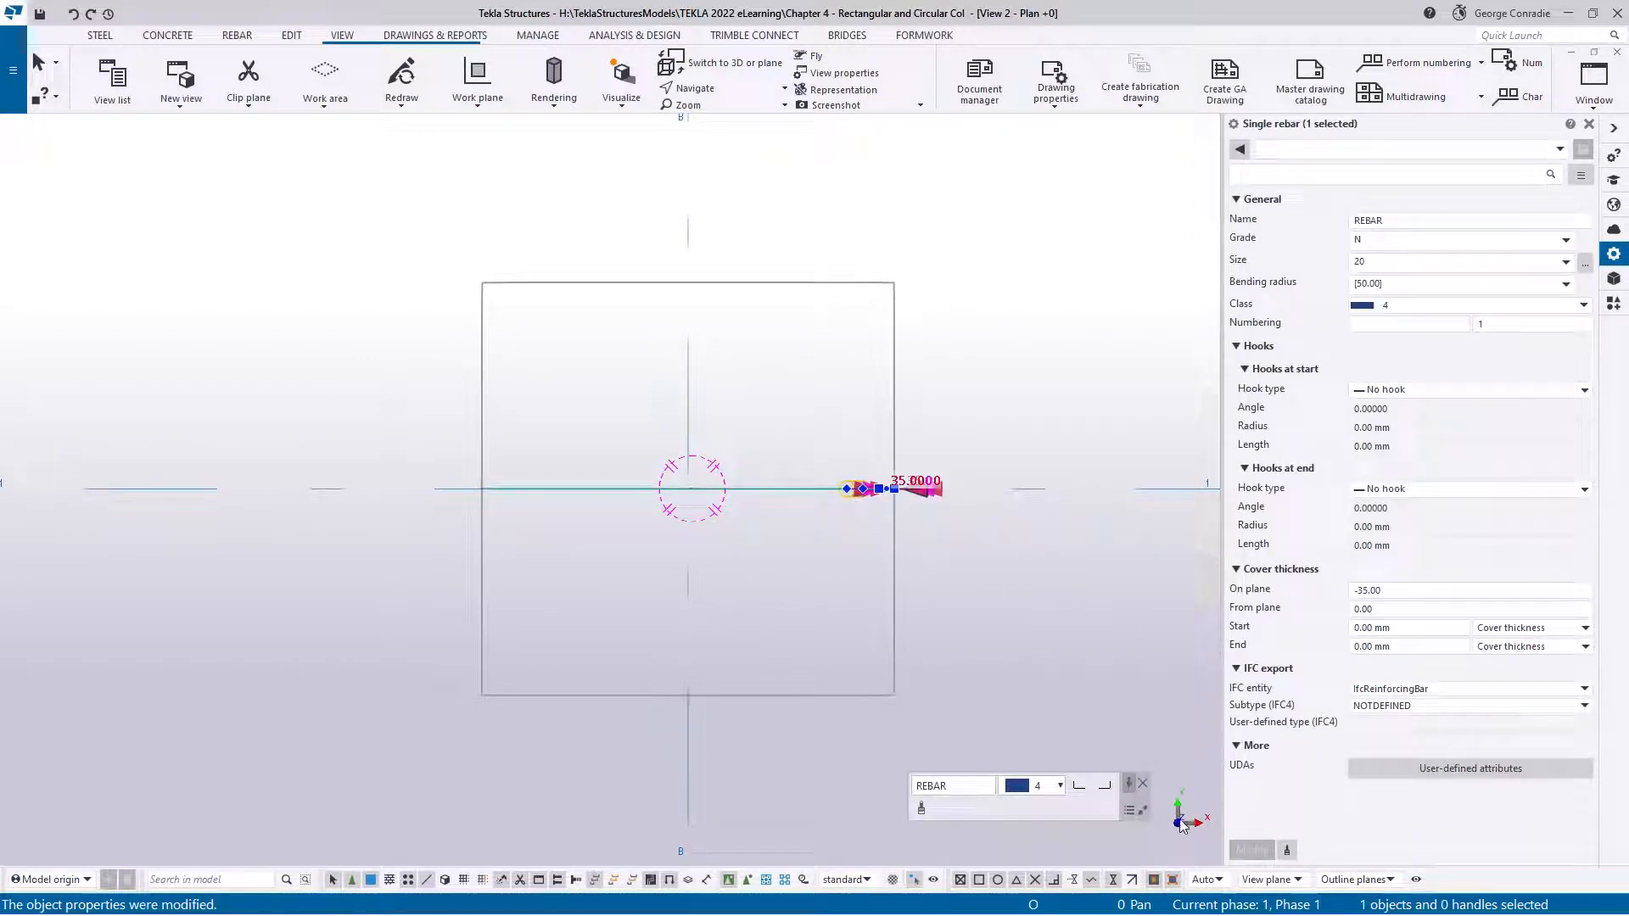
pyautogui.rightClick(975, 554)
pyautogui.moveTo(1141, 219)
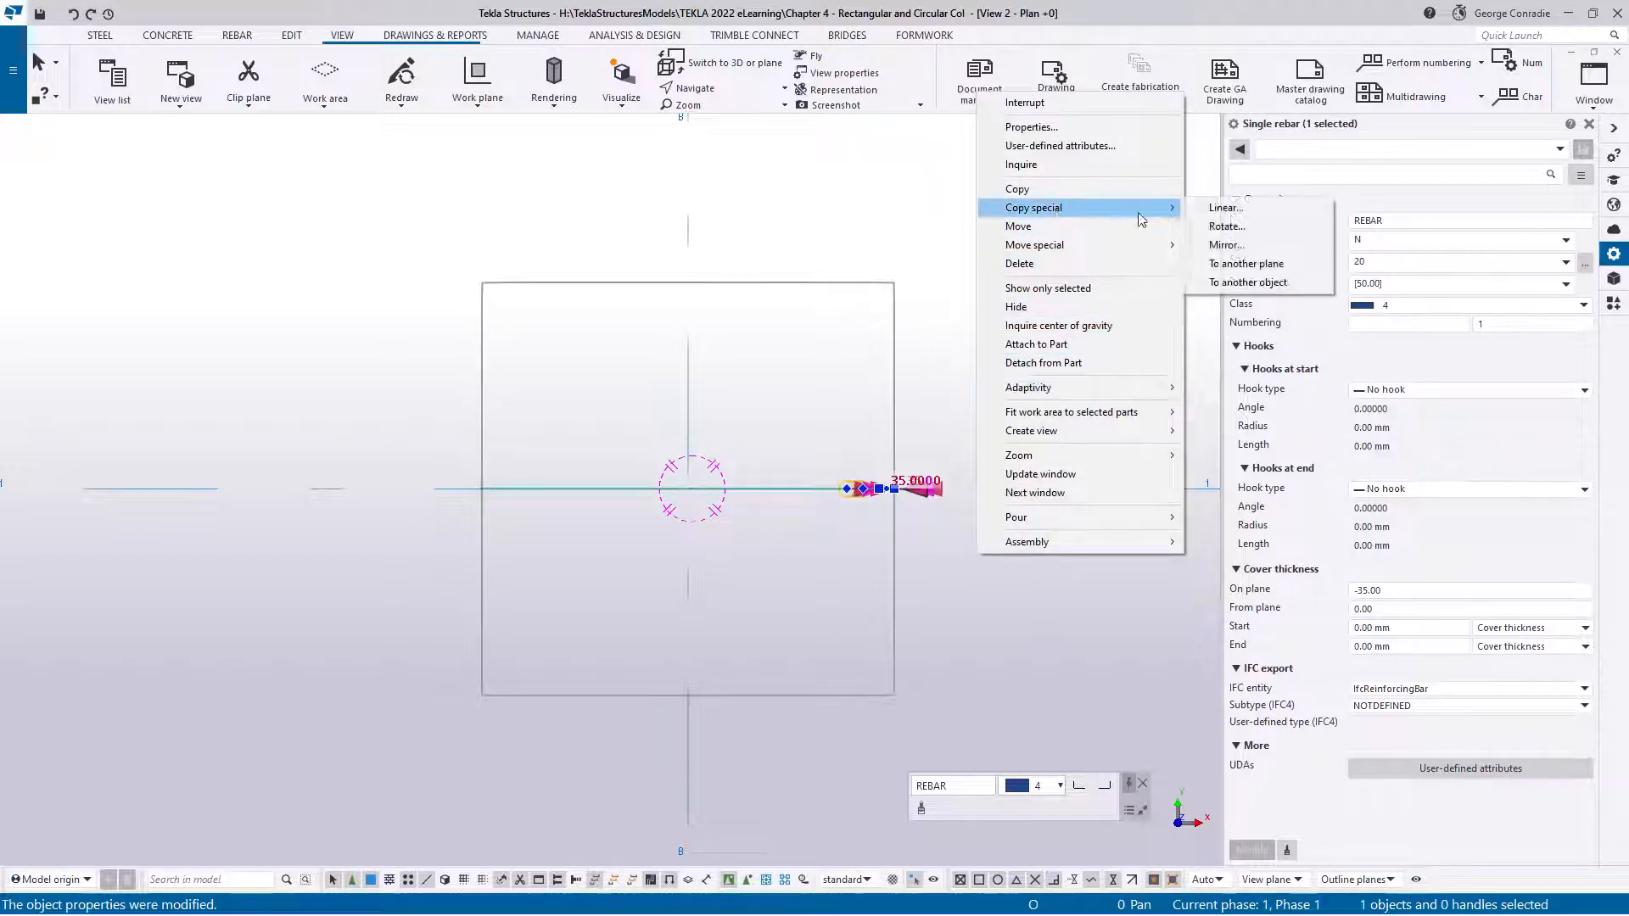
pyautogui.click(1226, 227)
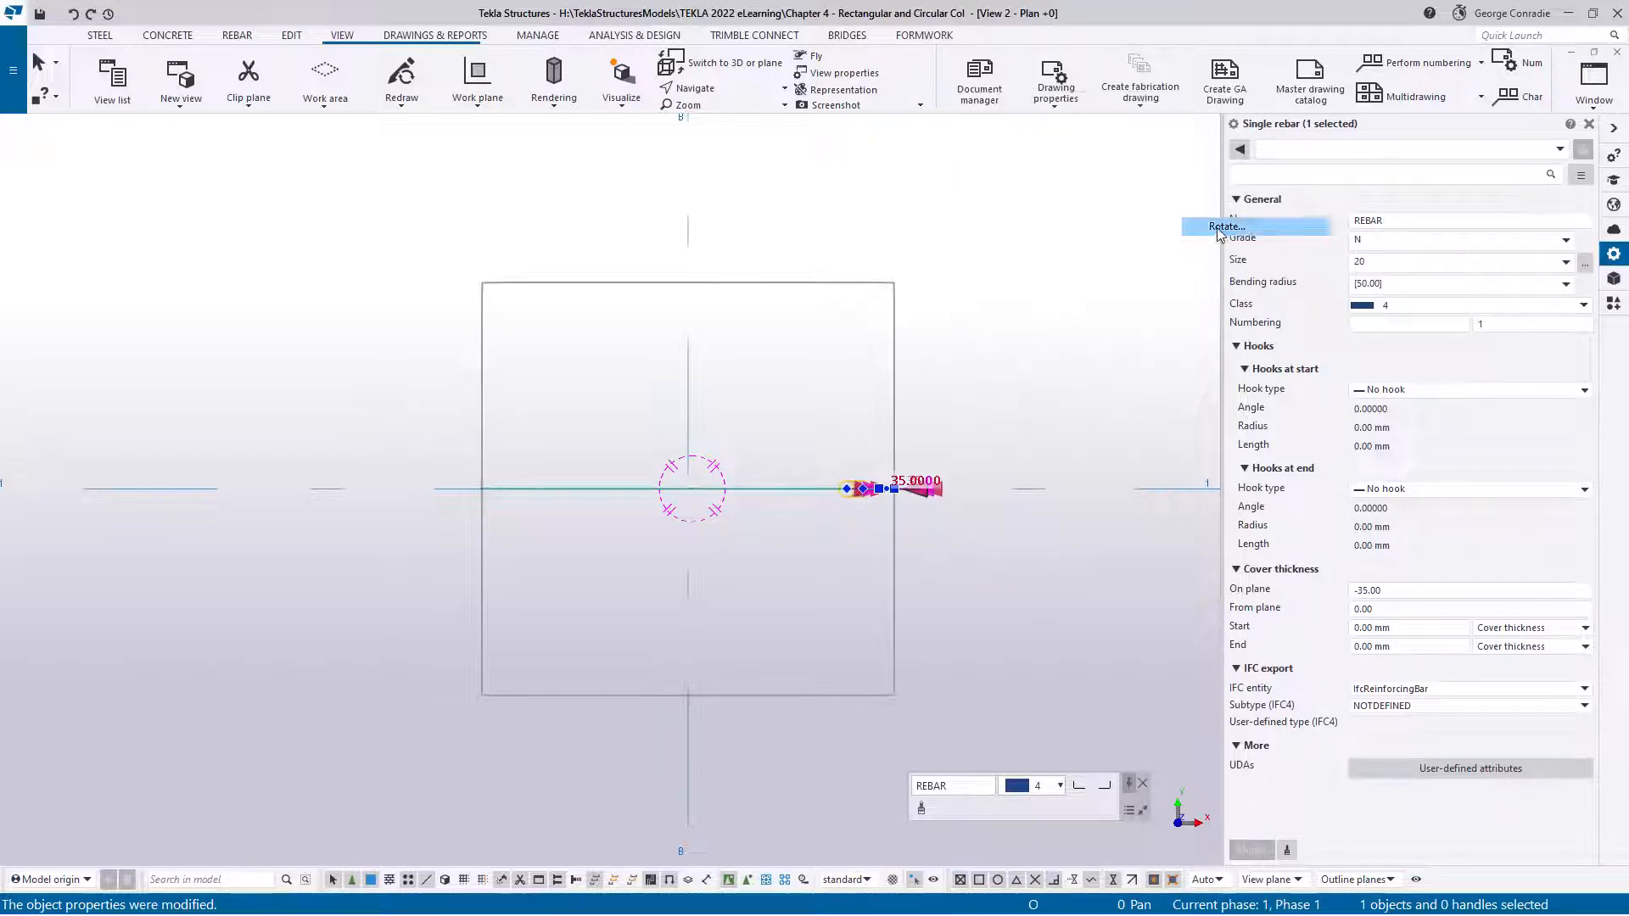
pyautogui.click(677, 490)
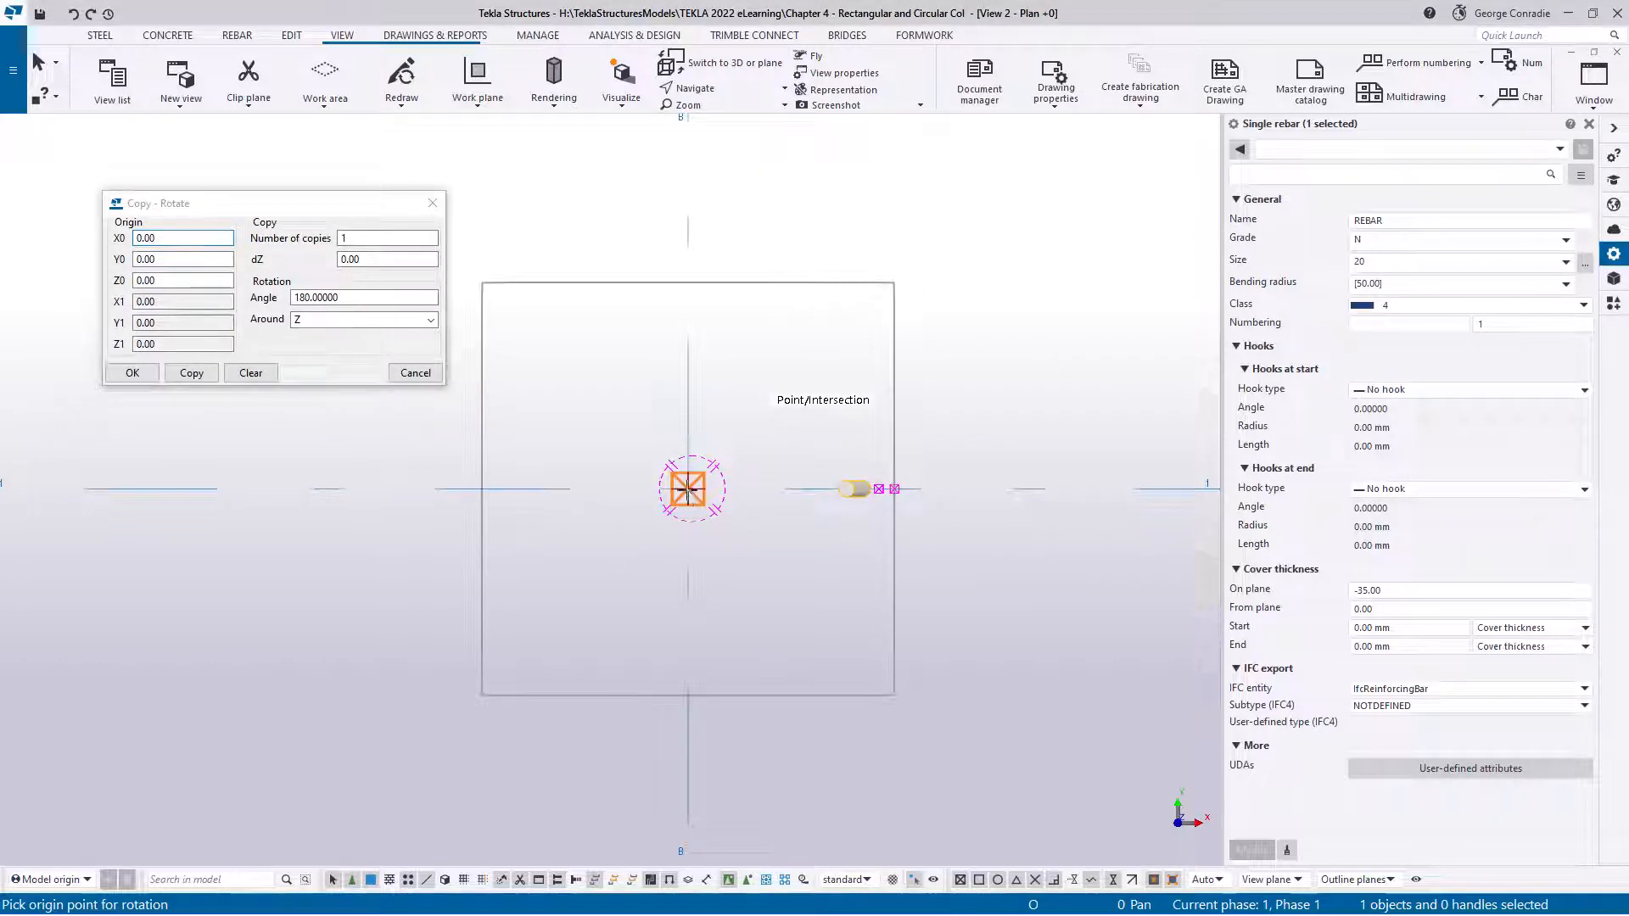
pyautogui.doubleClick(350, 238)
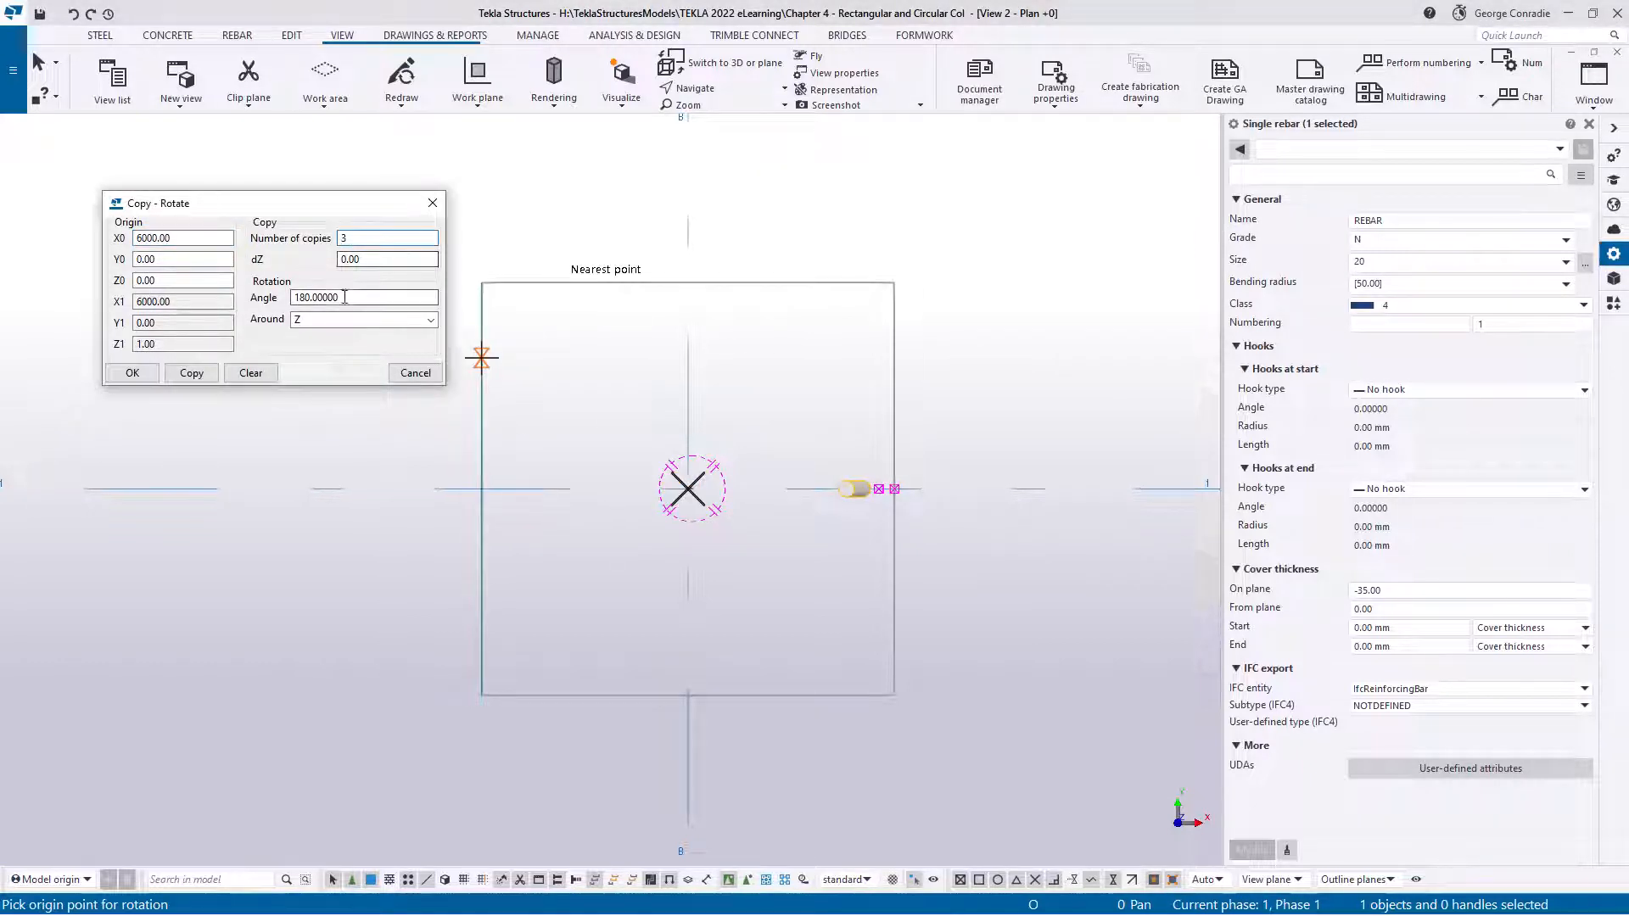
pyautogui.moveTo(345, 298); pyautogui.dragTo(219, 306)
pyautogui.write('90')
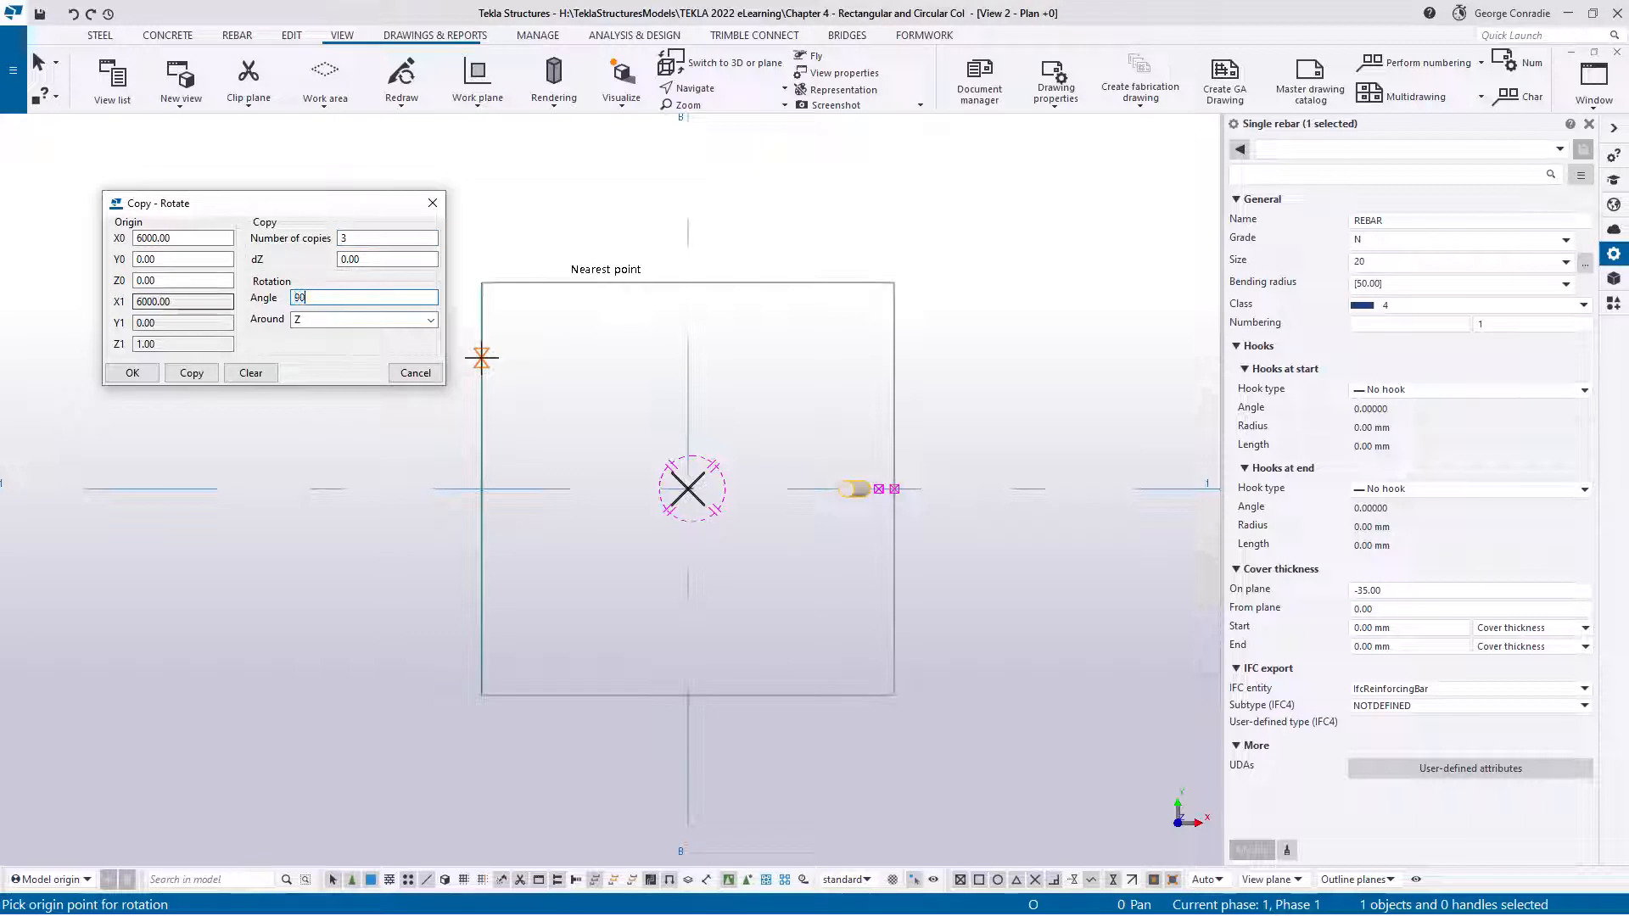
pyautogui.click(188, 375)
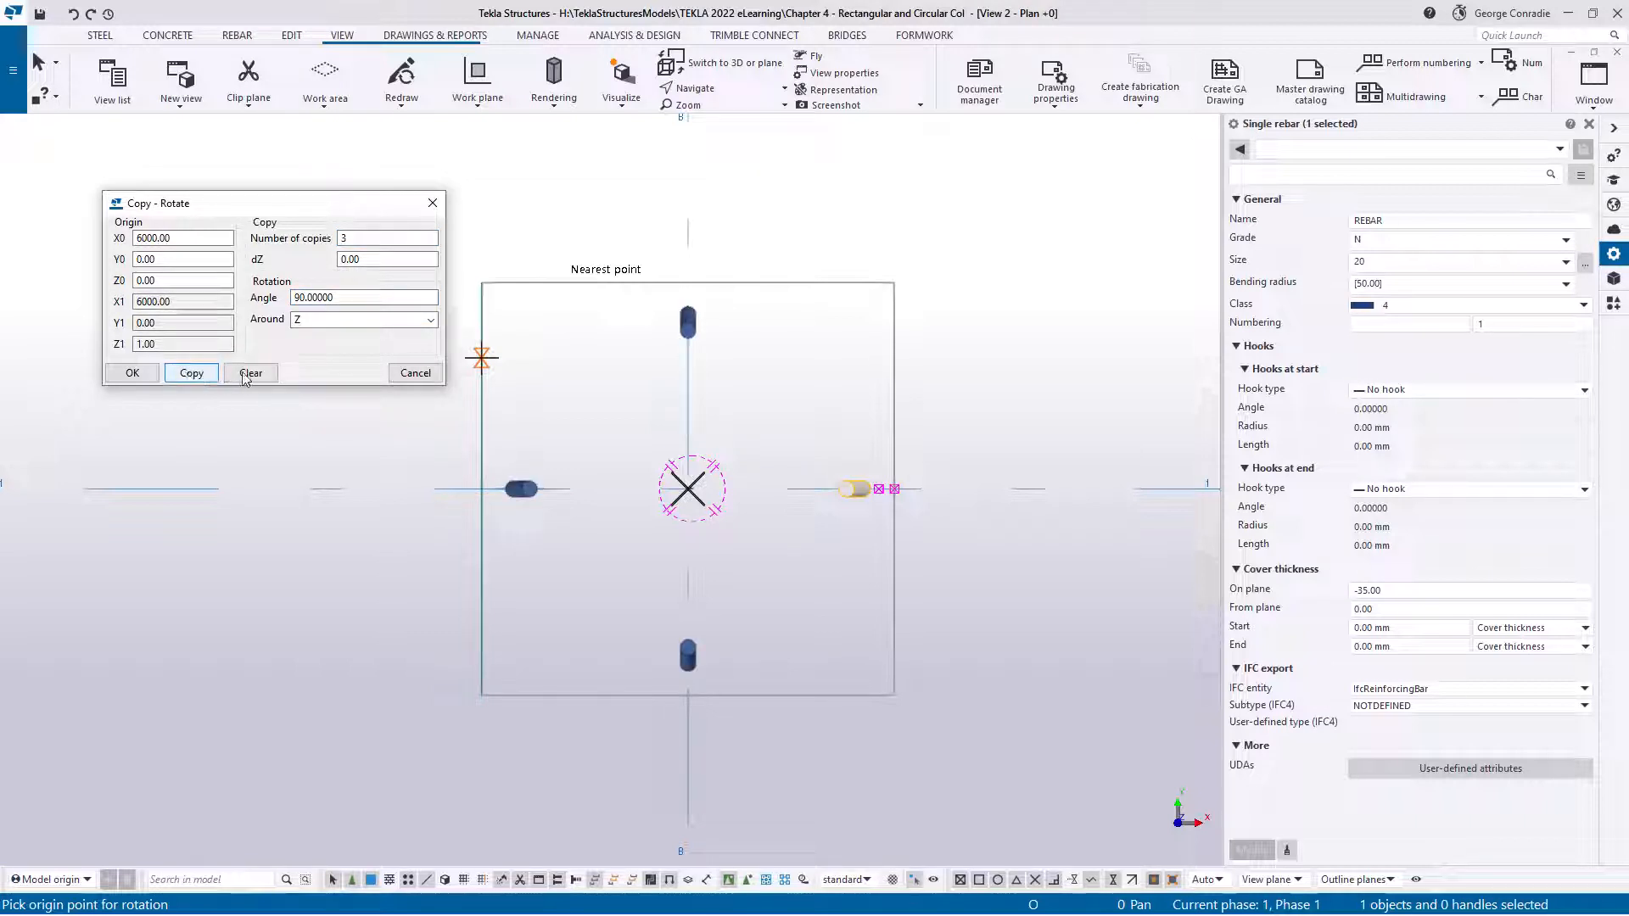
pyautogui.click(416, 373)
pyautogui.rightClick(986, 360)
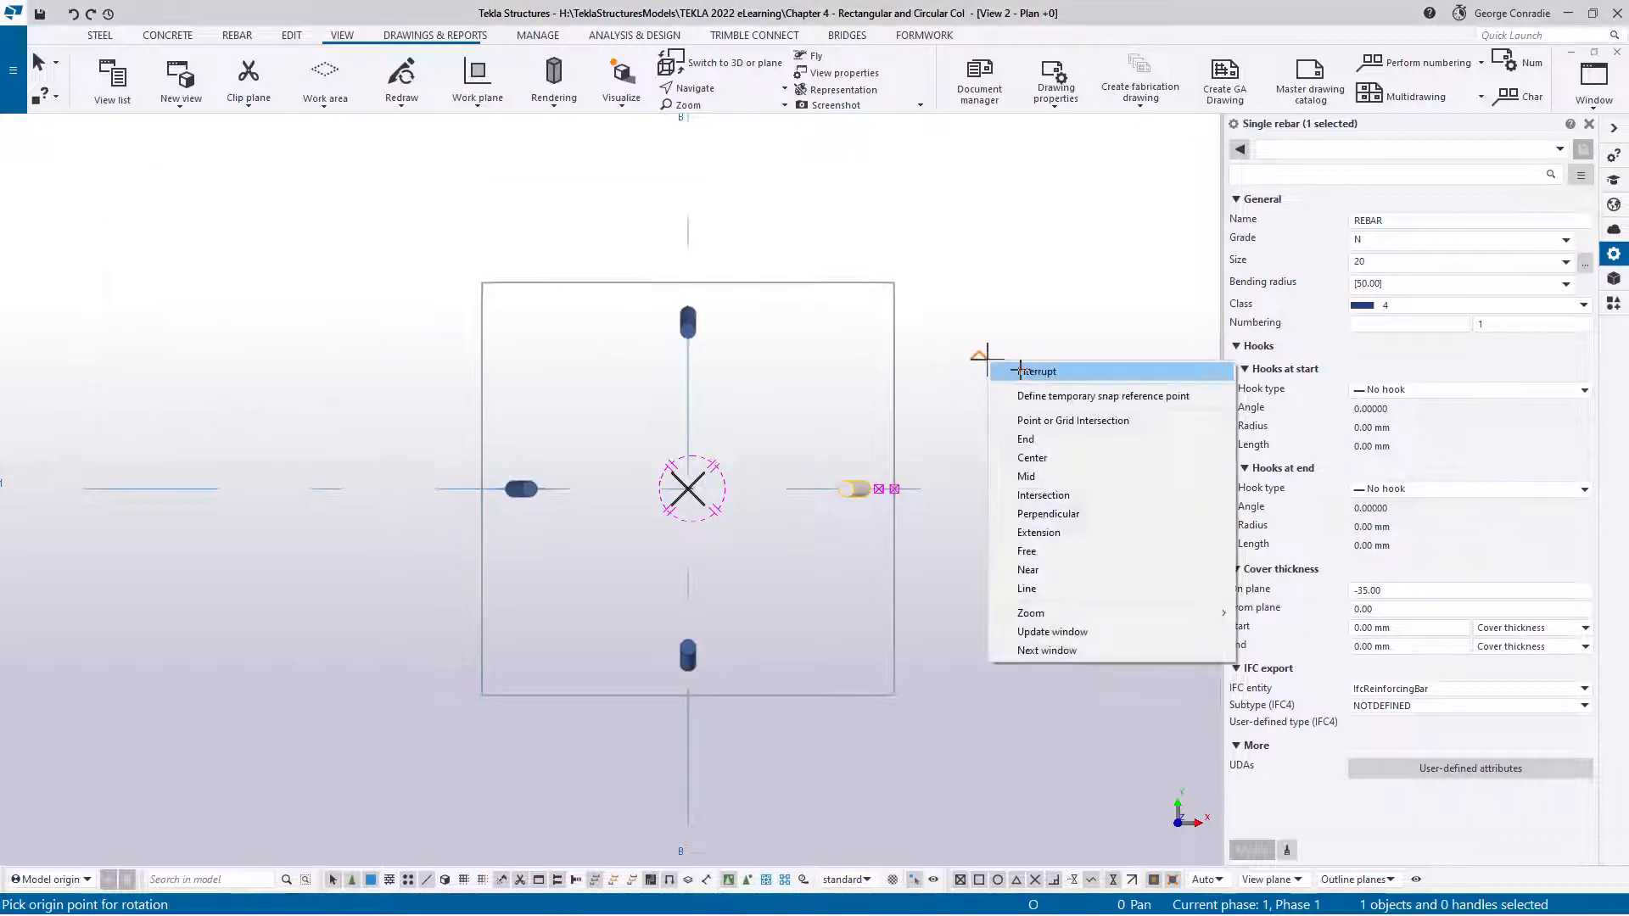
pyautogui.click(1016, 369)
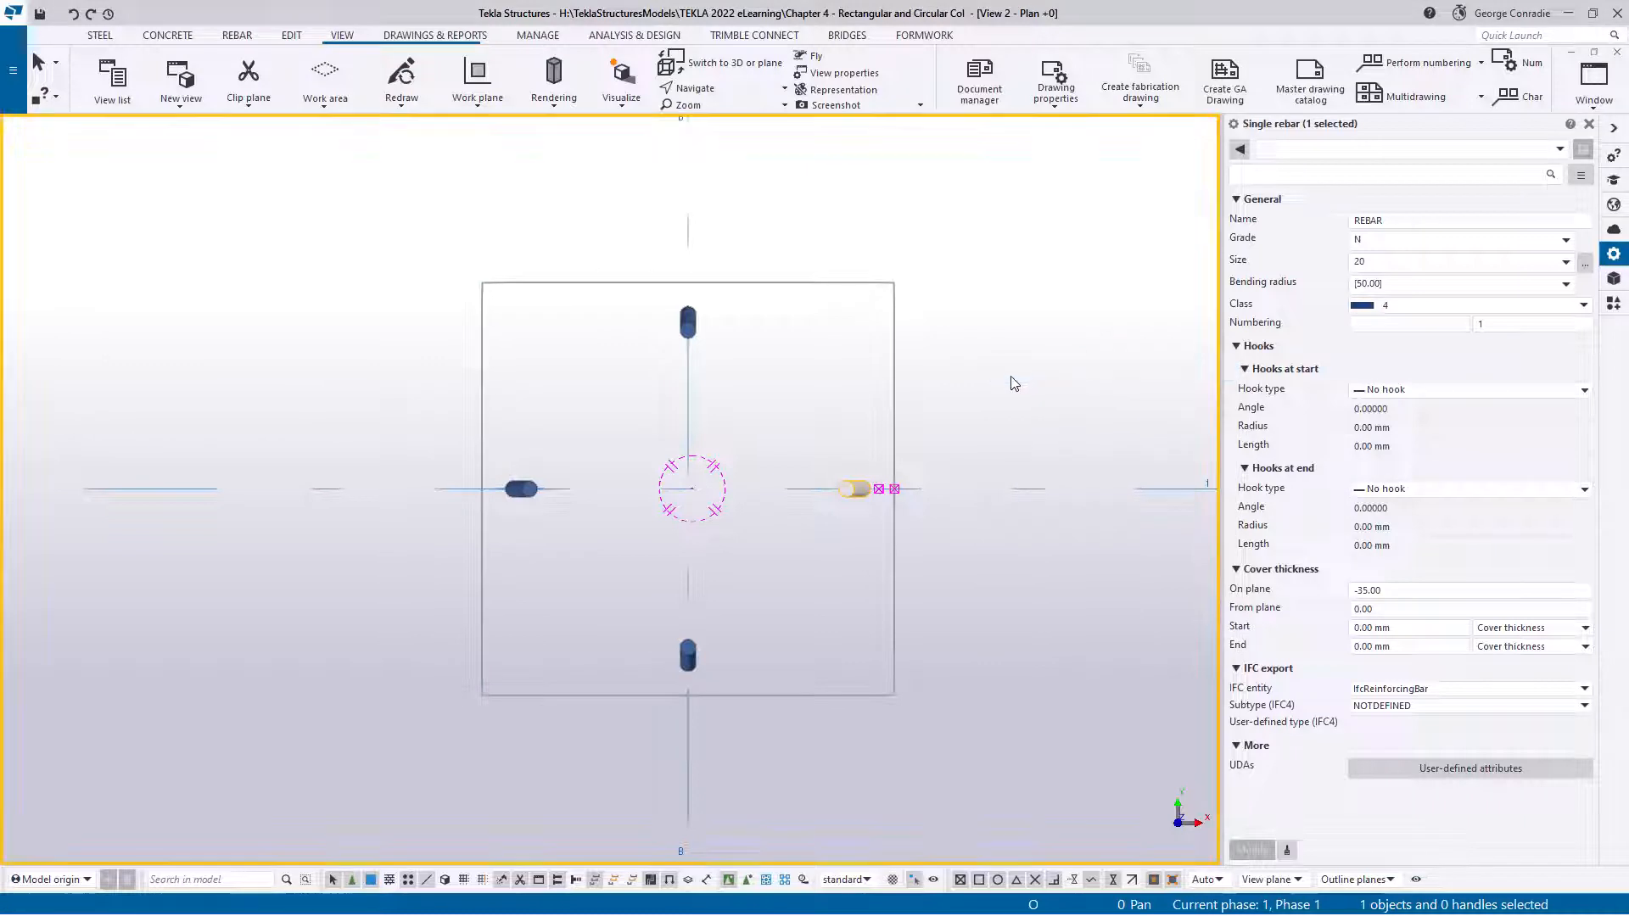
# Step: Copy the bar at the column's lower face by rotation about the column centre, with 1 copy at 45 degrees around Z
pyautogui.click(698, 648)
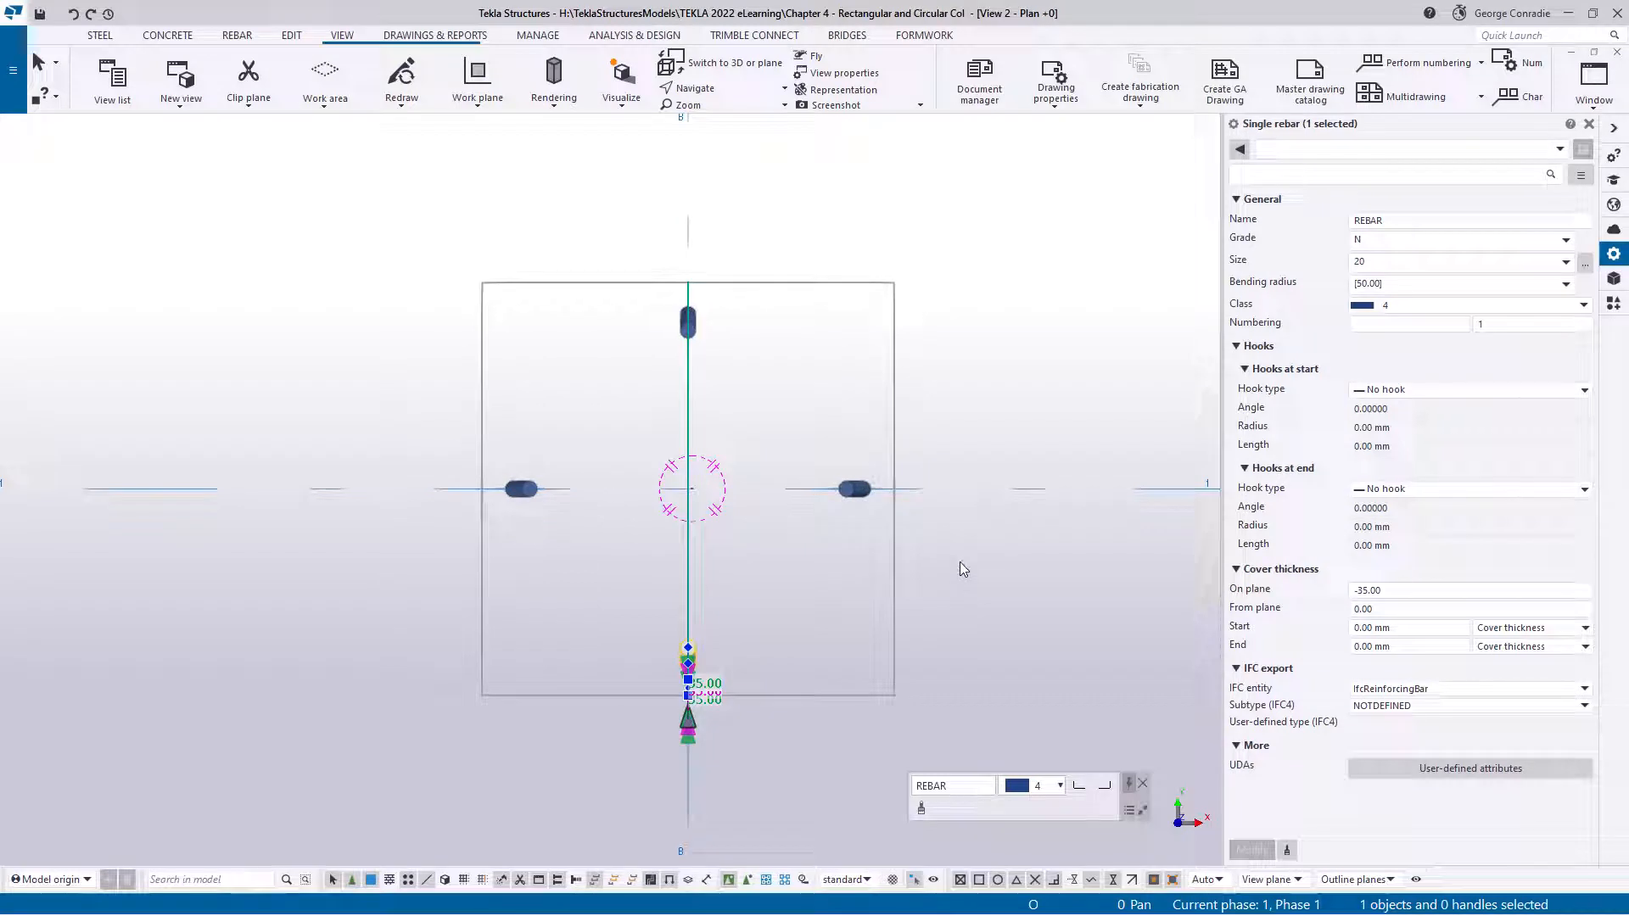
pyautogui.rightClick(960, 561)
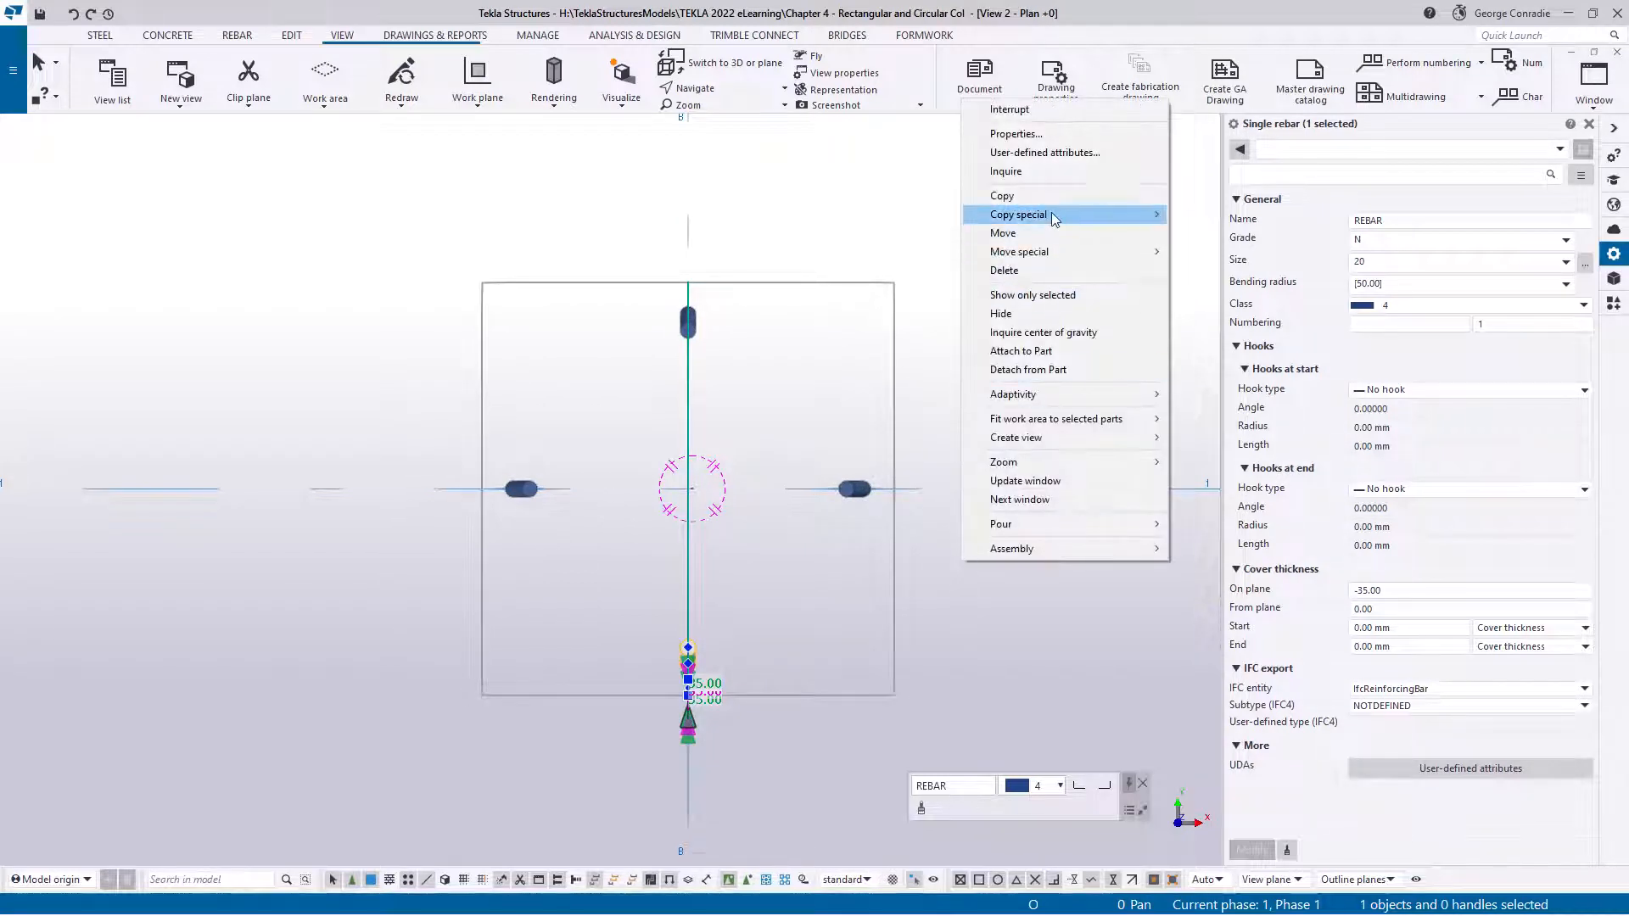
pyautogui.moveTo(1051, 214)
pyautogui.click(1191, 238)
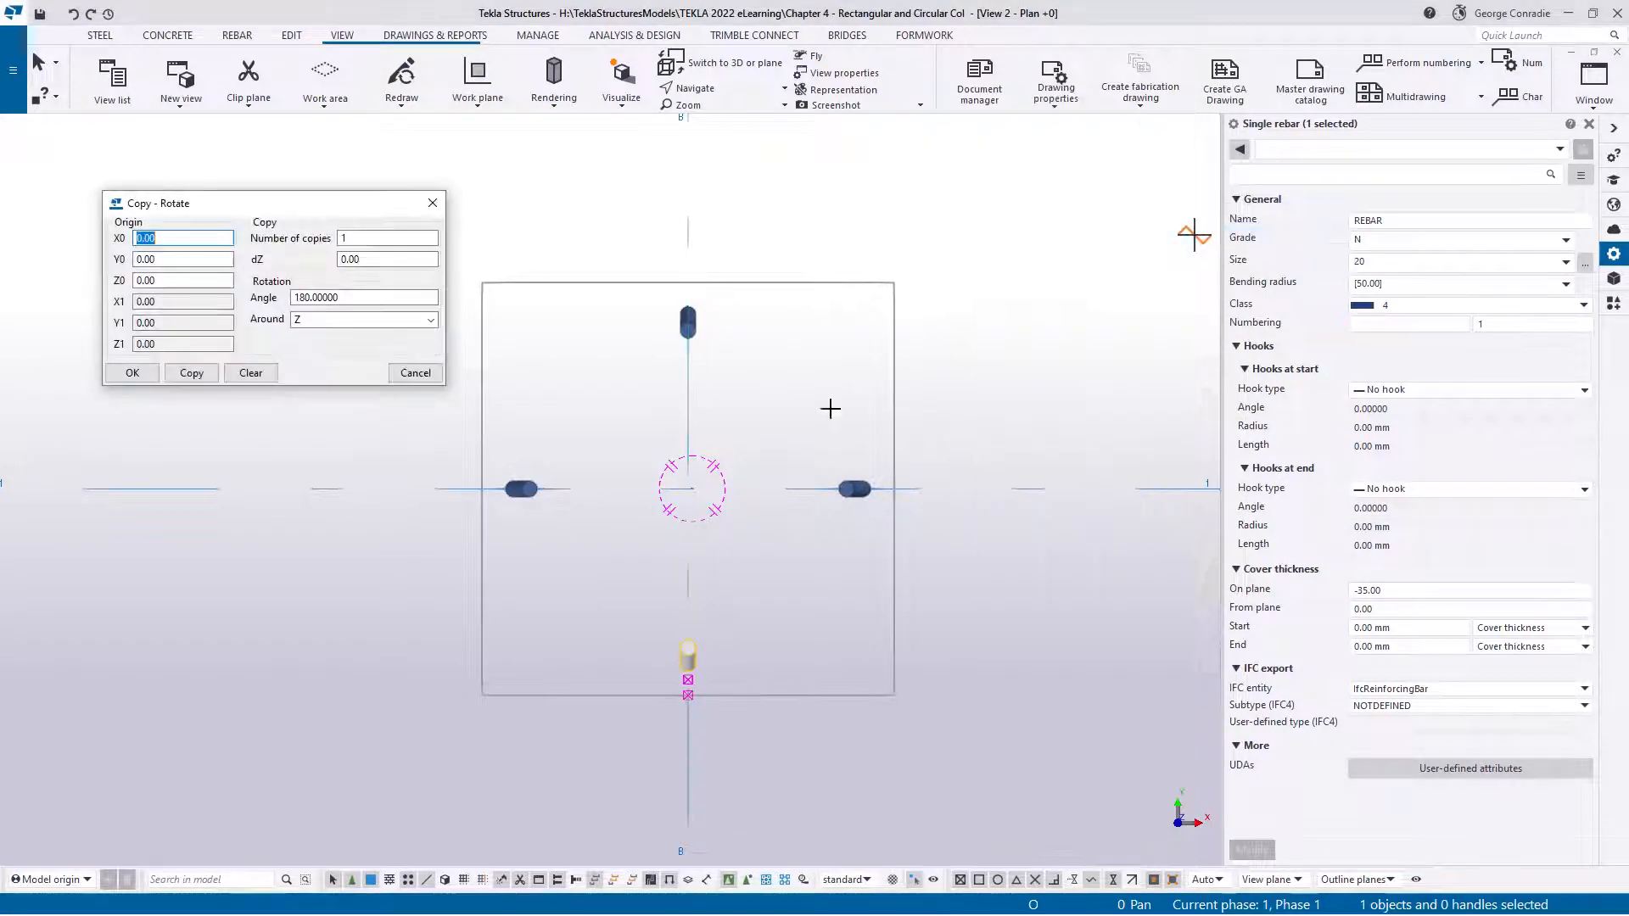
pyautogui.click(688, 488)
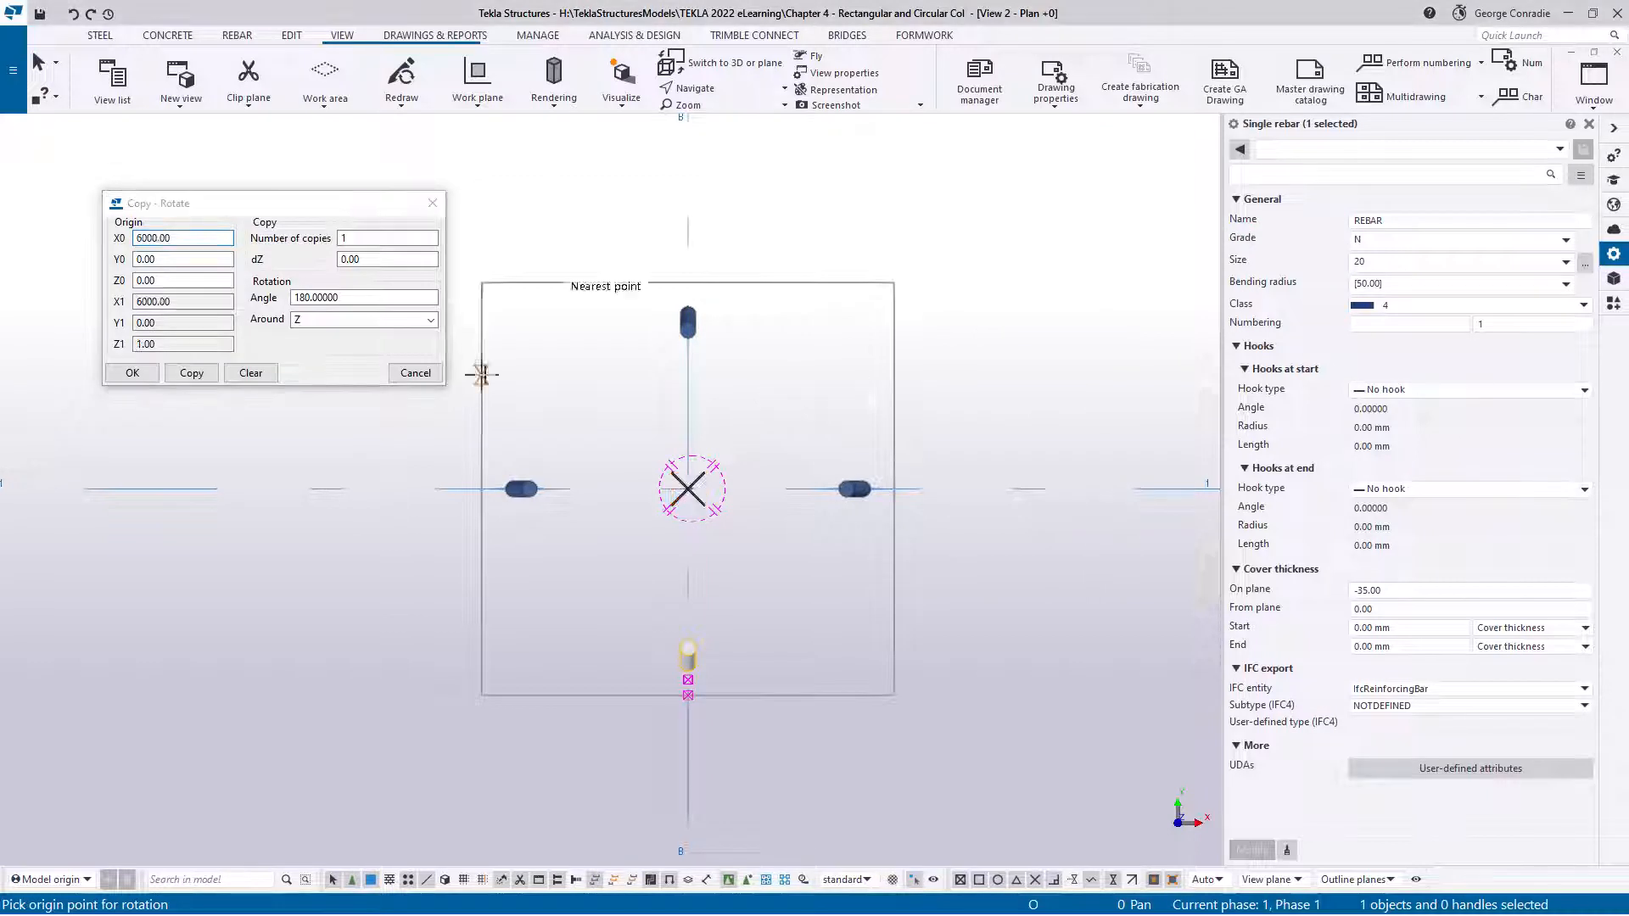
pyautogui.click(364, 239)
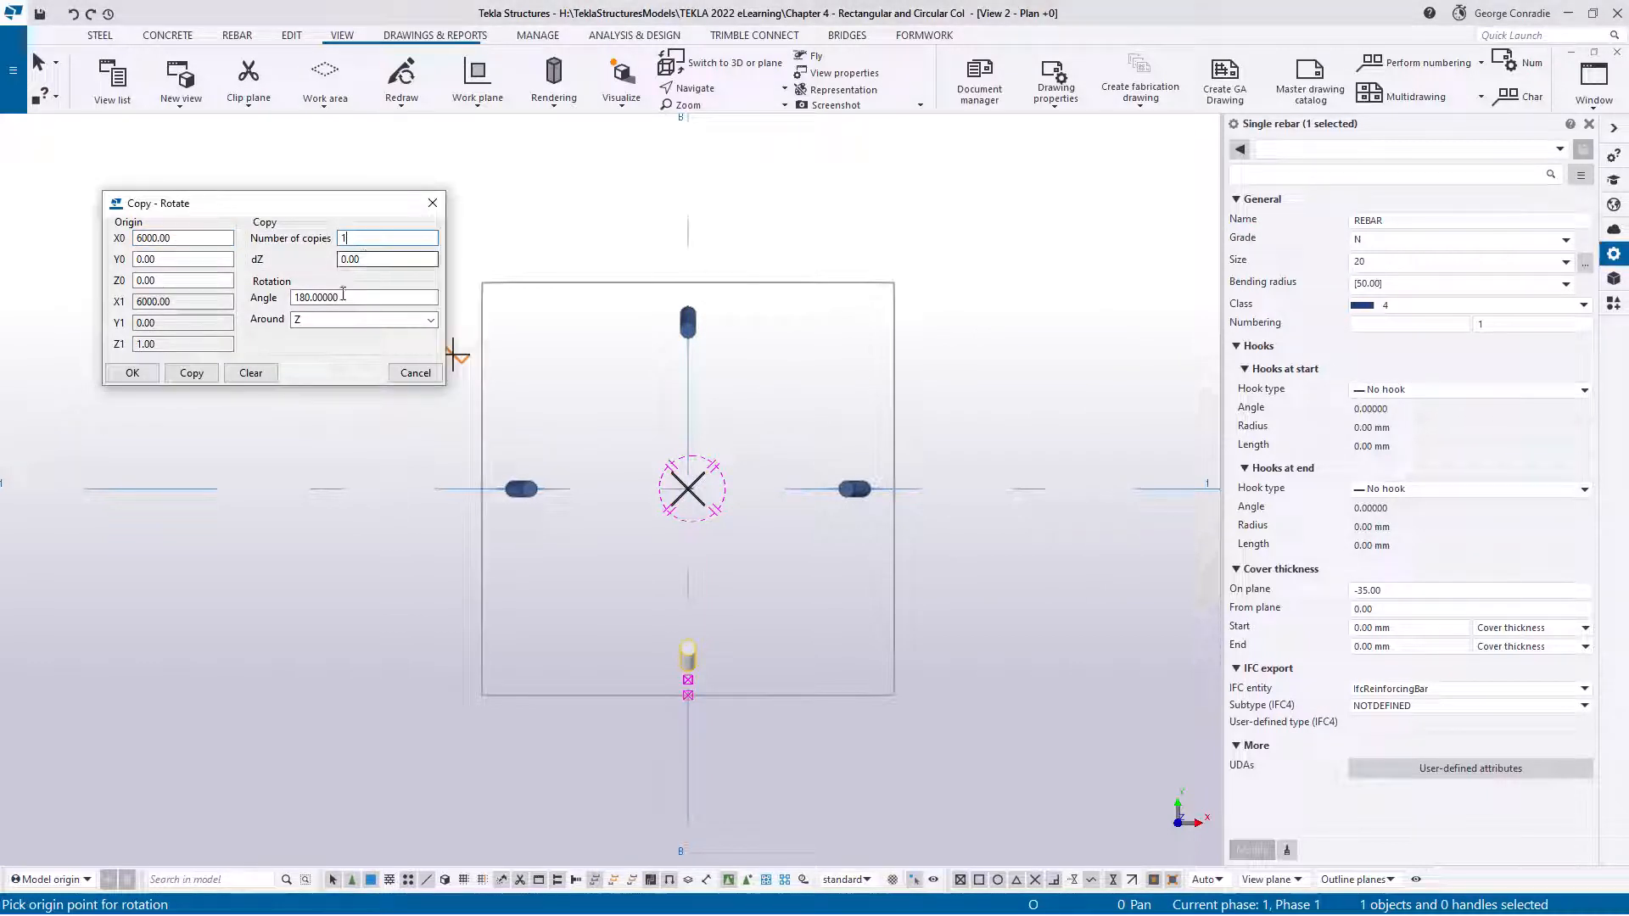
pyautogui.moveTo(353, 296); pyautogui.dragTo(267, 304)
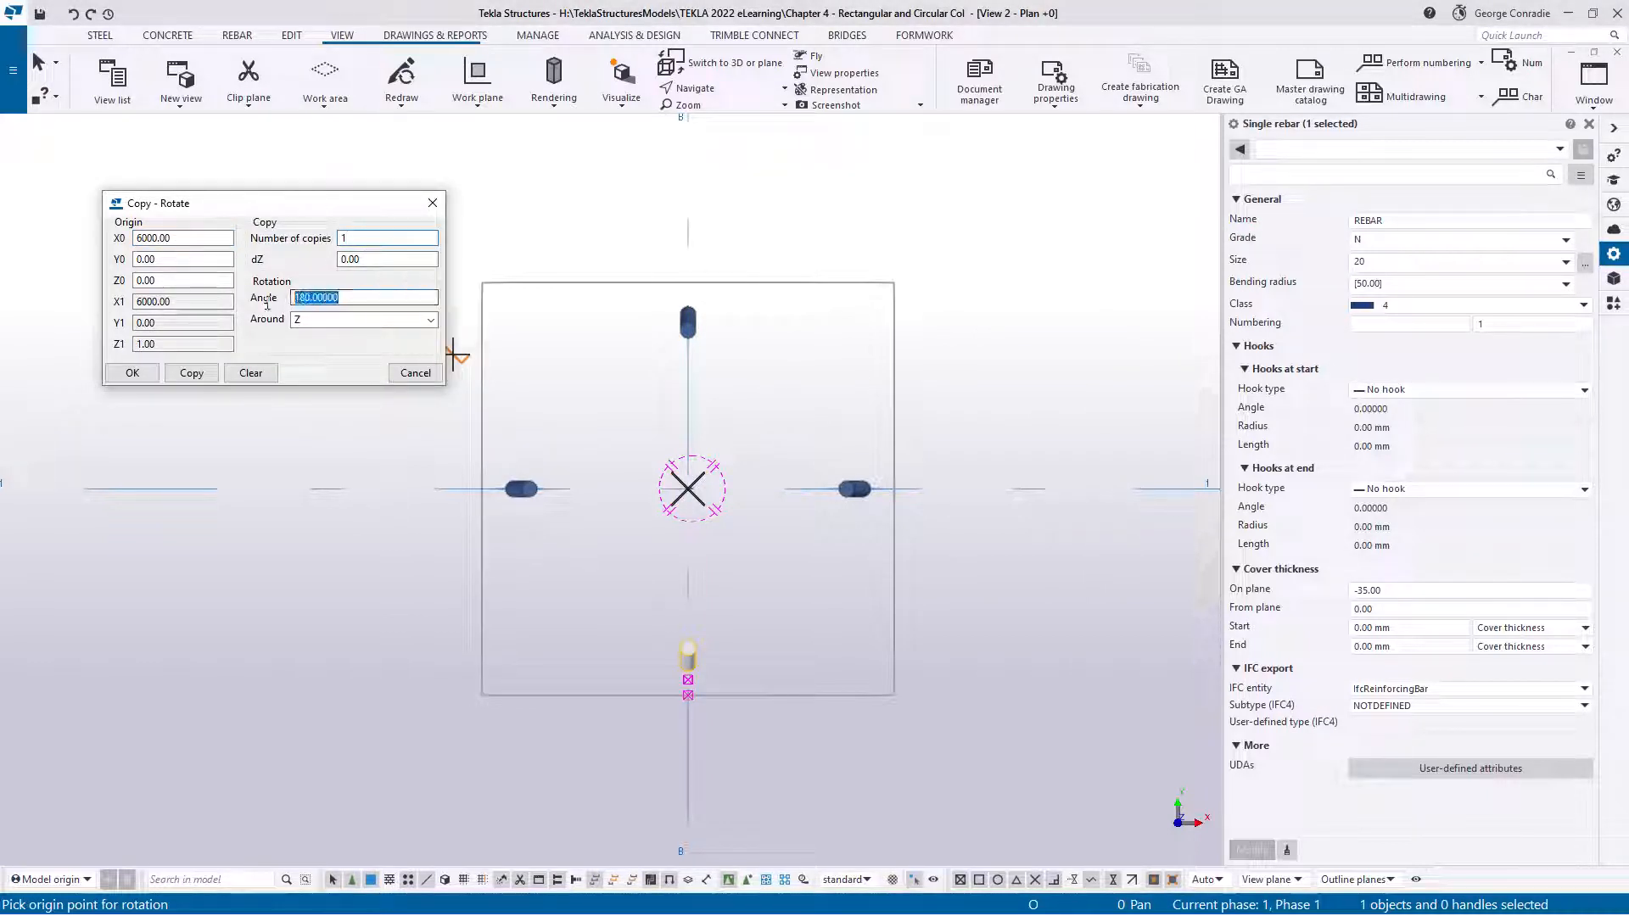
pyautogui.write('45')
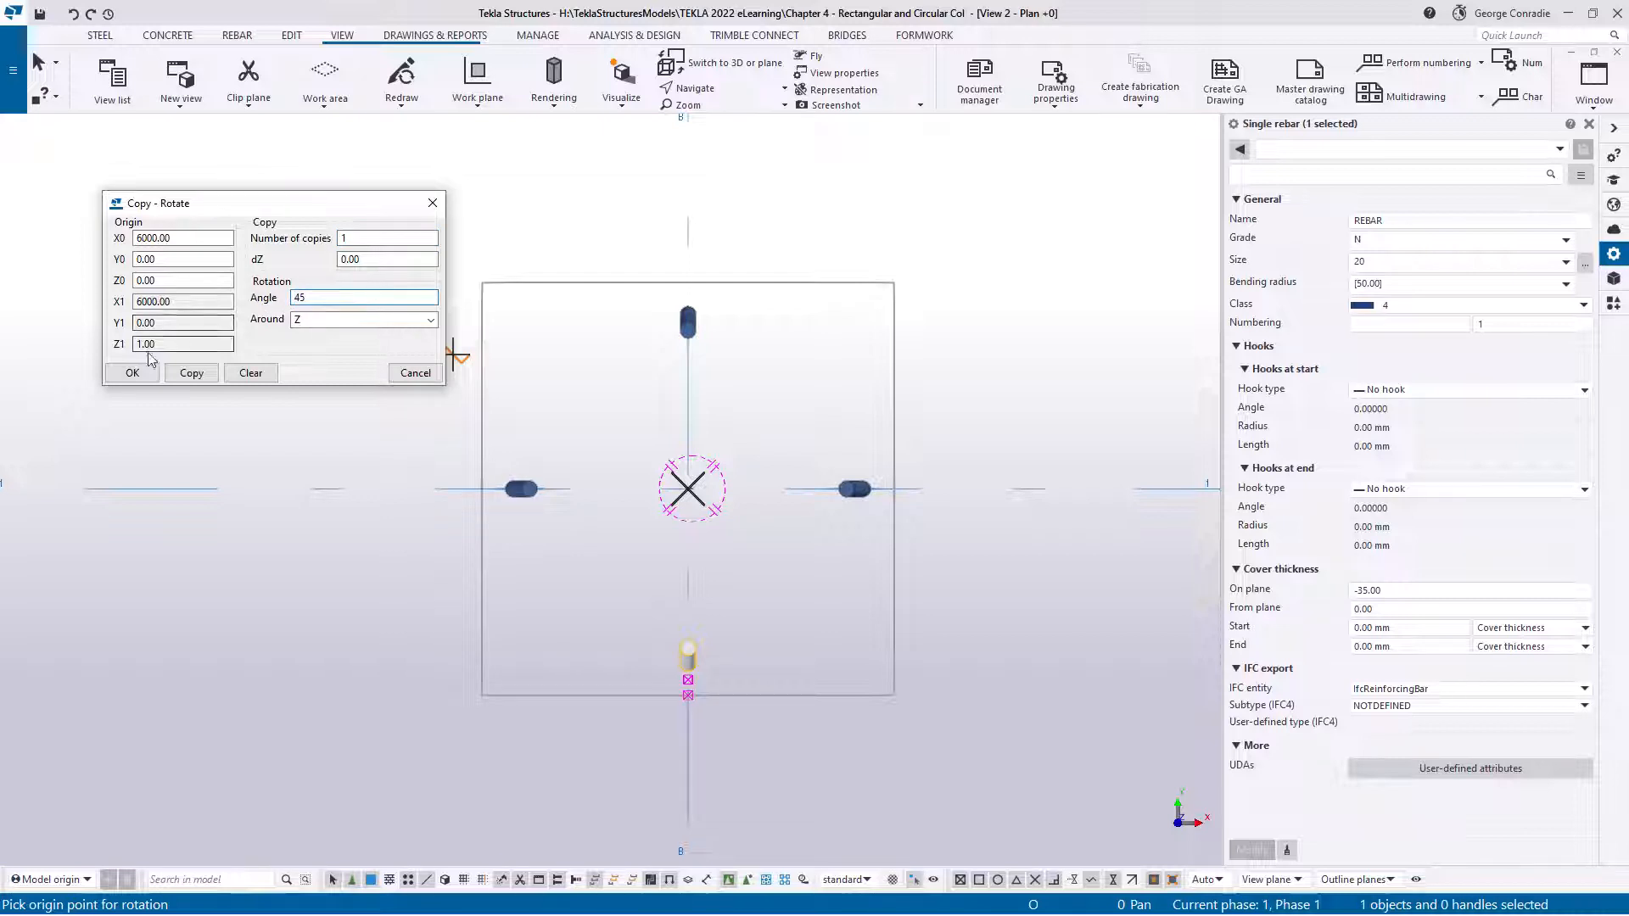
pyautogui.click(192, 373)
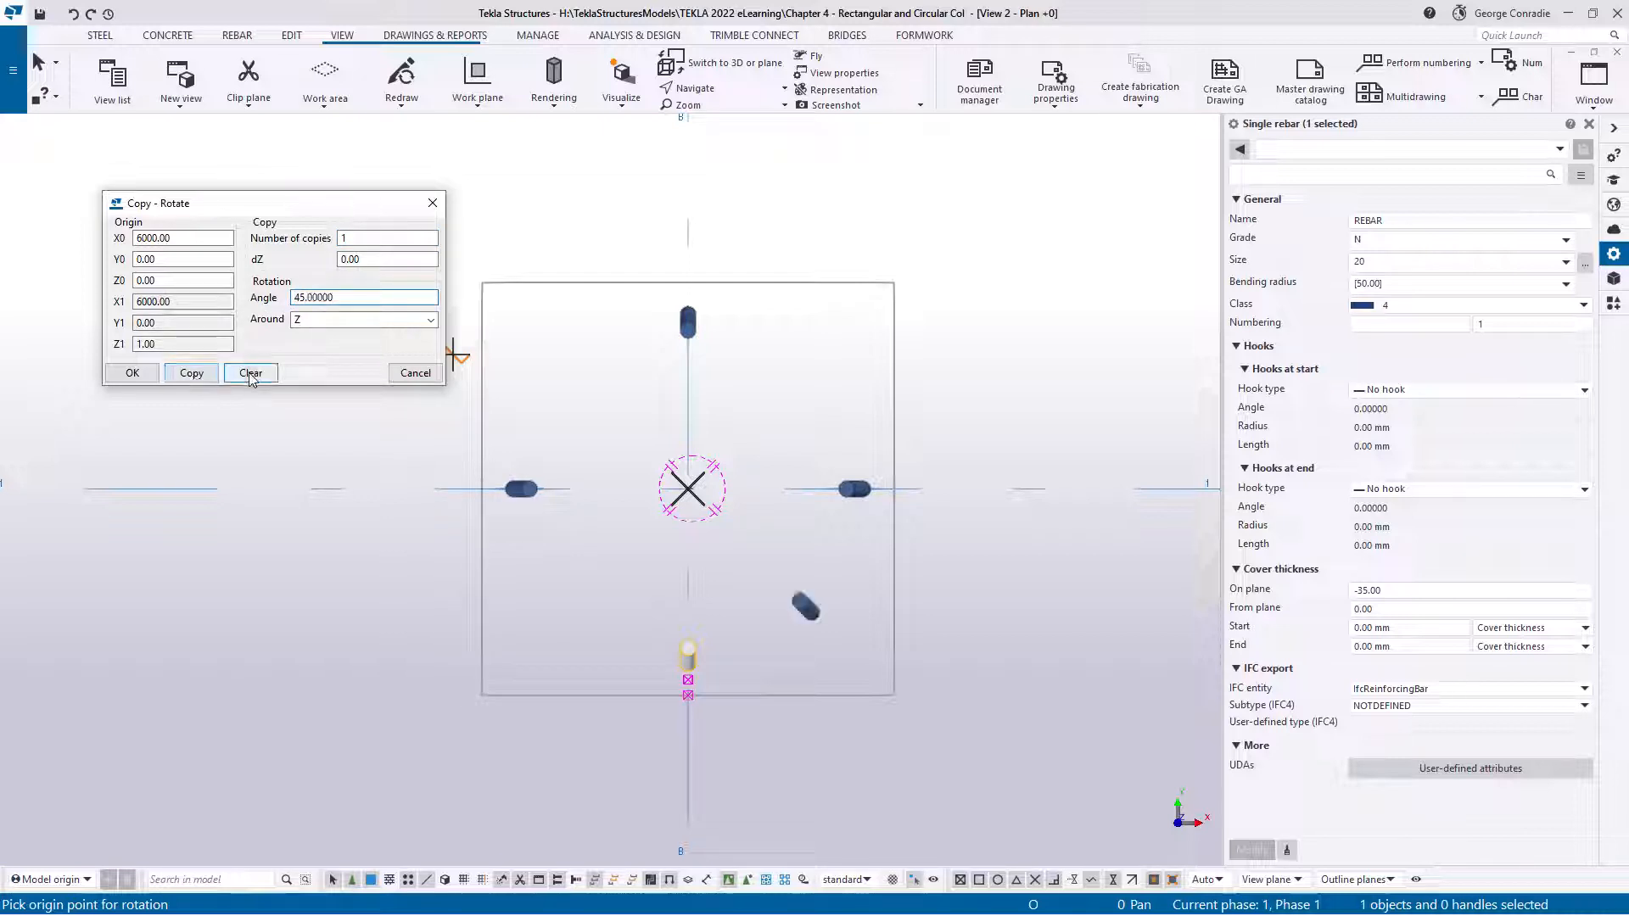
pyautogui.click(250, 373)
pyautogui.click(415, 373)
pyautogui.rightClick(1027, 427)
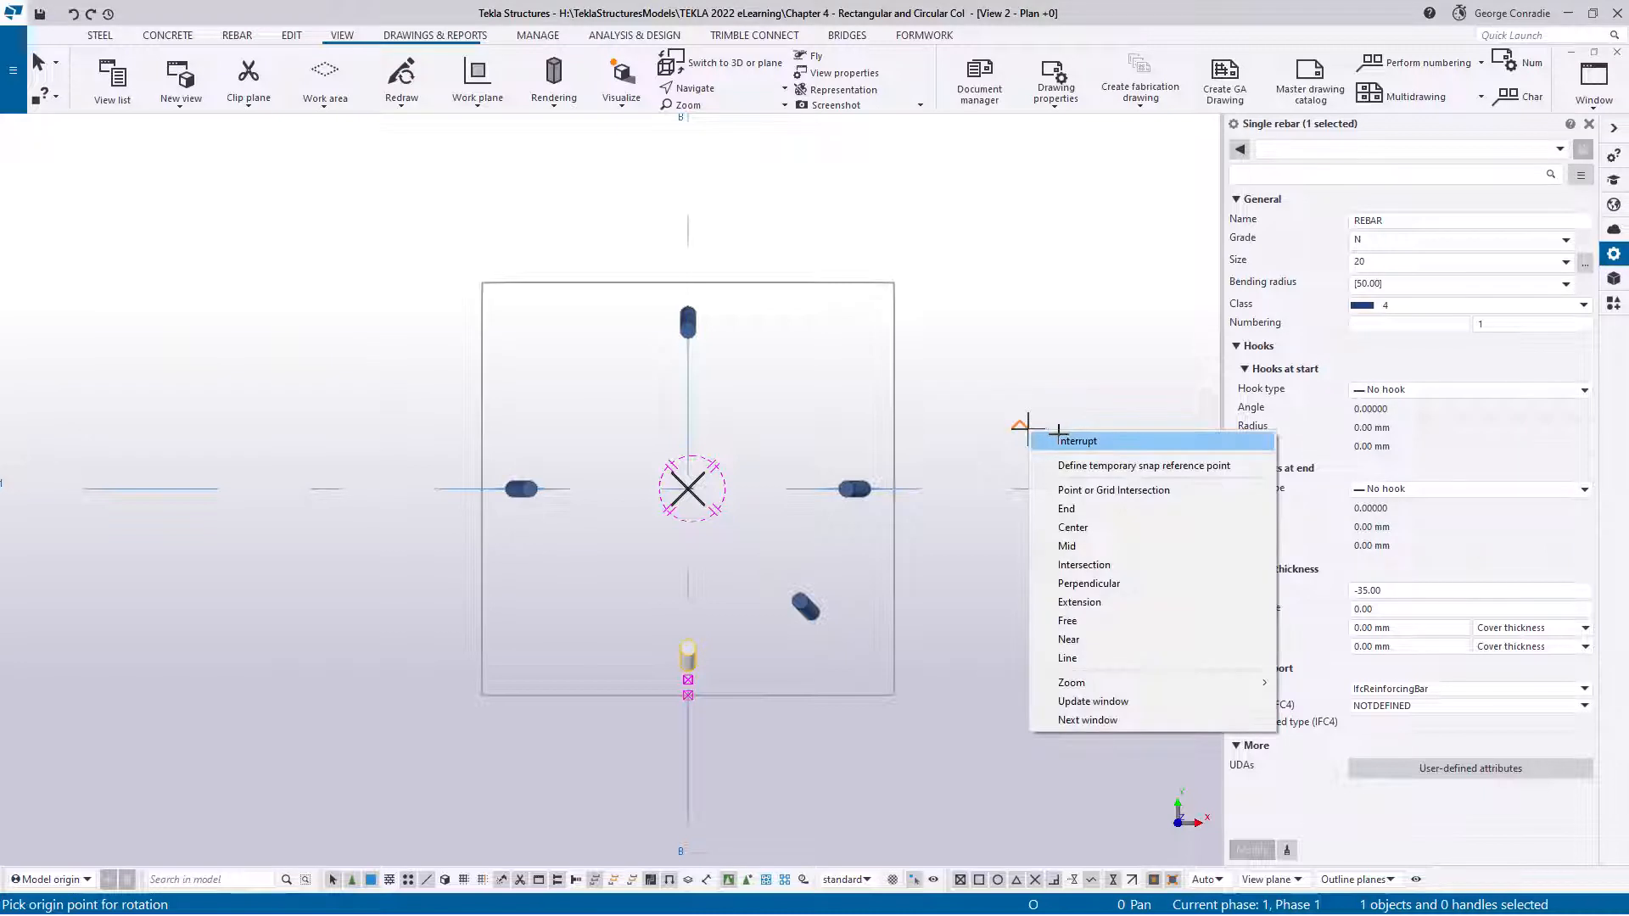
pyautogui.click(1052, 440)
pyautogui.click(932, 648)
# Step: Move the diagonal bar linearly from its outer handle to the column's lower-right corner, dX 87.87 and dY -87.87, and check its position
pyautogui.scroll(3, 822, 483)
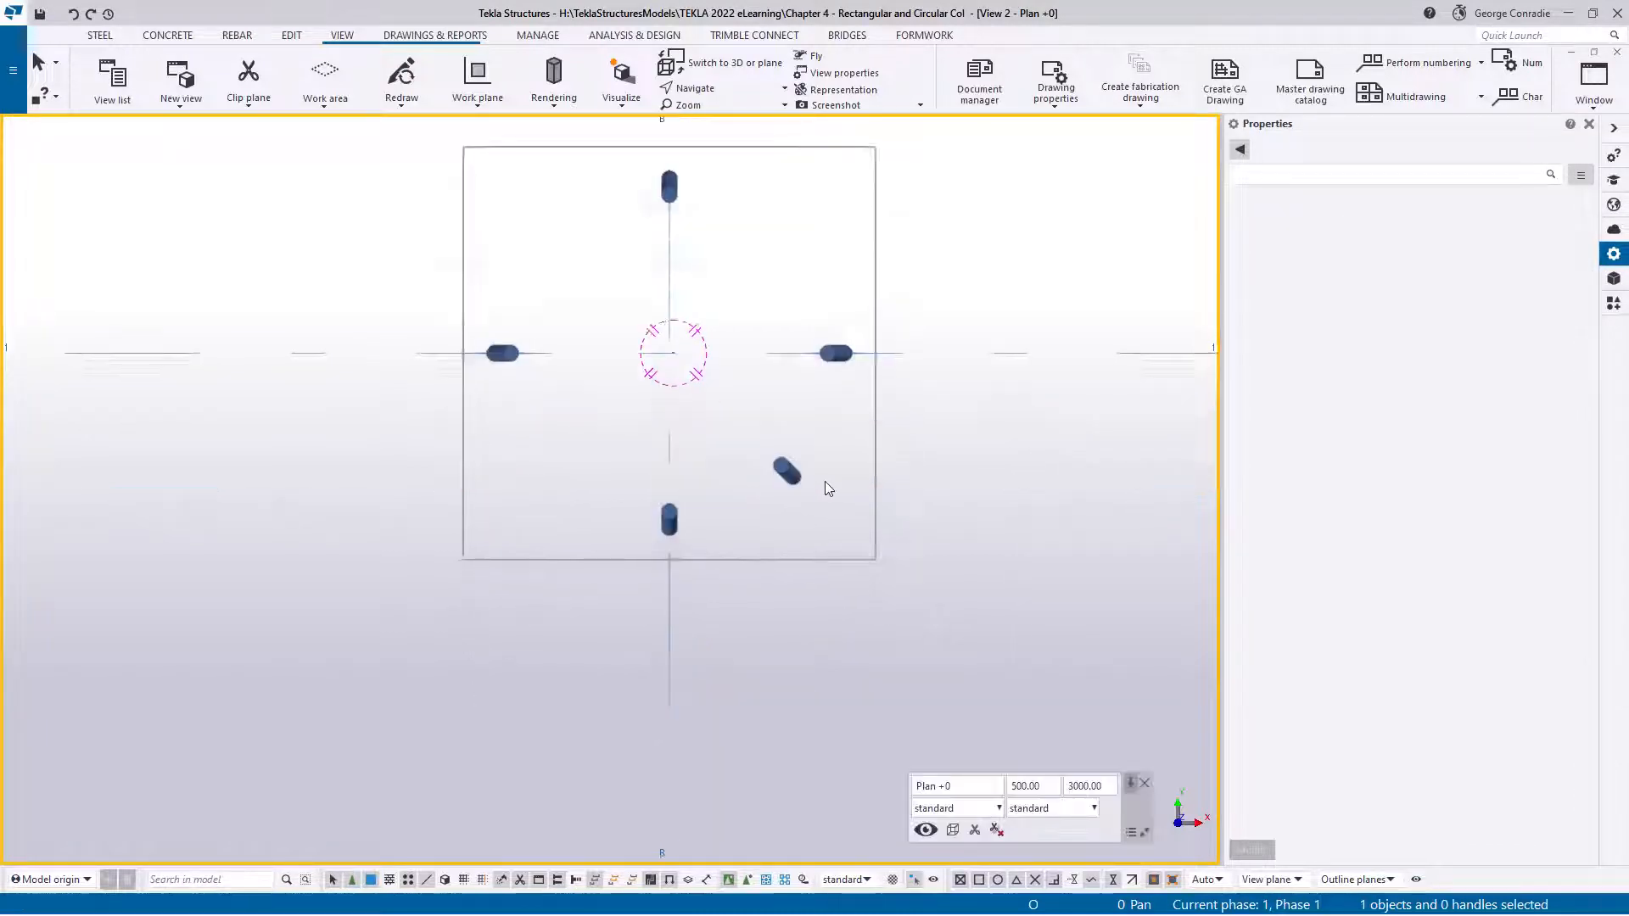
pyautogui.click(768, 469)
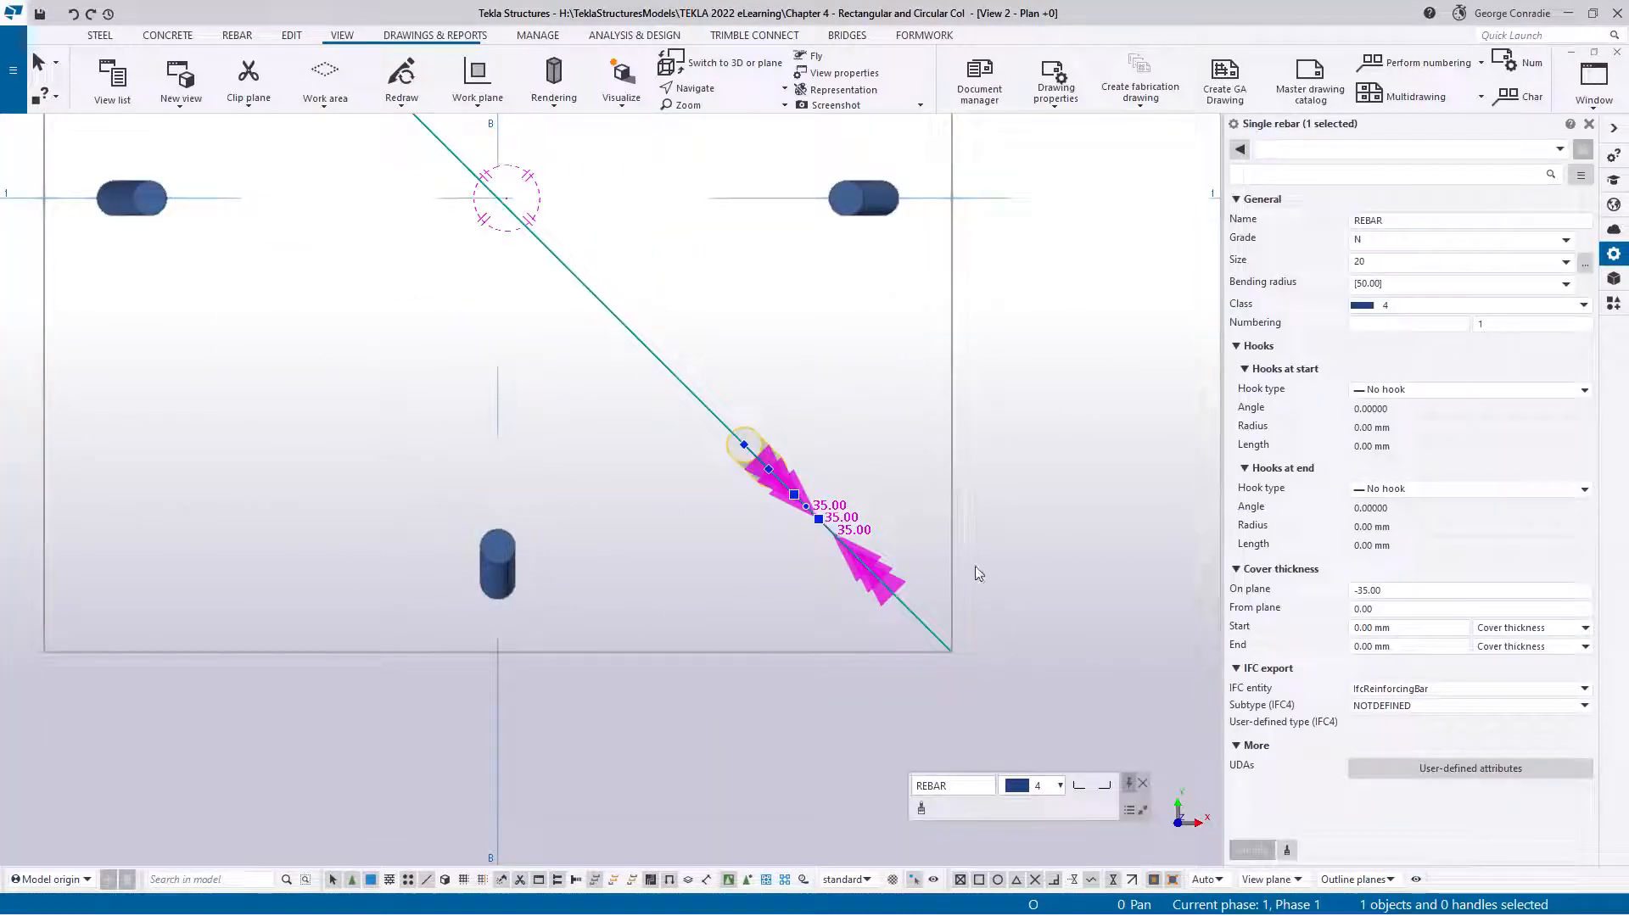
pyautogui.hotkey('ctrl', 'm')
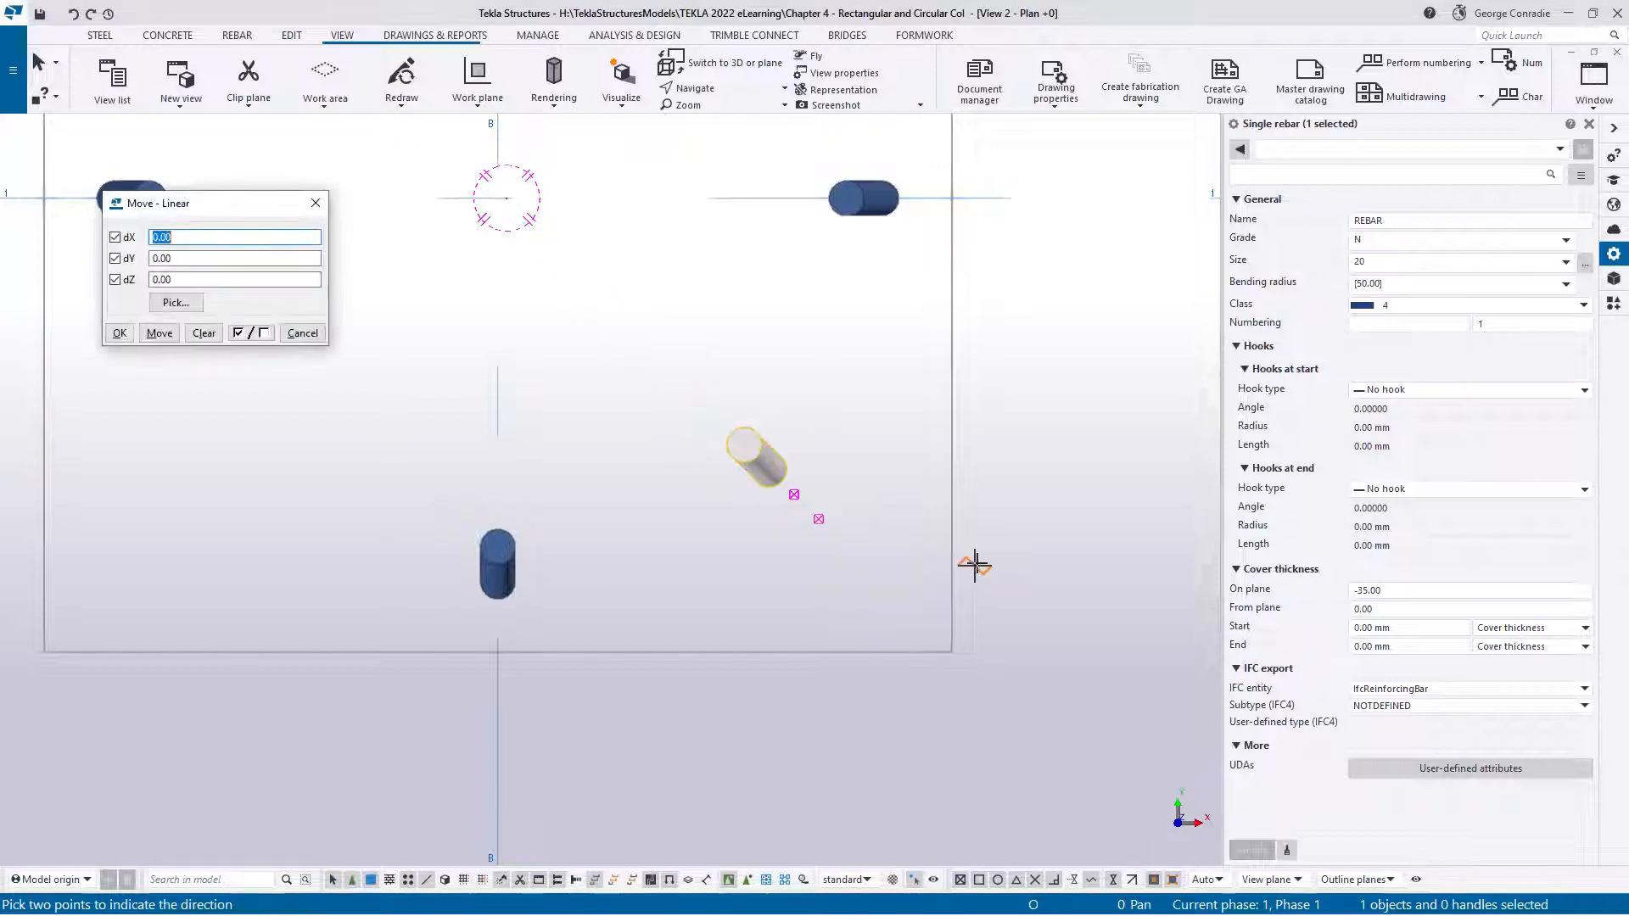
pyautogui.click(819, 519)
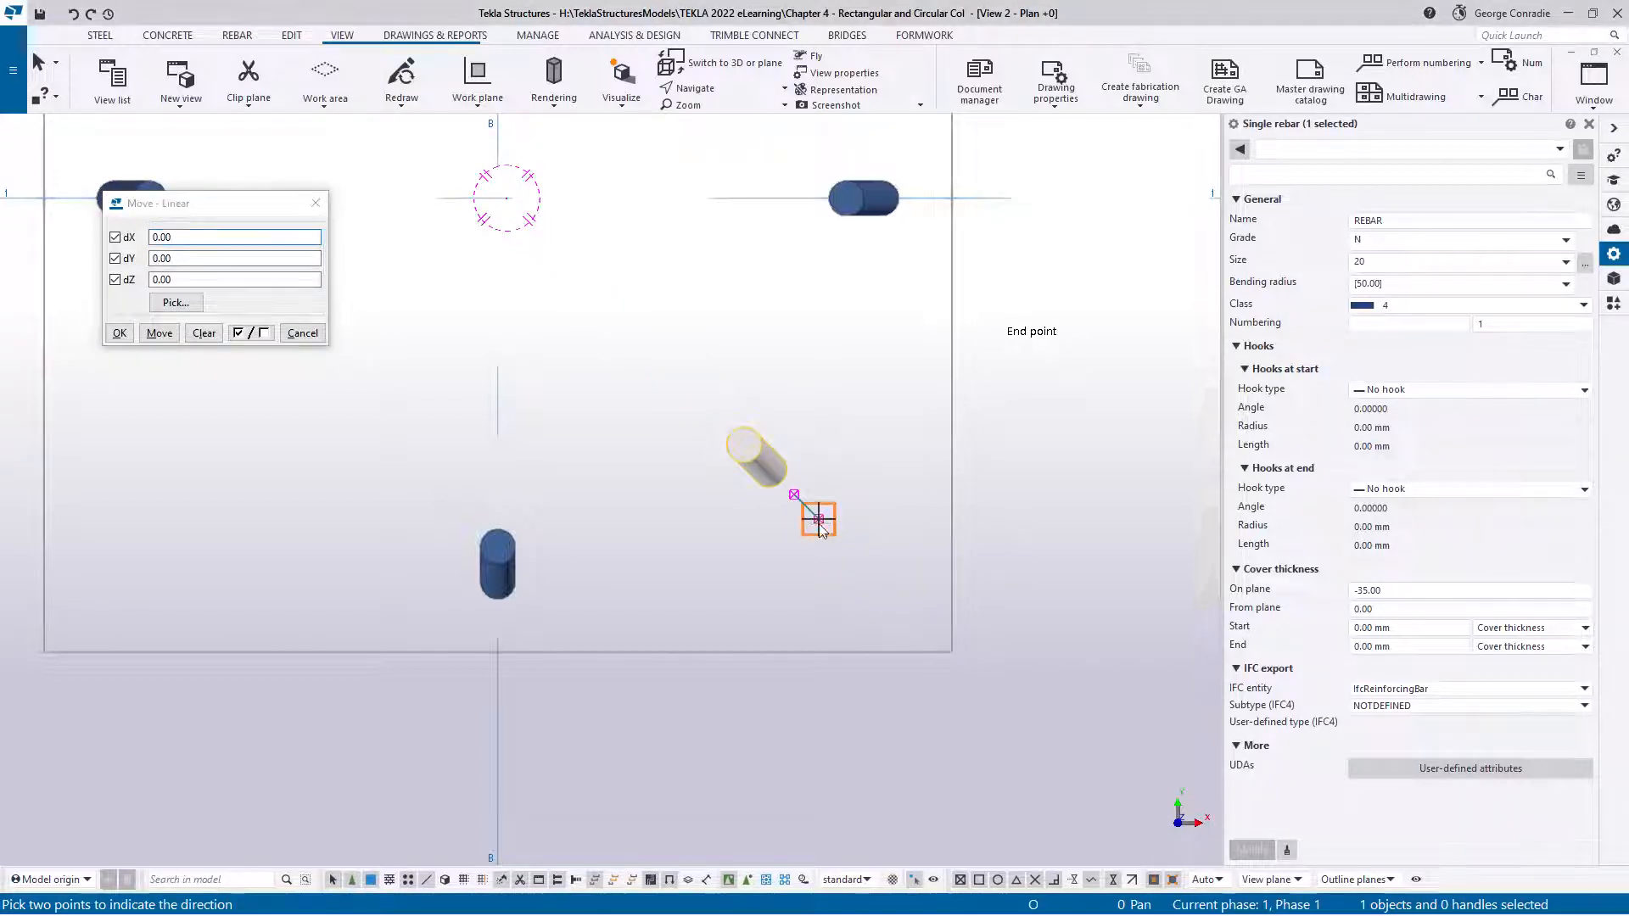
pyautogui.click(951, 652)
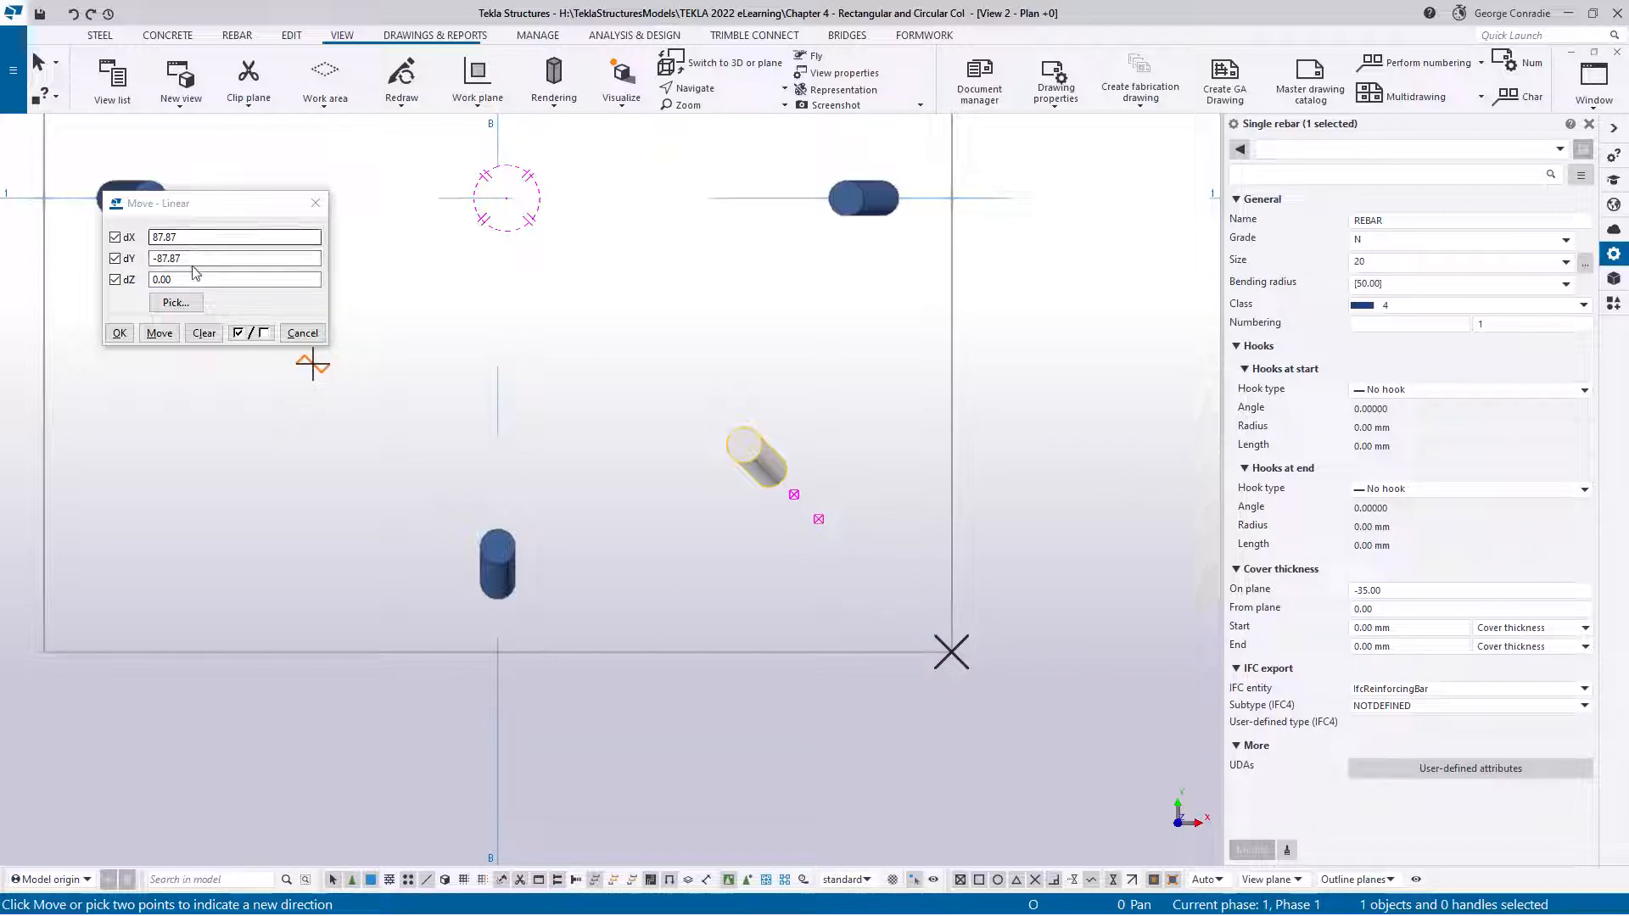
pyautogui.click(165, 338)
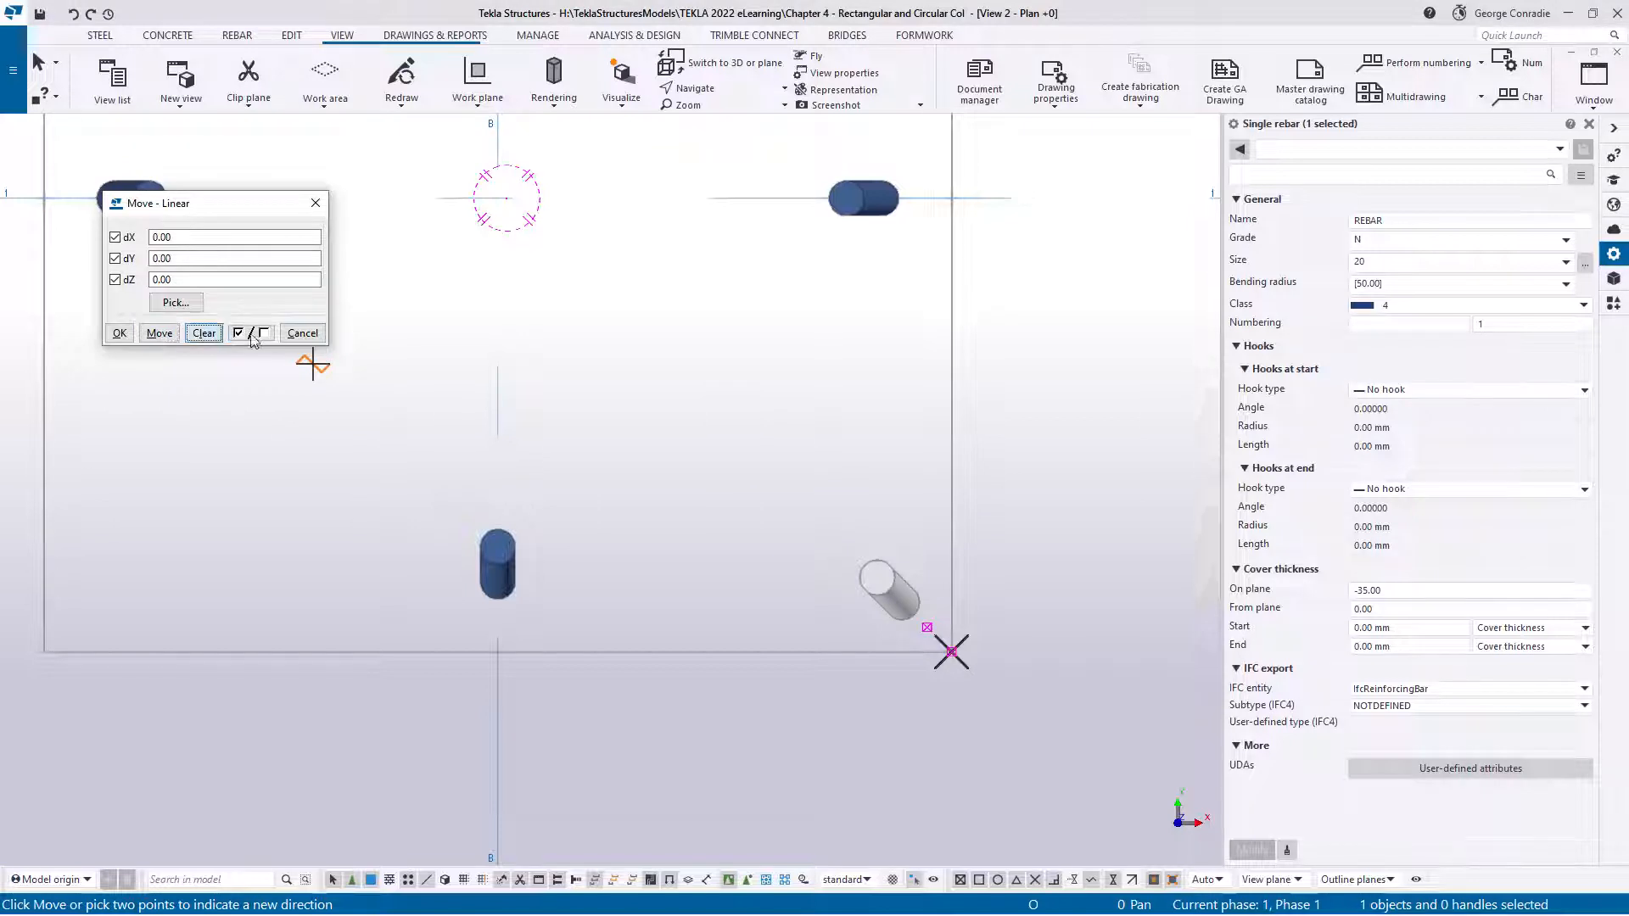
pyautogui.click(316, 334)
pyautogui.rightClick(658, 348)
pyautogui.click(806, 358)
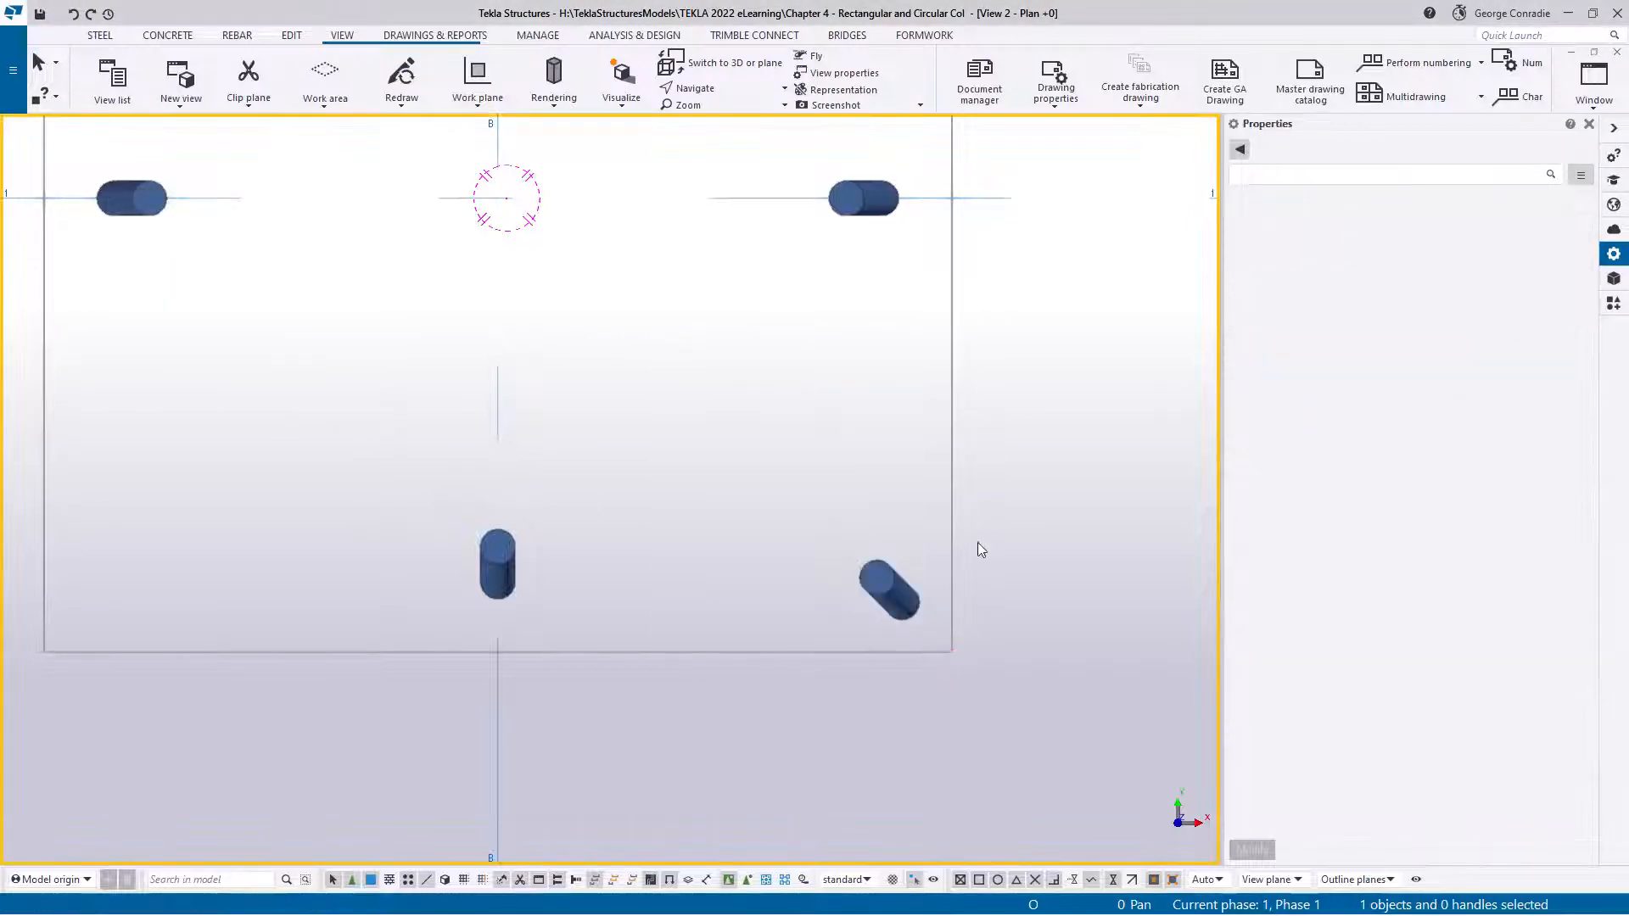
pyautogui.click(903, 598)
pyautogui.scroll(3, 993, 620)
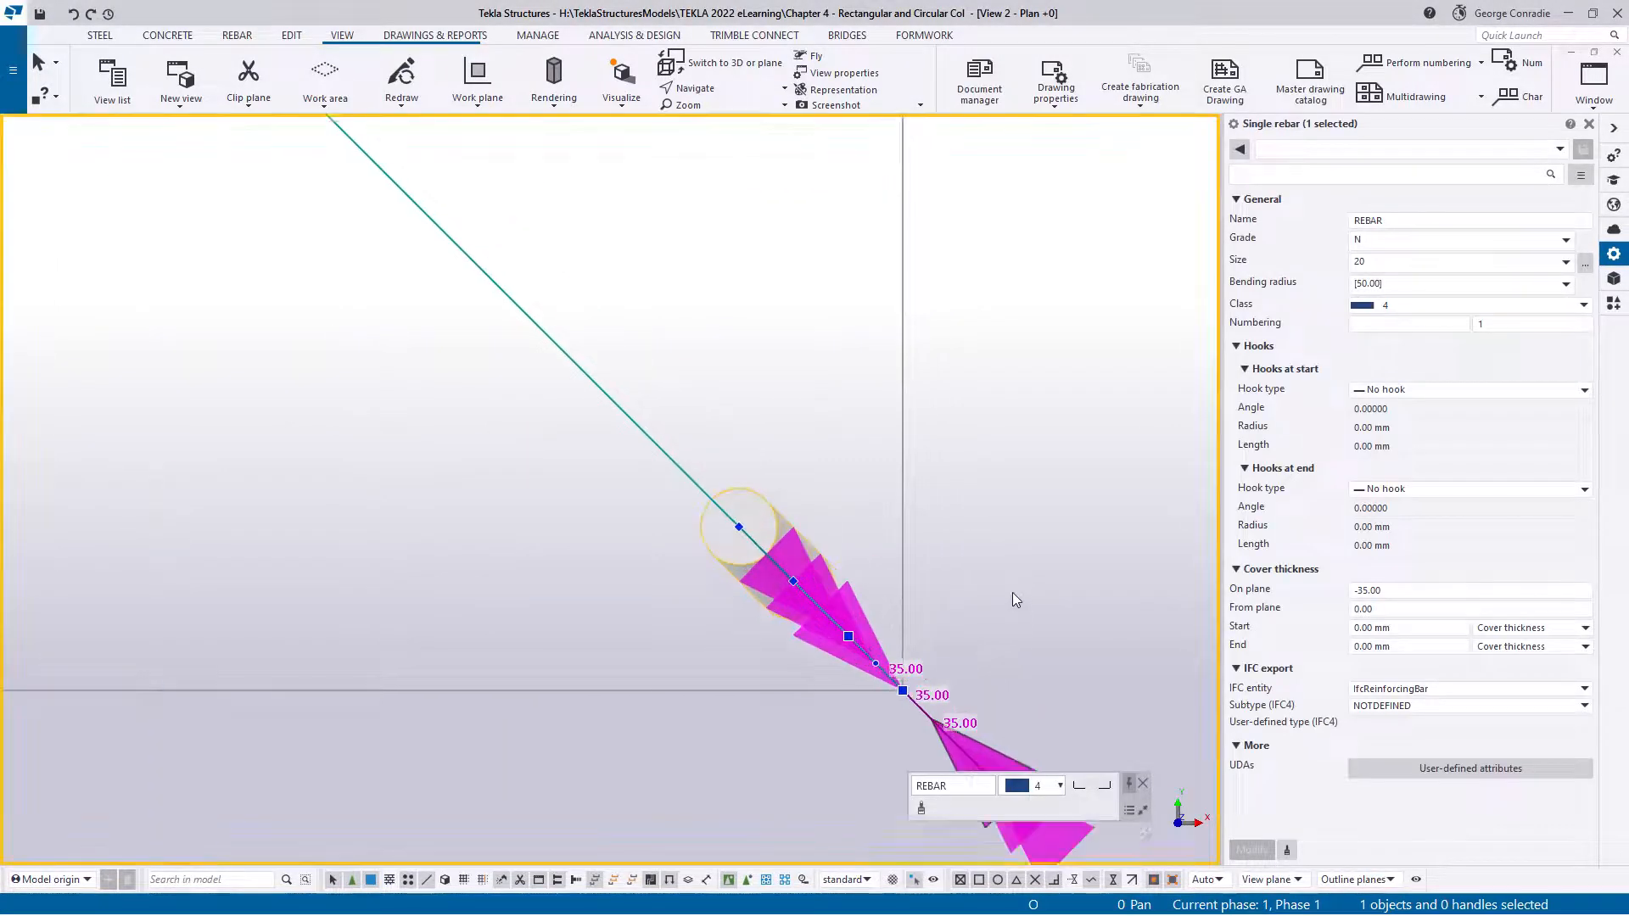
pyautogui.click(1011, 592)
# Step: Draw a horizontal construction line through the lower face bar and a vertical one through the right face bar, crossing at the corner bar
pyautogui.scroll(-4, 1009, 595)
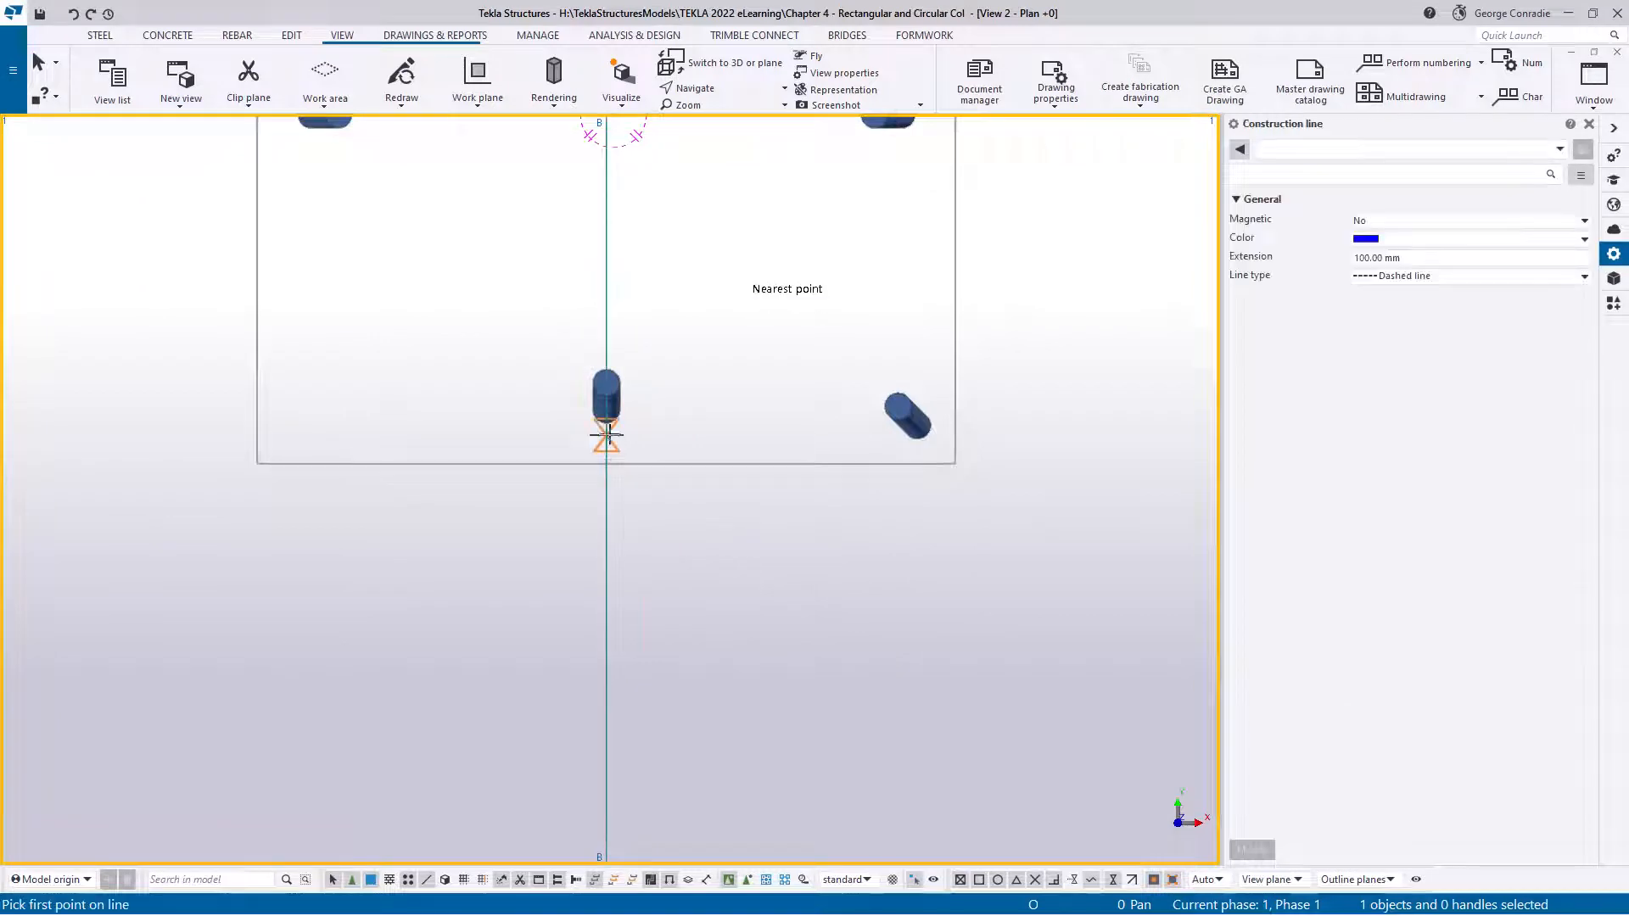
pyautogui.click(606, 411)
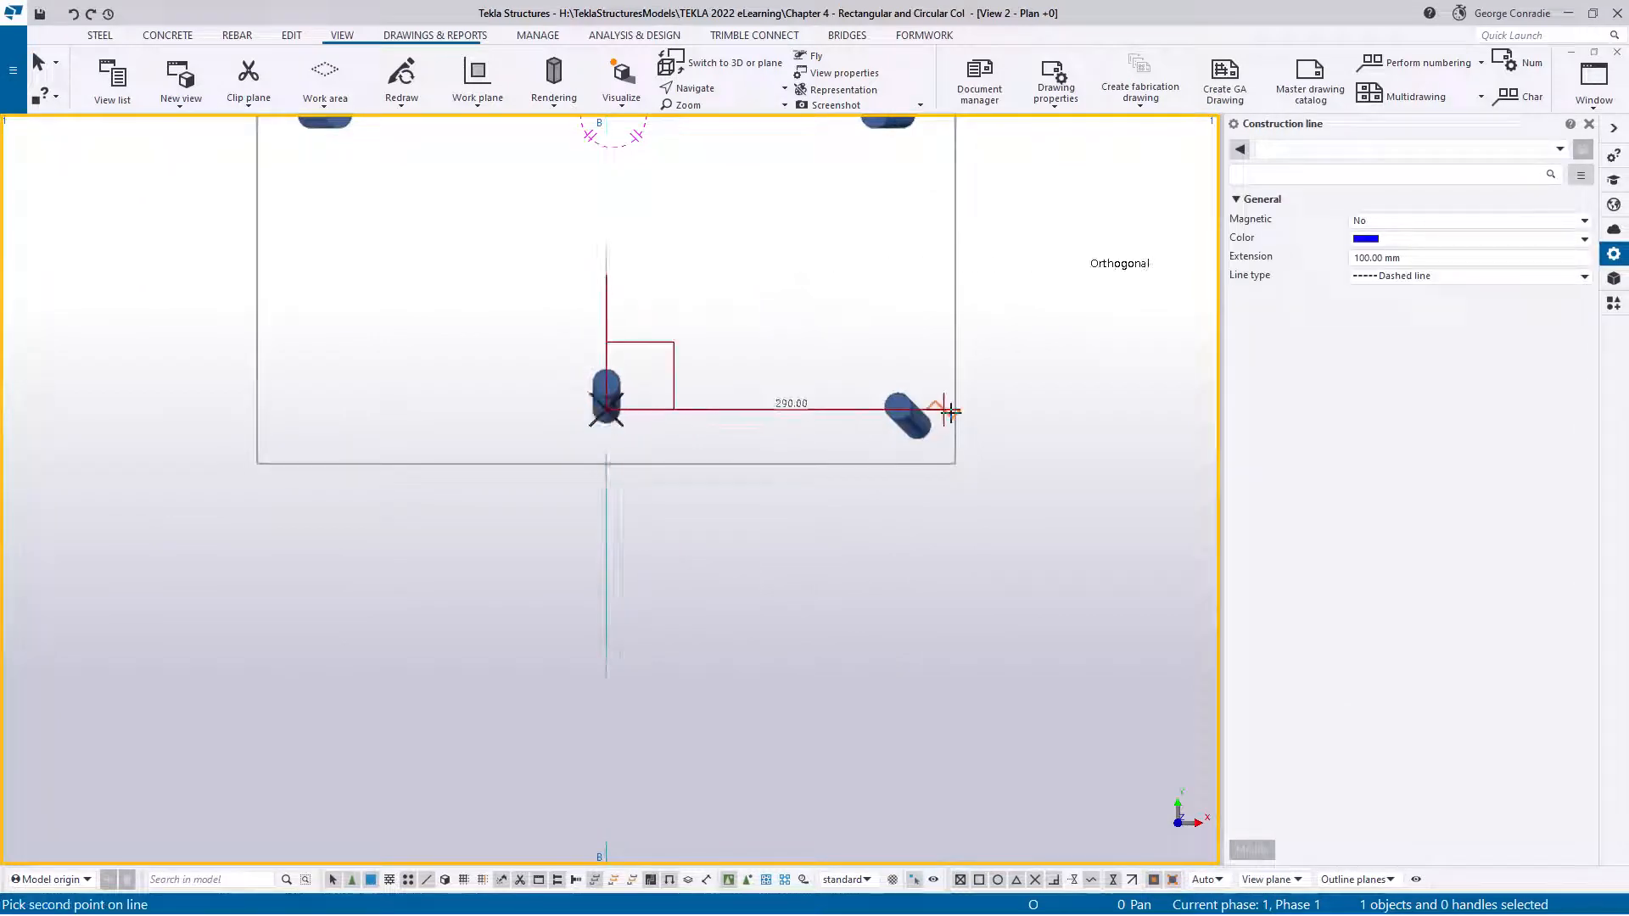
pyautogui.click(1037, 408)
pyautogui.moveTo(956, 219); pyautogui.dragTo(908, 326, button='middle')
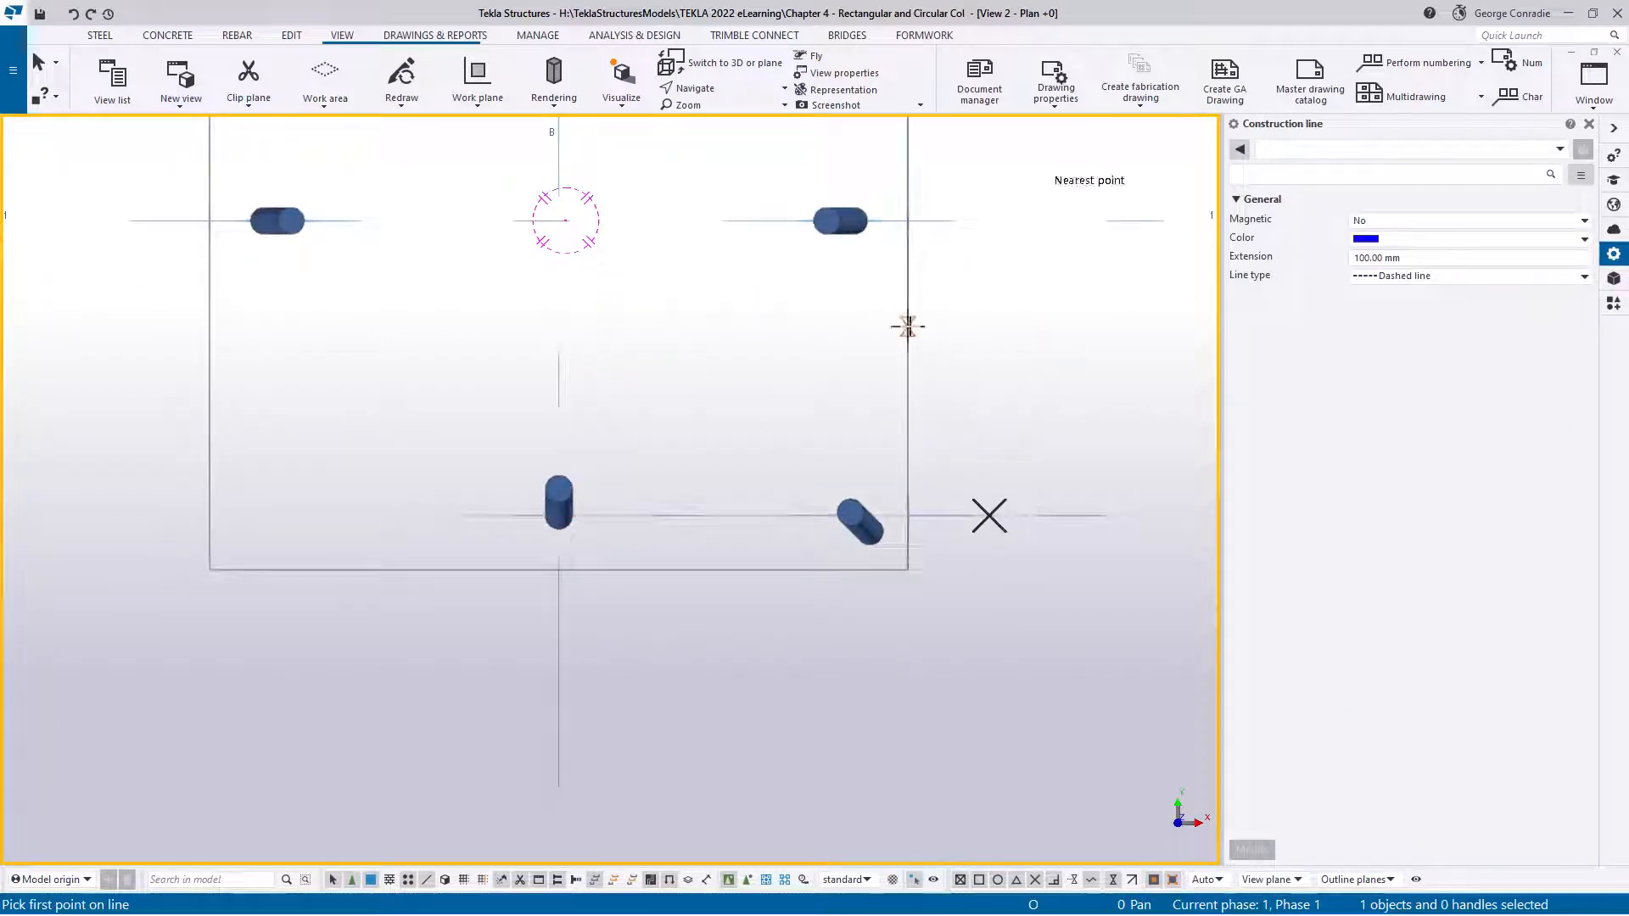
pyautogui.click(854, 221)
pyautogui.click(853, 639)
pyautogui.rightClick(944, 642)
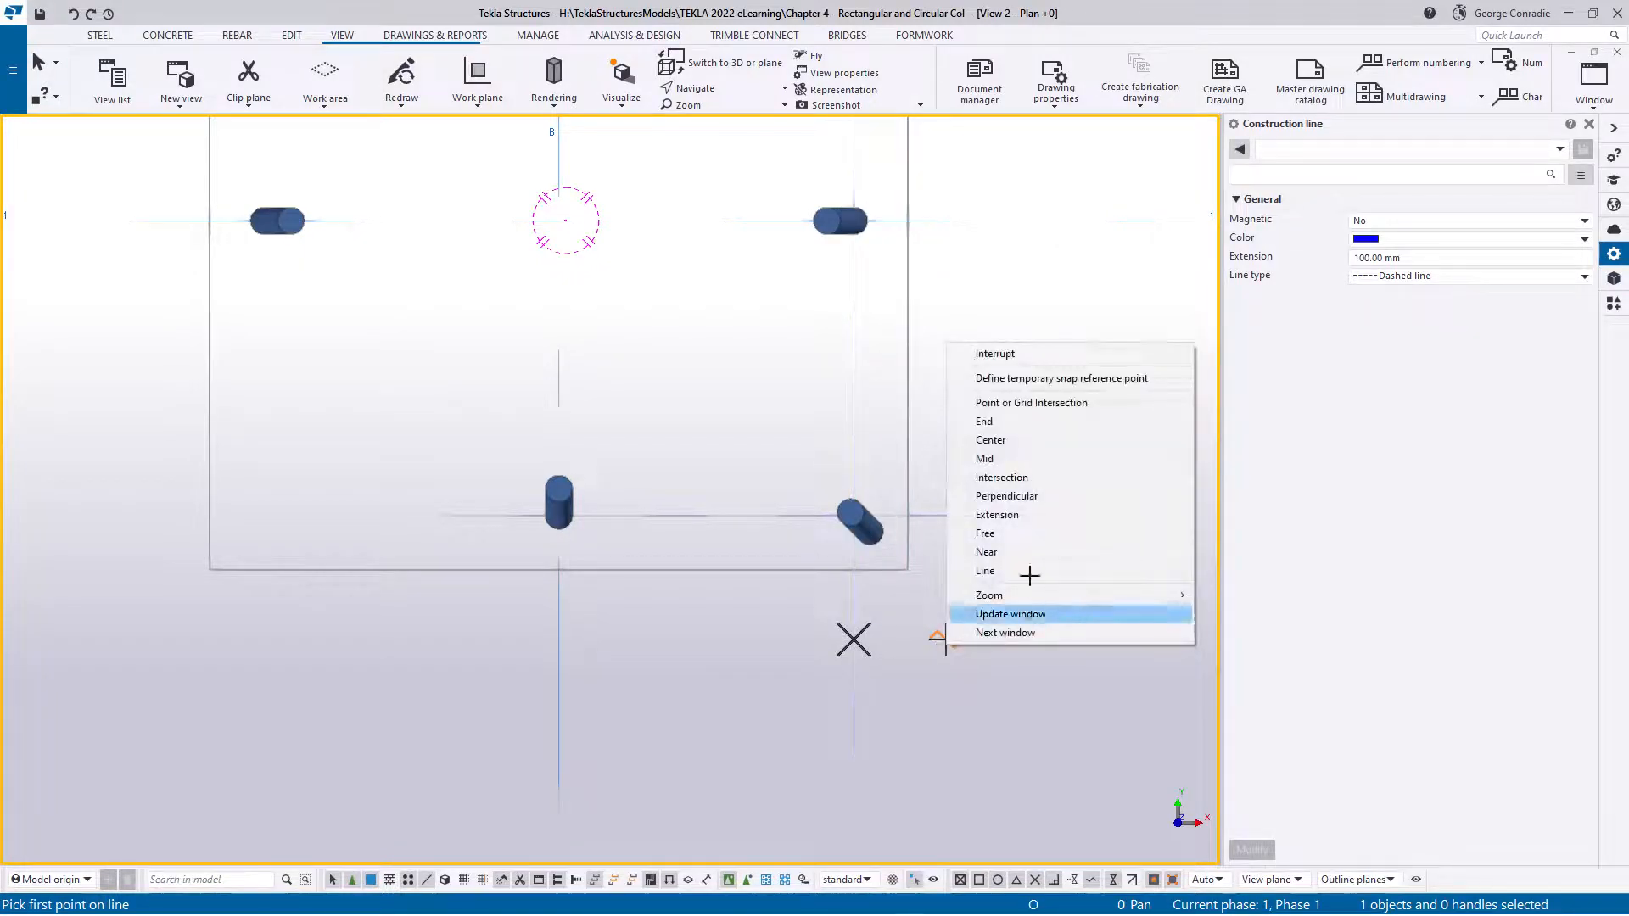
pyautogui.click(994, 354)
pyautogui.scroll(4, 886, 568)
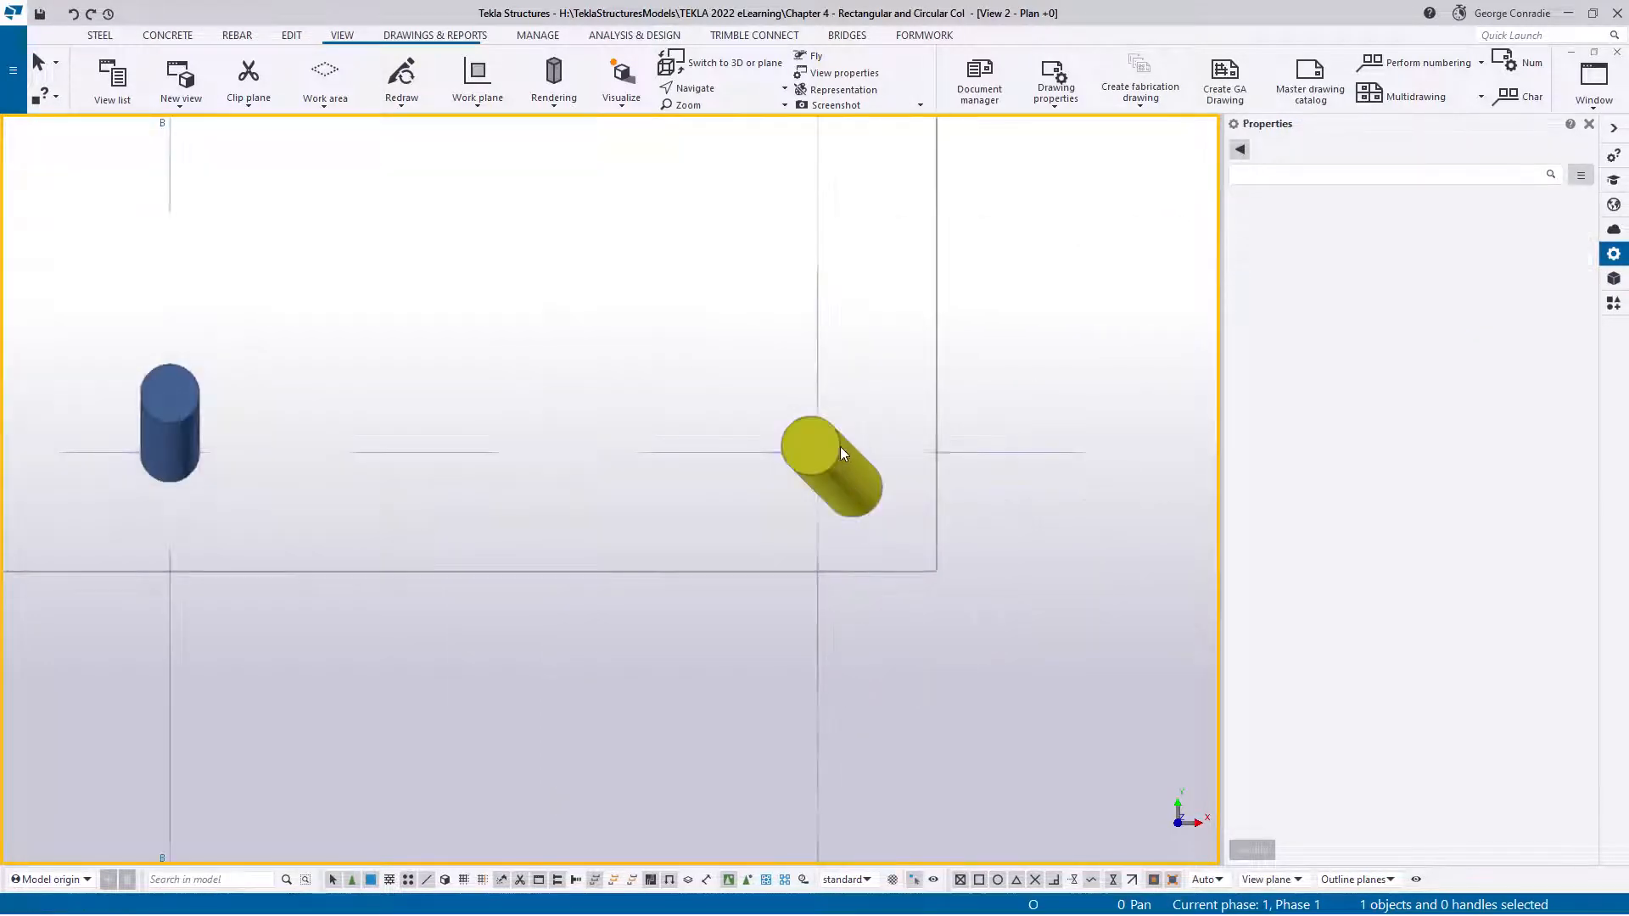
# Step: Set the lower-right corner bar's on-plane cover thickness to -50 and apply the change
pyautogui.click(868, 502)
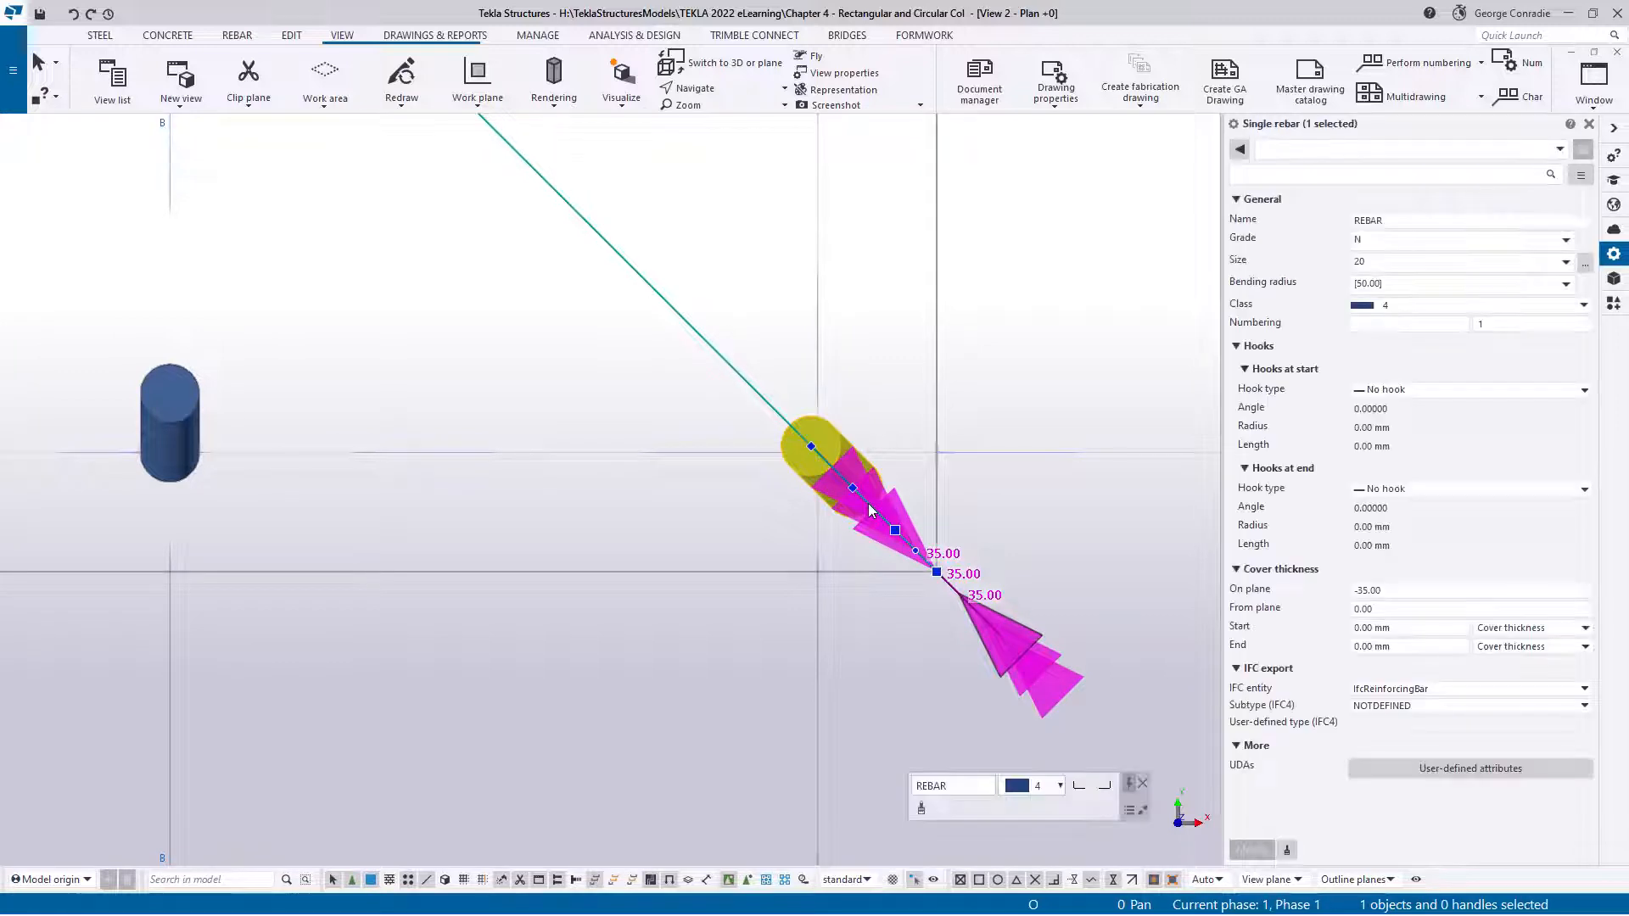
pyautogui.click(1362, 591)
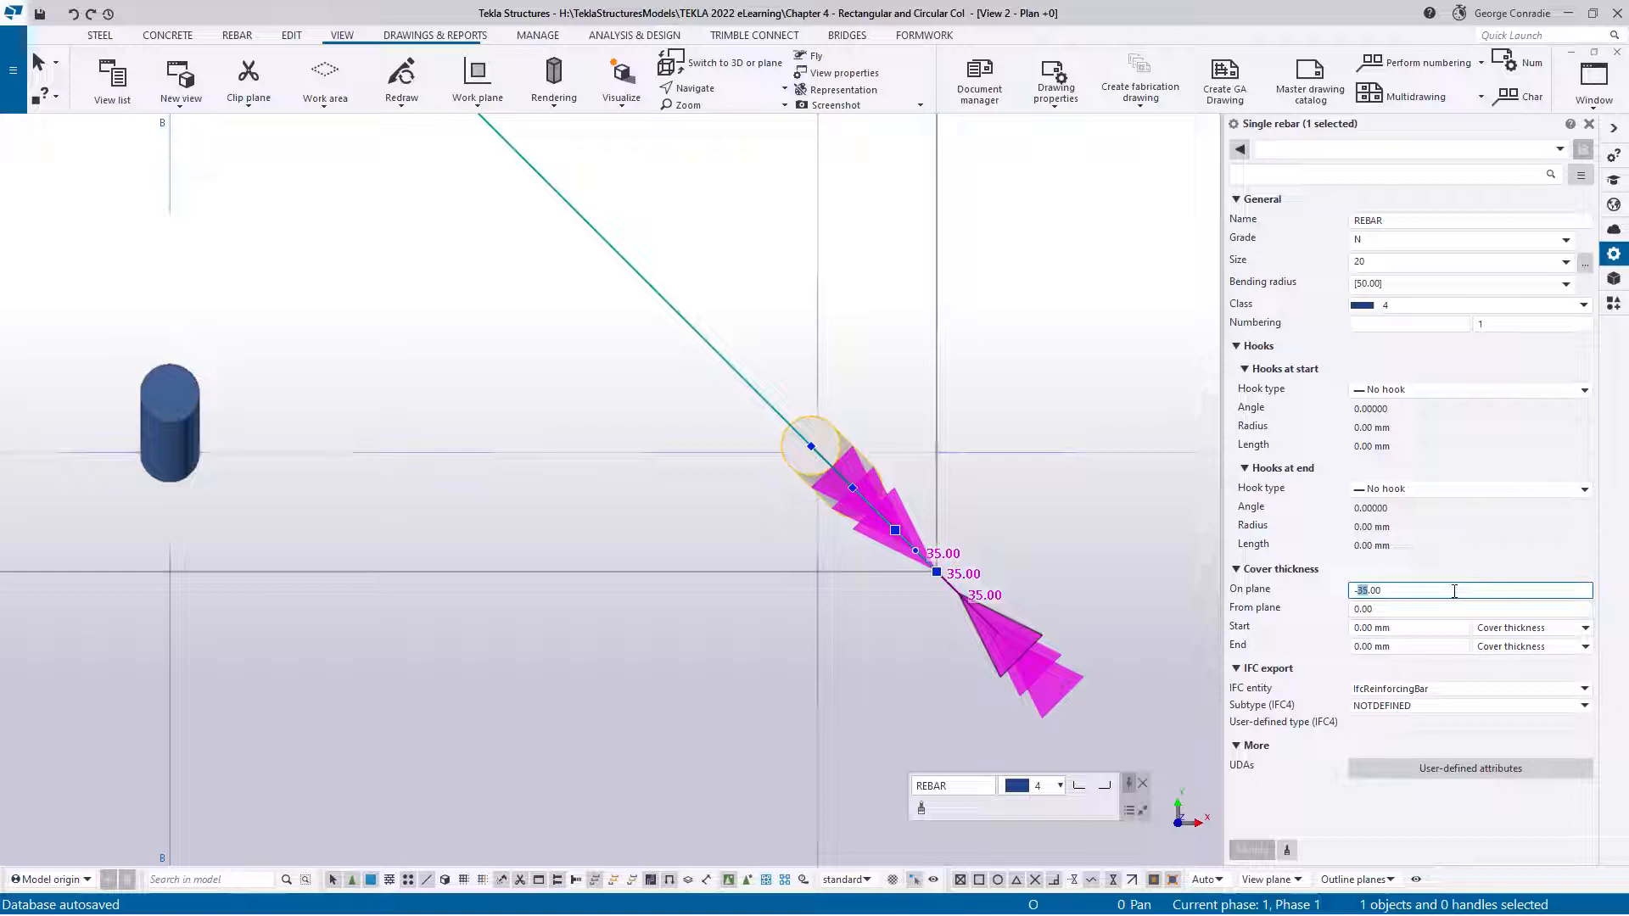
pyautogui.write('50')
pyautogui.click(1252, 849)
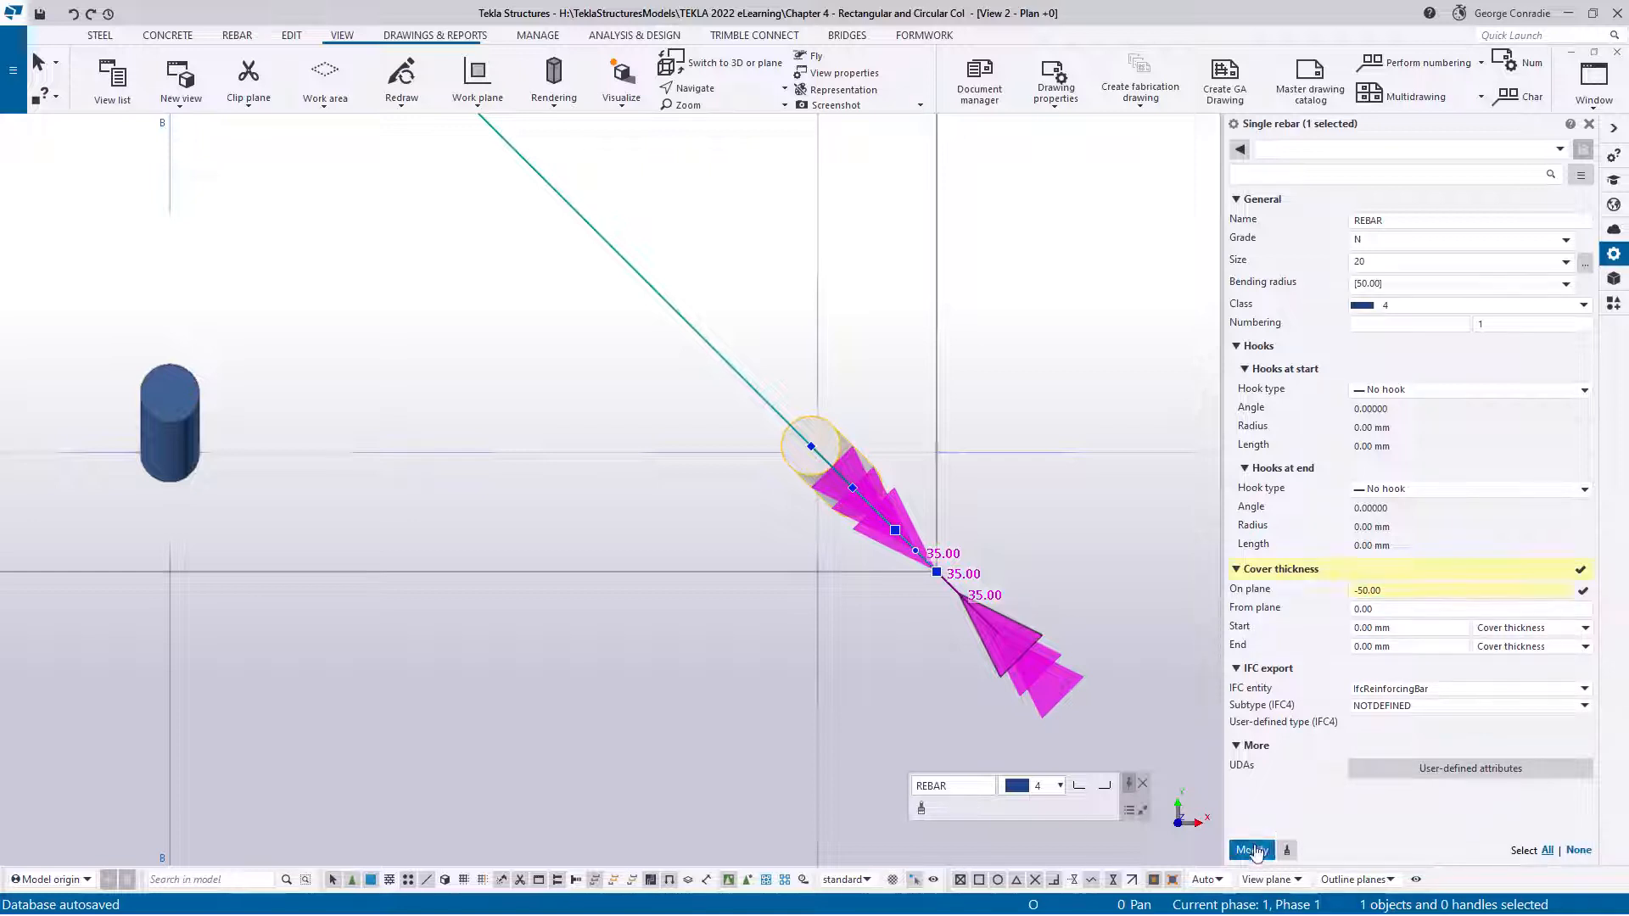
pyautogui.click(1140, 656)
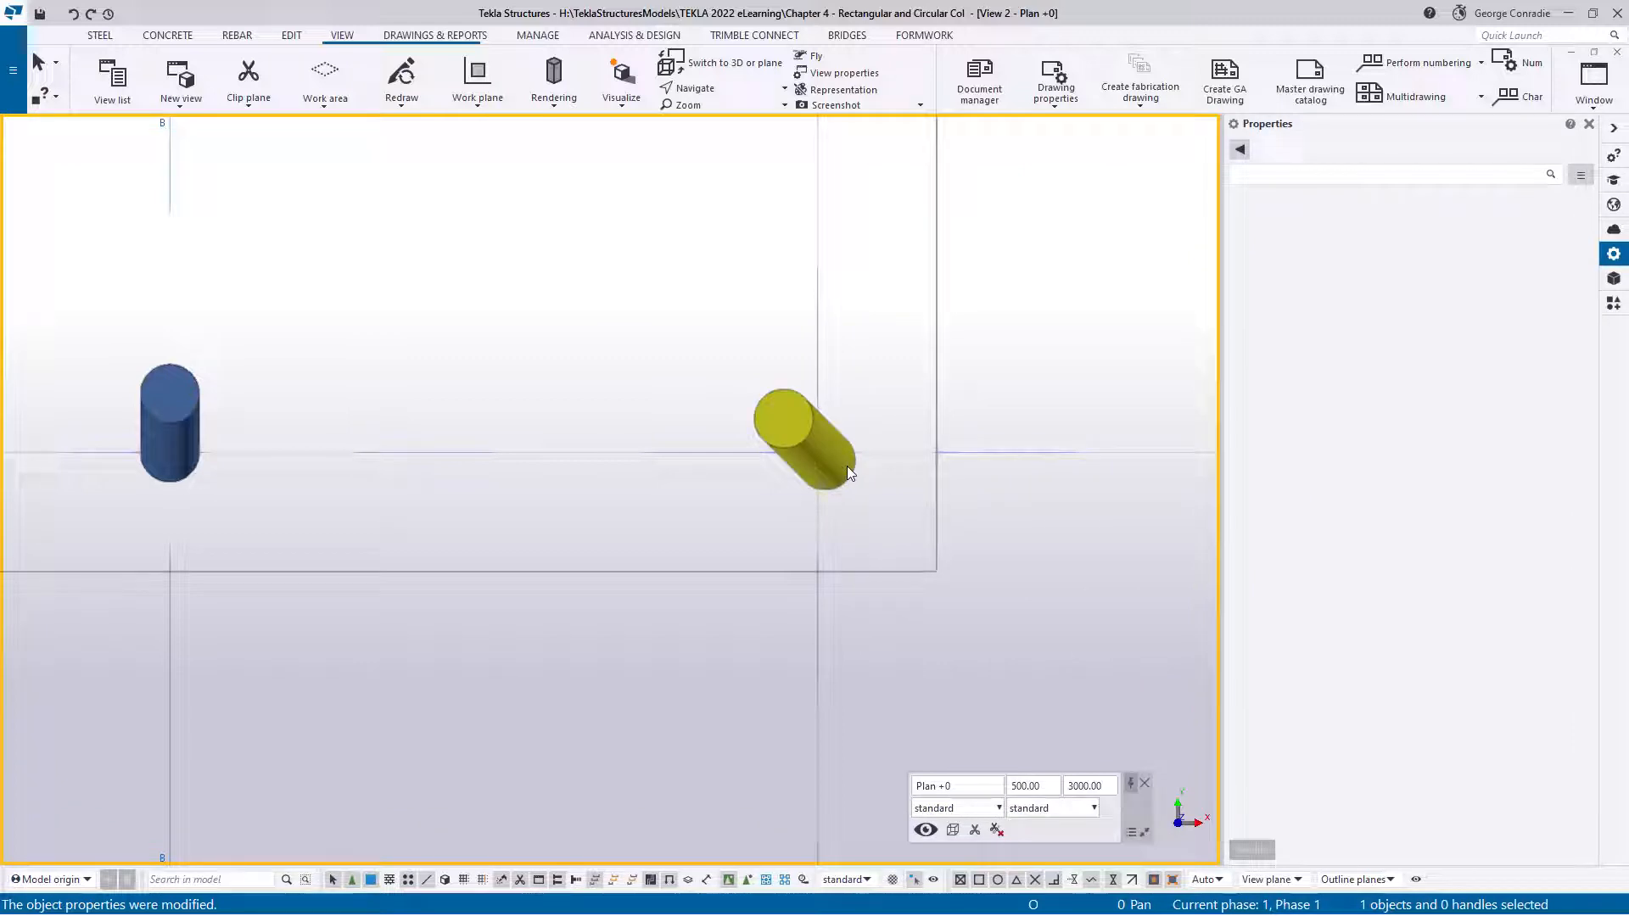
# Step: Delete the horizontal and vertical construction lines that cross at the column's lower-right corner bar
pyautogui.scroll(-5, 846, 466)
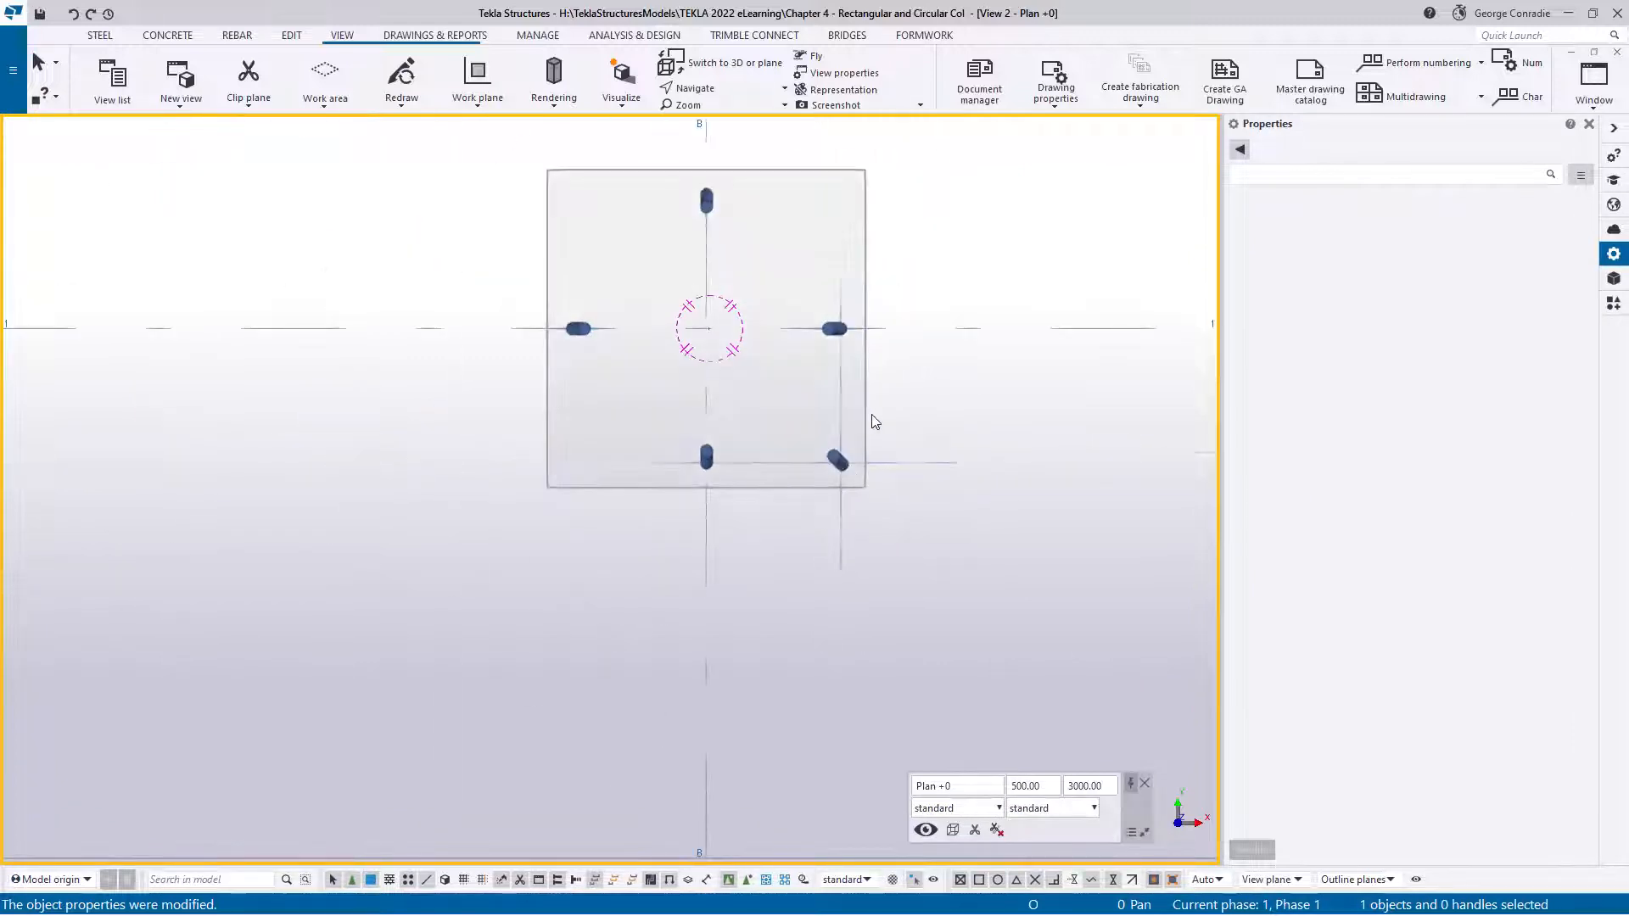
pyautogui.moveTo(872, 414); pyautogui.dragTo(875, 455, button='middle')
pyautogui.click(933, 503)
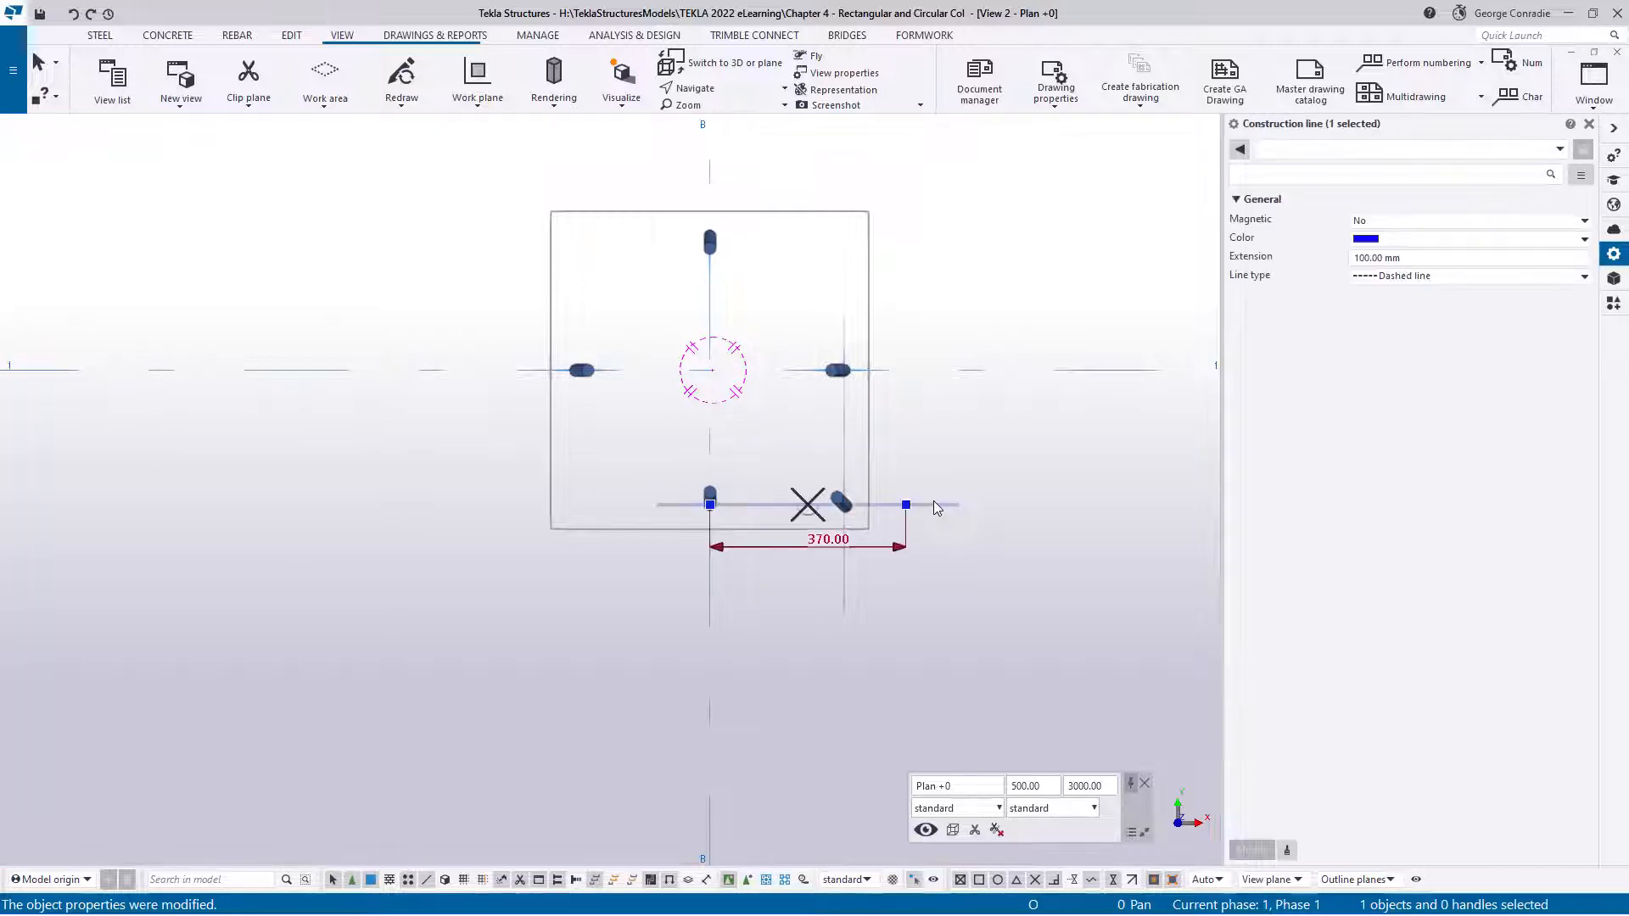
pyautogui.press('Delete')
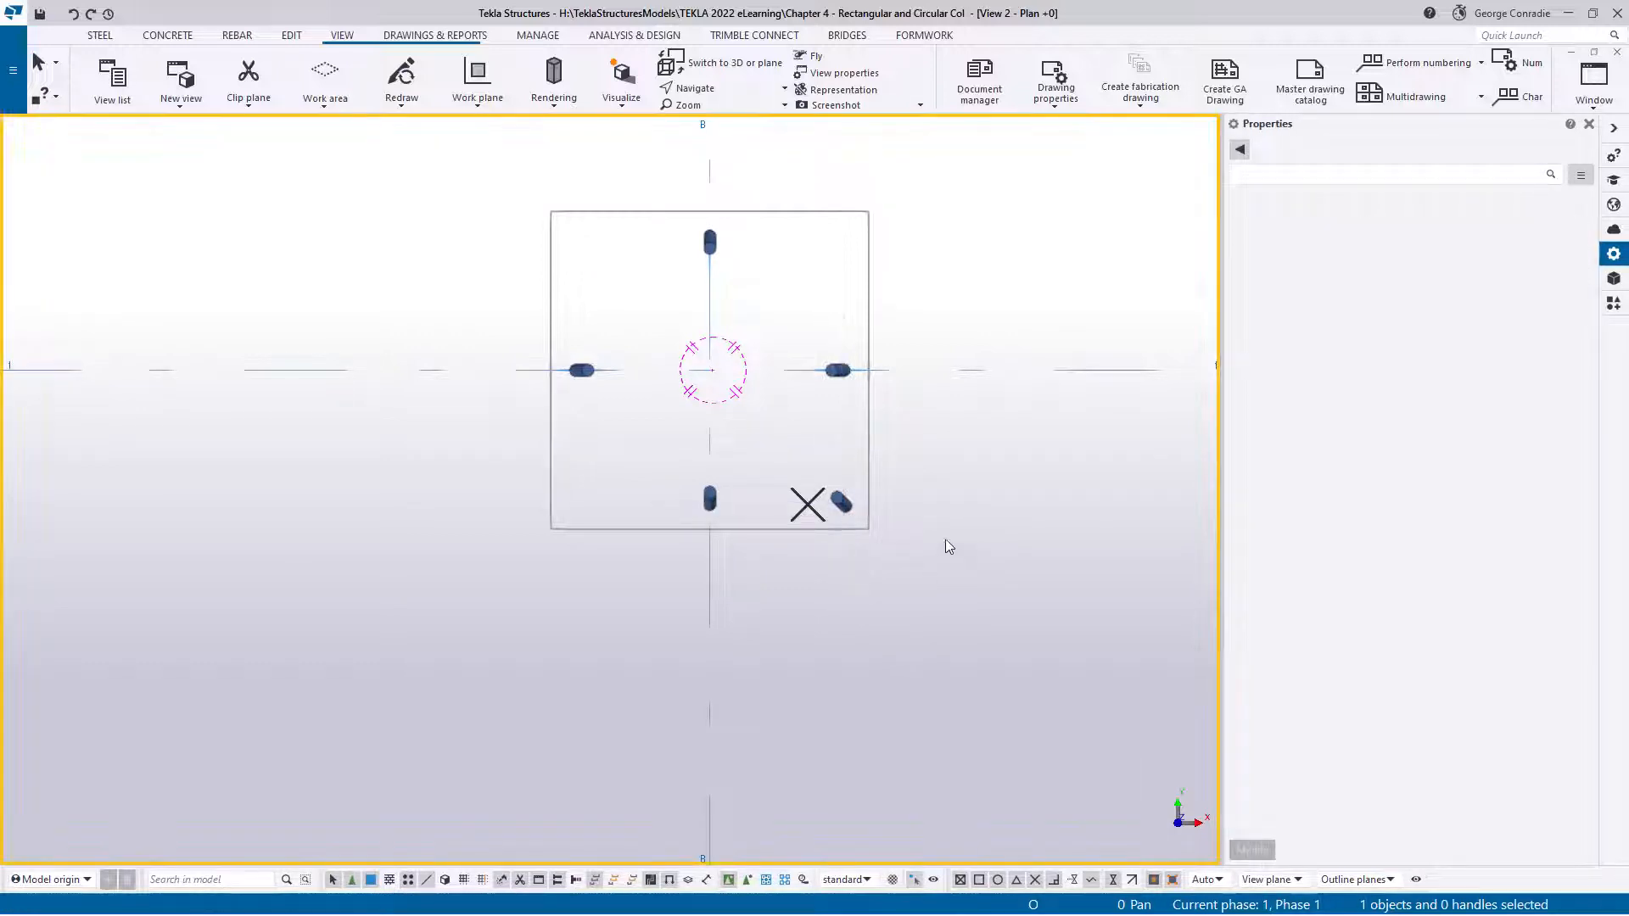
# Step: Examine the cranked corner bar beside the neighbouring column bars in 3D and return to the plan view
pyautogui.click(844, 501)
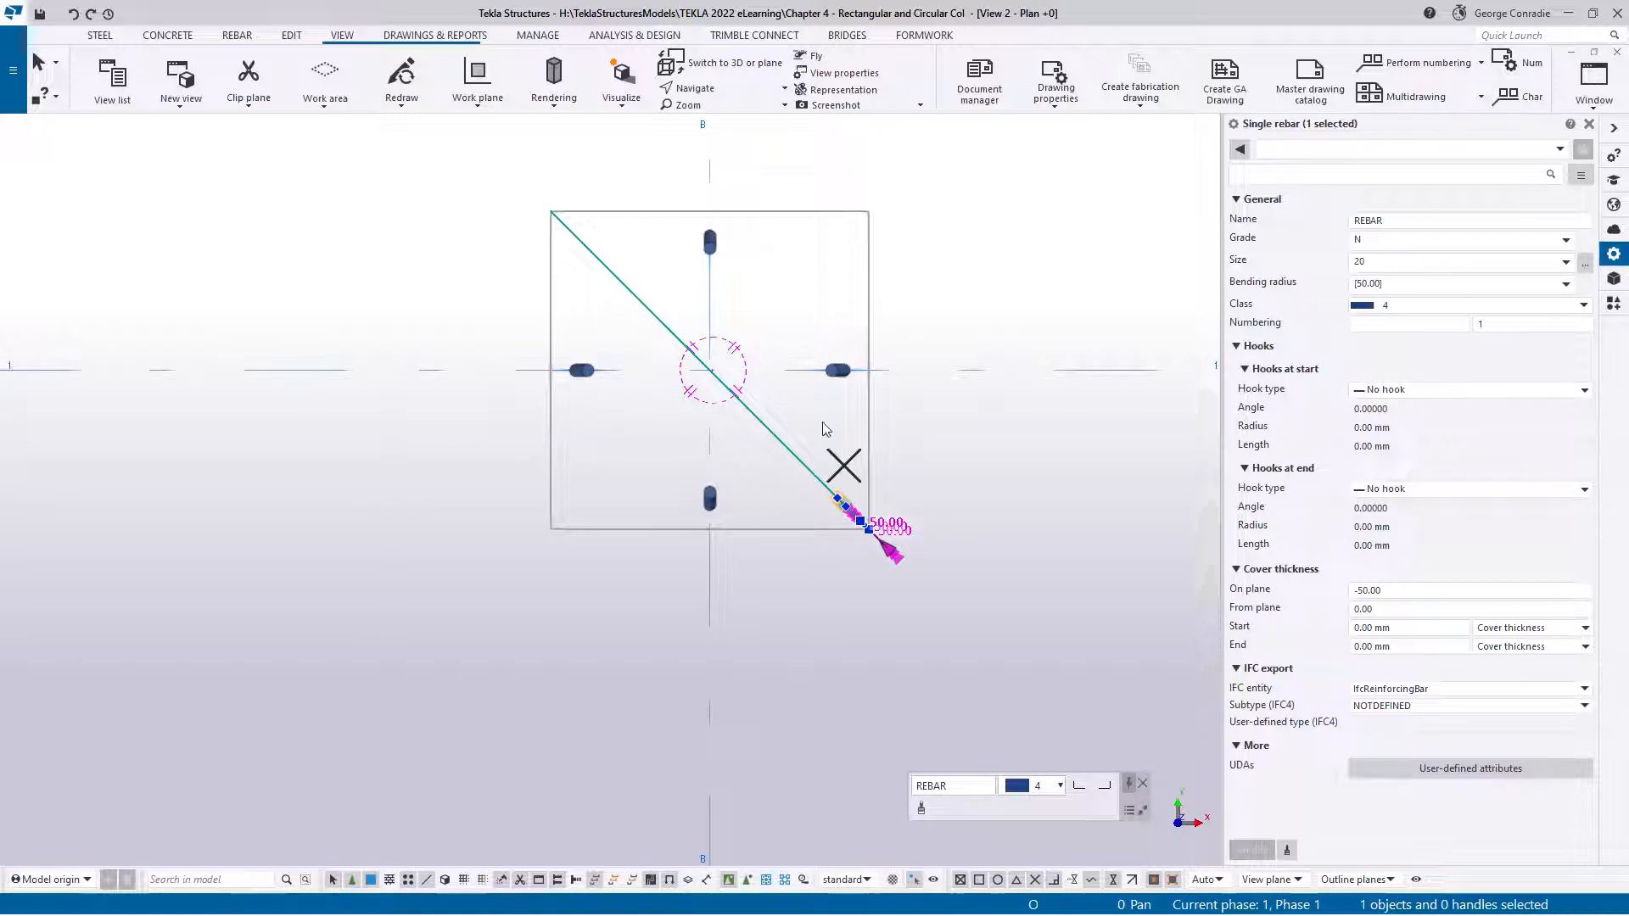
pyautogui.click(876, 505)
pyautogui.click(838, 501)
pyautogui.keyDown('ctrl'); pyautogui.moveTo(838, 501); pyautogui.dragTo(923, 430, button='middle'); pyautogui.keyUp('ctrl')
pyautogui.scroll(4, 851, 684)
pyautogui.moveTo(835, 676); pyautogui.dragTo(817, 513, button='middle')
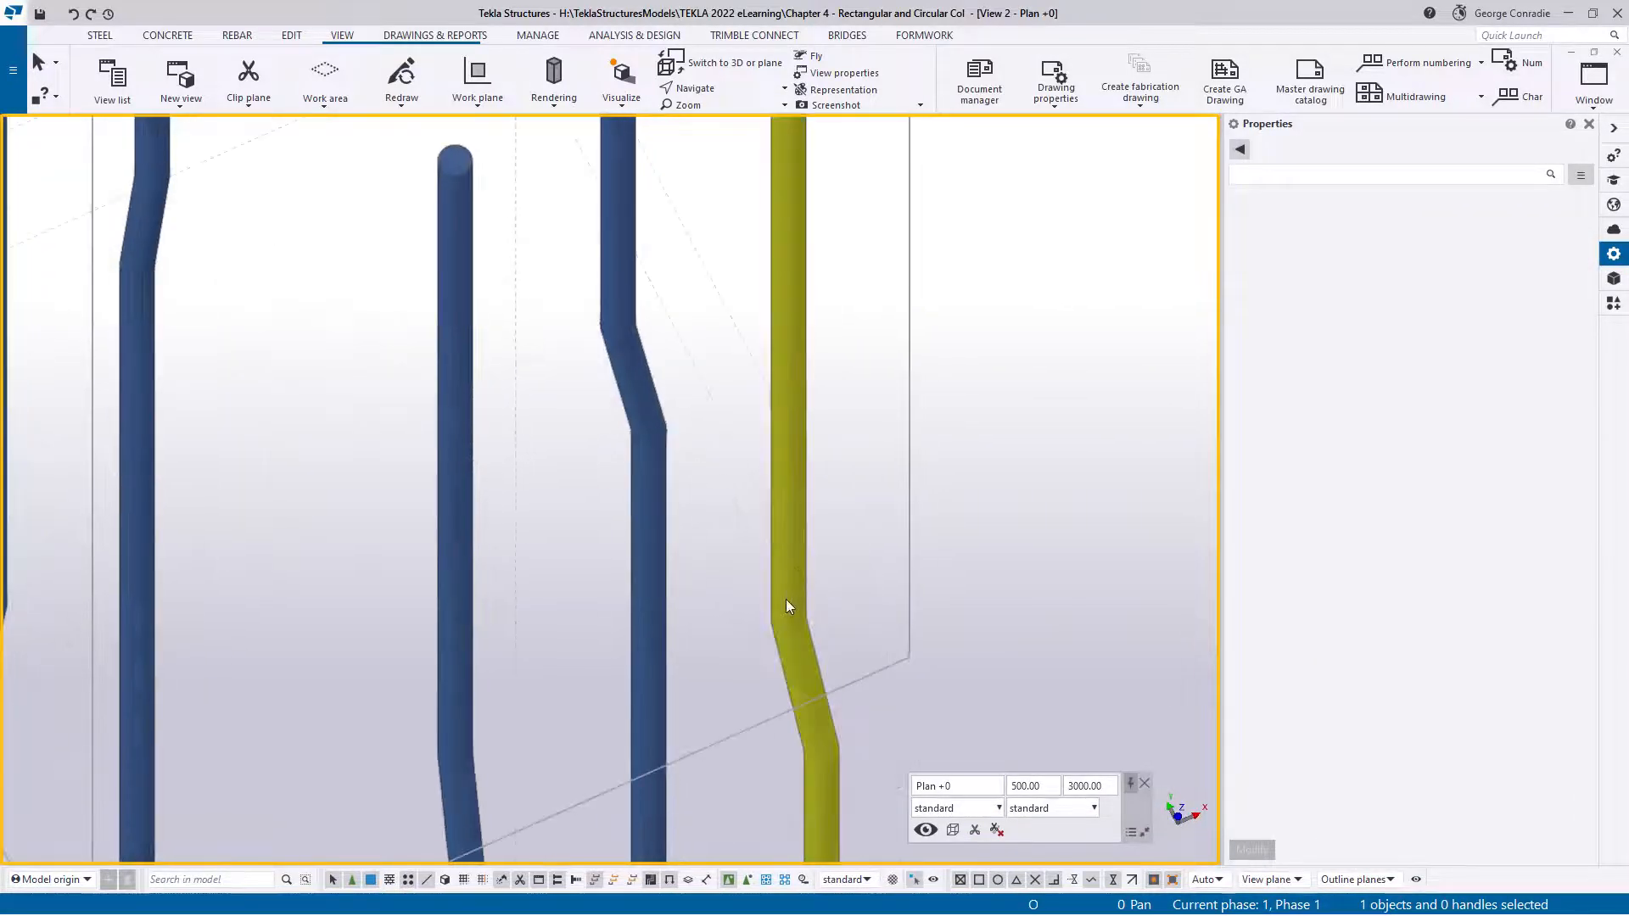
pyautogui.scroll(-3, 785, 599)
pyautogui.hotkey('ctrl', 'p')
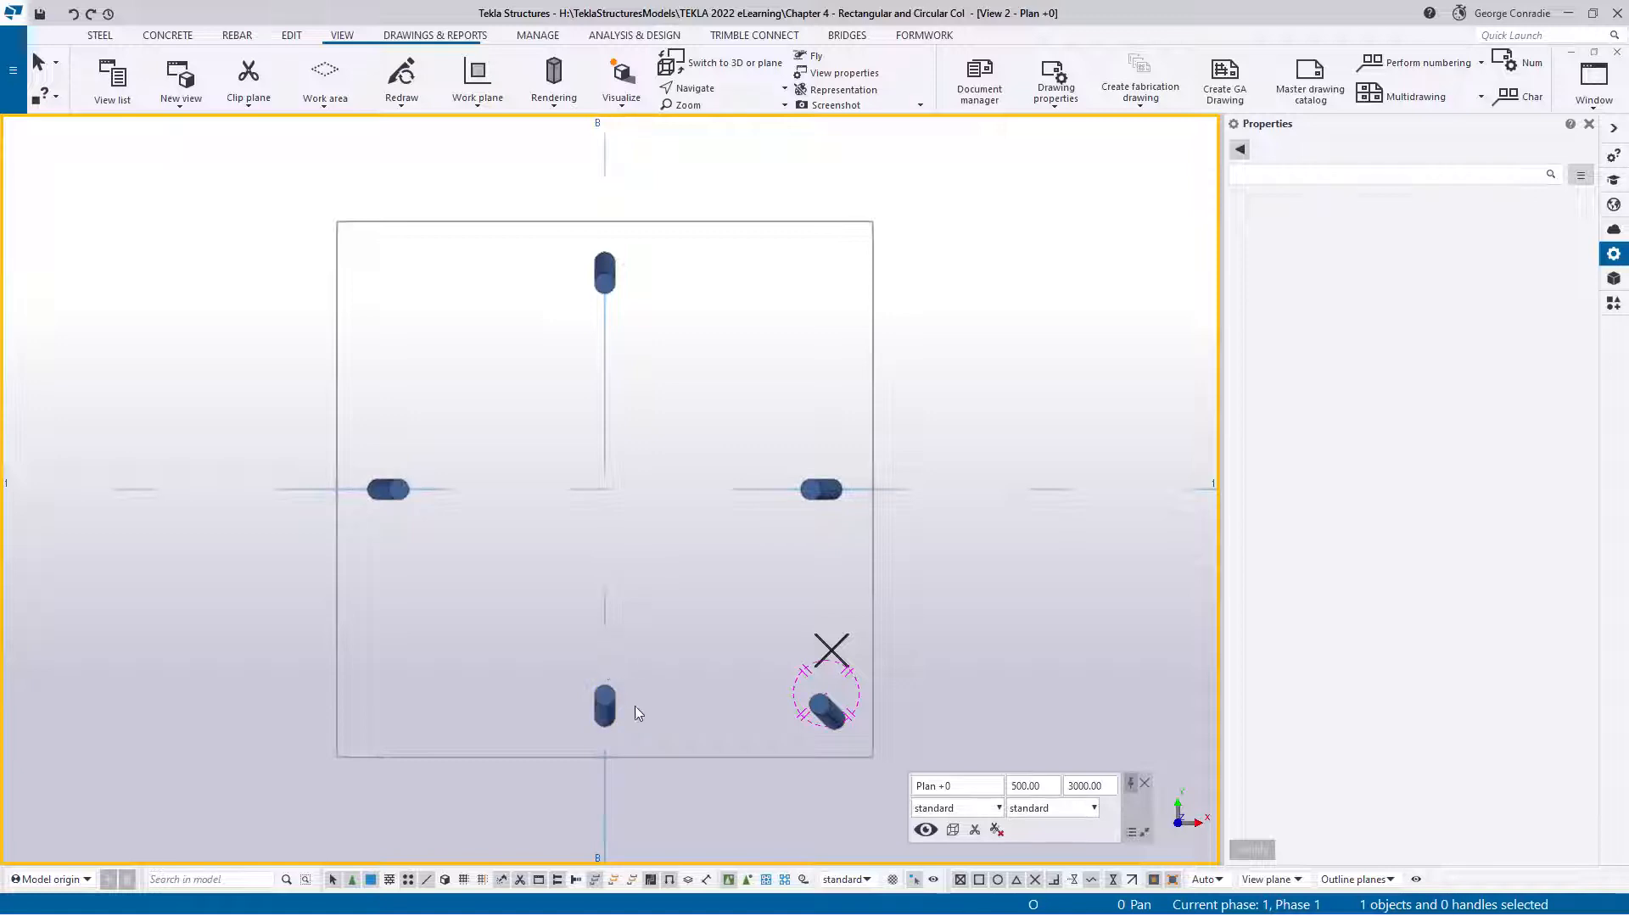
# Step: Rotate-copy the lower-right corner bar about the column's centre with 3 copies at 90 degrees around Z, and end the command
pyautogui.click(827, 708)
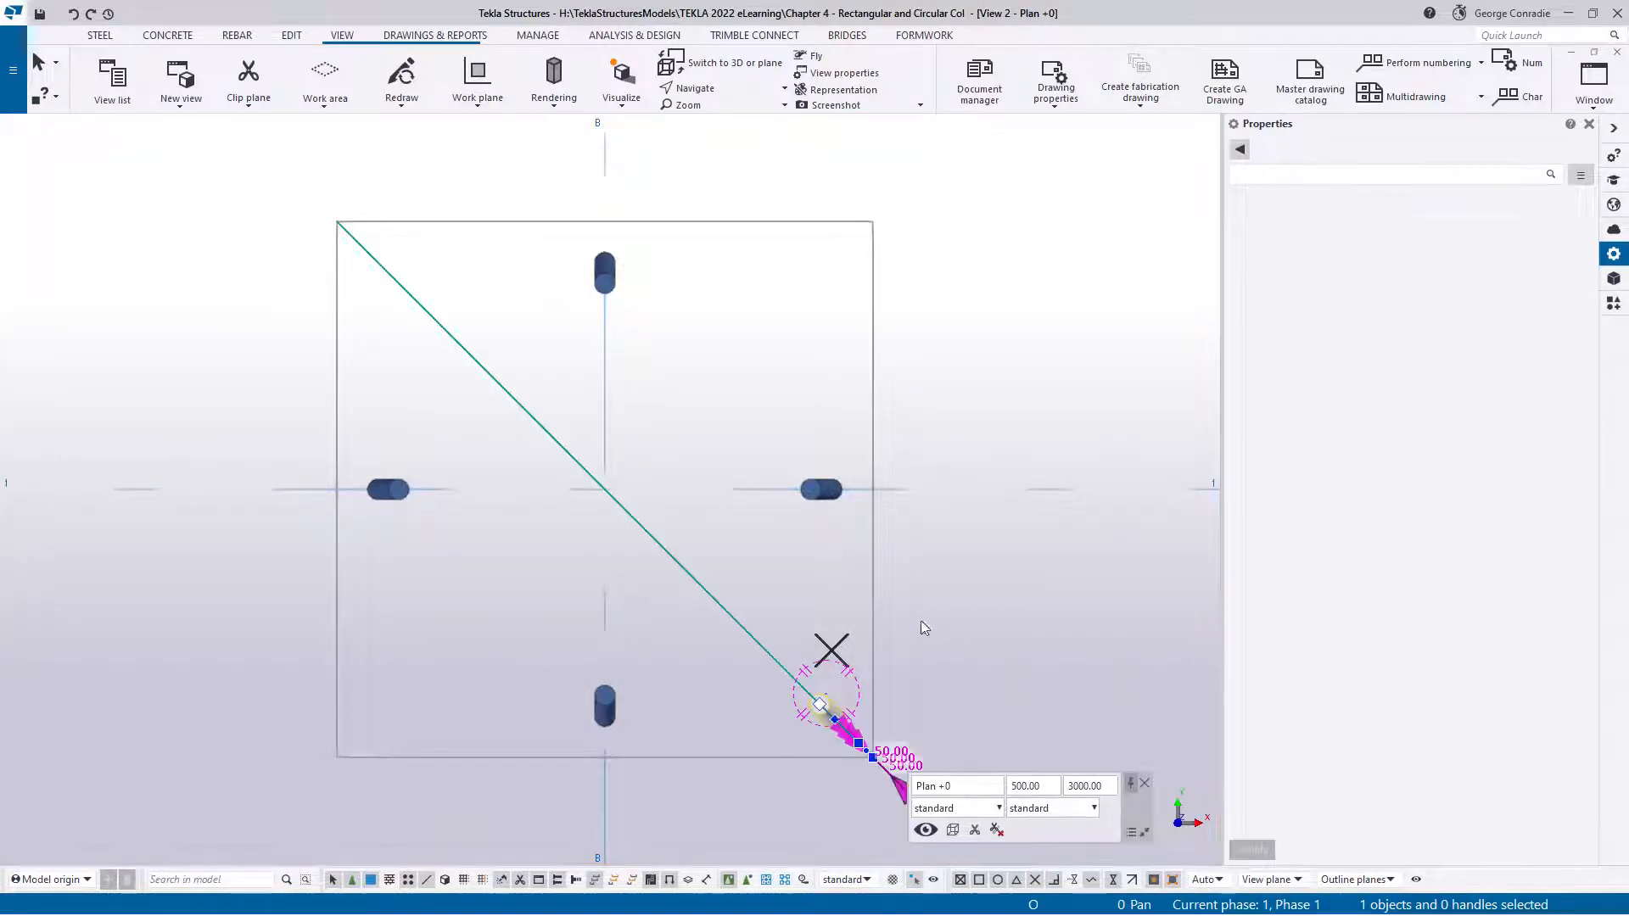
pyautogui.rightClick(972, 521)
pyautogui.moveTo(1092, 177)
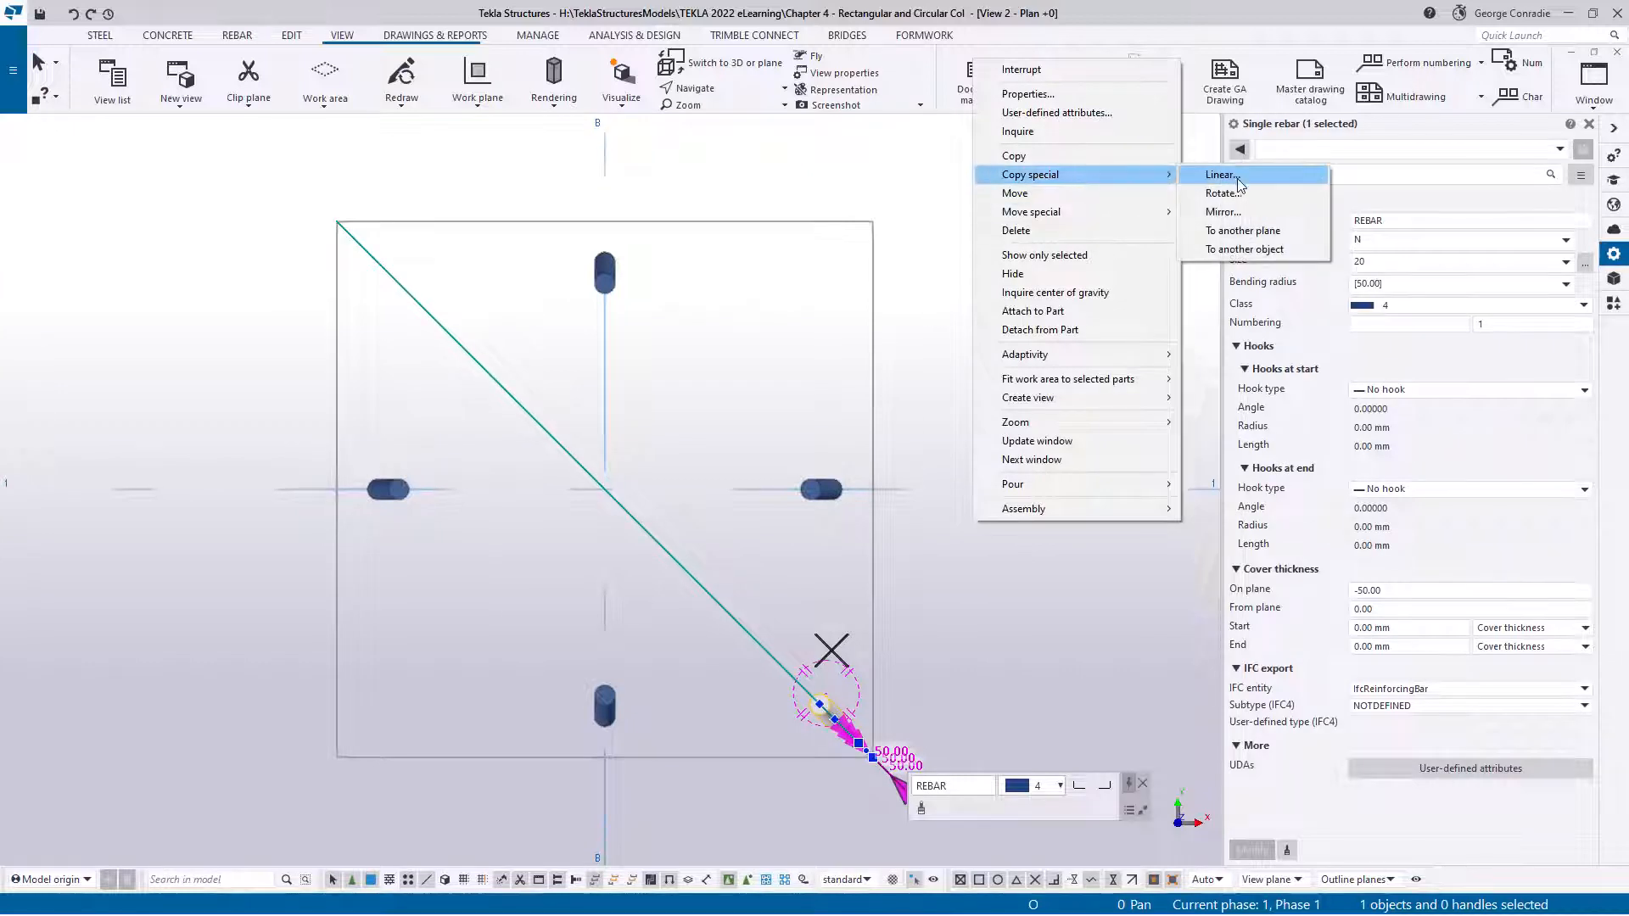
pyautogui.click(1235, 192)
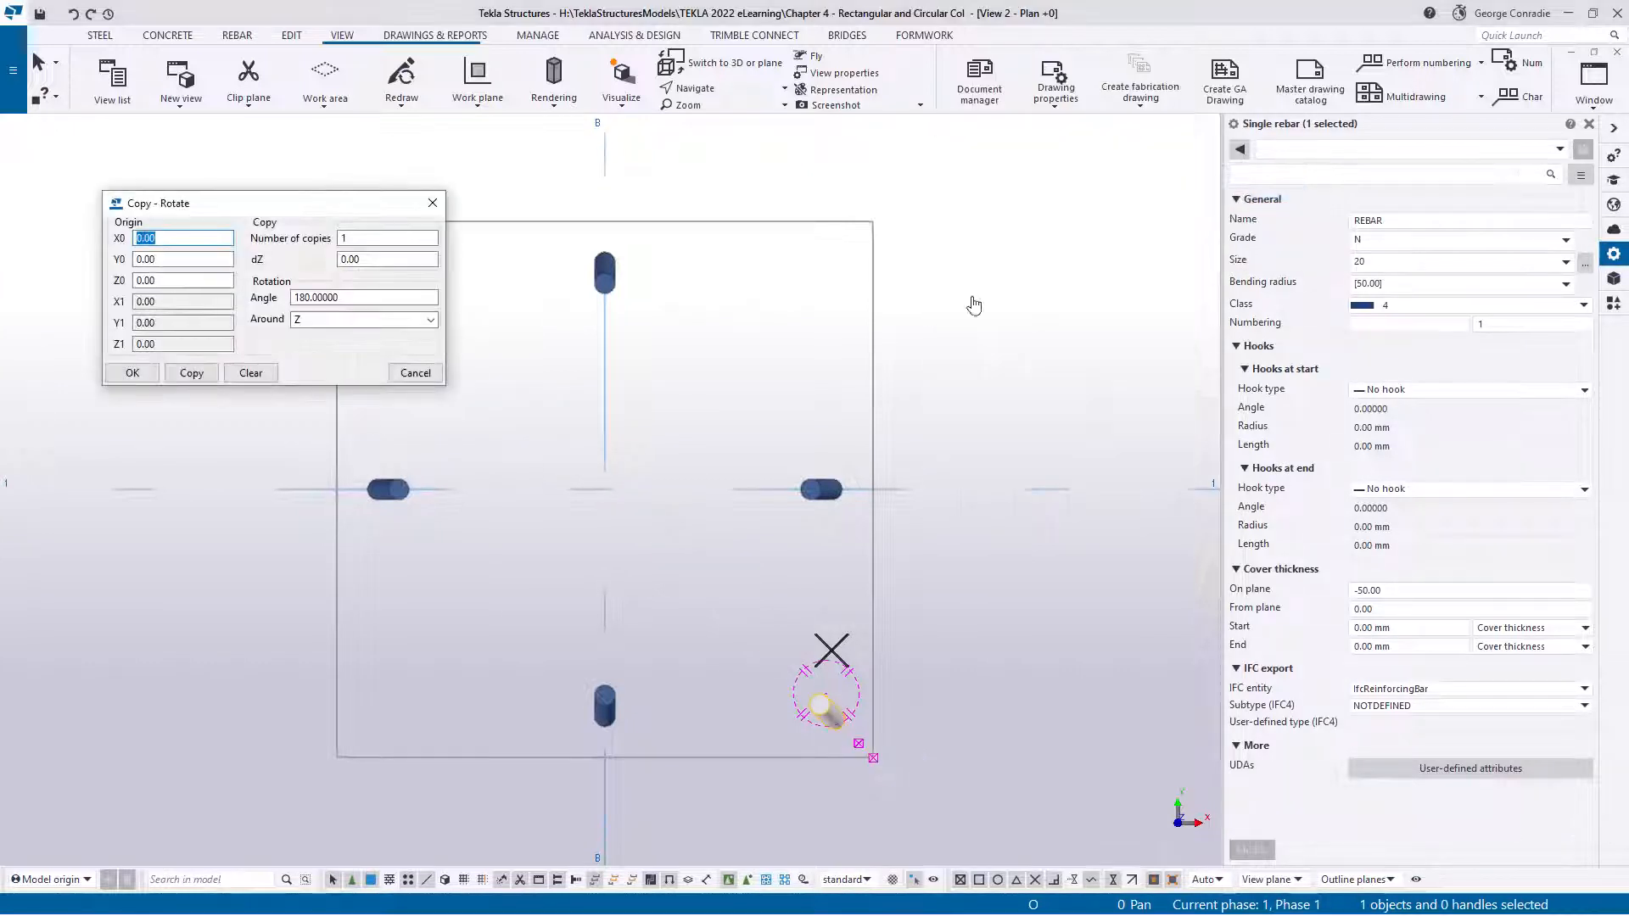
pyautogui.click(604, 497)
pyautogui.doubleClick(352, 238)
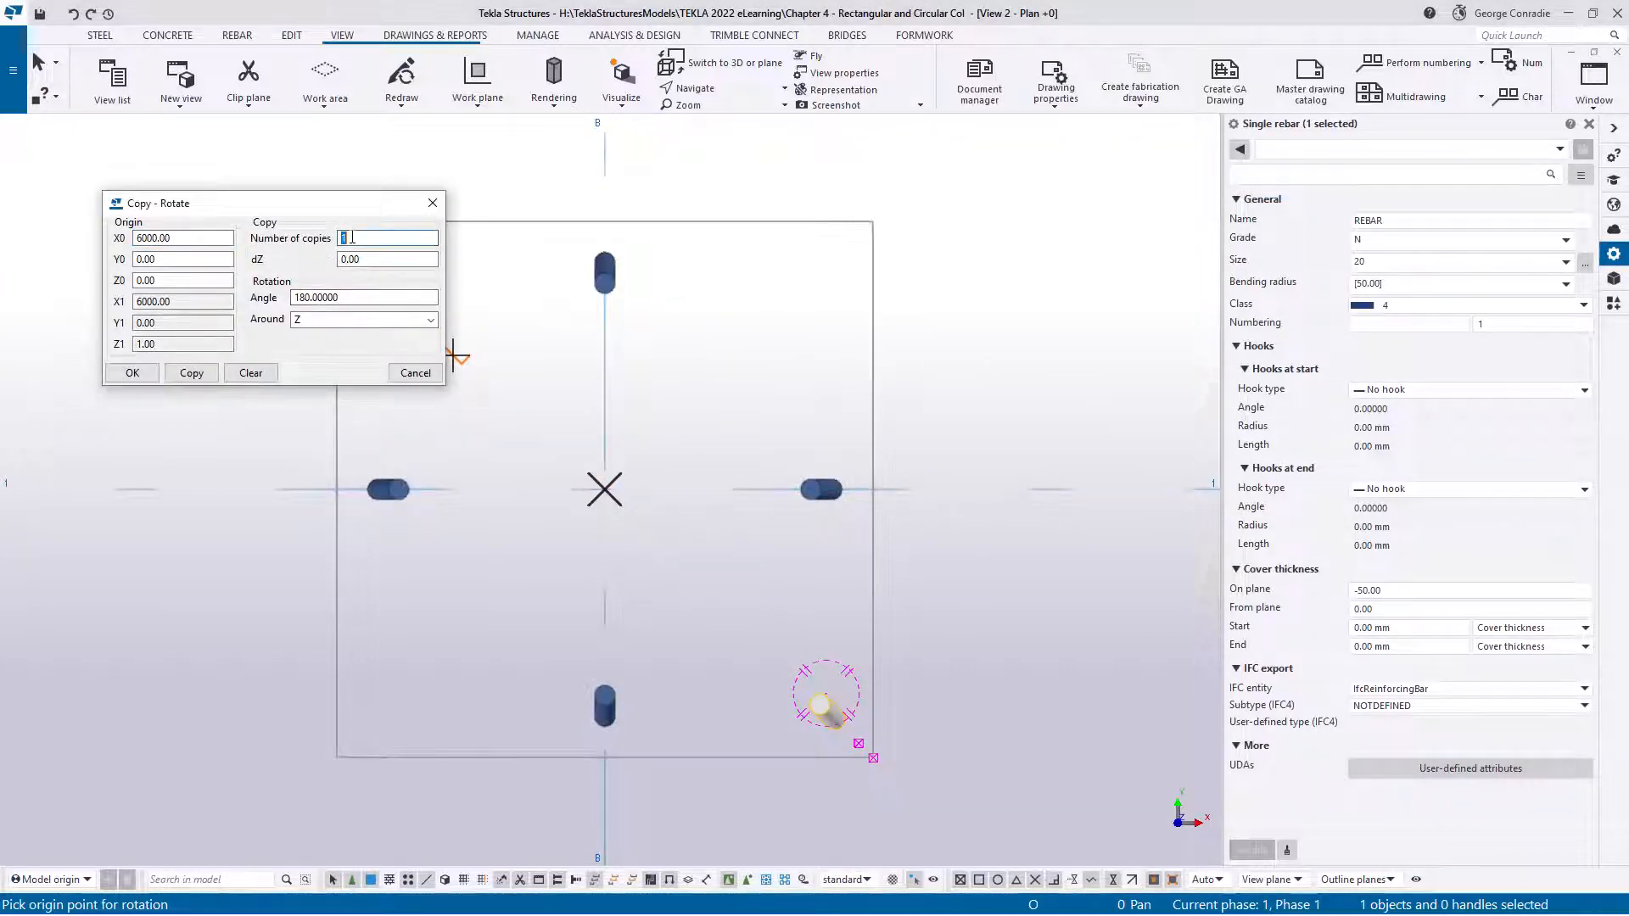
pyautogui.press('Tab')
pyautogui.press('Tab')
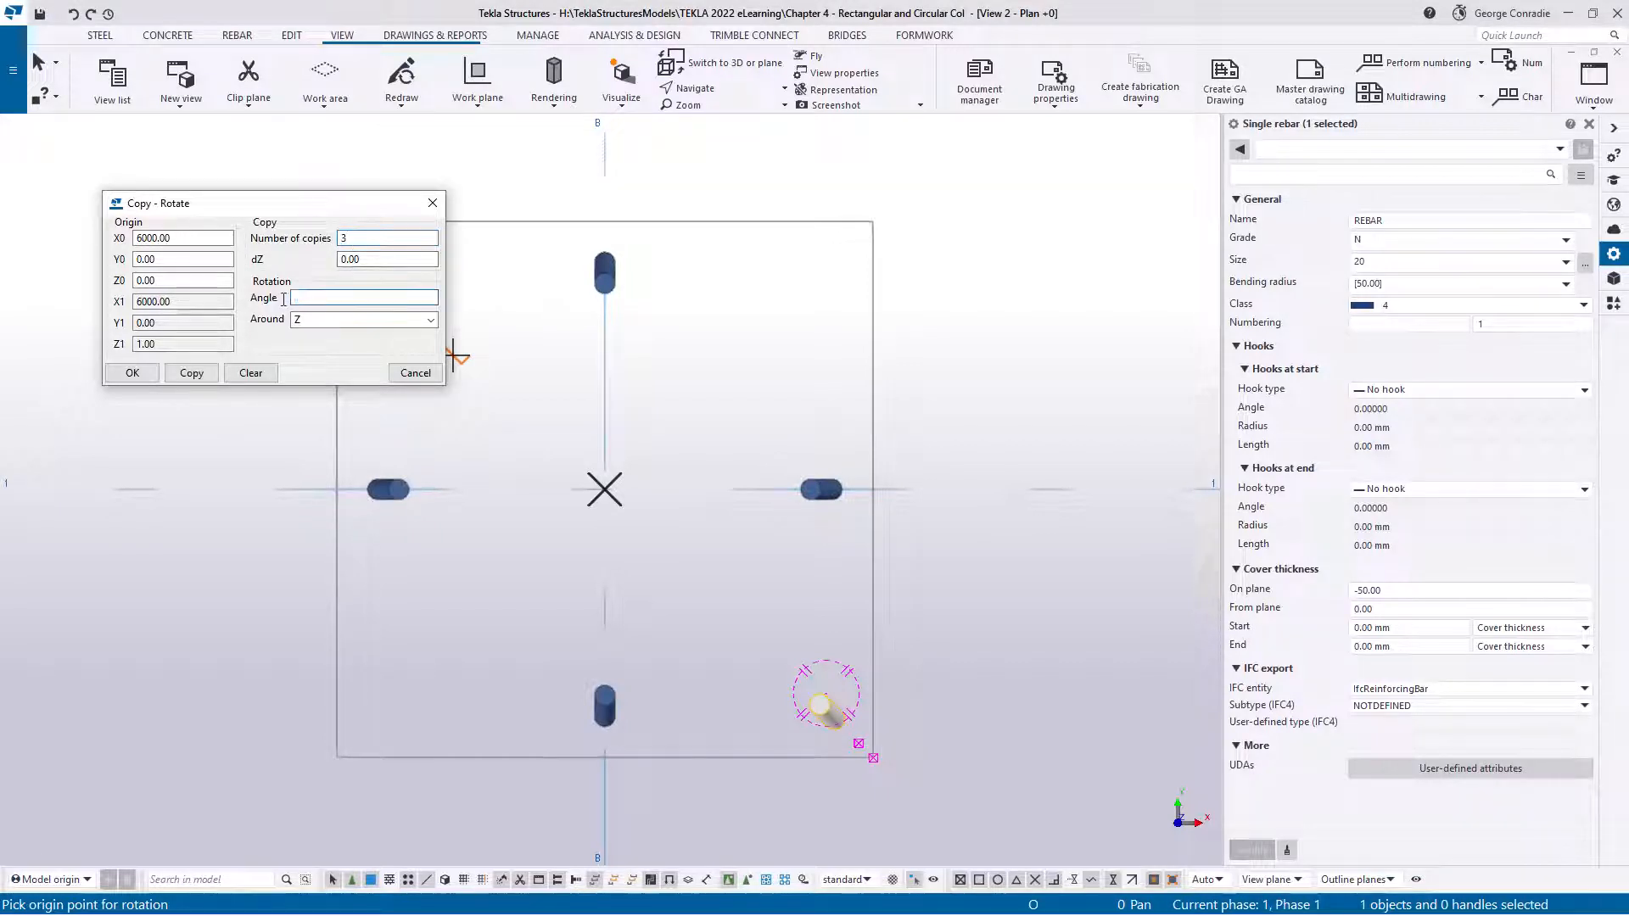
pyautogui.write('90.00000')
pyautogui.click(192, 374)
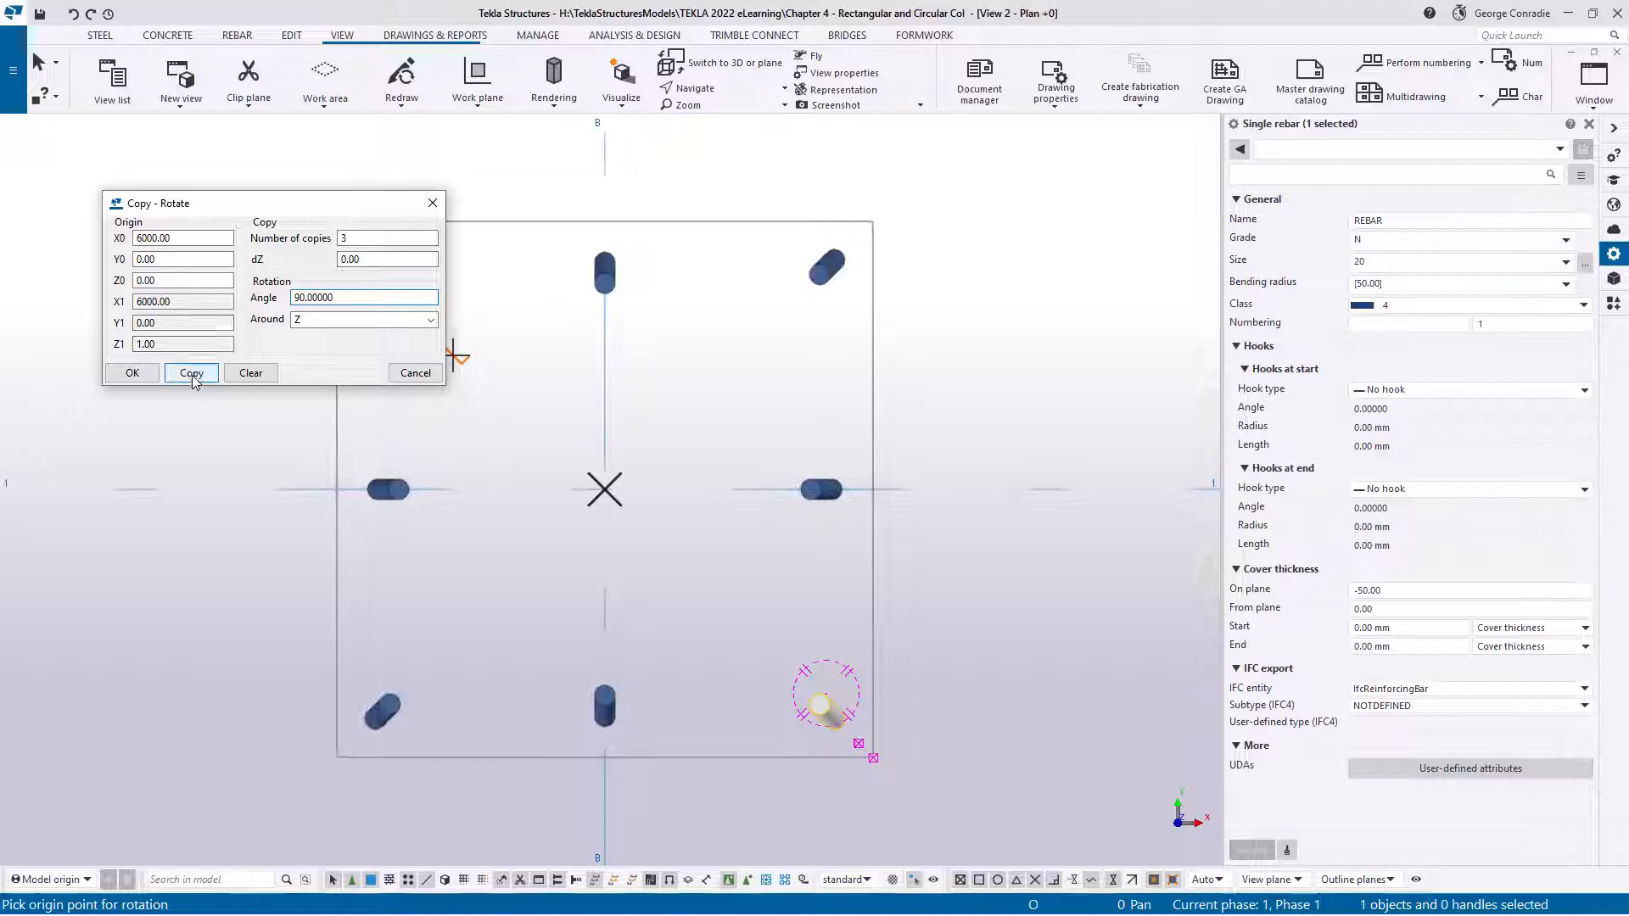
pyautogui.click(251, 373)
pyautogui.click(414, 374)
pyautogui.rightClick(930, 360)
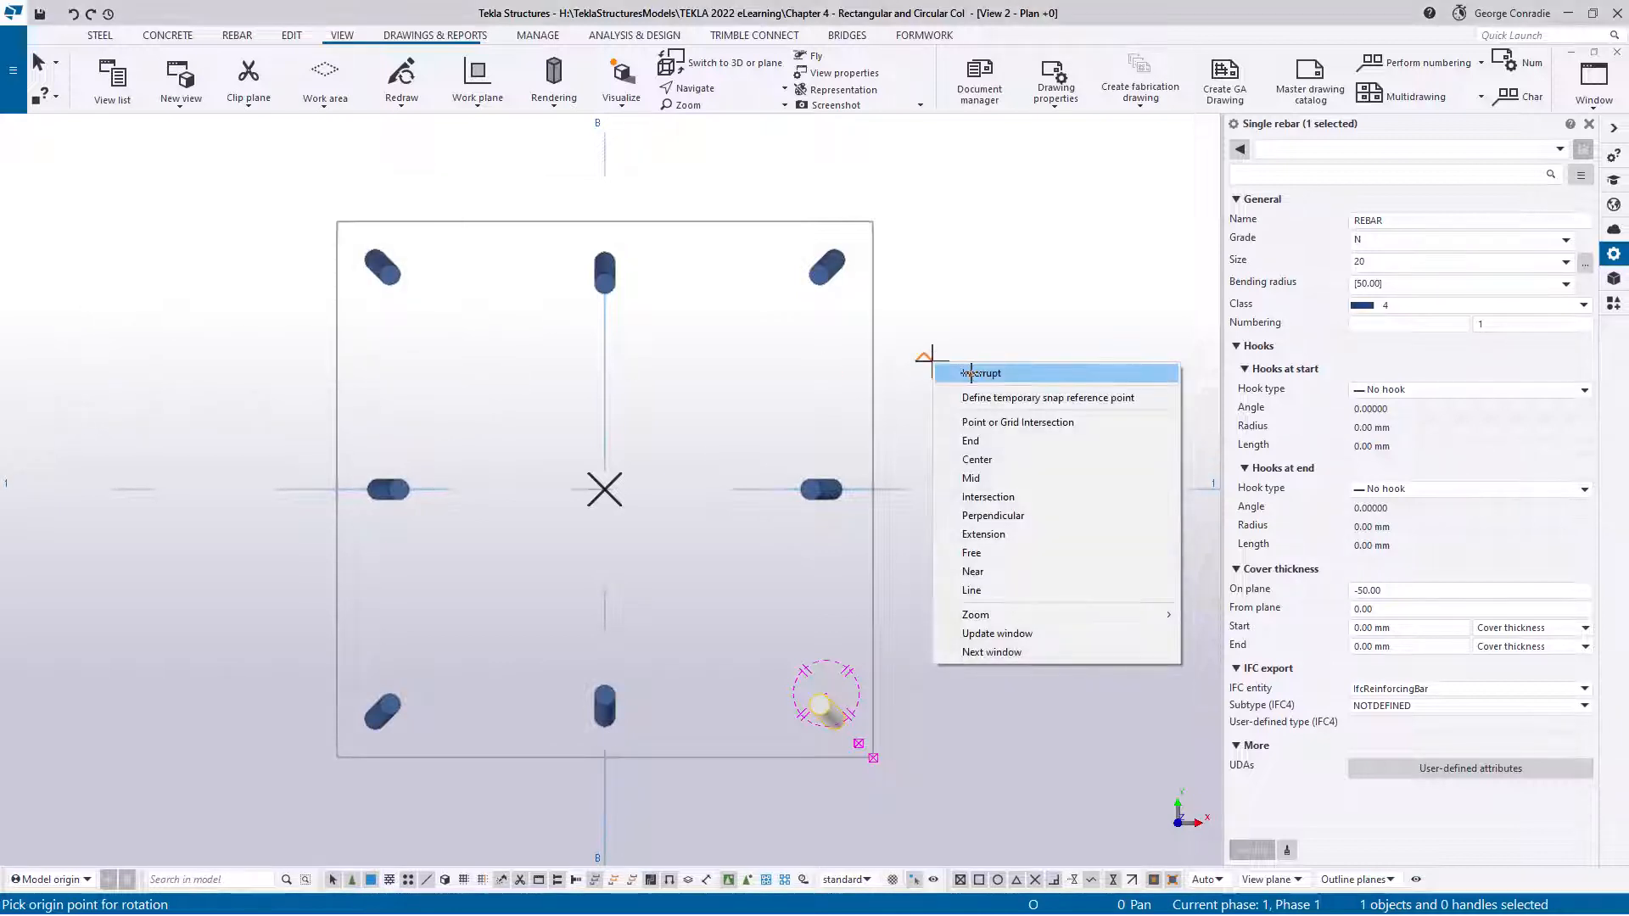
pyautogui.click(967, 368)
pyautogui.click(961, 387)
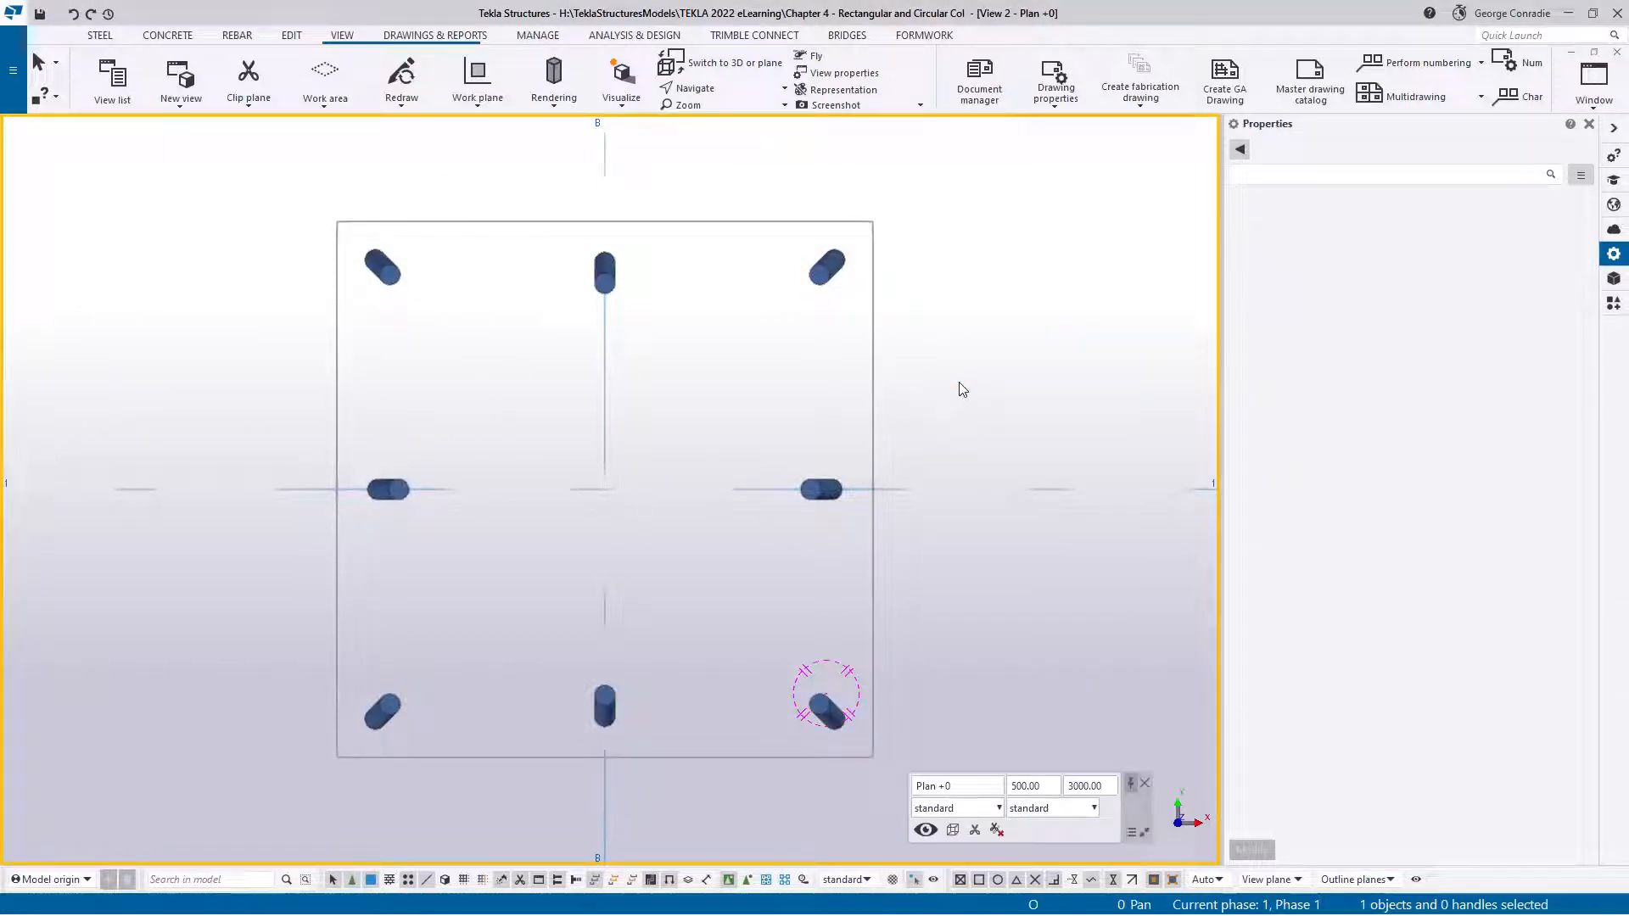
# Step: Examine the column's vertical bars in 3D, switching to the 3d-Rendered view to inspect the column's lower part
pyautogui.scroll(-3, 957, 367)
pyautogui.keyDown('ctrl'); pyautogui.moveTo(873, 445); pyautogui.dragTo(1213, 431, button='middle'); pyautogui.keyUp('ctrl')
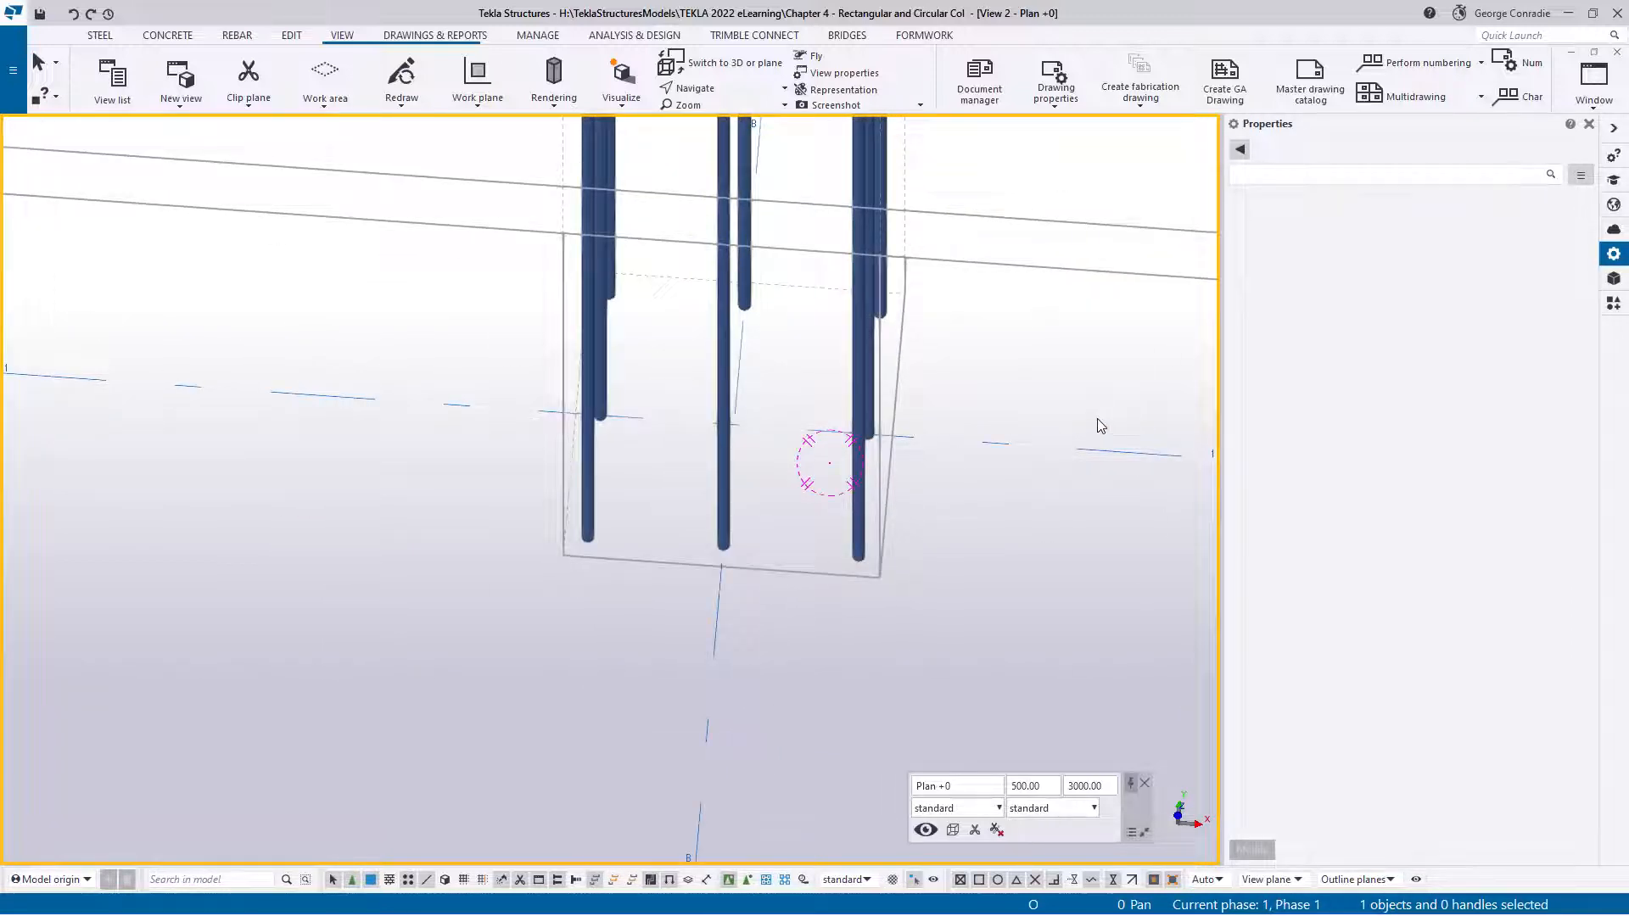
pyautogui.hotkey('ctrl', 'p')
pyautogui.hotkey('ctrl', 'Tab')
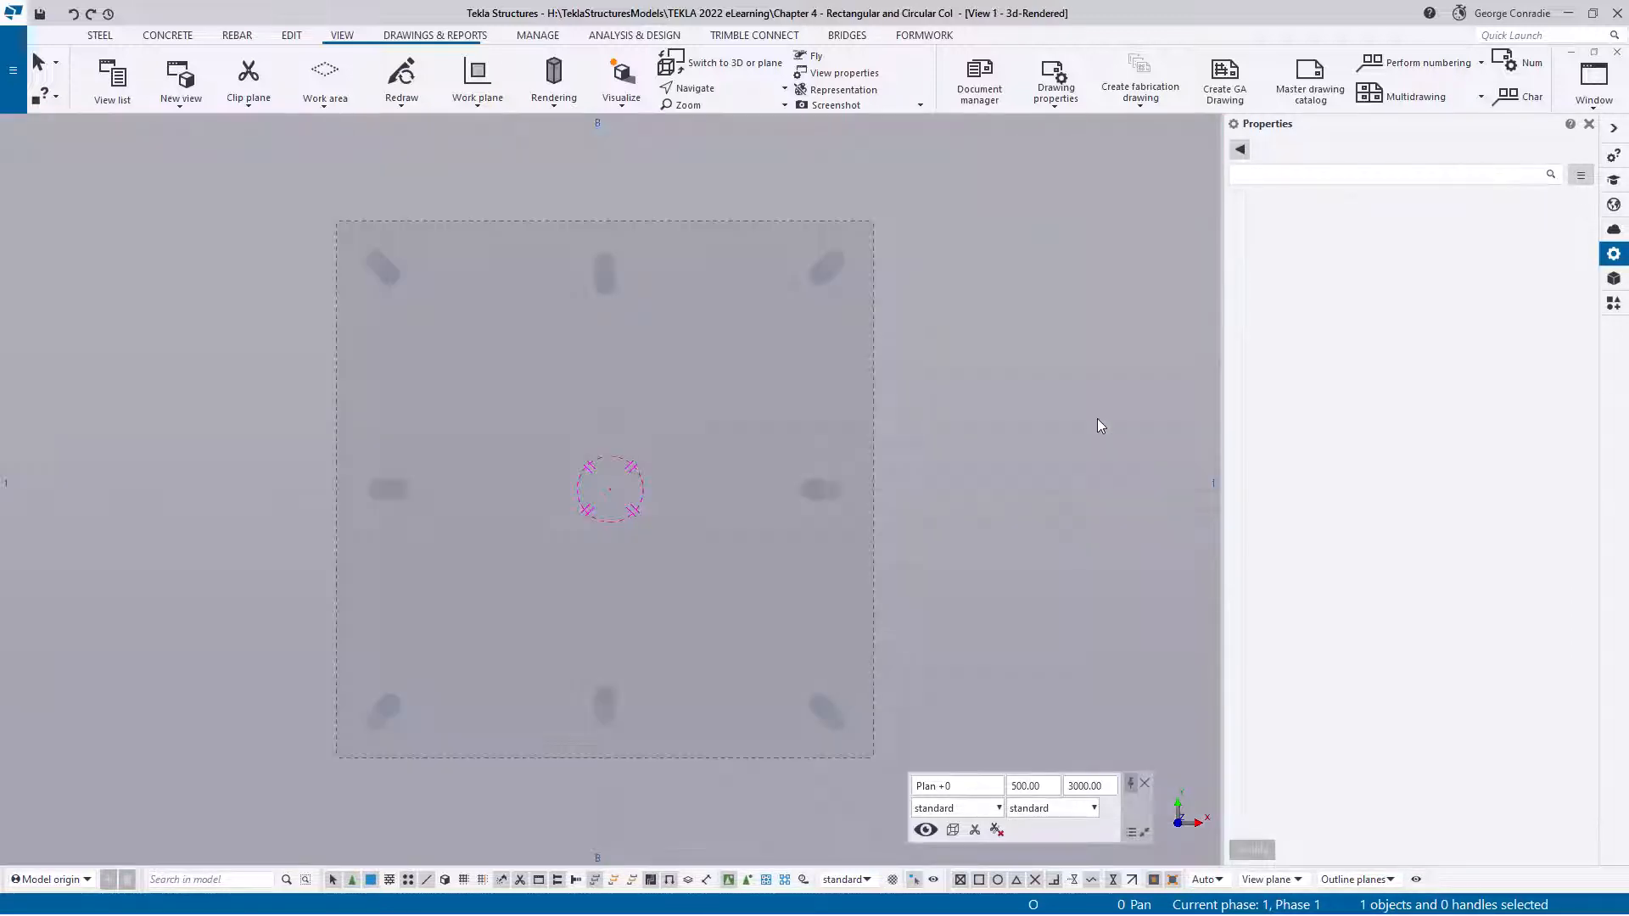
pyautogui.scroll(-5, 1043, 409)
pyautogui.keyDown('ctrl'); pyautogui.moveTo(876, 458); pyautogui.dragTo(748, 545, button='middle'); pyautogui.keyUp('ctrl')
pyautogui.scroll(3, 800, 430)
pyautogui.keyDown('ctrl'); pyautogui.moveTo(771, 414); pyautogui.dragTo(899, 476, button='middle'); pyautogui.keyUp('ctrl')
pyautogui.click(996, 519)
pyautogui.moveTo(957, 565); pyautogui.dragTo(942, 346, button='middle')
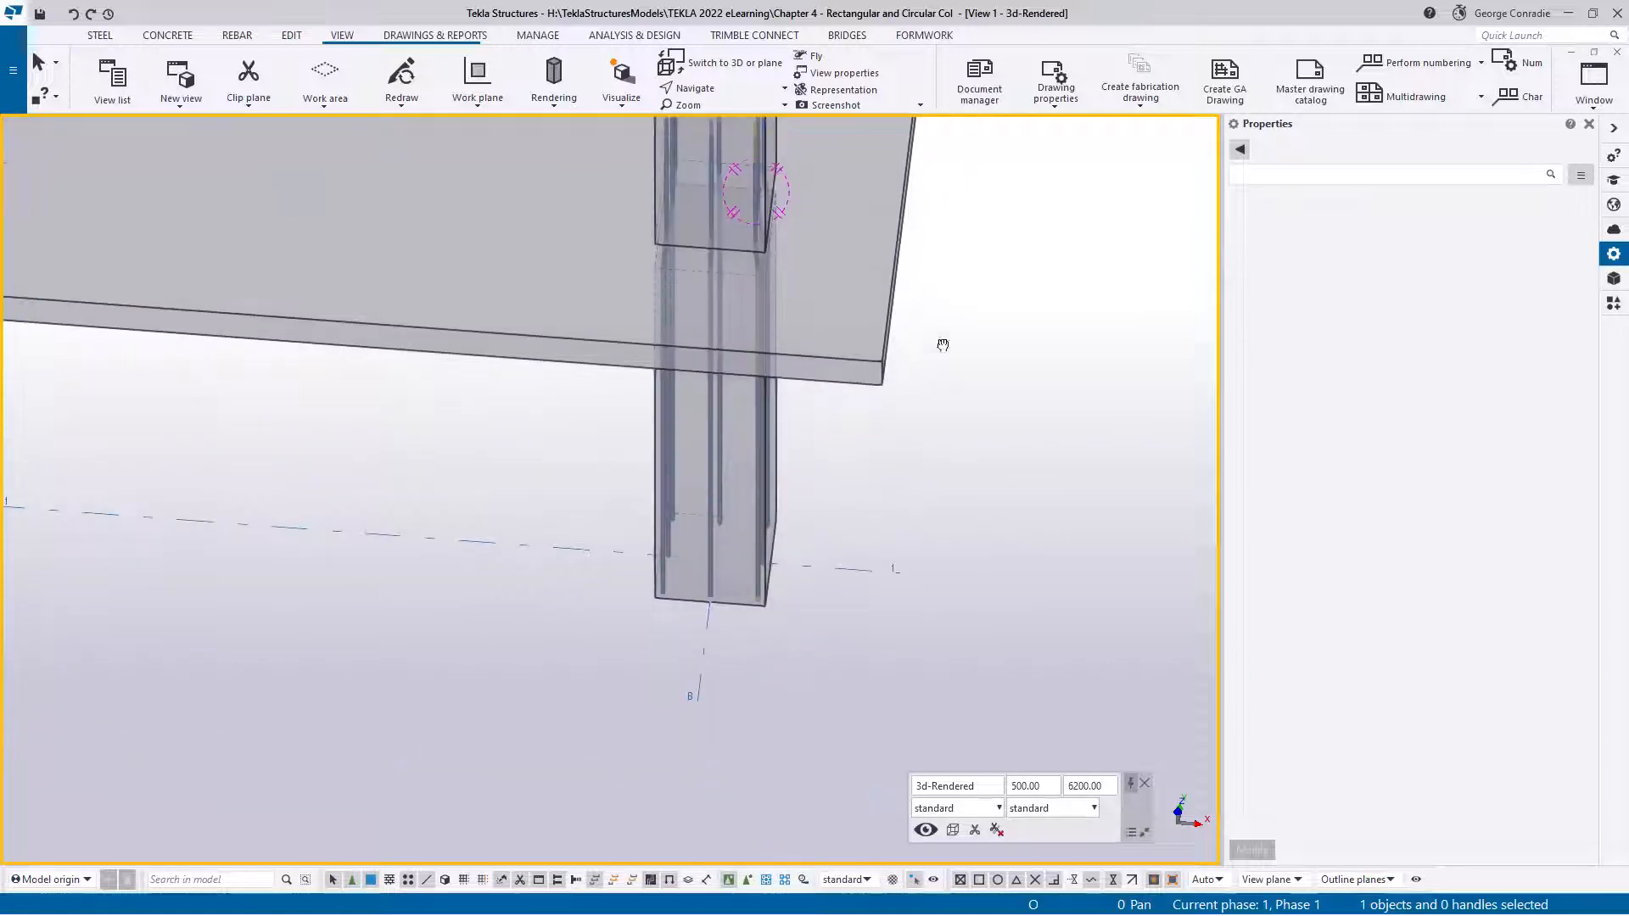
pyautogui.moveTo(752, 415)
pyautogui.keyDown('ctrl'); pyautogui.mouseDown(button='middle')
pyautogui.moveTo(676, 408)
pyautogui.moveTo(749, 433)
pyautogui.mouseUp(button='middle'); pyautogui.keyUp('ctrl')
pyautogui.scroll(3, 735, 449)
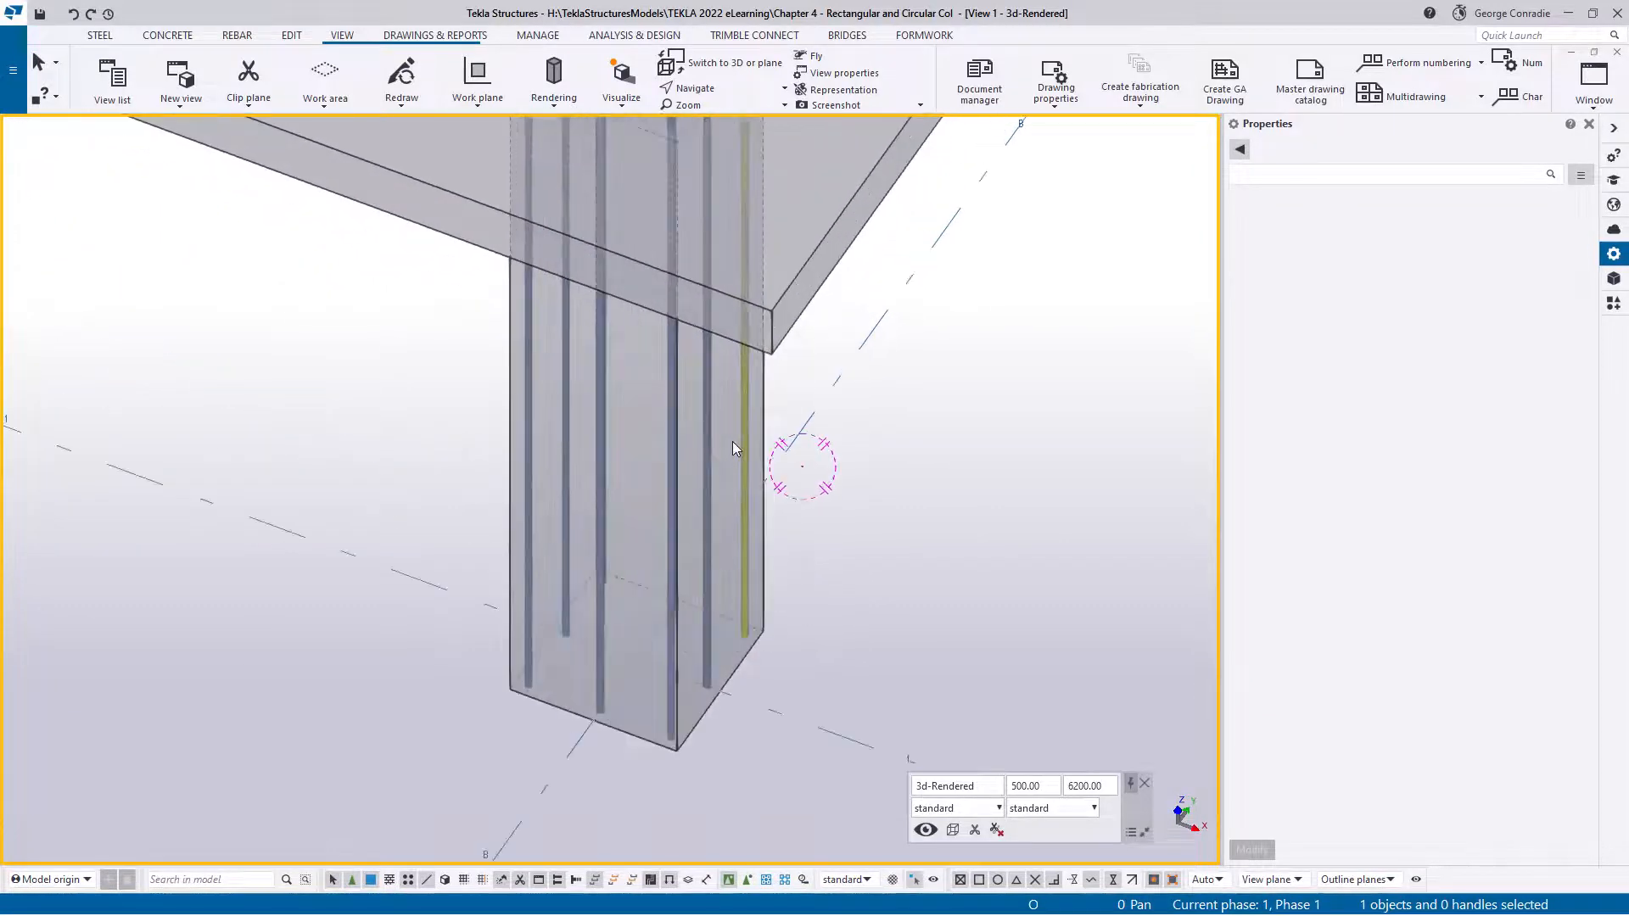
# Step: Start a crossing rebar set with the grade R, size 10 tie/stirrup bar and class 5
pyautogui.click(234, 35)
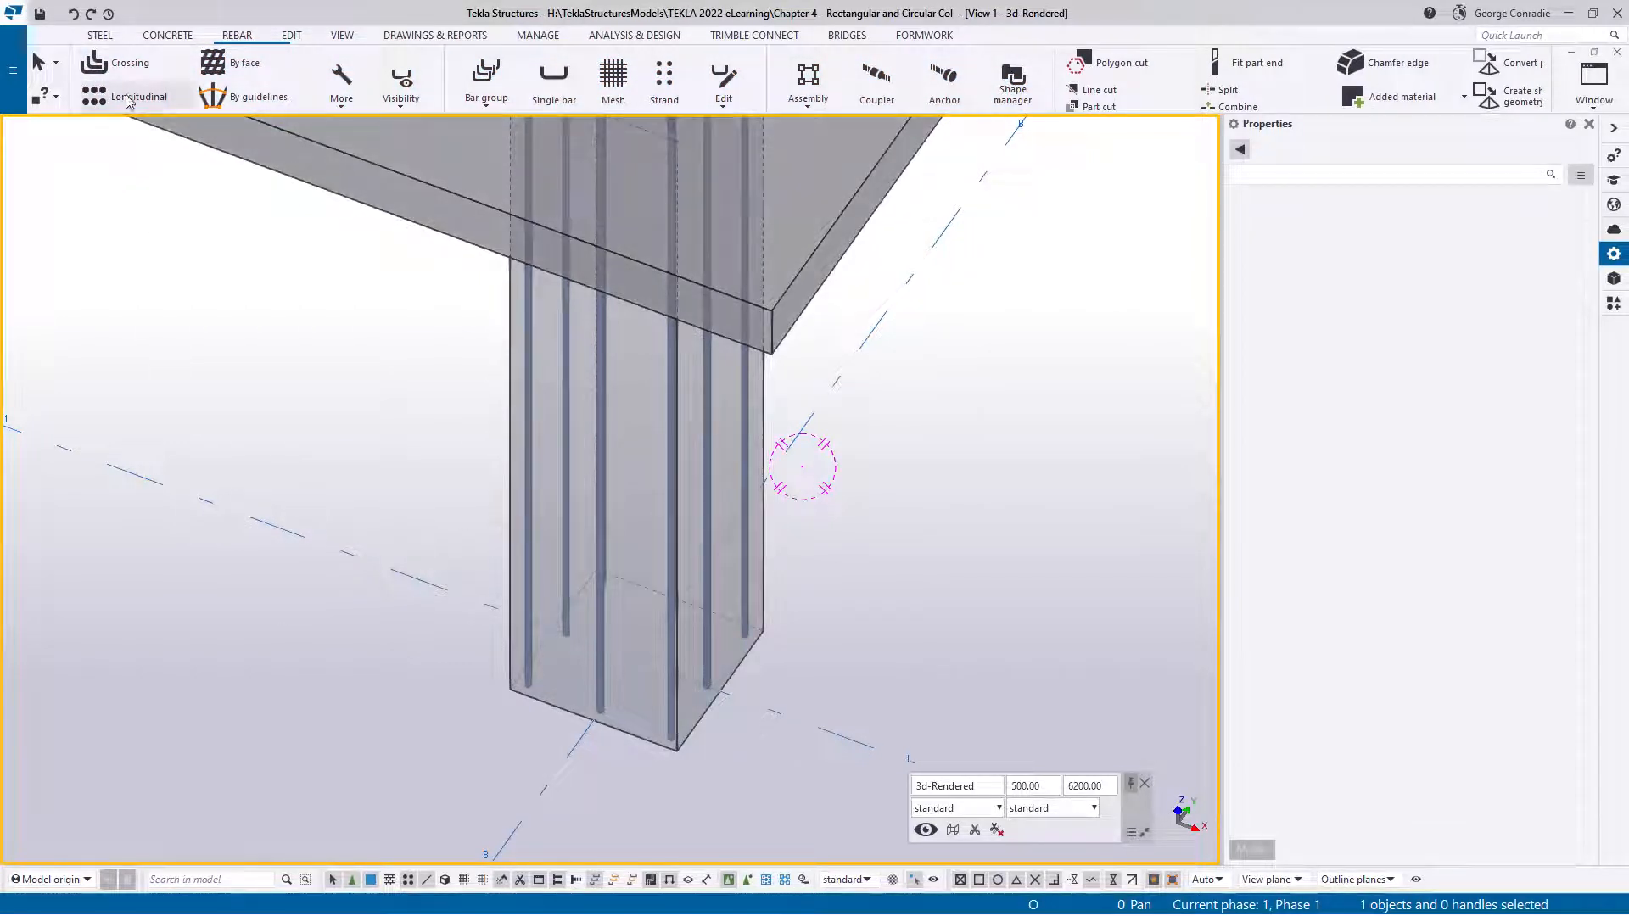
pyautogui.click(109, 63)
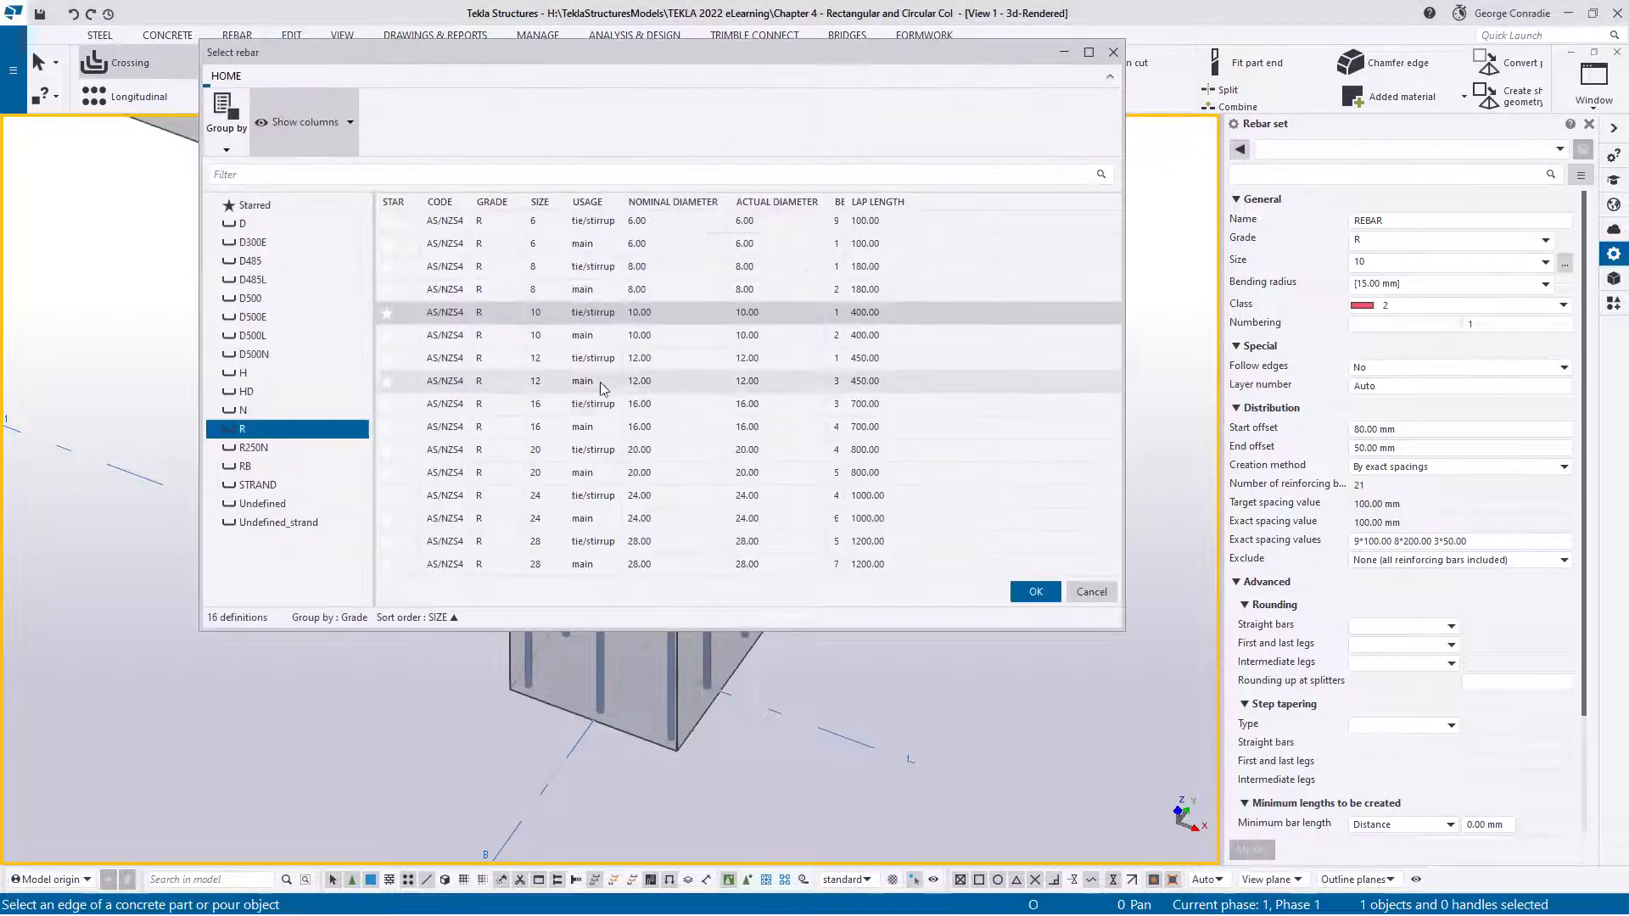
pyautogui.doubleClick(547, 320)
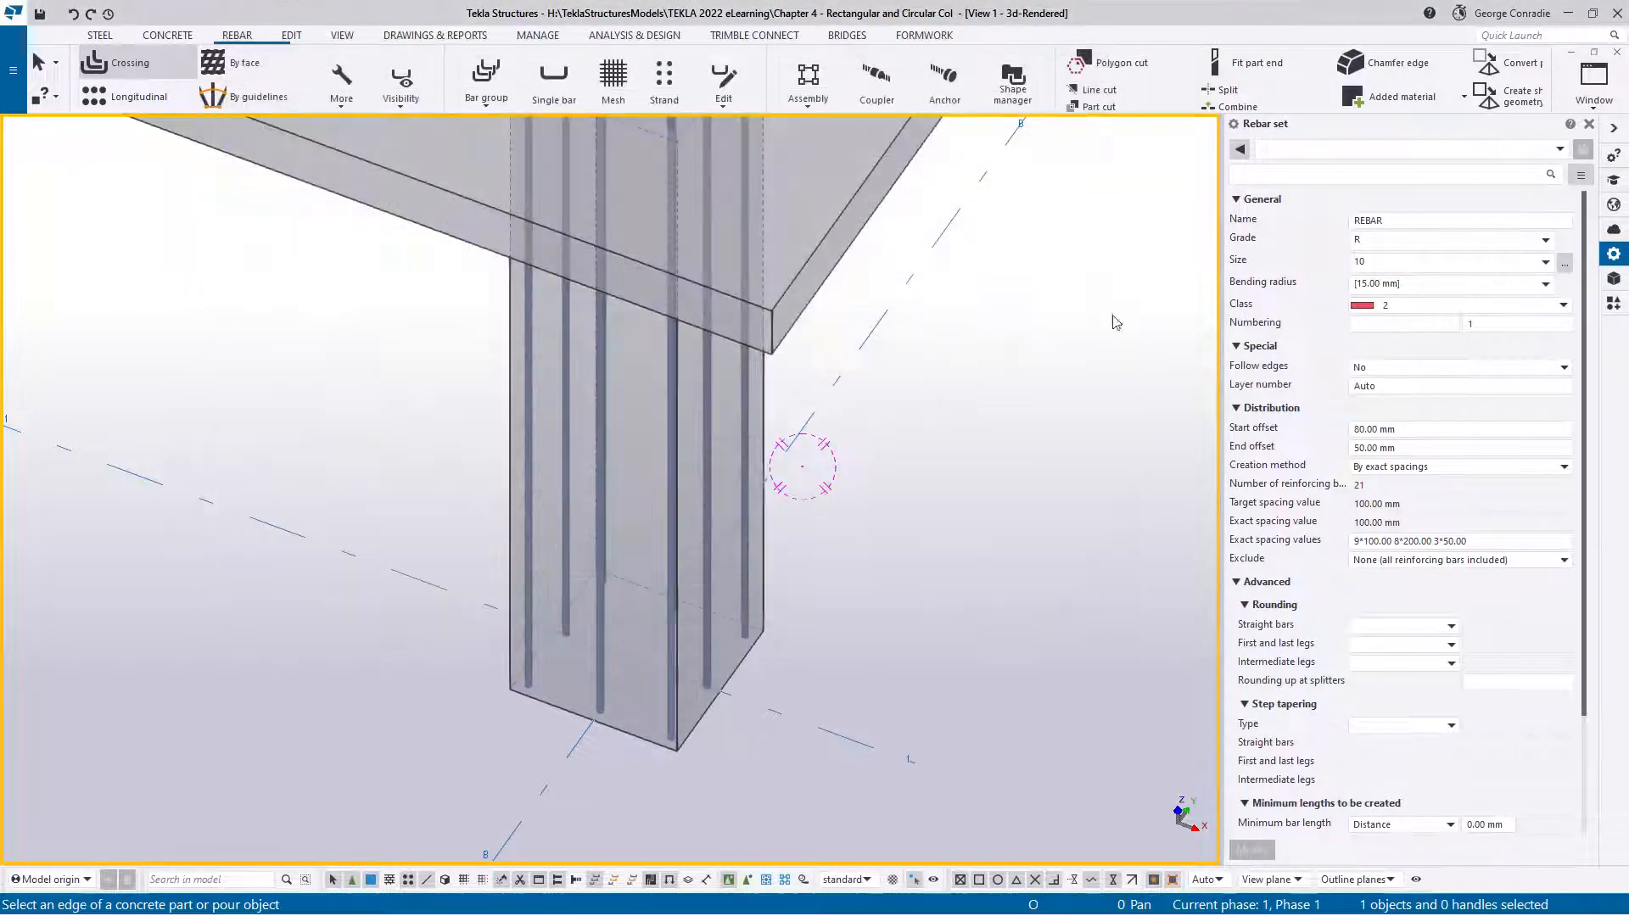
pyautogui.click(1391, 307)
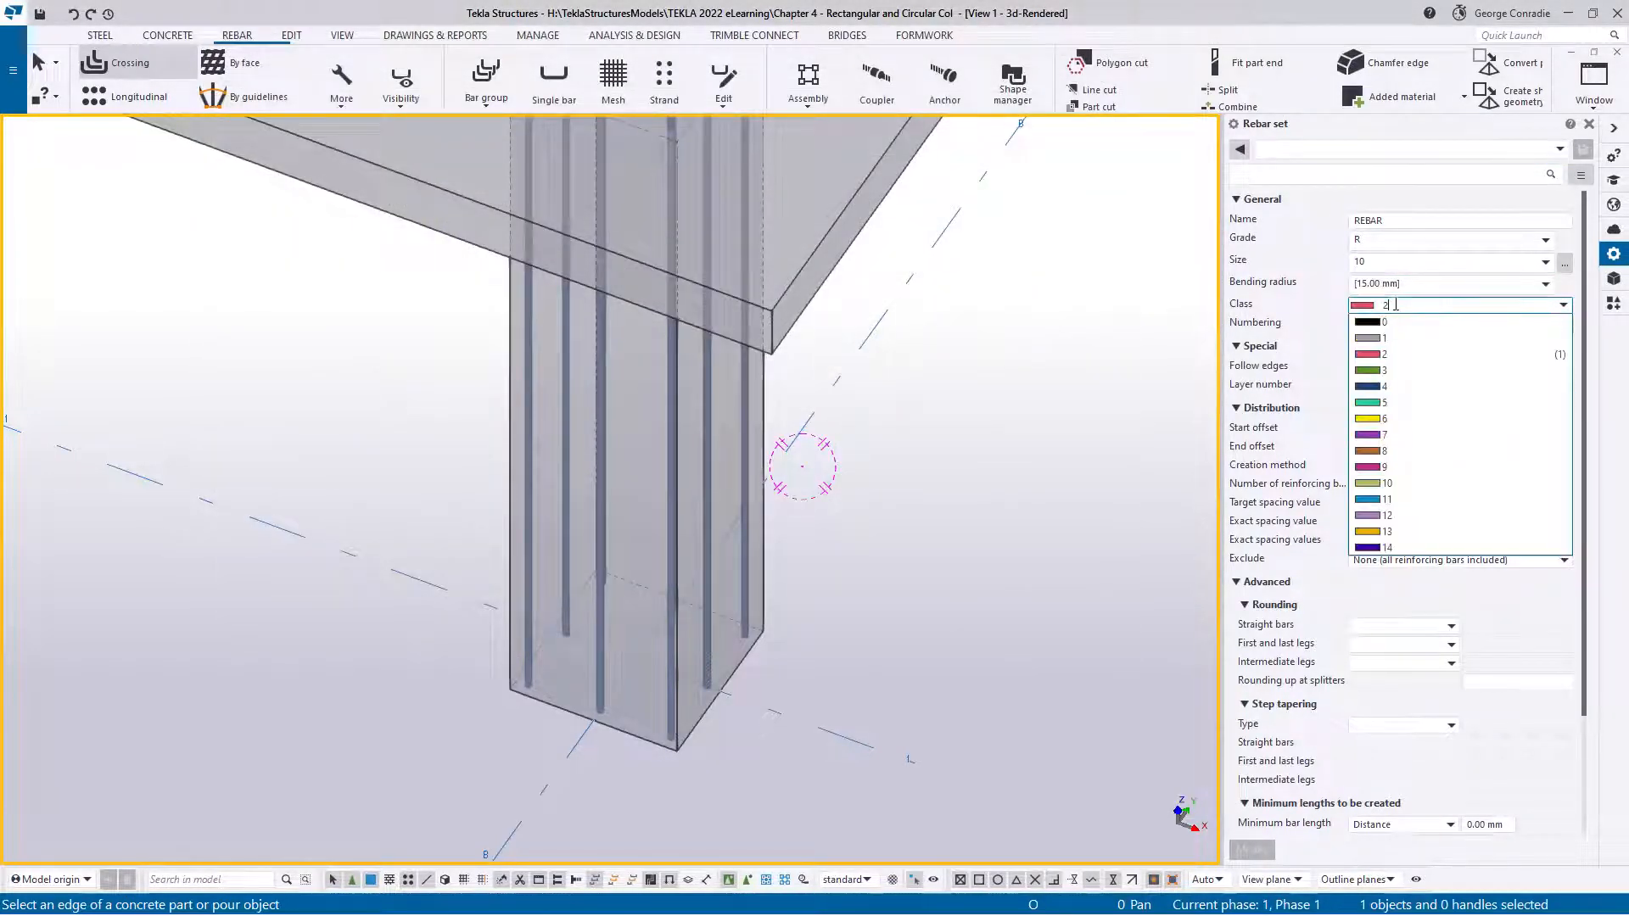
pyautogui.click(1383, 402)
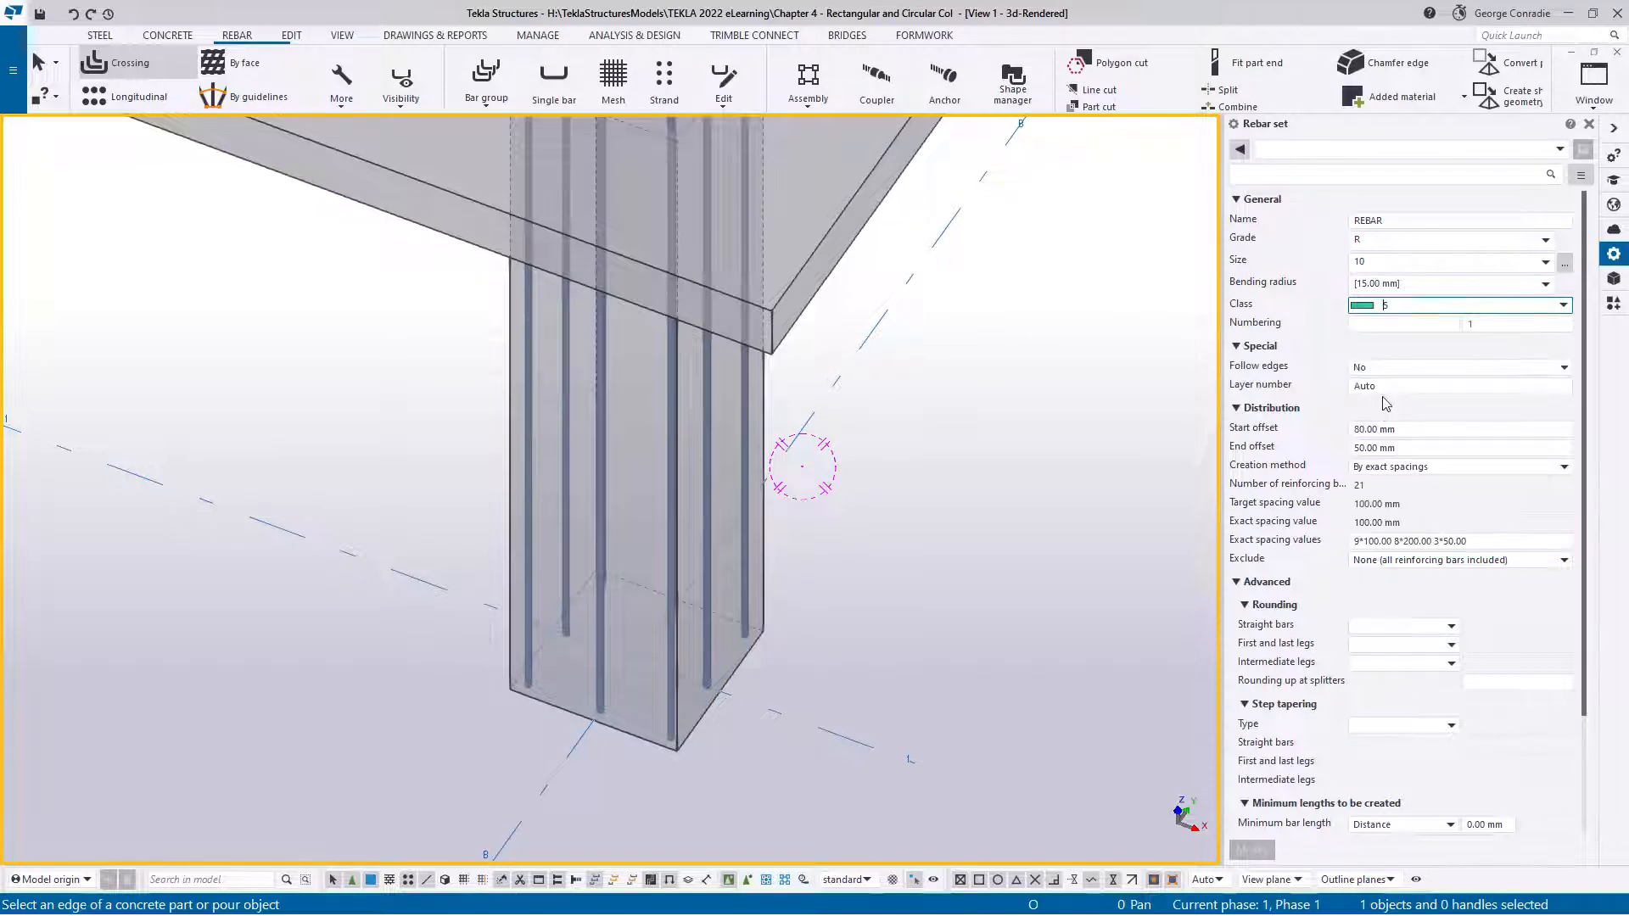
# Step: Set the rebar set's start offset to 100, end offset to 50, and equal distribution by a target spacing value of 200
pyautogui.click(1417, 430)
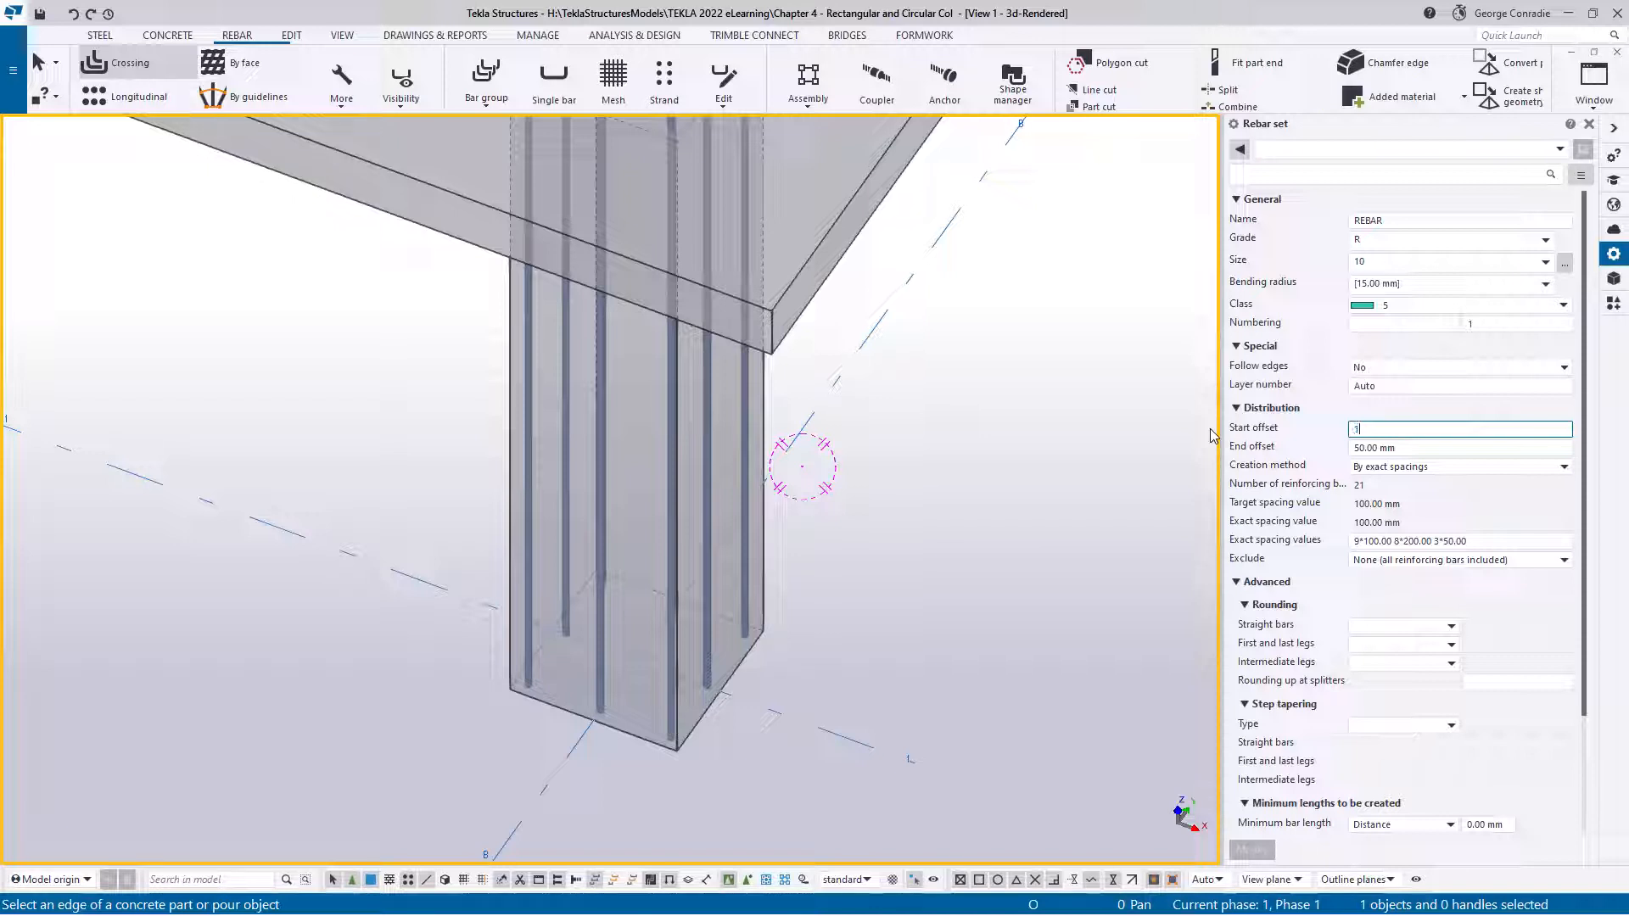
pyautogui.press('Tab')
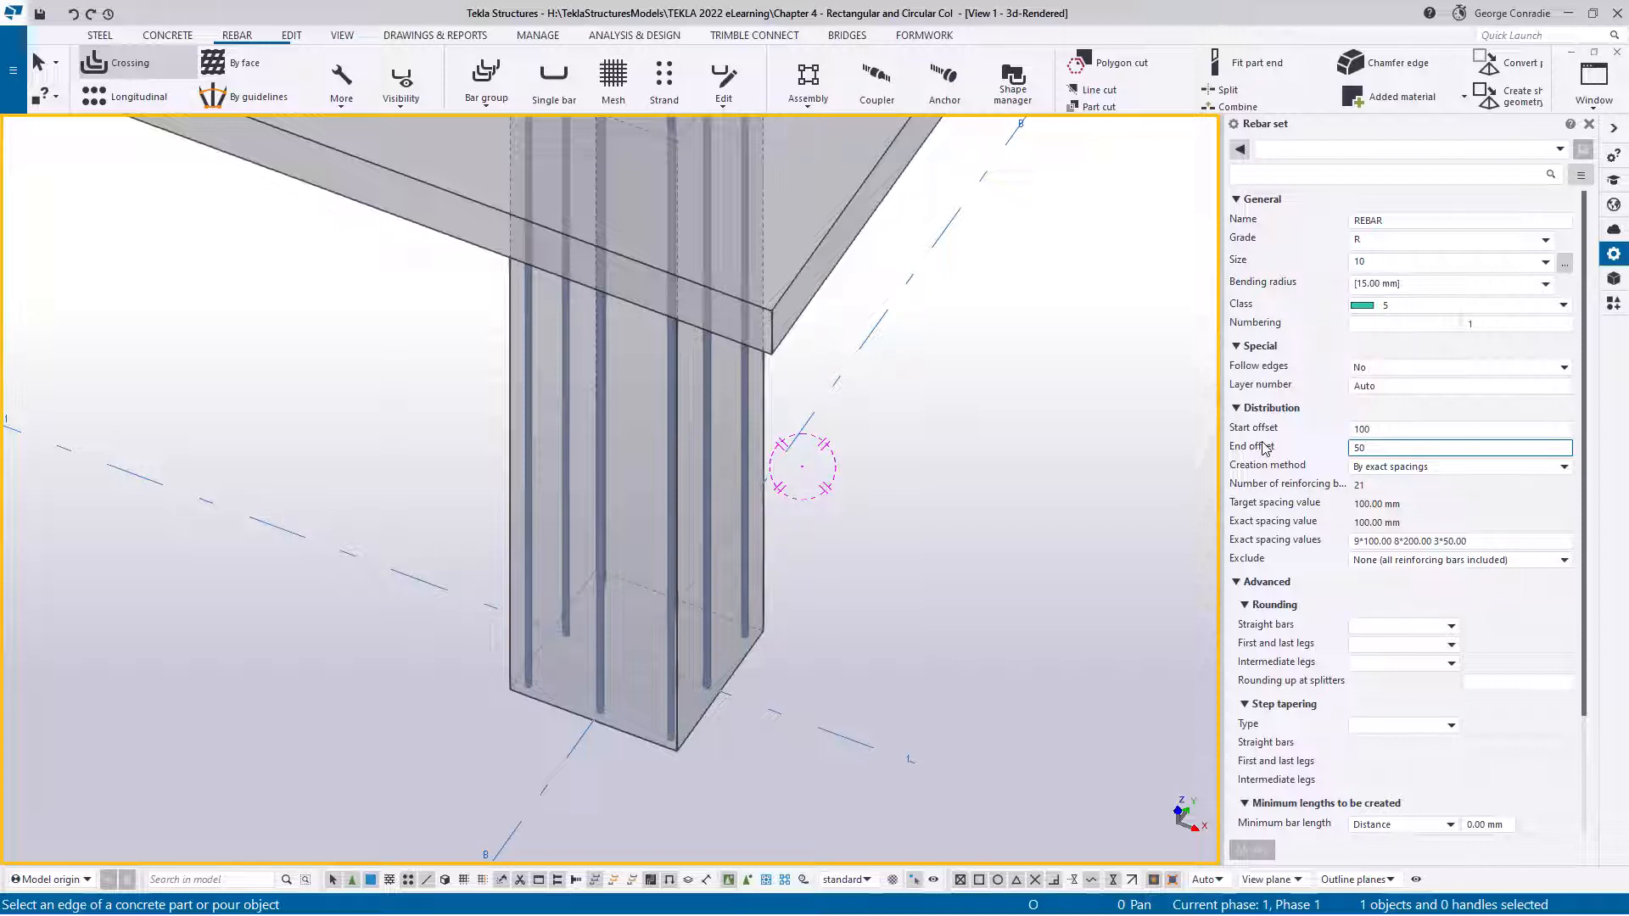
pyautogui.write('50')
pyautogui.click(1434, 469)
pyautogui.click(1435, 477)
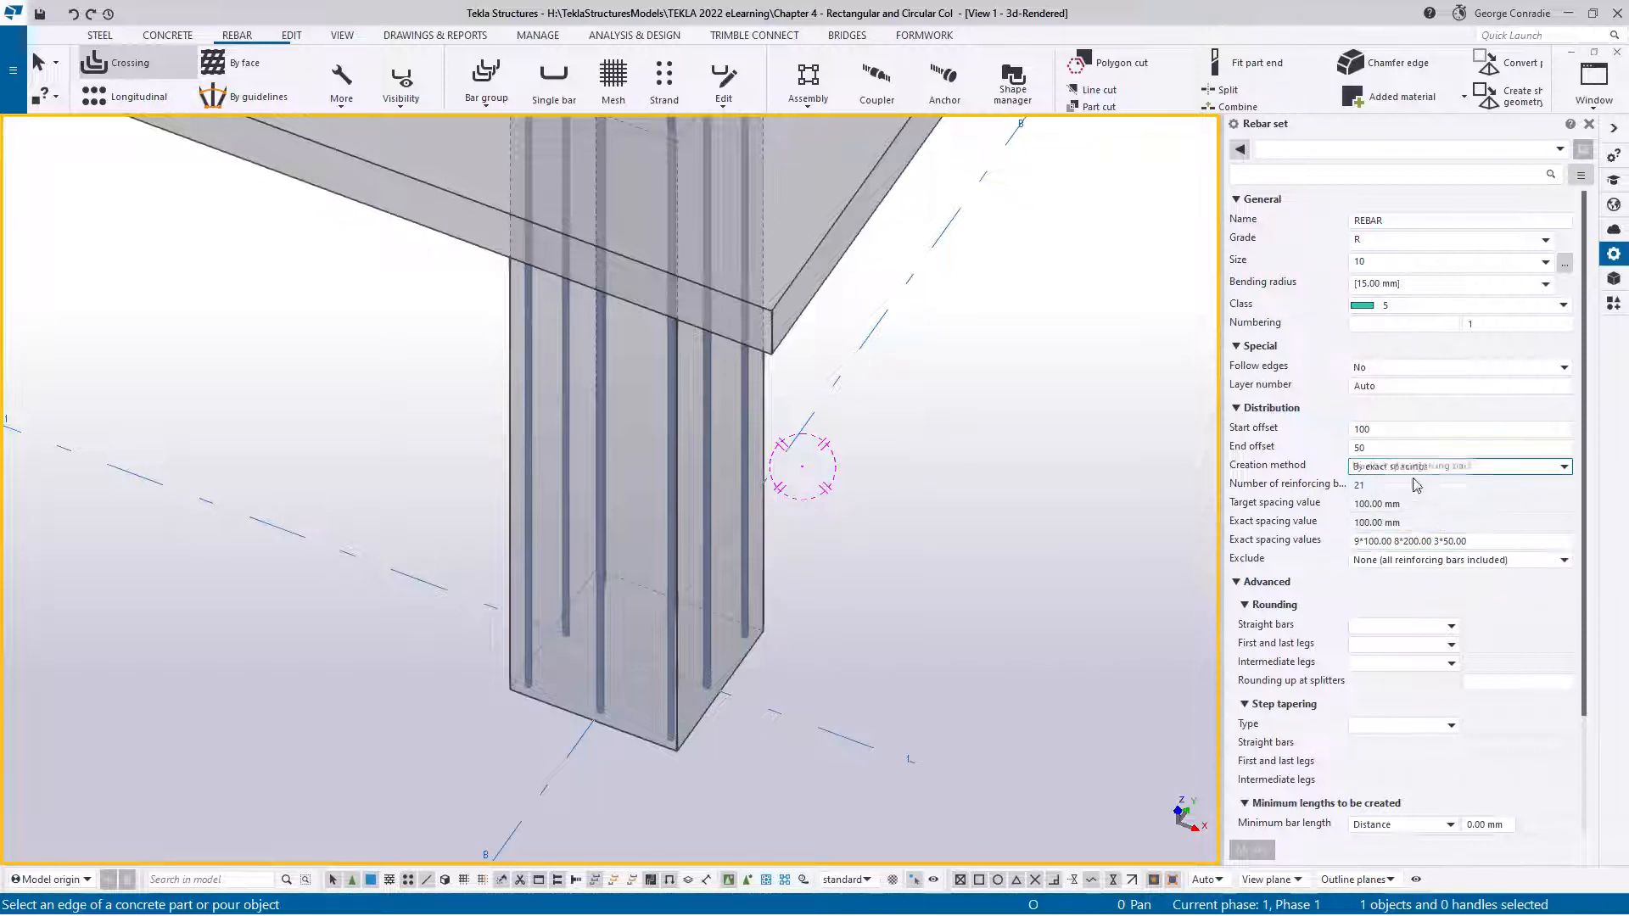
pyautogui.click(1433, 467)
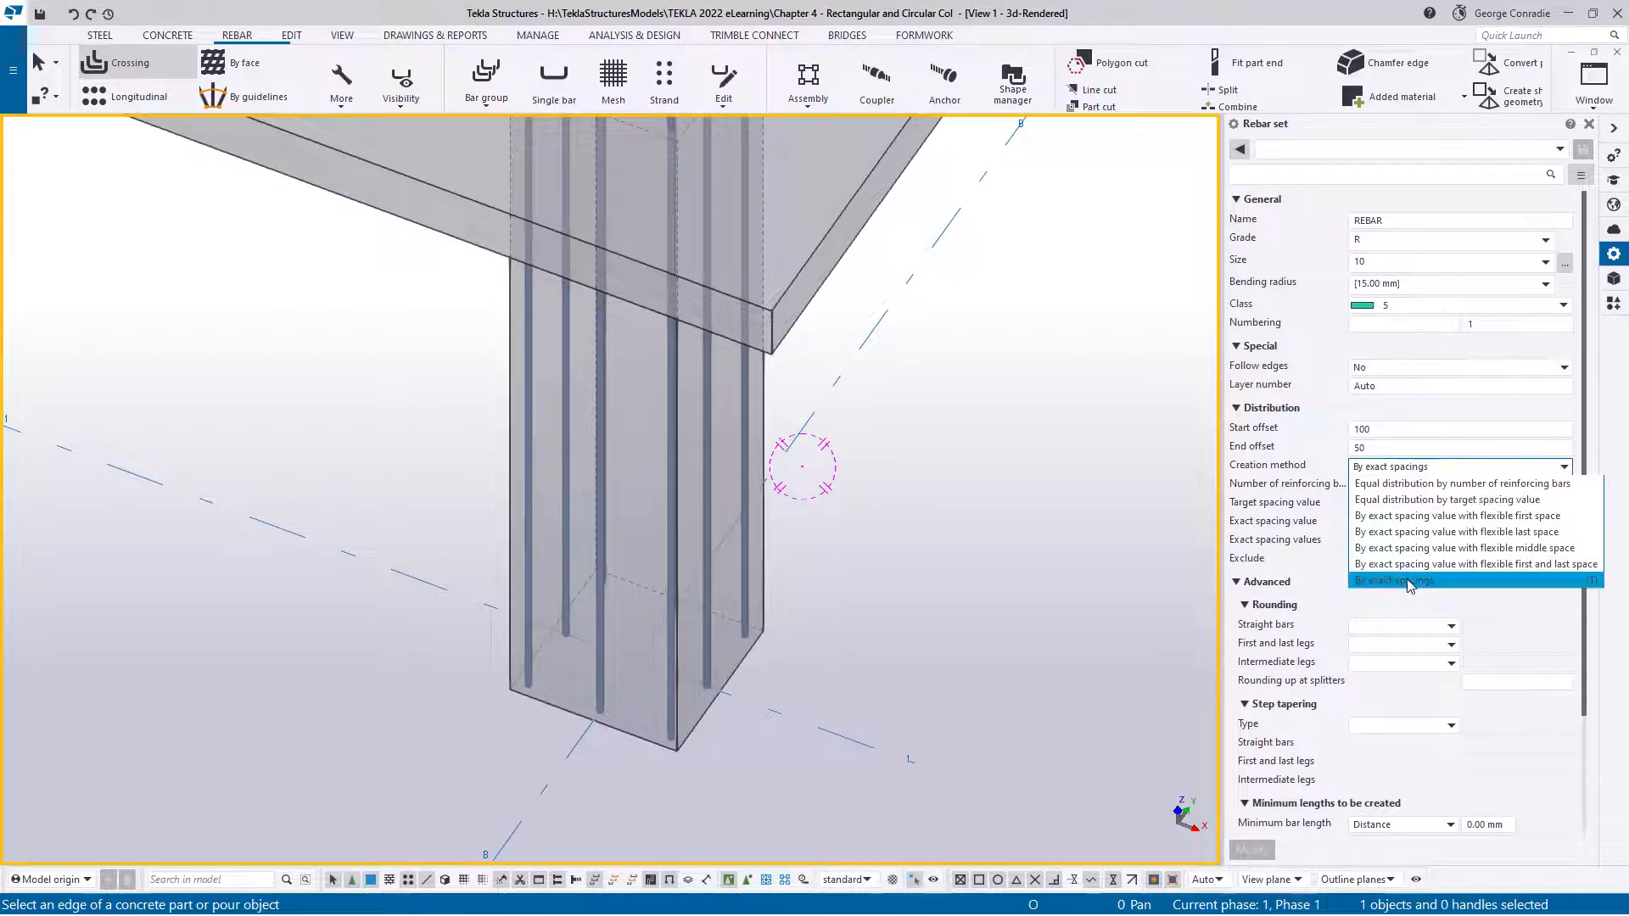
pyautogui.click(1429, 504)
pyautogui.moveTo(1429, 505); pyautogui.dragTo(1297, 506)
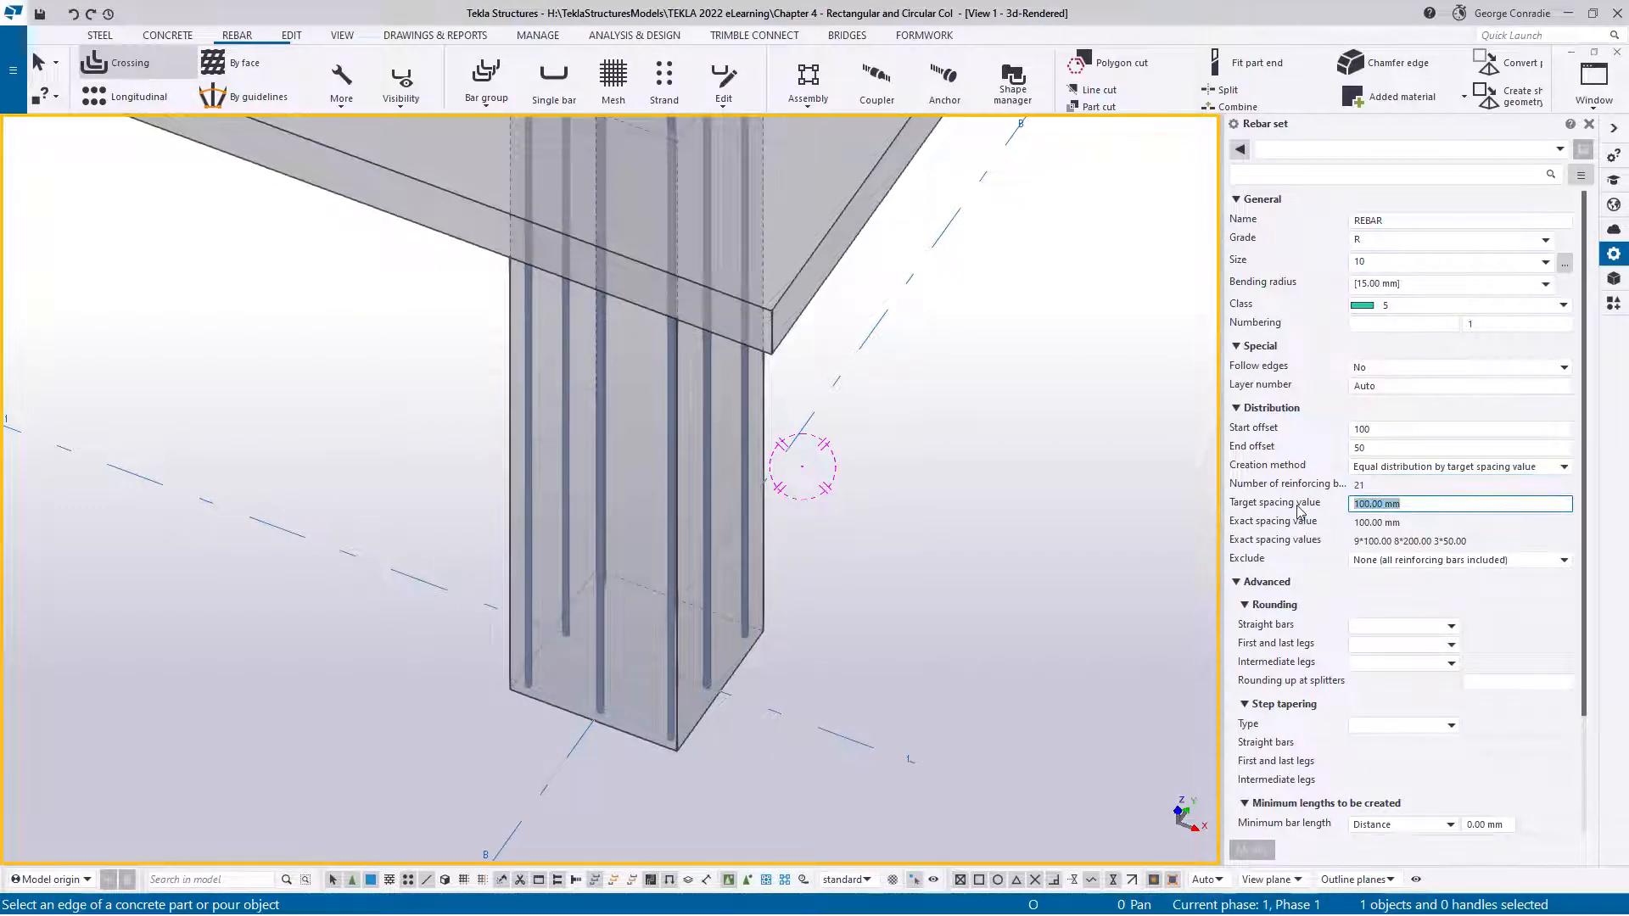
pyautogui.write('200')
# Step: Create the crossing rebar set as closed ties around the lower column and end the command
pyautogui.click(761, 545)
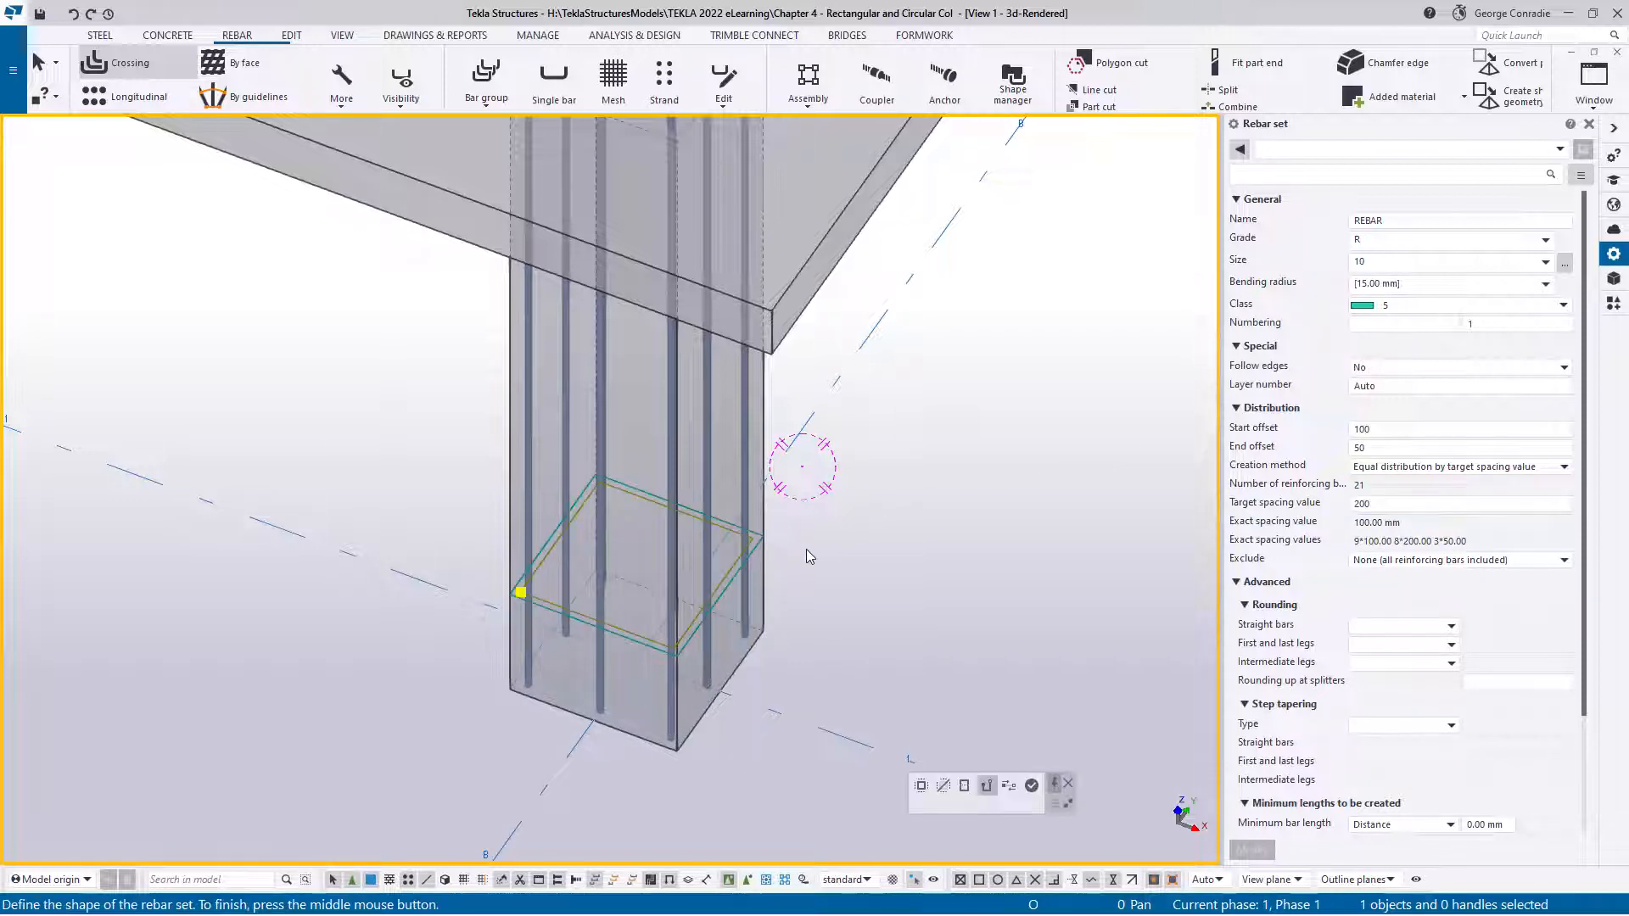
pyautogui.click(1031, 785)
pyautogui.rightClick(940, 541)
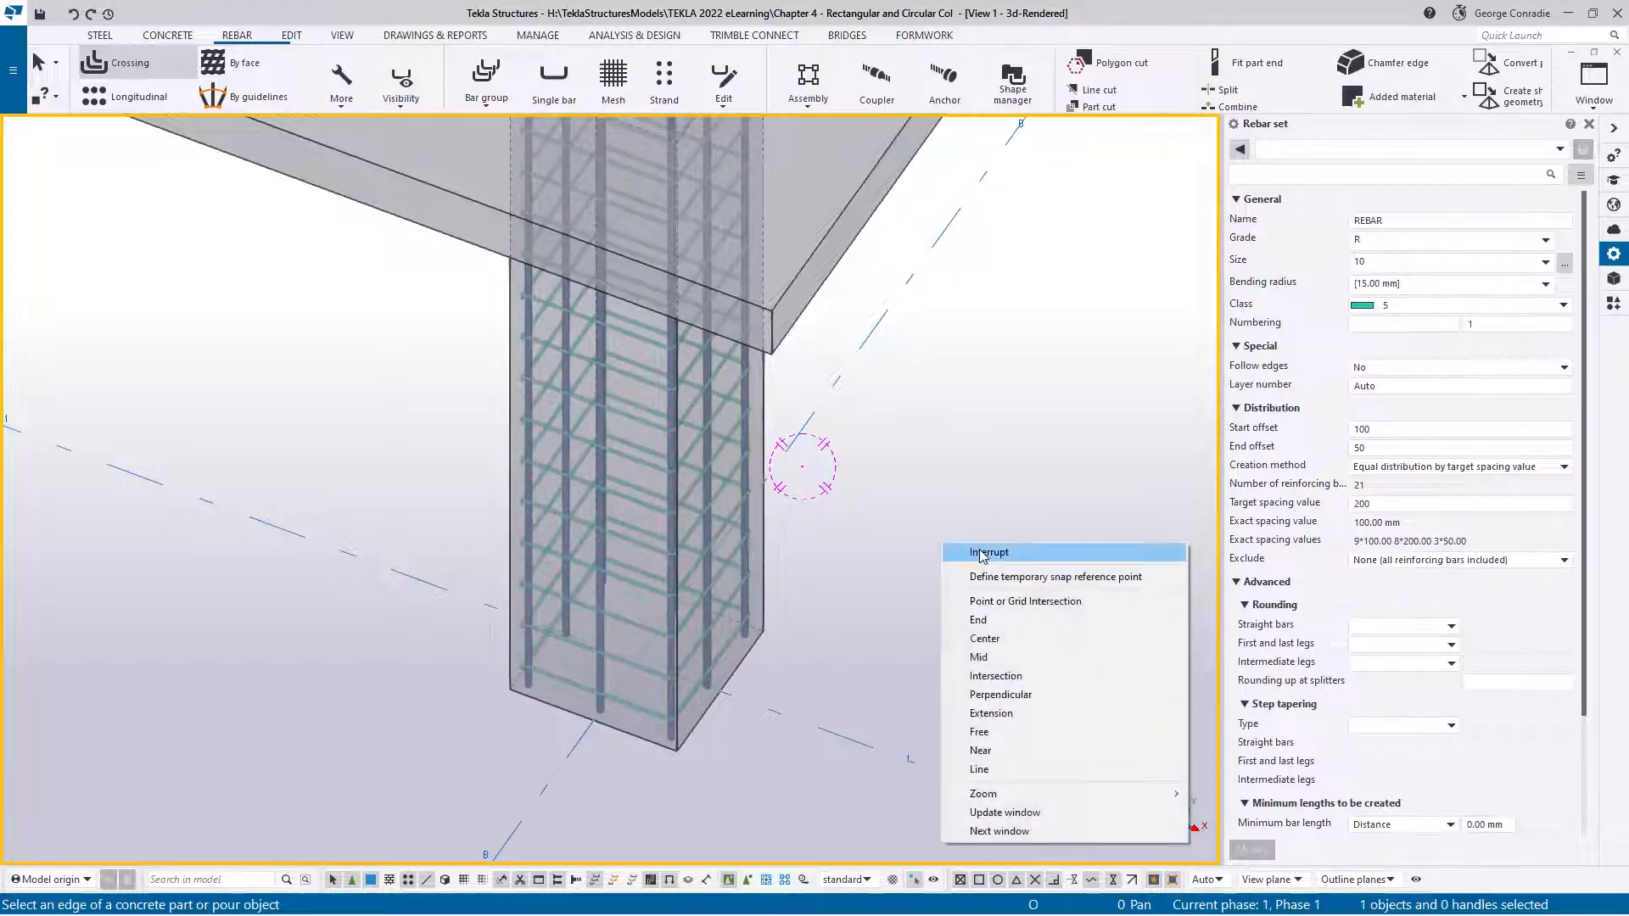
pyautogui.click(979, 549)
pyautogui.scroll(3, 770, 667)
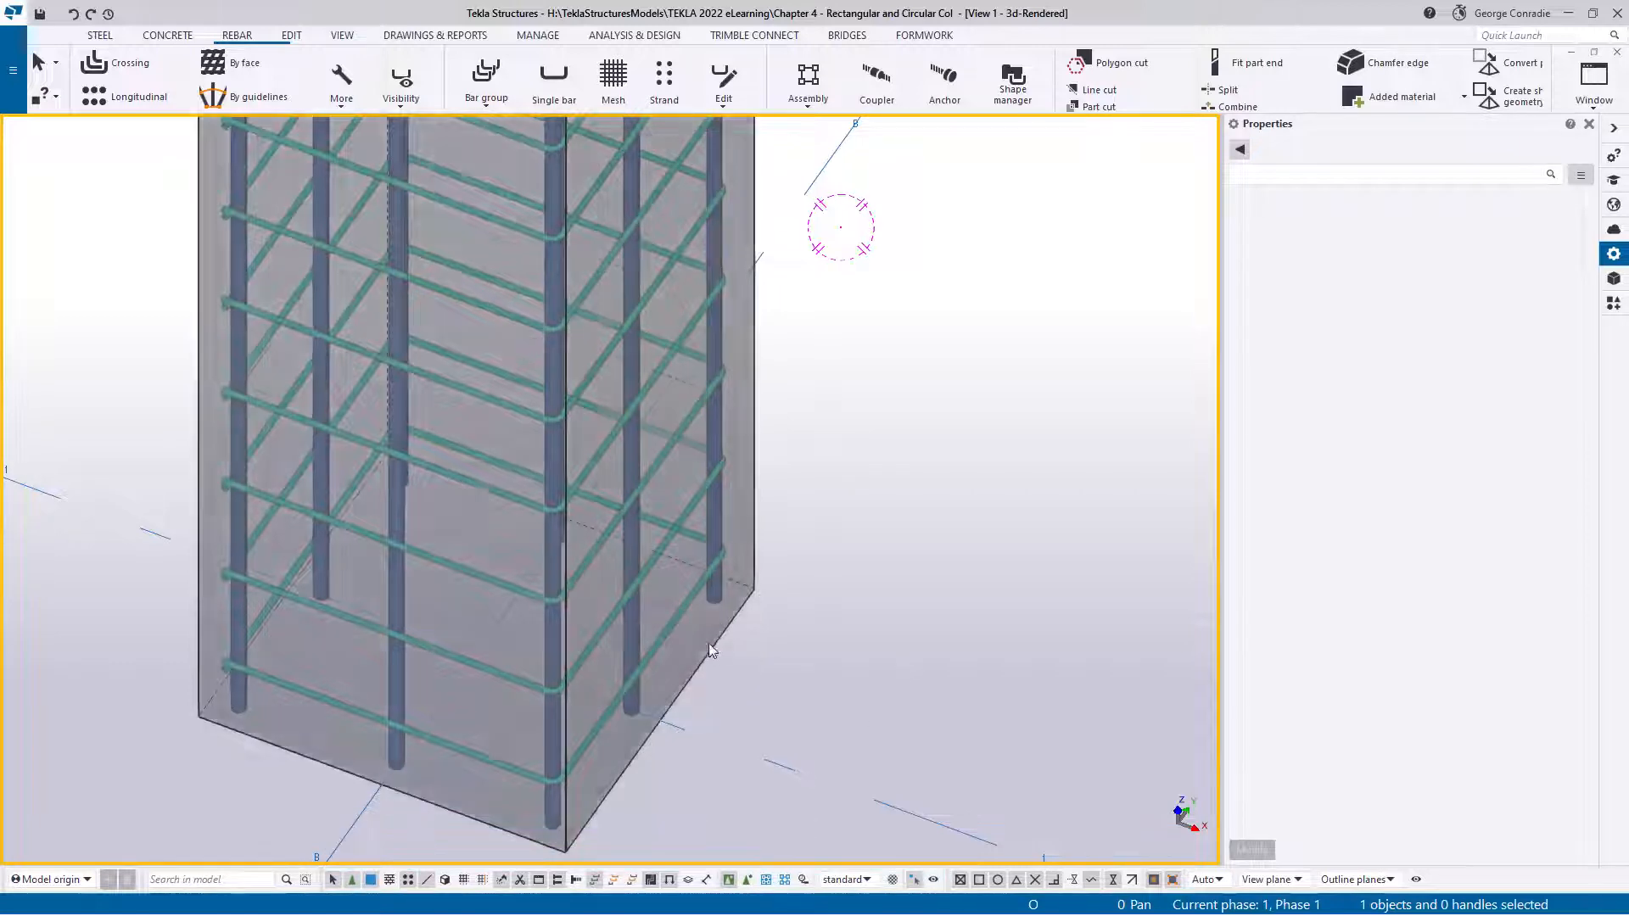
# Step: Examine how the ties wrap around the vertical bars in the 3D, elevation and plan views
pyautogui.scroll(5, 709, 628)
pyautogui.scroll(2, 738, 530)
pyautogui.scroll(-3, 750, 471)
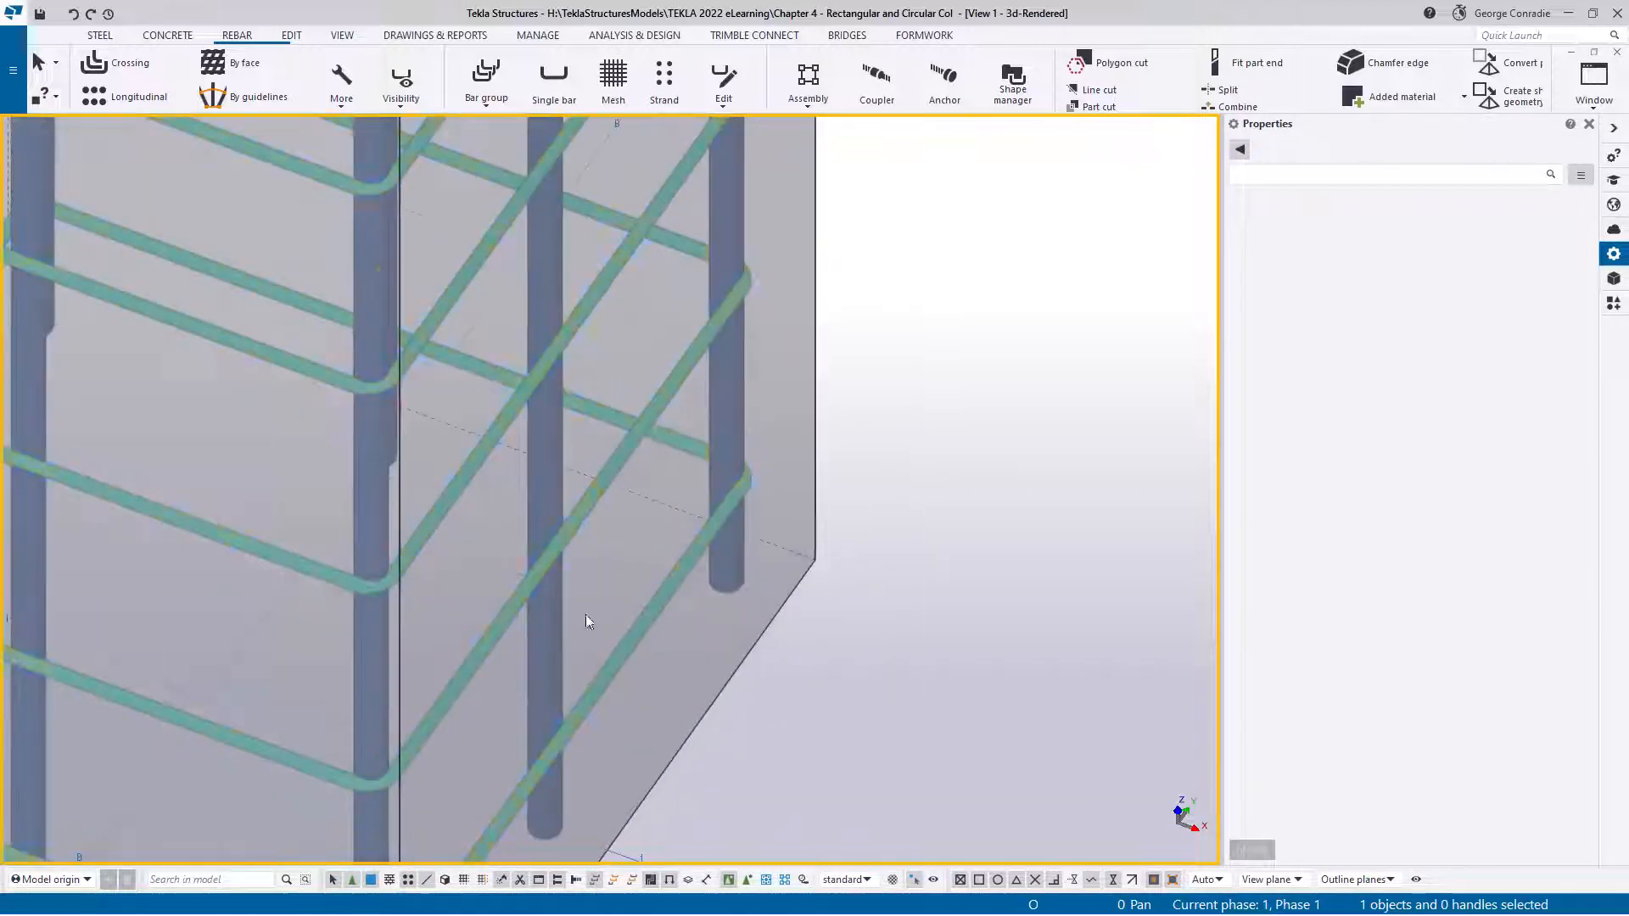
pyautogui.moveTo(585, 671); pyautogui.dragTo(947, 563, button='middle')
pyautogui.scroll(6, 862, 476)
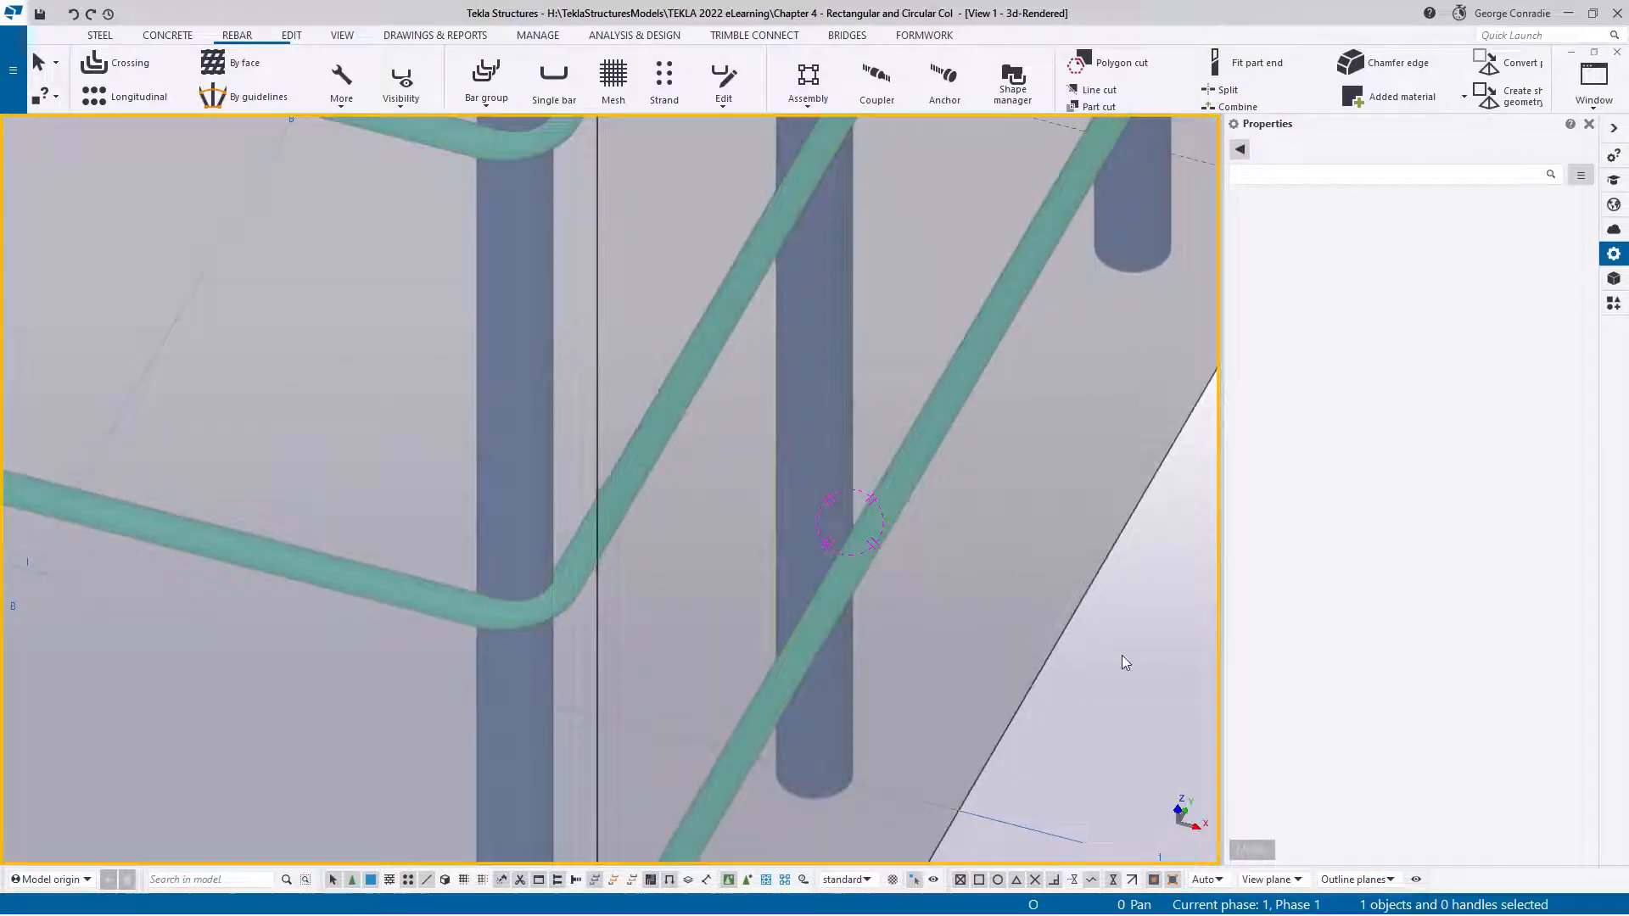
pyautogui.hotkey('ctrl', 'p')
pyautogui.hotkey('ctrl', 'Tab')
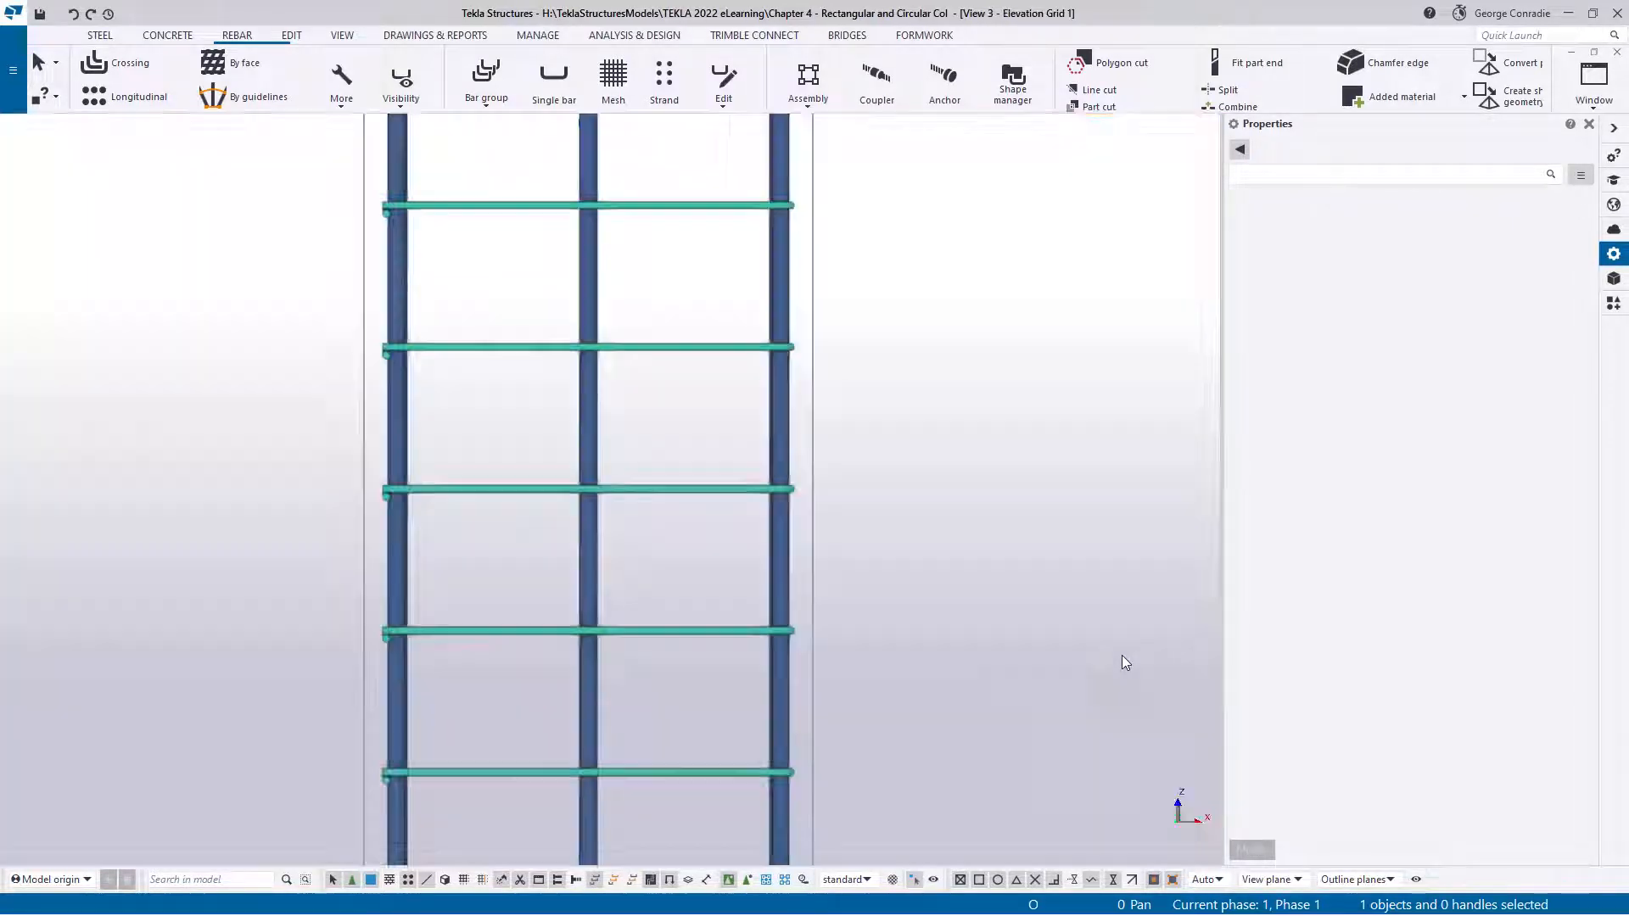
pyautogui.hotkey('ctrl', 'Tab')
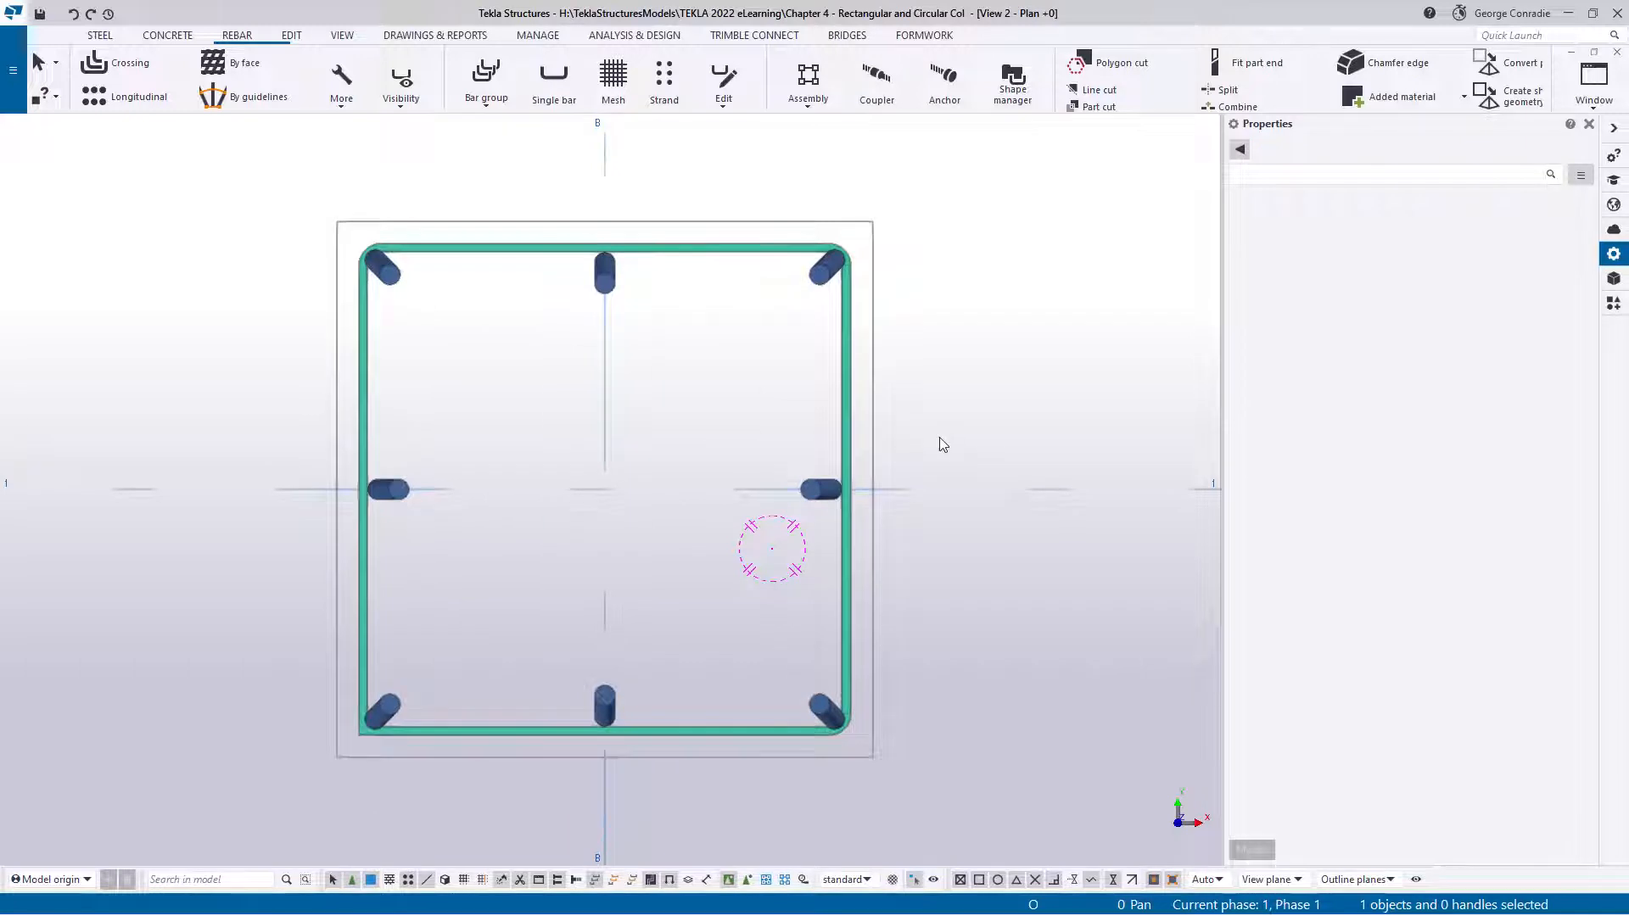
# Step: Select the lower-right corner bar in the plan view and turn off direct modification
pyautogui.scroll(3, 873, 745)
pyautogui.moveTo(916, 620); pyautogui.dragTo(878, 360, button='middle')
pyautogui.click(880, 365)
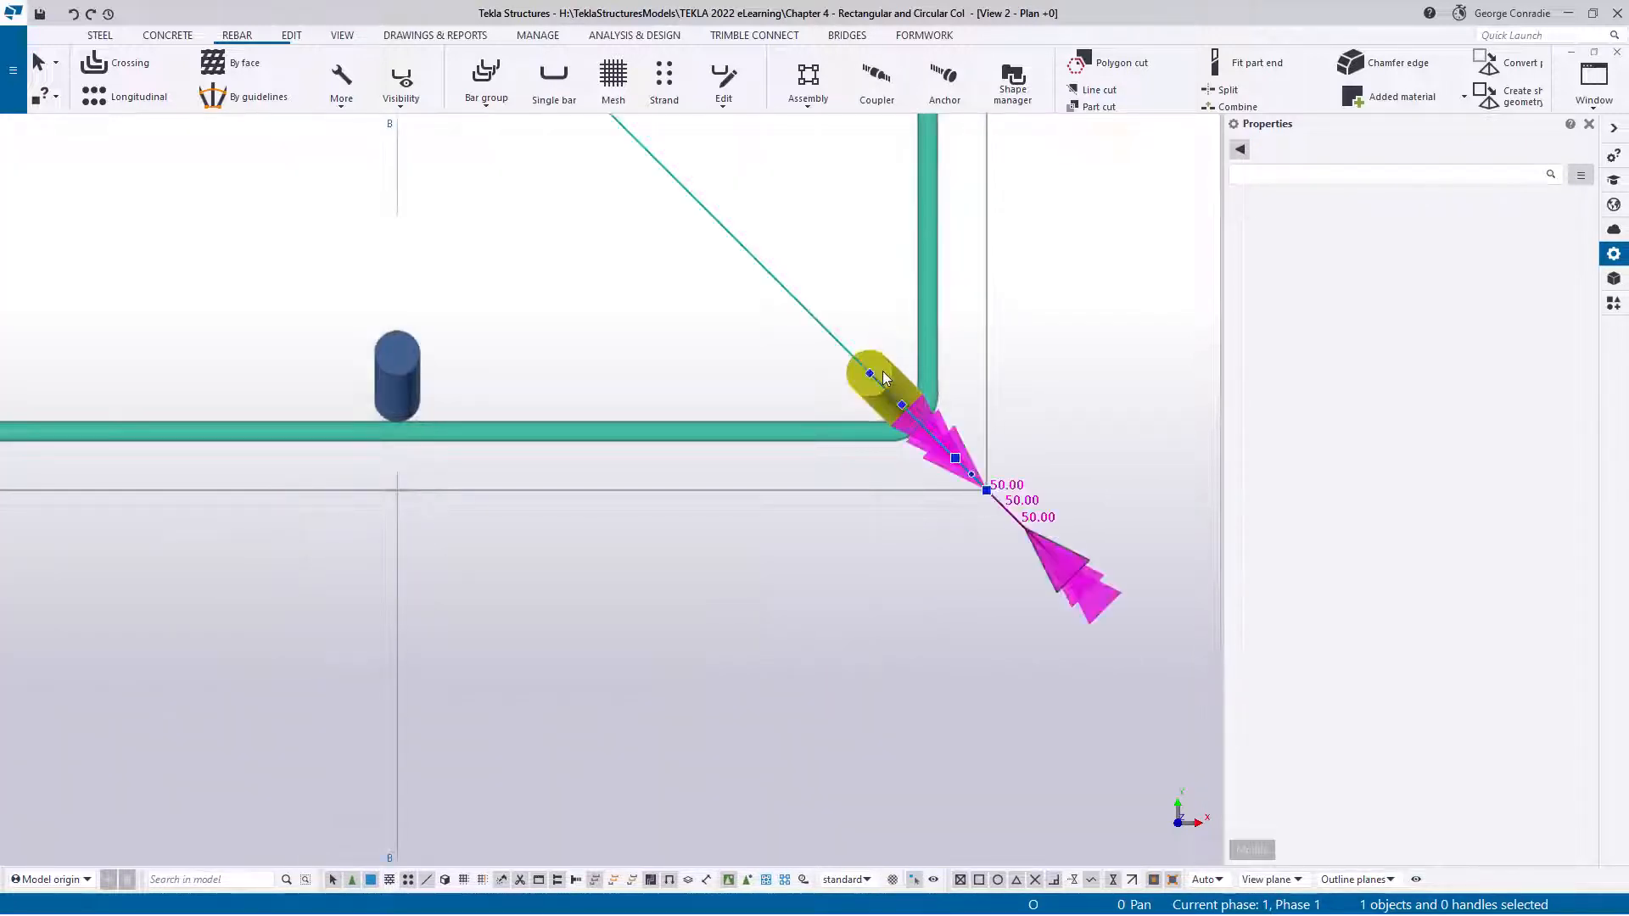
pyautogui.click(914, 879)
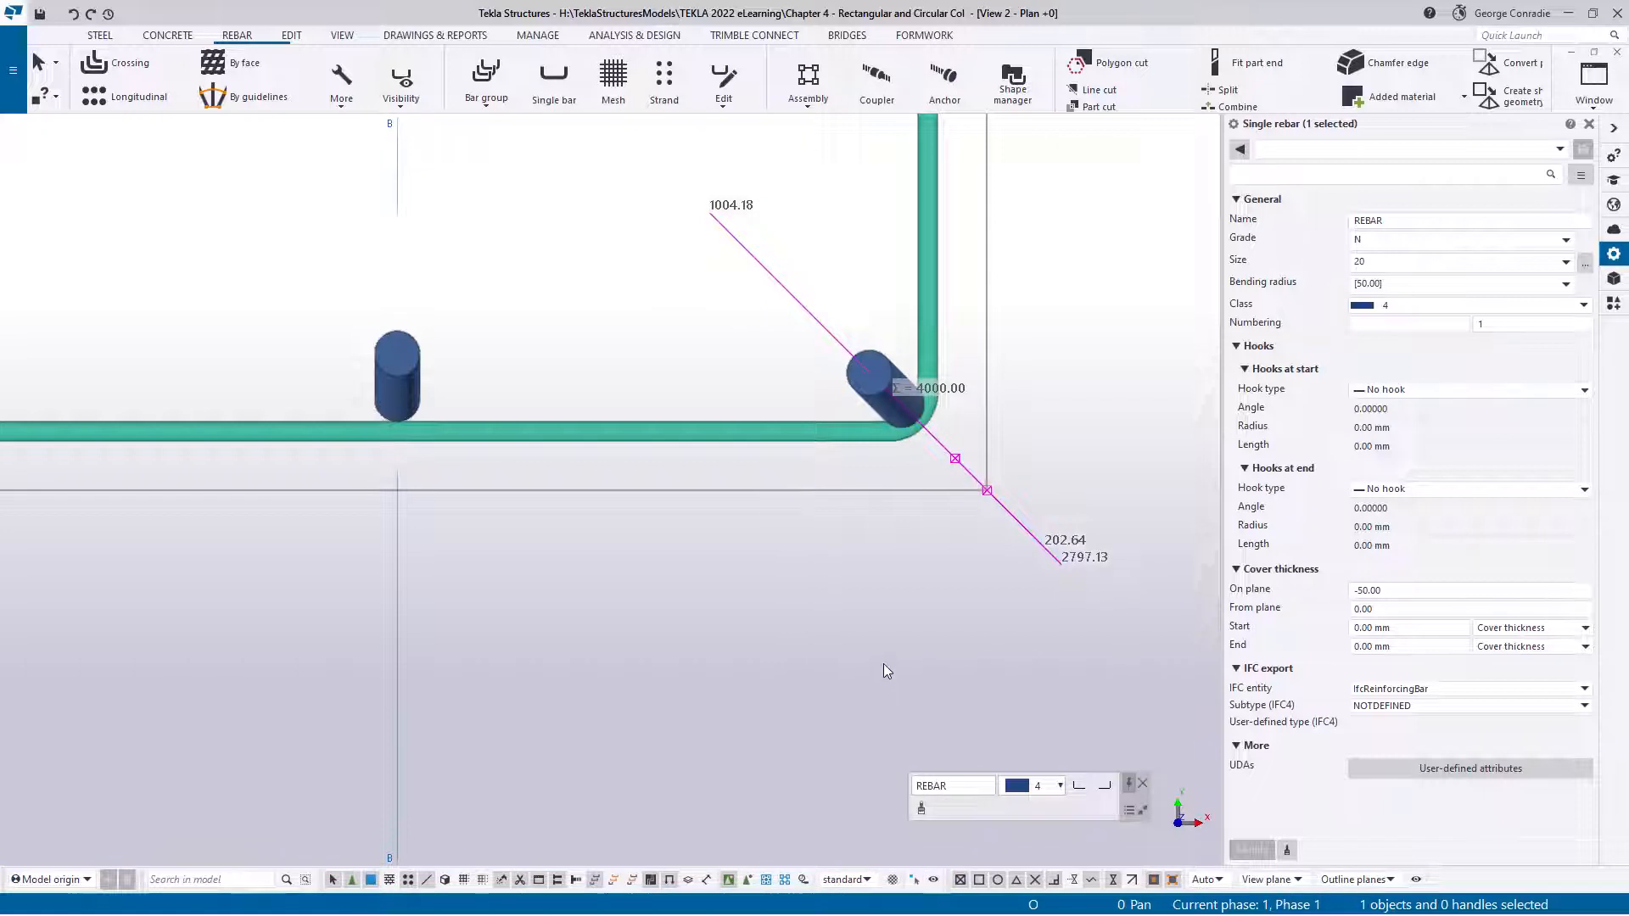
pyautogui.click(883, 663)
# Step: Set the lower-right corner bar's on-plane cover thickness to -55, refining it to -56
pyautogui.click(864, 387)
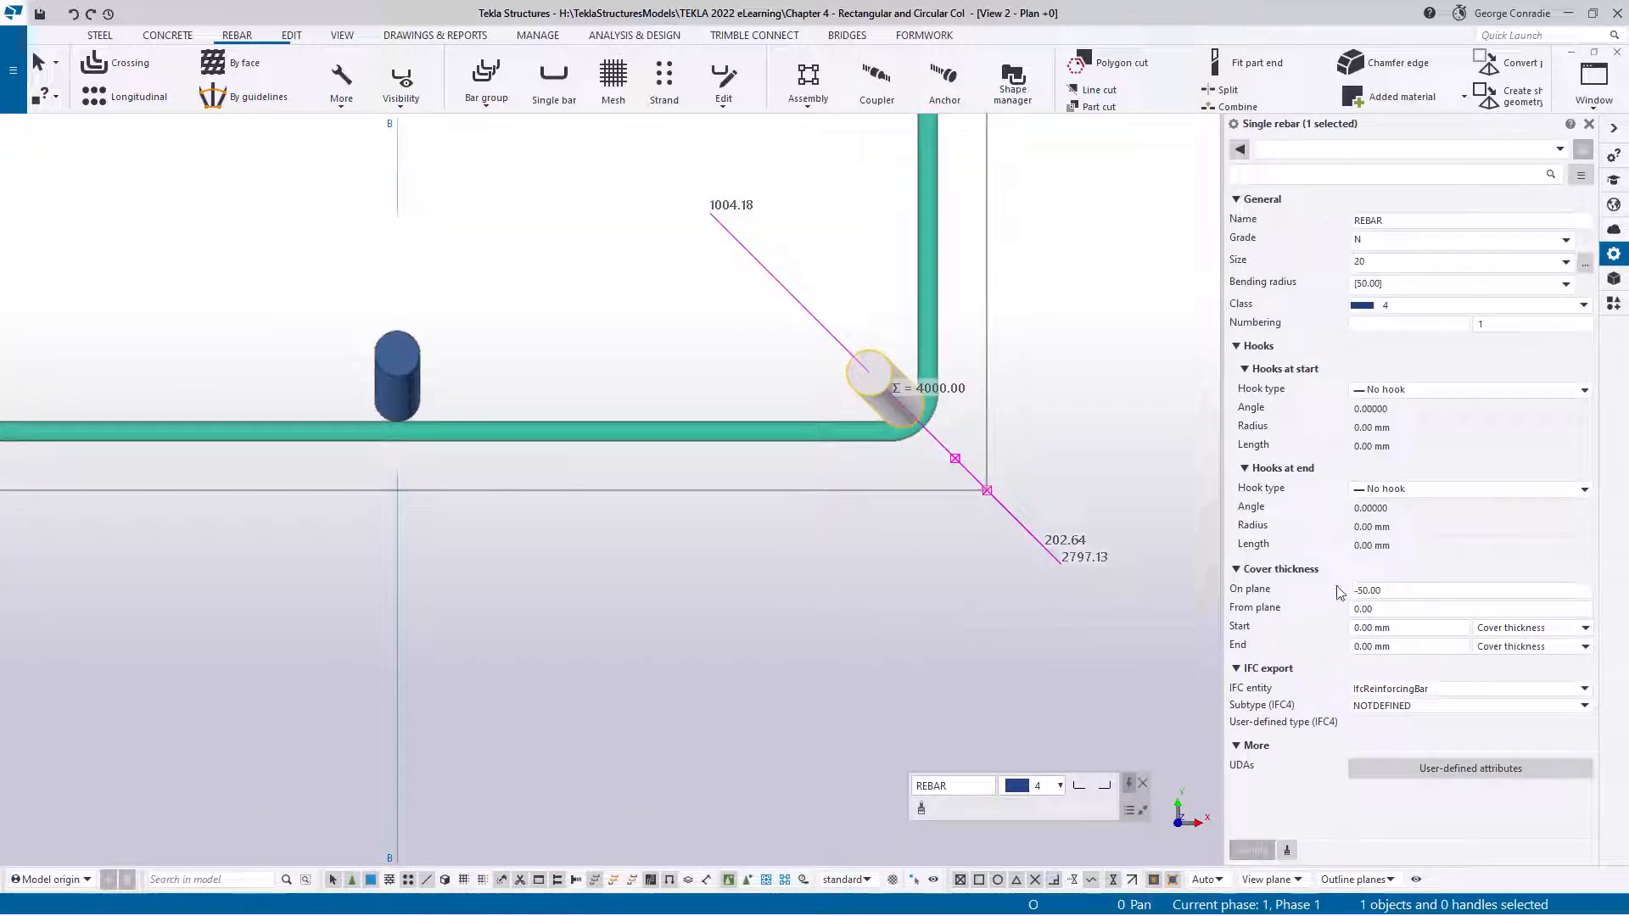
pyautogui.click(1361, 588)
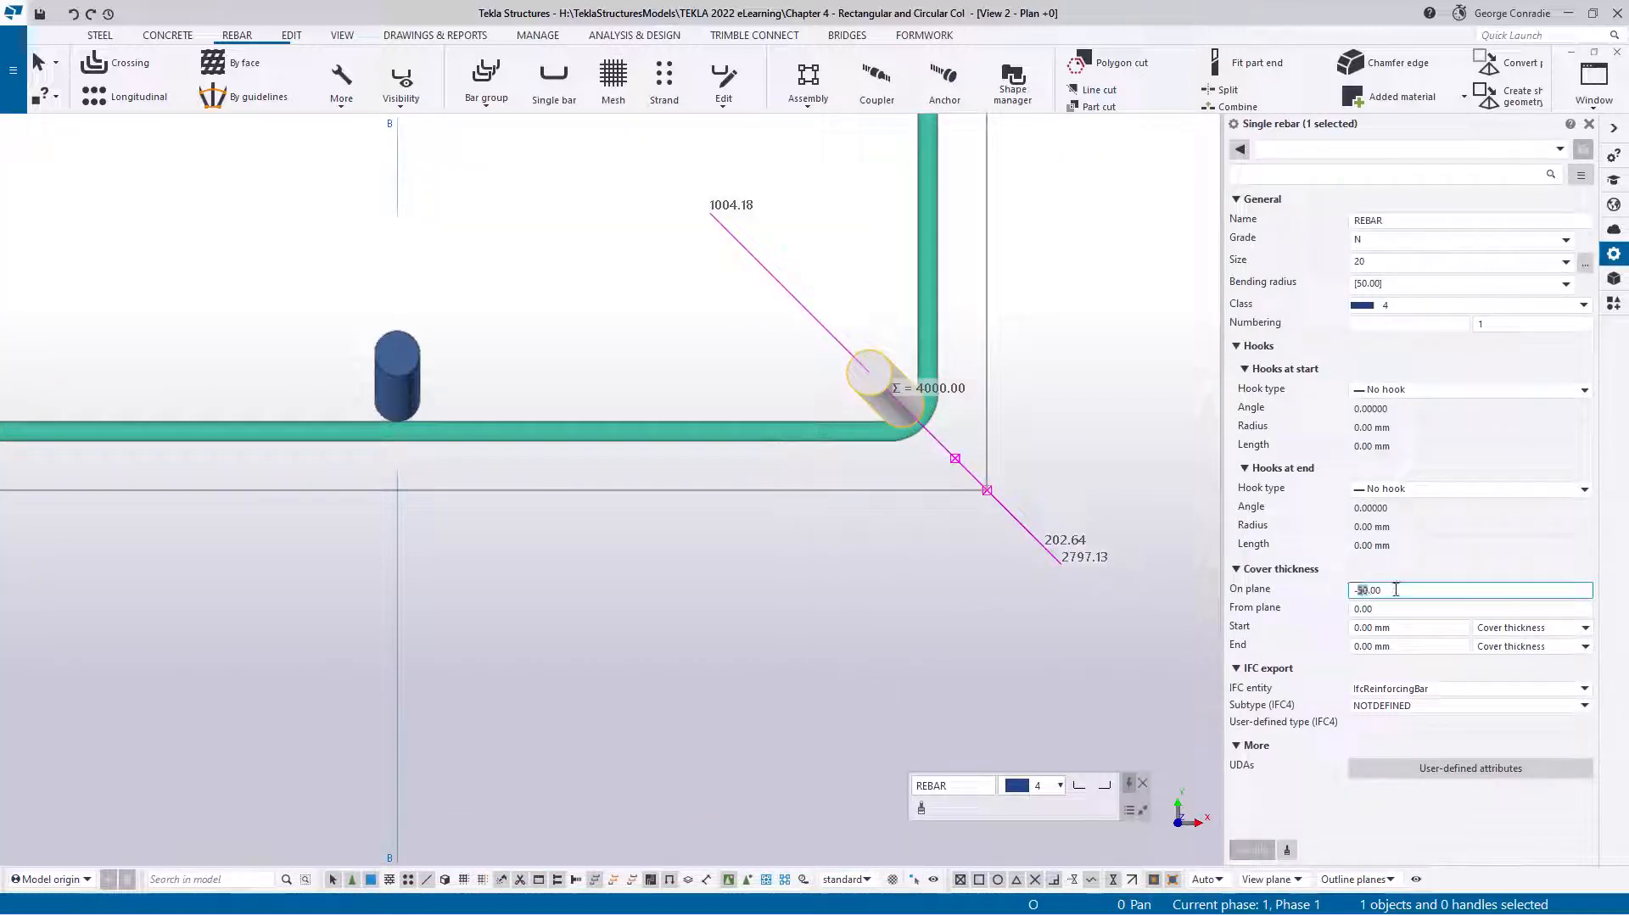
pyautogui.write('55')
pyautogui.press('Return')
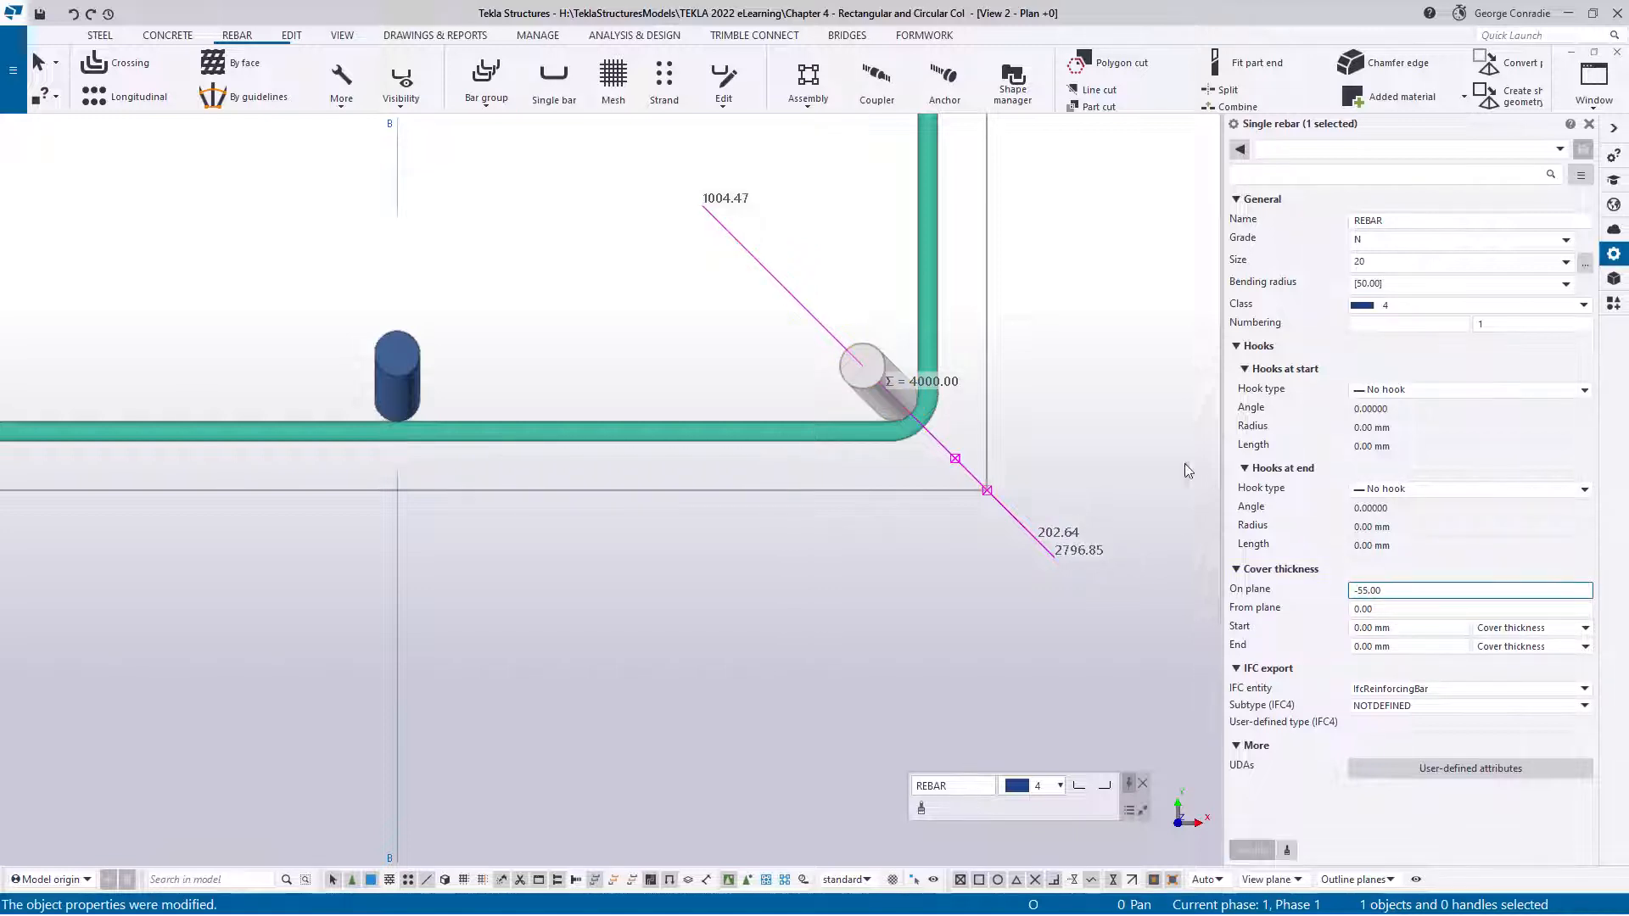
pyautogui.scroll(5, 963, 427)
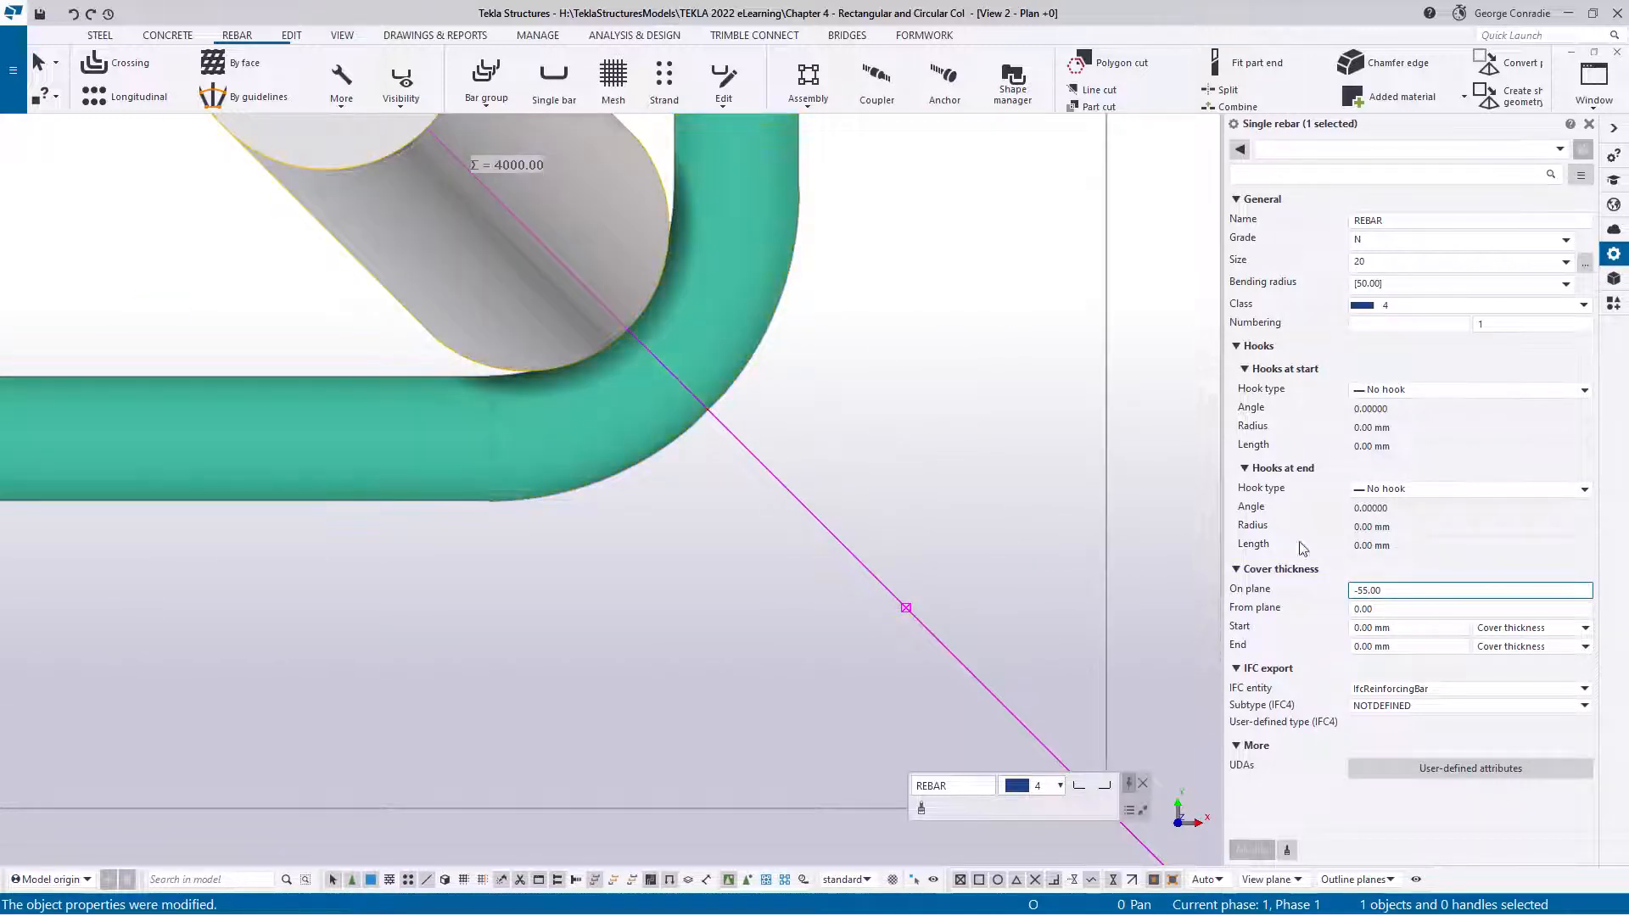
pyautogui.write('56')
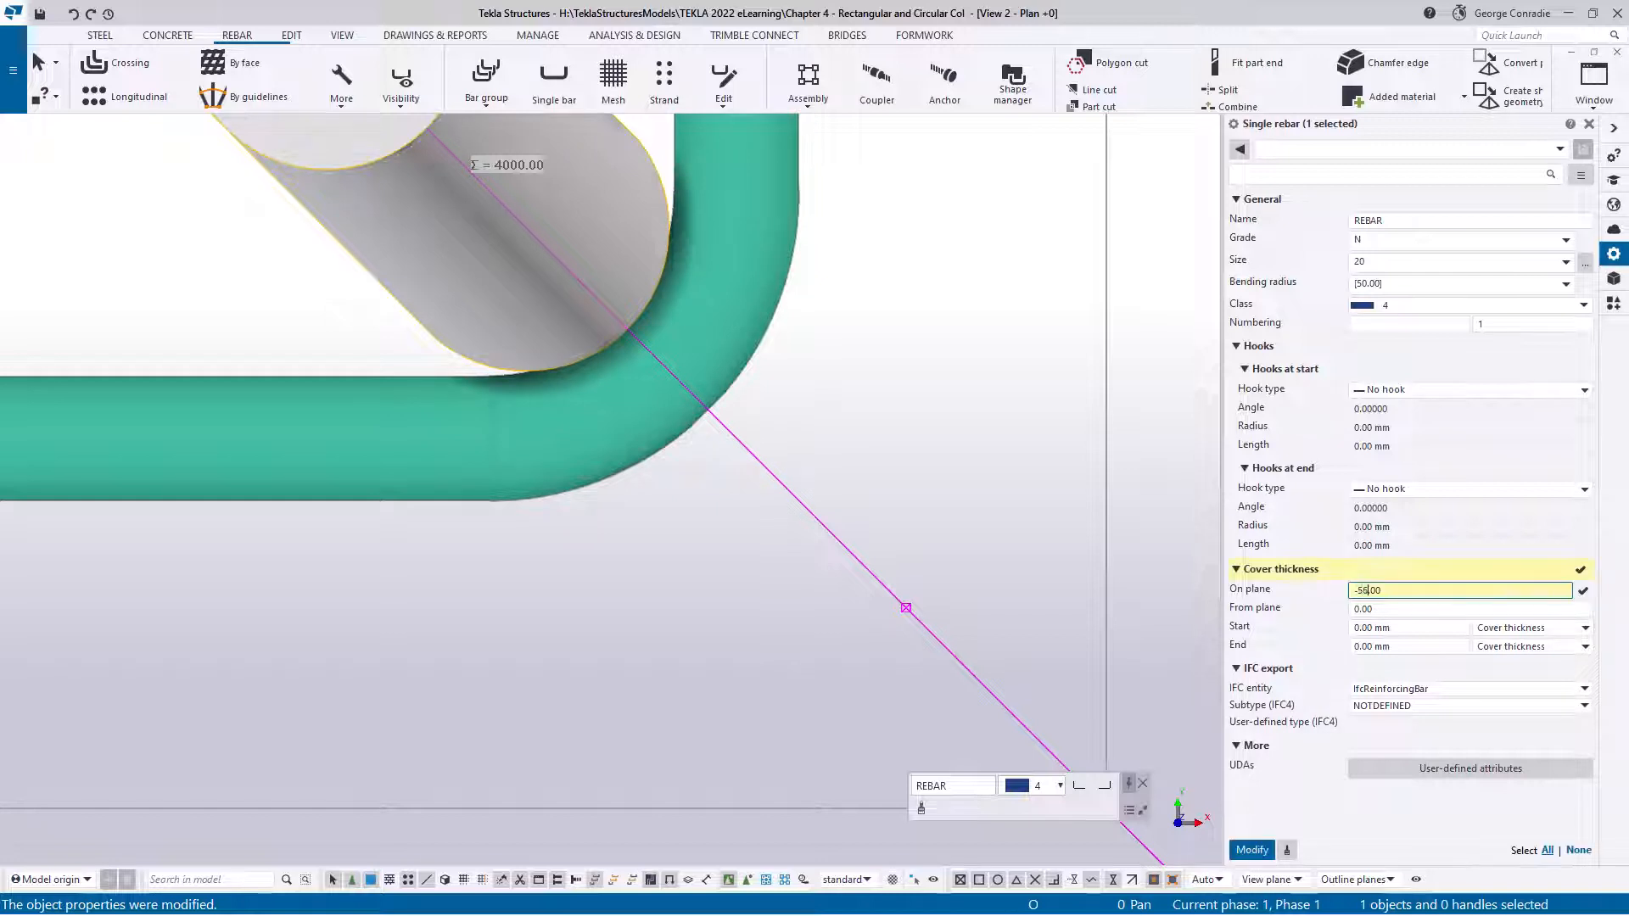
pyautogui.press('Return')
pyautogui.scroll(-3, 552, 345)
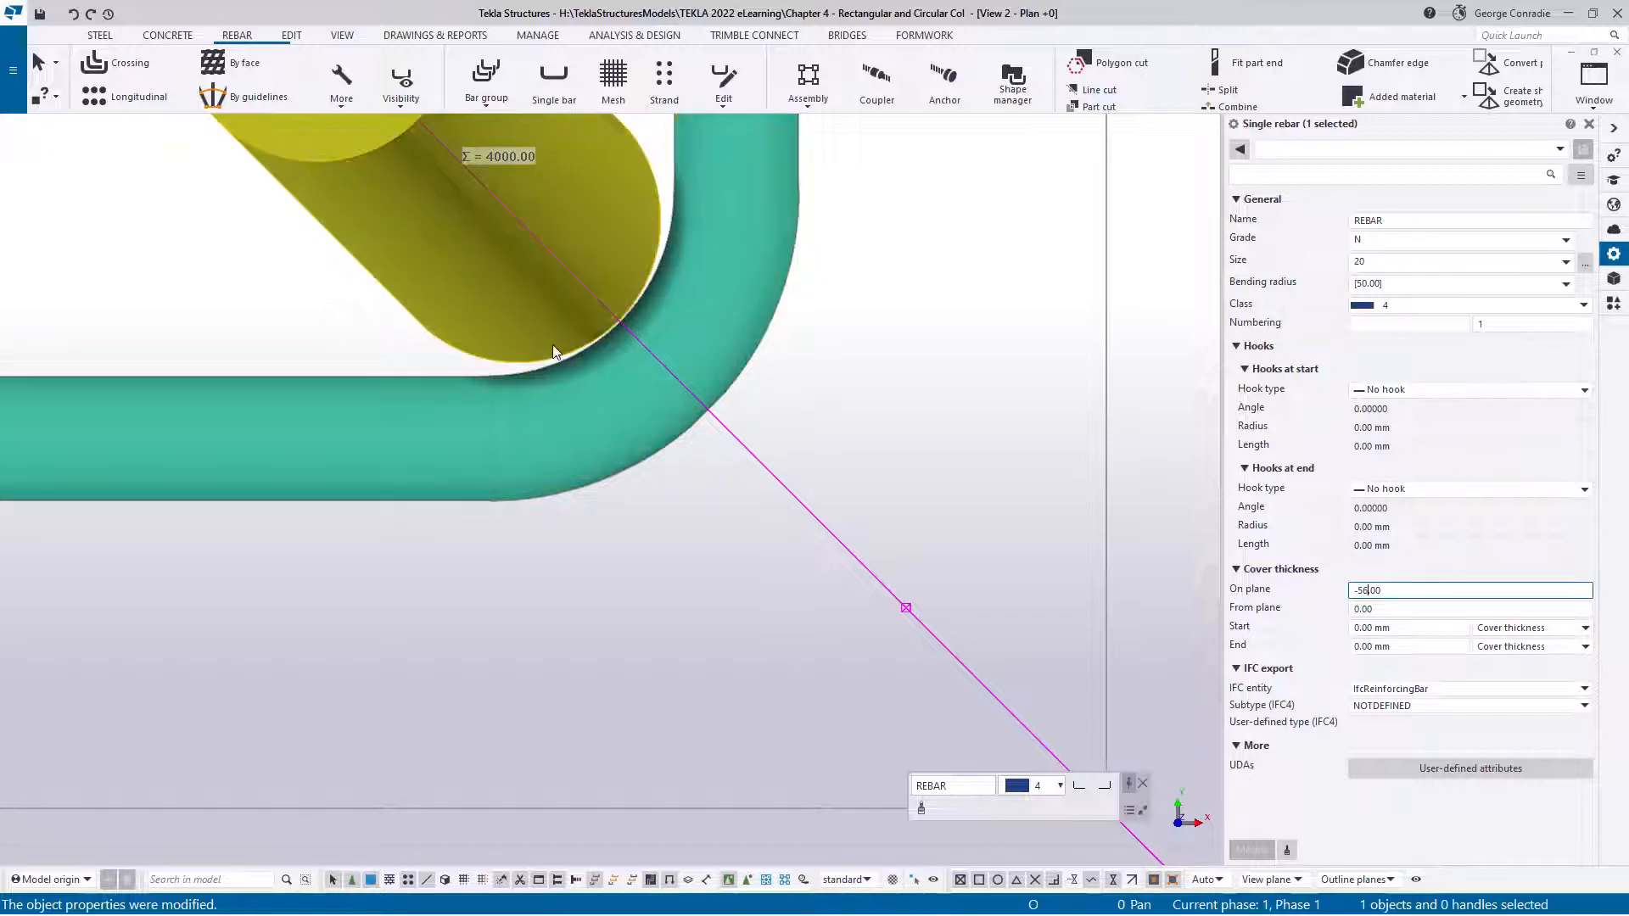
pyautogui.scroll(-2, 619, 309)
pyautogui.scroll(-4, 628, 321)
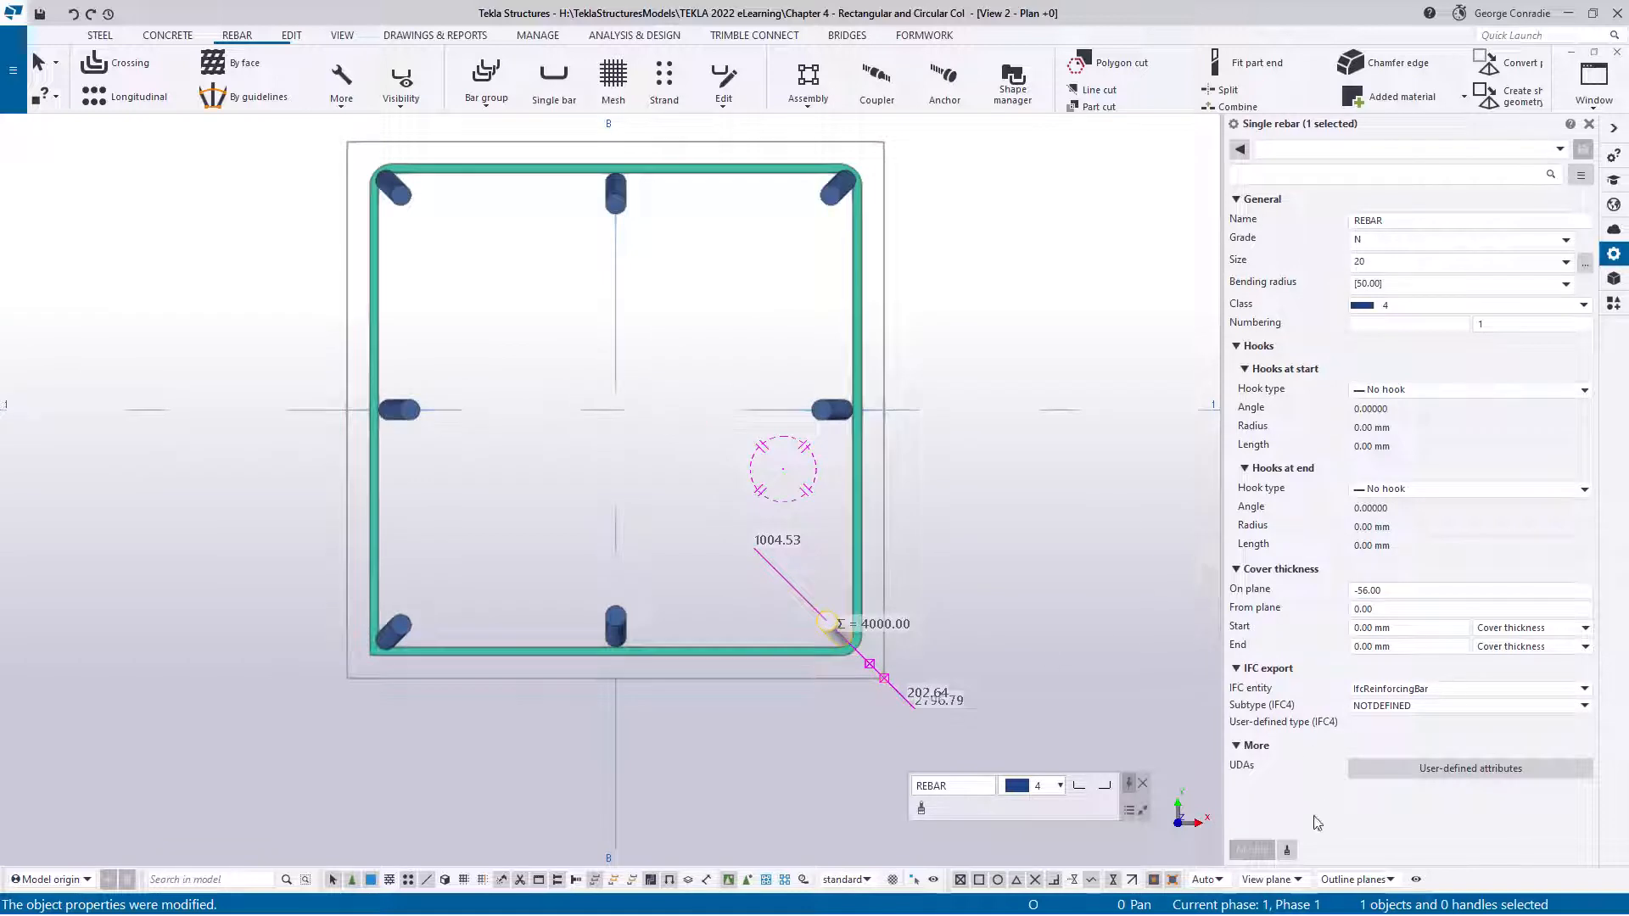
# Step: Copy the adjusted corner bar's -56 on-plane cover thickness to the other three corner bars
pyautogui.click(1286, 849)
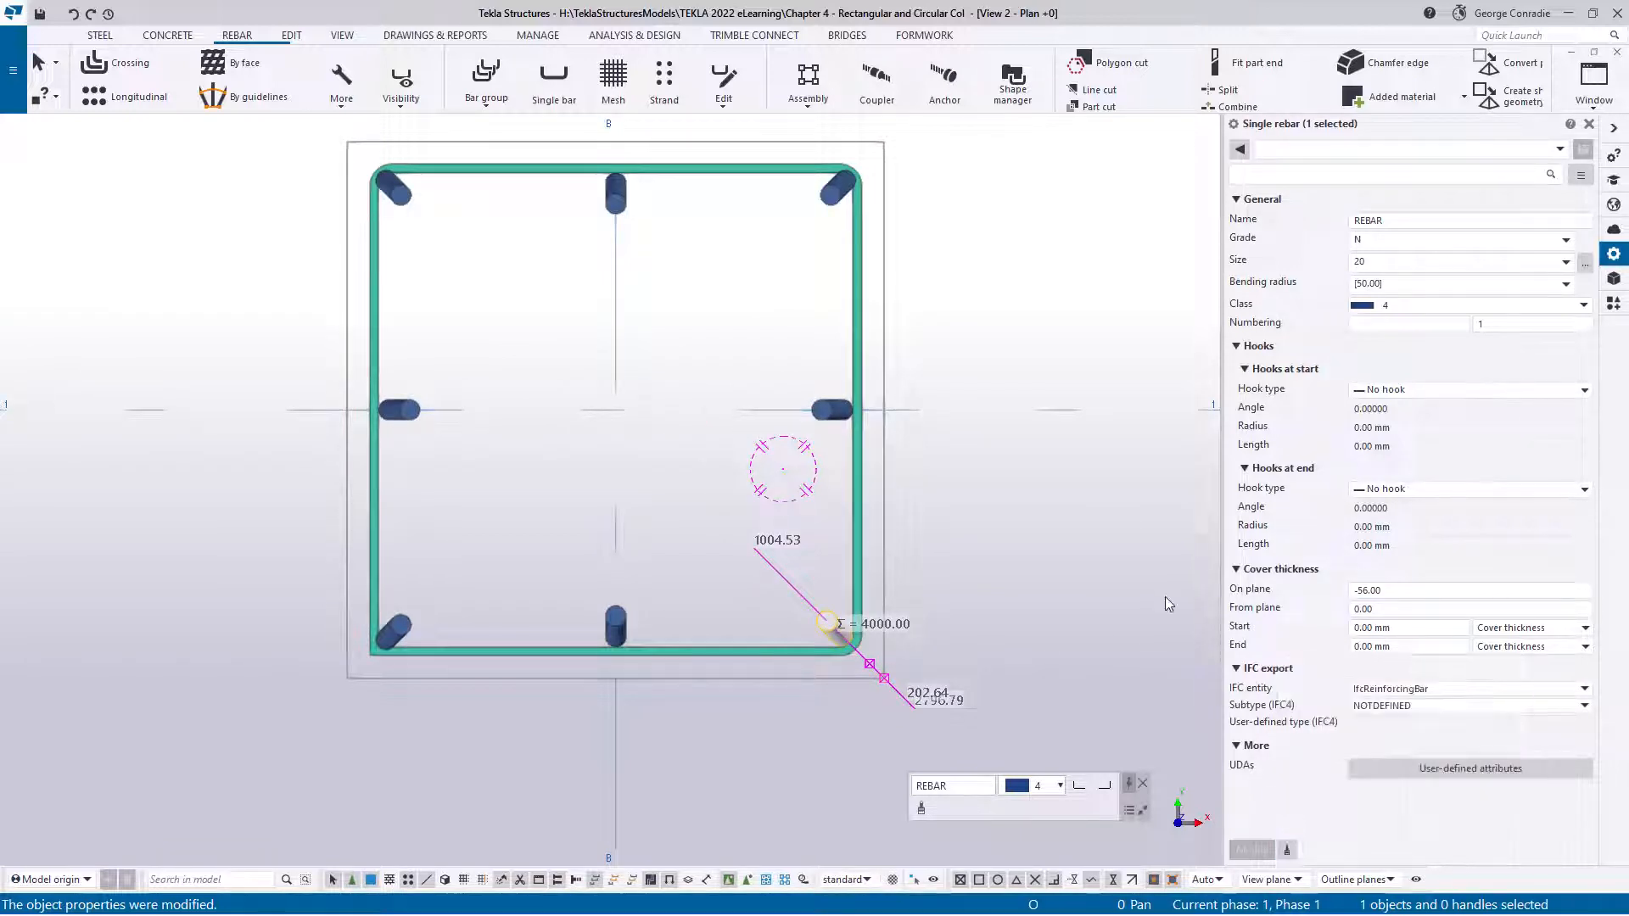
pyautogui.click(832, 190)
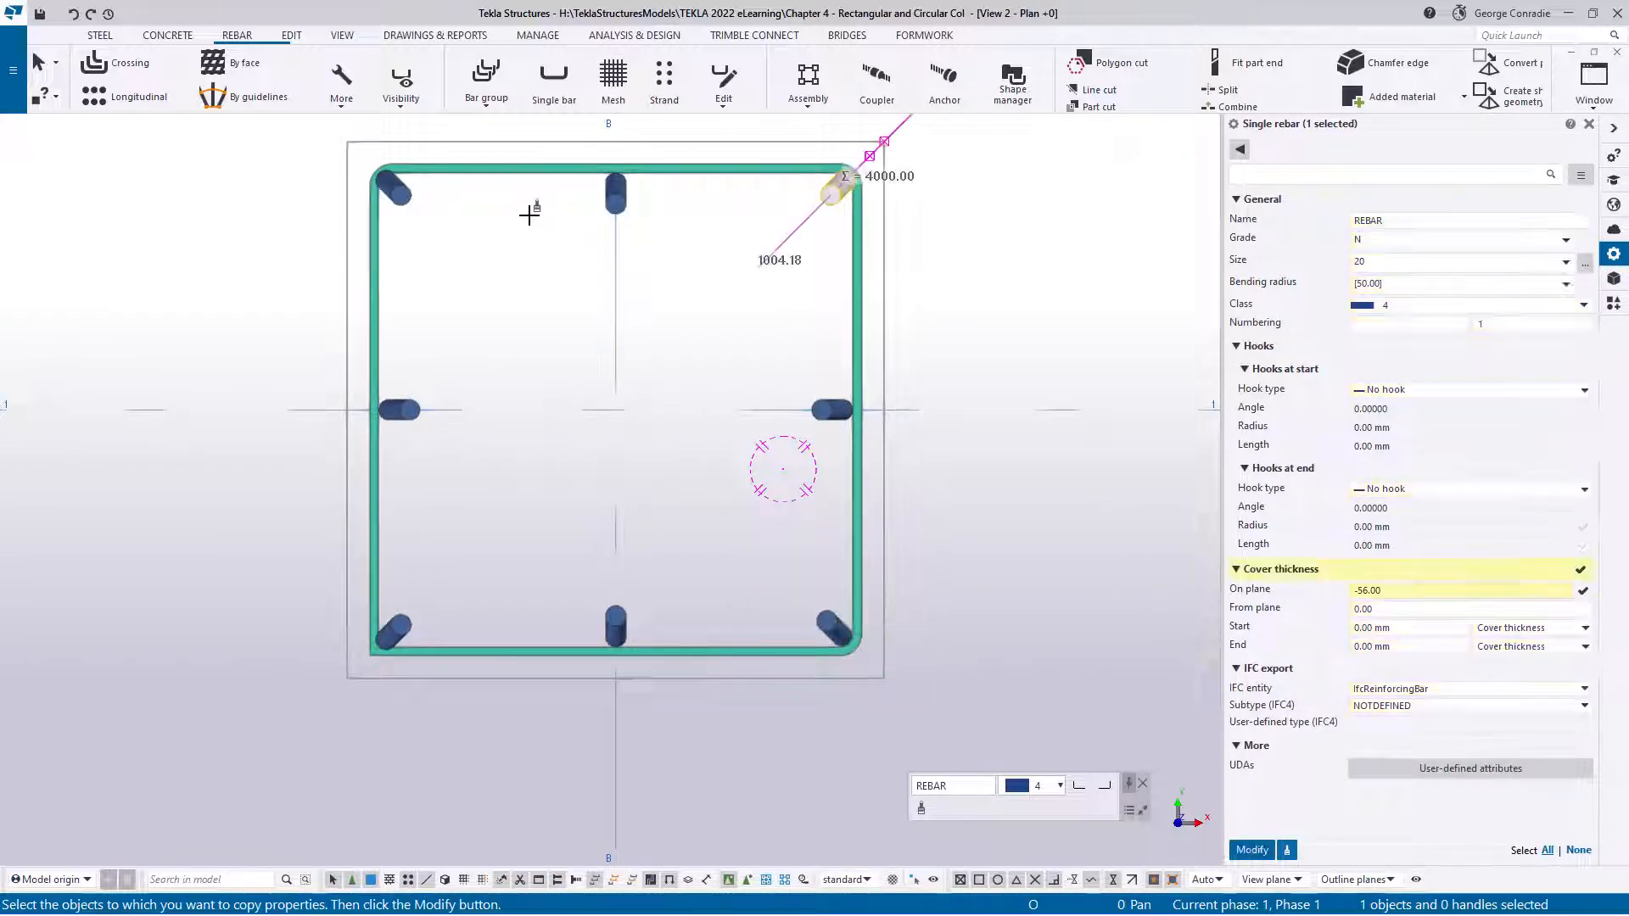
pyautogui.keyDown('ctrl'); pyautogui.click(405, 196); pyautogui.keyUp('ctrl')
pyautogui.keyDown('ctrl'); pyautogui.click(395, 629); pyautogui.keyUp('ctrl')
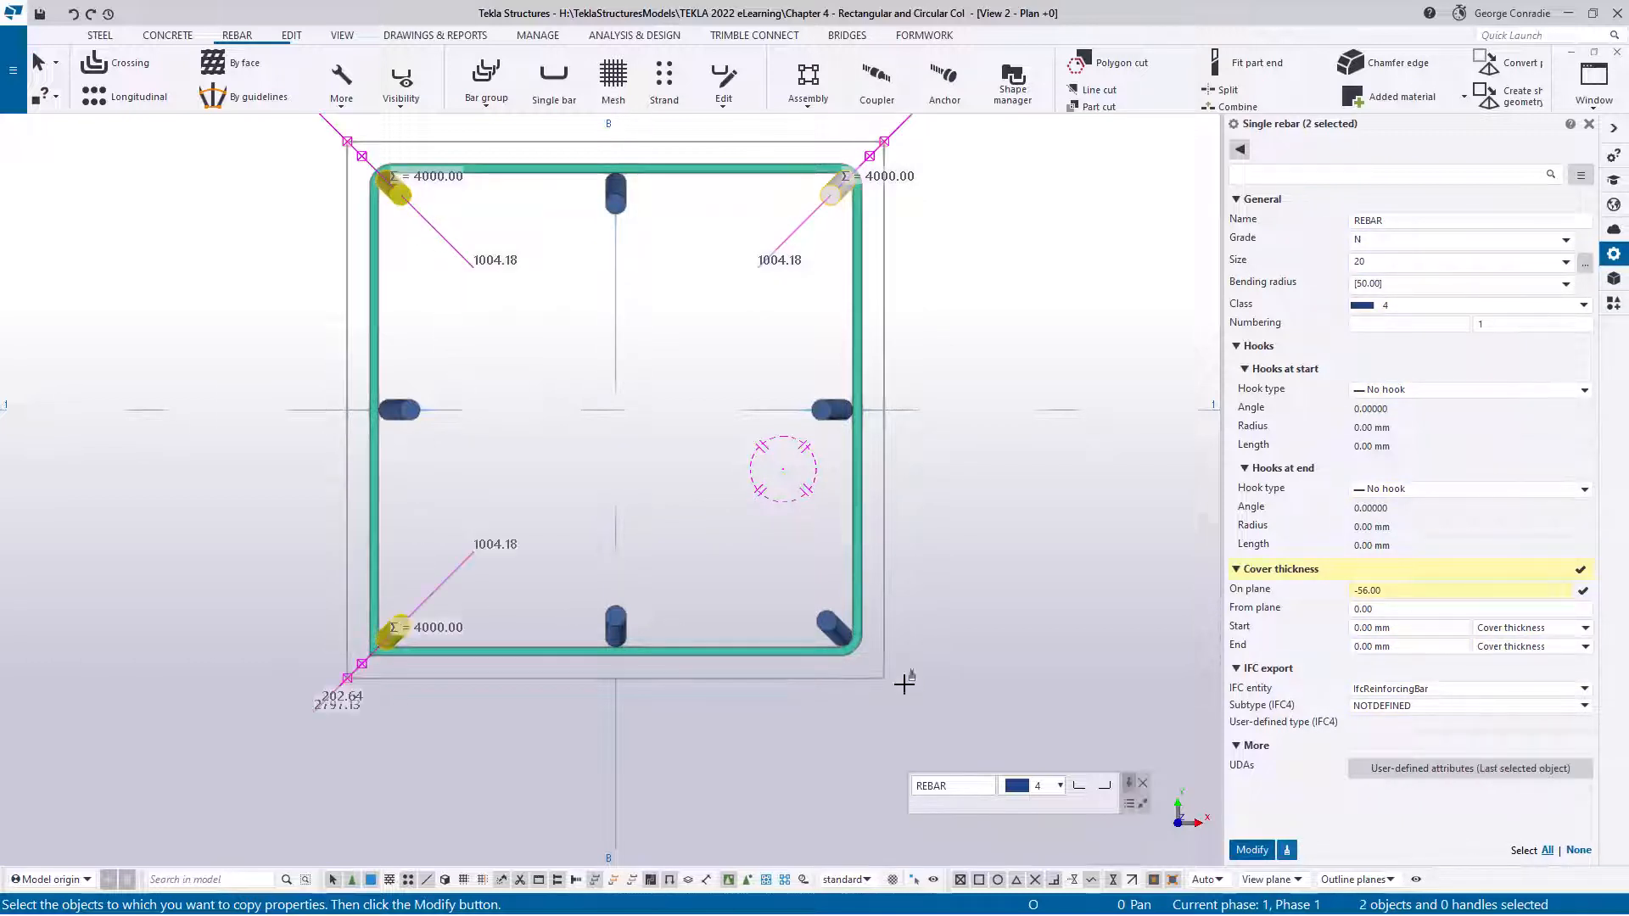
pyautogui.click(1252, 849)
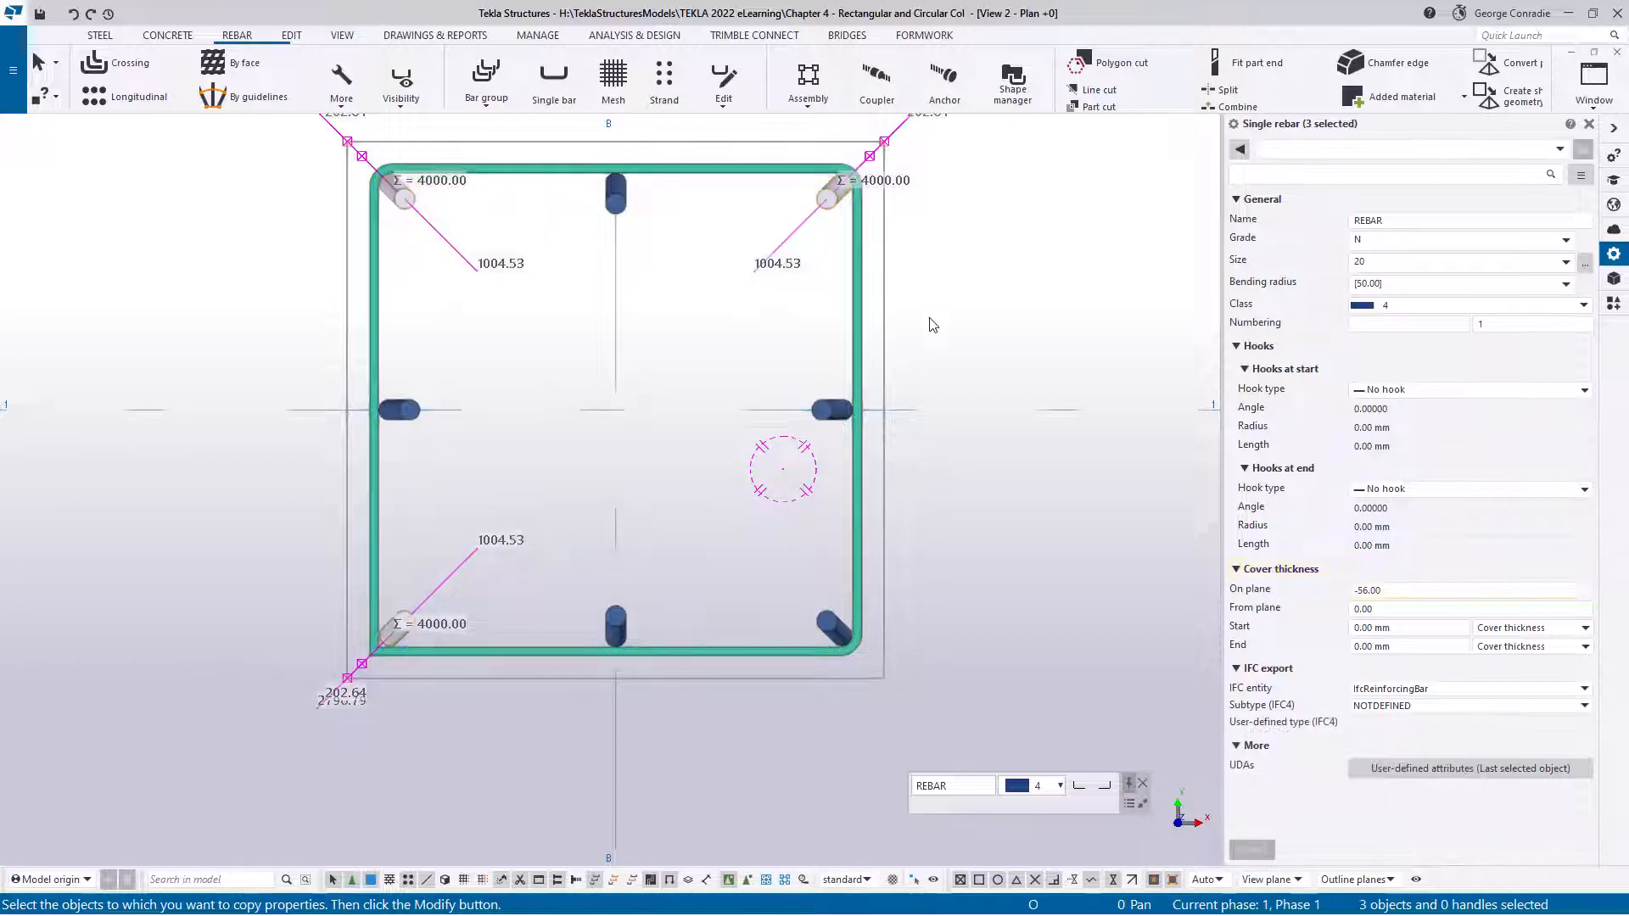
# Step: Examine the fit between the corner bars and ties in the plan view and the 3d-Rendered view
pyautogui.scroll(6, 864, 166)
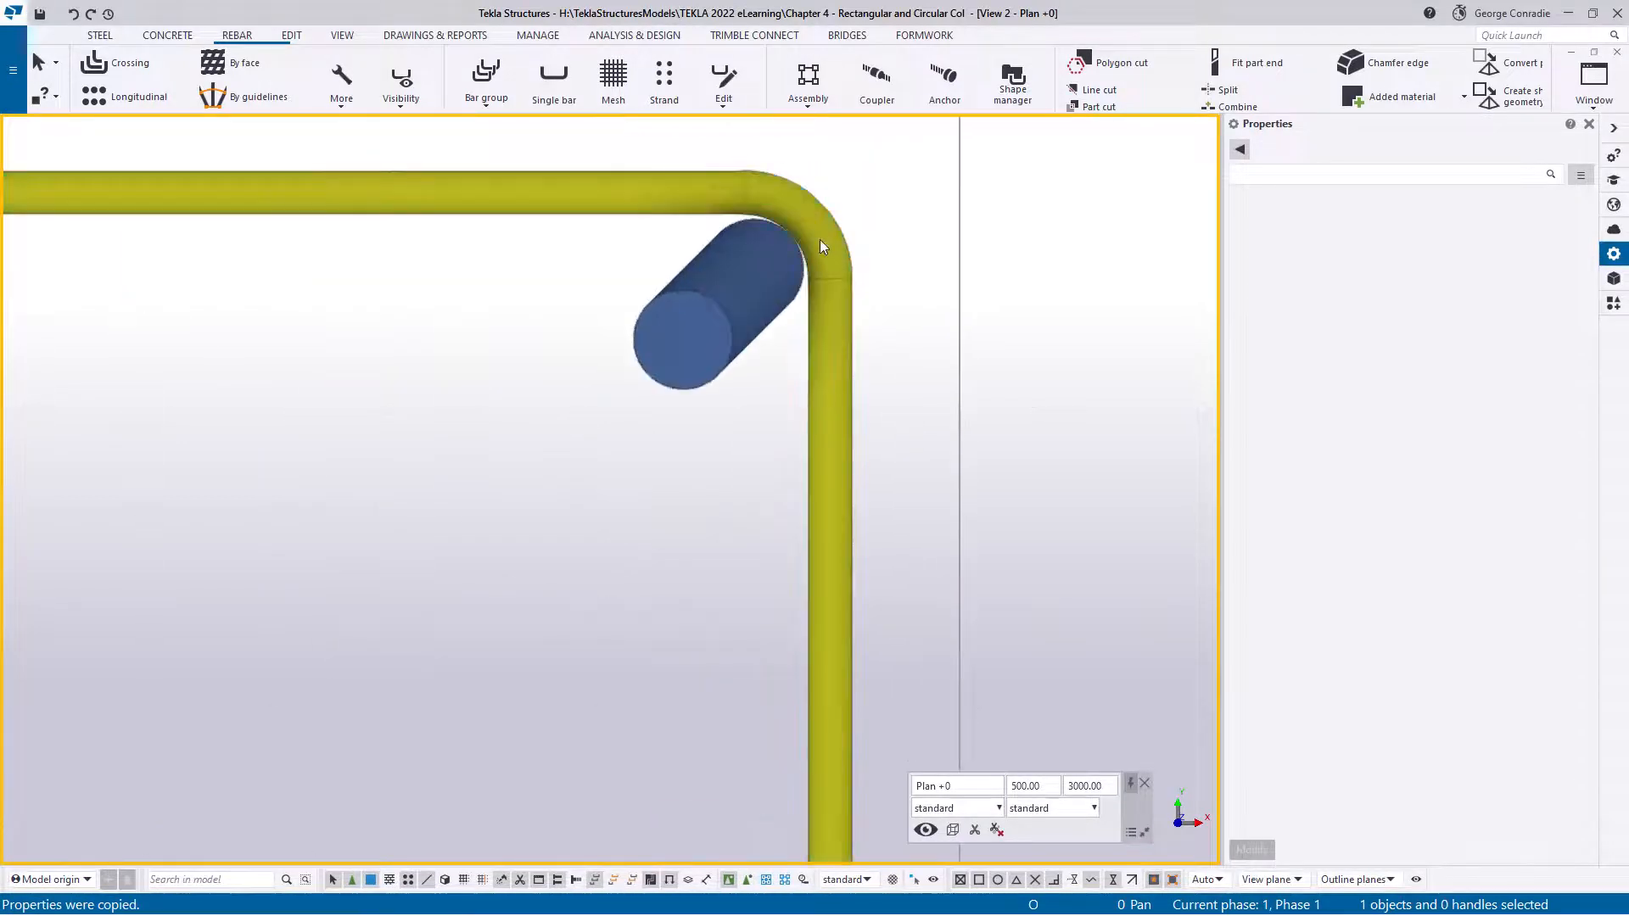
pyautogui.scroll(-3, 806, 236)
pyautogui.scroll(-3, 362, 406)
pyautogui.moveTo(384, 495); pyautogui.dragTo(697, 326, button='middle')
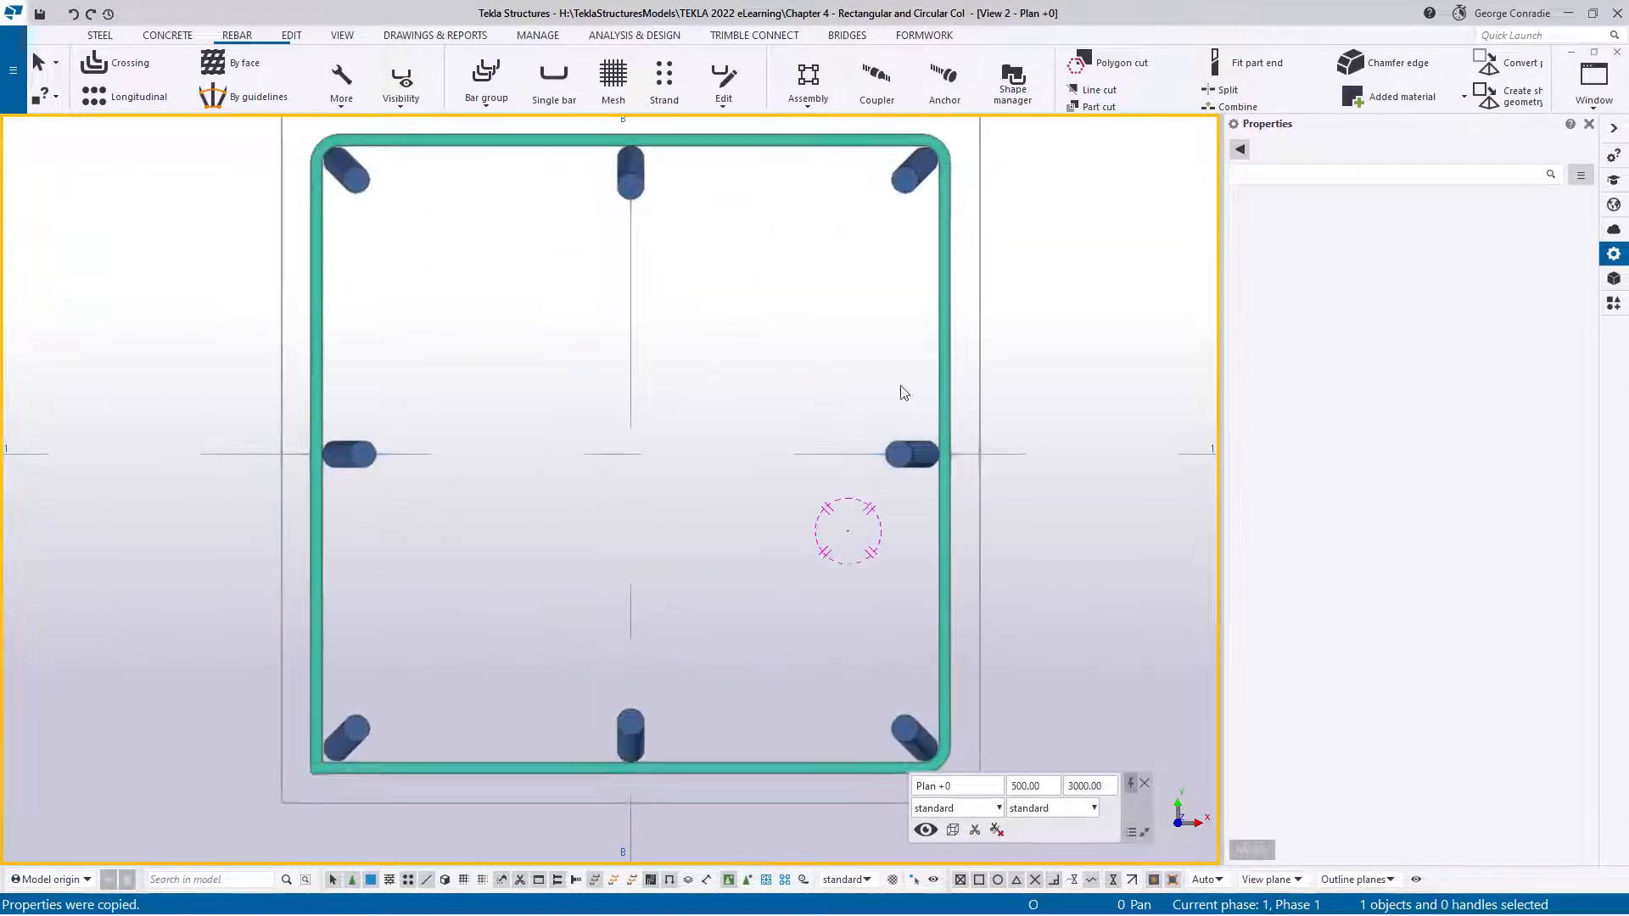
pyautogui.hotkey('ctrl', 'Tab')
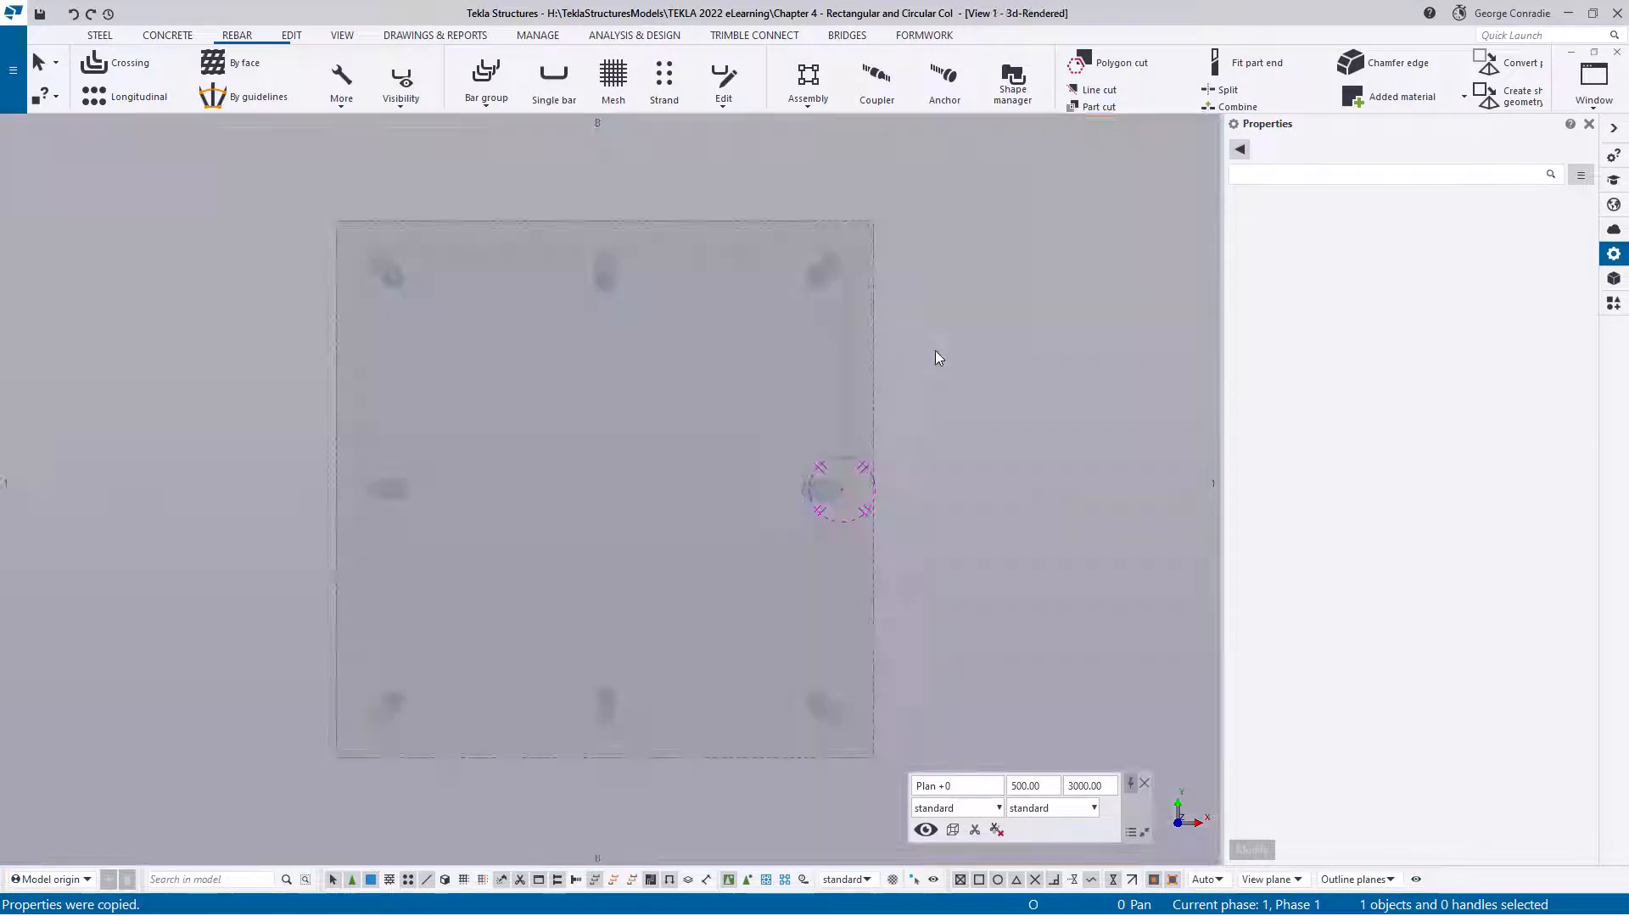
pyautogui.scroll(-2, 935, 349)
pyautogui.keyDown('ctrl'); pyautogui.moveTo(919, 376); pyautogui.dragTo(867, 319, button='middle'); pyautogui.keyUp('ctrl')
pyautogui.scroll(2, 712, 509)
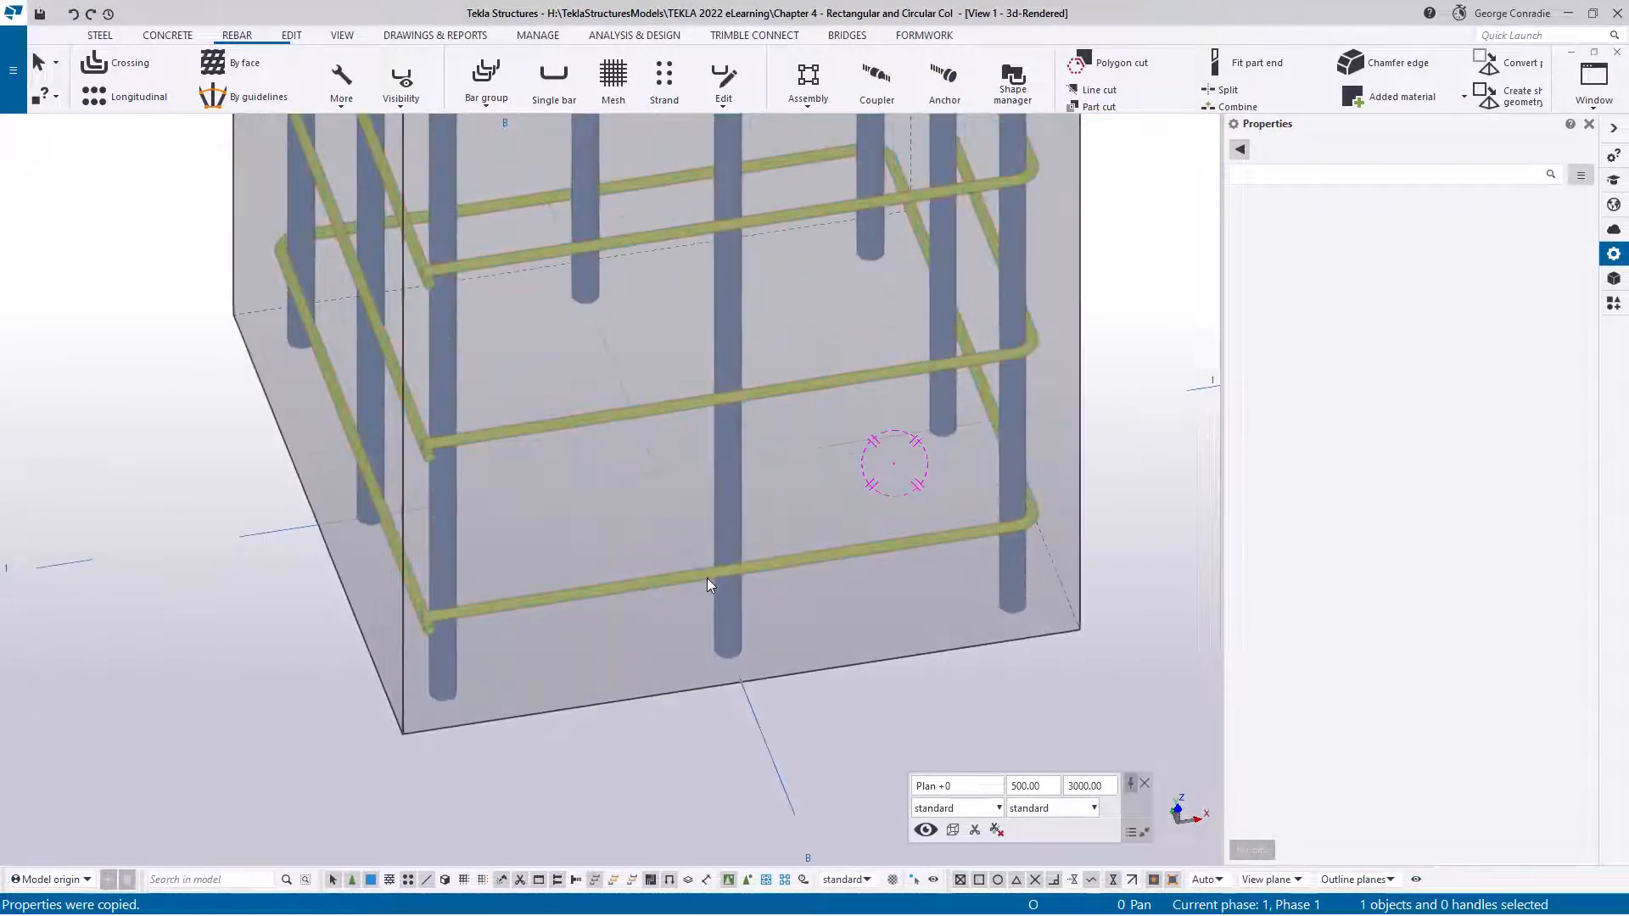
pyautogui.keyDown('ctrl'); pyautogui.moveTo(704, 577); pyautogui.dragTo(972, 617, button='middle'); pyautogui.keyUp('ctrl')
pyautogui.click(1003, 518)
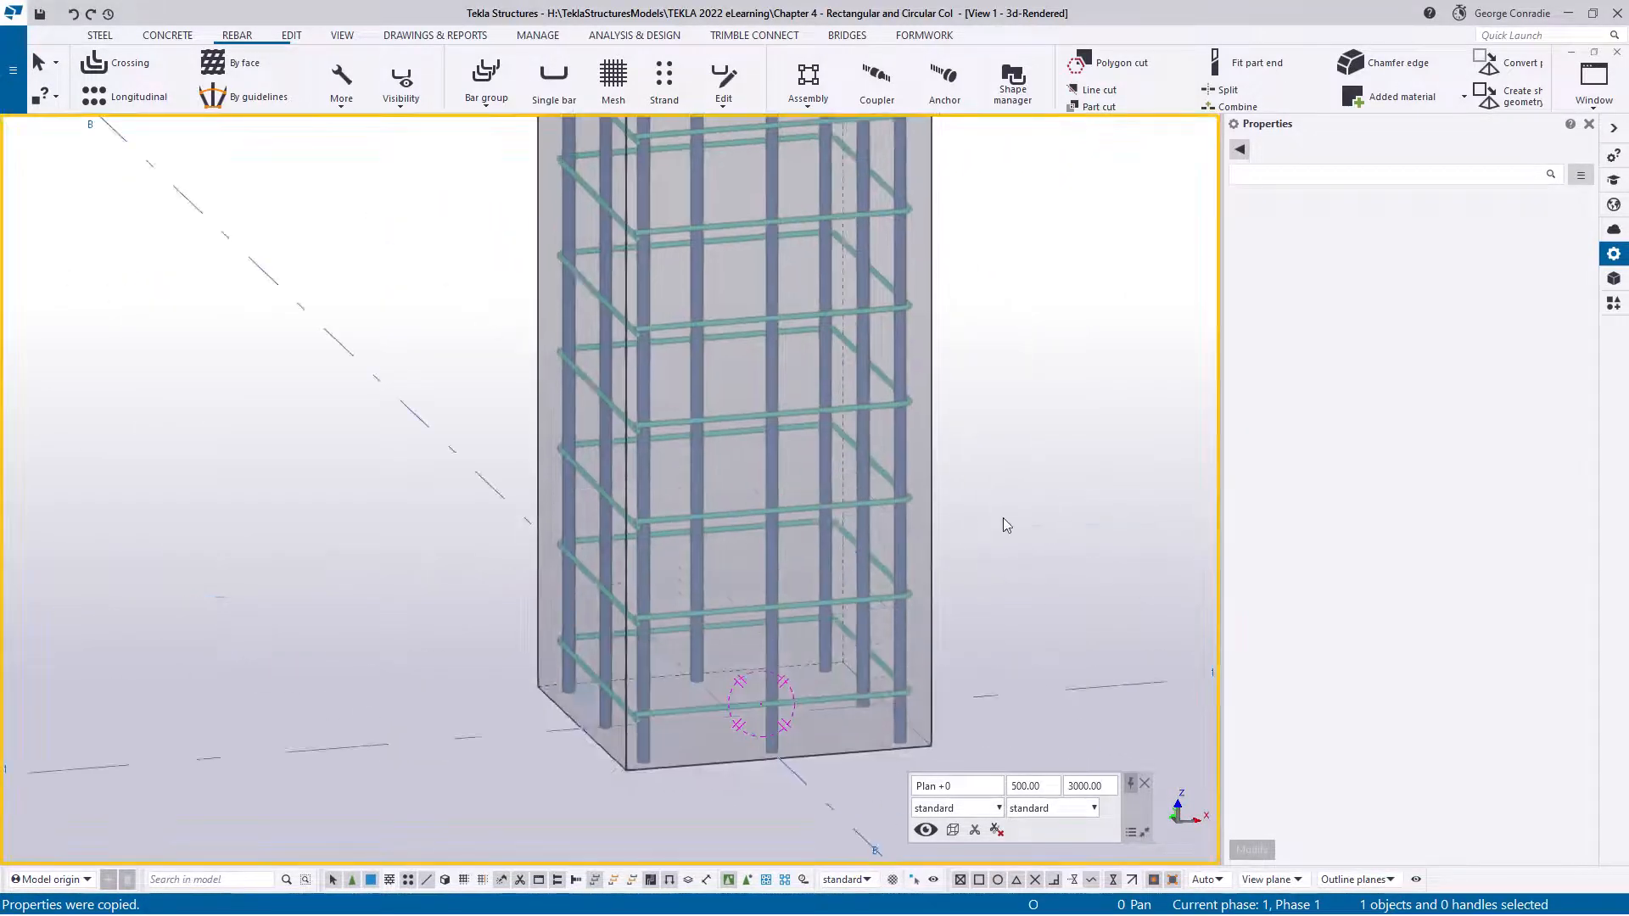
# Step: Inspect the tie set's distribution along the lower column in the Elevation Grid 1 view, also from an angle
pyautogui.hotkey('ctrl', 'Tab')
pyautogui.scroll(-5, 1002, 518)
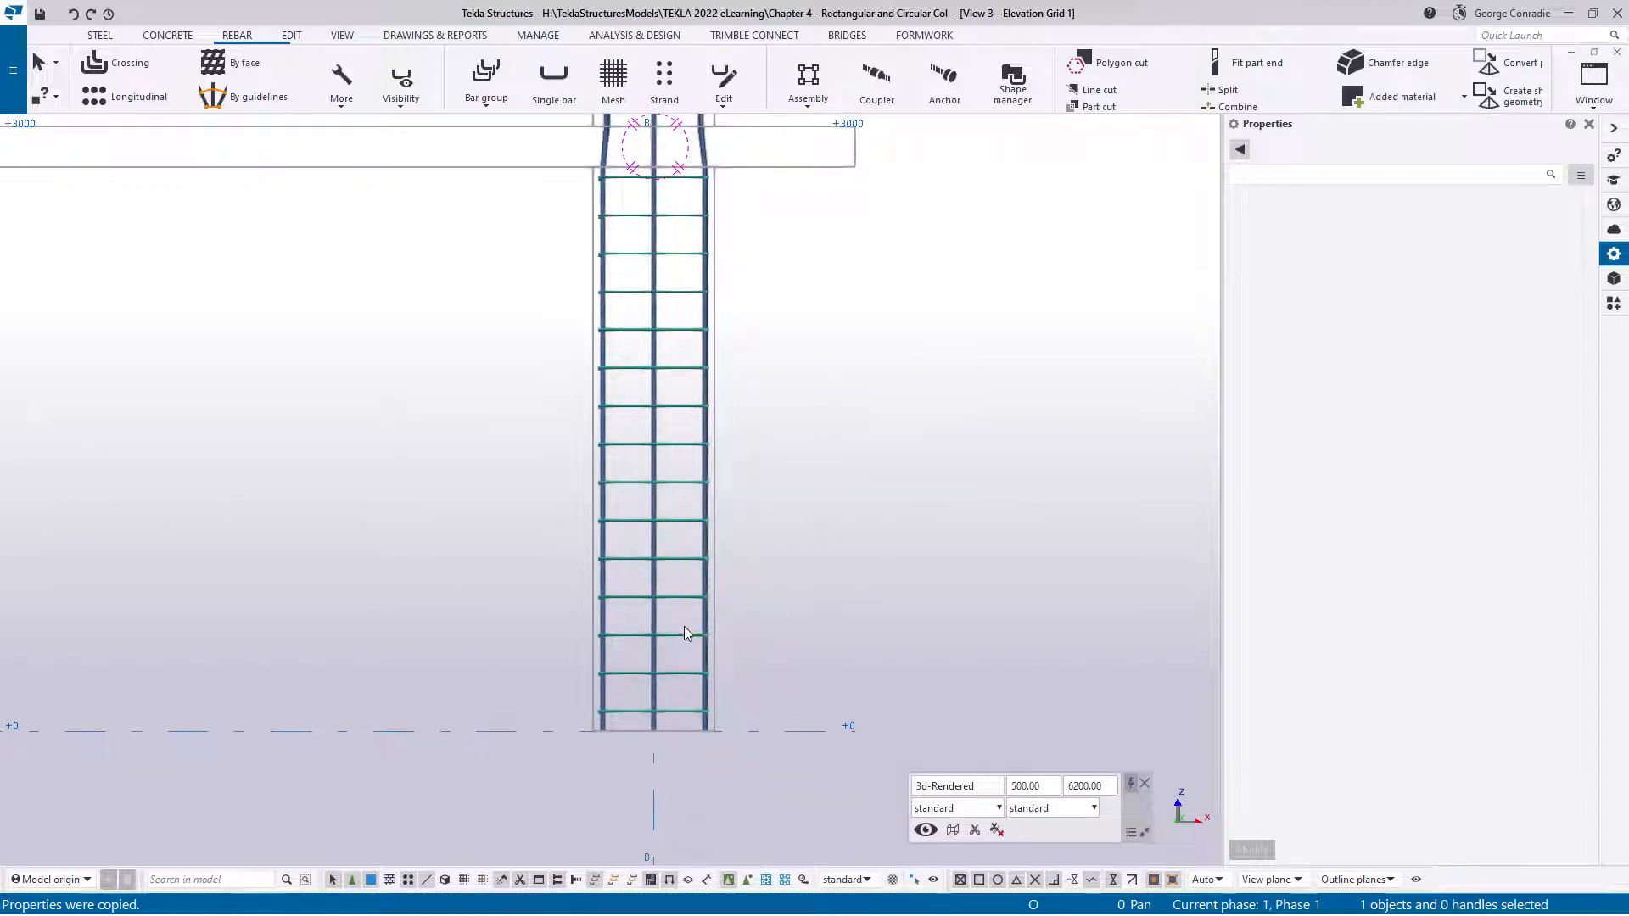
pyautogui.click(697, 634)
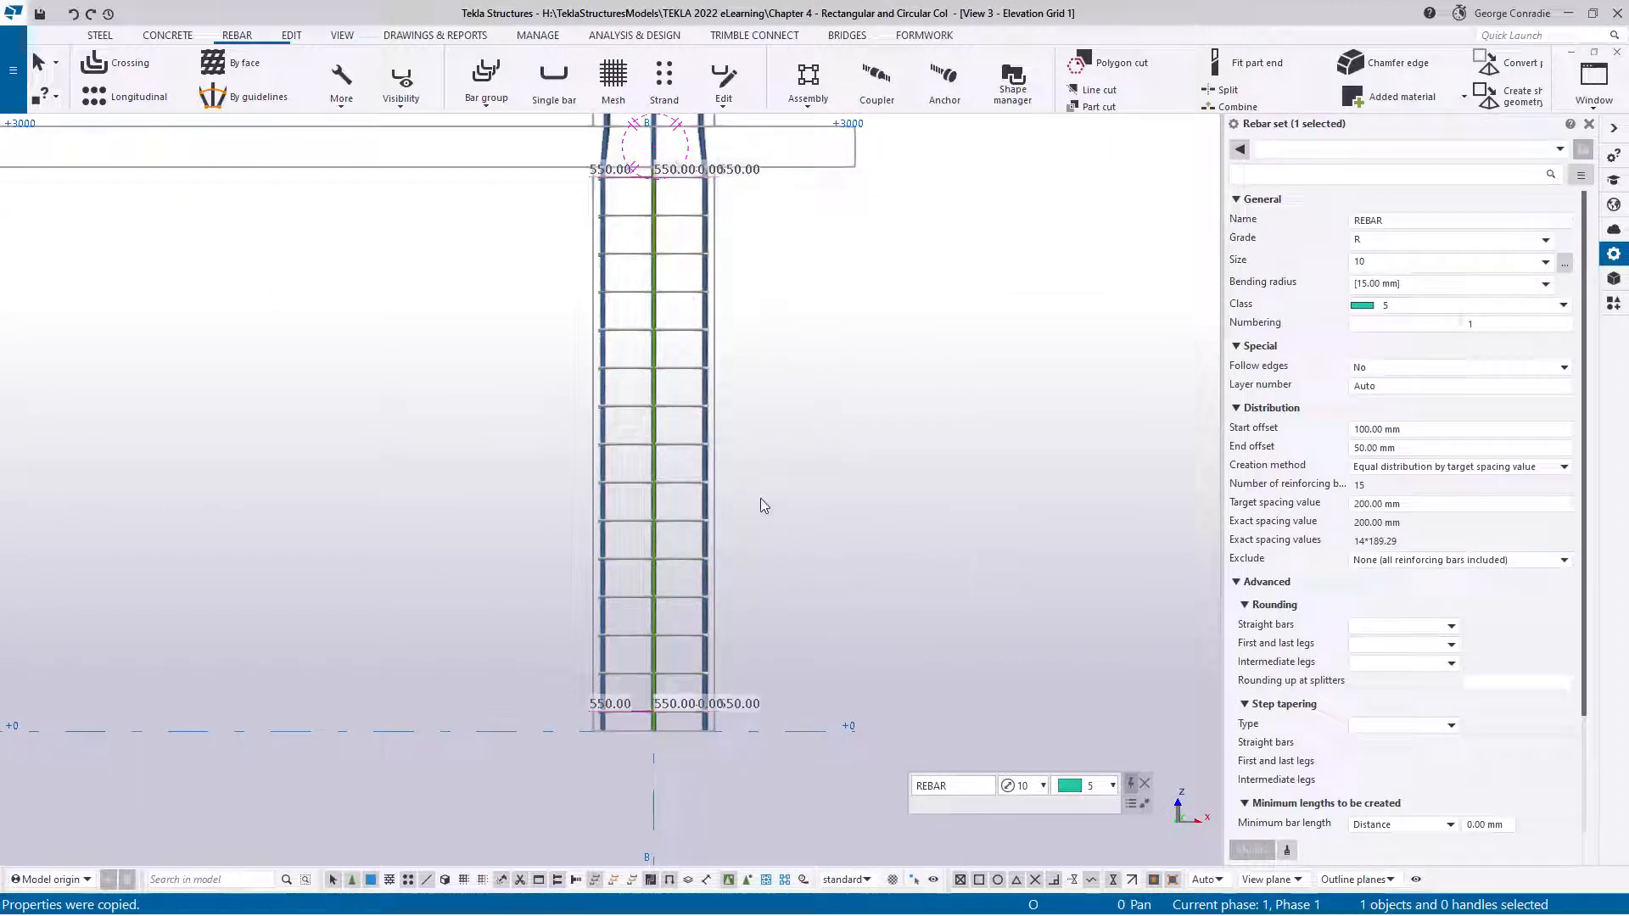
pyautogui.keyDown('ctrl'); pyautogui.moveTo(714, 516); pyautogui.dragTo(567, 573, button='middle'); pyautogui.keyUp('ctrl')
pyautogui.scroll(3, 719, 604)
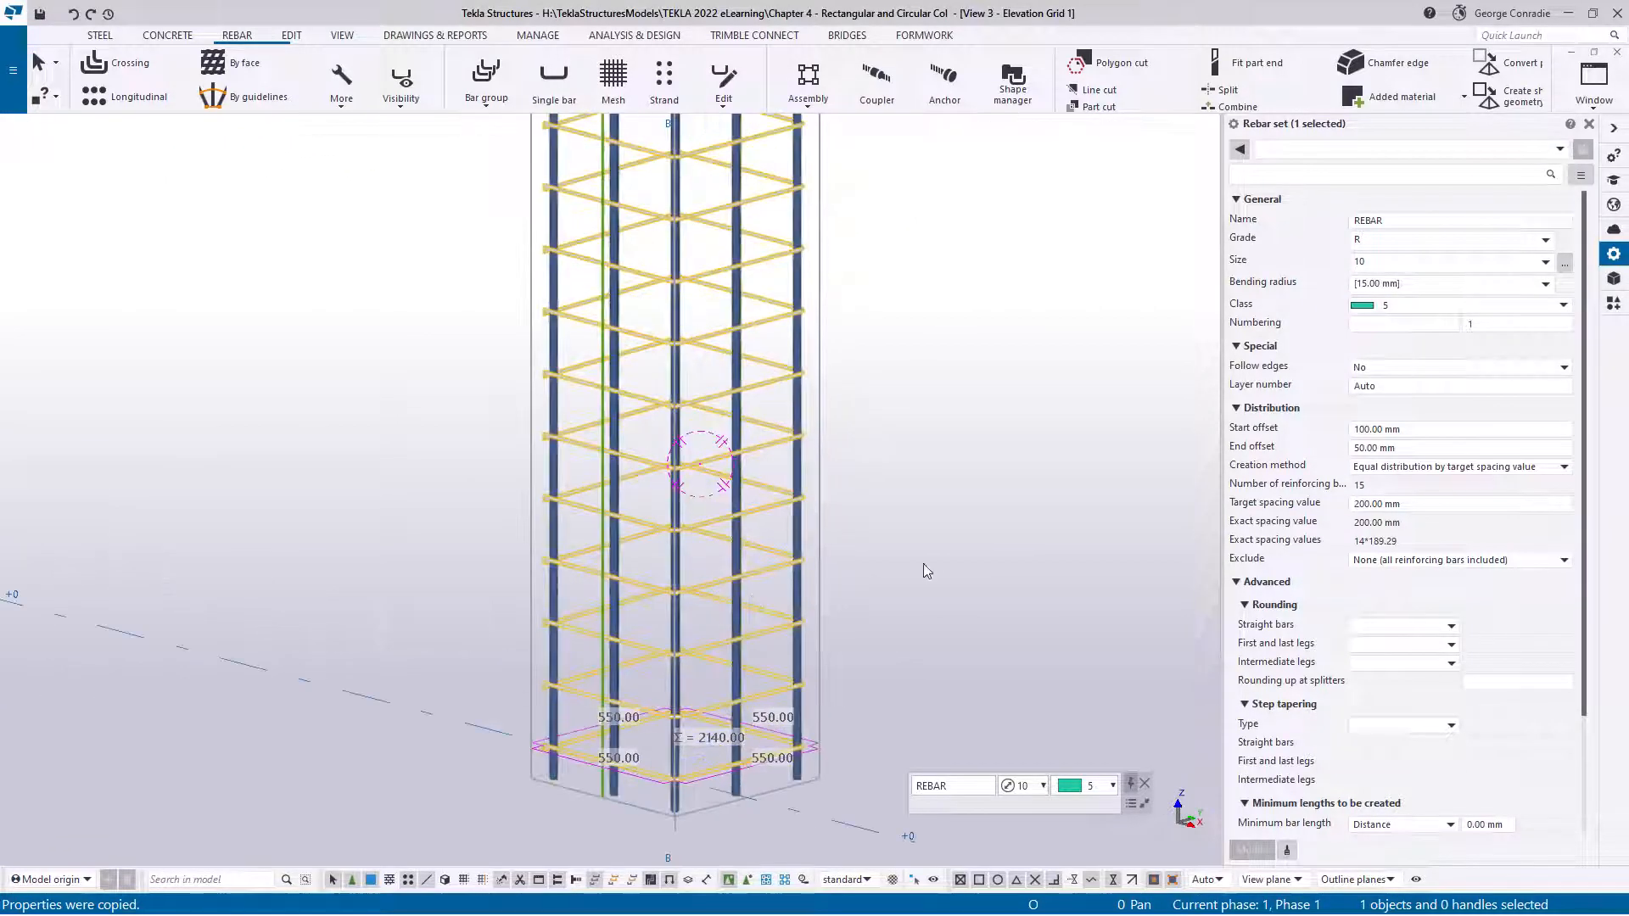
pyautogui.click(923, 570)
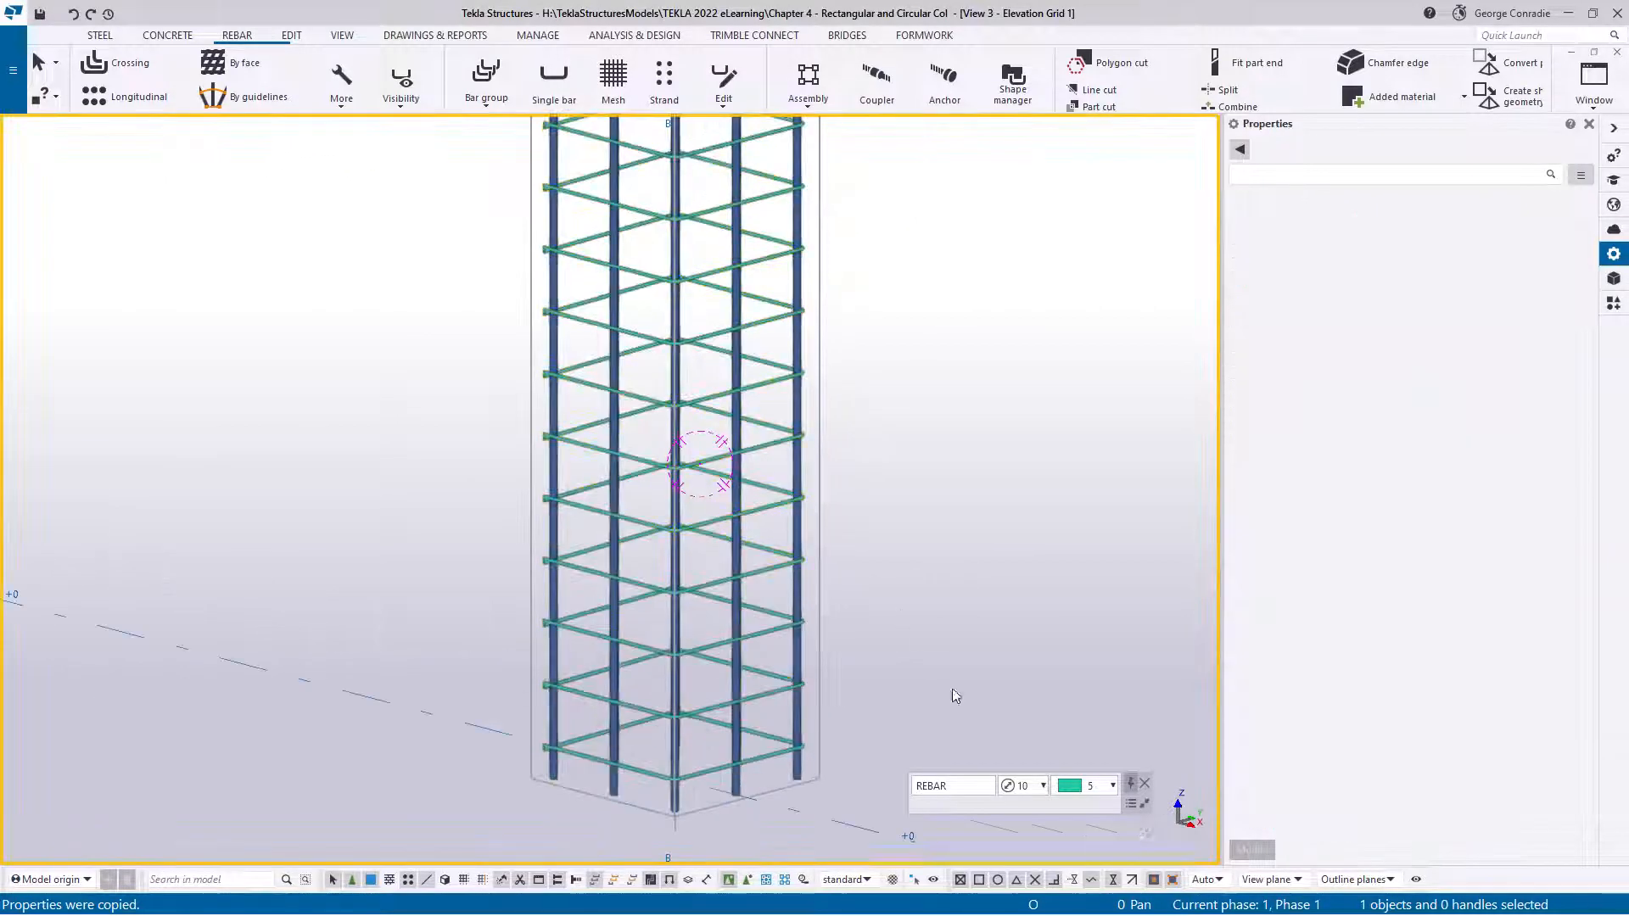
# Step: Turn direct modification back on, select the tie rebar set and restore the straight elevation view
pyautogui.click(914, 881)
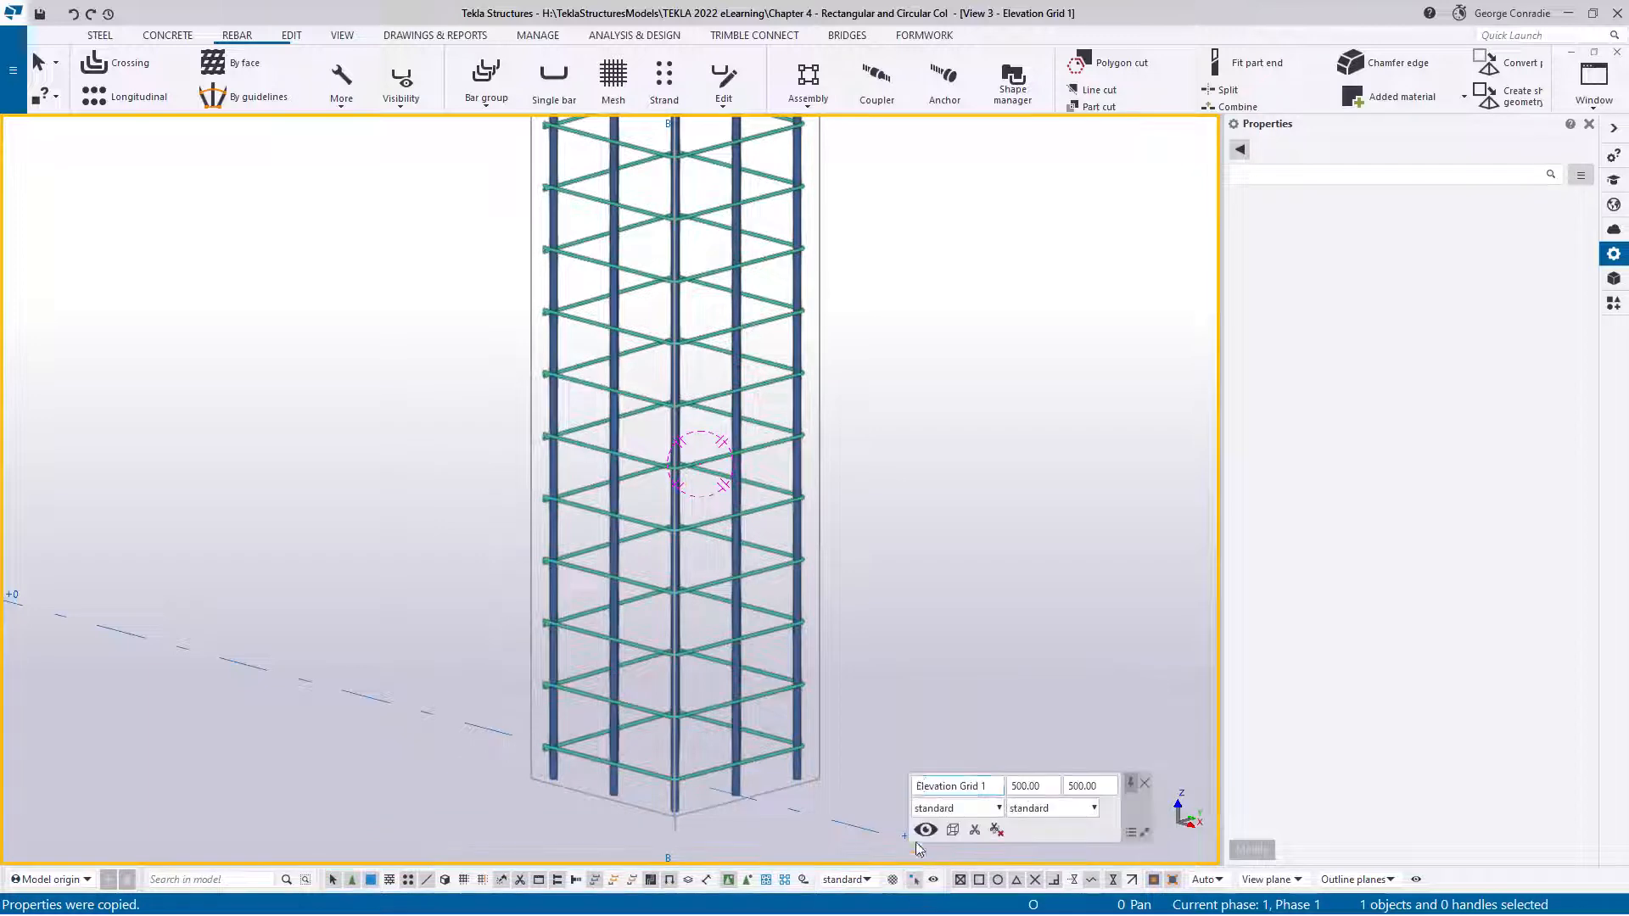
pyautogui.click(771, 693)
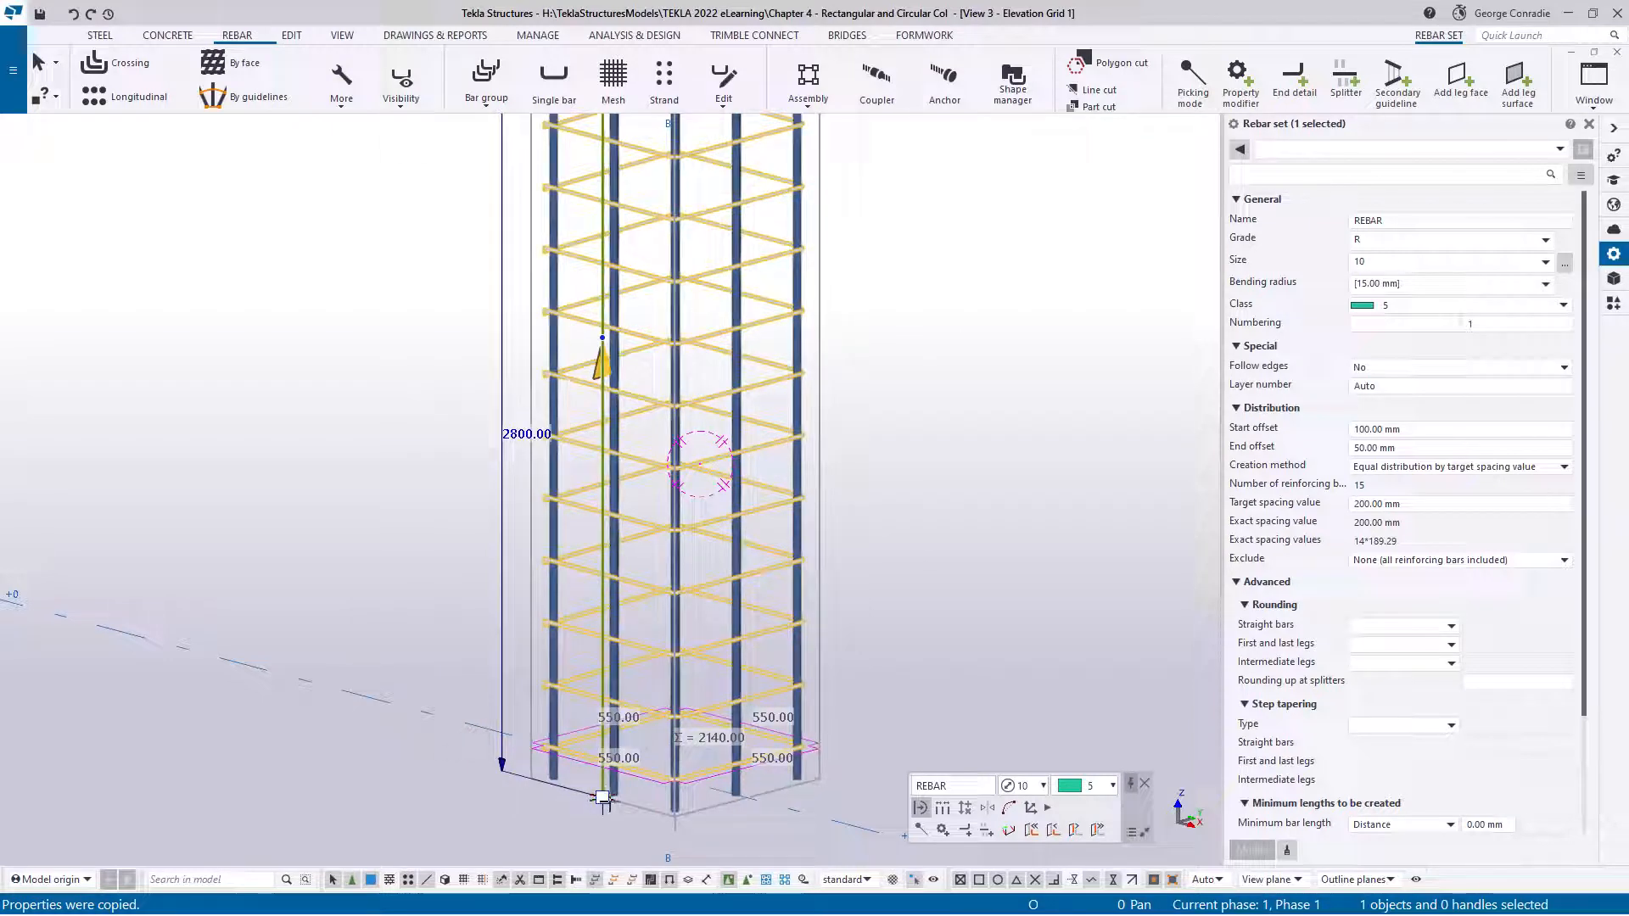
pyautogui.hotkey('ctrl', 'p')
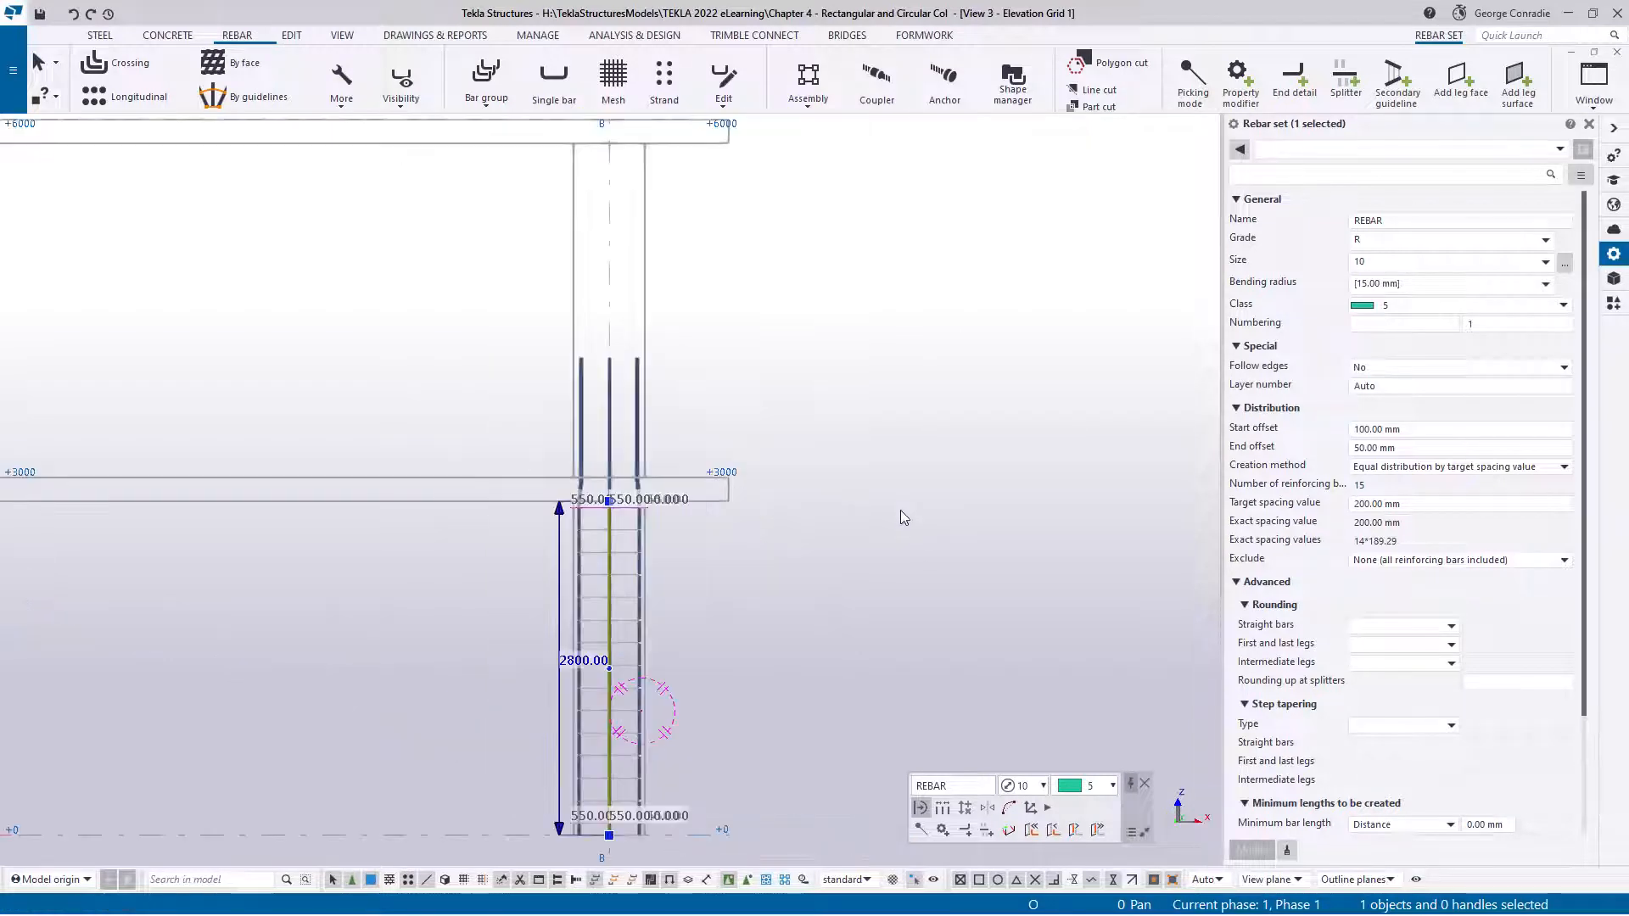
pyautogui.scroll(2, 750, 509)
pyautogui.scroll(2, 738, 551)
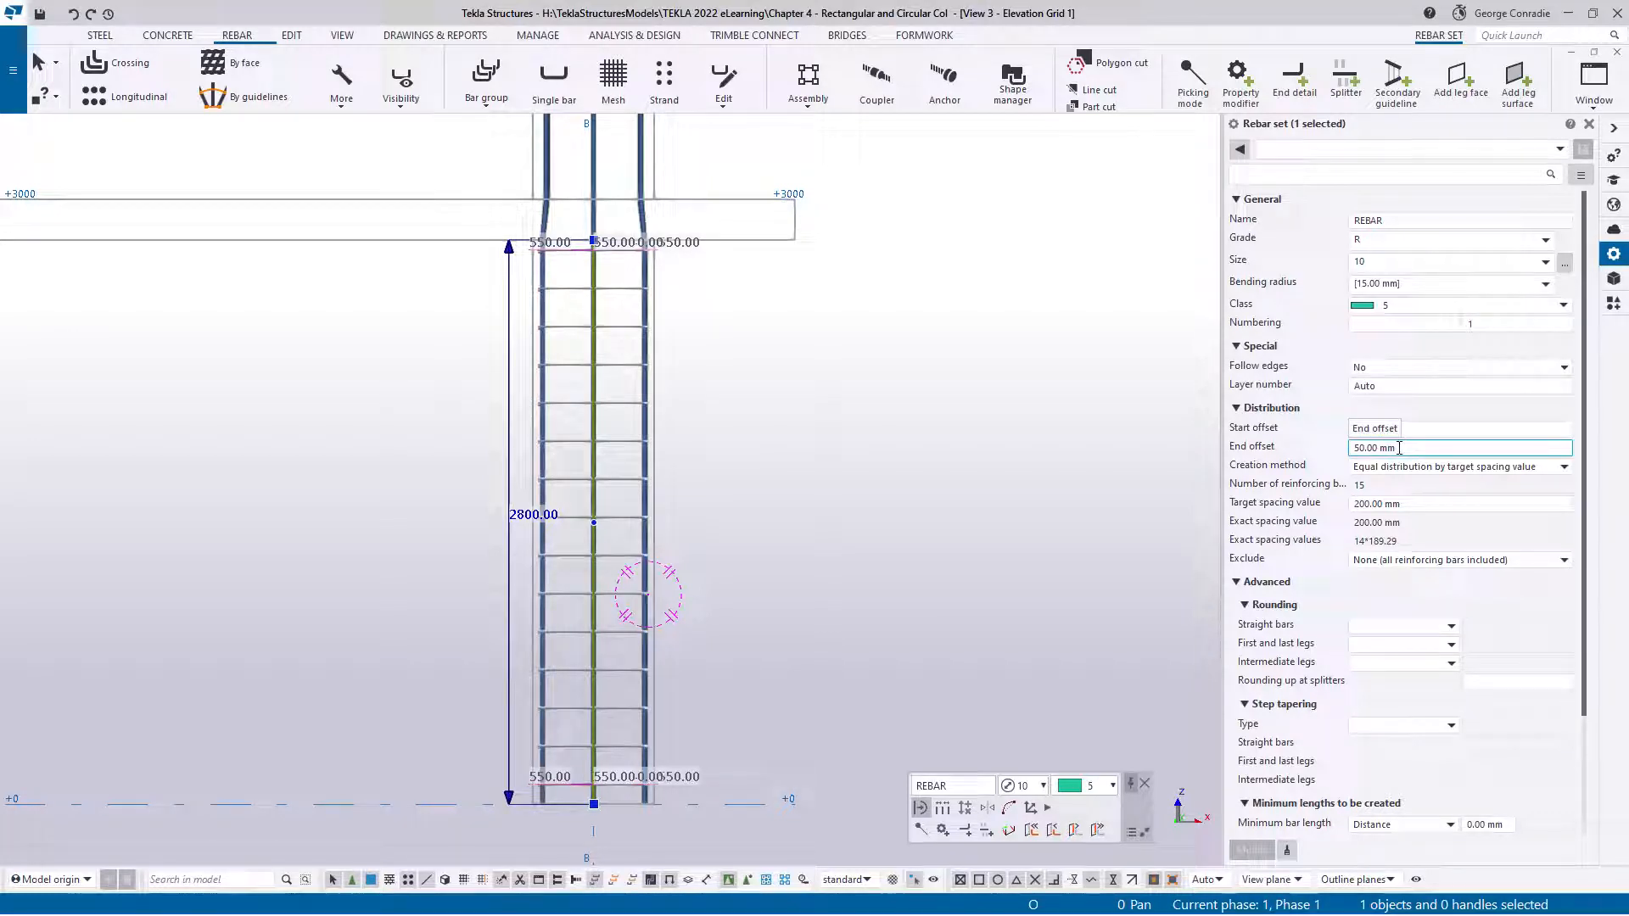
# Step: Change the tie set's creation method to By exact spacings with exact spacing values of 9*100
pyautogui.click(1421, 466)
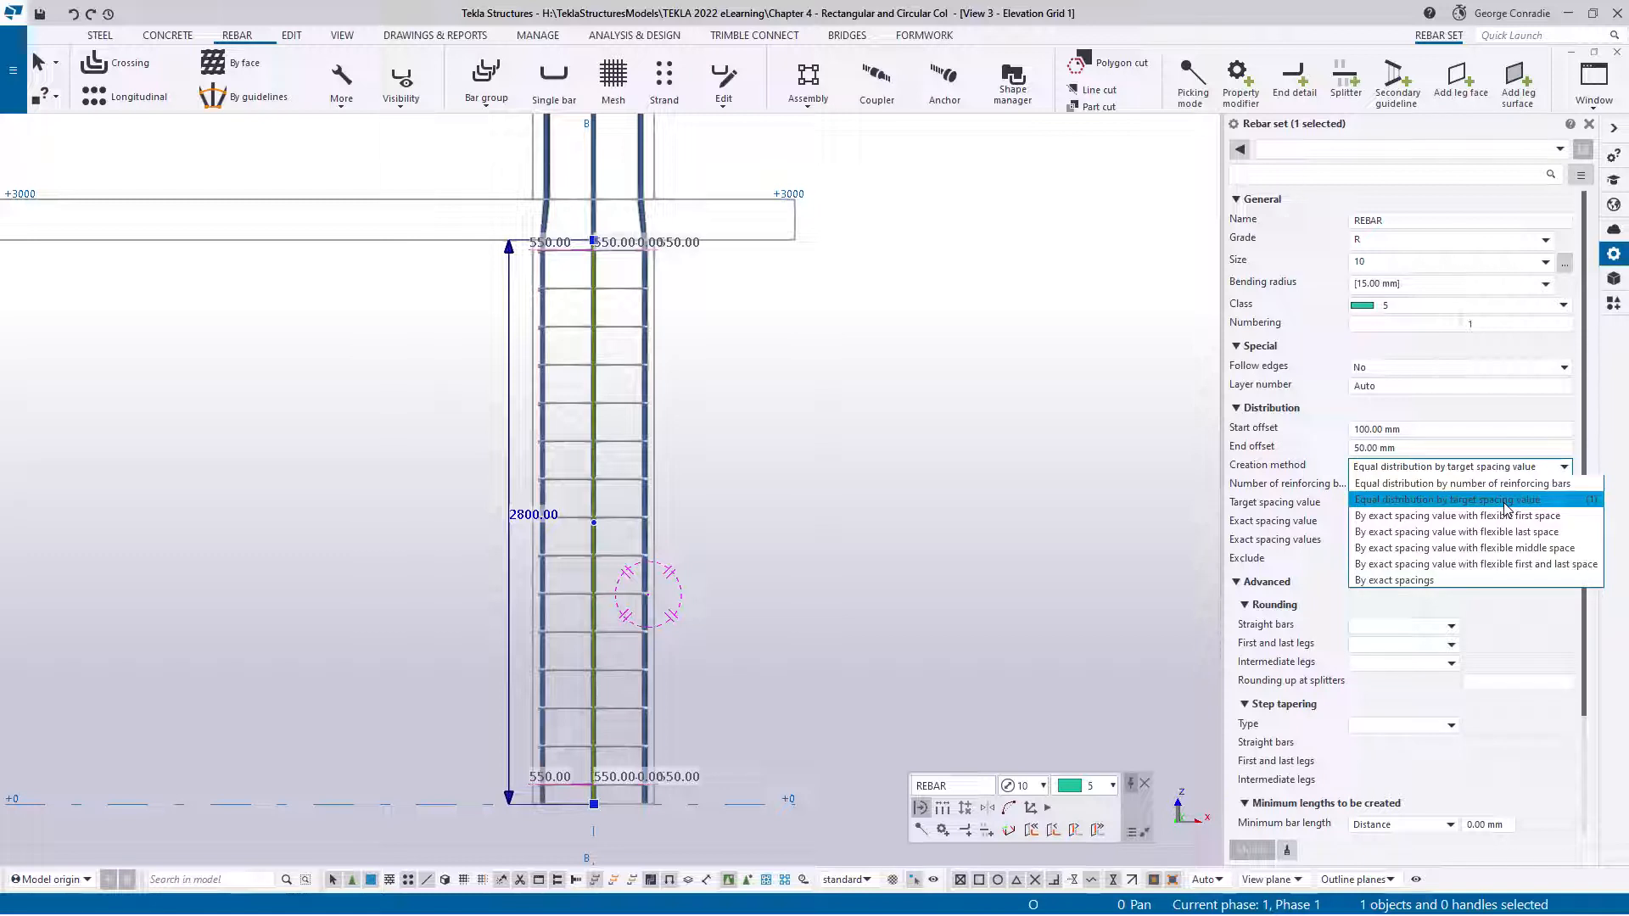
pyautogui.click(1400, 580)
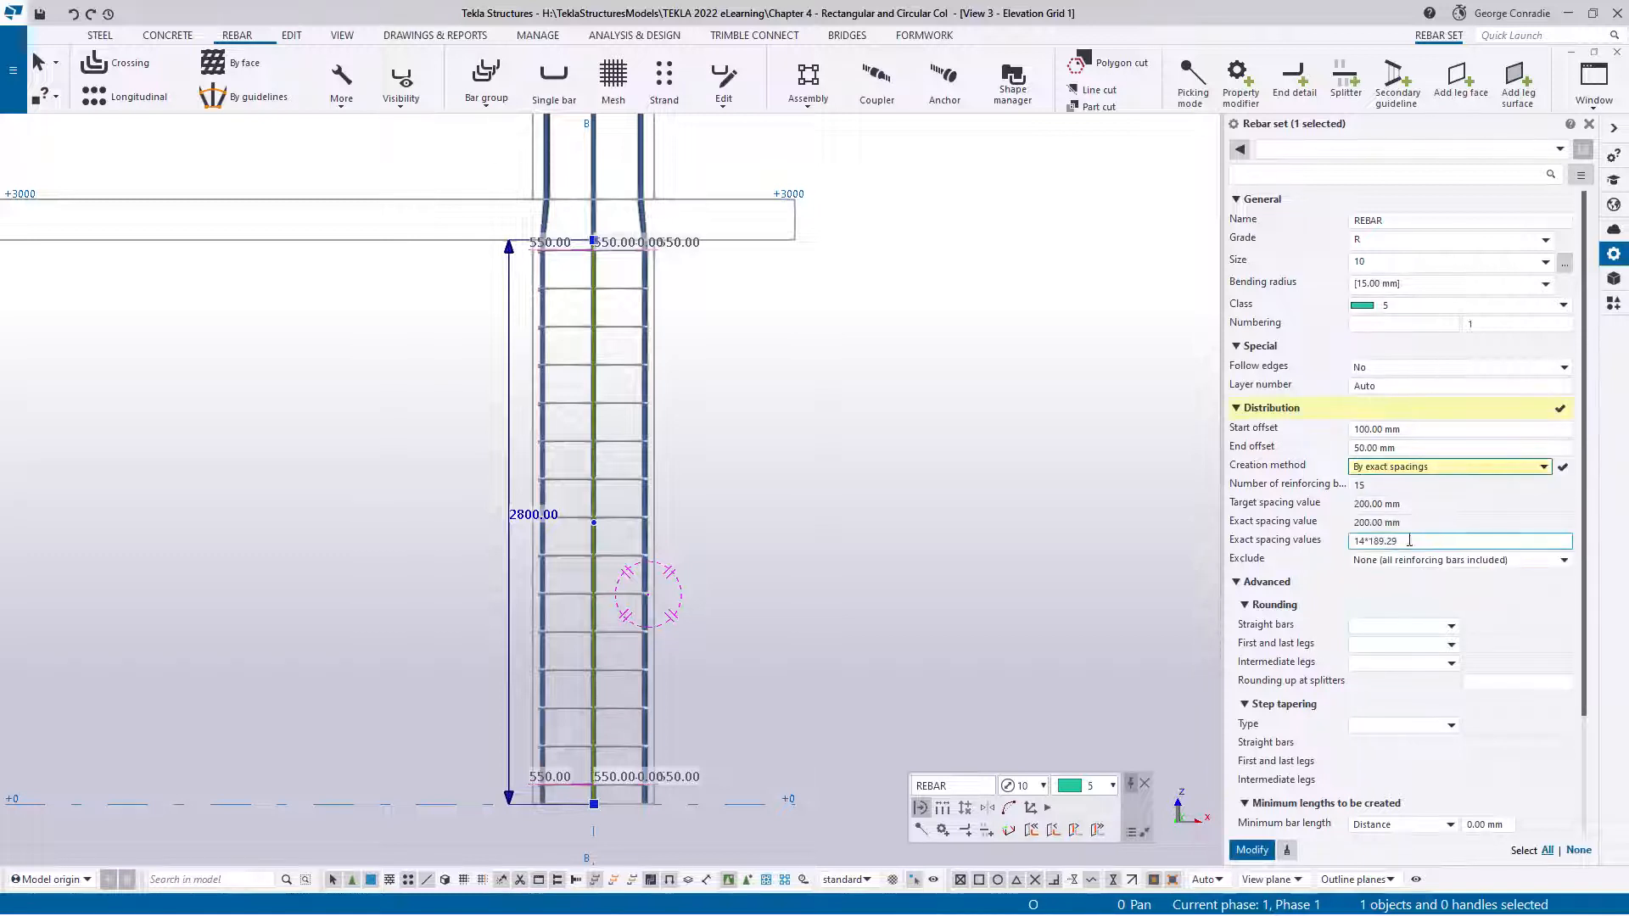
pyautogui.moveTo(1409, 540); pyautogui.dragTo(1306, 538)
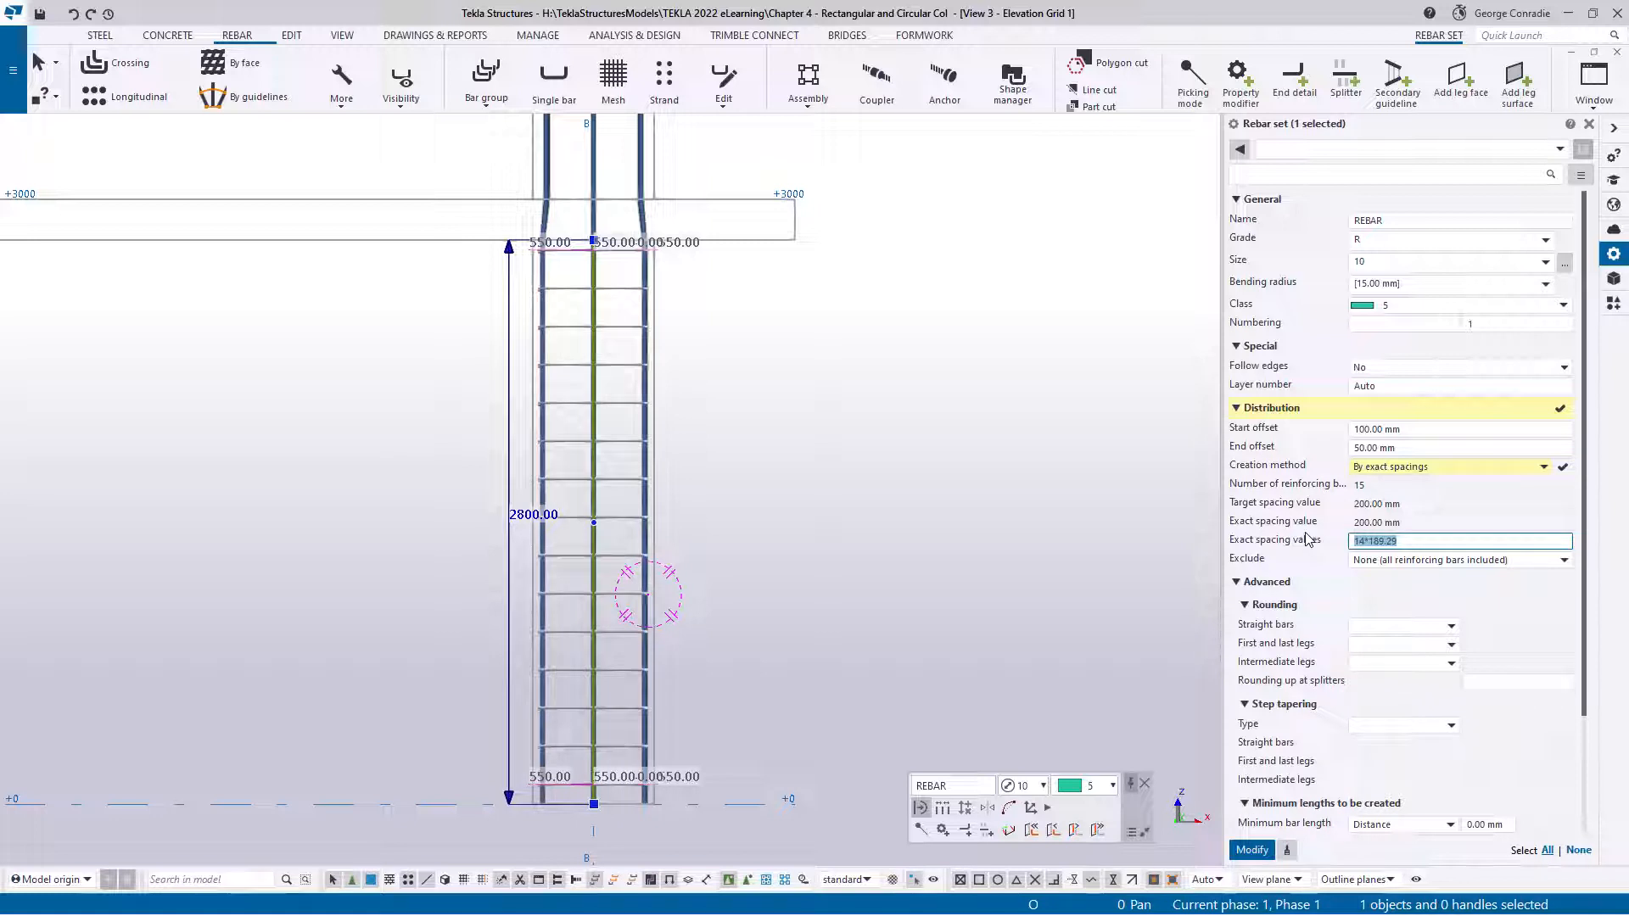
pyautogui.write('9*')
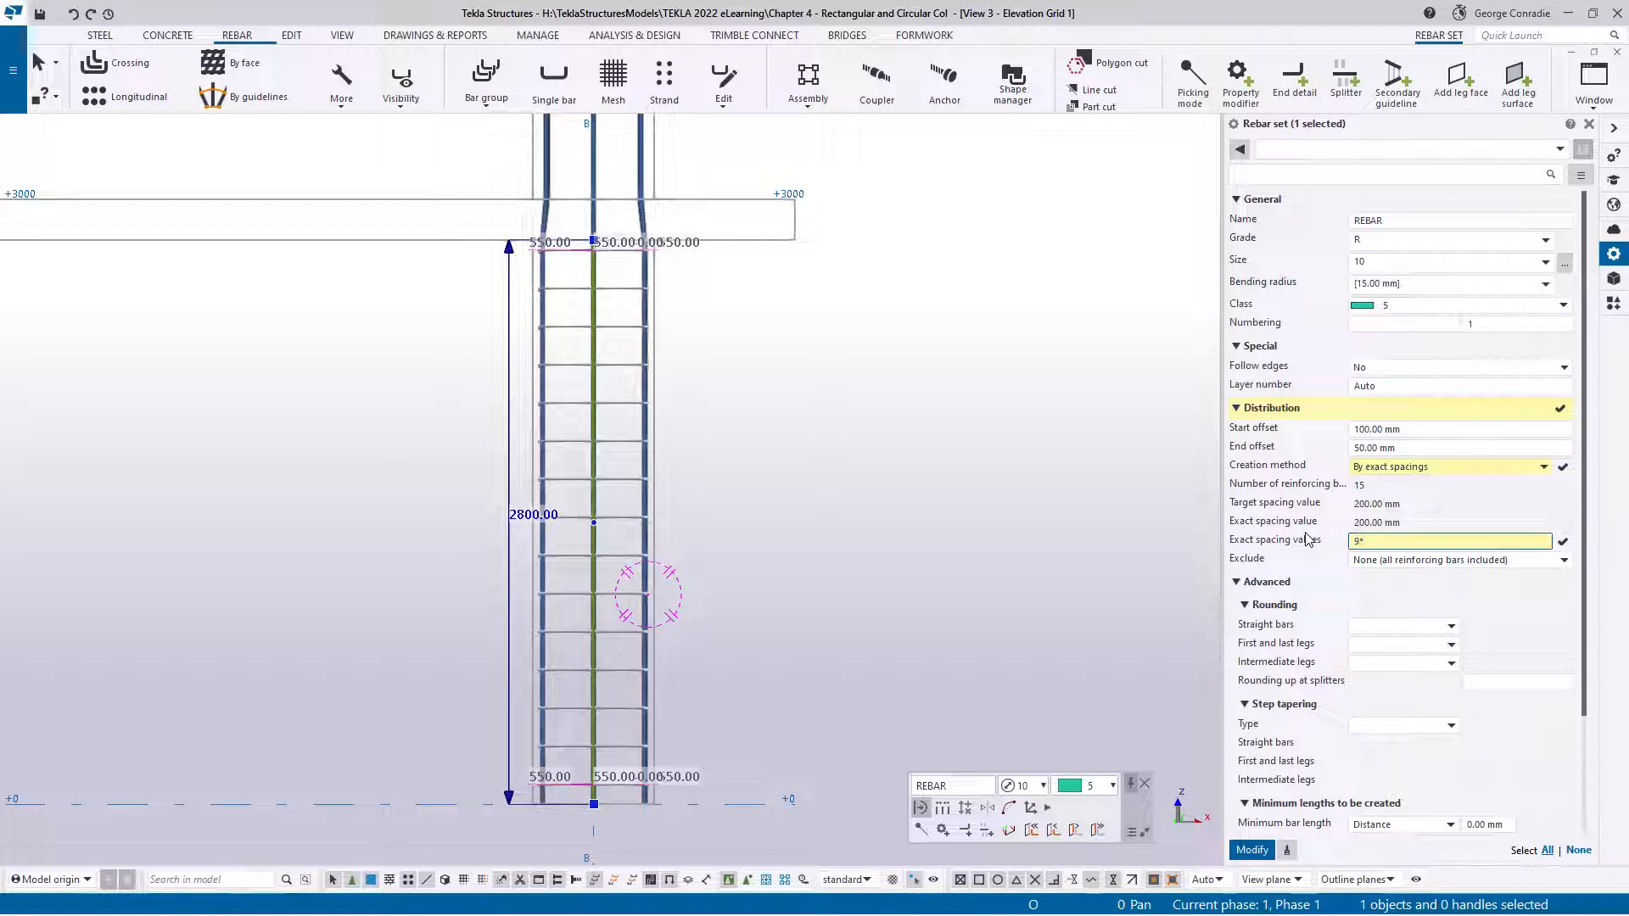
pyautogui.write('100')
pyautogui.press('Return')
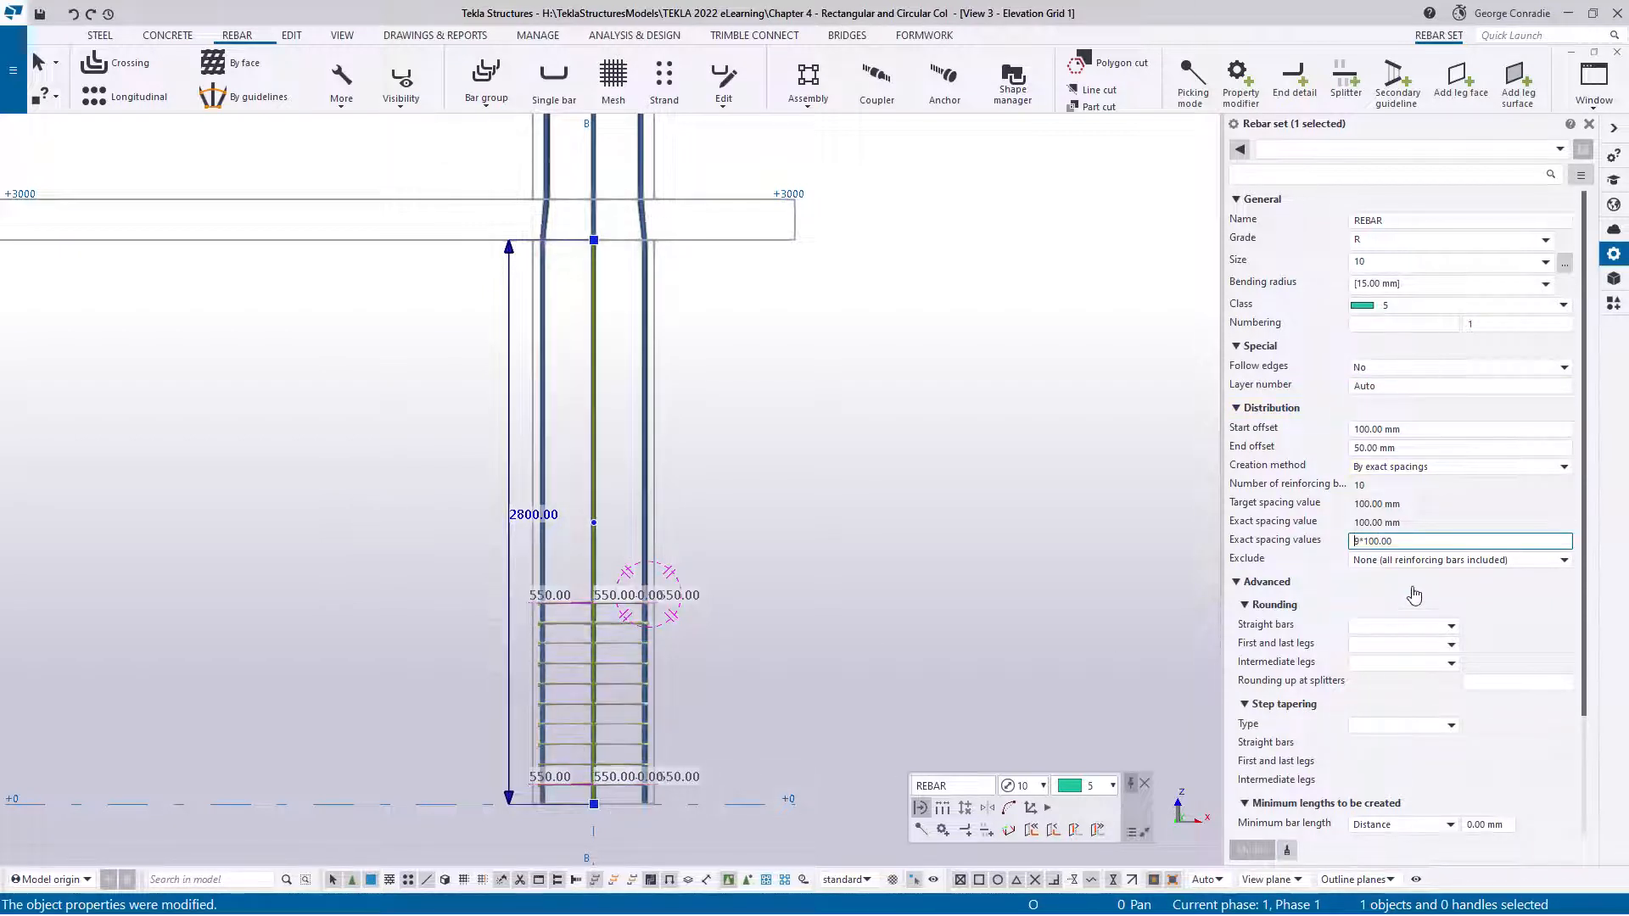
# Step: Extend the tie set's exact spacing values to 9*100 5*200 3*50
pyautogui.write('5*200')
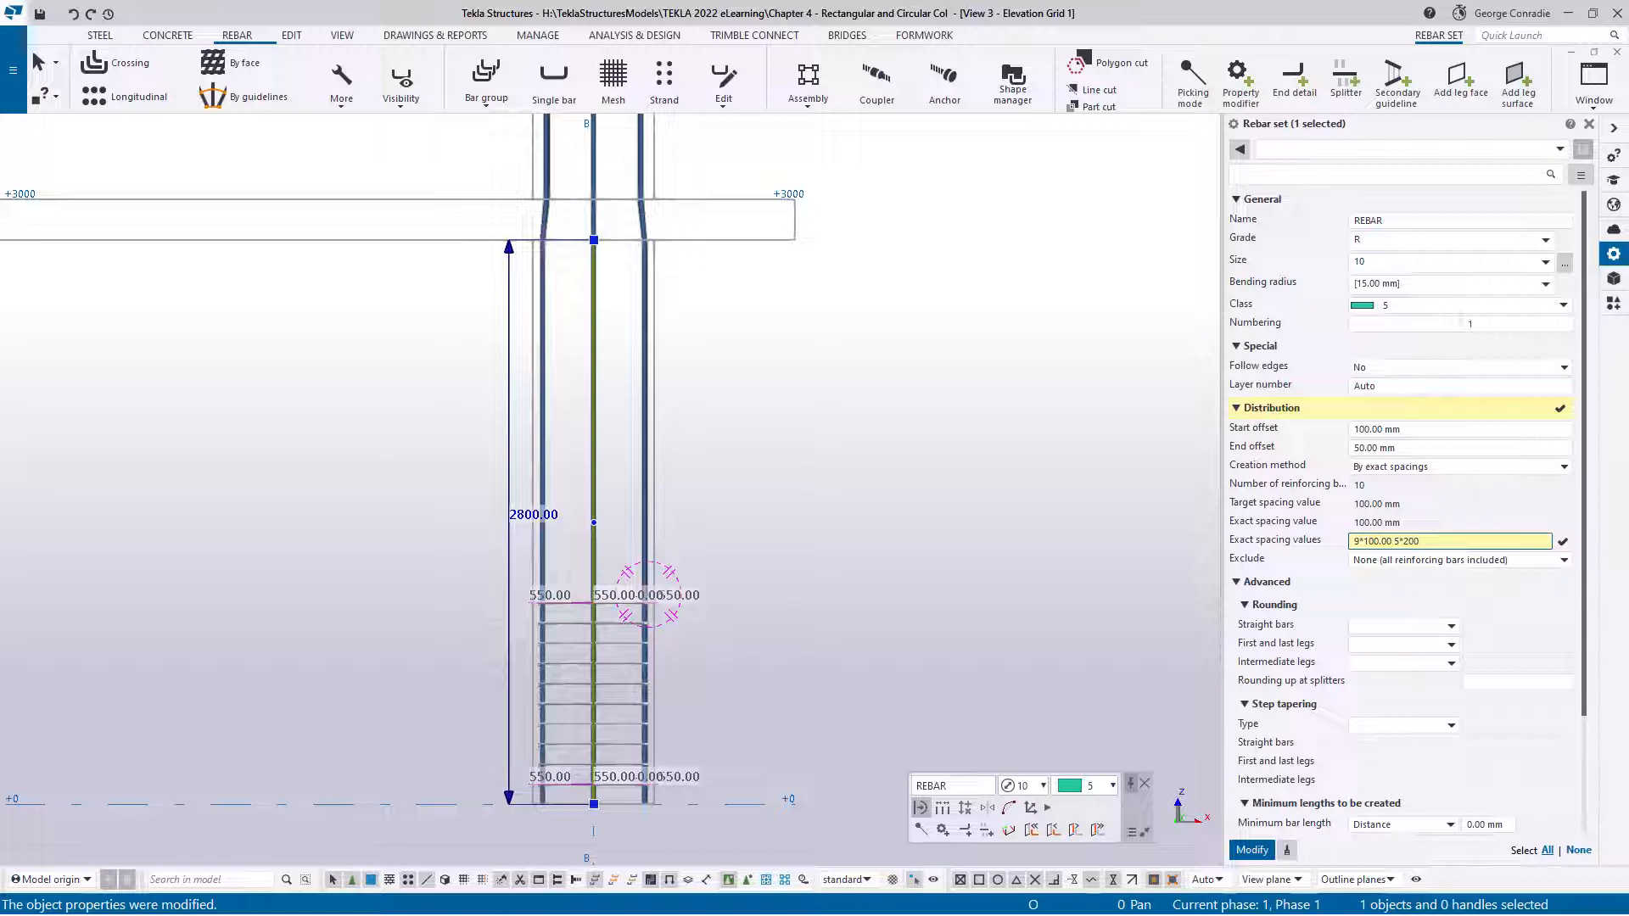
pyautogui.write(' 3*50')
pyautogui.press('Return')
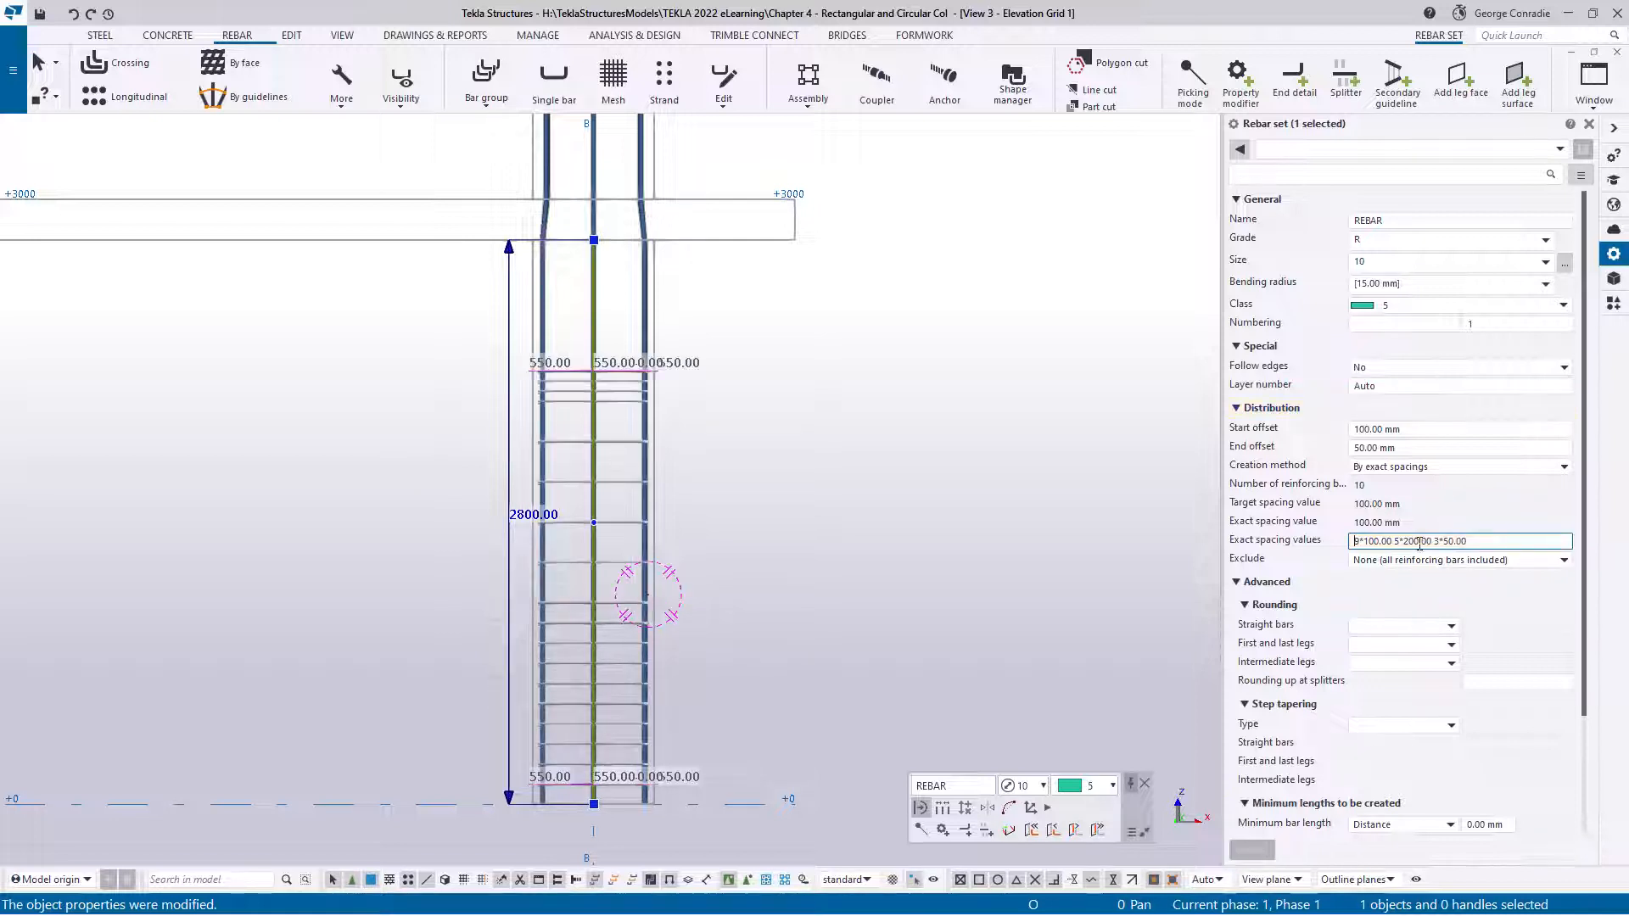
pyautogui.scroll(2, 792, 488)
pyautogui.moveTo(750, 543); pyautogui.dragTo(790, 491, button='middle')
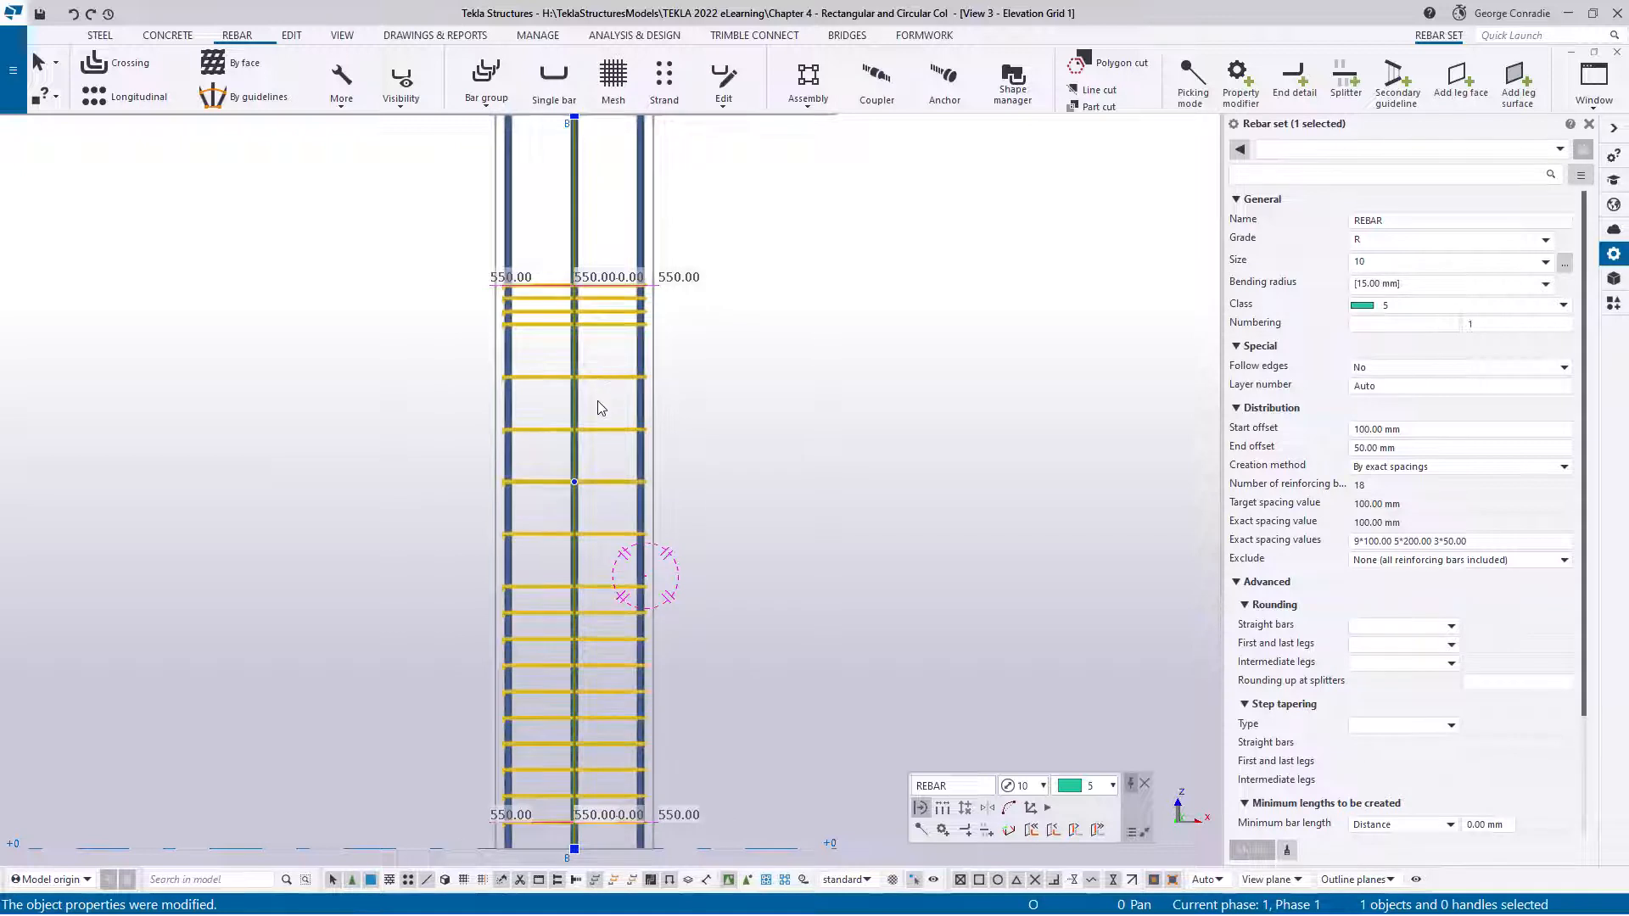
pyautogui.scroll(-1, 655, 473)
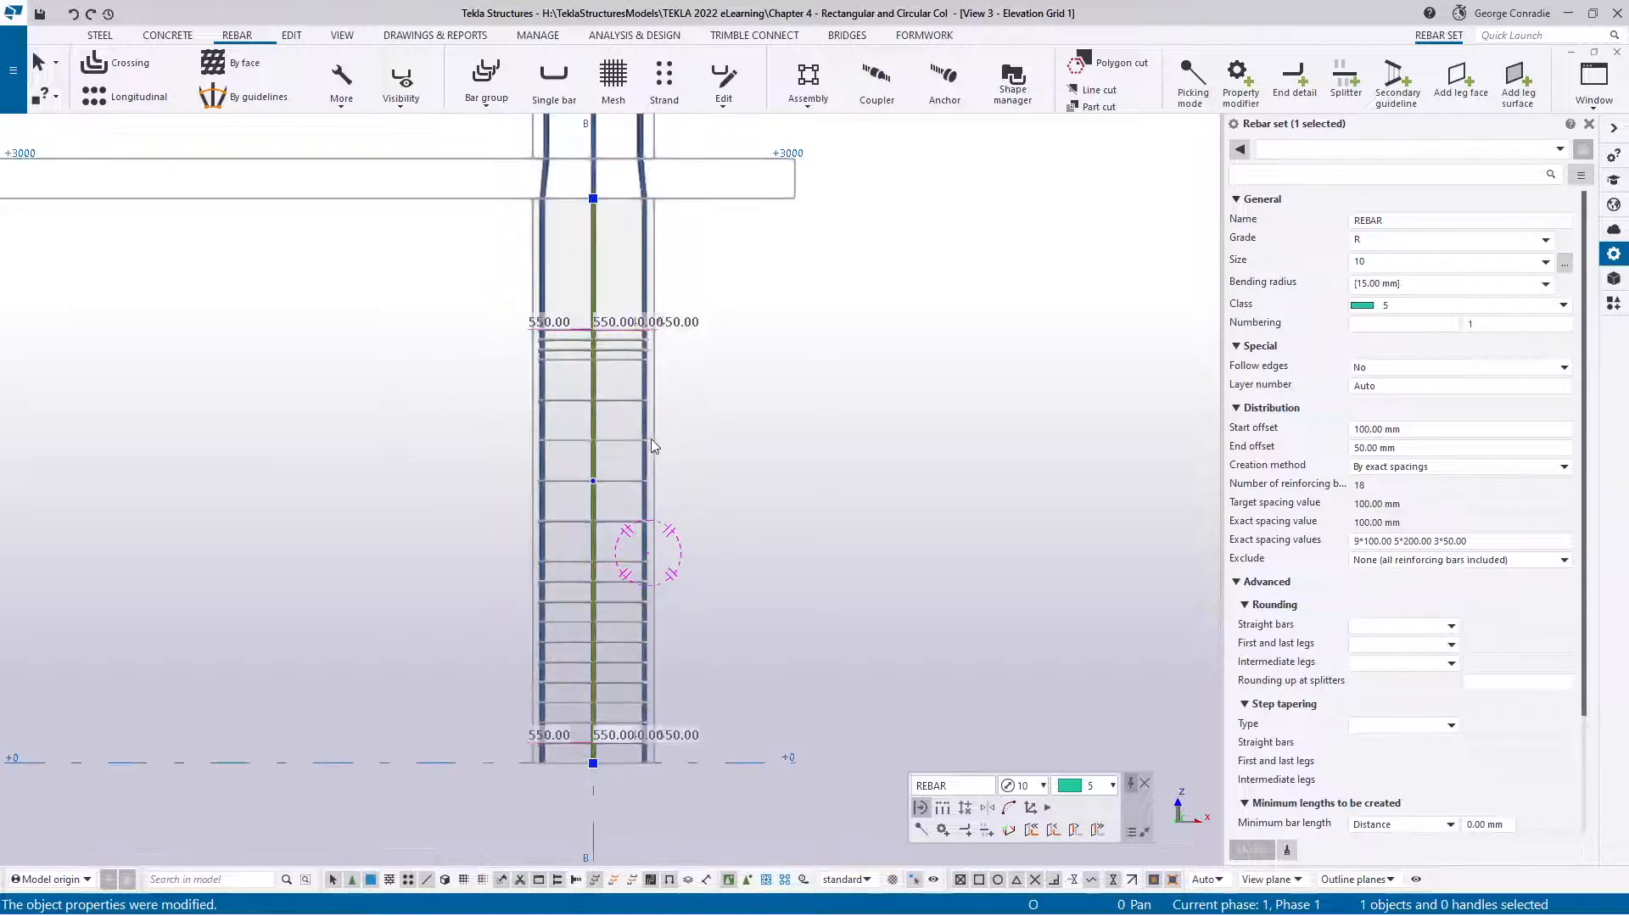
# Step: Change the tie set's middle spacing group to 8*200, giving exact spacing values of 9*100 8*200 3*50, and deselect the set
pyautogui.click(1419, 542)
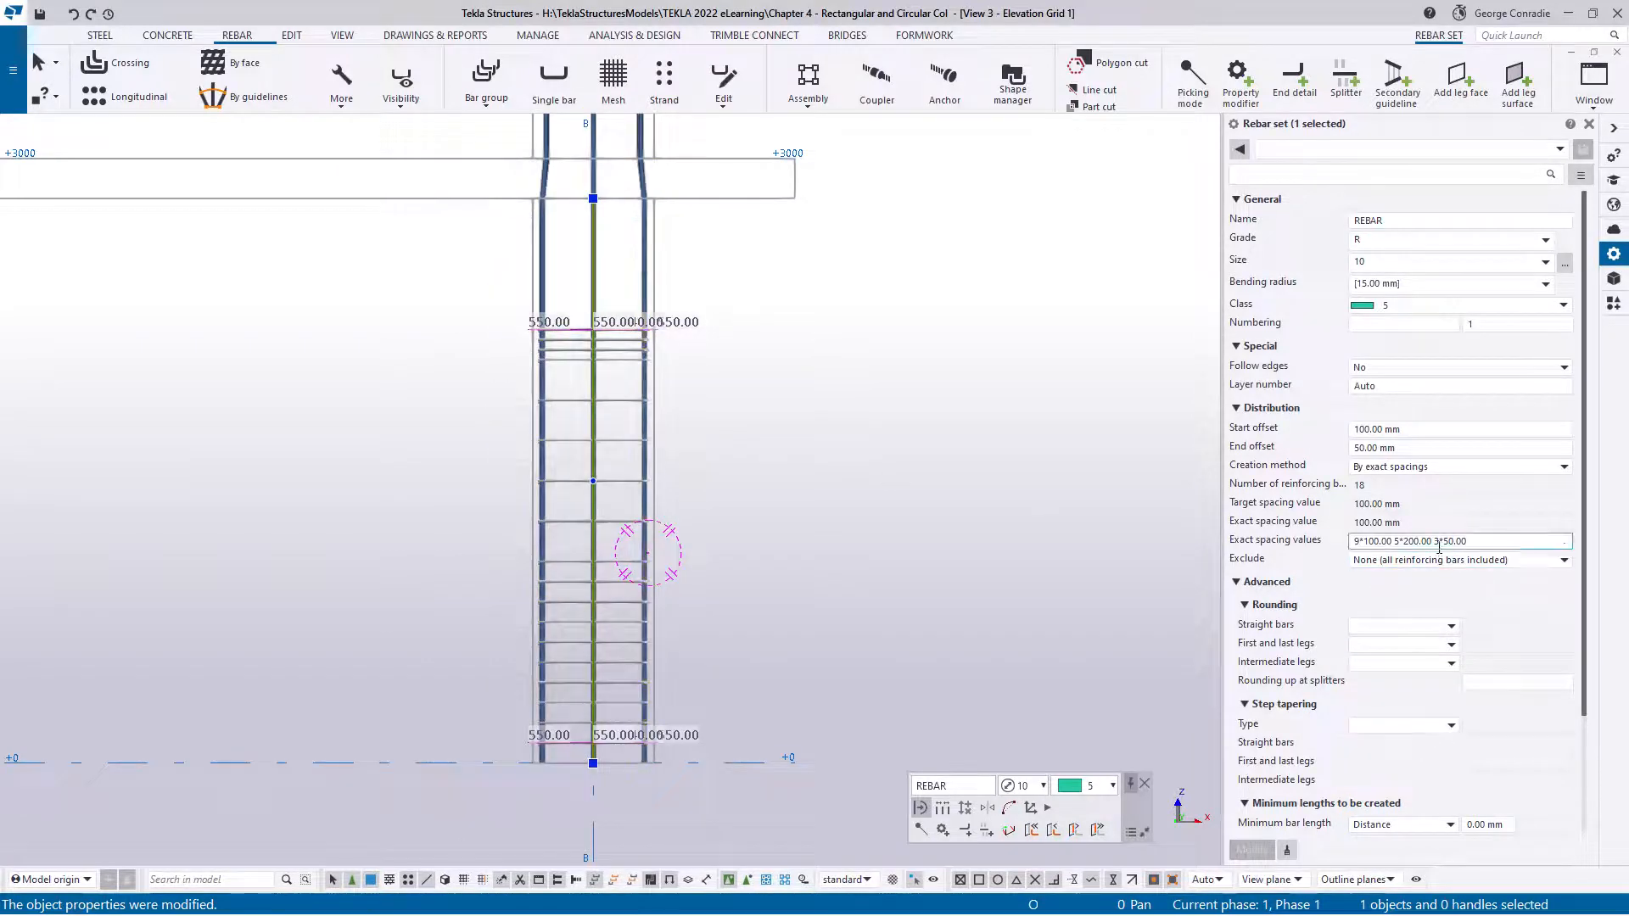
pyautogui.click(1395, 541)
pyautogui.write('5')
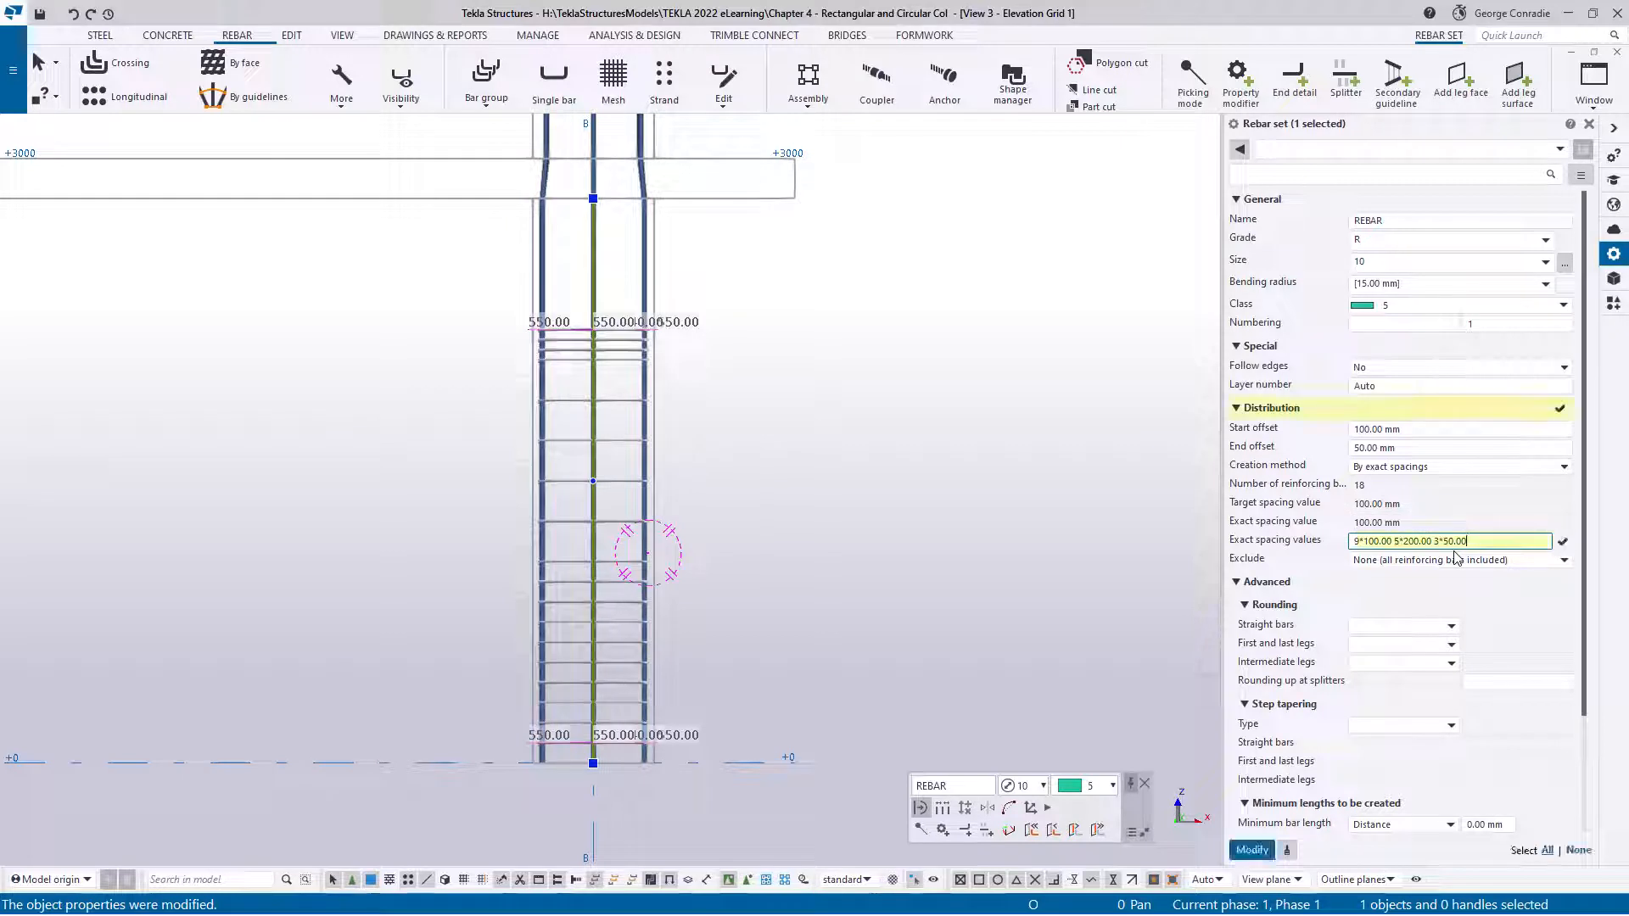
pyautogui.press('BackSpace')
pyautogui.write('8')
pyautogui.press('Return')
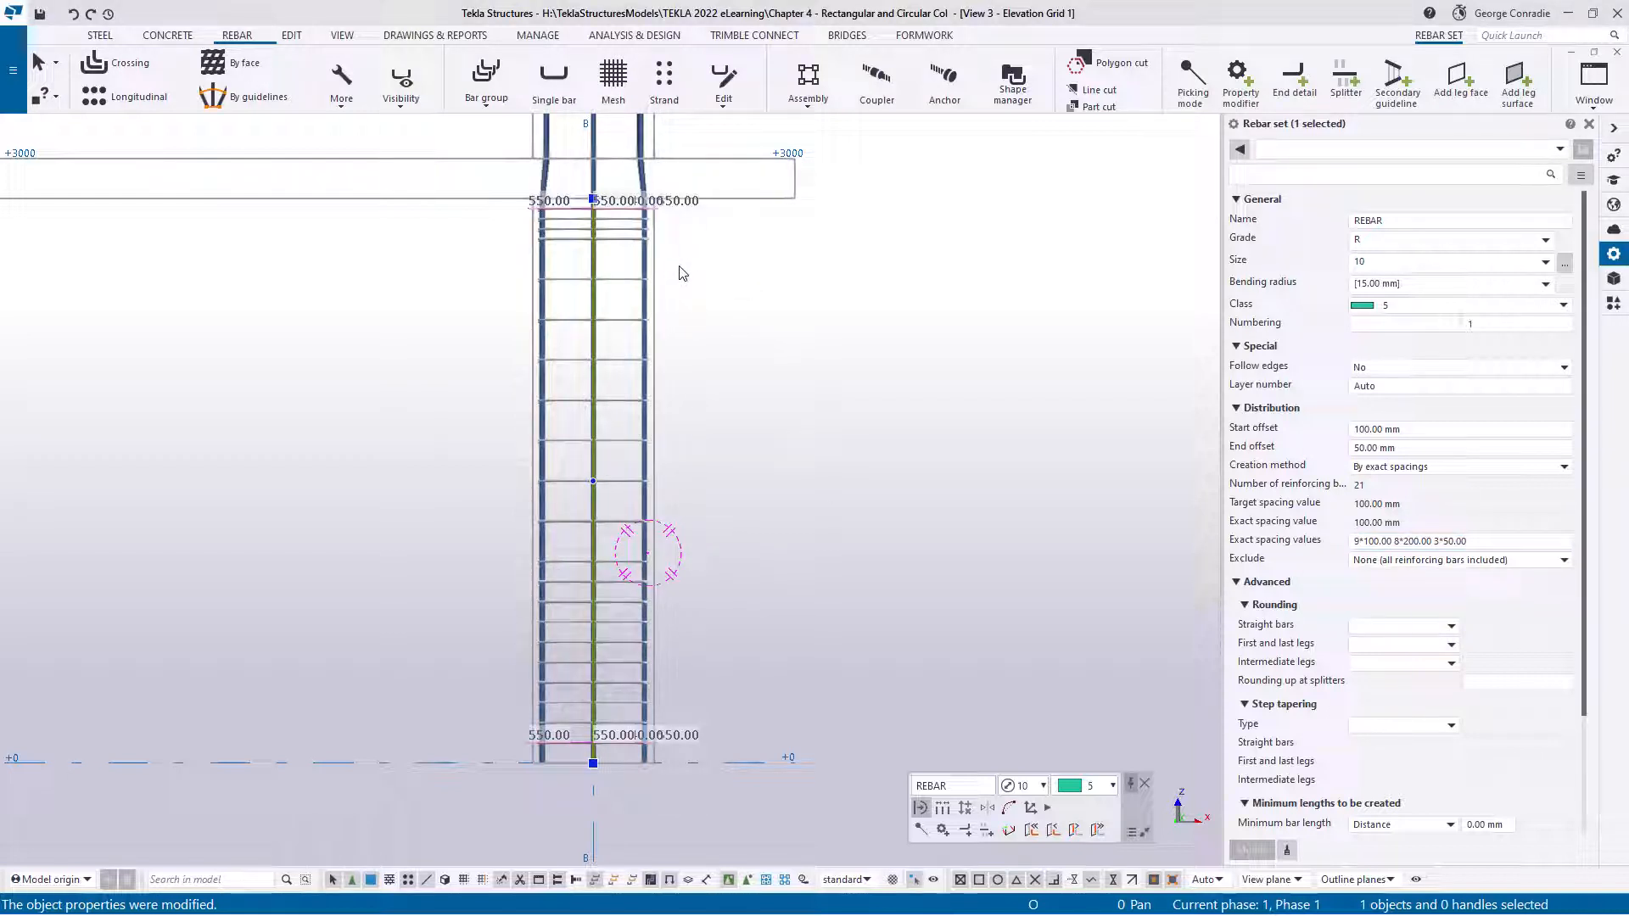
pyautogui.click(764, 404)
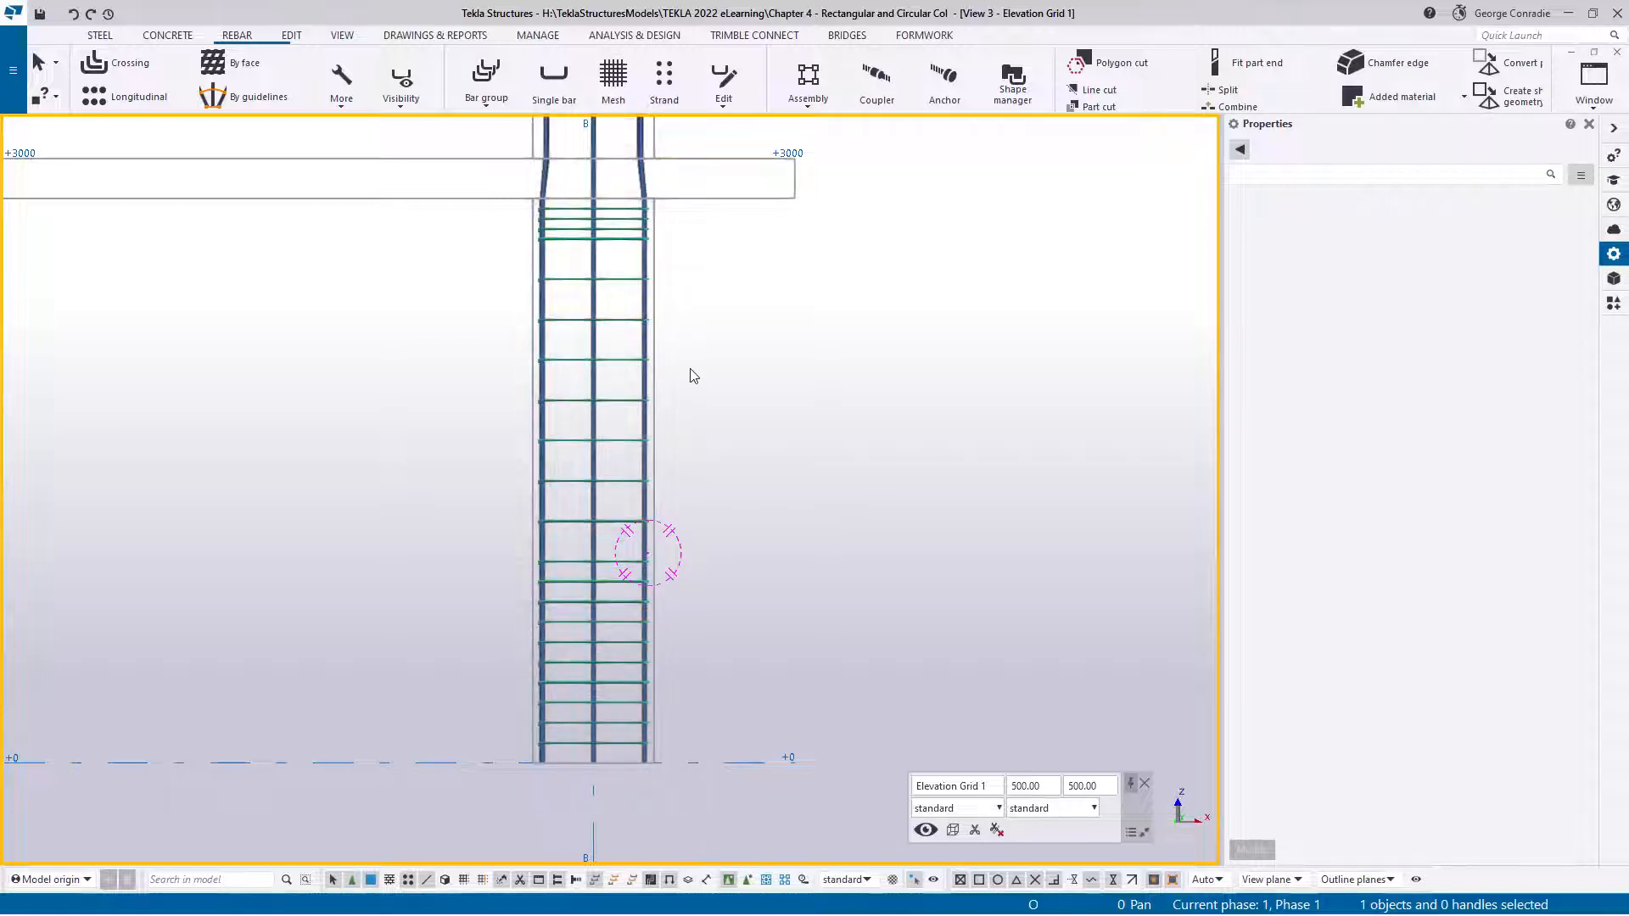
# Step: In the Plan +0 view, start a new rebar set defined by picking the bar shape, and set its class to 2
pyautogui.scroll(-1, 689, 368)
pyautogui.moveTo(683, 498); pyautogui.dragTo(923, 464, button='middle')
pyautogui.moveTo(1064, 447); pyautogui.dragTo(910, 450, button='middle')
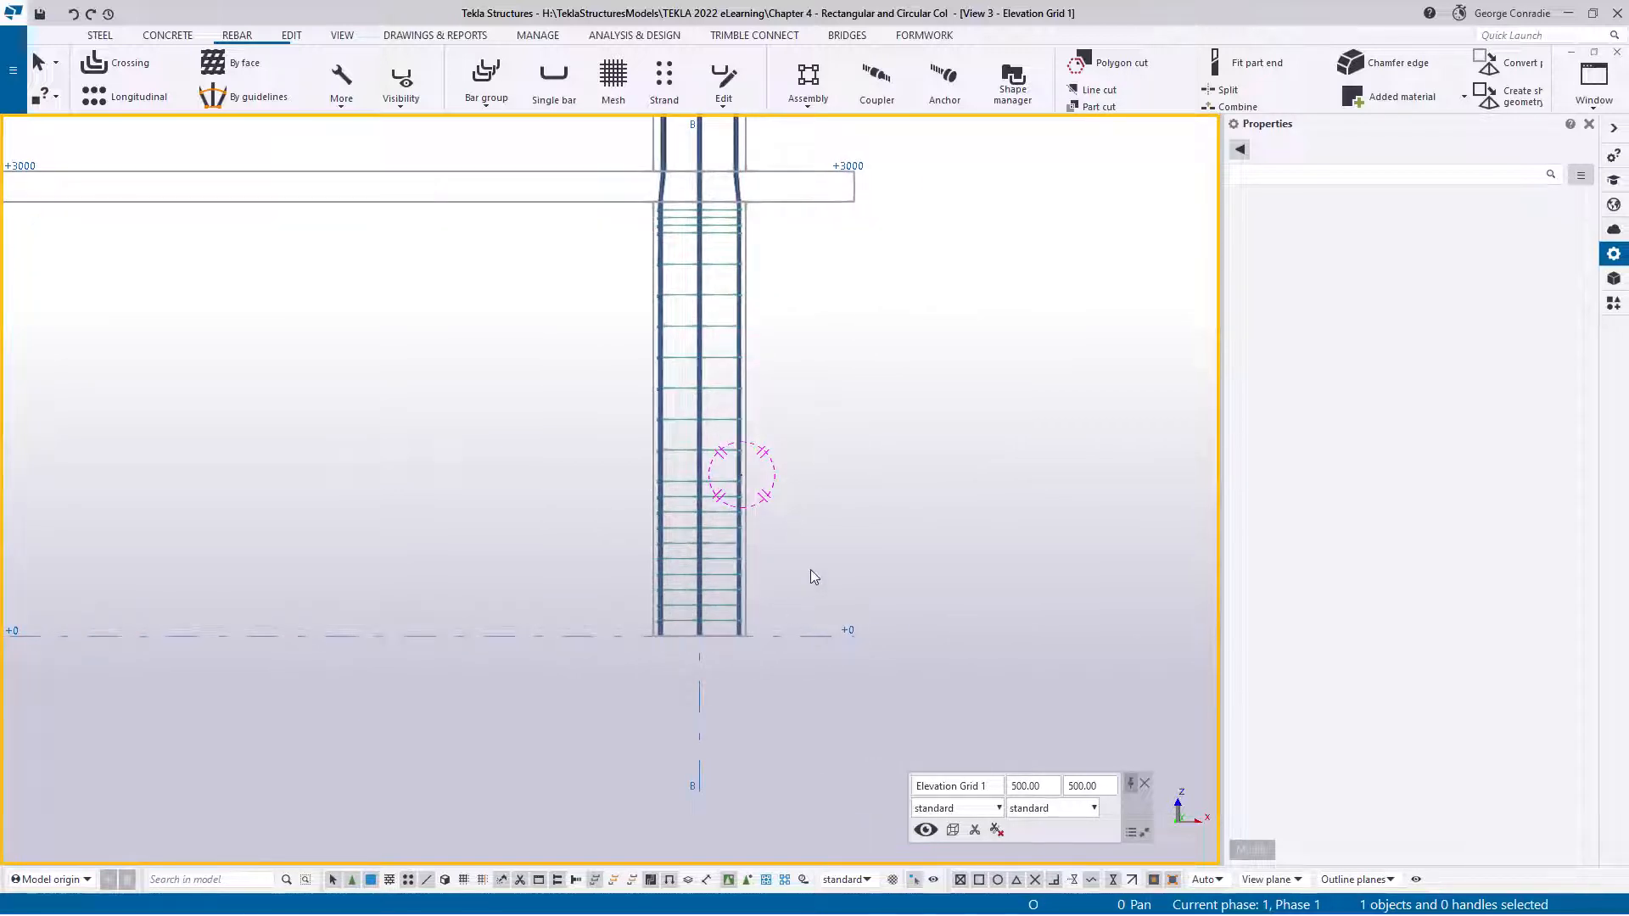
pyautogui.hotkey('ctrl', 'p')
pyautogui.hotkey('ctrl', 'p')
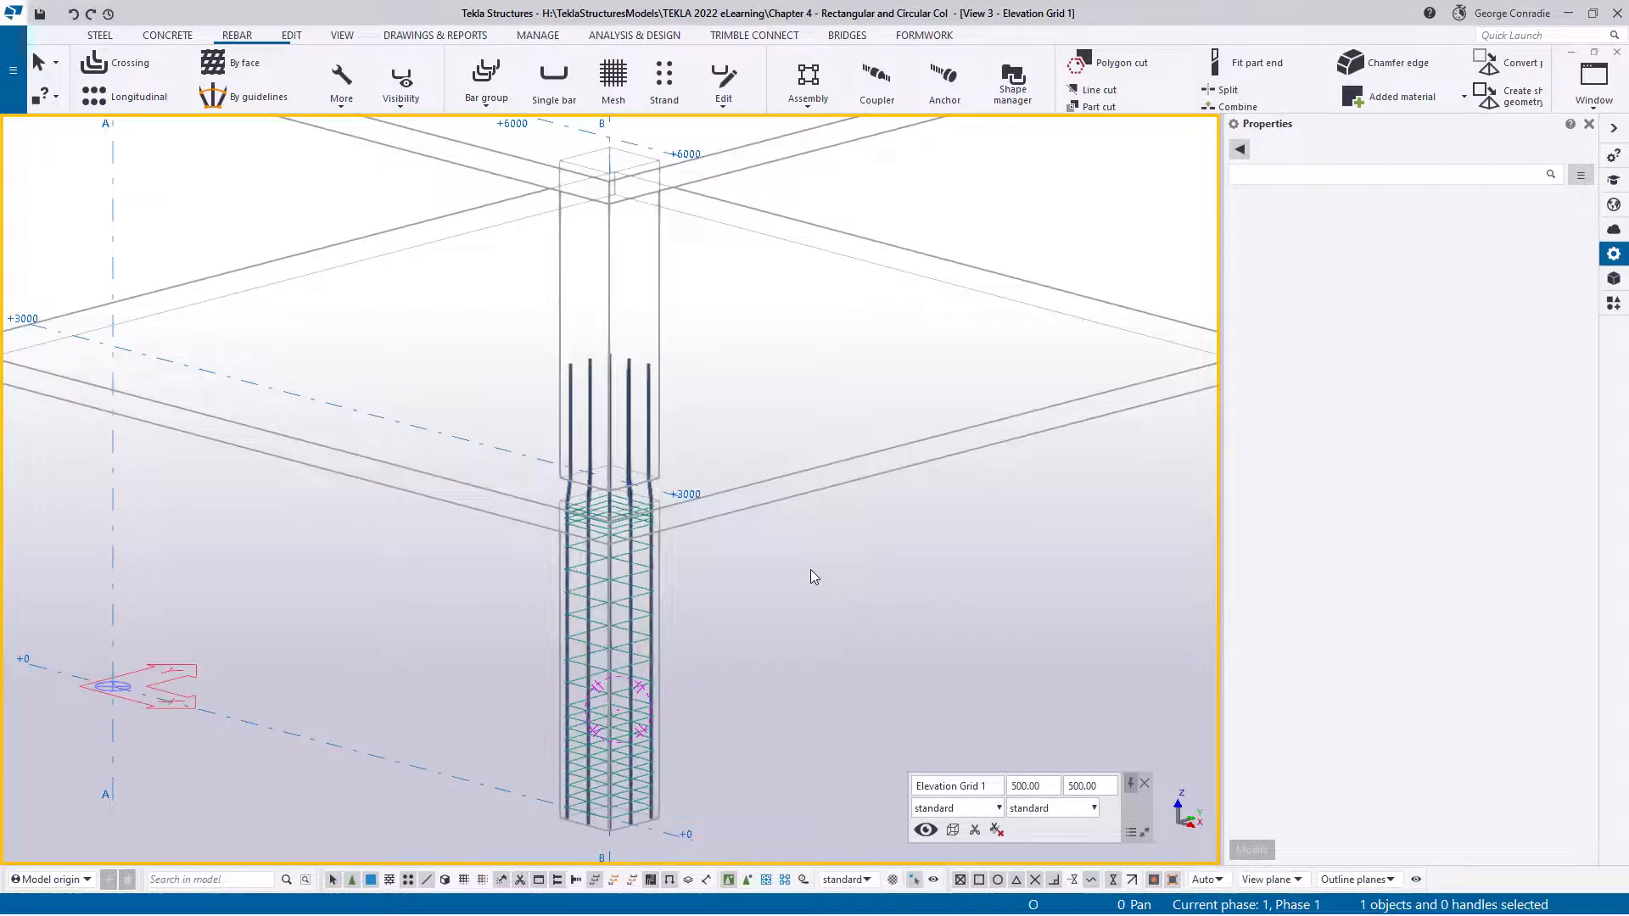
pyautogui.hotkey('ctrl', 'Tab')
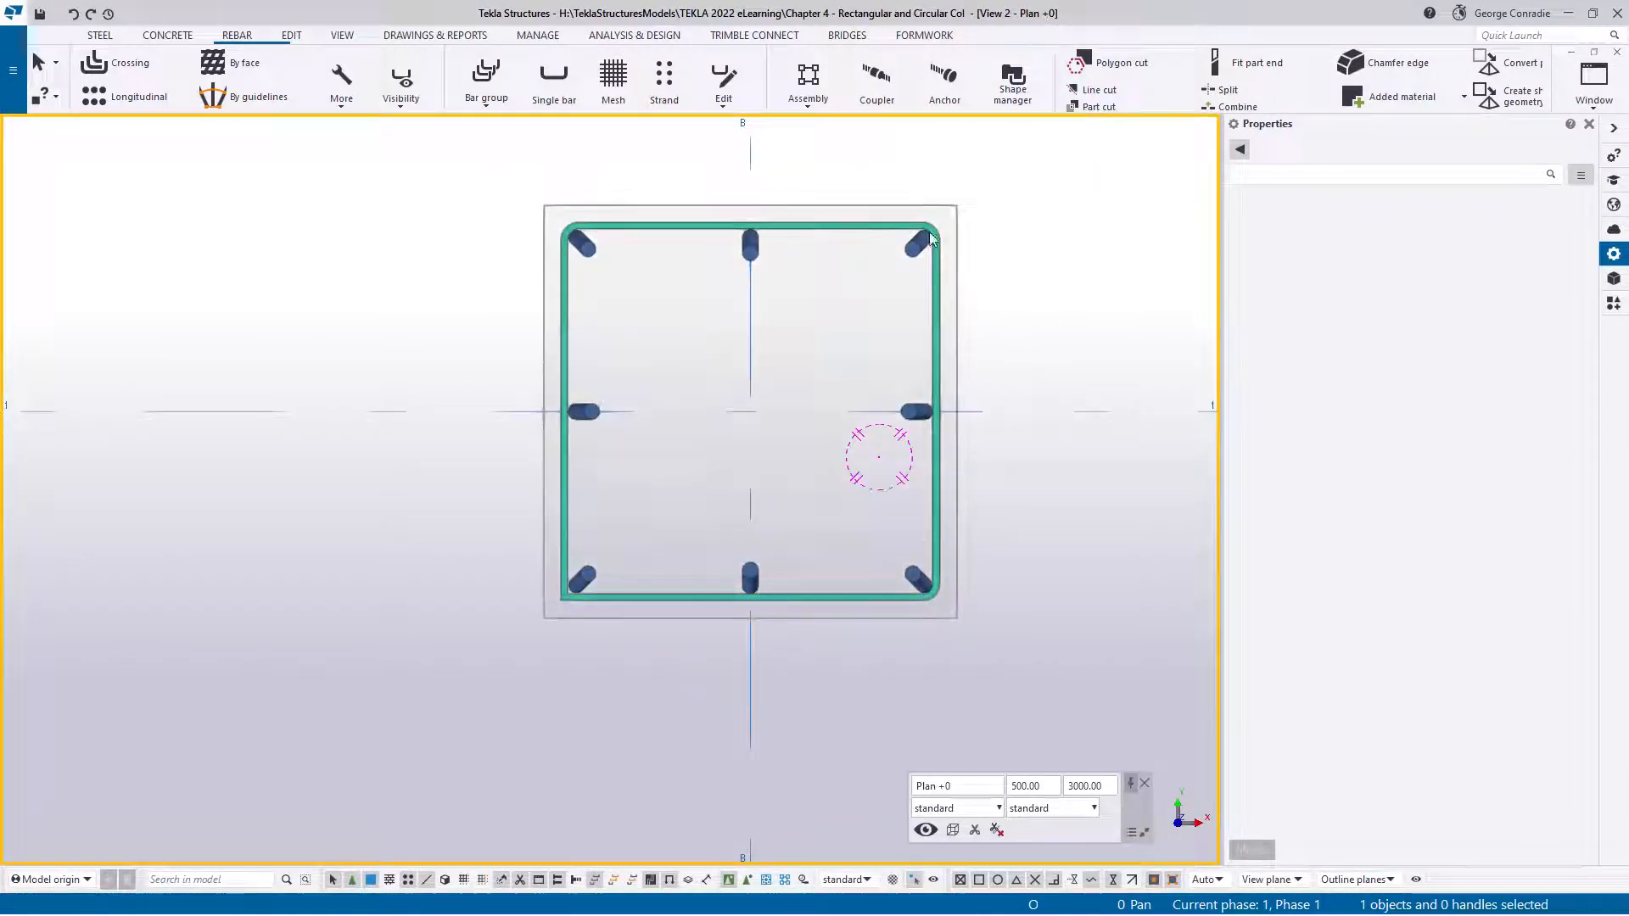
pyautogui.scroll(2, 776, 301)
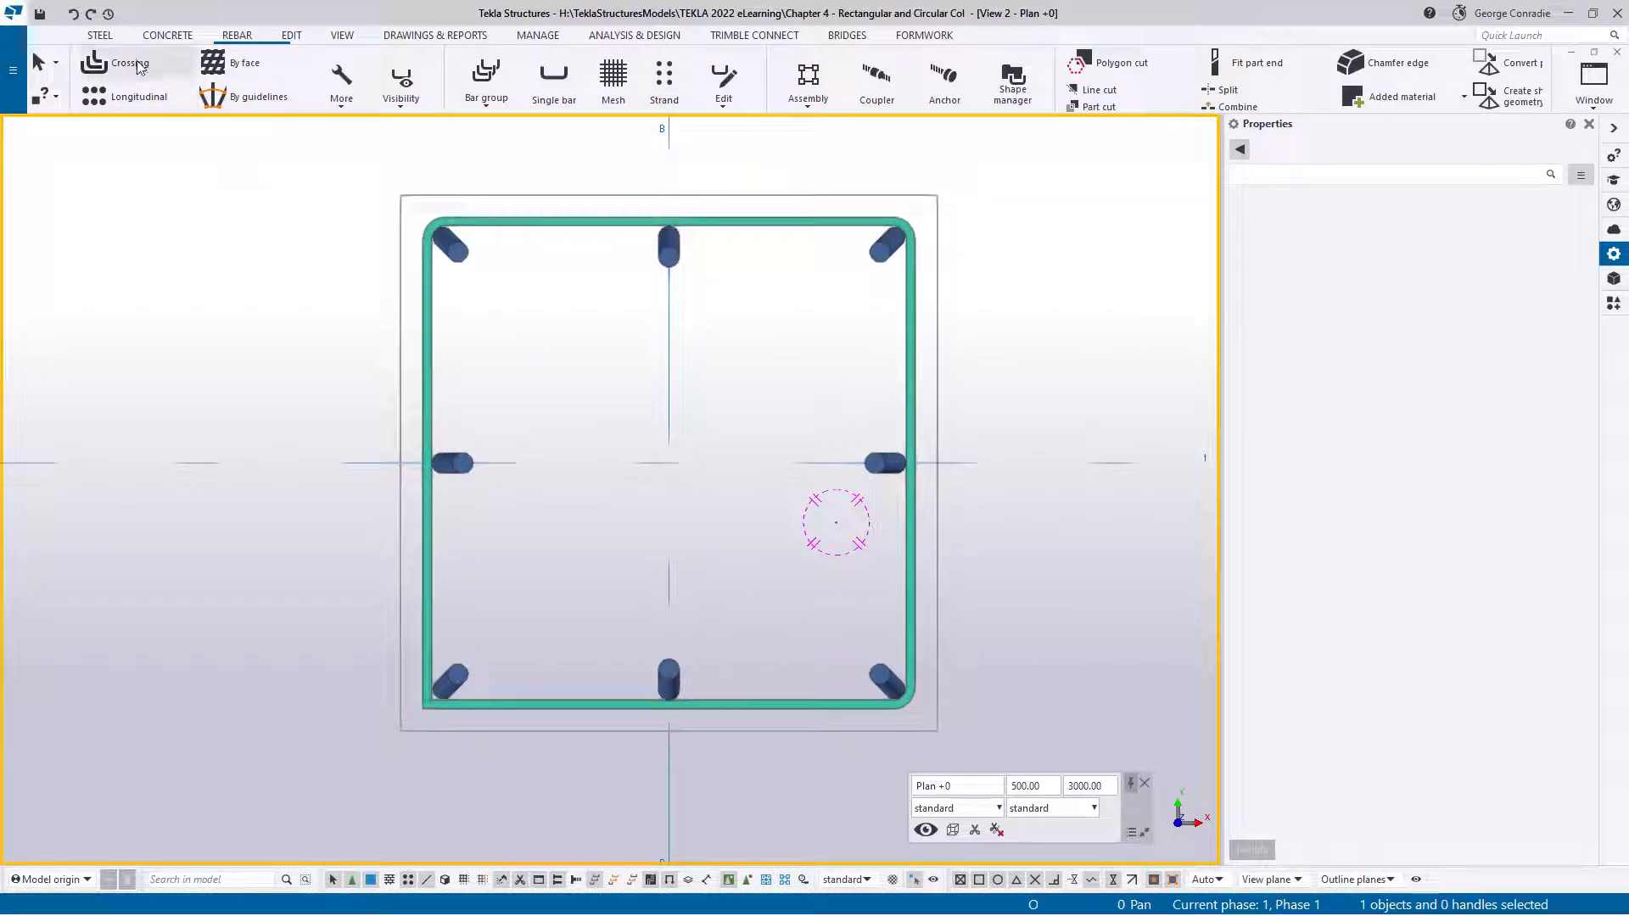
pyautogui.click(361, 101)
pyautogui.click(360, 136)
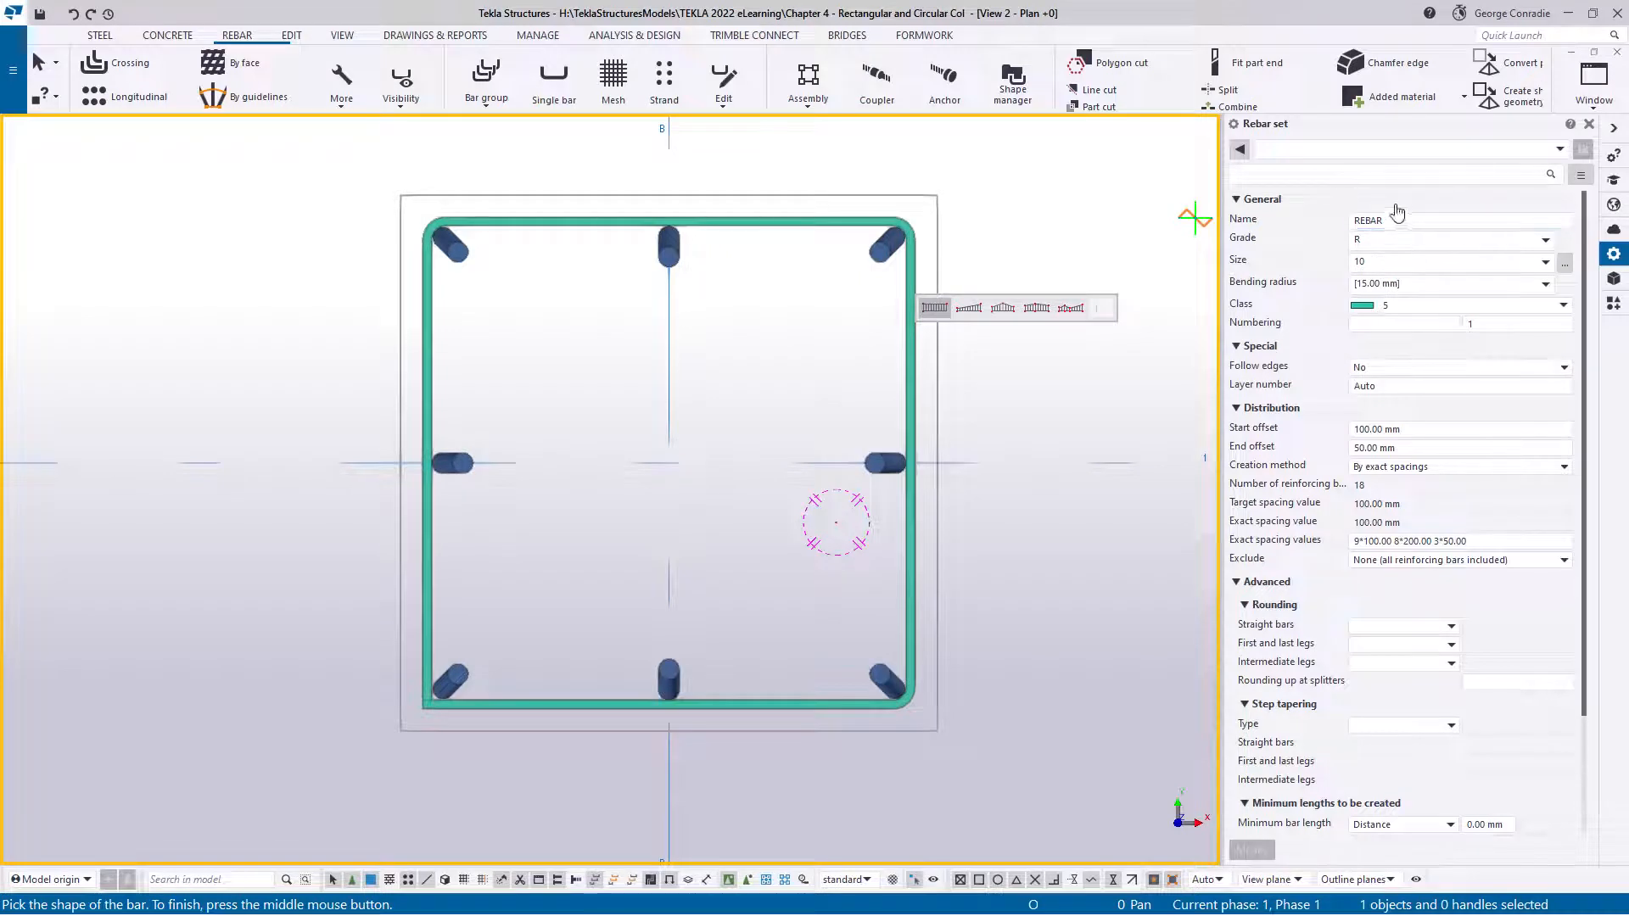
pyautogui.click(1380, 311)
pyautogui.scroll(1, 1381, 363)
pyautogui.click(1381, 363)
# Step: Draw the inner tie as a closed diamond through the midpoints of the column's four sides
pyautogui.moveTo(964, 392); pyautogui.dragTo(994, 394, button='middle')
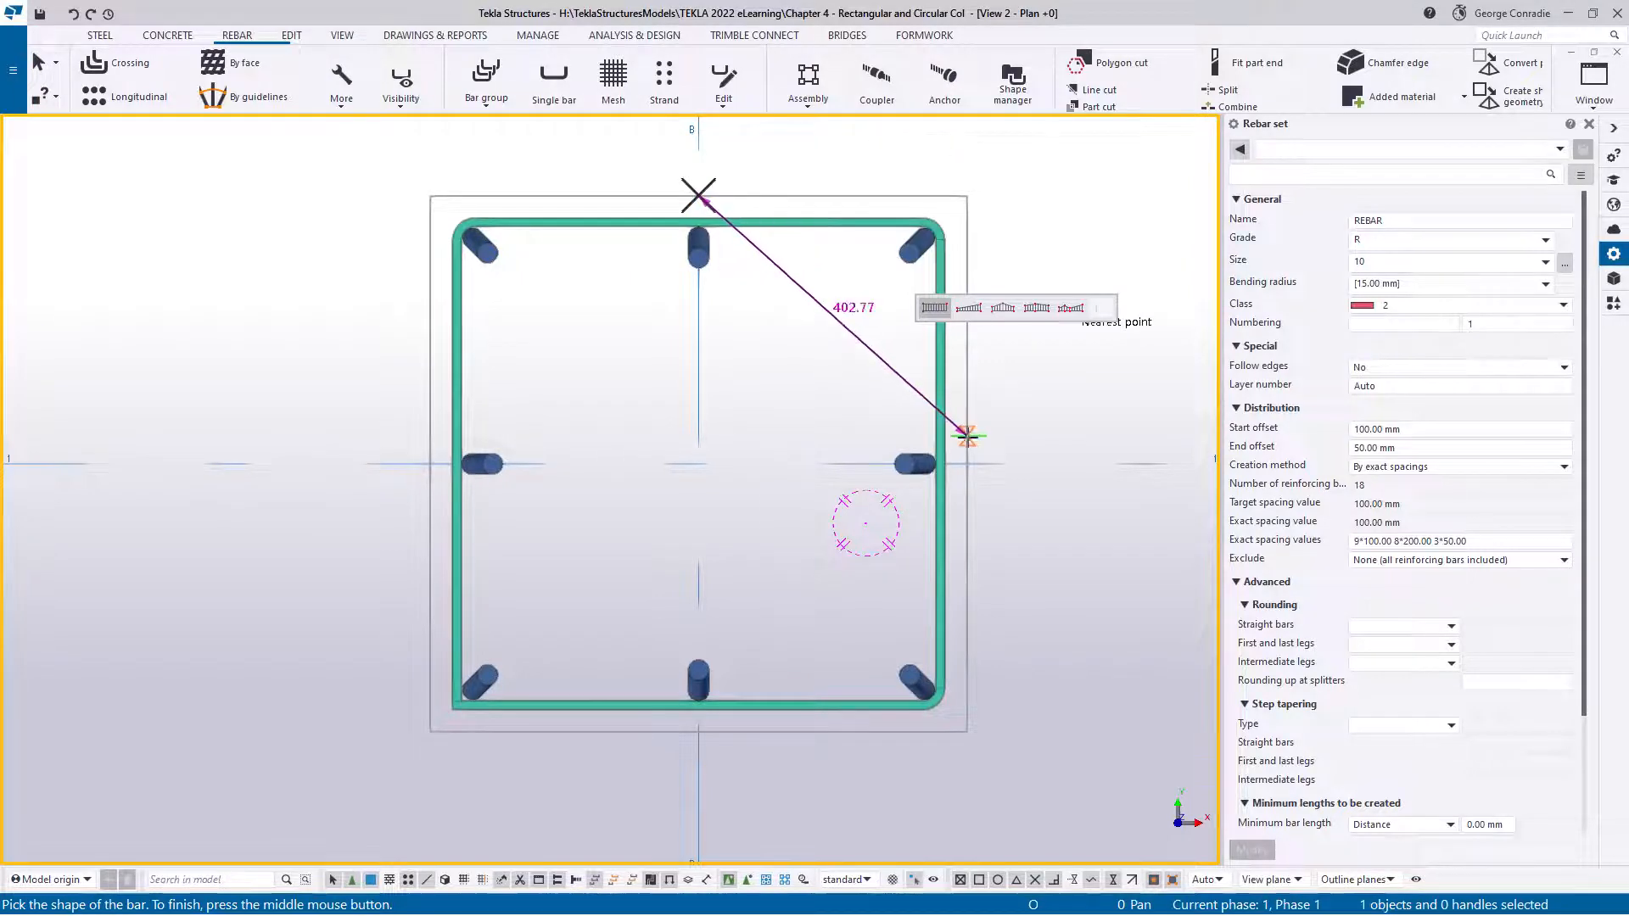
pyautogui.click(965, 464)
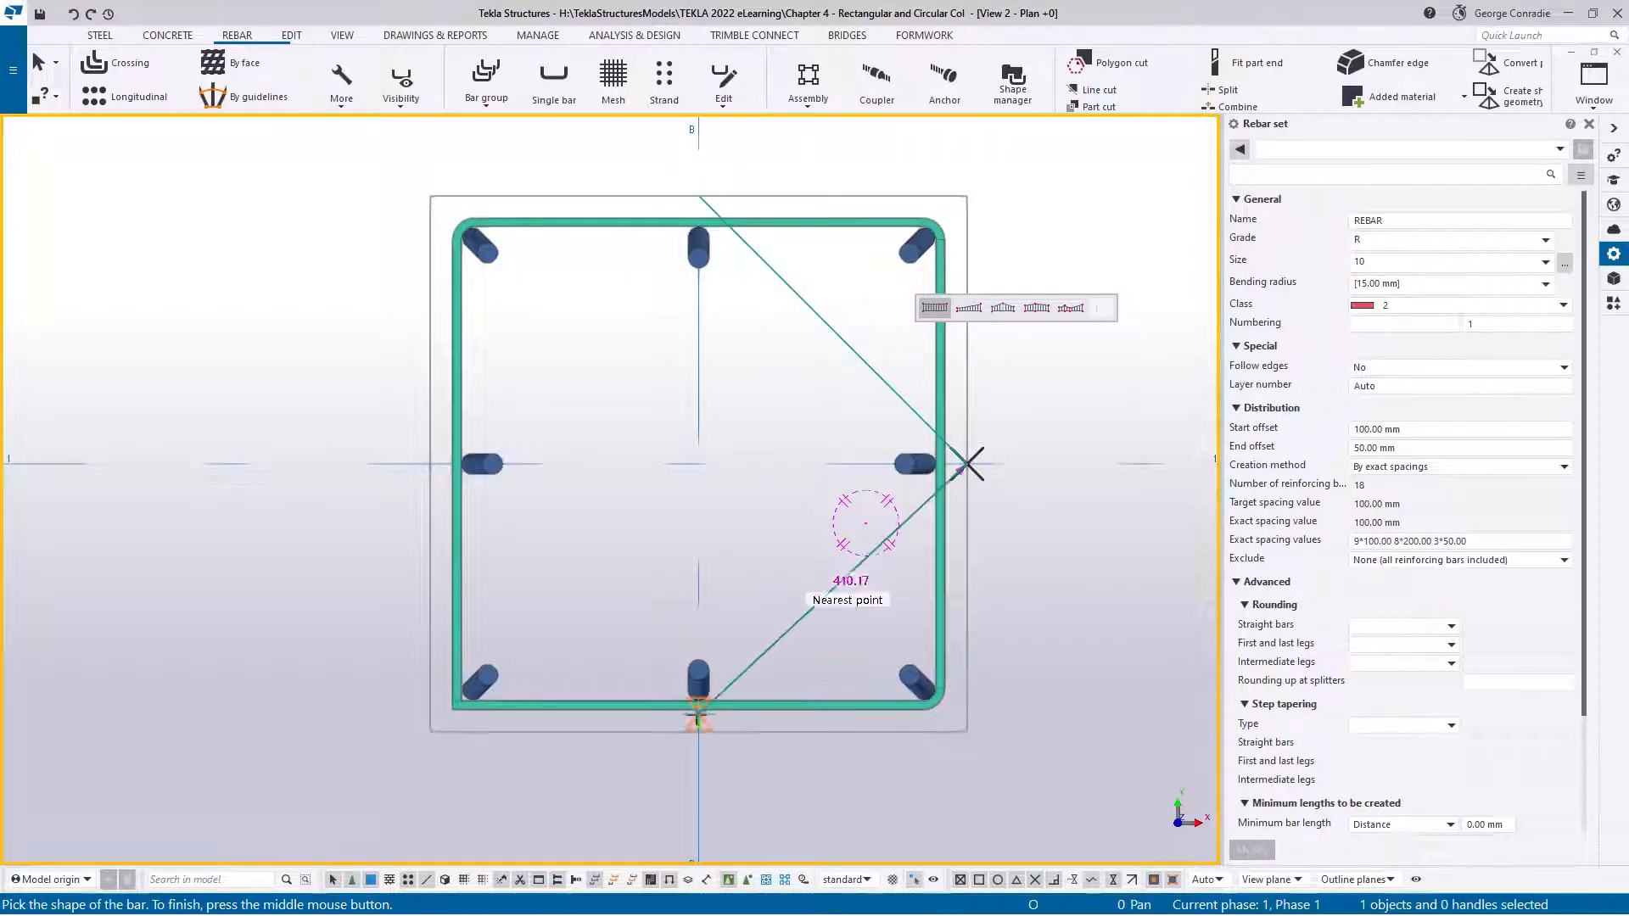
pyautogui.click(698, 731)
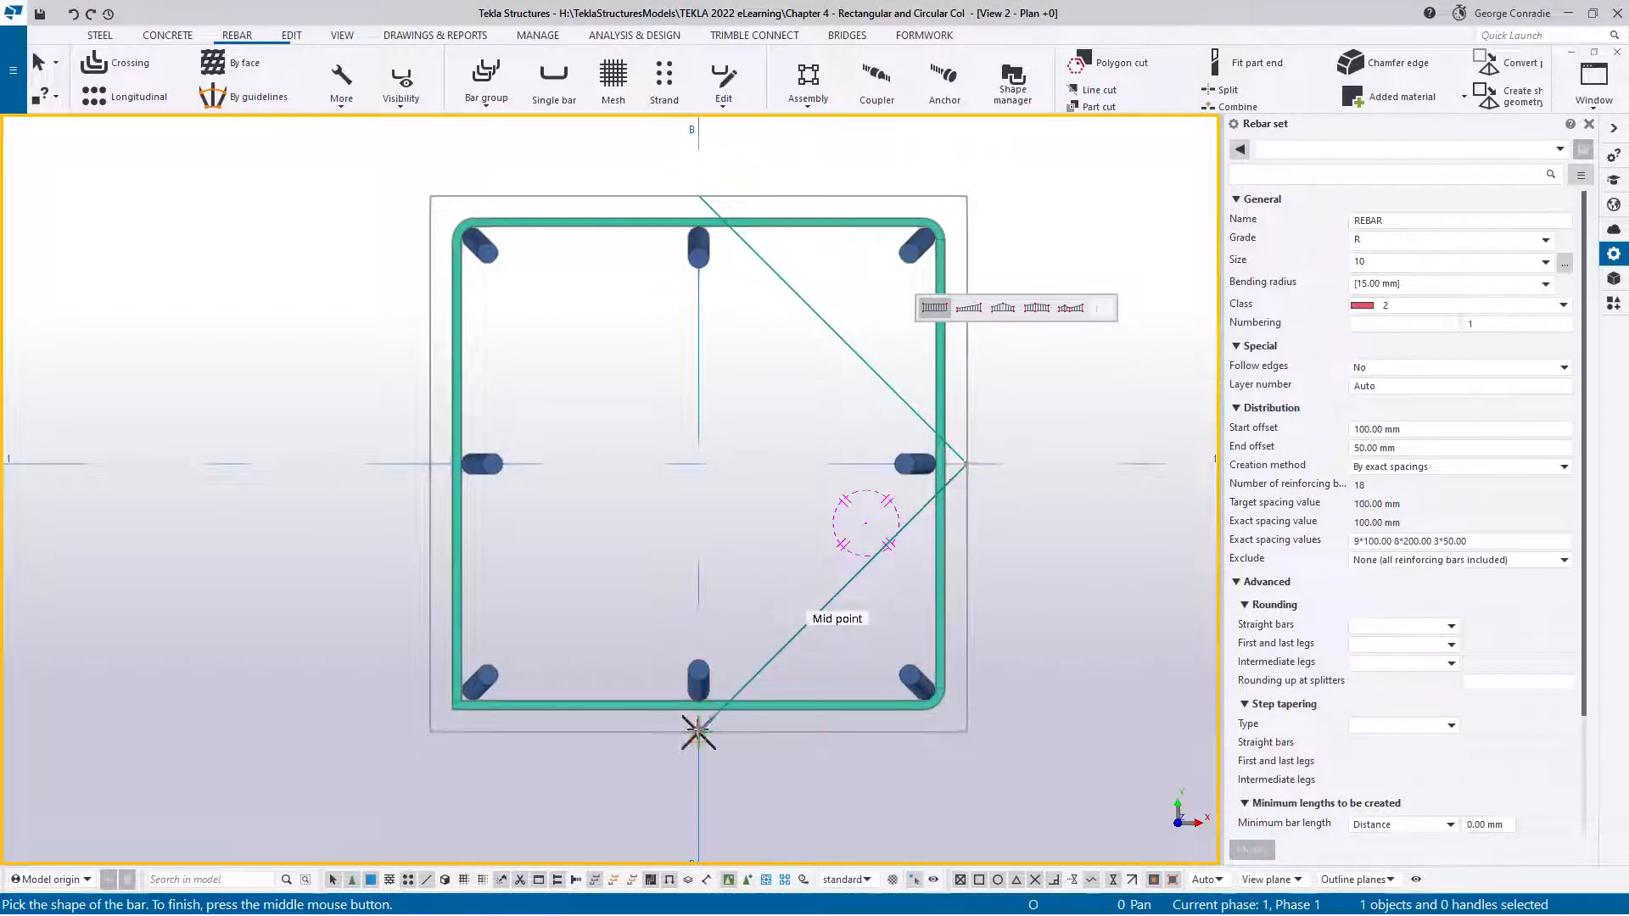
pyautogui.click(426, 464)
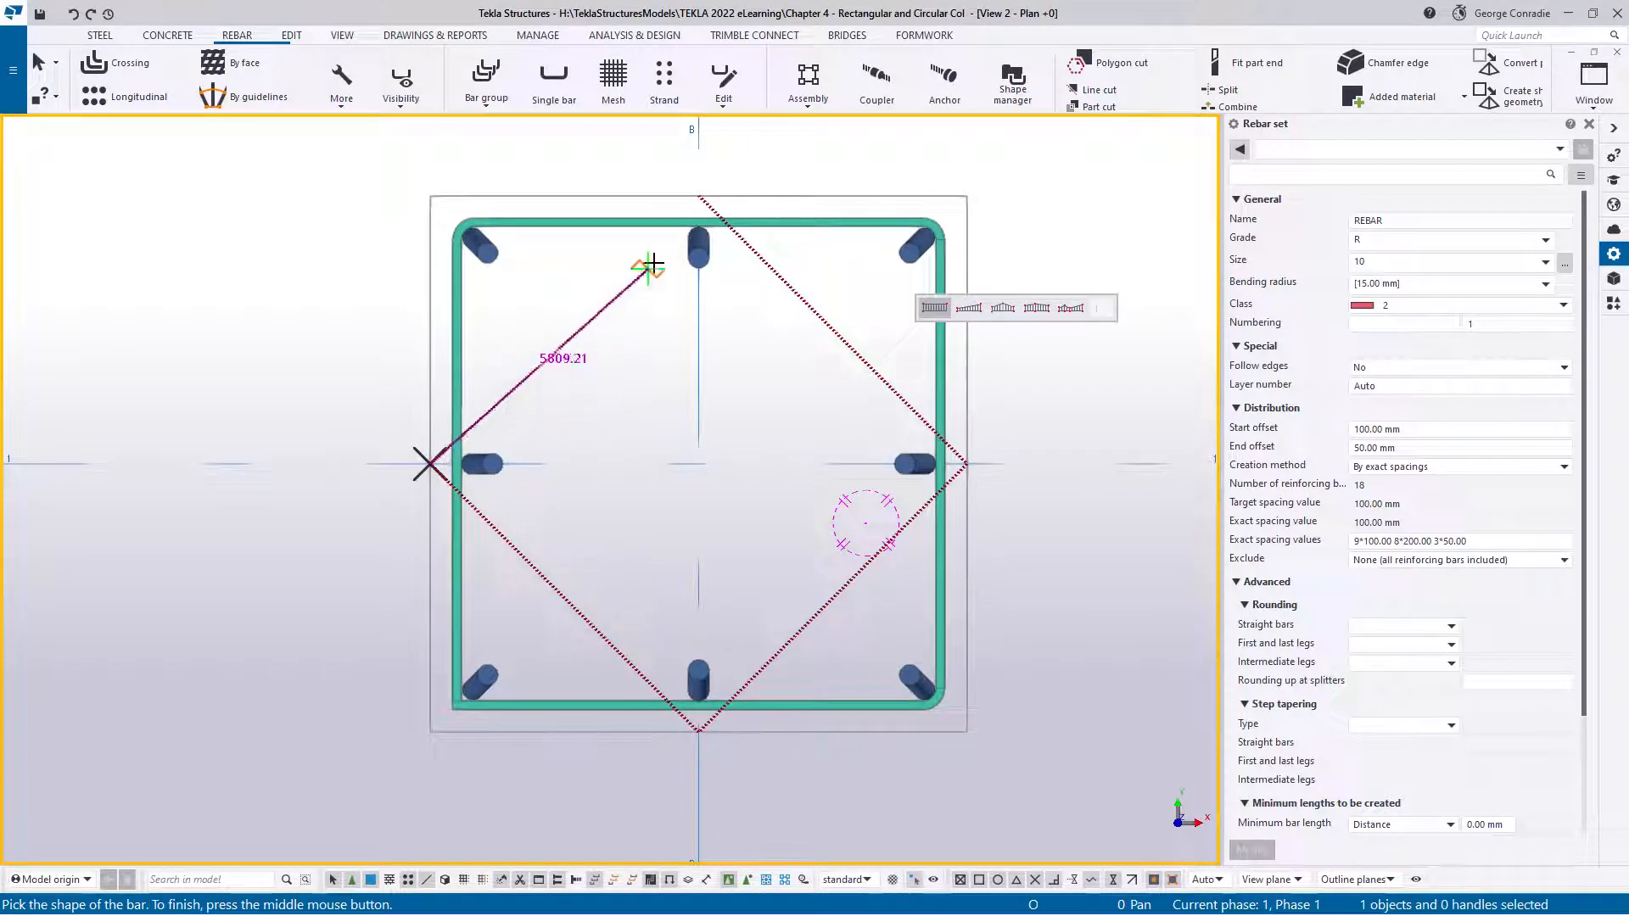
pyautogui.click(698, 197)
pyautogui.middleClick(735, 370)
pyautogui.scroll(-1, 734, 371)
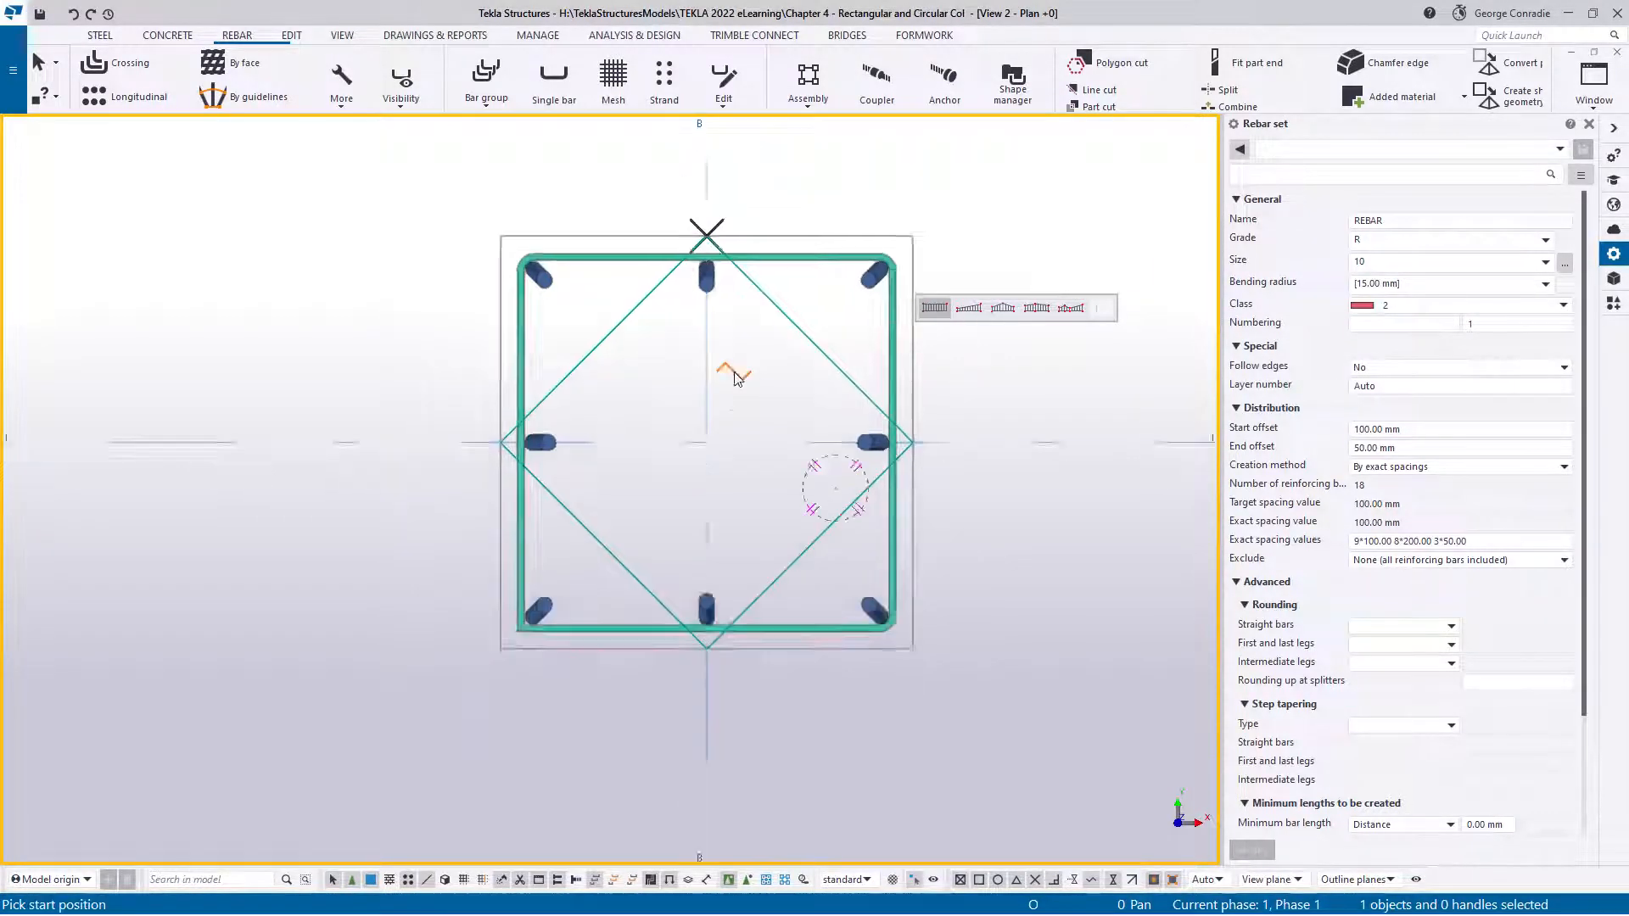
# Step: Distribute the diamond ties over the lower column's 2800 mm height, from its bottom corner to its top corner, and end the command
pyautogui.scroll(-2, 734, 371)
pyautogui.keyDown('ctrl'); pyautogui.moveTo(793, 455); pyautogui.dragTo(714, 375, button='middle'); pyautogui.keyUp('ctrl')
pyautogui.scroll(3, 757, 517)
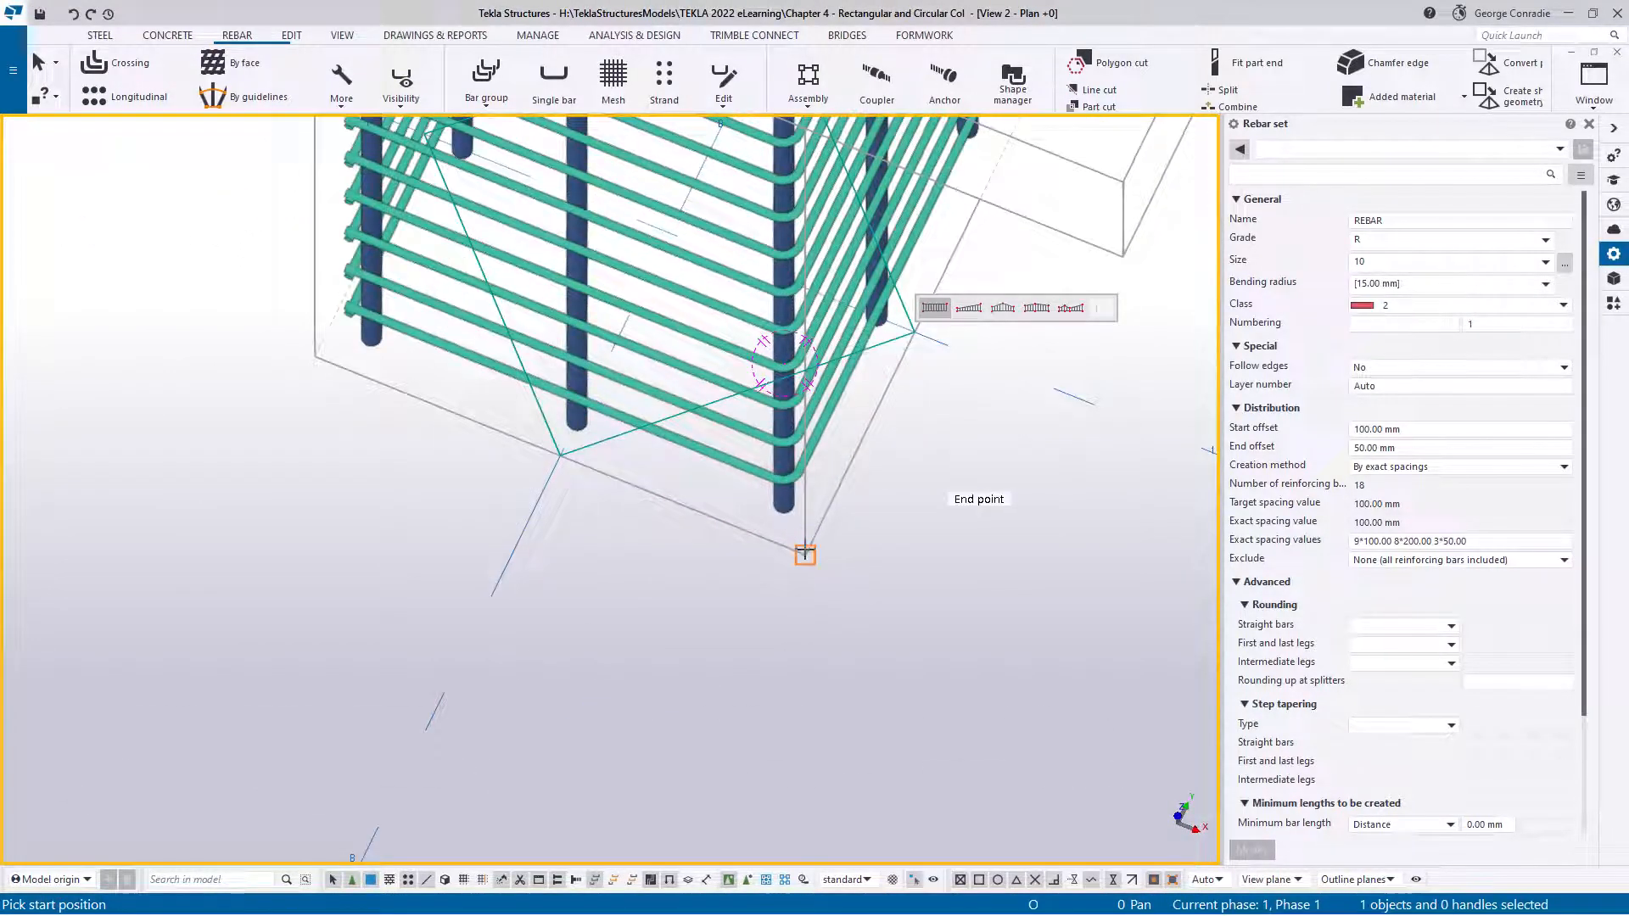
pyautogui.keyDown('ctrl'); pyautogui.moveTo(805, 556); pyautogui.dragTo(822, 502, button='middle'); pyautogui.keyUp('ctrl')
pyautogui.scroll(6, 733, 373)
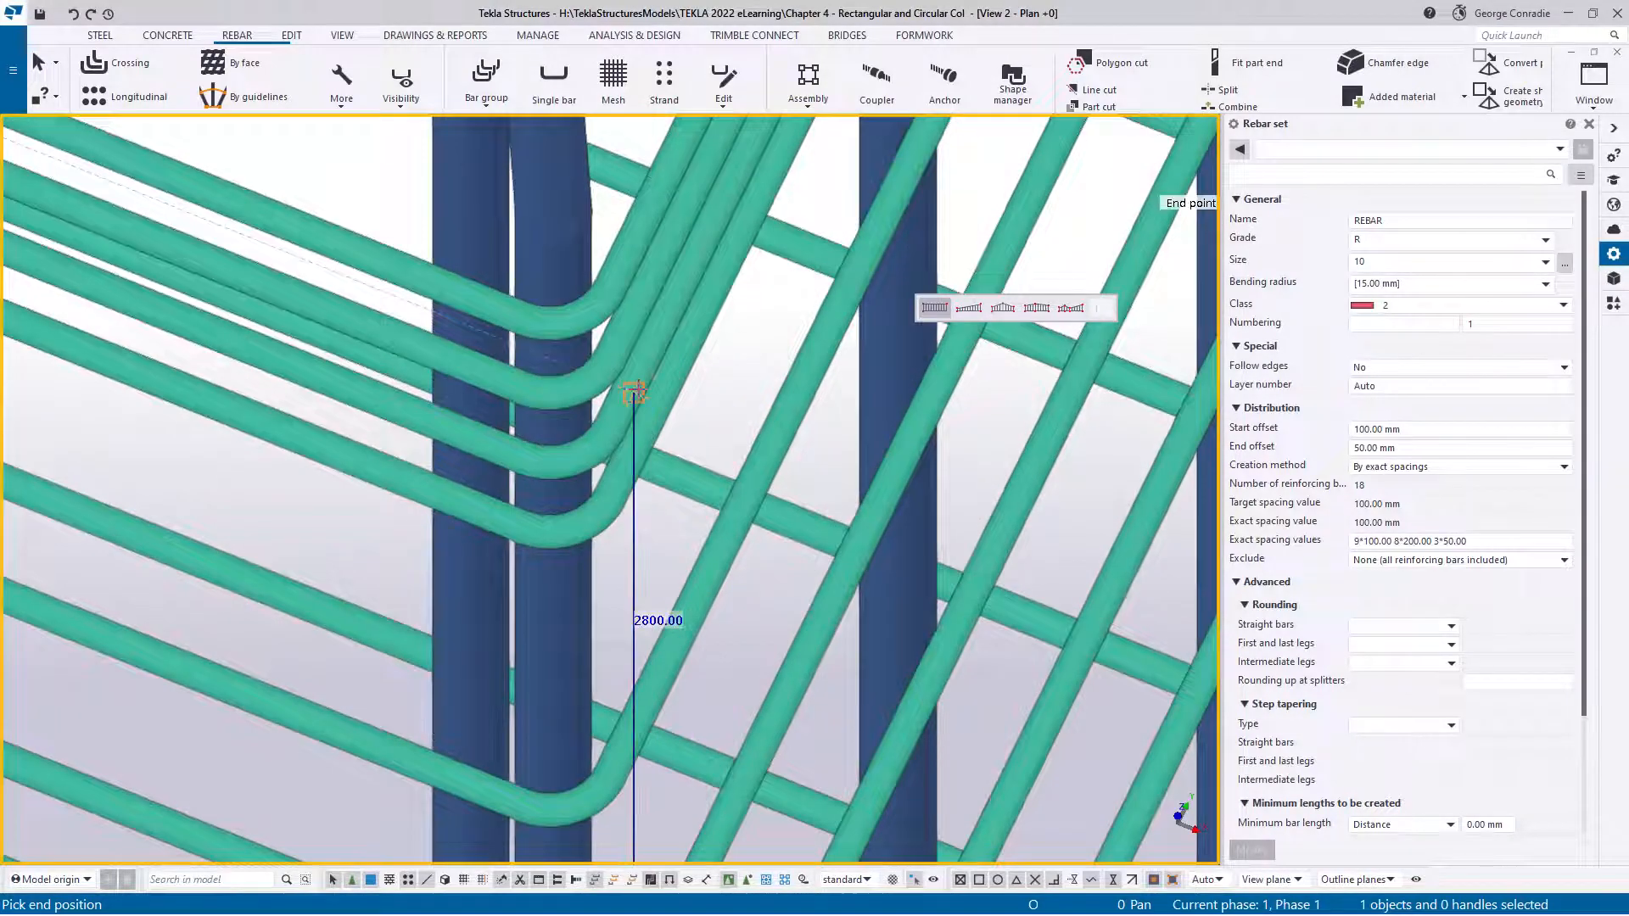
pyautogui.keyDown('ctrl'); pyautogui.moveTo(638, 391); pyautogui.dragTo(666, 410, button='middle'); pyautogui.keyUp('ctrl')
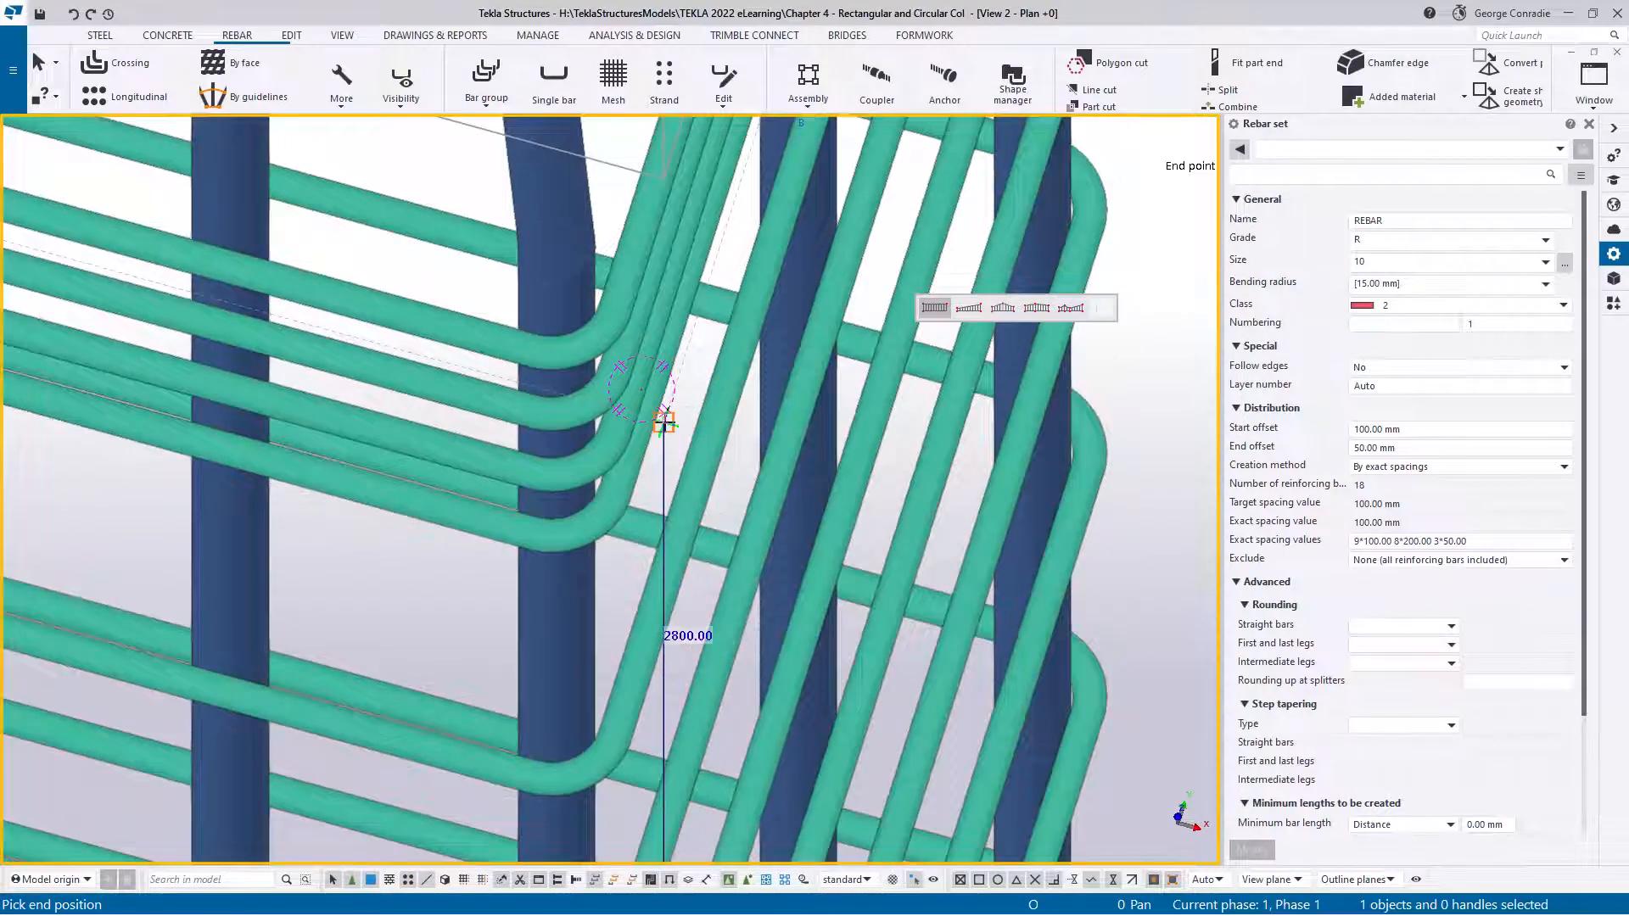
pyautogui.click(664, 421)
pyautogui.rightClick(894, 394)
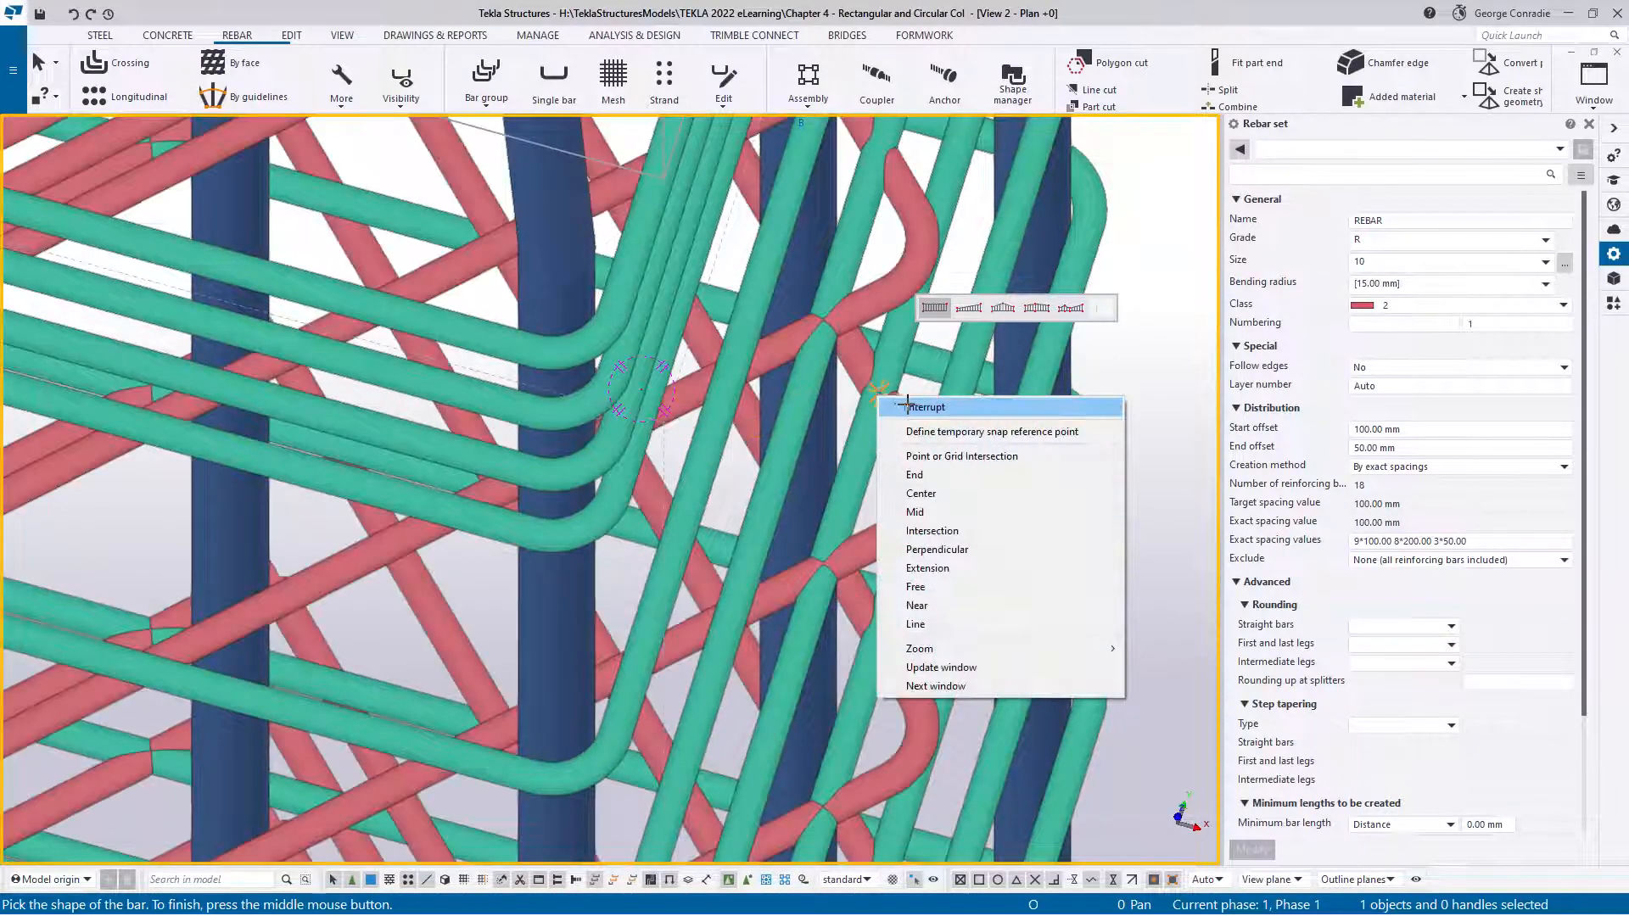
pyautogui.click(916, 404)
# Step: Return to the straight plan view, turn on leg face visibility and reselect the diamond tie set
pyautogui.scroll(-4, 1077, 426)
pyautogui.scroll(-8, 1052, 415)
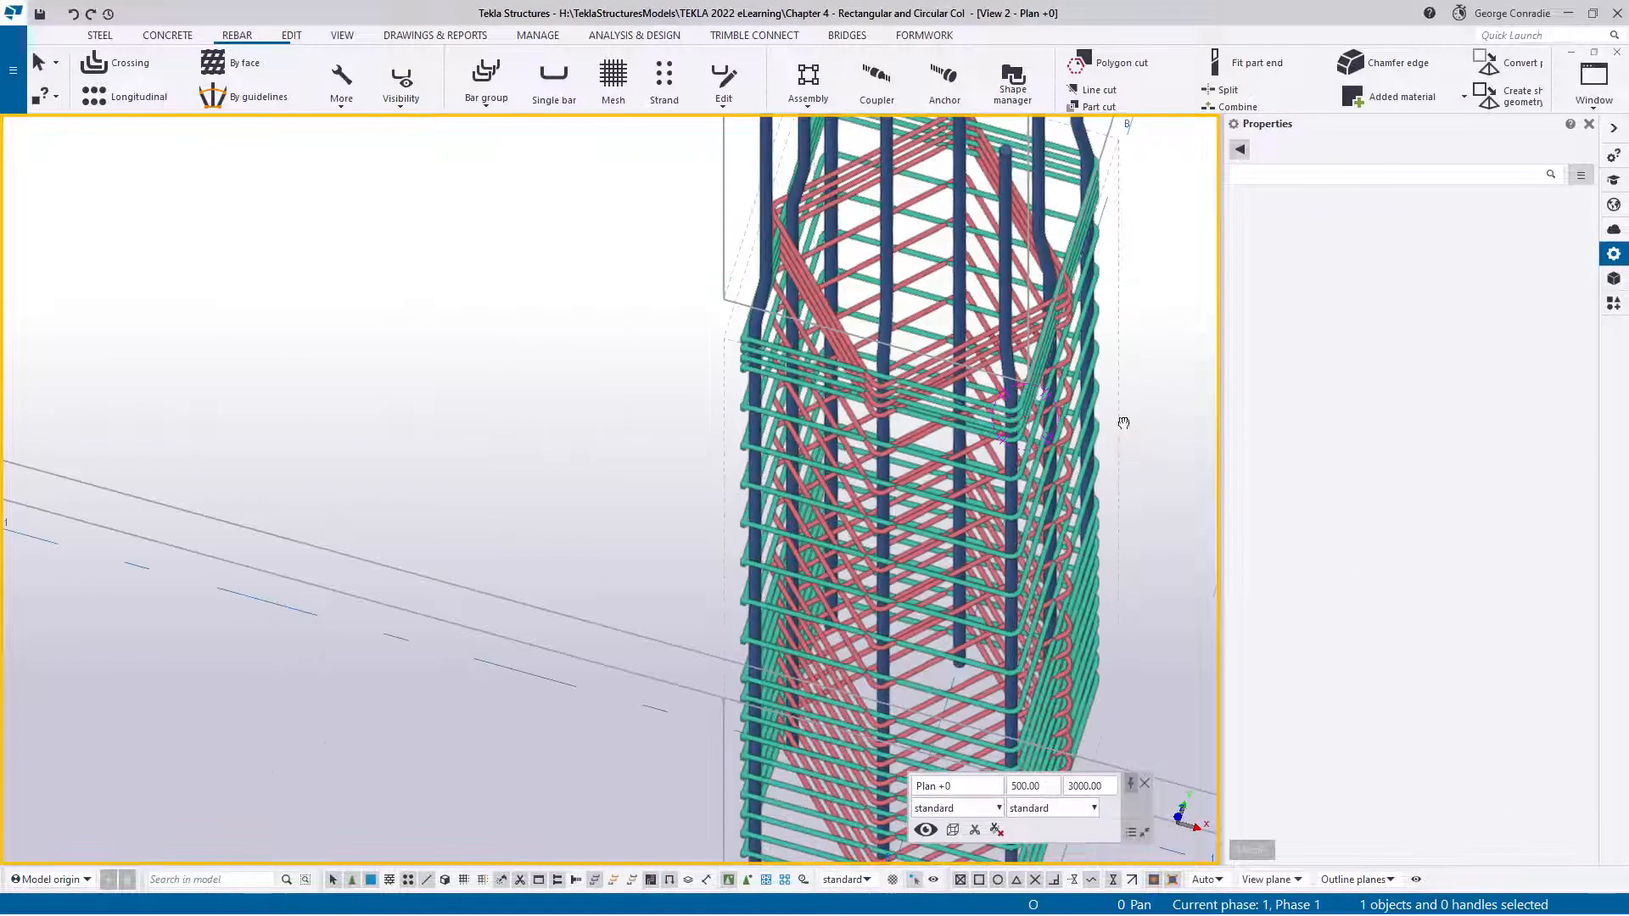
pyautogui.keyDown('ctrl'); pyautogui.moveTo(998, 381); pyautogui.dragTo(1020, 385, button='middle'); pyautogui.keyUp('ctrl')
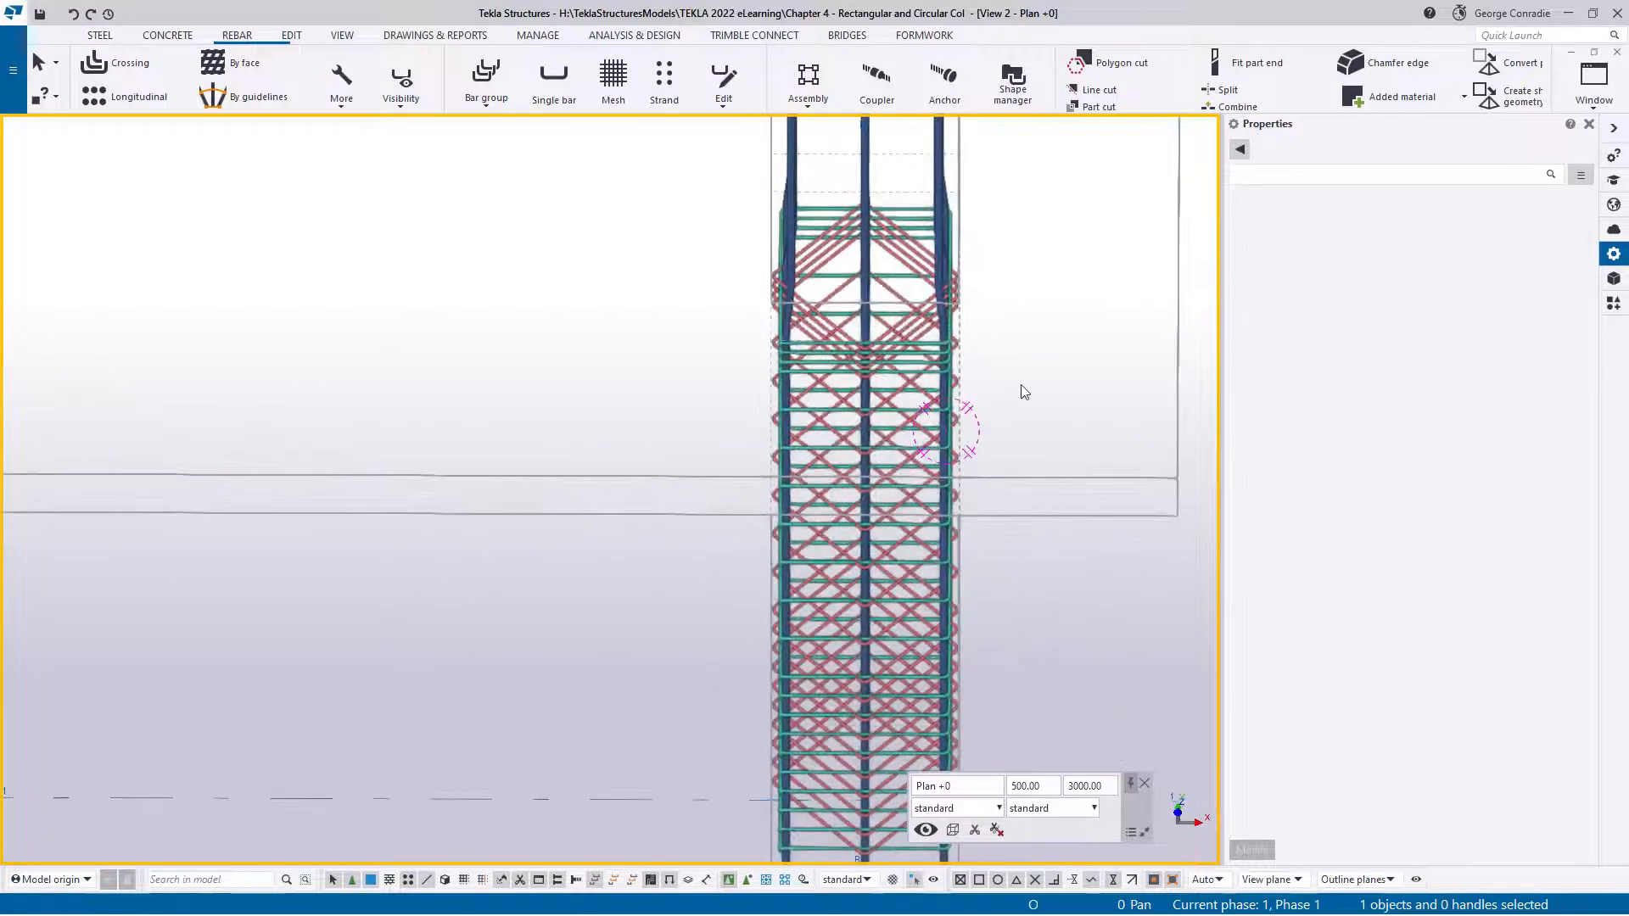
pyautogui.hotkey('ctrl', 'p')
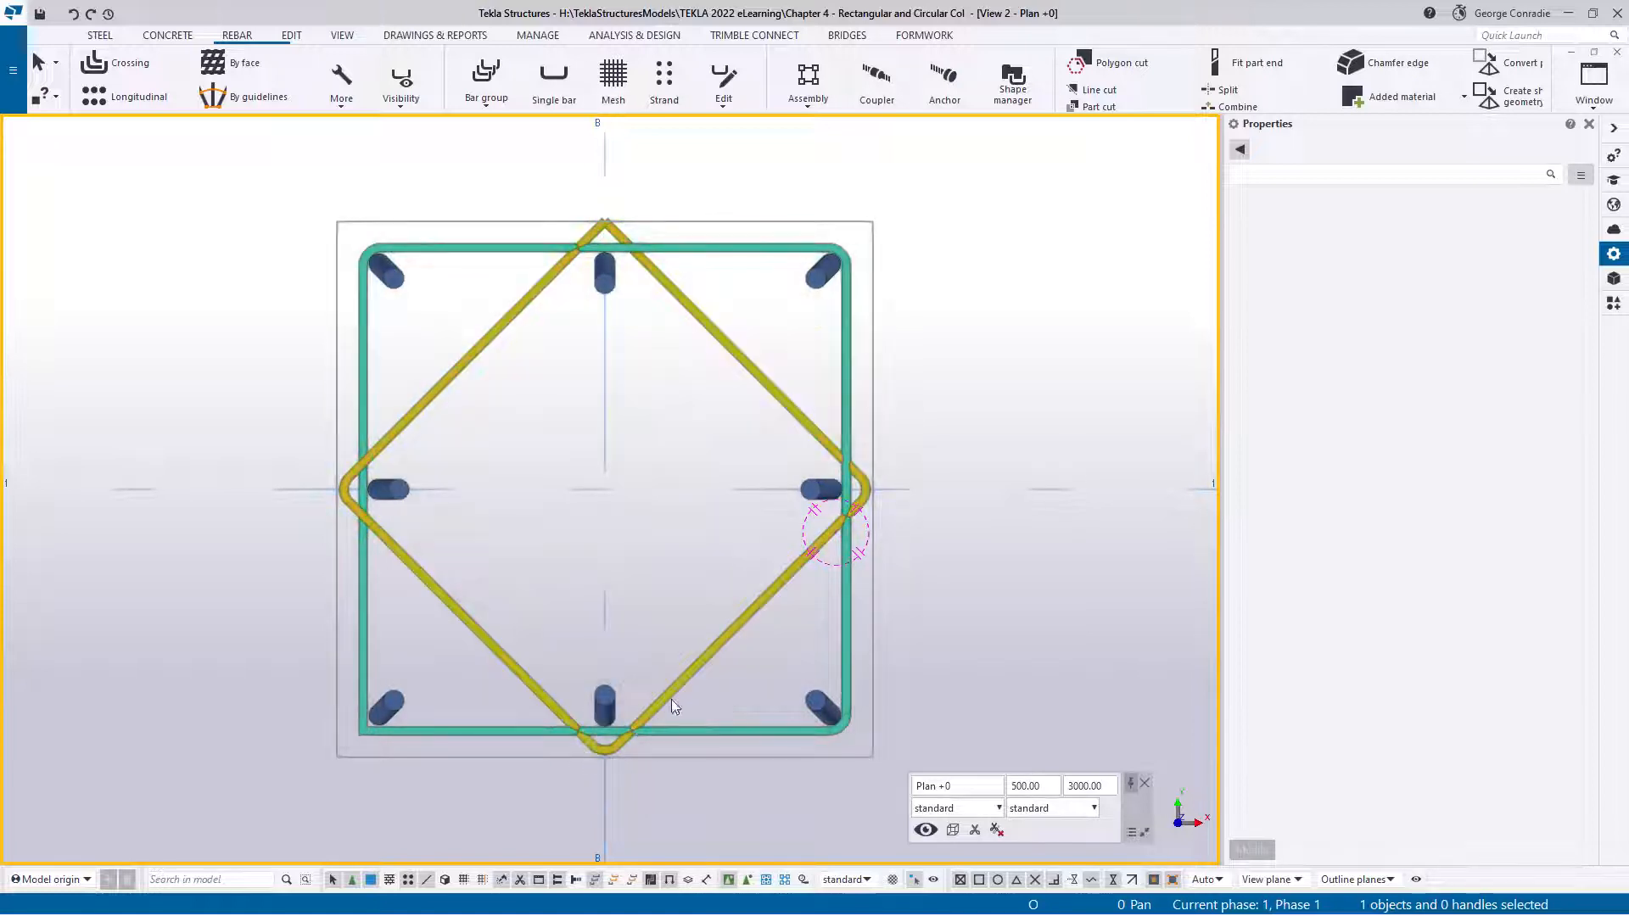
pyautogui.click(669, 701)
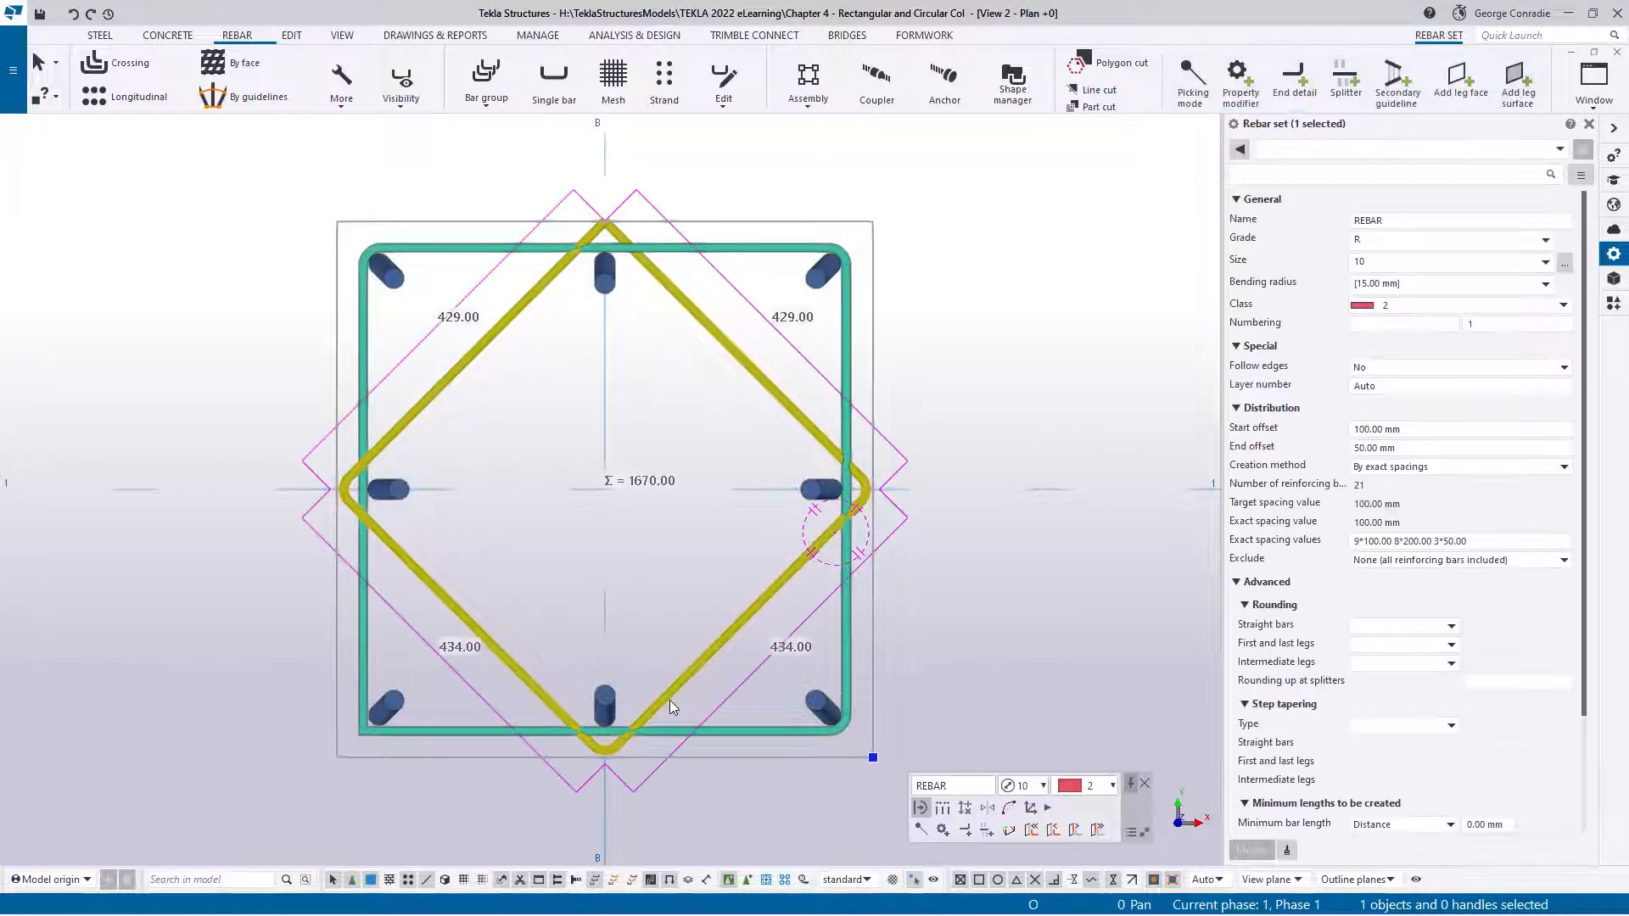
pyautogui.click(388, 91)
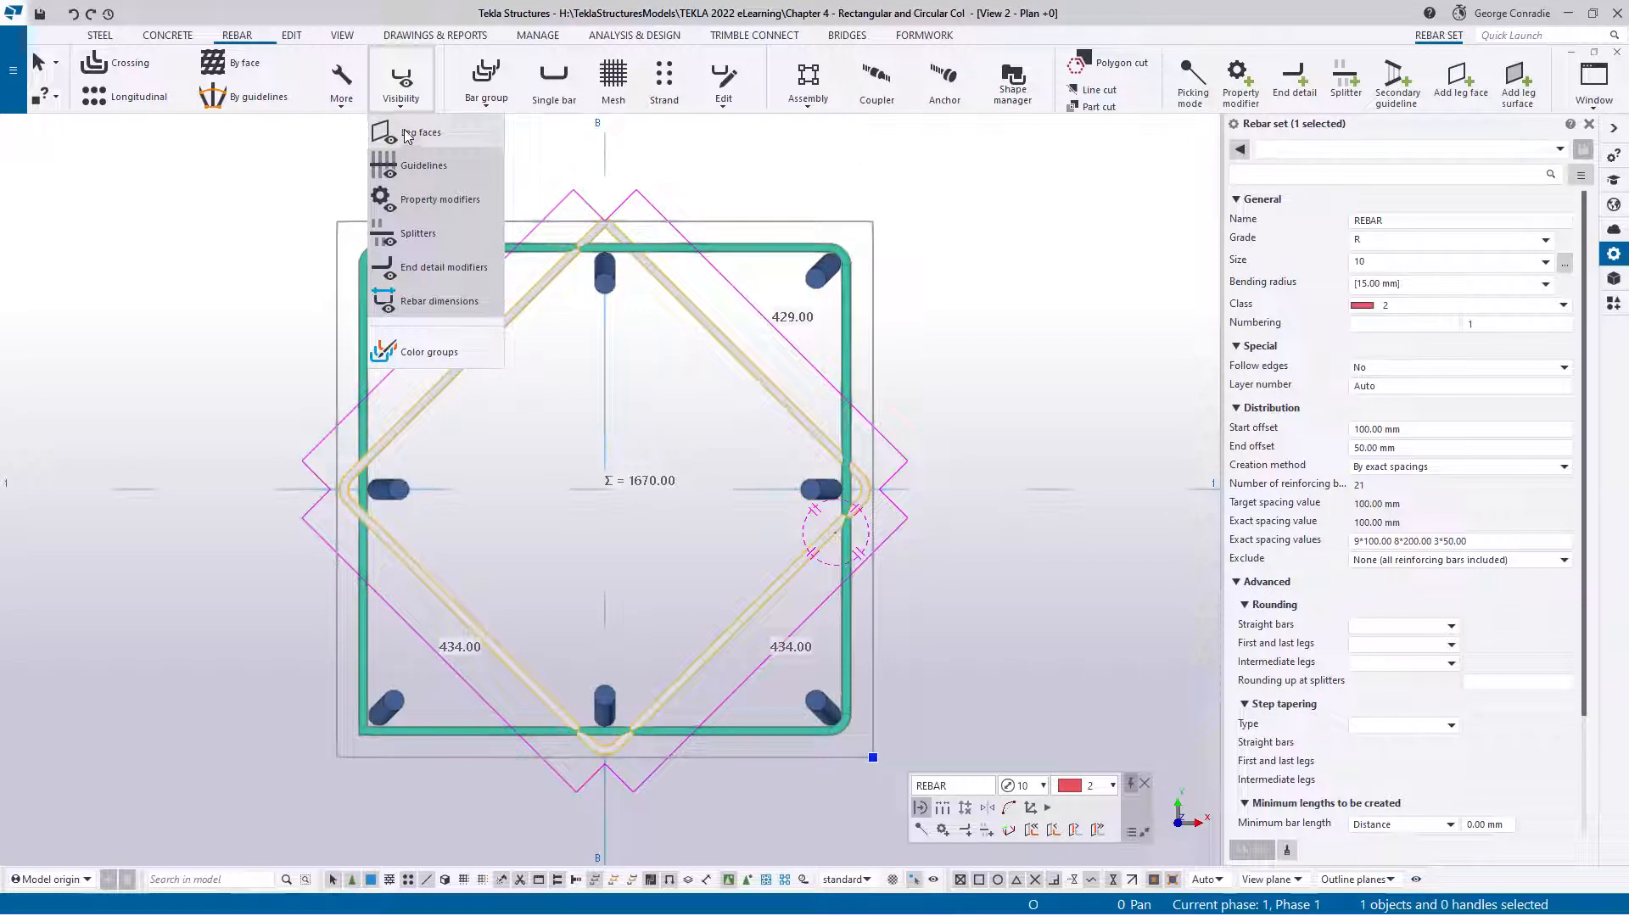
pyautogui.click(408, 134)
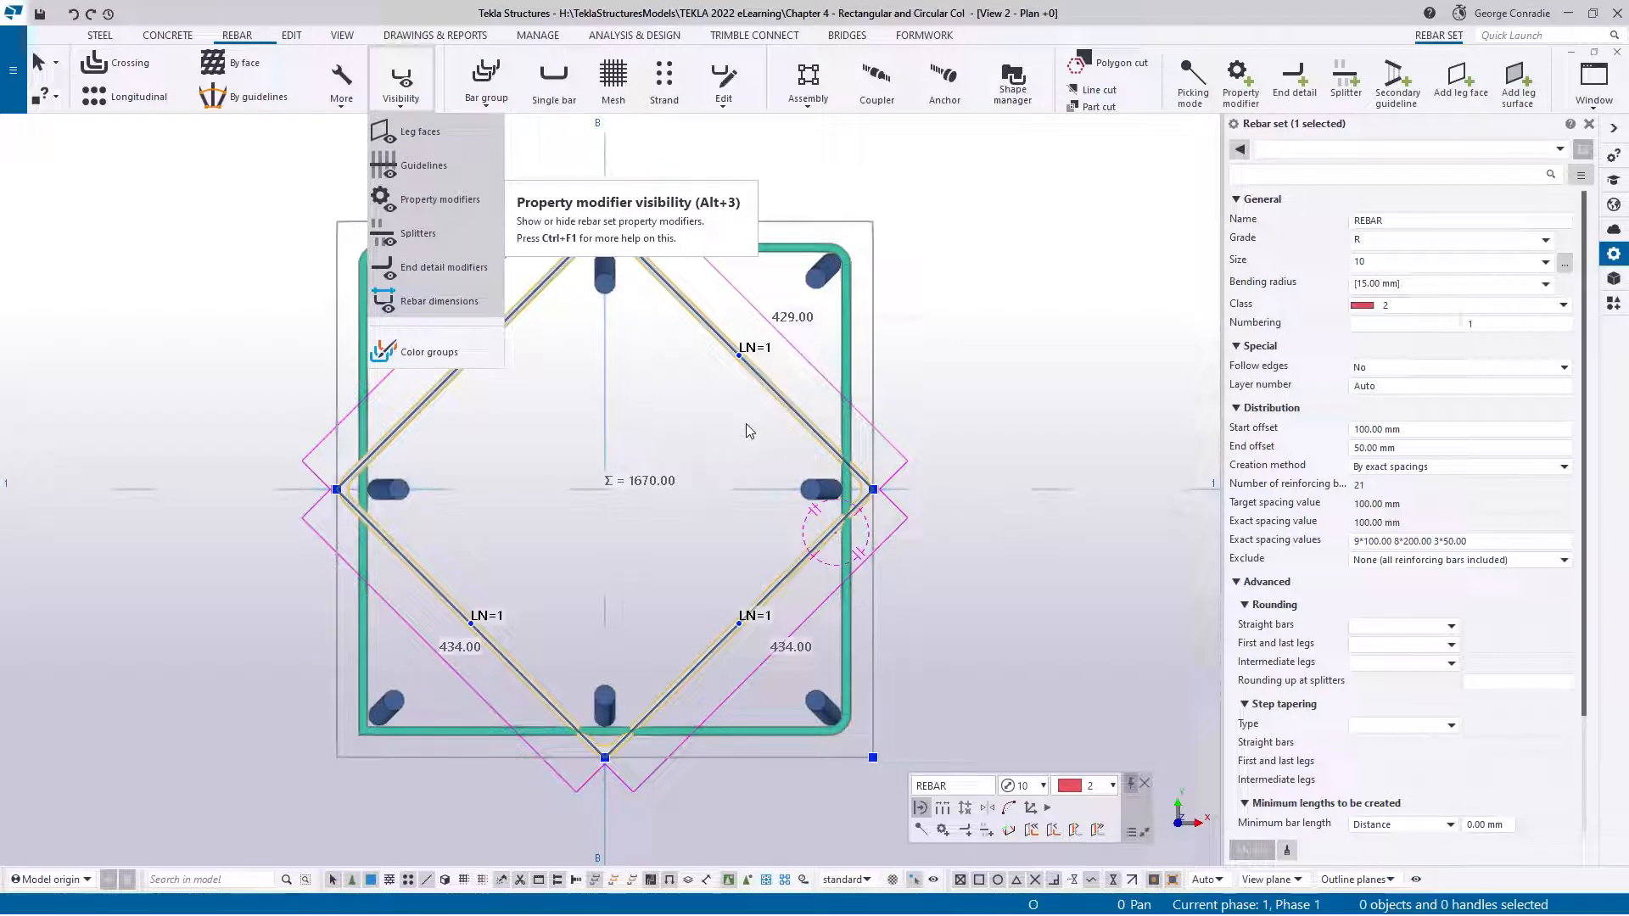
pyautogui.click(828, 177)
pyautogui.click(1105, 347)
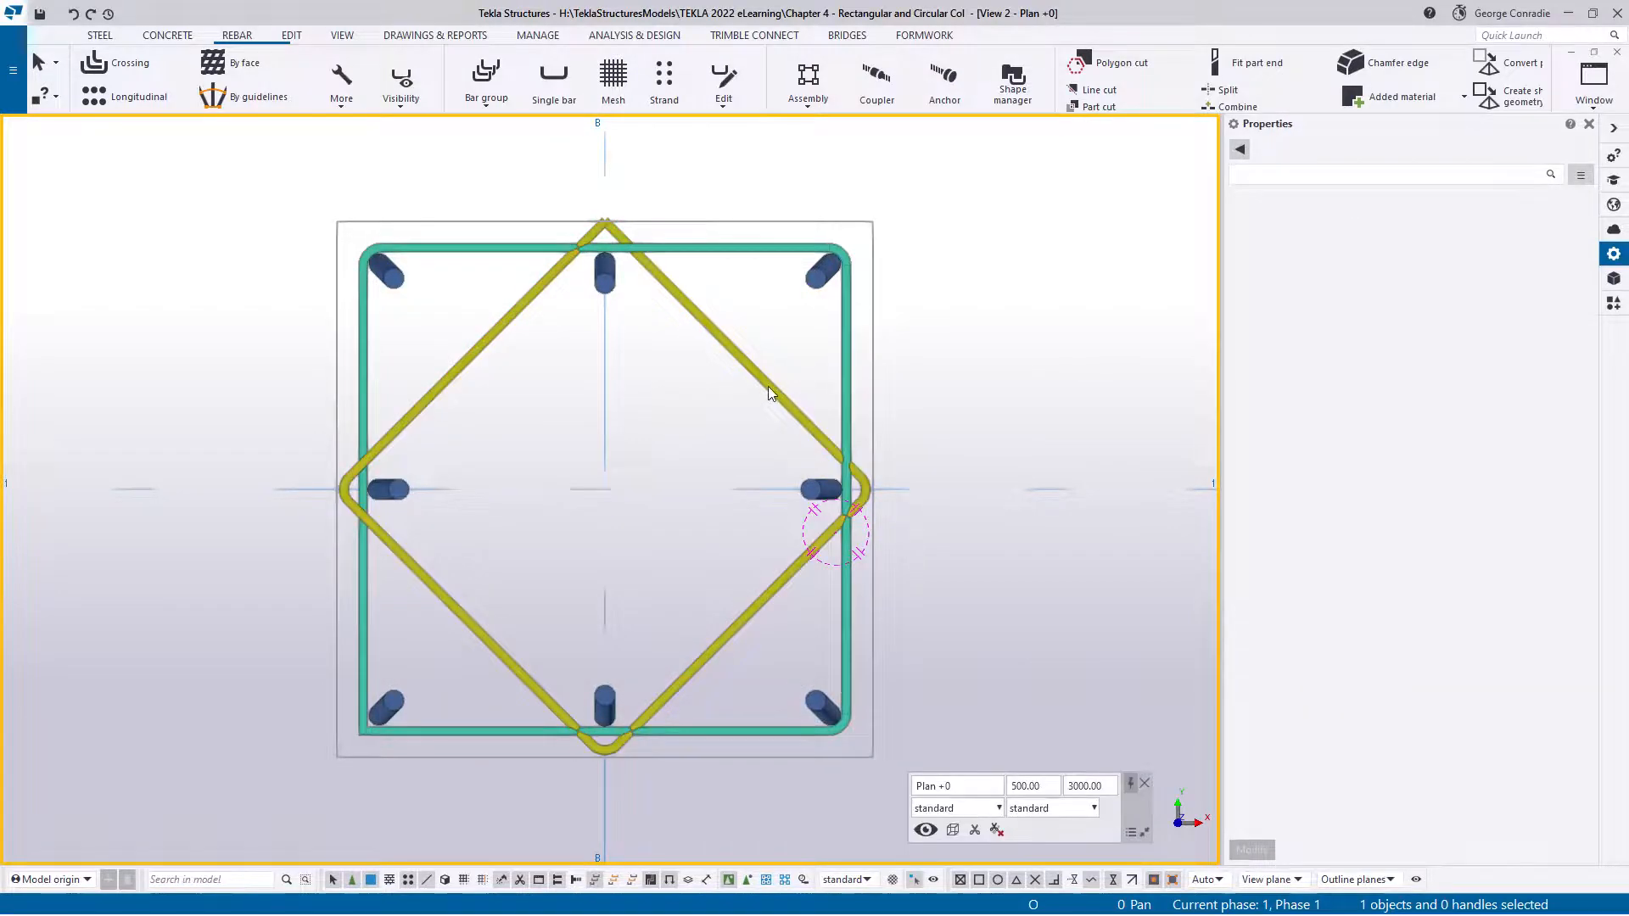
pyautogui.click(768, 387)
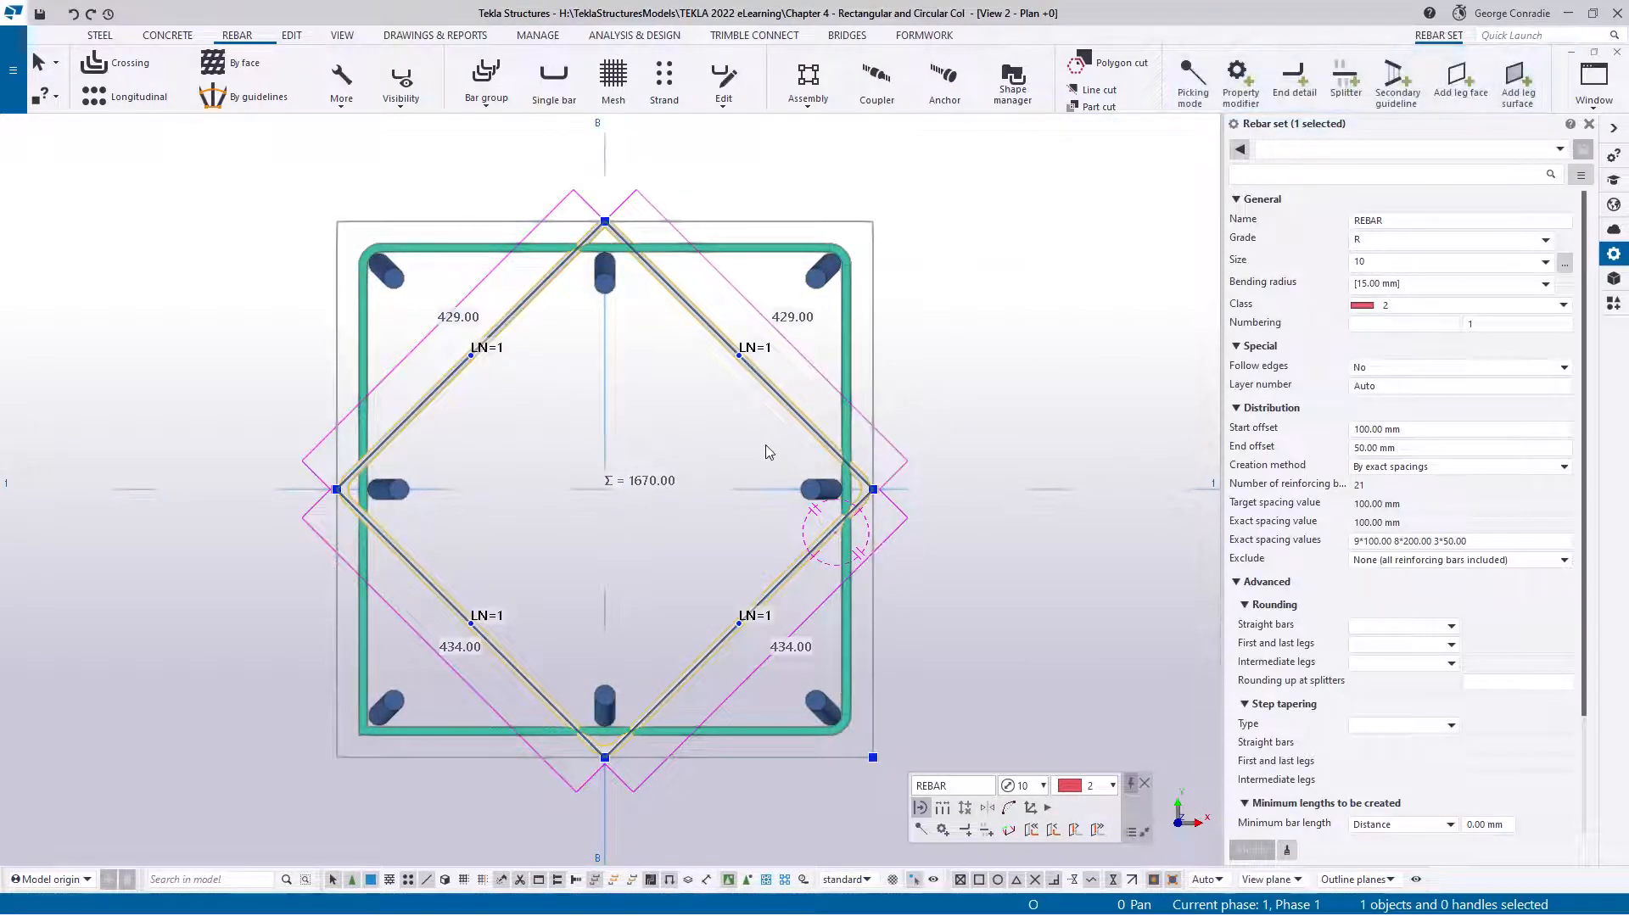
# Step: Set an additional offset of 15 mm on the diamond tie set's lower-left leg face as seen in plan
pyautogui.keyDown('ctrl'); pyautogui.moveTo(766, 446); pyautogui.dragTo(679, 677, button='middle'); pyautogui.keyUp('ctrl')
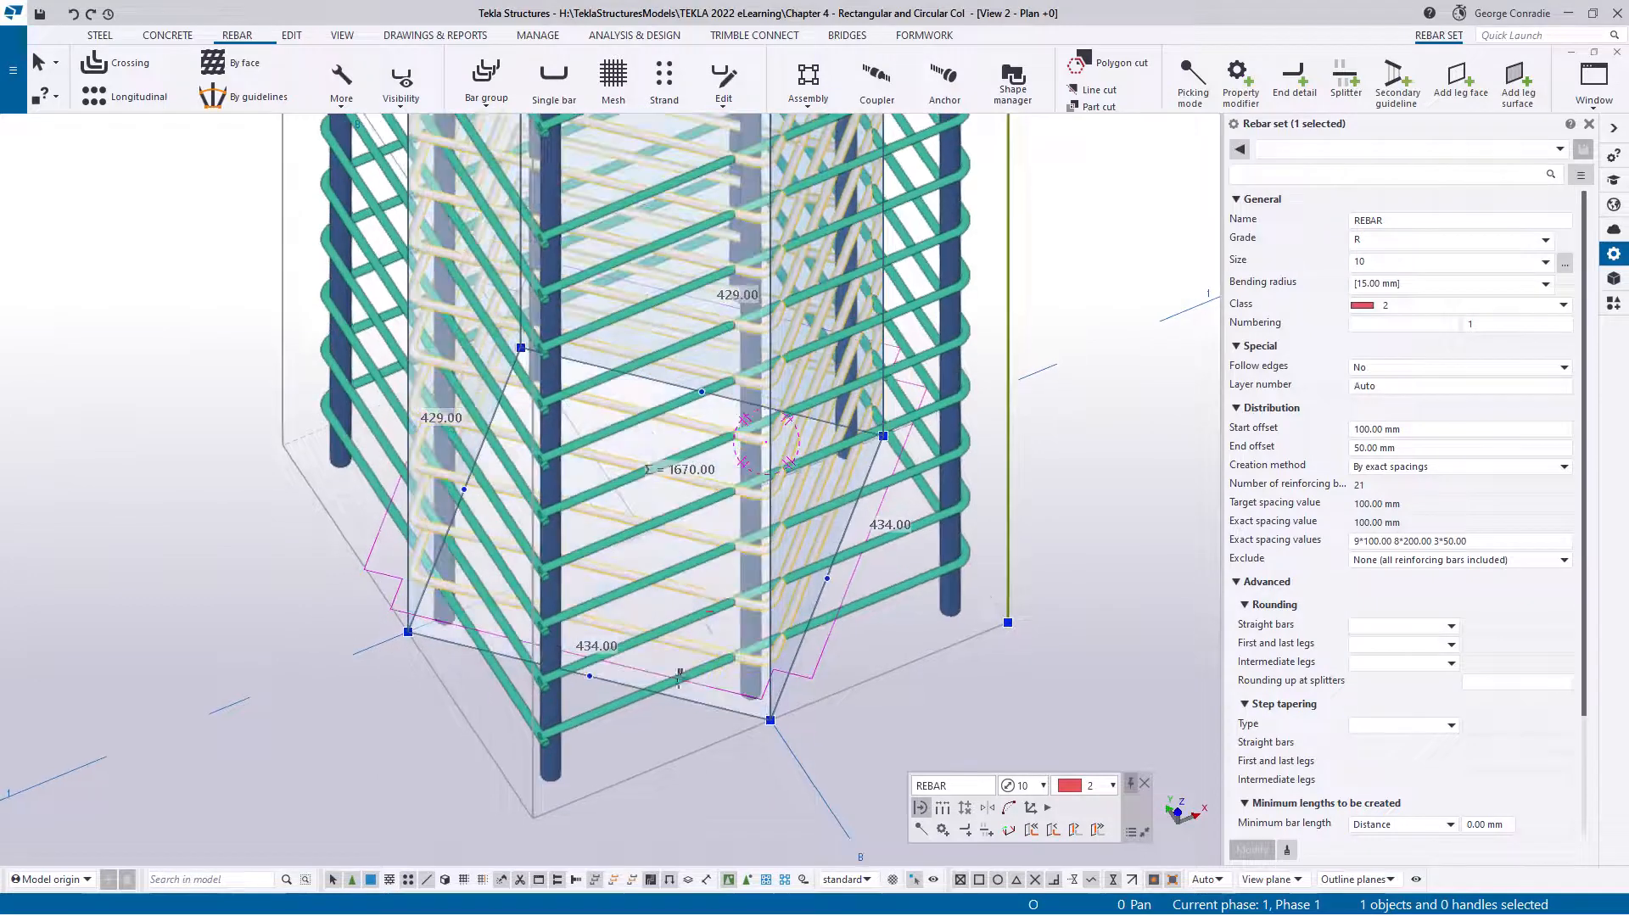
pyautogui.scroll(3, 678, 677)
pyautogui.click(667, 616)
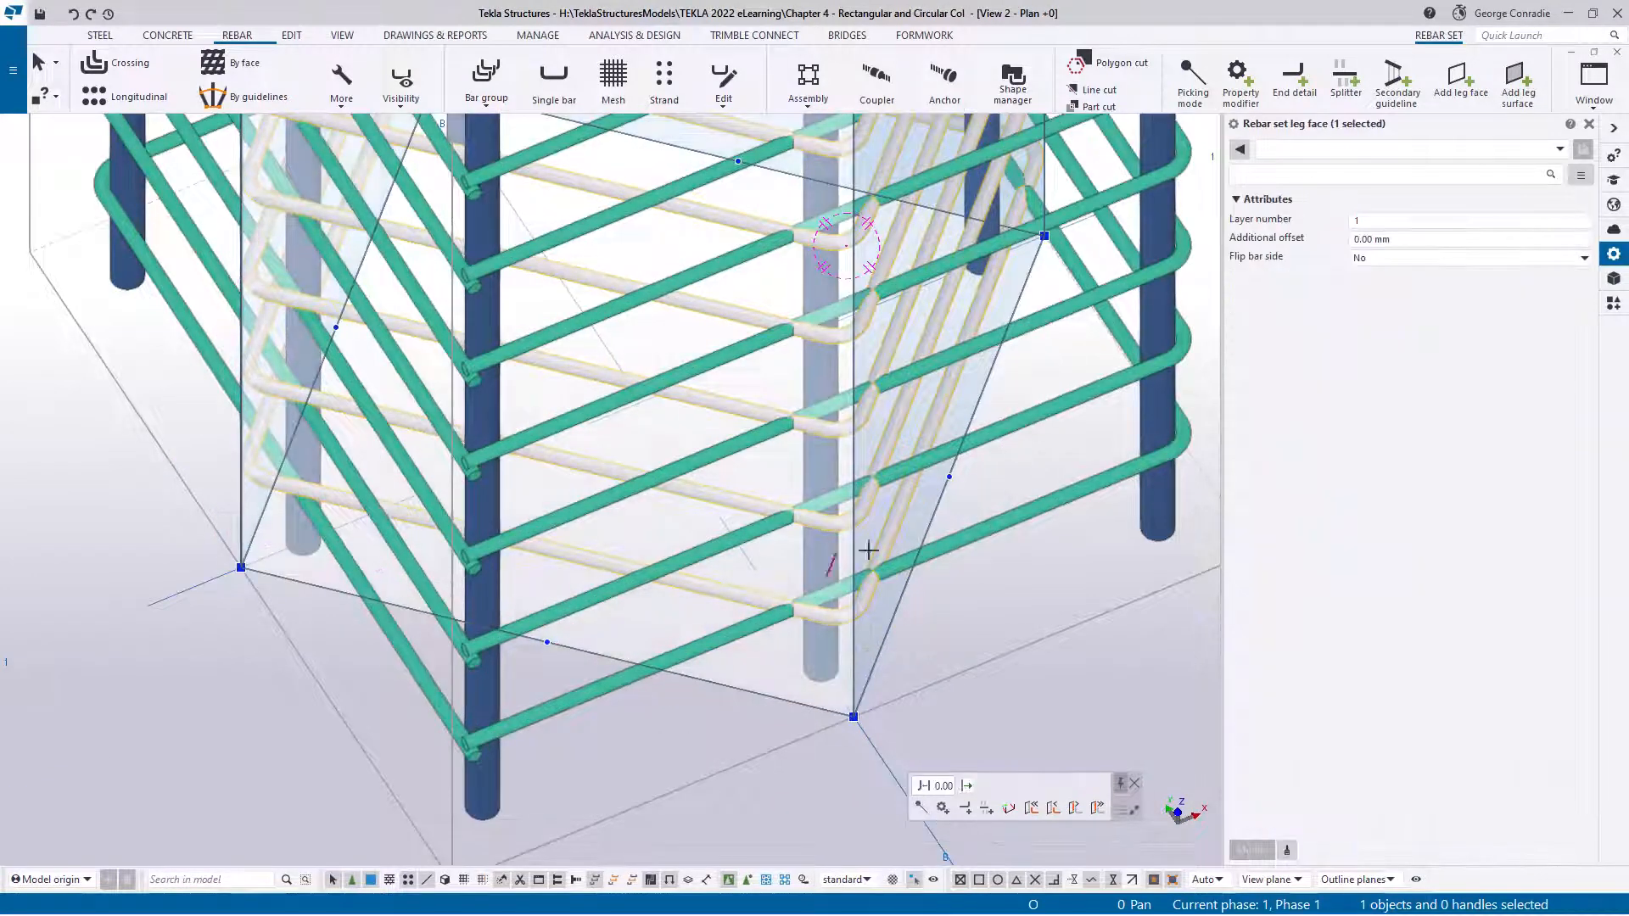
pyautogui.click(1405, 239)
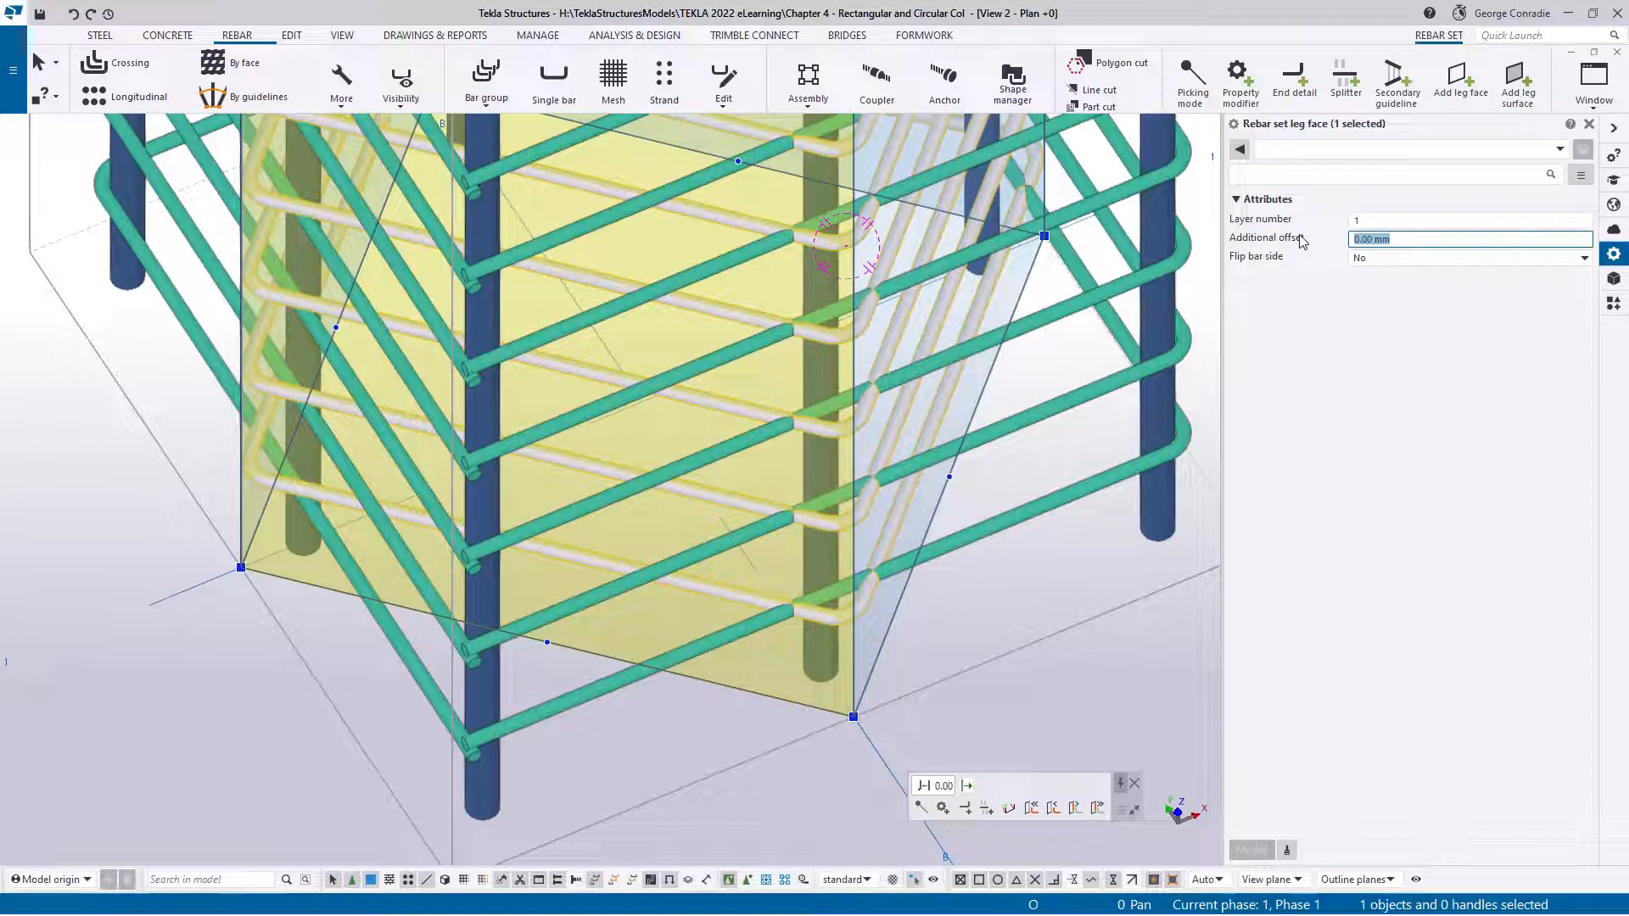
pyautogui.write('15')
pyautogui.press('Return')
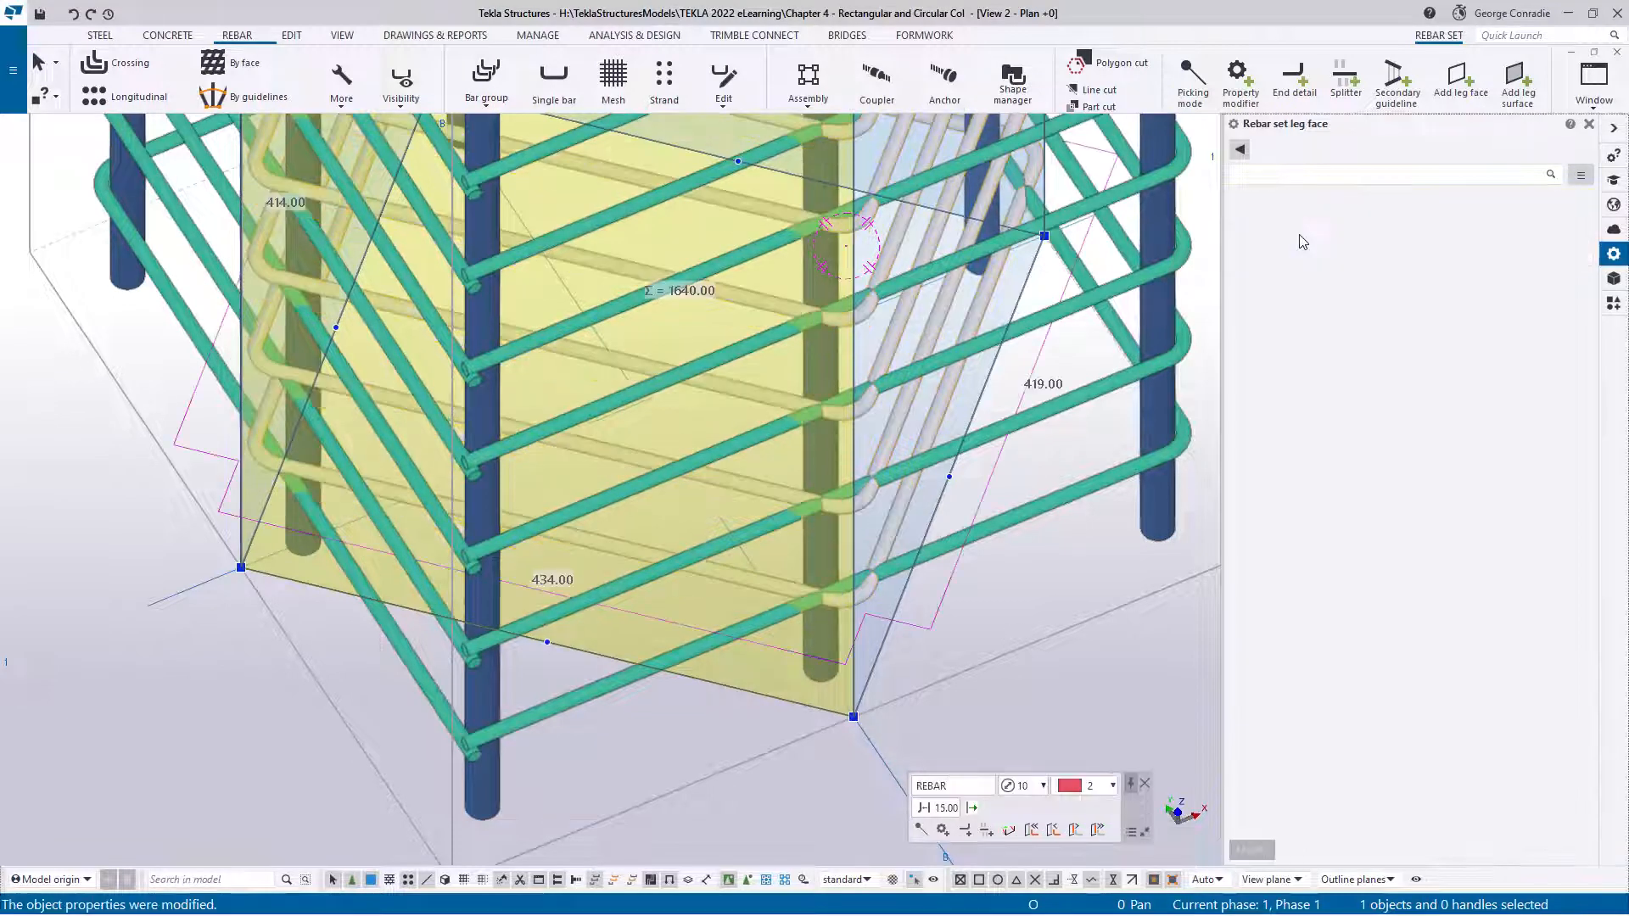
# Step: Set an additional offset of 15 mm on the diamond tie set's lower-right leg face as seen in plan
pyautogui.click(920, 490)
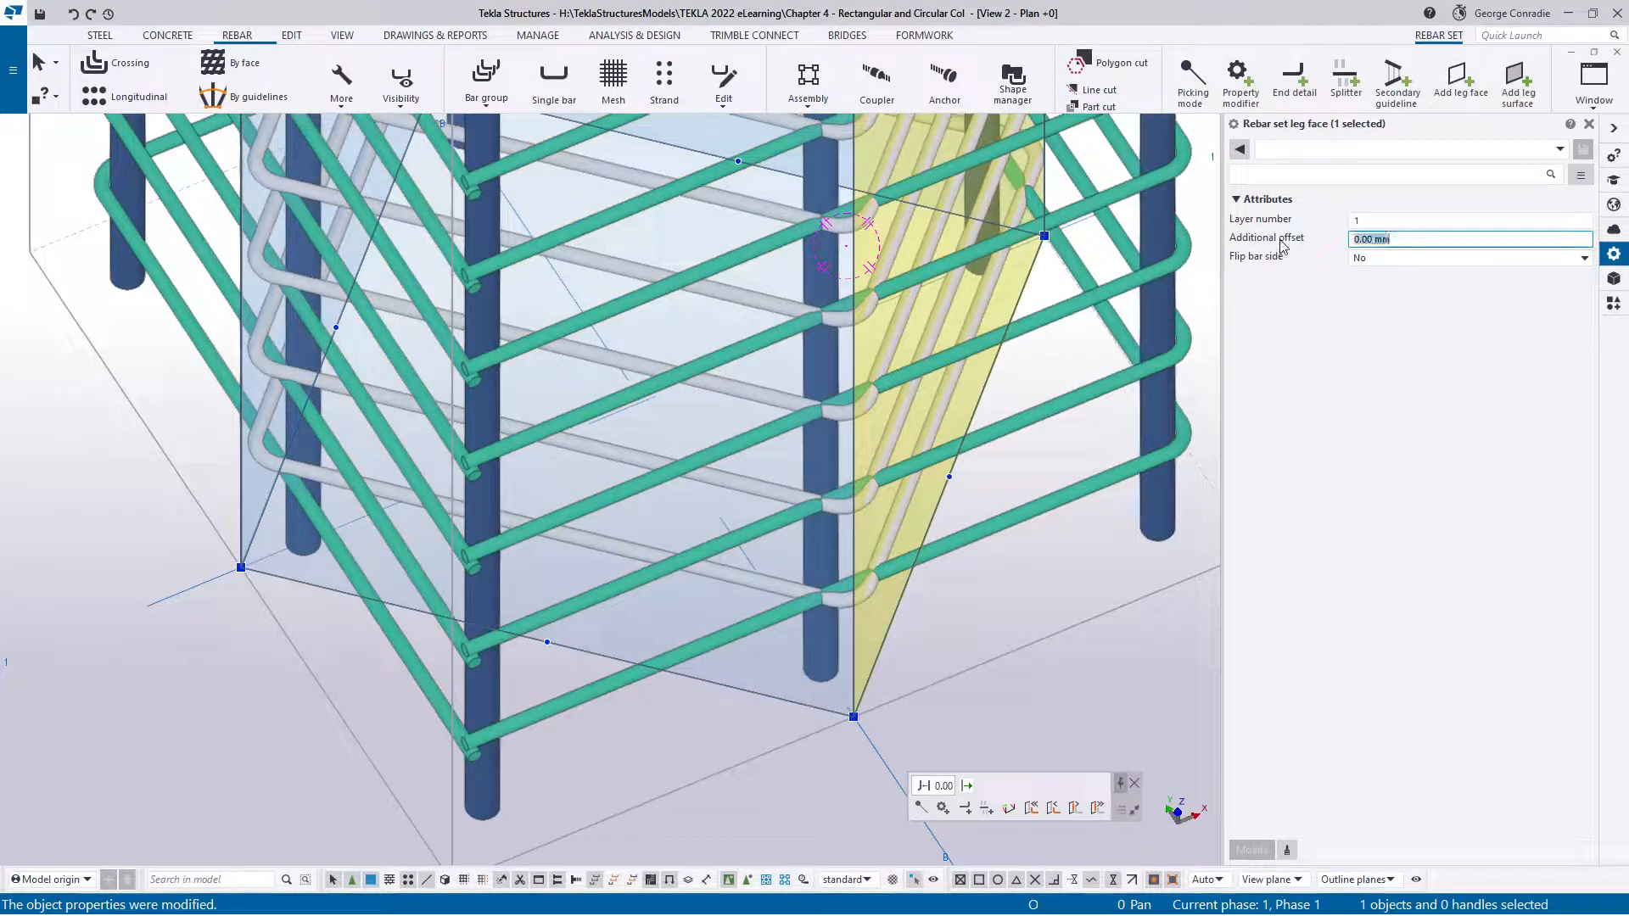
pyautogui.write('15')
pyautogui.press('Return')
# Step: Set an additional offset of 15 mm on the diamond tie set's upper-left leg face as seen in plan
pyautogui.scroll(-3, 753, 584)
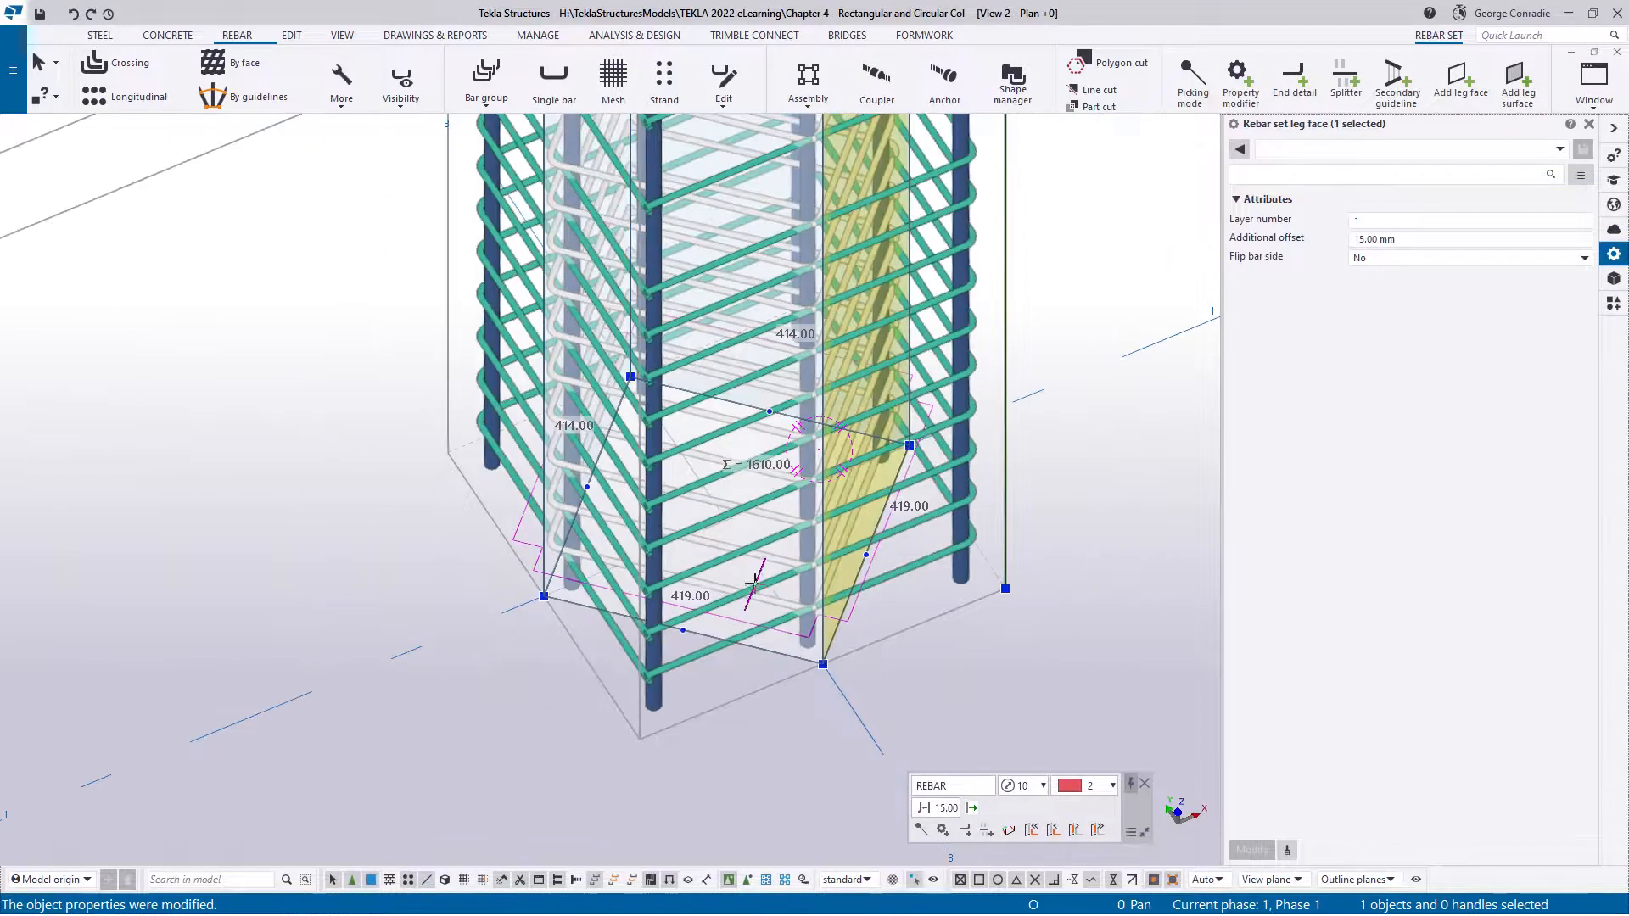
pyautogui.keyDown('ctrl'); pyautogui.moveTo(754, 583); pyautogui.dragTo(1104, 565, button='middle'); pyautogui.keyUp('ctrl')
pyautogui.moveTo(508, 723); pyautogui.dragTo(590, 619, button='middle')
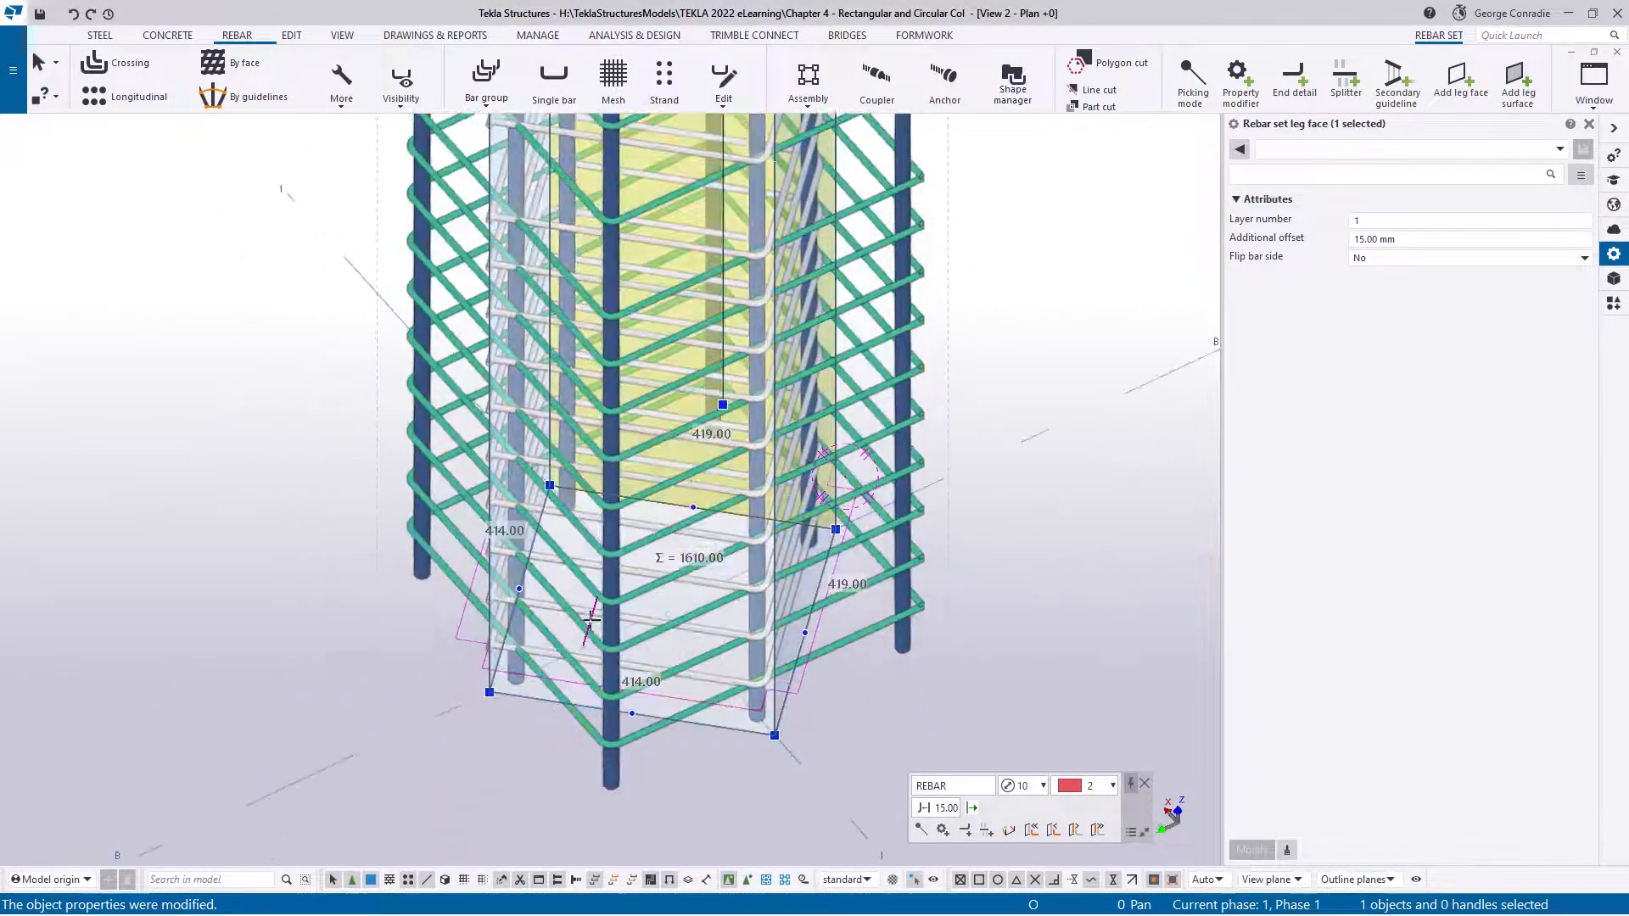
pyautogui.scroll(4, 542, 691)
pyautogui.click(536, 695)
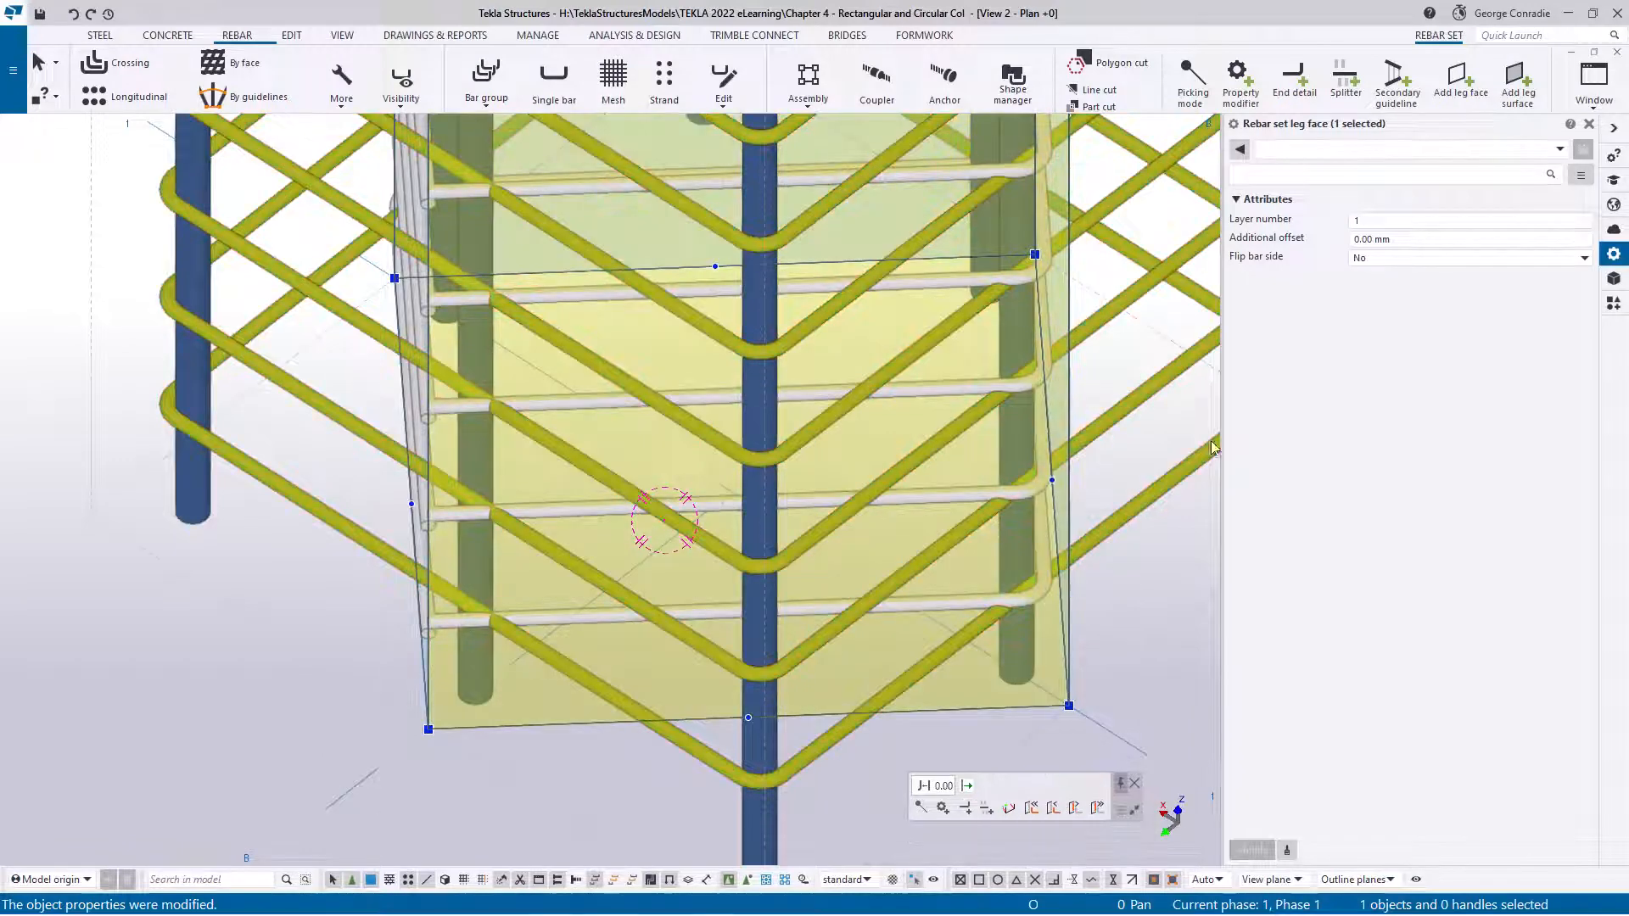
pyautogui.moveTo(1408, 239); pyautogui.dragTo(1317, 246)
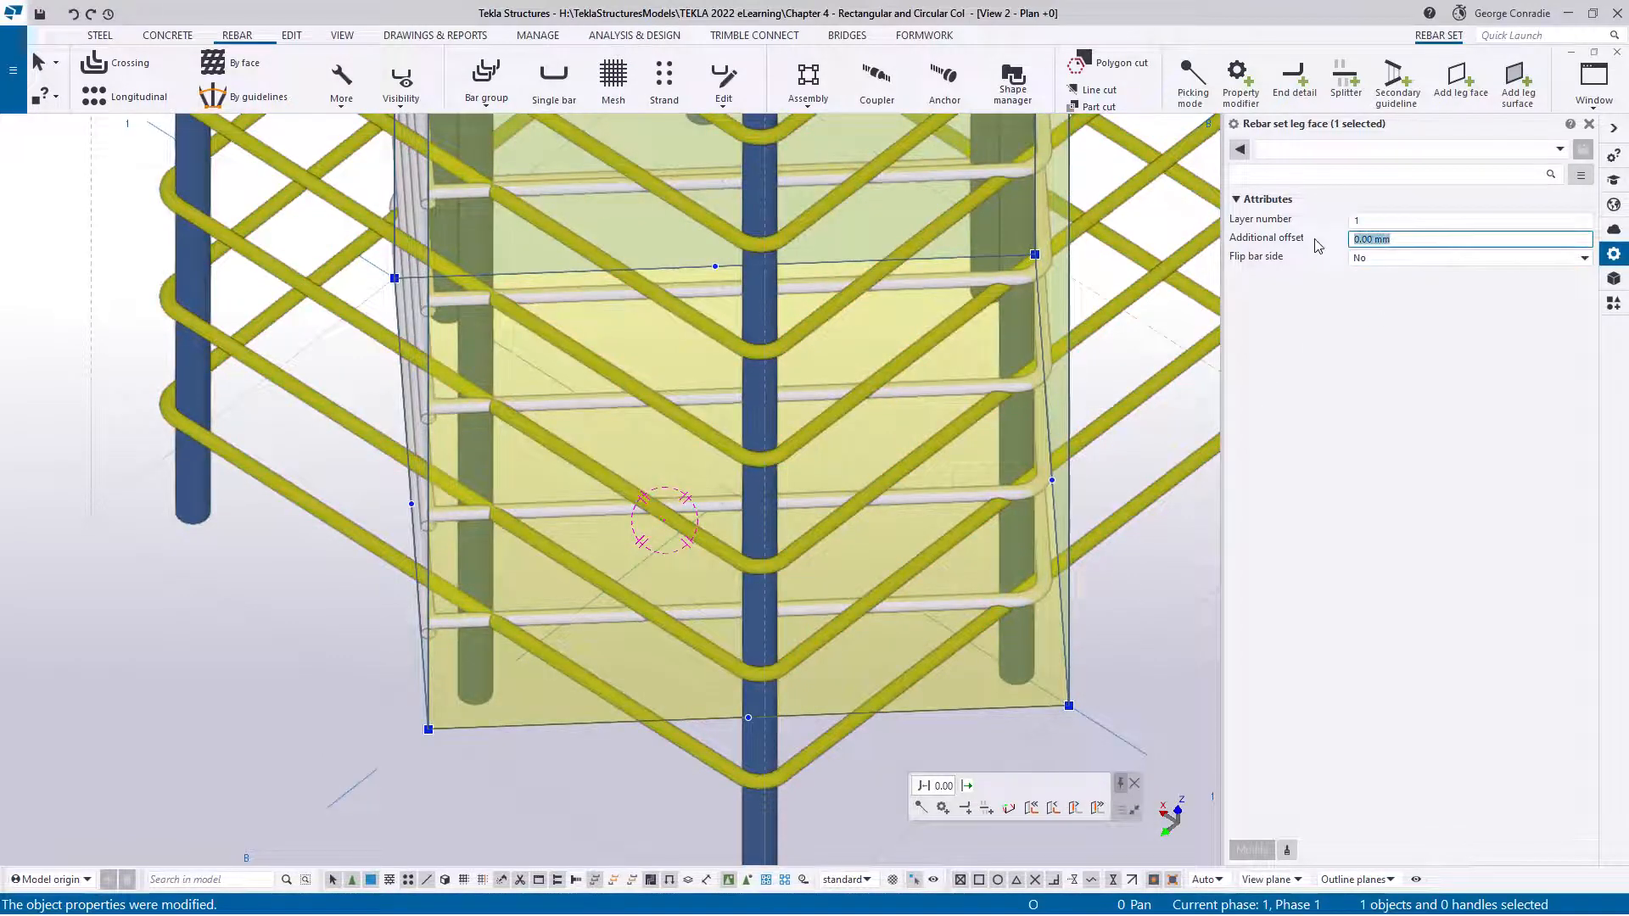
pyautogui.write('15')
pyautogui.press('Return')
# Step: Set an additional offset of 15 mm on the diamond tie set's upper-right leg face as seen in plan, and clear the selection
pyautogui.keyDown('ctrl'); pyautogui.moveTo(543, 517); pyautogui.dragTo(649, 596, button='middle'); pyautogui.keyUp('ctrl')
pyautogui.click(642, 611)
pyautogui.moveTo(1408, 240); pyautogui.dragTo(1293, 245)
pyautogui.write('15')
pyautogui.press('Return')
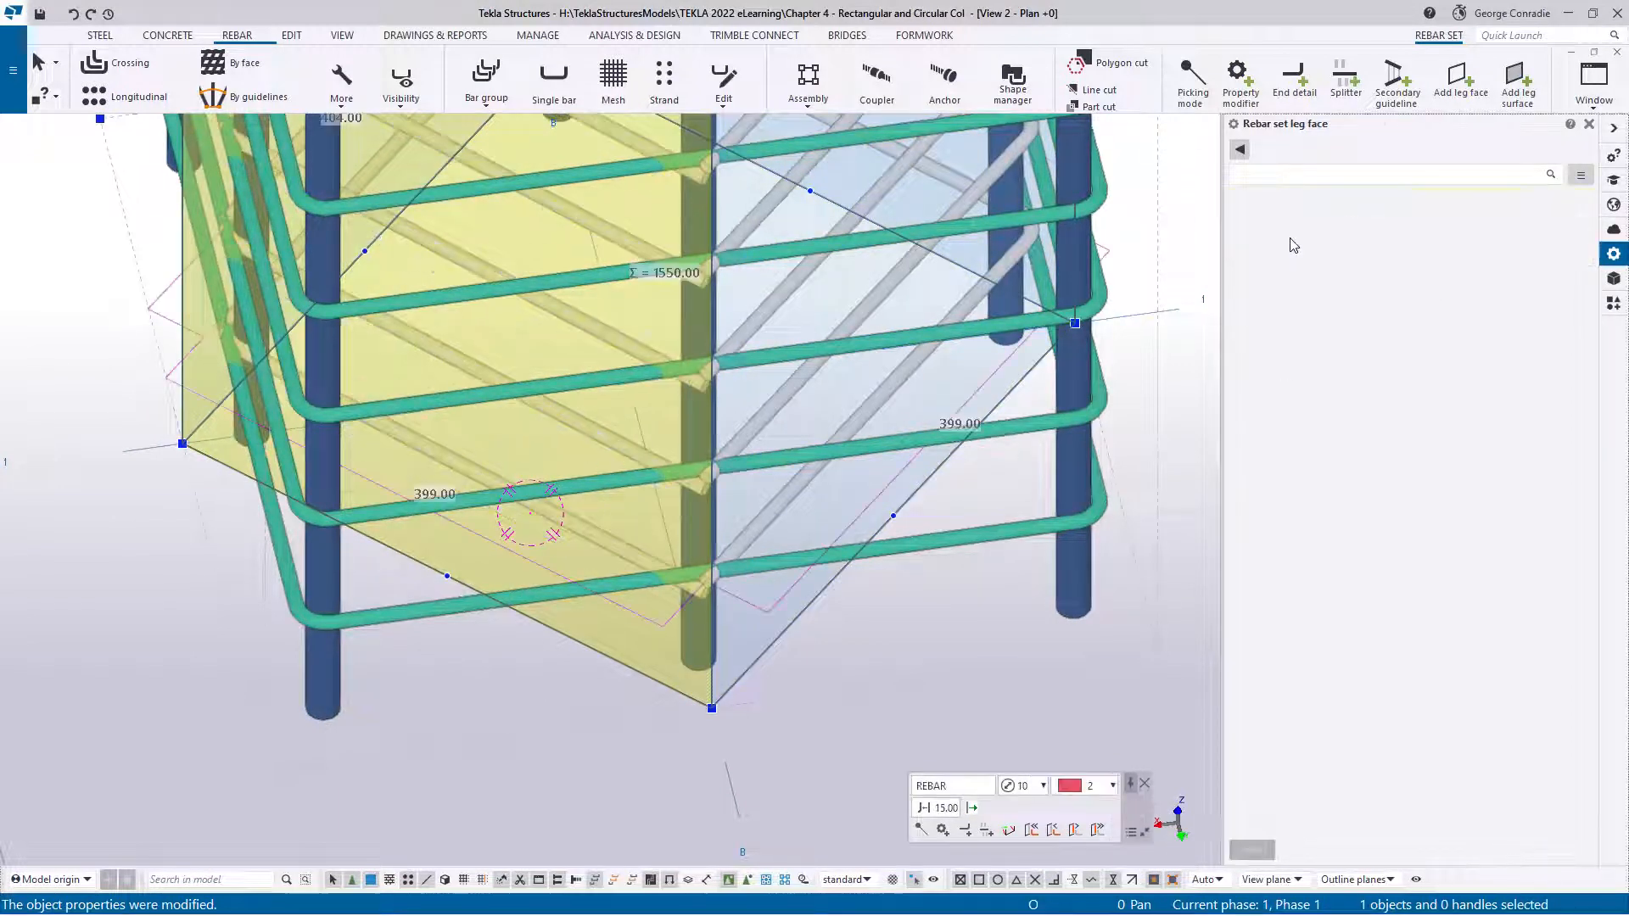
pyautogui.click(1094, 701)
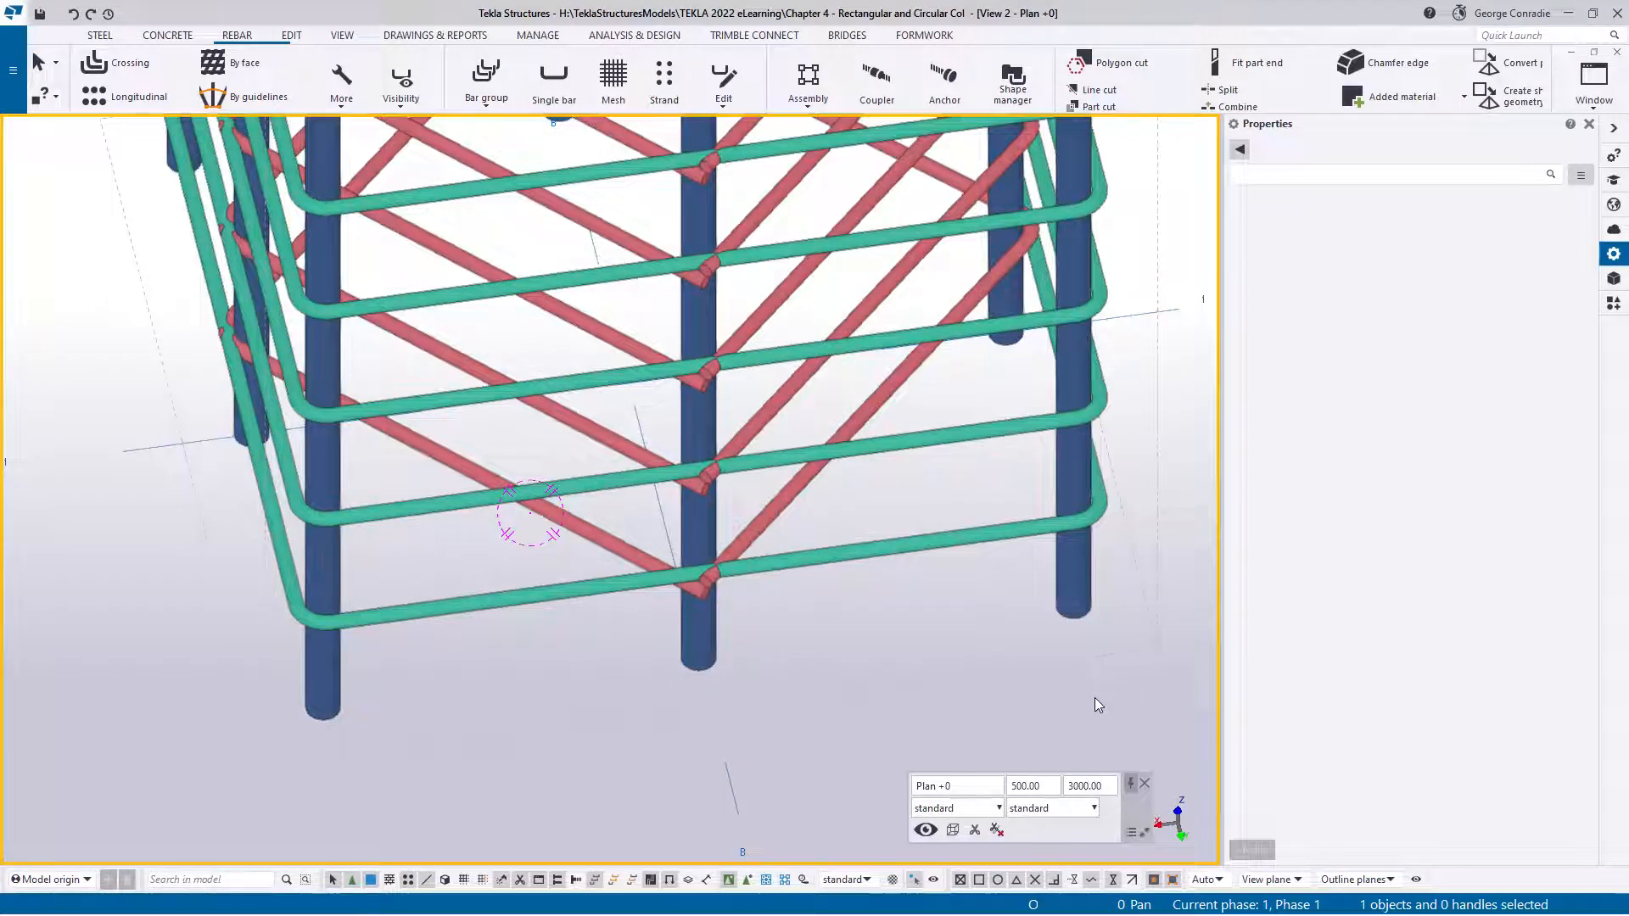
# Step: Inspect the fit of the diamond ties around the mid-side bars in plan and in 3D
pyautogui.hotkey('ctrl', 'p')
pyautogui.scroll(3, 933, 531)
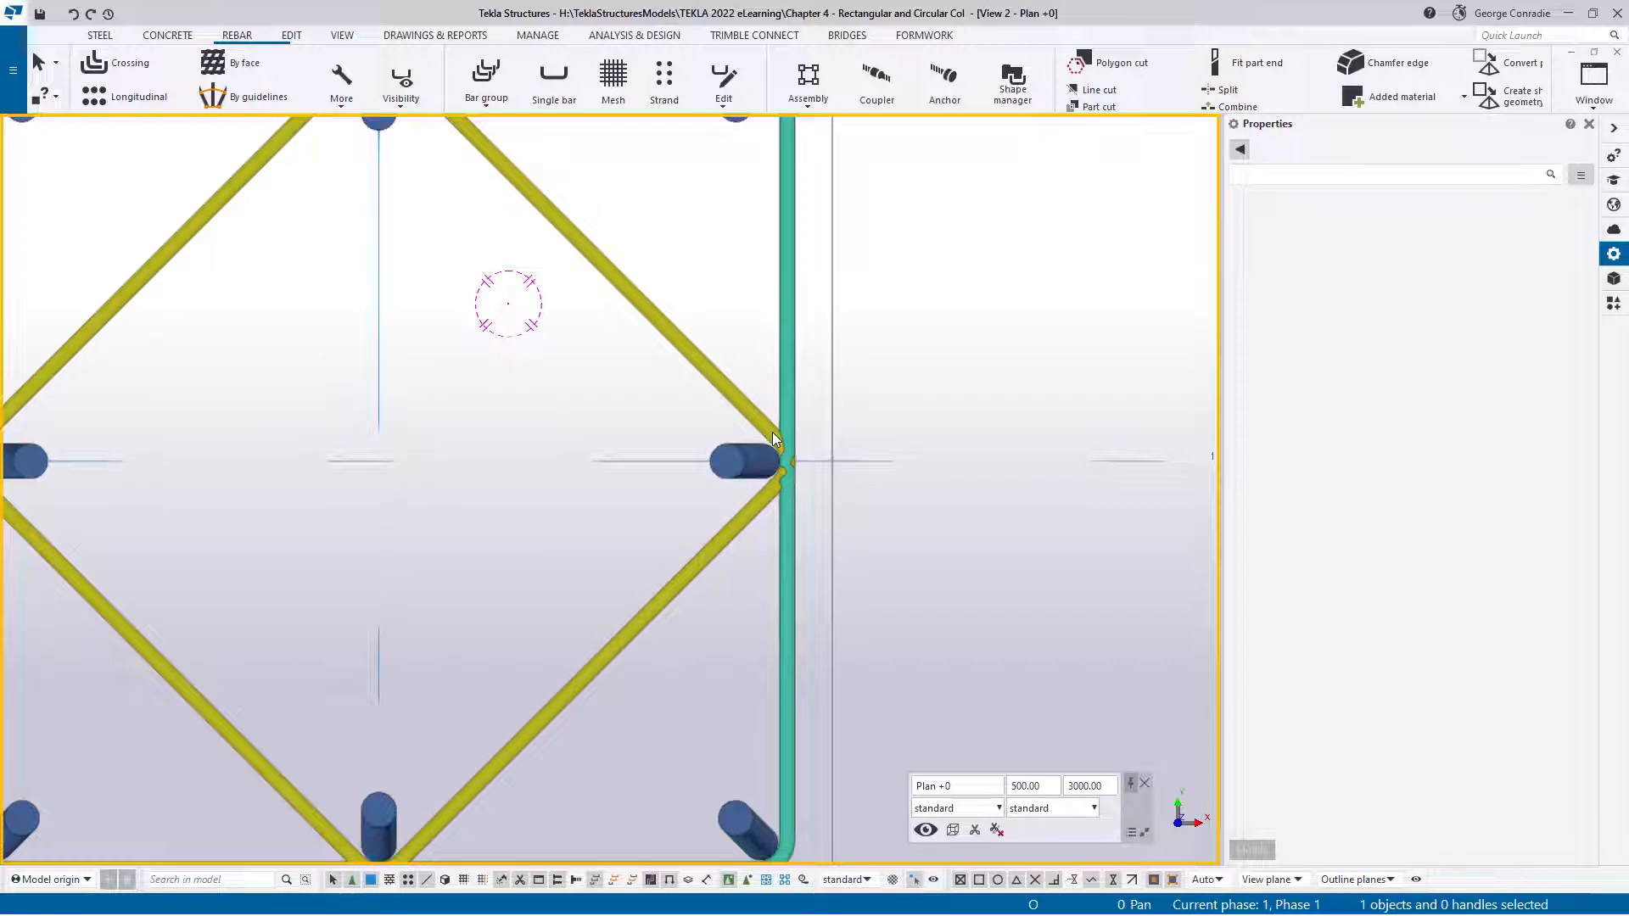
pyautogui.scroll(-3, 797, 464)
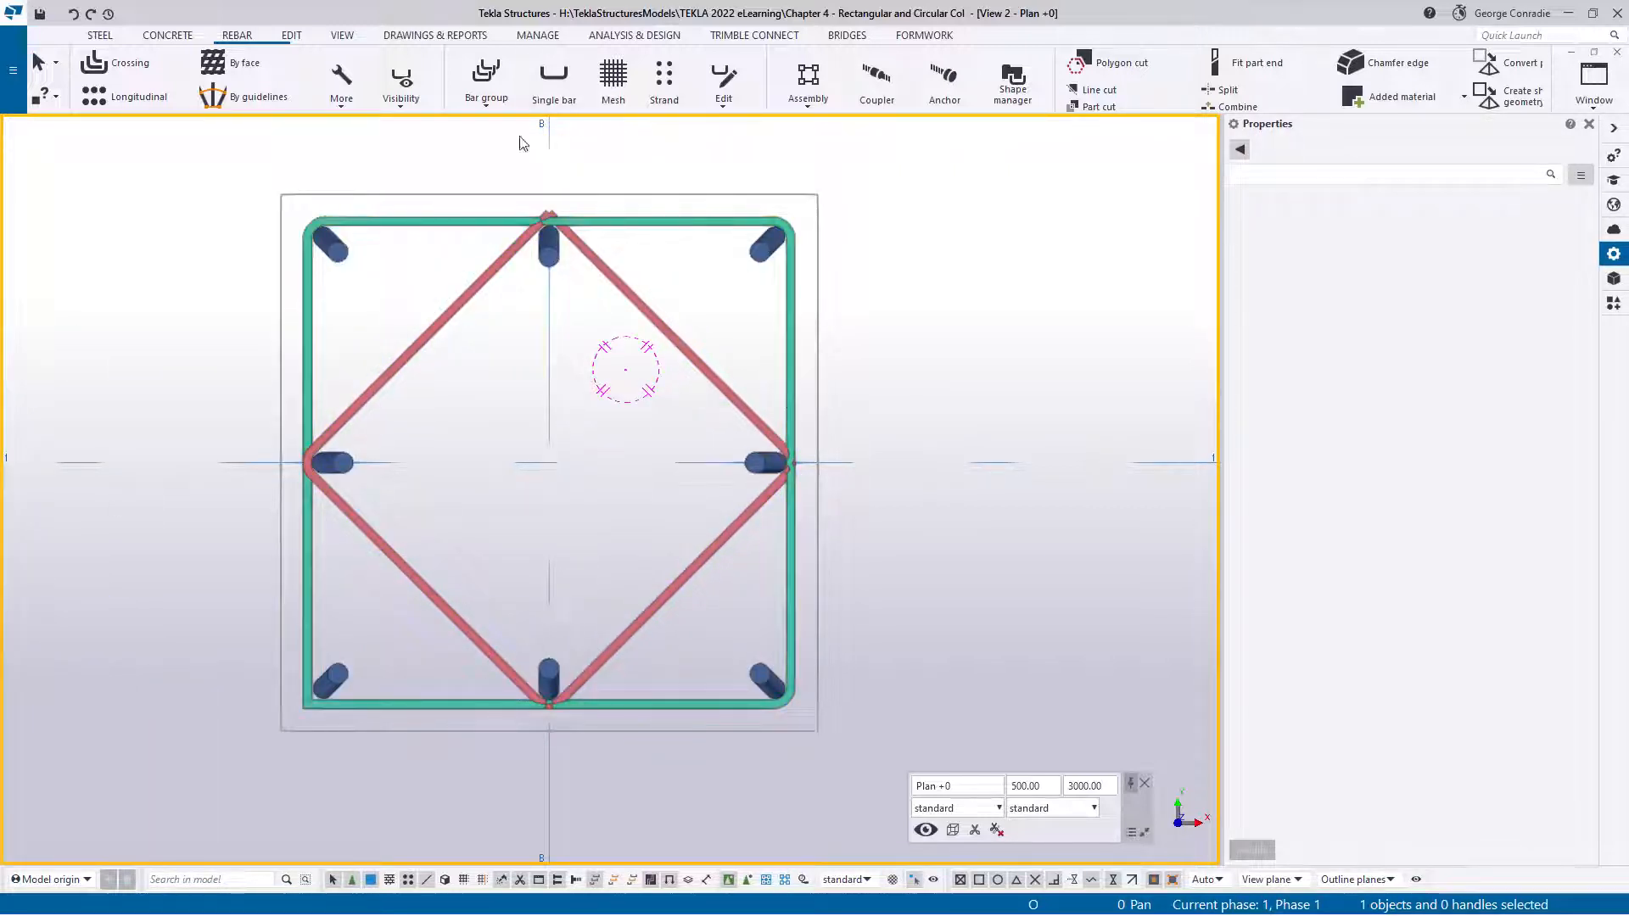
pyautogui.keyDown('ctrl'); pyautogui.moveTo(441, 588); pyautogui.dragTo(297, 431, button='middle'); pyautogui.keyUp('ctrl')
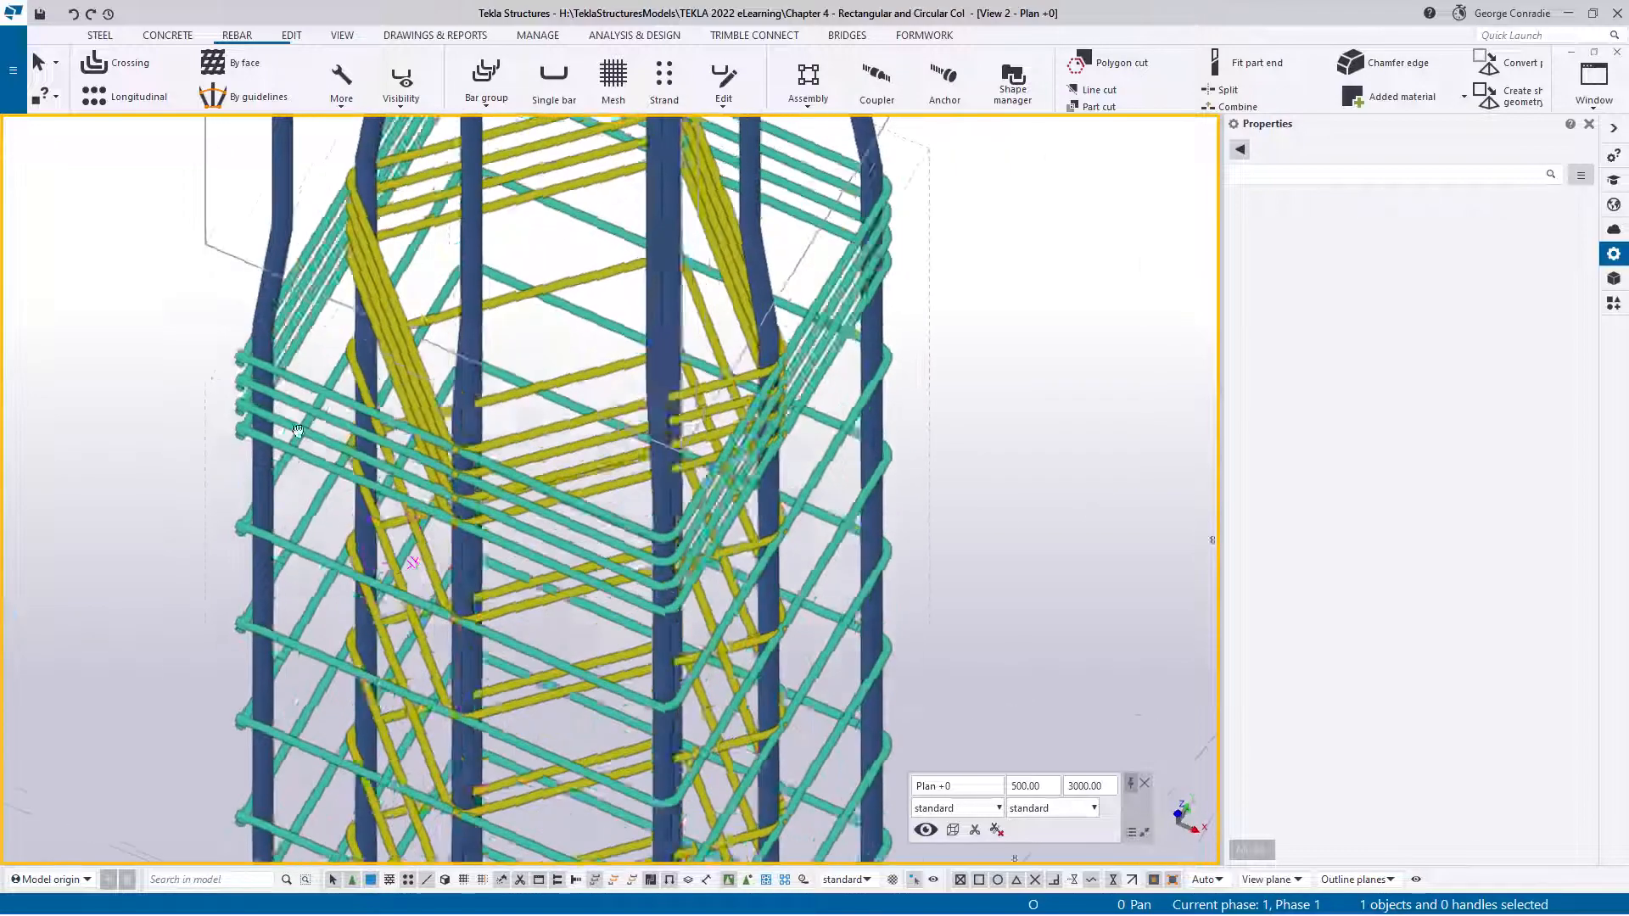
pyautogui.scroll(-5, 618, 456)
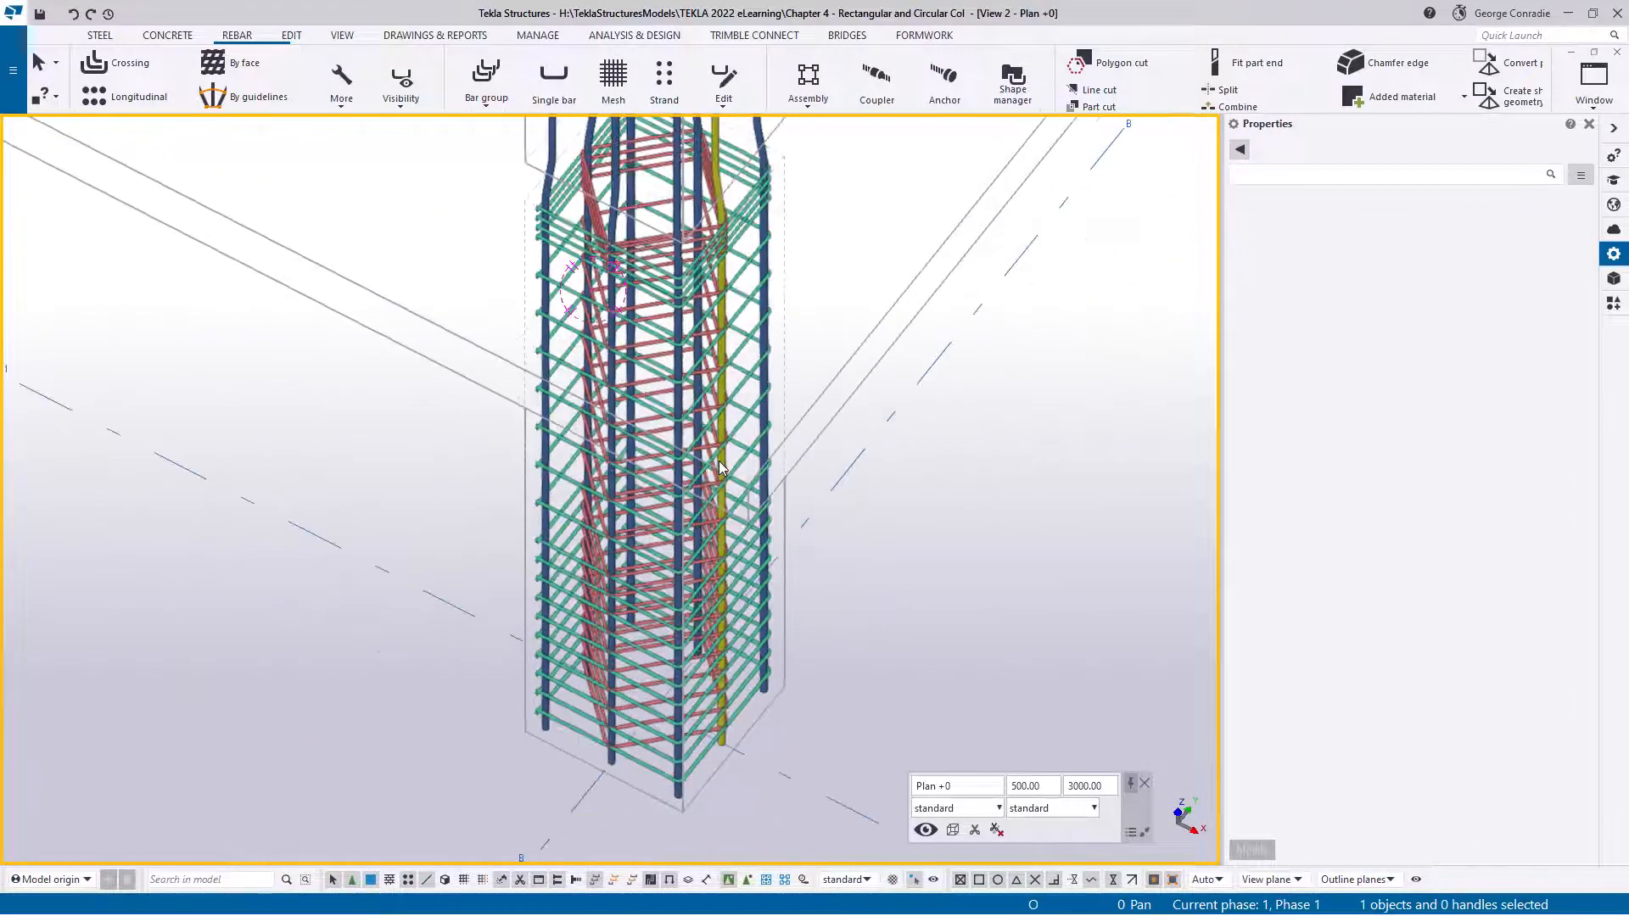
pyautogui.keyDown('ctrl'); pyautogui.moveTo(721, 470); pyautogui.dragTo(745, 537, button='middle'); pyautogui.keyUp('ctrl')
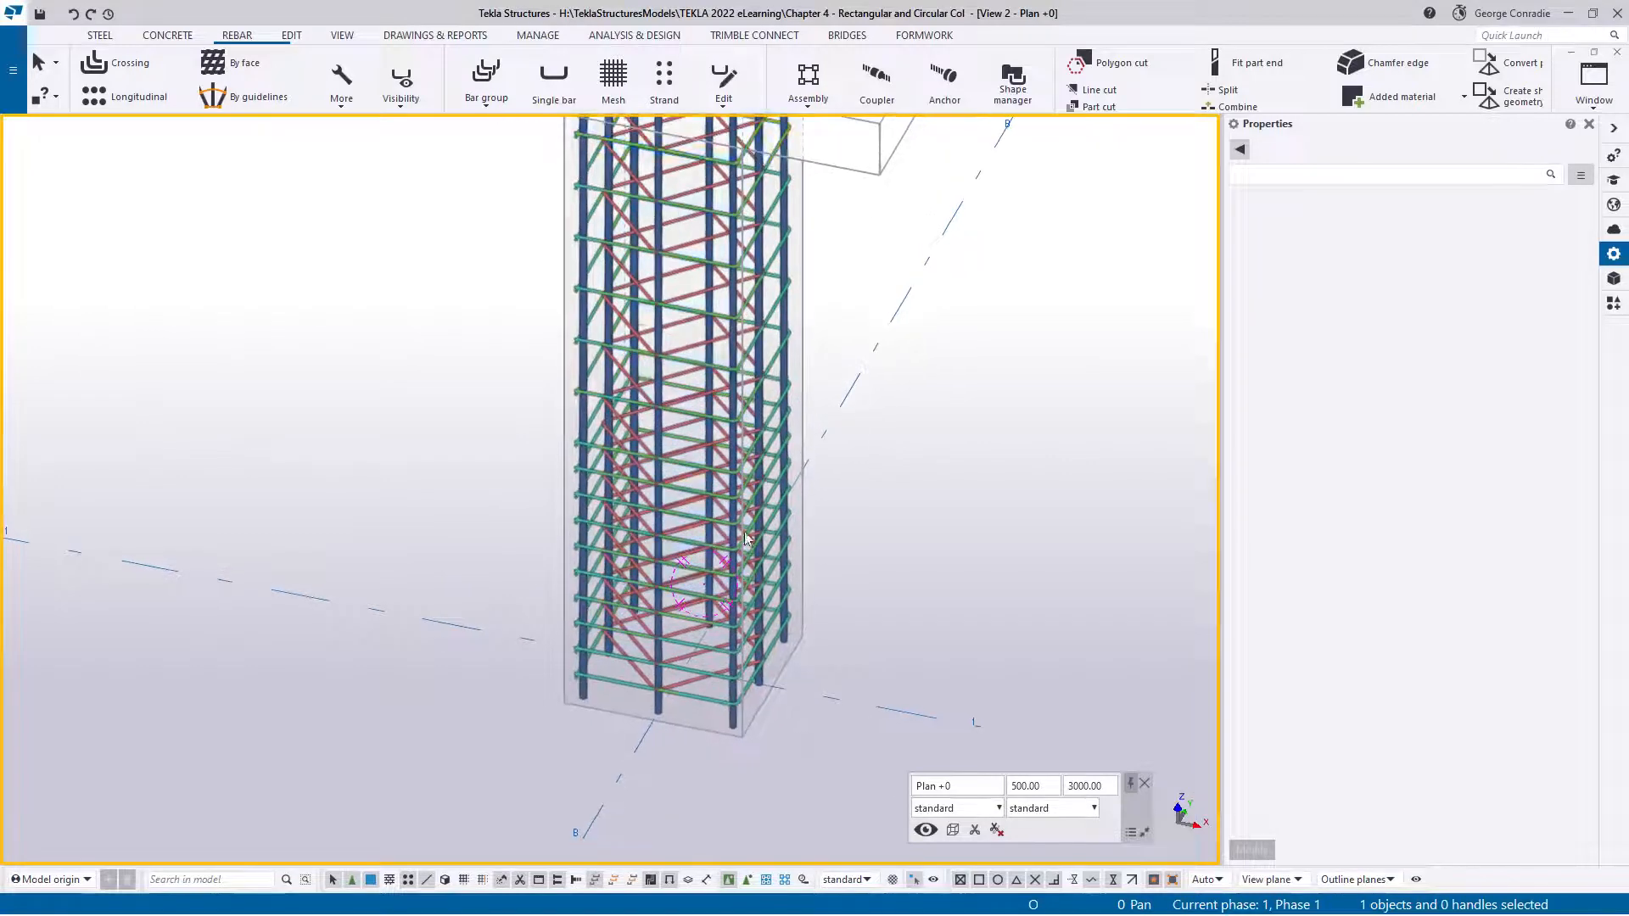
pyautogui.scroll(3, 771, 653)
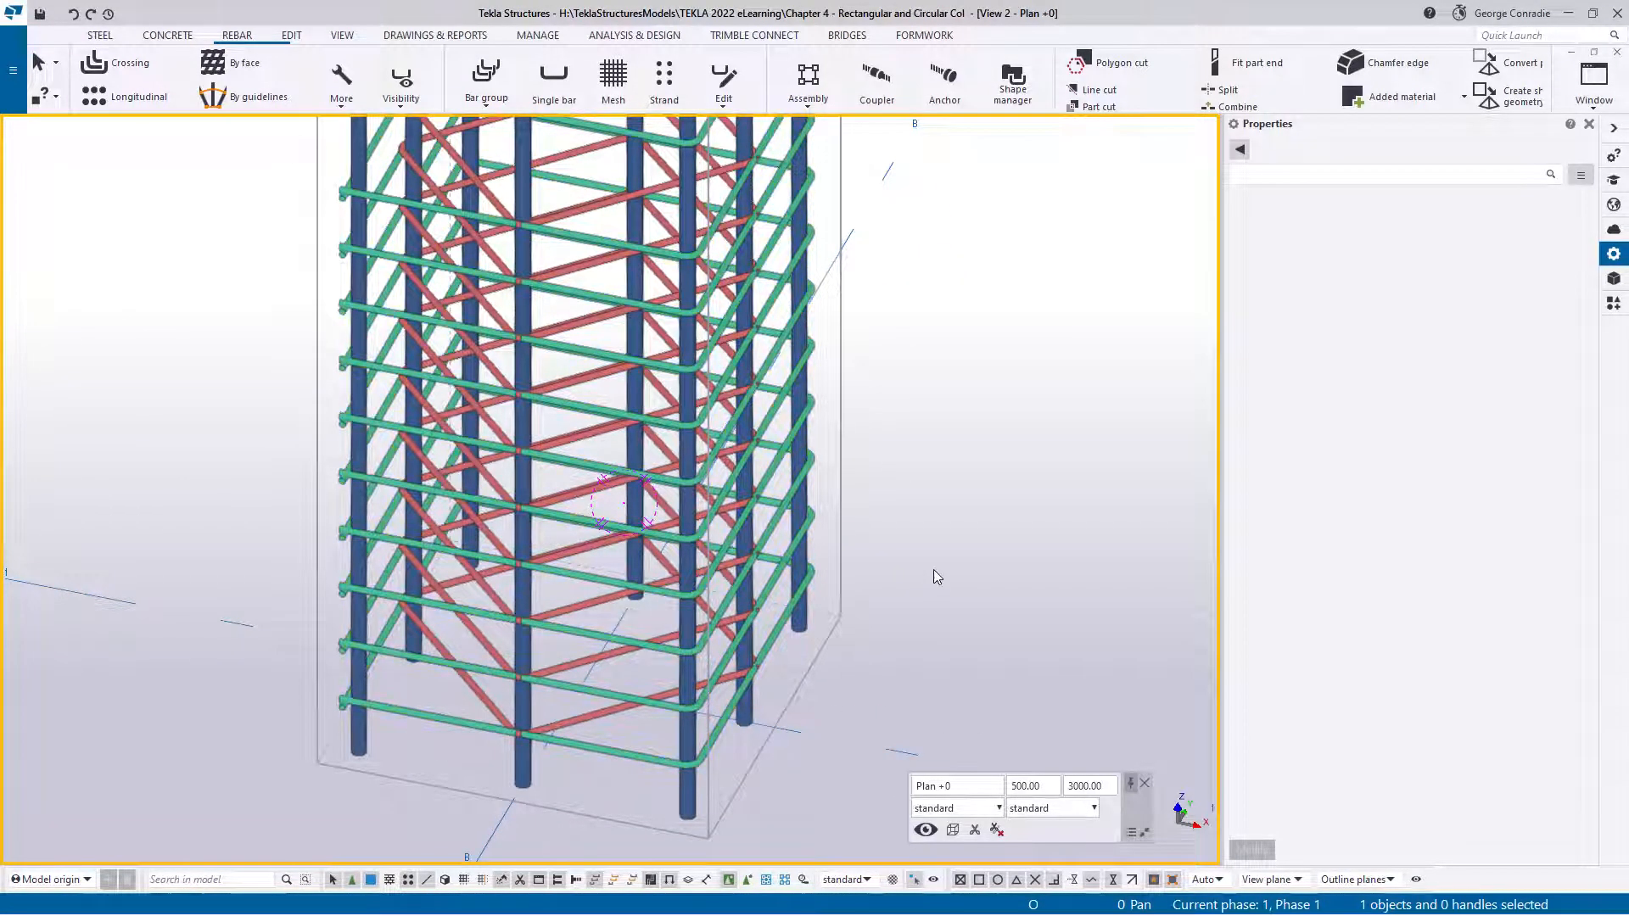
pyautogui.hotkey('ctrl', 'p')
# Step: Switch to the Elevation Grid 1 view and turn off leg face visibility for the diamond tie set at the column base
pyautogui.hotkey('ctrl', 'Tab')
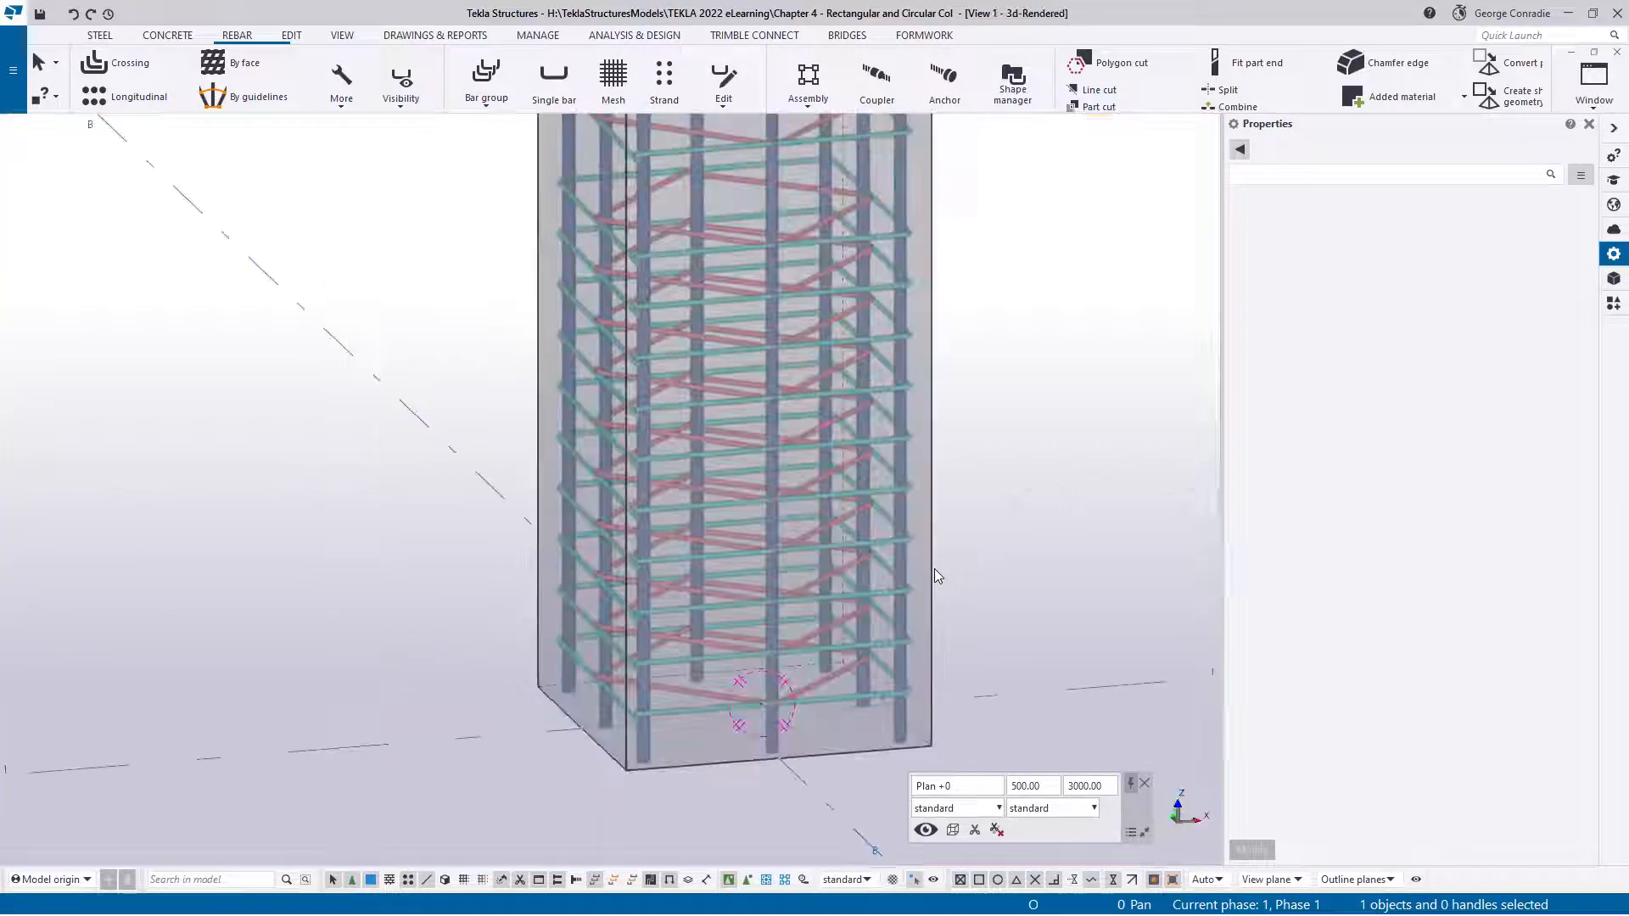
pyautogui.hotkey('ctrl', 'Tab')
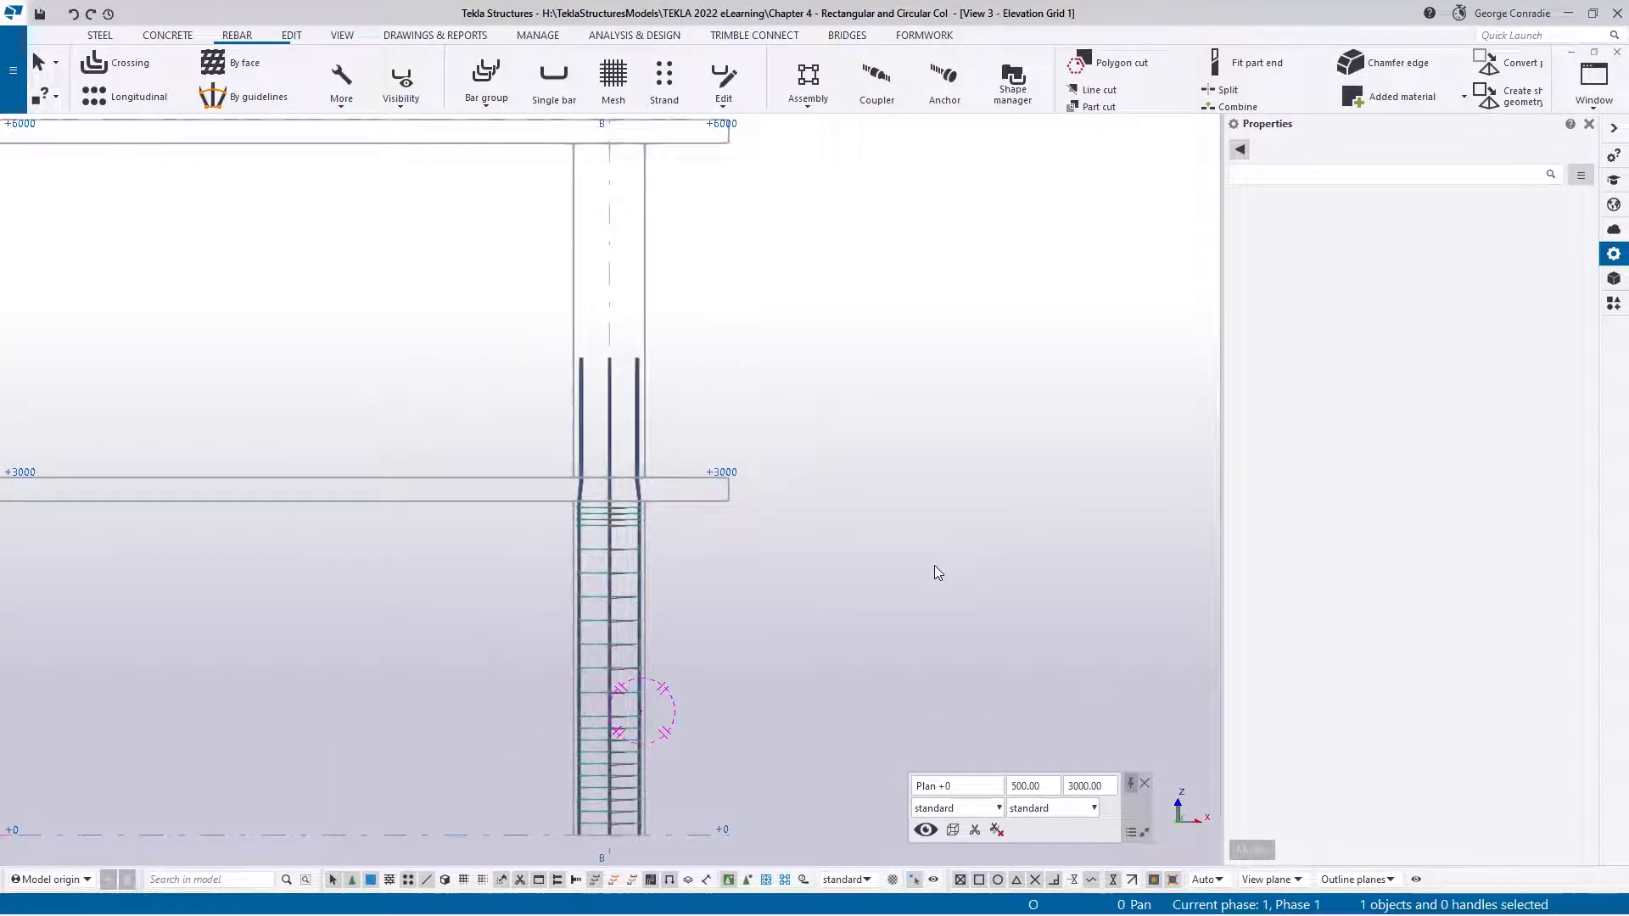
pyautogui.moveTo(934, 569); pyautogui.dragTo(1140, 126, button='middle')
pyautogui.scroll(7, 933, 284)
pyautogui.scroll(4, 645, 420)
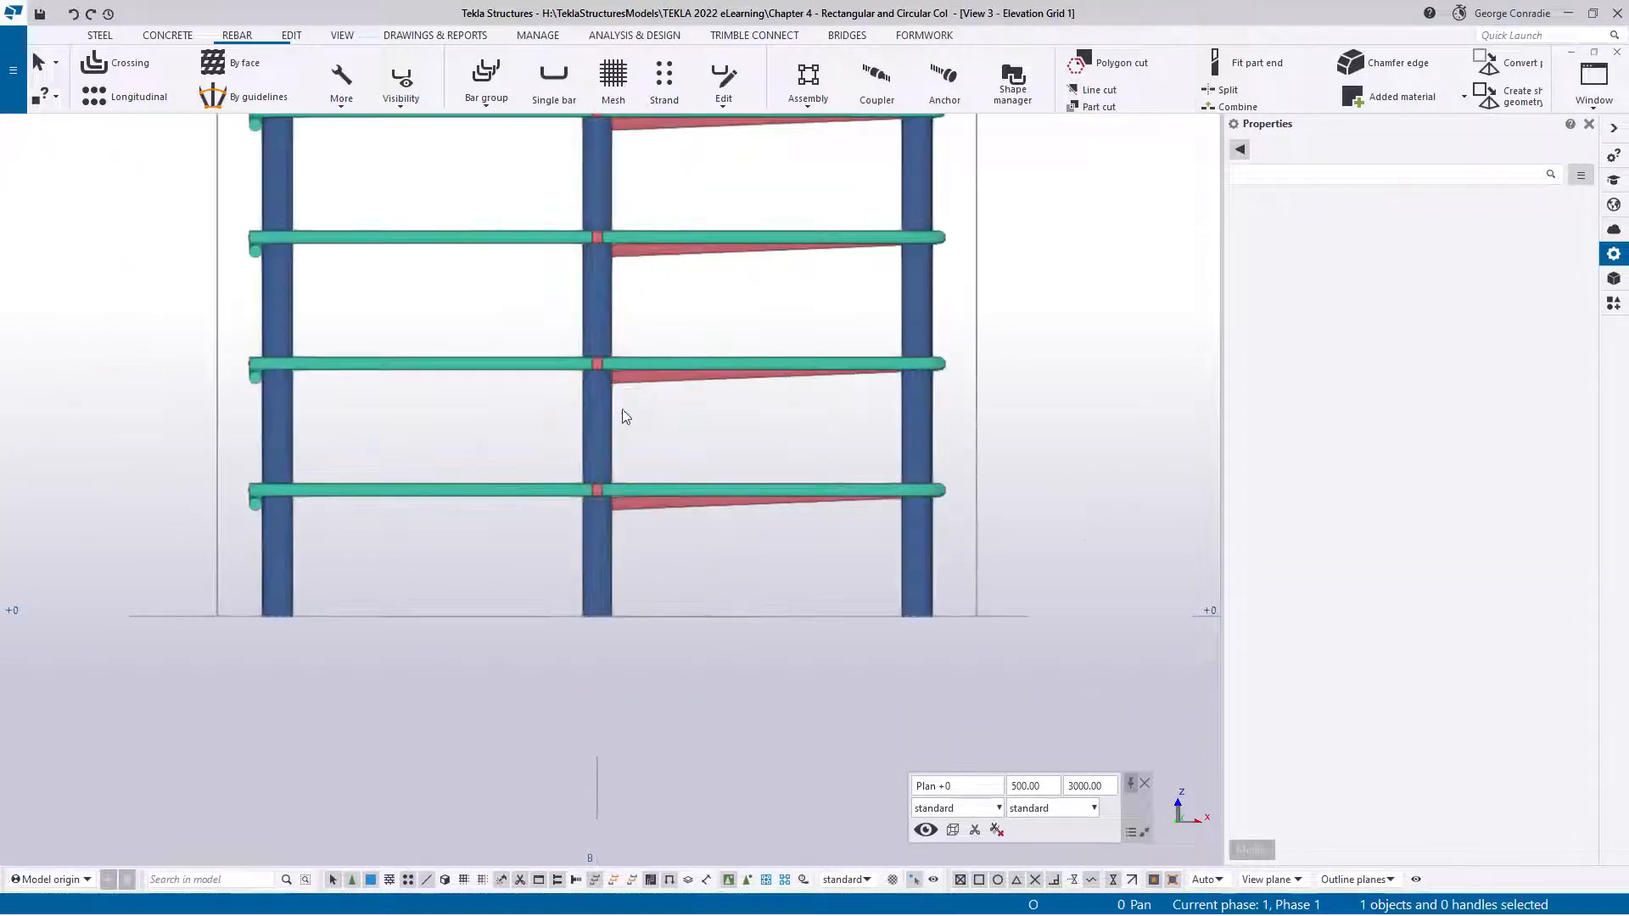
pyautogui.click(626, 384)
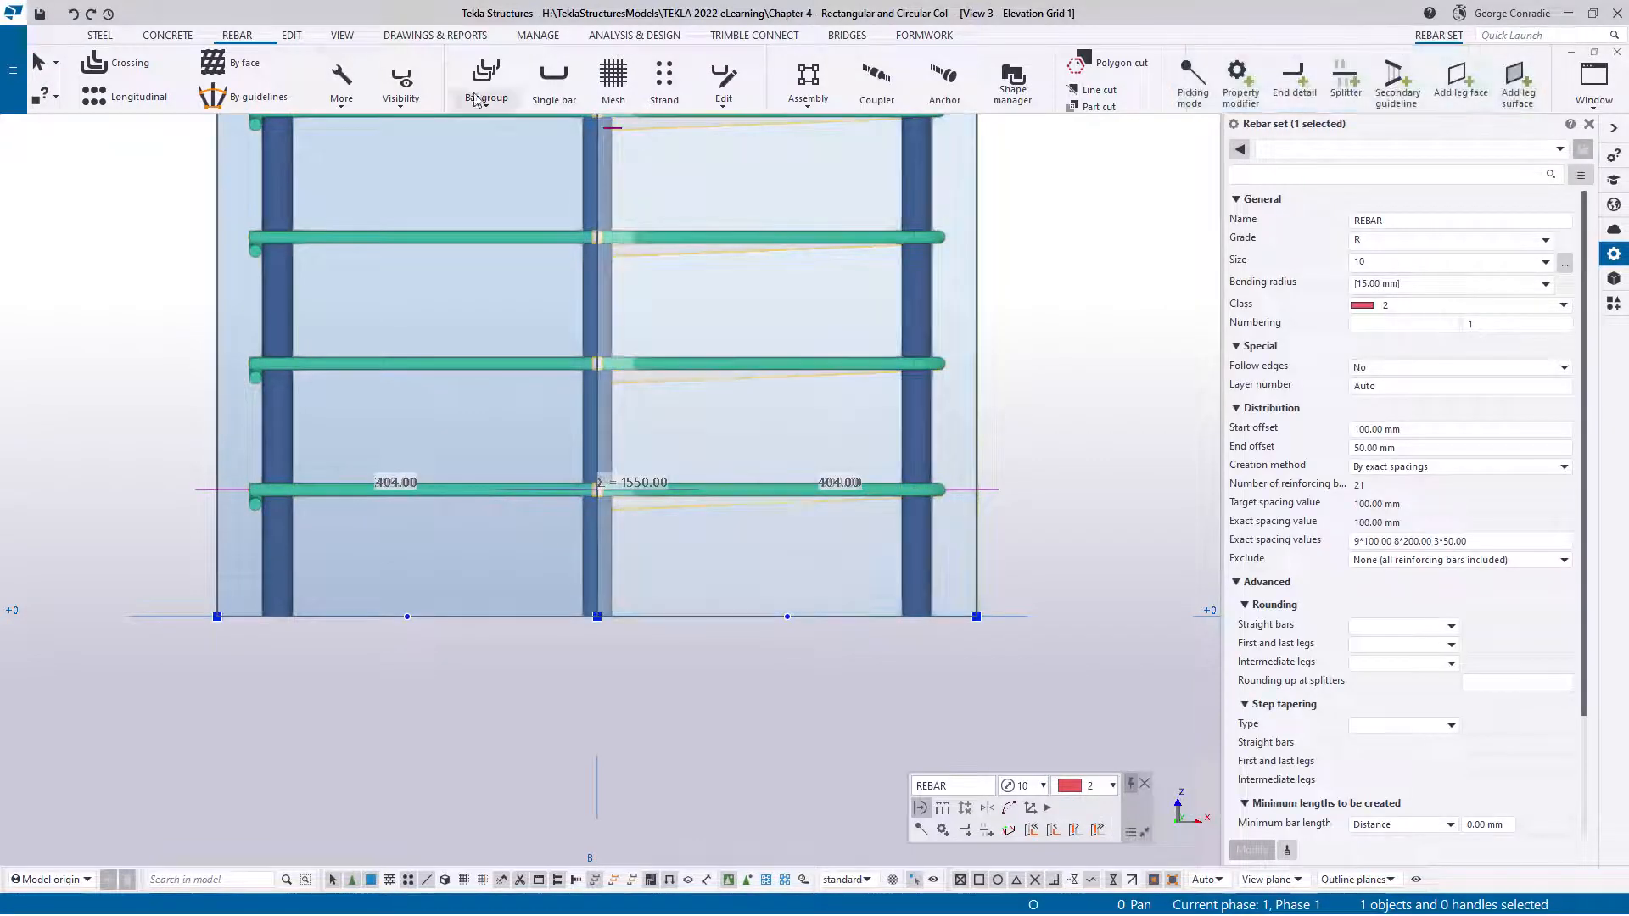
pyautogui.click(401, 83)
pyautogui.click(413, 133)
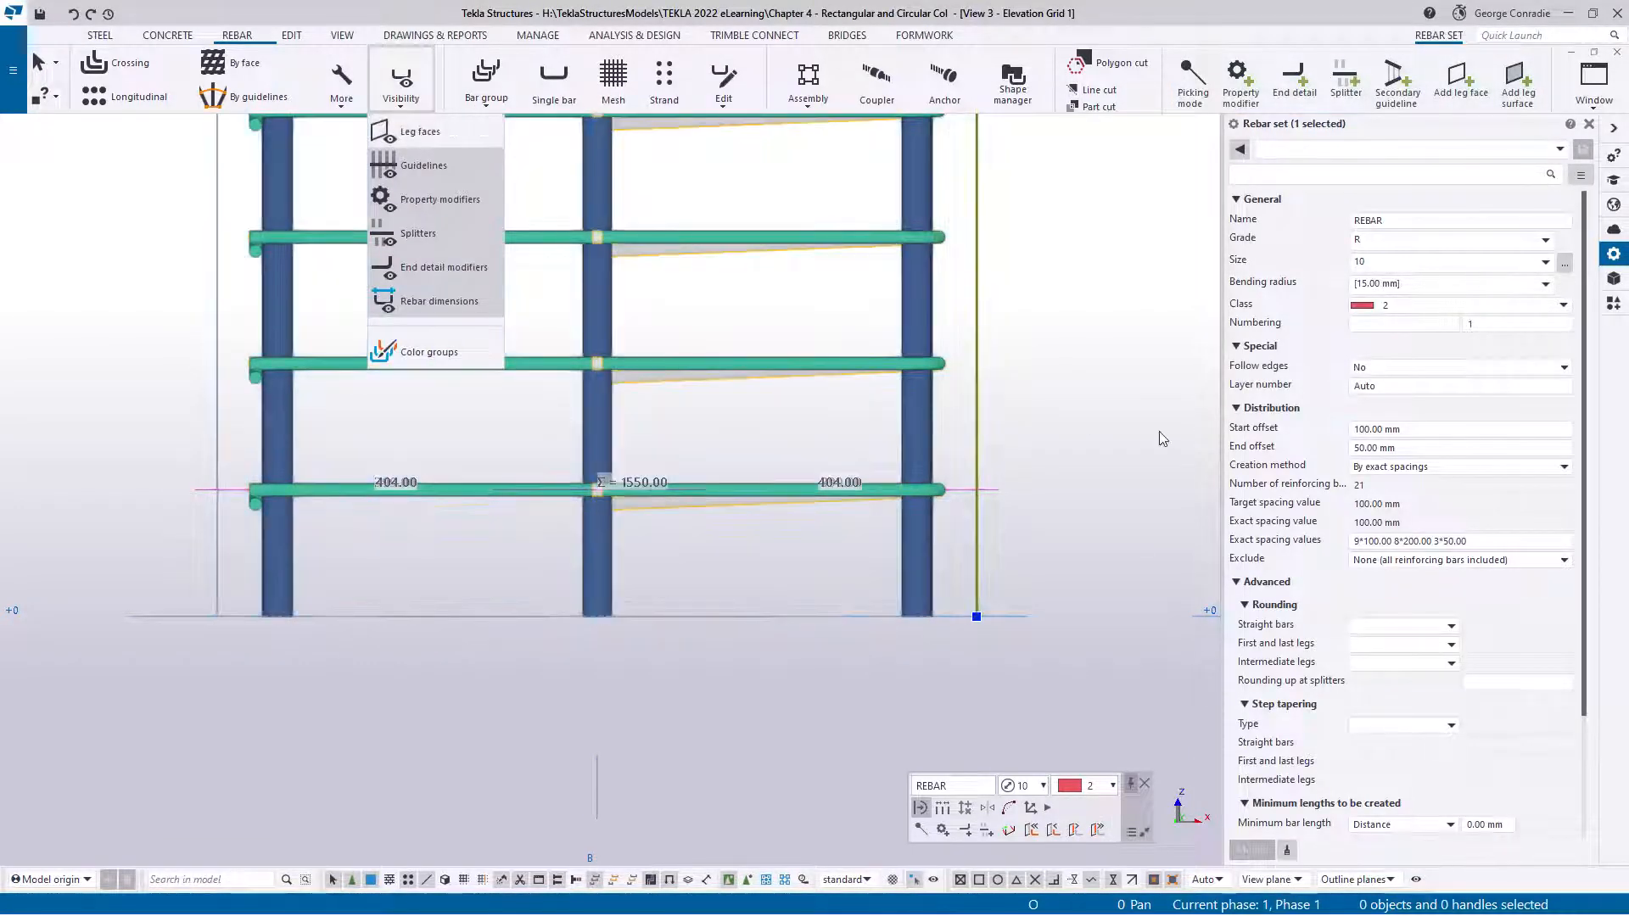
pyautogui.click(762, 550)
# Step: Set the start offset of the diamond tie set's distribution to 80 mm
pyautogui.click(689, 507)
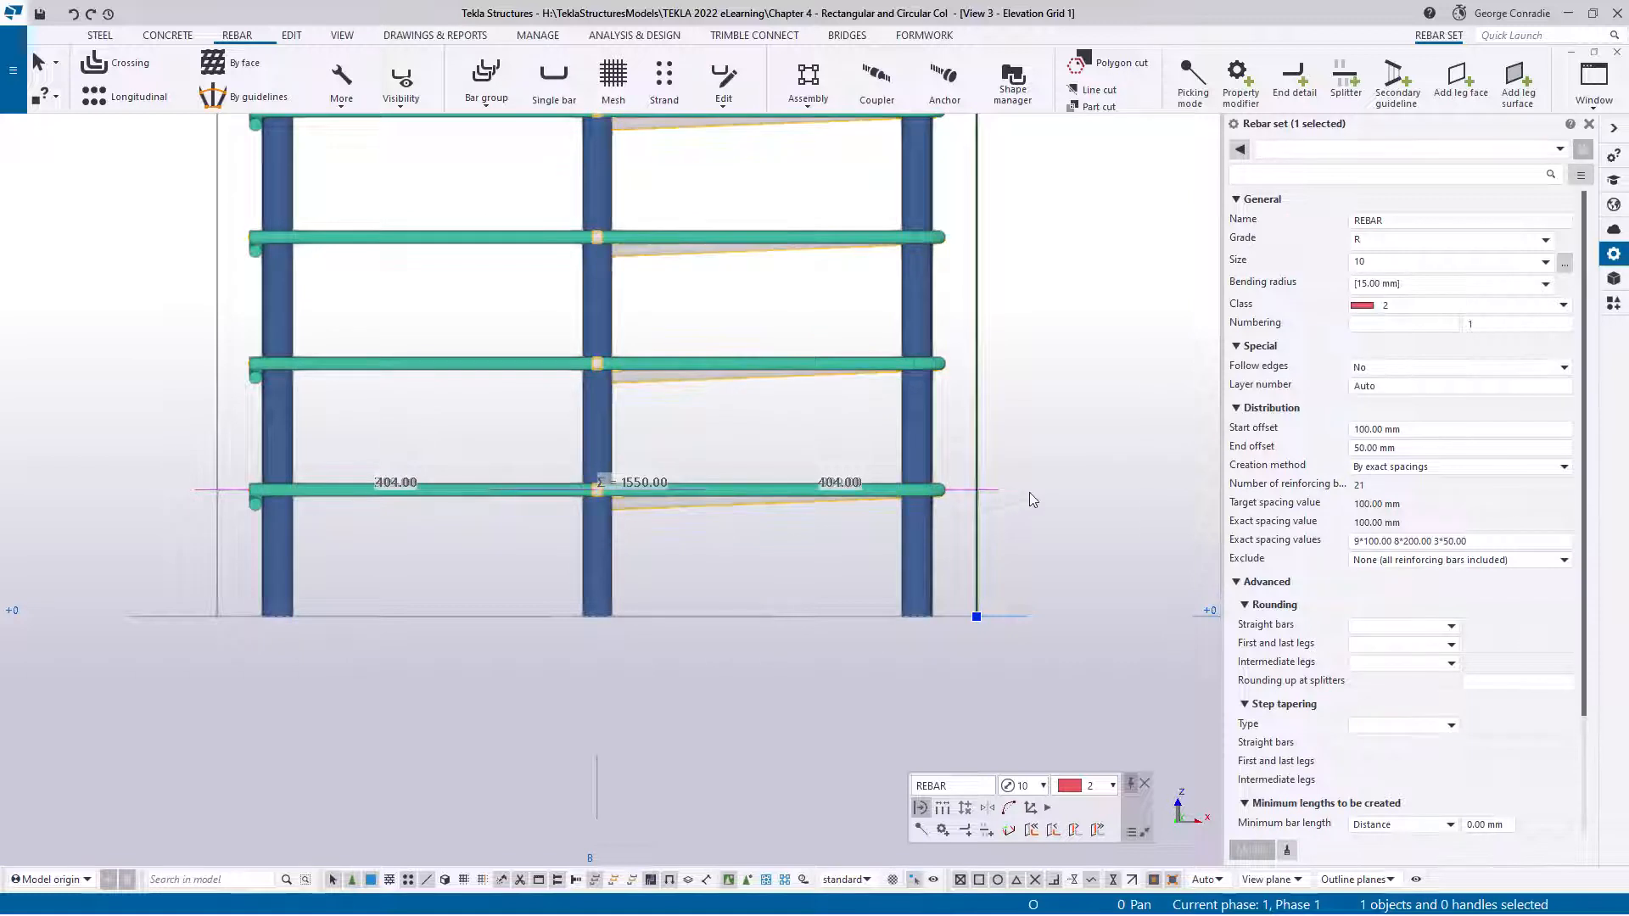
pyautogui.click(1366, 429)
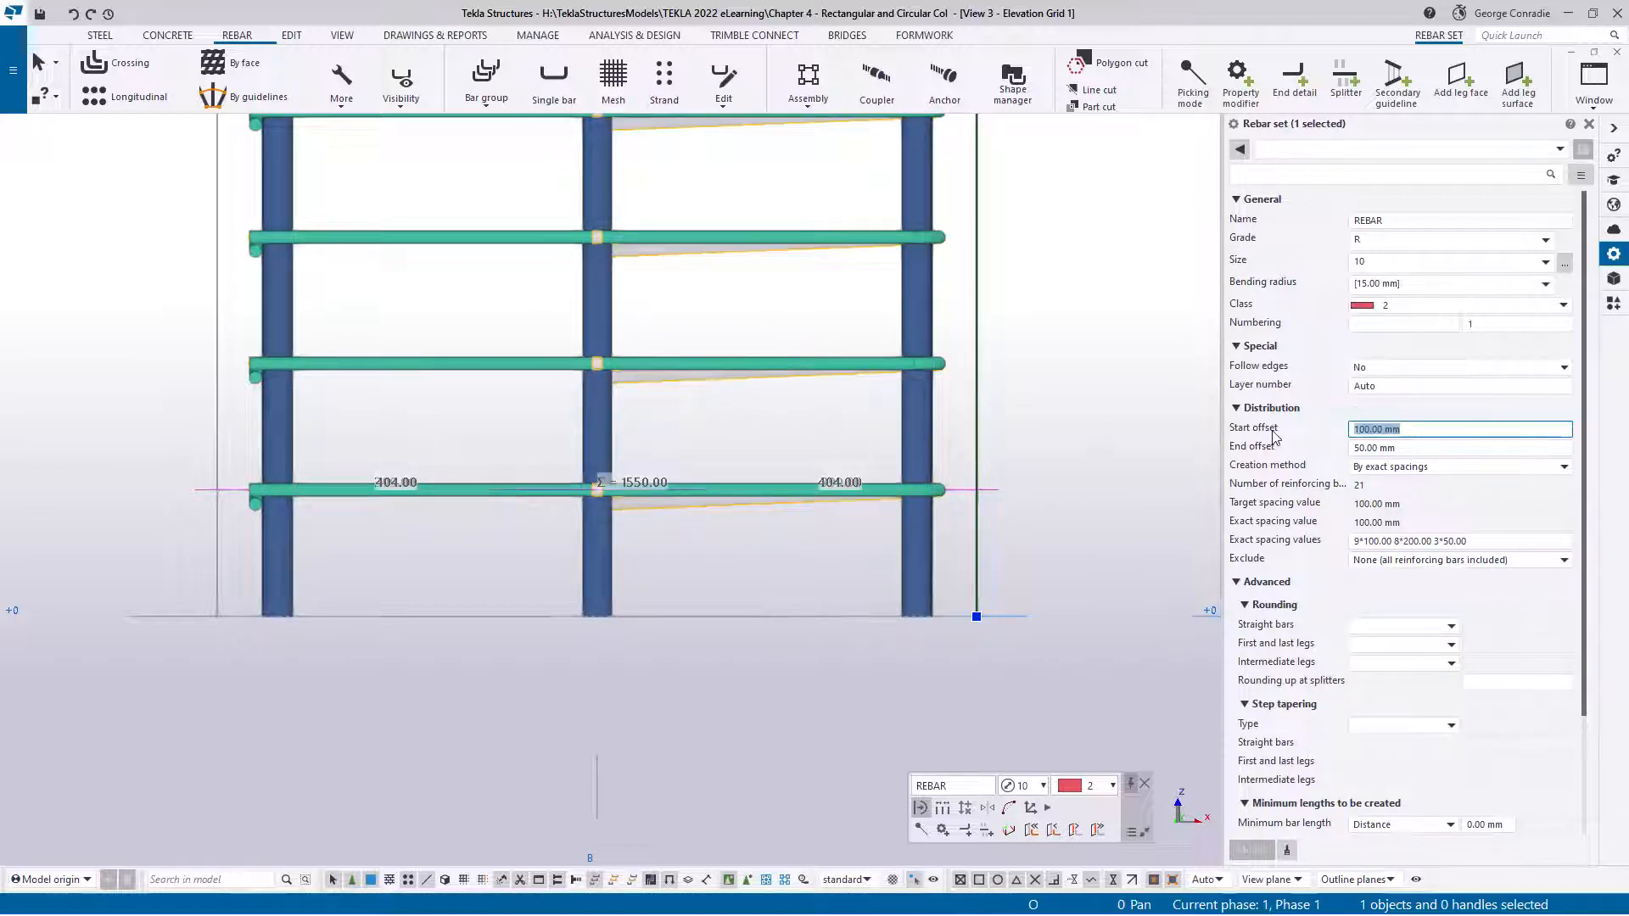
pyautogui.write('80')
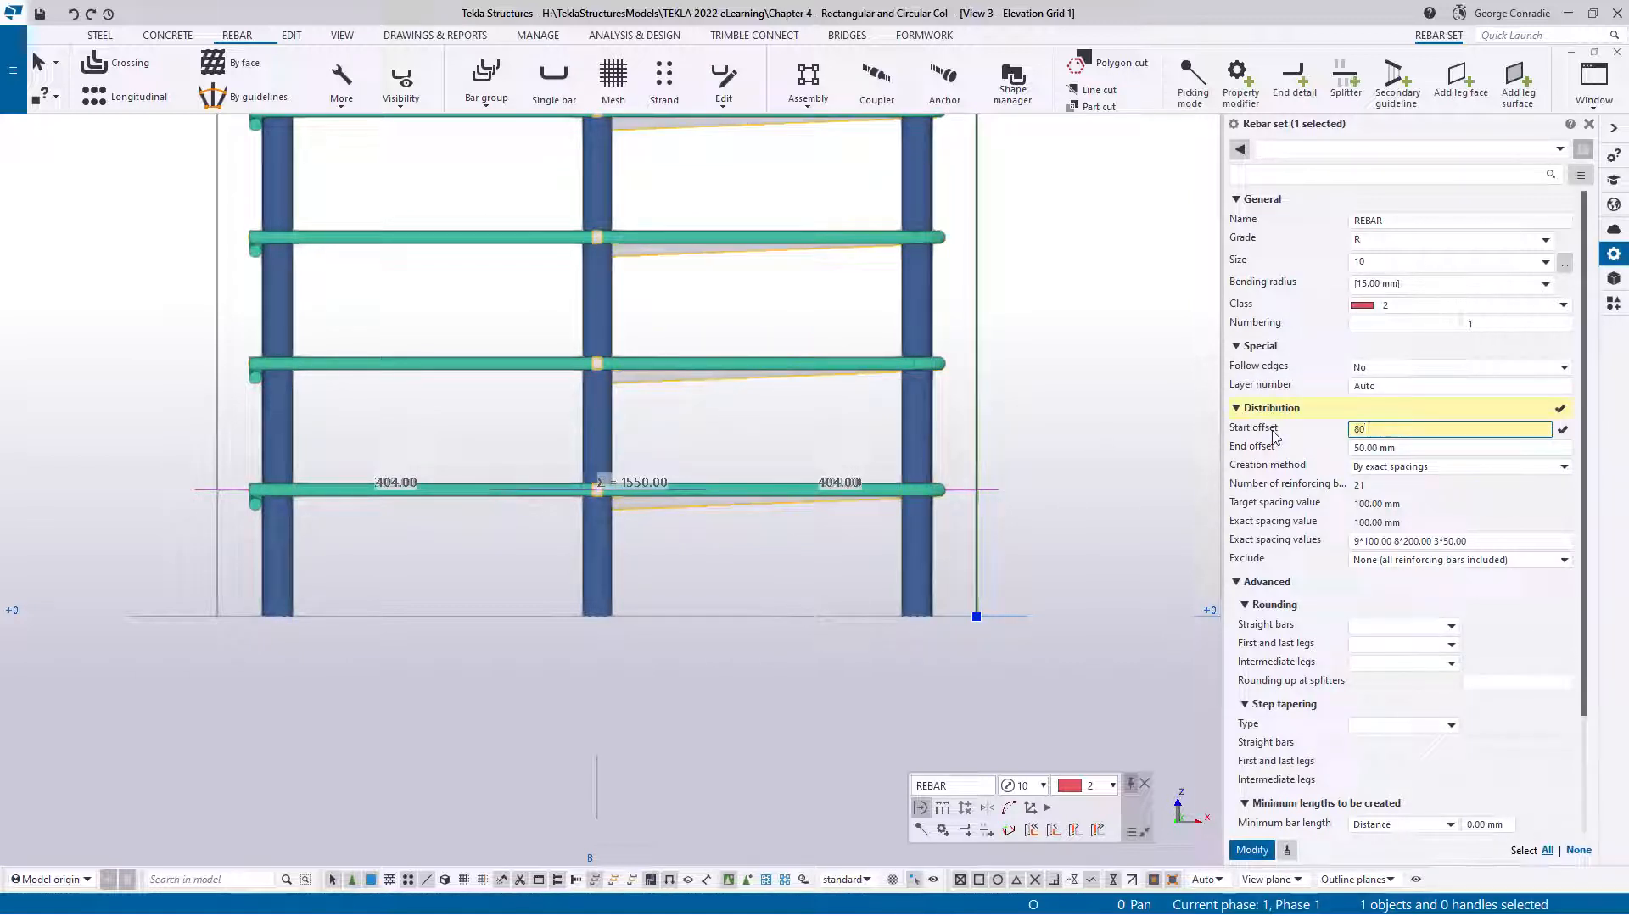
pyautogui.press('Return')
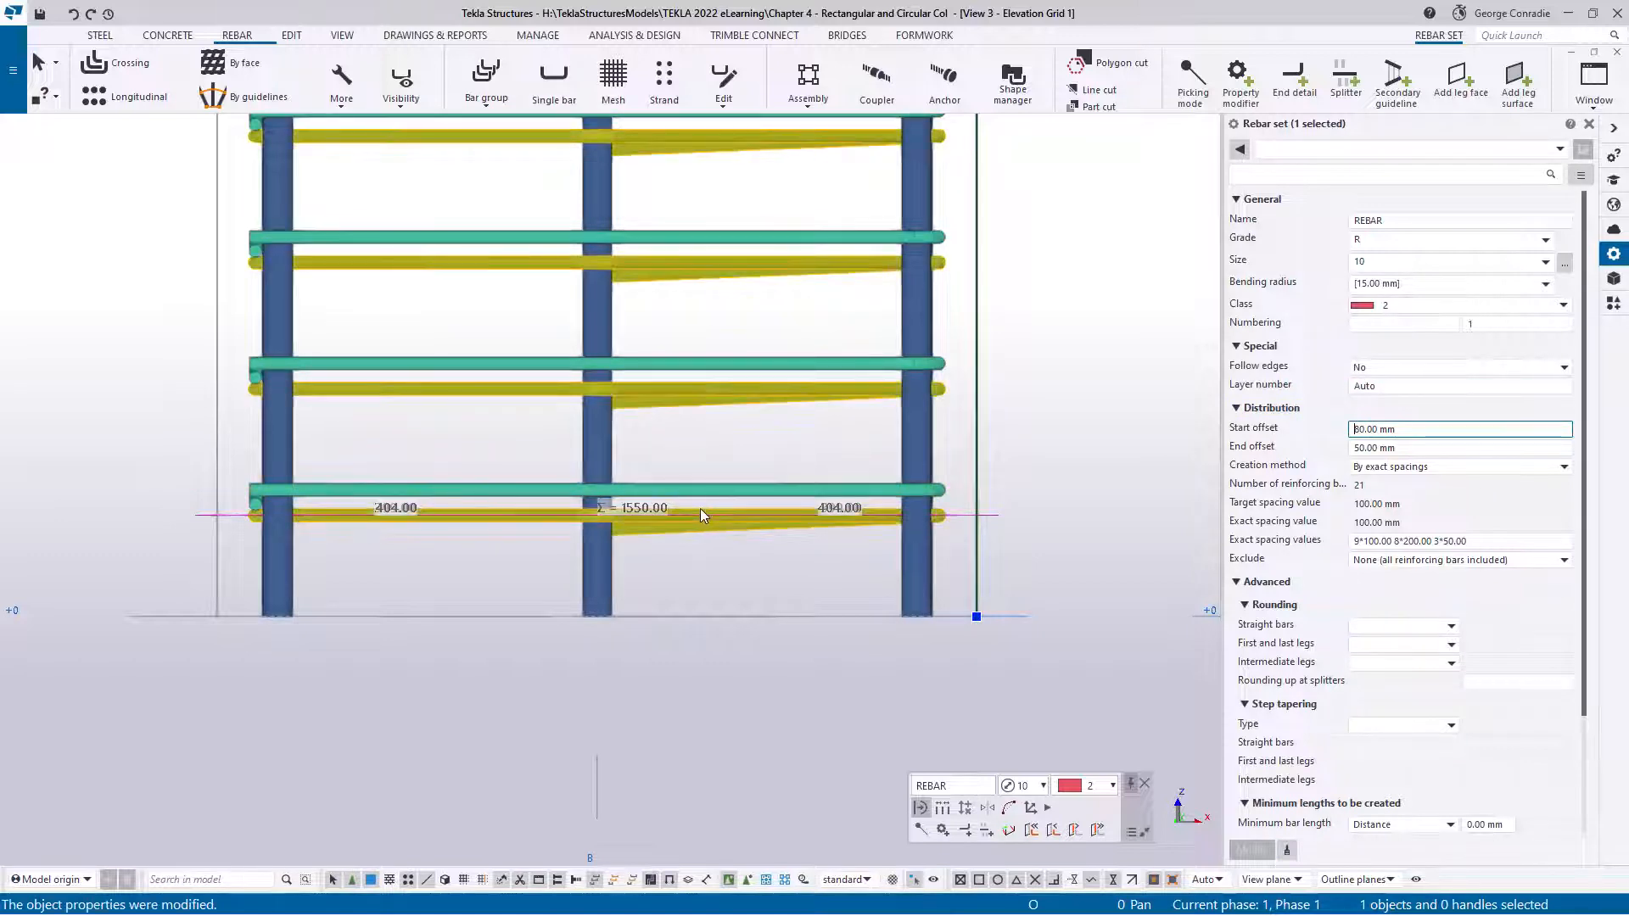
# Step: Examine the diamond ties' vertical position relative to the outer ties along the column, and restore the full elevation view
pyautogui.keyDown('ctrl'); pyautogui.moveTo(703, 510); pyautogui.dragTo(754, 510, button='middle'); pyautogui.keyUp('ctrl')
pyautogui.scroll(-2, 752, 509)
pyautogui.moveTo(752, 121)
pyautogui.mouseDown(button='middle')
pyautogui.moveTo(700, 364)
pyautogui.moveTo(690, 623)
pyautogui.mouseUp(button='middle')
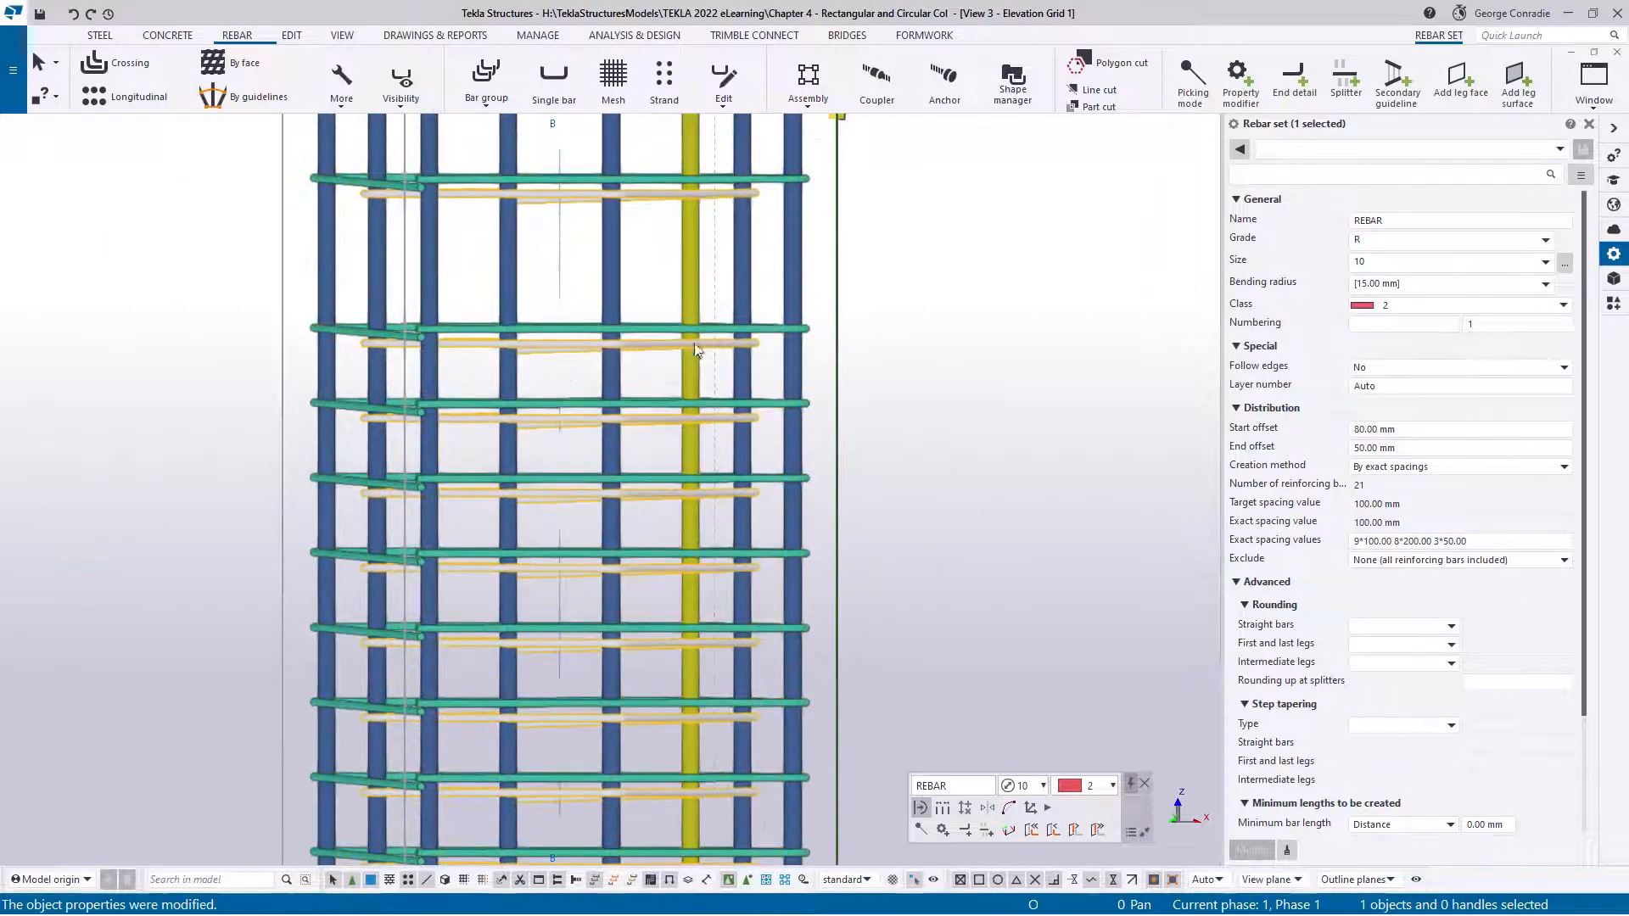
pyautogui.moveTo(698, 354)
pyautogui.mouseDown(button='middle')
pyautogui.moveTo(706, 621)
pyautogui.moveTo(713, 402)
pyautogui.mouseUp(button='middle')
pyautogui.scroll(3, 703, 256)
pyautogui.keyDown('ctrl'); pyautogui.moveTo(703, 256); pyautogui.dragTo(1006, 382, button='middle'); pyautogui.keyUp('ctrl')
pyautogui.click(1006, 384)
pyautogui.press('Home')
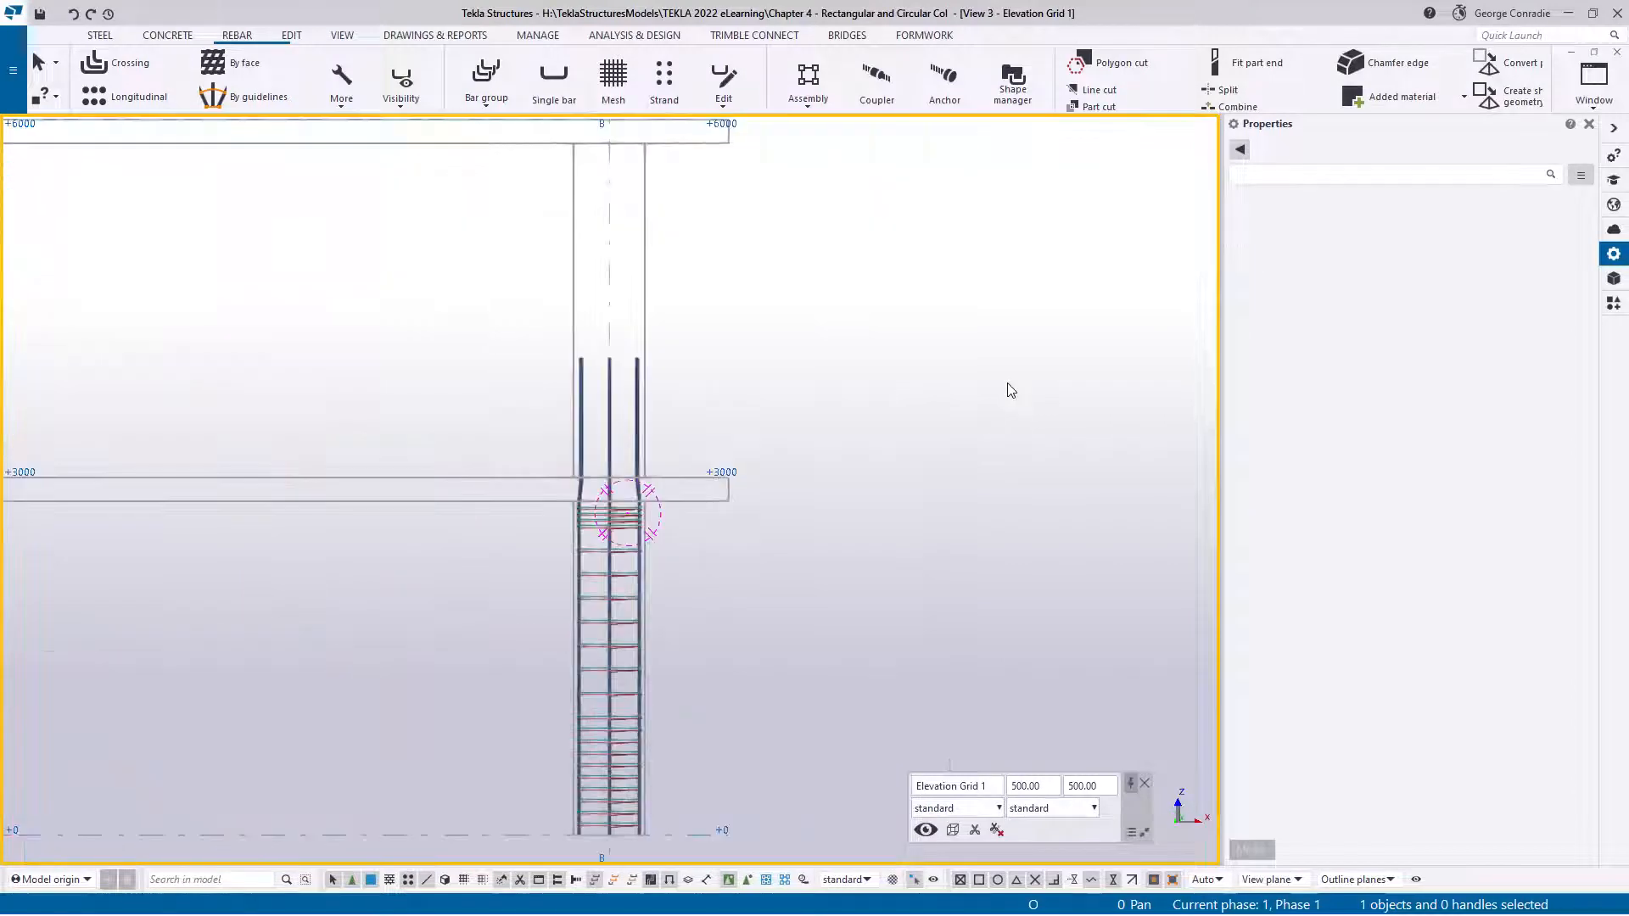
# Step: In the 3D view, start a splitter on the outer tie set with the standard settings and bars affected set to 1/2
pyautogui.hotkey('ctrl', 'Tab')
pyautogui.hotkey('ctrl', 'Tab')
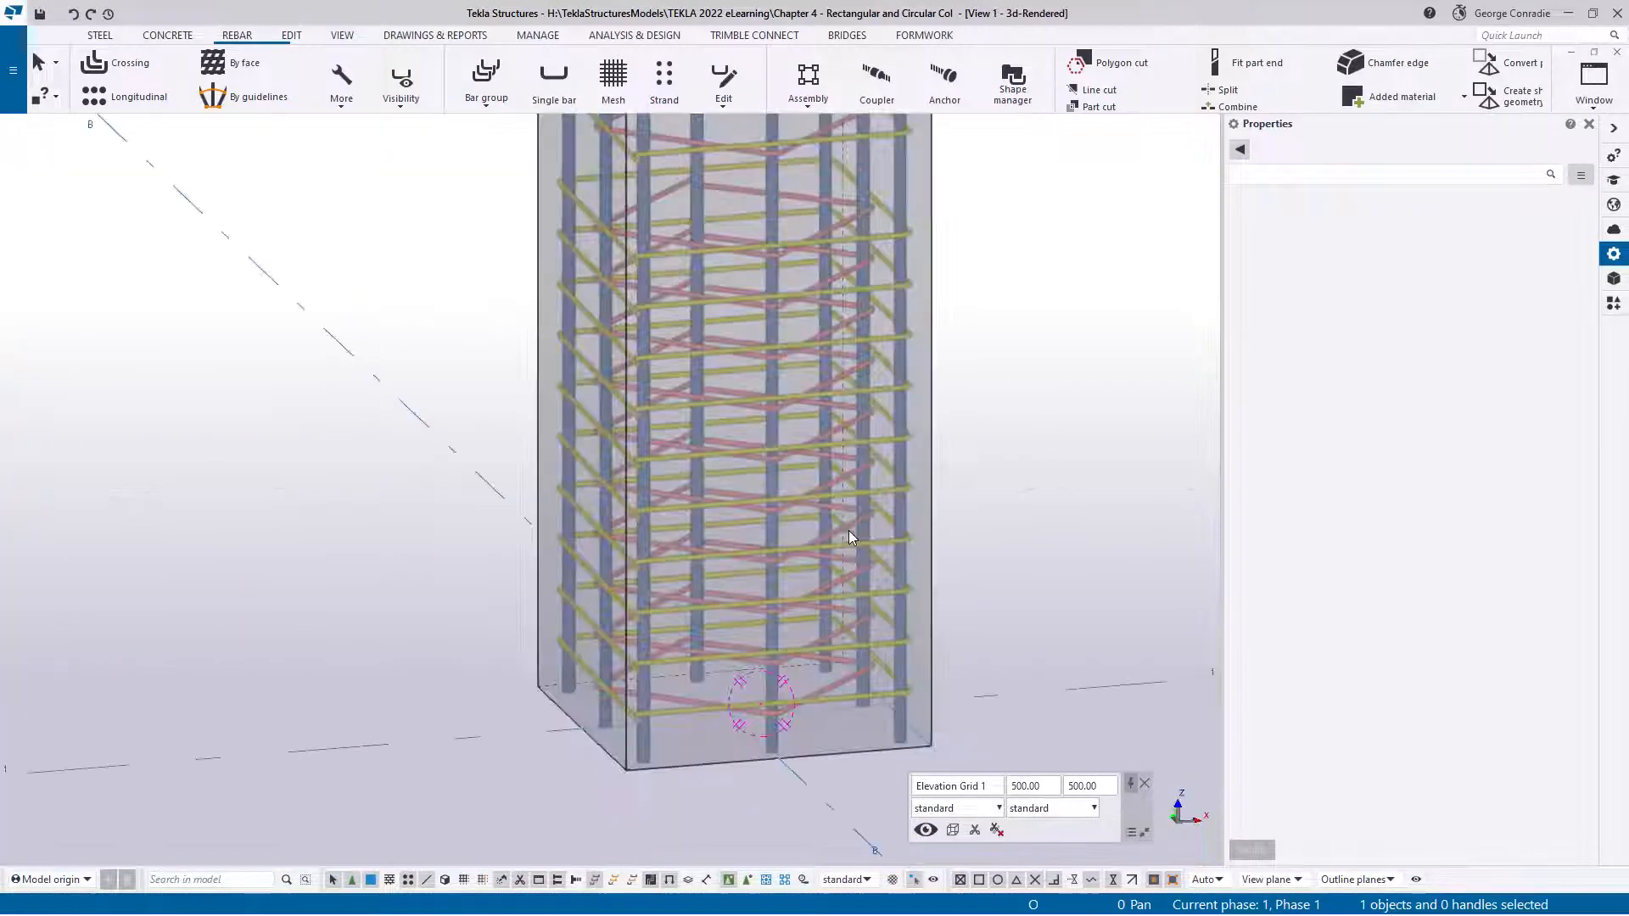
pyautogui.moveTo(846, 532); pyautogui.dragTo(390, 638, button='middle')
pyautogui.scroll(5, 568, 517)
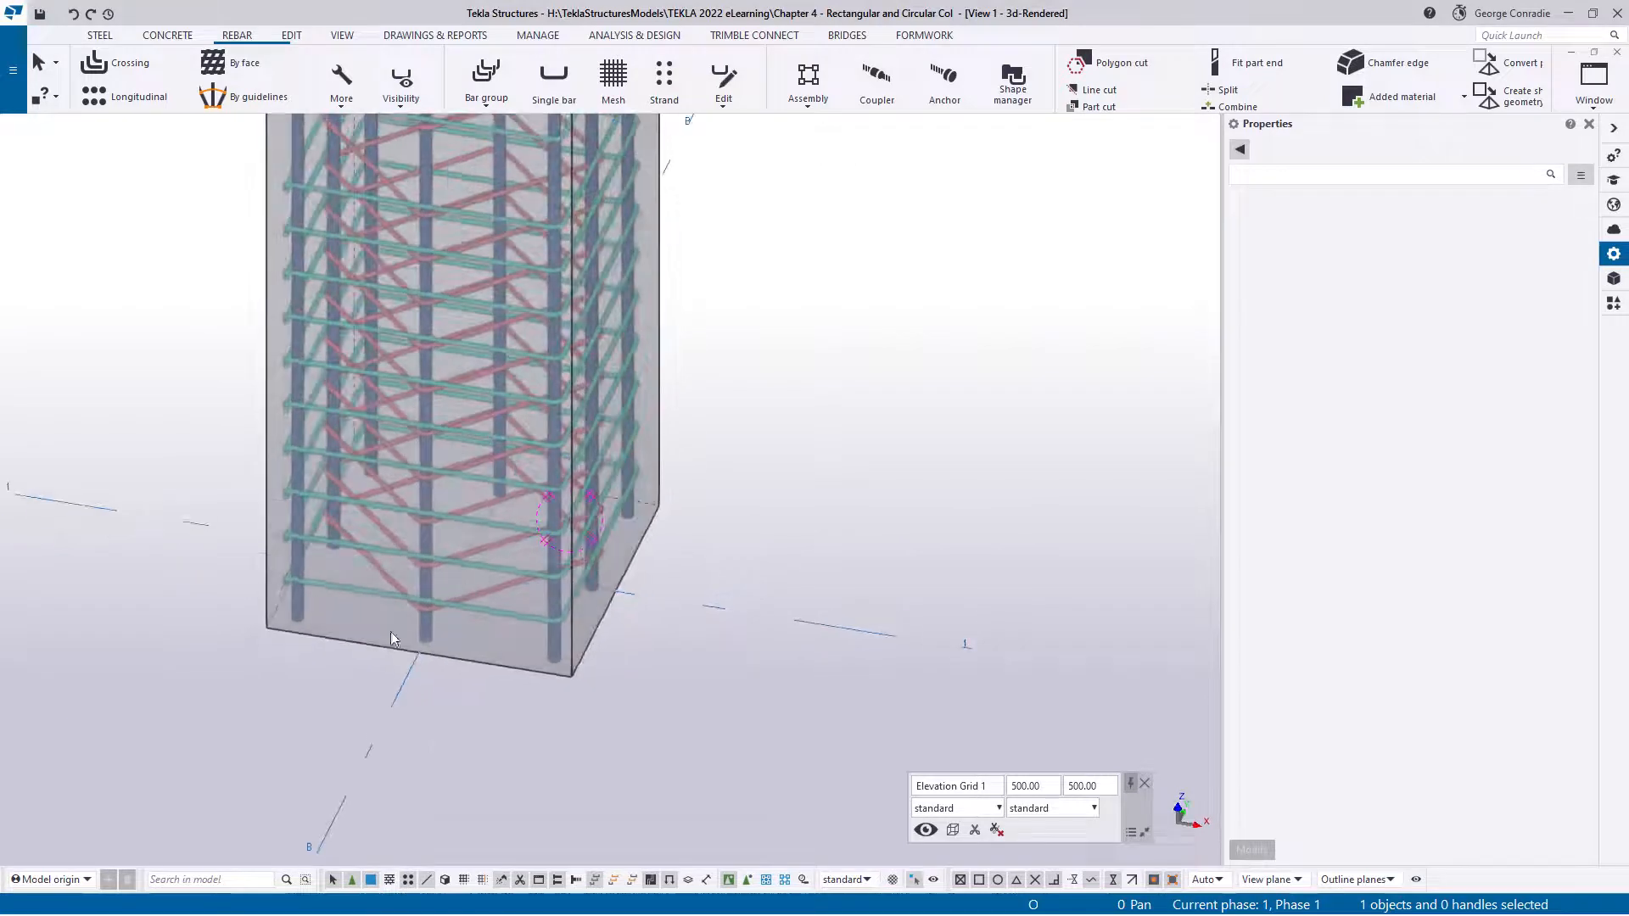
pyautogui.click(314, 585)
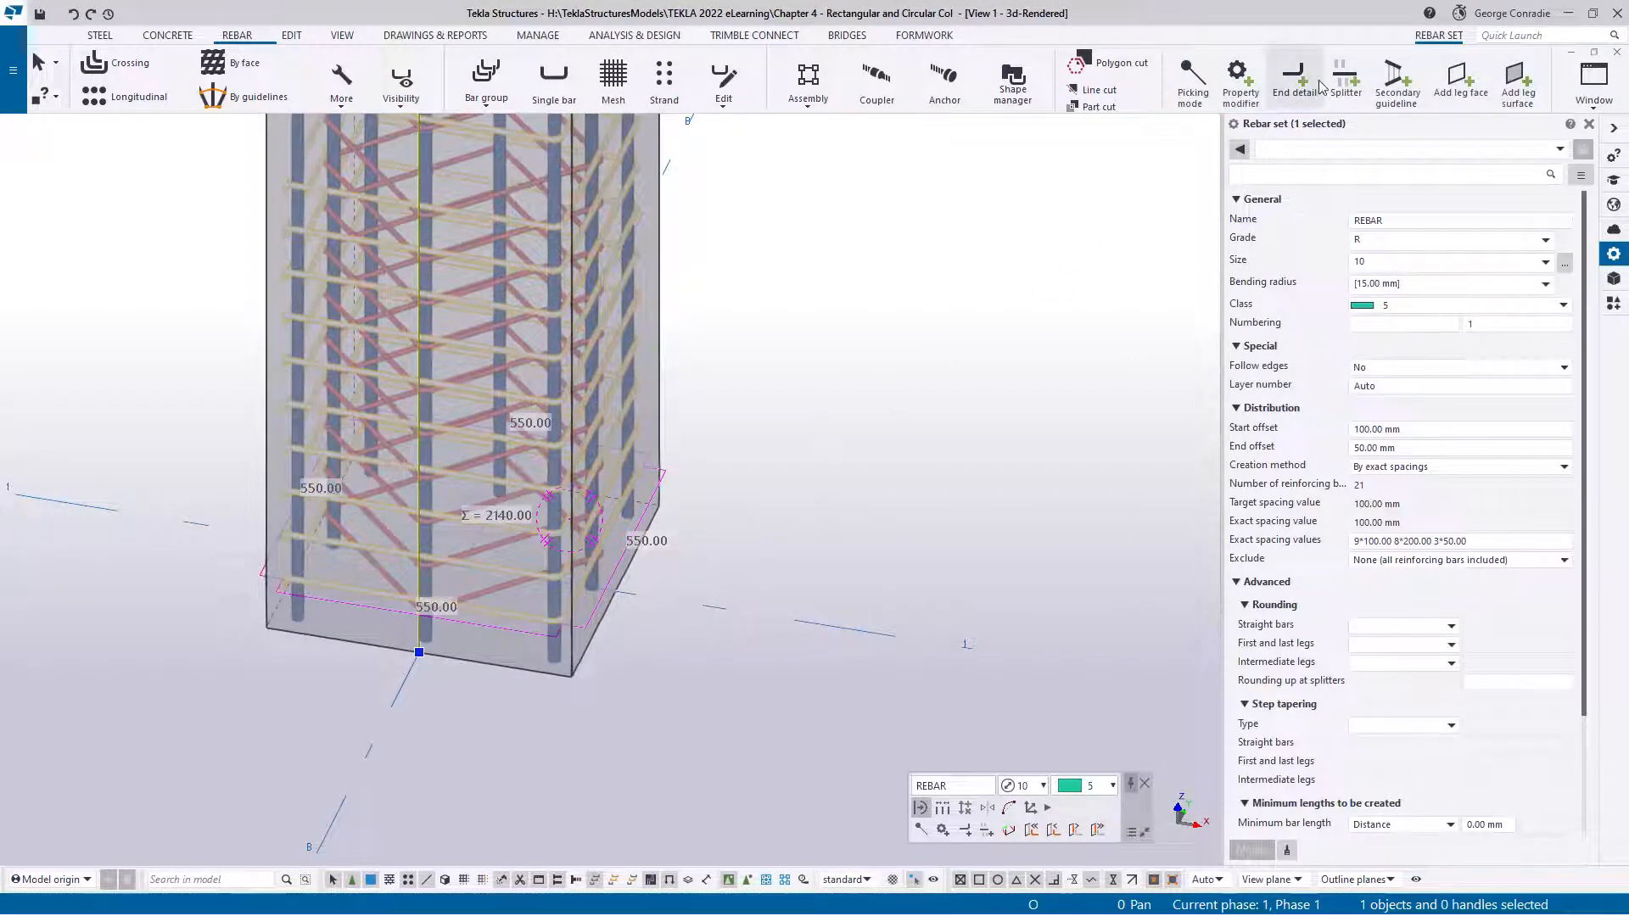
pyautogui.click(1347, 82)
pyautogui.click(1311, 150)
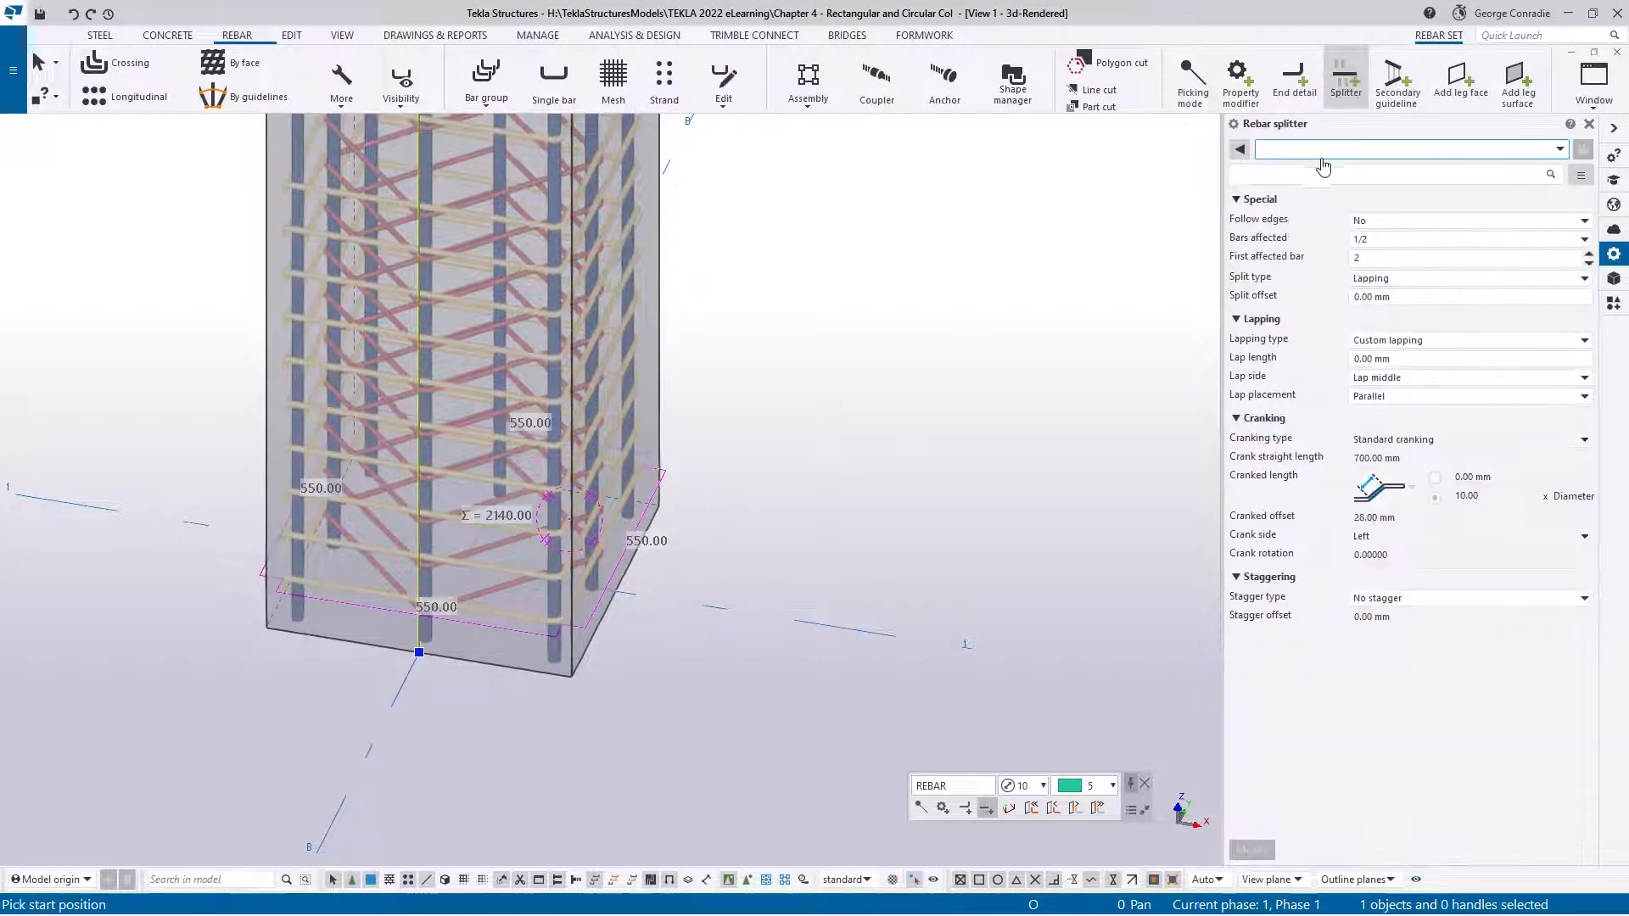
pyautogui.click(1312, 167)
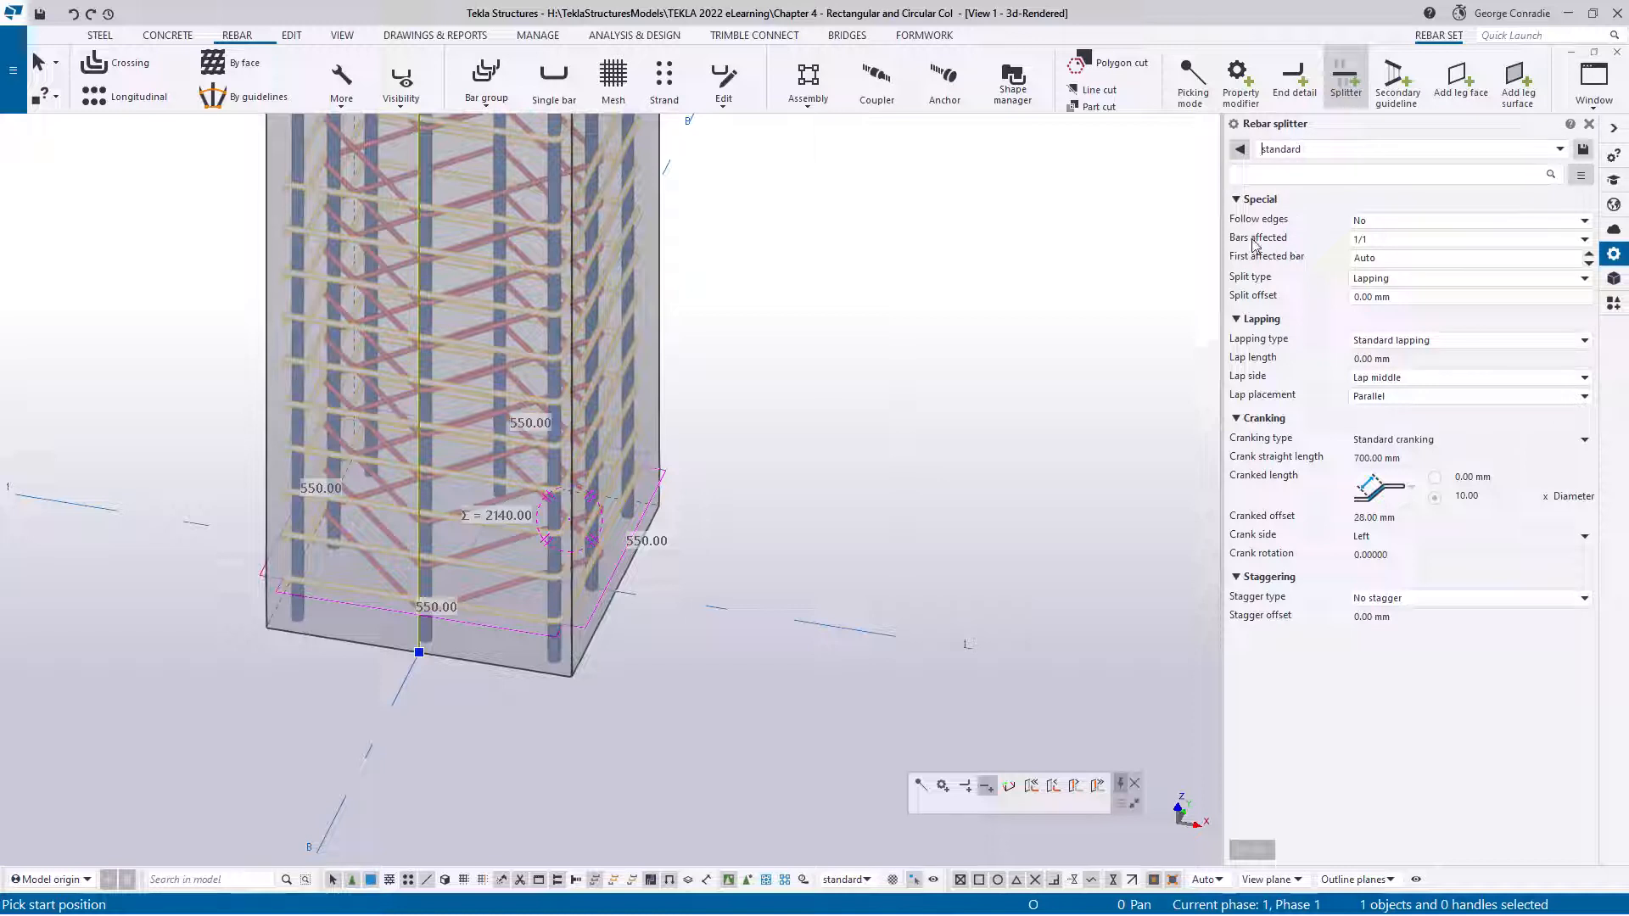
pyautogui.click(1583, 241)
pyautogui.click(1421, 272)
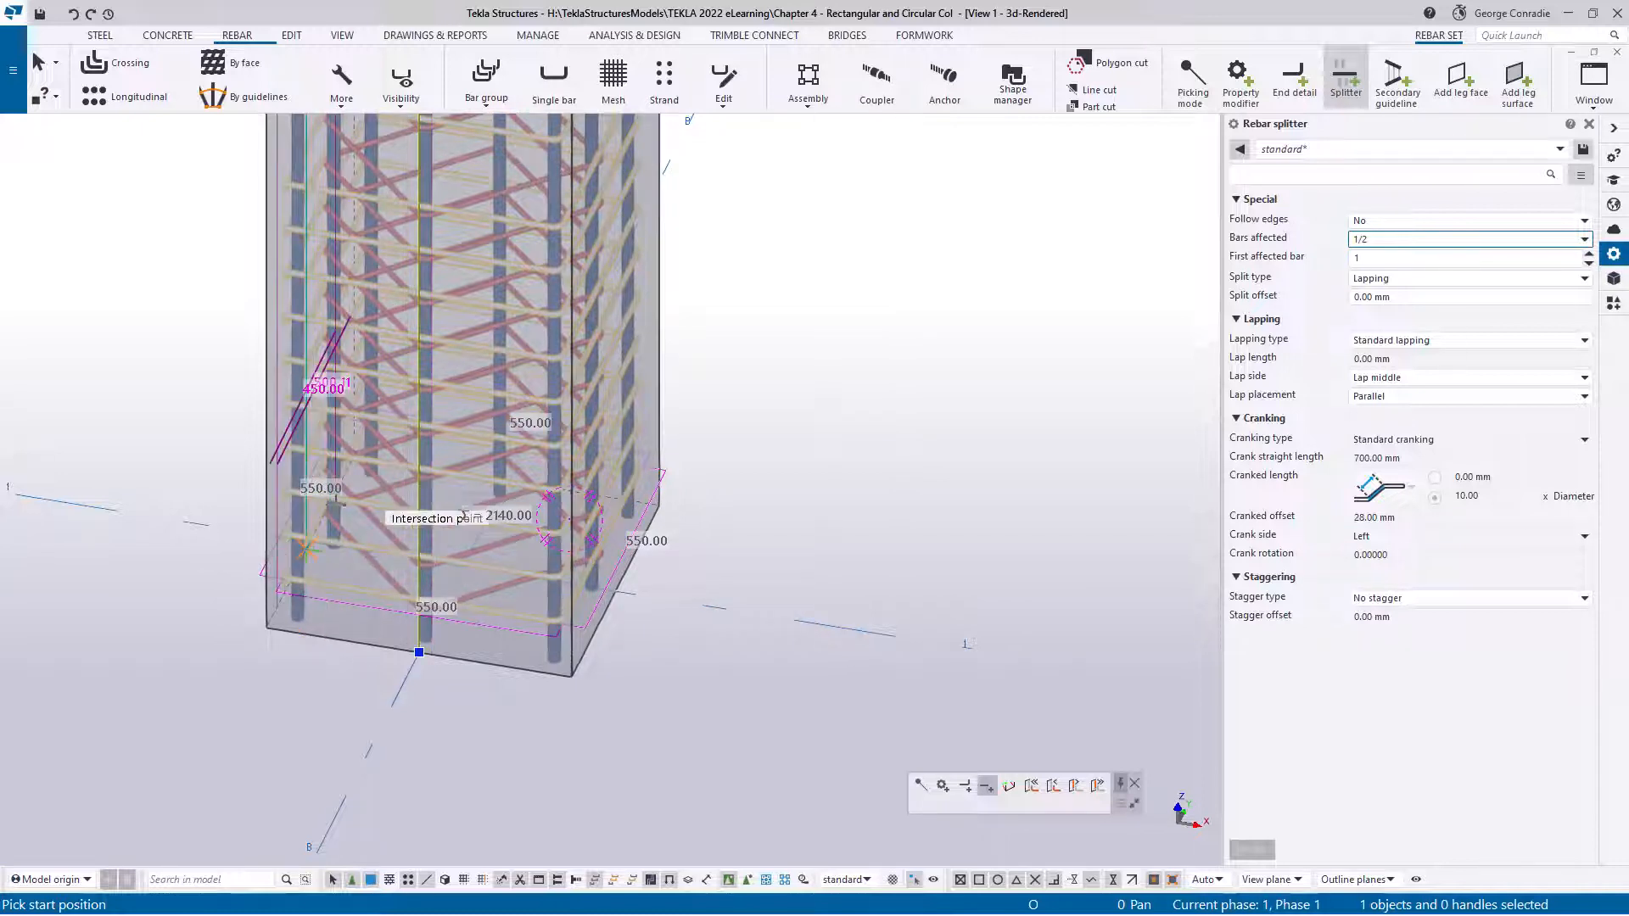
# Step: Place the splitter on the column's vertical edge at its lower-left corner as seen in plan, and end the command
pyautogui.click(268, 610)
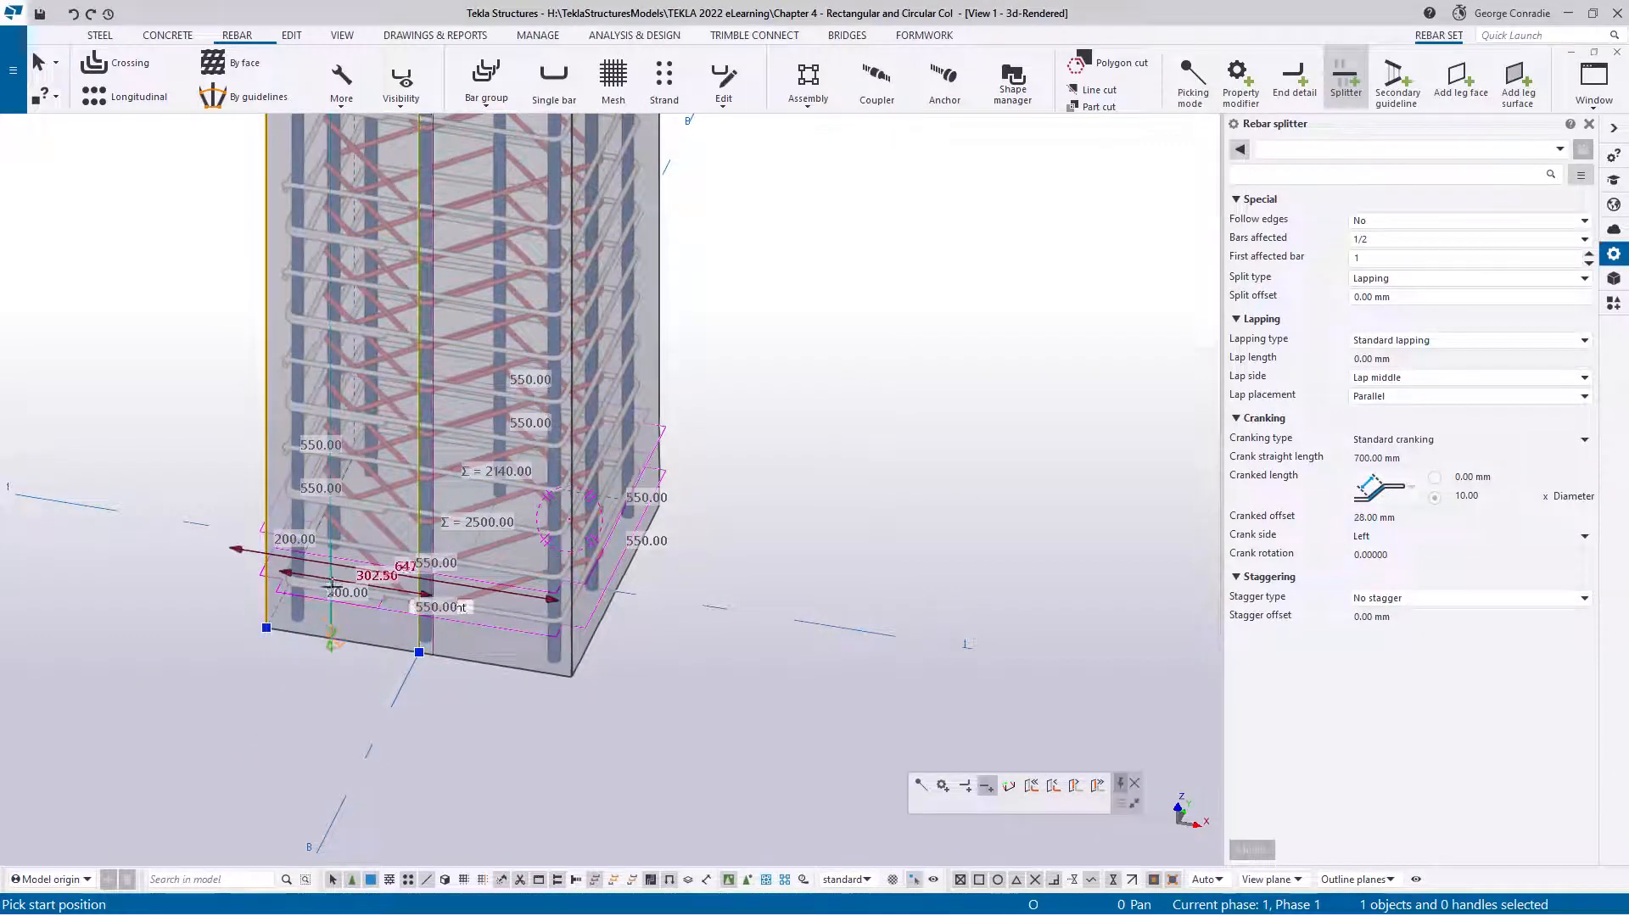
pyautogui.rightClick(431, 686)
pyautogui.click(481, 394)
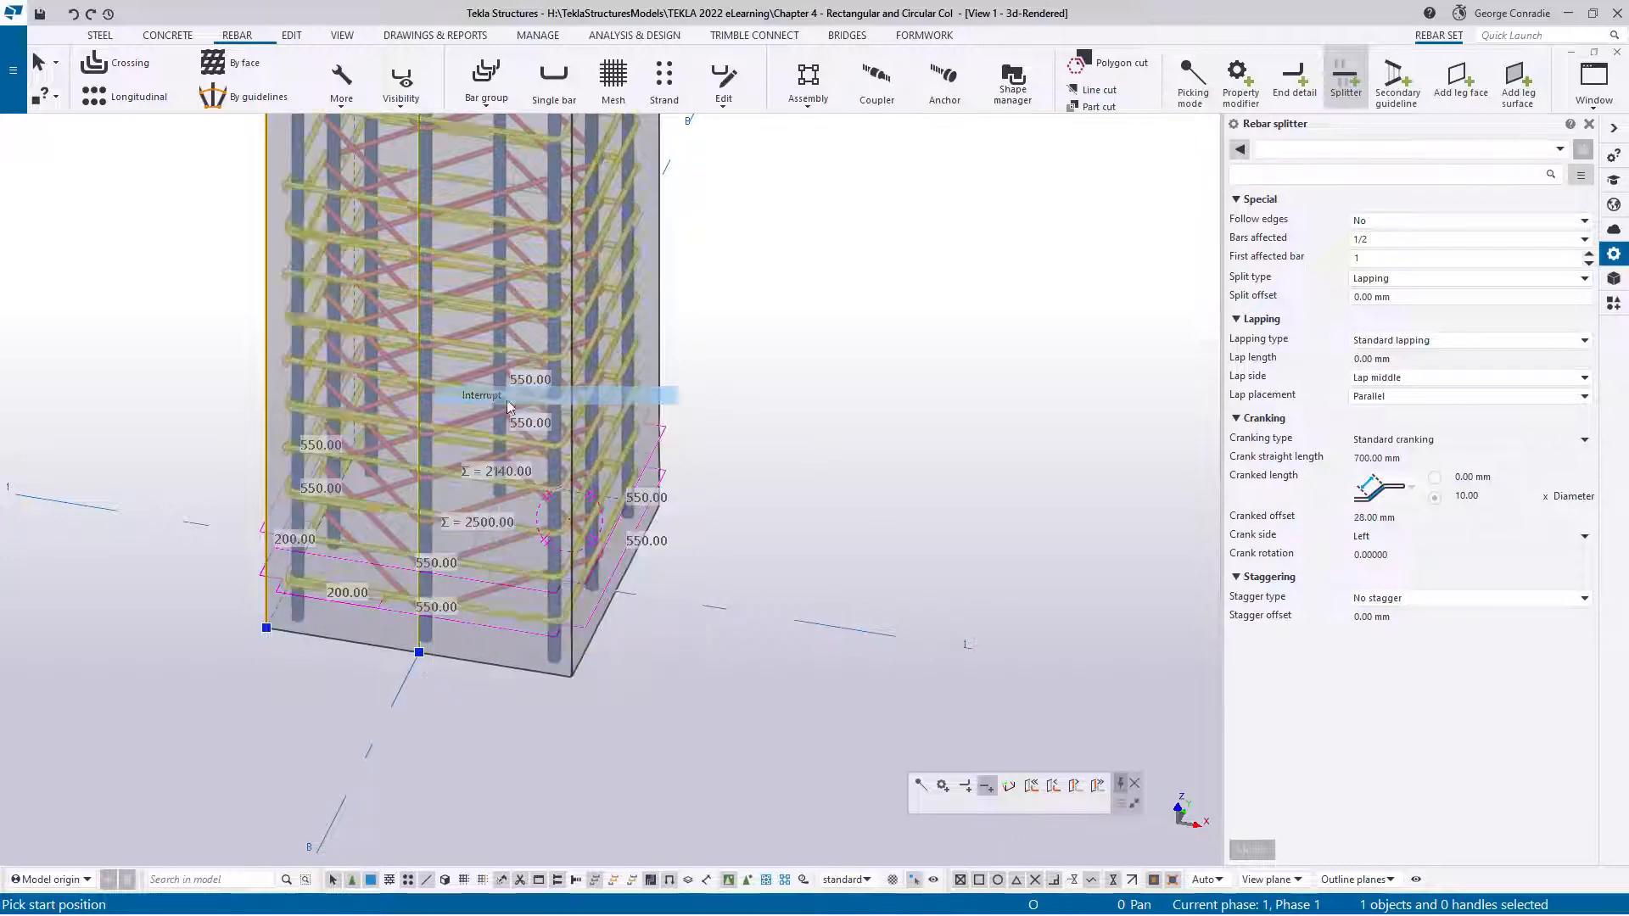
# Step: Change the new splitter to custom lapping with a lap length of 0 mm
pyautogui.click(265, 507)
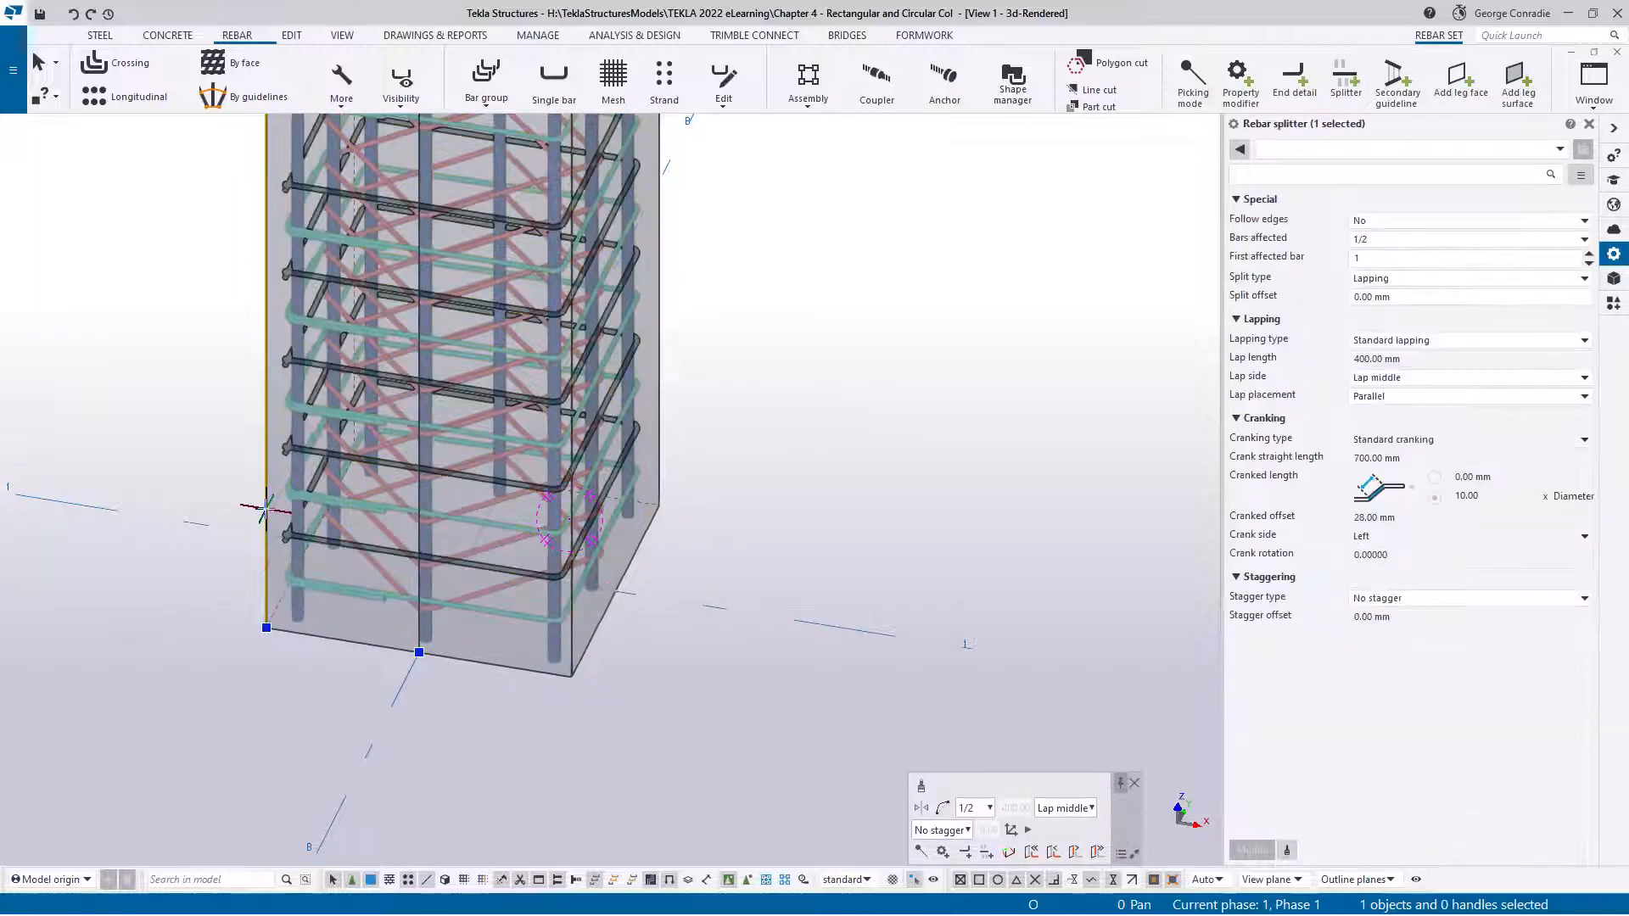
pyautogui.click(1375, 340)
pyautogui.click(1385, 378)
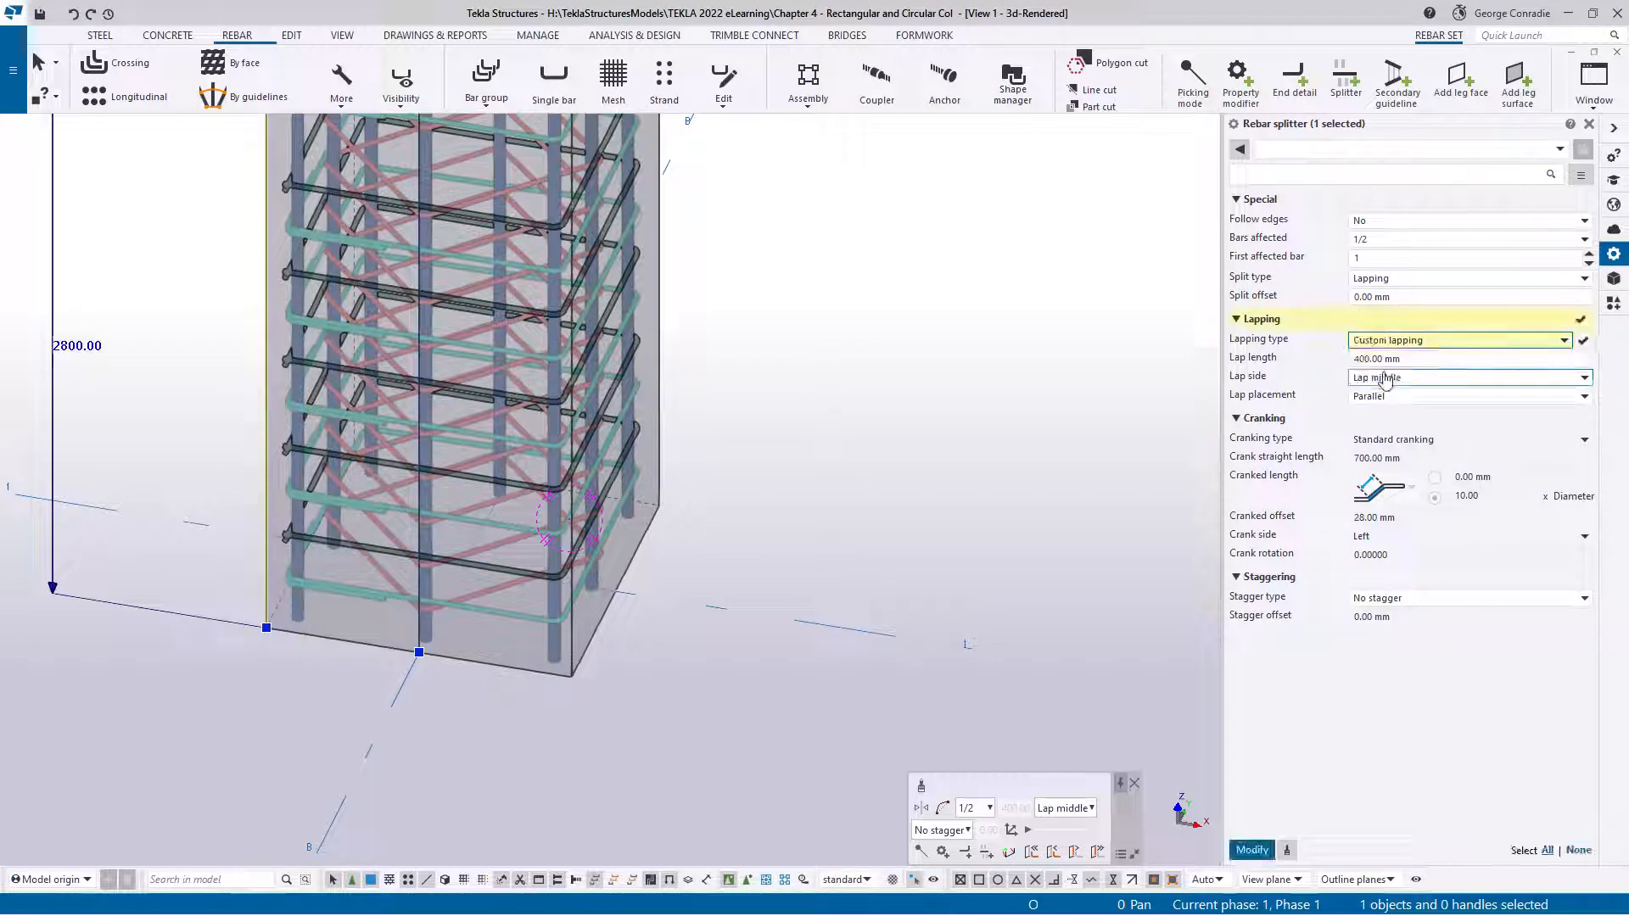
pyautogui.click(1413, 360)
pyautogui.write('0')
pyautogui.press('Return')
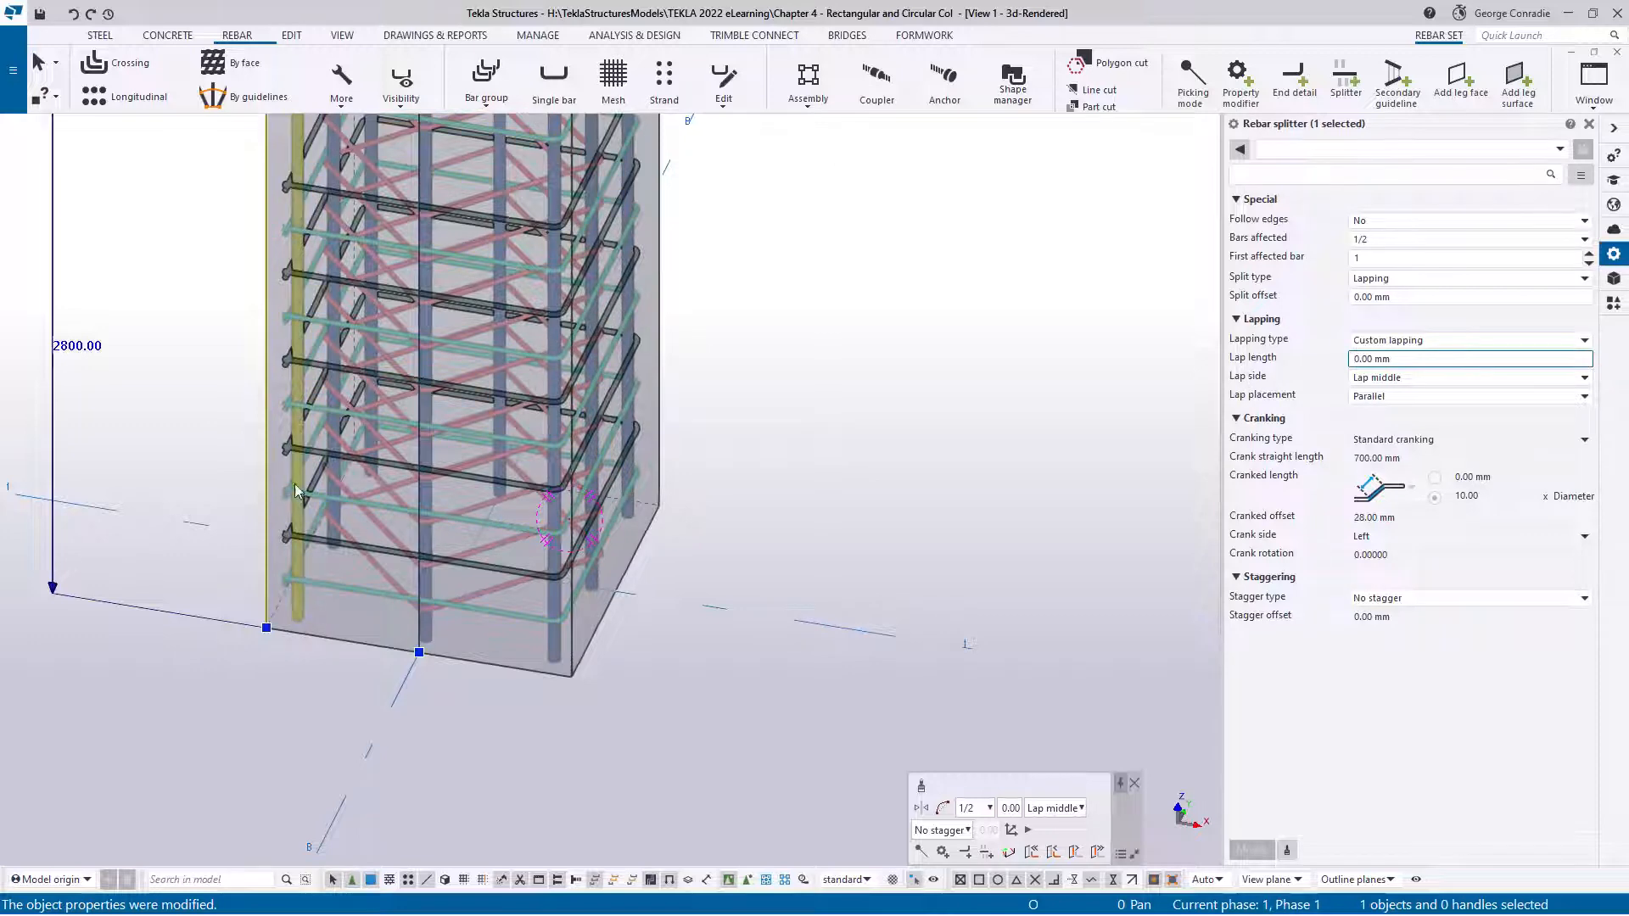
# Step: Split the outer tie set with bars affected 1/2 and first affected bar 2 at the column's upper-right corner edge as seen in plan
pyautogui.click(616, 520)
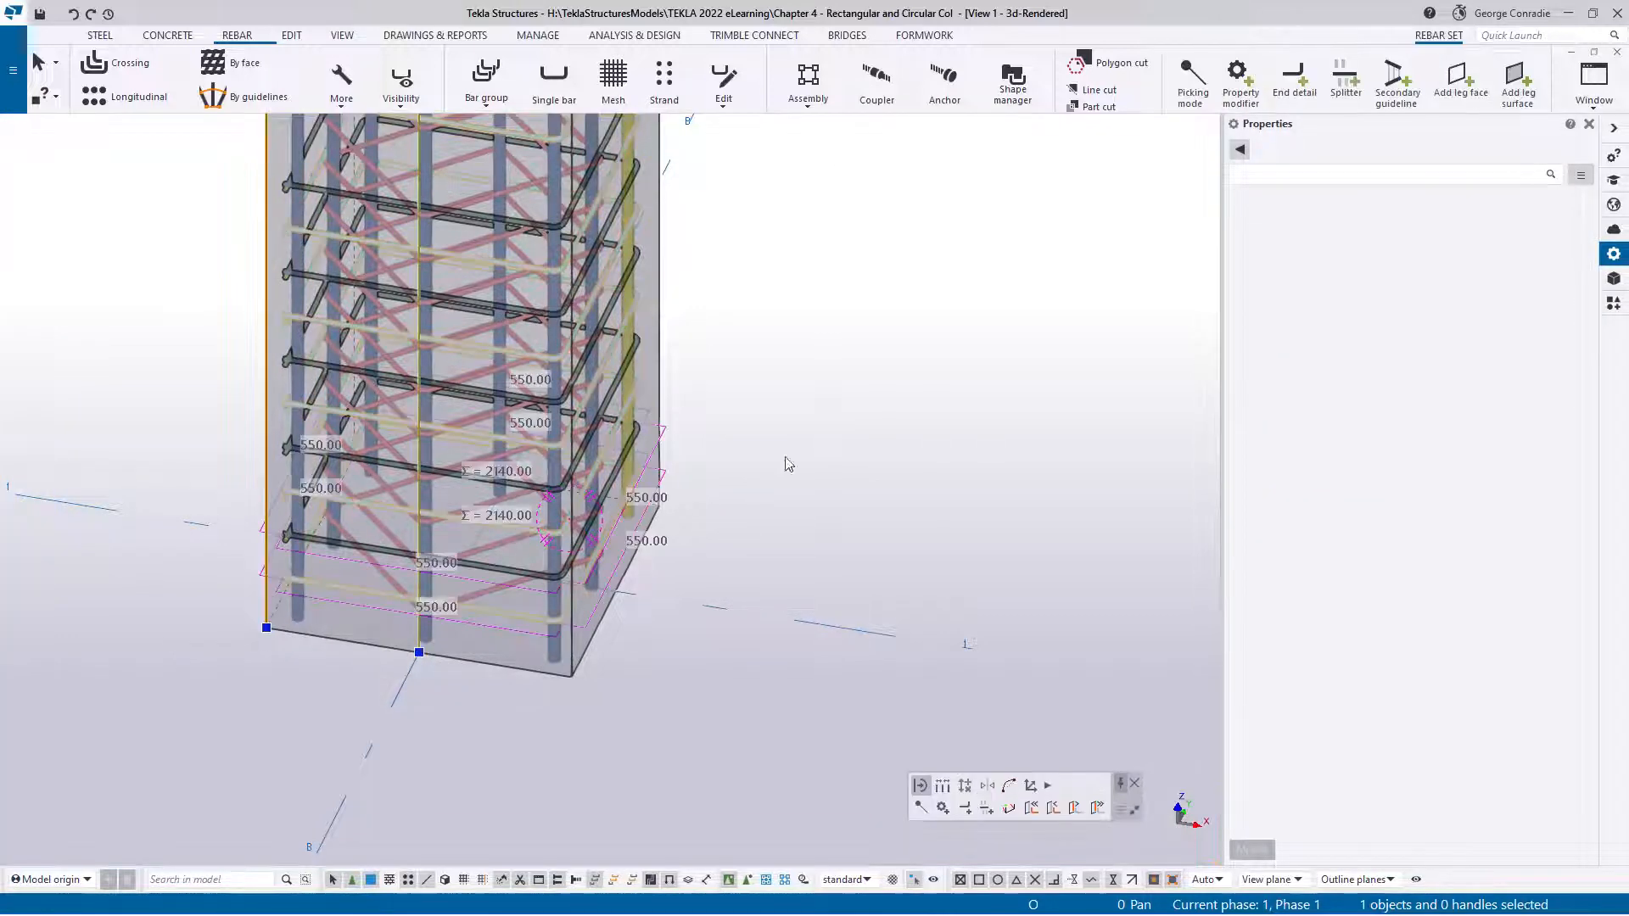
pyautogui.click(1345, 81)
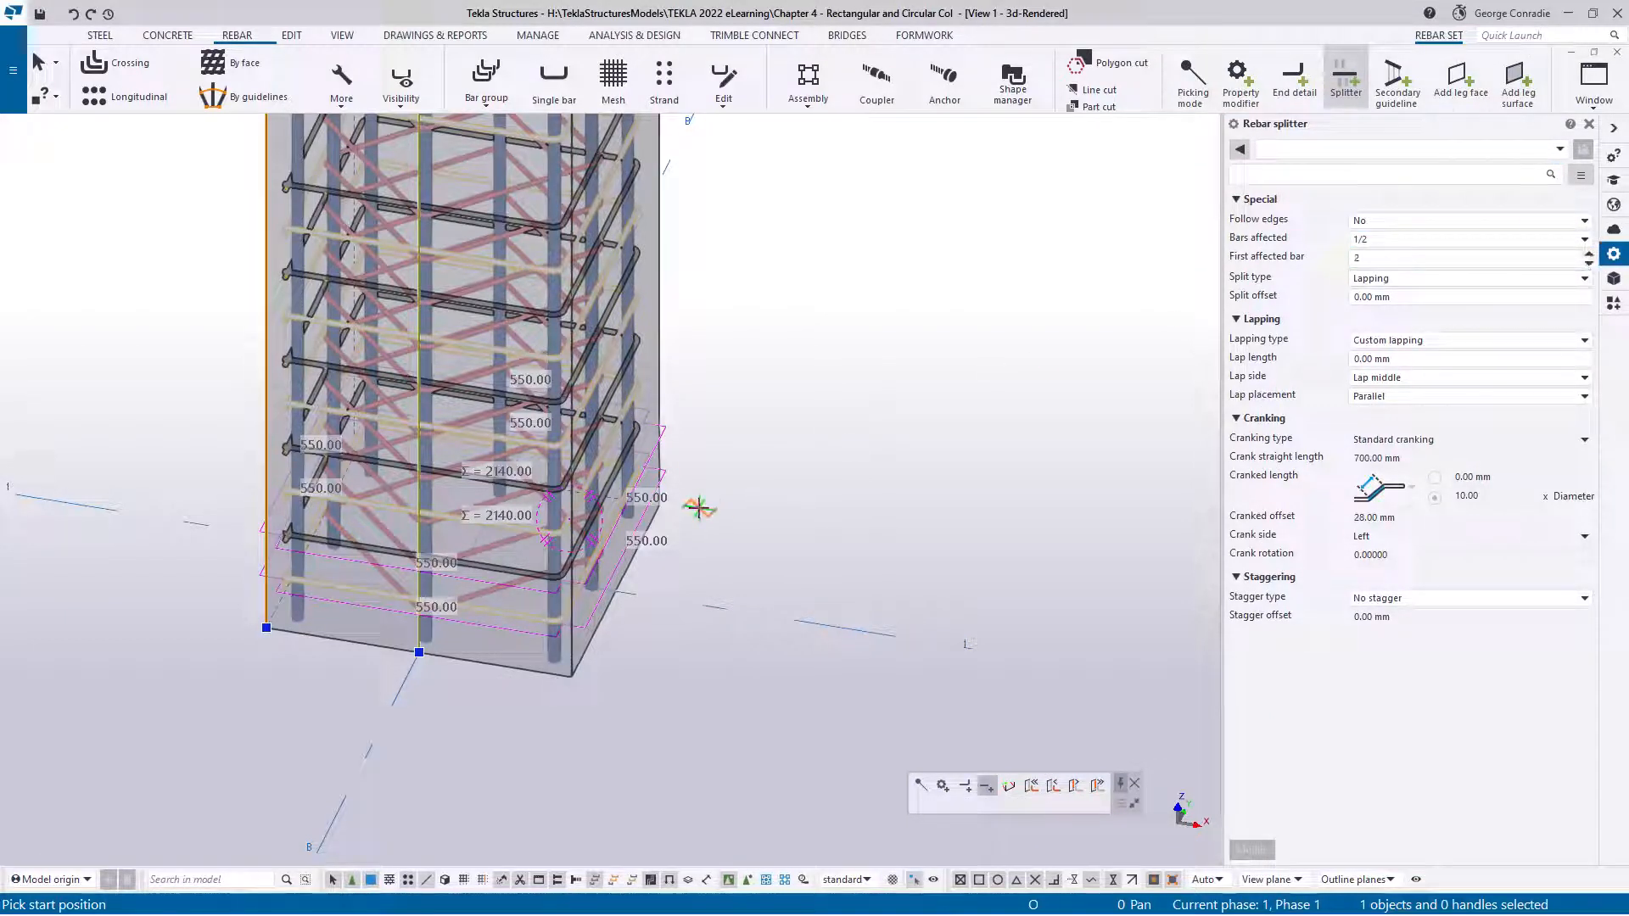
pyautogui.click(660, 480)
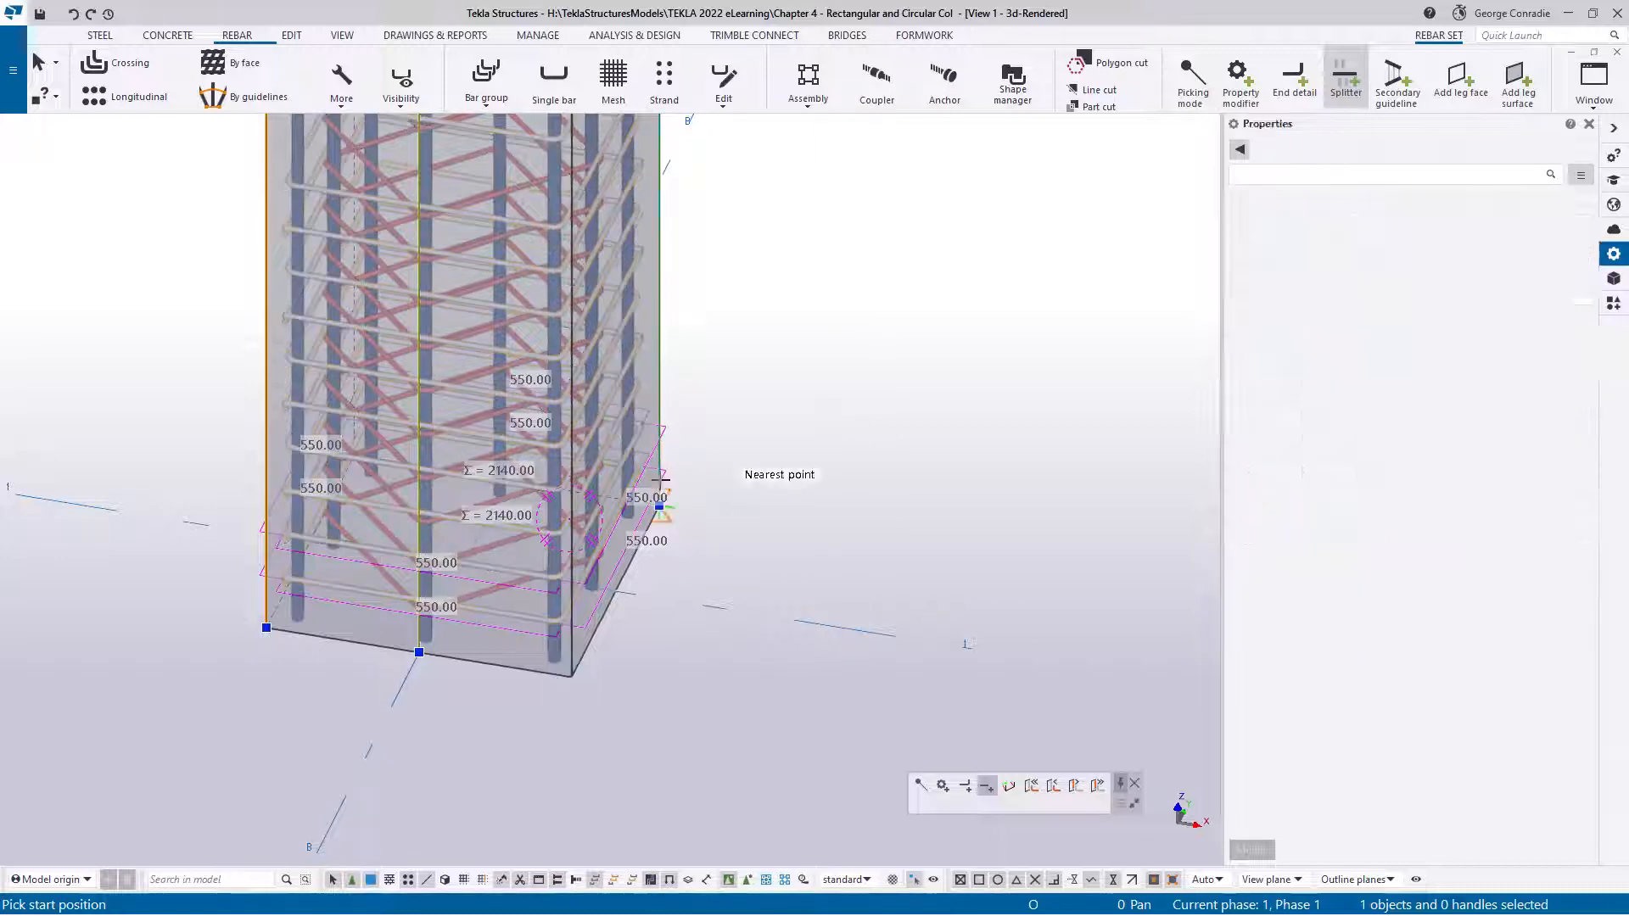
pyautogui.rightClick(743, 452)
pyautogui.click(784, 459)
pyautogui.click(768, 493)
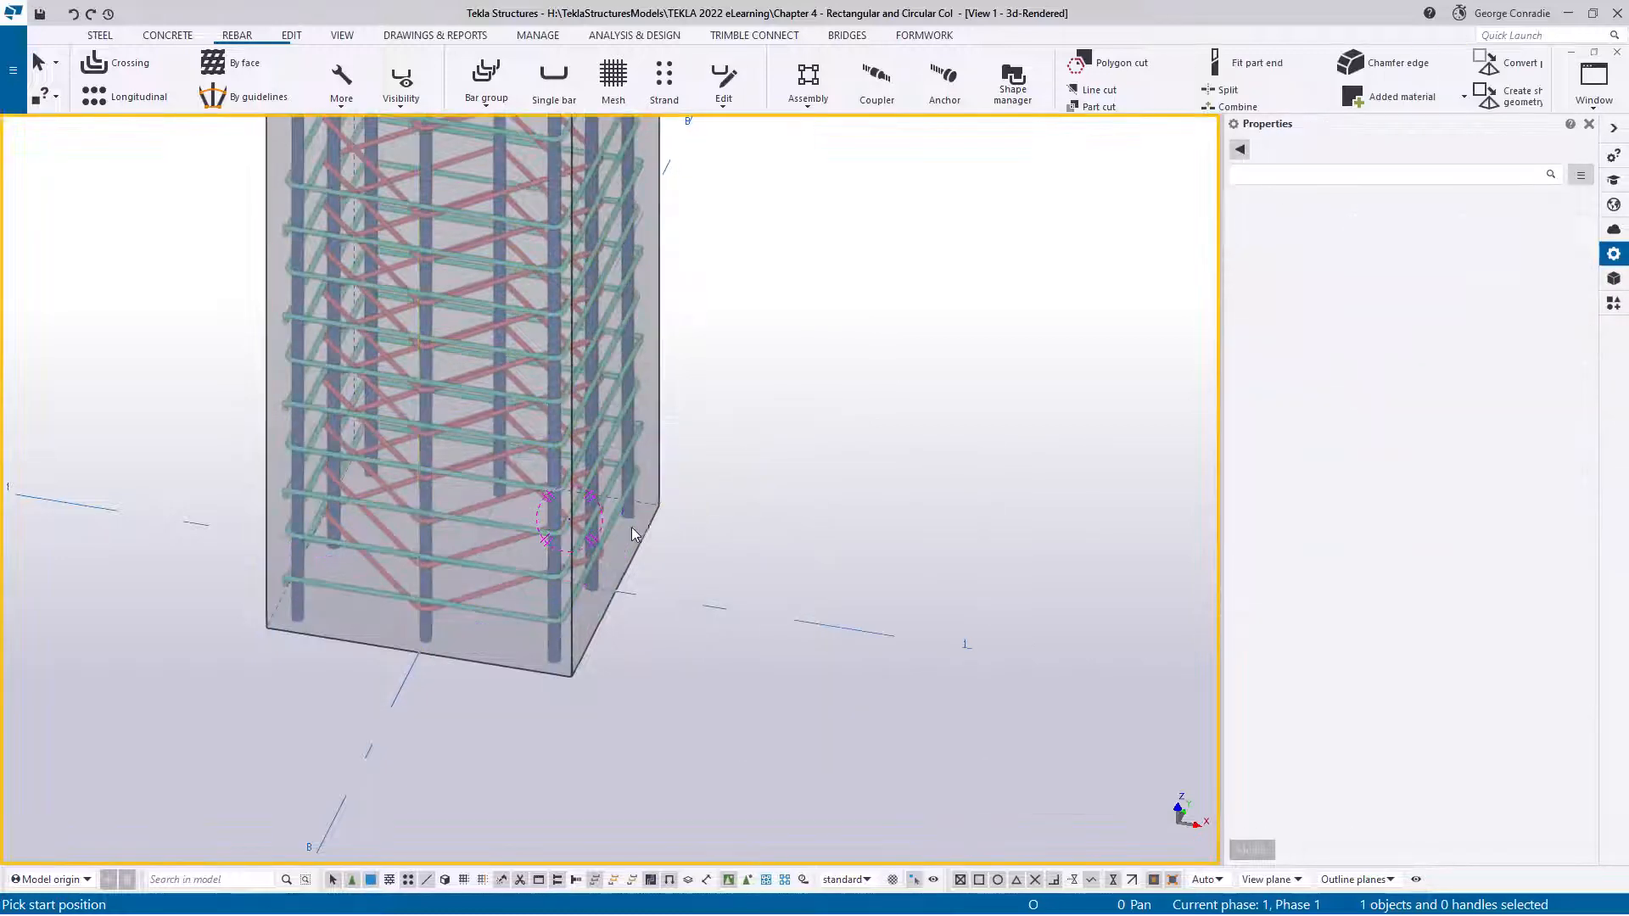
# Step: Start an end detail modifier on the outer tie set with bars affected set to 1/2 and first affected bar set to 1
pyautogui.keyDown('ctrl'); pyautogui.moveTo(614, 526); pyautogui.dragTo(607, 524, button='middle'); pyautogui.keyUp('ctrl')
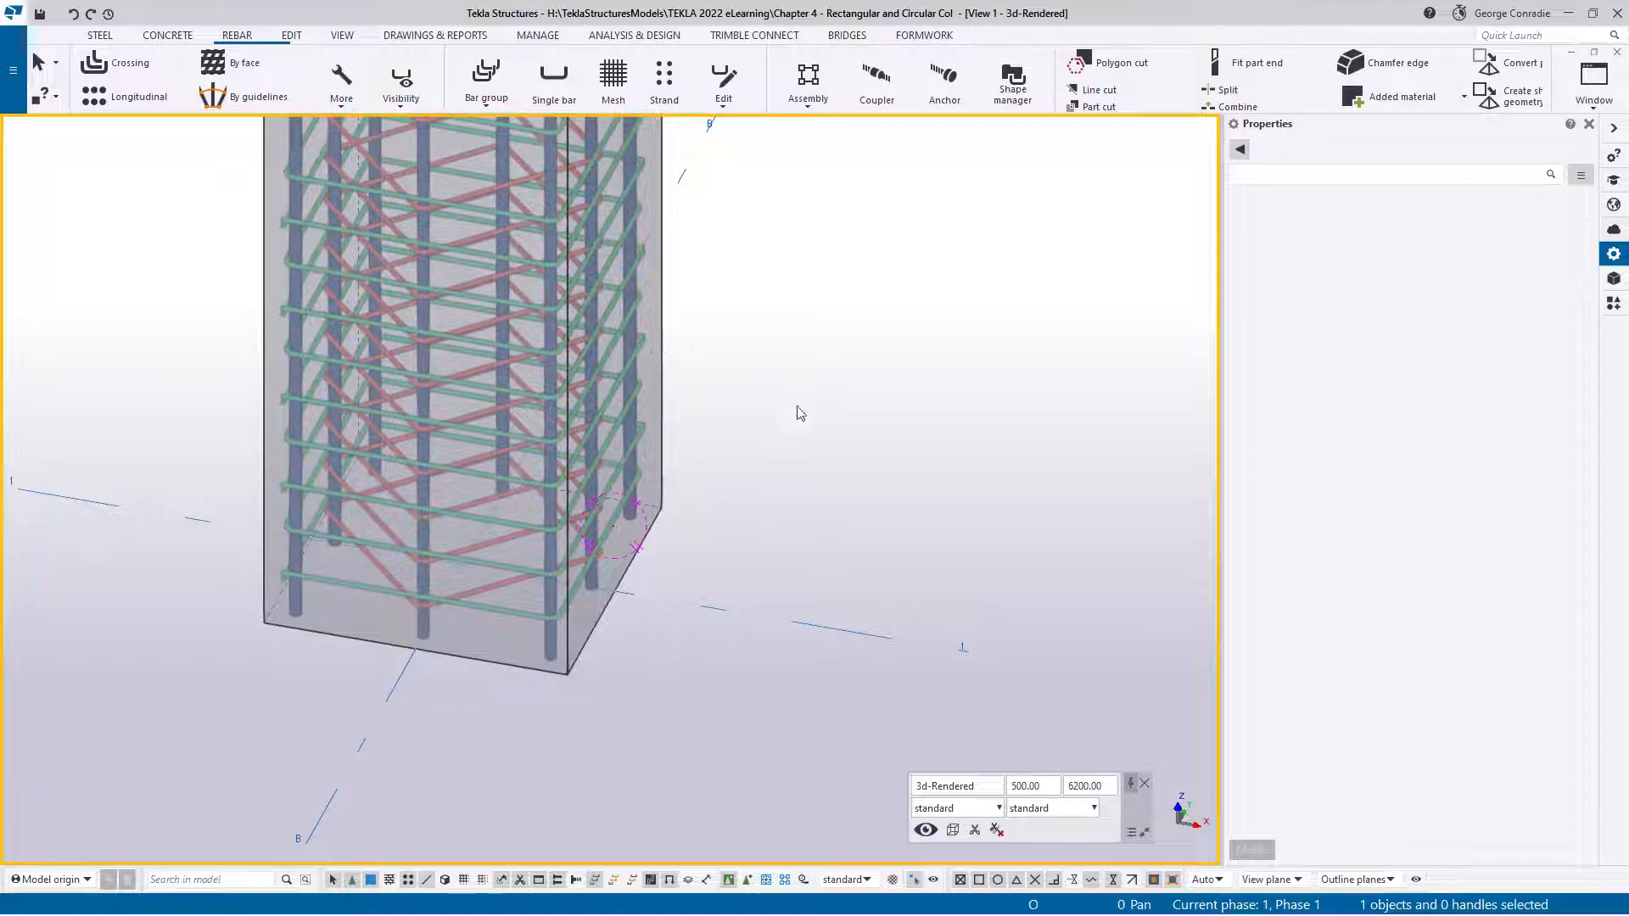
pyautogui.click(512, 614)
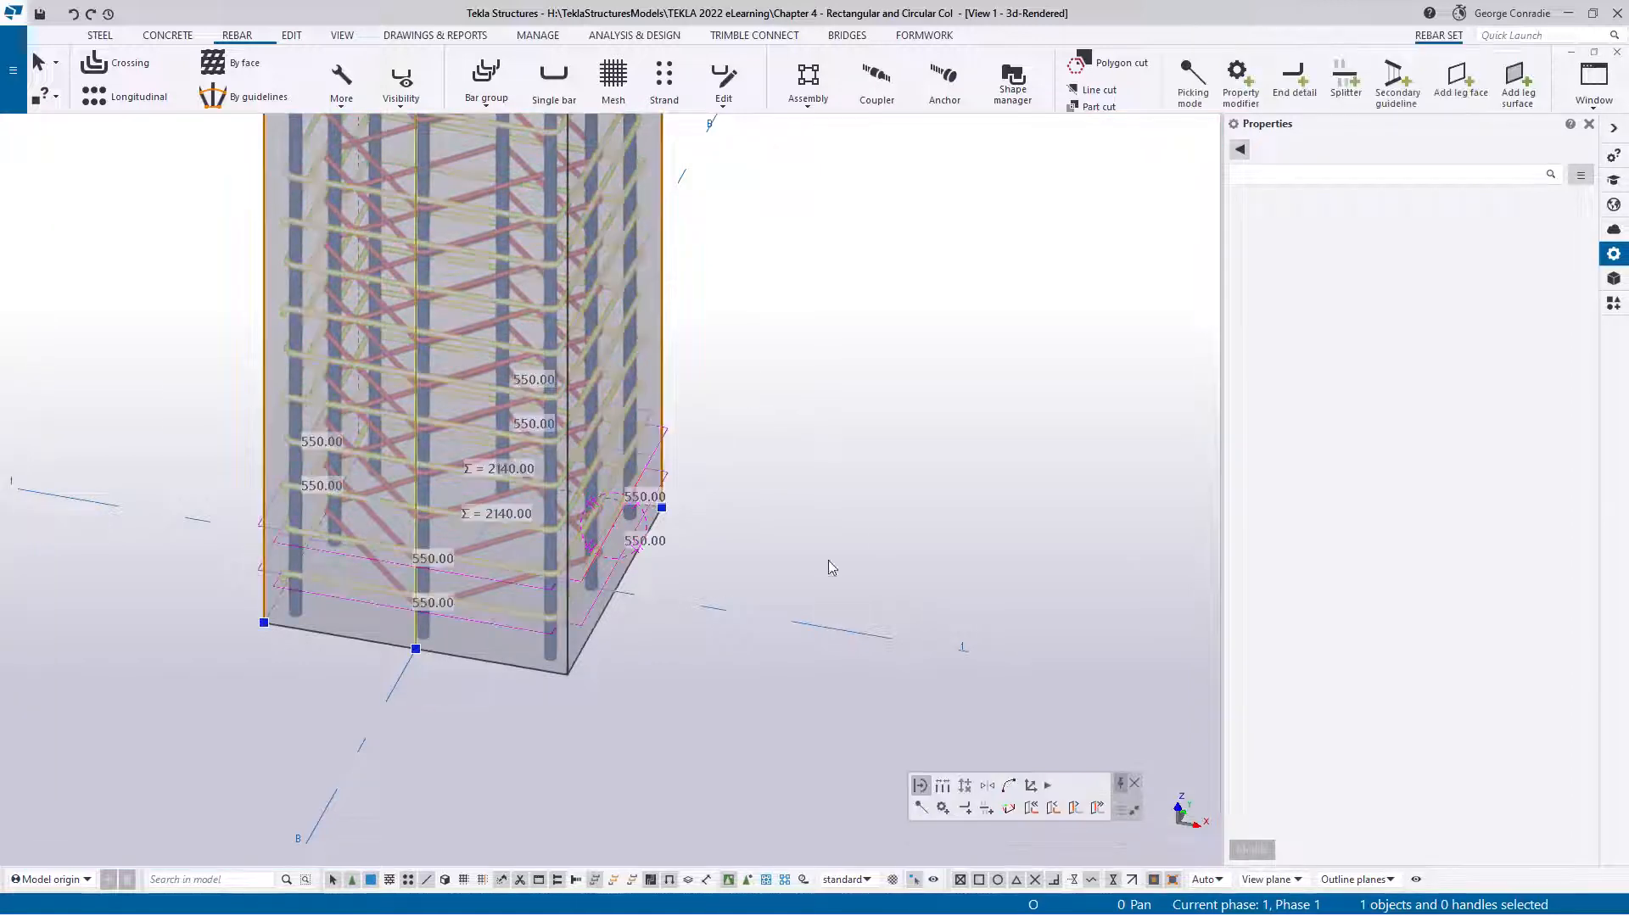
pyautogui.click(1293, 78)
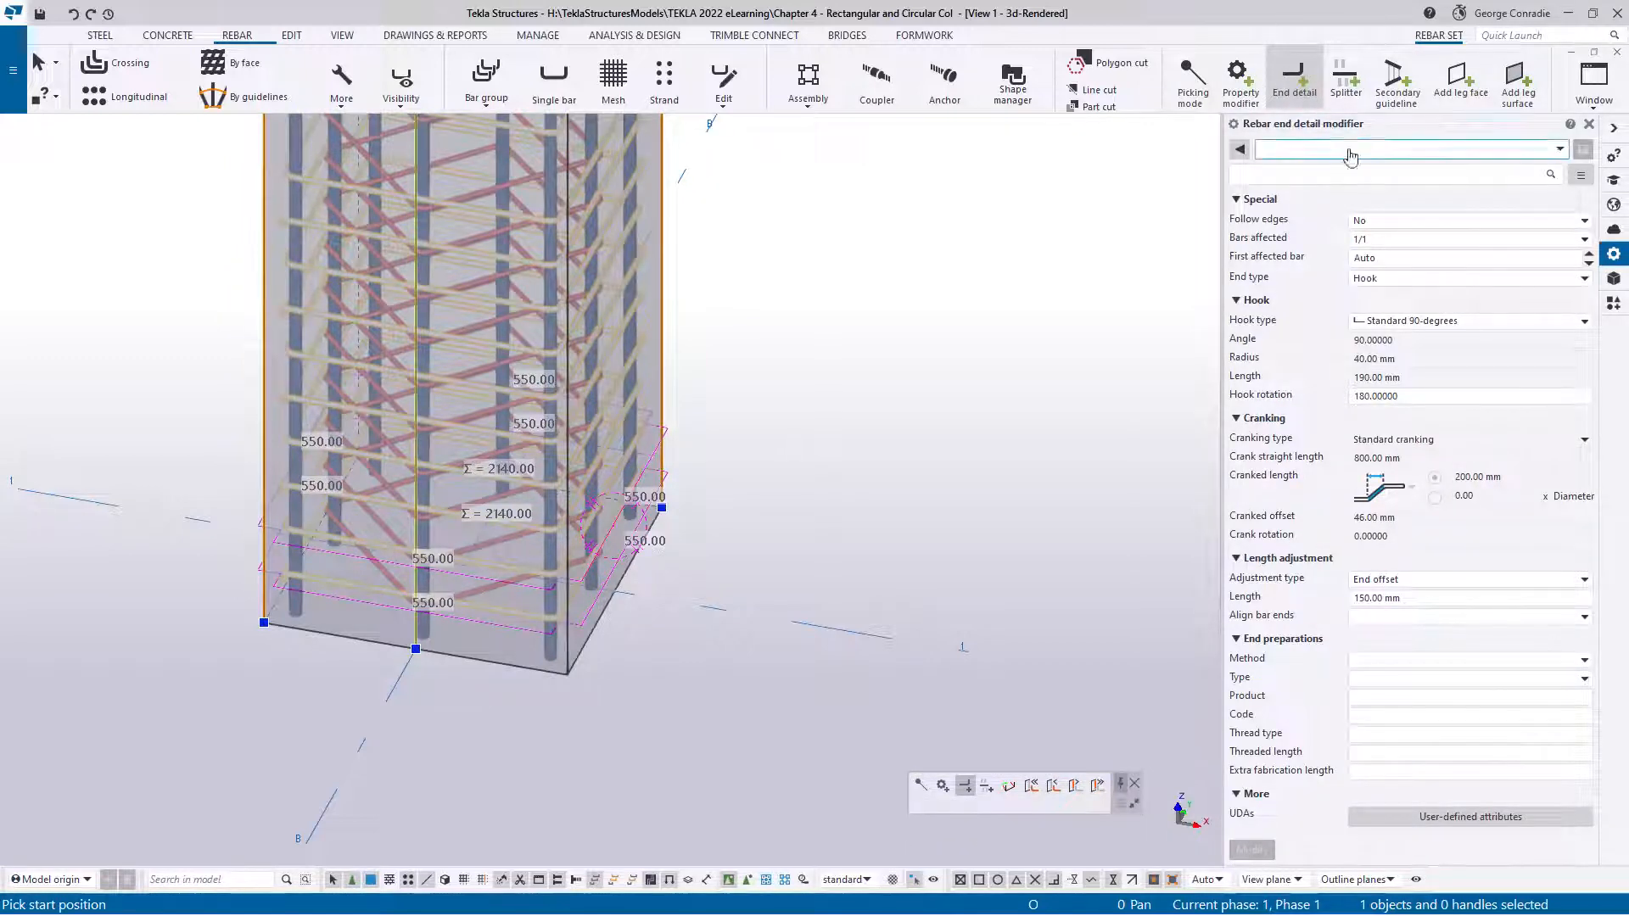
pyautogui.click(1401, 246)
pyautogui.click(1381, 276)
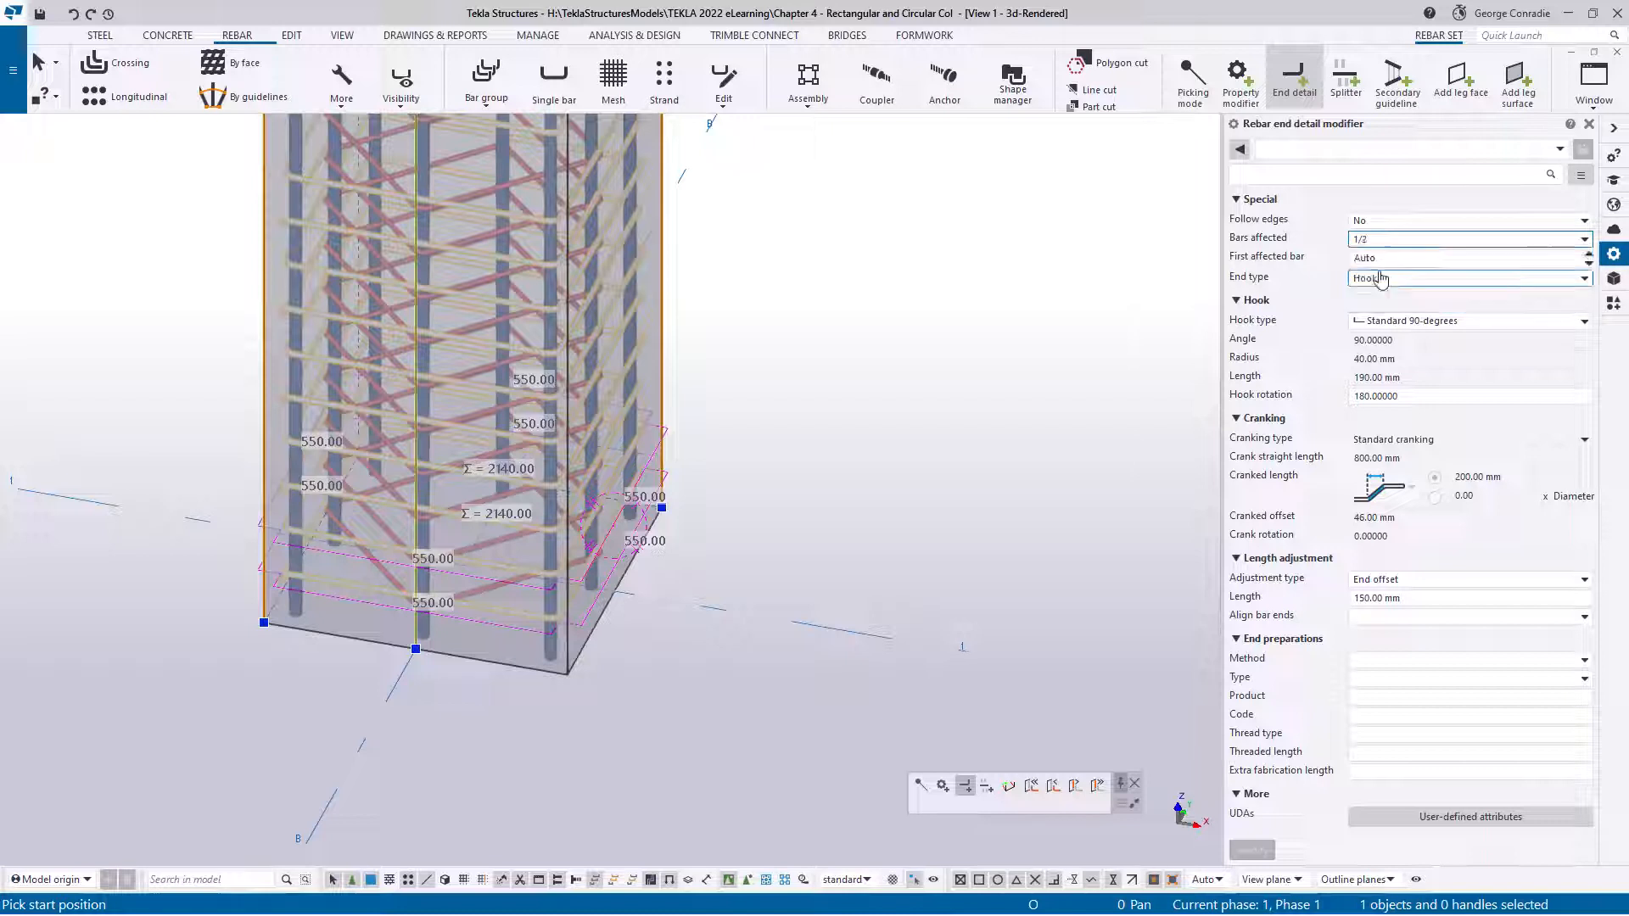
pyautogui.click(1589, 255)
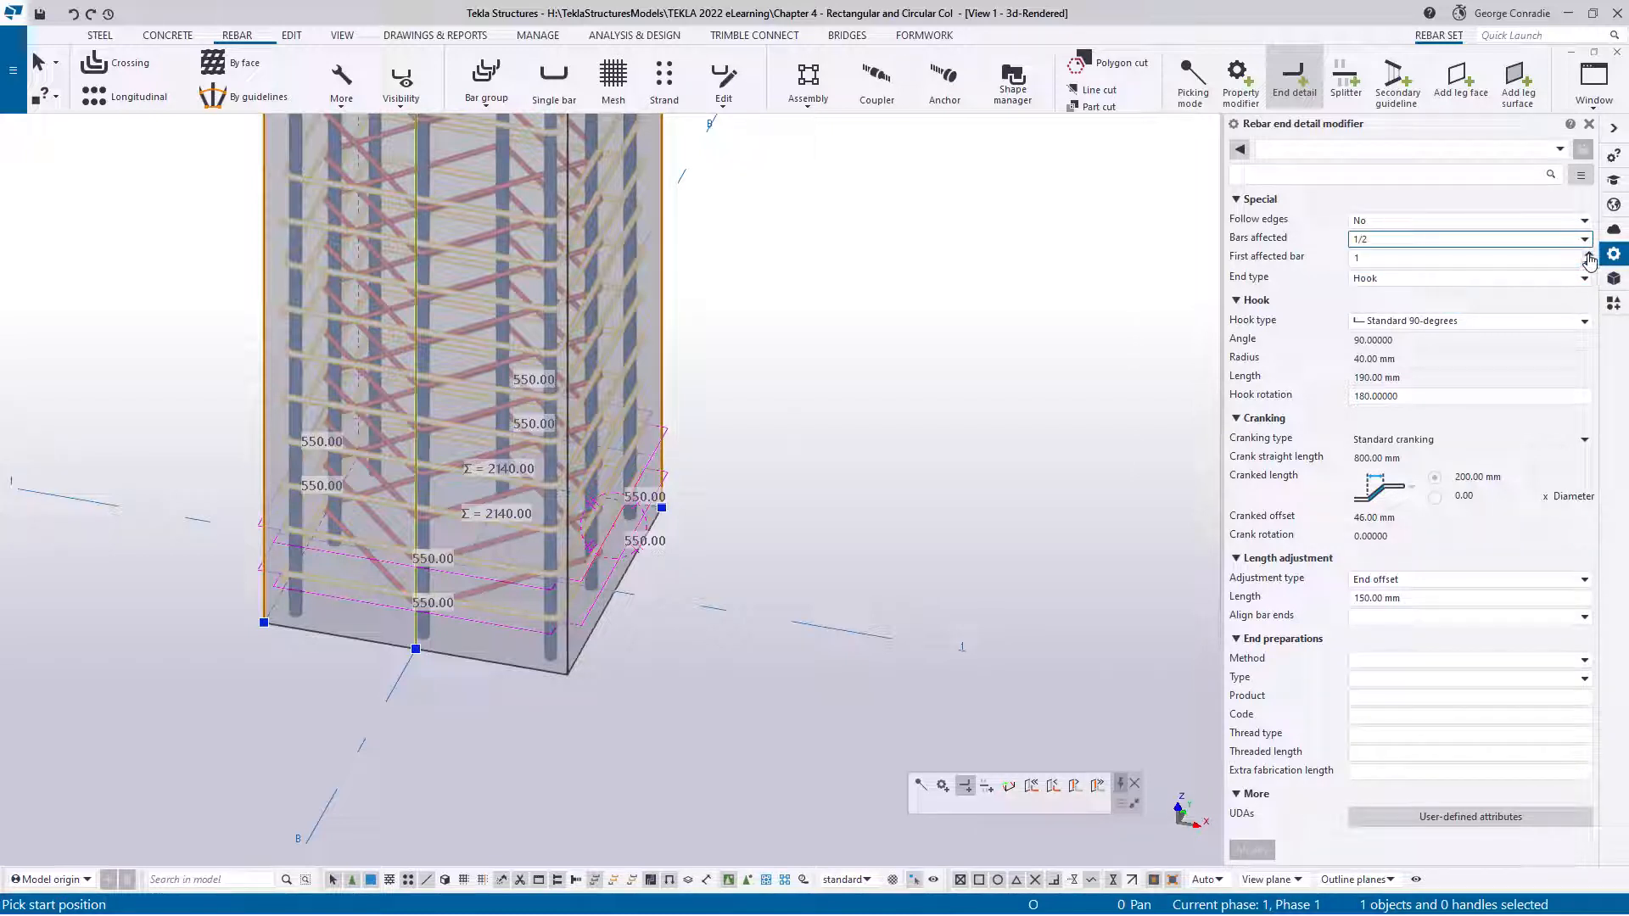
# Step: Set the end detail to a Standard 135-degrees hook with 0 hook rotation and no length adjustment
pyautogui.click(1426, 331)
pyautogui.click(1420, 394)
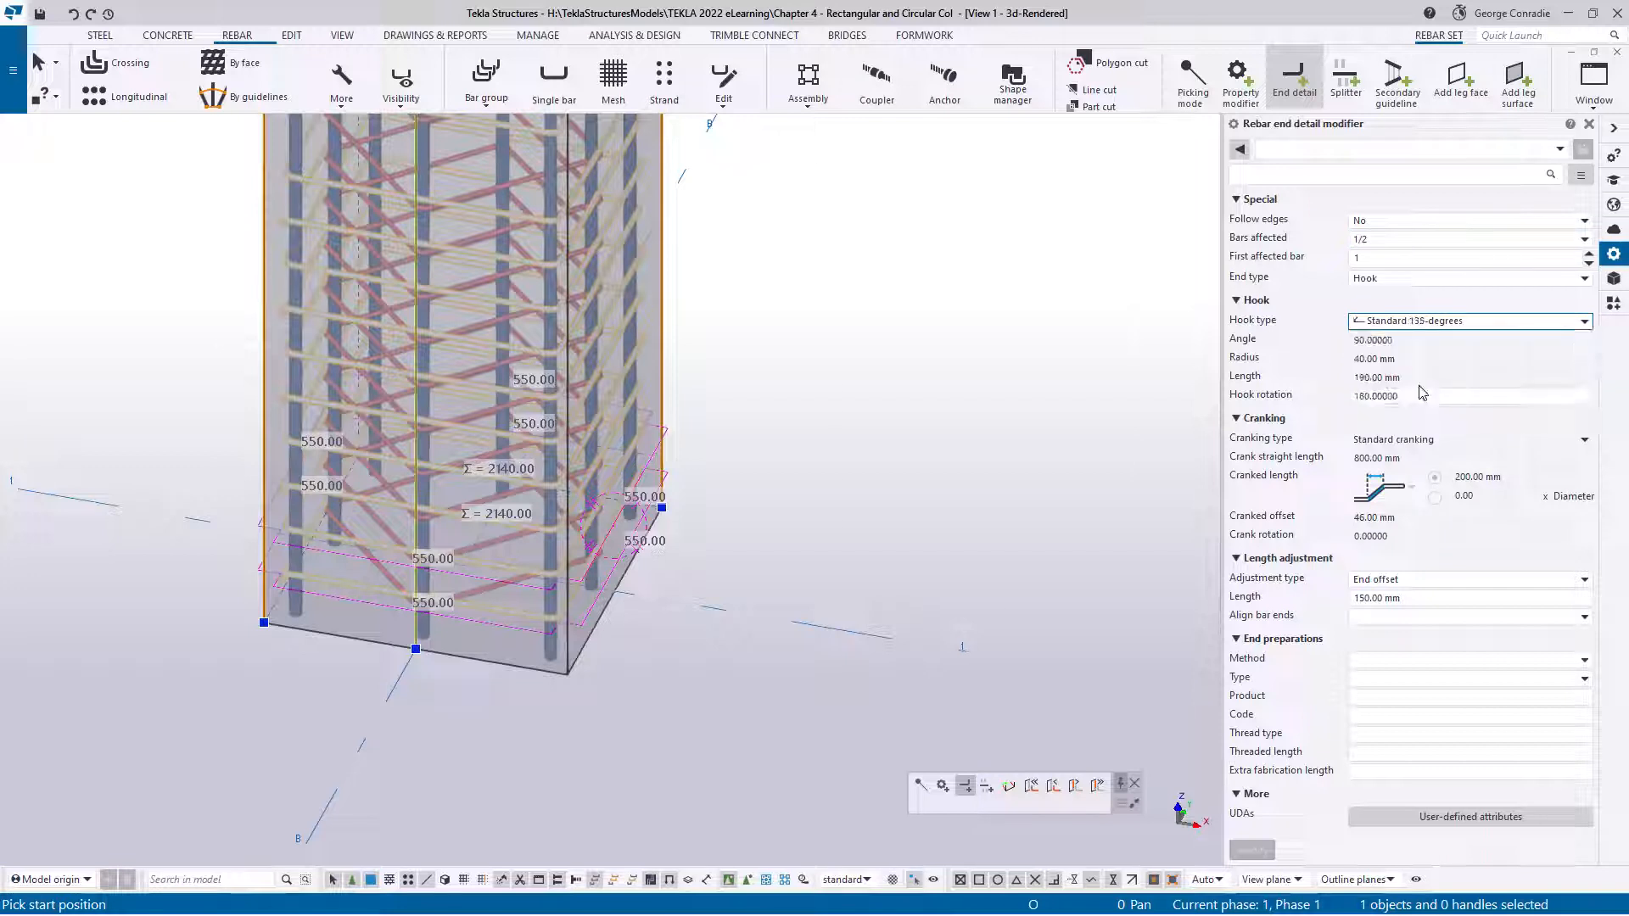
pyautogui.click(1450, 395)
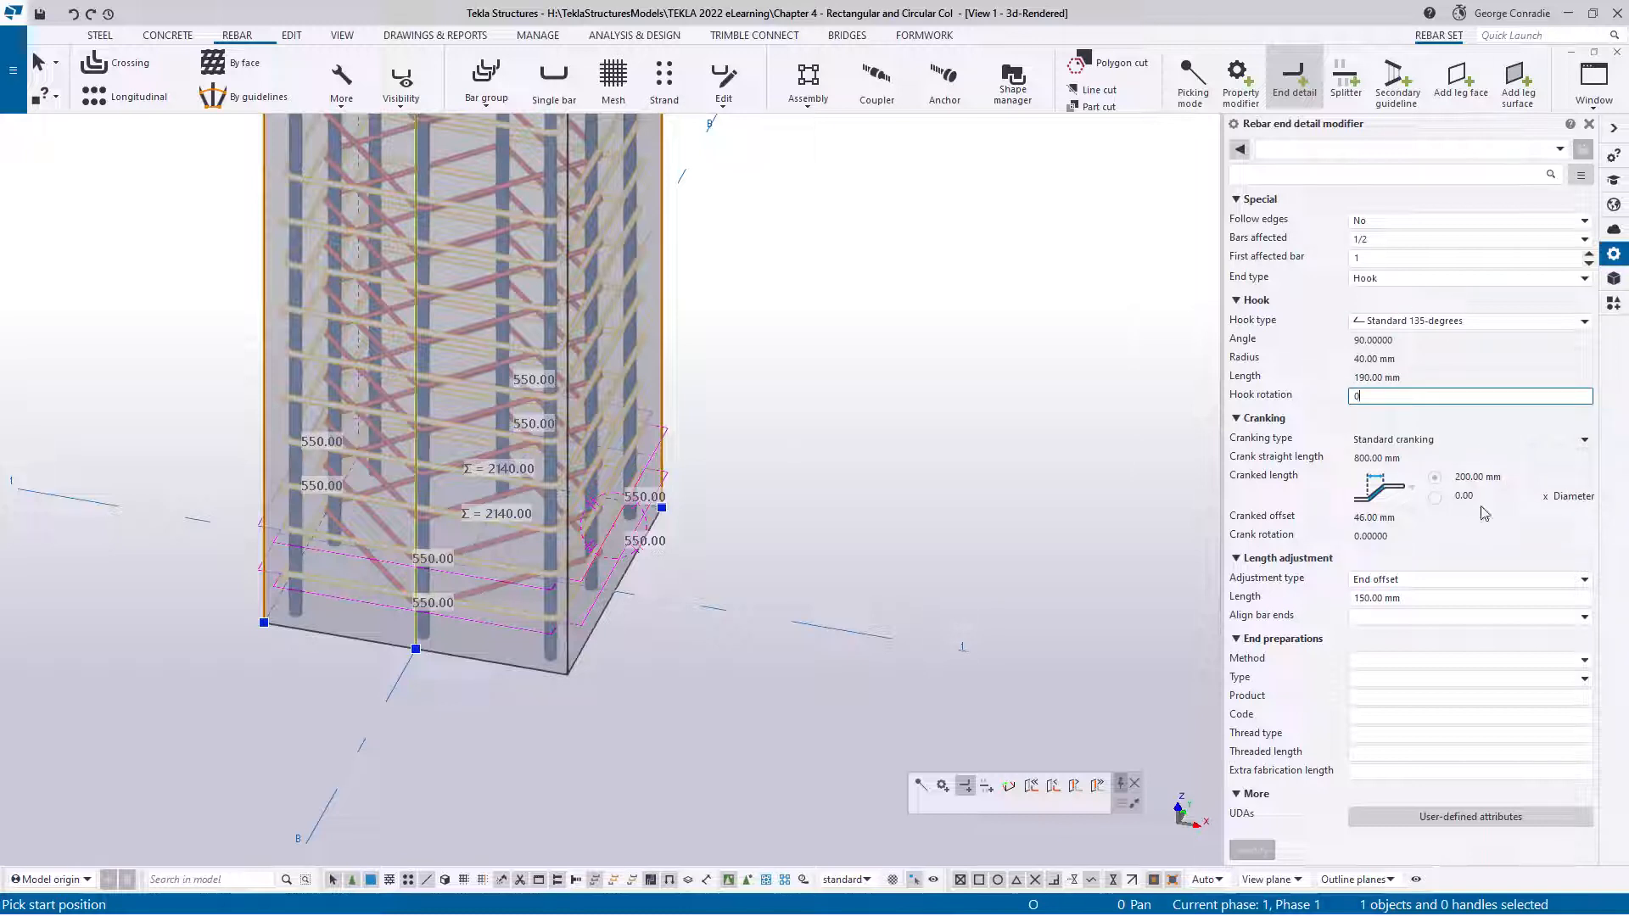
pyautogui.click(1442, 580)
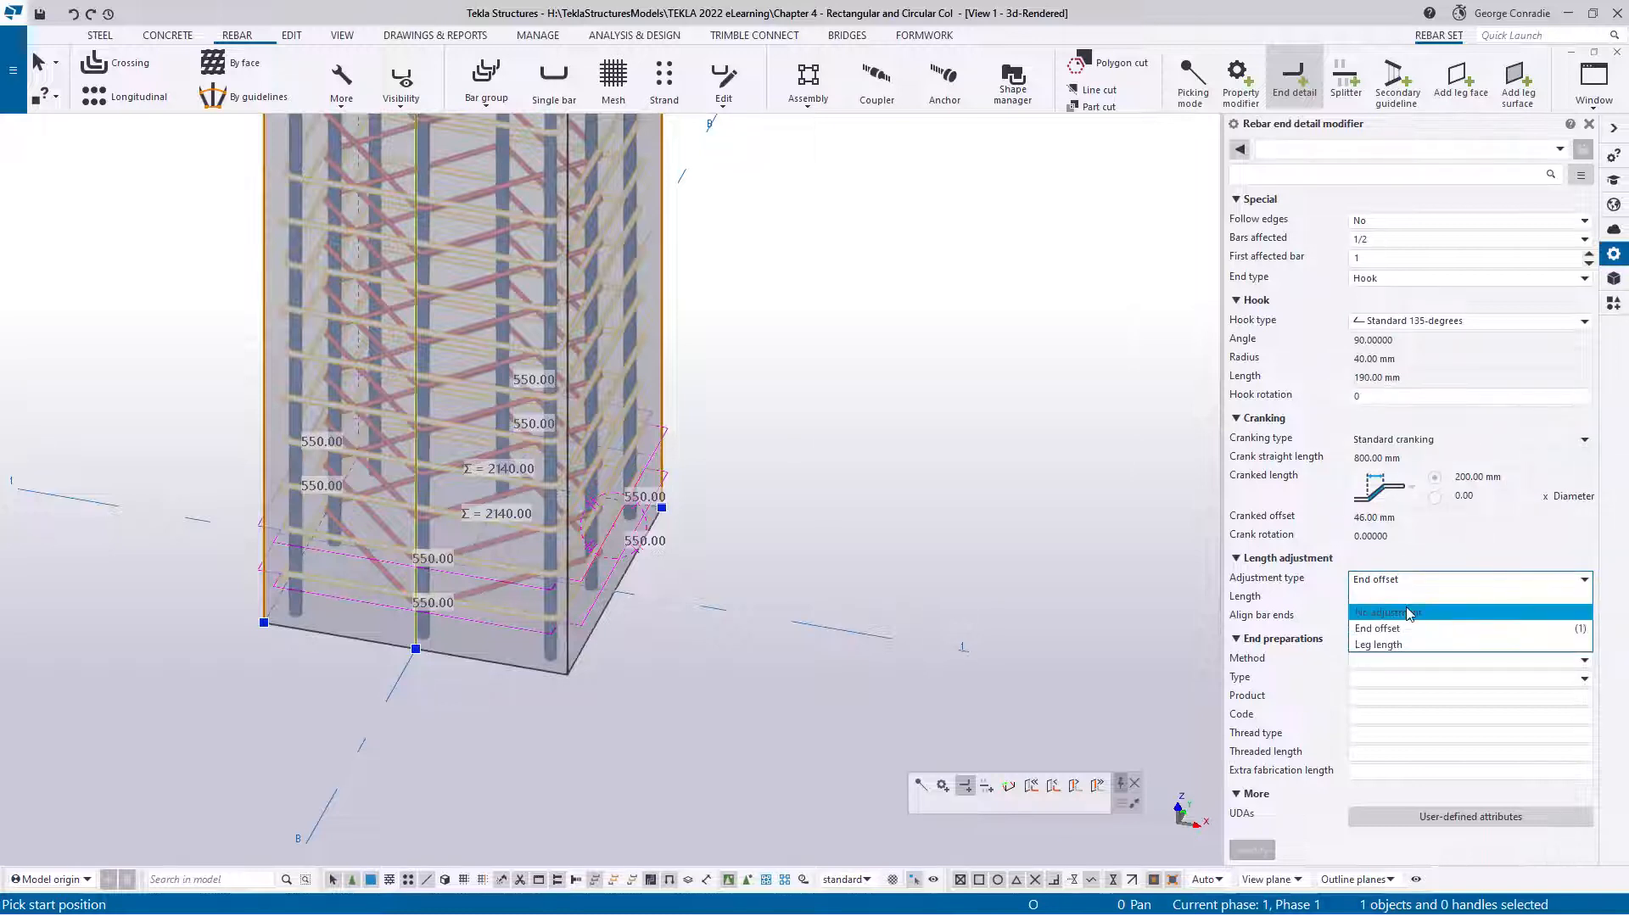
pyautogui.click(1408, 612)
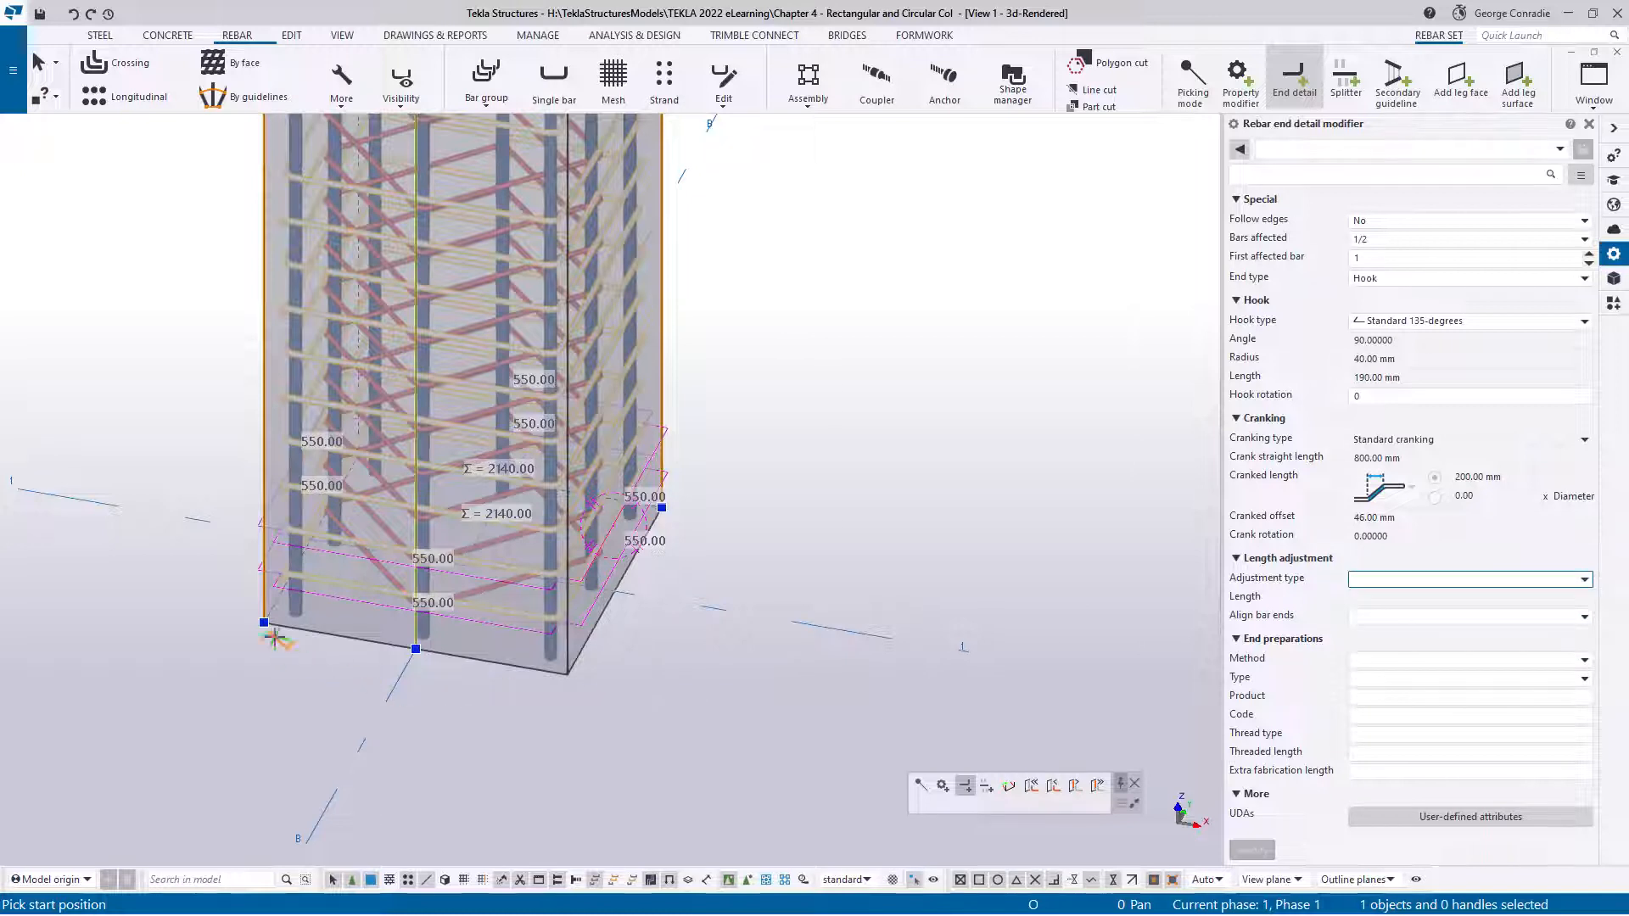
# Step: Place the end detail at the column's lower-left edge in plan and another with first affected bar 2 at the upper-right edge, keeping duplicates
pyautogui.click(264, 598)
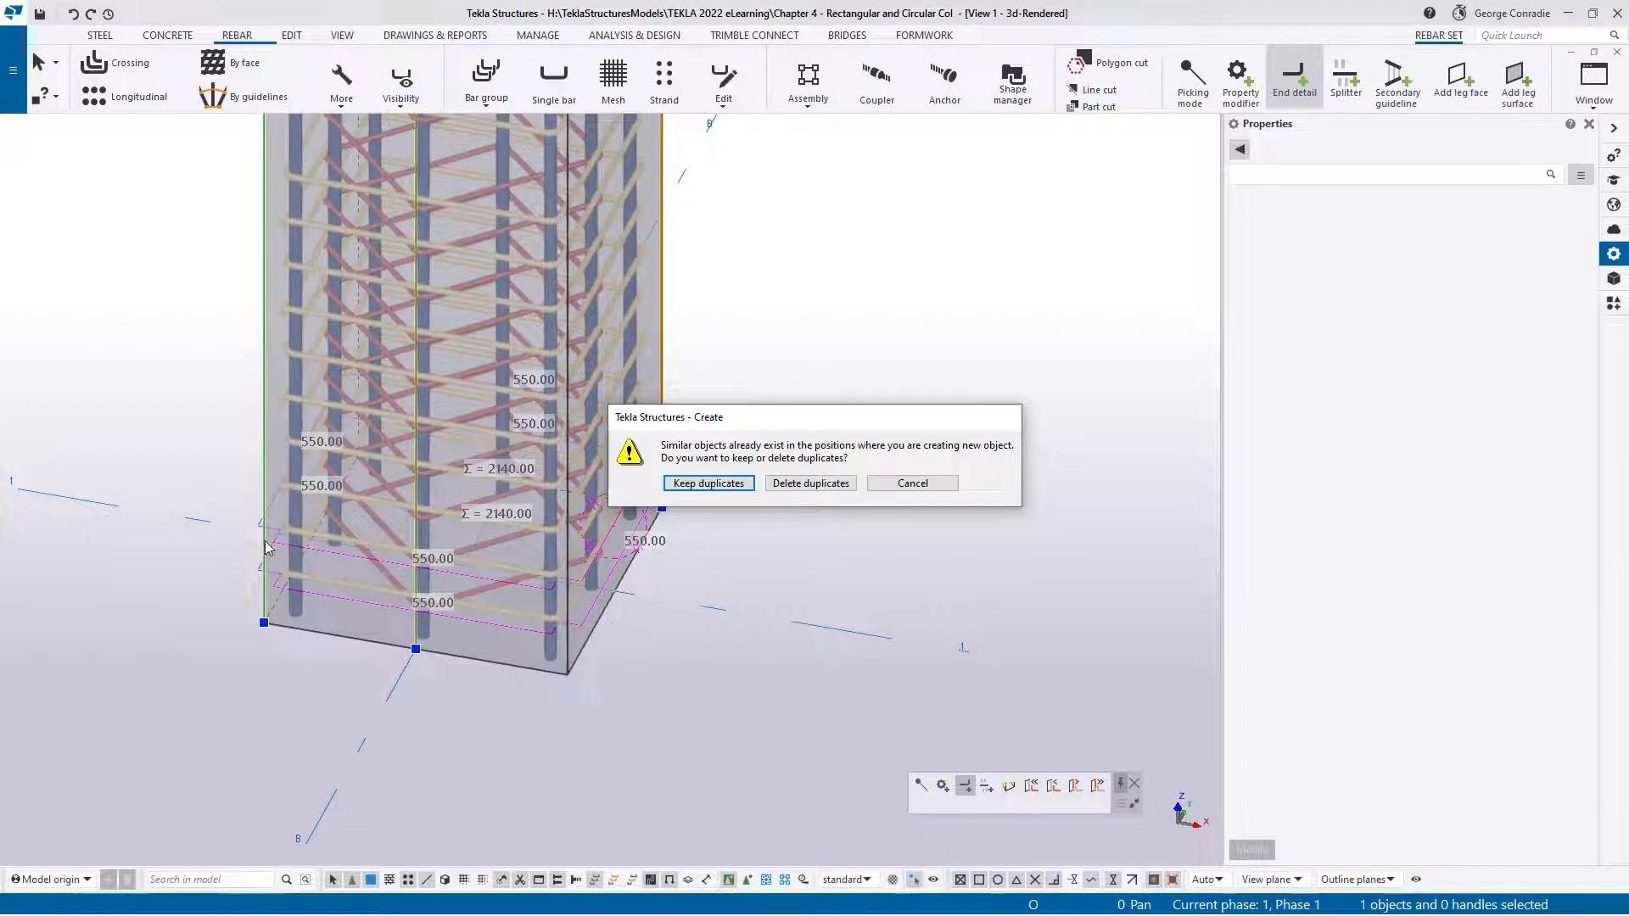
pyautogui.click(709, 482)
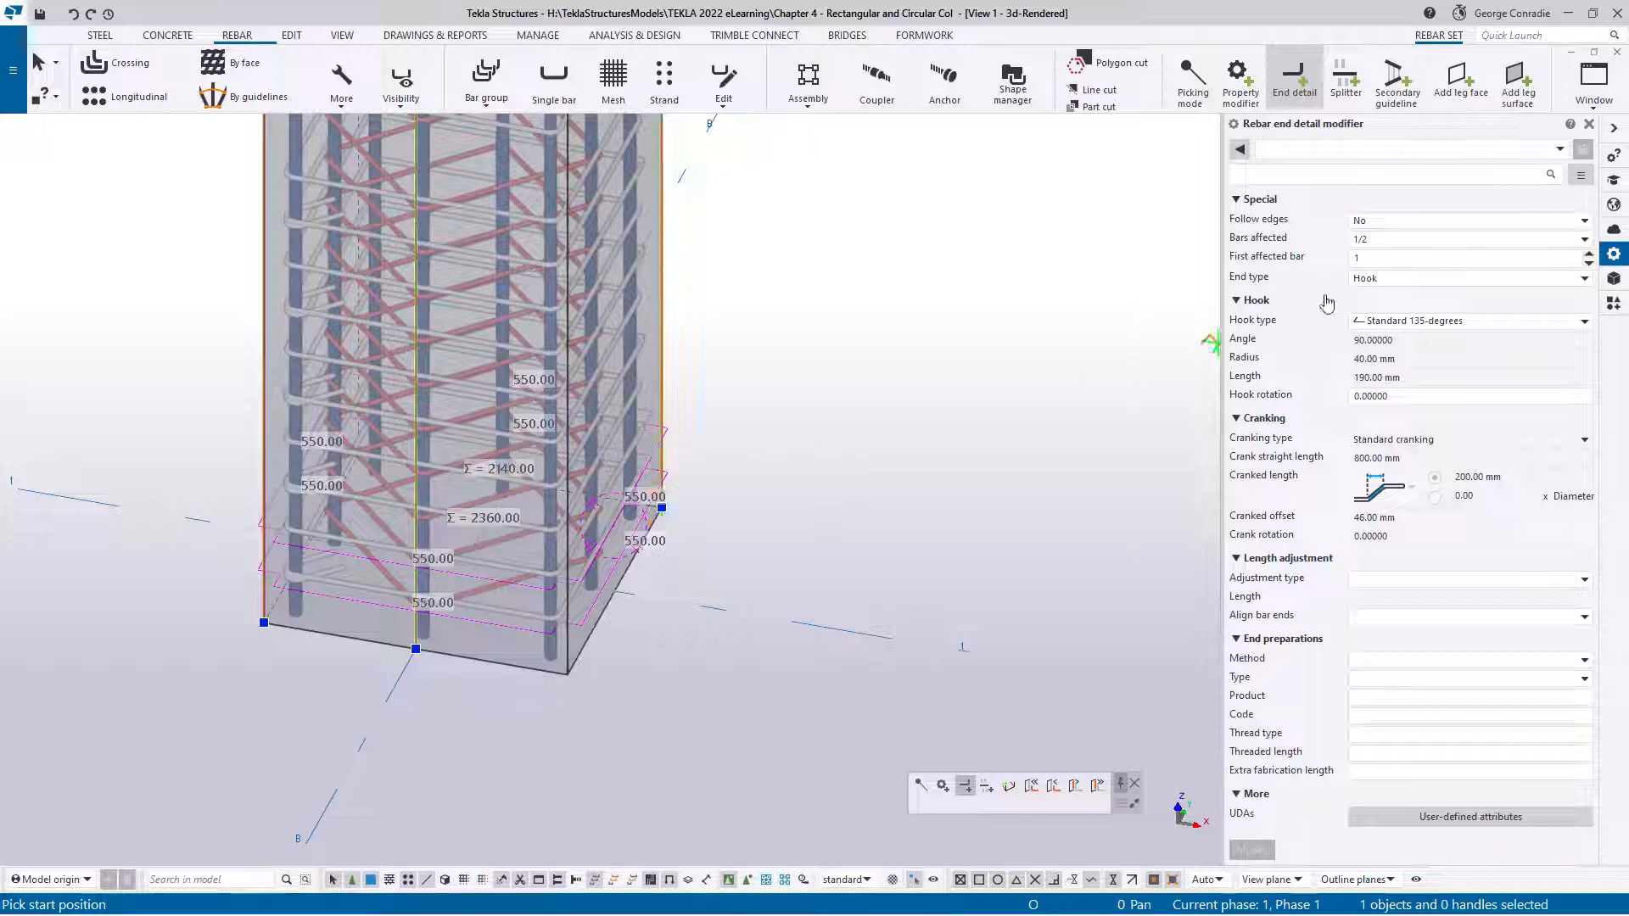
pyautogui.click(1587, 252)
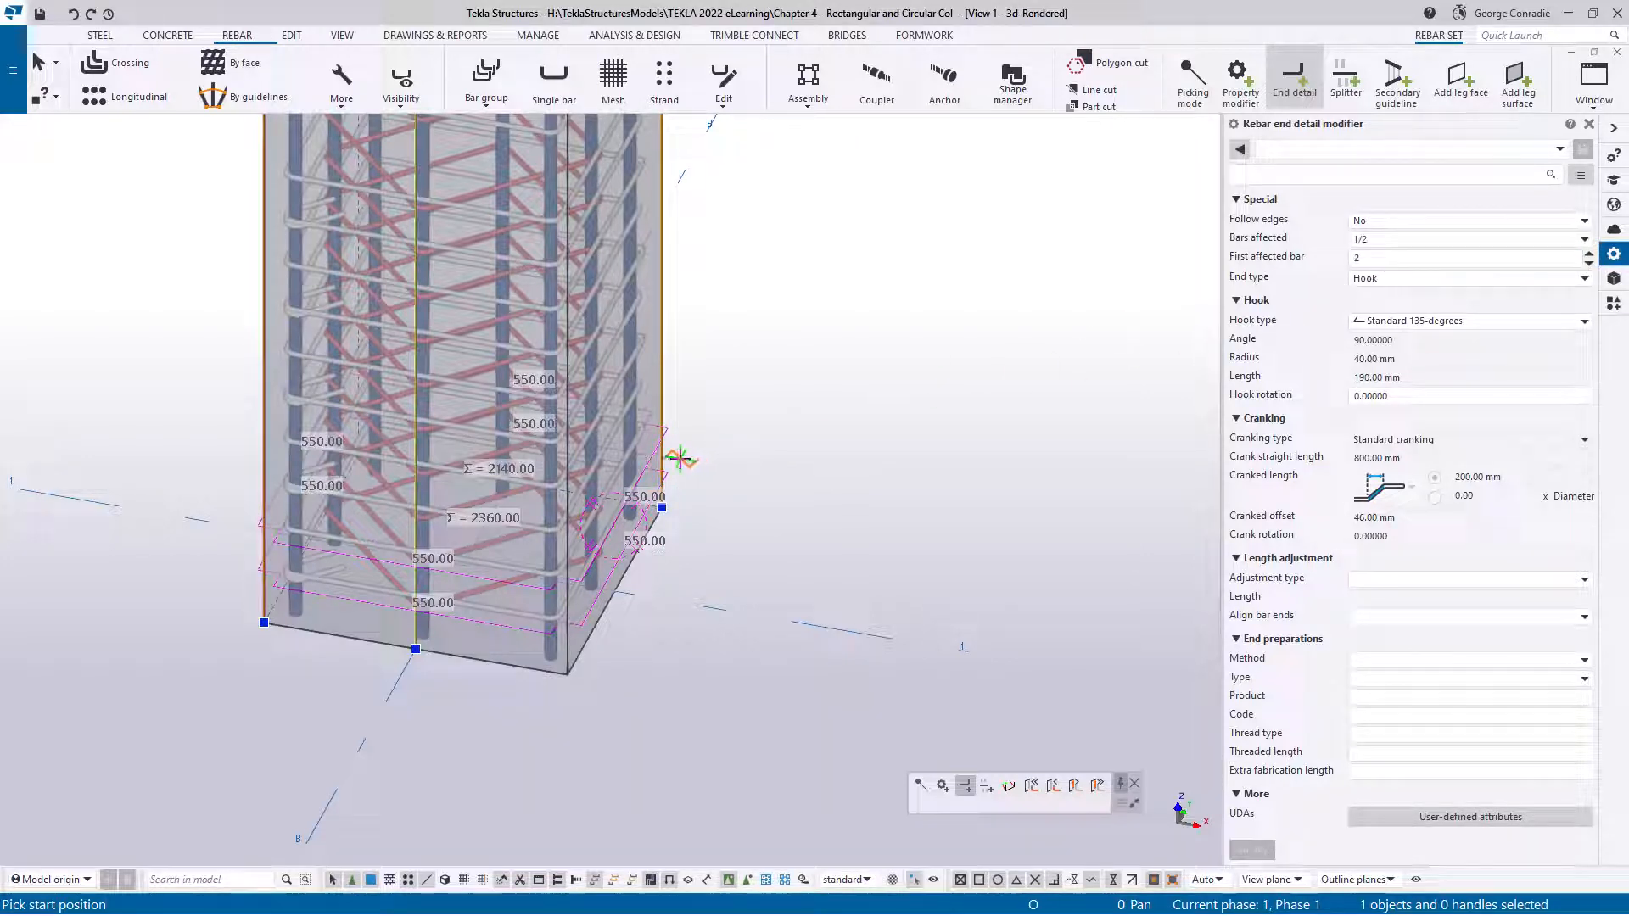
pyautogui.click(670, 500)
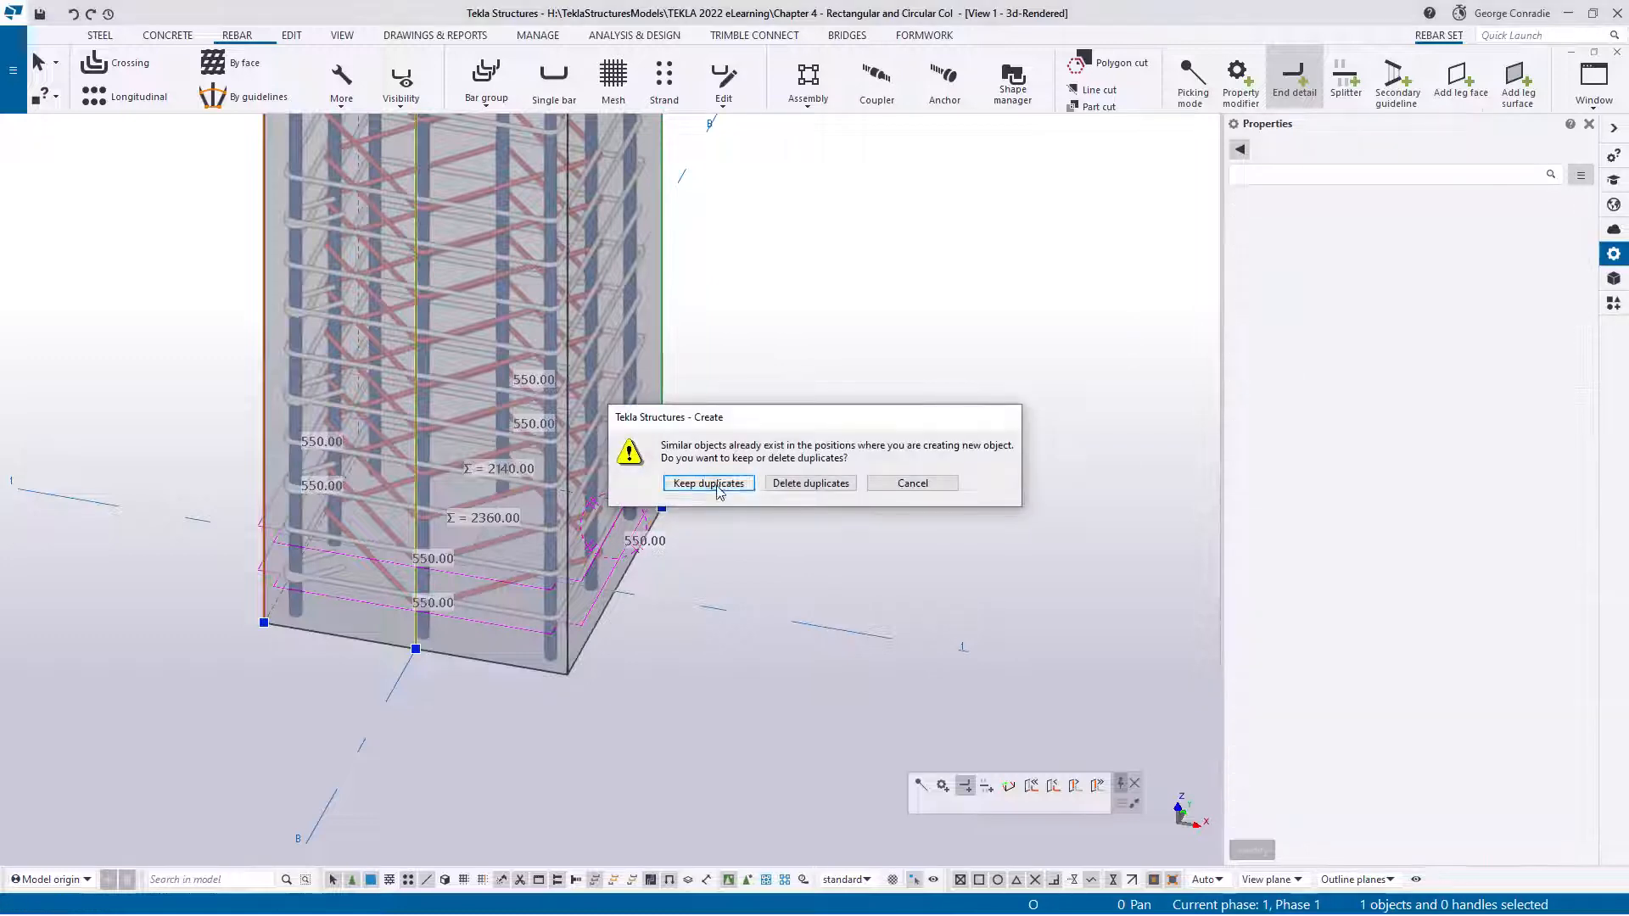
pyautogui.click(709, 483)
pyautogui.rightClick(808, 455)
pyautogui.click(848, 466)
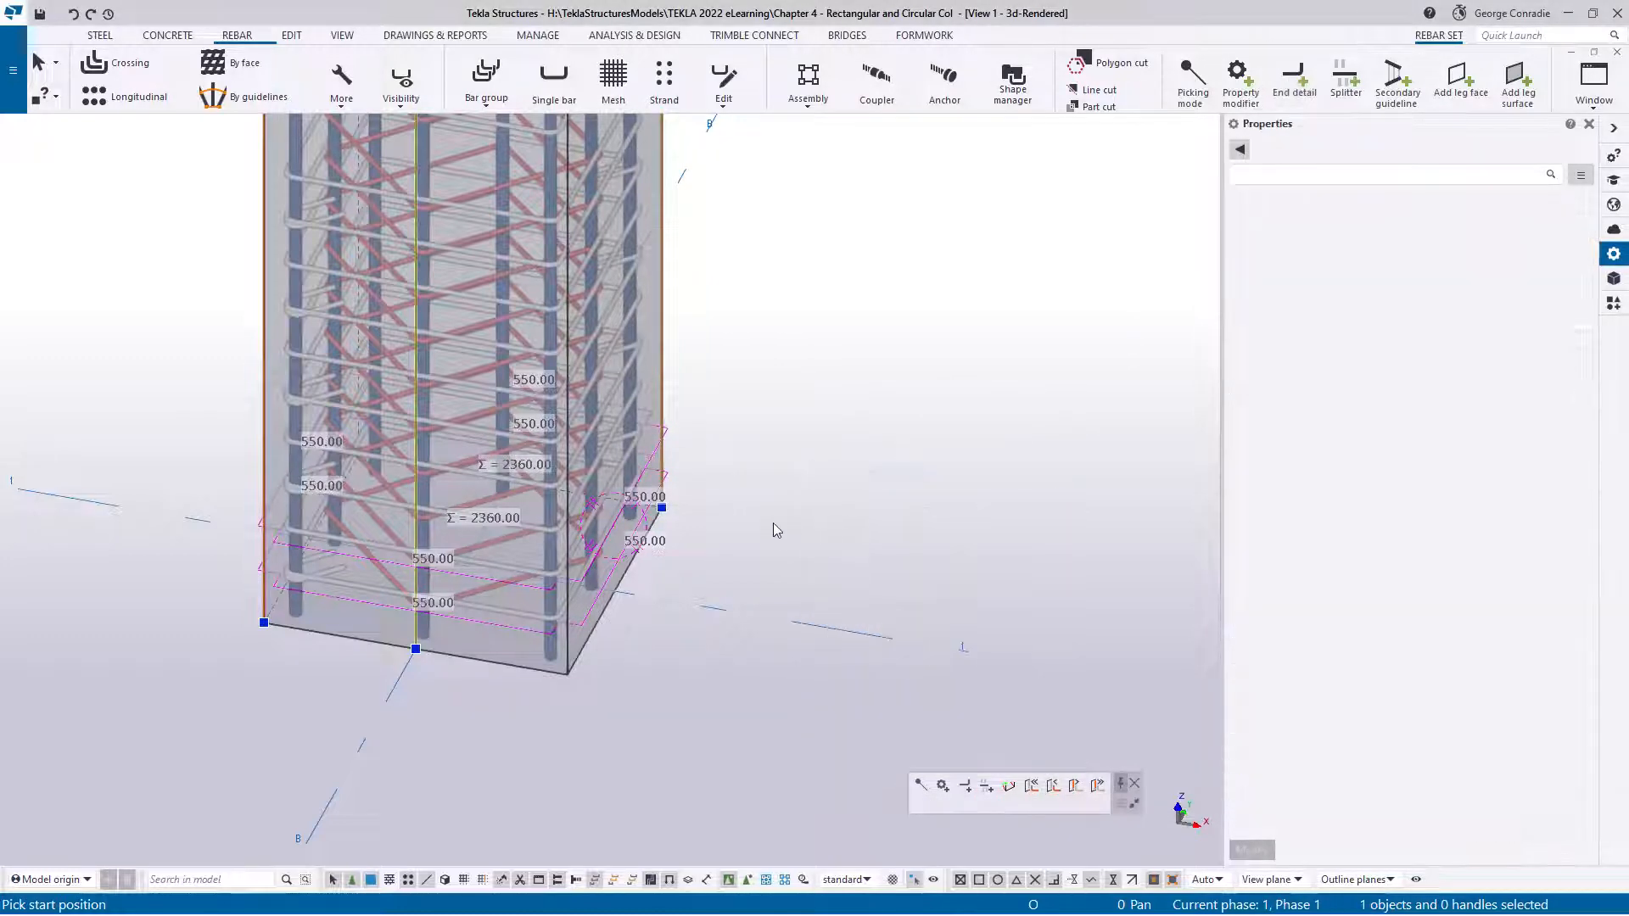
# Step: Split the diamond ties with bars affected 1/2 and first affected bar 1 at the mid-point of the column's upper face as seen in plan
pyautogui.scroll(5, 603, 485)
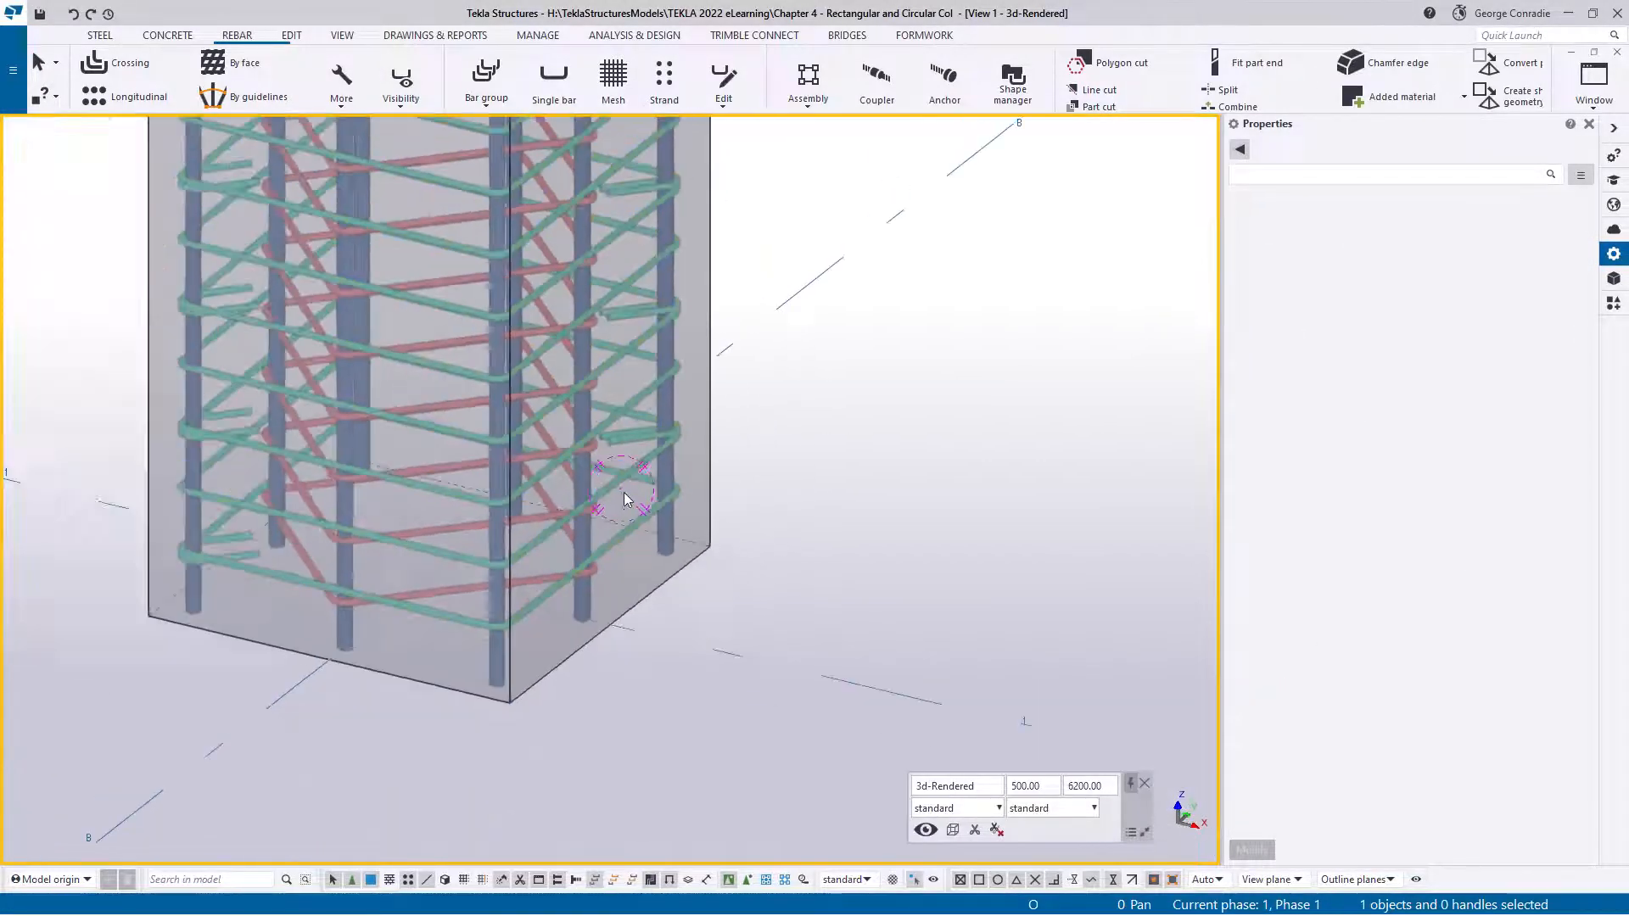
pyautogui.moveTo(623, 492); pyautogui.dragTo(439, 556, button='middle')
pyautogui.click(832, 458)
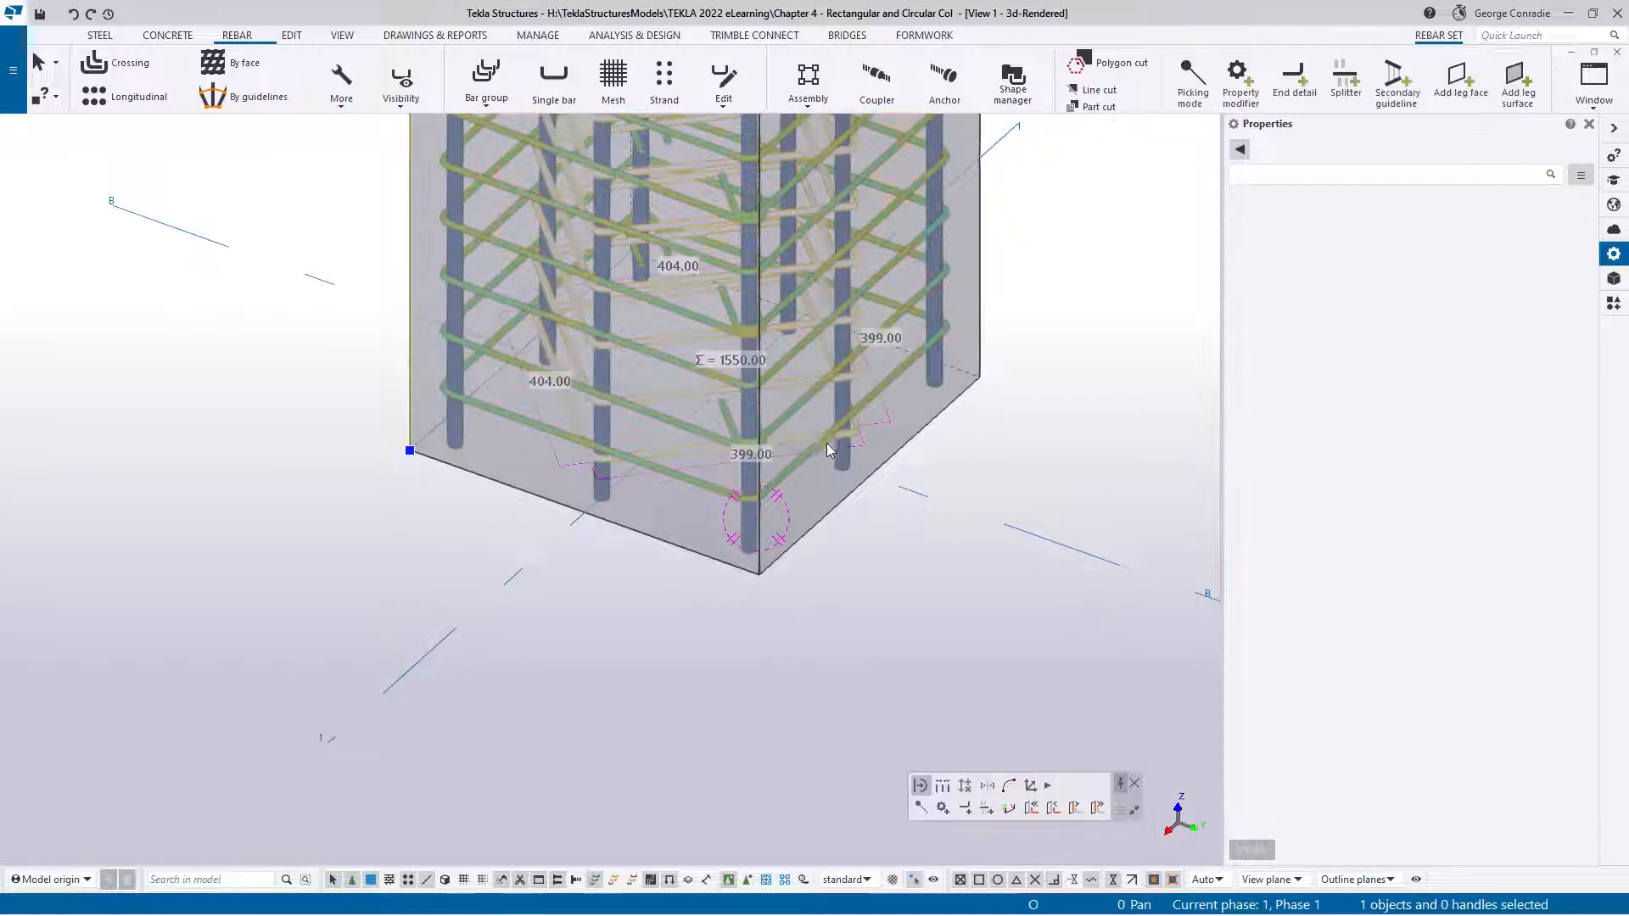
pyautogui.click(1345, 80)
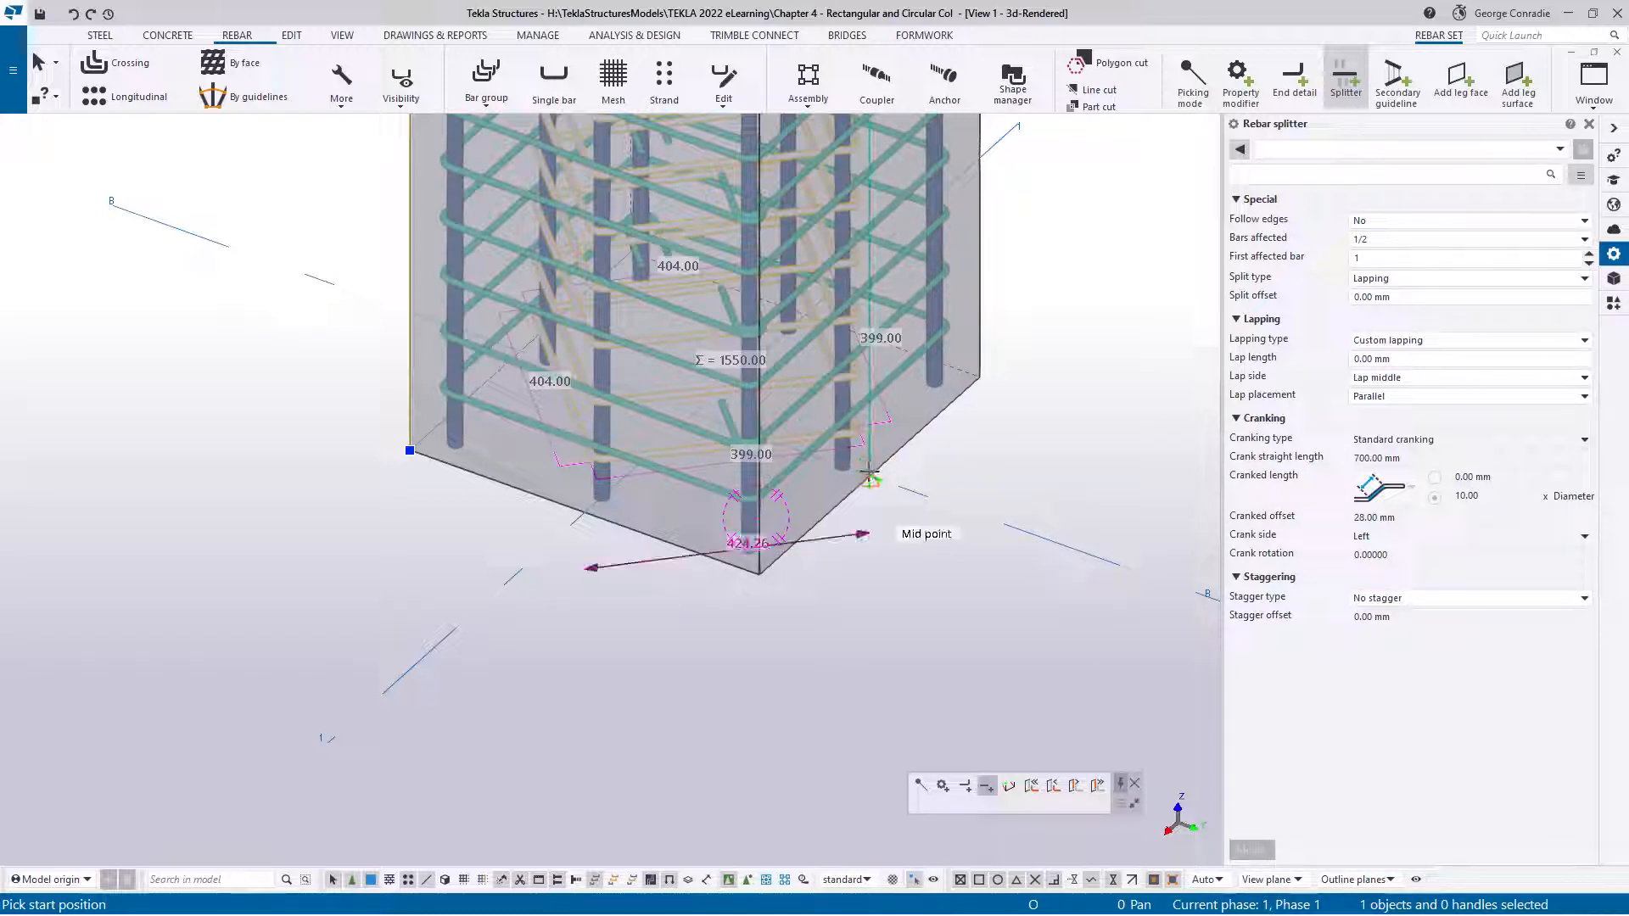
pyautogui.click(870, 472)
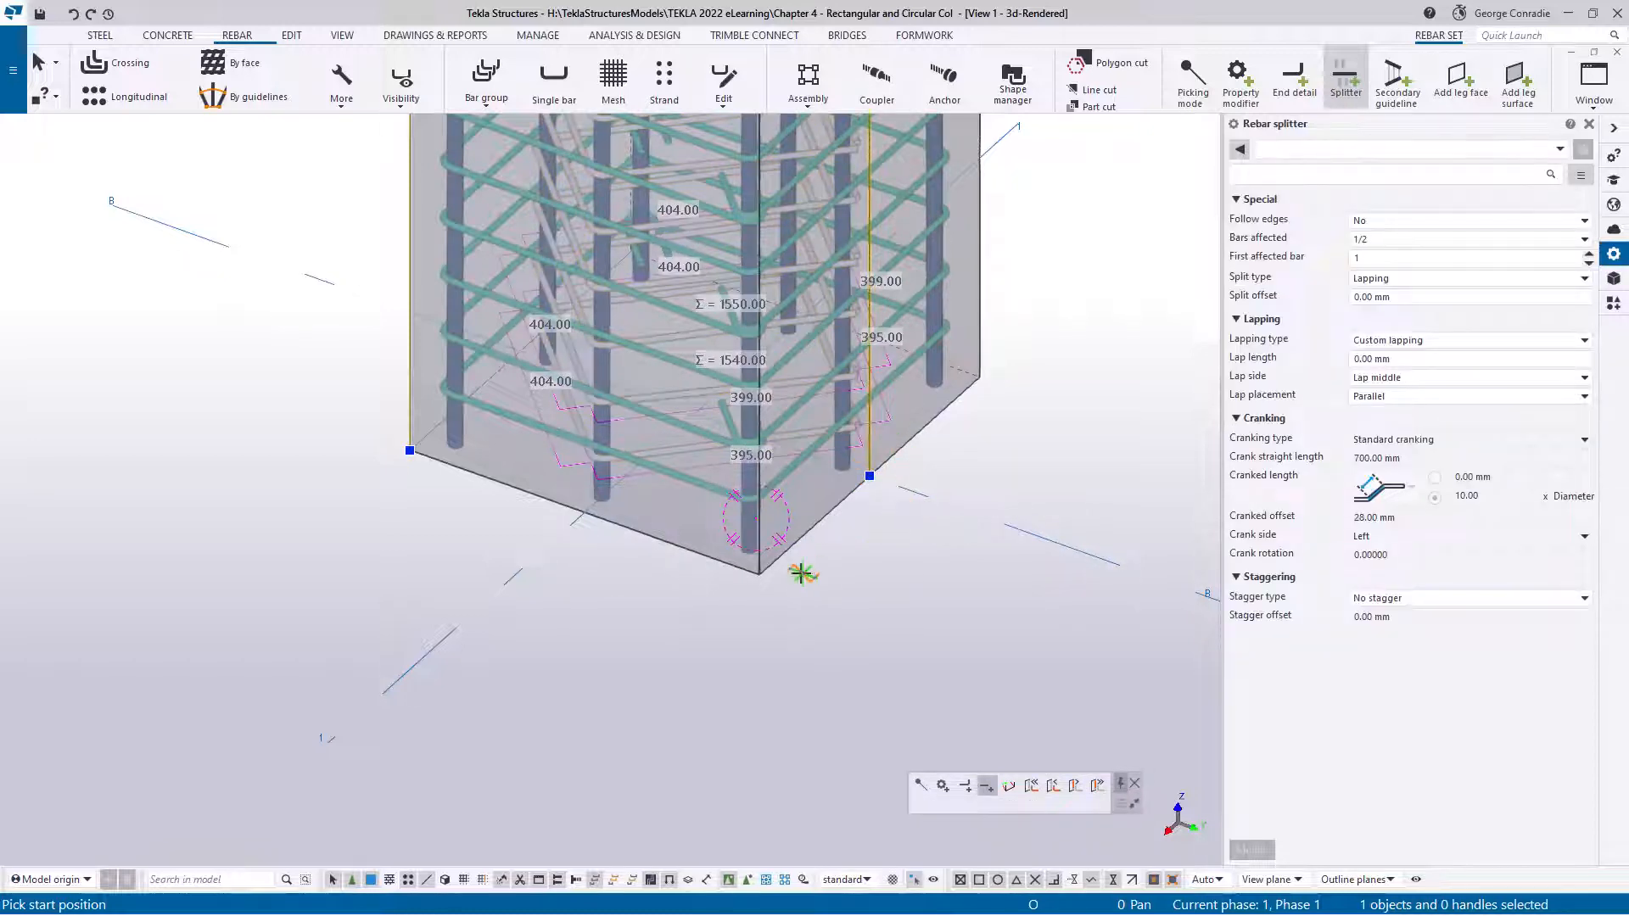
# Step: Add a second diamond tie splitter with first affected bar 2 at the mid-point of the opposite column face, and end the command
pyautogui.keyDown('ctrl'); pyautogui.moveTo(801, 573); pyautogui.dragTo(1026, 549, button='middle'); pyautogui.keyUp('ctrl')
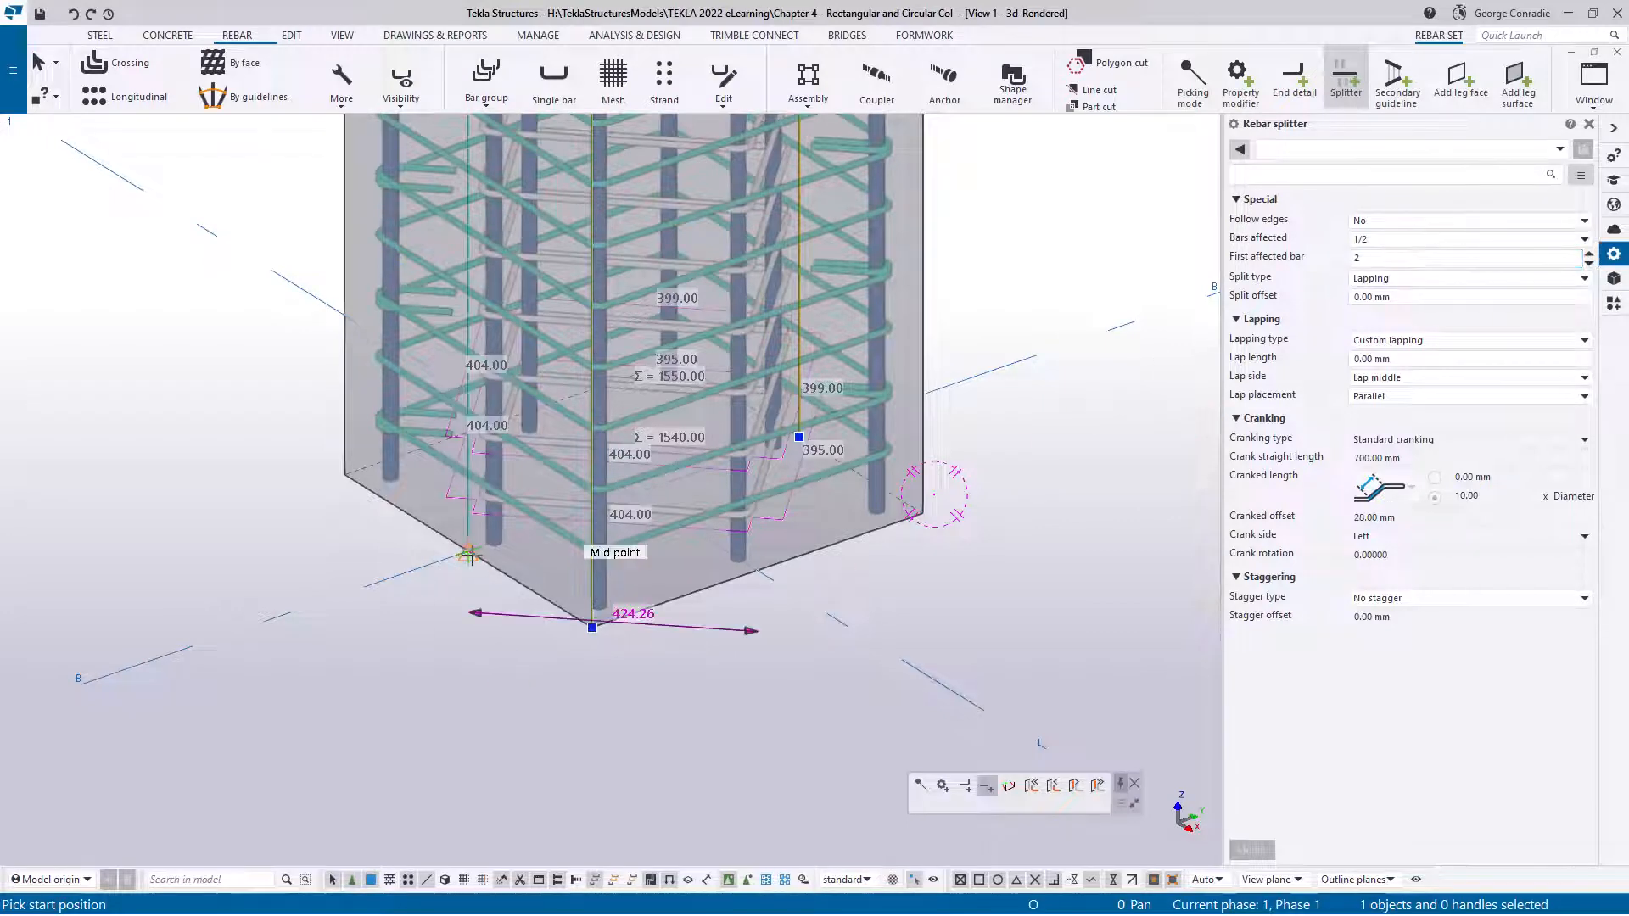
pyautogui.rightClick(498, 628)
pyautogui.click(537, 334)
# Step: Add a 135-degree hook end detail to the diamond ties, 1/2 from bar 2, at the mid-point of the plan's lower face, keeping duplicates
pyautogui.scroll(5, 603, 542)
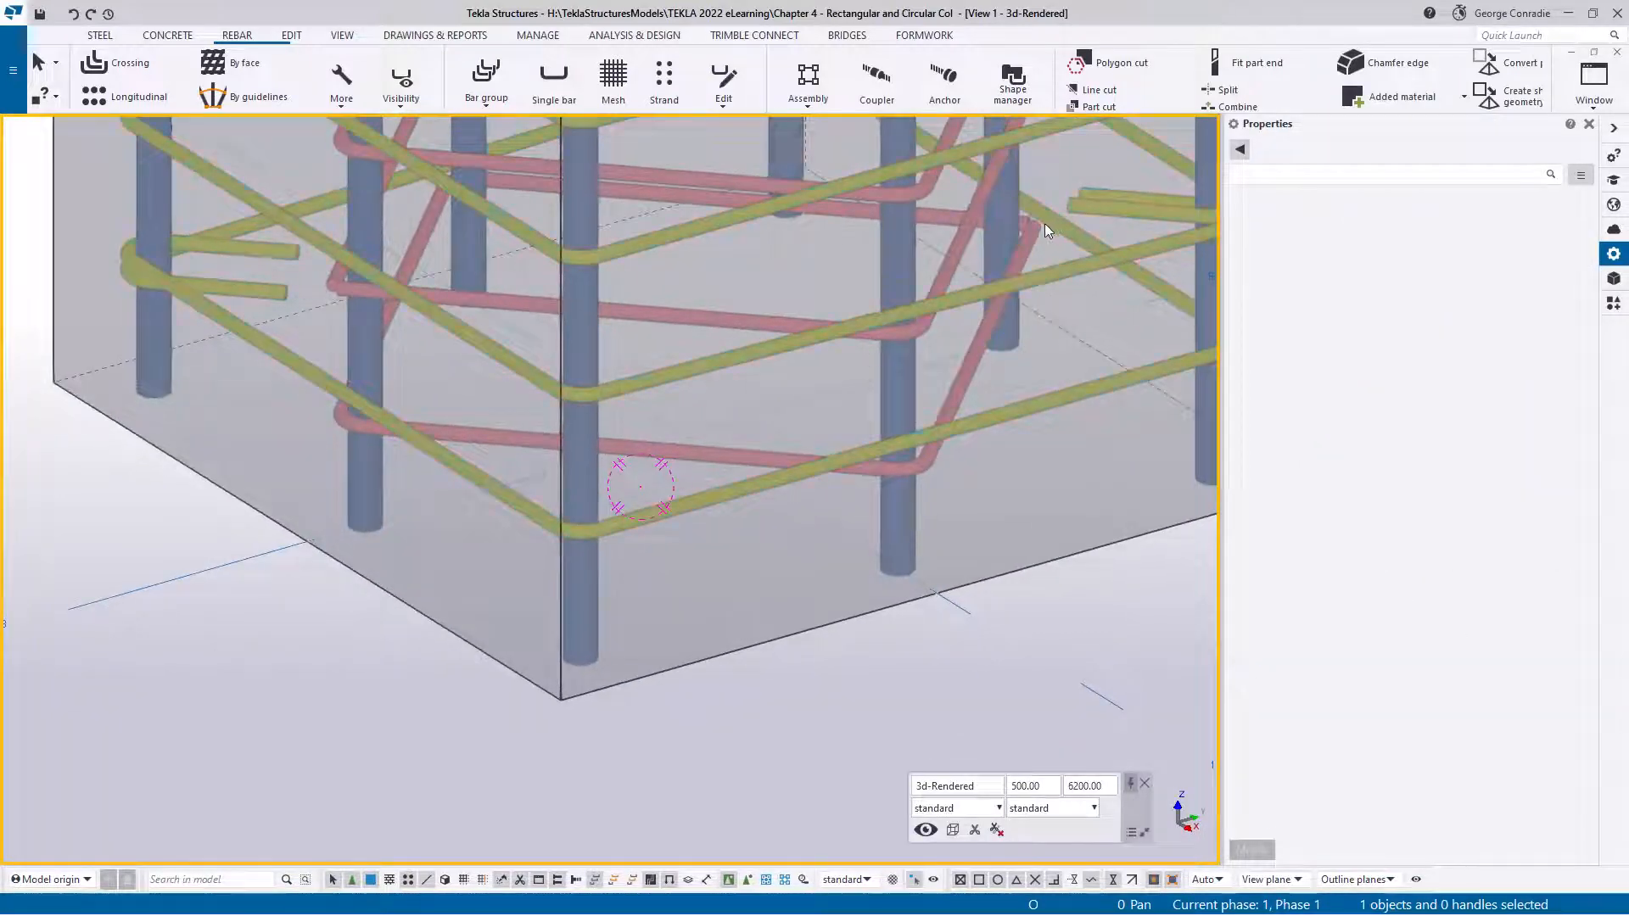
pyautogui.scroll(-3, 674, 368)
pyautogui.keyDown('ctrl'); pyautogui.moveTo(630, 398); pyautogui.dragTo(644, 411, button='middle'); pyautogui.keyUp('ctrl')
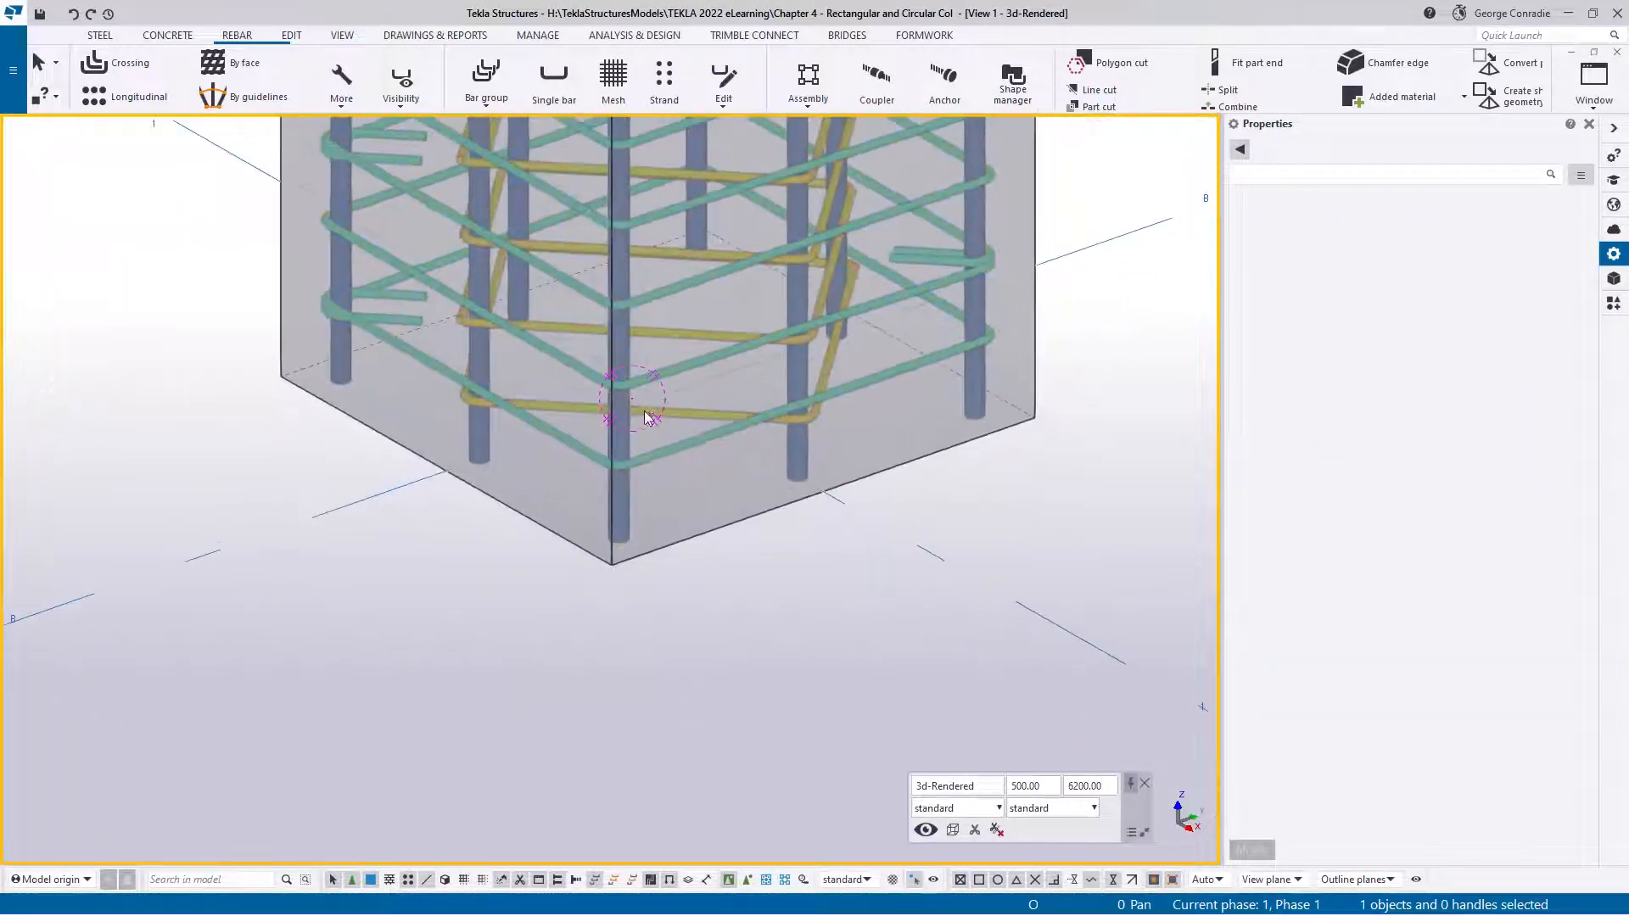
pyautogui.click(654, 417)
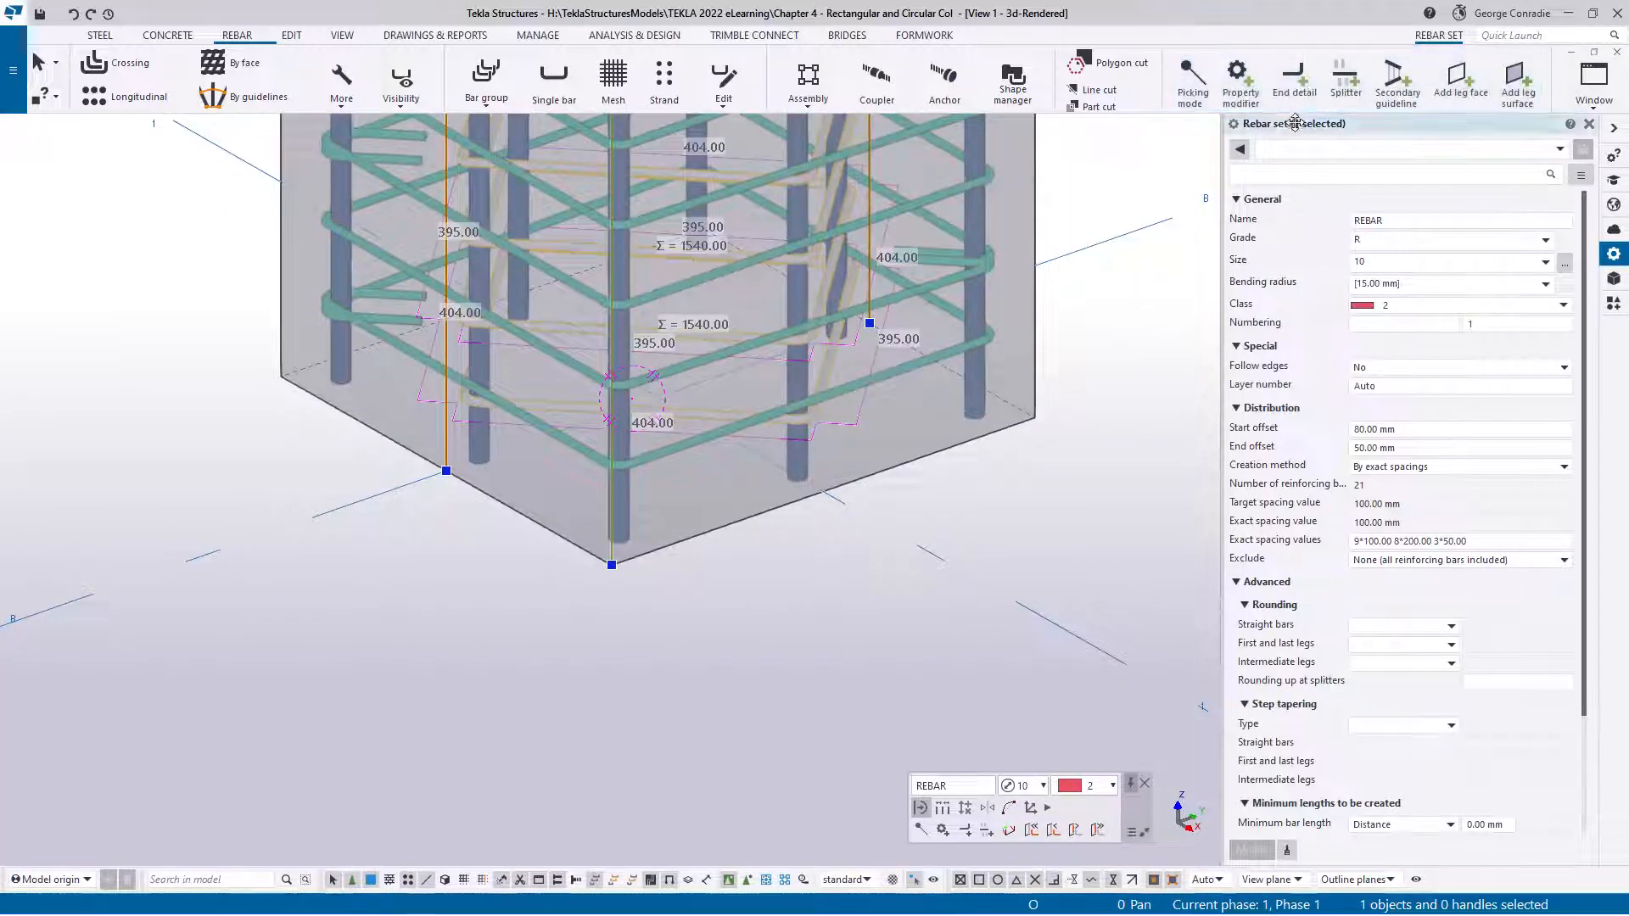
pyautogui.click(1294, 85)
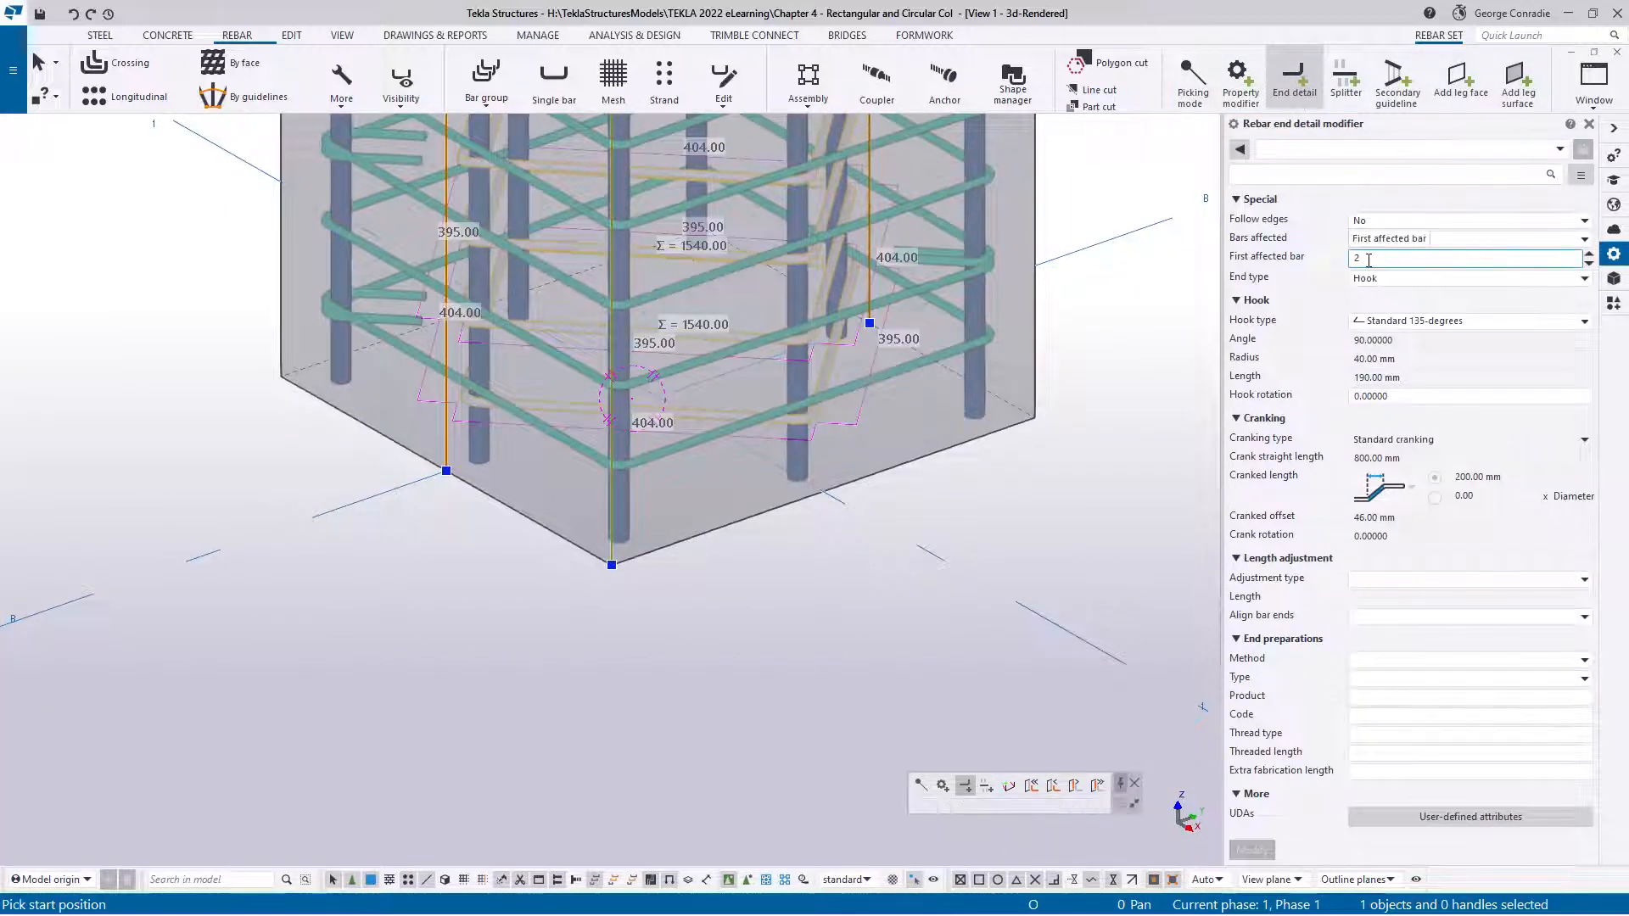
pyautogui.click(446, 469)
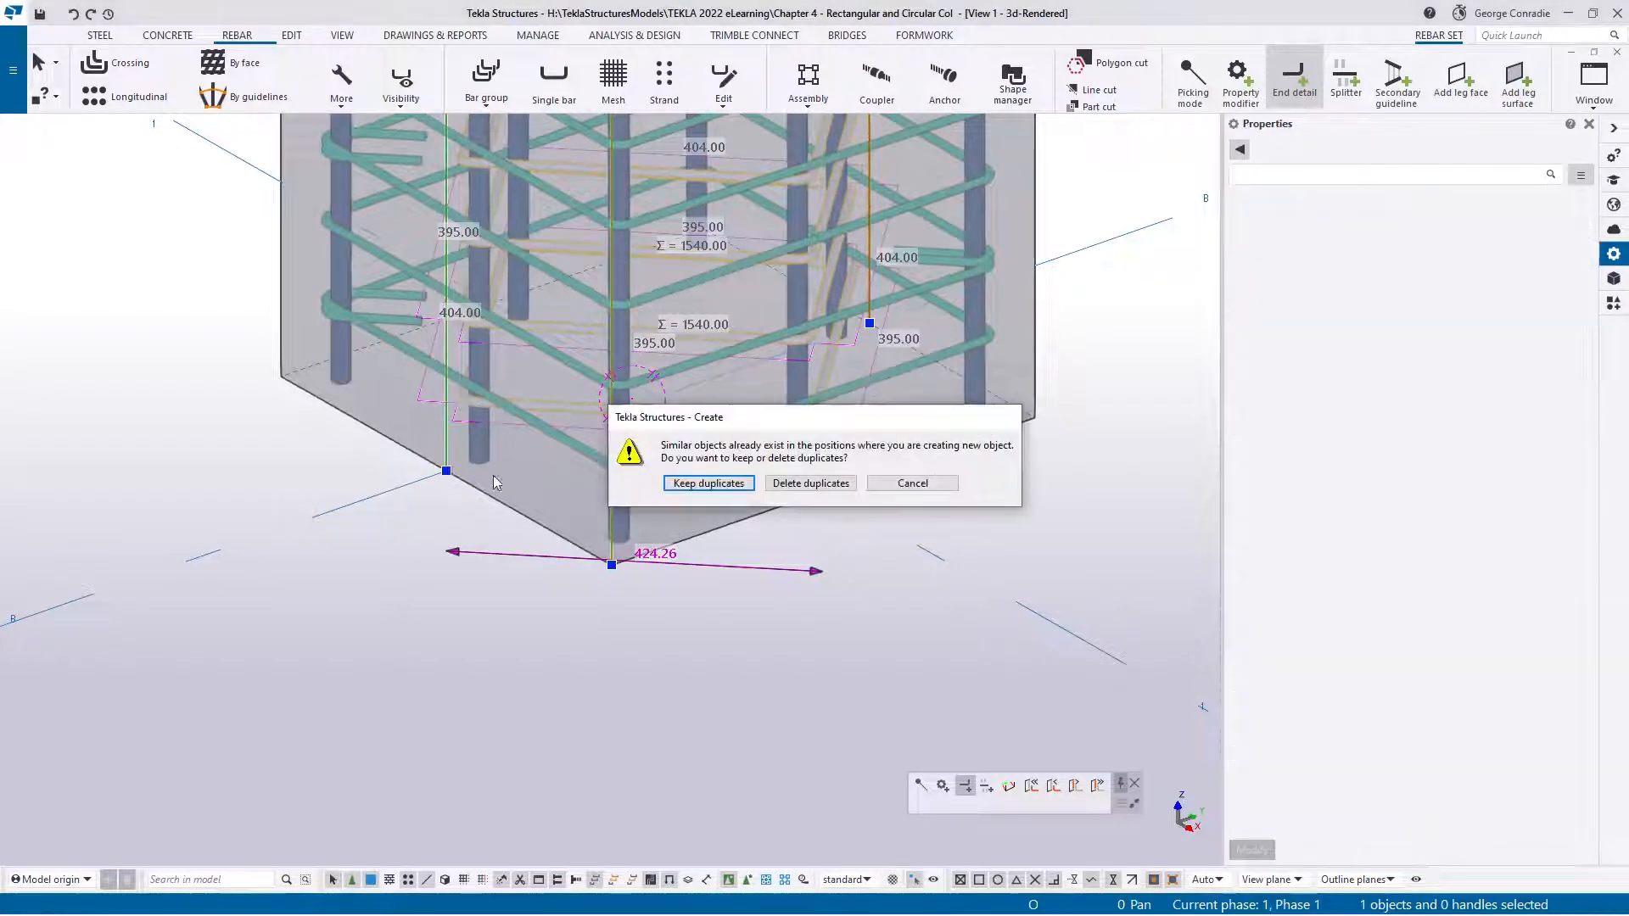
pyautogui.click(700, 488)
pyautogui.scroll(-2, 693, 500)
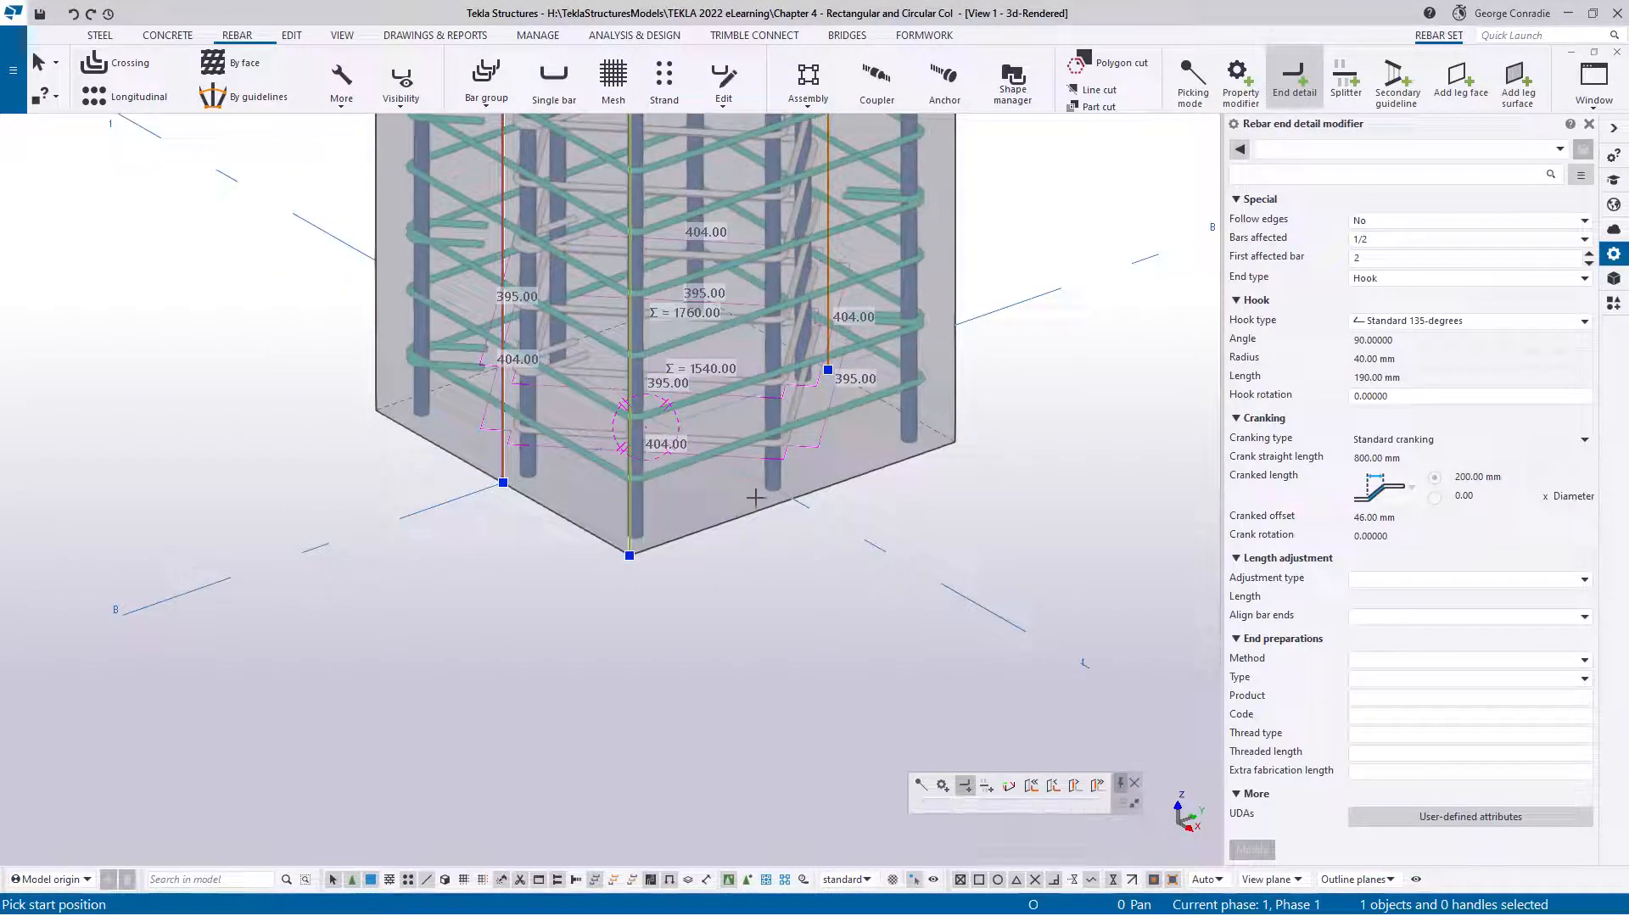
# Step: Place another diamond tie end detail with first affected bar 1 at the mid-point of the opposite face, keep duplicates, and end the command
pyautogui.press('v')
pyautogui.click(908, 469)
pyautogui.keyDown('ctrl'); pyautogui.moveTo(909, 471); pyautogui.dragTo(783, 490, button='middle'); pyautogui.keyUp('ctrl')
pyautogui.moveTo(1092, 423); pyautogui.dragTo(759, 576, button='middle')
pyautogui.scroll(4, 815, 550)
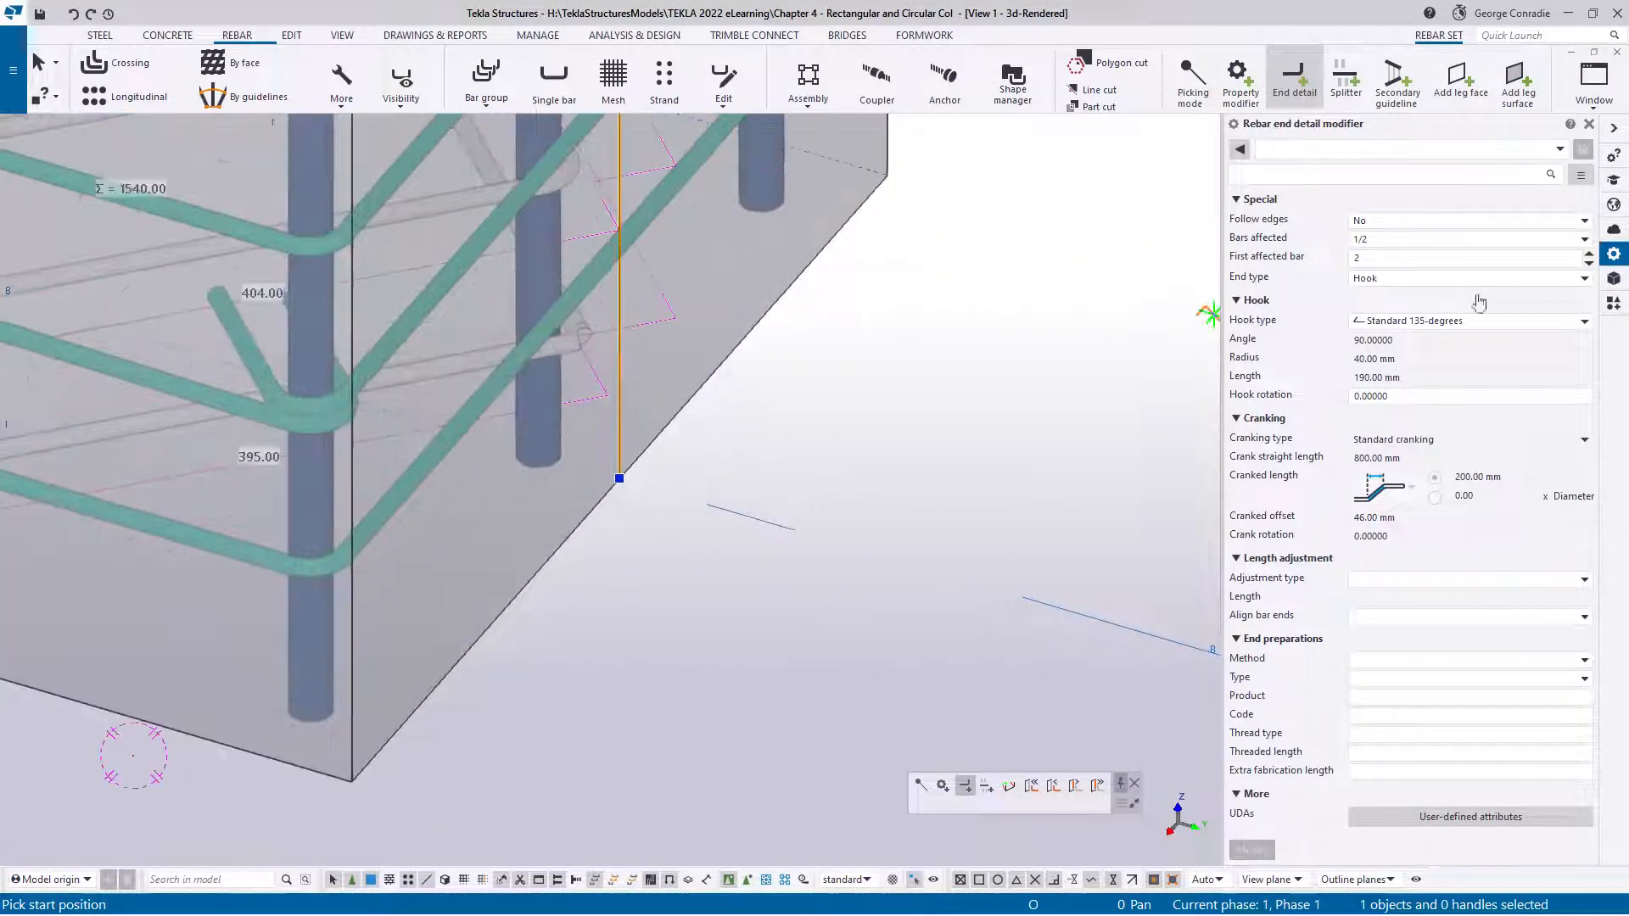
pyautogui.click(1588, 263)
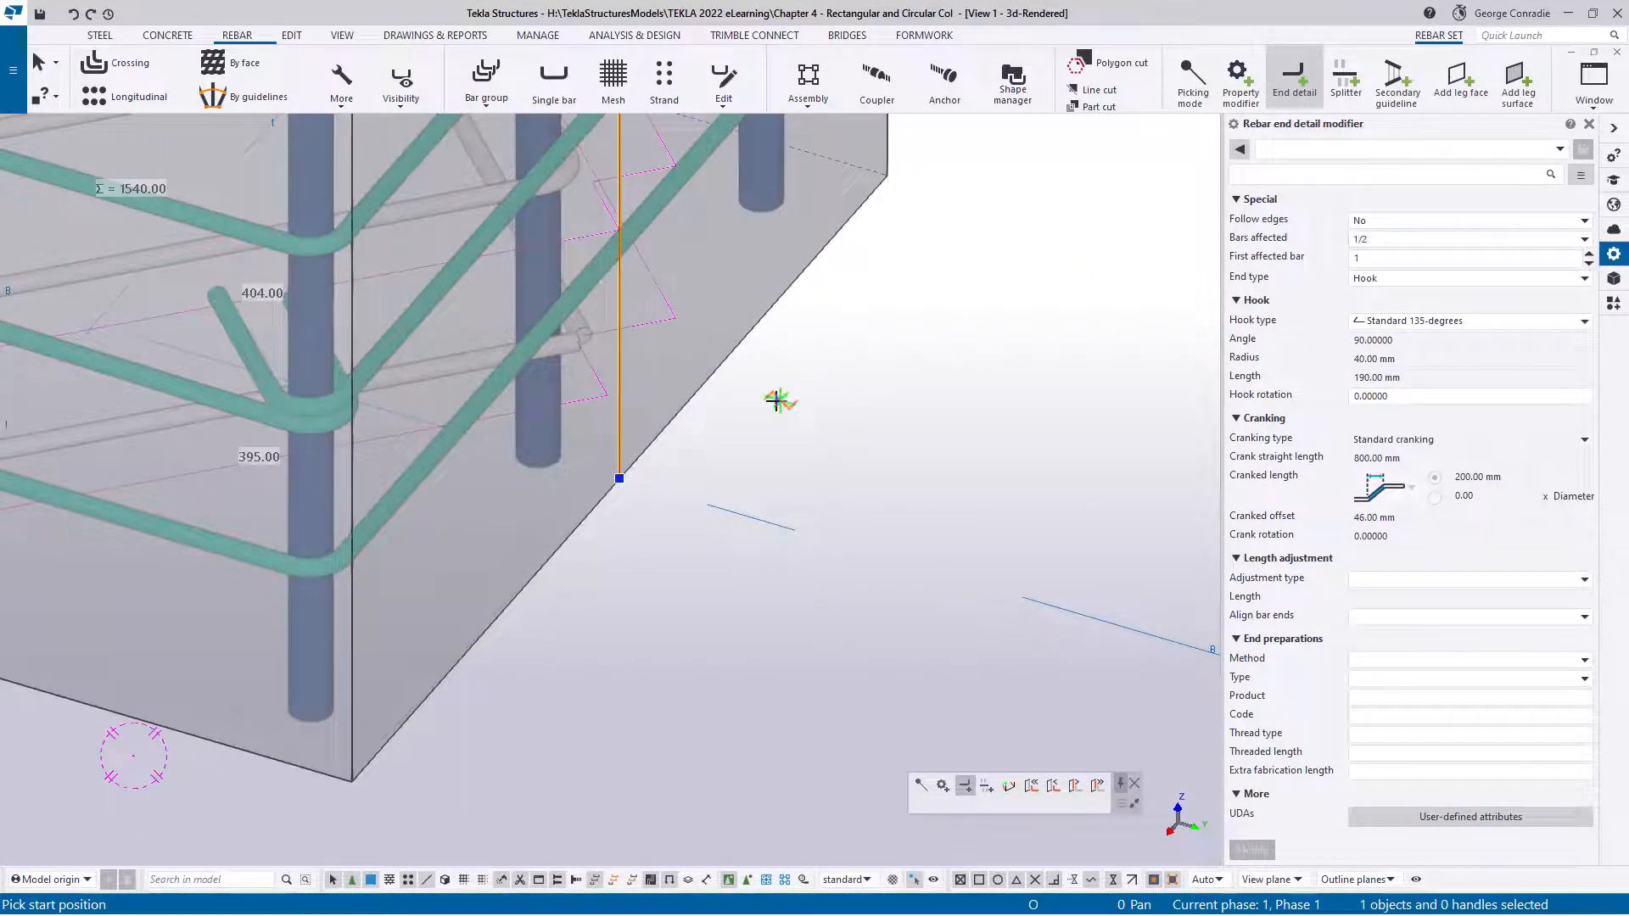
pyautogui.click(619, 478)
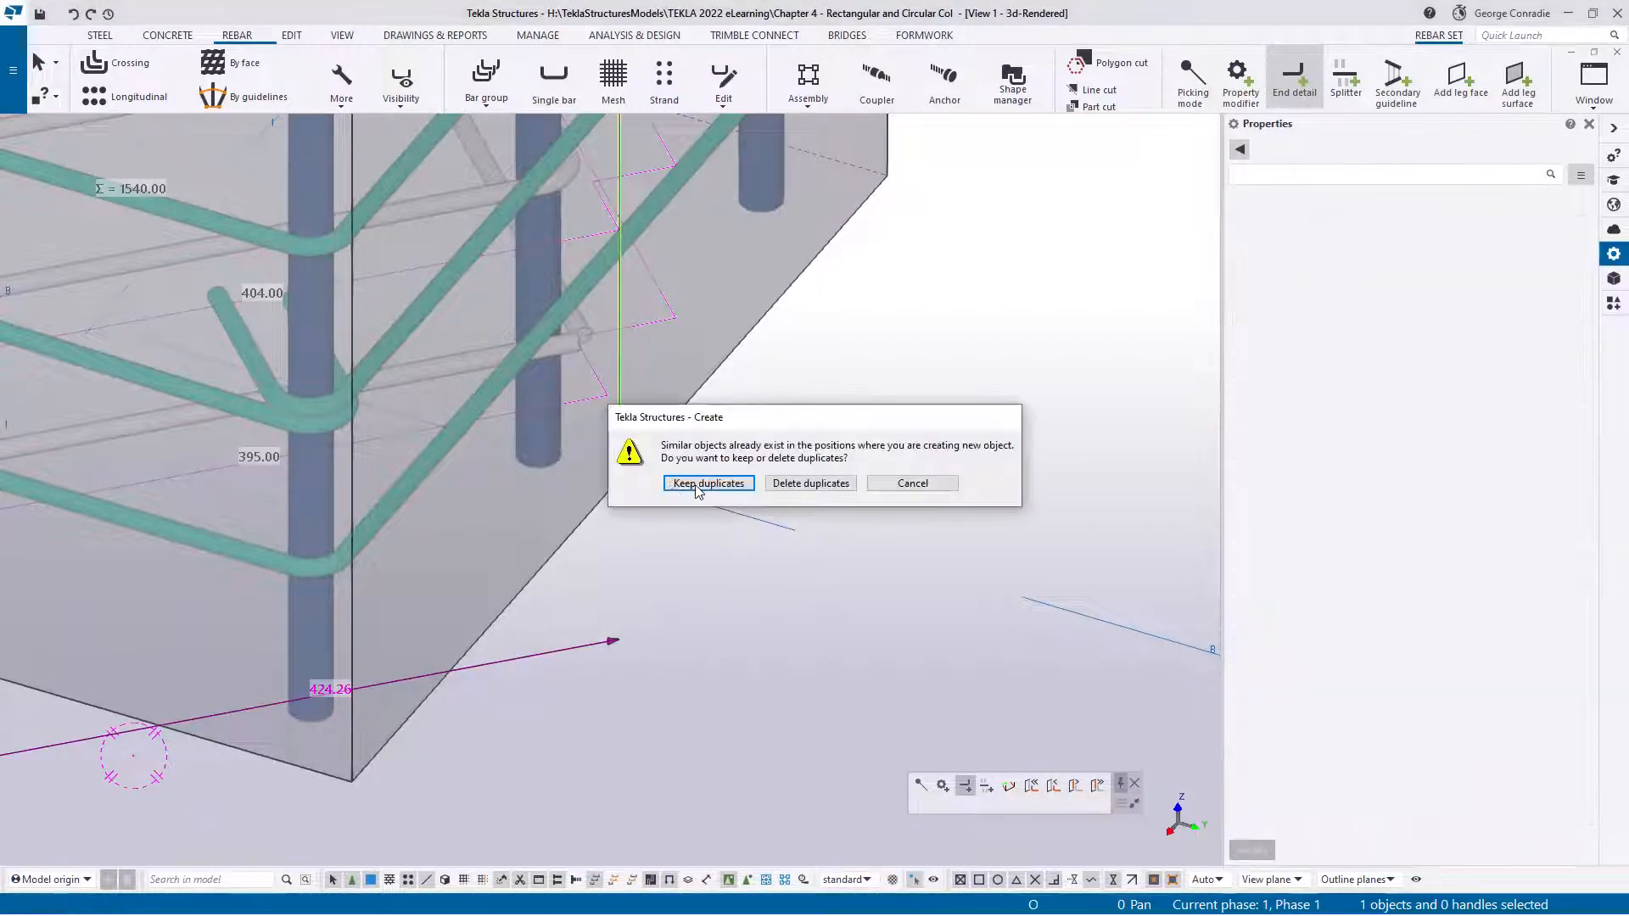
pyautogui.click(721, 489)
pyautogui.rightClick(882, 469)
pyautogui.click(925, 477)
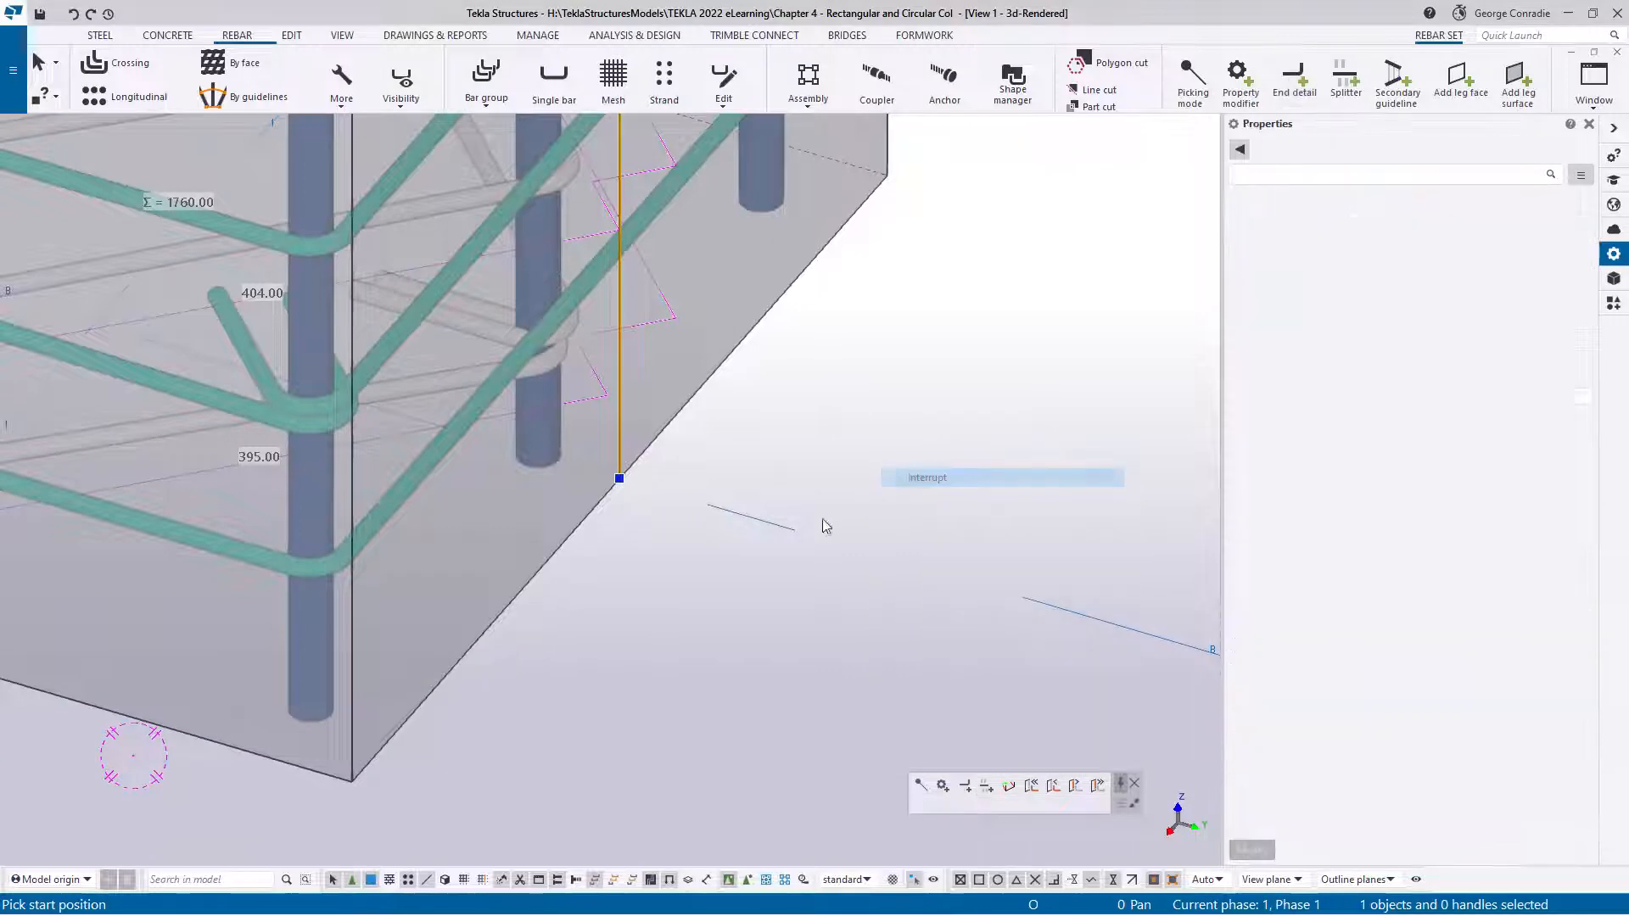
# Step: Switch to the Plan +0 view and show only the diamond ties and the two vertical bars at their hooked corners
pyautogui.scroll(-4, 741, 562)
pyautogui.scroll(8, 640, 467)
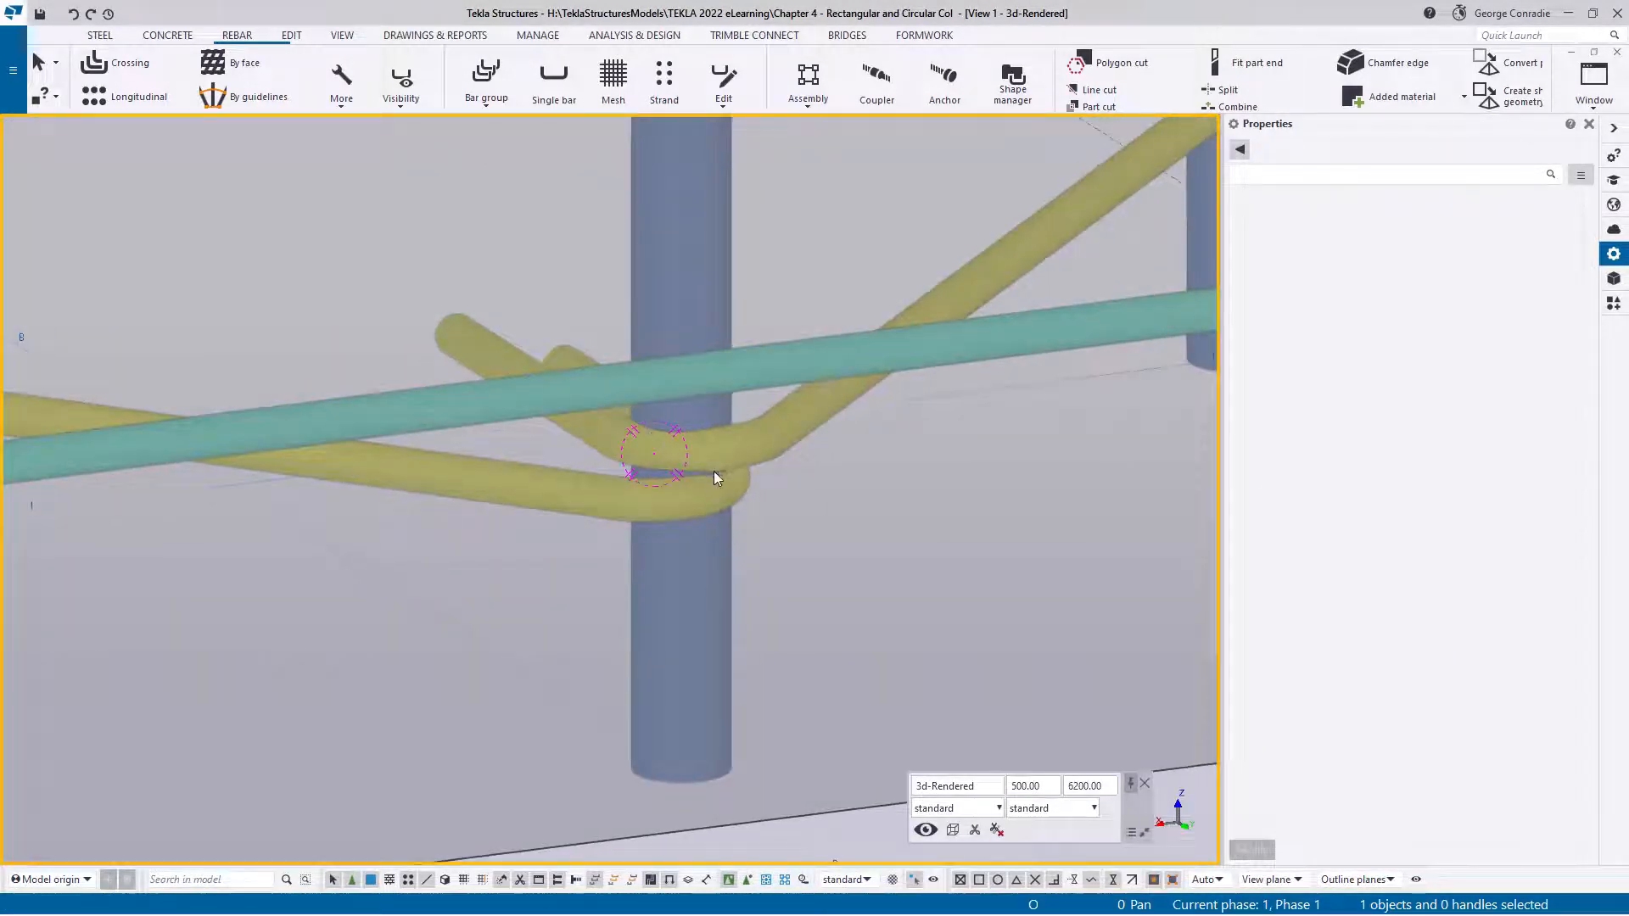
pyautogui.scroll(-6, 715, 470)
pyautogui.hotkey('ctrl', 'p')
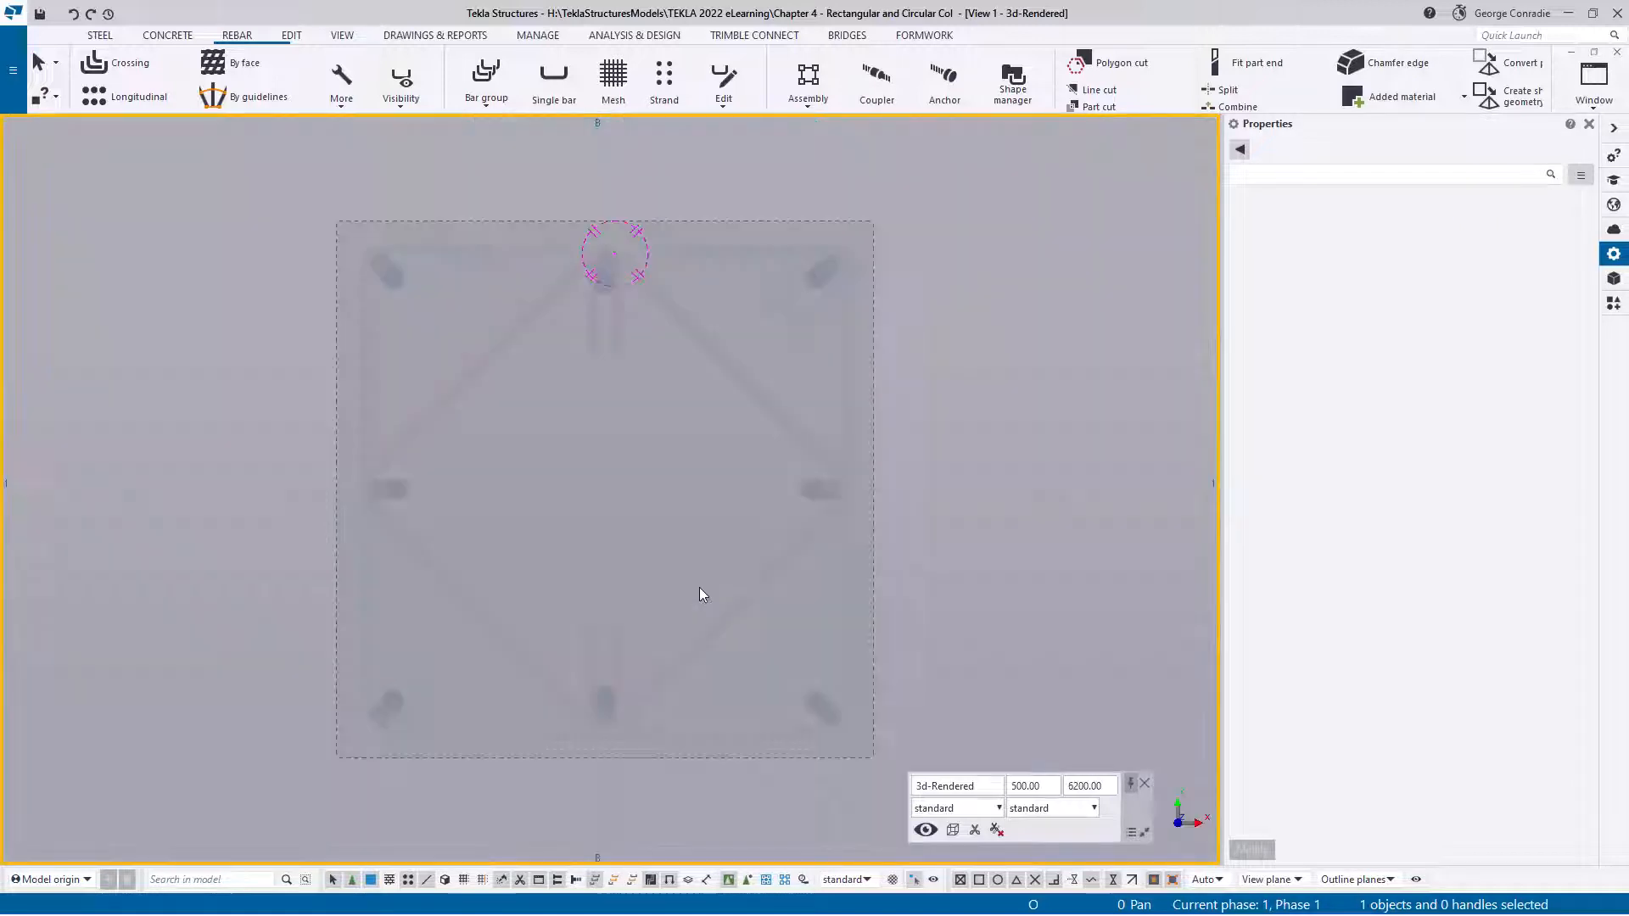
pyautogui.hotkey('ctrl', 'Tab')
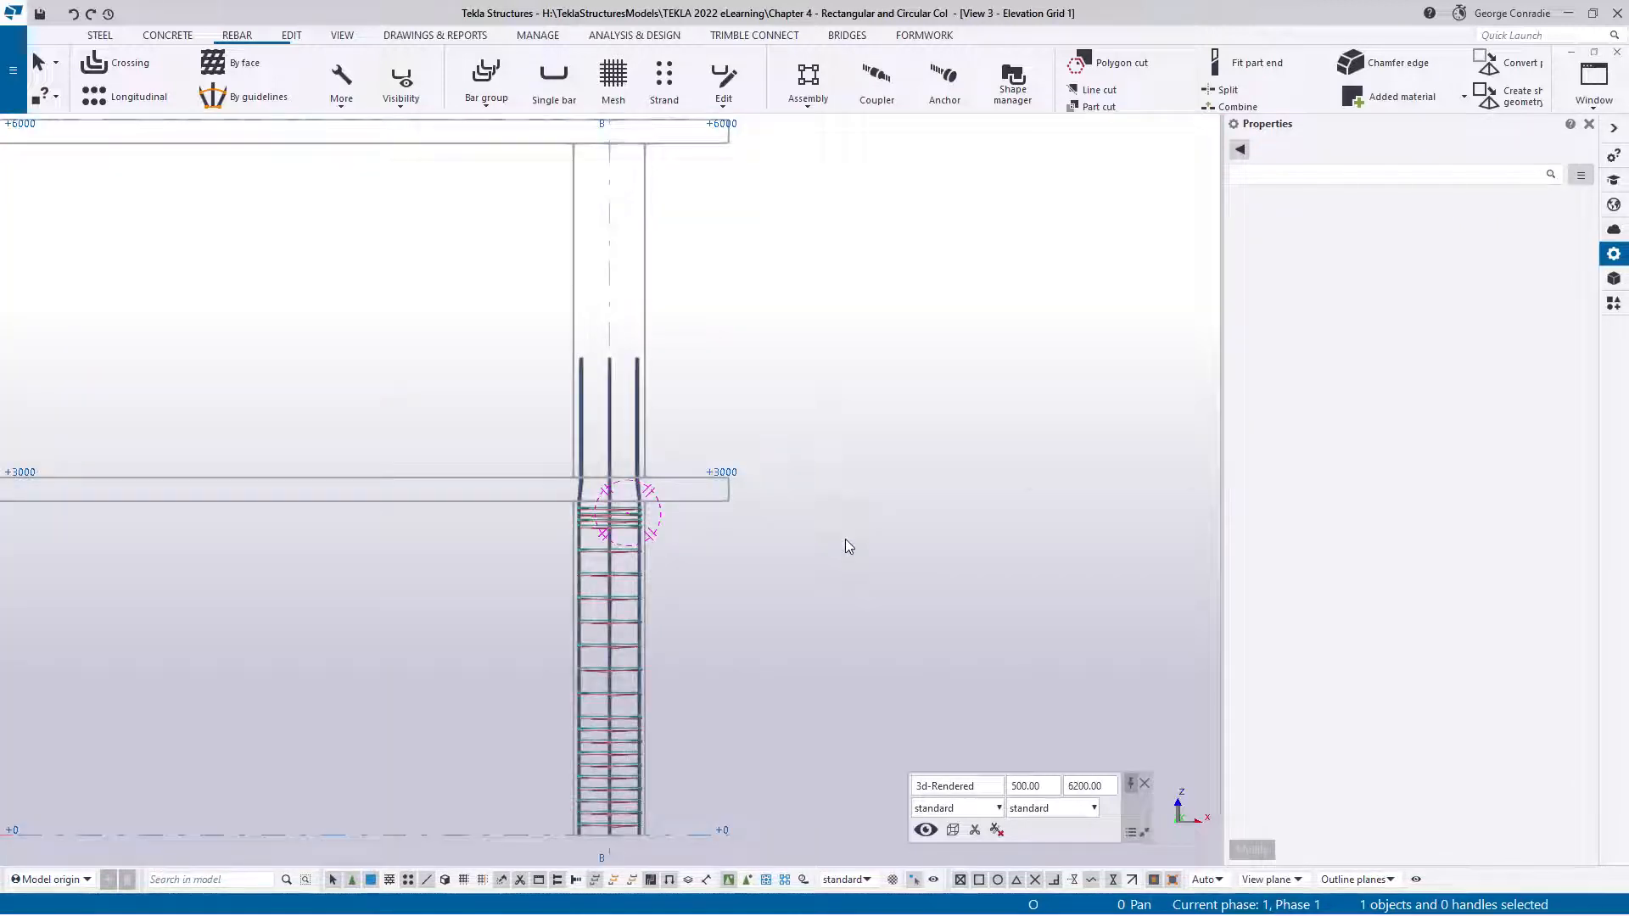
pyautogui.hotkey('ctrl', 'Tab')
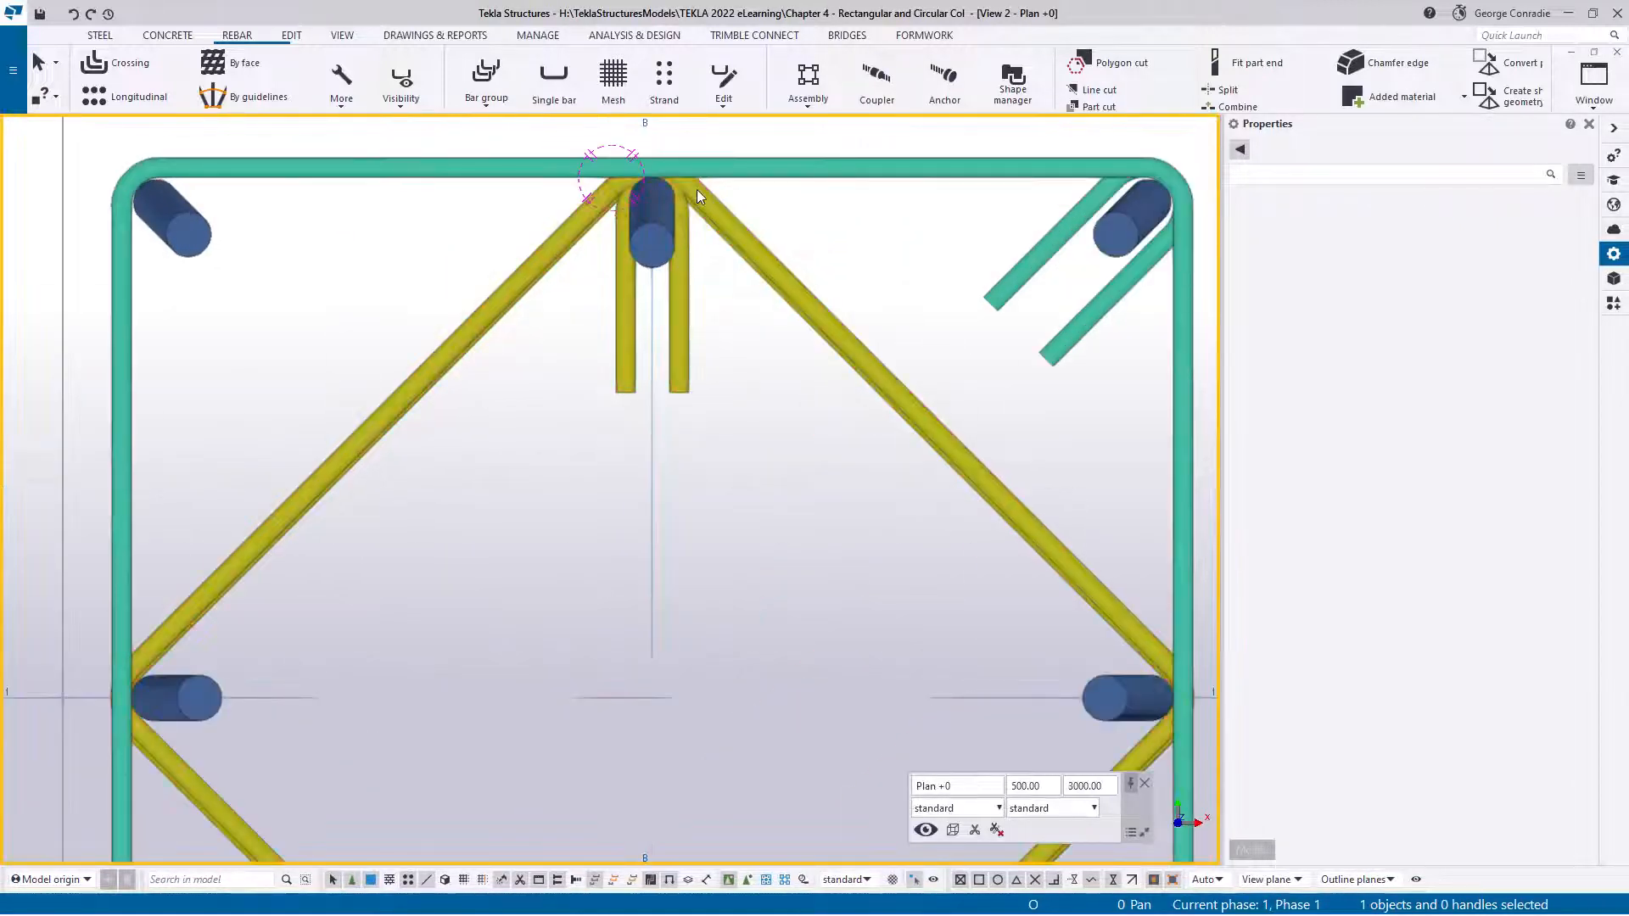
pyautogui.click(664, 238)
pyautogui.scroll(-3, 664, 237)
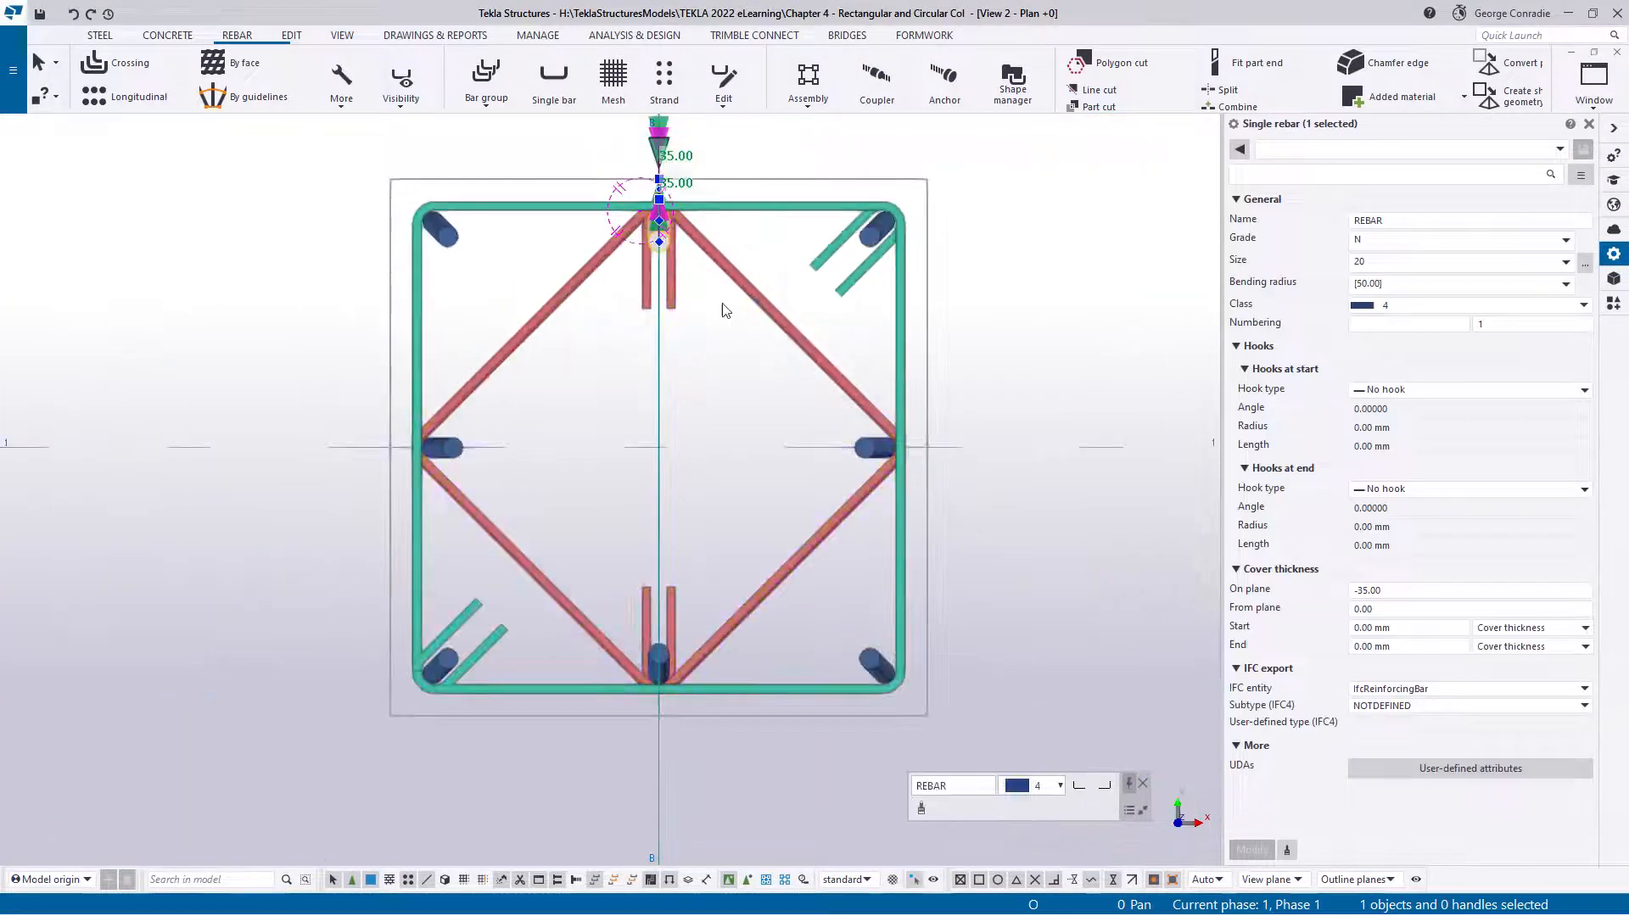
pyautogui.click(767, 303)
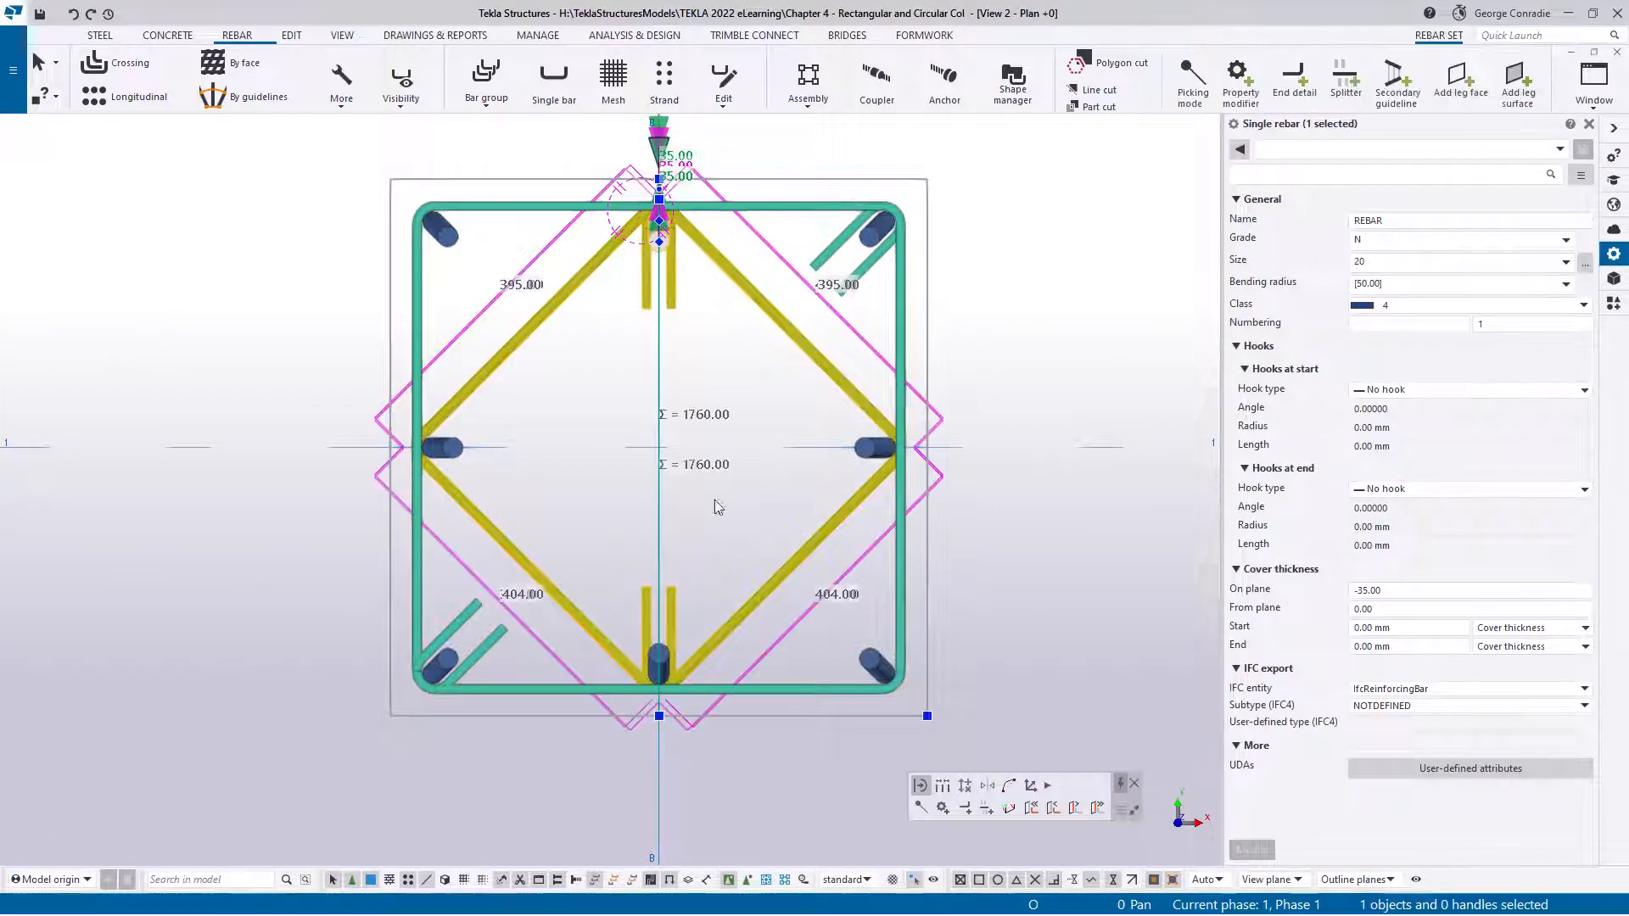
pyautogui.keyDown('ctrl'); pyautogui.click(669, 658); pyautogui.keyUp('ctrl')
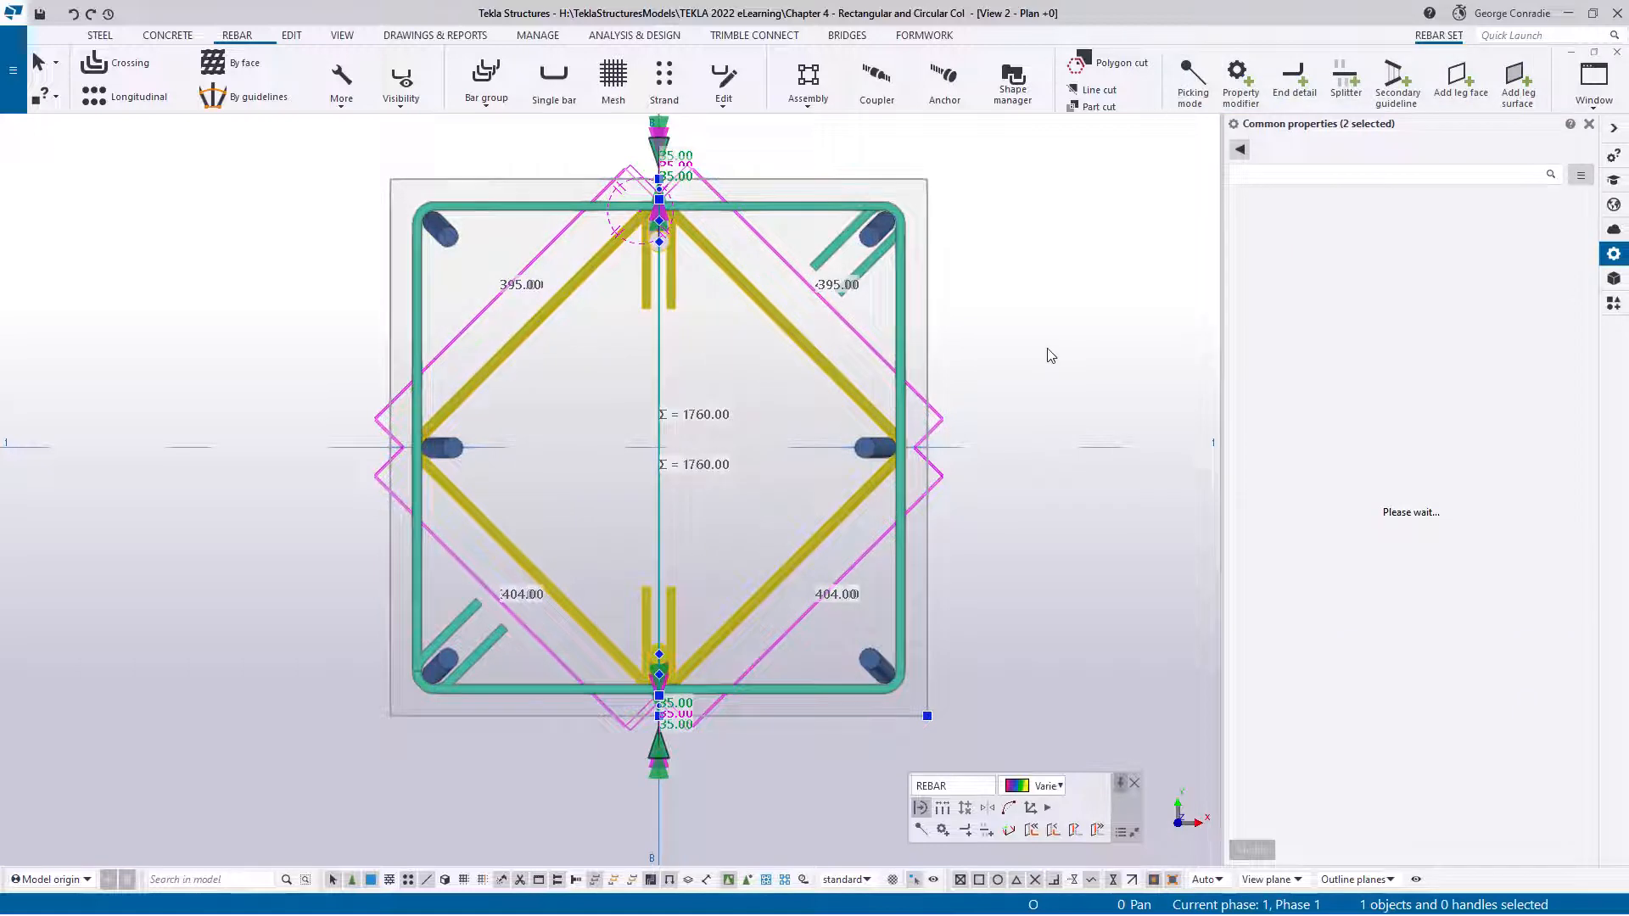
pyautogui.rightClick(1050, 355)
pyautogui.click(1114, 542)
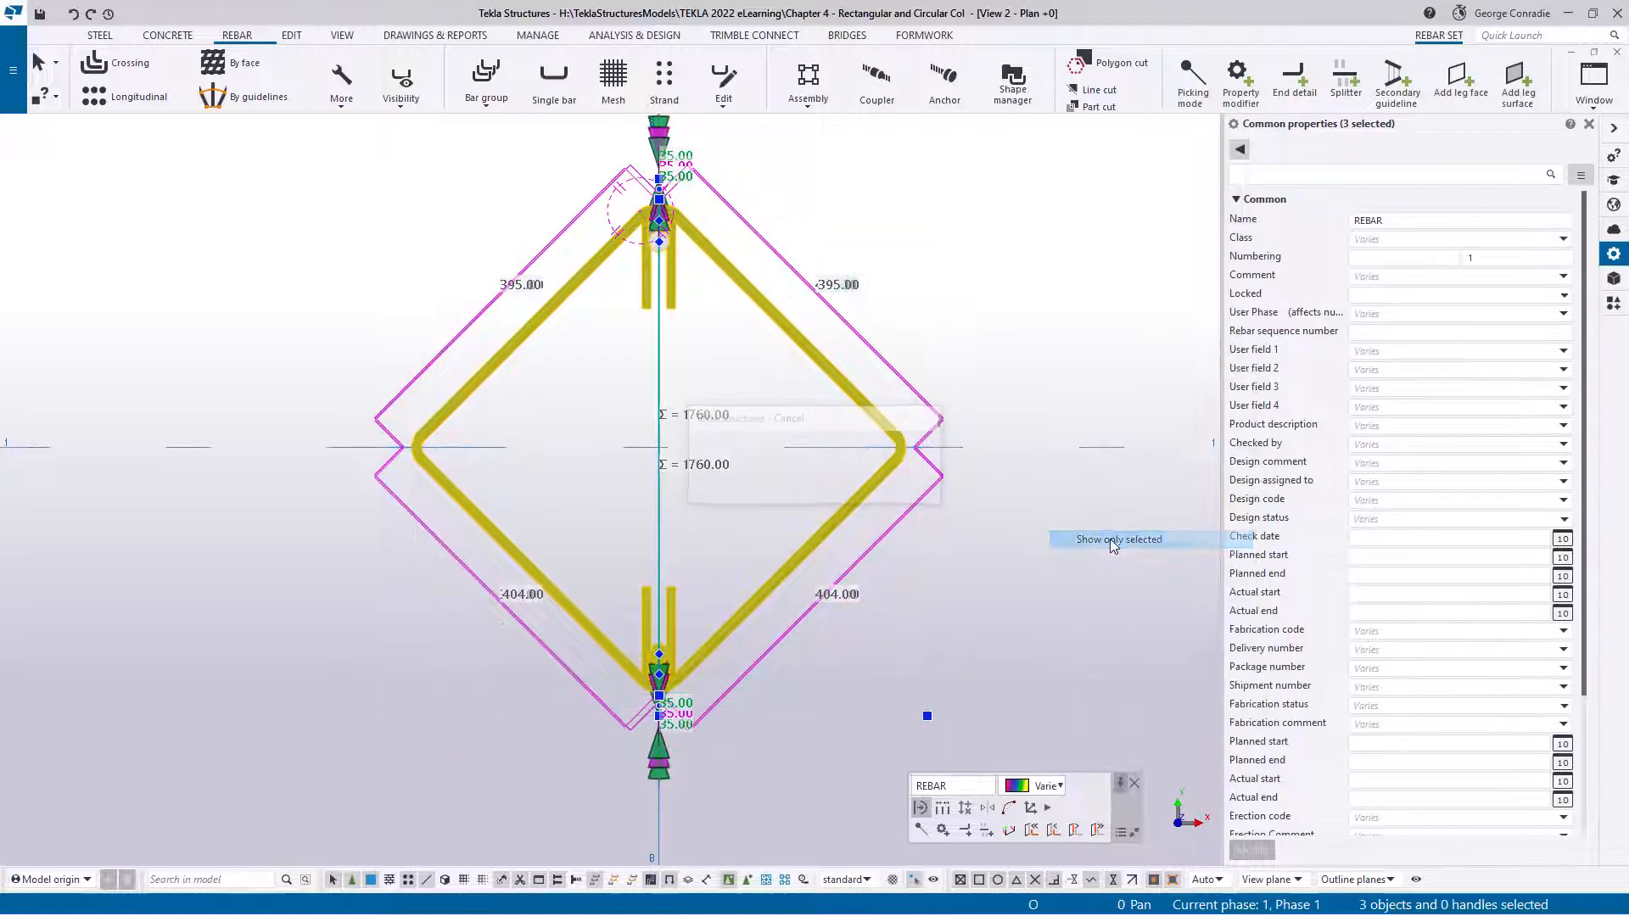
# Step: Examine how the diamond ties' hooks and bends wrap around the two isolated vertical bars, in 3D and in plan
pyautogui.click(1013, 316)
pyautogui.moveTo(841, 806); pyautogui.dragTo(894, 580, button='middle')
pyautogui.scroll(5, 721, 502)
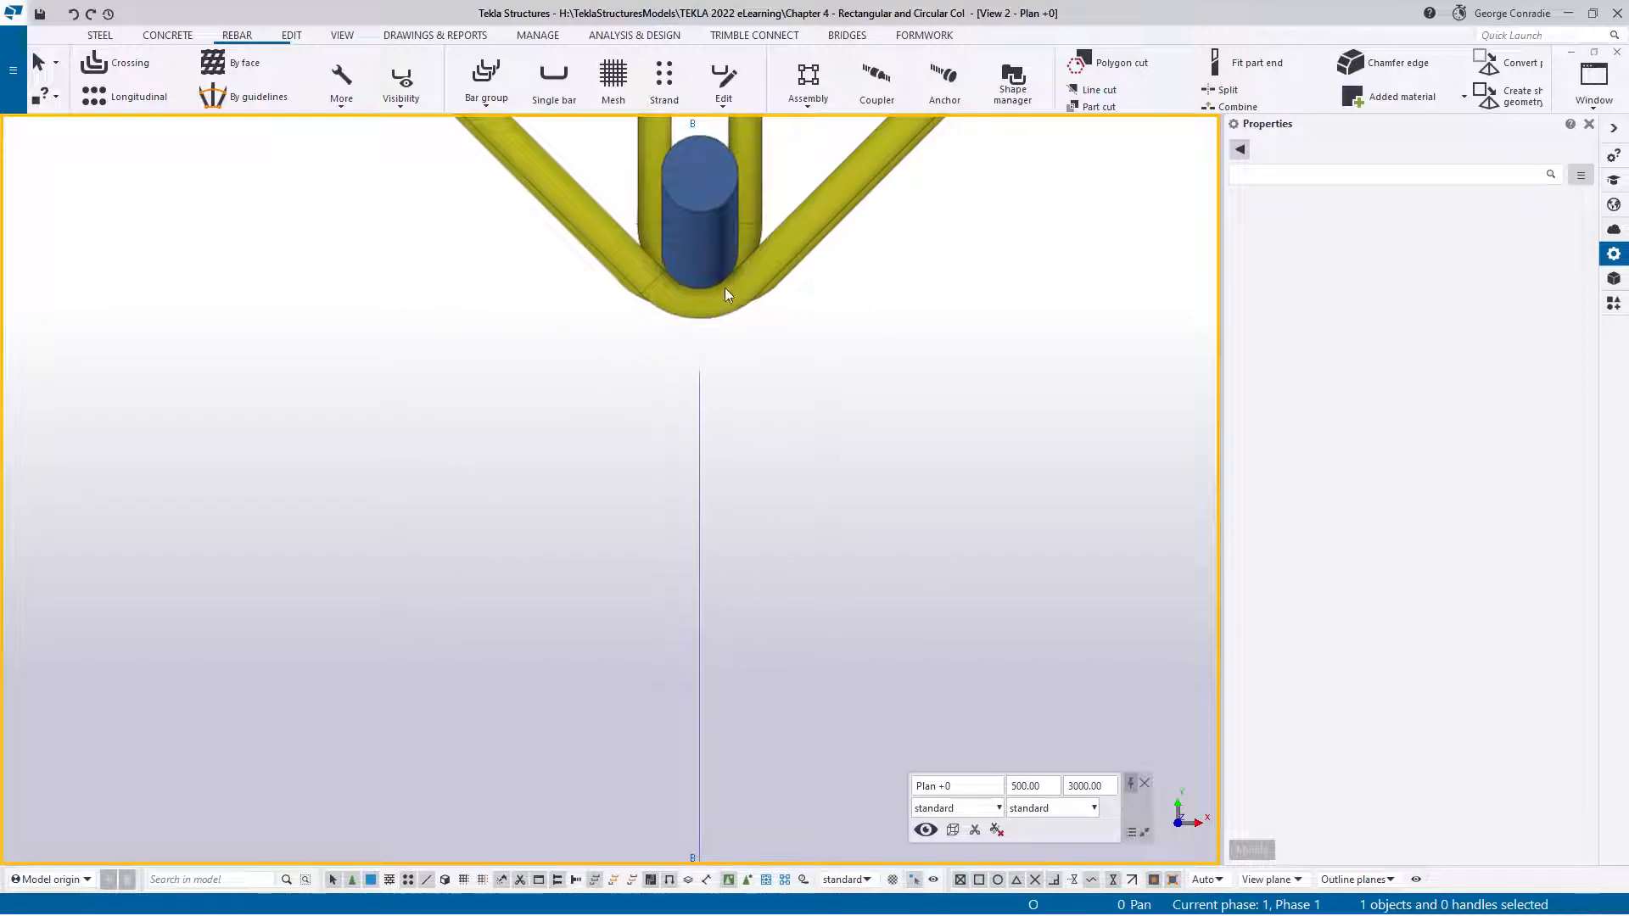
pyautogui.keyDown('ctrl'); pyautogui.moveTo(724, 287); pyautogui.dragTo(764, 262, button='middle'); pyautogui.keyUp('ctrl')
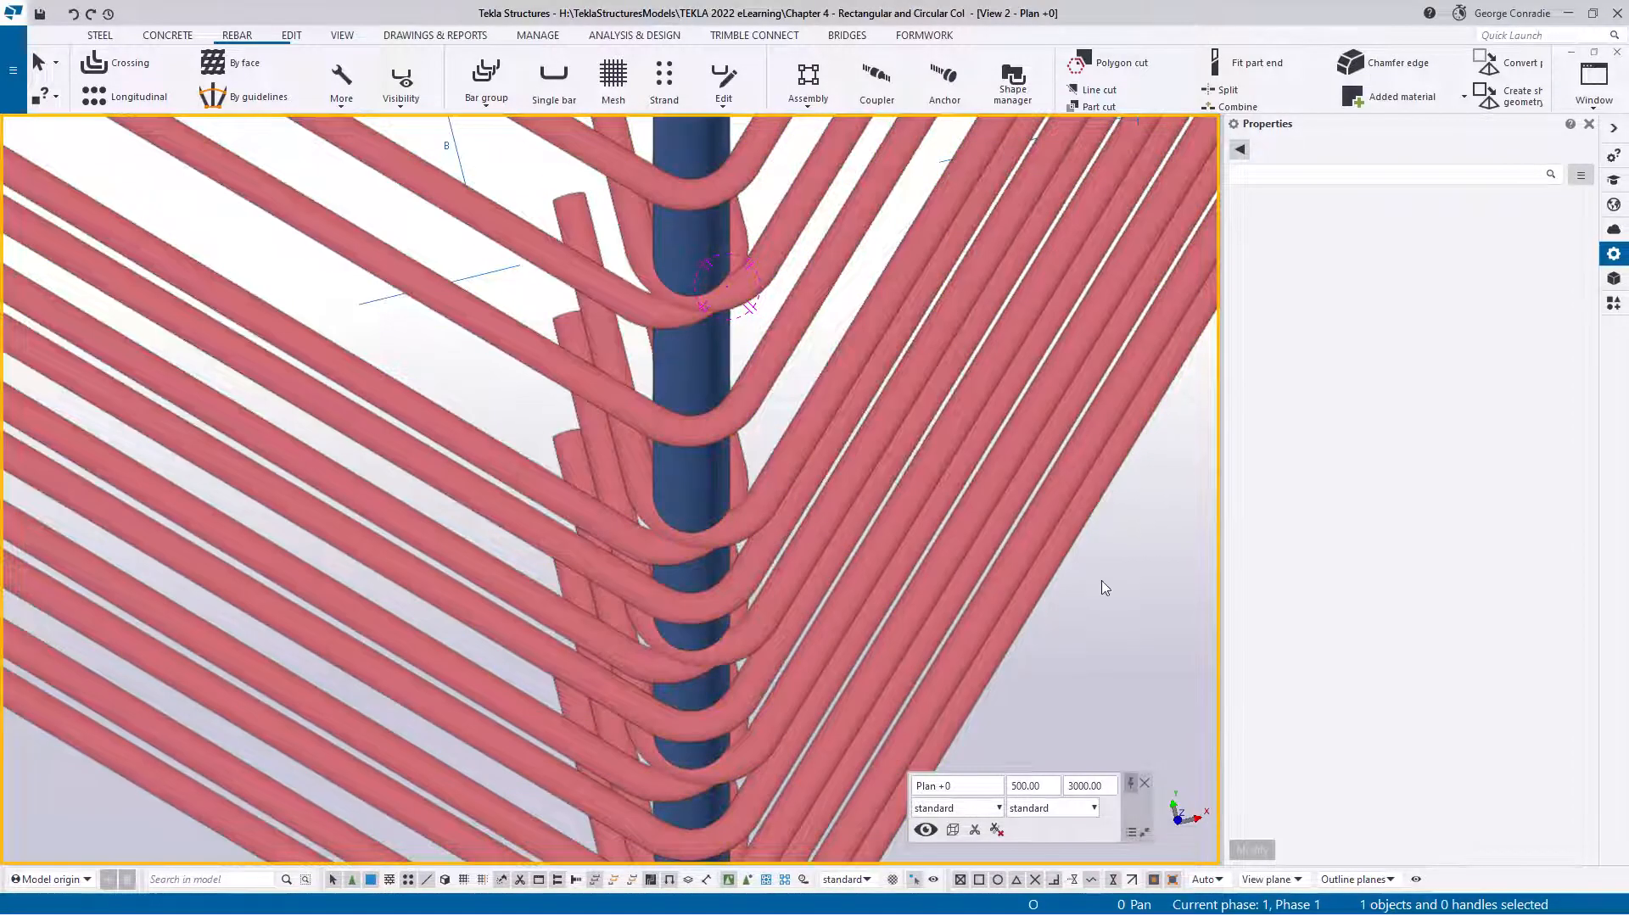
pyautogui.hotkey('ctrl', 'p')
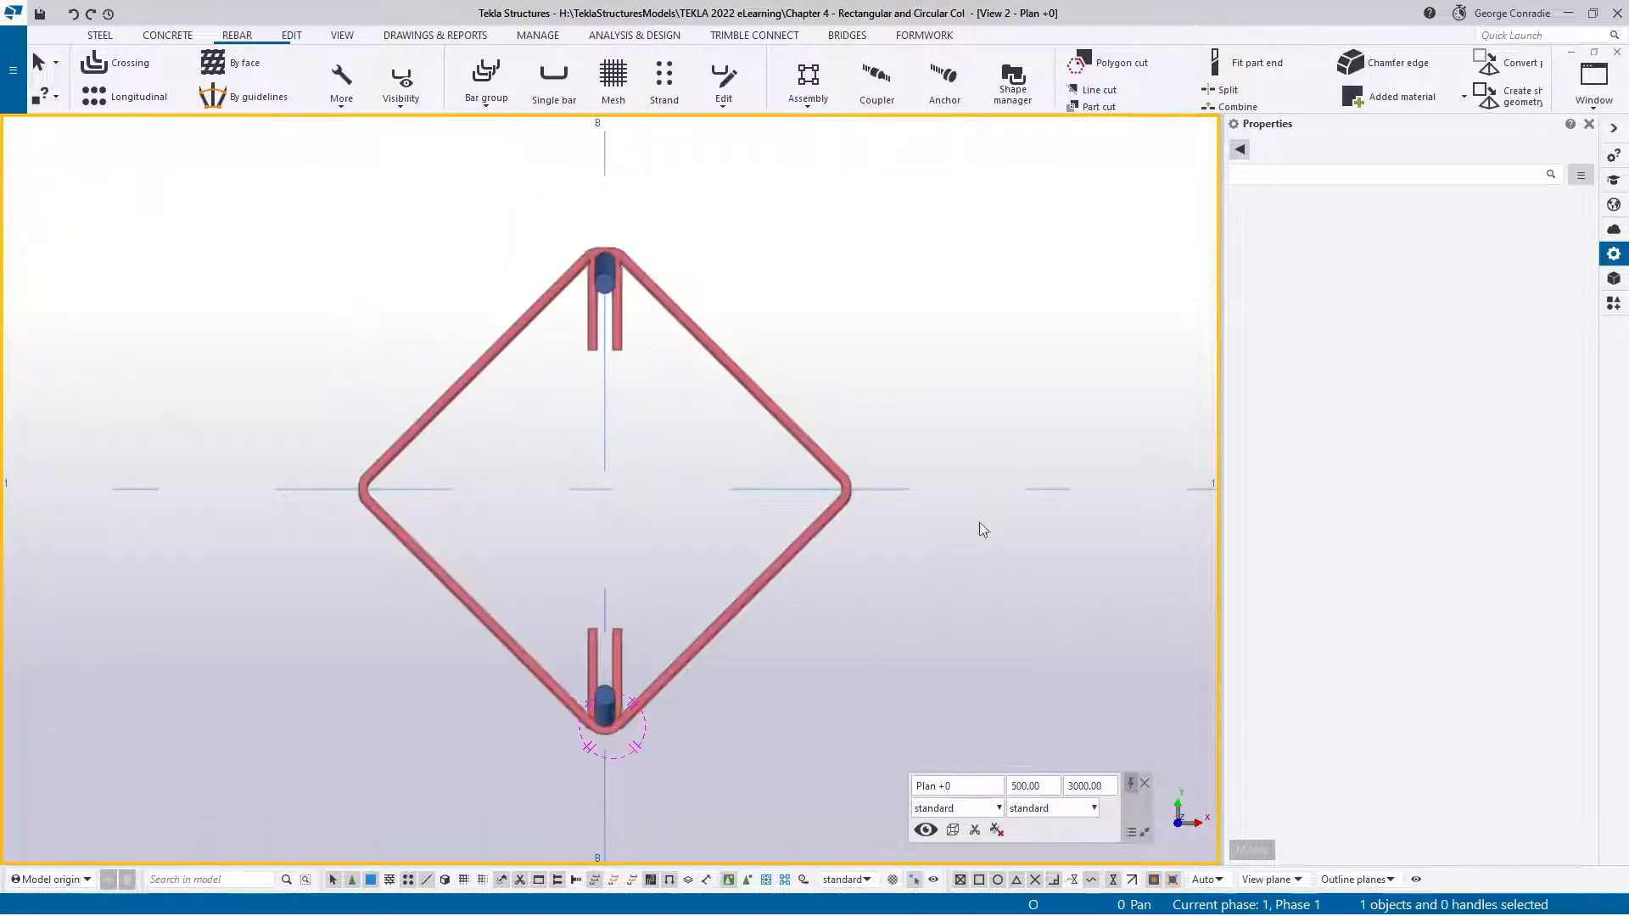
pyautogui.scroll(5, 581, 188)
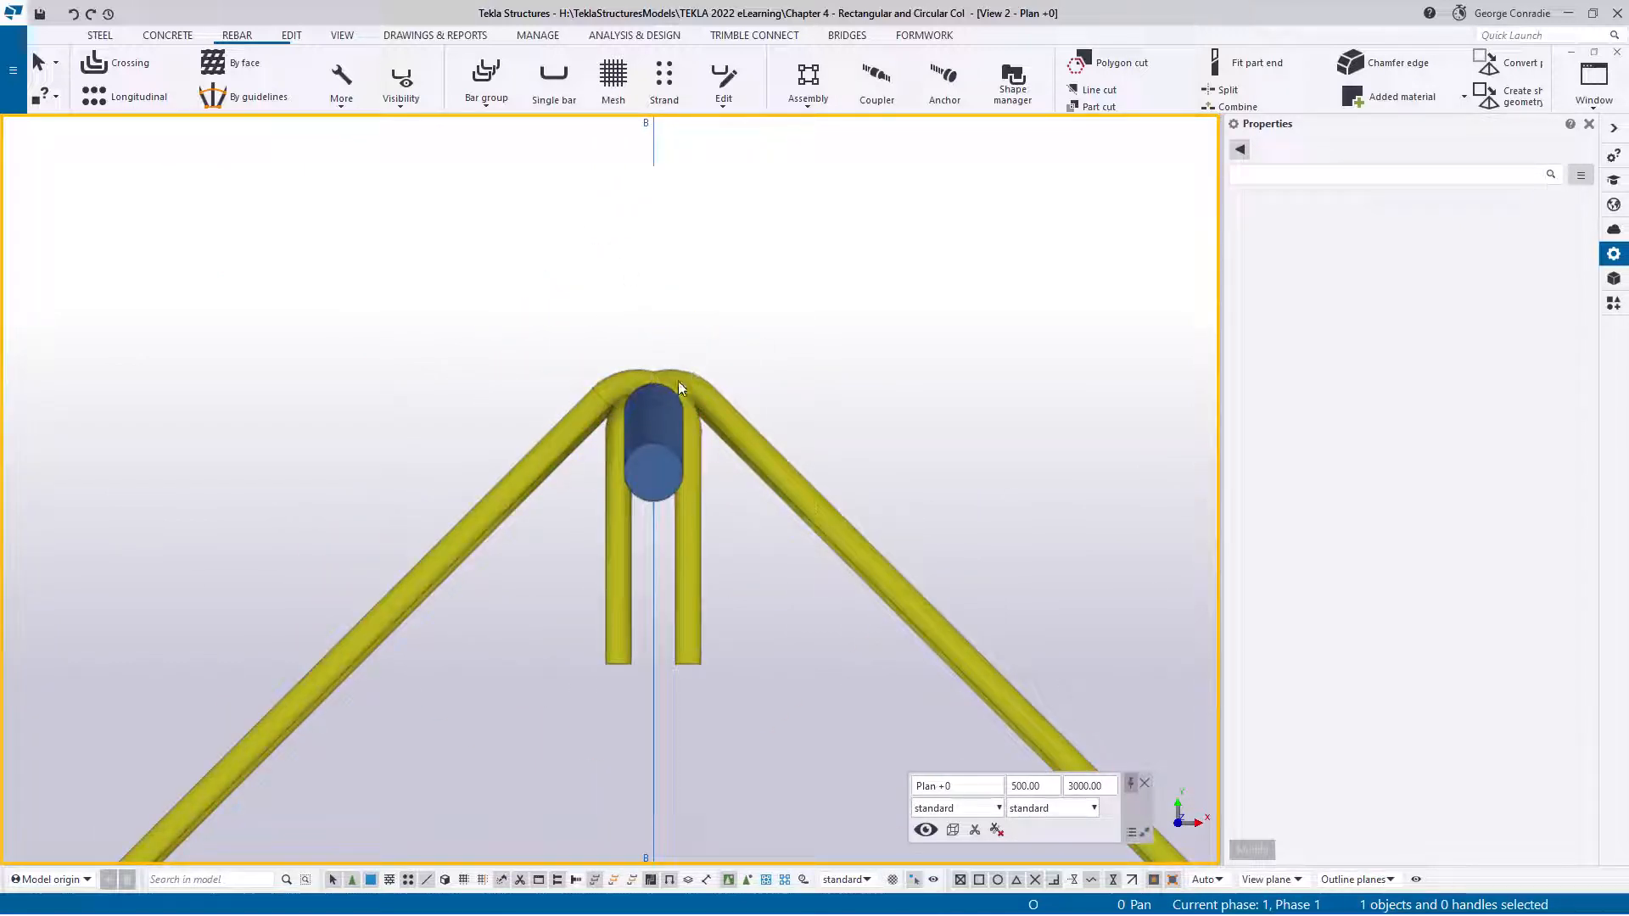
# Step: Adjust both end detail modifiers of the diamond ties together with an End offset length adjustment of -15 mm
pyautogui.click(698, 388)
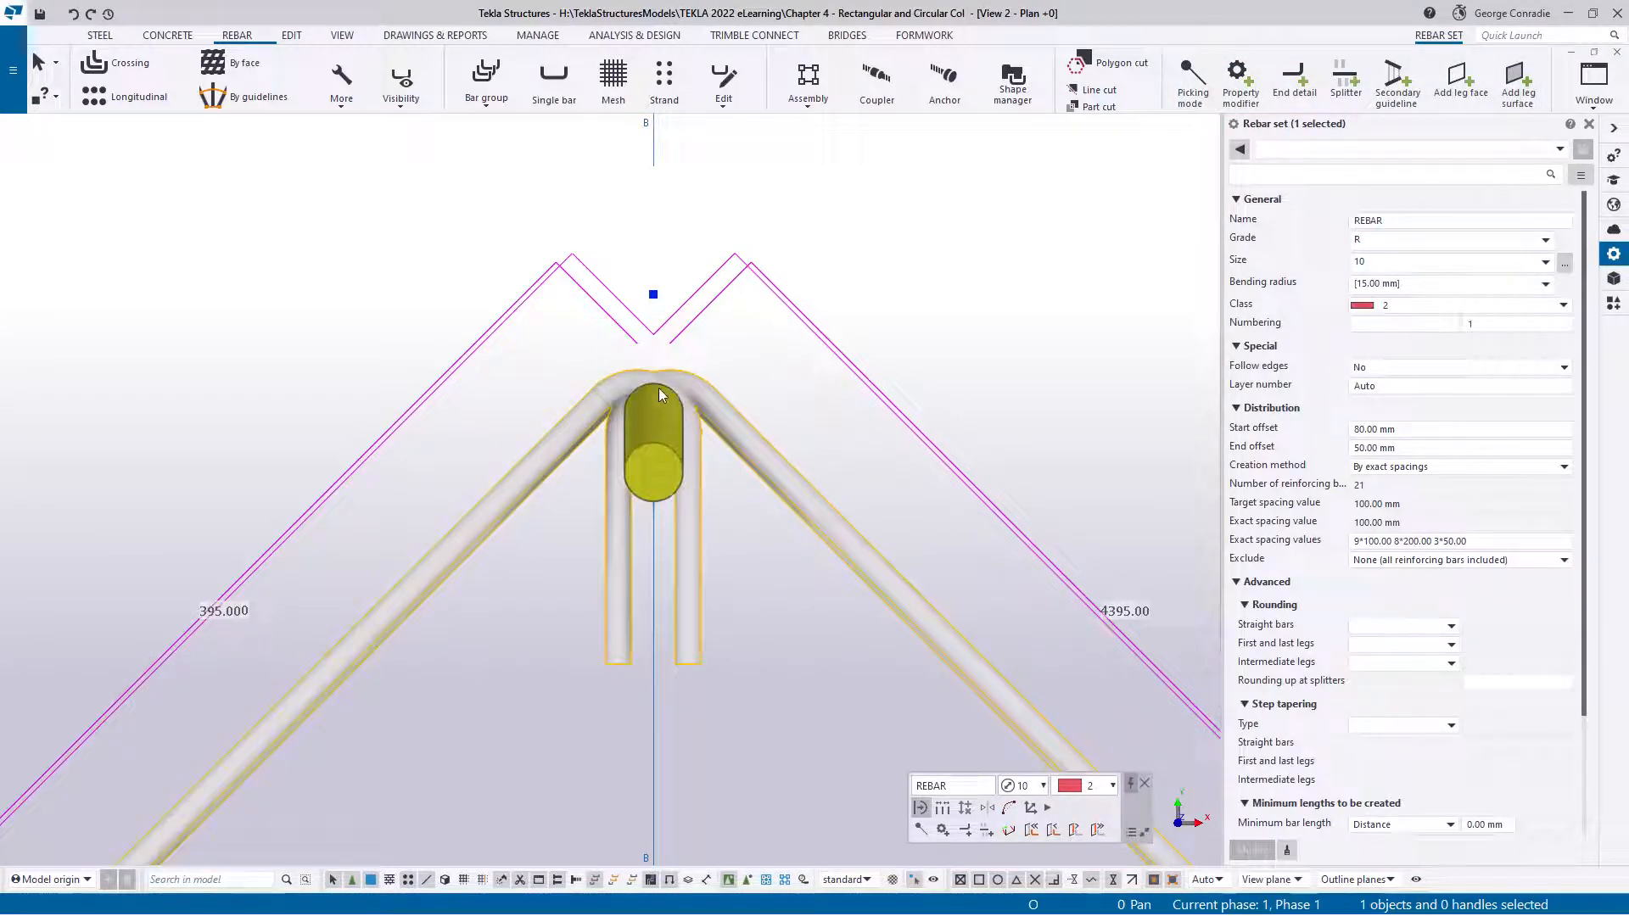
pyautogui.scroll(-3, 692, 375)
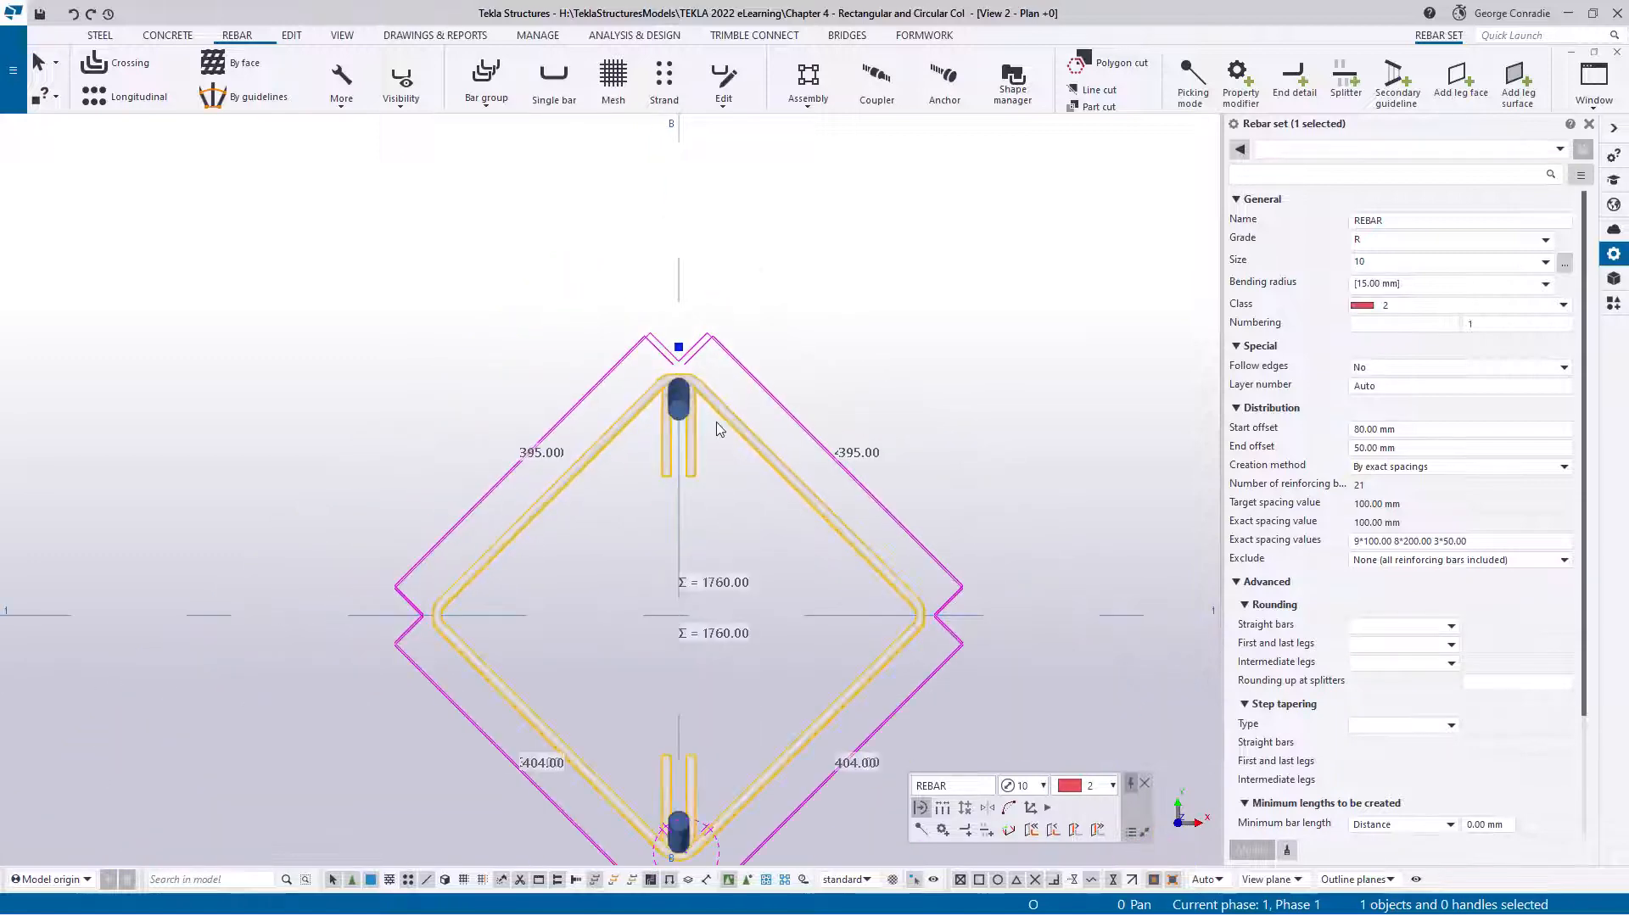
pyautogui.moveTo(728, 606); pyautogui.dragTo(646, 372, button='middle')
pyautogui.scroll(-2, 642, 397)
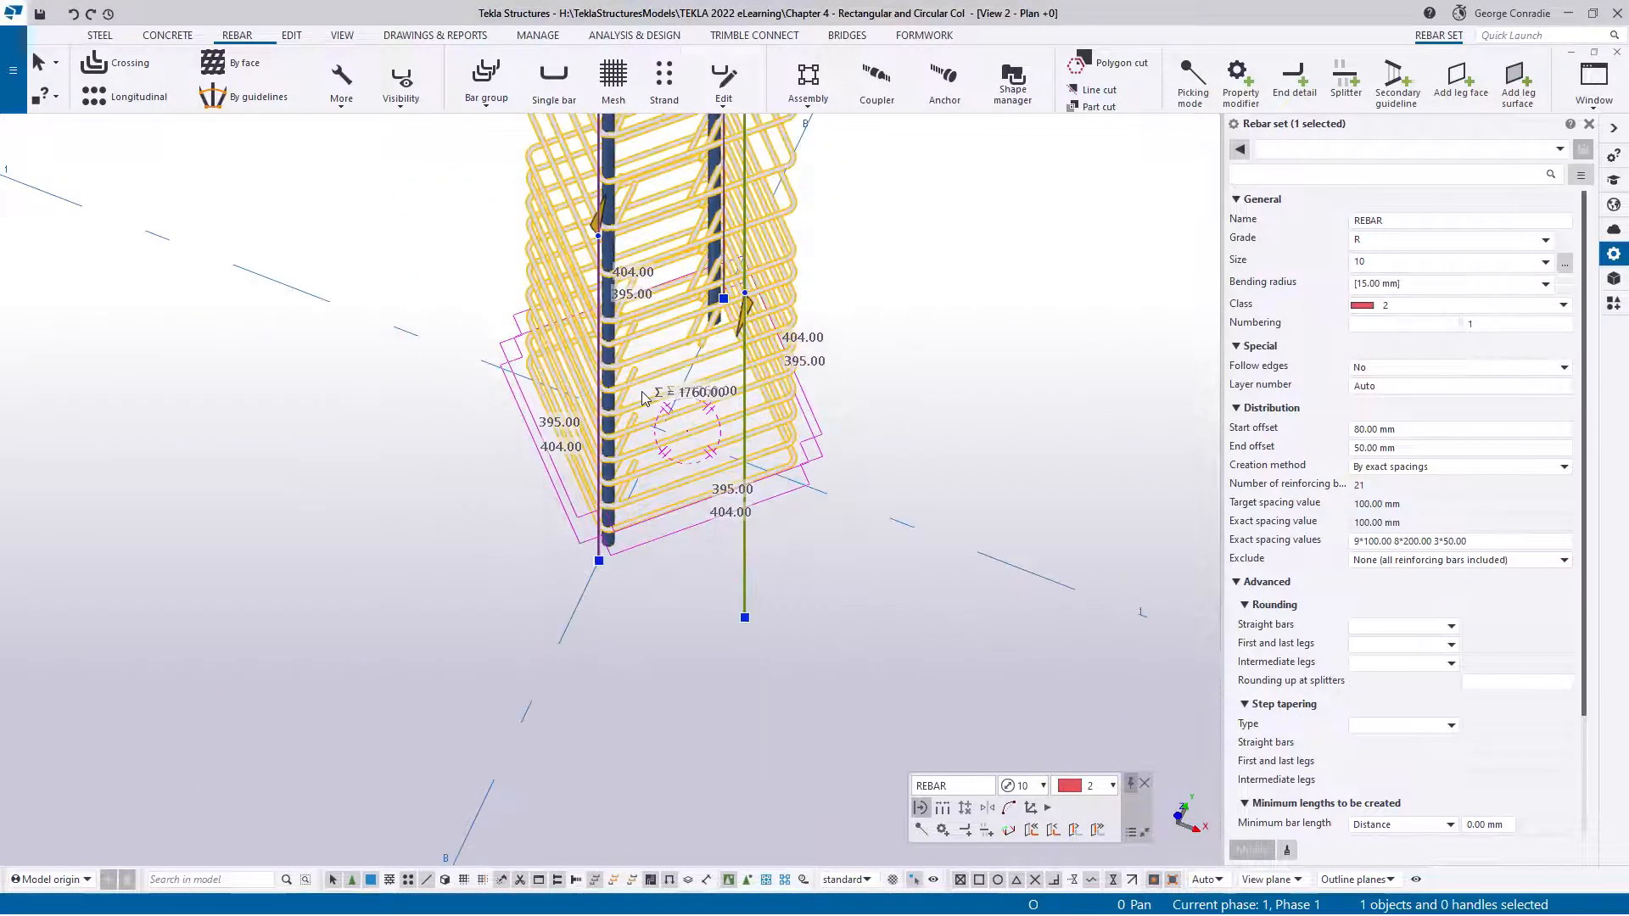
pyautogui.click(596, 472)
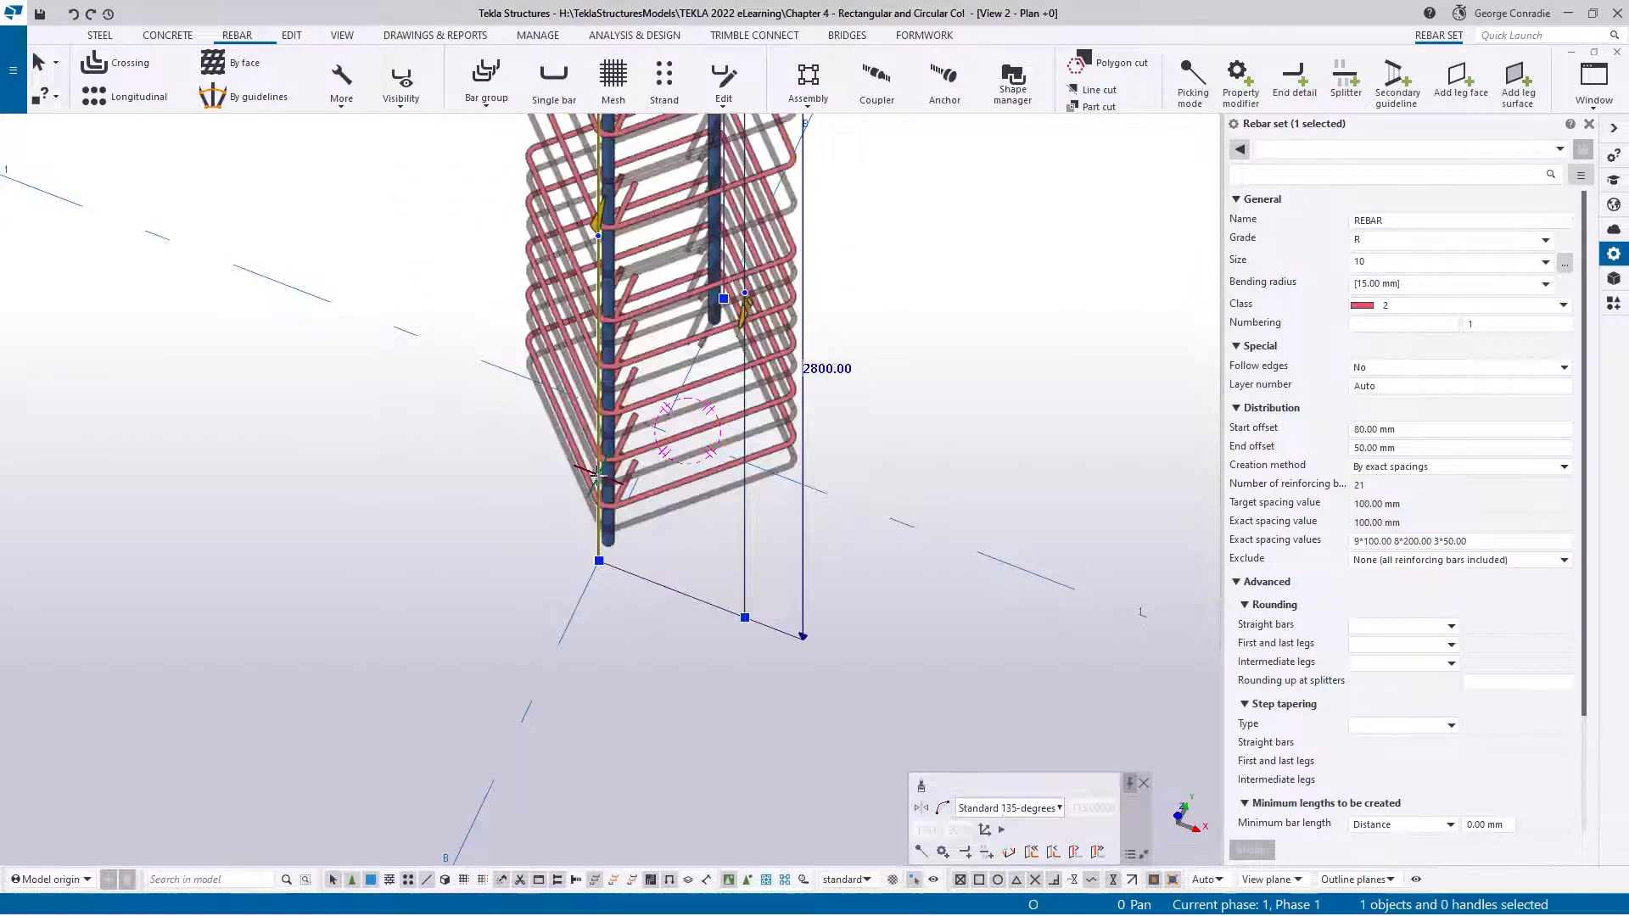
pyautogui.keyDown('ctrl'); pyautogui.moveTo(679, 451); pyautogui.dragTo(503, 426, button='middle'); pyautogui.keyUp('ctrl')
pyautogui.scroll(3, 850, 435)
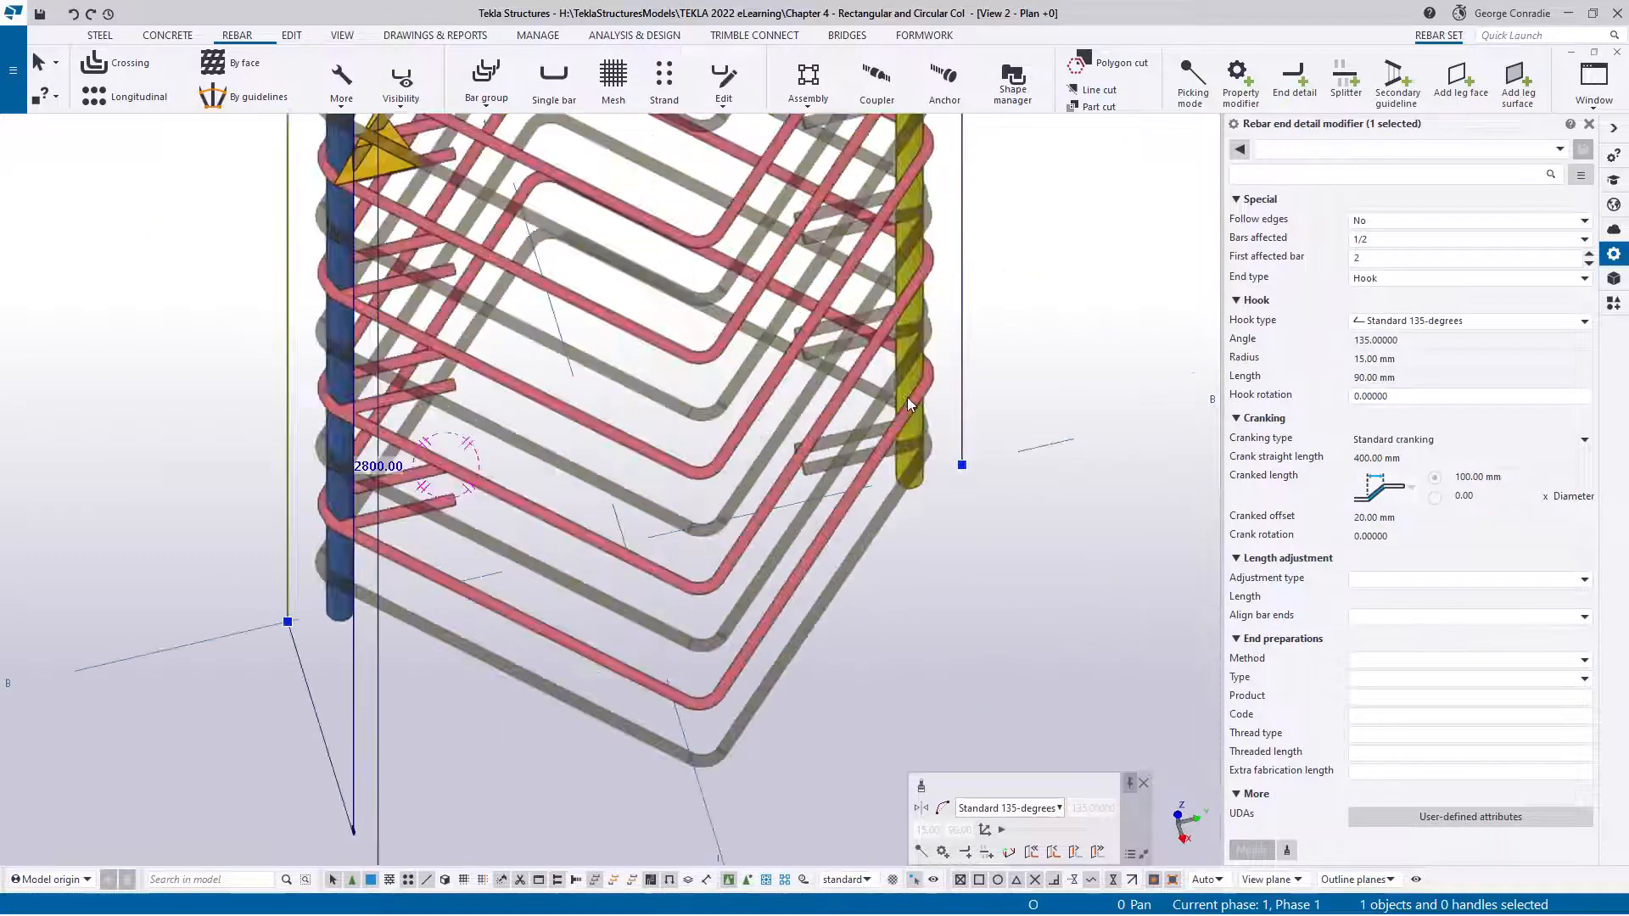
pyautogui.keyDown('ctrl'); pyautogui.click(959, 387); pyautogui.keyUp('ctrl')
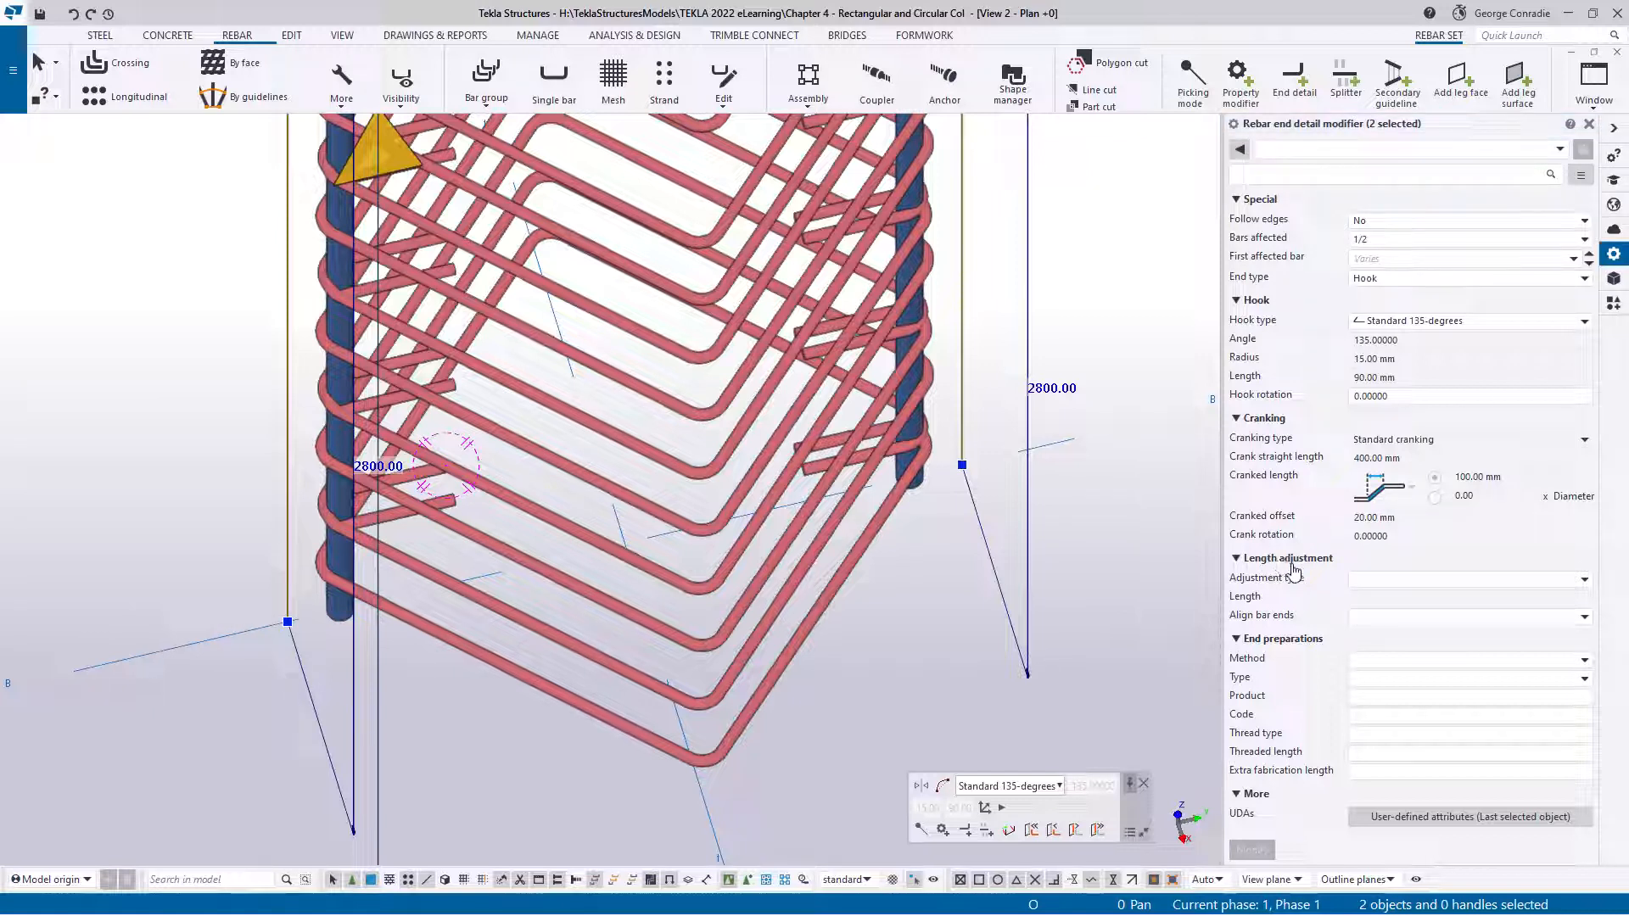
pyautogui.click(1374, 579)
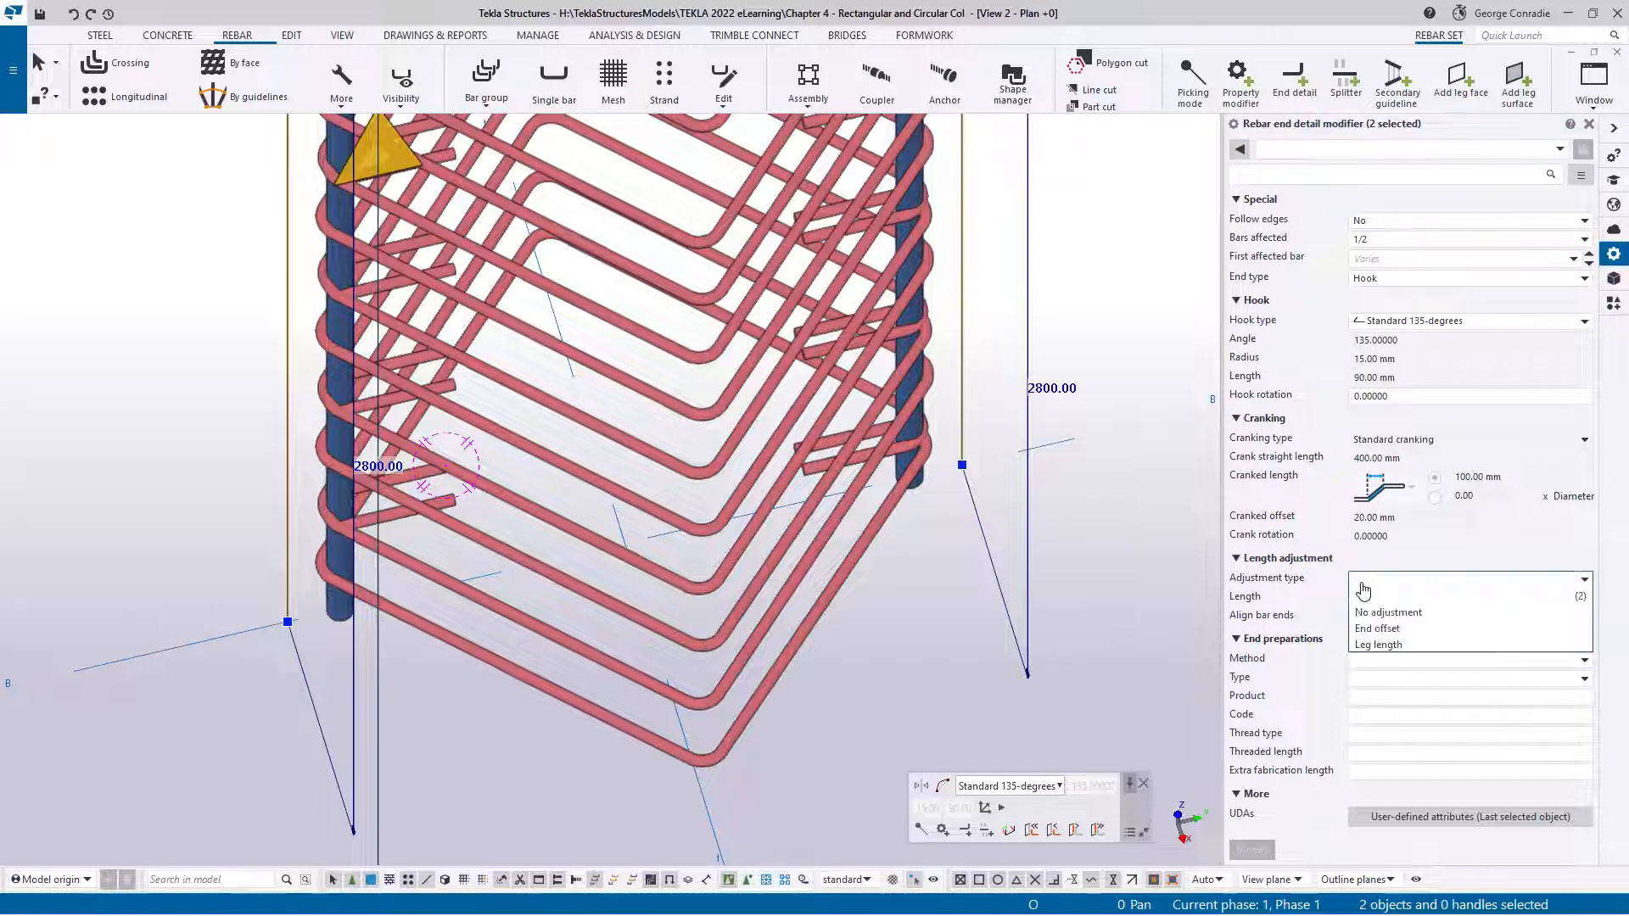
pyautogui.click(1378, 628)
pyautogui.click(1402, 599)
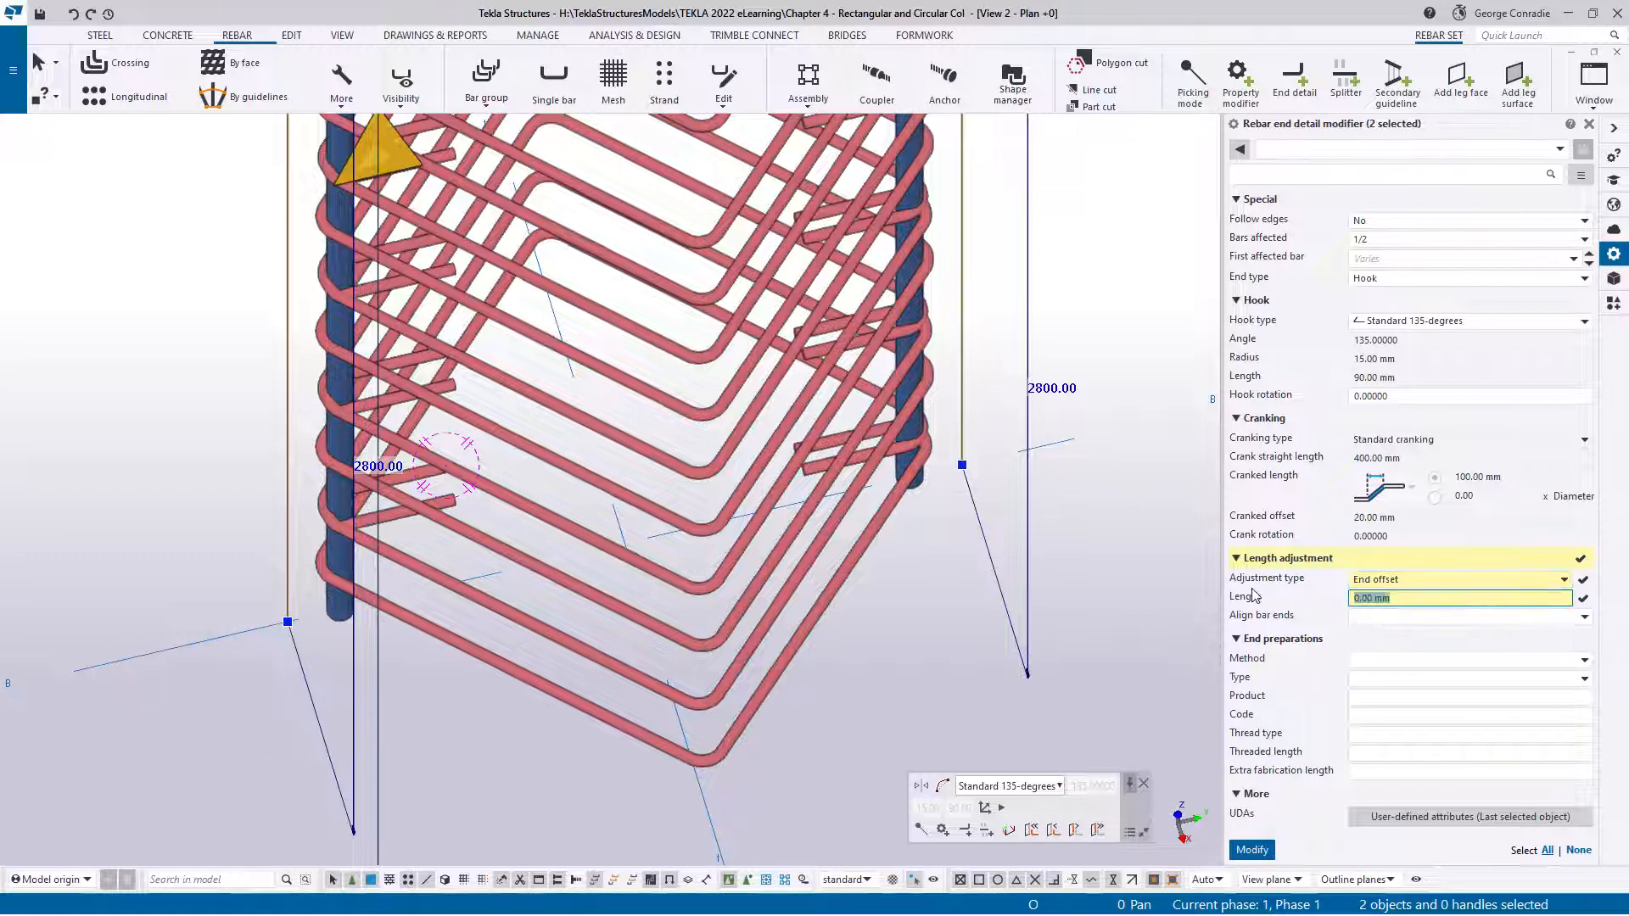
pyautogui.write('-15')
pyautogui.click(1252, 849)
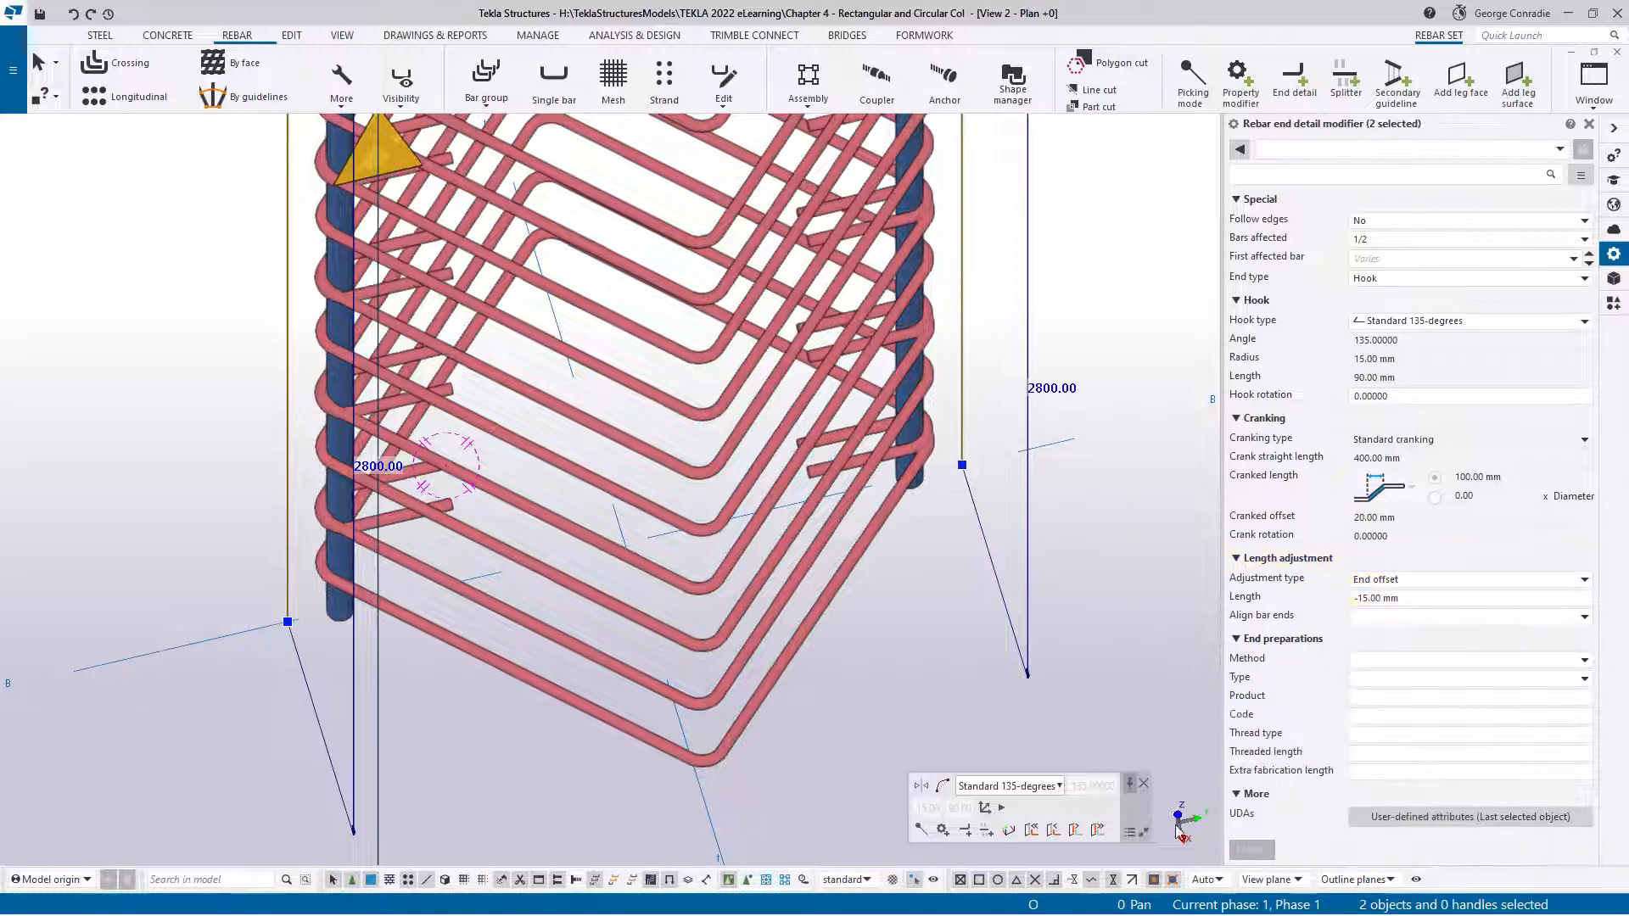
# Step: Inspect the diamond ties' adjusted hooks against the vertical bars at close range and in plan
pyautogui.click(977, 683)
pyautogui.scroll(4, 952, 509)
pyautogui.press('v')
pyautogui.click(894, 313)
pyautogui.keyDown('ctrl'); pyautogui.moveTo(894, 313); pyautogui.dragTo(749, 200, button='middle'); pyautogui.keyUp('ctrl')
pyautogui.scroll(3, 938, 266)
pyautogui.press('v')
pyautogui.click(941, 336)
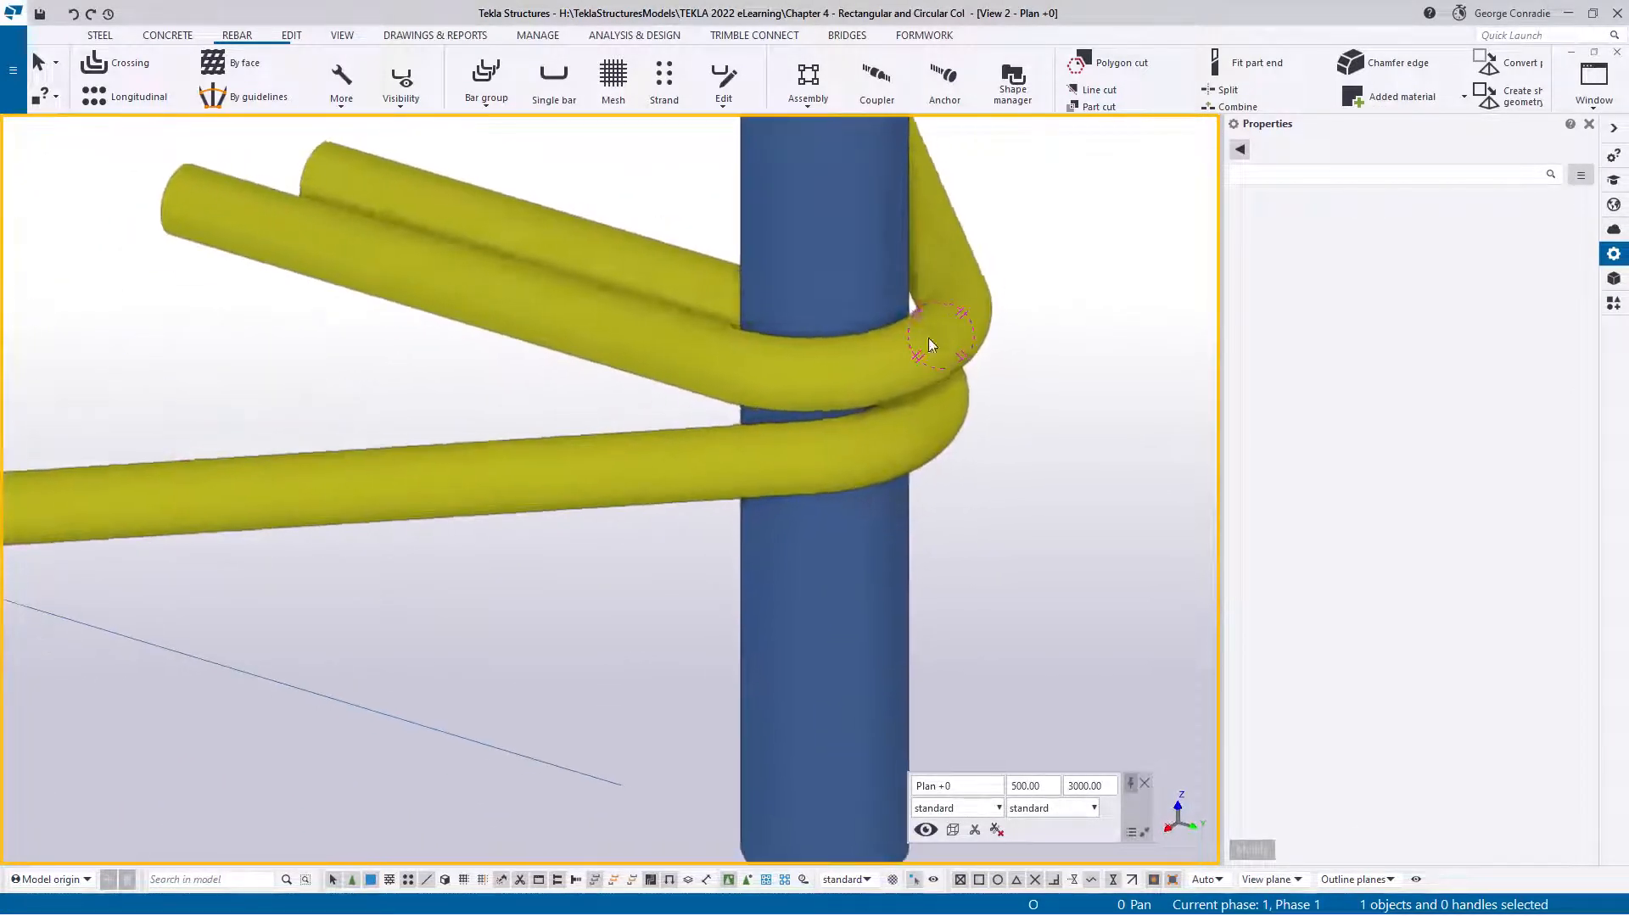
pyautogui.hotkey('ctrl', 'p')
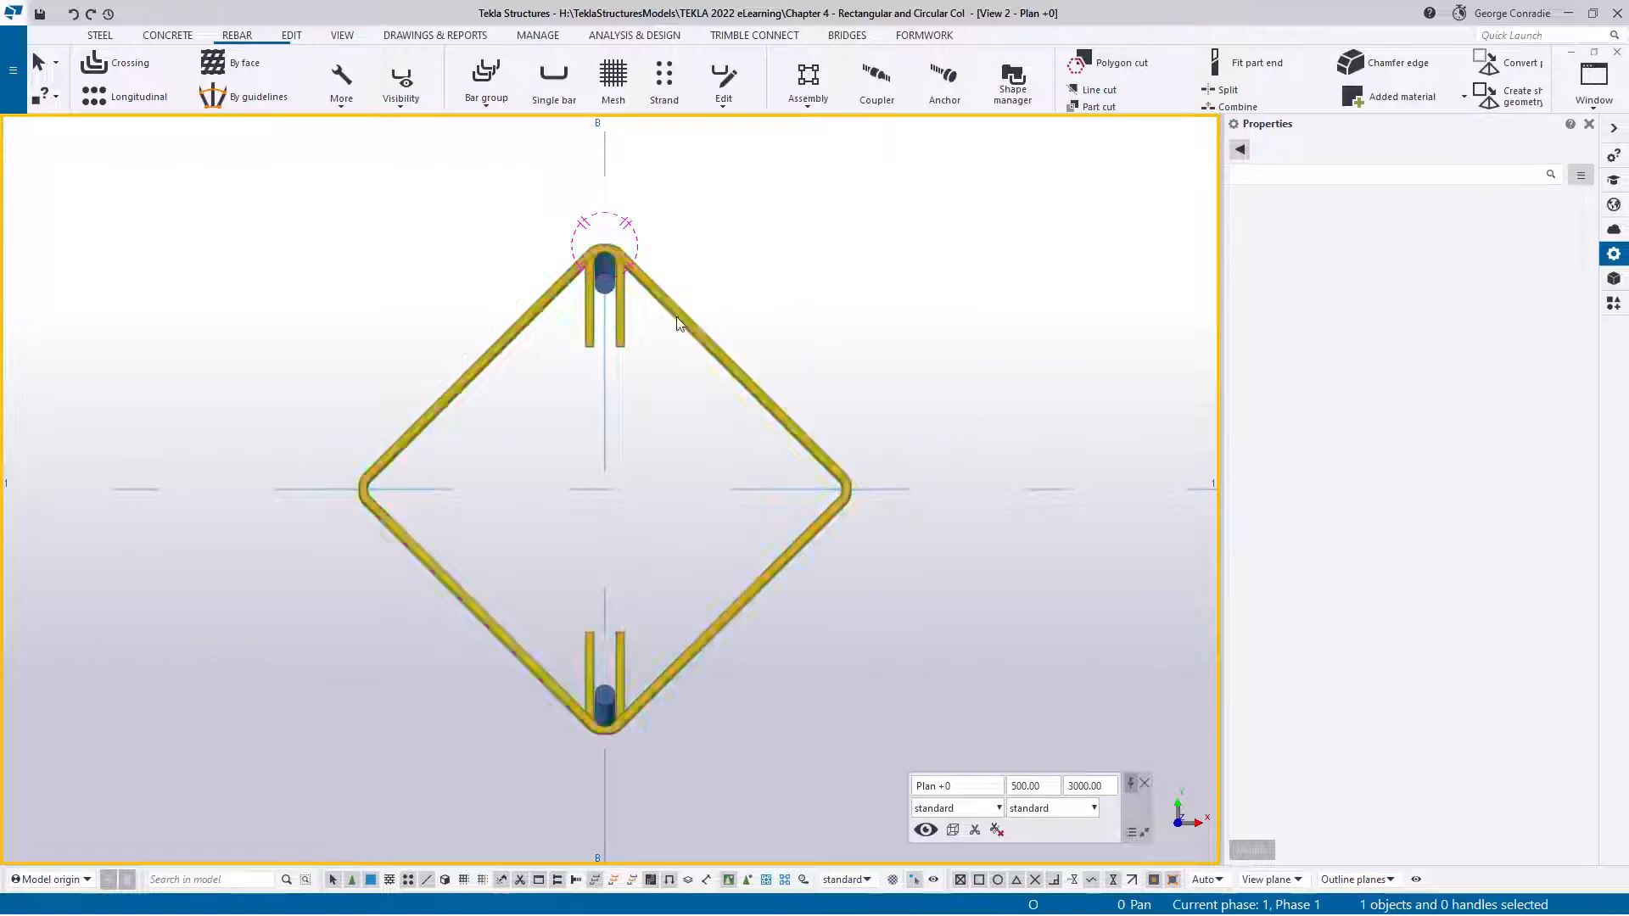
pyautogui.scroll(5, 628, 227)
pyautogui.scroll(-4, 837, 386)
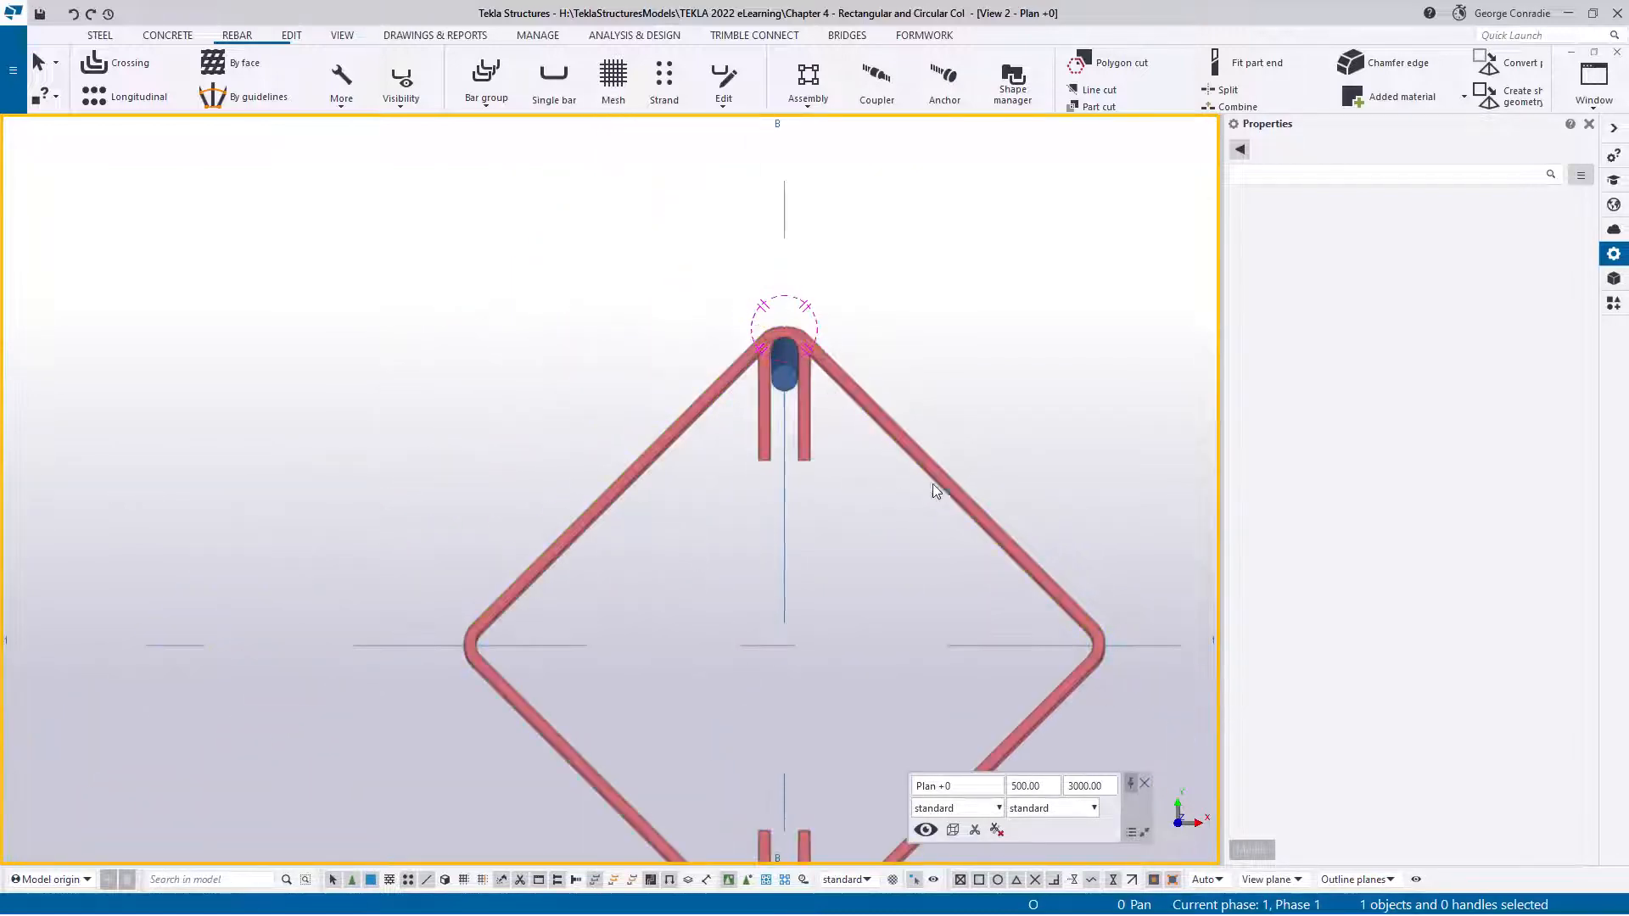
# Step: Redisplay the hidden column parts and review the complete tie arrangement of the lower column in 3D
pyautogui.scroll(-5, 1037, 393)
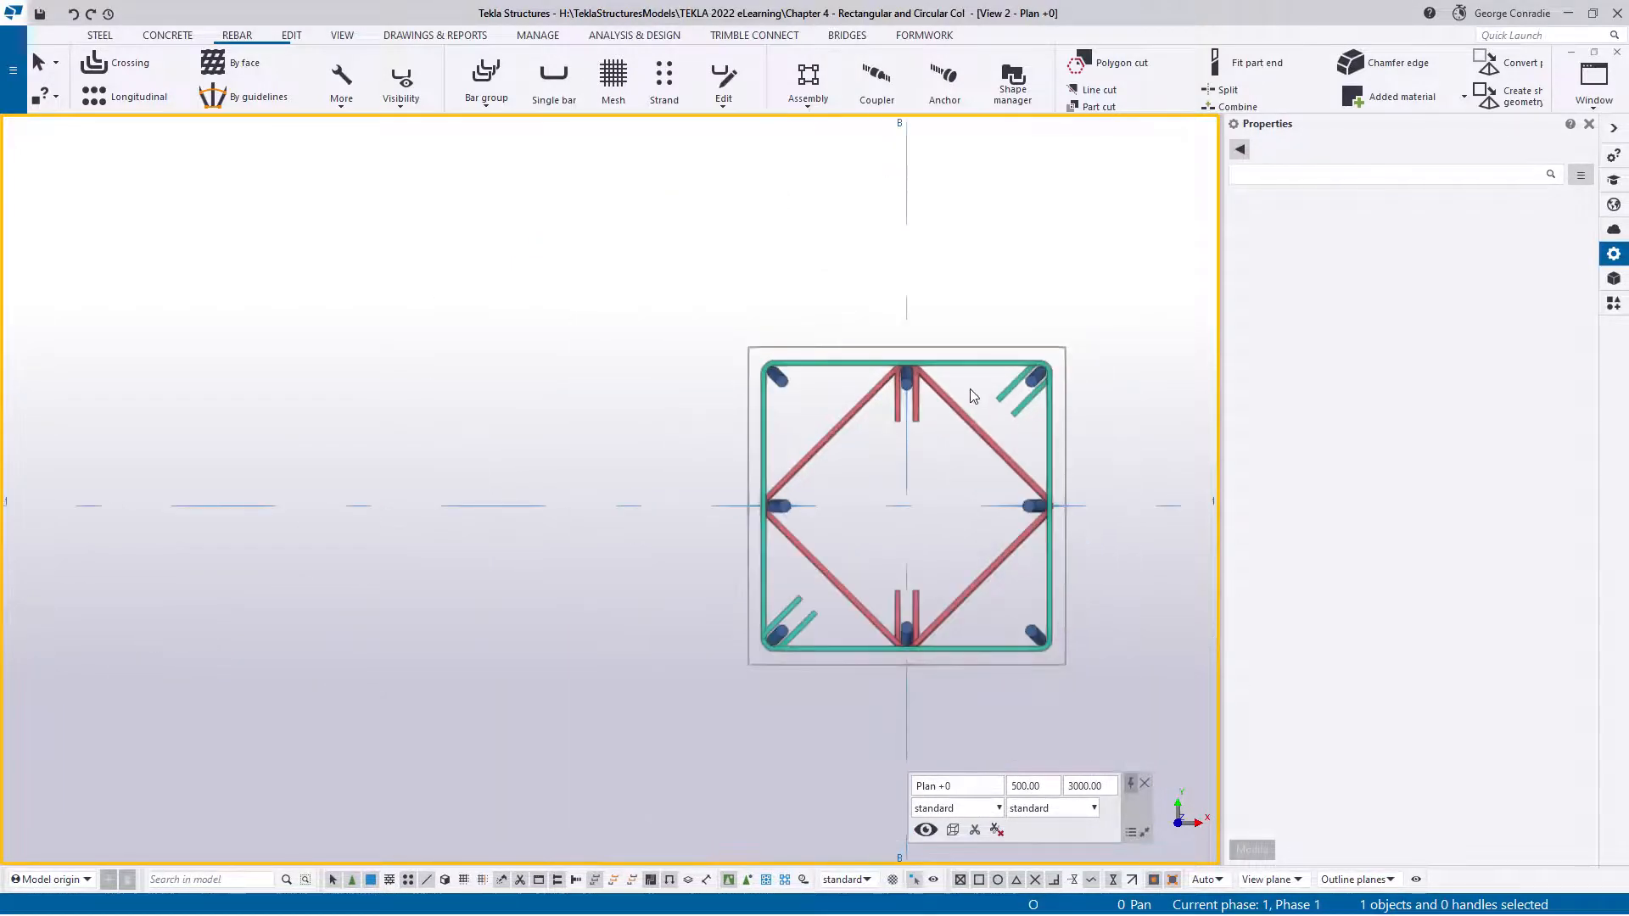
pyautogui.keyDown('ctrl'); pyautogui.moveTo(971, 388); pyautogui.dragTo(1098, 402, button='middle'); pyautogui.keyUp('ctrl')
pyautogui.scroll(-8, 1098, 395)
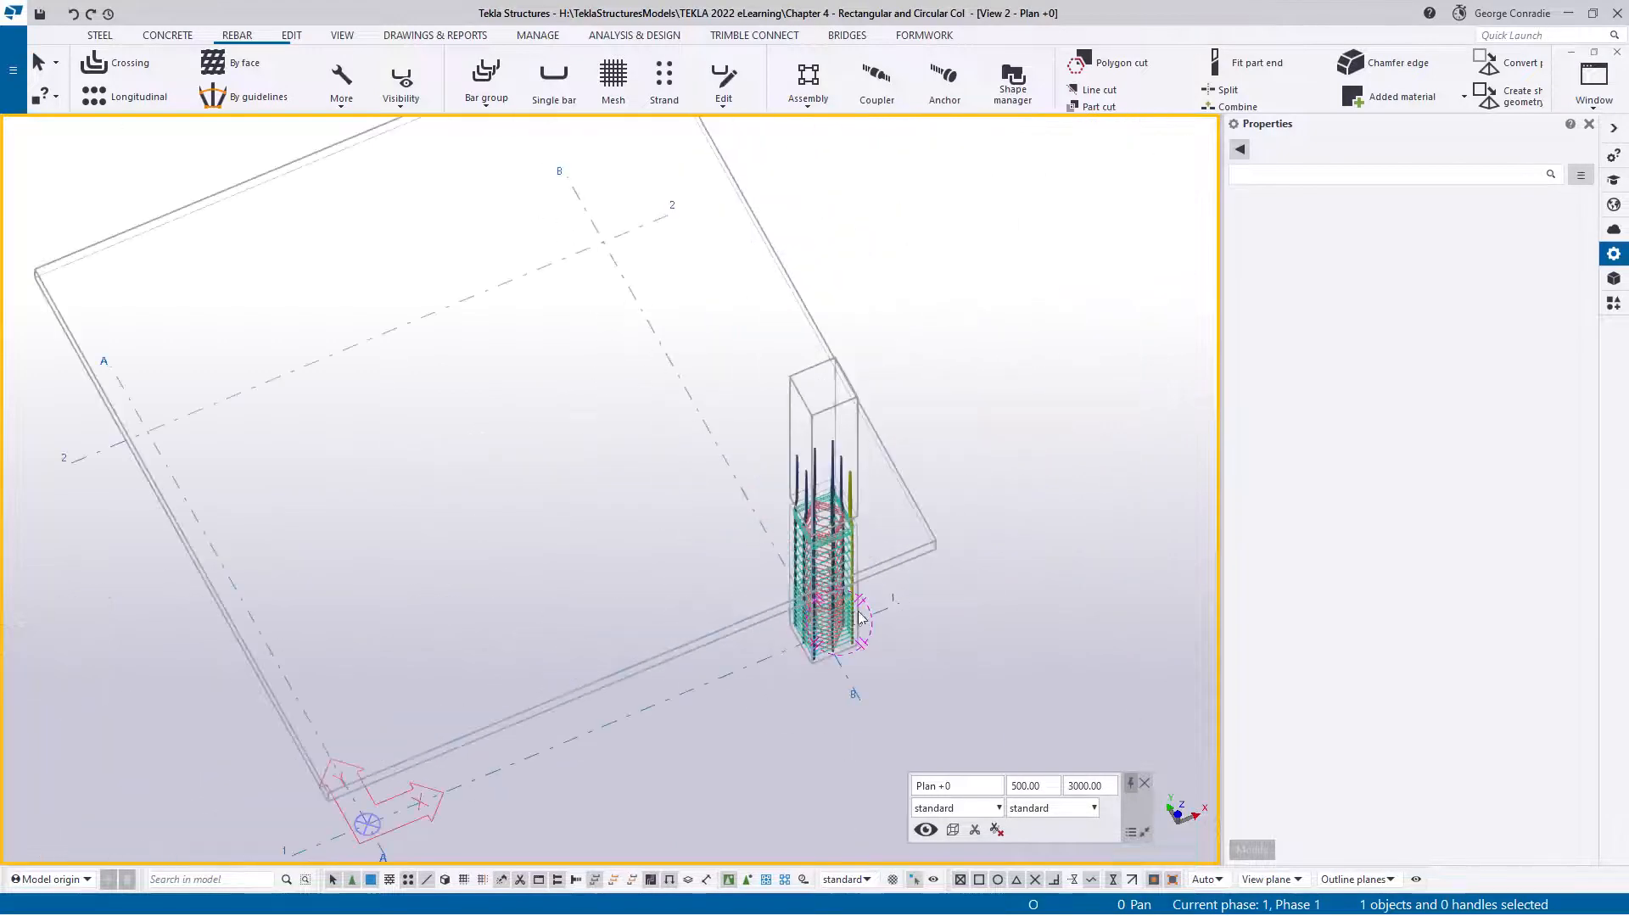
pyautogui.scroll(4, 909, 496)
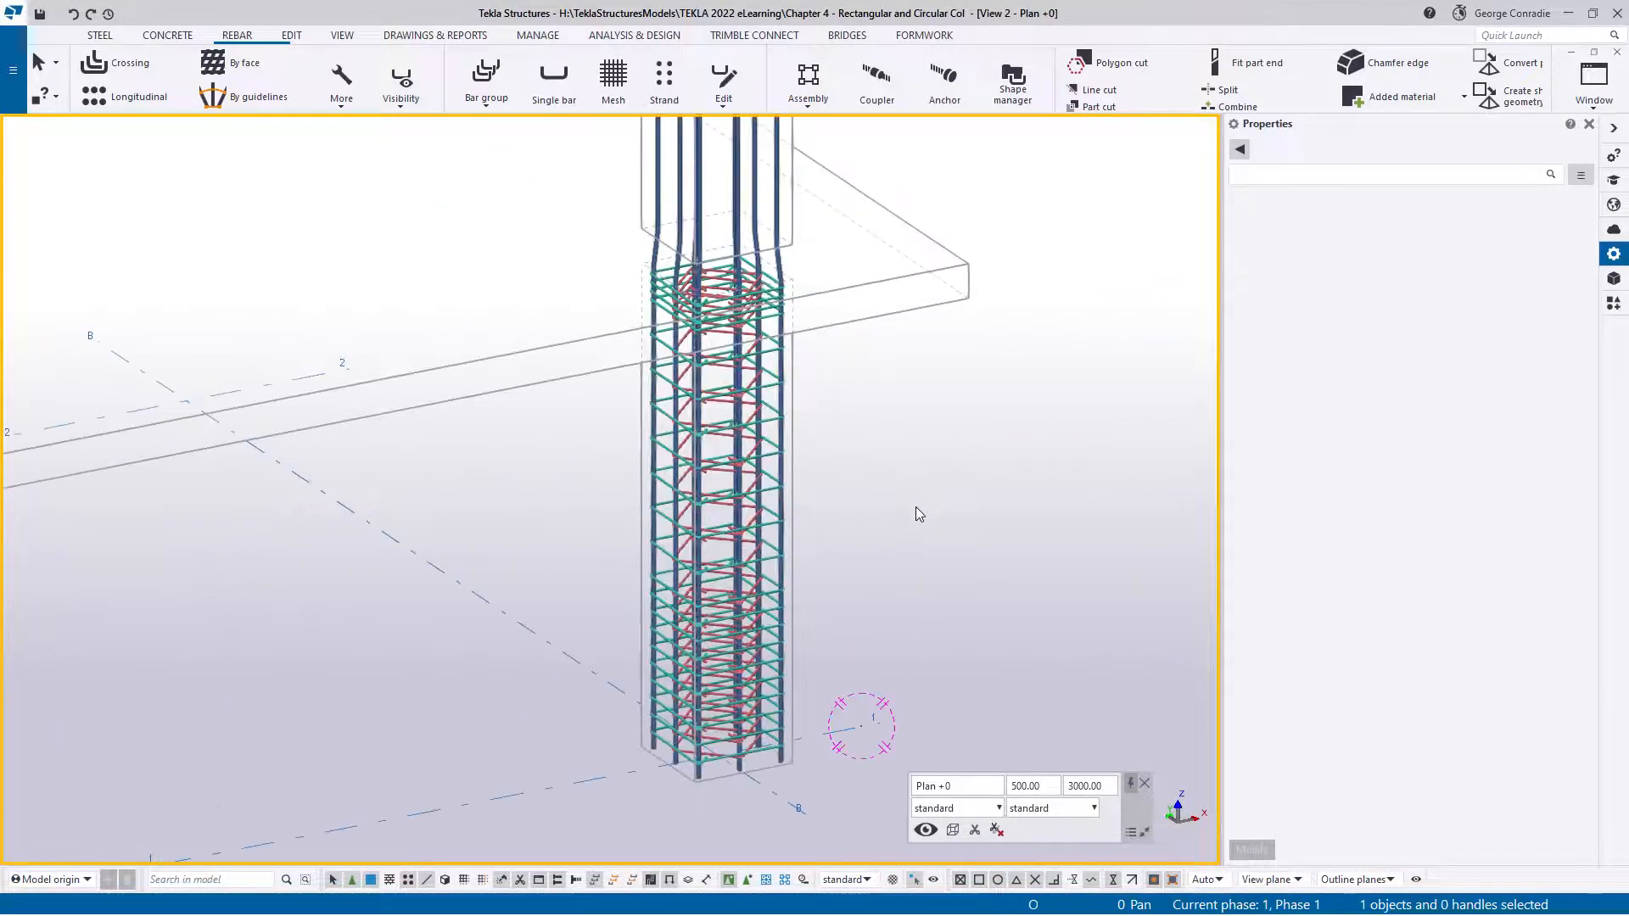
pyautogui.keyDown('ctrl'); pyautogui.moveTo(944, 516); pyautogui.dragTo(979, 386, button='middle'); pyautogui.keyUp('ctrl')
pyautogui.scroll(6, 908, 547)
# Step: Copy the outer and diamond tie sets once with a linear dZ of 3000 mm picked along the column's vertical edge, and clear the copy offsets
pyautogui.click(782, 682)
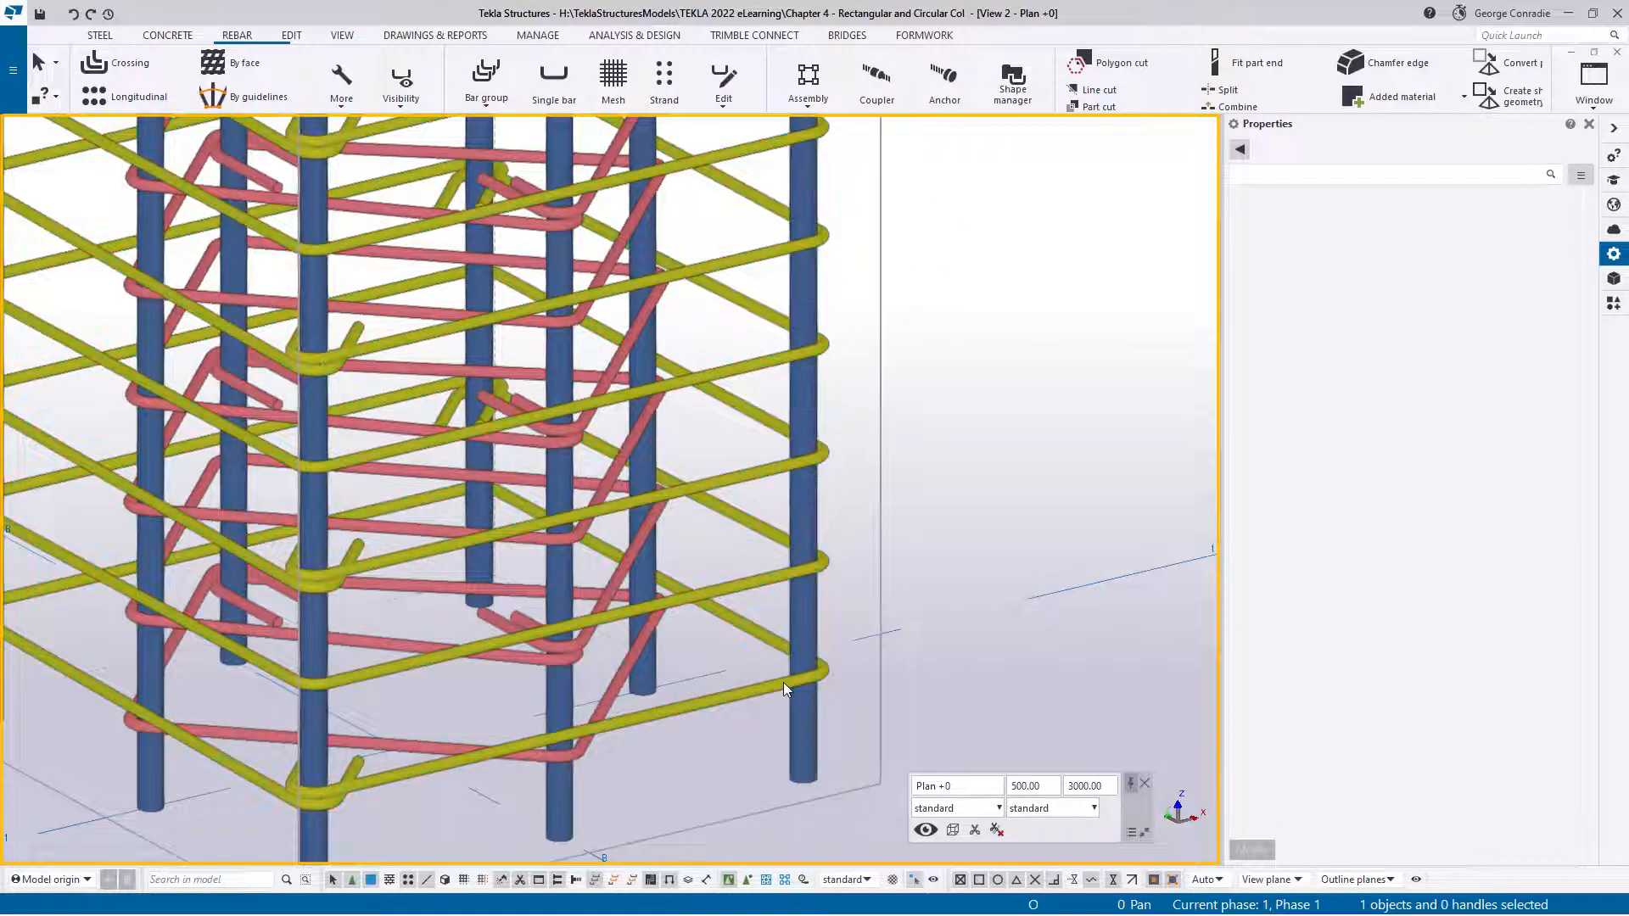
pyautogui.keyDown('ctrl'); pyautogui.click(617, 684); pyautogui.keyUp('ctrl')
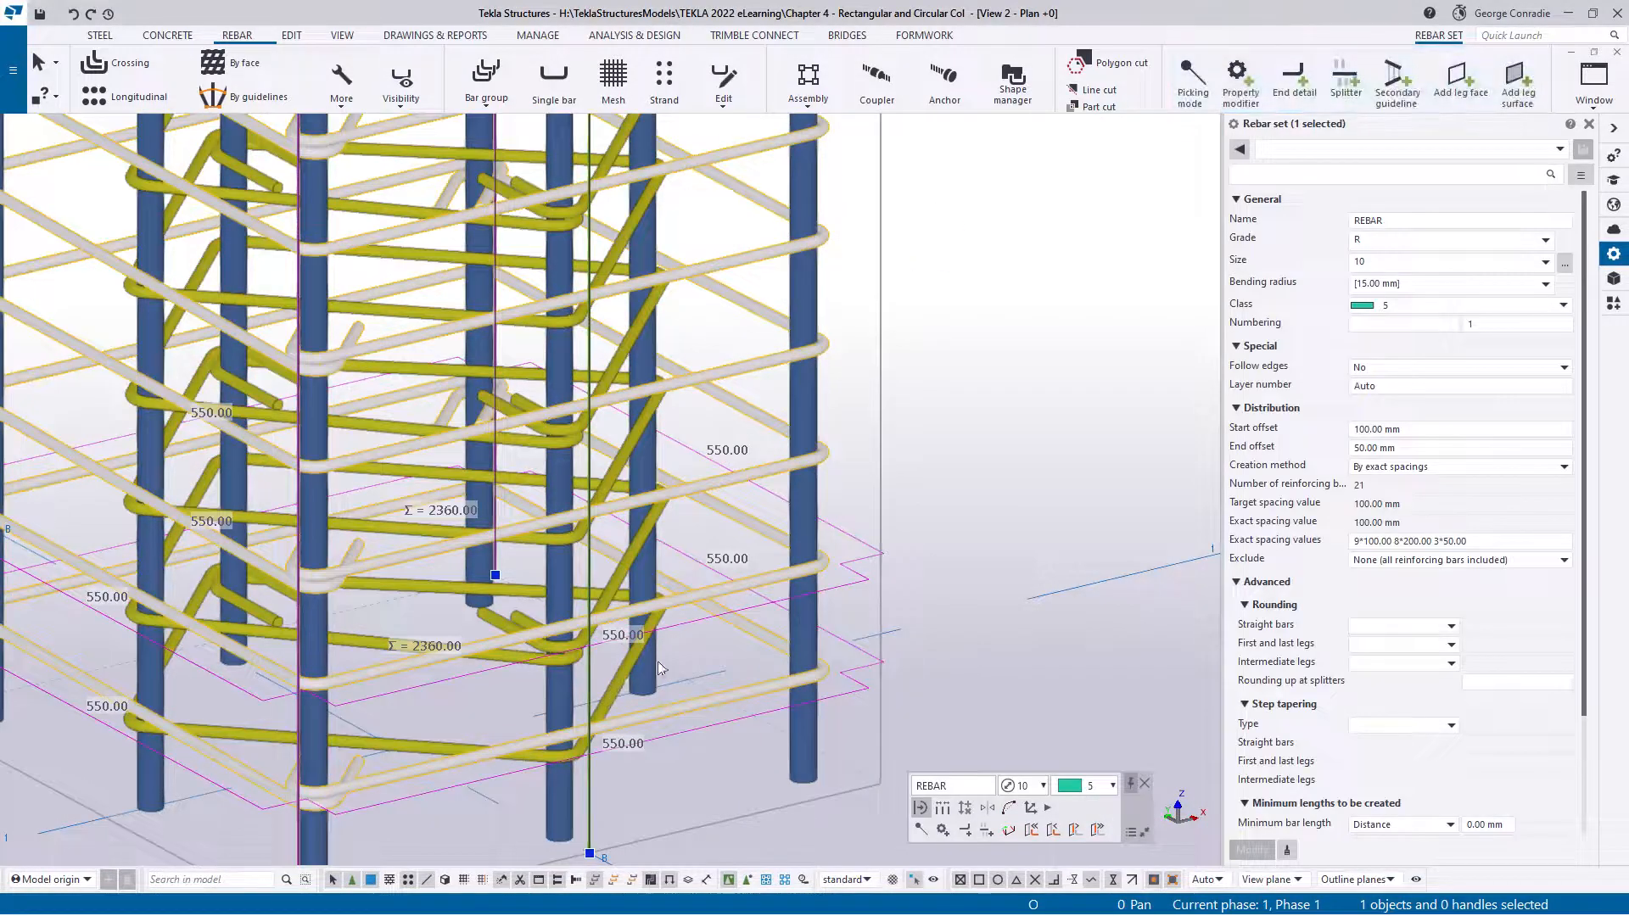
pyautogui.scroll(-5, 886, 617)
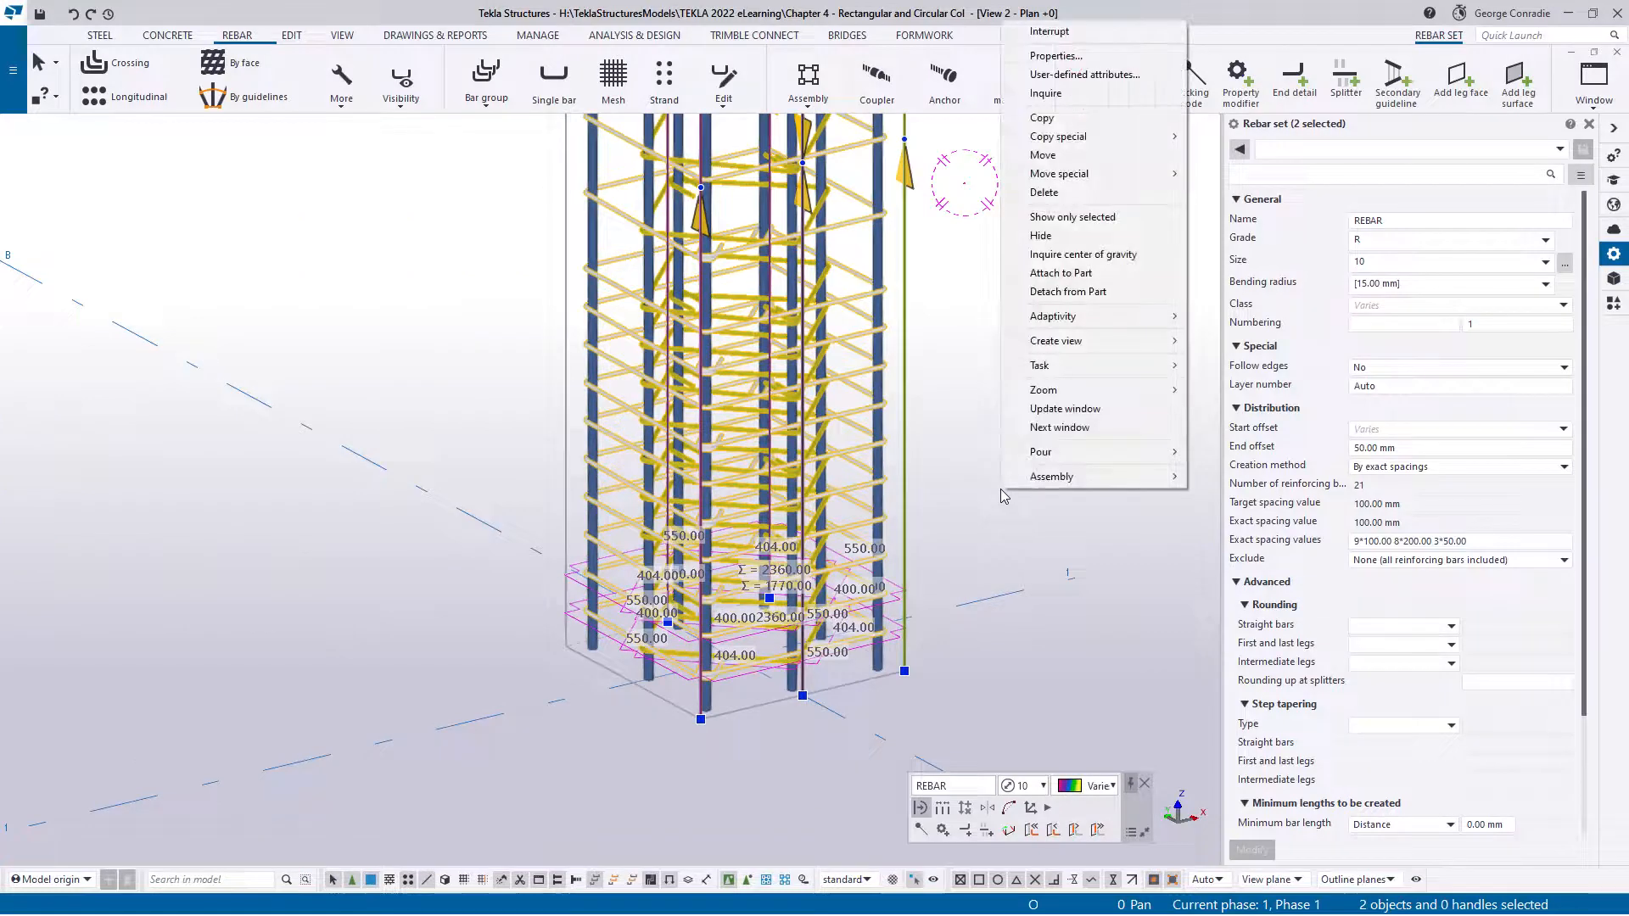
pyautogui.moveTo(1112, 137)
pyautogui.click(1226, 137)
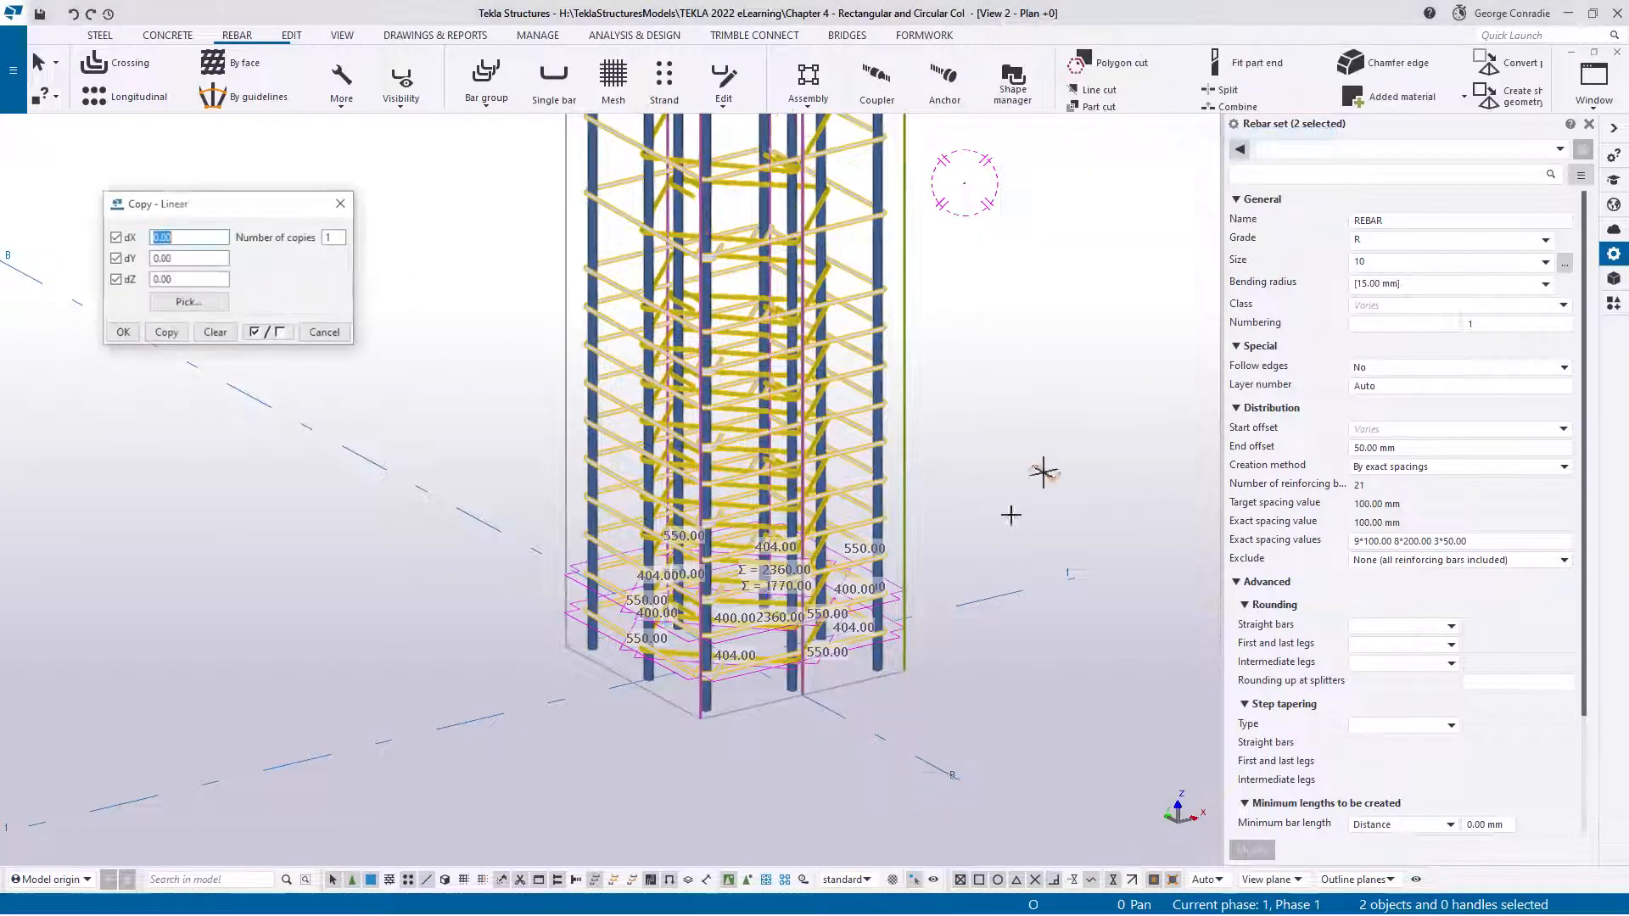
pyautogui.click(904, 672)
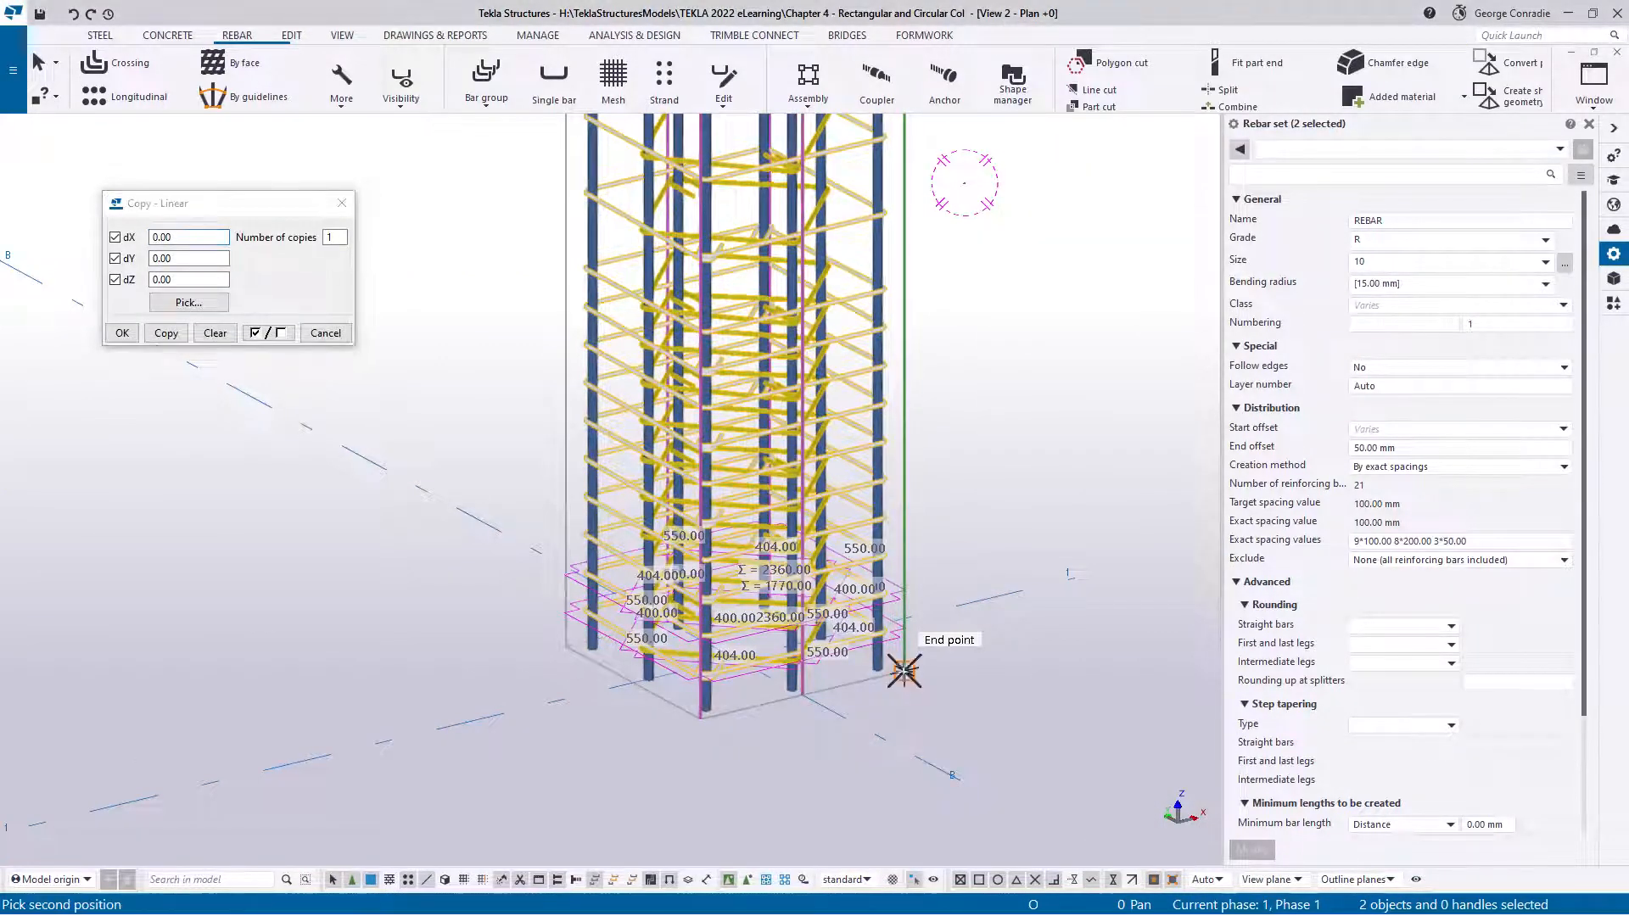
pyautogui.scroll(5, 931, 553)
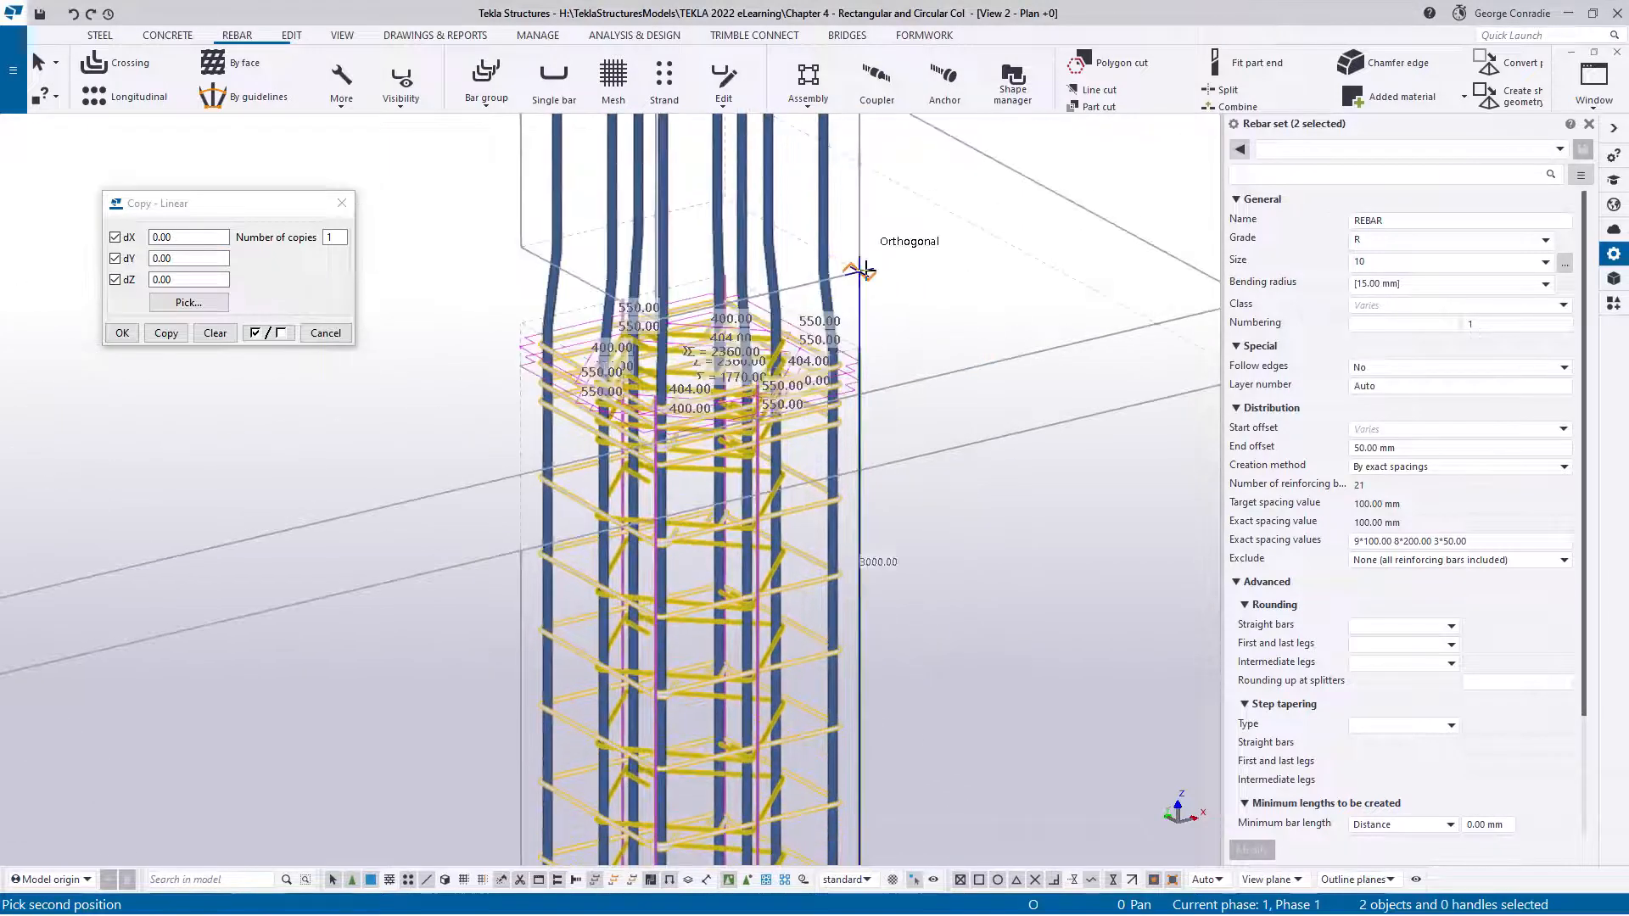
pyautogui.click(859, 271)
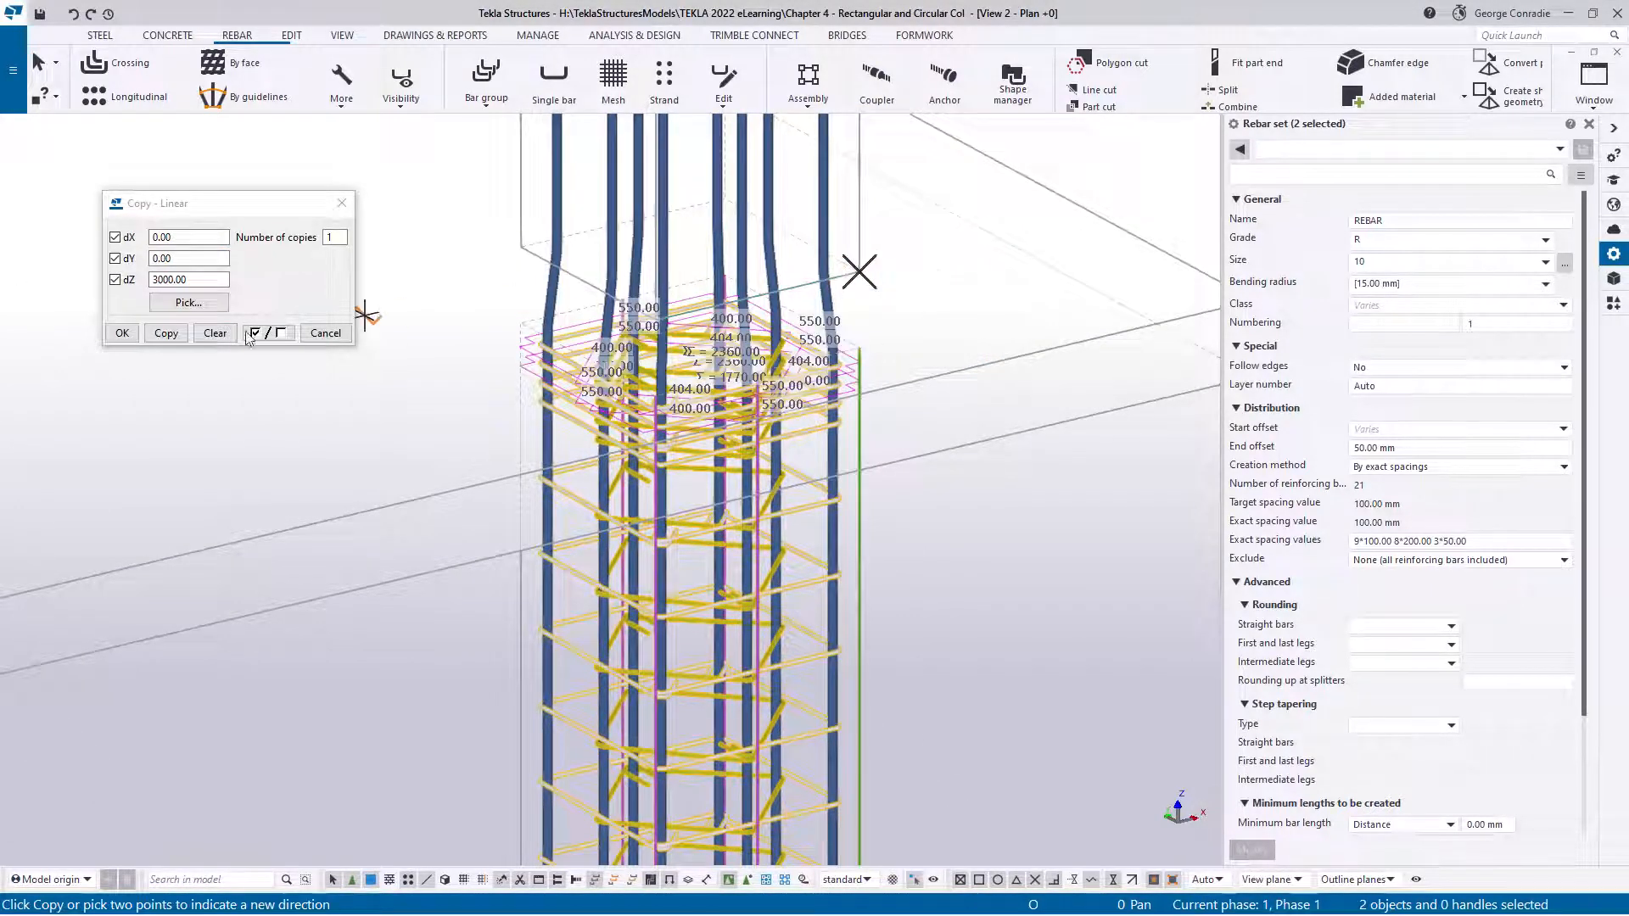
pyautogui.click(166, 333)
pyautogui.click(215, 332)
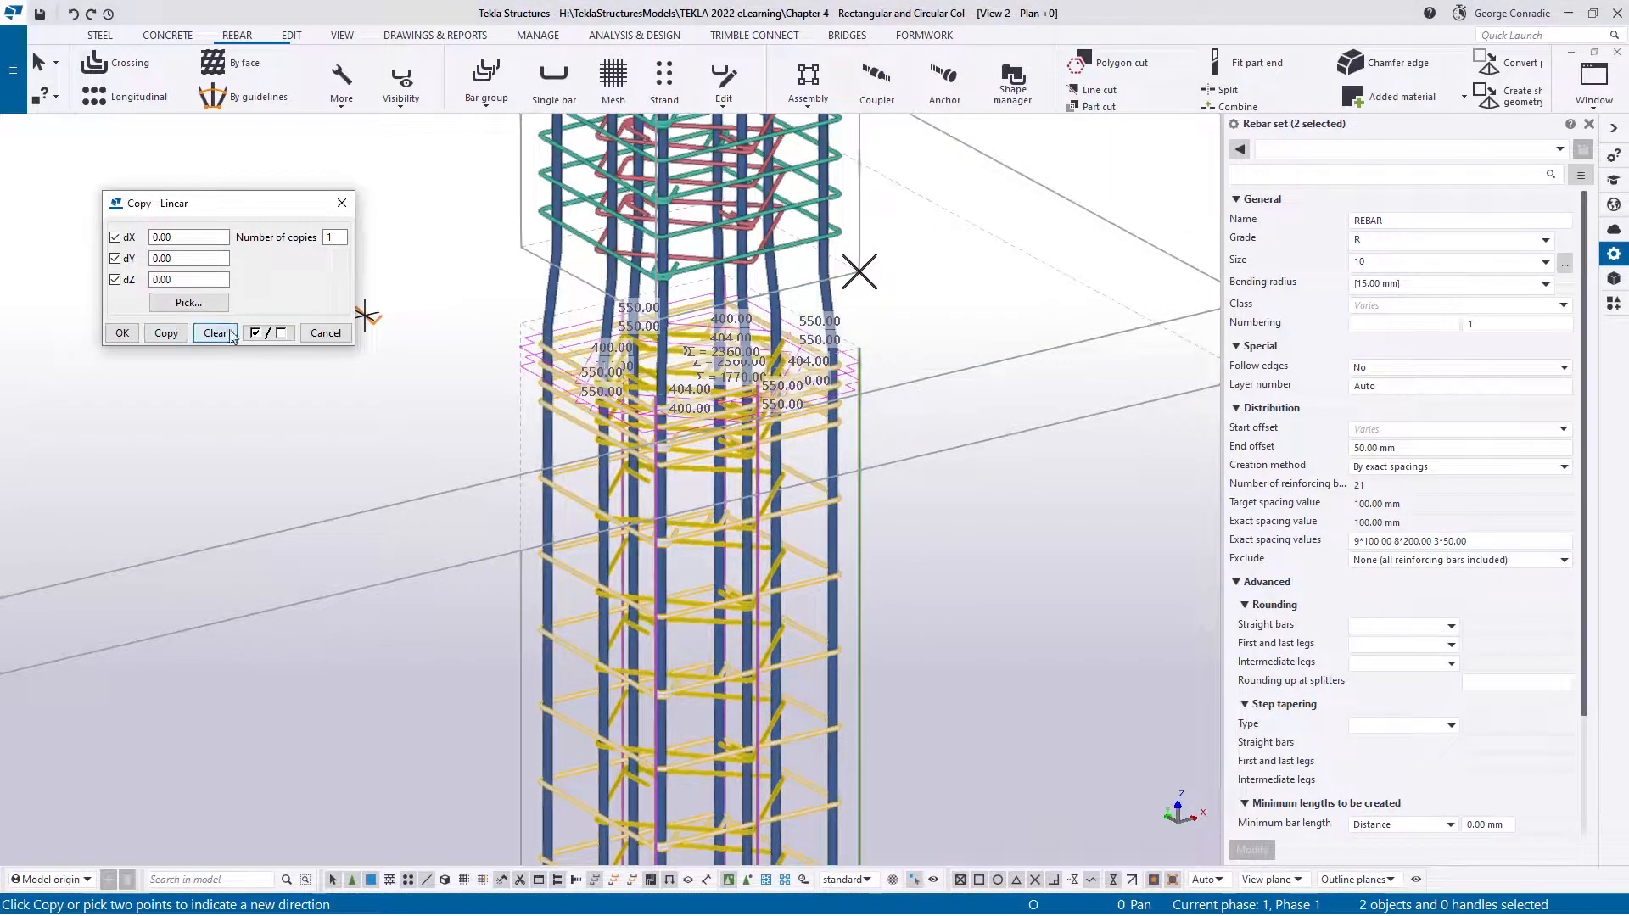
# Step: End the linear copy command and clear the selection of the outer and diamond tie sets
pyautogui.click(326, 332)
pyautogui.rightClick(389, 357)
pyautogui.click(424, 365)
pyautogui.click(909, 548)
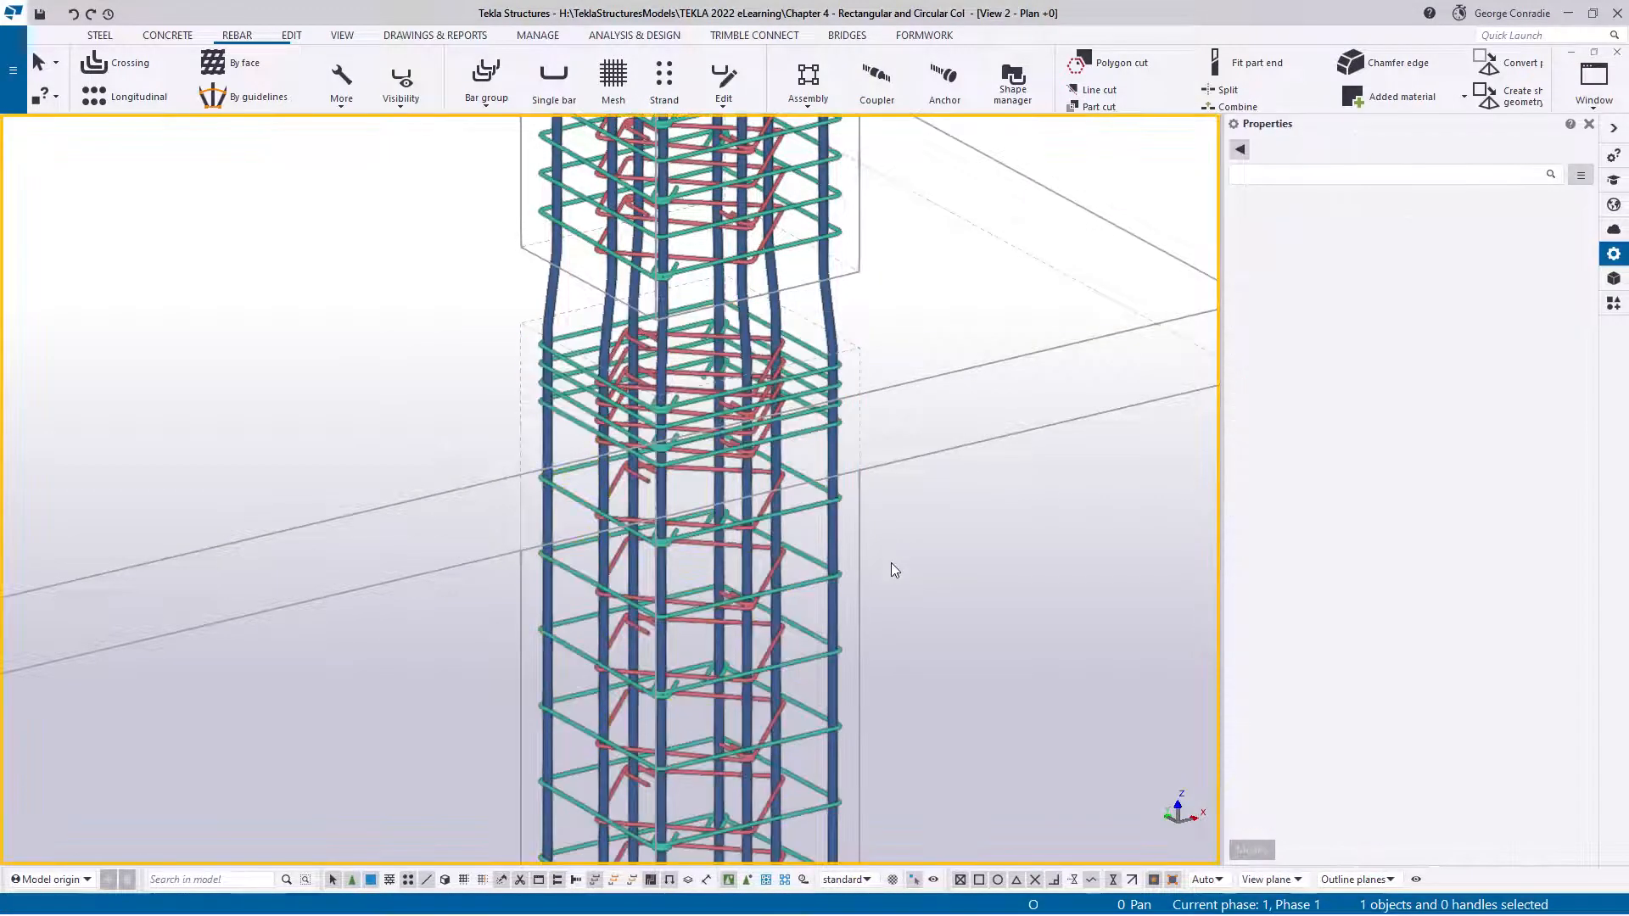
# Step: Examine the copied ties and the cranked vertical bars across both column storeys from several angles
pyautogui.scroll(-4, 891, 563)
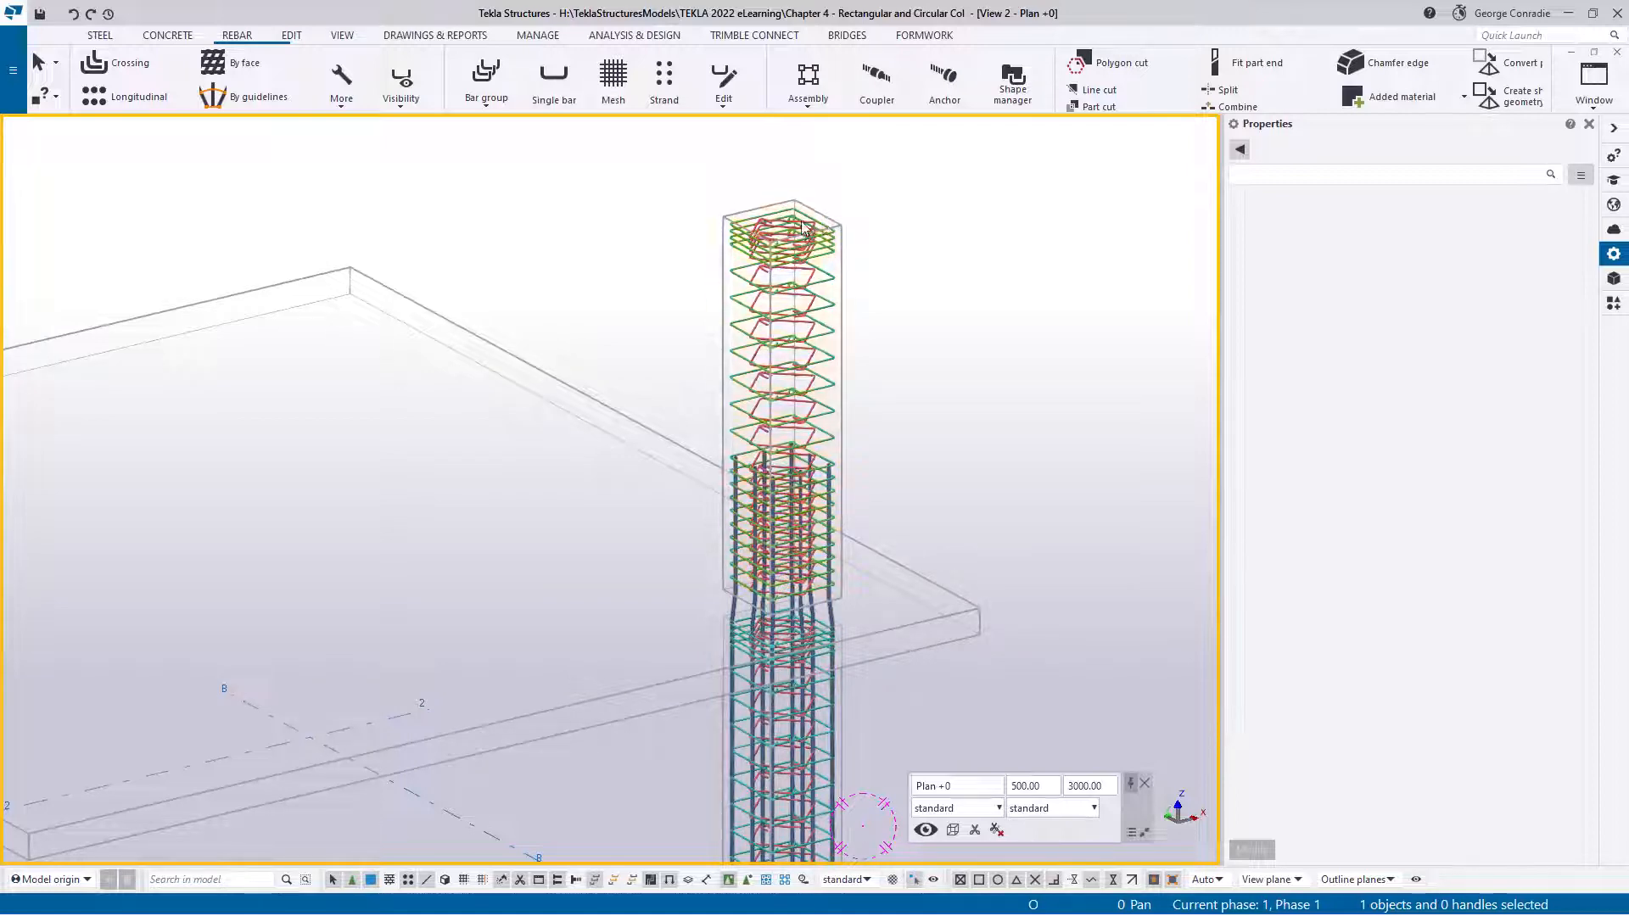
pyautogui.scroll(5, 880, 378)
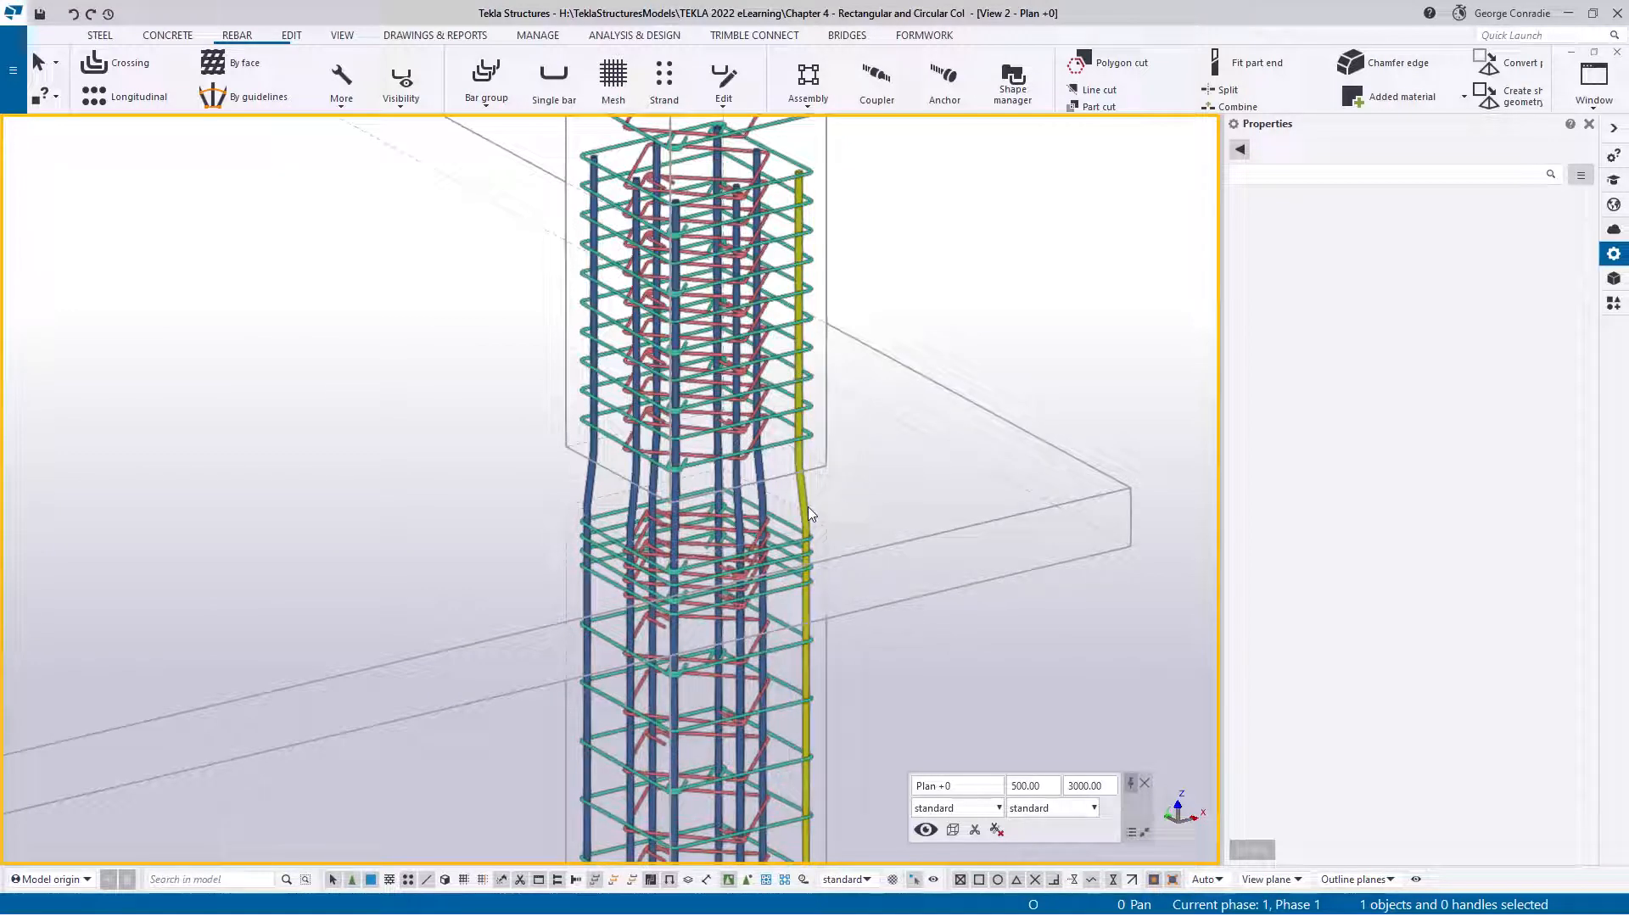
pyautogui.click(806, 497)
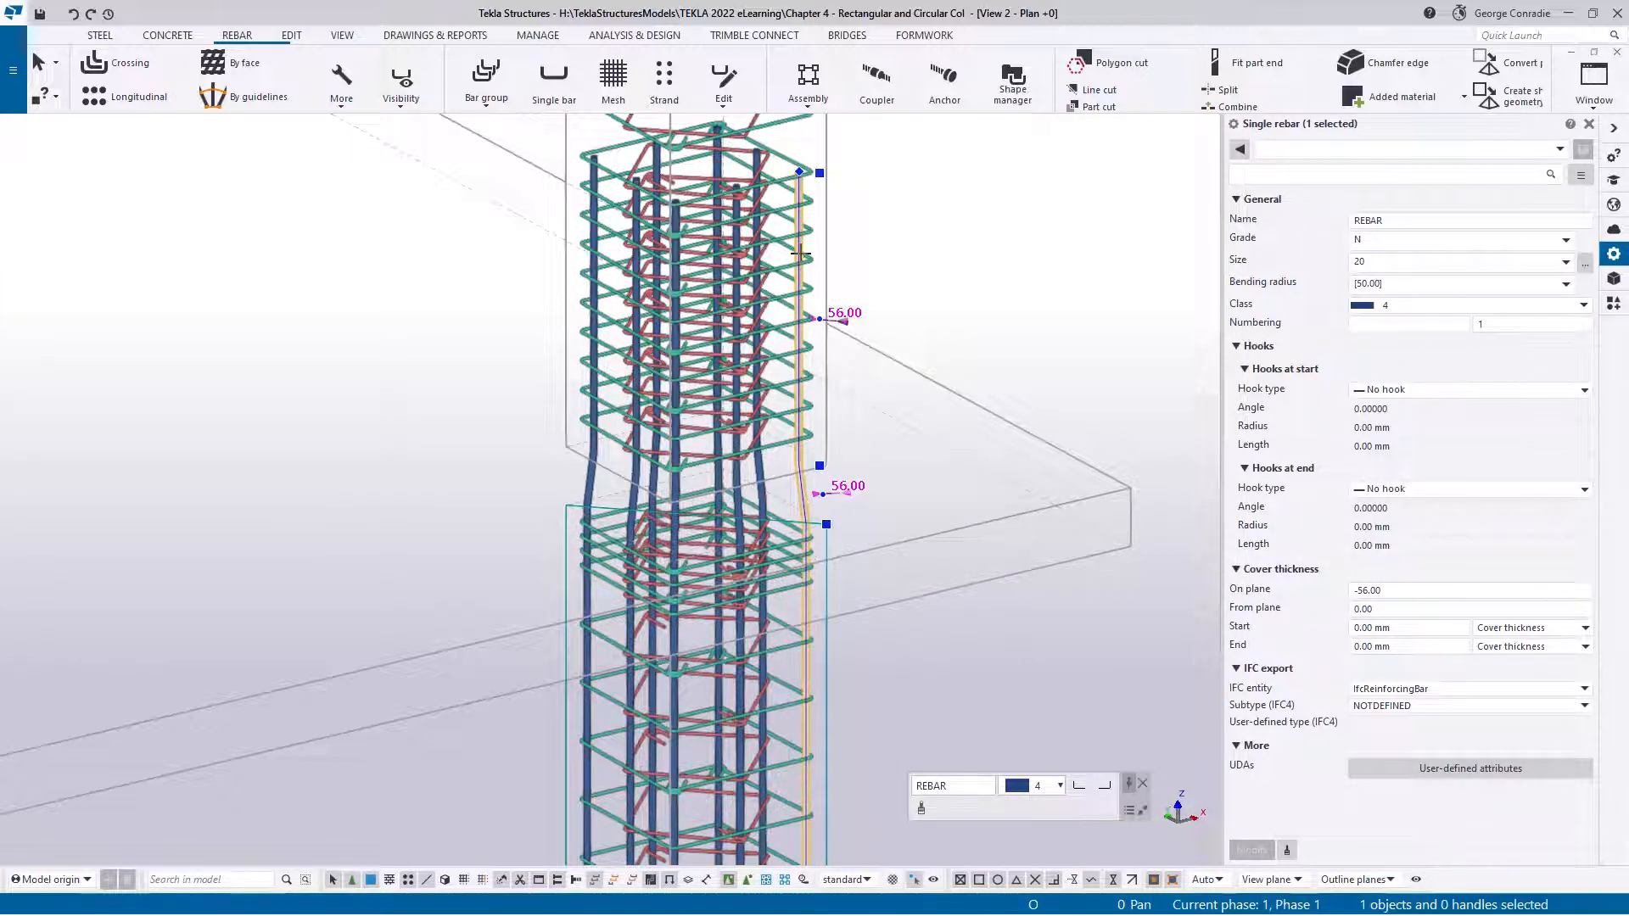
pyautogui.click(923, 634)
pyautogui.scroll(-6, 819, 475)
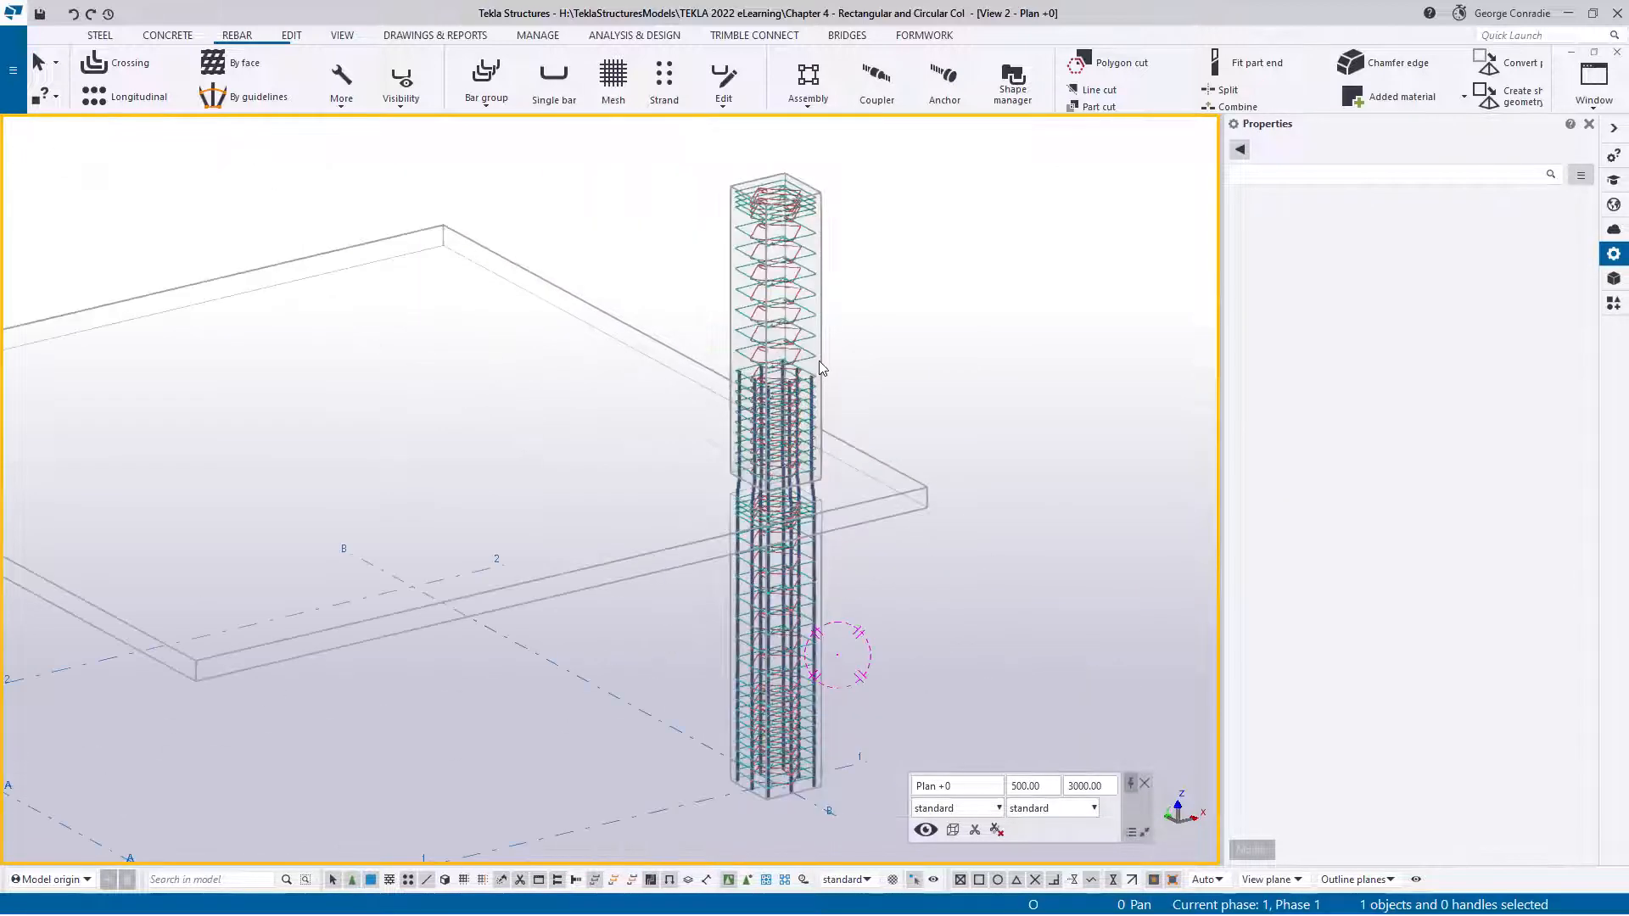
pyautogui.keyDown('ctrl'); pyautogui.moveTo(818, 360); pyautogui.dragTo(618, 383, button='middle'); pyautogui.keyUp('ctrl')
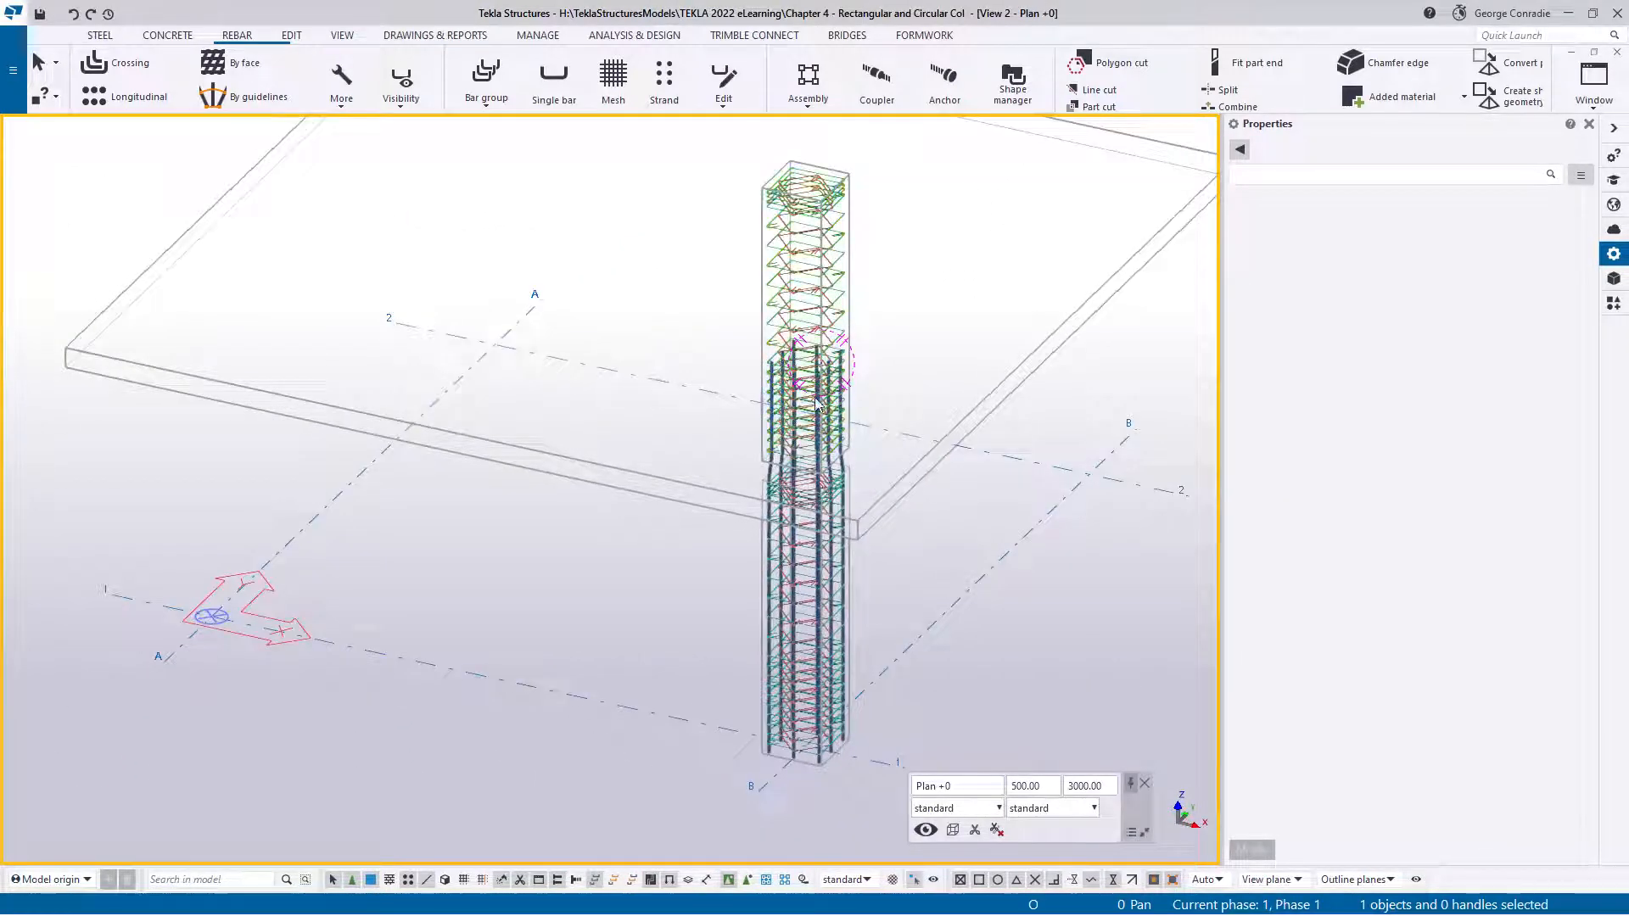
pyautogui.scroll(4, 832, 370)
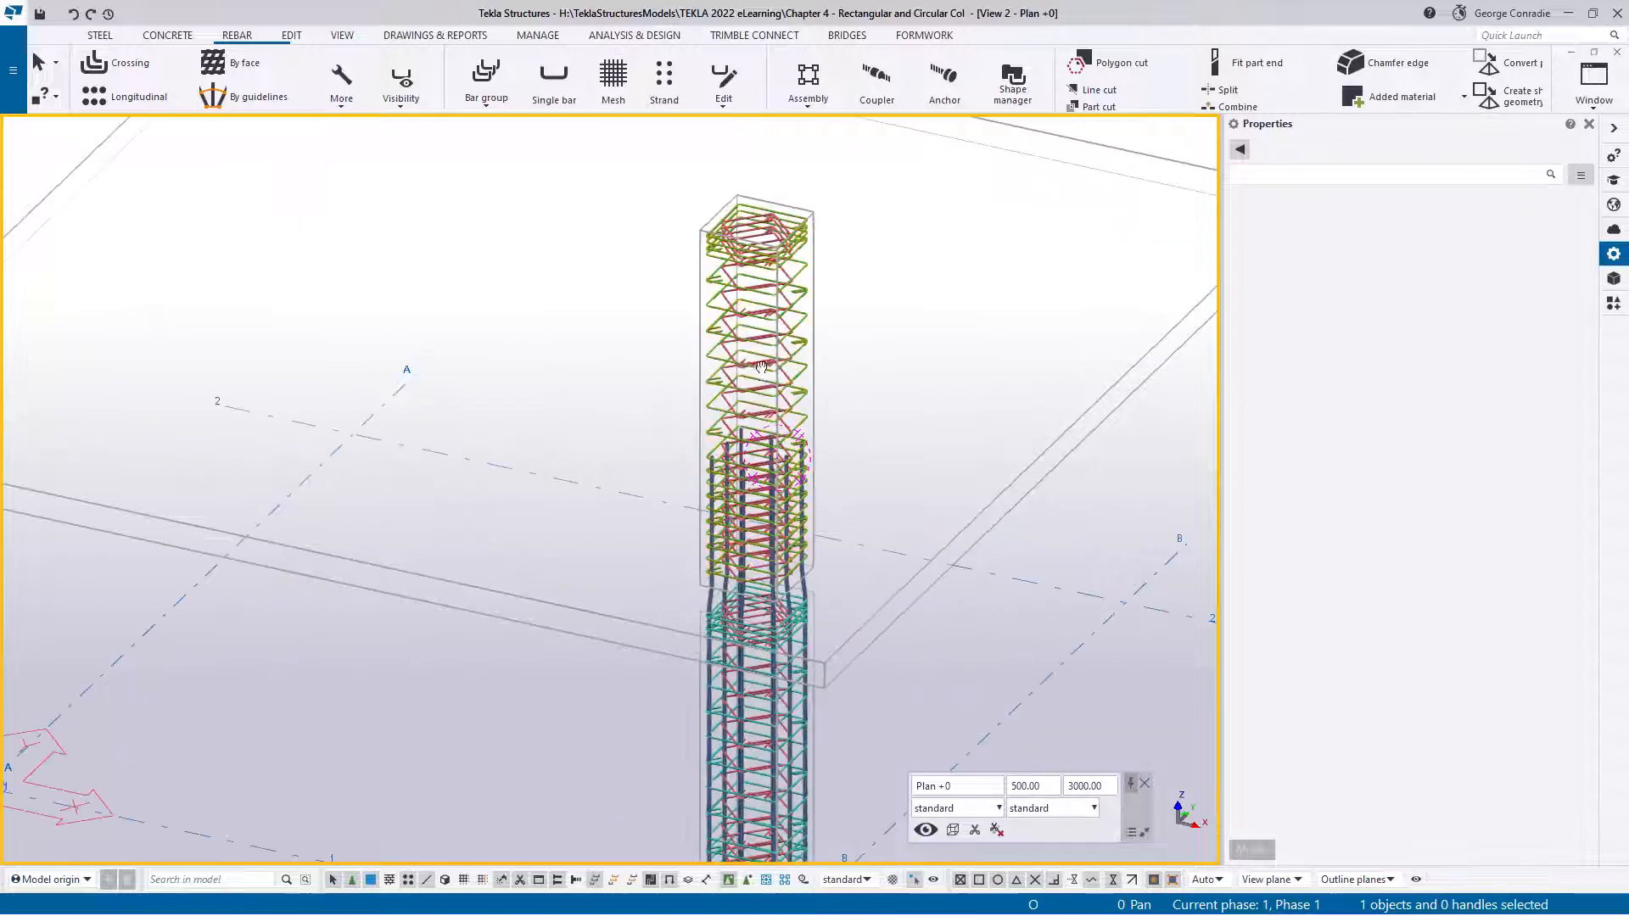
pyautogui.keyDown('ctrl'); pyautogui.moveTo(774, 379); pyautogui.dragTo(737, 379, button='middle'); pyautogui.keyUp('ctrl')
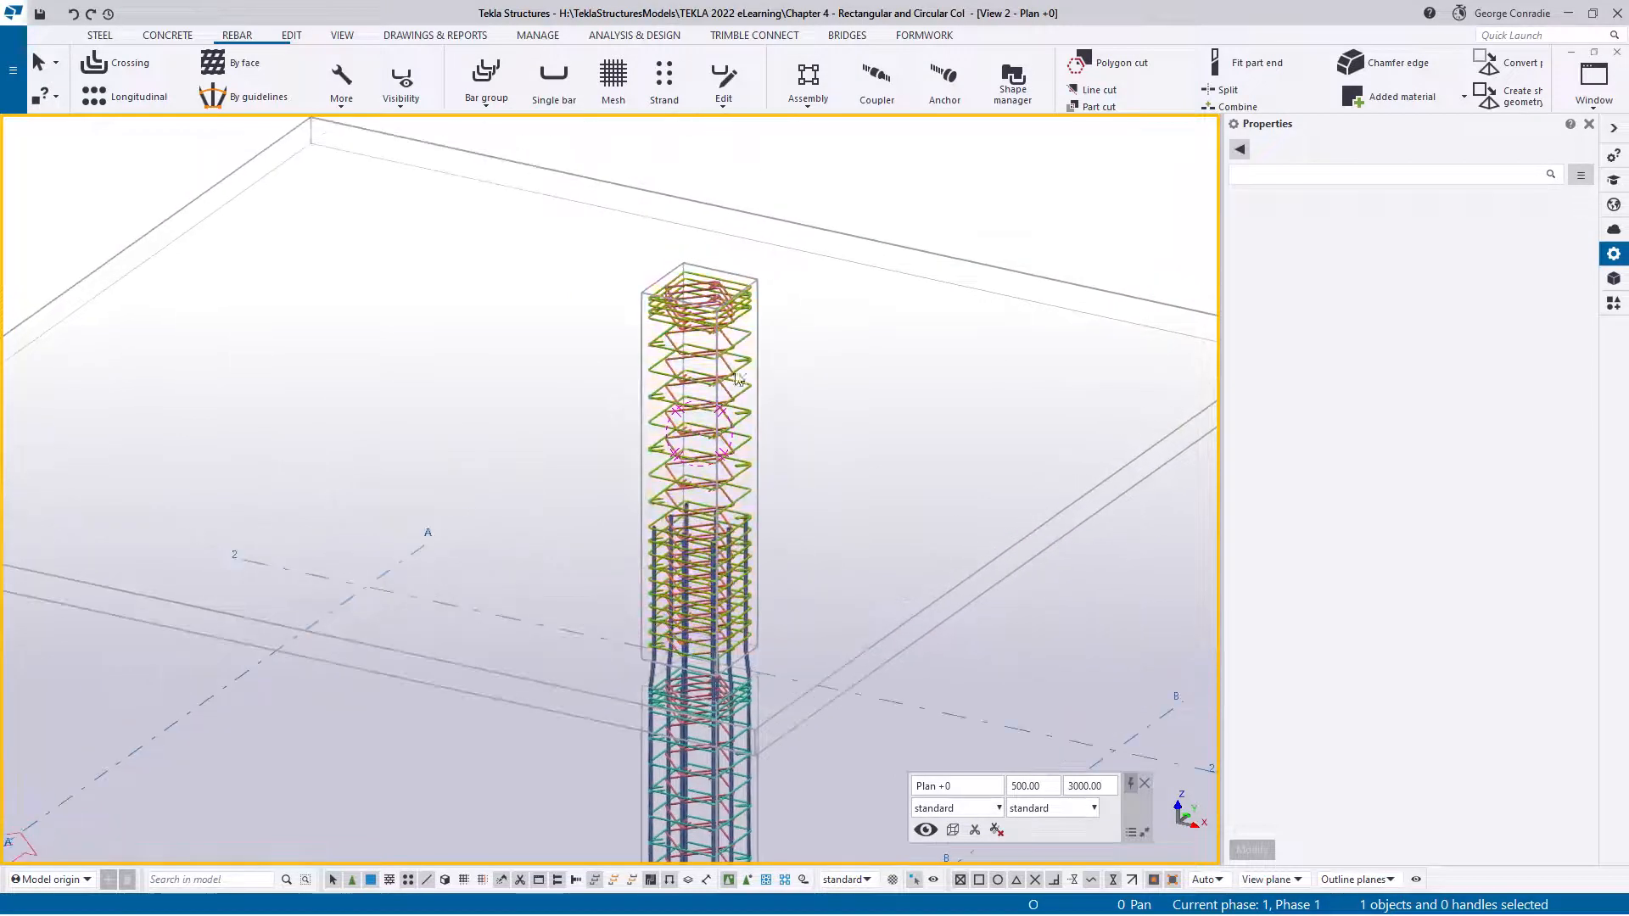
# Step: Start a longitudinal rebar set with grade N, size 20 main bars in class 4
pyautogui.click(134, 98)
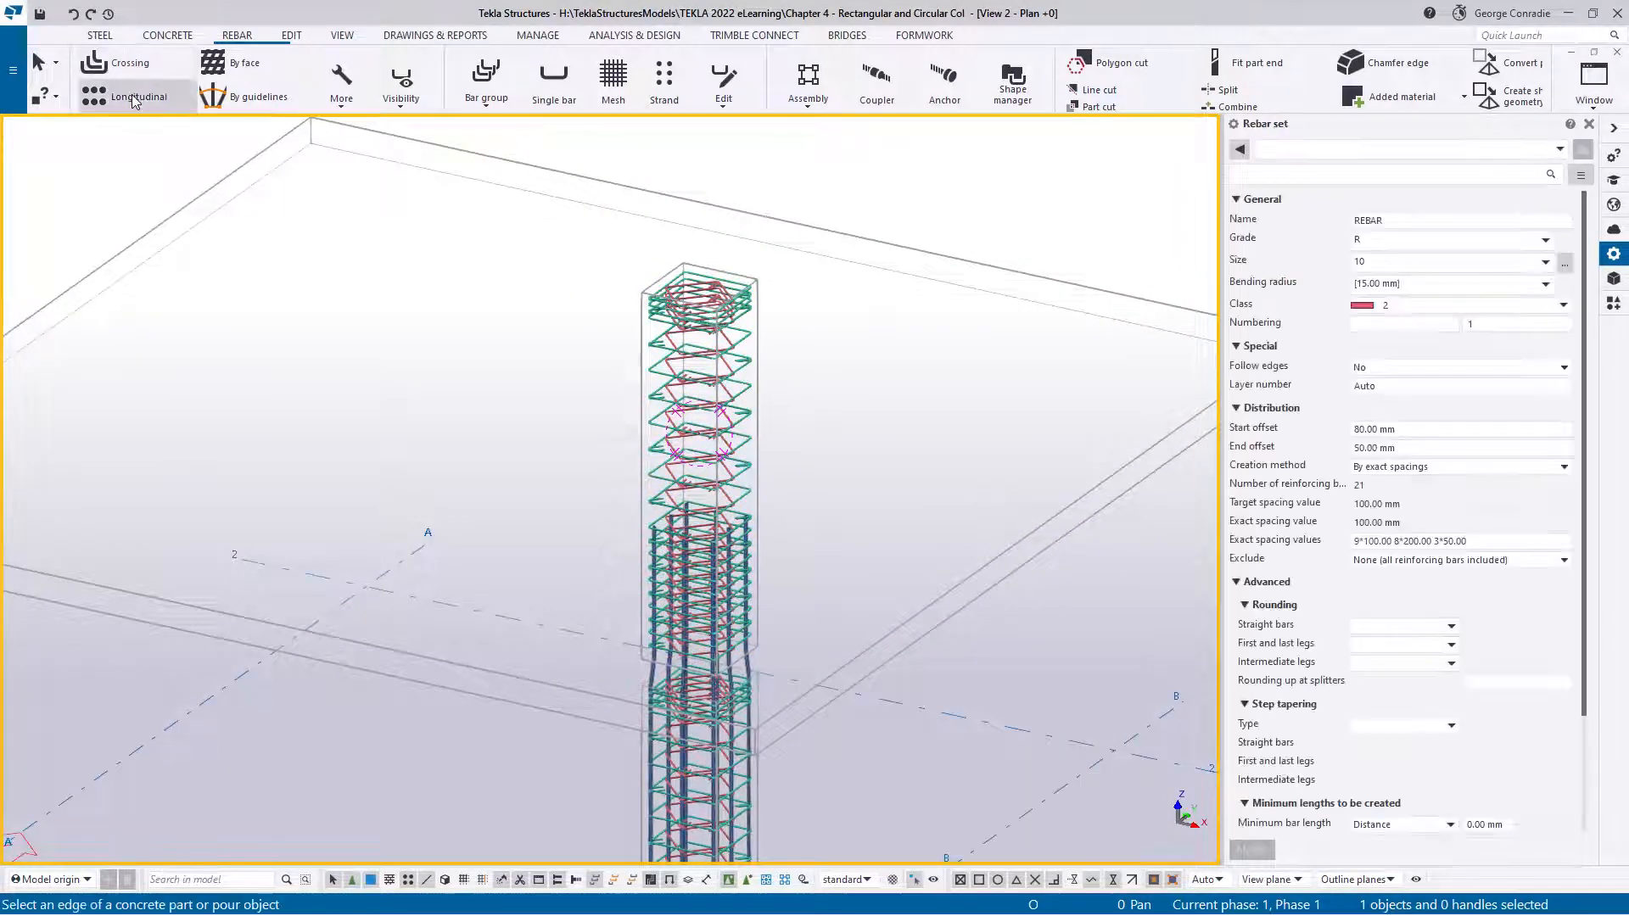
pyautogui.click(1566, 265)
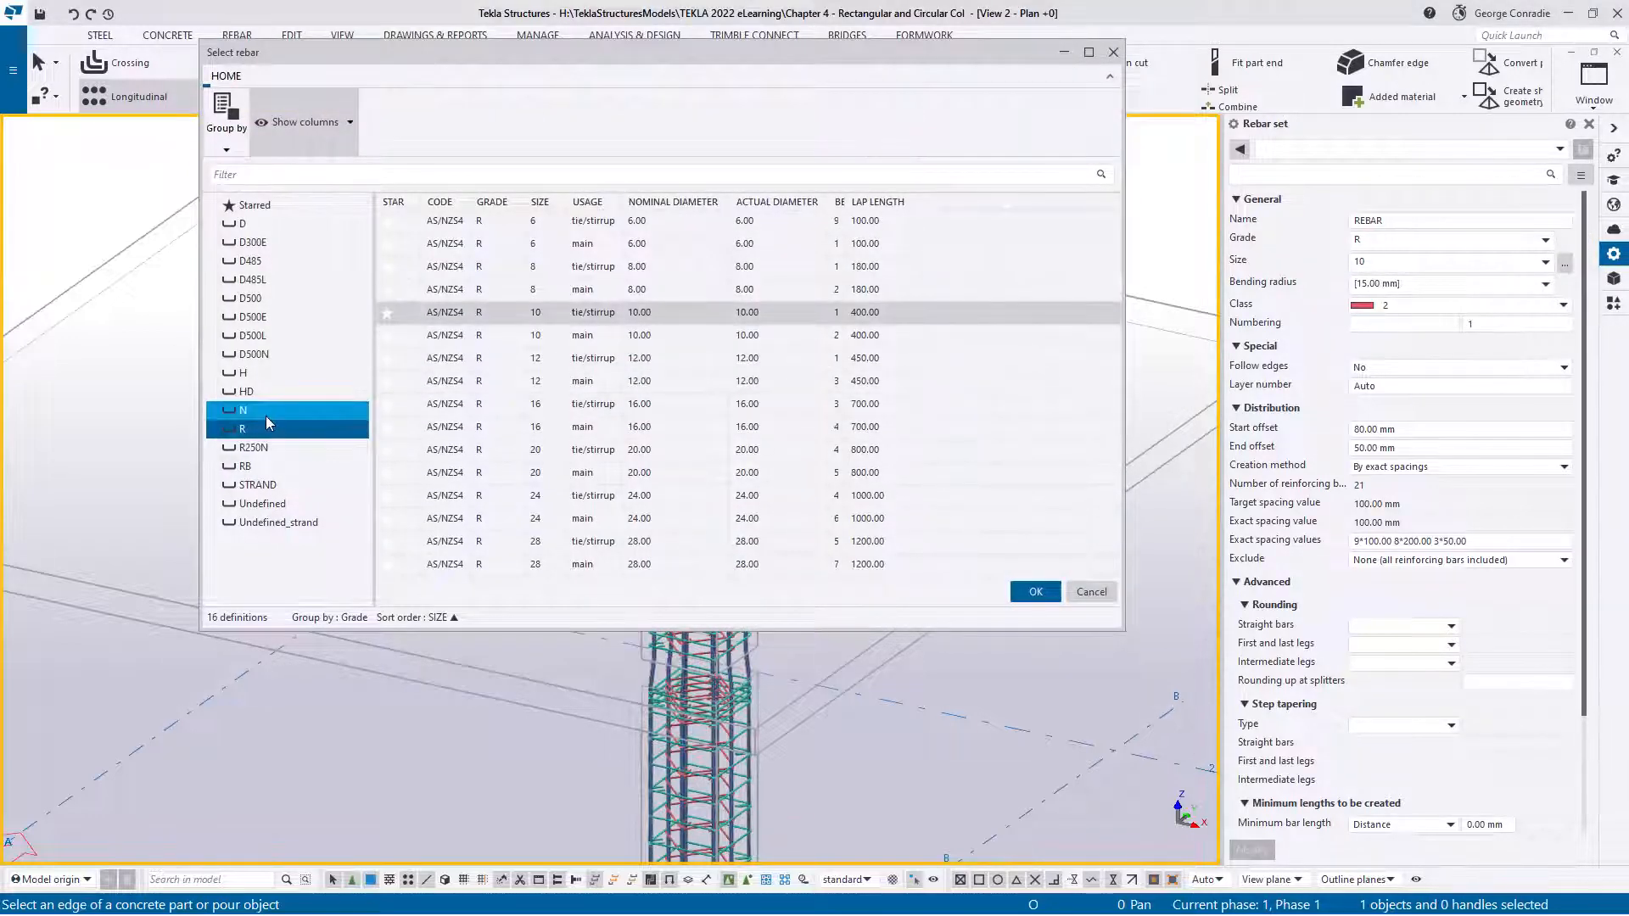
pyautogui.click(266, 412)
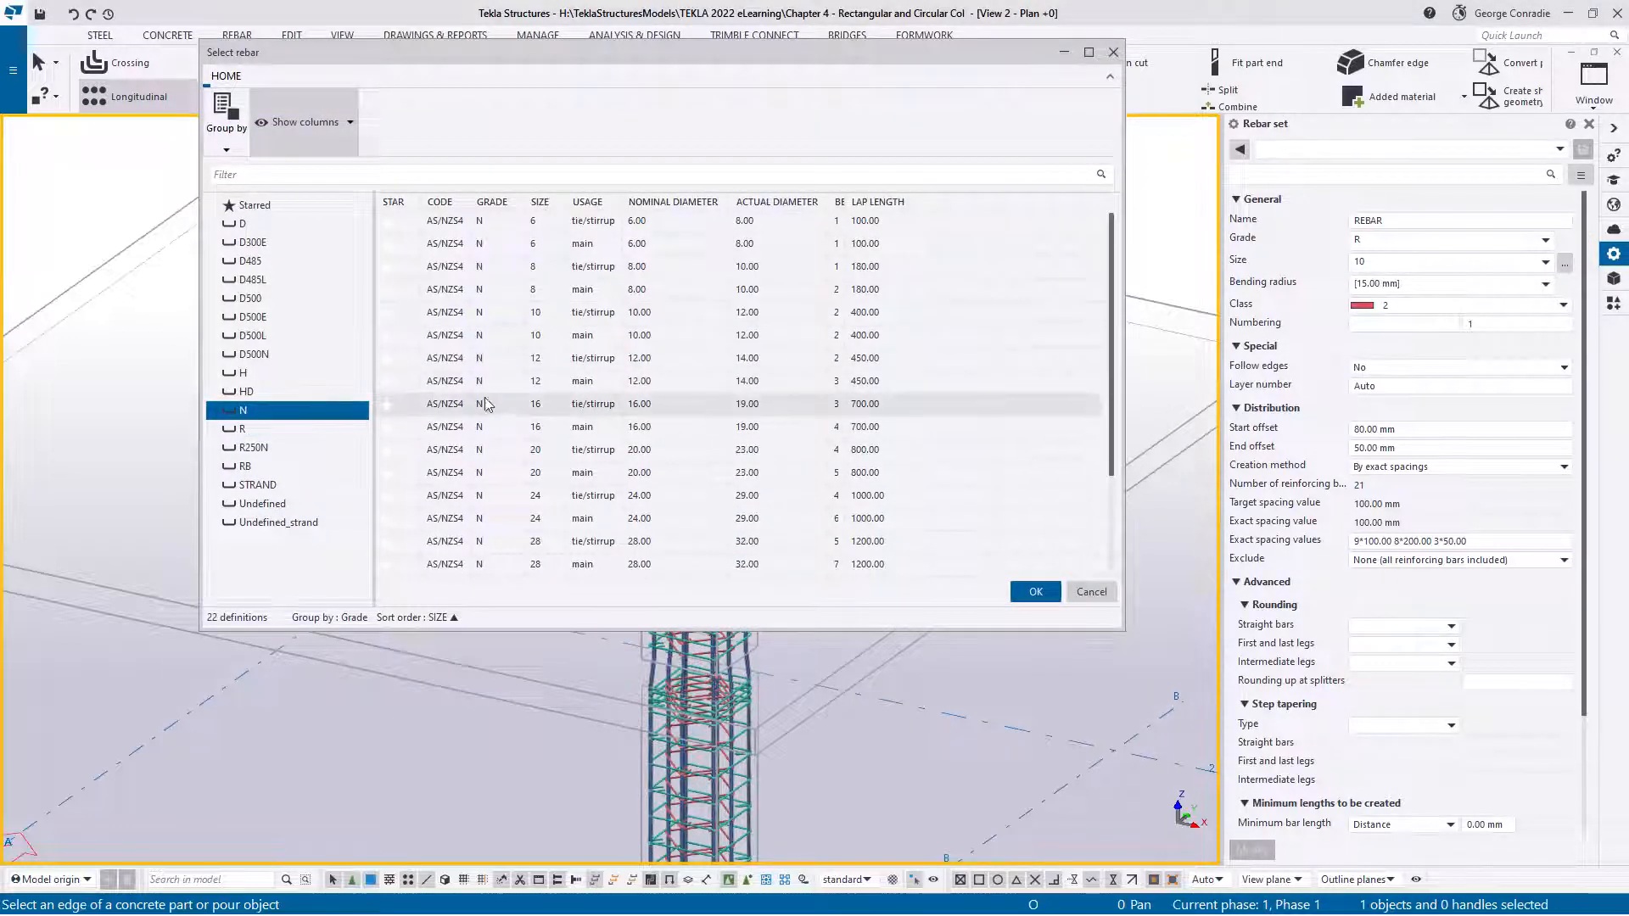
pyautogui.doubleClick(542, 472)
pyautogui.click(1399, 305)
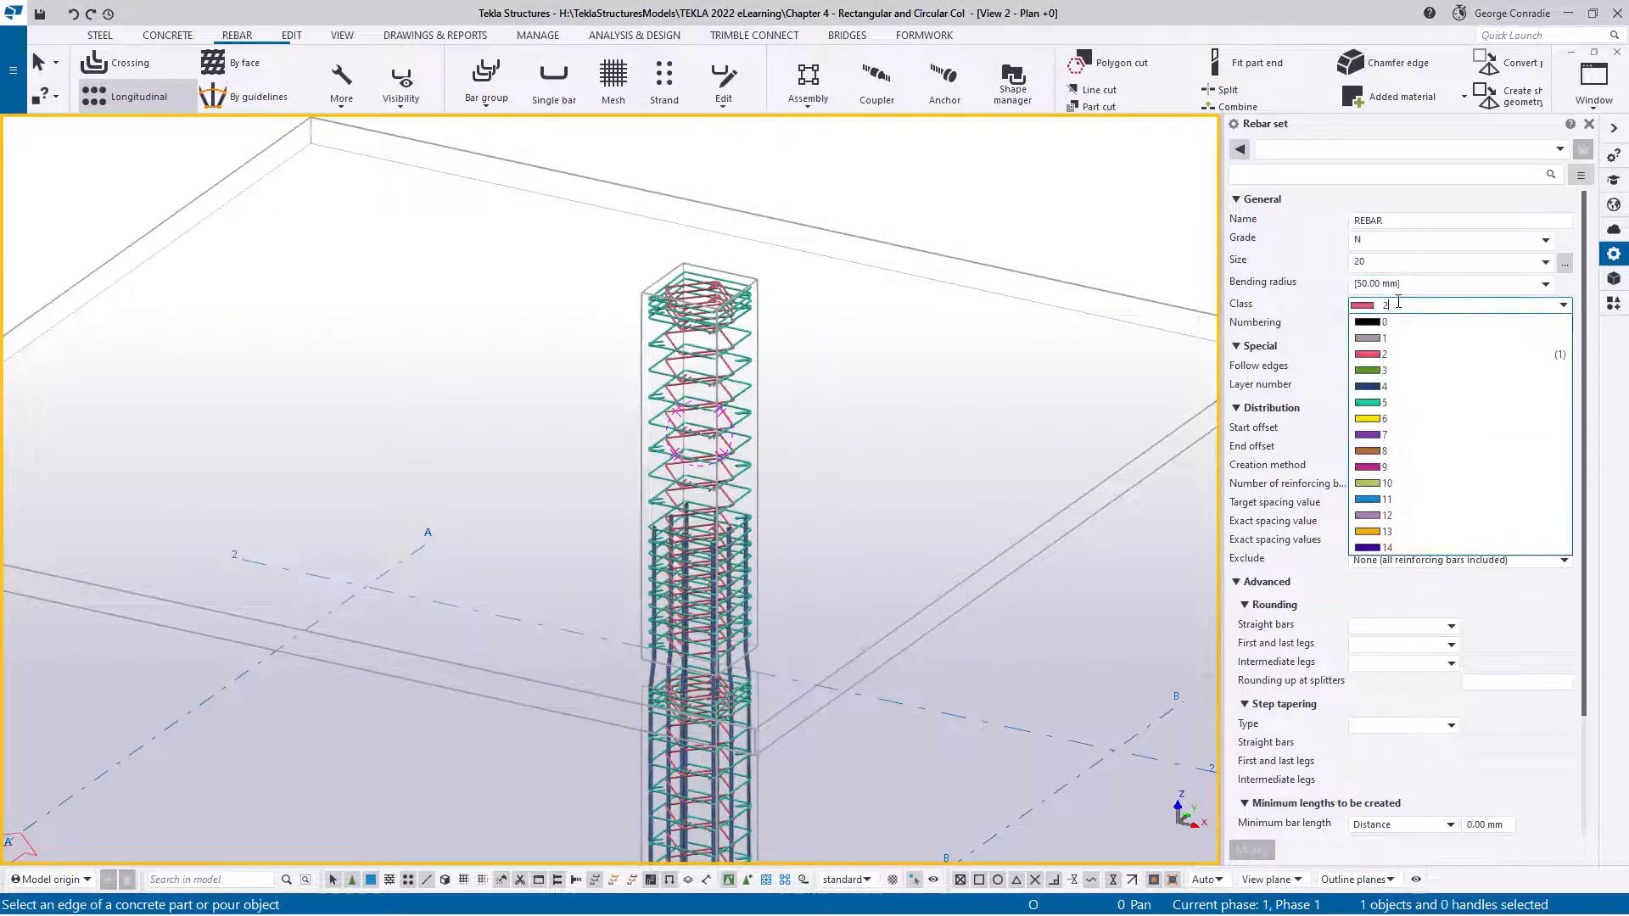
pyautogui.click(1388, 386)
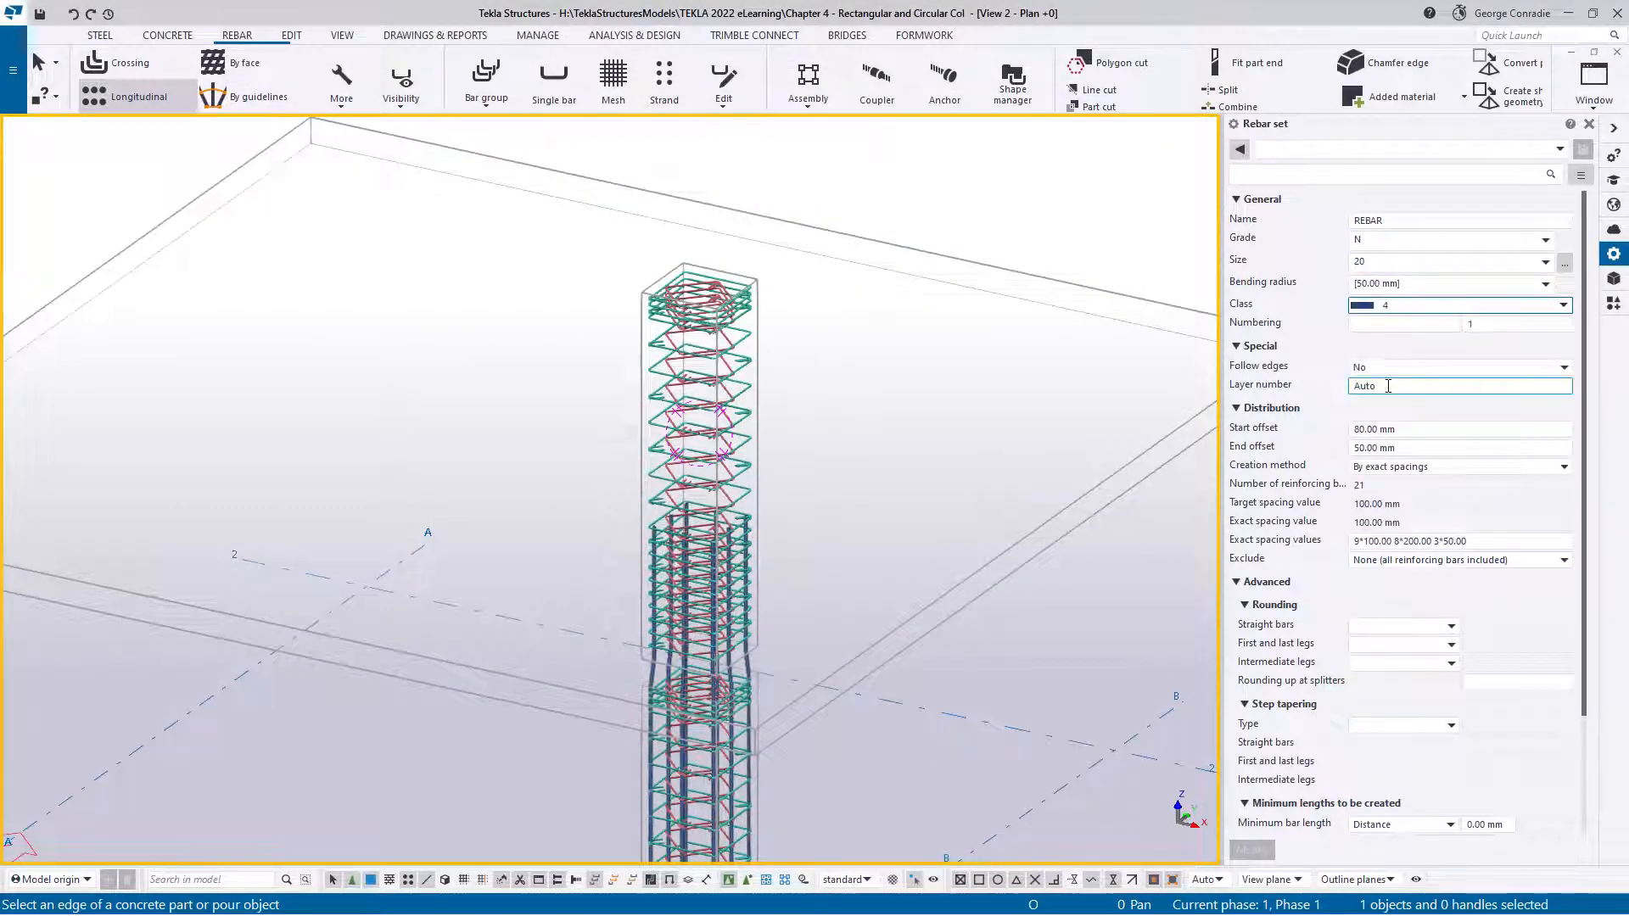
# Step: Clear the set's start and end offsets and distribute it equally by number of reinforcing bars, with 3 bars
pyautogui.click(1423, 430)
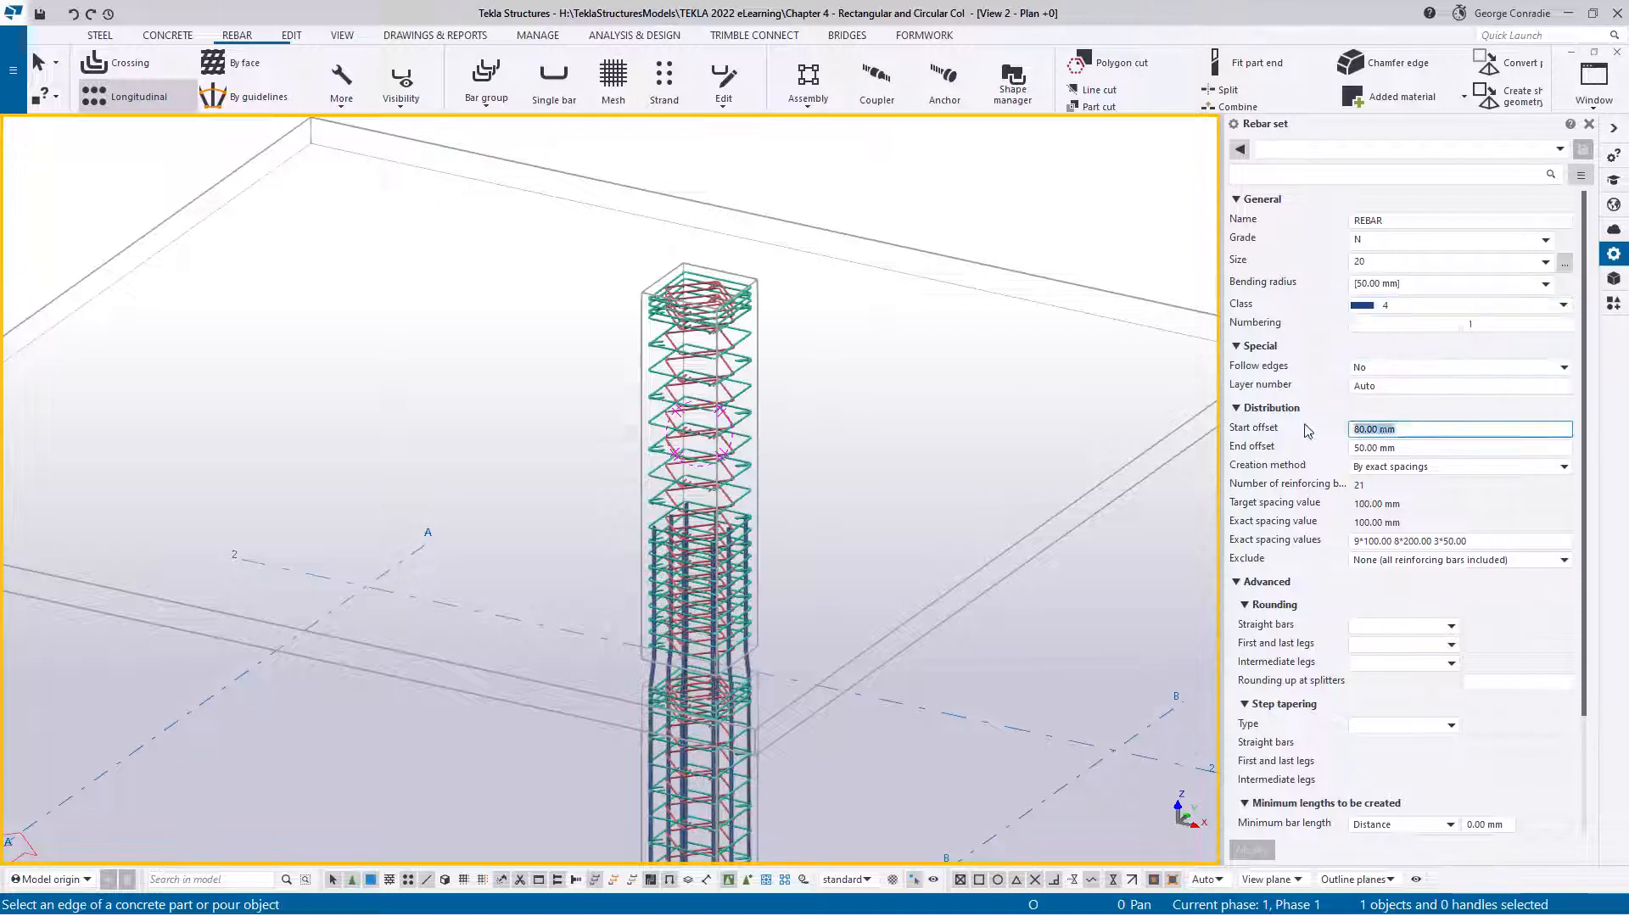
pyautogui.press('Delete')
pyautogui.press('Tab')
pyautogui.press('Delete')
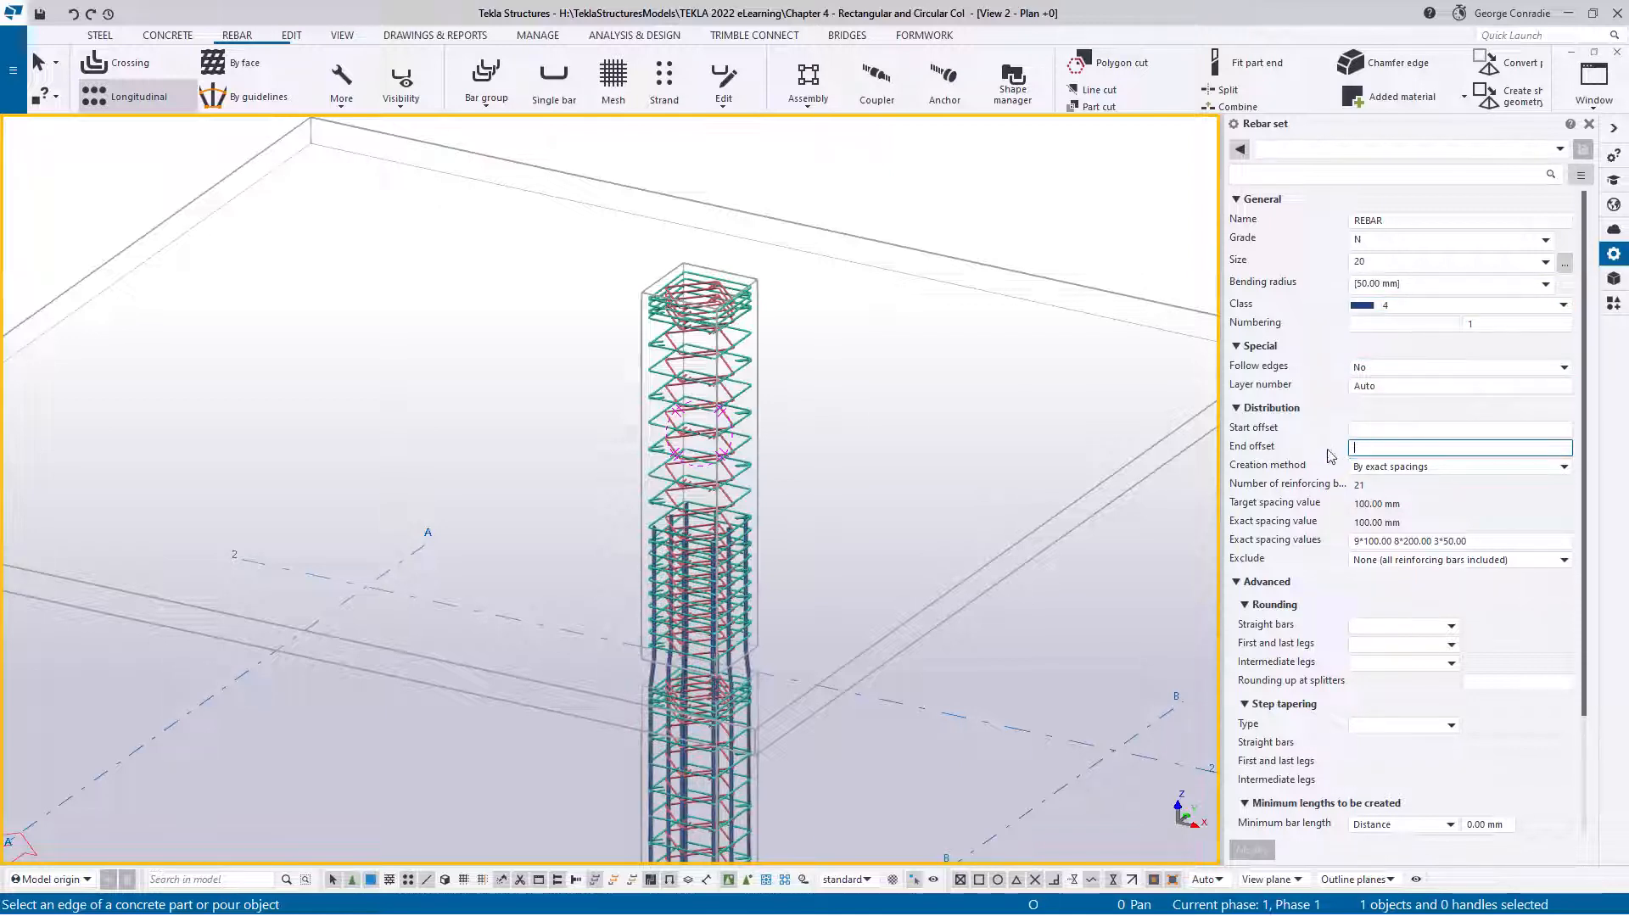
pyautogui.click(1401, 467)
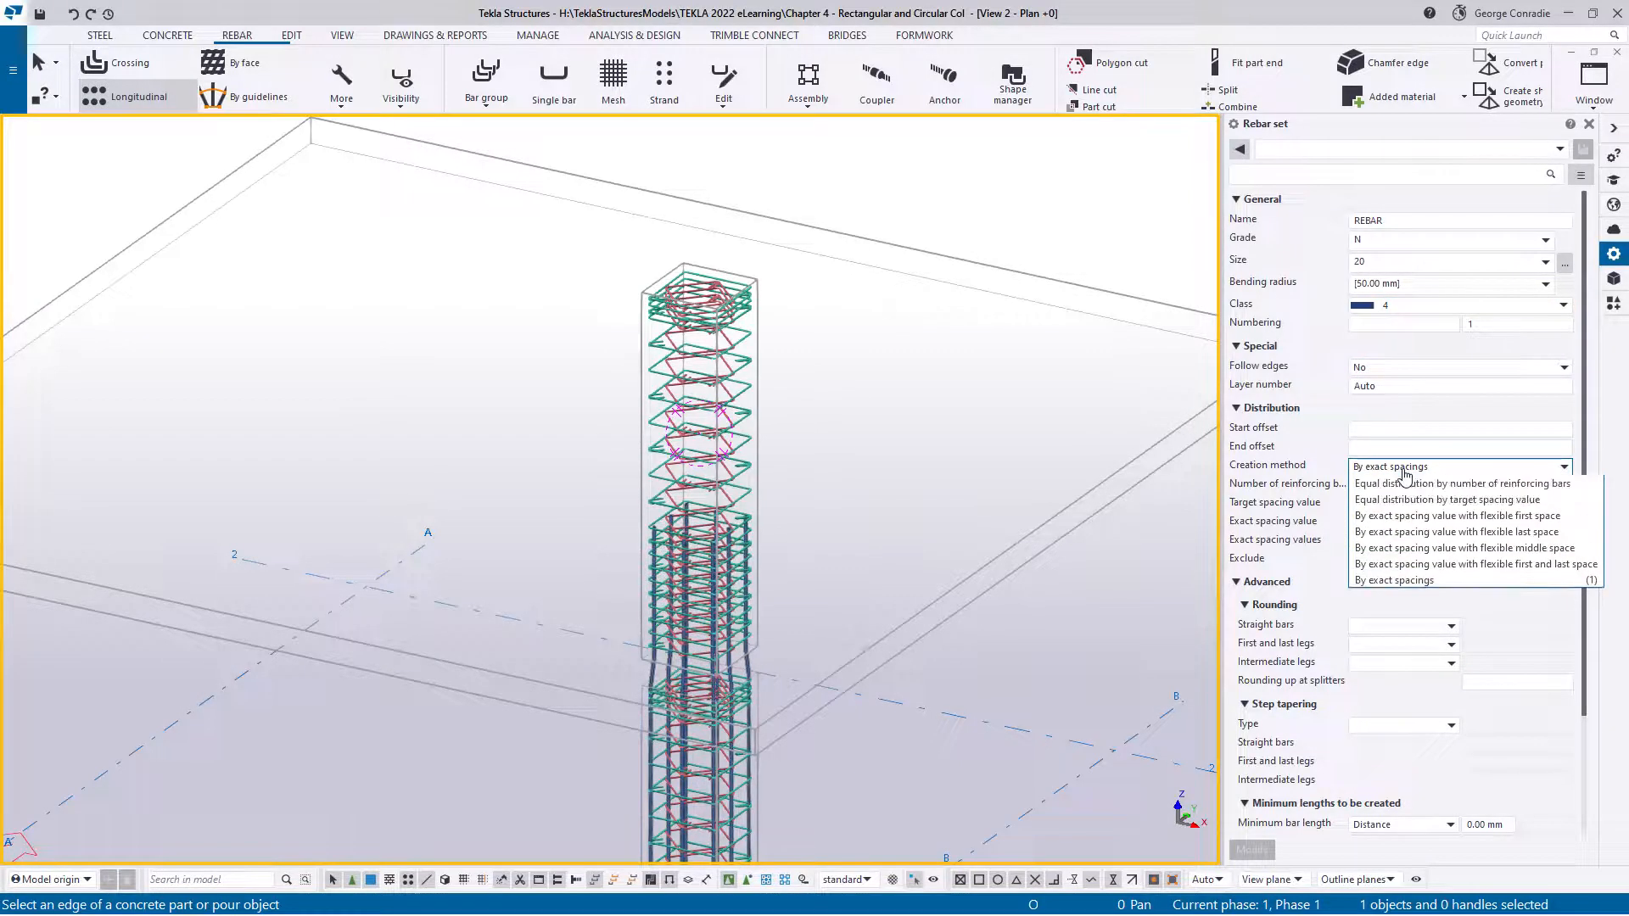
pyautogui.click(1472, 486)
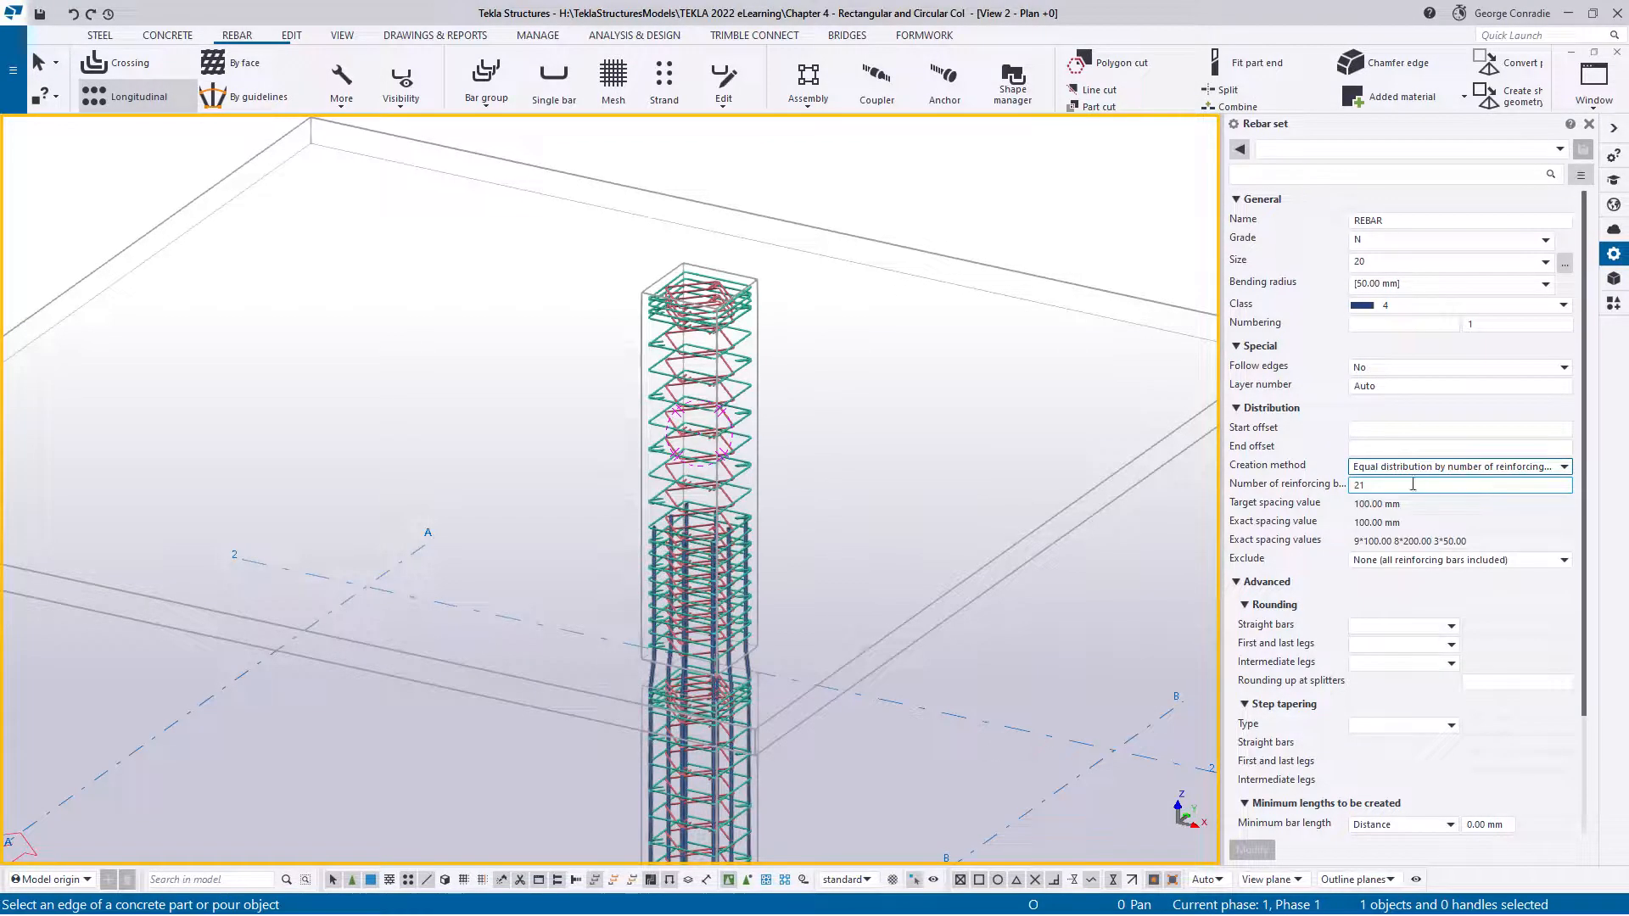
pyautogui.click(1388, 485)
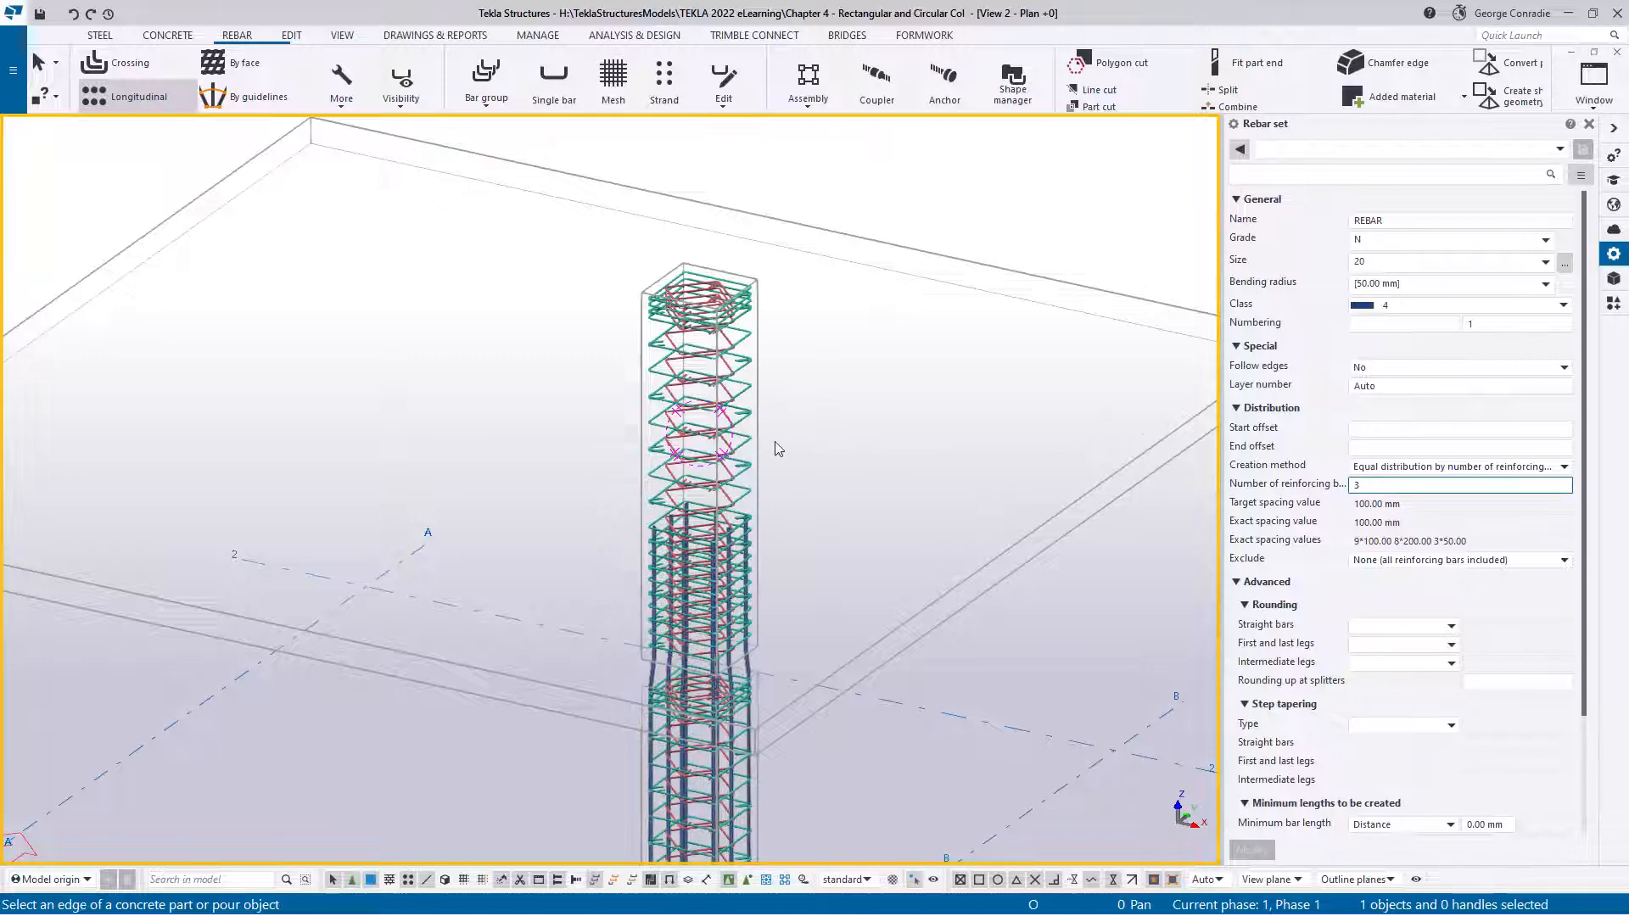
# Step: Create the three-bar longitudinal sets on two opposite faces of the upper column
pyautogui.click(714, 472)
pyautogui.scroll(5, 751, 454)
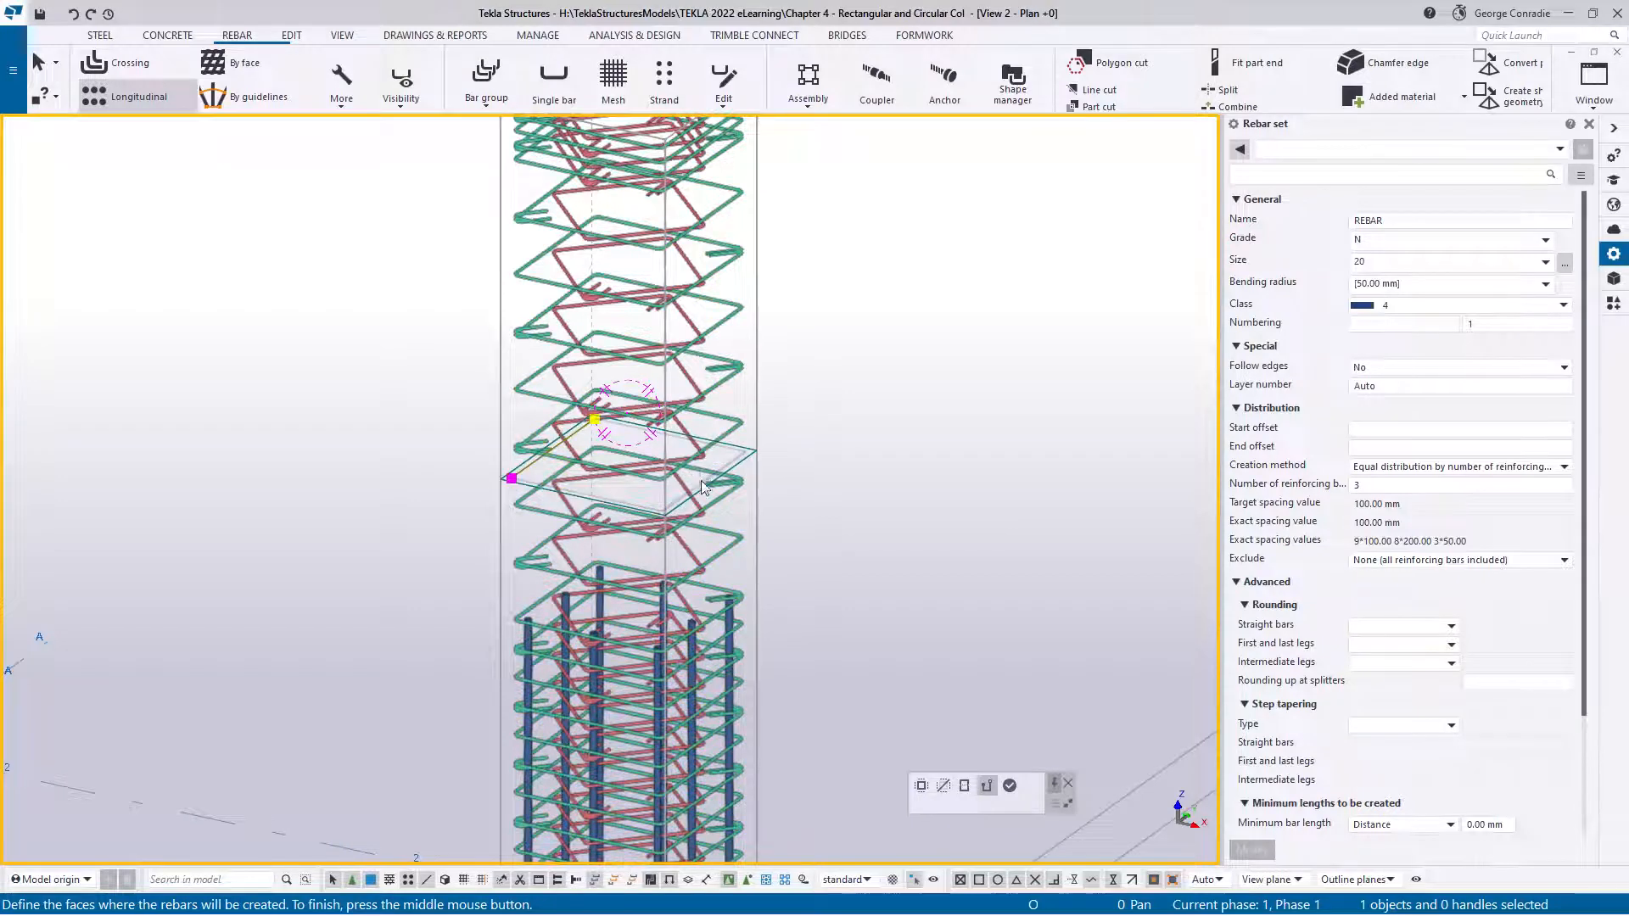
pyautogui.click(1012, 787)
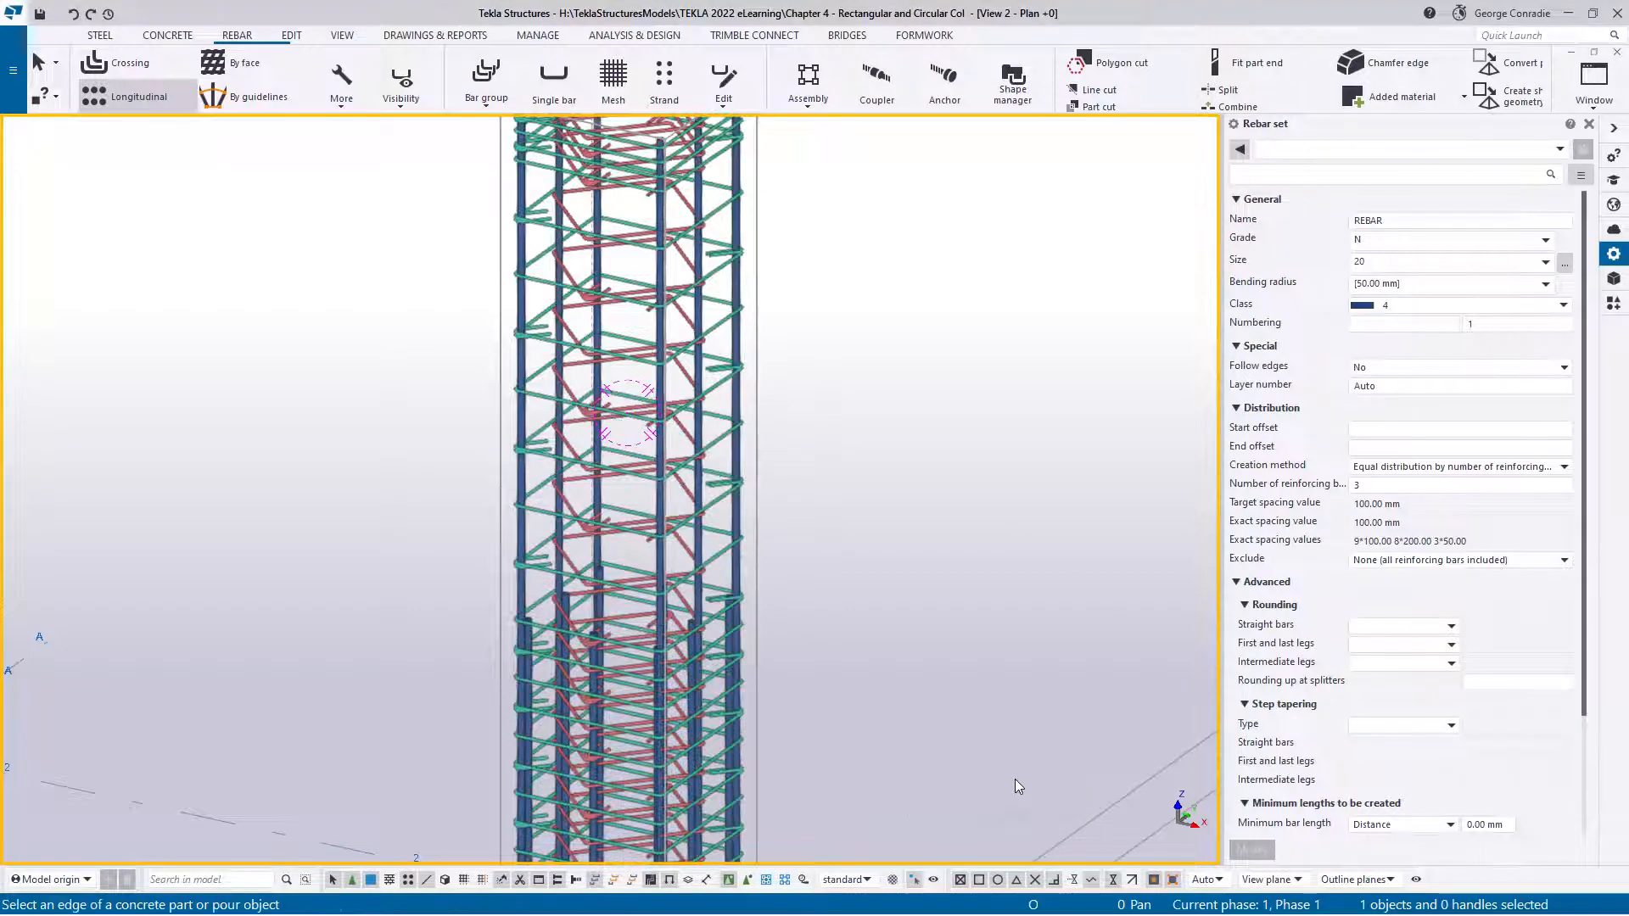
# Step: Add longitudinal sets of 1 bar with a 300 mm start offset on the upper column's other two faces, and end the command
pyautogui.scroll(-5, 945, 544)
pyautogui.scroll(8, 873, 400)
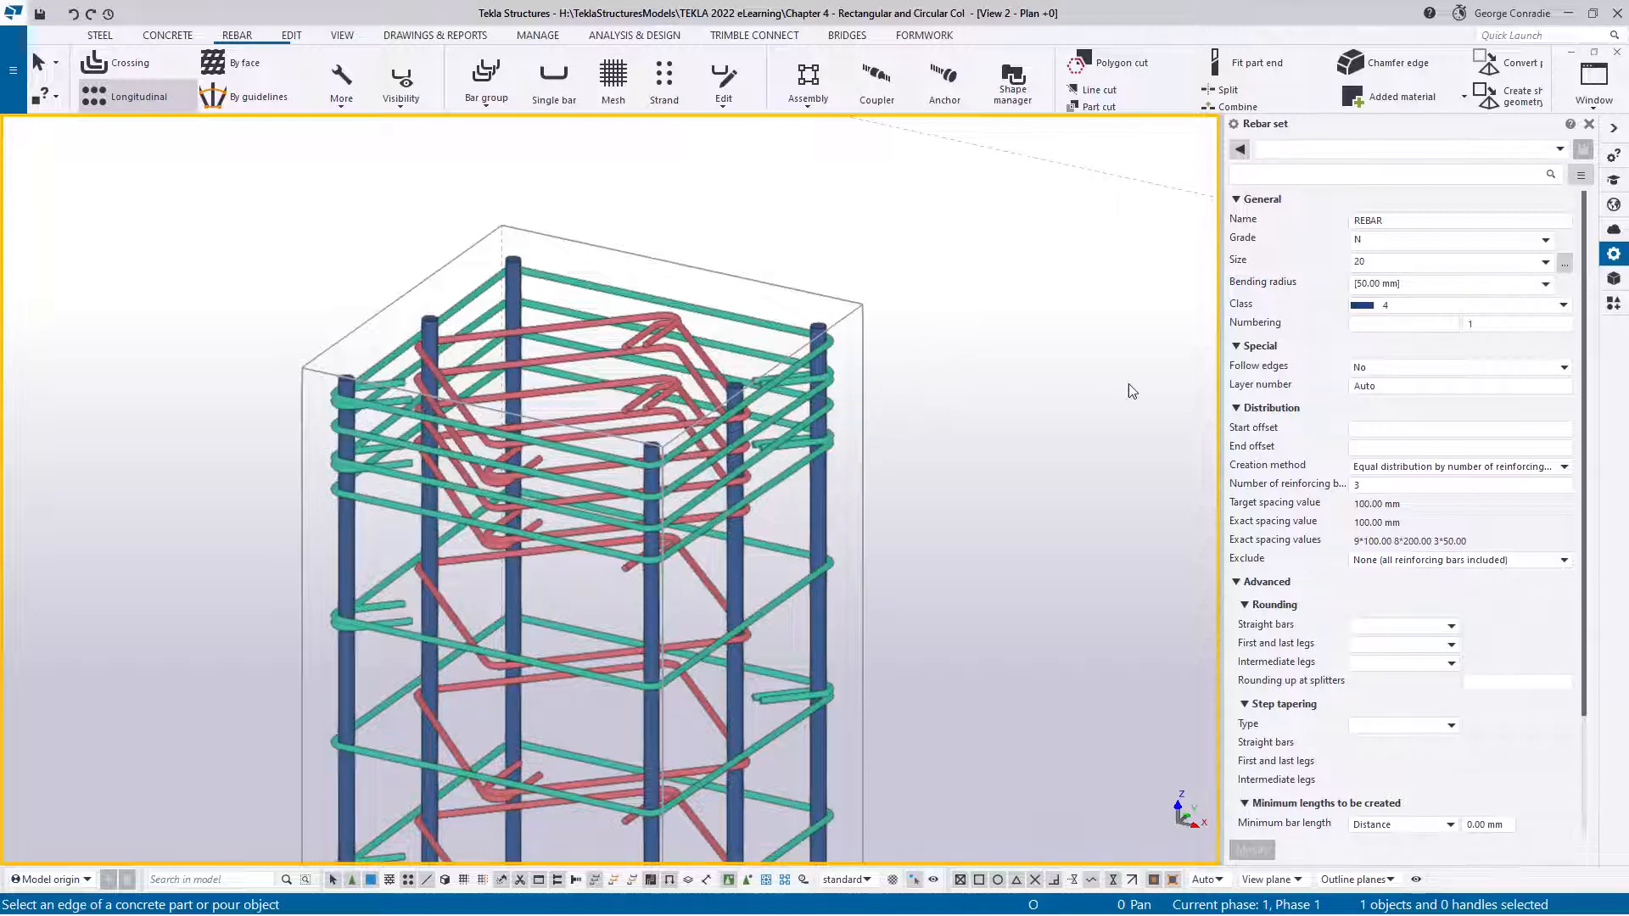
pyautogui.click(1365, 485)
pyautogui.click(1378, 429)
pyautogui.press('Return')
pyautogui.click(857, 486)
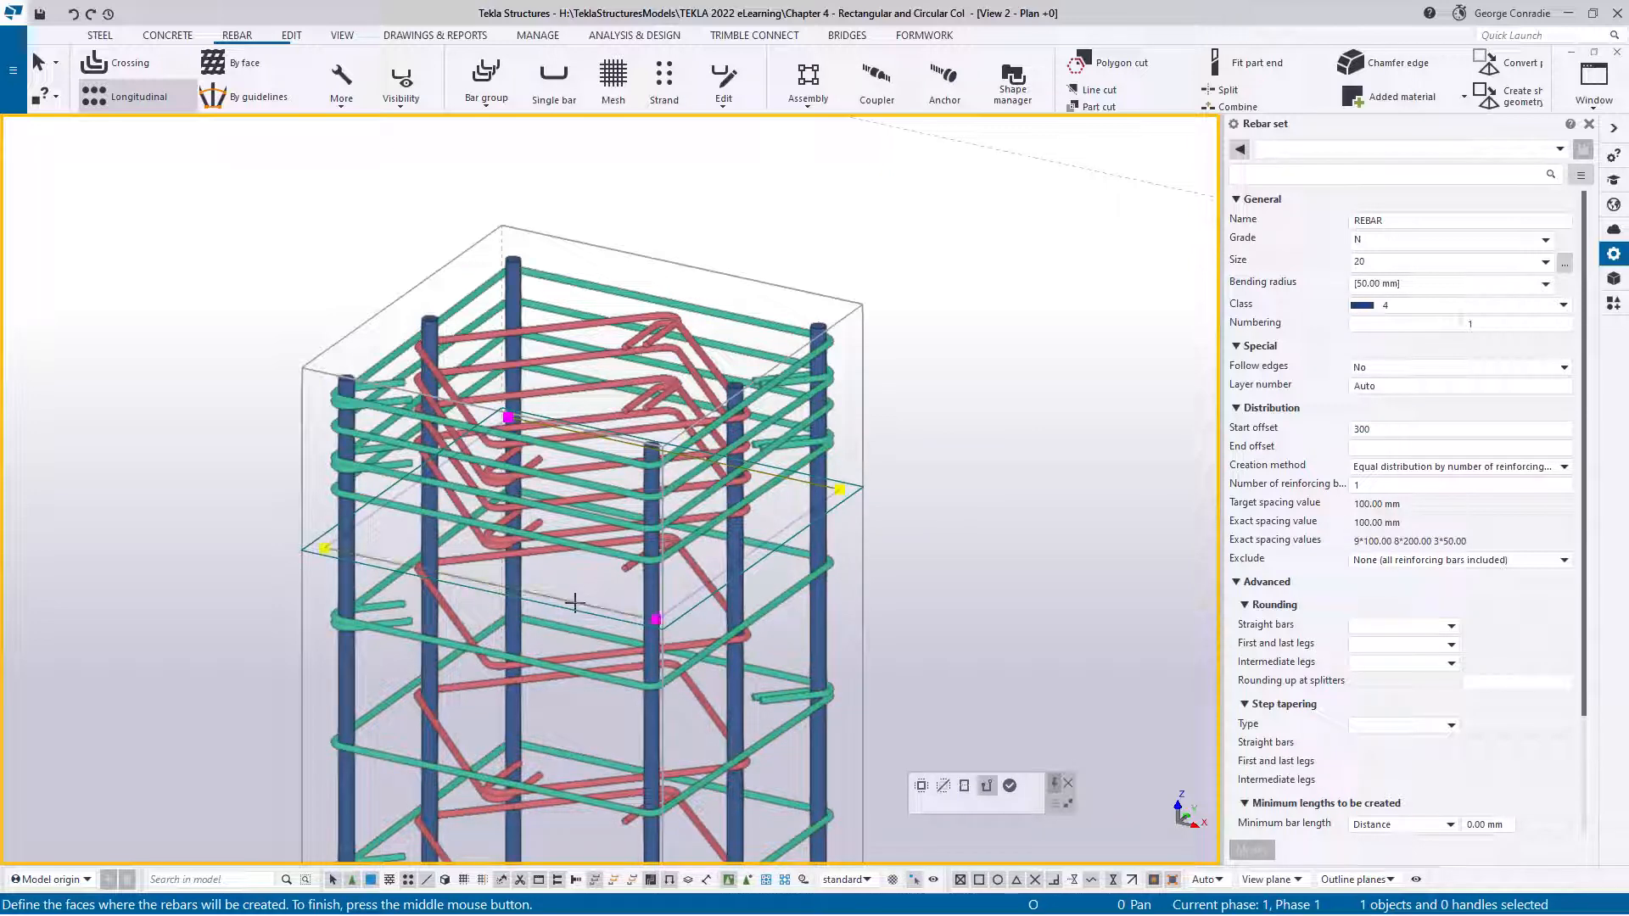
pyautogui.click(1010, 786)
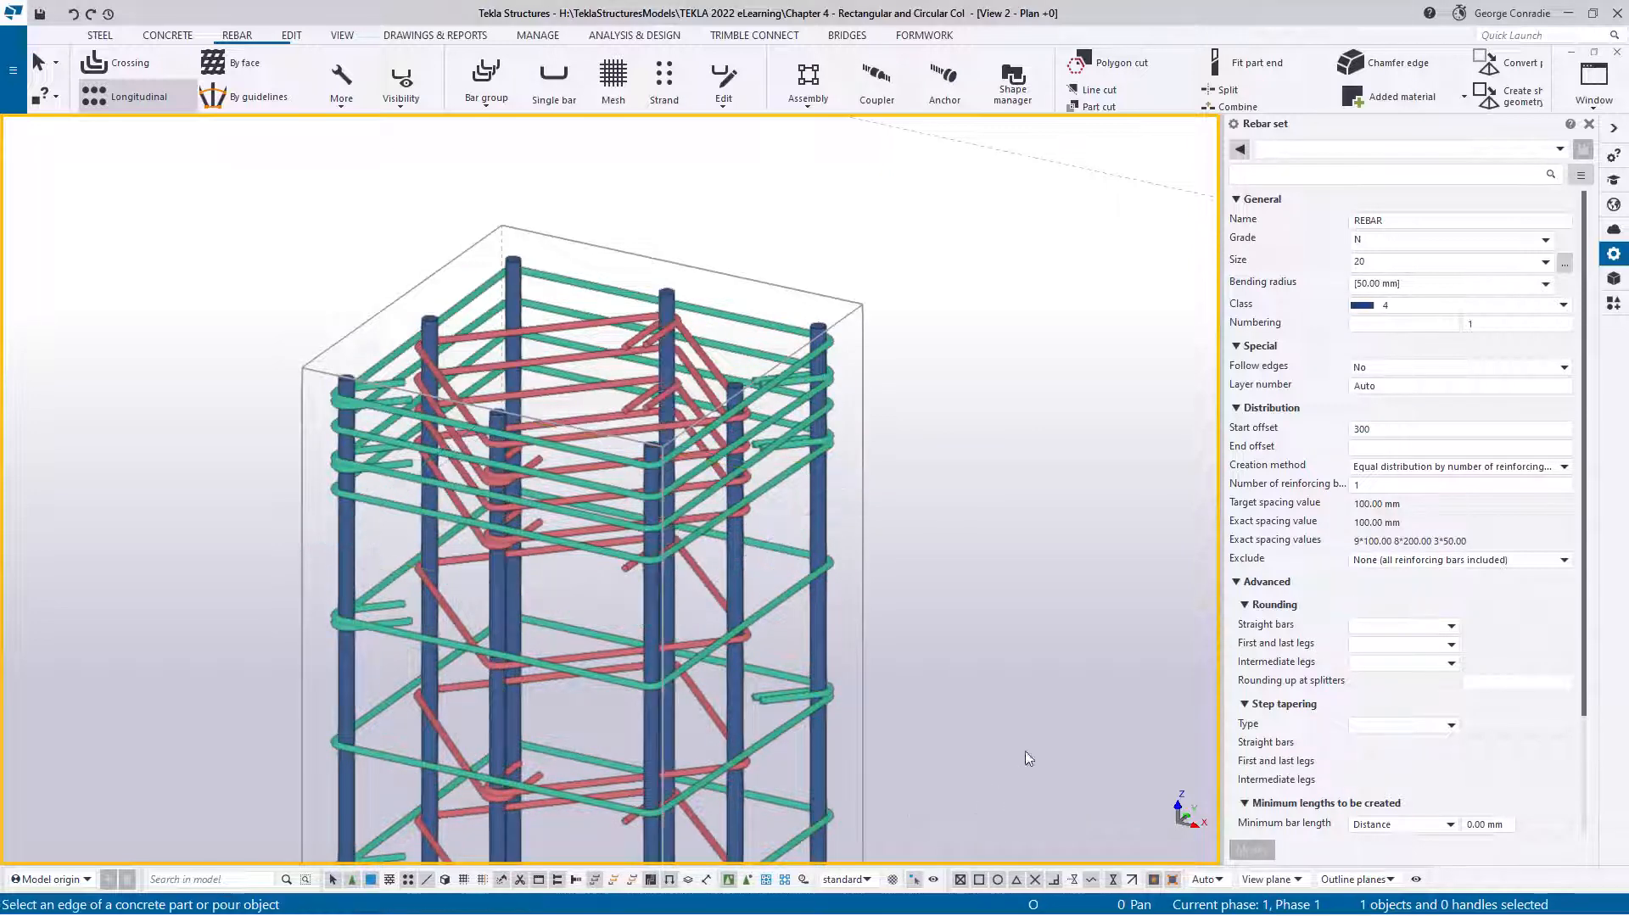
pyautogui.rightClick(1049, 417)
pyautogui.click(1062, 419)
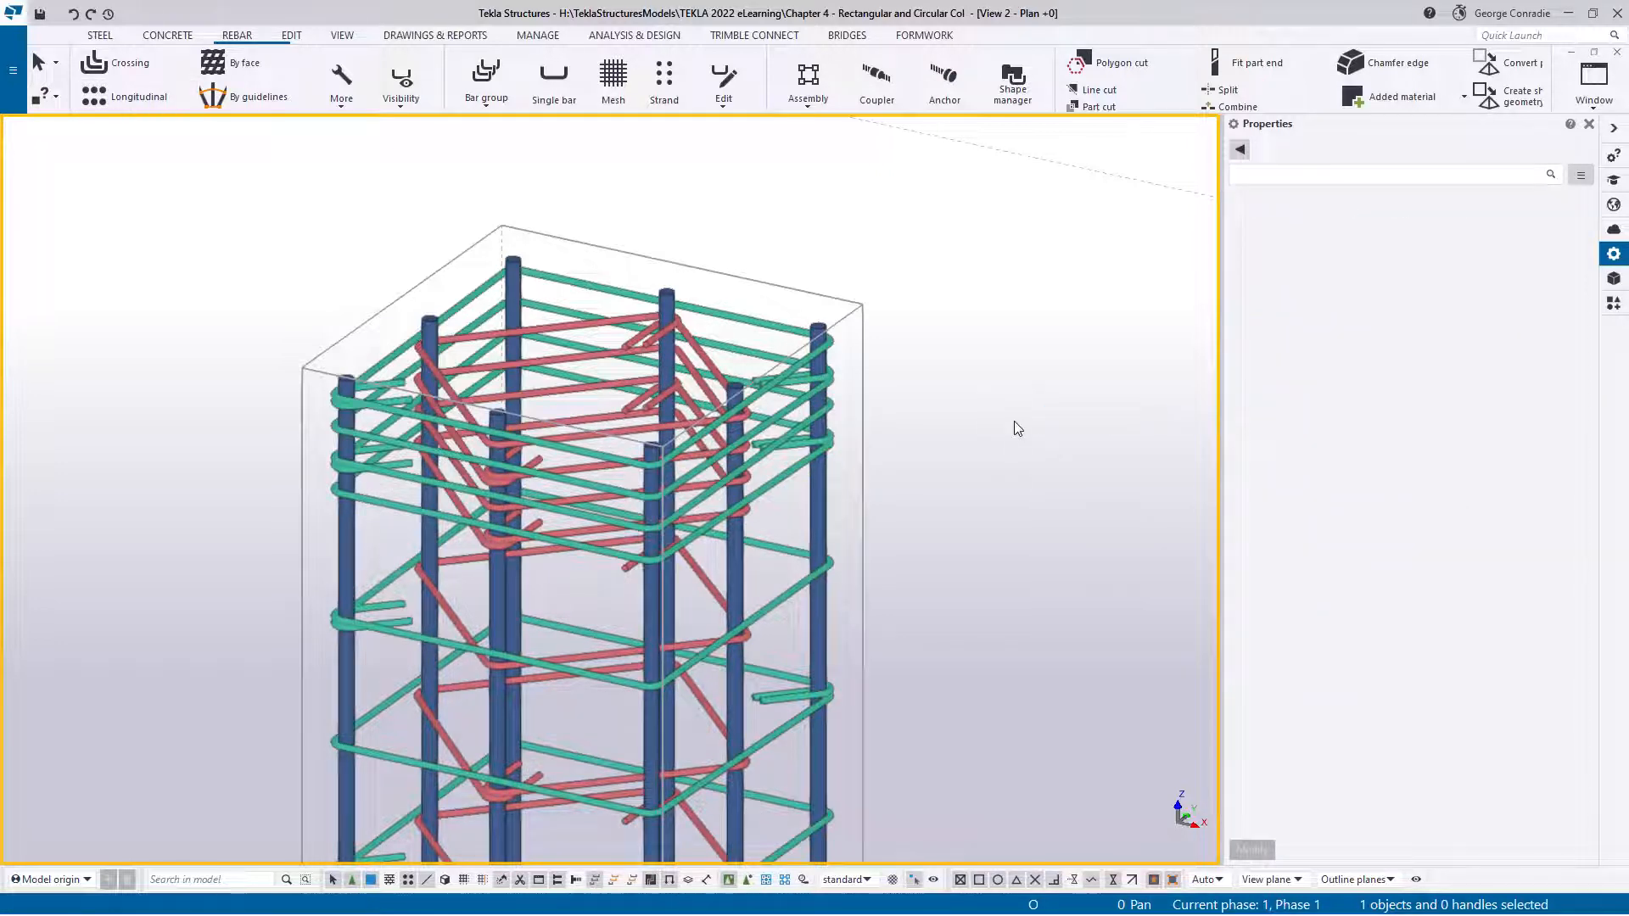
# Step: Inspect the upper column's vertical bars where they lap with the cranked bars and at the column top
pyautogui.scroll(-3, 1015, 420)
pyautogui.scroll(-2, 980, 399)
pyautogui.moveTo(986, 412); pyautogui.dragTo(989, 144, button='middle')
pyautogui.scroll(4, 909, 502)
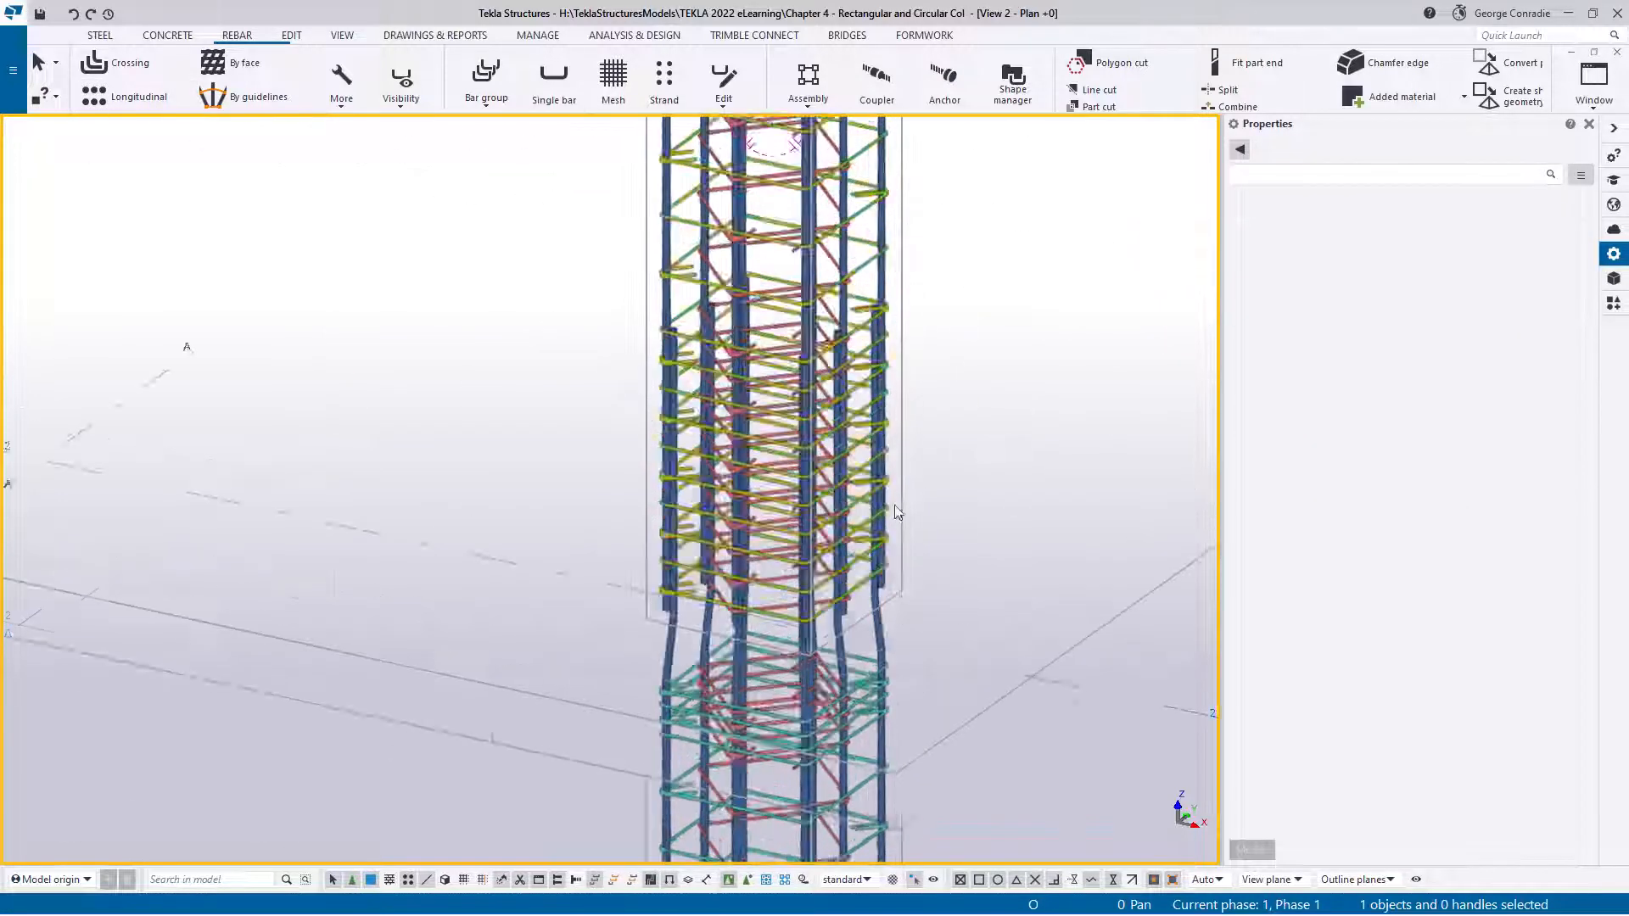
pyautogui.moveTo(858, 549)
pyautogui.keyDown('ctrl'); pyautogui.mouseDown(button='middle')
pyautogui.moveTo(883, 455)
pyautogui.moveTo(913, 455)
pyautogui.moveTo(893, 489)
pyautogui.mouseUp(button='middle'); pyautogui.keyUp('ctrl')
pyautogui.scroll(-5, 893, 488)
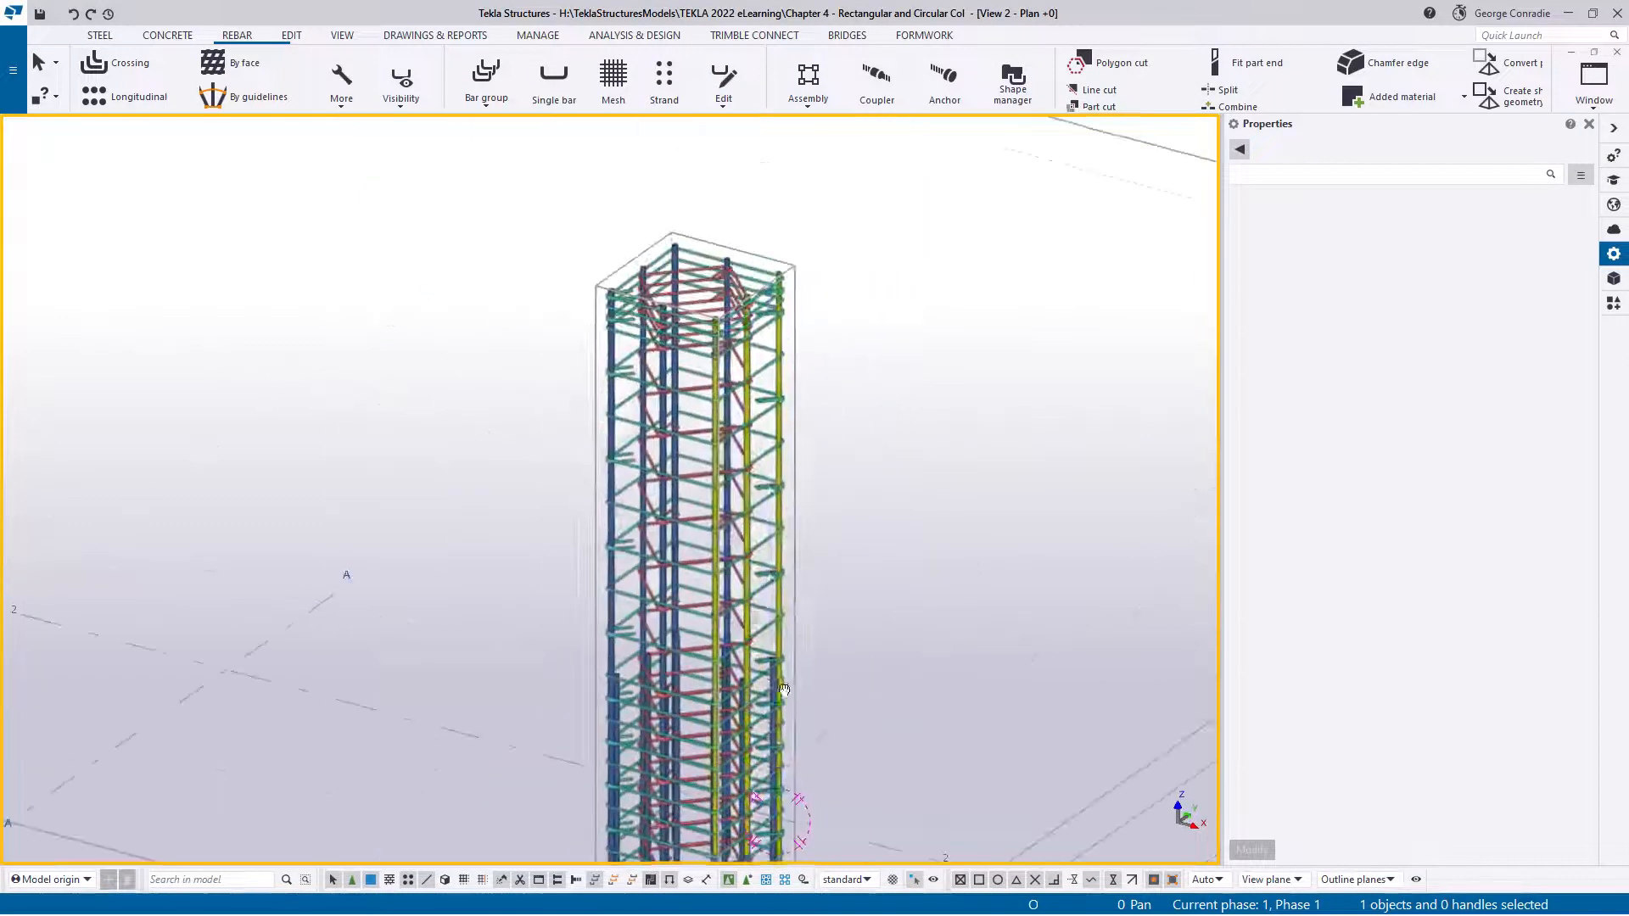
pyautogui.scroll(3, 816, 351)
# Step: Prepare an end detail modifier for one three-bar vertical set using the standard settings and an End offset length adjustment of 150 mm
pyautogui.click(763, 342)
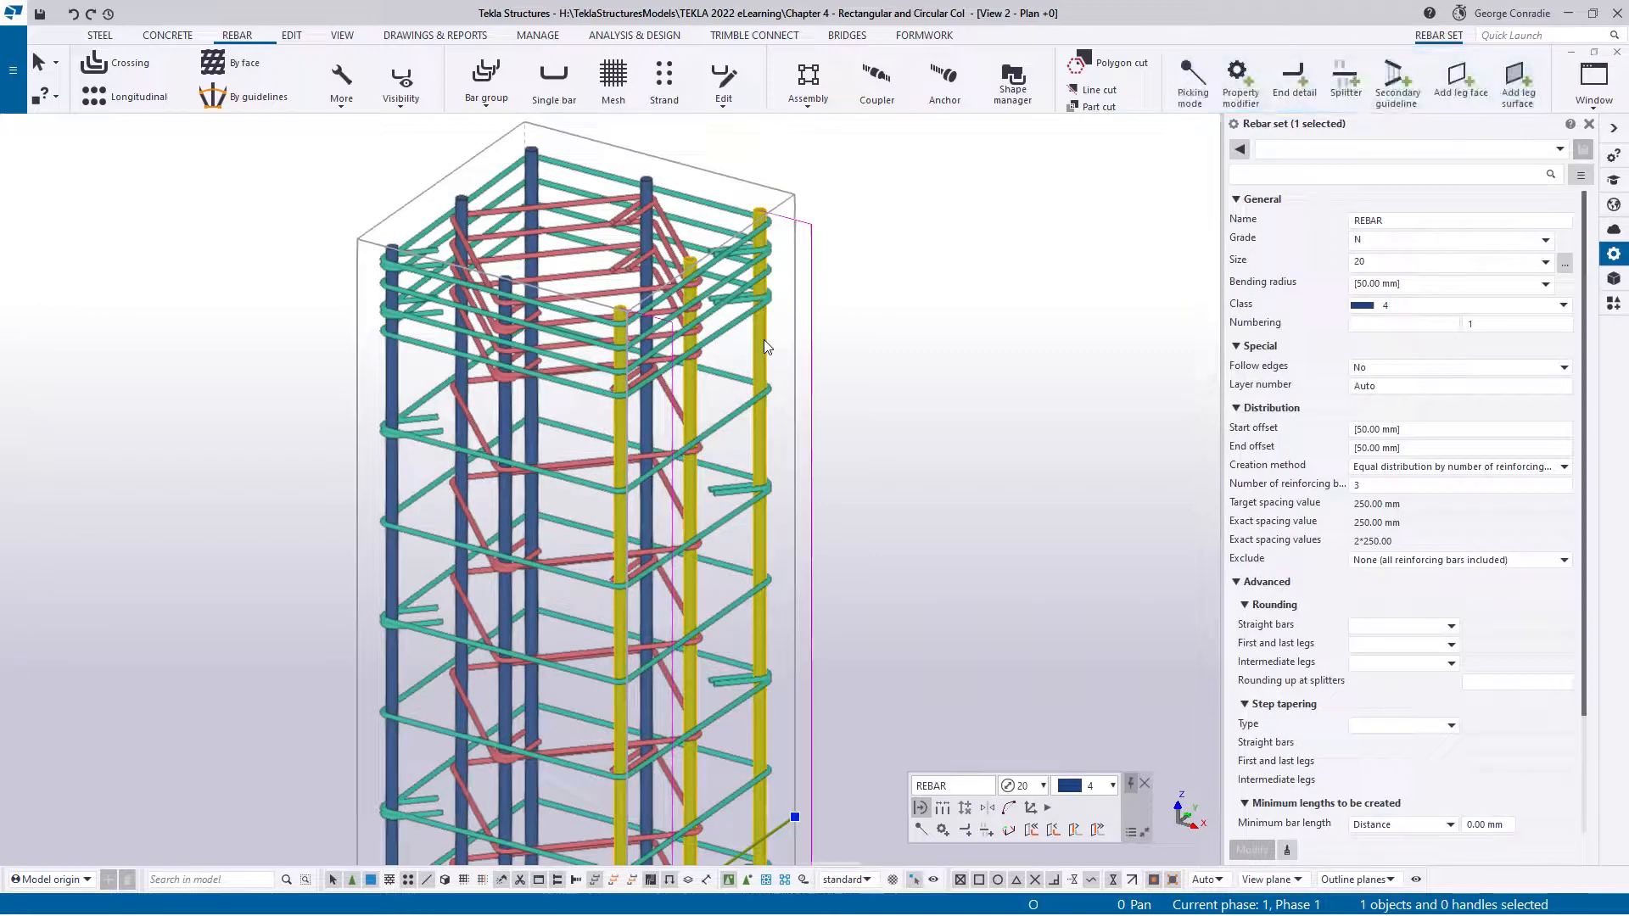
pyautogui.click(1294, 81)
pyautogui.click(1293, 150)
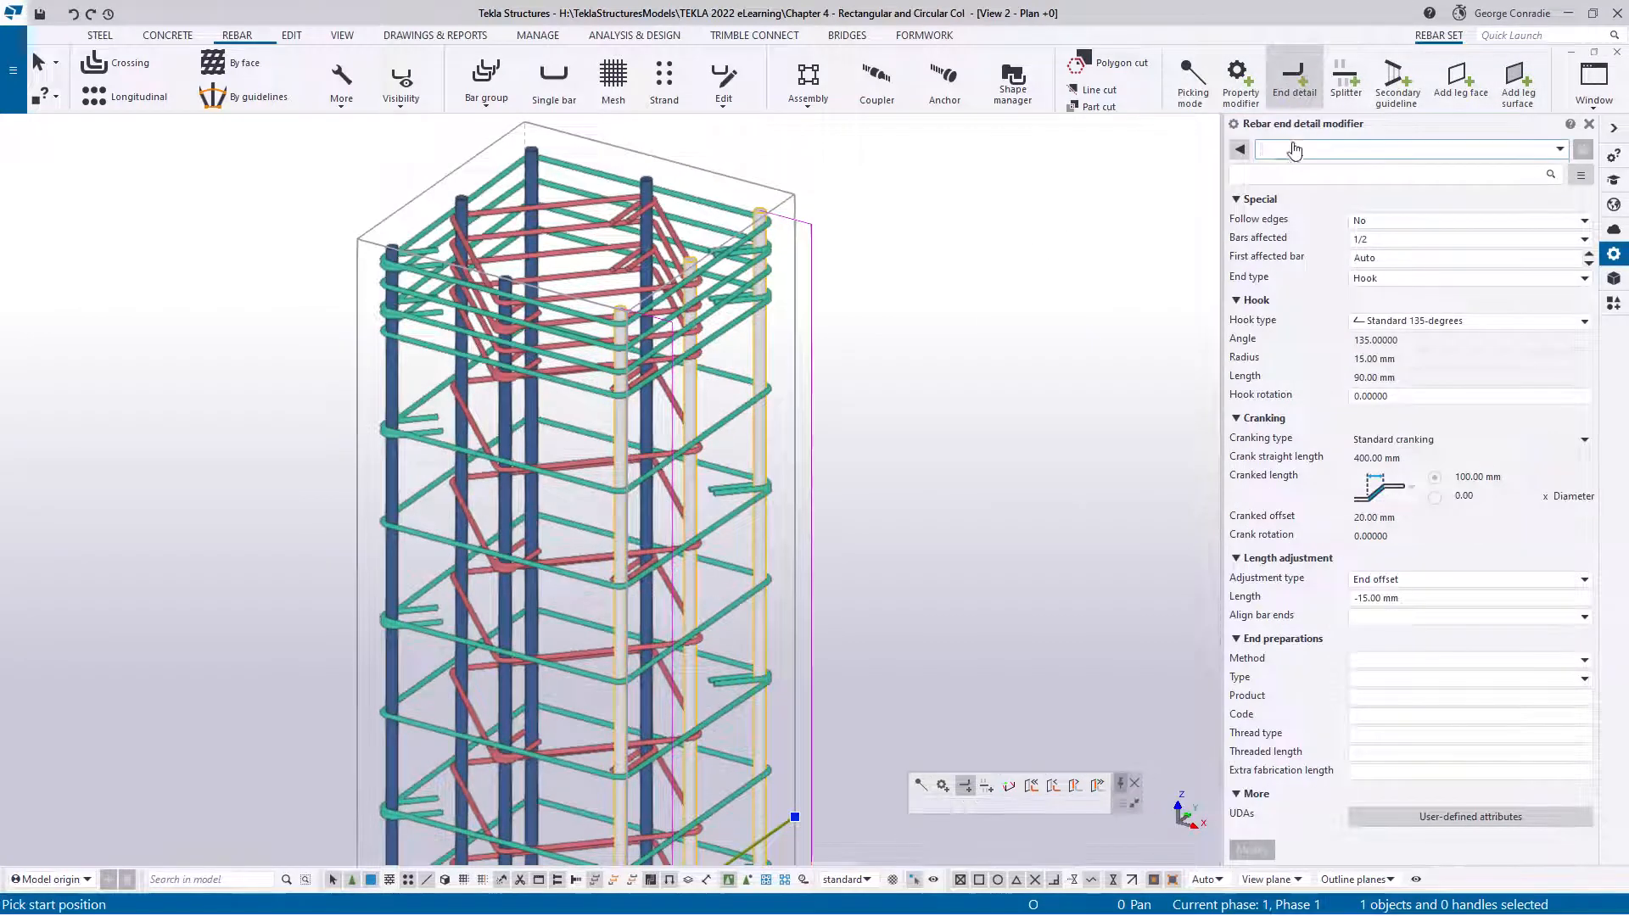
pyautogui.click(1291, 168)
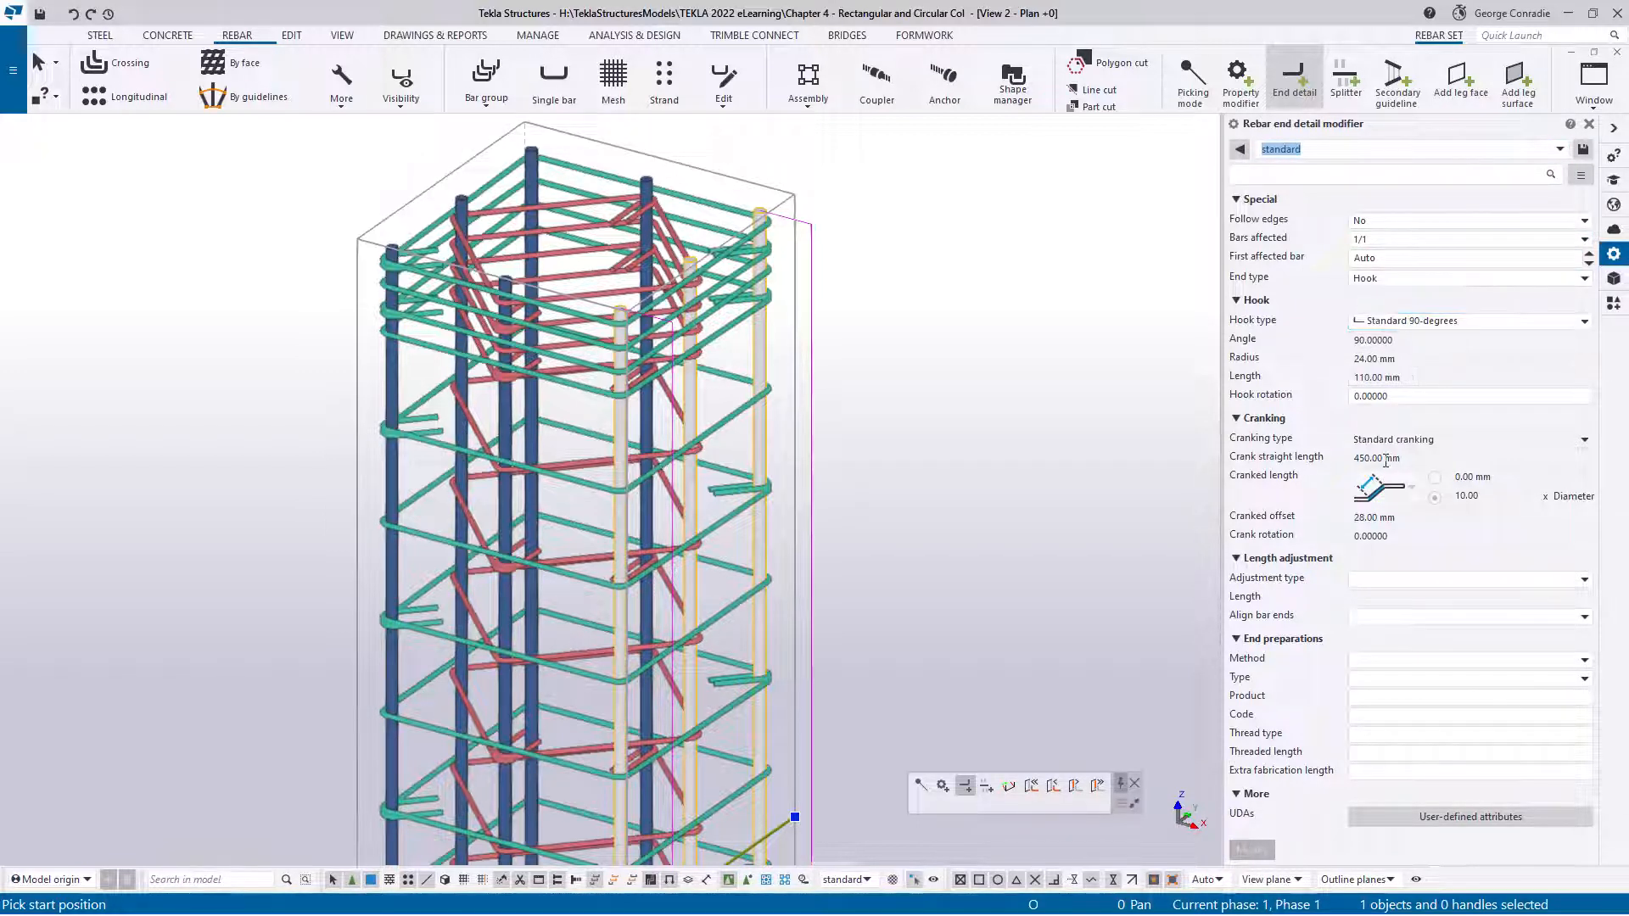
pyautogui.click(1376, 580)
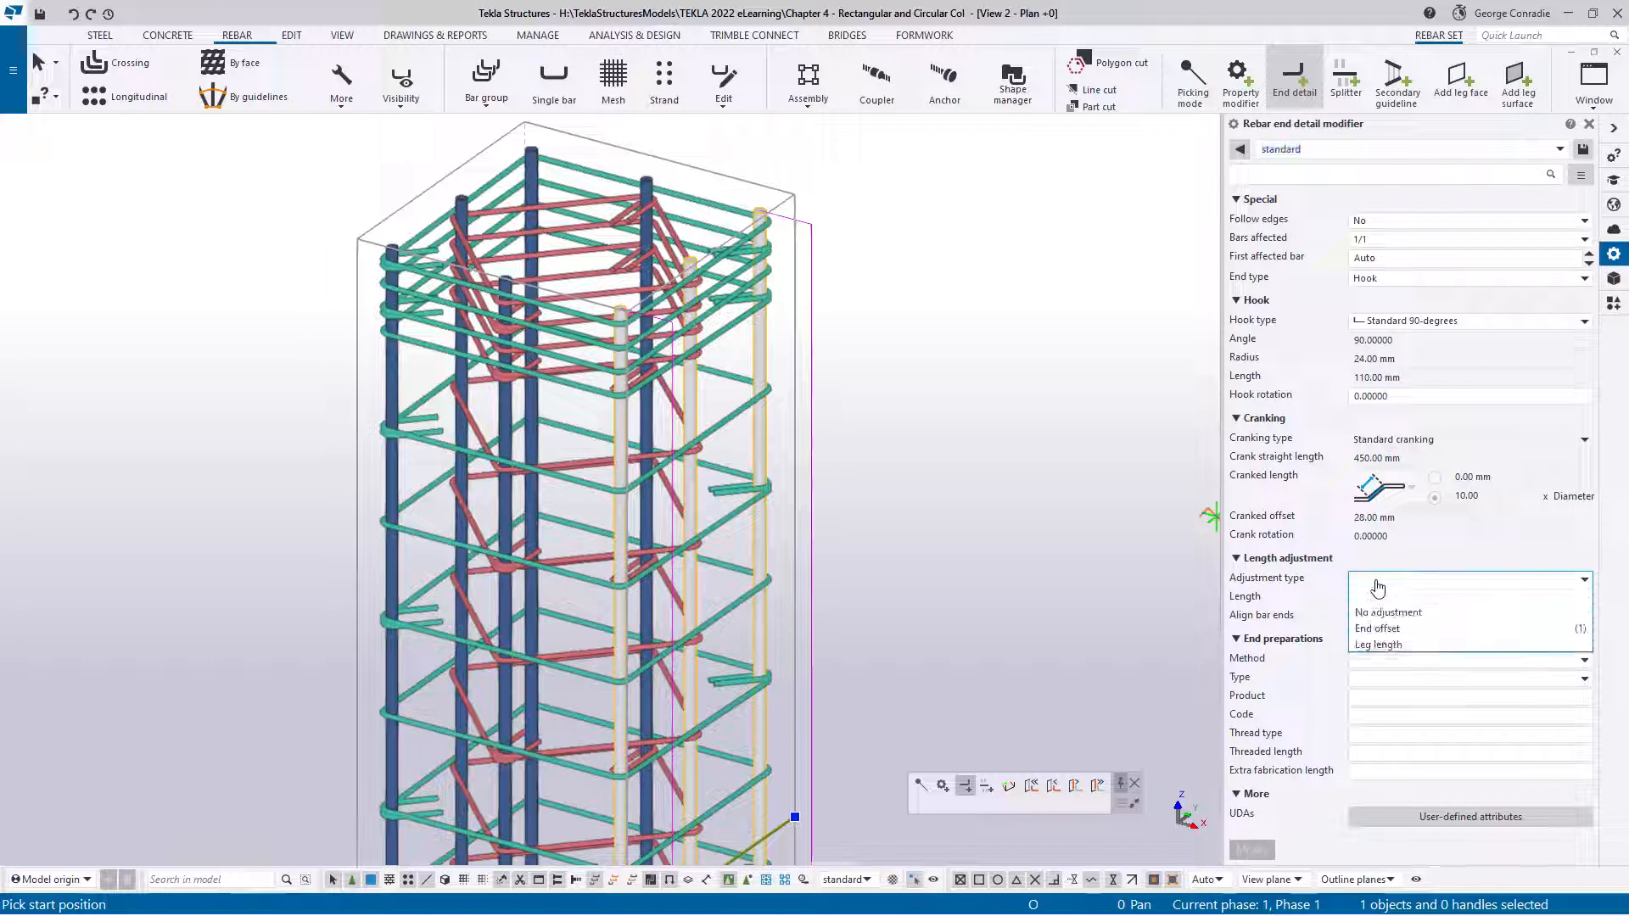
pyautogui.click(1378, 627)
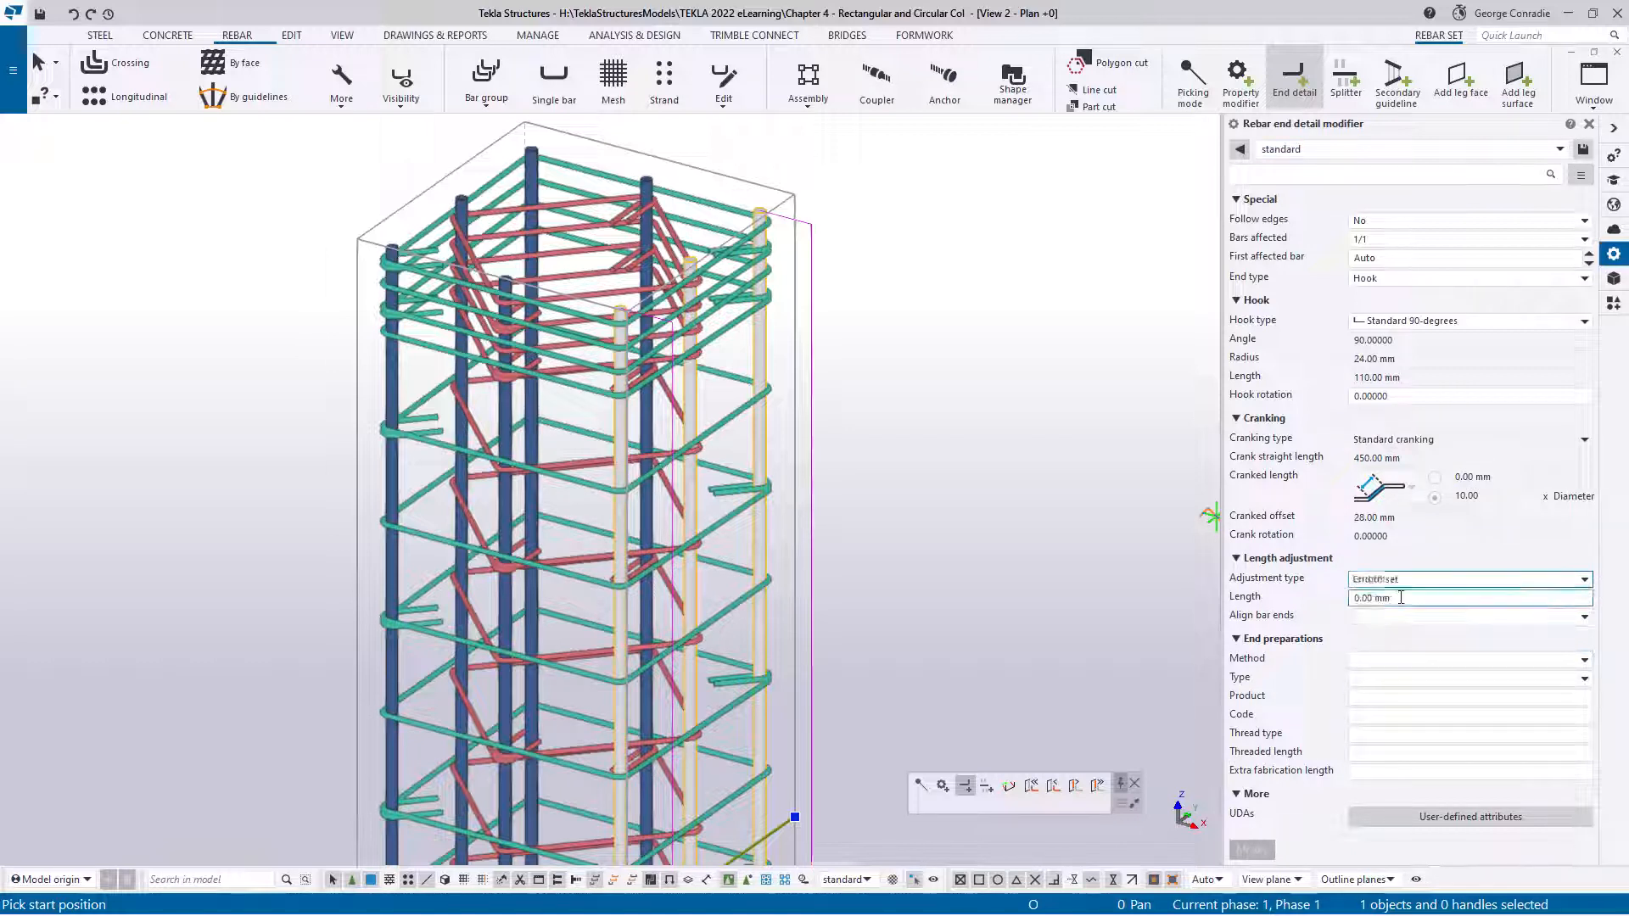
pyautogui.click(1290, 604)
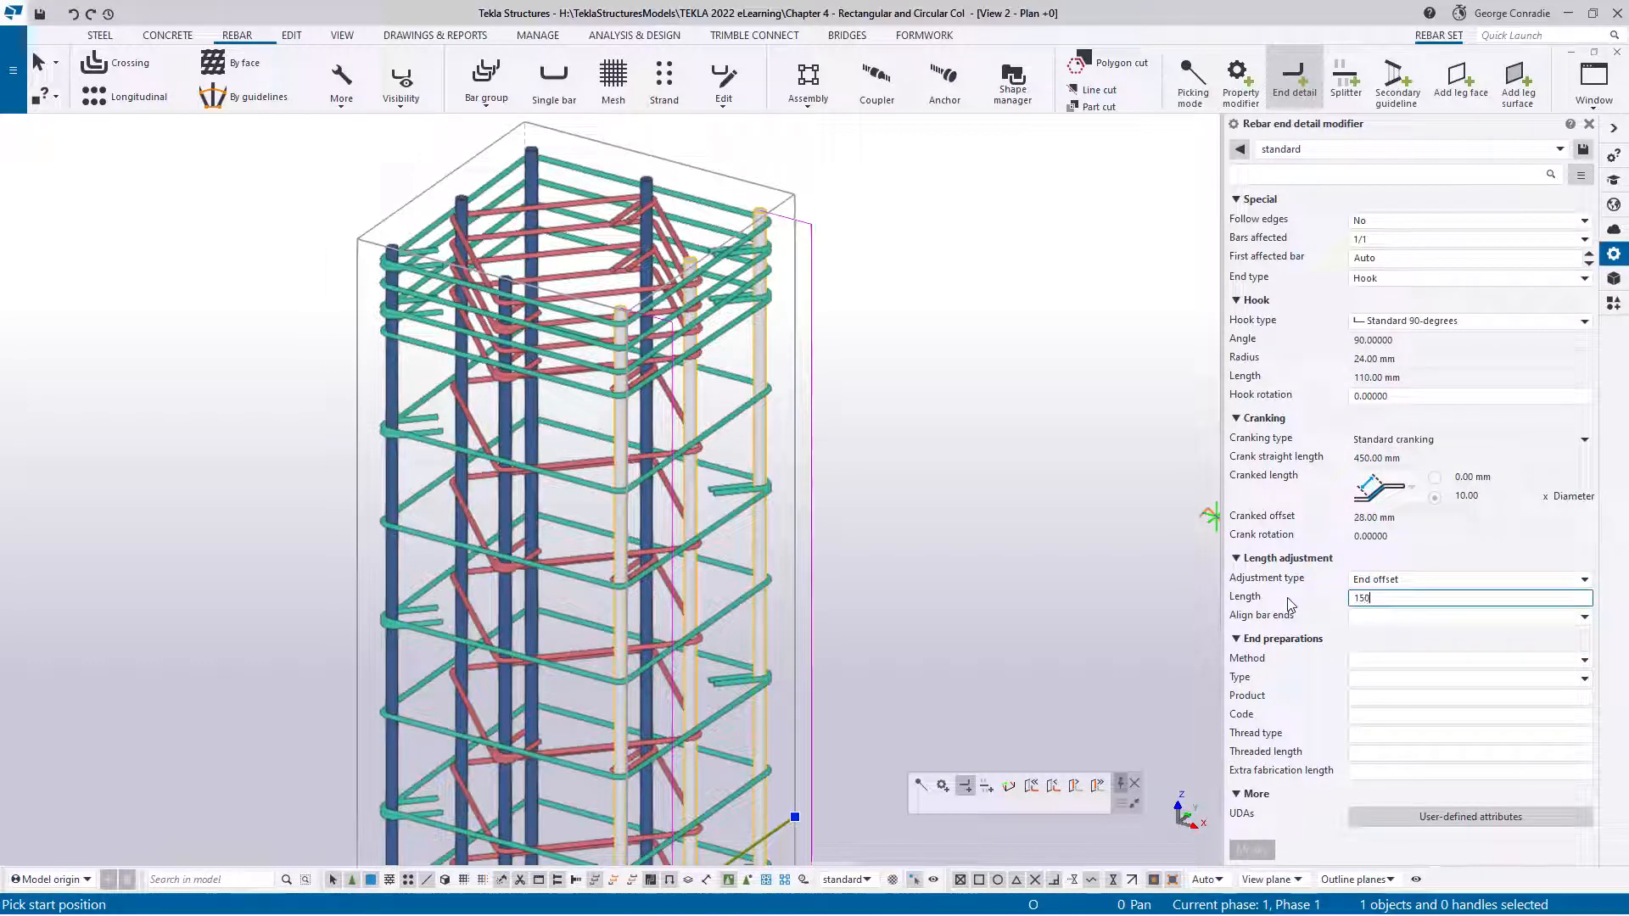
# Step: Apply the 90-degree hook end detail to the top ends of the three vertical bars and end the command
pyautogui.scroll(5, 790, 223)
pyautogui.click(790, 239)
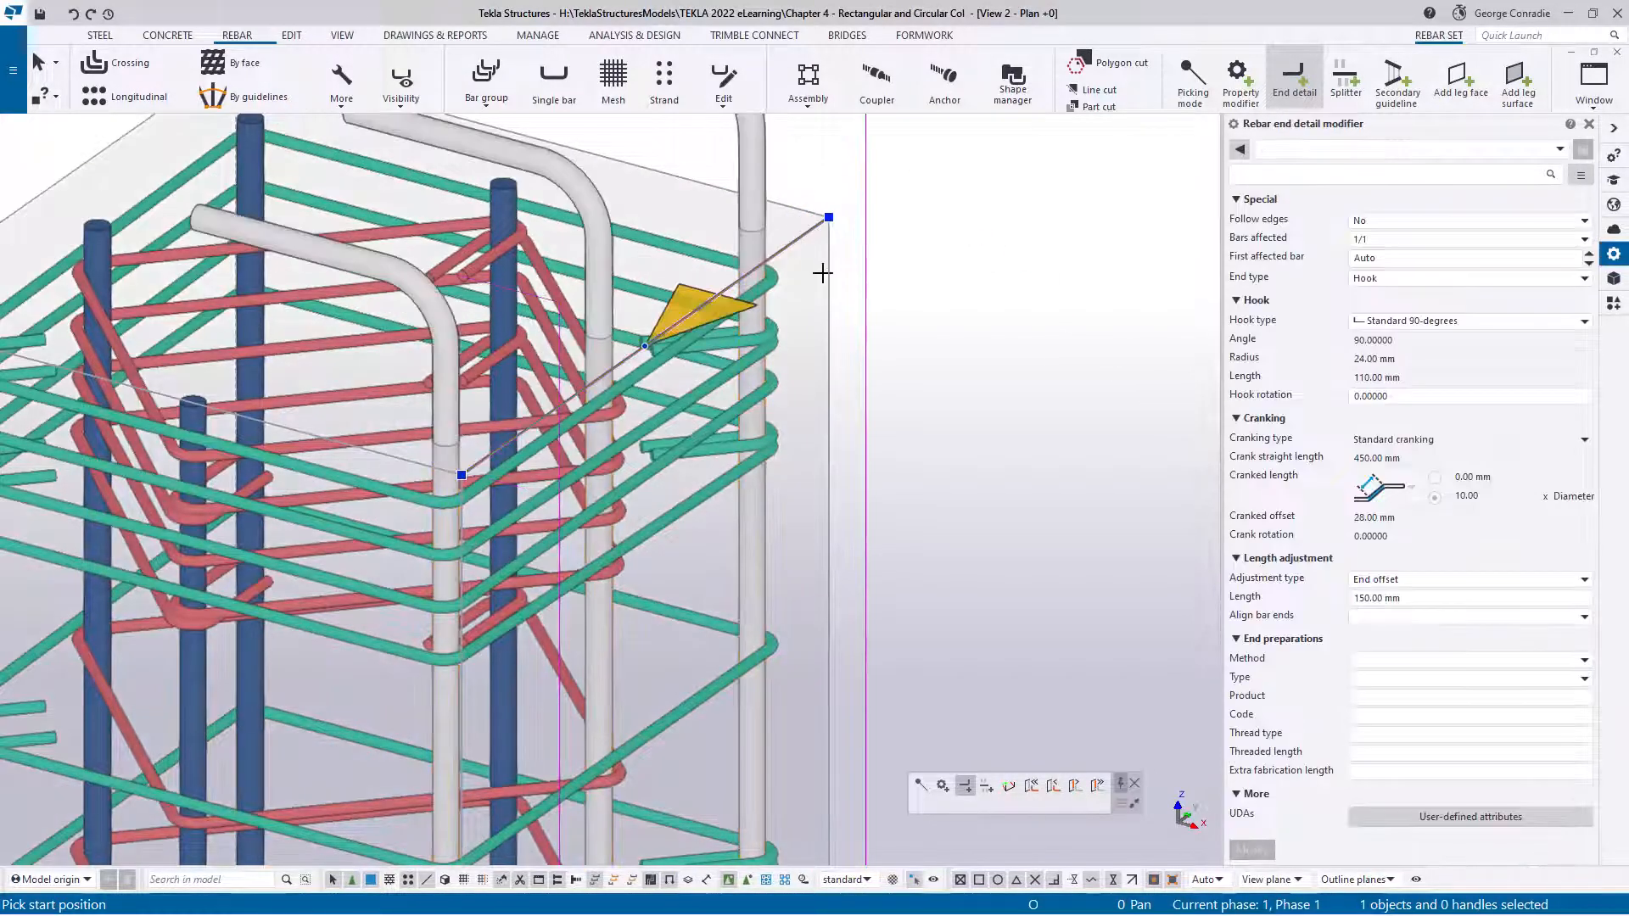
pyautogui.scroll(-3, 847, 303)
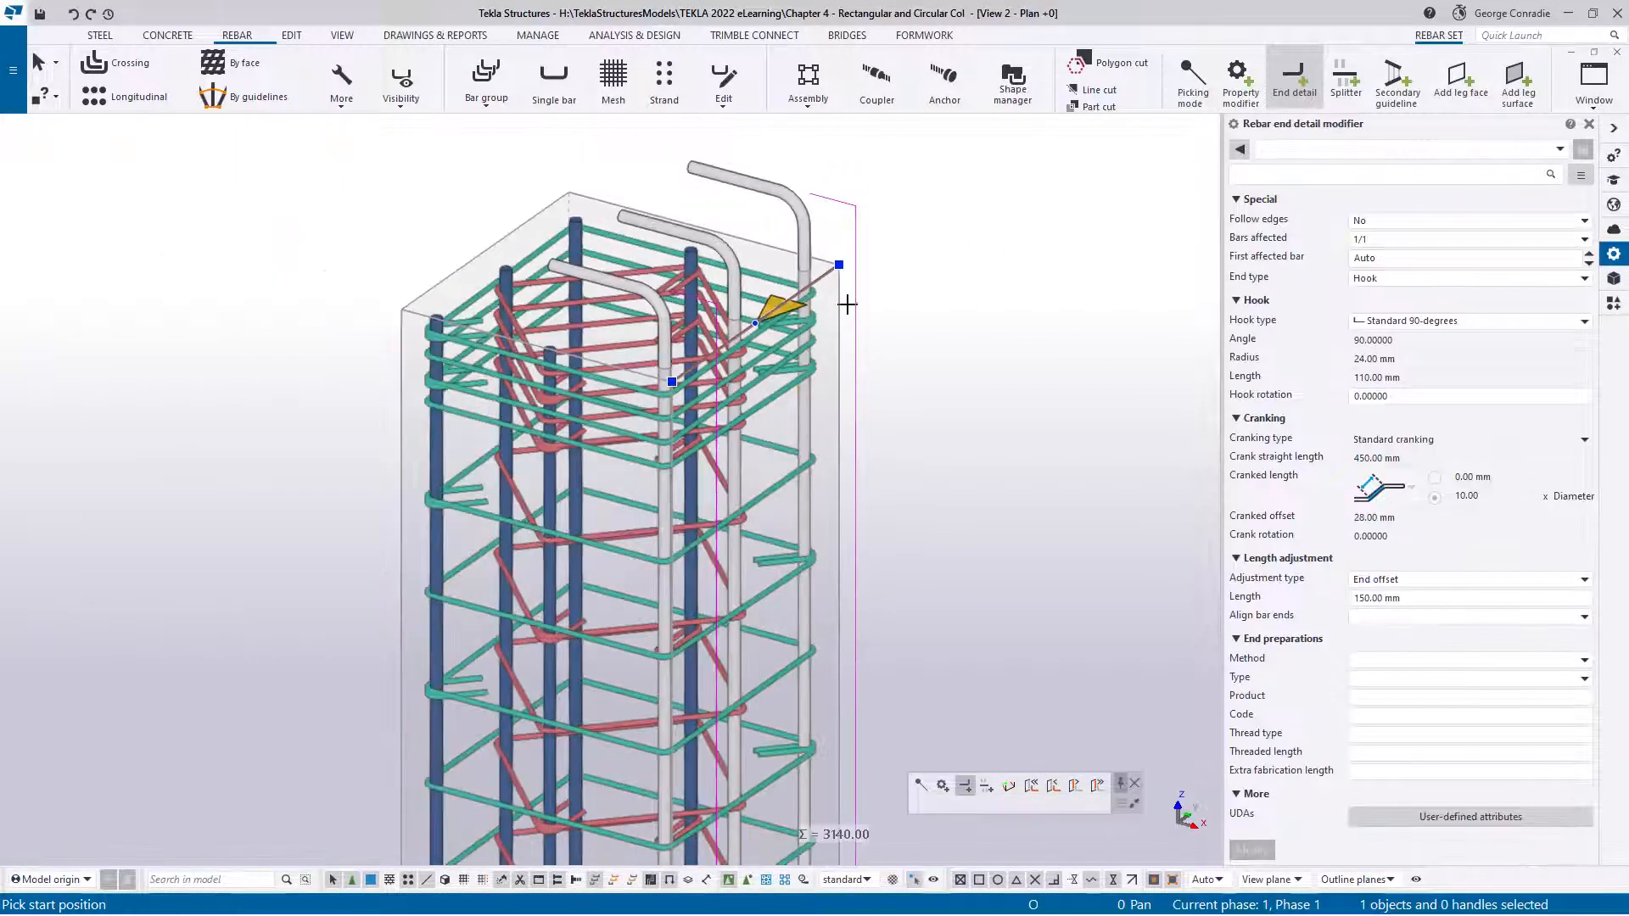
pyautogui.rightClick(921, 276)
pyautogui.click(946, 286)
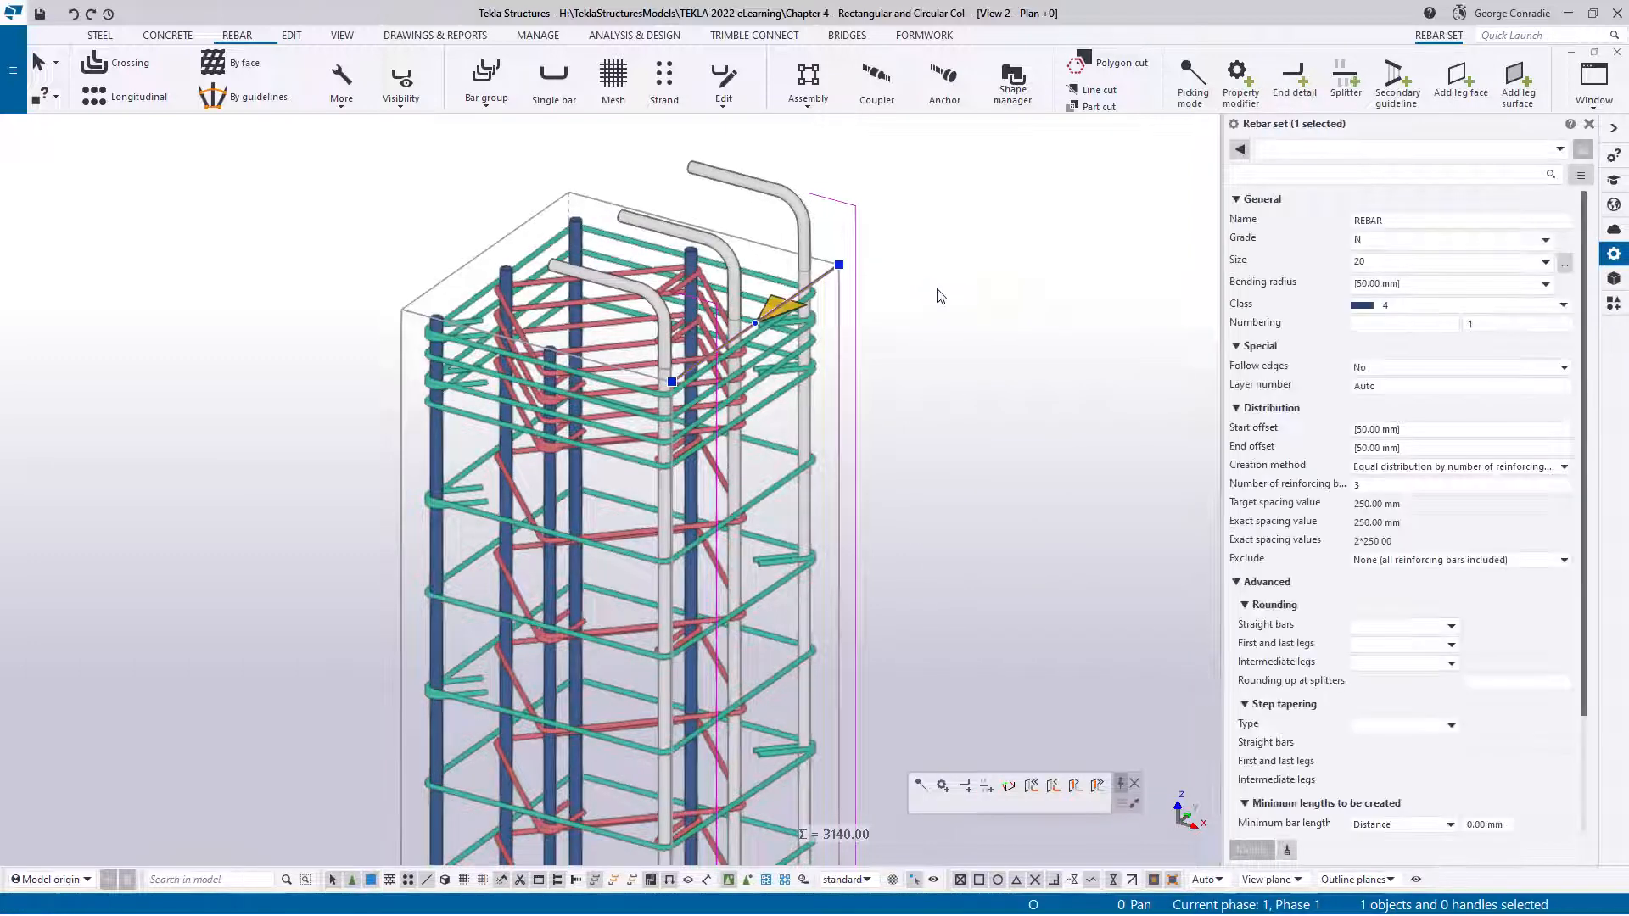
# Step: Set the hook rotation of the three-bar set's end detail modifier to 180 so the hooks point outward from the column
pyautogui.click(825, 271)
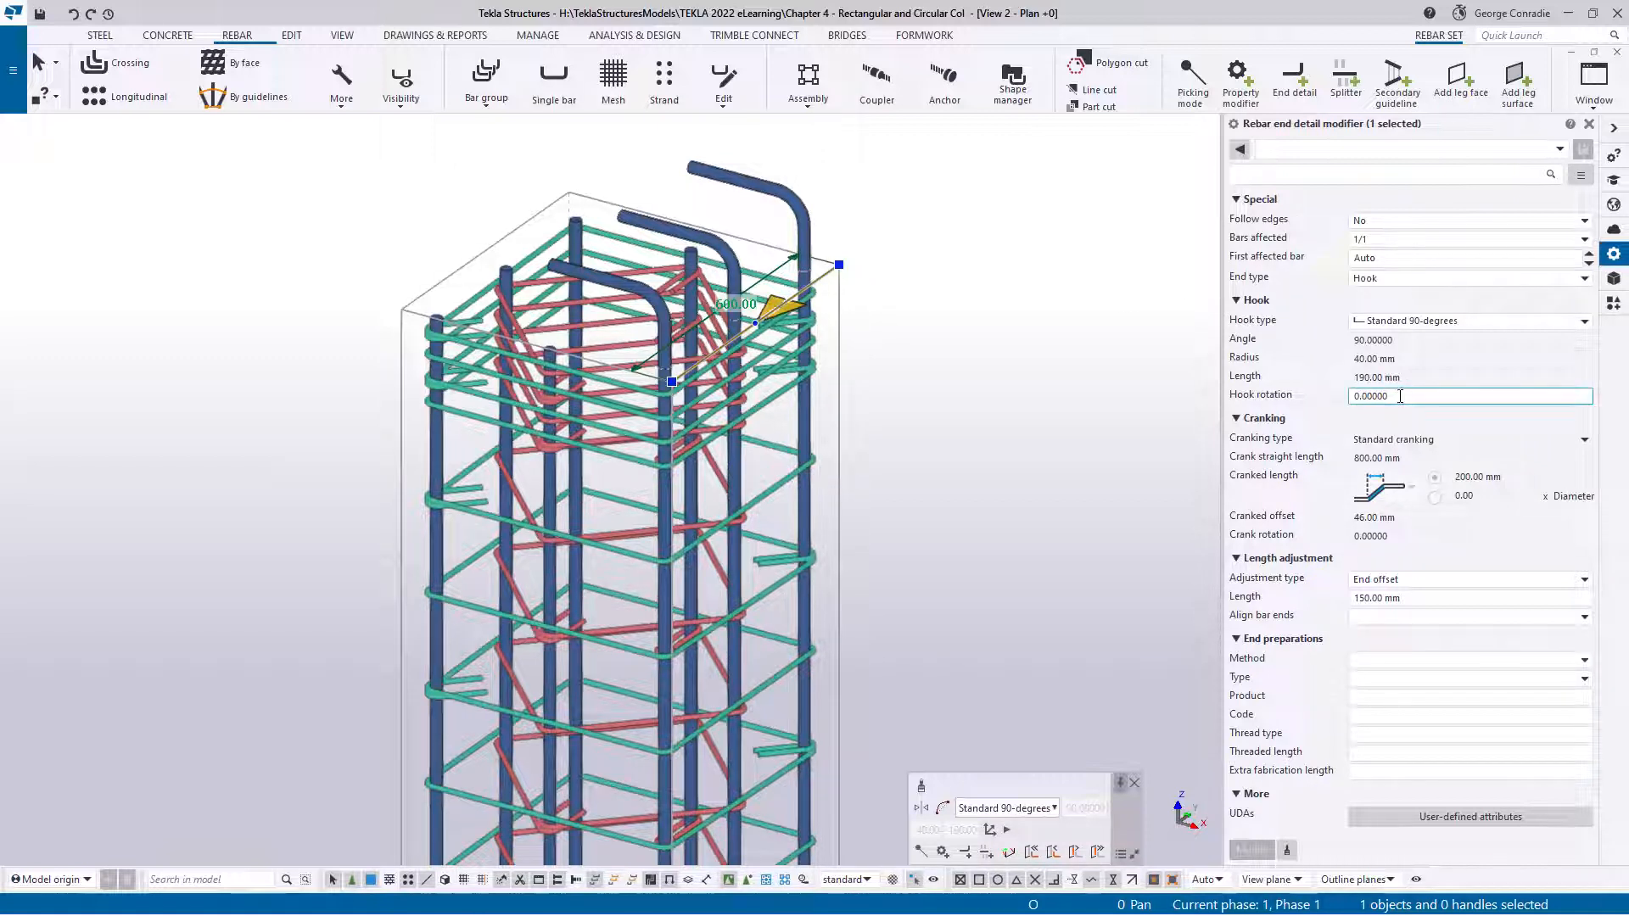
pyautogui.click(1307, 406)
pyautogui.write('180')
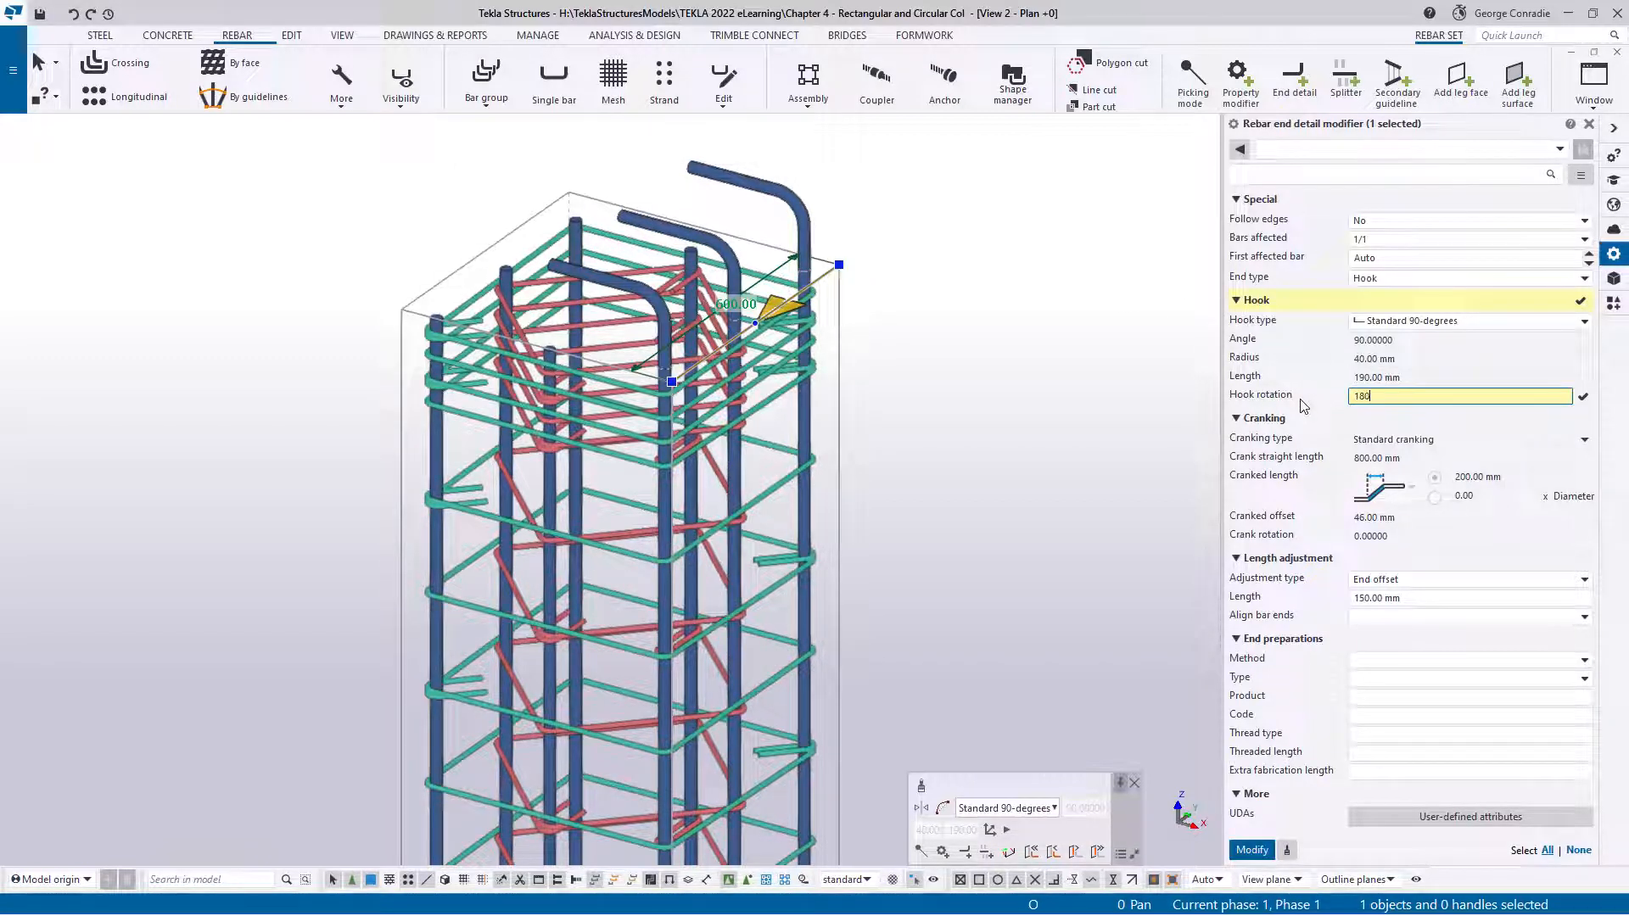
pyautogui.press('Return')
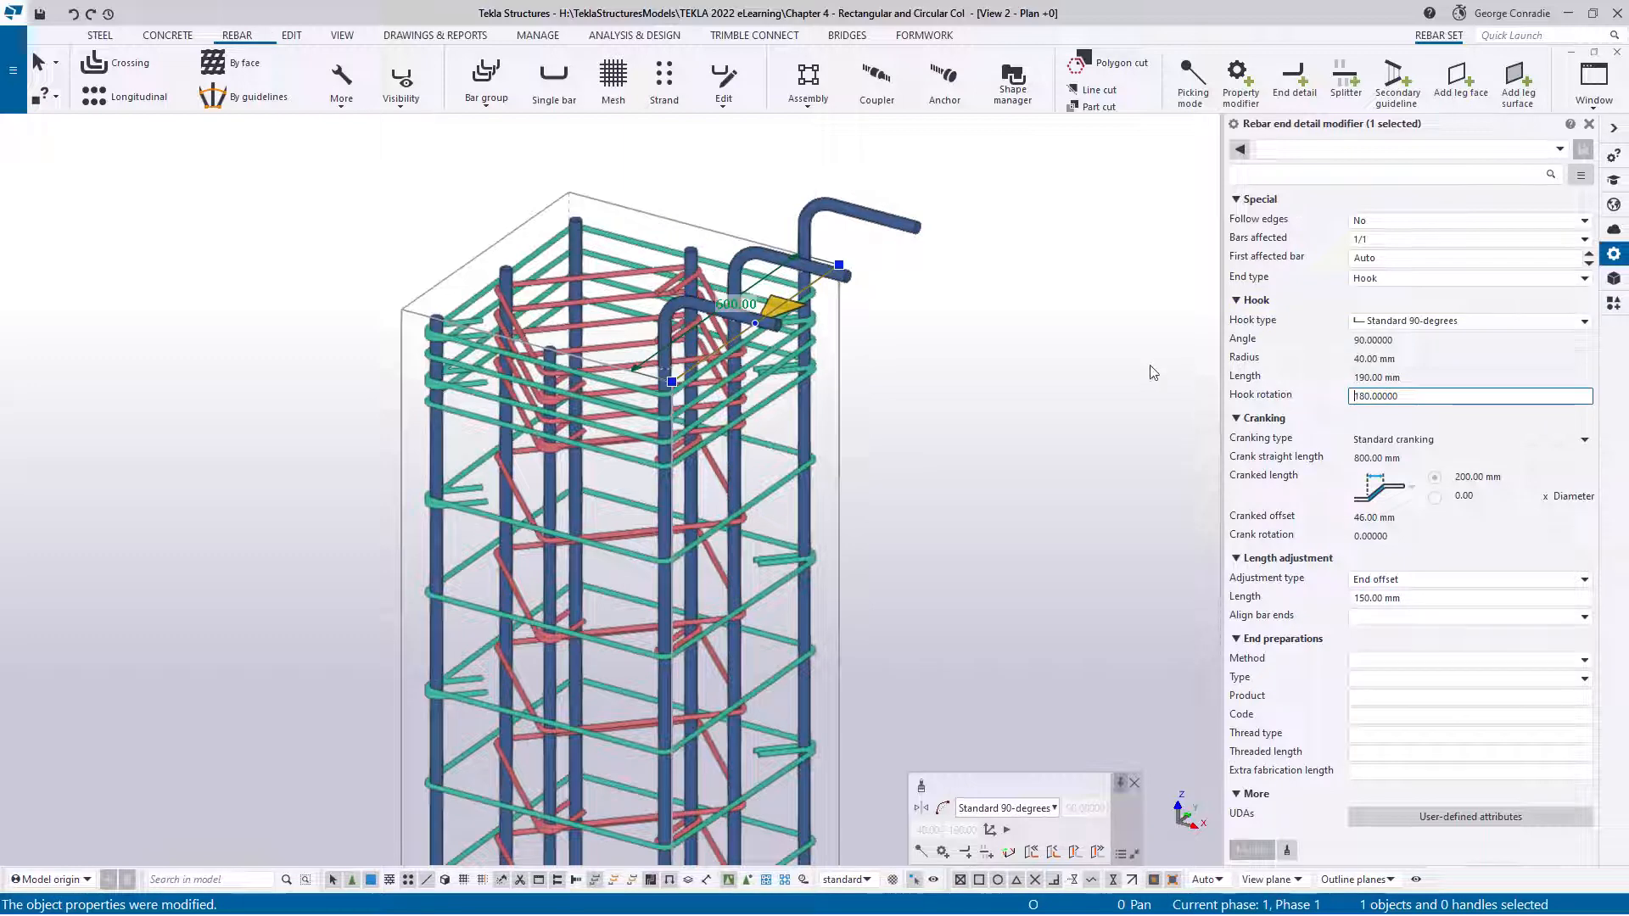
pyautogui.click(1077, 368)
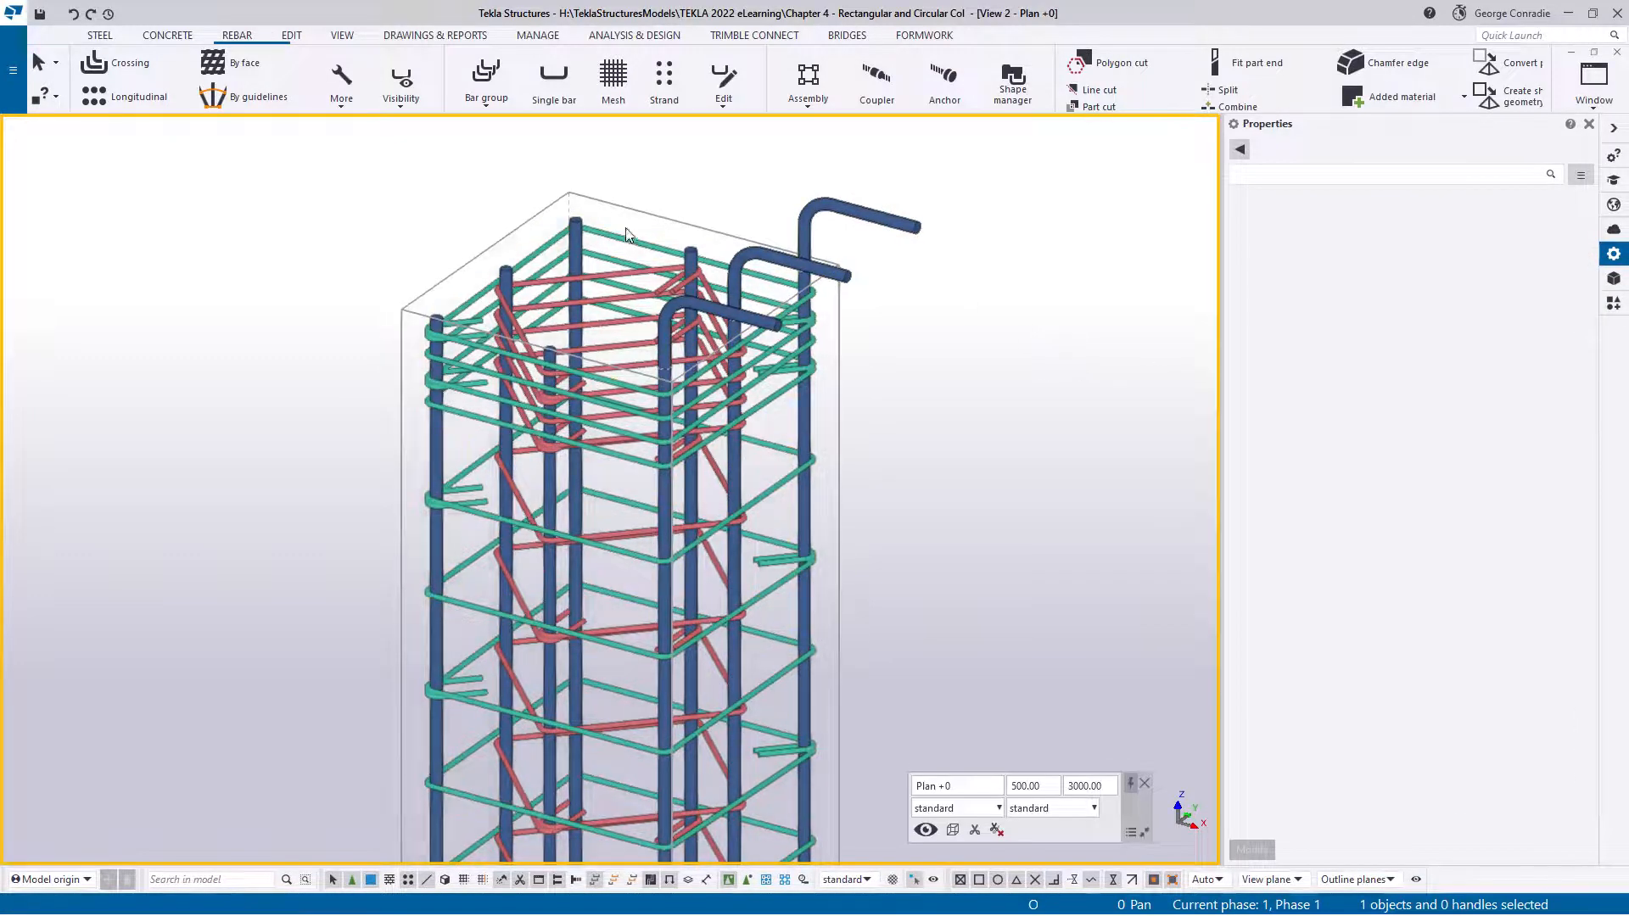
# Step: Apply the 90-degree hook end detail with 180 rotation to the top of the opposite three-bar vertical set and end the command
pyautogui.click(577, 241)
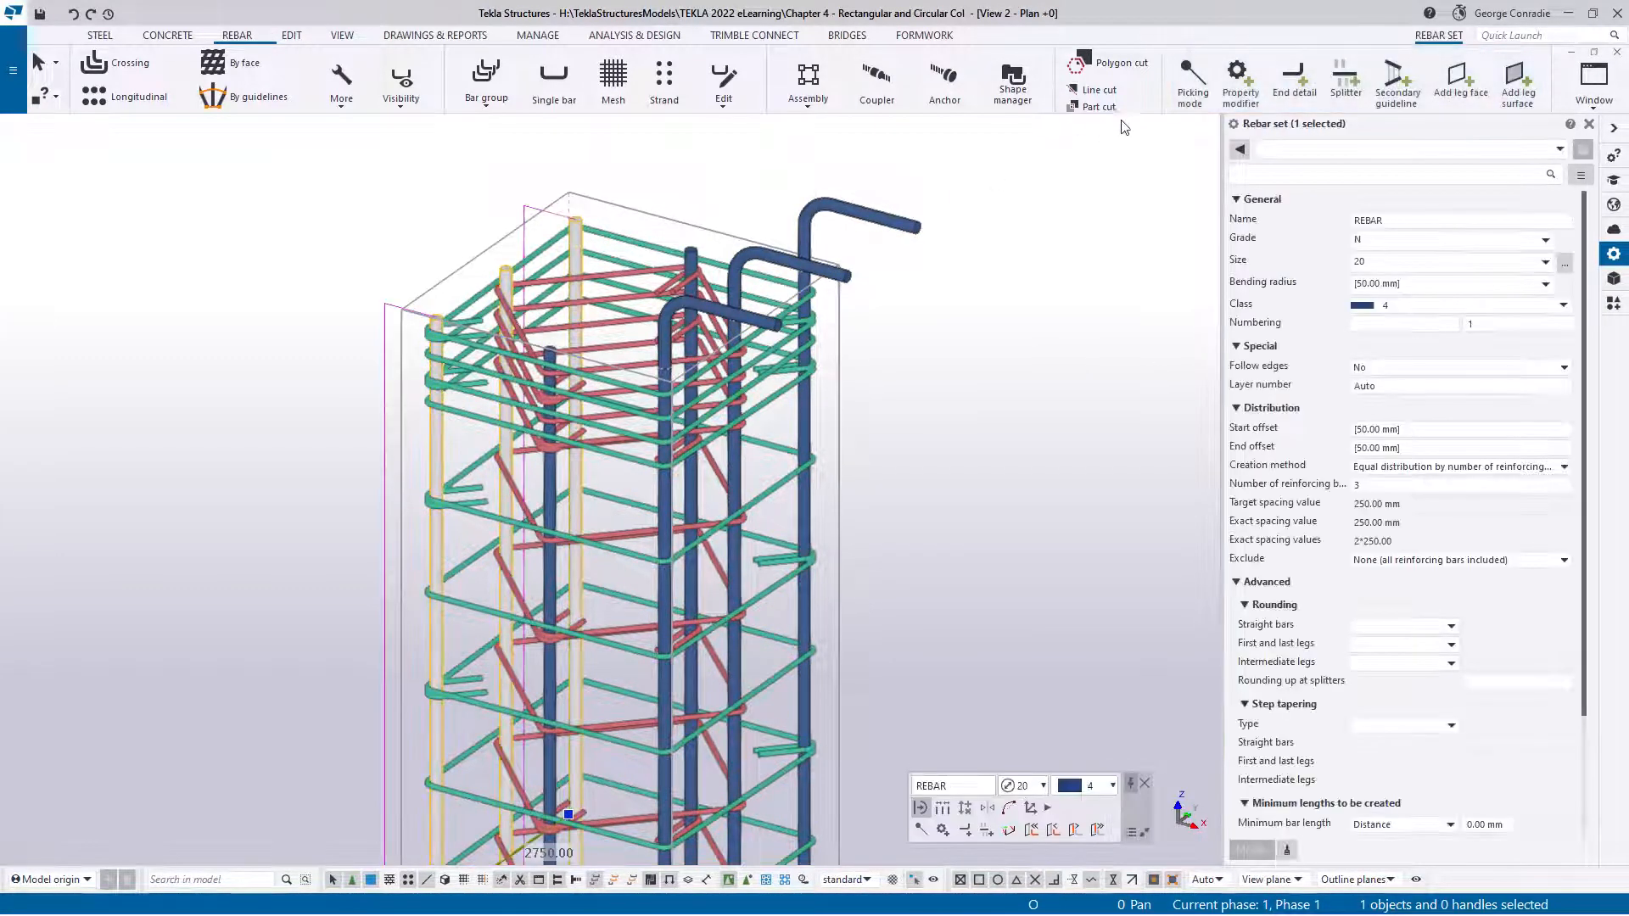
pyautogui.click(1295, 78)
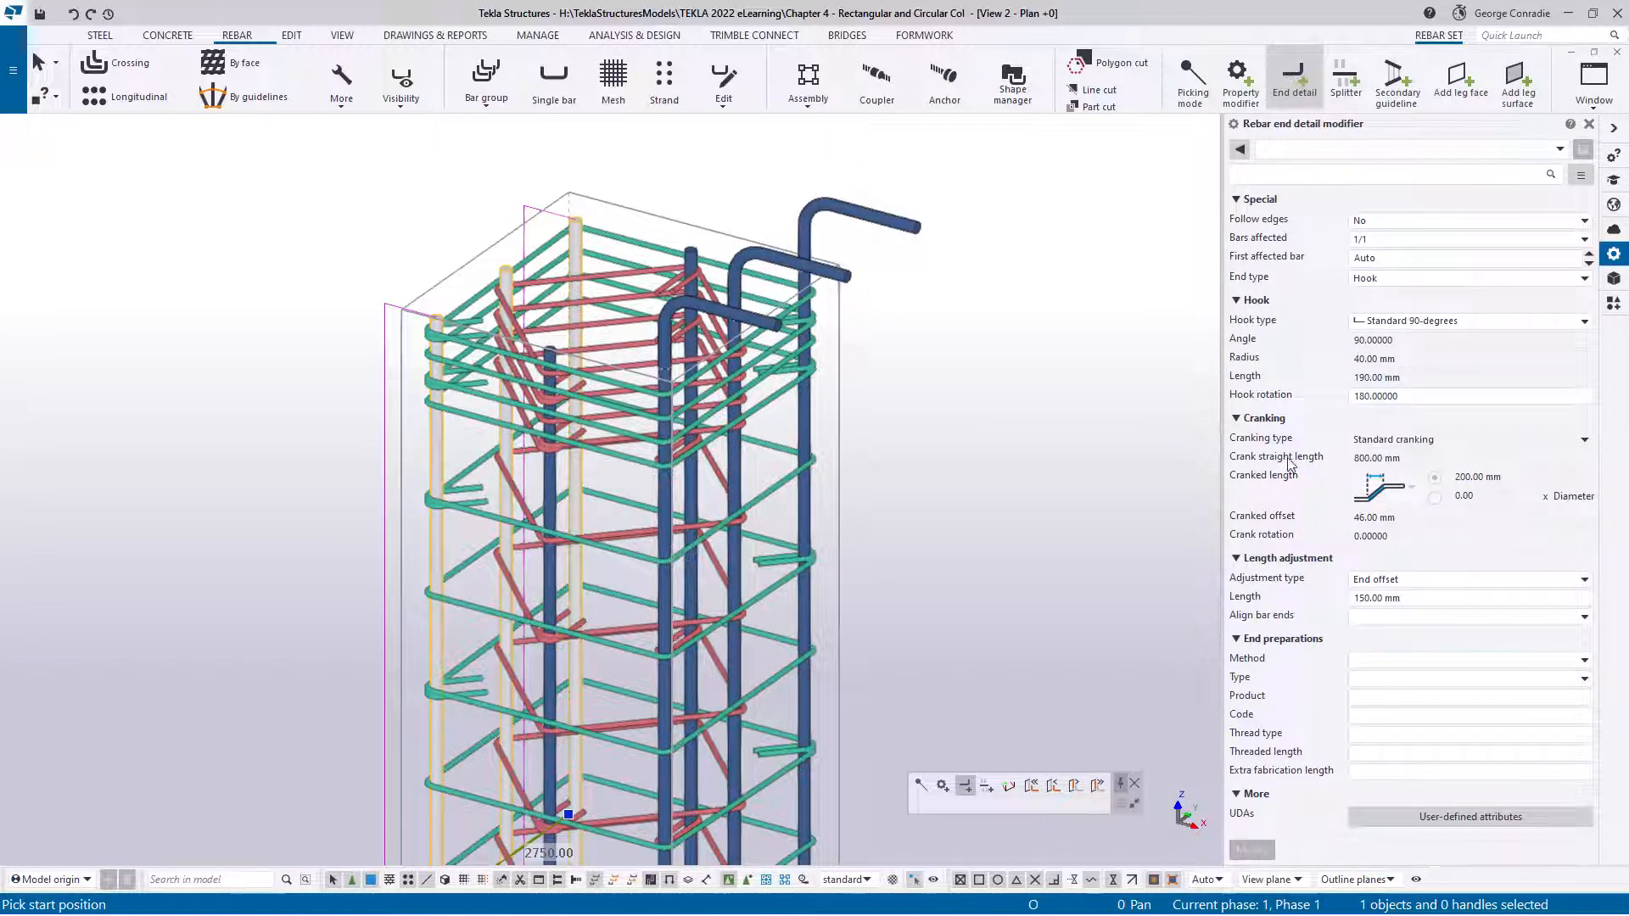
pyautogui.click(543, 208)
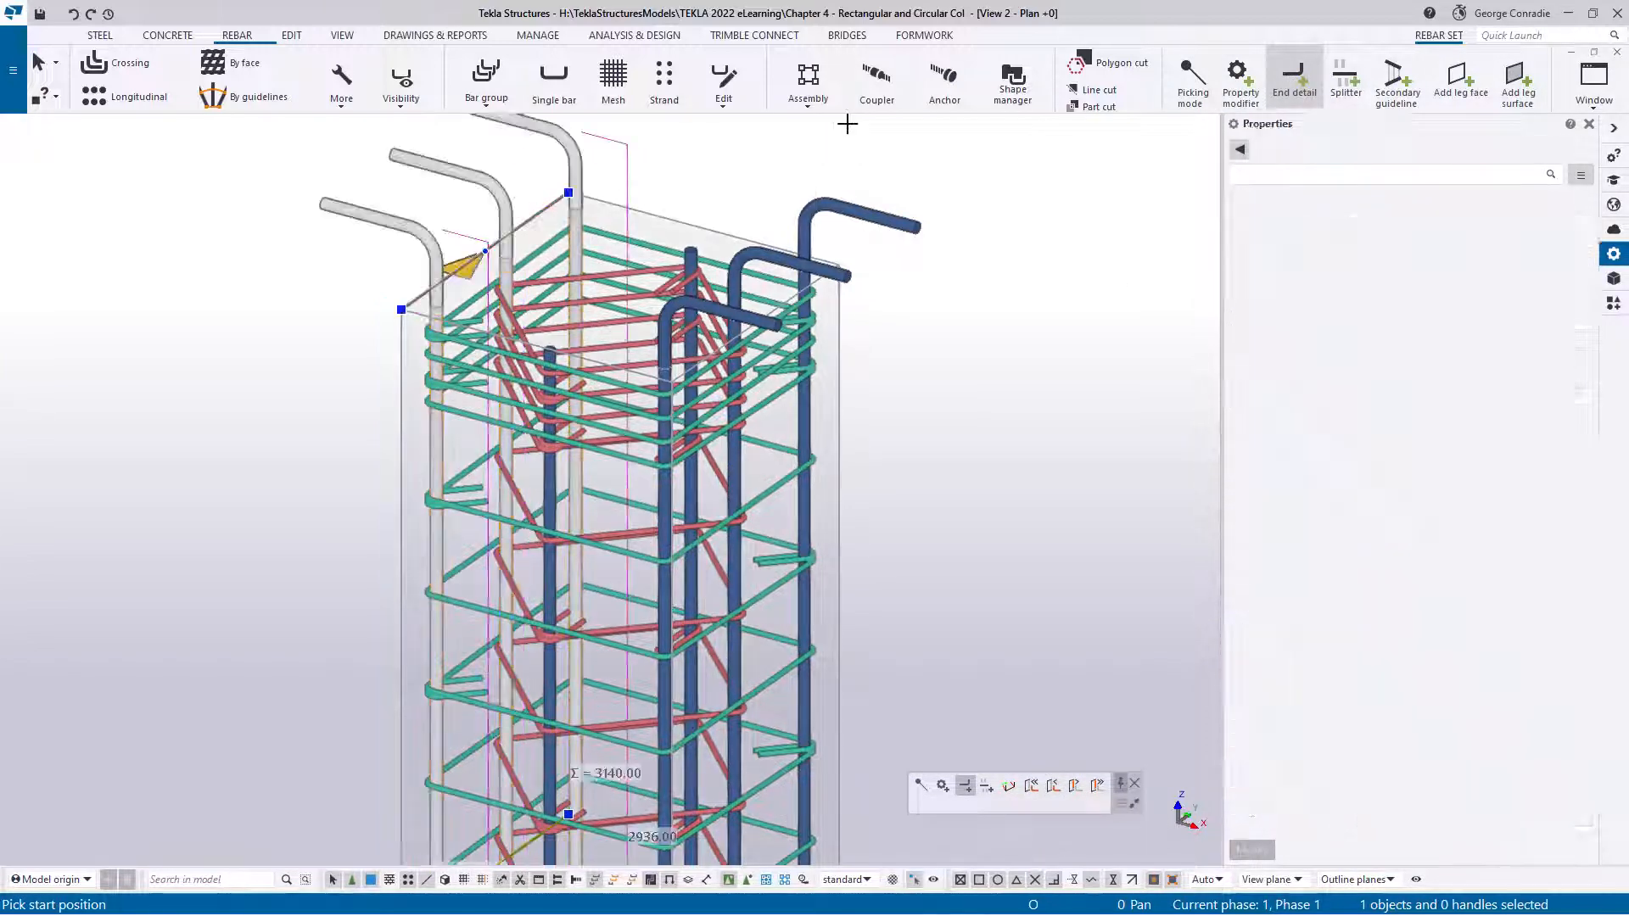
pyautogui.rightClick(843, 155)
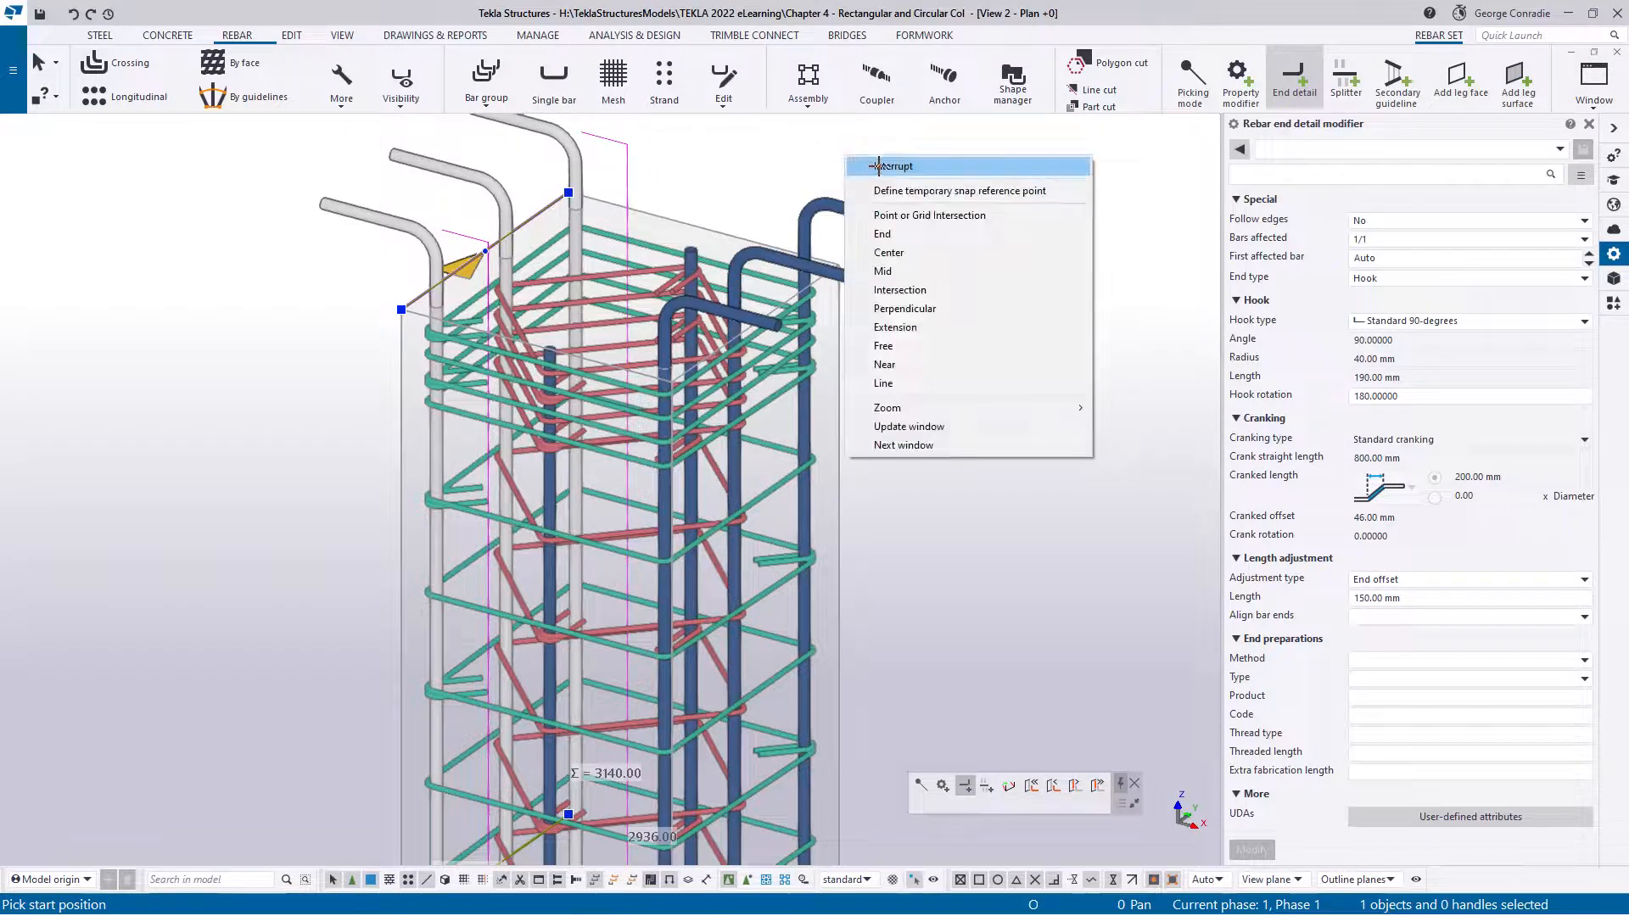
pyautogui.click(893, 166)
# Step: Apply the same hook end detail along the top edge above the single vertical bar on the rear face and end the command
pyautogui.click(691, 259)
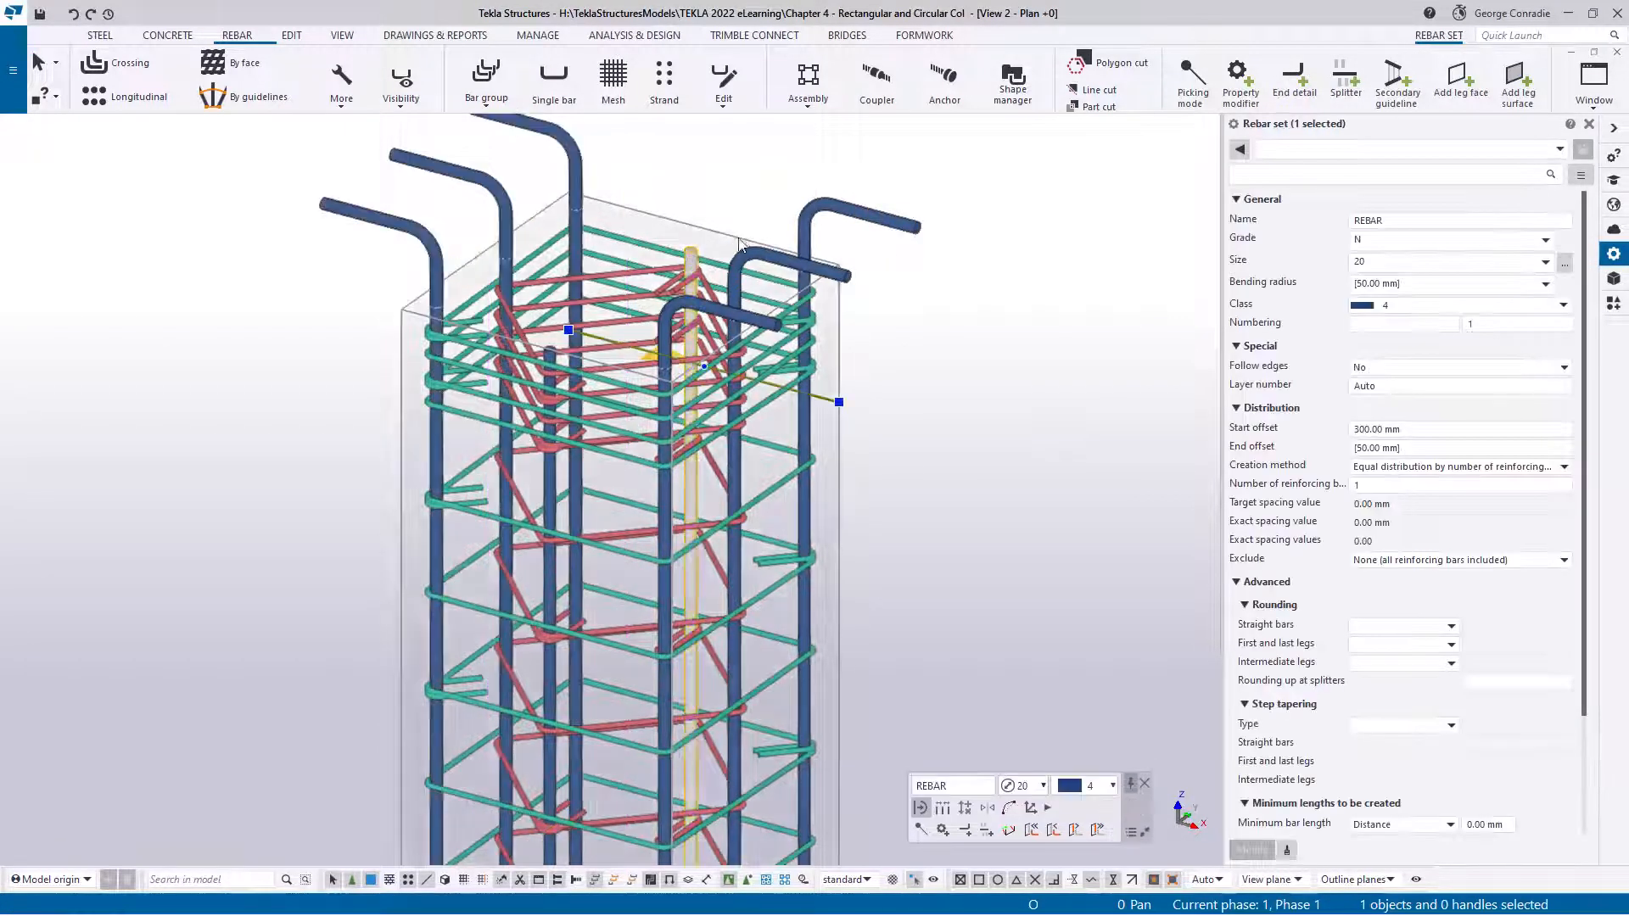
pyautogui.click(1293, 80)
pyautogui.click(739, 239)
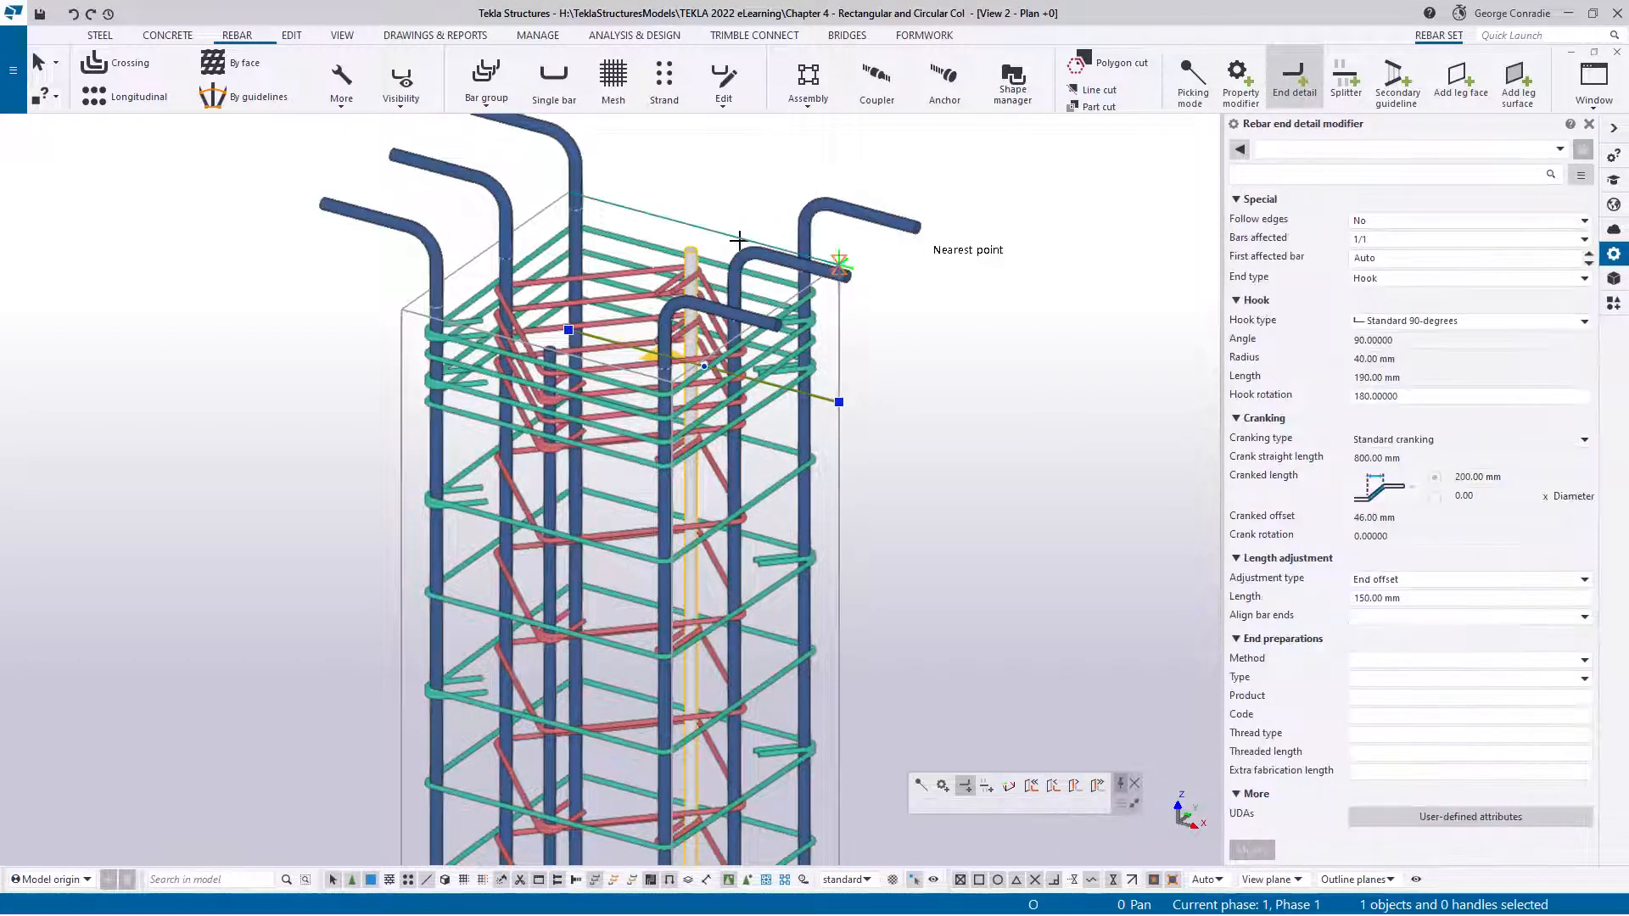
pyautogui.click(840, 264)
pyautogui.rightClick(992, 217)
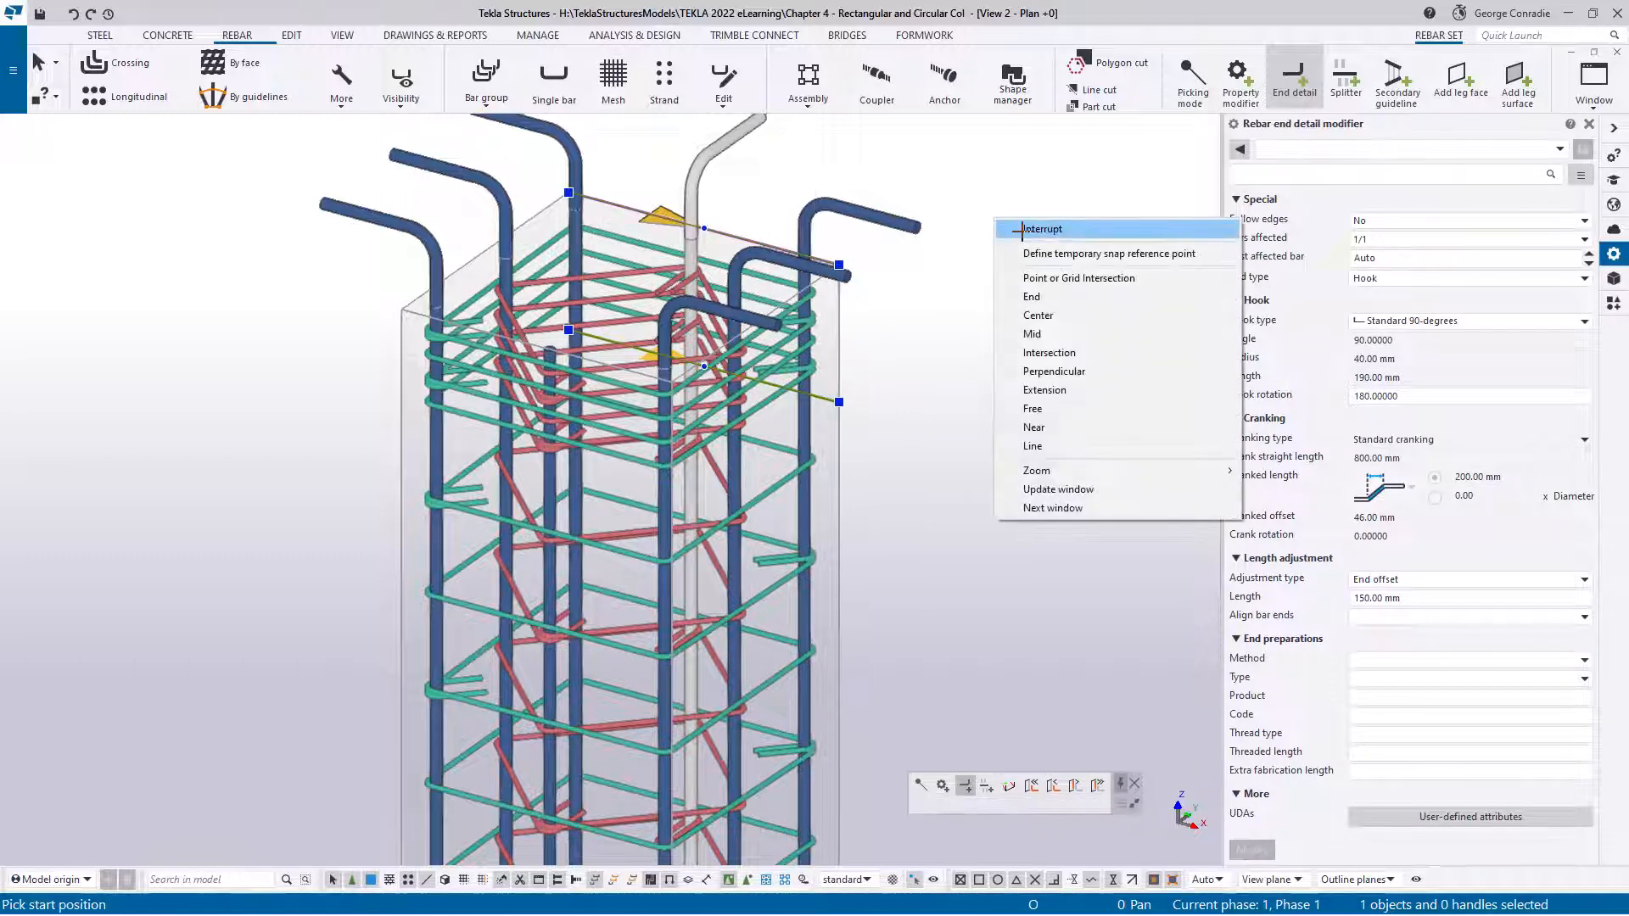
pyautogui.click(1033, 225)
# Step: Apply the same hook end detail along the top edge above the single vertical bar on the front face and end the command
pyautogui.click(546, 492)
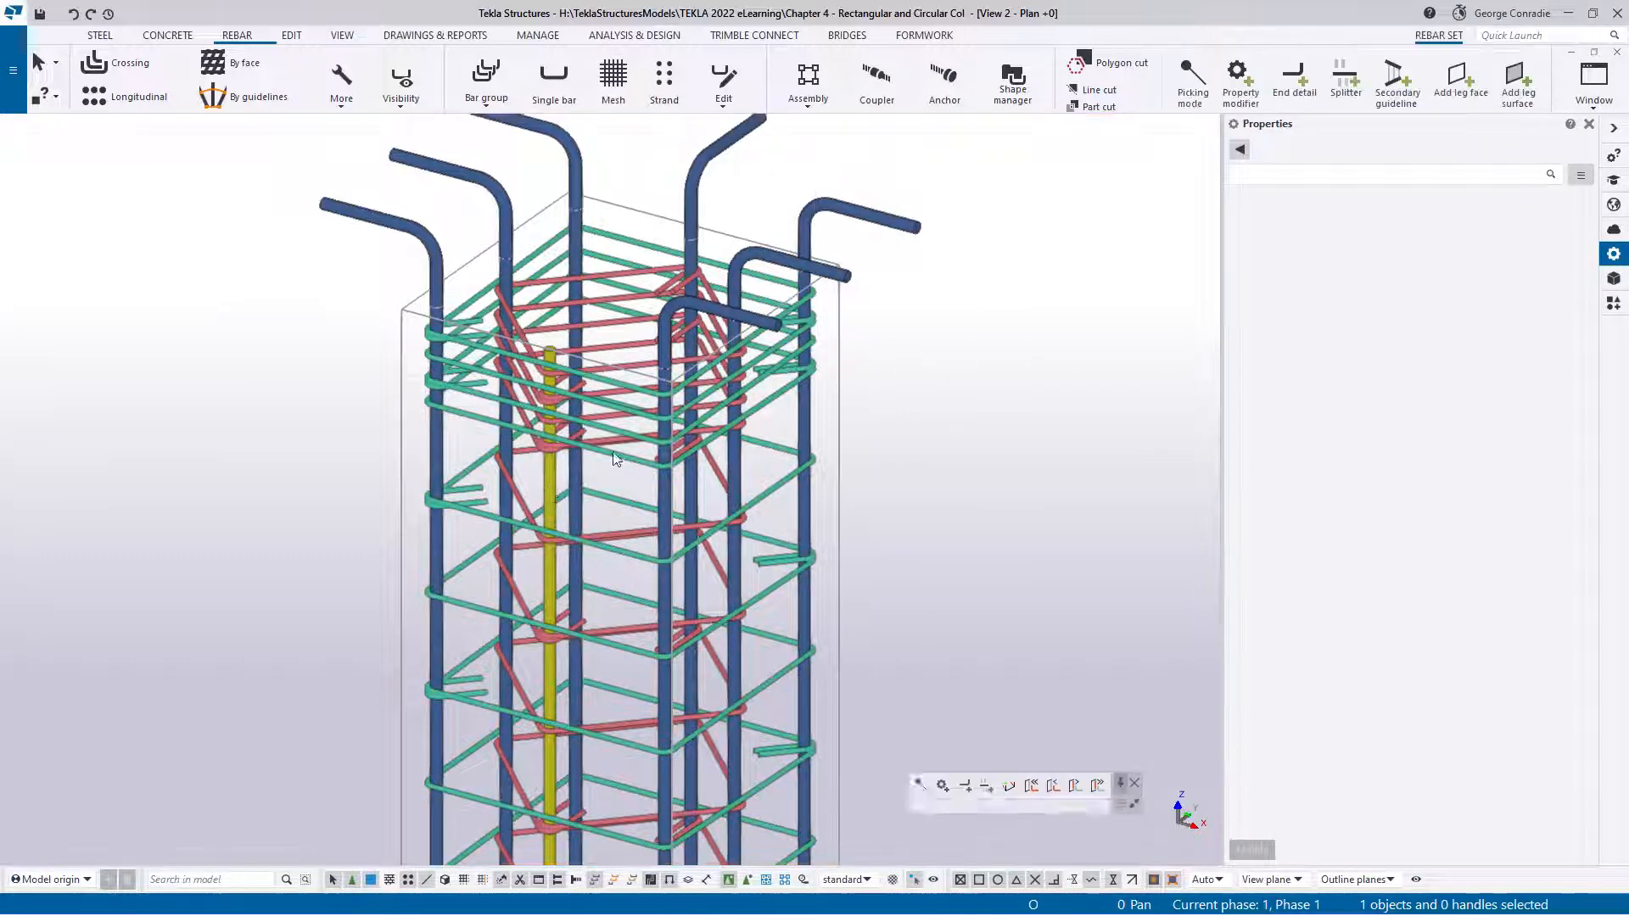
pyautogui.click(406, 311)
pyautogui.click(672, 382)
pyautogui.rightClick(928, 225)
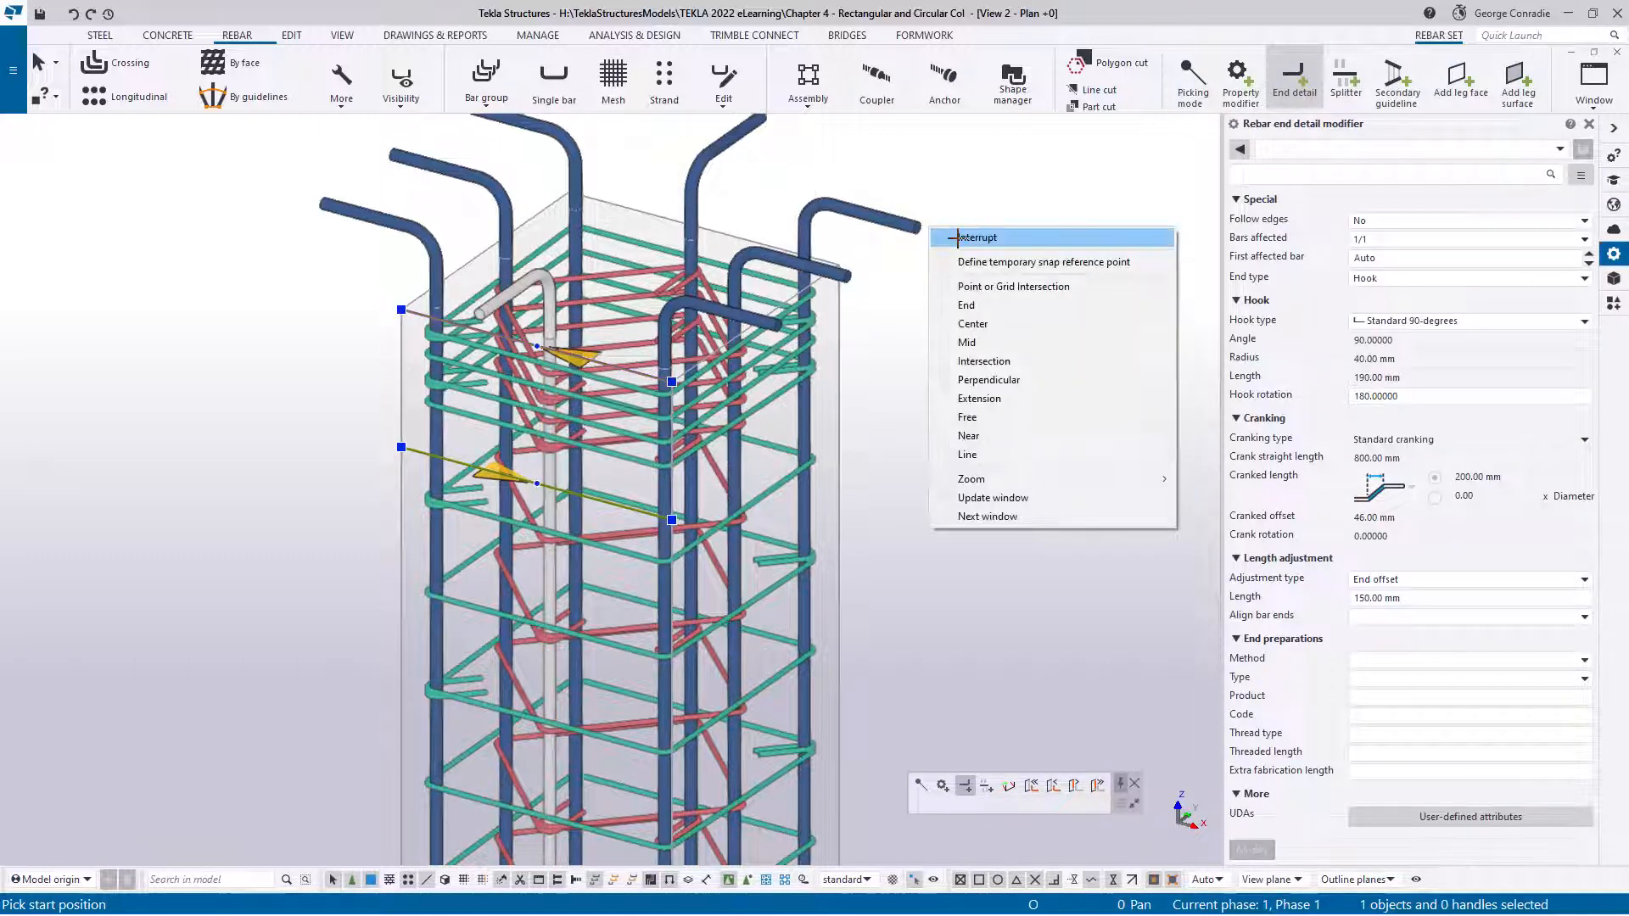
pyautogui.click(967, 239)
# Step: Deselect the rebar set and fit the Plan +0 view's work area to the entire model
pyautogui.scroll(-5, 956, 240)
pyautogui.moveTo(1113, 296); pyautogui.dragTo(632, 324, button='middle')
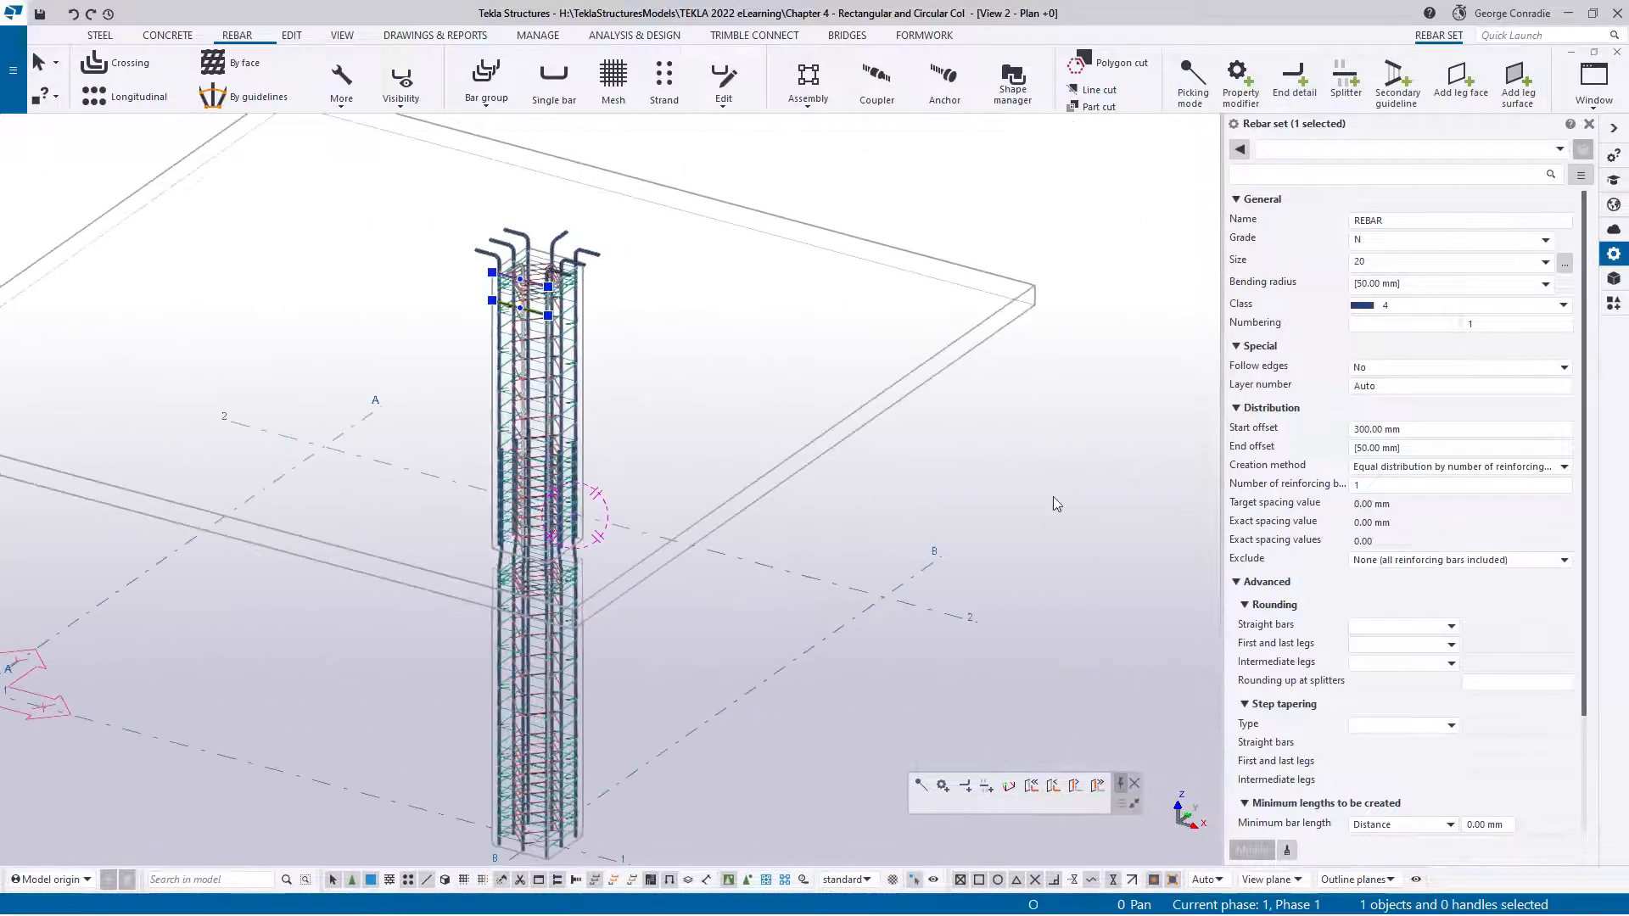
pyautogui.click(1052, 496)
pyautogui.keyDown('ctrl'); pyautogui.moveTo(555, 505); pyautogui.dragTo(702, 469, button='middle'); pyautogui.keyUp('ctrl')
pyautogui.rightClick(792, 446)
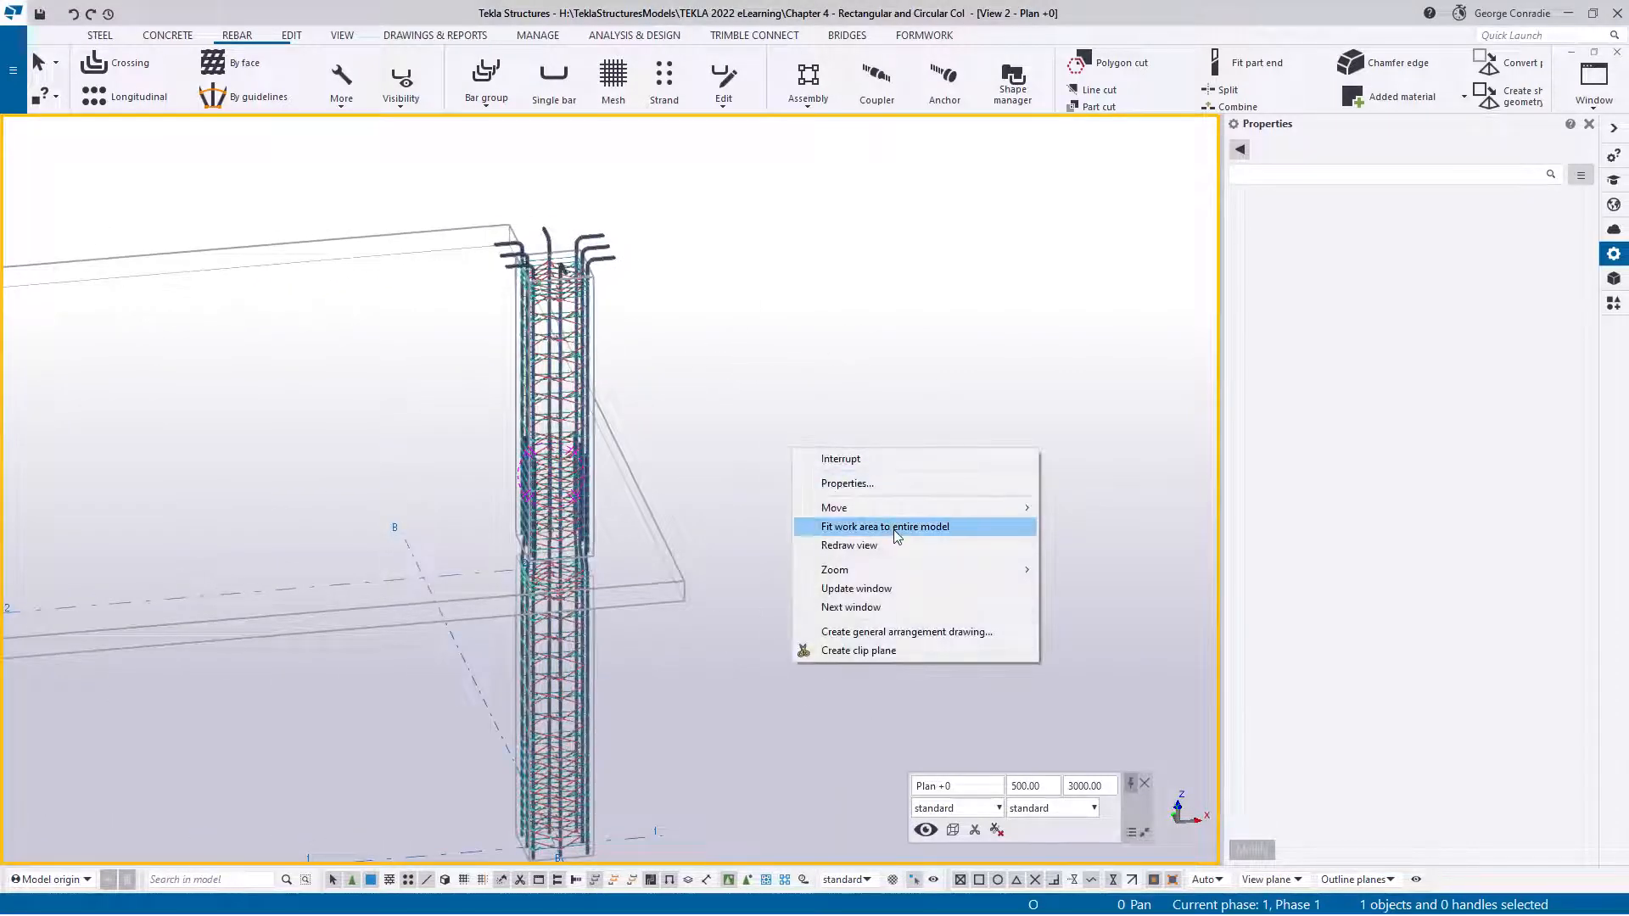
pyautogui.click(894, 529)
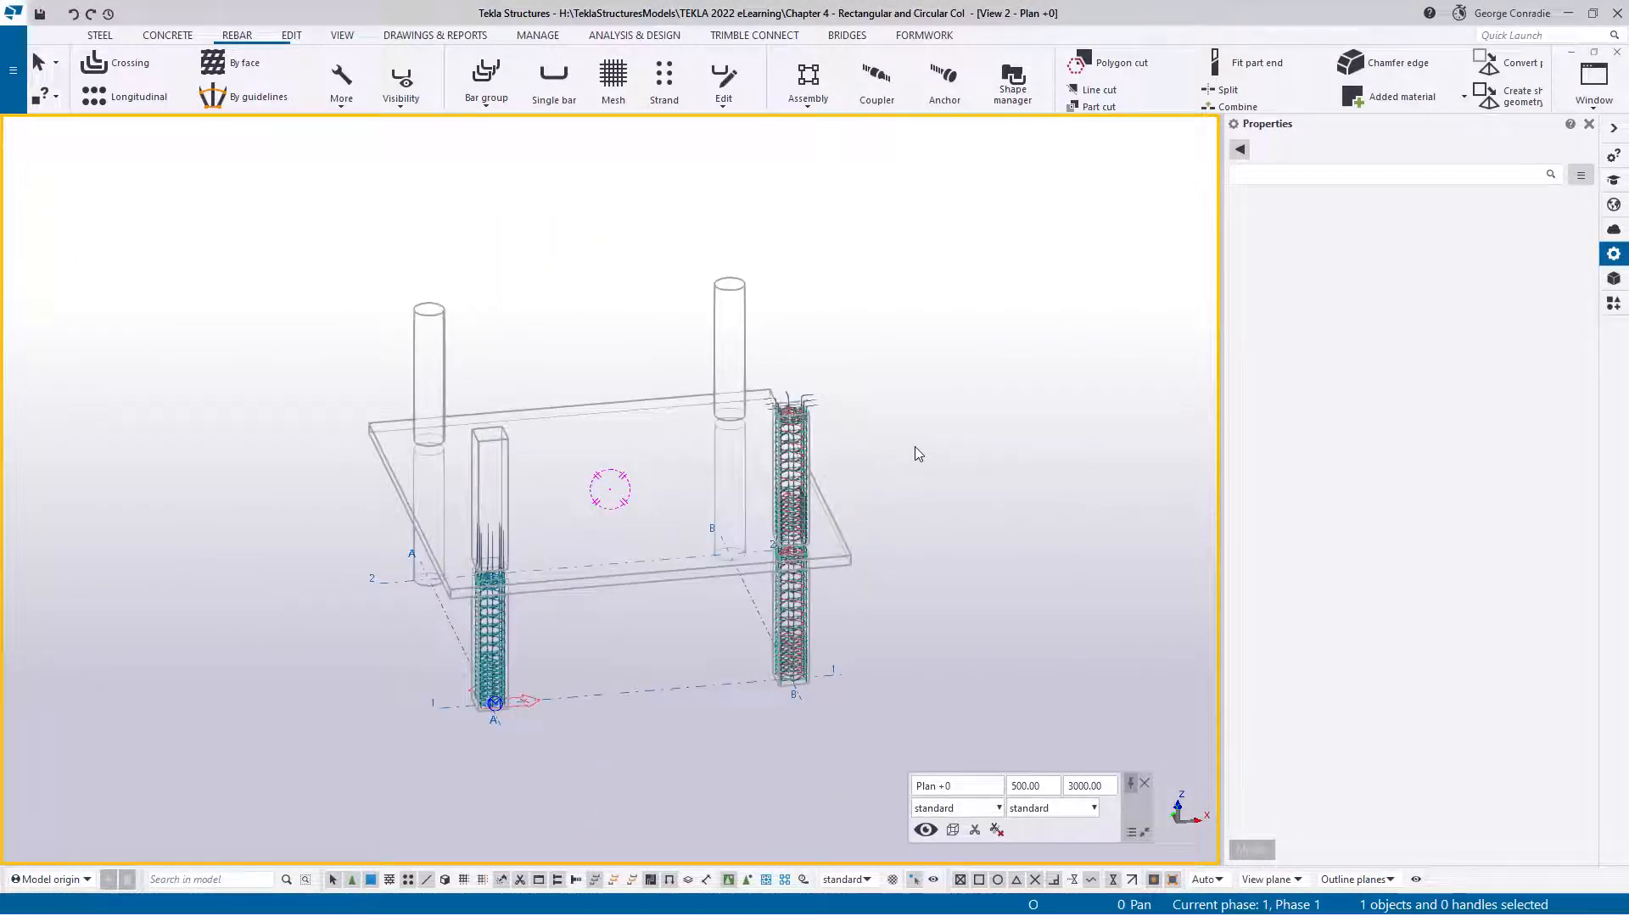
# Step: Close the Elevation Grid 1 view and the Plan +0 view, leaving the 3d-Rendered view open
pyautogui.hotkey('ctrl', 'Tab')
pyautogui.hotkey('ctrl', 'Tab')
pyautogui.scroll(-3, 914, 445)
pyautogui.rightClick(913, 446)
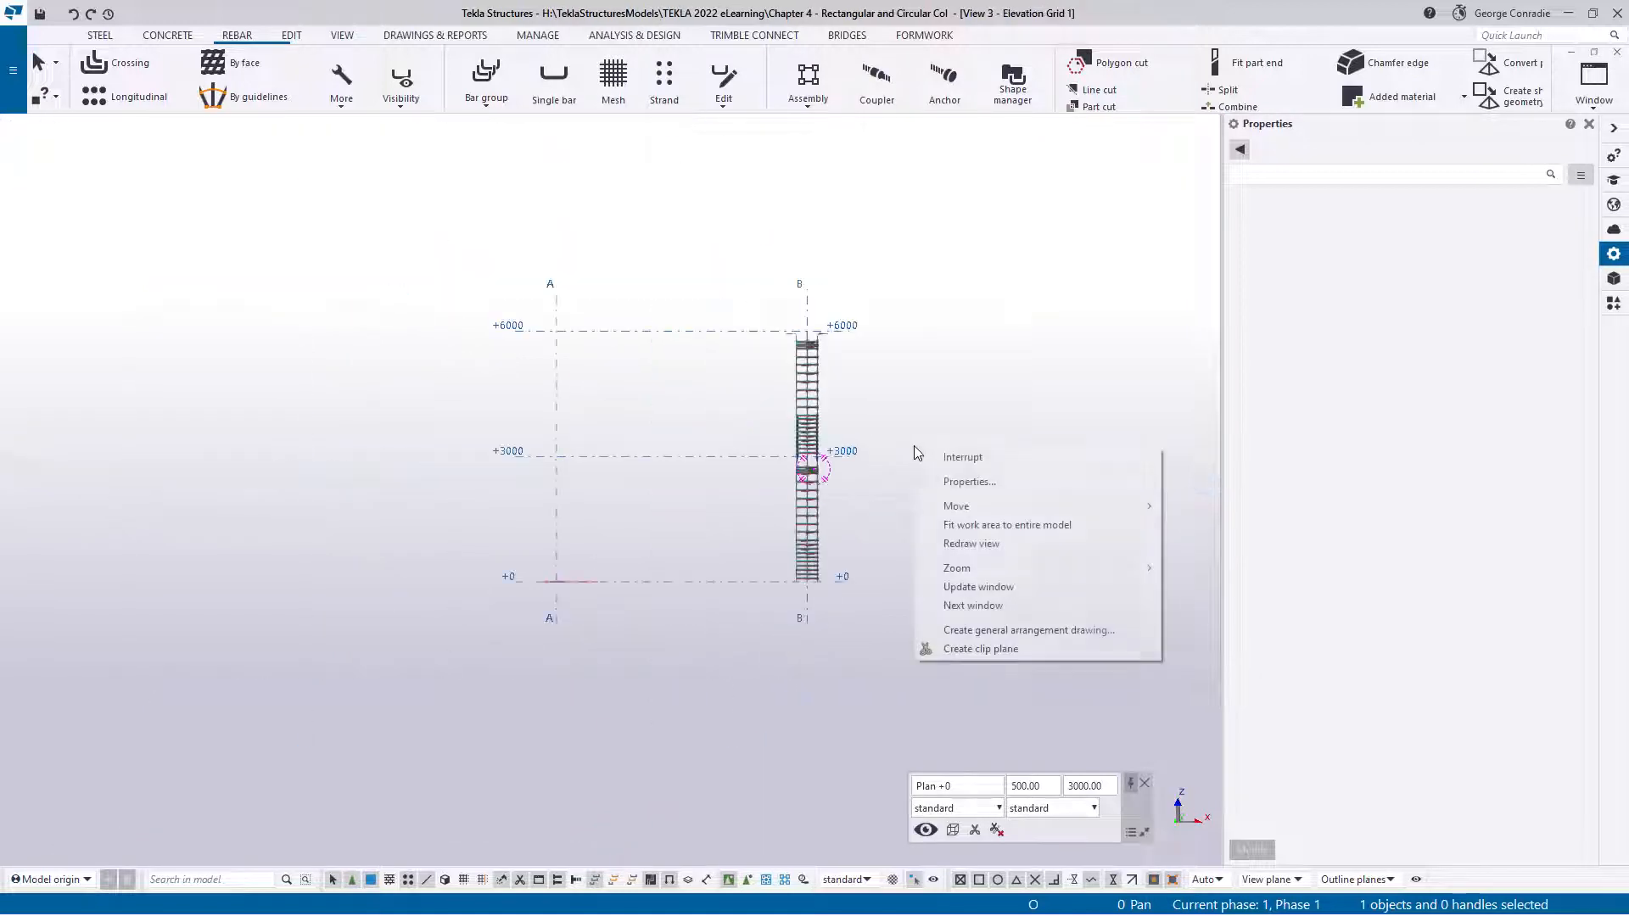
pyautogui.click(1615, 53)
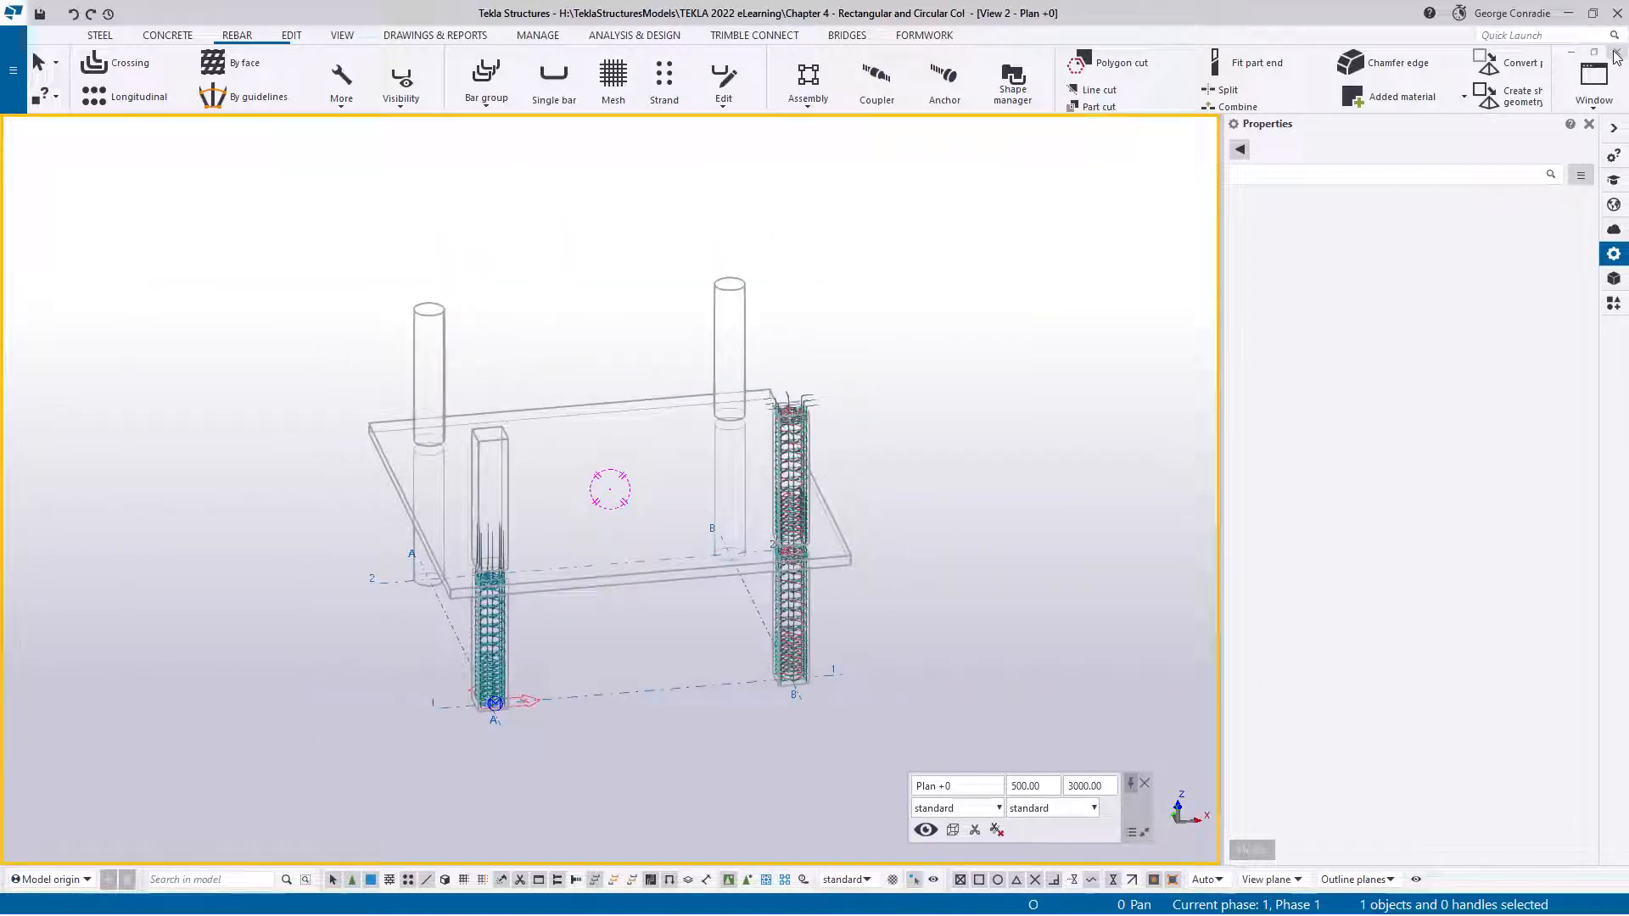
pyautogui.click(1616, 53)
# Step: Fit the 3d-Rendered view's work area to the entire model and switch it from plane to 3D display
pyautogui.scroll(-5, 1020, 386)
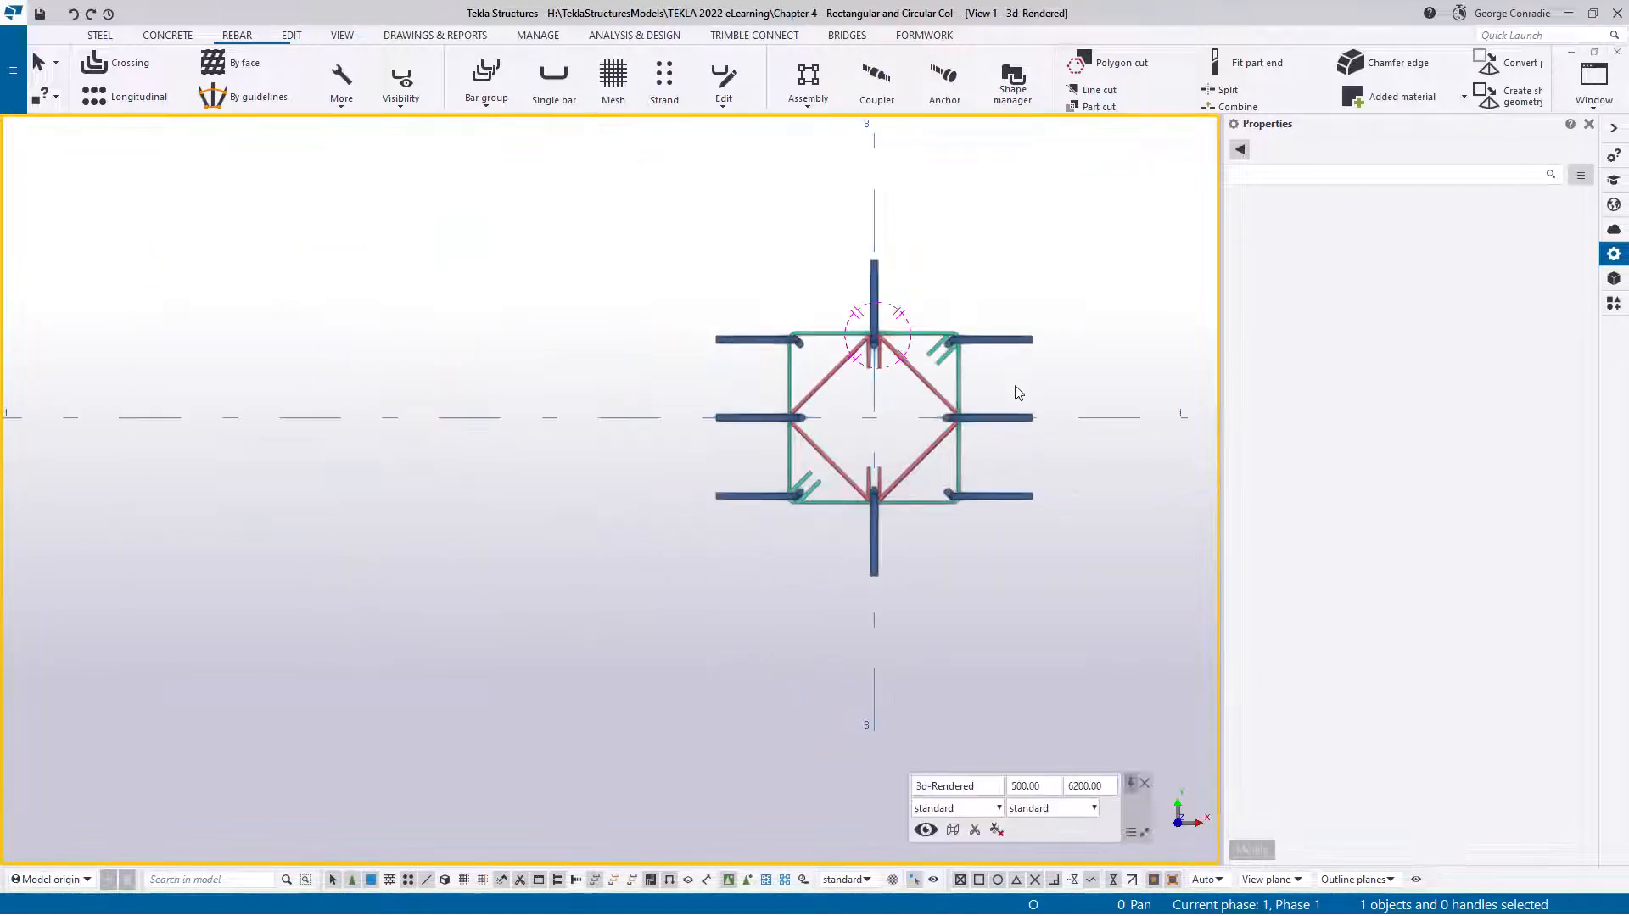
pyautogui.moveTo(1019, 389); pyautogui.dragTo(798, 533, button='middle')
pyautogui.rightClick(889, 519)
pyautogui.click(981, 594)
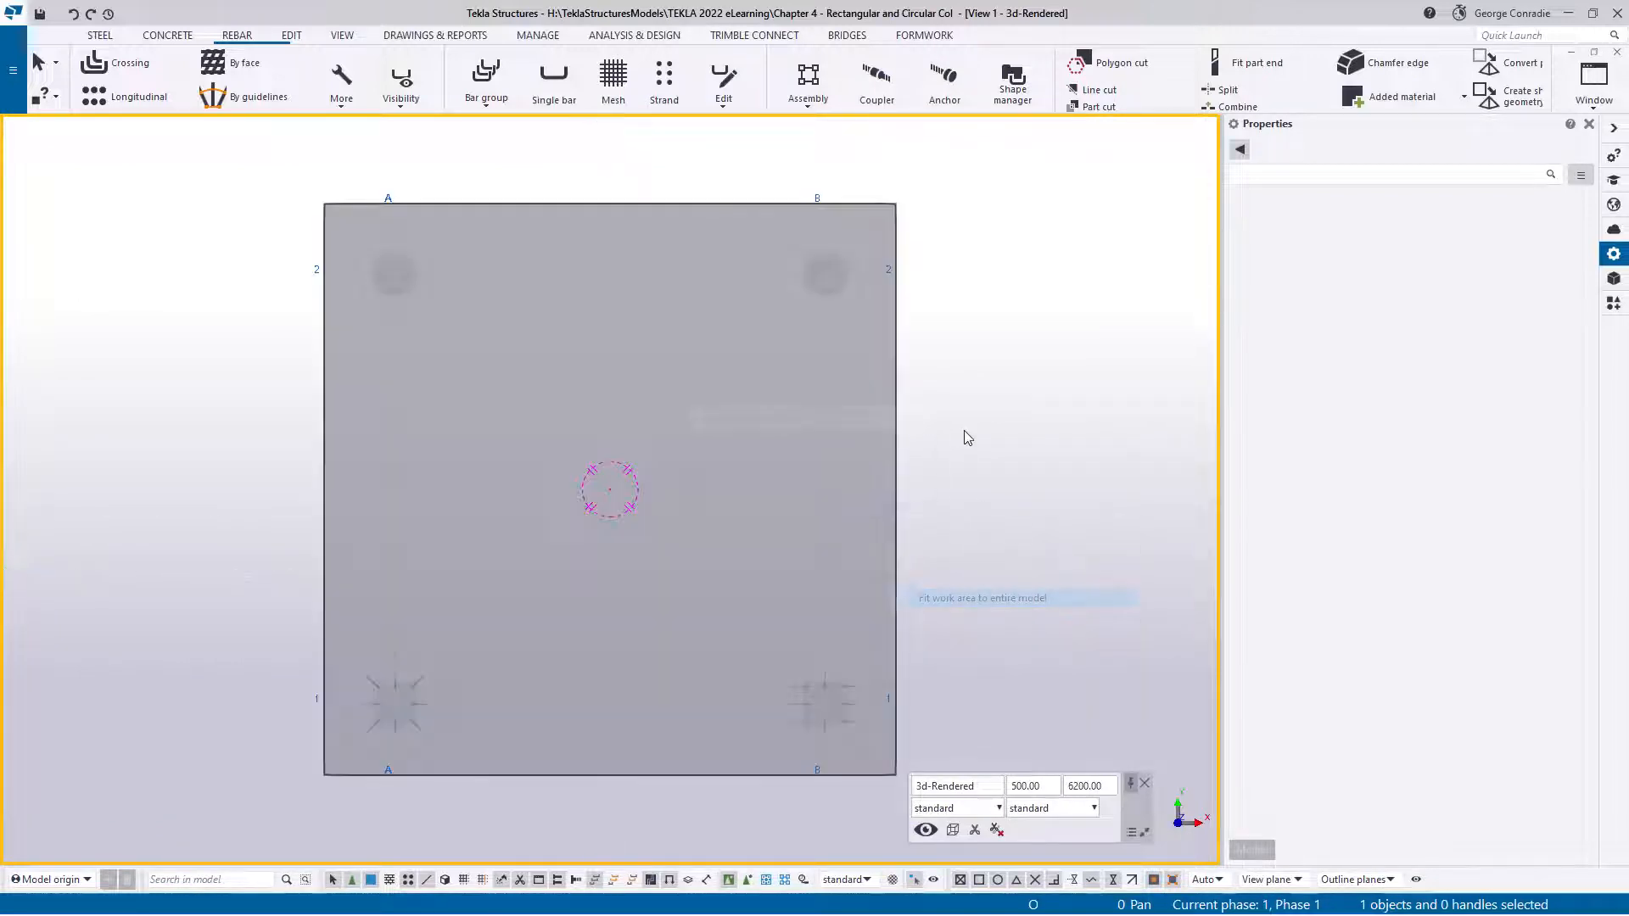
pyautogui.hotkey('ctrl', 'p')
pyautogui.scroll(8, 798, 467)
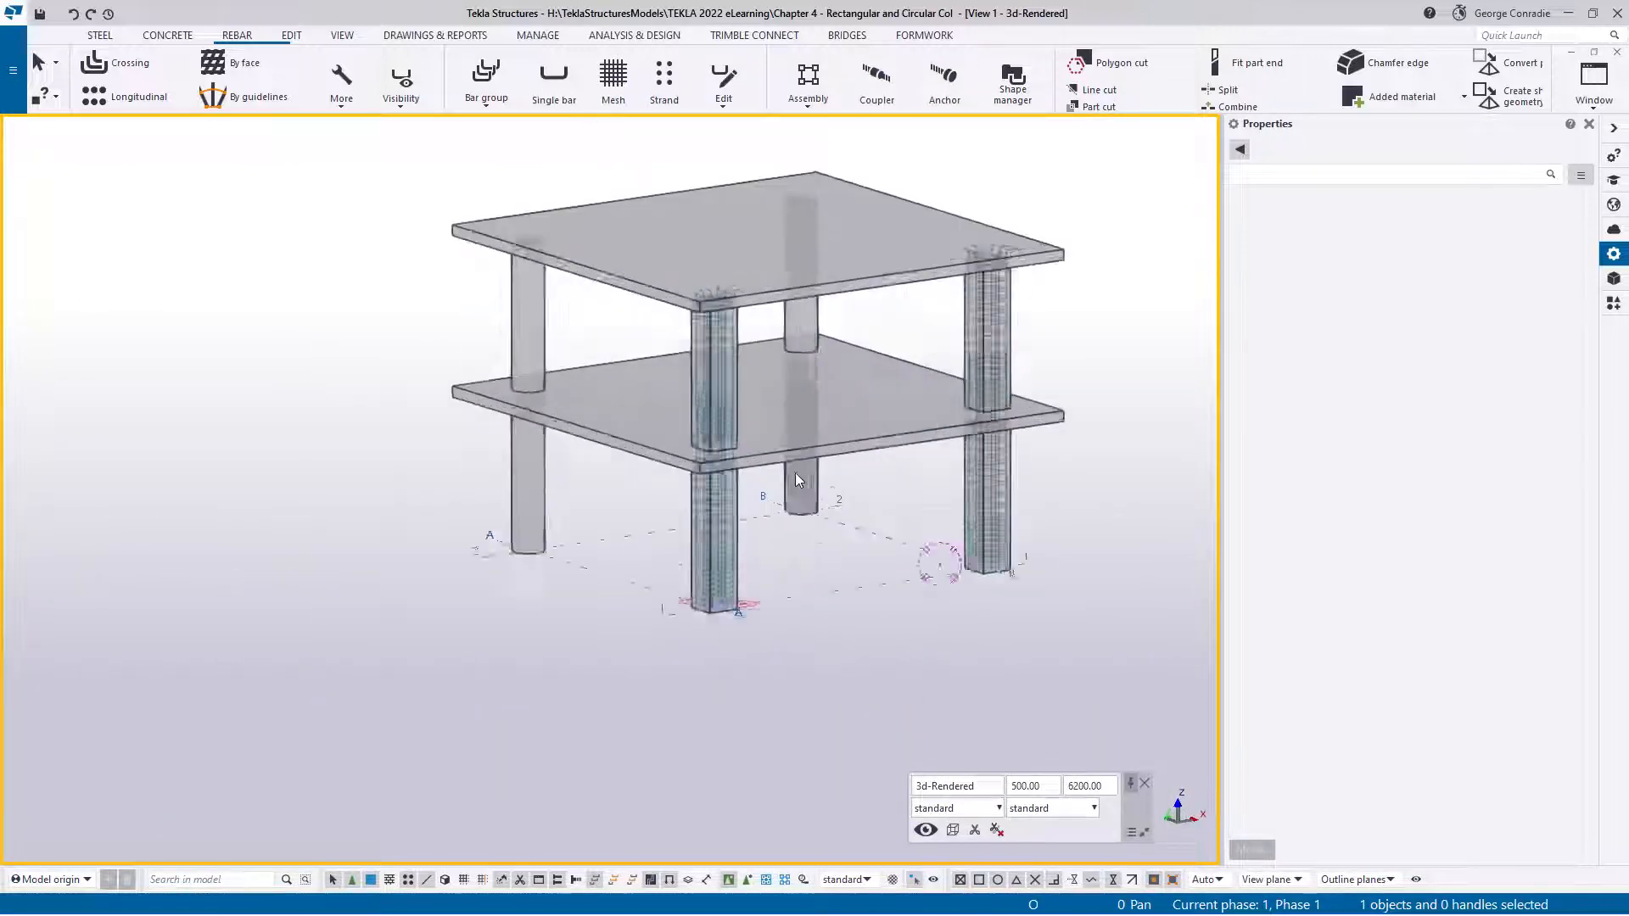
# Step: In the Rectangular column reinforcement (83) of the lower column at A-1, set the third intermediate links row to class 2 and modify it
pyautogui.scroll(10, 689, 586)
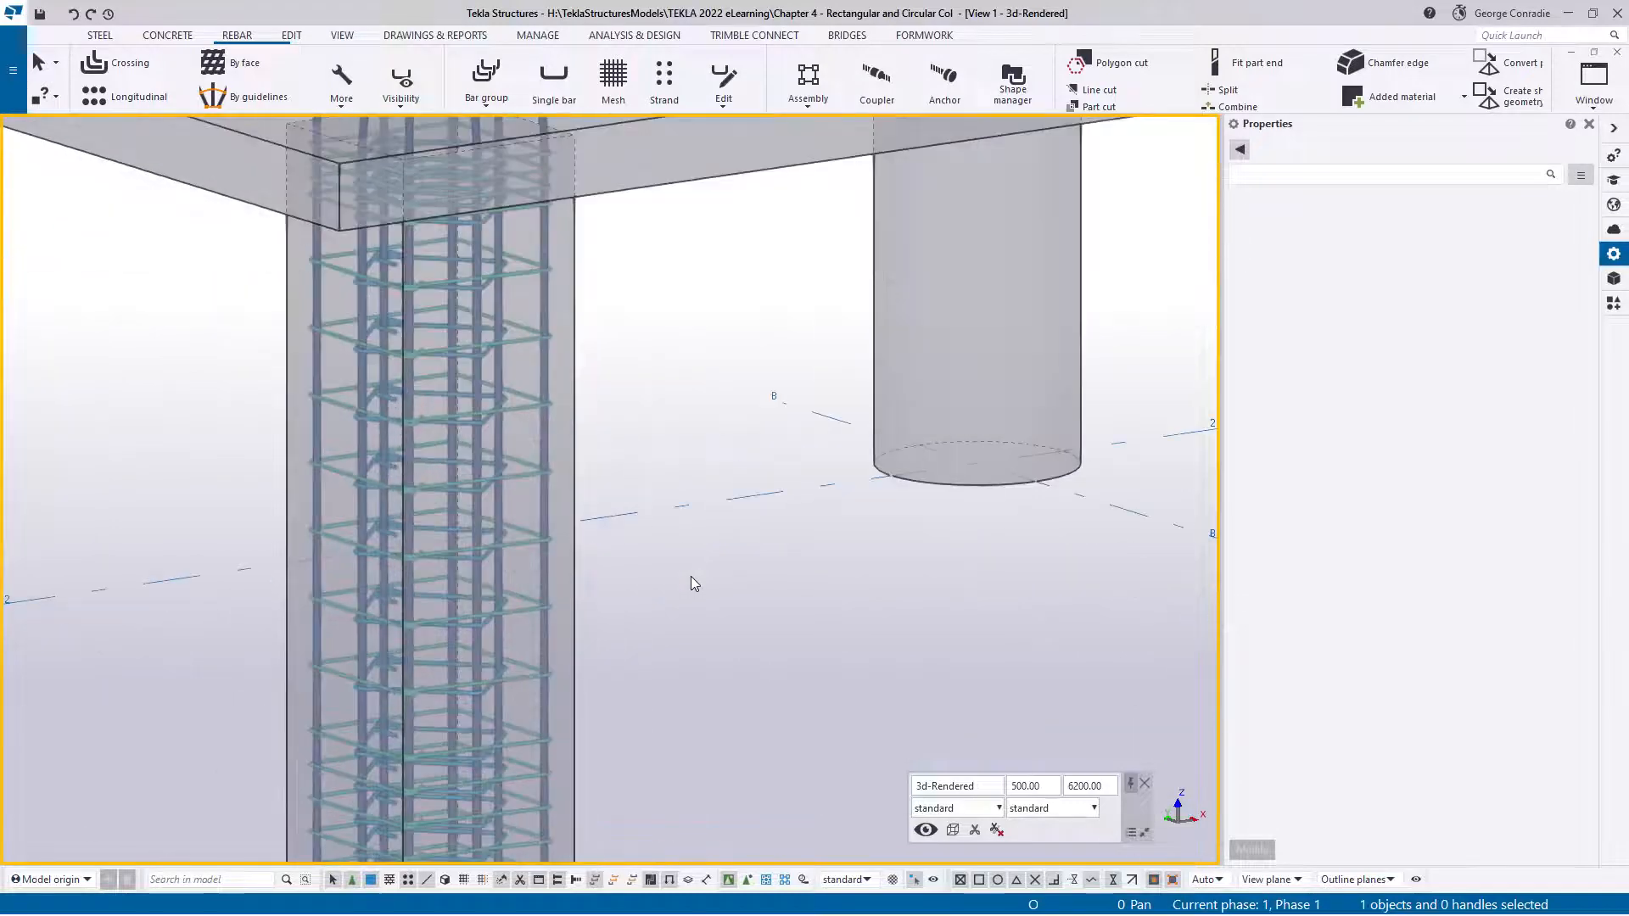
pyautogui.click(517, 478)
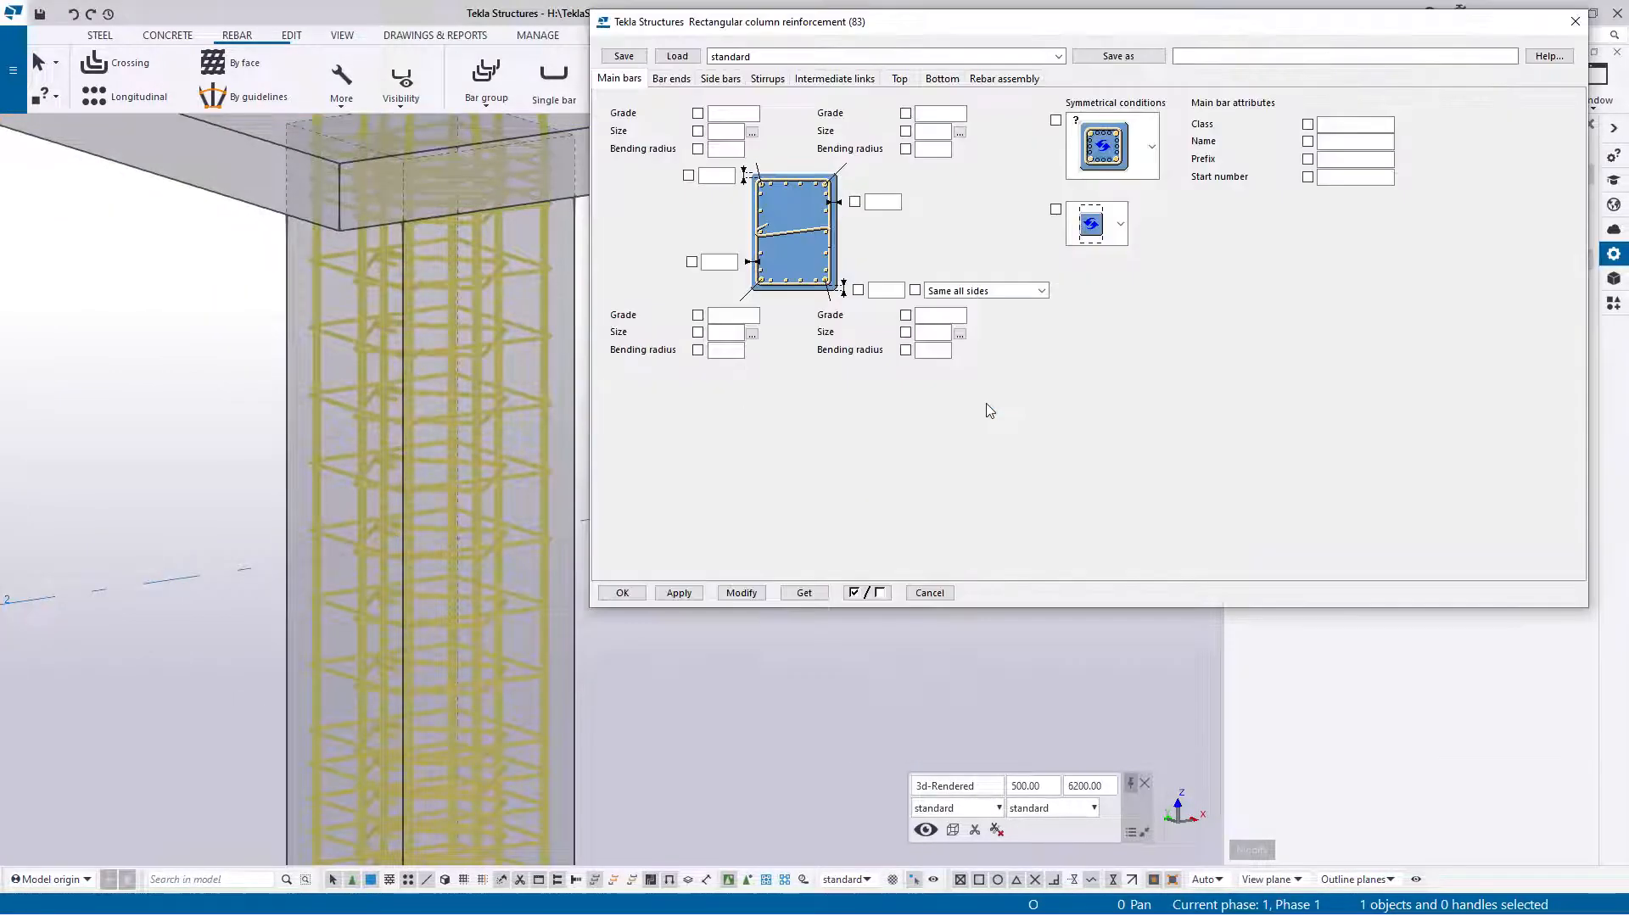
pyautogui.click(832, 79)
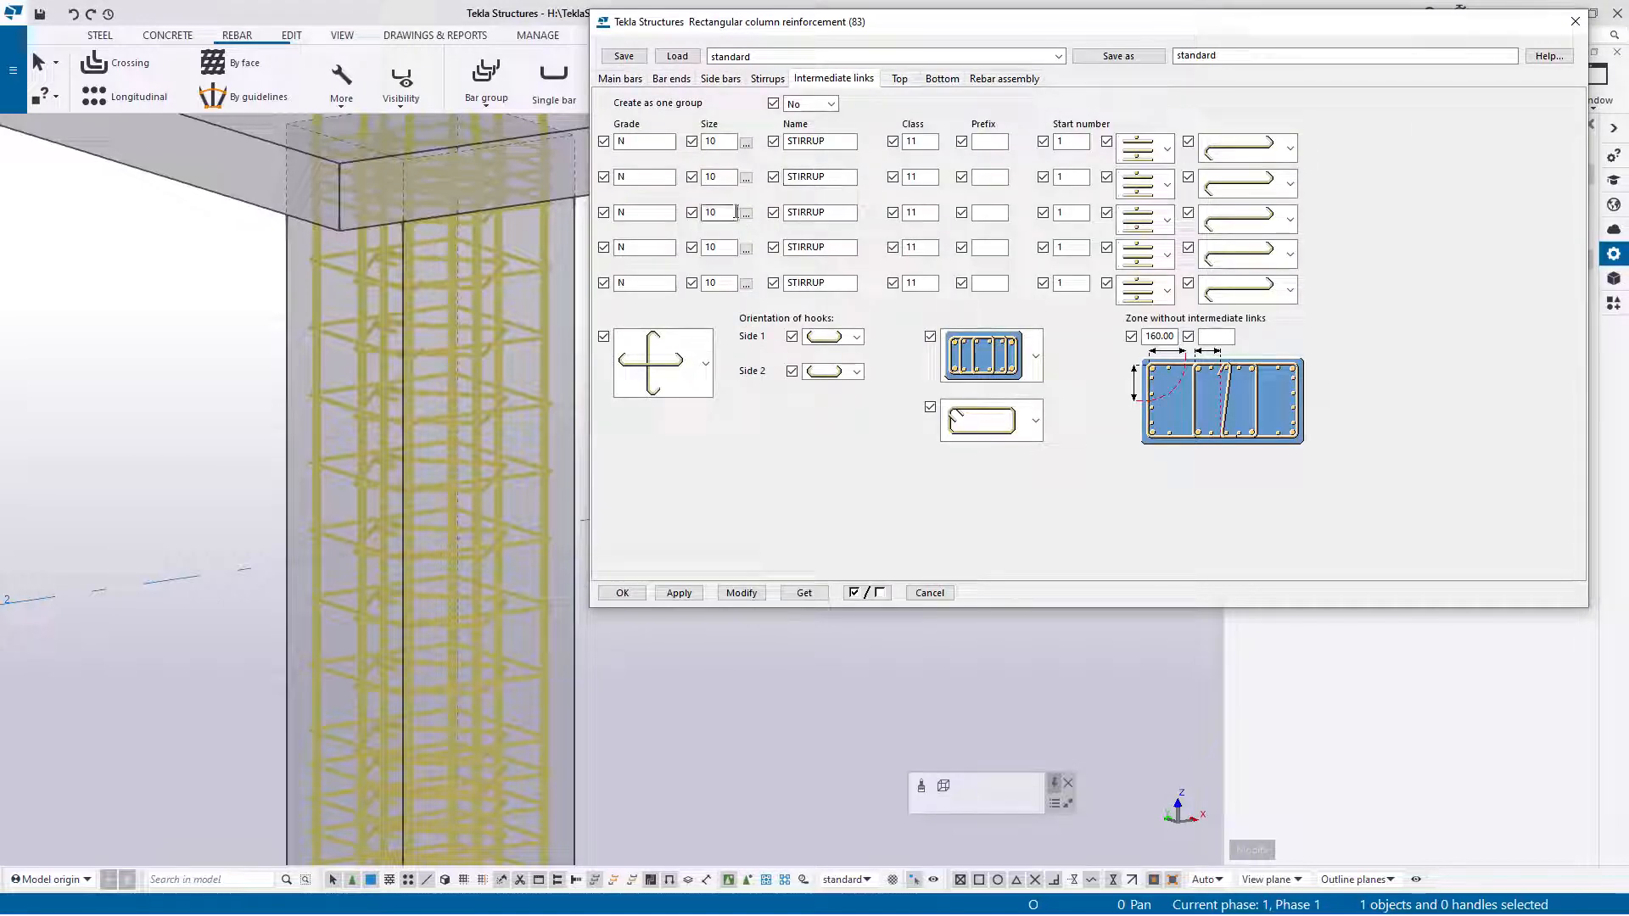
pyautogui.doubleClick(929, 213)
pyautogui.doubleClick(919, 139)
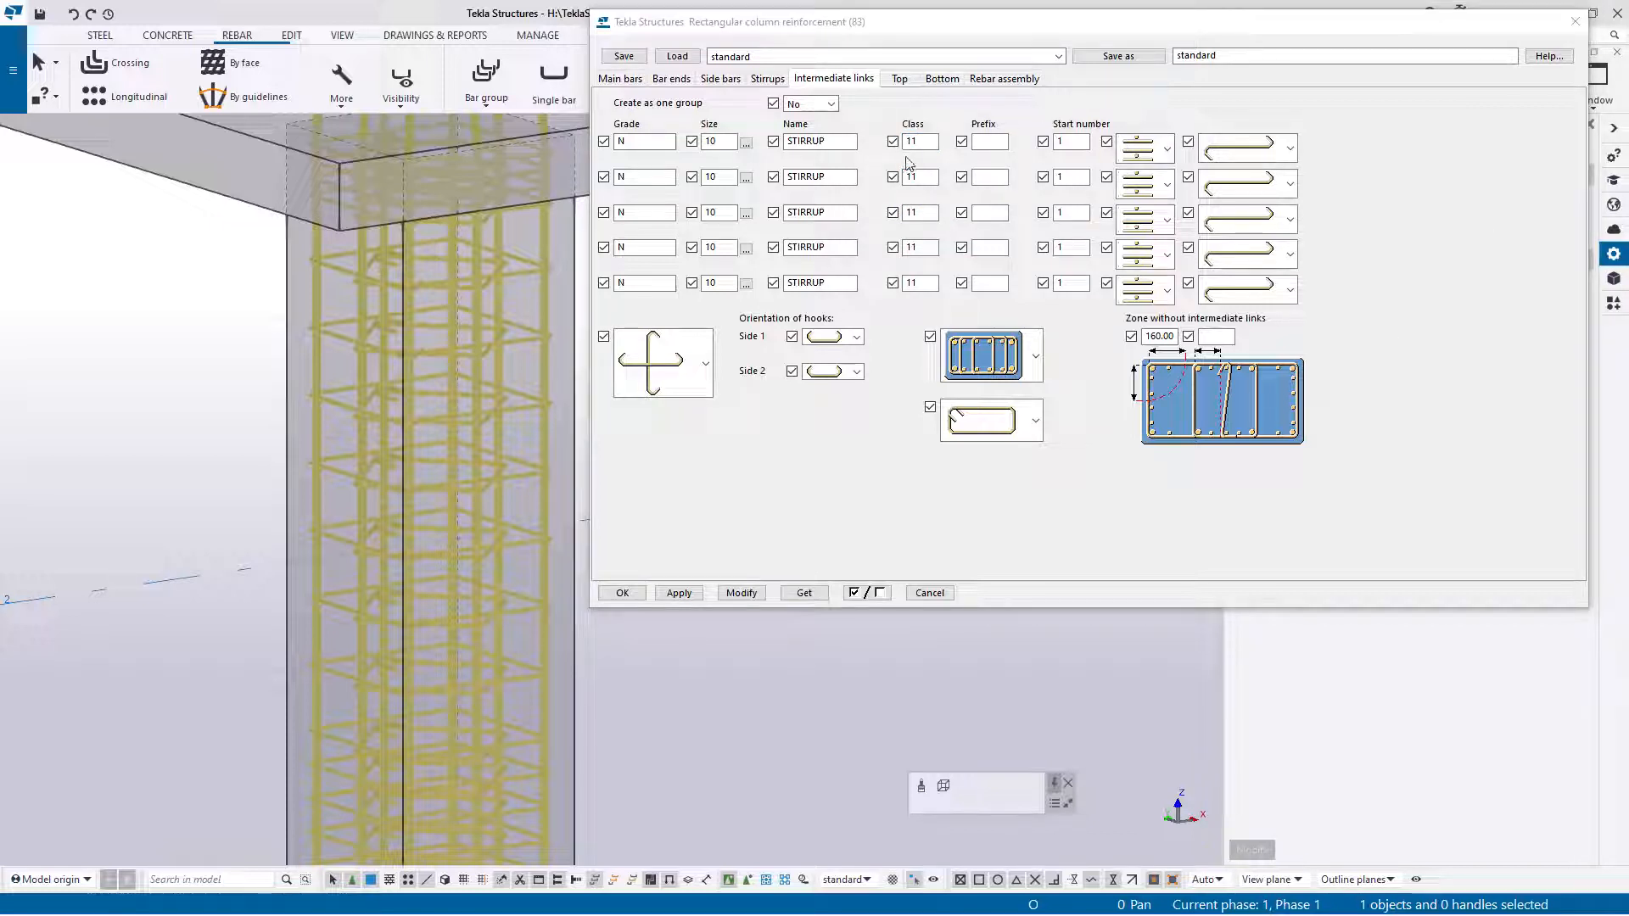
pyautogui.click(922, 141)
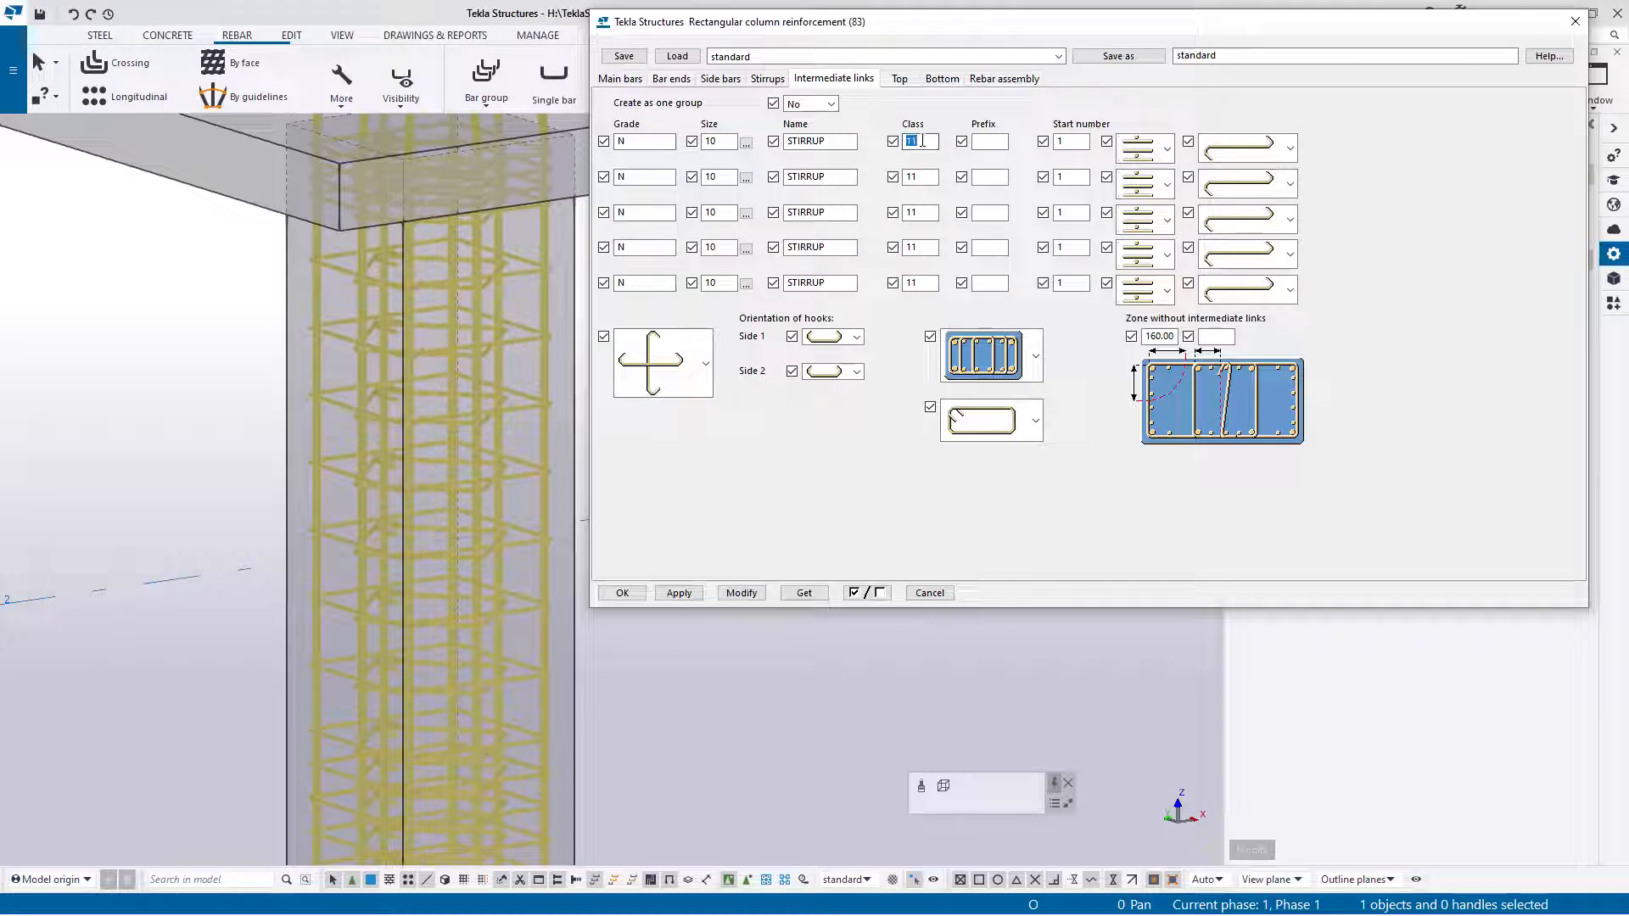
pyautogui.doubleClick(921, 212)
pyautogui.write('2')
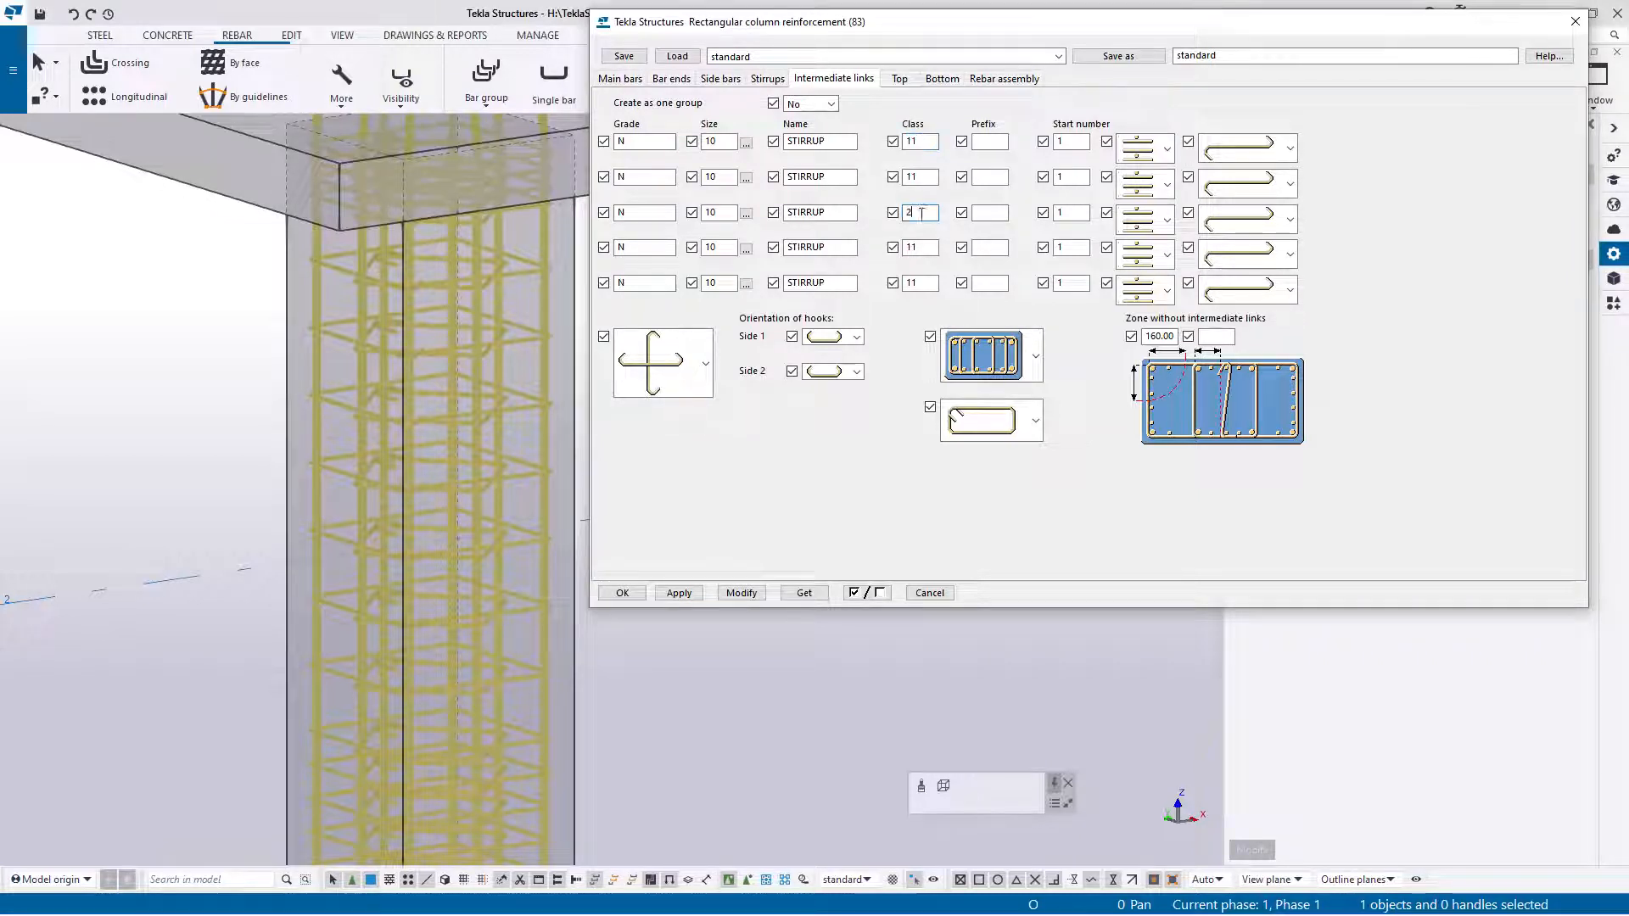
pyautogui.click(745, 594)
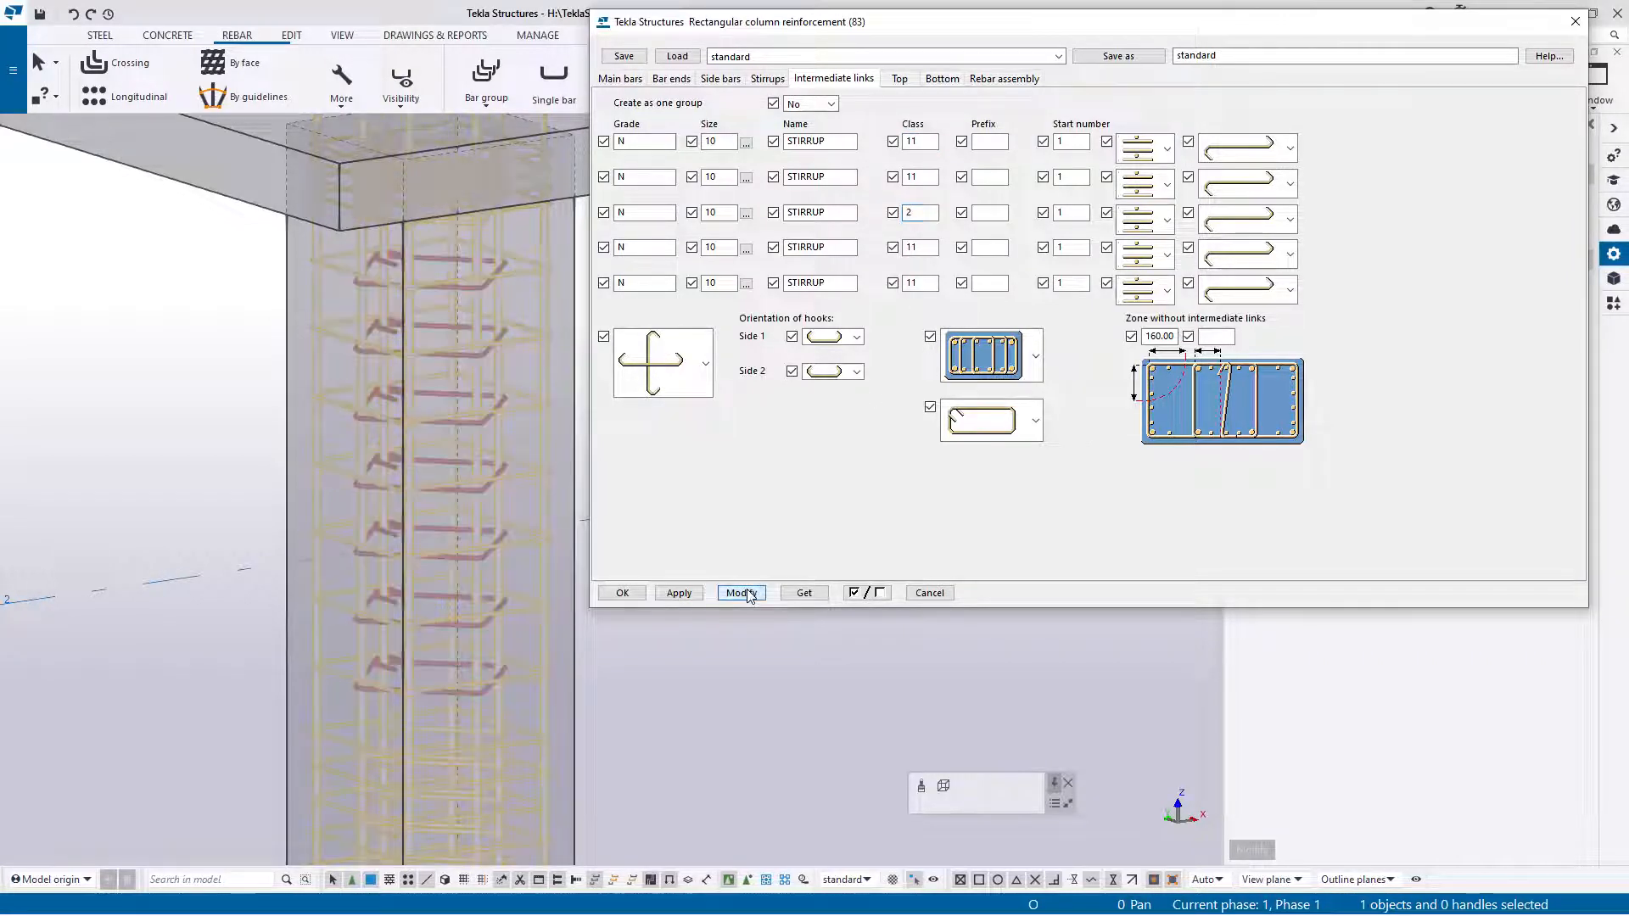
# Step: Set the first and fifth intermediate links rows of the lower column's reinforcement to class 2, modify it and deselect
pyautogui.doubleClick(924, 142)
pyautogui.write('2')
pyautogui.doubleClick(921, 283)
pyautogui.write('2')
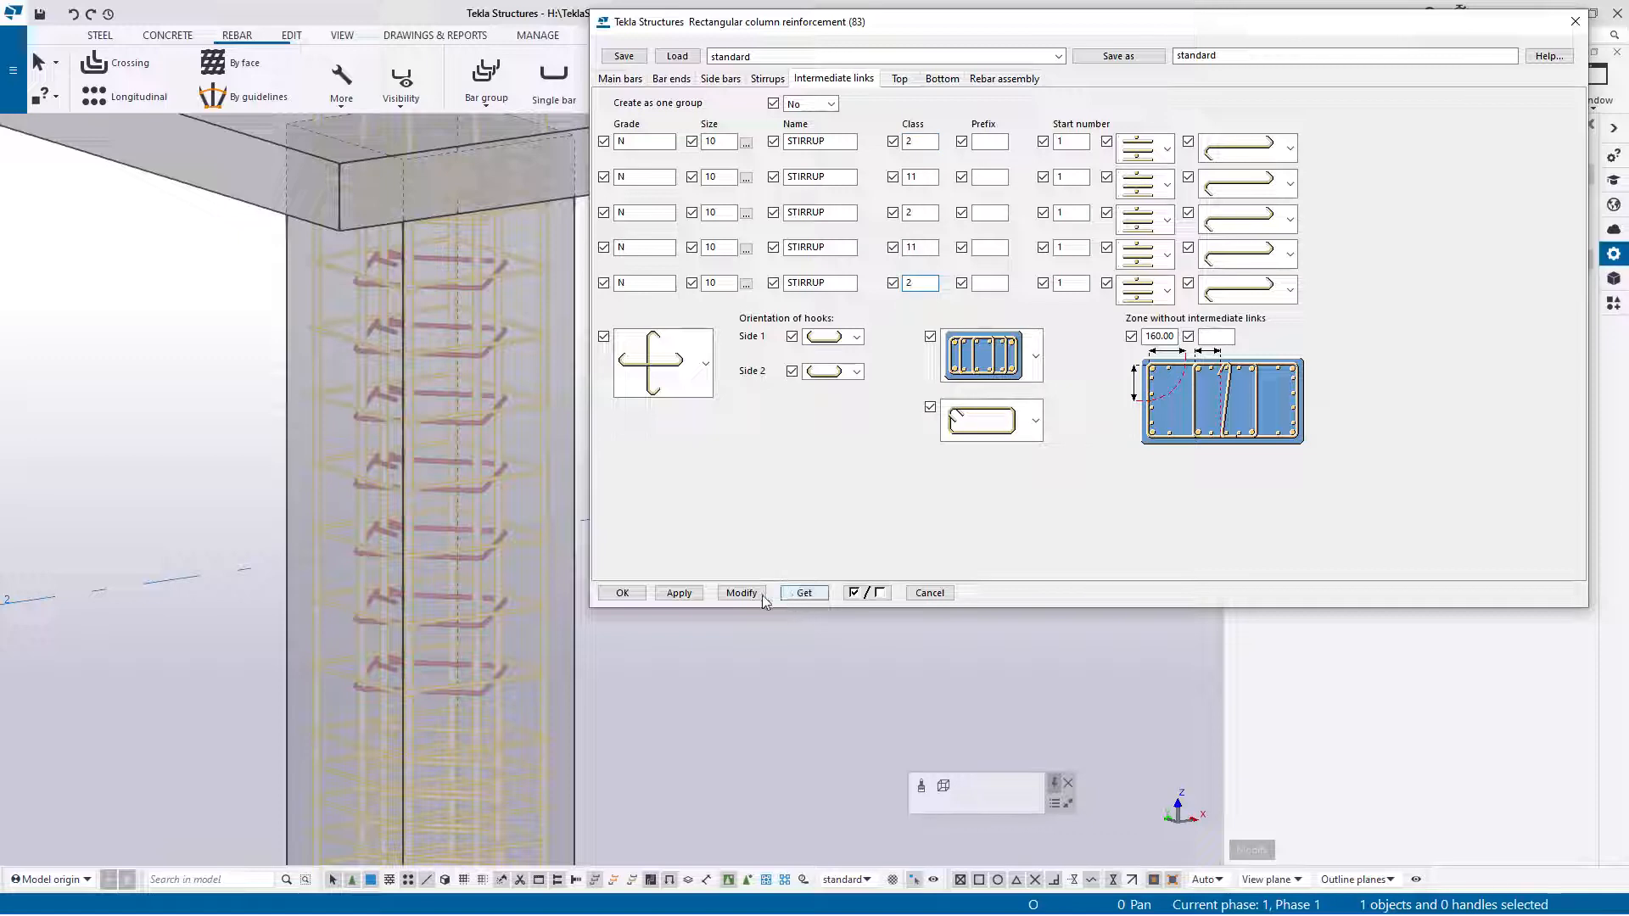
pyautogui.click(743, 593)
pyautogui.click(648, 675)
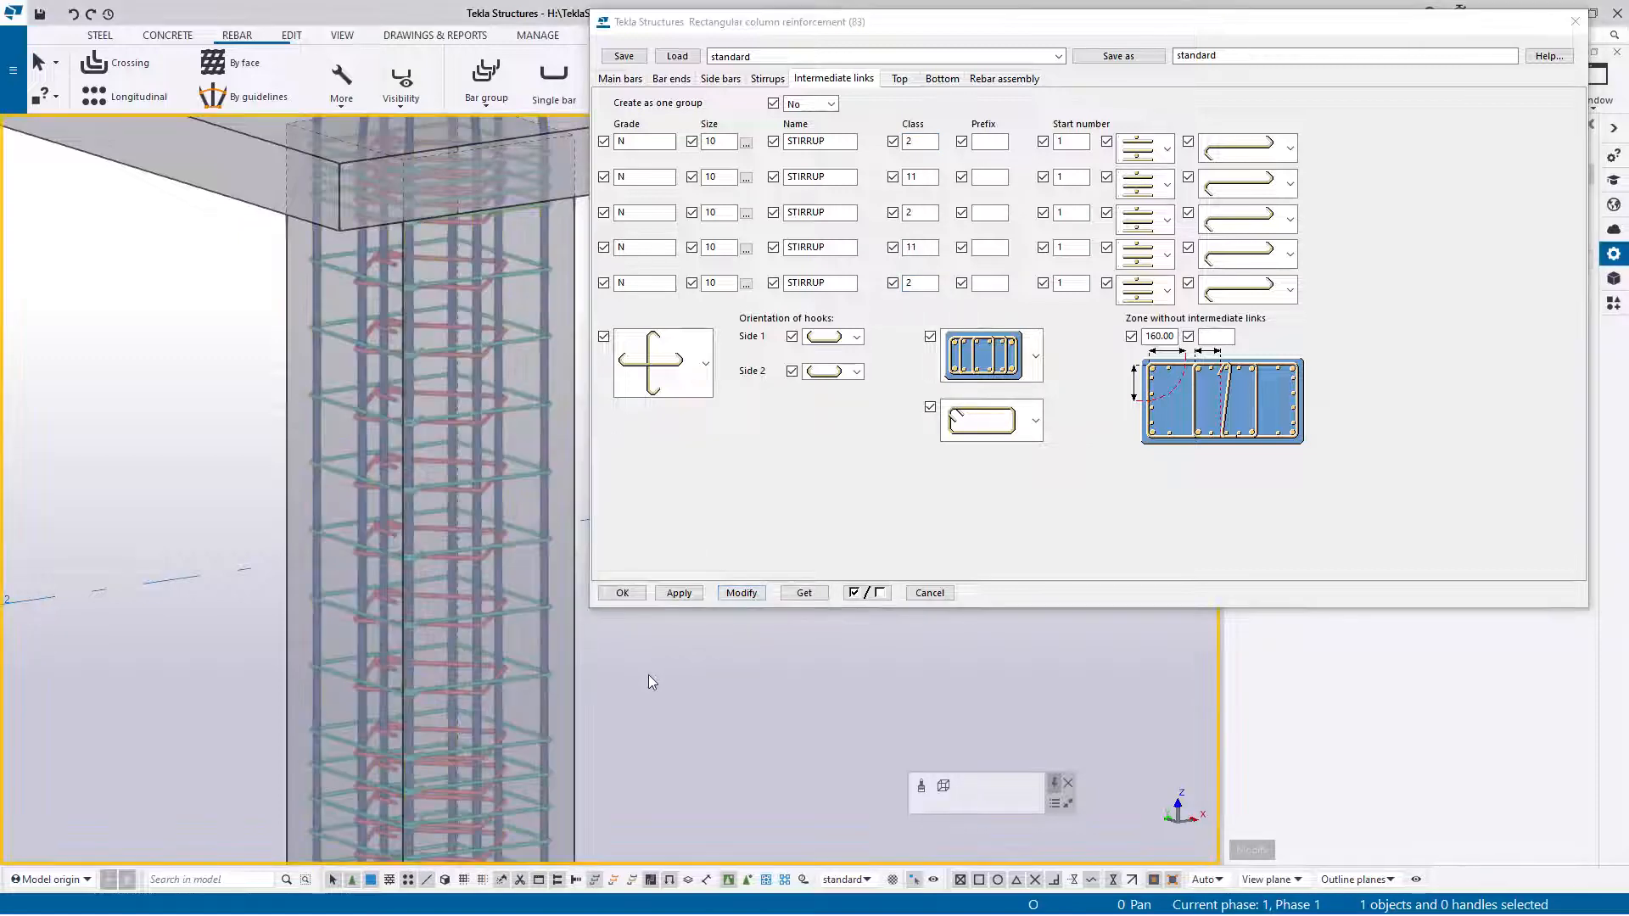
# Step: Set the first, third and fifth intermediate links rows of the upper column's reinforcement at A-1 to class 2, modify it and close the settings
pyautogui.scroll(-3, 648, 674)
pyautogui.moveTo(545, 437); pyautogui.dragTo(396, 573, button='middle')
pyautogui.scroll(3, 421, 492)
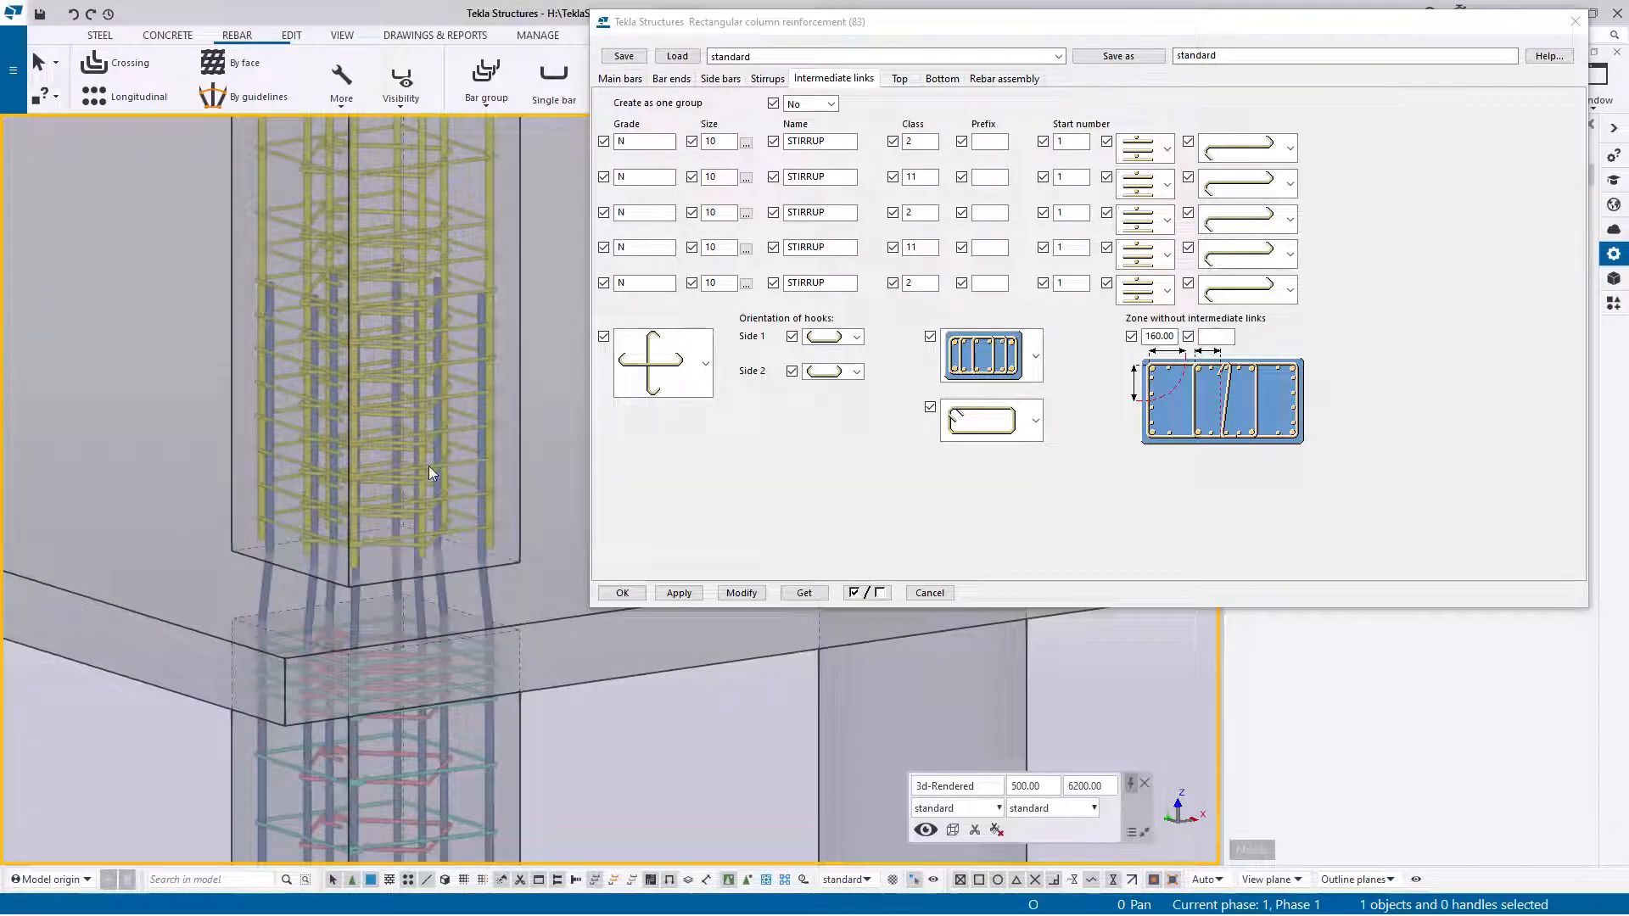
pyautogui.doubleClick(429, 466)
pyautogui.doubleClick(919, 141)
pyautogui.write('2')
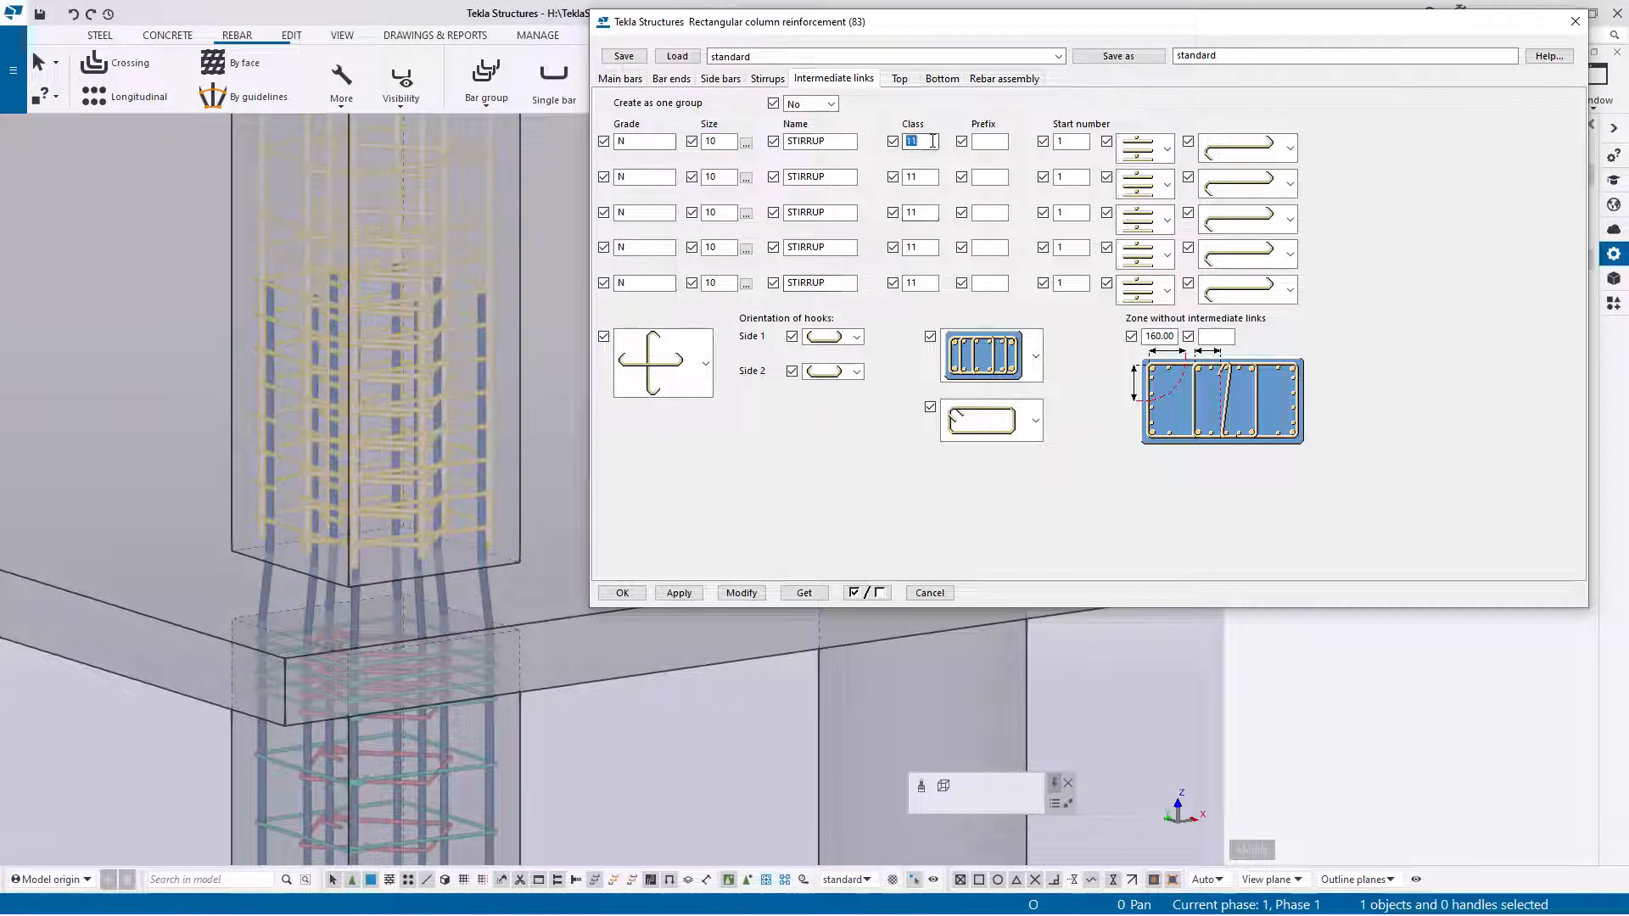
pyautogui.doubleClick(918, 212)
pyautogui.write('2')
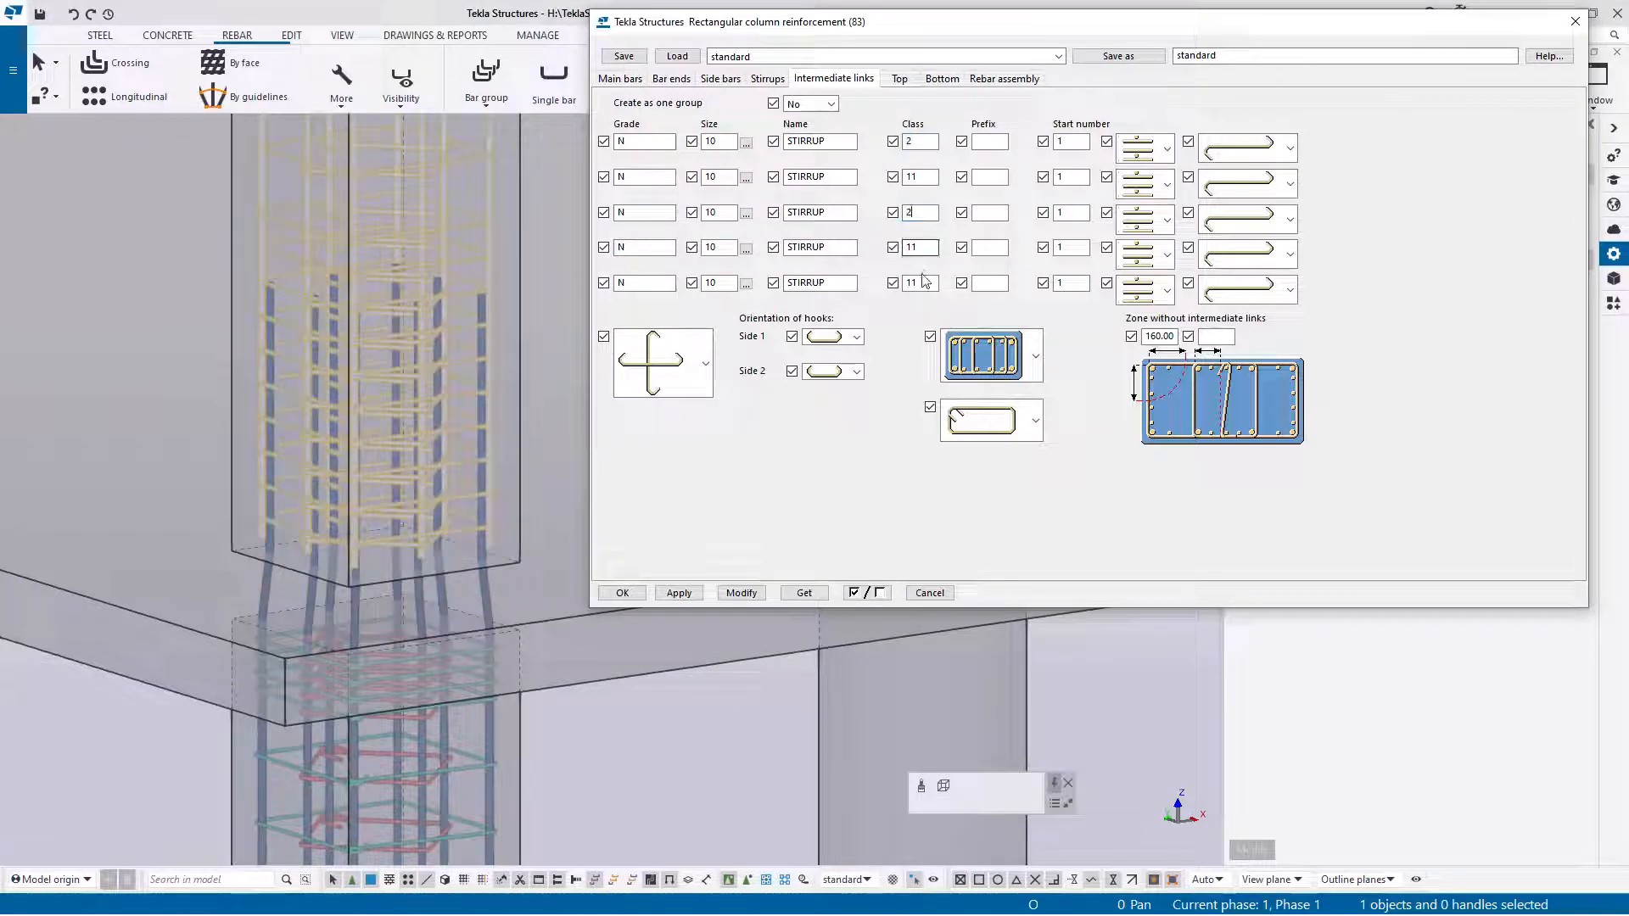
pyautogui.doubleClick(919, 282)
pyautogui.write('2')
pyautogui.click(739, 592)
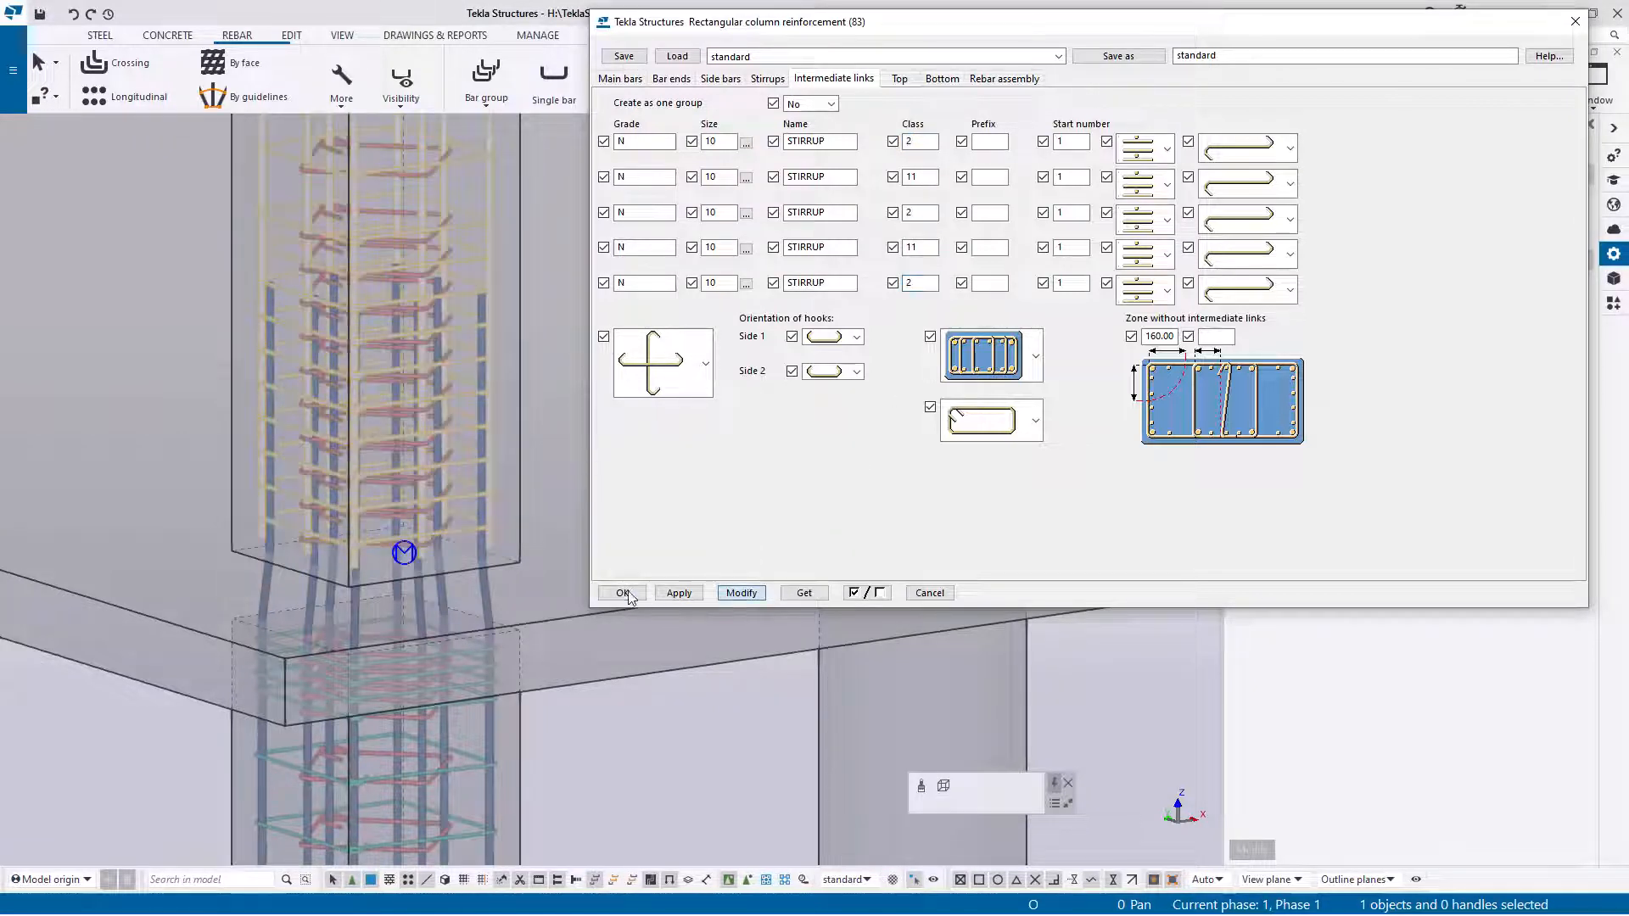
pyautogui.click(624, 593)
pyautogui.scroll(-5, 670, 674)
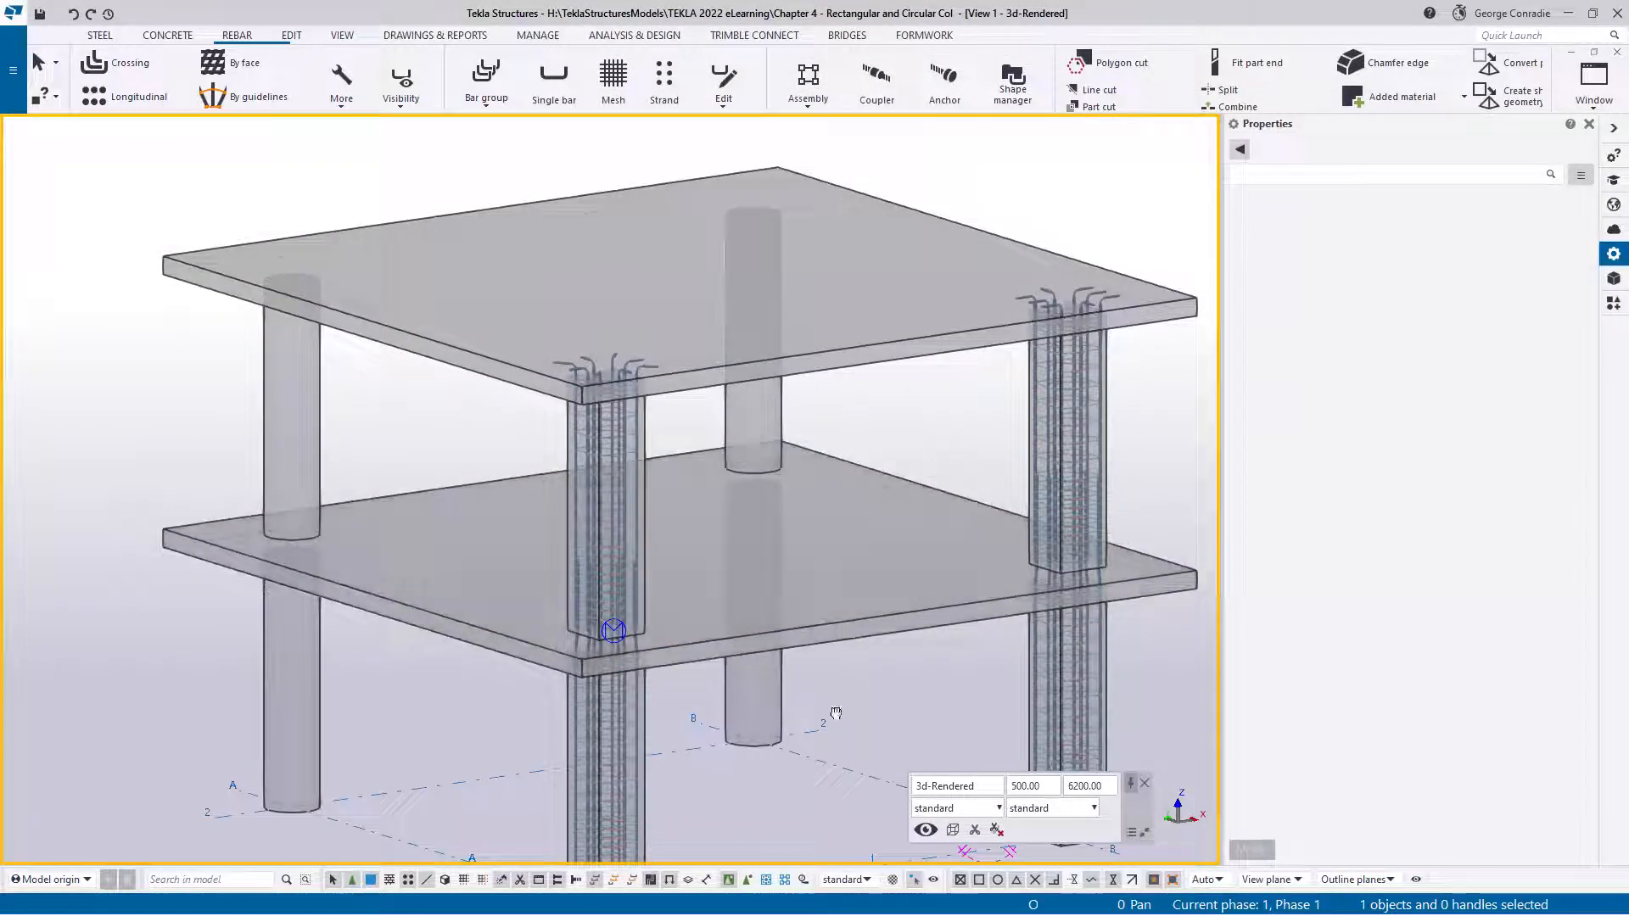
# Step: Hide the component symbols of the parts in the 3d-Rendered view
pyautogui.moveTo(859, 702); pyautogui.dragTo(763, 558, button='middle')
pyautogui.click(925, 830)
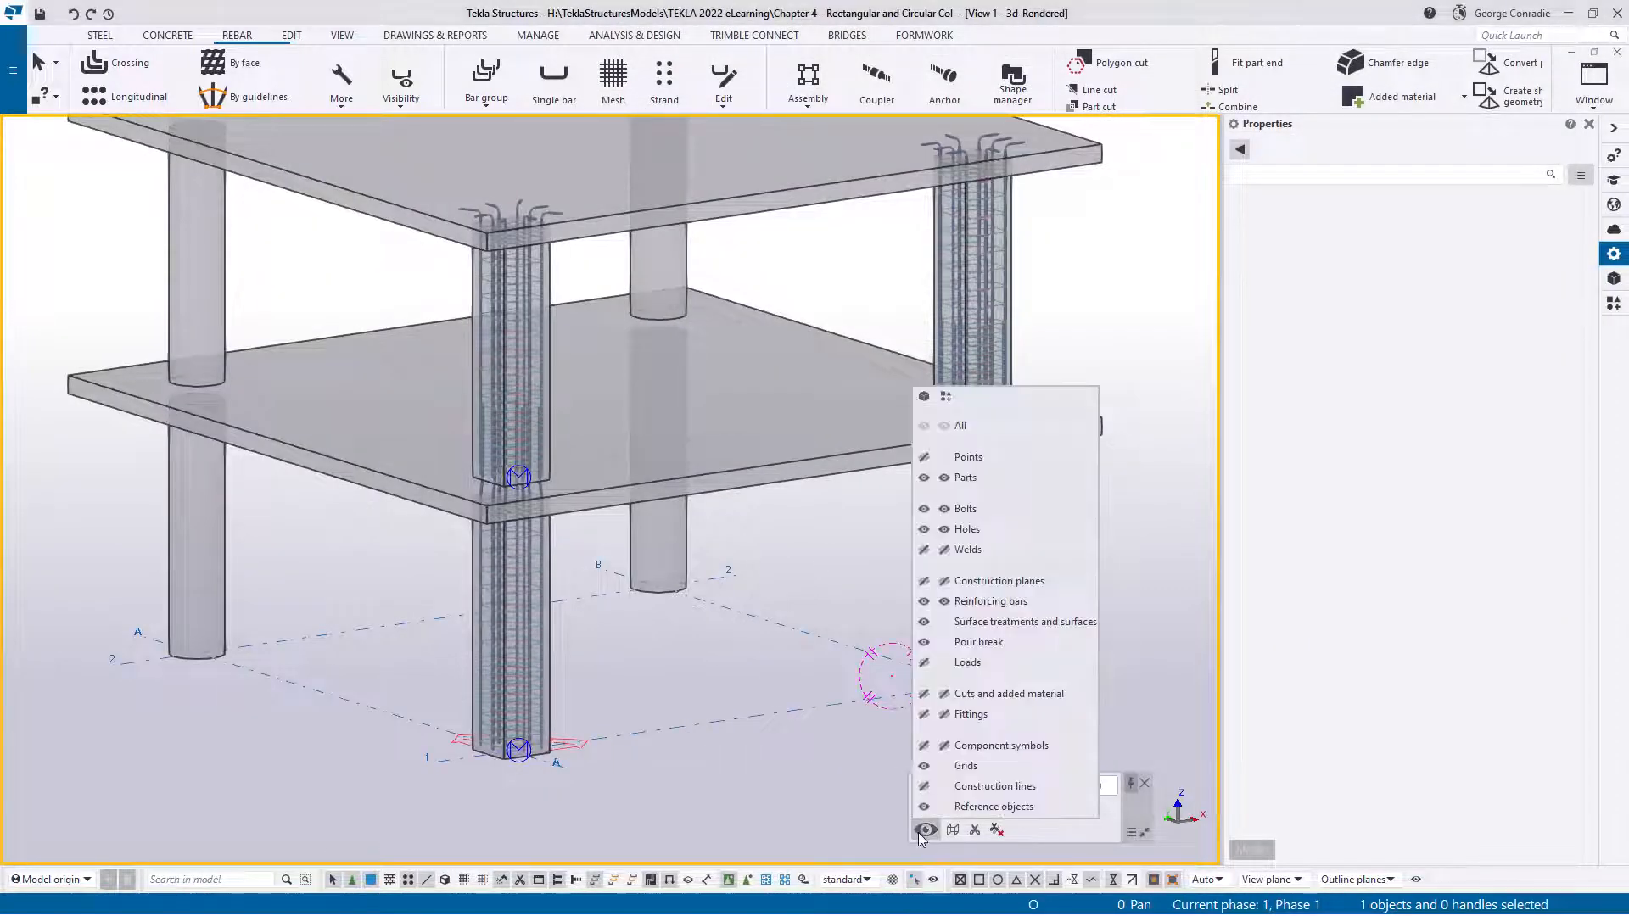
pyautogui.click(924, 746)
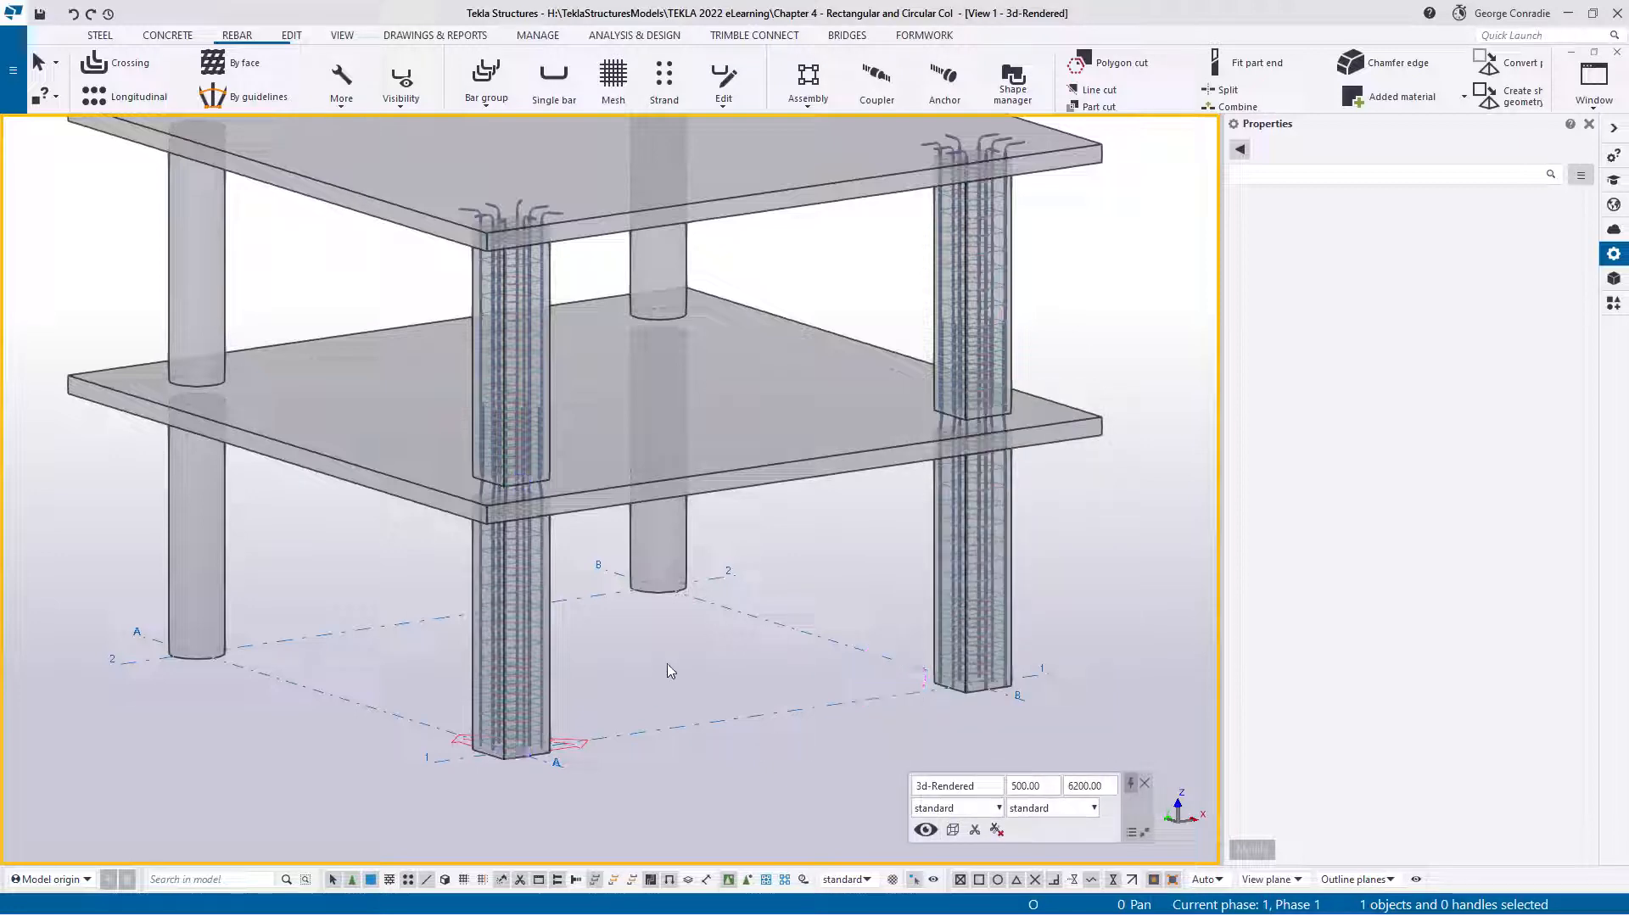
# Step: Review the main bar settings and save-as name in the lower A-1 column's Rectangular column reinforcement (83), and close it without changes
pyautogui.moveTo(718, 575); pyautogui.dragTo(720, 614, button='middle')
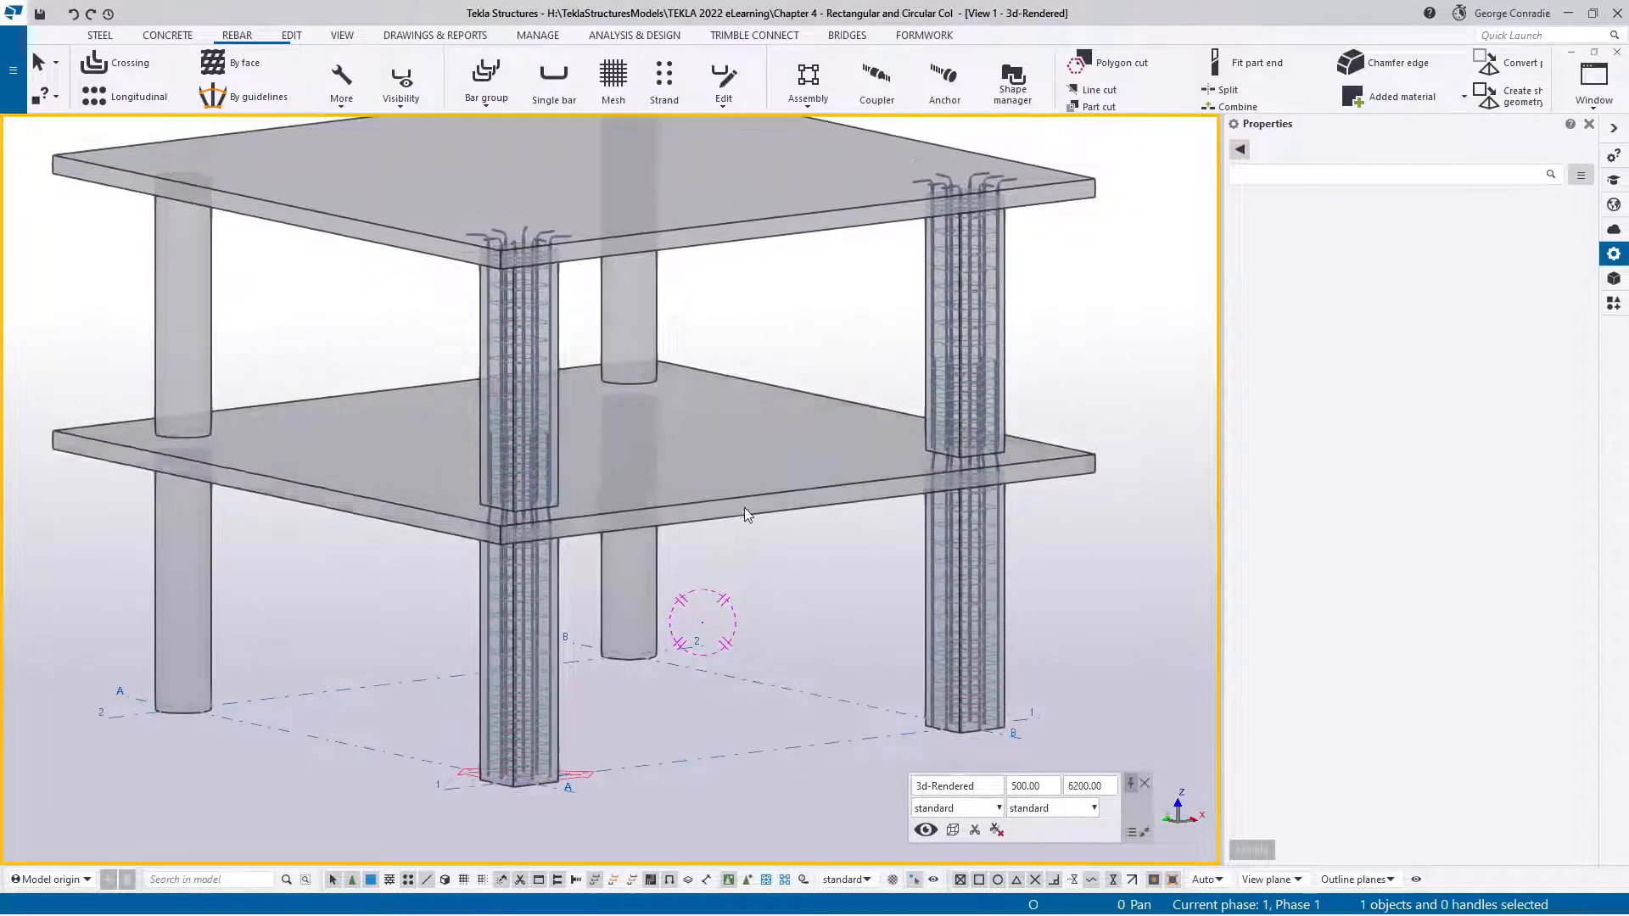
pyautogui.keyDown('ctrl'); pyautogui.moveTo(748, 511); pyautogui.dragTo(646, 592, button='middle'); pyautogui.keyUp('ctrl')
pyautogui.scroll(1, 778, 538)
pyautogui.scroll(-1, 646, 592)
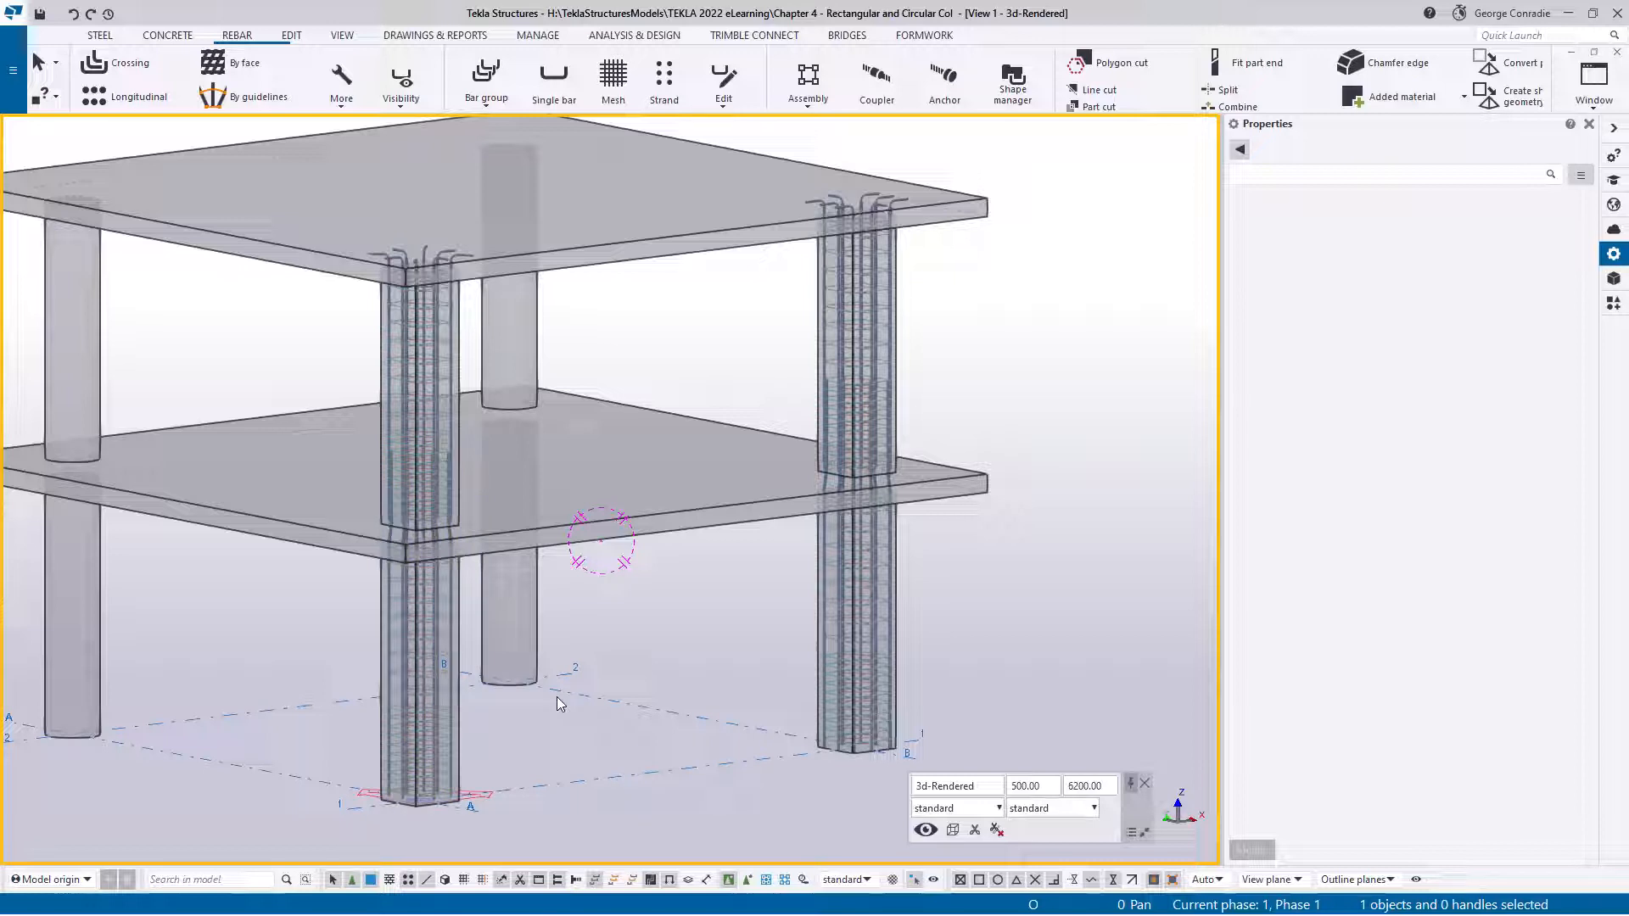
pyautogui.moveTo(690, 660); pyautogui.dragTo(694, 649, button='middle')
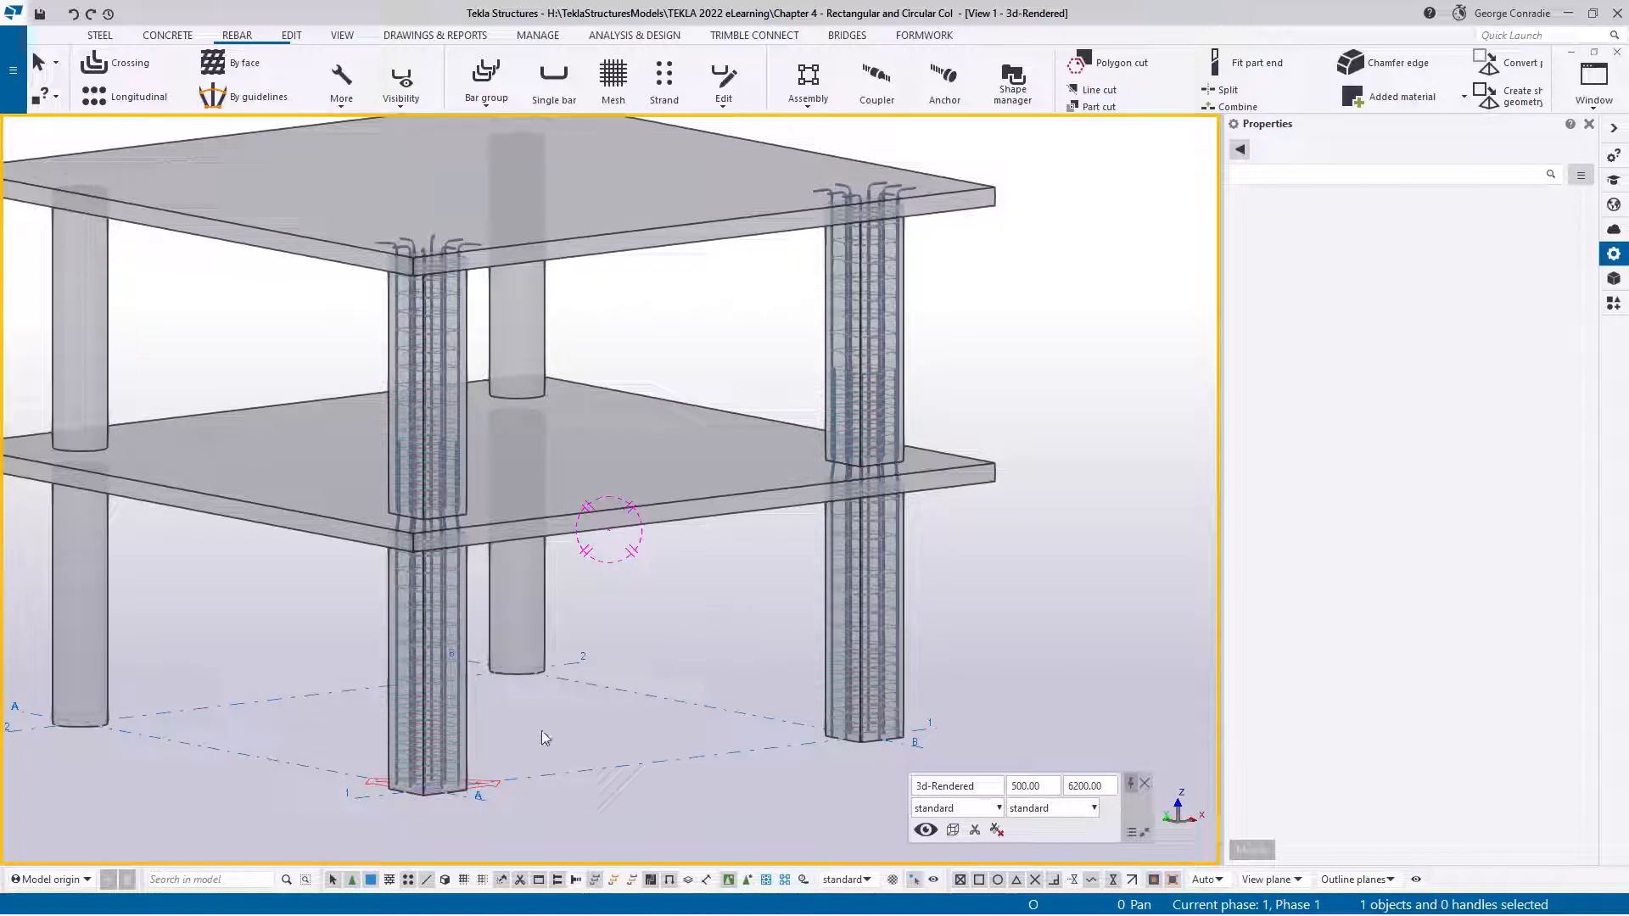
pyautogui.click(450, 594)
pyautogui.doubleClick(450, 592)
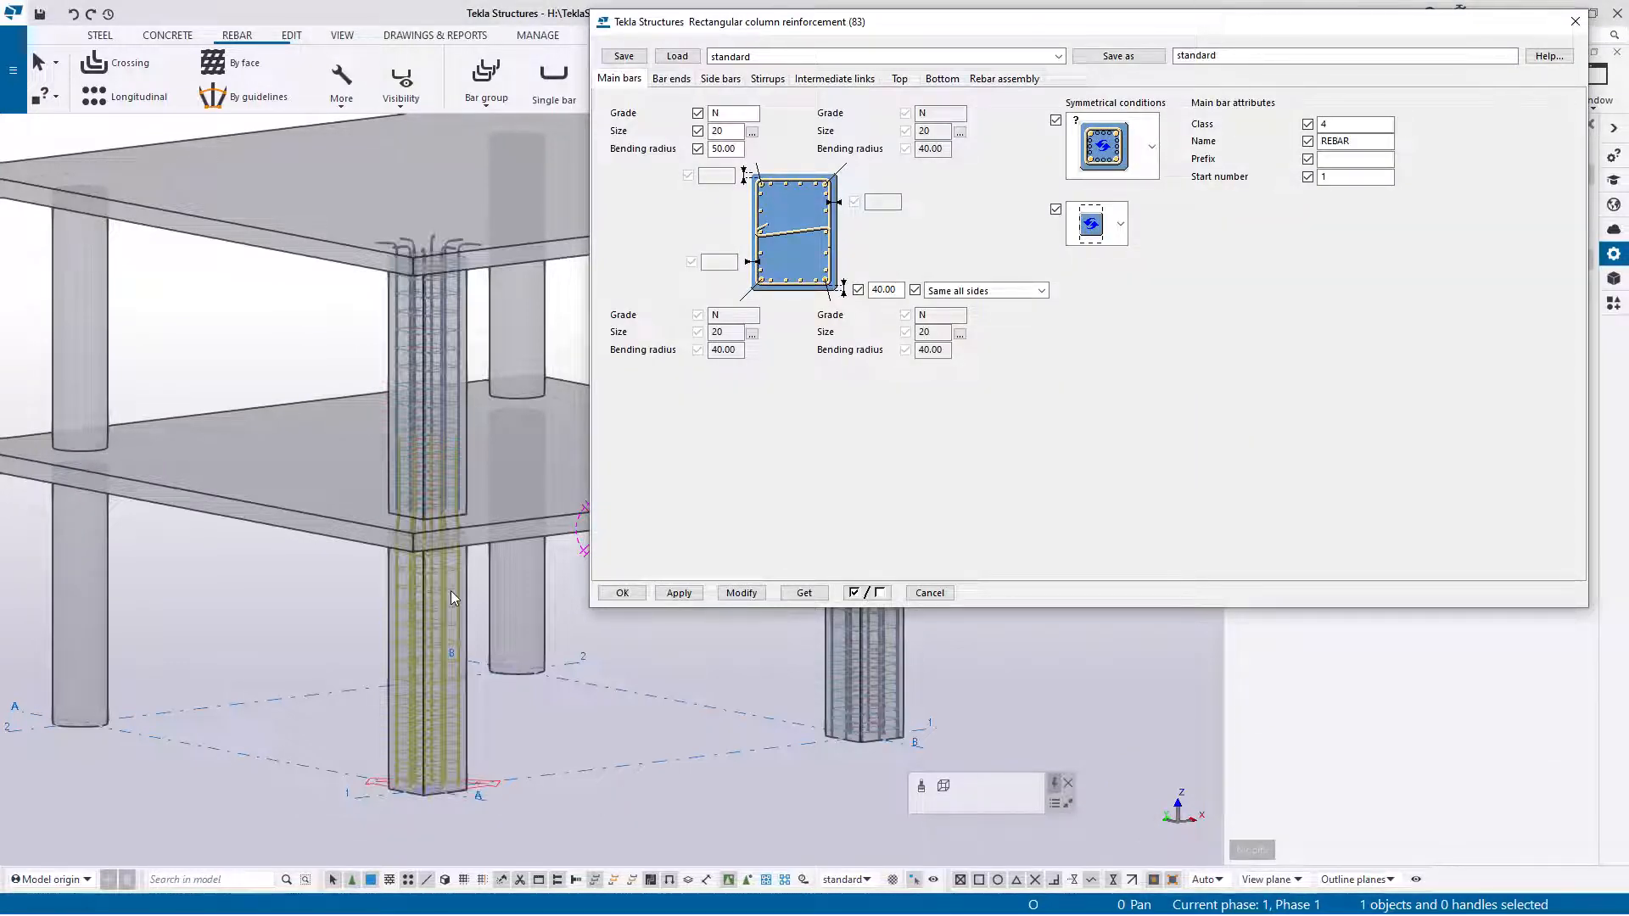
pyautogui.click(1281, 56)
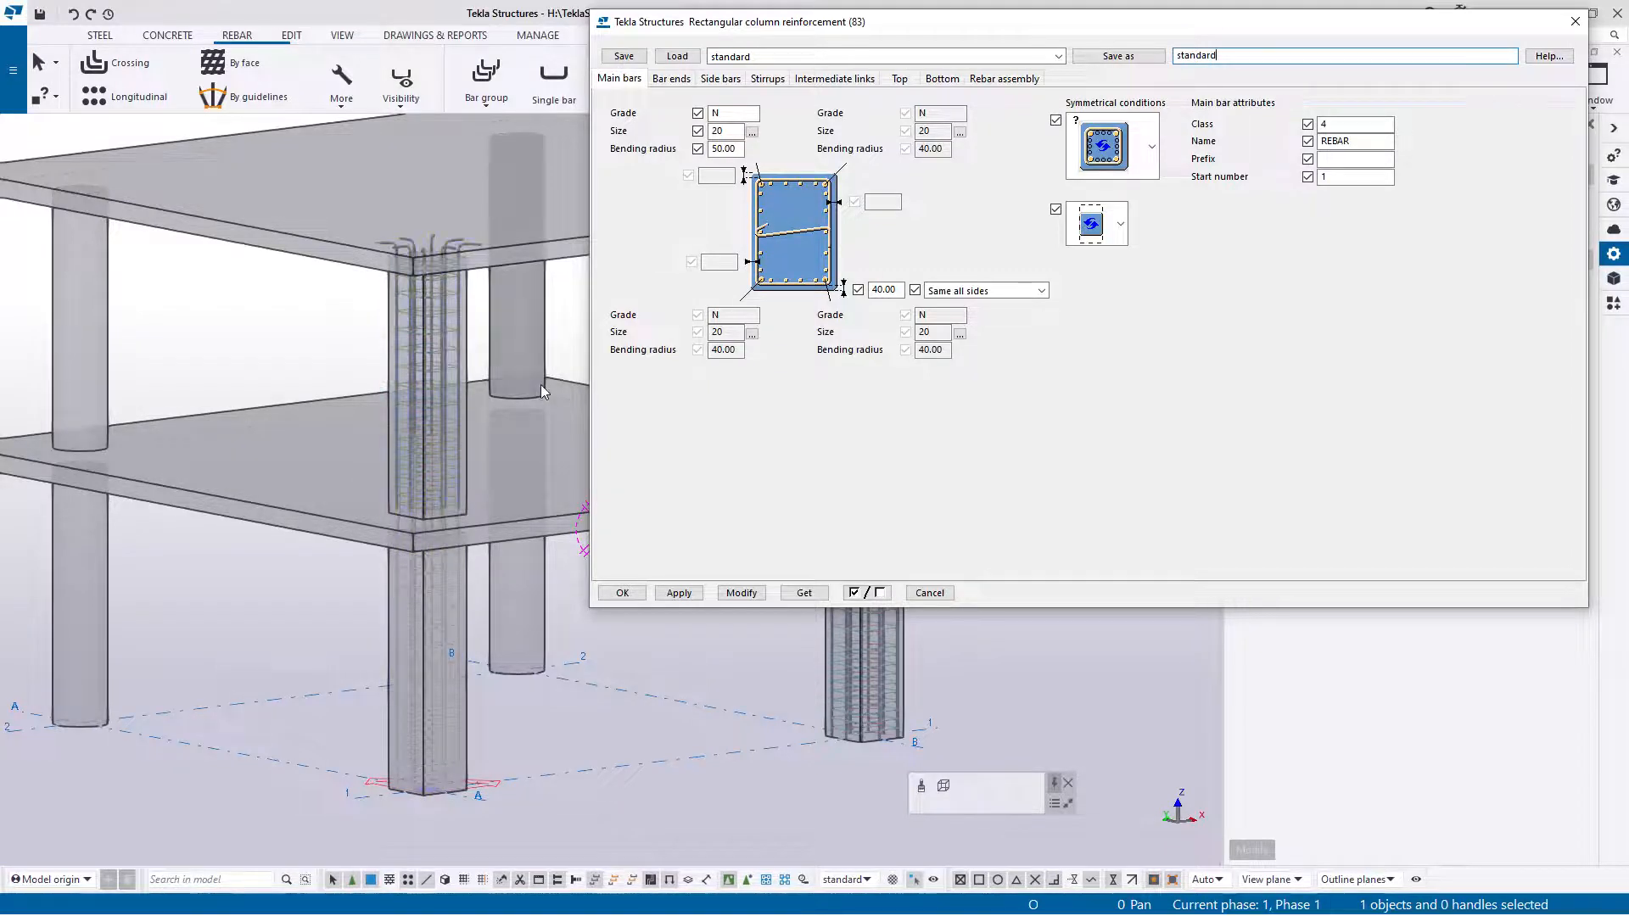
pyautogui.click(945, 594)
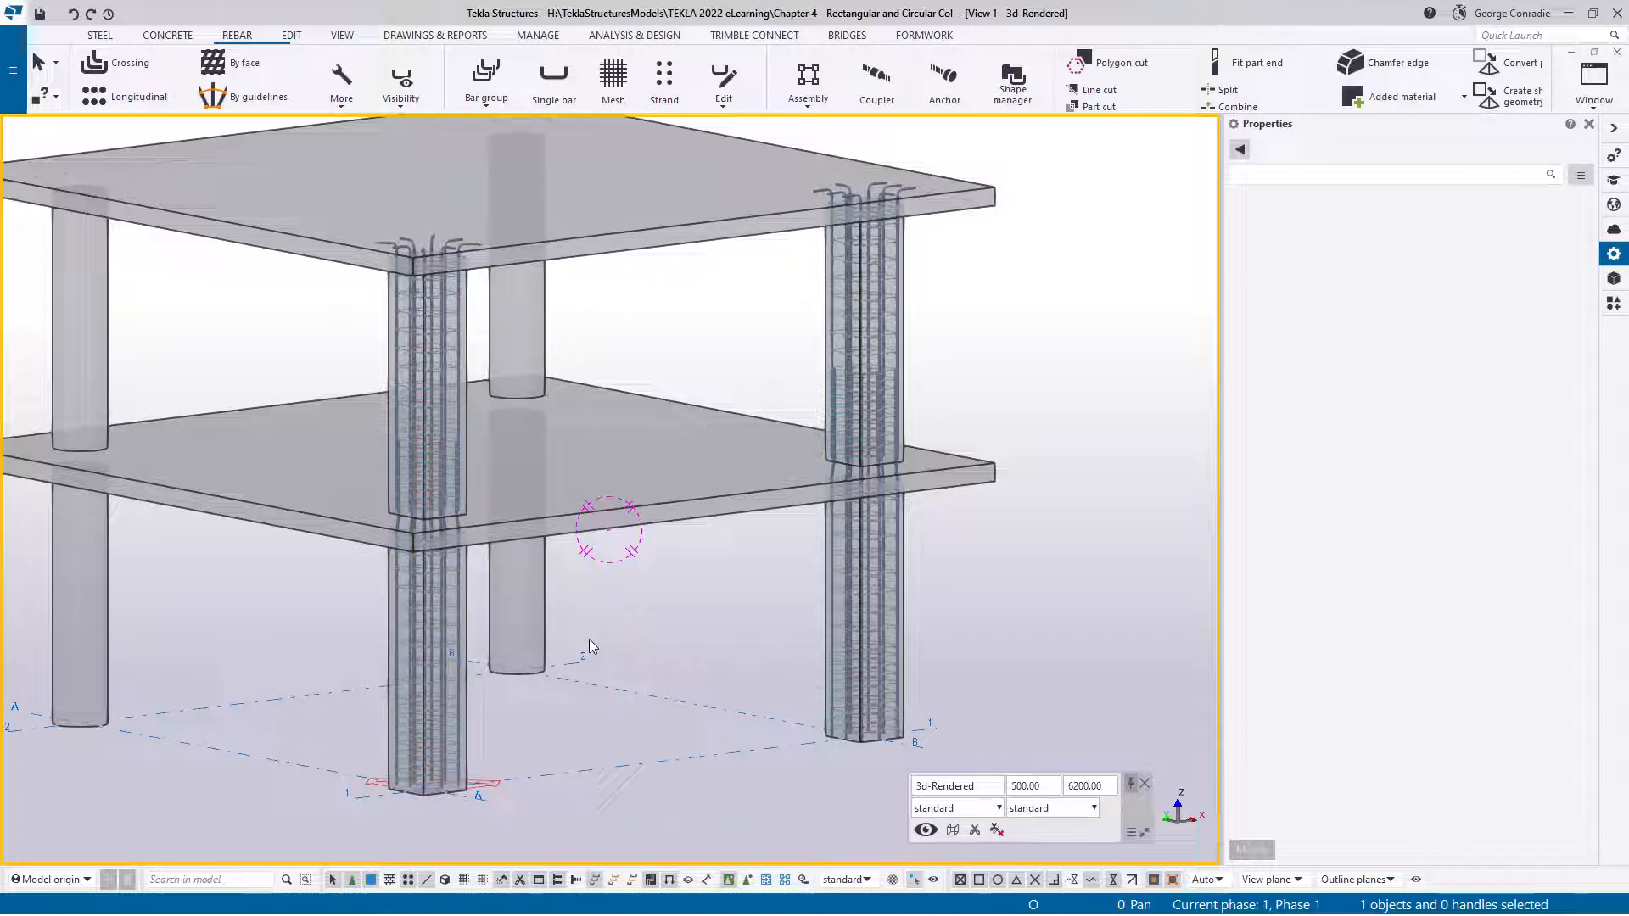
# Step: Examine the vertical bars, stirrups and intermediate links in the lower rectangular columns at A-1 and B-1 up close
pyautogui.scroll(3, 462, 770)
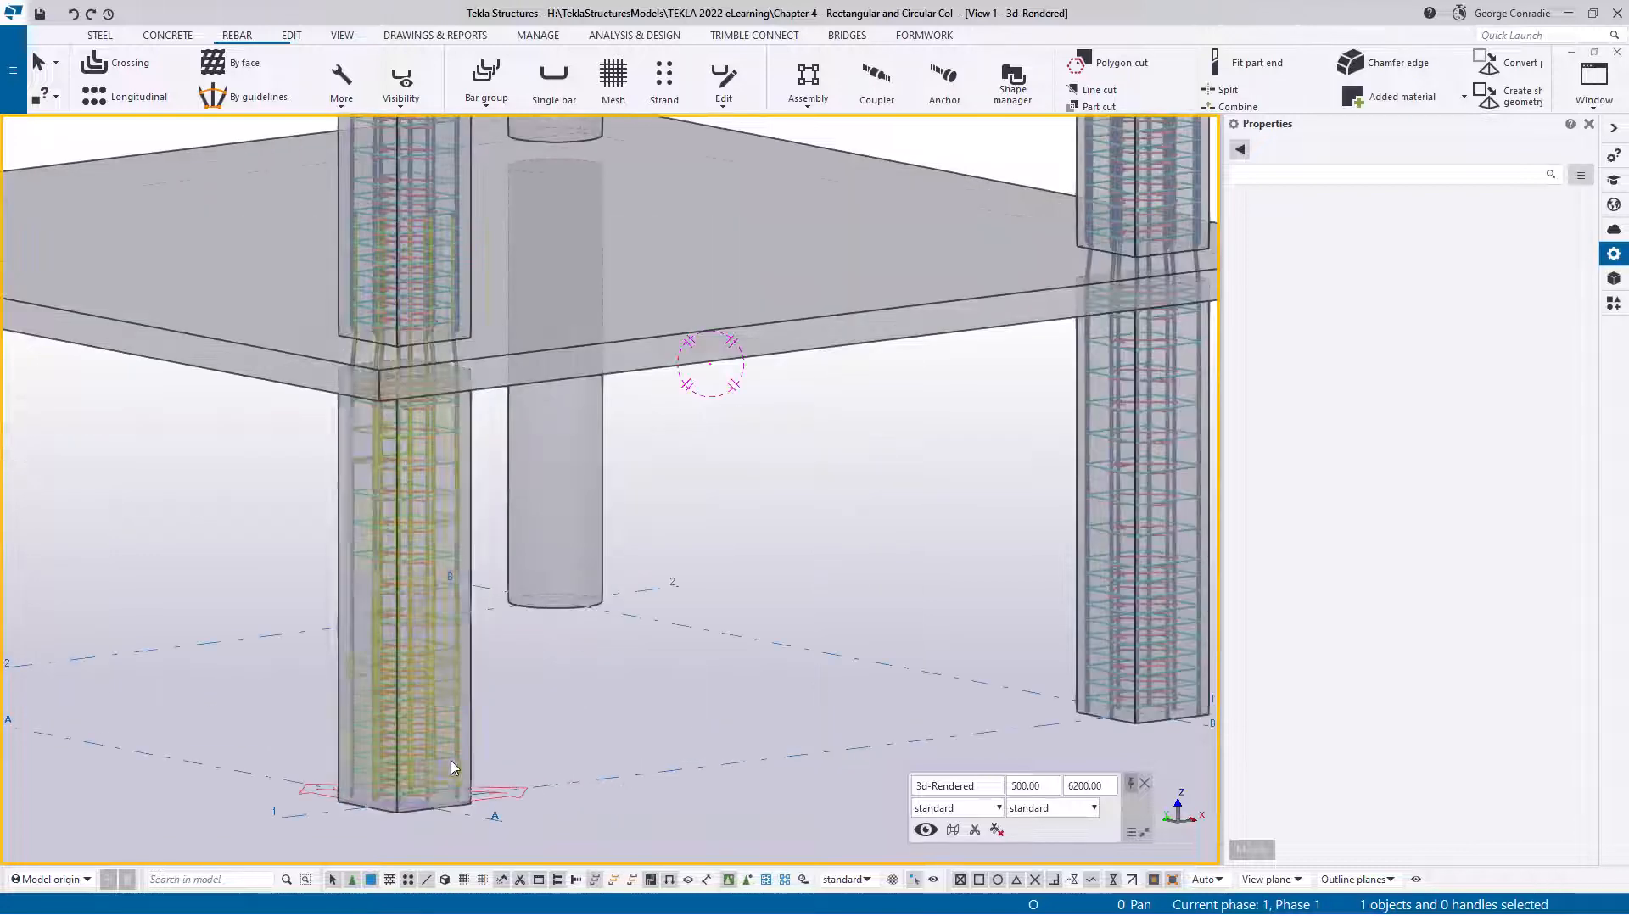
pyautogui.scroll(3, 451, 760)
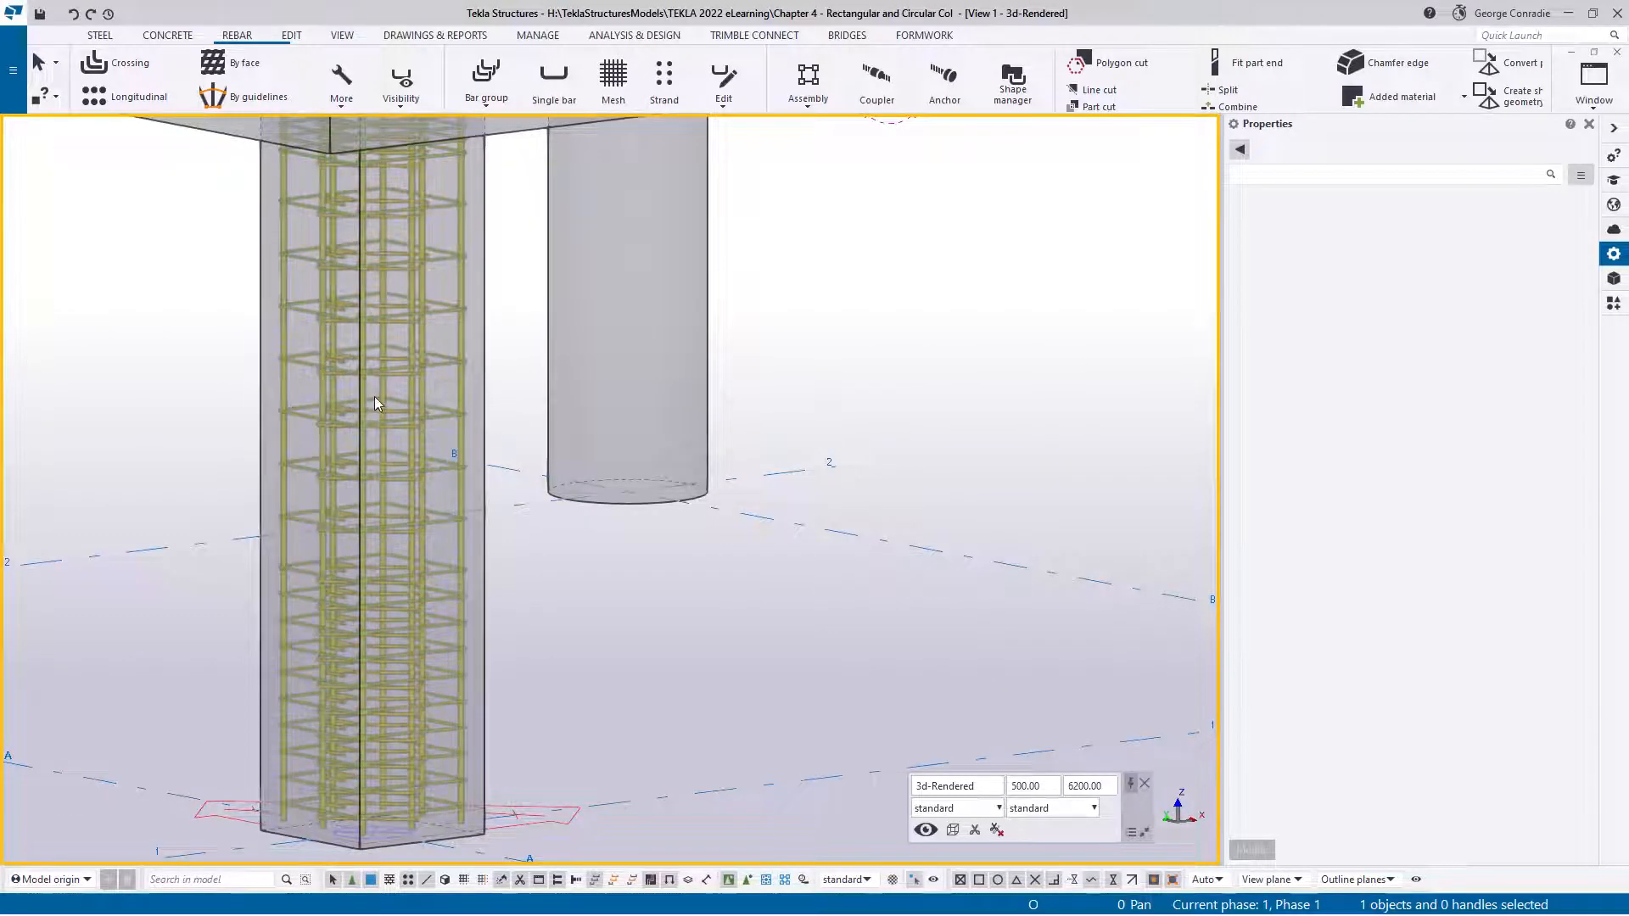
pyautogui.scroll(-2, 526, 626)
pyautogui.moveTo(755, 565); pyautogui.dragTo(100, 627, button='middle')
pyautogui.scroll(4, 441, 659)
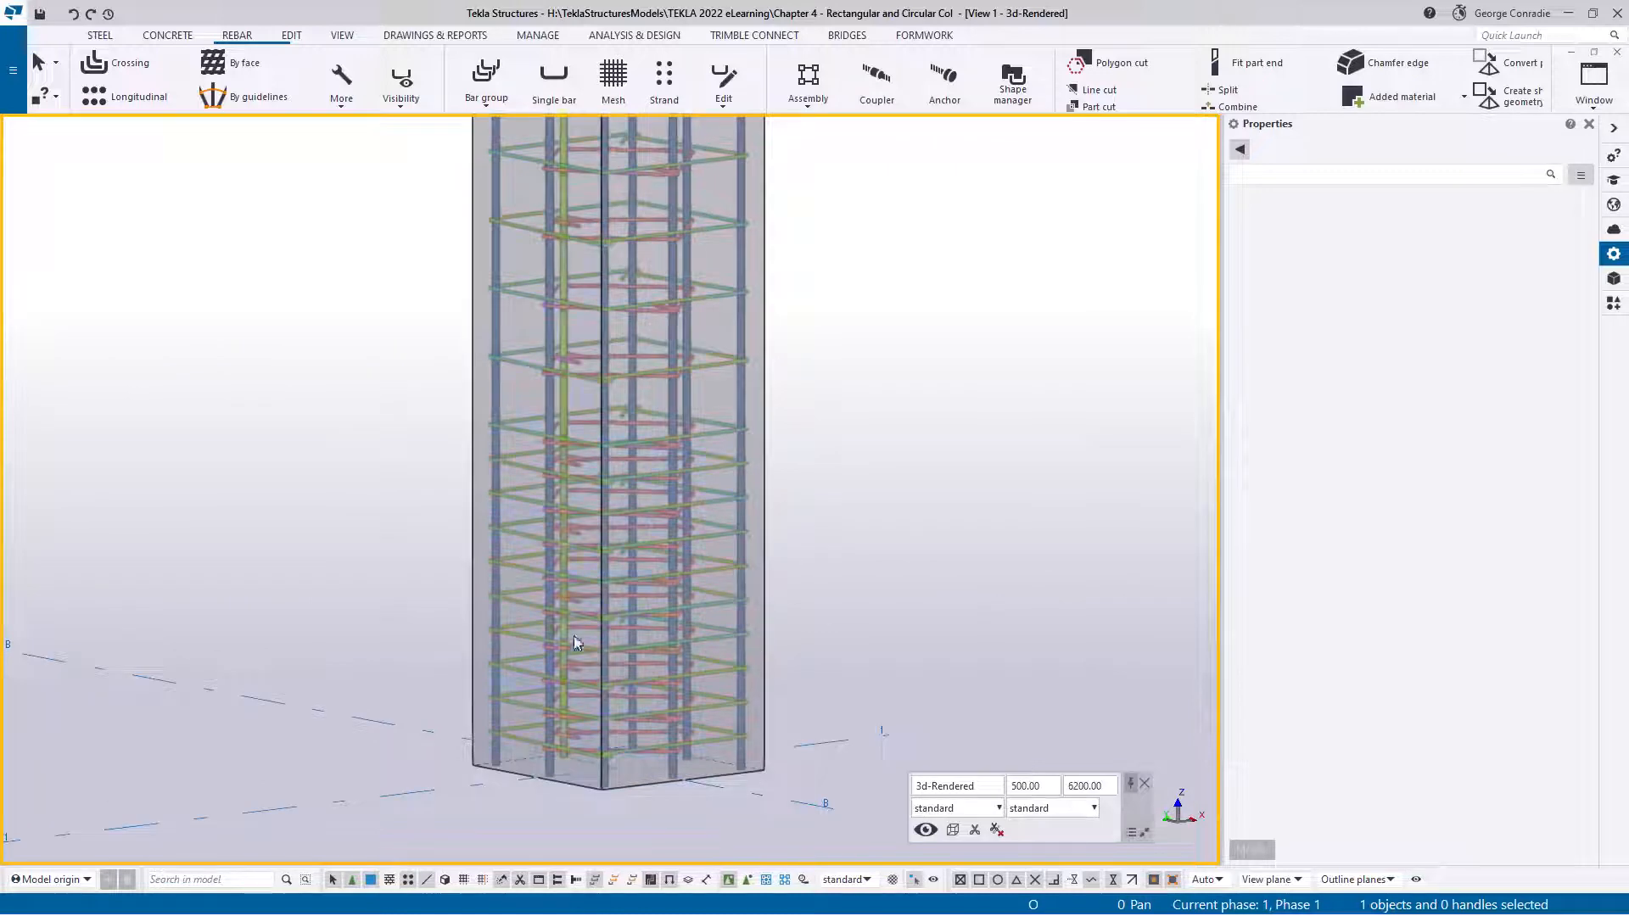
pyautogui.keyDown('ctrl'); pyautogui.moveTo(710, 625); pyautogui.dragTo(735, 526, button='middle'); pyautogui.keyUp('ctrl')
pyautogui.scroll(-5, 699, 598)
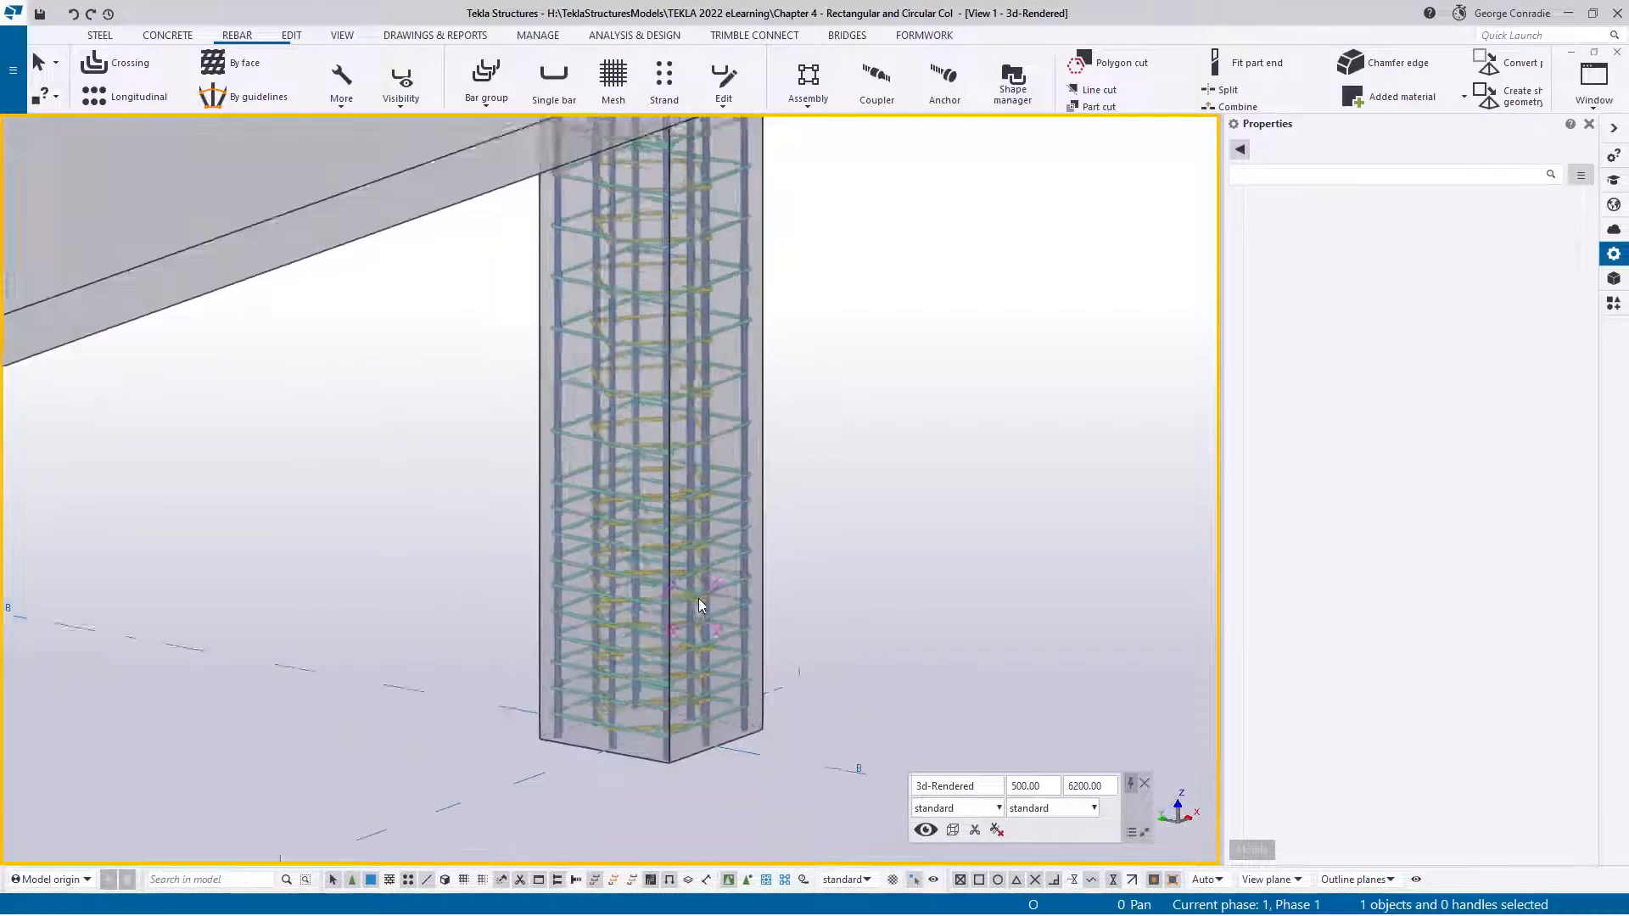
pyautogui.scroll(-2, 705, 629)
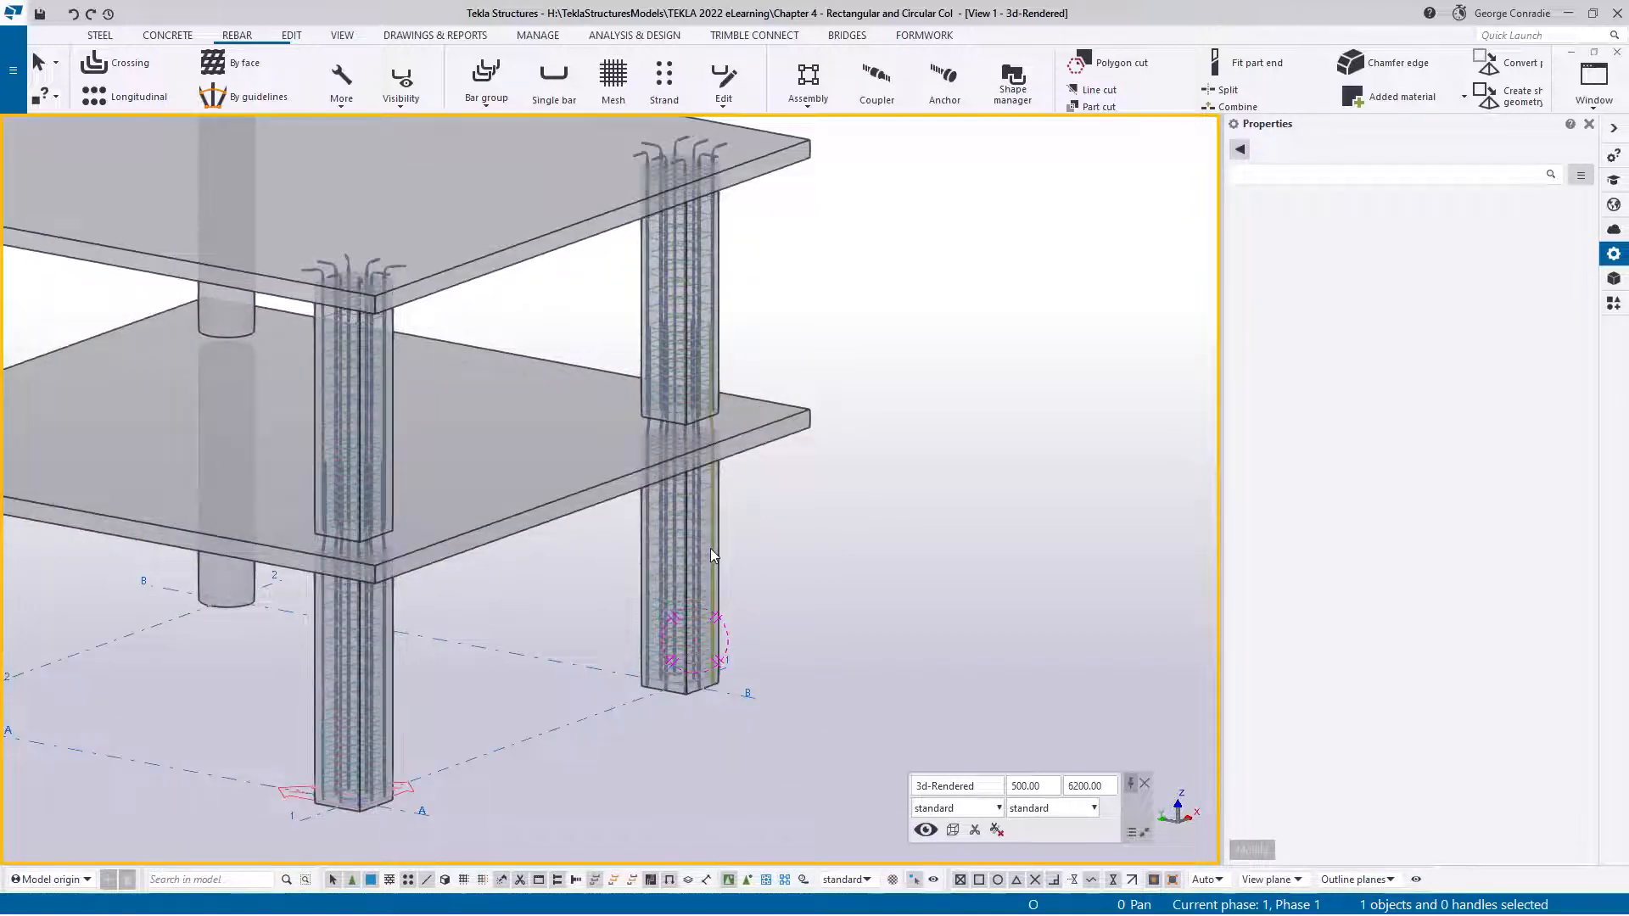
pyautogui.scroll(5, 691, 662)
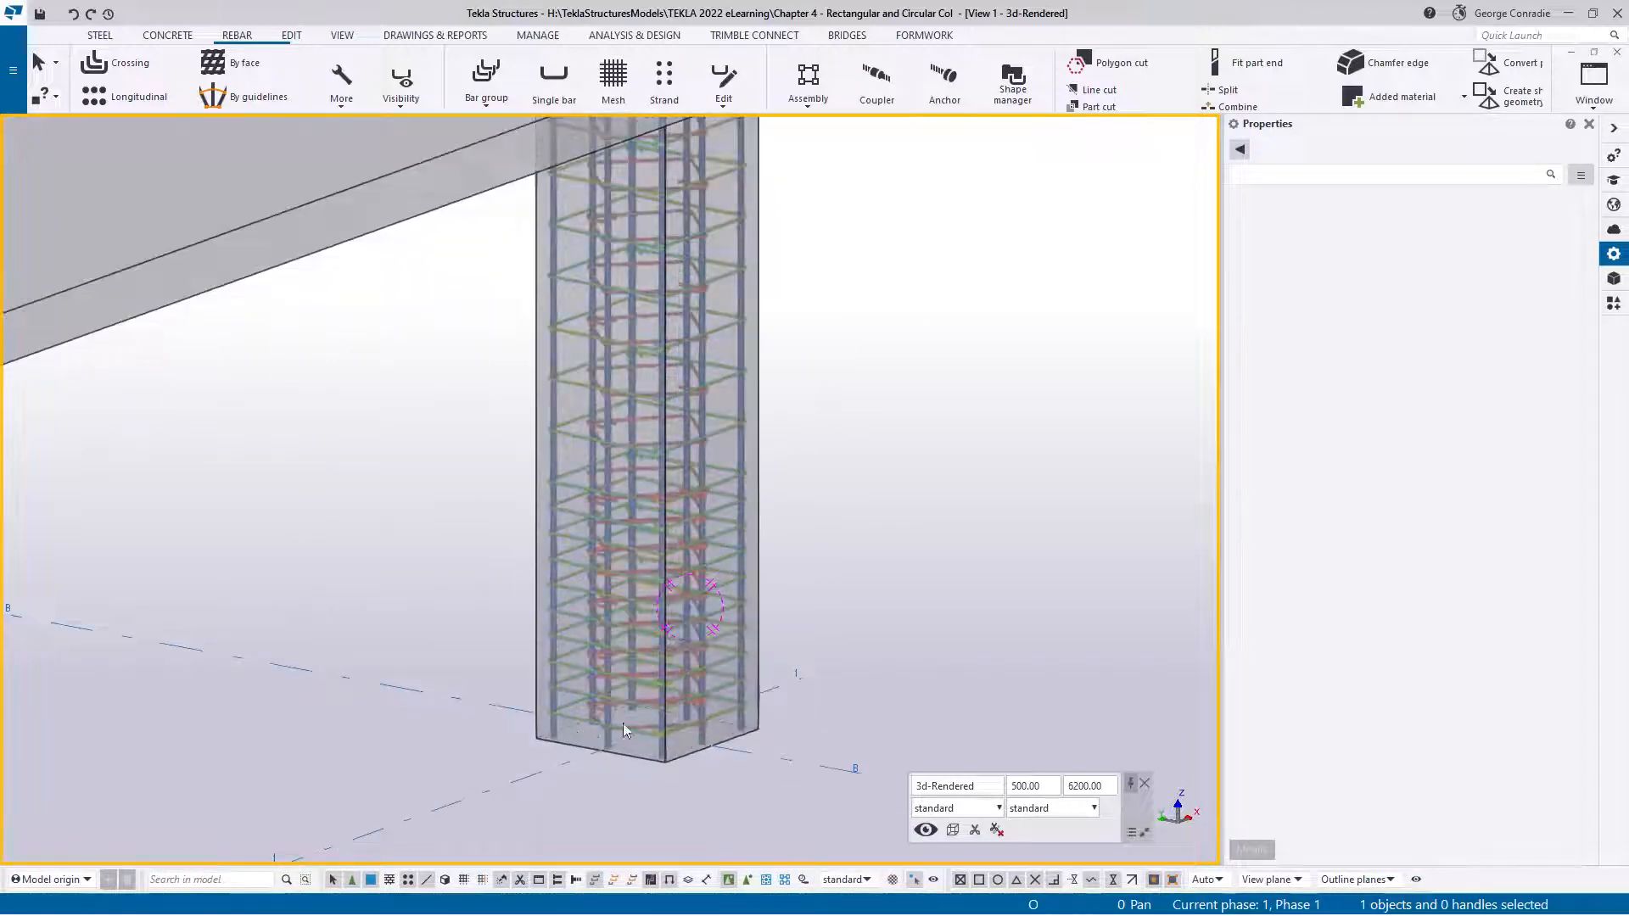
pyautogui.scroll(-3, 628, 723)
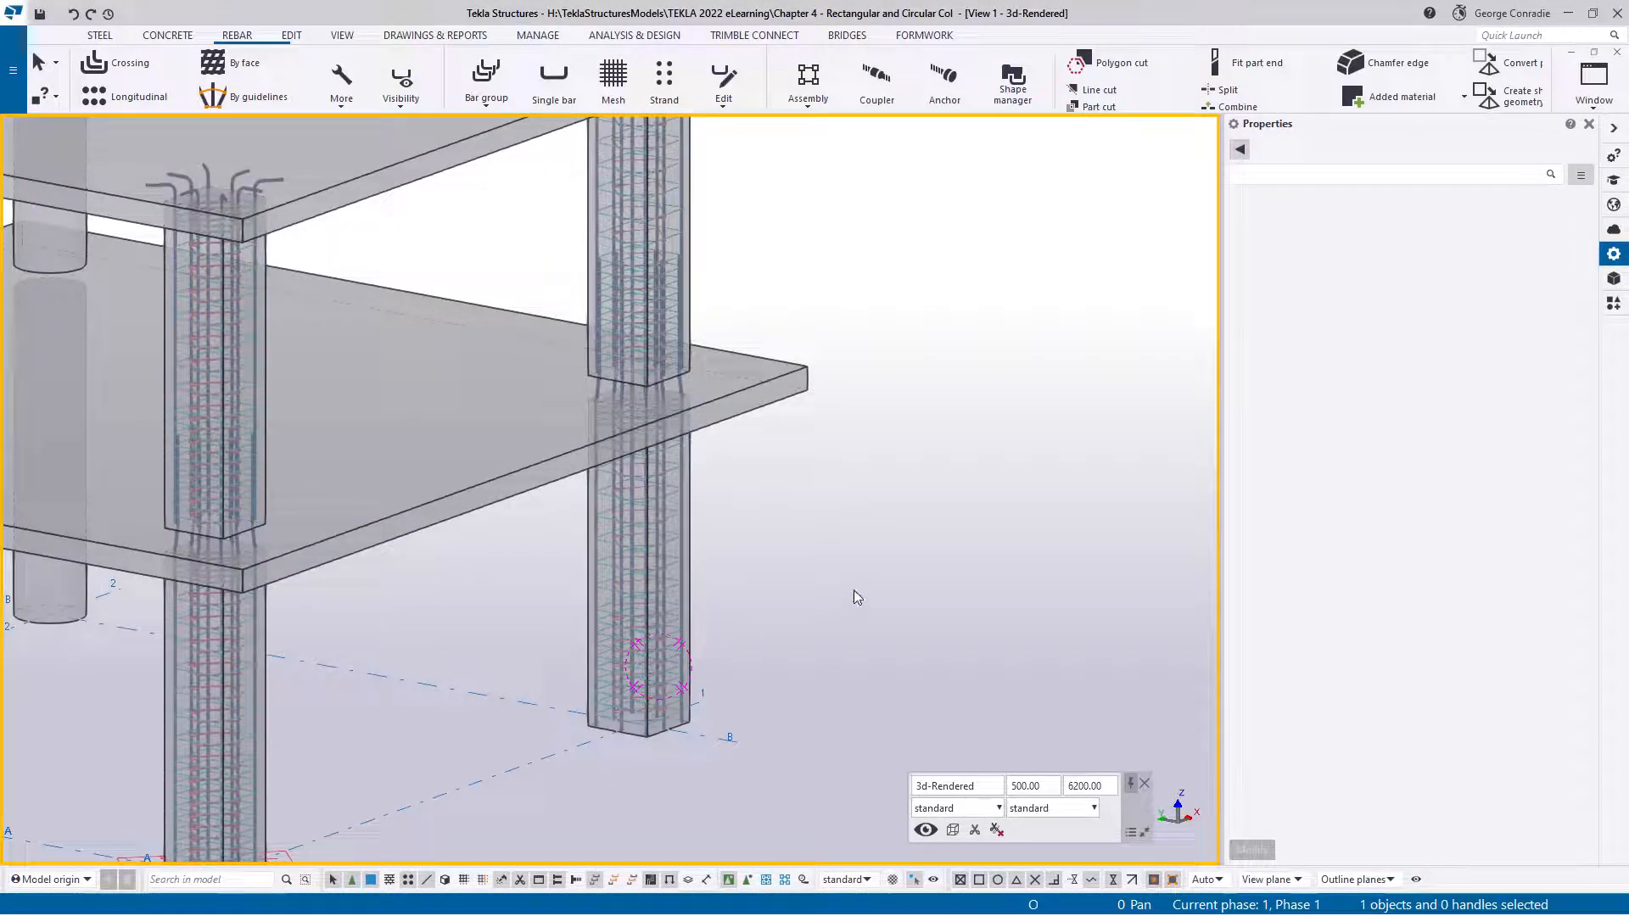
pyautogui.scroll(-3, 947, 626)
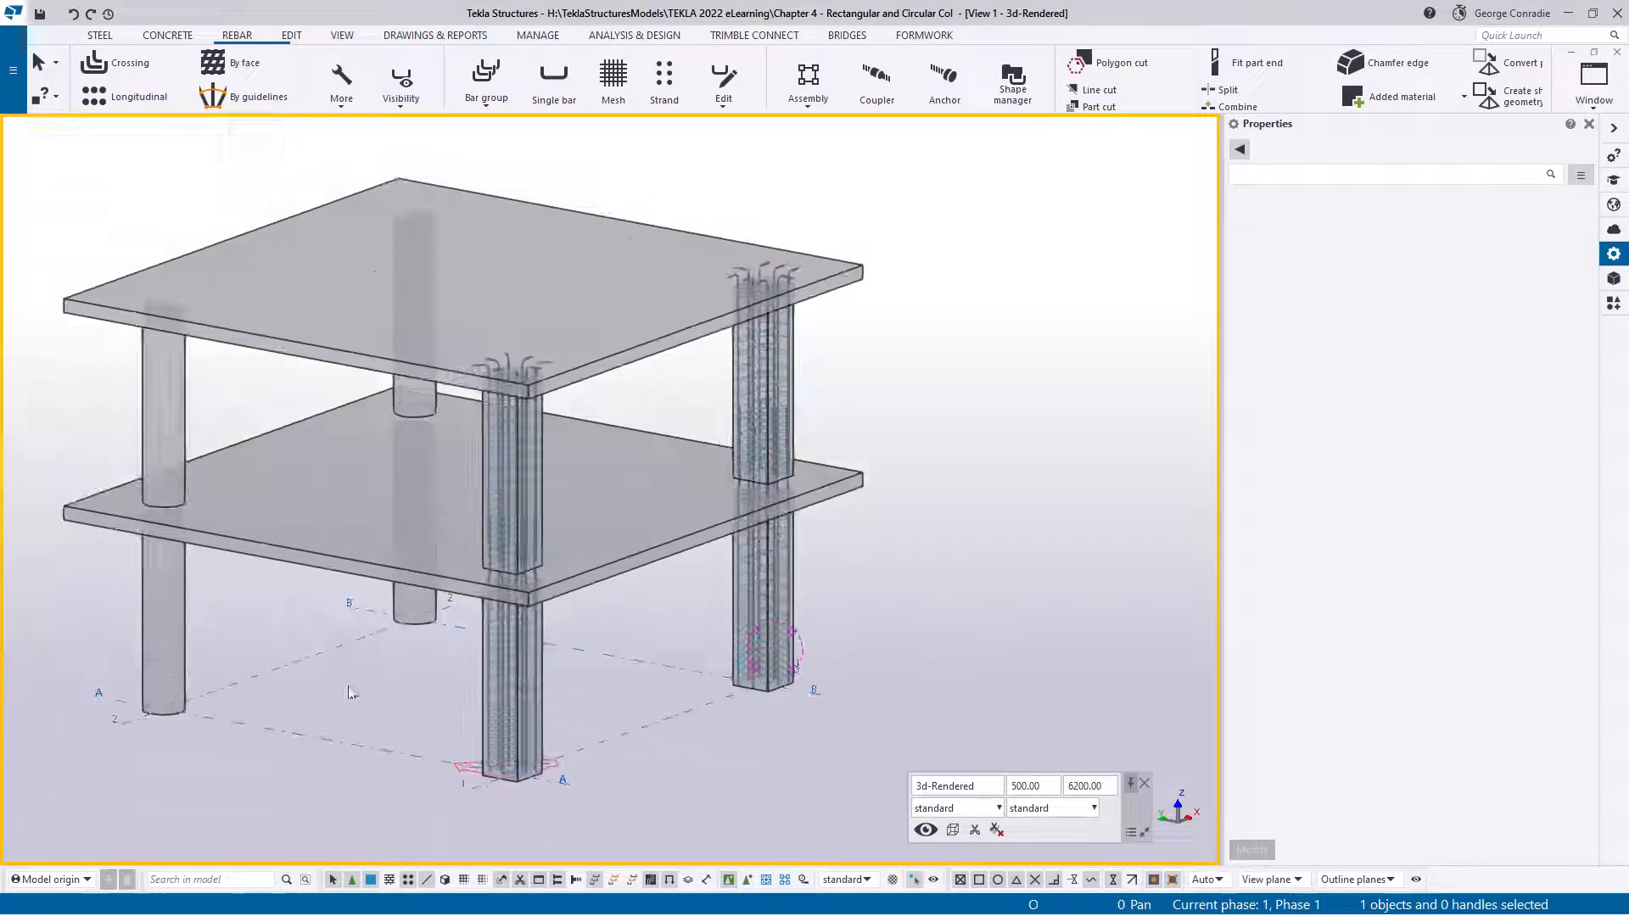